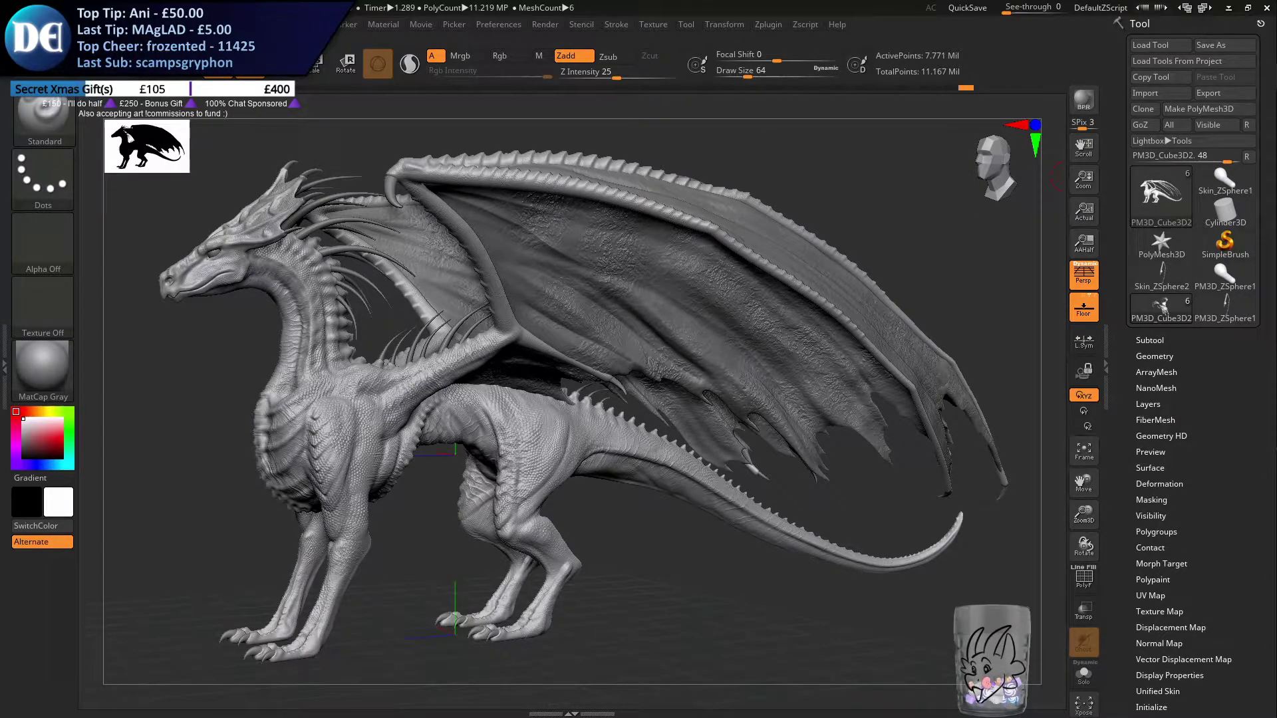
Switch to GIMP 2.10.8 and paste the copied dragon render as a new image at 100% zoom
key("super")
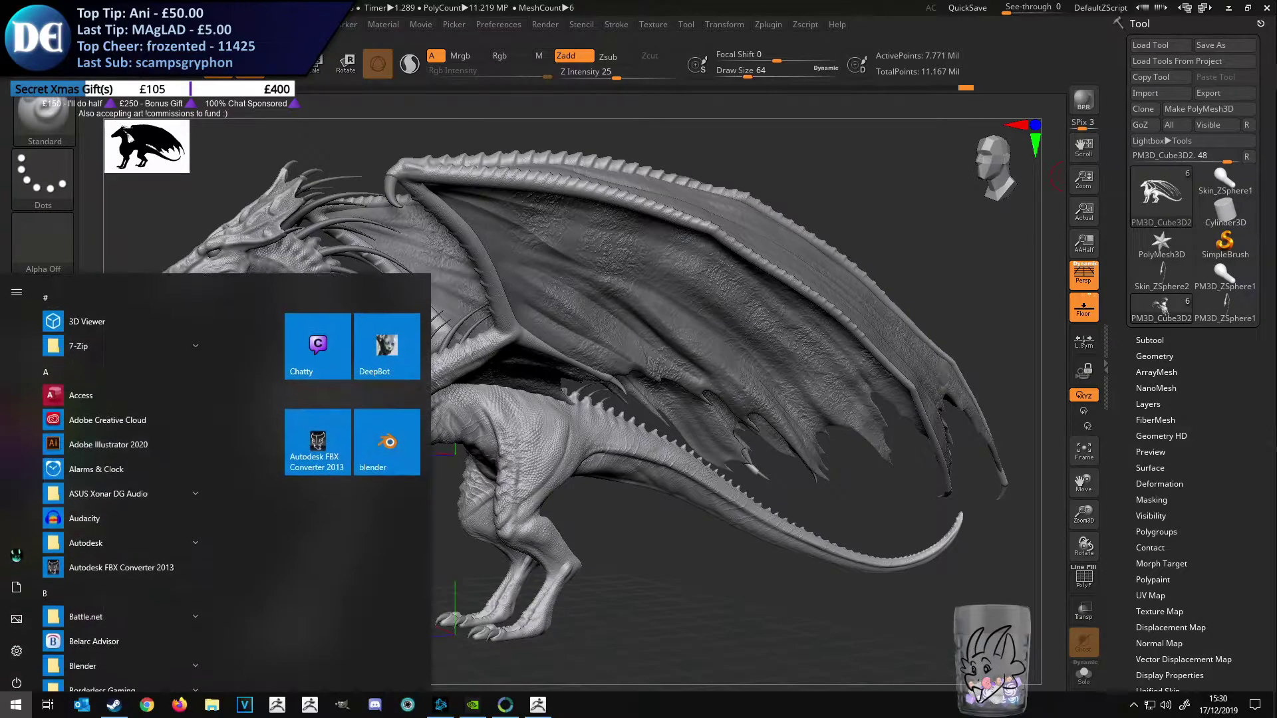
type("gim")
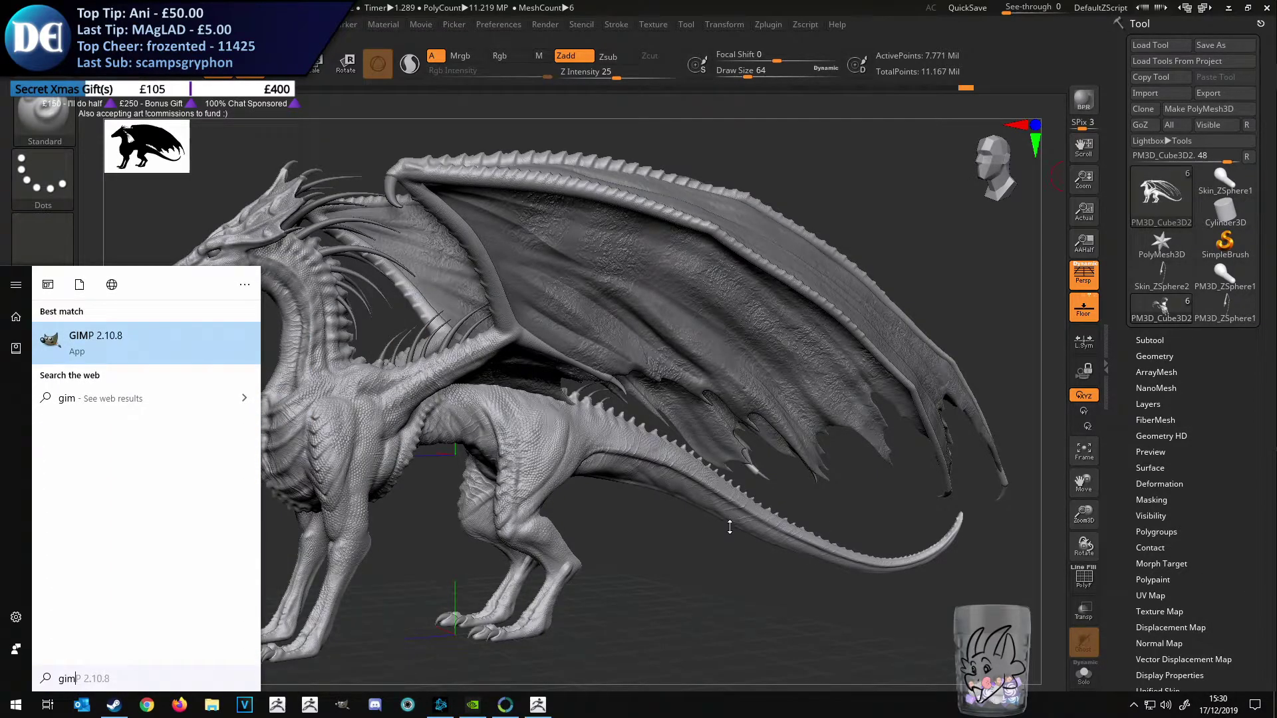
left_click(158, 341)
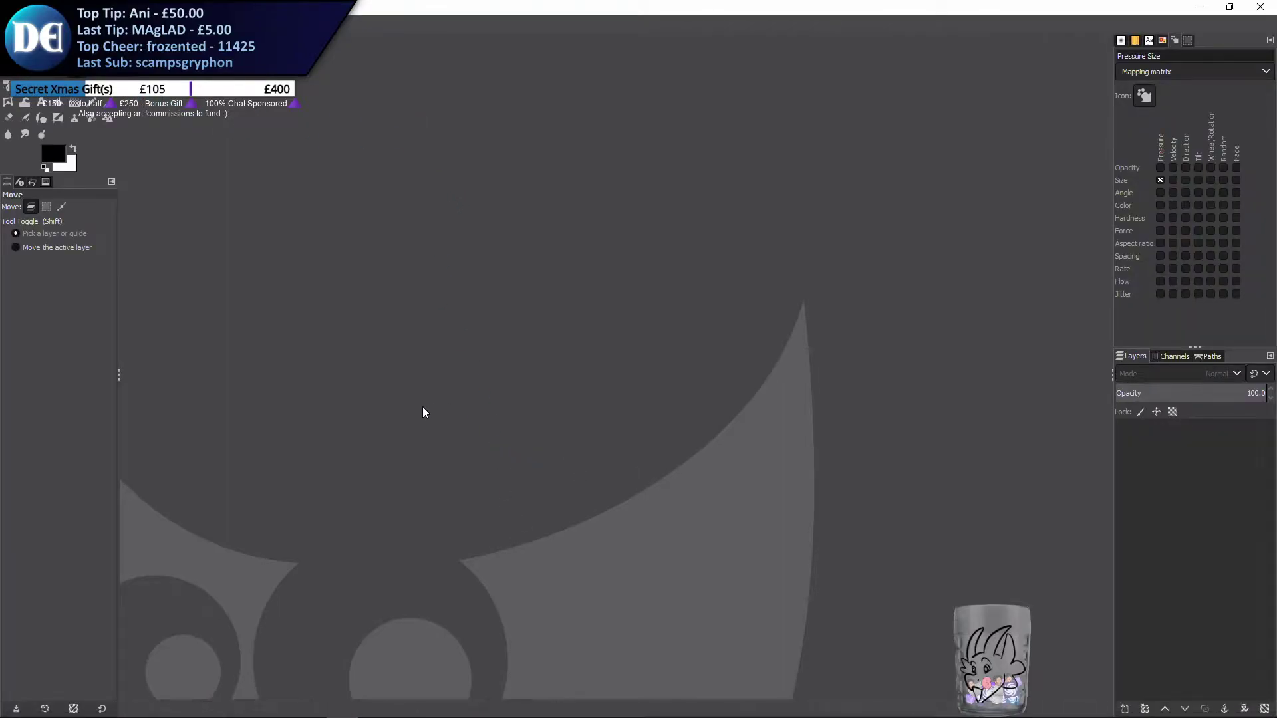
key("ctrl+shift+v")
key("1")
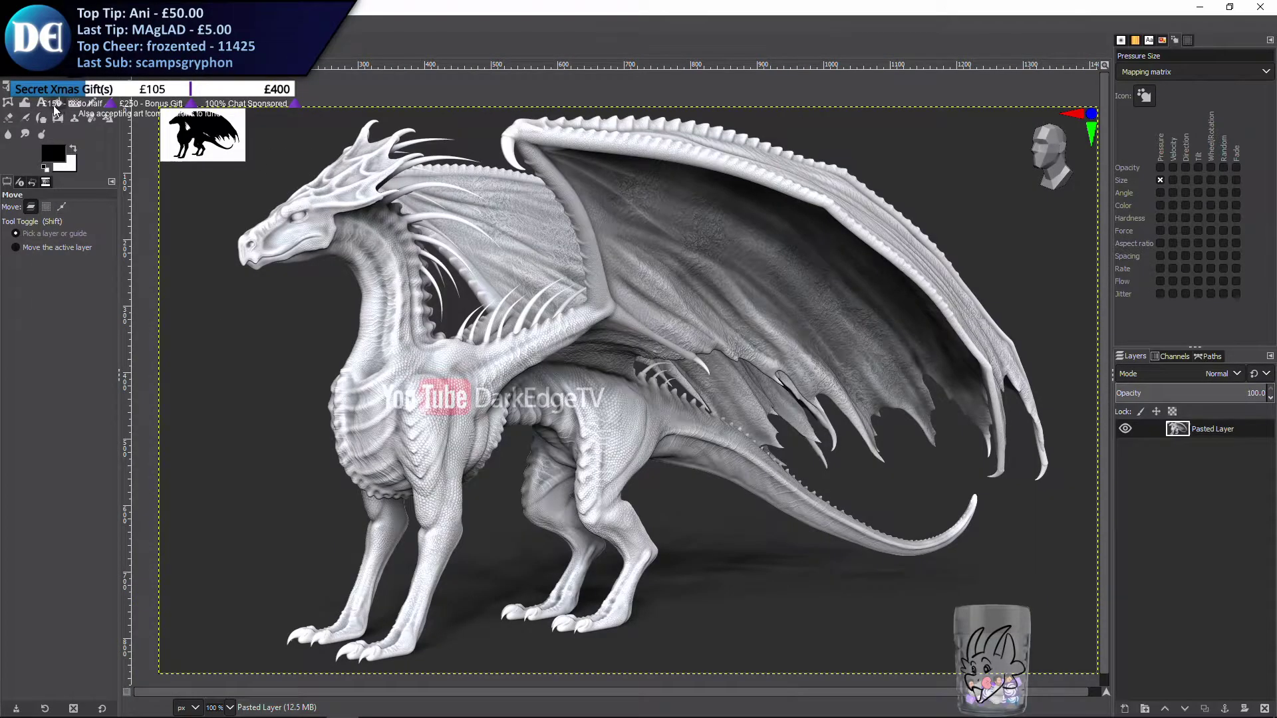
Activate the Text tool and set its colour to pure red
left_click(41, 103)
left_click(62, 154)
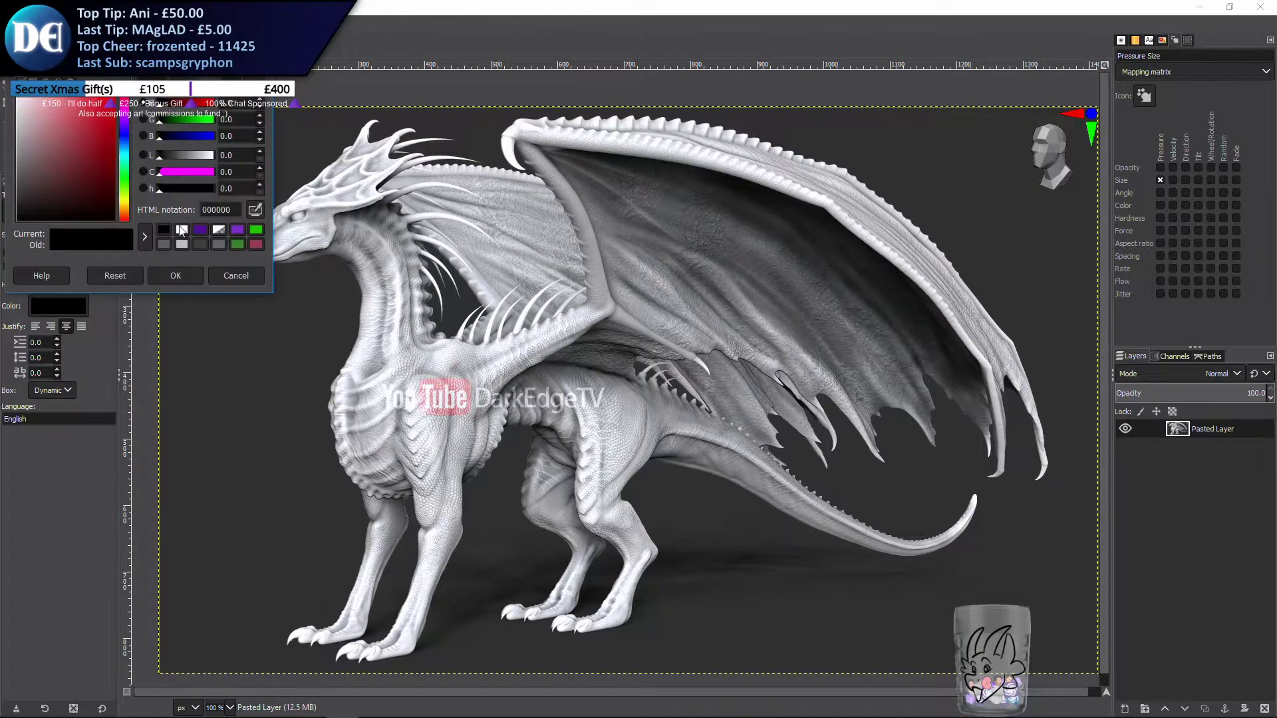
left_click_drag(125, 201, 116, 91)
left_click(174, 275)
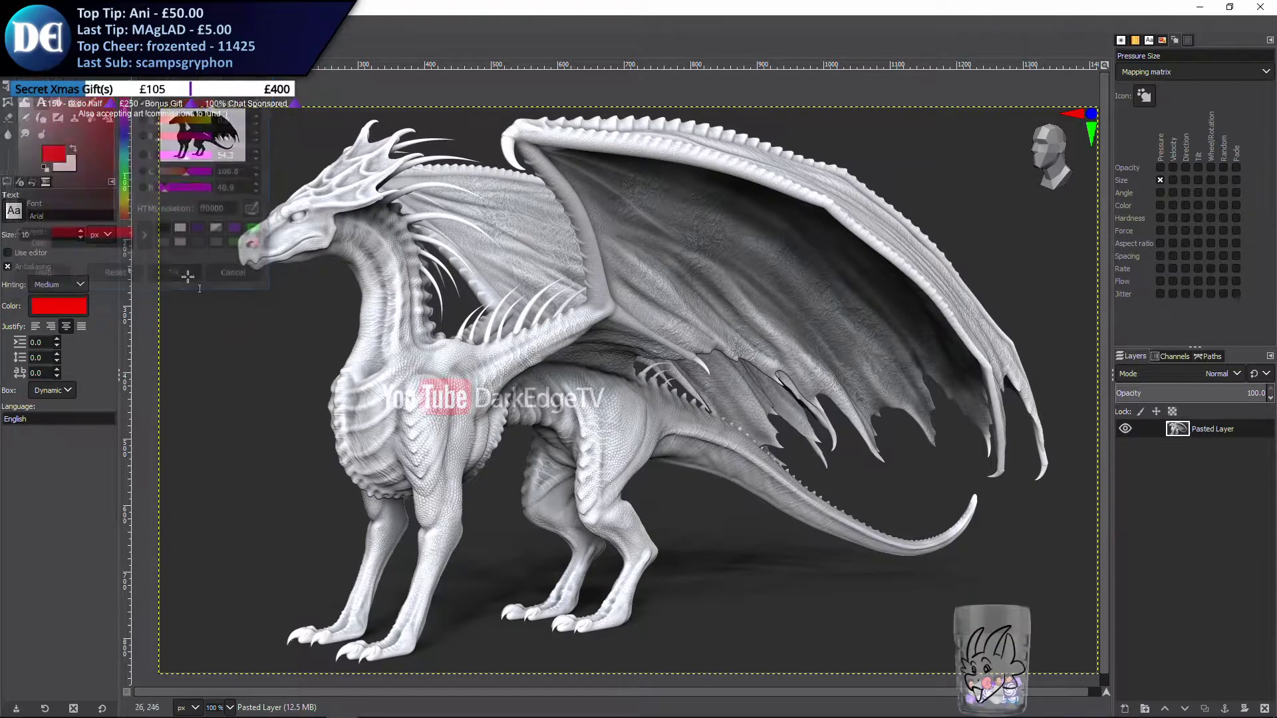
Add a two-line caption over the dragon's chest reading "NOW LIVESTREAMING" and "ZBRUSH MODEL STUFF"
left_click(391, 341)
type("NNOW LIVE")
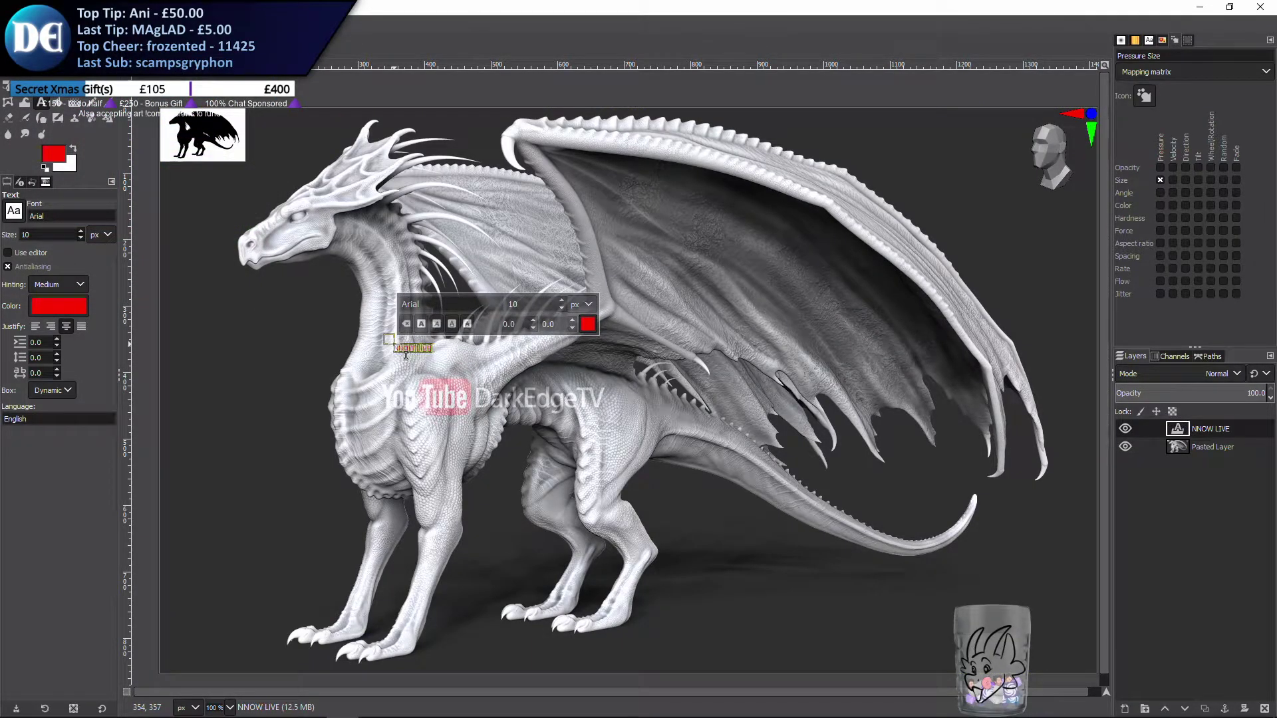
key("Home")
key("Delete")
key("End")
type("ST")
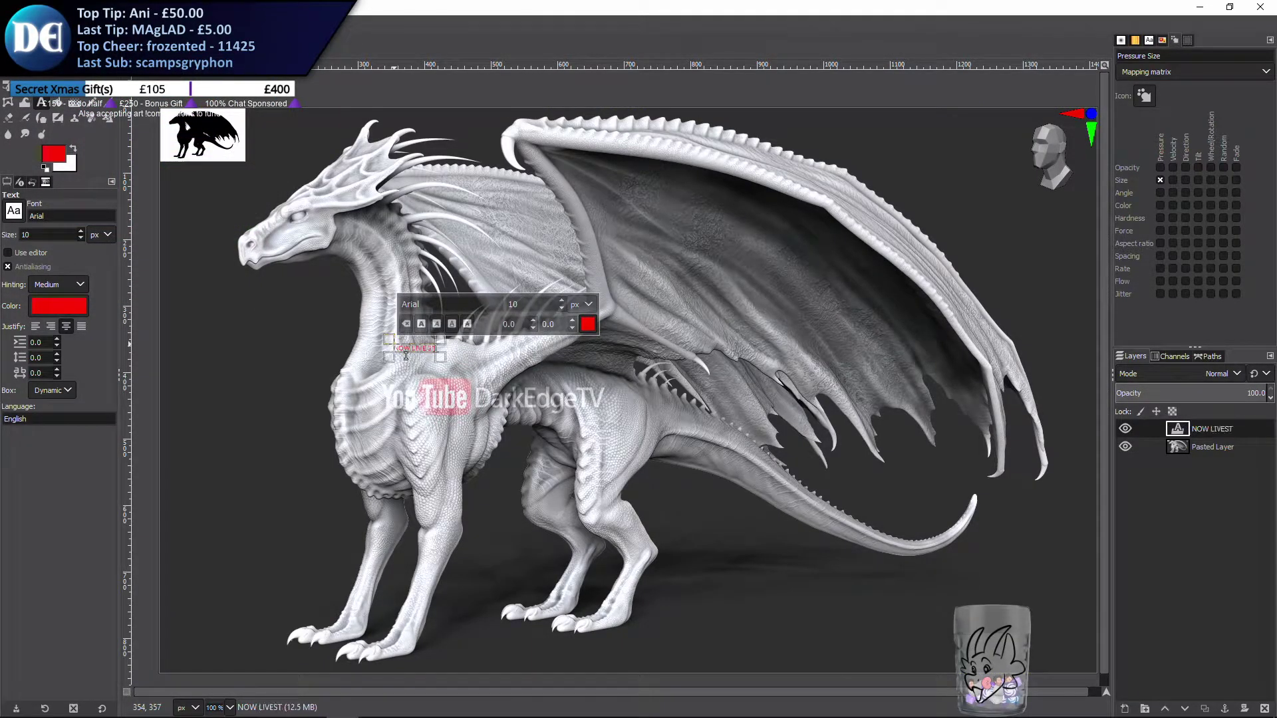
type("REAMING BRUSH MODEL STUFF")
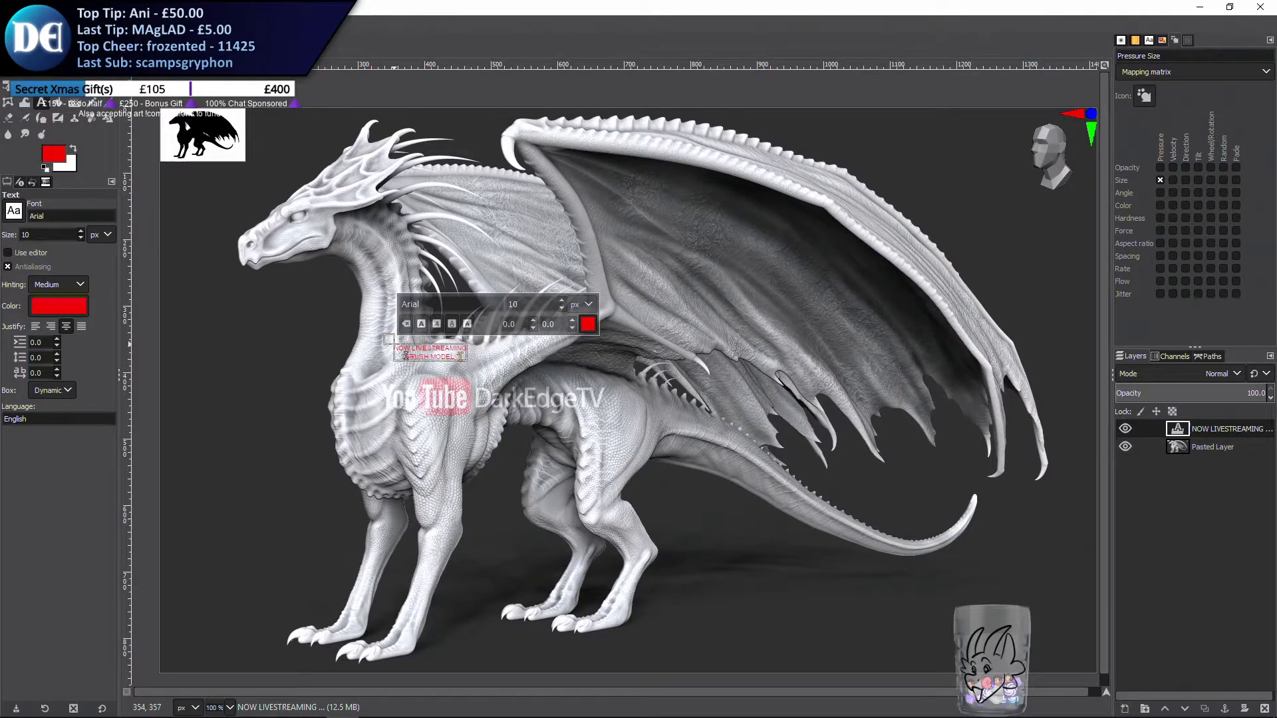
Replace the word MODEL with COMMISSION in the caption's second line
key("ctrl+a")
left_click(395, 360)
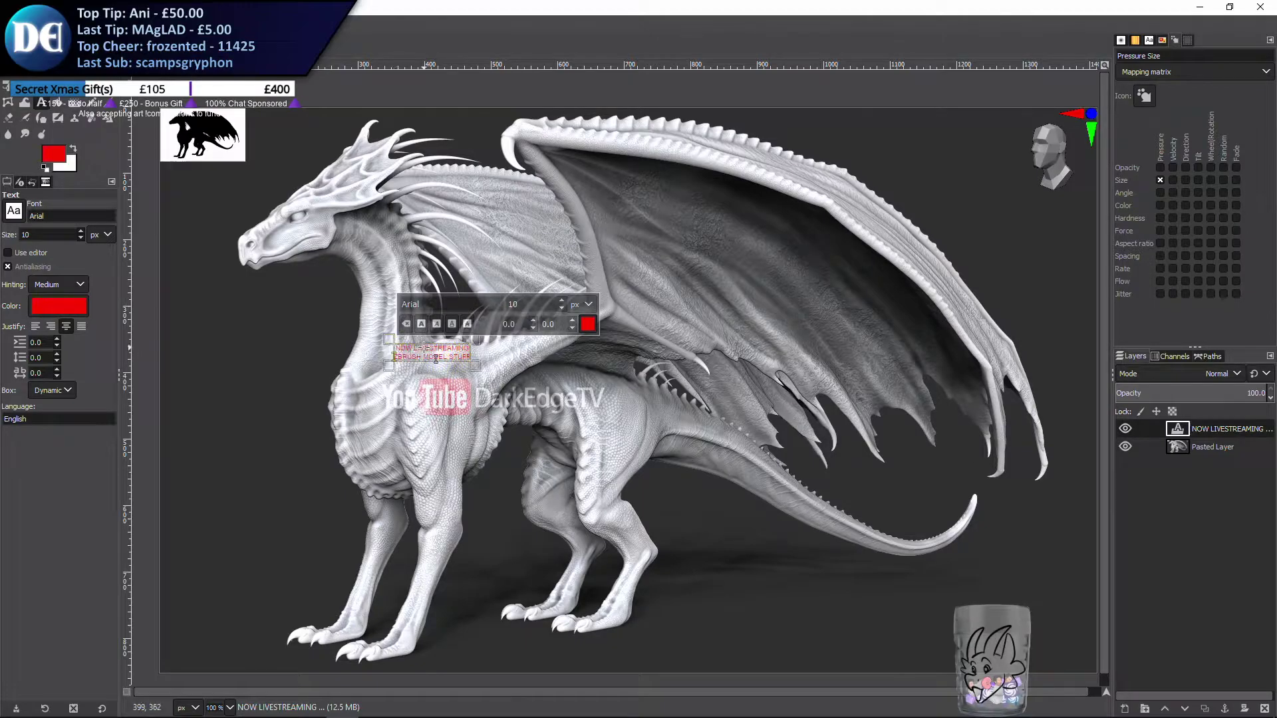
double_click(427, 358)
type("COMMISSION")
Set the whole caption in large Arial Bold and move it to the middle of the image across the dragon
key("ctrl+a")
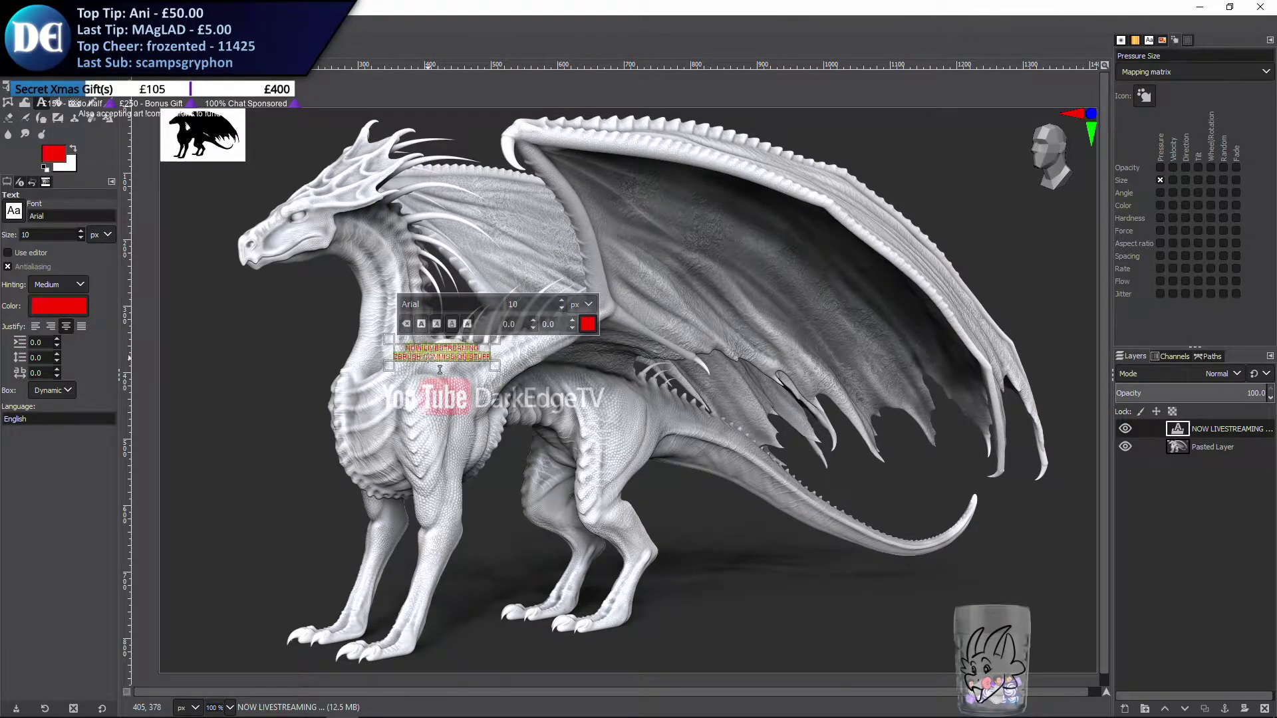
left_click(13, 211)
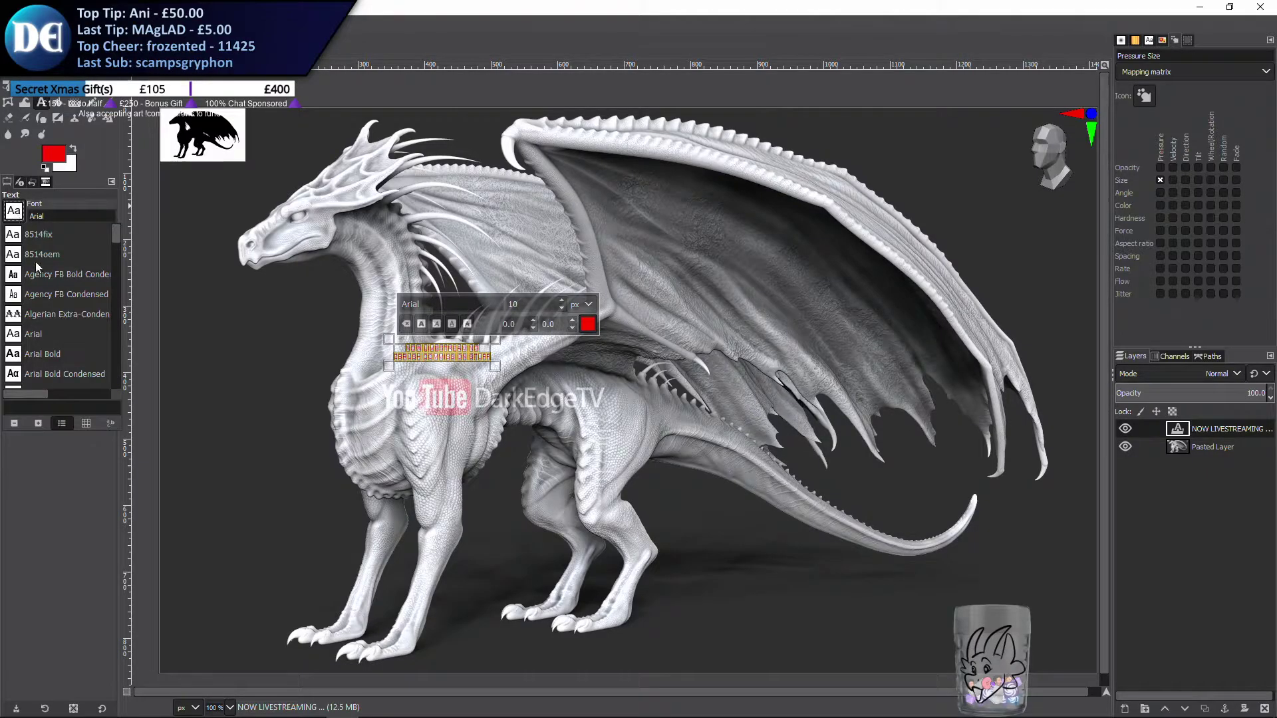
left_click(40, 358)
left_click(81, 233)
left_click(81, 239)
left_click(75, 71)
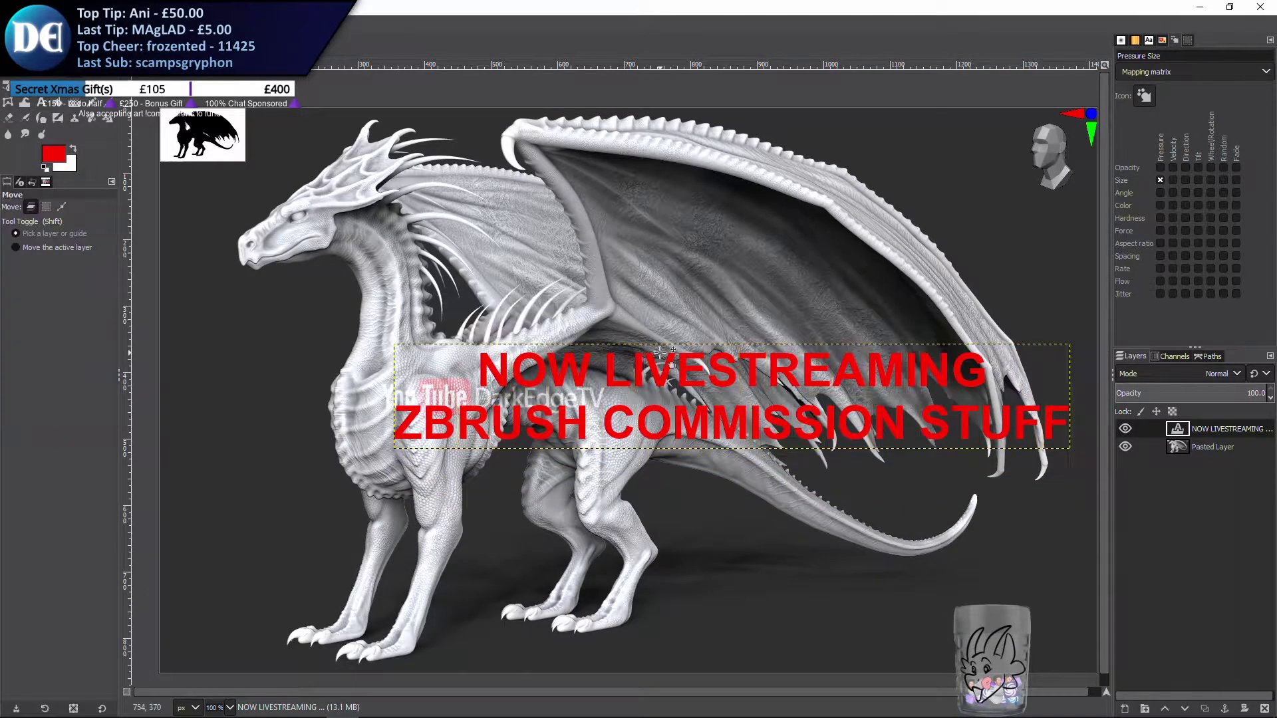
left_click_drag(660, 351, 540, 280)
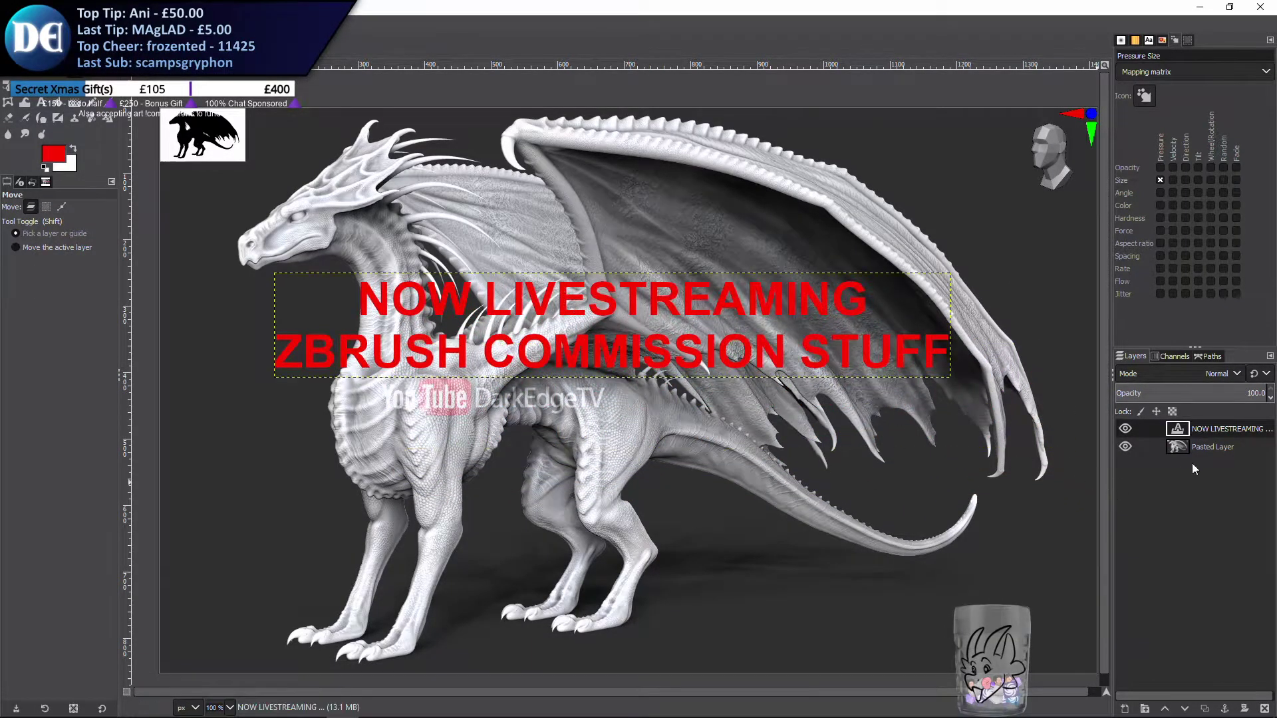
Merge the caption layer down into the pasted image and copy the result
right_click(1193, 433)
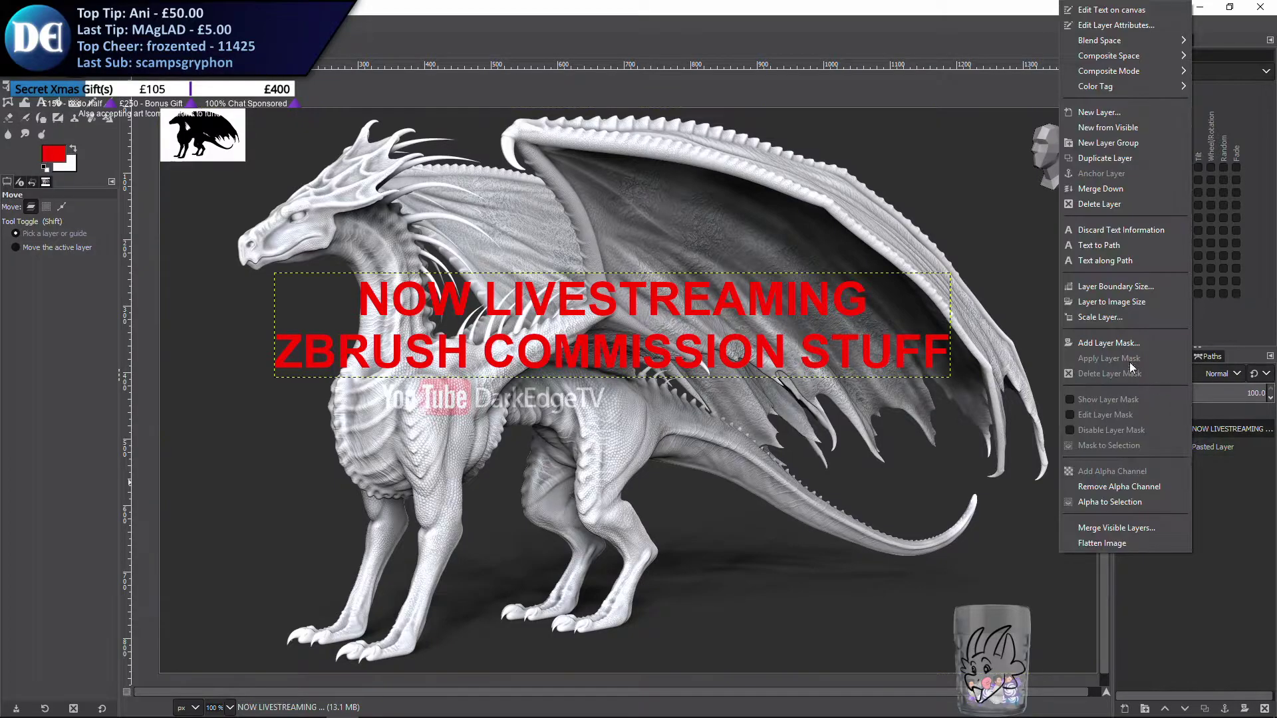
left_click(1117, 188)
scroll(864, 260, "down", 1)
scroll(858, 233, "down", 1, "ctrl")
key("ctrl+c")
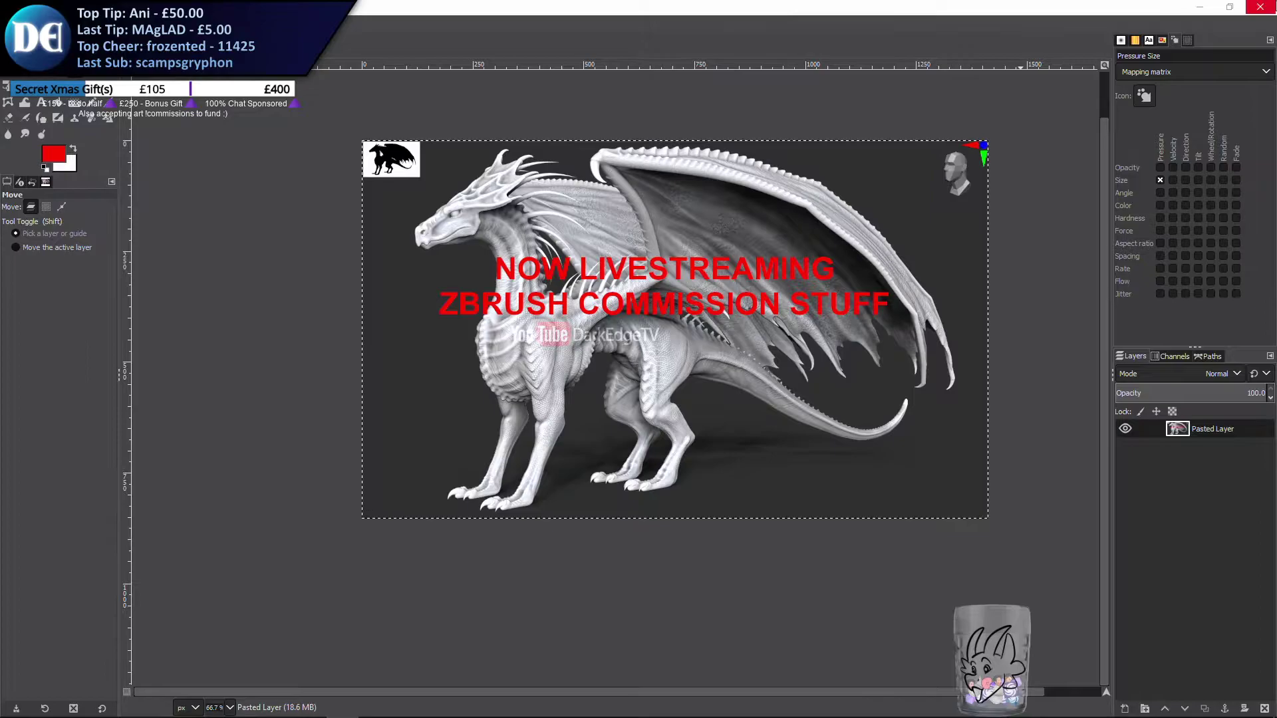
Close GIMP and return to the dragon model in ZBrush
left_click(1260, 7)
left_click(319, 314)
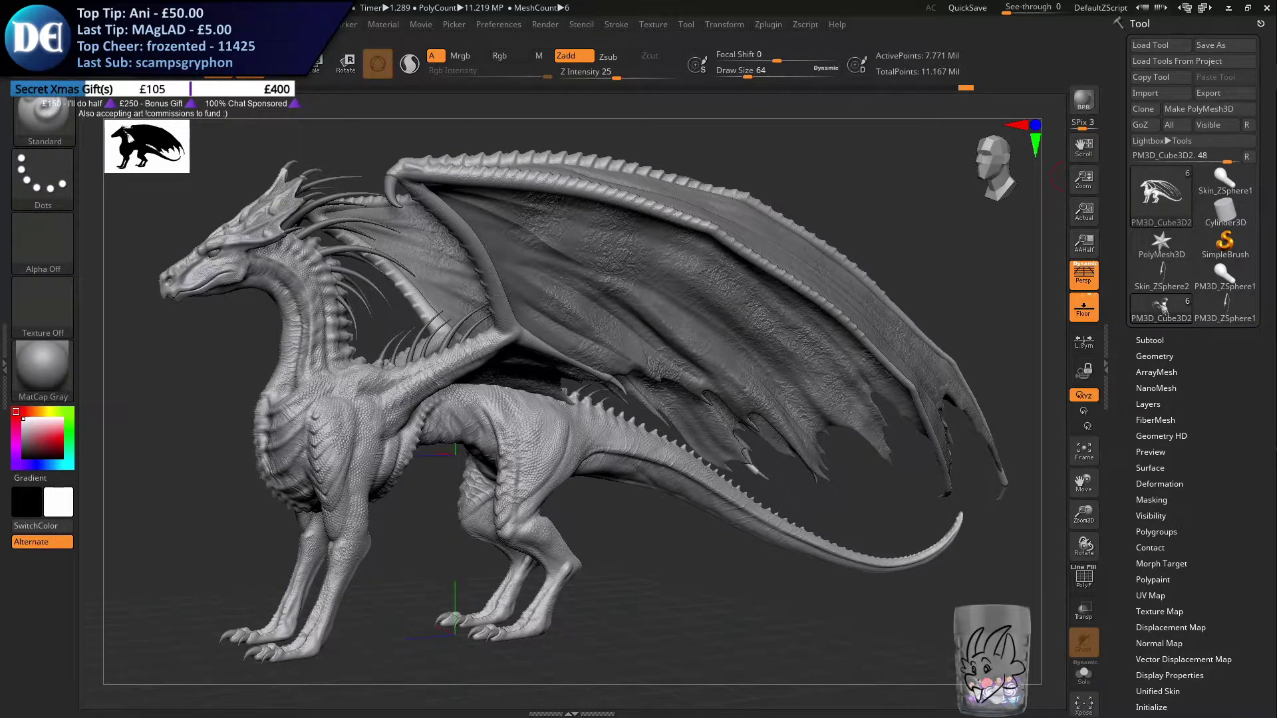
left_click_drag(1276, 8, 1021, 4)
double_click(1021, 6)
left_click_drag(1072, 202, 324, 201)
left_click_drag(154, 78, 1276, 60)
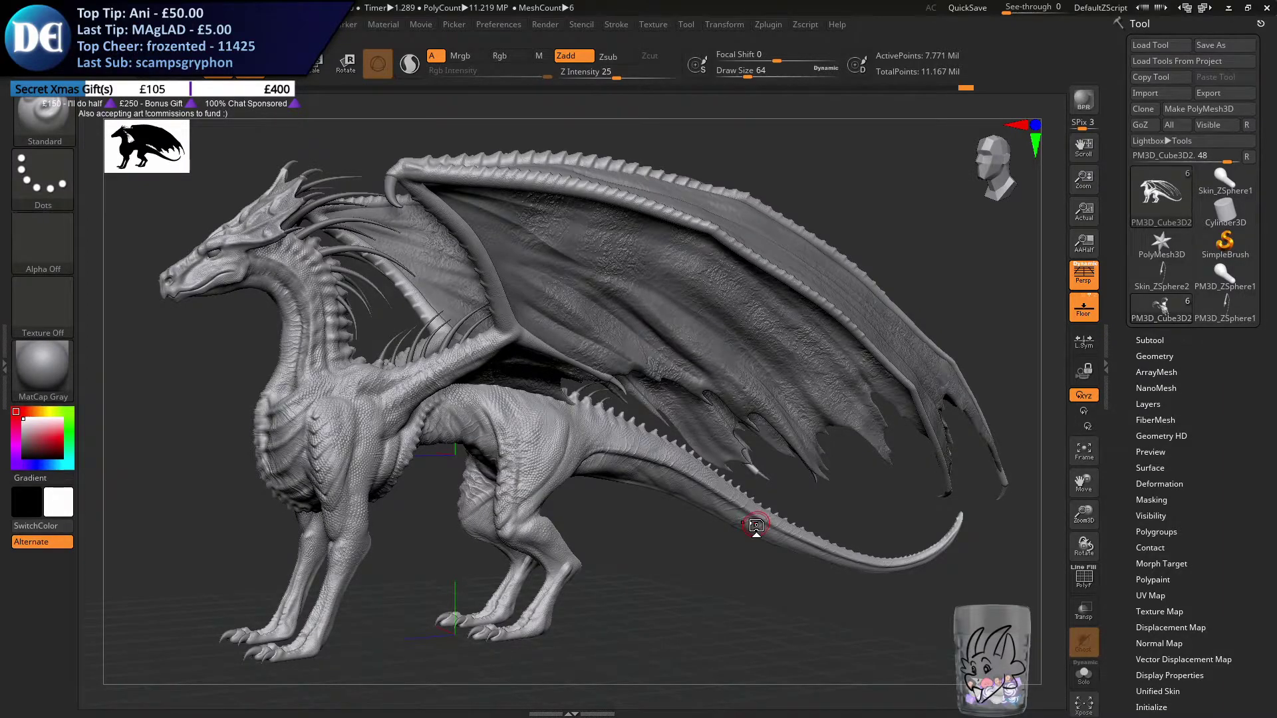
Enlarge the brush draw size to 154 and zoom in on the dragon's lower legs and feet
left_click_drag(679, 587, 687, 589)
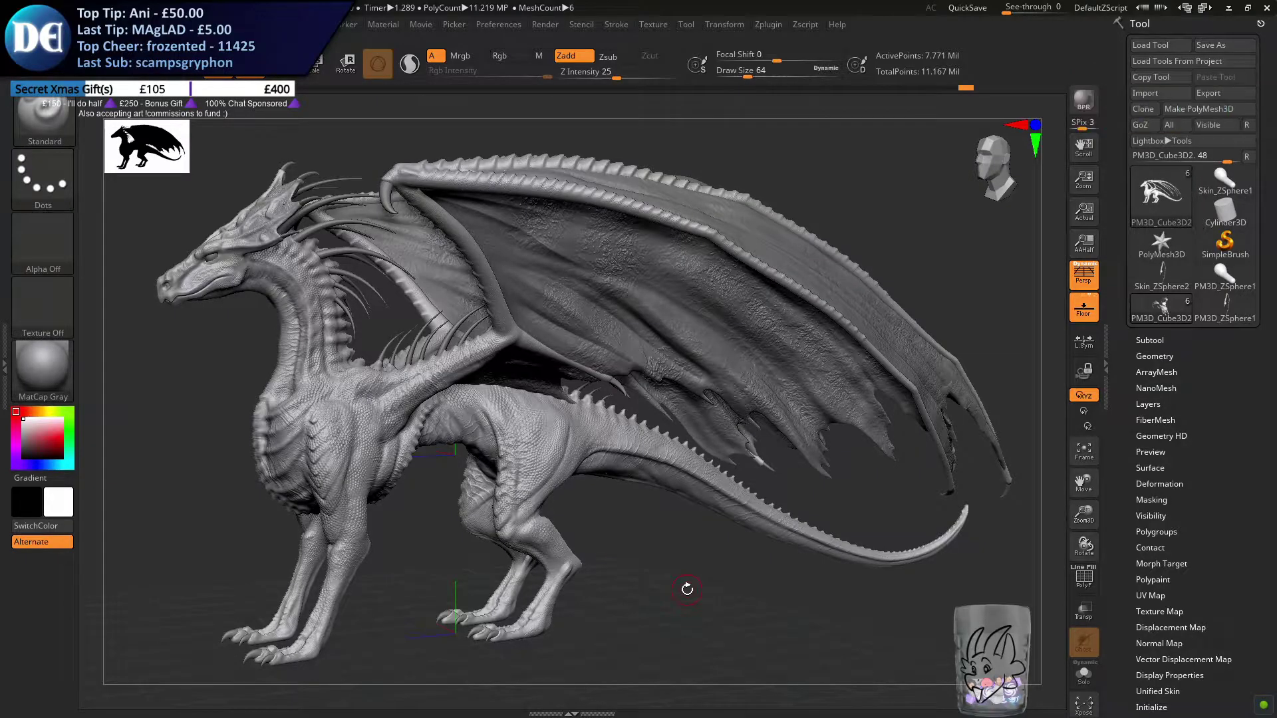
key("s")
left_click_drag(655, 493, 672, 493)
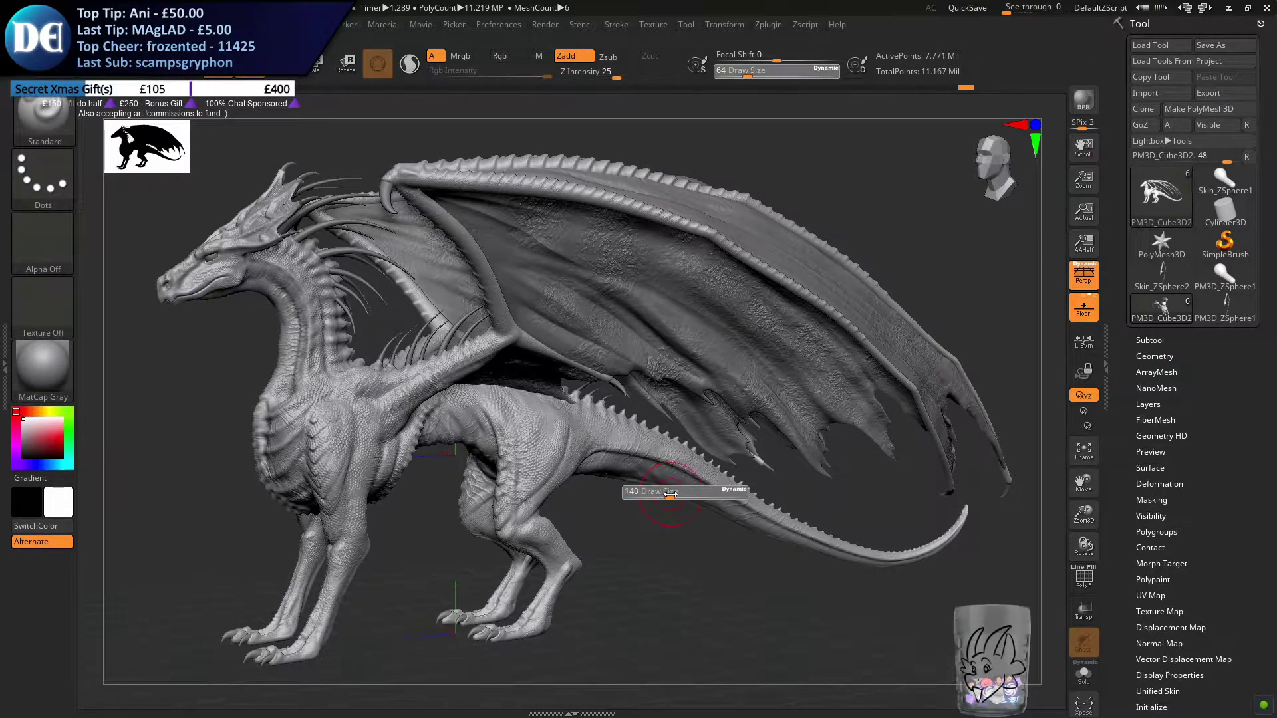
left_click_drag(446, 519, 571, 435, "alt")
right_click_drag(531, 457, 651, 358, "alt")
right_click_drag(650, 357, 578, 598, "ctrl")
right_click_drag(642, 423, 619, 381, "alt")
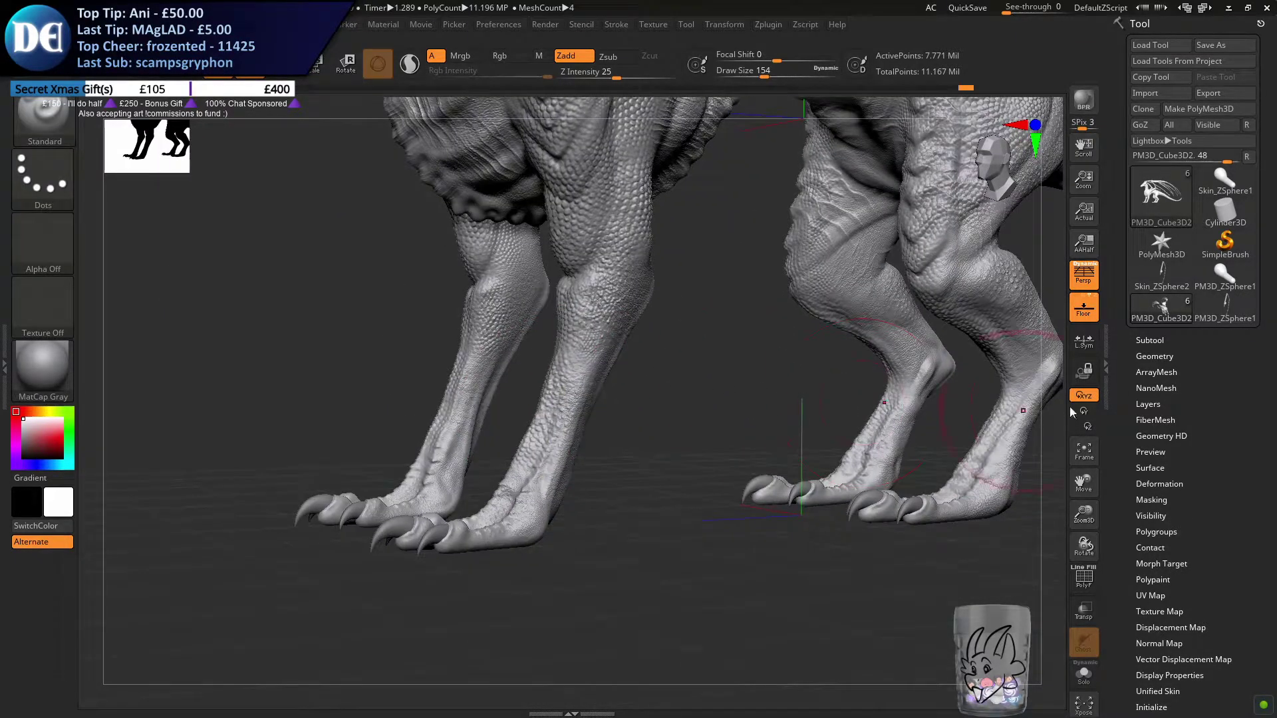
Set the brush draw size to 90 and show the list of subtools
left_click(1150, 343)
left_click(1151, 343)
right_click_drag(512, 484, 610, 487)
key("s")
left_click_drag(606, 488, 594, 489)
mouse_move(552, 489)
right_mouse_down()
mouse_move(660, 478)
mouse_move(597, 586)
mouse_move(617, 569)
right_mouse_up()
left_click(1146, 340)
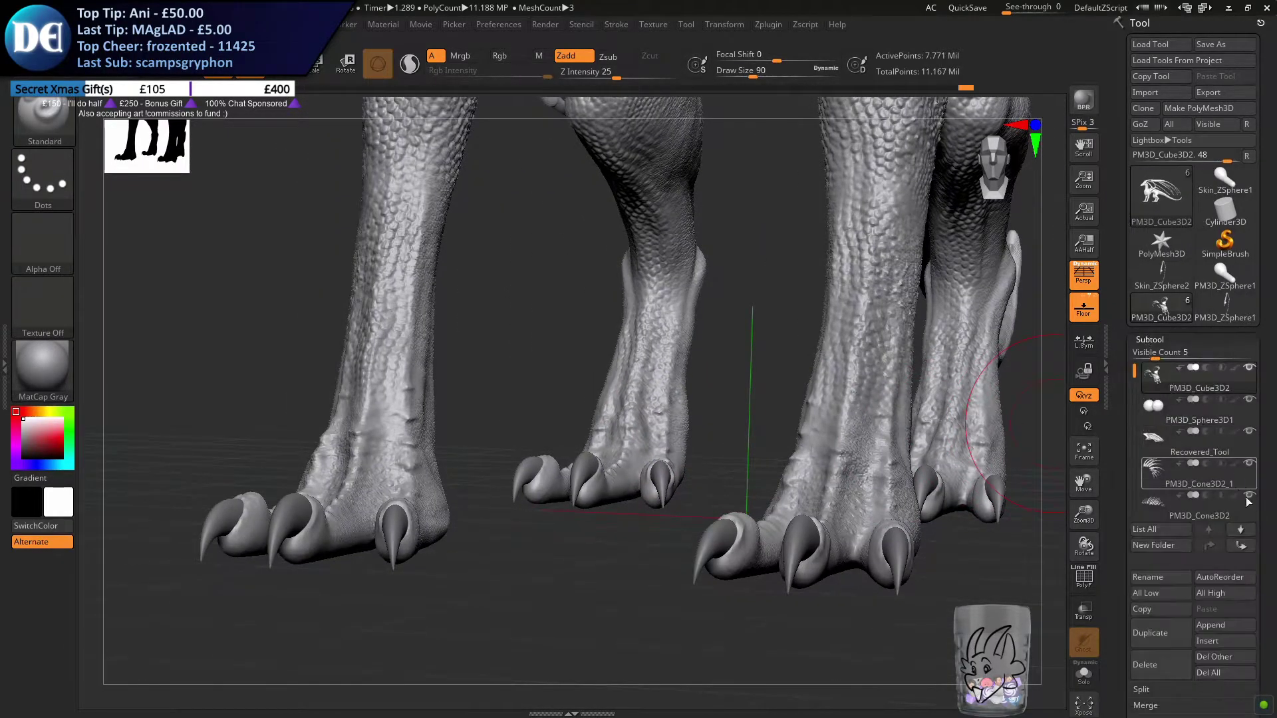
left_click(1212, 624)
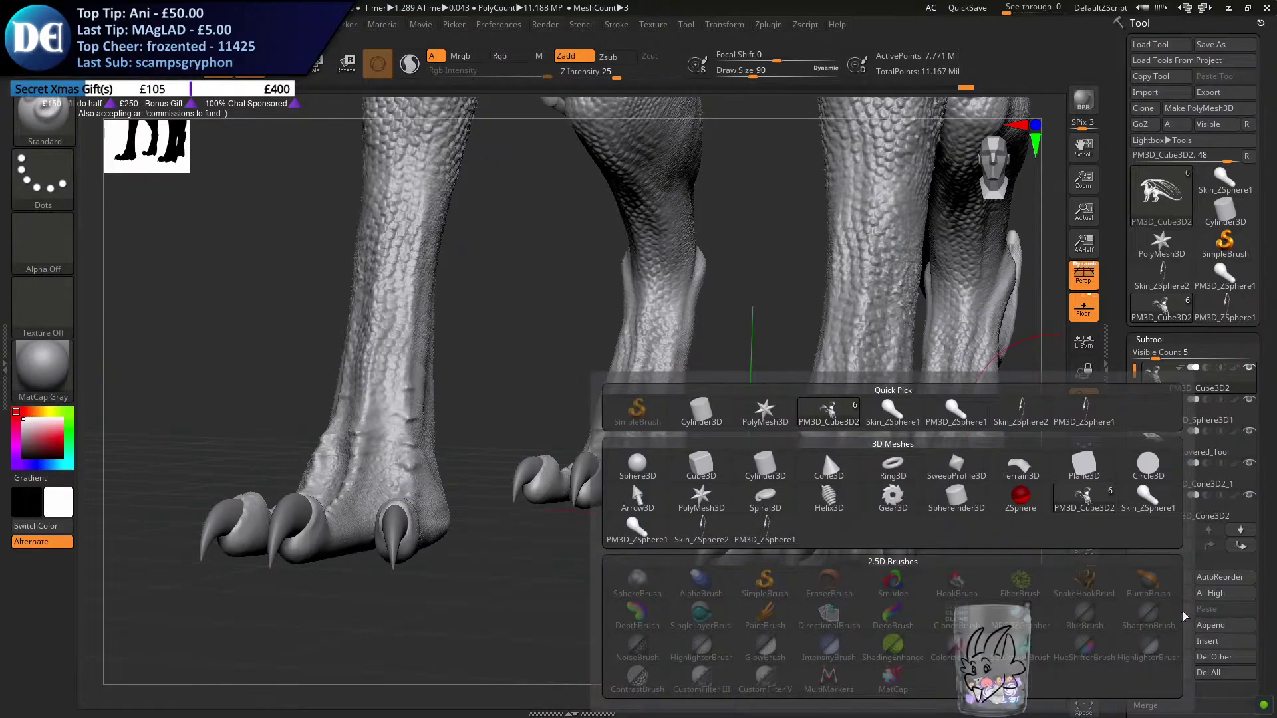
left_click(1025, 503)
left_click_drag(1137, 367, 1137, 433)
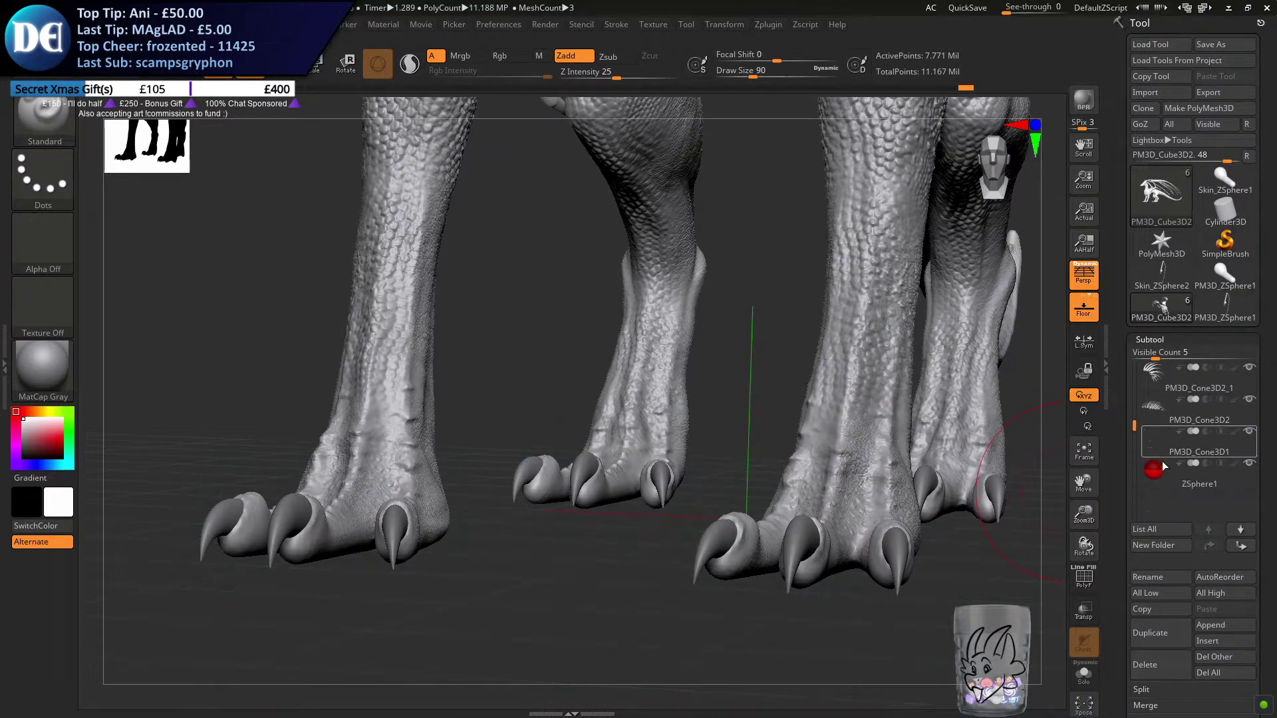
left_click(1156, 468)
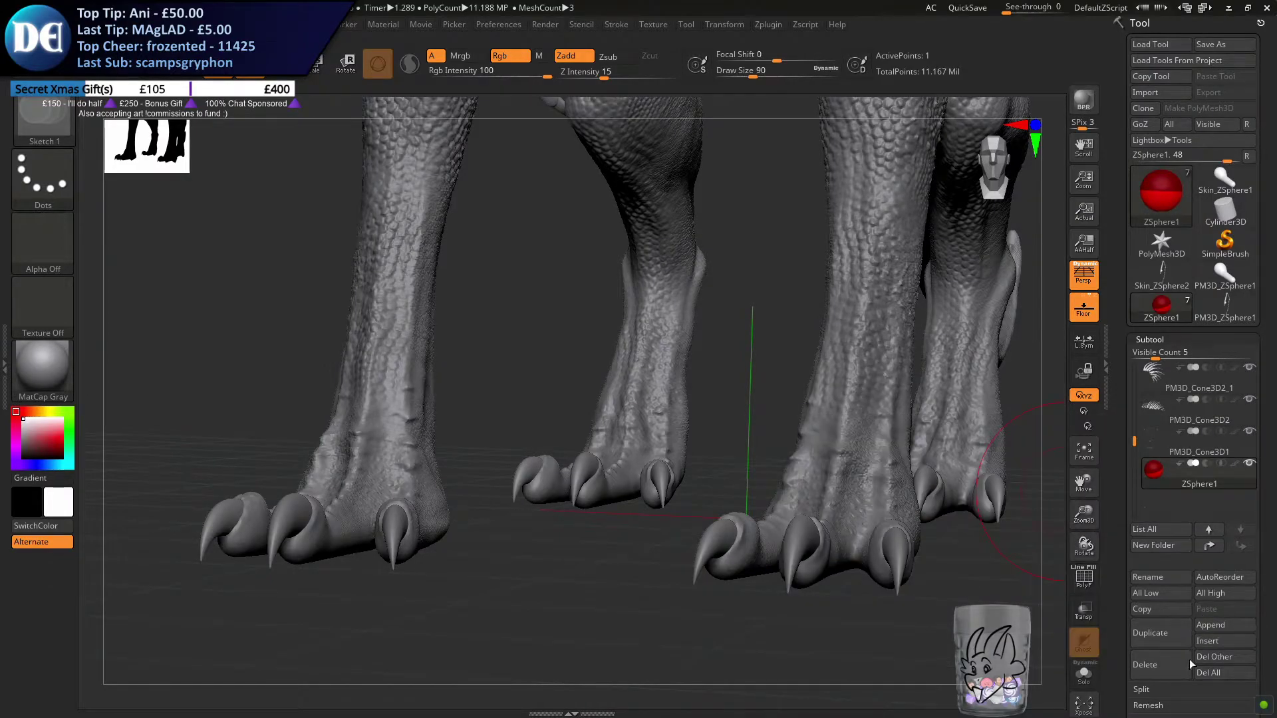
left_click(1164, 668)
left_click(1038, 699)
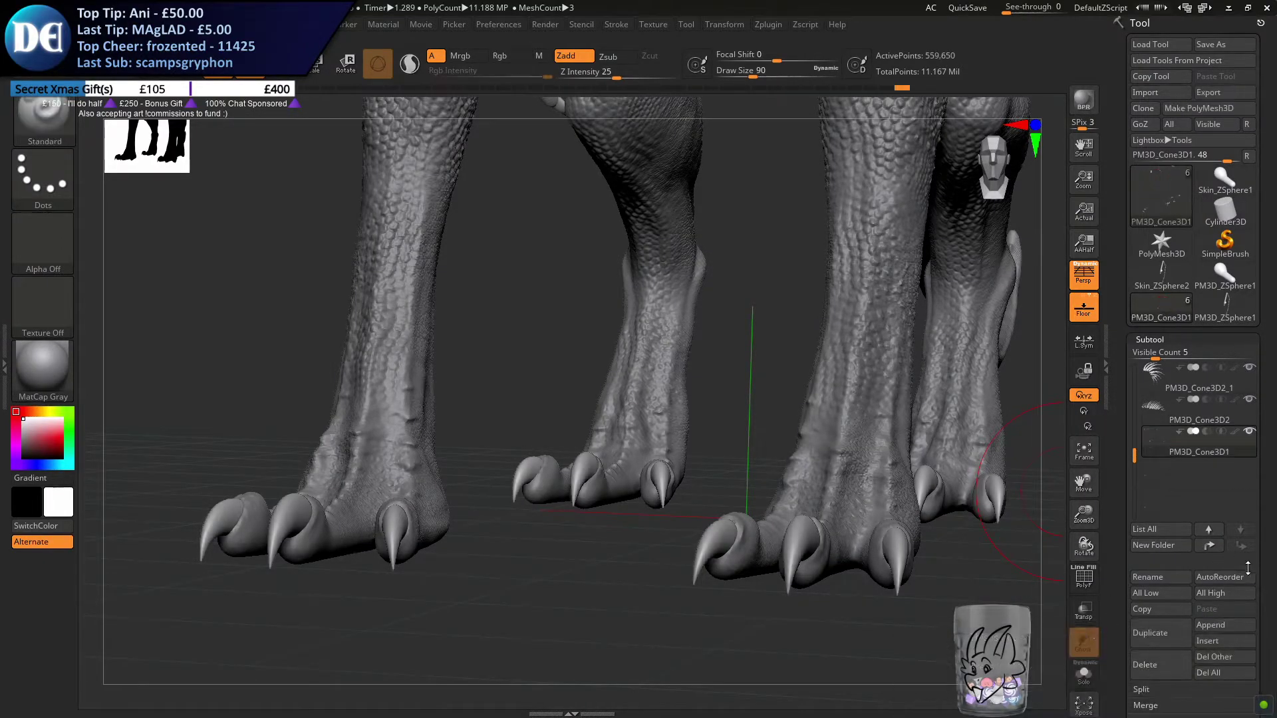
Append a Sphere3D subtool, select it and switch to the Move gizmo
left_click(1211, 627)
left_click(1214, 627)
left_click(951, 497)
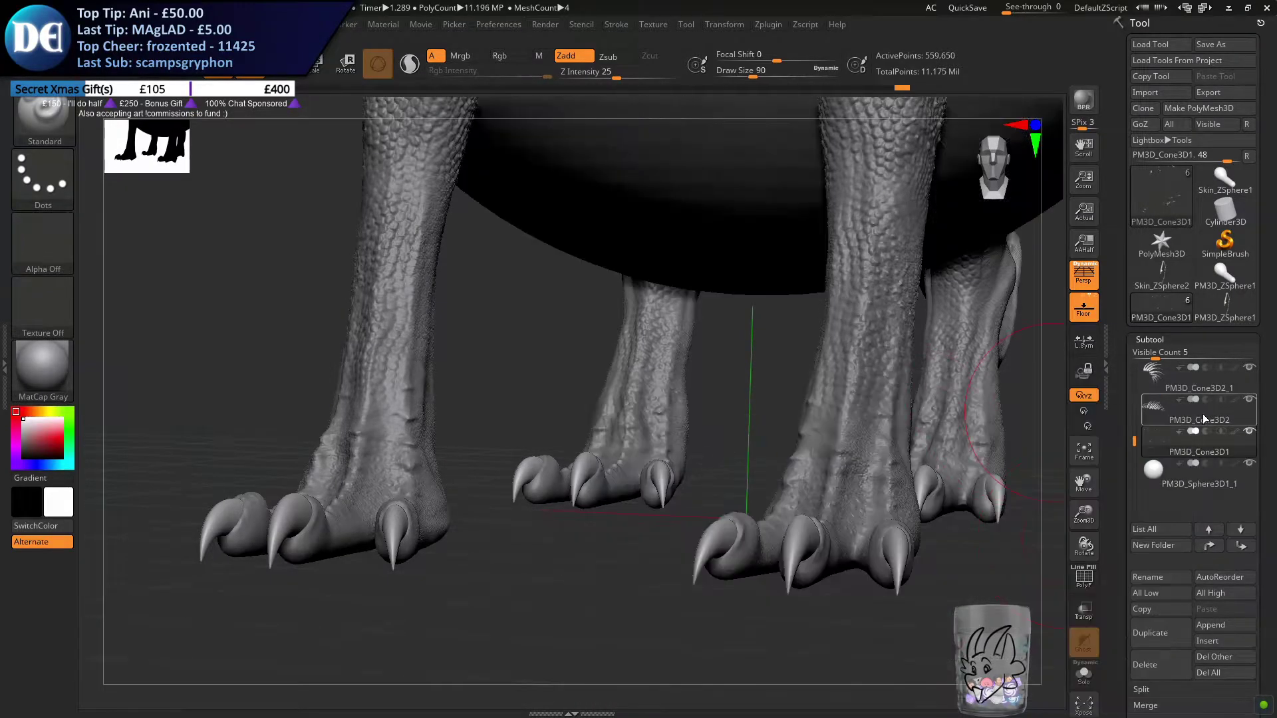
right_click_drag(655, 539, 526, 248, "ctrl")
left_click(285, 69)
right_click_drag(522, 441, 510, 566, "alt")
Activate symmetry and move the sphere out of the dragon's body to the empty space in front of it
left_click(769, 24)
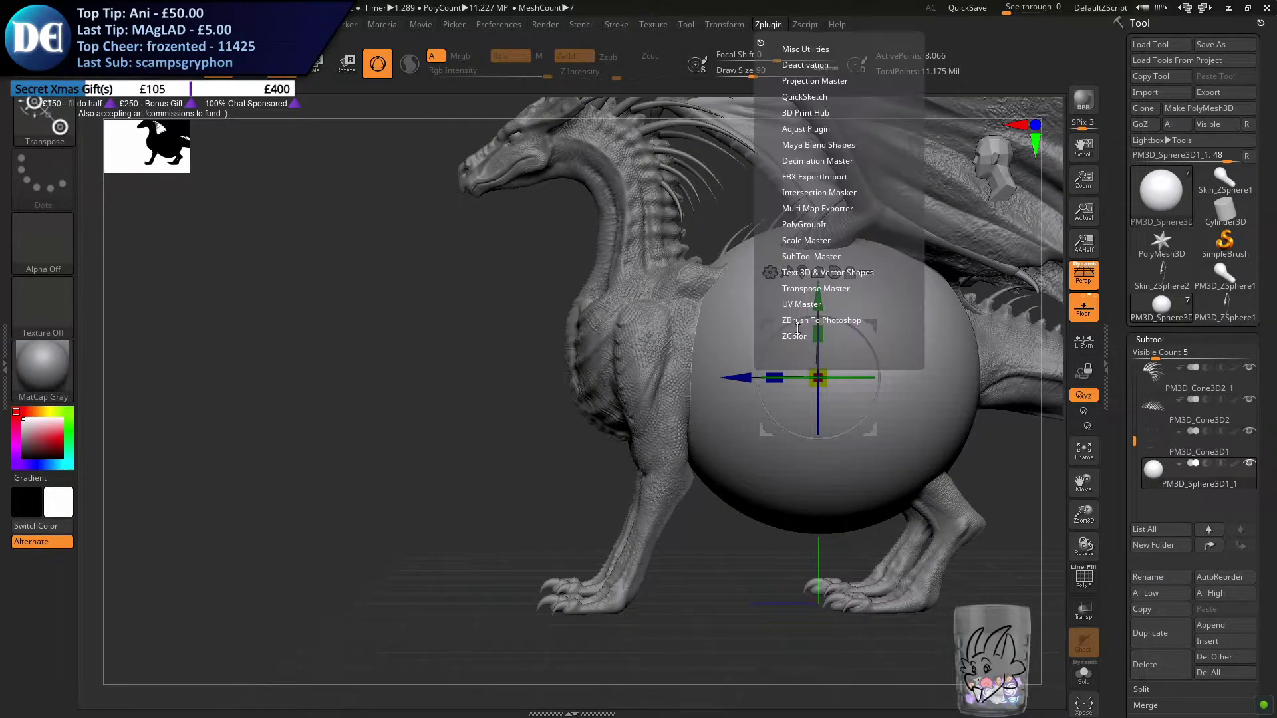
left_click(724, 24)
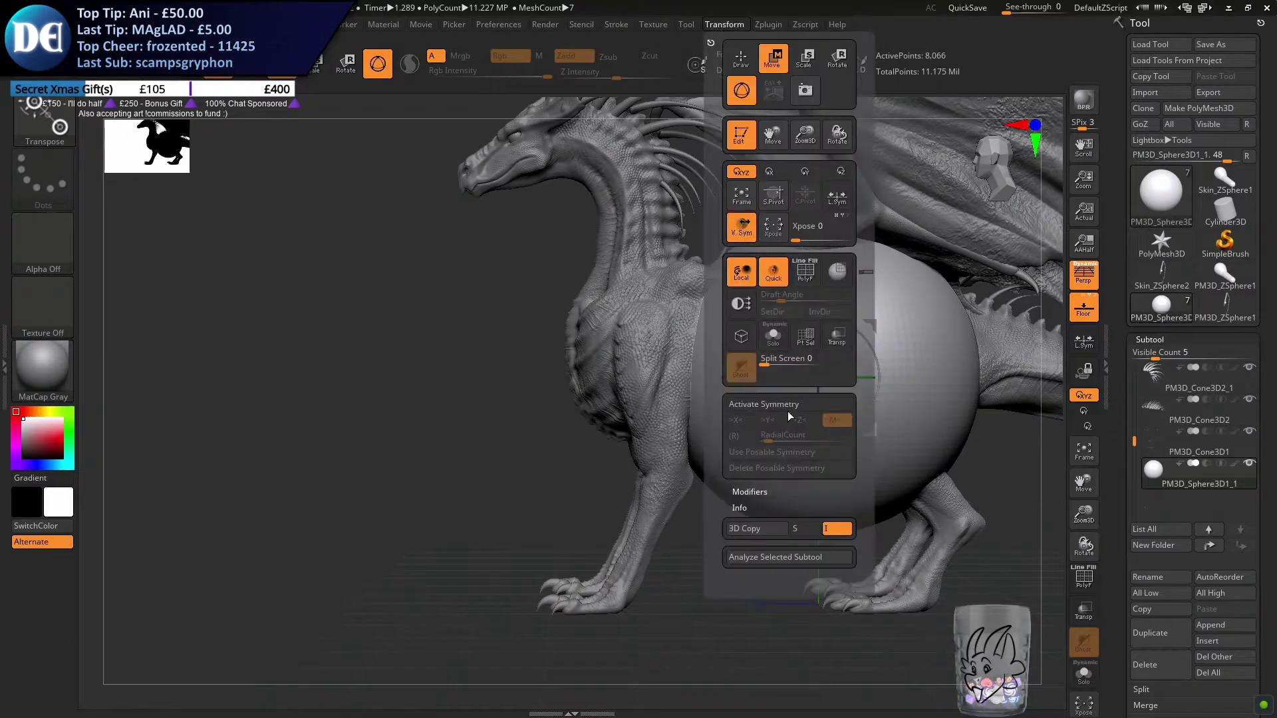
left_click(786, 405)
left_click_drag(869, 324, 372, 429)
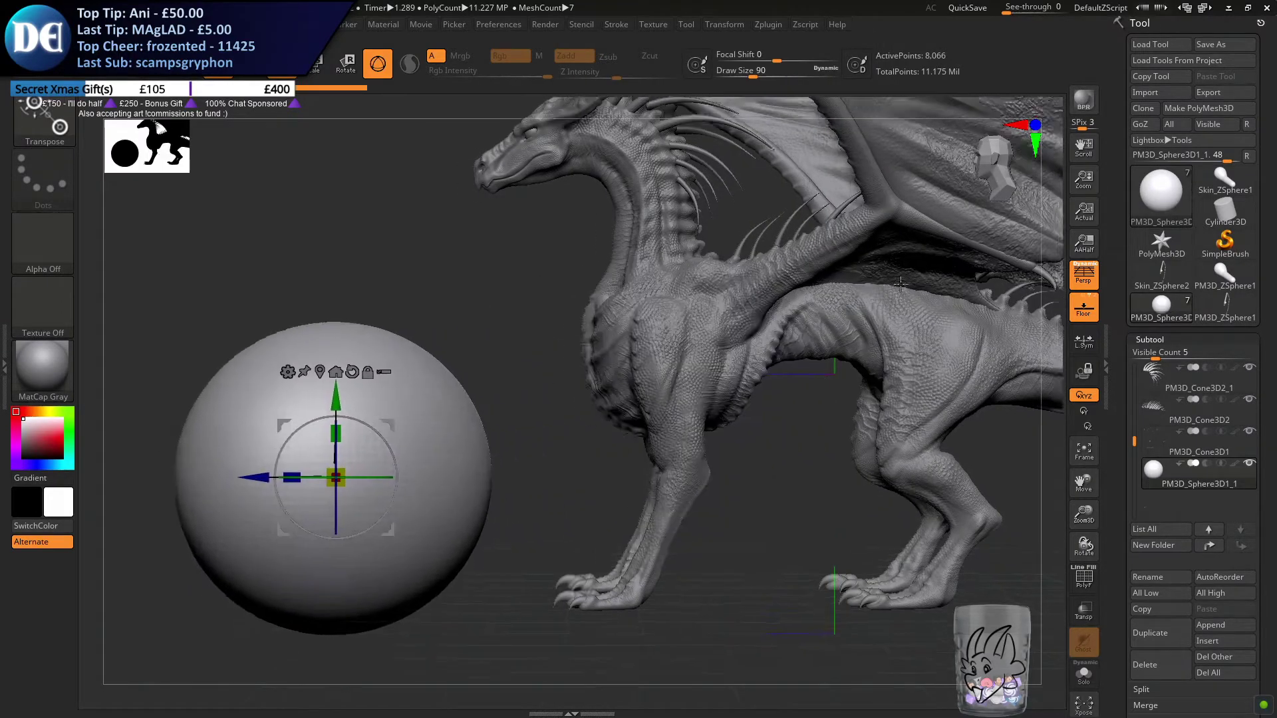
Scale the sphere down uniformly until it is small compared with the dragon's foreleg
left_click_drag(533, 387, 850, 308, "alt")
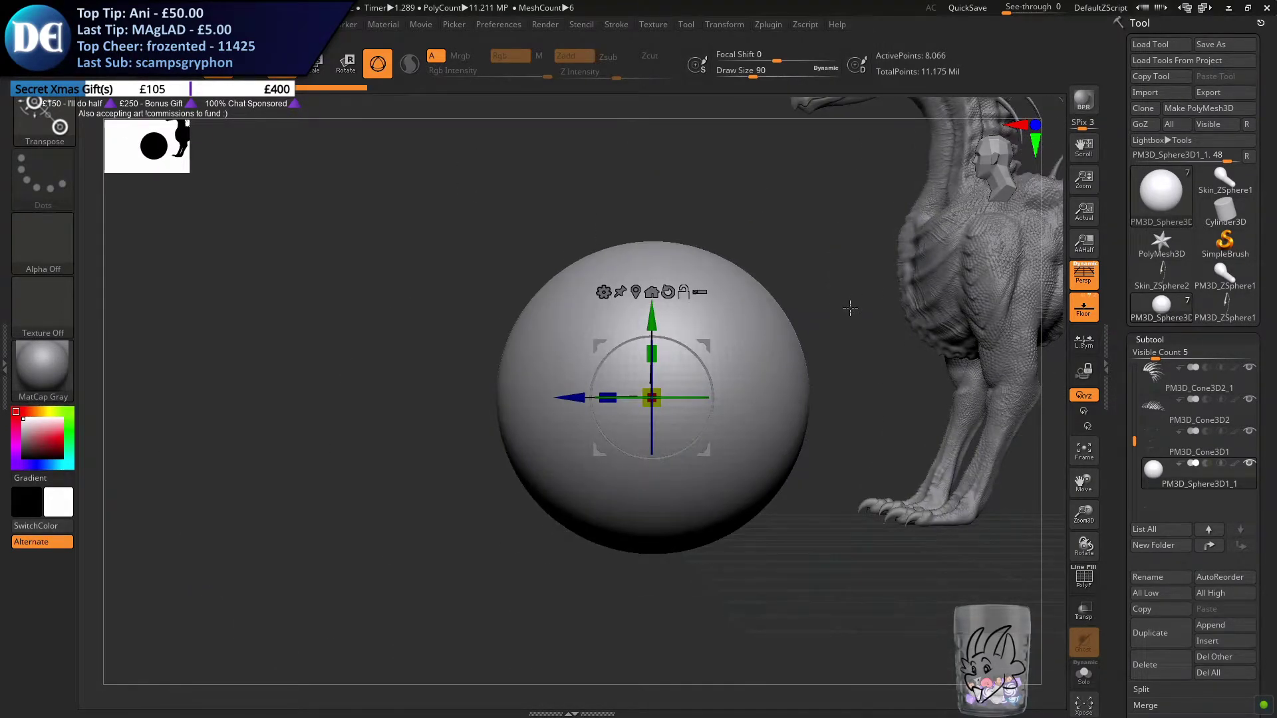
left_click_drag(657, 404, 602, 230)
left_click_drag(757, 373, 592, 328, "alt")
left_click_drag(488, 354, 728, 275)
right_click_drag(764, 211, 721, 291, "ctrl")
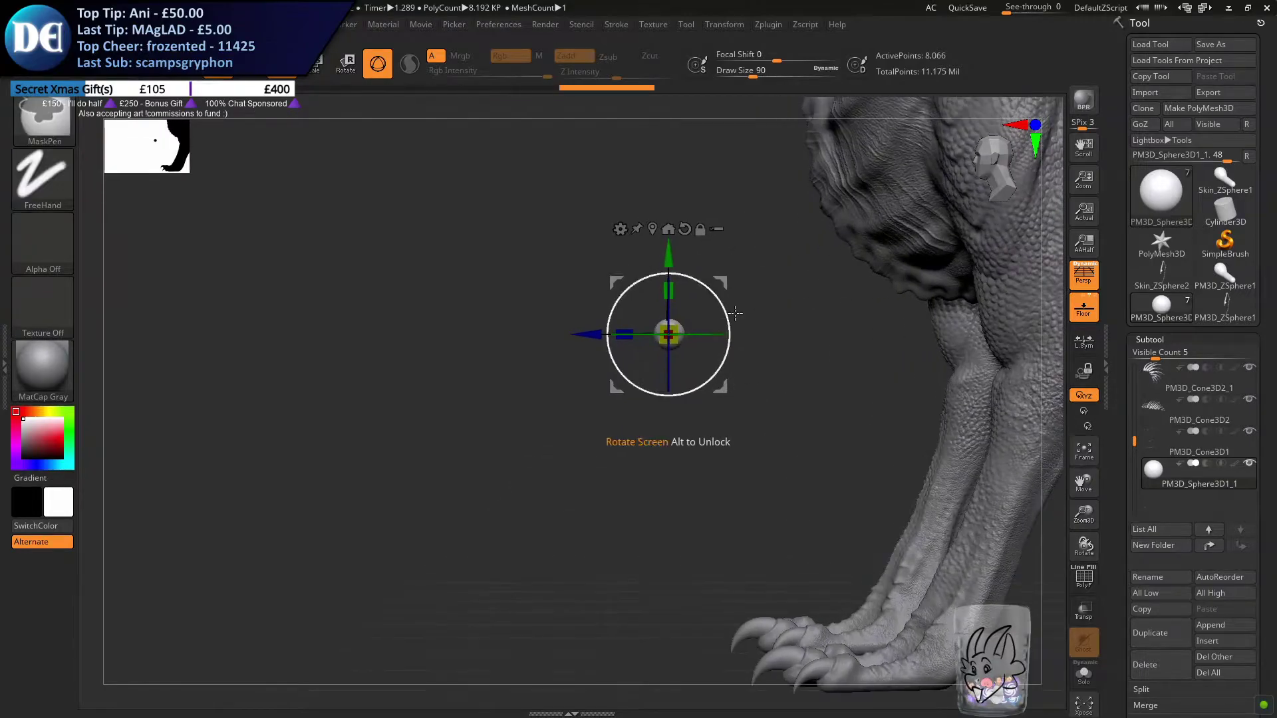
Move the small sphere down close to the front feet and check its position from the front
left_click_drag(722, 280, 838, 494)
right_click_drag(865, 476, 593, 270, "alt")
left_click_drag(569, 256, 675, 345)
right_click_drag(685, 344, 784, 344)
left_click_drag(624, 400, 609, 410)
right_click_drag(479, 450, 498, 450)
right_click_drag(498, 450, 575, 397, "alt")
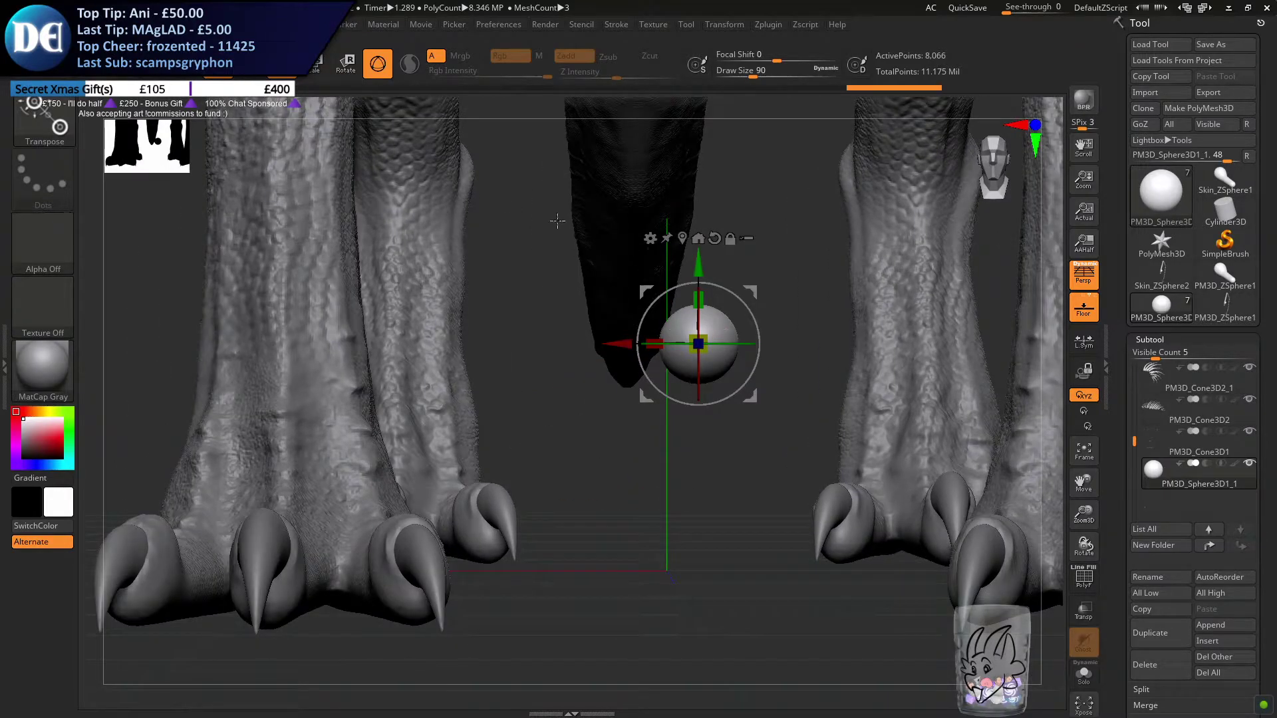
Toggle symmetry, shift the sphere sideways to line up with a front foot, and move it back into the lower leg
left_click(734, 25)
left_click(764, 404)
left_click_drag(654, 344, 927, 386)
right_click_drag(565, 426, 507, 395)
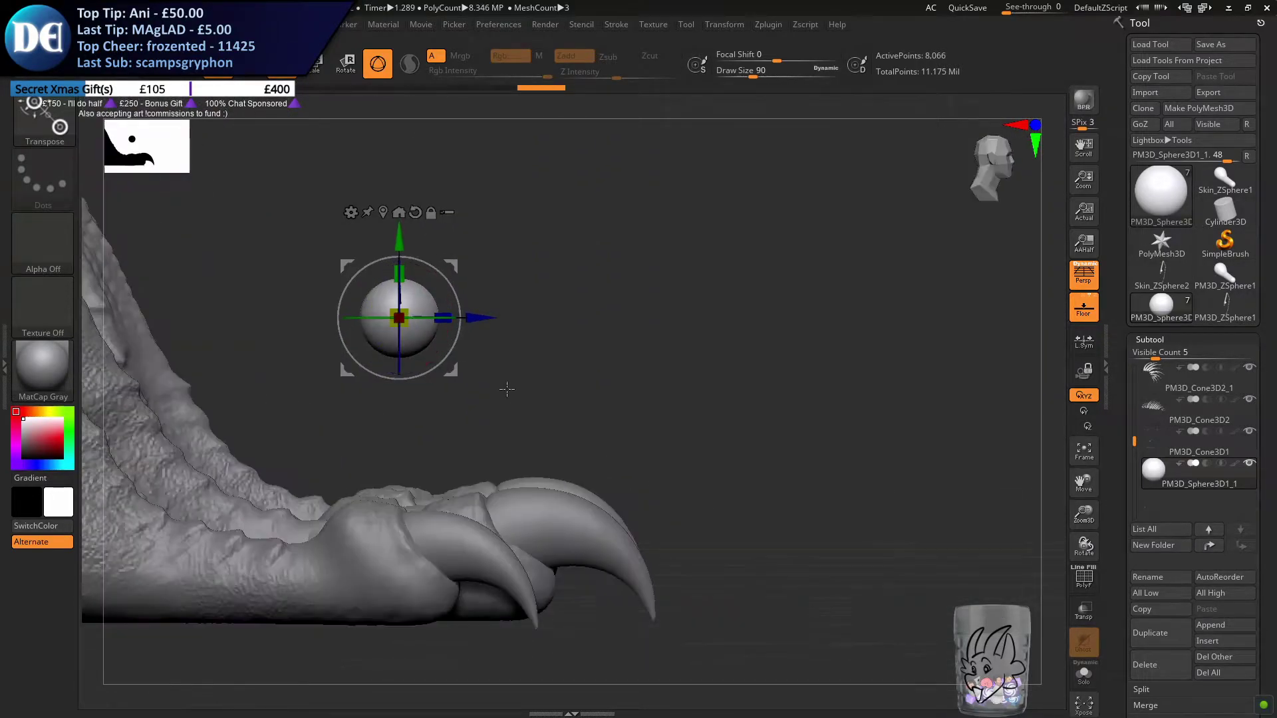
left_click_drag(446, 262, 122, 315)
right_click_drag(744, 275, 1276, 241, "alt")
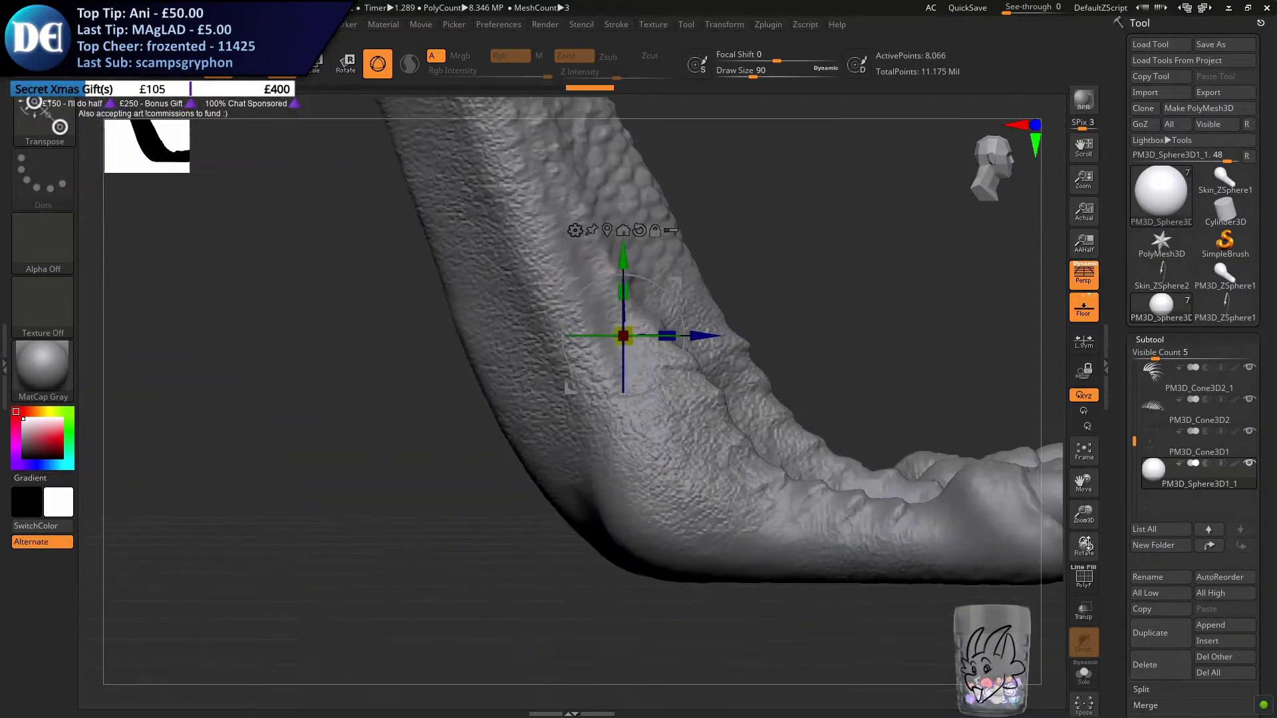
Shift the sphere backward and slightly upward so it sits against the inner side of the lower leg above the front foot
right_click_drag(717, 351, 592, 362)
left_click_drag(712, 335, 695, 333)
right_click_drag(828, 345, 662, 340)
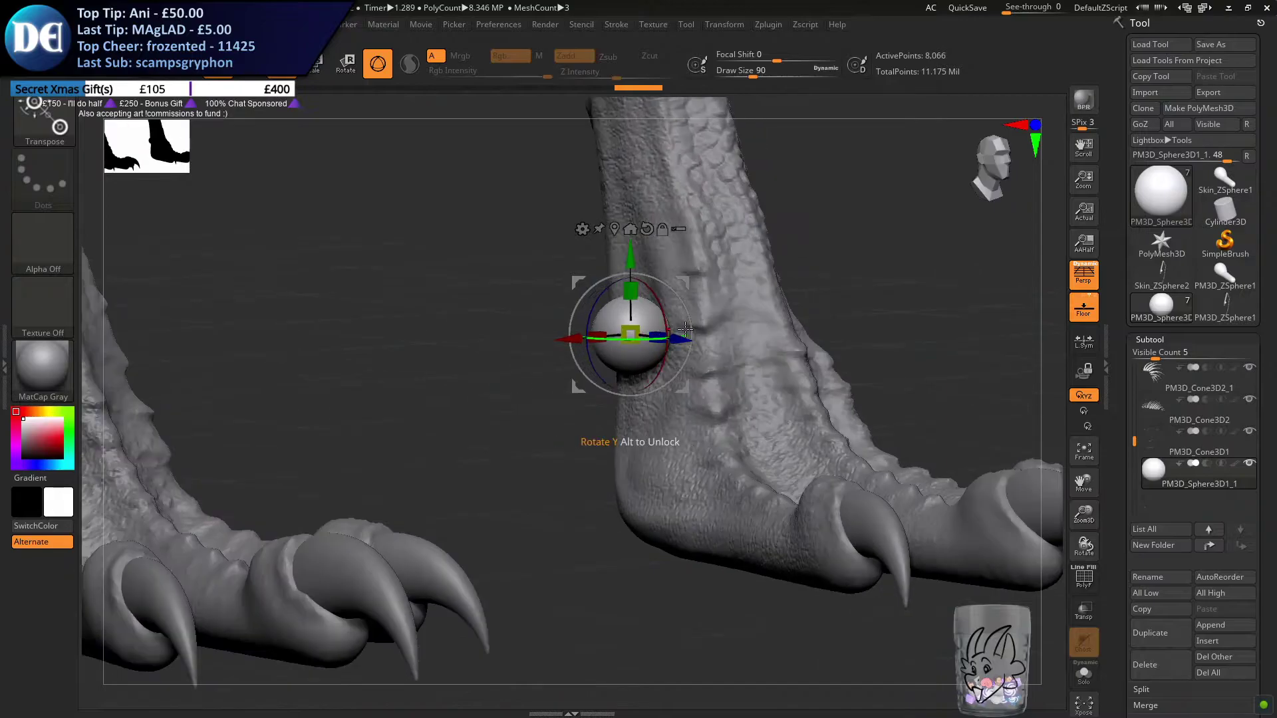
left_click_drag(630, 268, 629, 263)
Return to draw mode, choose the Move brush and reduce its draw size to about 41
left_click(250, 63)
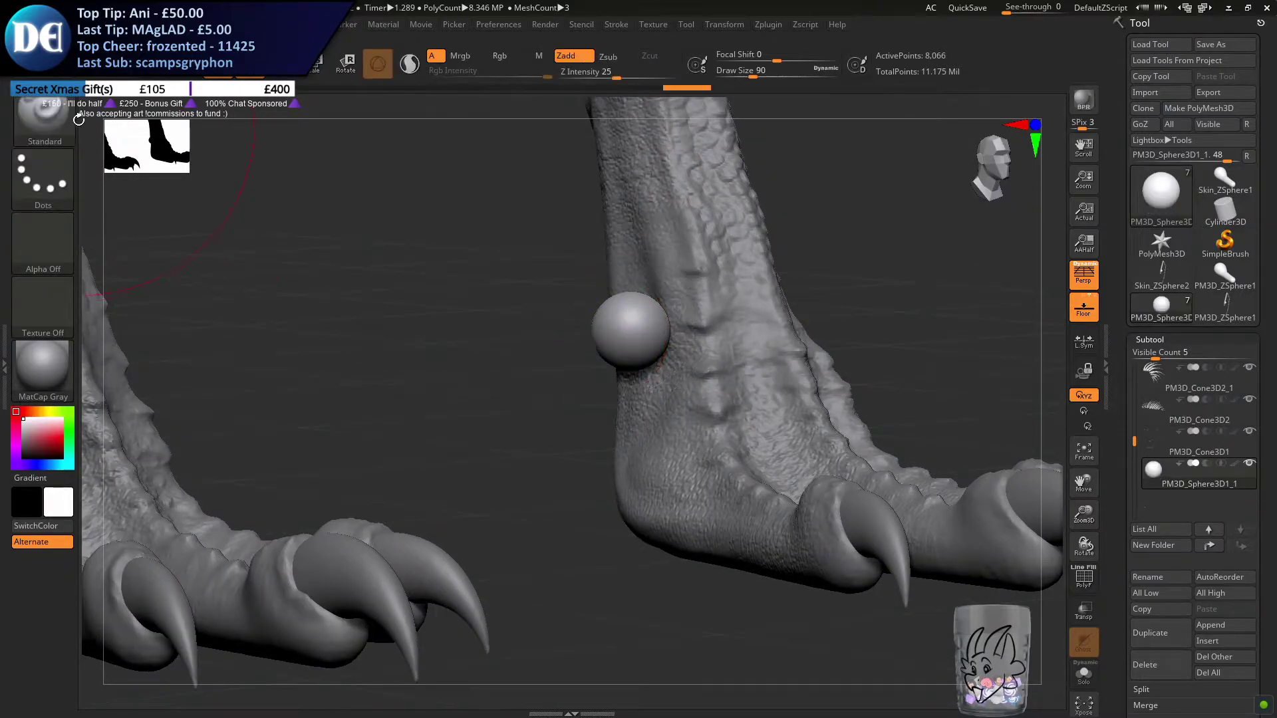
right_click_drag(89, 157, 68, 126)
left_click(68, 123)
left_click(508, 382)
key("s")
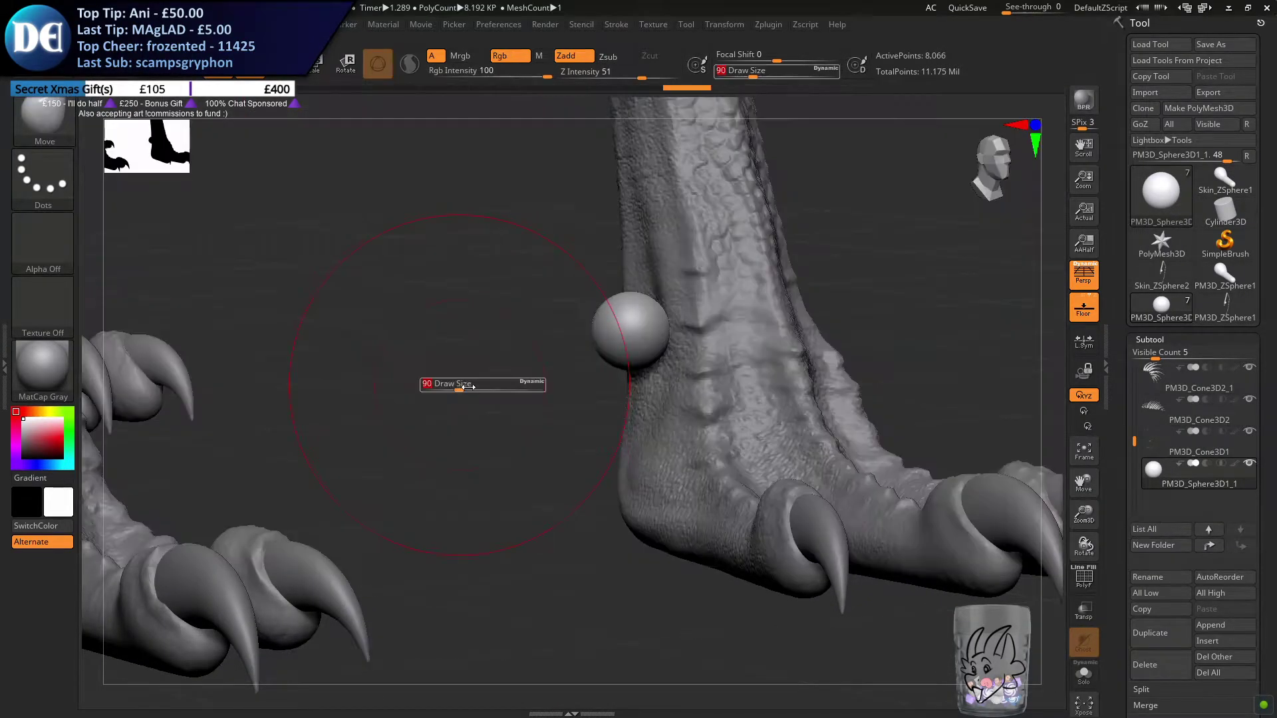
left_click(454, 388)
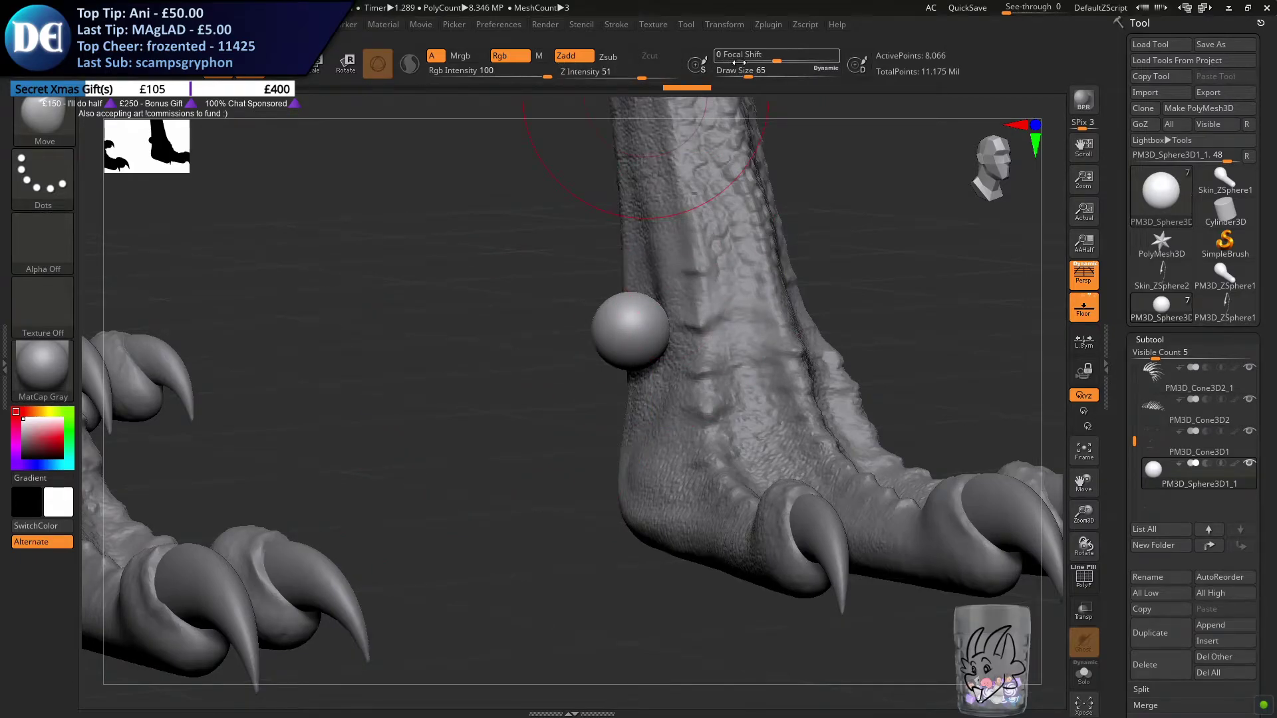
key("s")
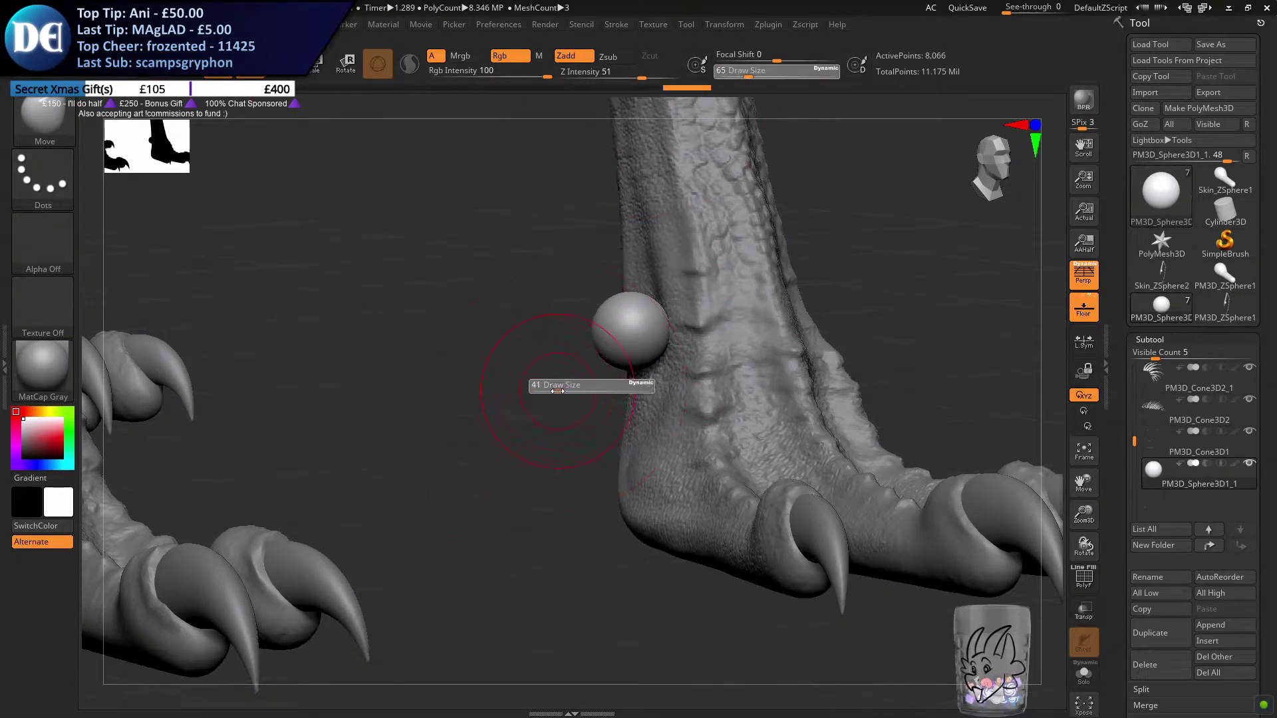
left_click_drag(557, 391, 559, 391)
Stretch the sphere vertically into a slim, elongated oval along the lower leg, using a draw size of about 37
left_click_drag(628, 354, 639, 434)
mouse_move(635, 316)
left_mouse_down()
mouse_move(619, 252)
mouse_move(630, 288)
left_mouse_up()
right_click_drag(630, 288, 587, 298)
key("s")
left_click_drag(587, 298, 668, 286)
key("s")
left_click_drag(631, 345, 612, 345)
right_click_drag(615, 345, 668, 348)
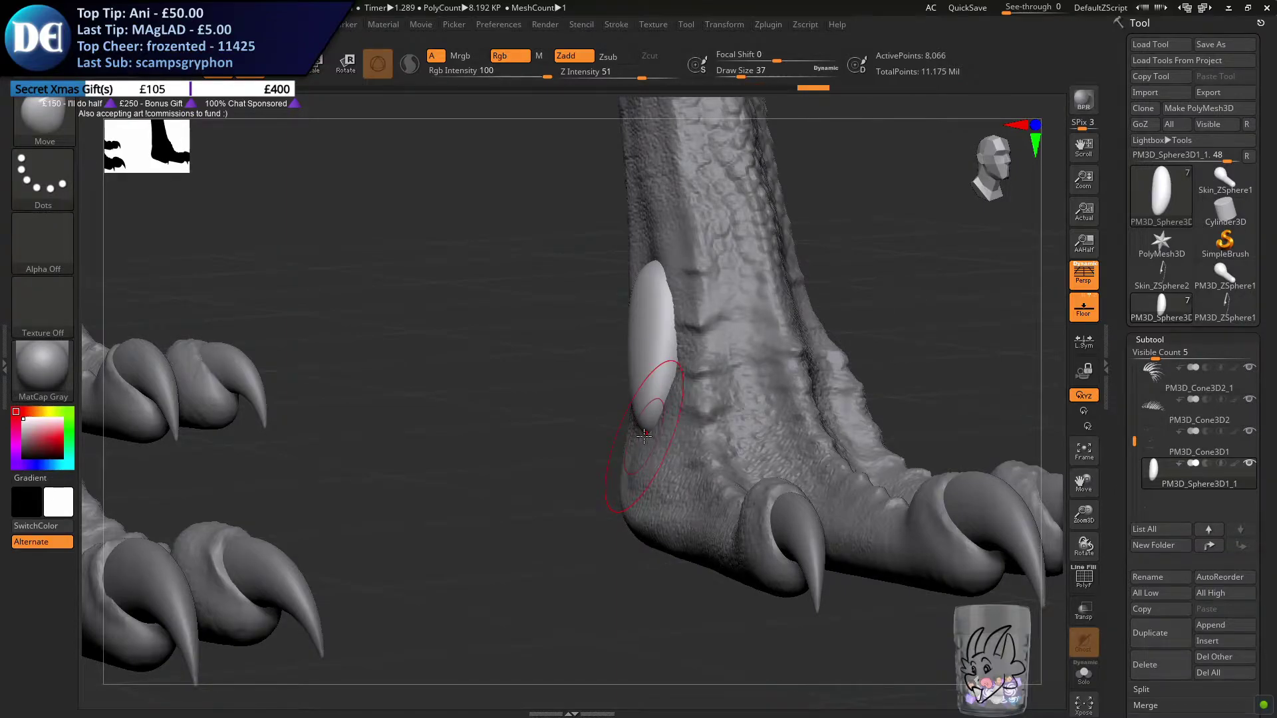
Adjust the oval's outline with draw sizes between 56 and 39 so it slants along the leg
key("s")
left_click_drag(710, 339, 714, 339)
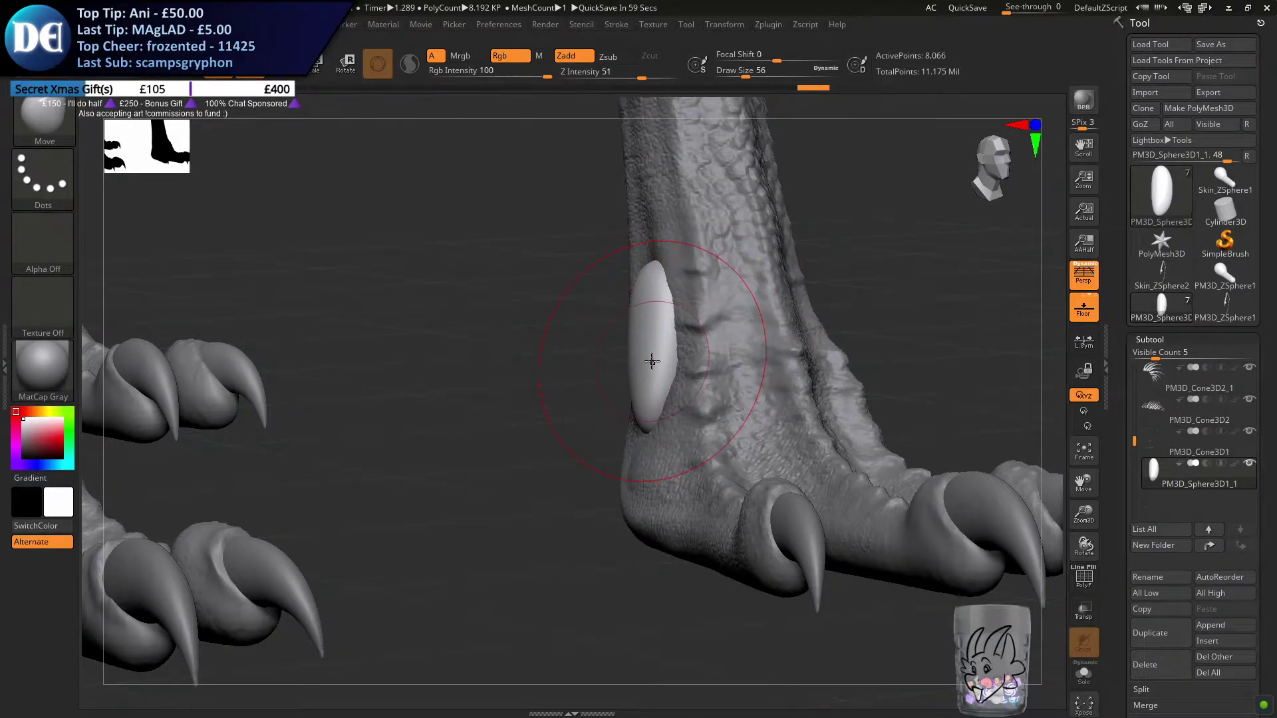
left_click_drag(515, 392, 545, 389)
key("s")
left_click_drag(542, 388, 550, 388)
mouse_move(649, 352)
left_mouse_down()
mouse_move(669, 402)
mouse_move(601, 394)
mouse_move(651, 371)
left_mouse_up()
key("s")
right_click_drag(651, 371, 649, 365)
left_click_drag(642, 359, 628, 356)
mouse_move(615, 352)
right_mouse_down()
mouse_move(621, 336)
mouse_move(658, 336)
mouse_move(628, 345)
right_mouse_up()
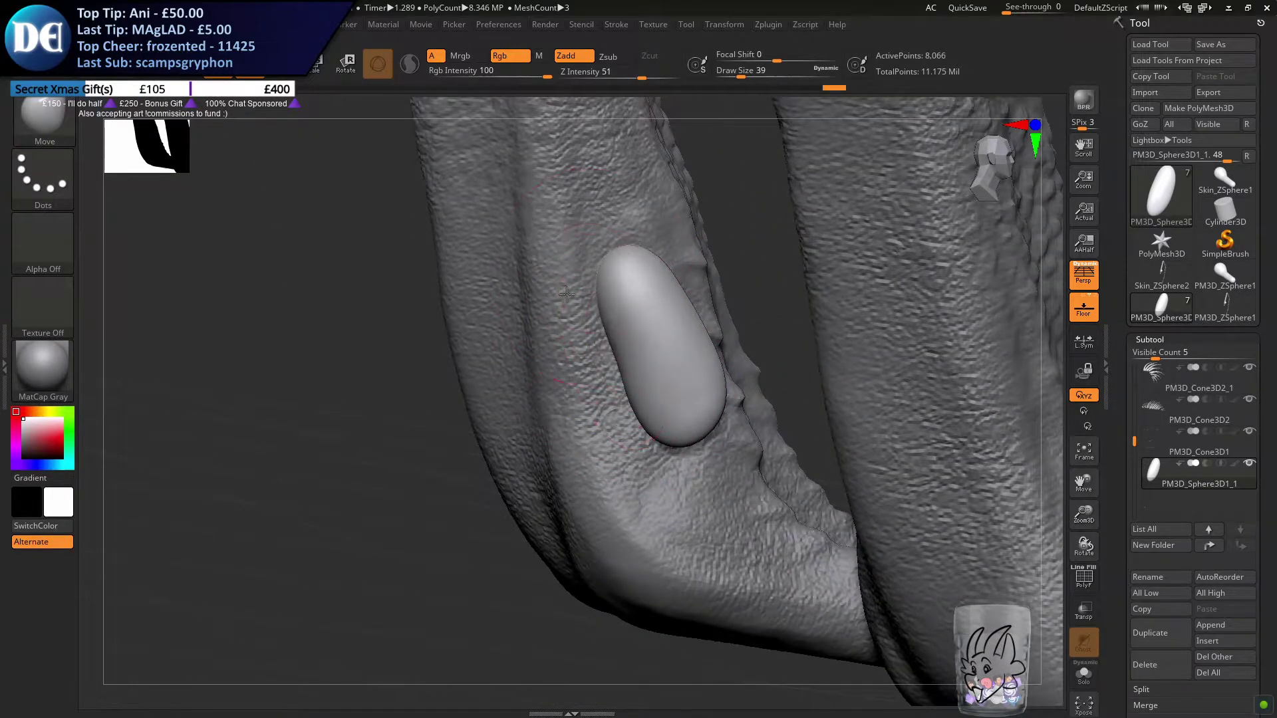
Lengthen the oval's upper end along the leg and enlarge the Move brush to draw size 54
left_click_drag(570, 293, 635, 255)
mouse_move(644, 222)
right_mouse_down()
mouse_move(627, 233)
mouse_move(638, 259)
mouse_move(656, 262)
mouse_move(559, 266)
mouse_move(569, 297)
right_mouse_up()
key("s")
left_click_drag(570, 310, 623, 297)
right_click_drag(621, 397, 669, 353, "alt")
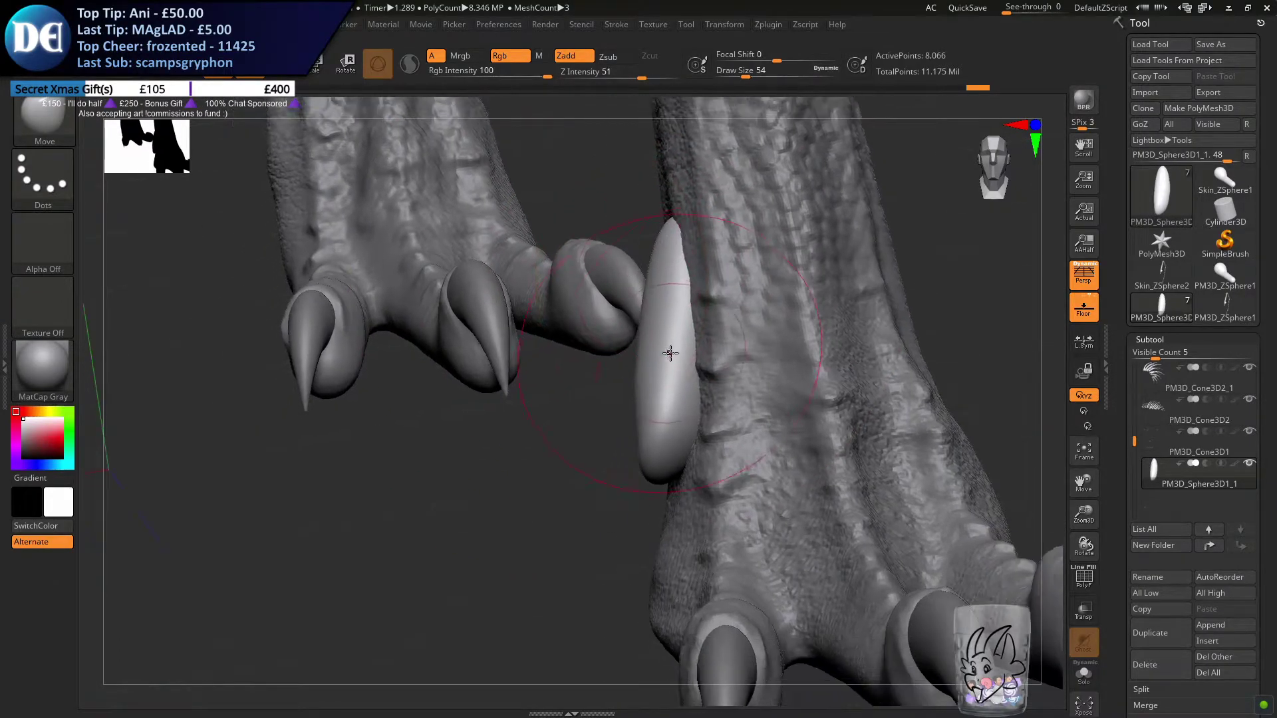
Pull the oval's lower end outward from the leg and keep its upper end tapered, reducing the draw size to 22
key("s")
left_click_drag(698, 347, 709, 349)
key("s")
mouse_move(686, 418)
left_mouse_down()
mouse_move(671, 417)
mouse_move(665, 396)
mouse_move(765, 371)
left_mouse_up()
key("s")
left_click_drag(653, 416, 631, 404)
mouse_move(572, 437)
left_mouse_down()
mouse_move(652, 367)
mouse_move(639, 396)
mouse_move(655, 431)
left_mouse_up()
key("s")
right_click_drag(652, 452, 558, 477)
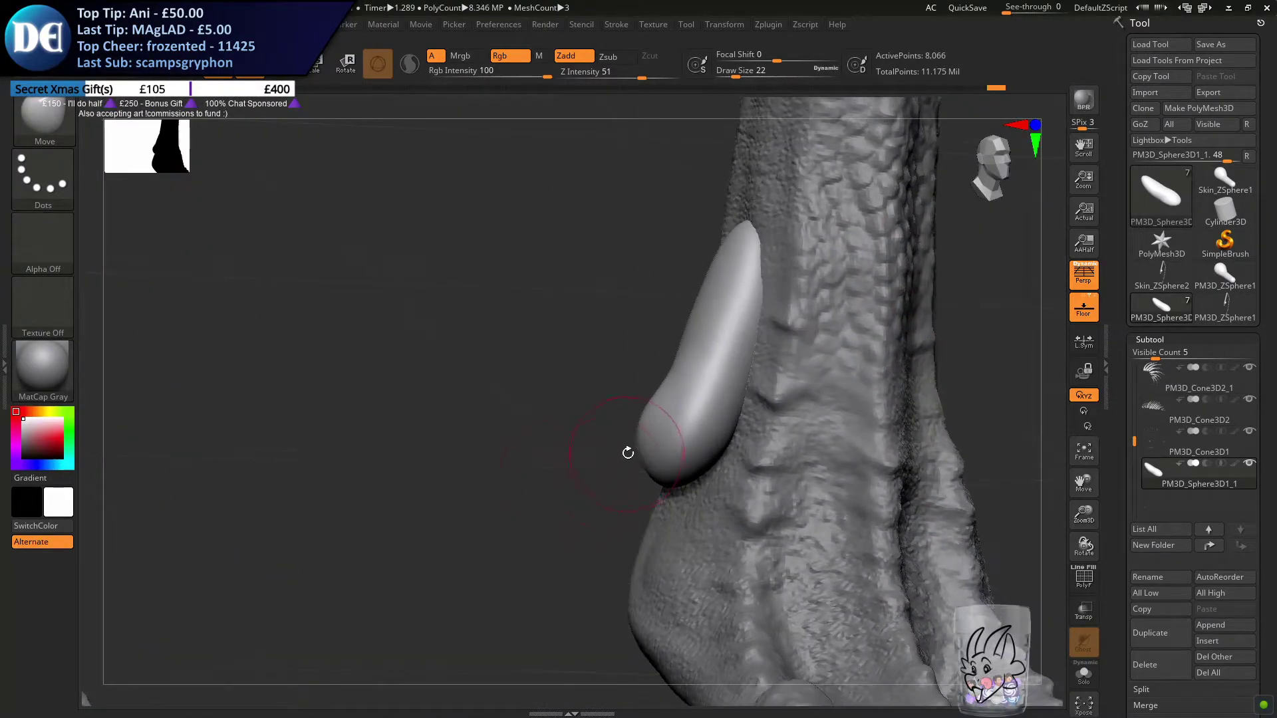
Round out the lower end into a bulb and push the tapered tip against the leg with draw size 49
right_click_drag(638, 422, 698, 435)
left_click_drag(699, 392, 706, 390)
right_click_drag(662, 278, 626, 344, "alt")
key("s")
left_click_drag(633, 333, 642, 332)
left_click_drag(689, 293, 690, 292)
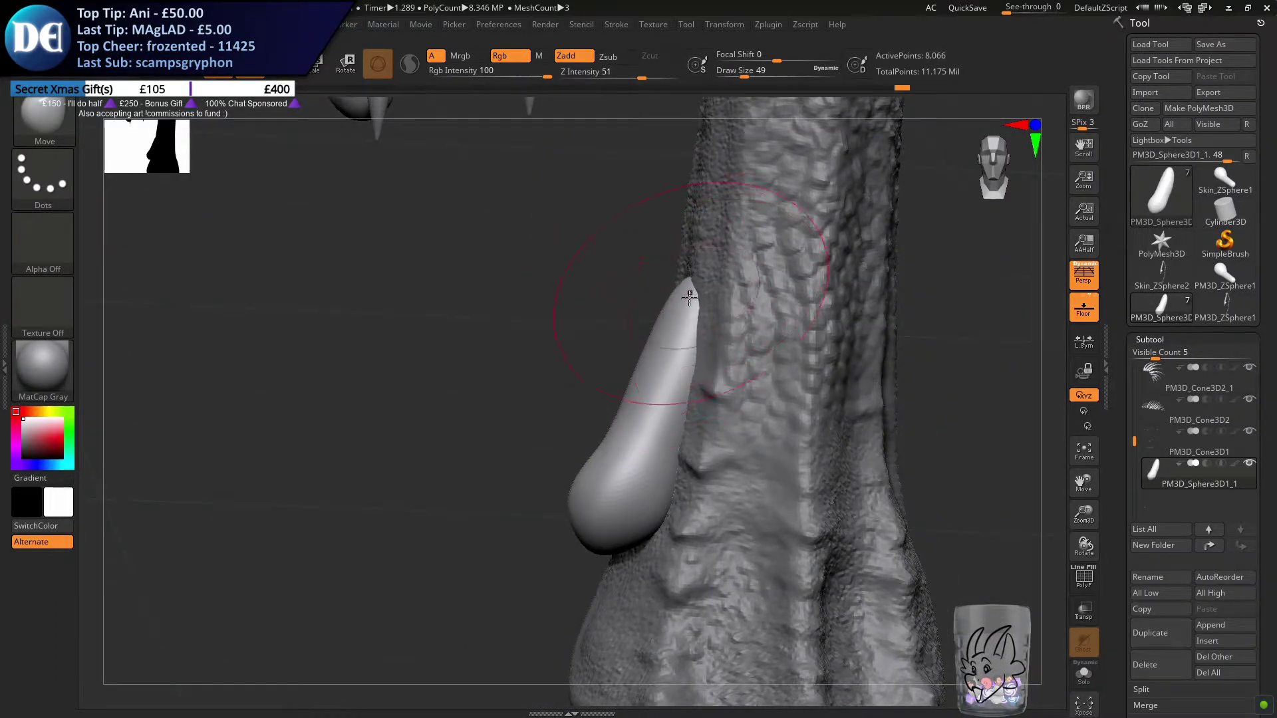
mouse_move(658, 345)
left_mouse_down()
mouse_move(647, 319)
mouse_move(688, 290)
left_mouse_up()
mouse_move(704, 352)
right_mouse_down()
mouse_move(805, 347)
mouse_move(652, 367)
mouse_move(625, 356)
mouse_move(736, 422)
right_mouse_up()
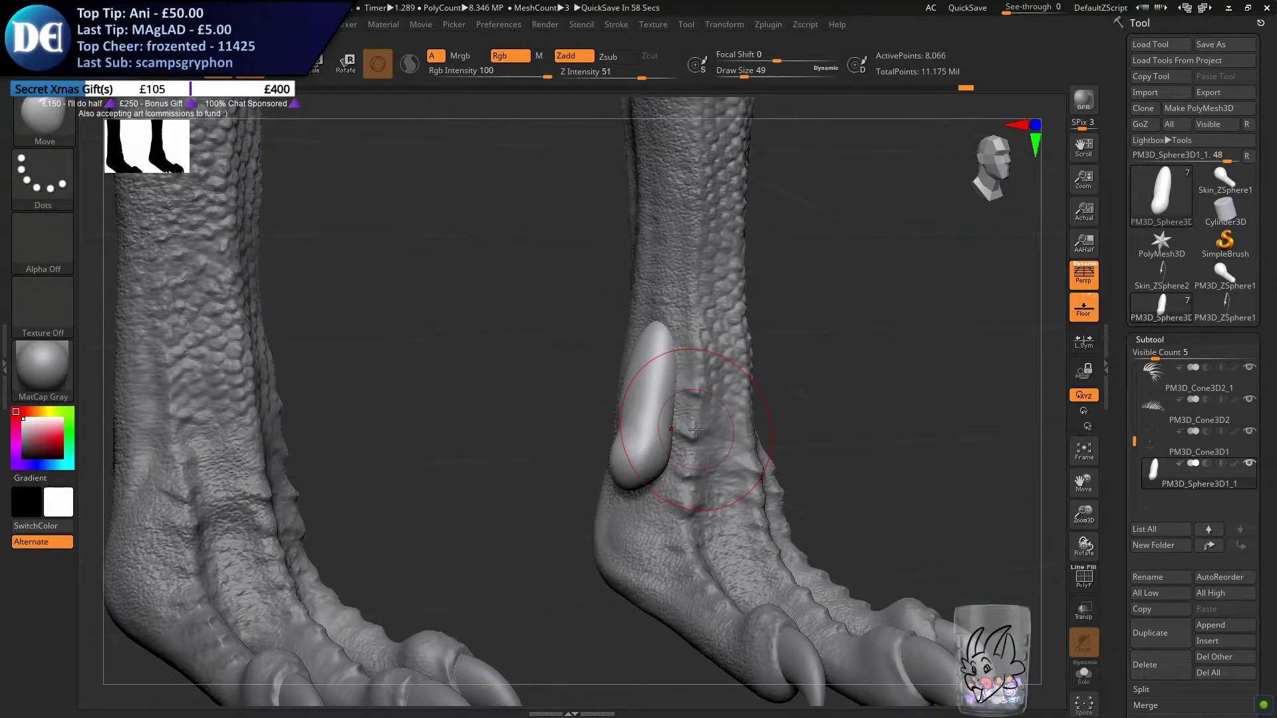
Move the bulbed shape down to the heel of the front foot with the gizmo and rotate it to follow the foot
mouse_move(790, 400)
right_mouse_down("alt")
mouse_move(794, 353)
mouse_move(484, 227)
right_mouse_up("alt")
key("w")
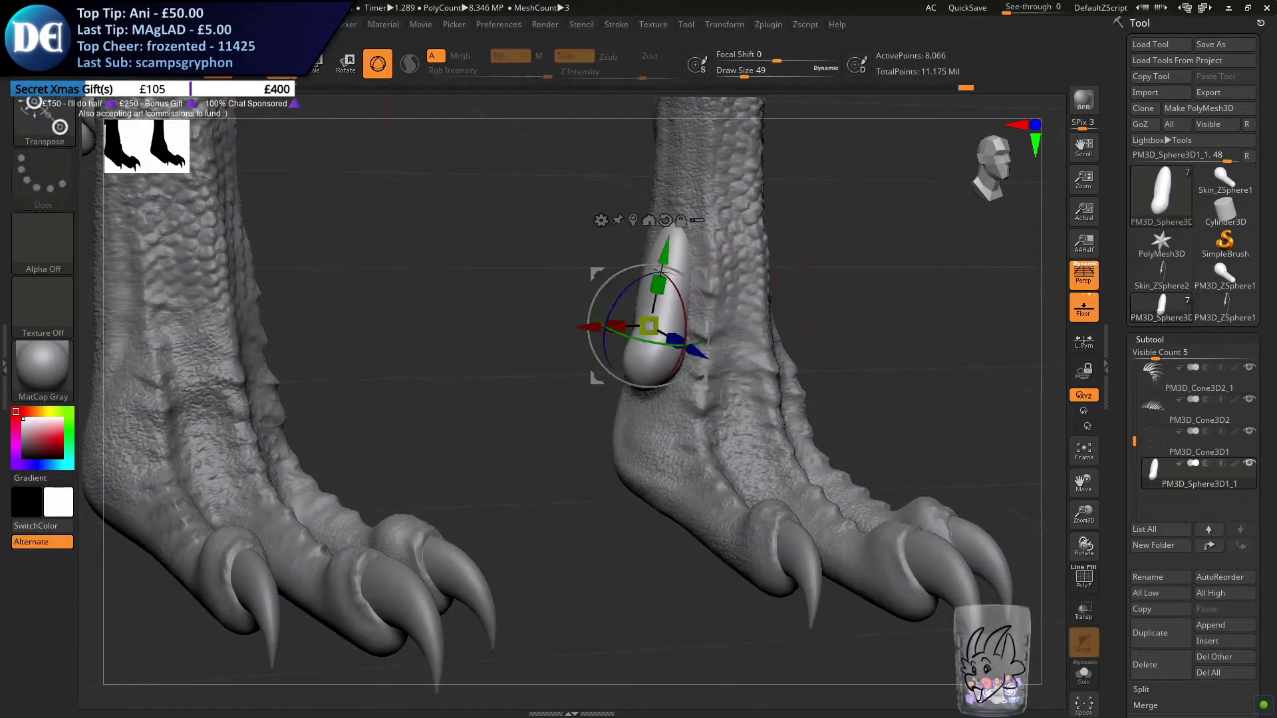
right_click_drag(789, 312, 740, 297, "shift")
left_click_drag(730, 293, 853, 339)
right_click_drag(1046, 305, 619, 342, "alt")
left_click_drag(611, 345, 554, 400)
right_click_drag(698, 383, 657, 415)
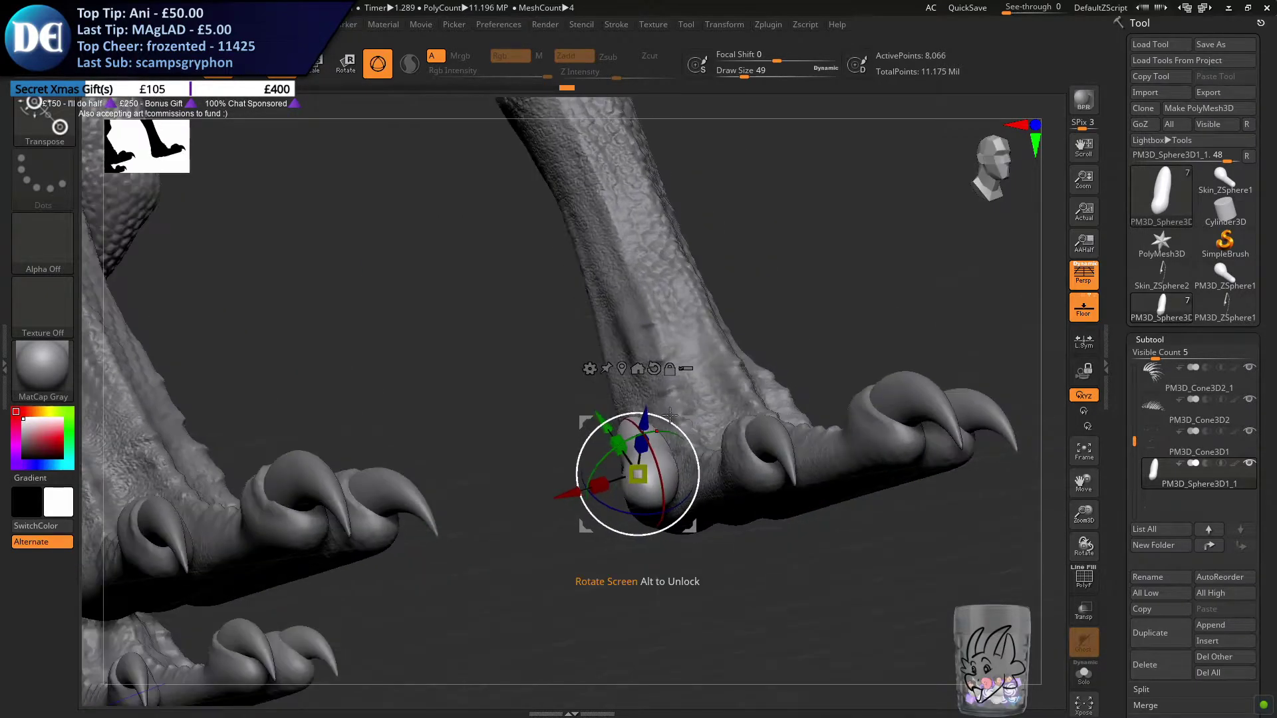
right_click_drag(751, 418, 662, 424)
left_click_drag(661, 424, 661, 440)
right_click_drag(661, 439, 697, 364, "alt")
right_click_drag(721, 357, 702, 359)
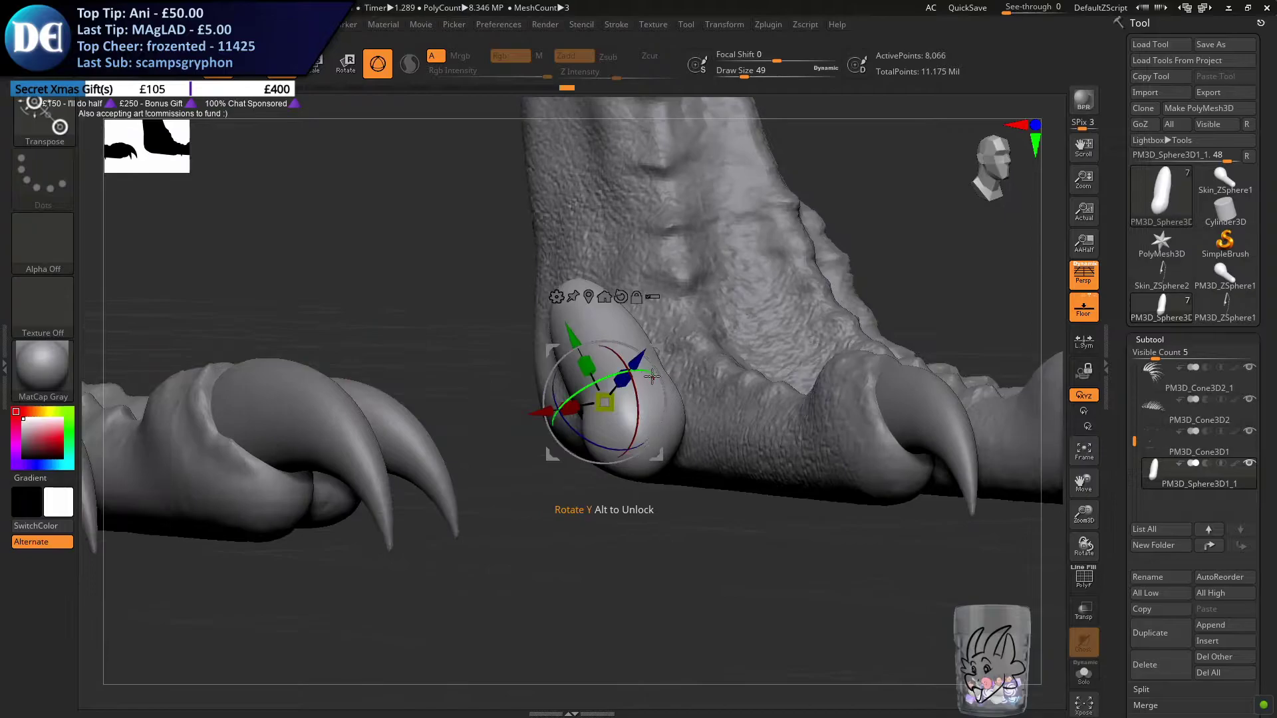
Reshape the toe form's upper and lower ends with the Move brush, working from the side and above
key("q")
mouse_move(527, 293)
right_mouse_down()
mouse_move(604, 299)
mouse_move(580, 287)
right_mouse_up()
left_click_drag(562, 476, 529, 473)
right_click_drag(585, 418, 533, 408)
right_click_drag(447, 412, 508, 407)
left_click_drag(540, 402, 509, 407)
mouse_move(486, 391)
right_mouse_down("alt")
mouse_move(542, 383)
mouse_move(557, 365)
right_mouse_up("alt")
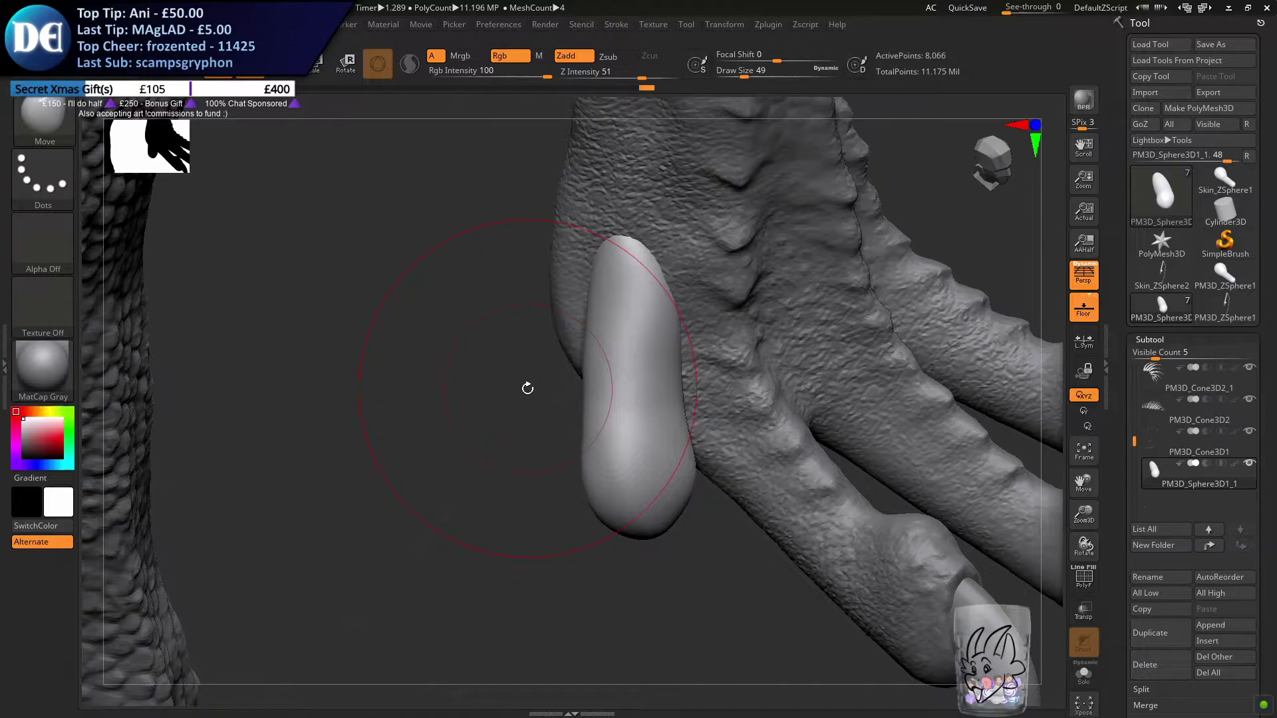
Rotate the toe form slightly with the gizmo against the inner side of the foot and return to draw mode
key("w")
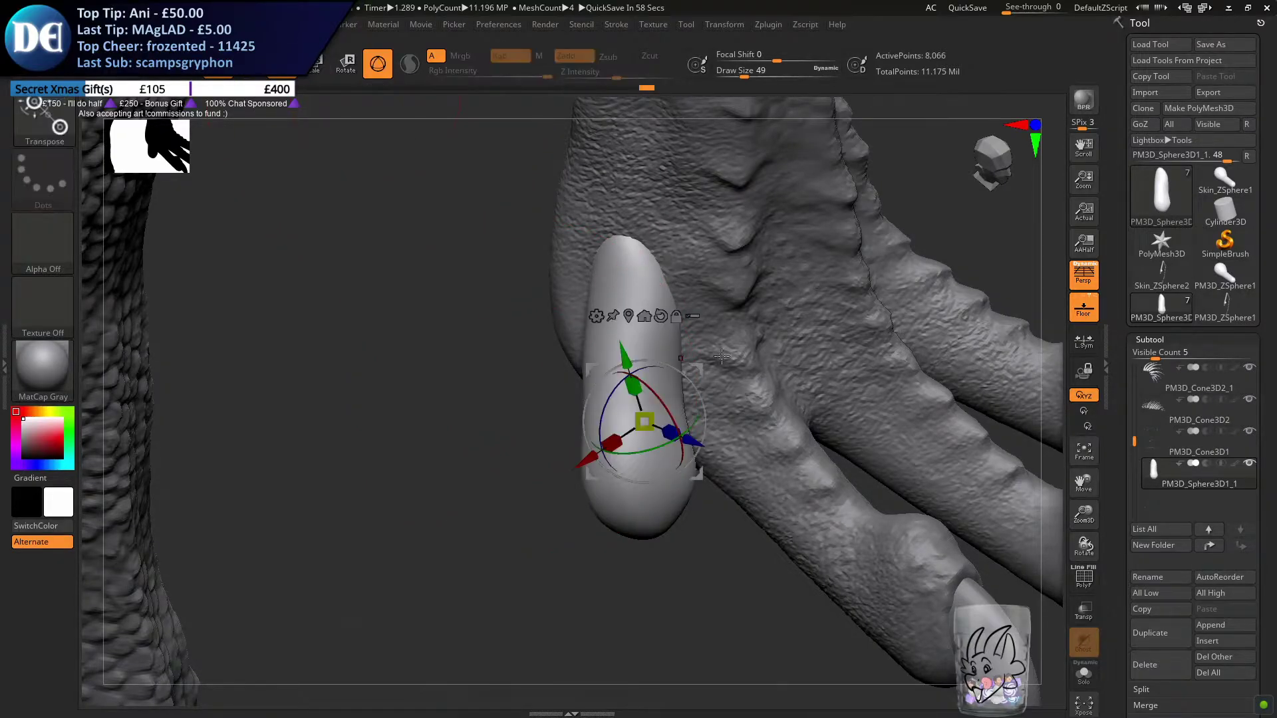
left_click_drag(695, 370, 669, 367)
right_click_drag(711, 359, 450, 107)
key("q")
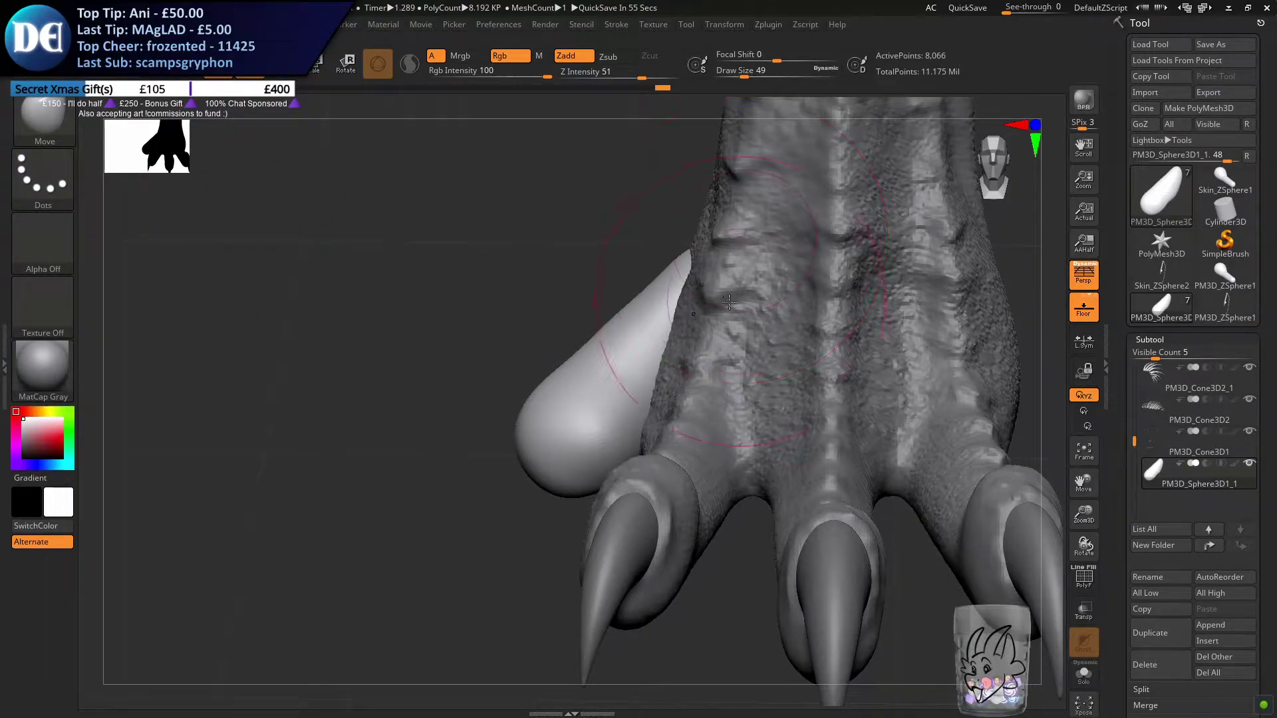
Refine the toe form's taper into the heel with the Move brush, stepping the draw size through 39, 22 and 29
mouse_move(676, 346)
right_mouse_down()
mouse_move(695, 382)
mouse_move(685, 426)
mouse_move(692, 396)
mouse_move(778, 380)
mouse_move(594, 365)
mouse_move(586, 351)
mouse_move(645, 348)
mouse_move(673, 367)
right_mouse_up()
key("s")
left_click(579, 346)
mouse_move(625, 329)
right_mouse_down()
mouse_move(650, 371)
mouse_move(692, 365)
mouse_move(646, 365)
mouse_move(622, 319)
mouse_move(696, 292)
mouse_move(684, 342)
right_mouse_up()
right_click(646, 366)
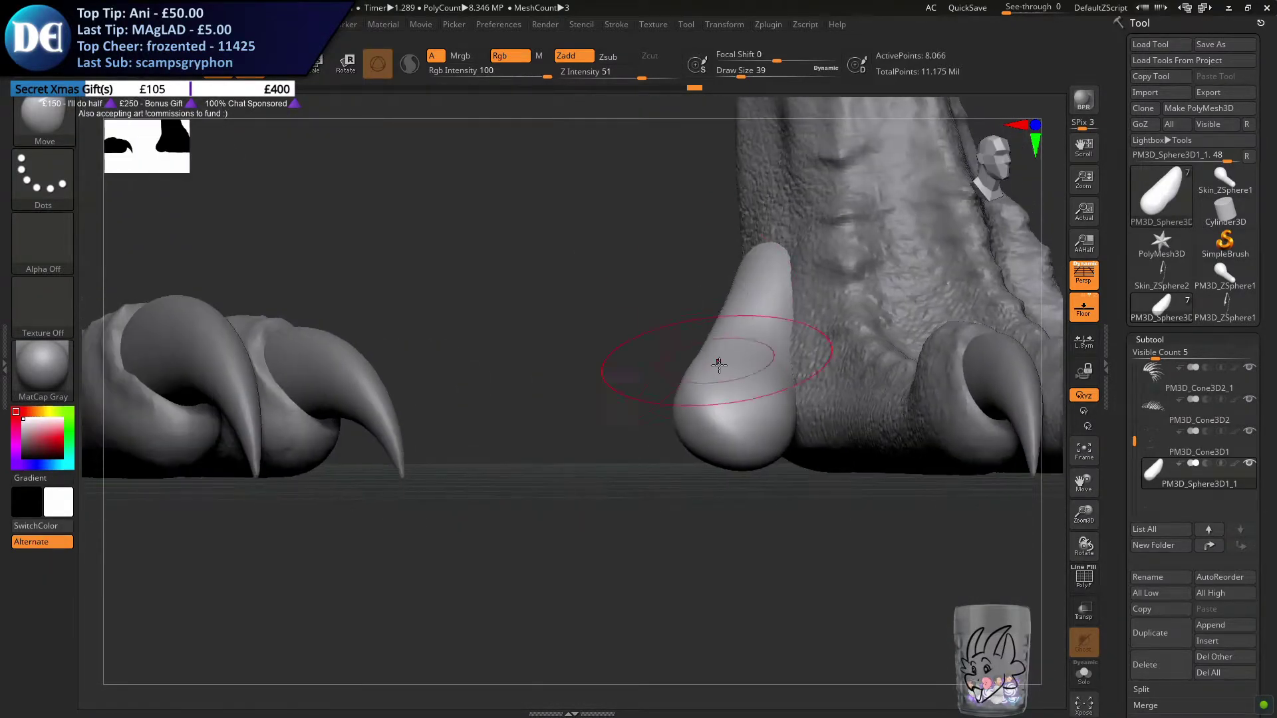
key("s")
left_click_drag(730, 379, 730, 383)
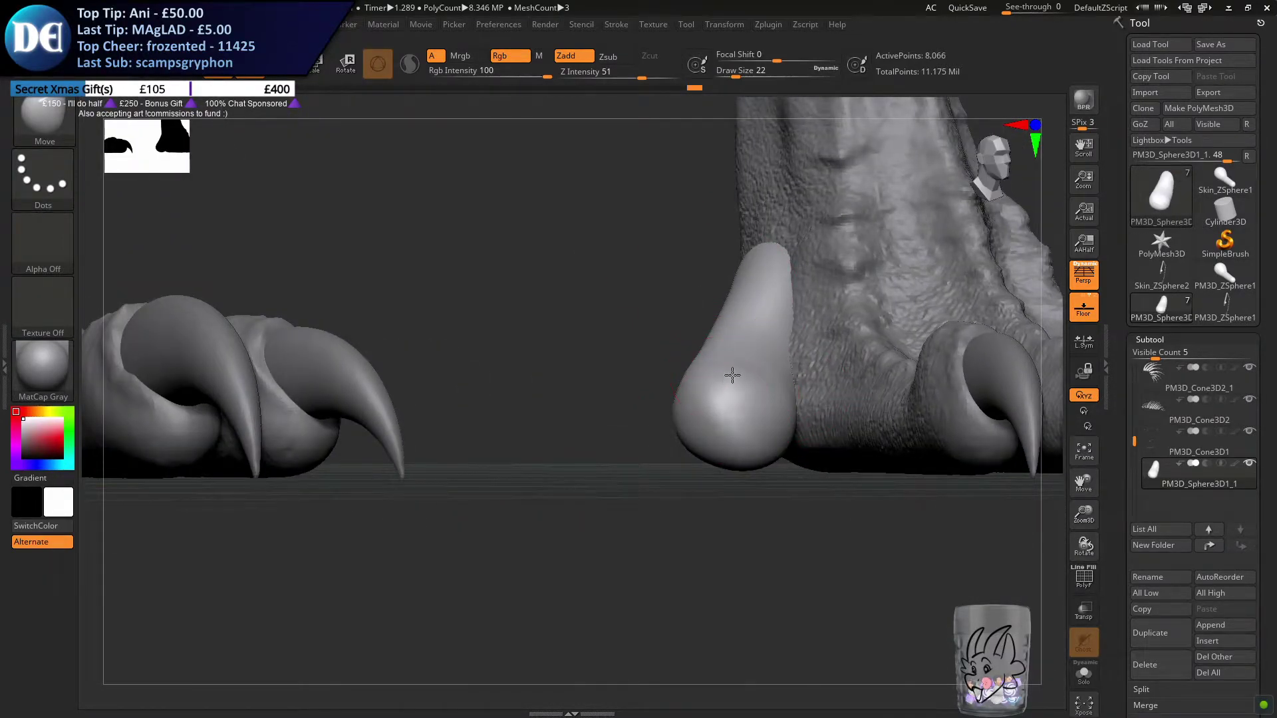
right_click_drag(717, 346, 681, 381)
left_click_drag(676, 378, 678, 380)
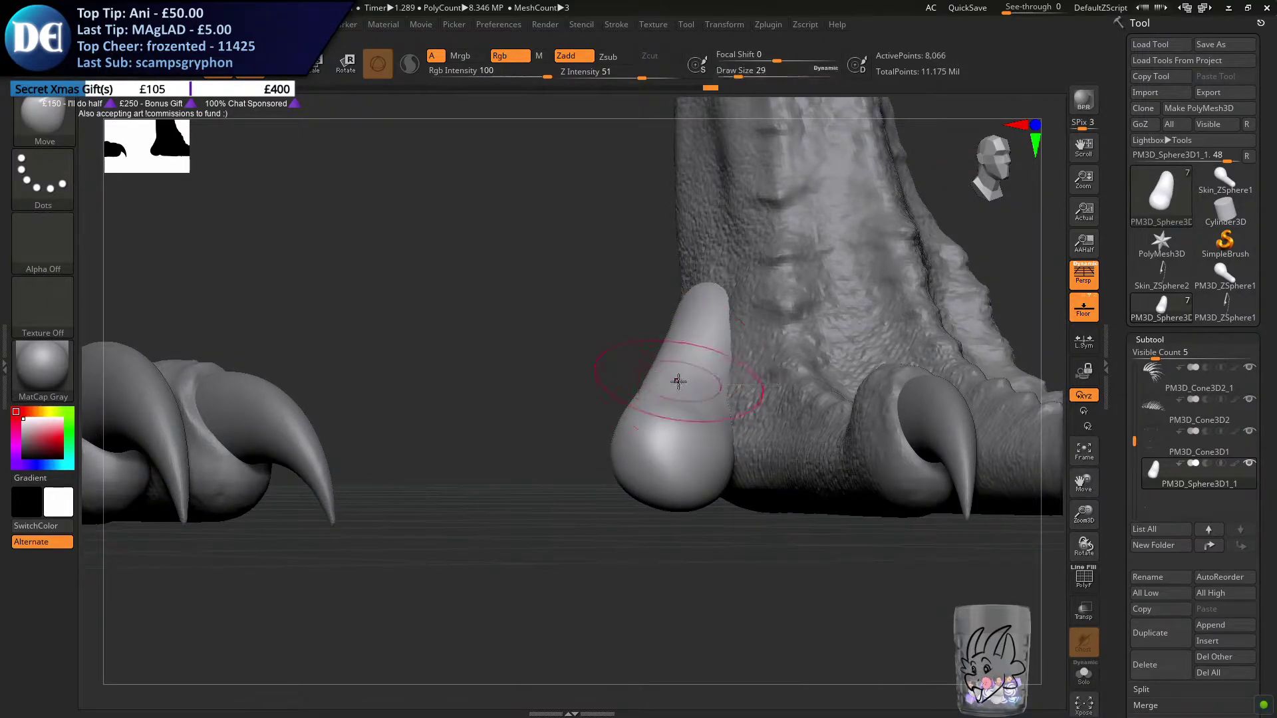
Adjust the toe form's bulb and outer contour from the side with the draw size raised to 41
right_click_drag(675, 379, 723, 367)
key("s")
left_click_drag(726, 369, 722, 370)
mouse_move(722, 370)
right_mouse_down()
mouse_move(744, 392)
mouse_move(665, 384)
mouse_move(573, 418)
right_mouse_up()
key("s")
left_click_drag(570, 418, 573, 416)
right_click_drag(617, 449, 645, 414)
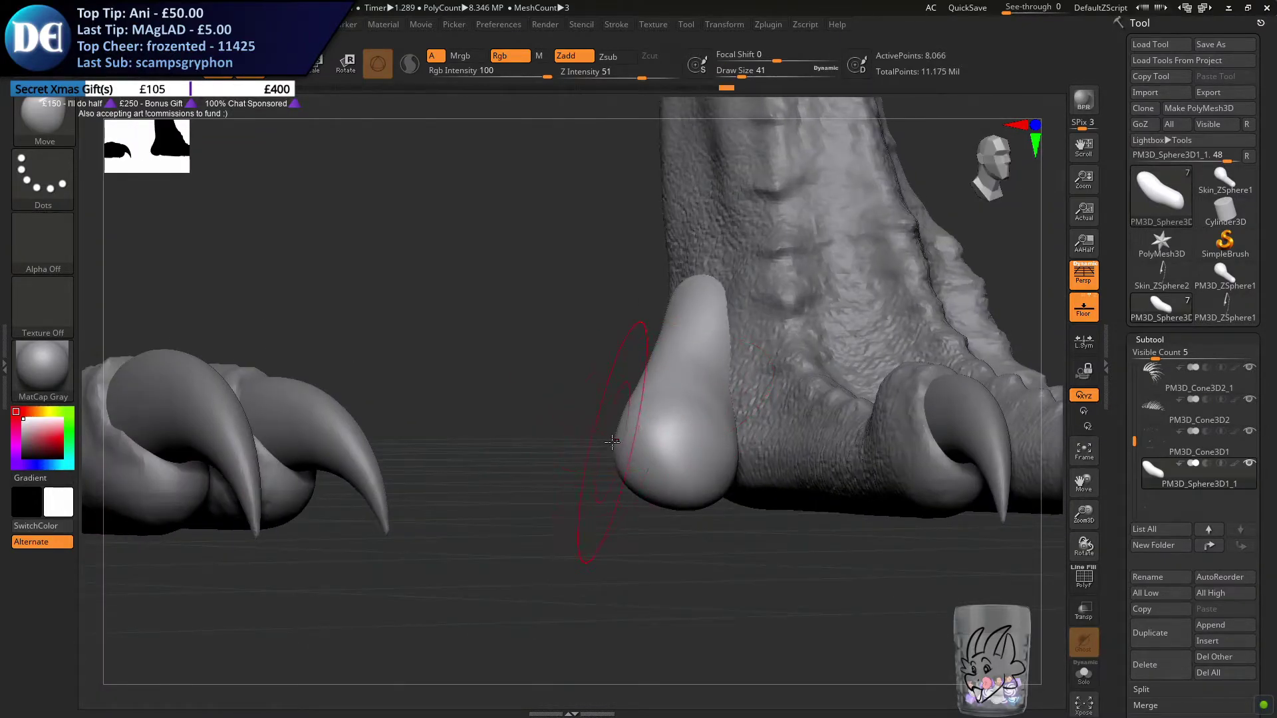
Push in the rear edge of the bulb with a small Move brush of draw size 18
key("s")
left_click_drag(631, 444, 627, 444)
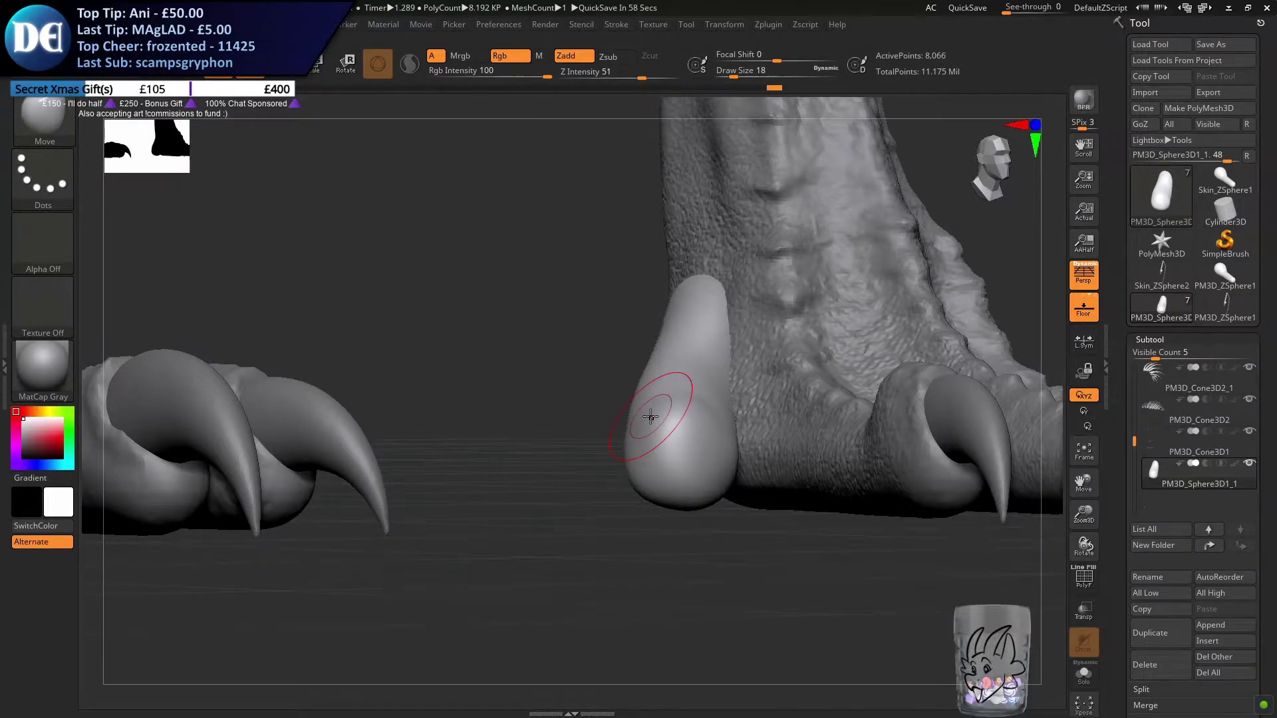
right_click_drag(698, 375, 670, 377)
key("s")
left_click_drag(652, 380, 671, 377)
Shape the toe form's rounded tip and upper end from above with draw size 29
mouse_move(608, 382)
right_mouse_down()
mouse_move(658, 403)
mouse_move(661, 441)
right_mouse_up()
key("s")
left_click_drag(661, 441, 666, 442)
right_click_drag(665, 443, 665, 473)
key("s")
mouse_move(695, 430)
left_mouse_down()
mouse_move(680, 437)
mouse_move(686, 450)
left_mouse_up()
key("s")
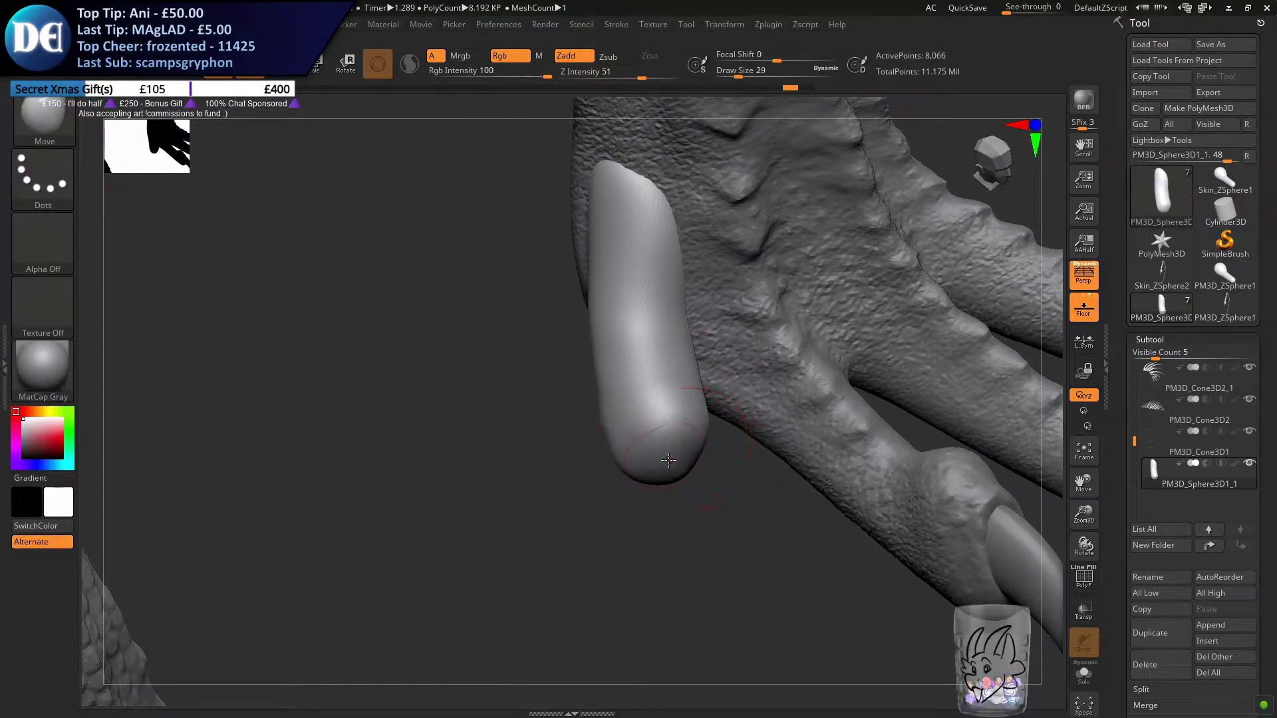
left_click_drag(673, 275, 689, 254)
mouse_move(688, 256)
right_mouse_down()
mouse_move(708, 263)
mouse_move(678, 228)
mouse_move(650, 363)
mouse_move(647, 332)
right_mouse_up()
Check the toe form against the dragon's legs, raise the draw size to 51 and bend its lower end forward
right_click_drag(831, 352, 505, 359, "alt")
right_click_drag(818, 365, 590, 379)
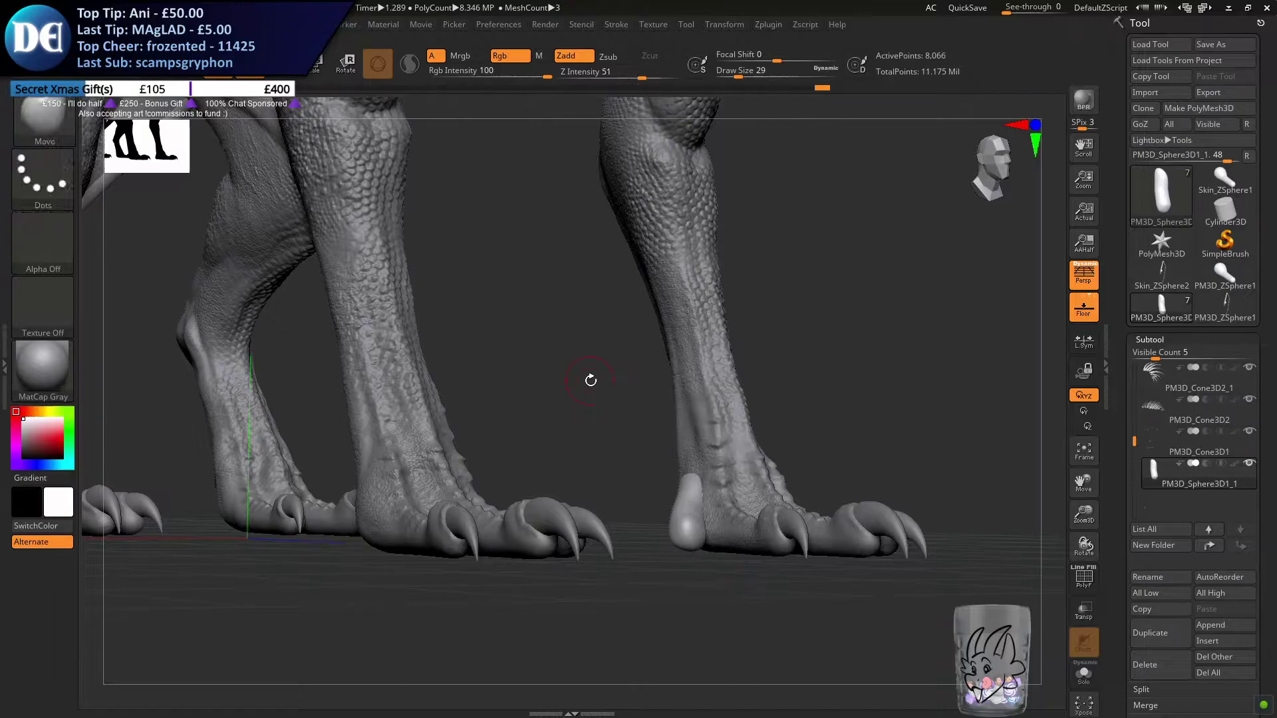
right_click_drag(765, 375, 697, 487)
right_click_drag(782, 572, 728, 484, "ctrl")
key("s")
left_click_drag(727, 484, 731, 484)
mouse_move(603, 342)
right_mouse_down("alt")
mouse_move(561, 302)
mouse_move(568, 345)
right_mouse_up("alt")
key("s")
left_click_drag(570, 344, 572, 345)
right_click_drag(572, 353, 677, 440)
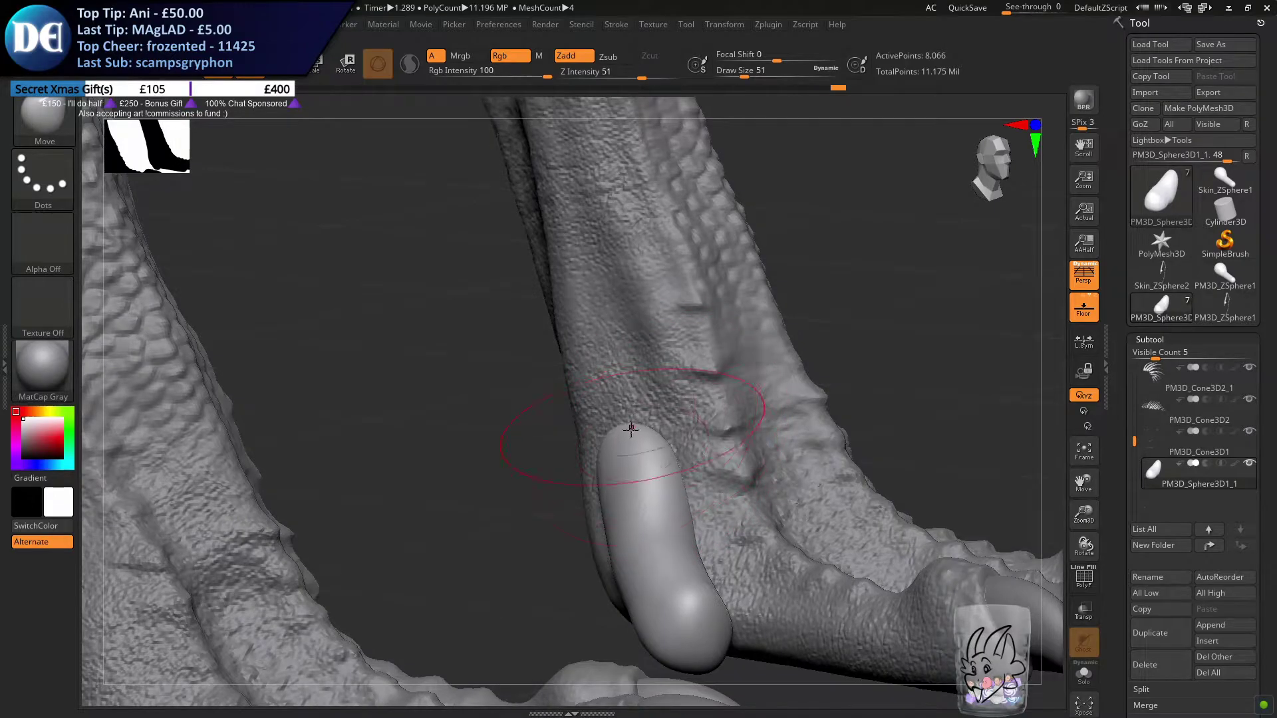
Extend the toe form's upper end up the leg and adjust its rear edge to follow the heel's curve
left_click_drag(632, 424, 625, 406)
right_click_drag(625, 406, 530, 400)
left_click_drag(636, 411, 634, 395)
right_click_drag(625, 399, 728, 416)
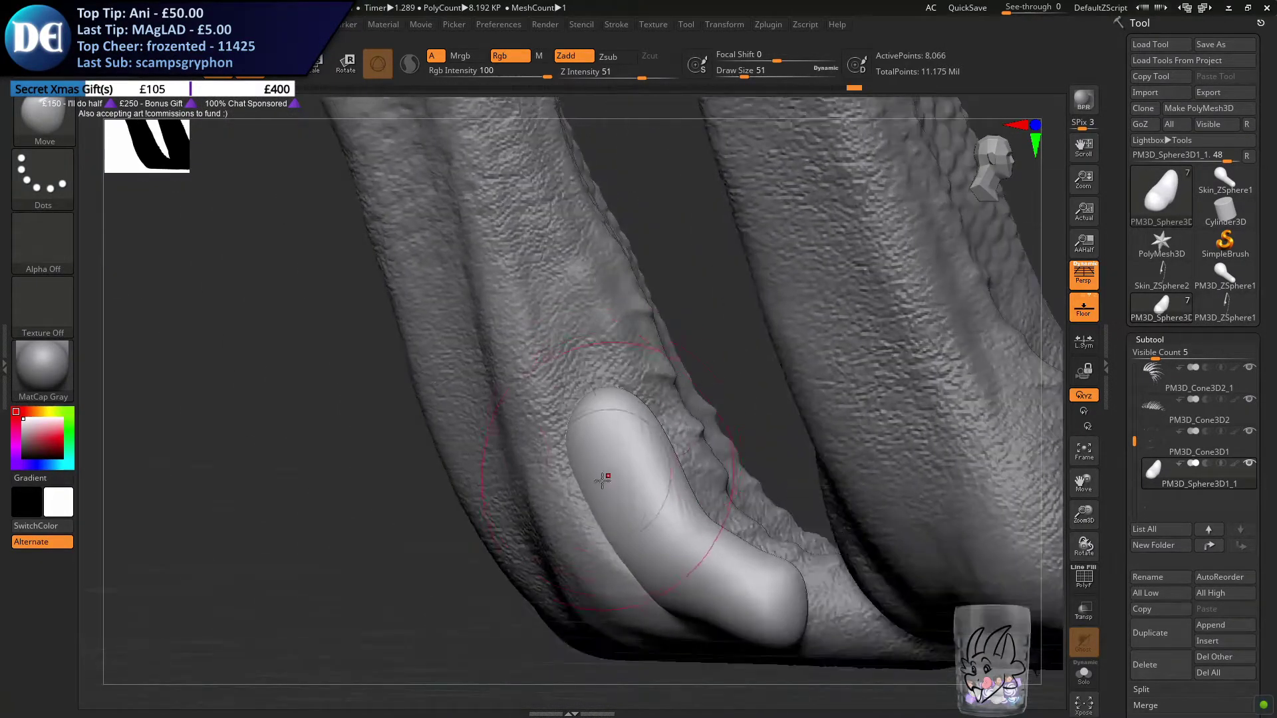
left_click_drag(584, 485, 597, 497)
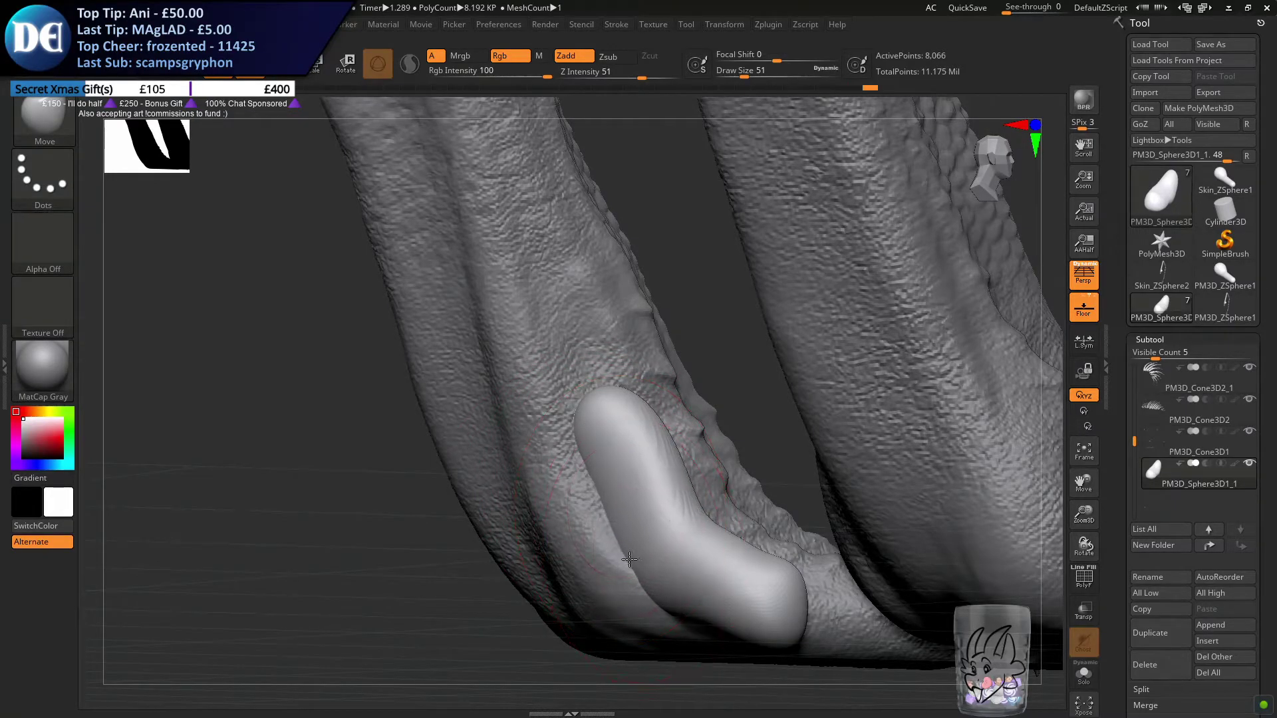
left_click_drag(631, 559, 614, 549)
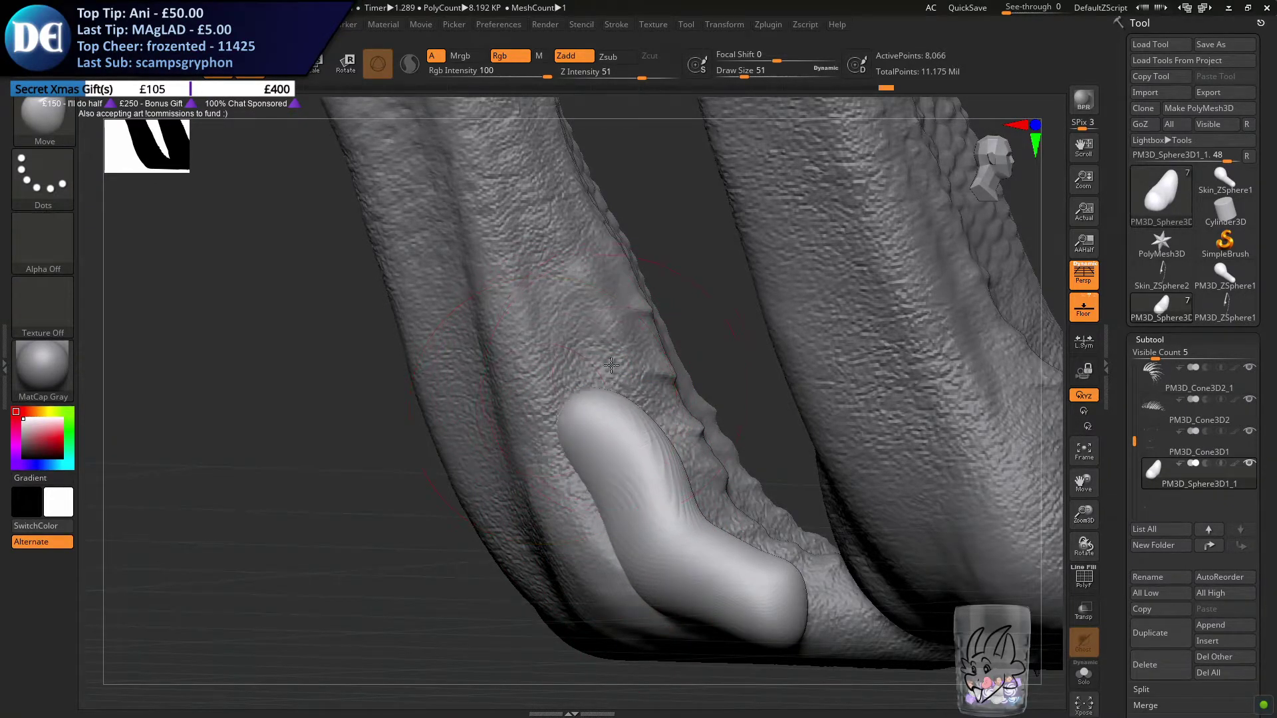
right_click_drag(607, 363, 608, 375)
Narrow the upper end into the leg with draw sizes from 31 to 49 and check the toe form from the front
key("s")
left_click_drag(608, 375, 603, 376)
mouse_move(615, 368)
right_mouse_down()
mouse_move(618, 345)
mouse_move(626, 365)
right_mouse_up()
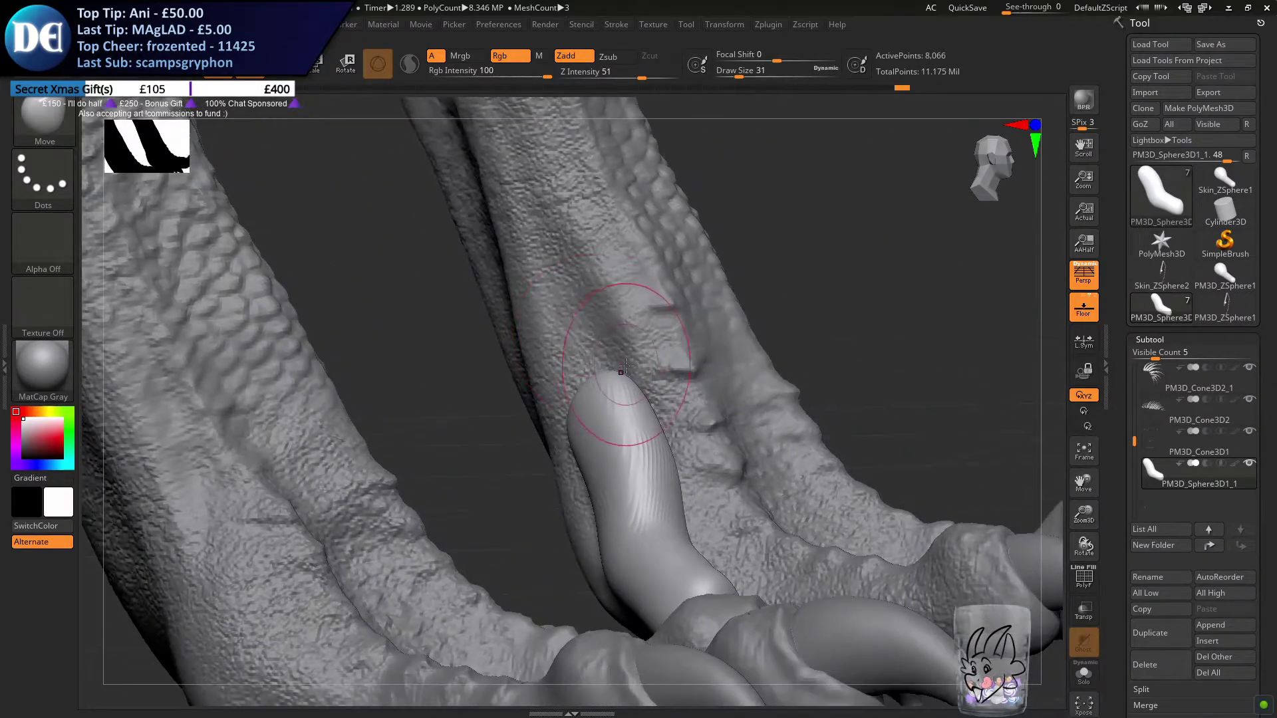
key("s")
left_click_drag(626, 365, 624, 365)
left_click_drag(624, 365, 631, 365)
mouse_move(632, 365)
right_mouse_down()
mouse_move(590, 378)
mouse_move(606, 376)
right_mouse_up()
key("s")
left_click_drag(606, 376, 612, 374)
right_click_drag(608, 312, 646, 414)
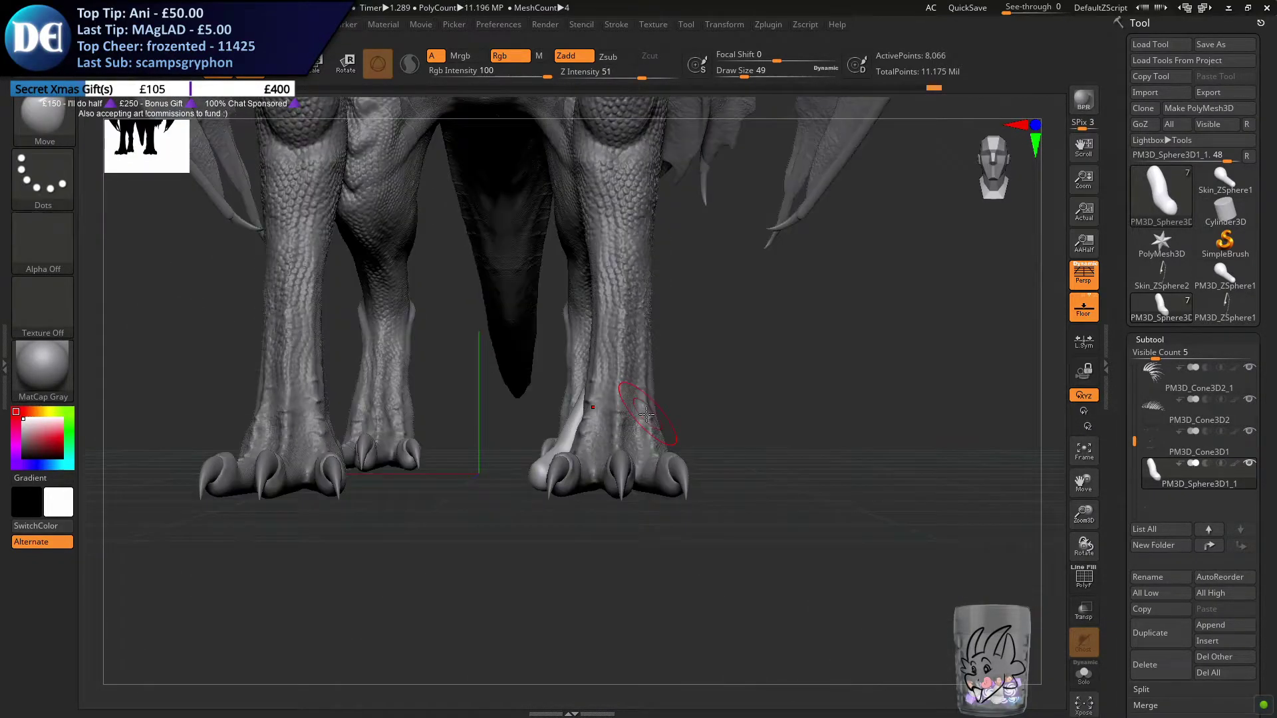
Remesh the toe form with DynaMesh at resolution 128
left_click_drag(1117, 580, 1118, 284)
left_click(1168, 497)
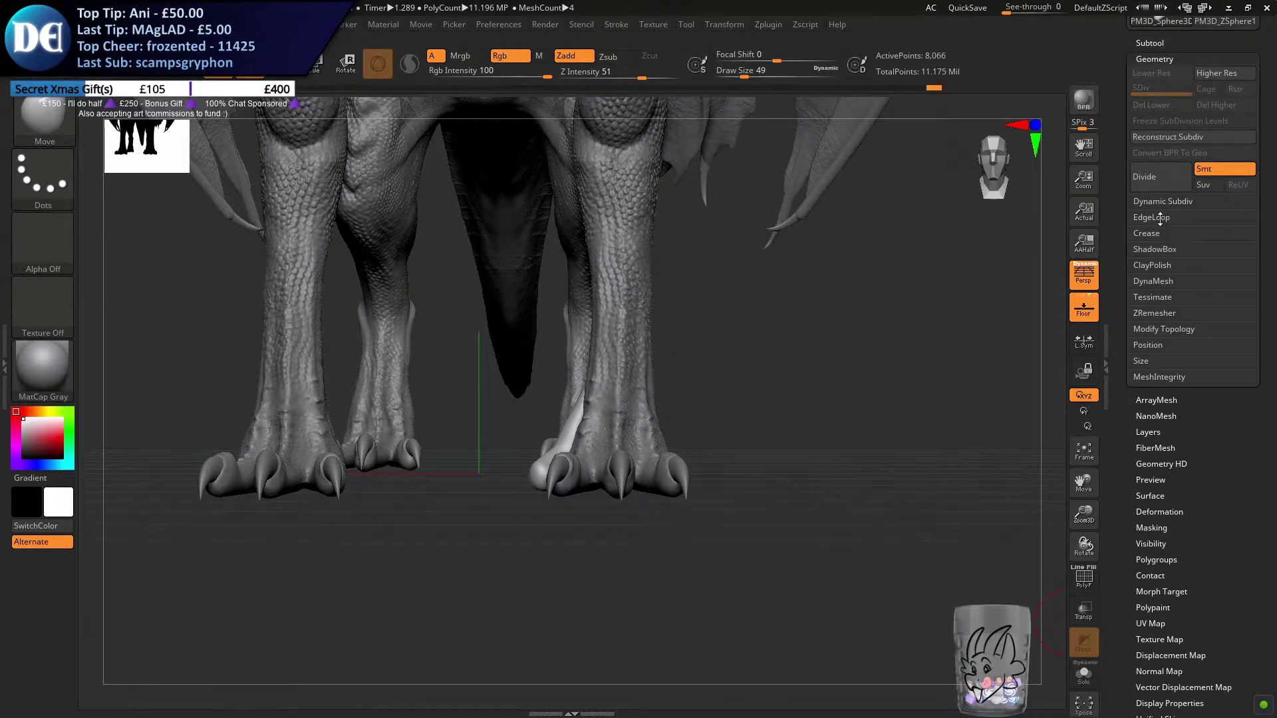
left_click(1152, 280)
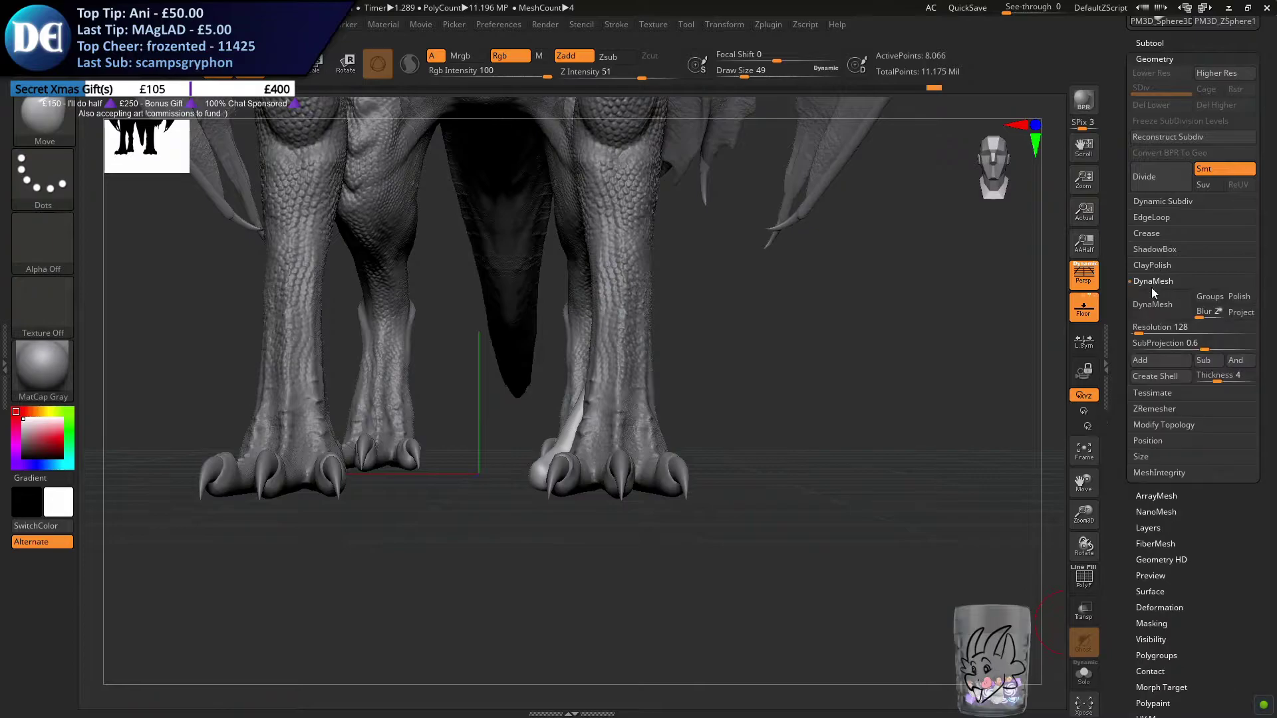
left_click(1151, 316)
Slim and reposition the remeshed toe form's upper end against the leg with draw sizes 56 and 35
mouse_move(496, 361)
right_mouse_down()
mouse_move(632, 361)
mouse_move(641, 433)
mouse_move(615, 401)
right_mouse_up()
key("s")
left_click_drag(613, 403, 617, 403)
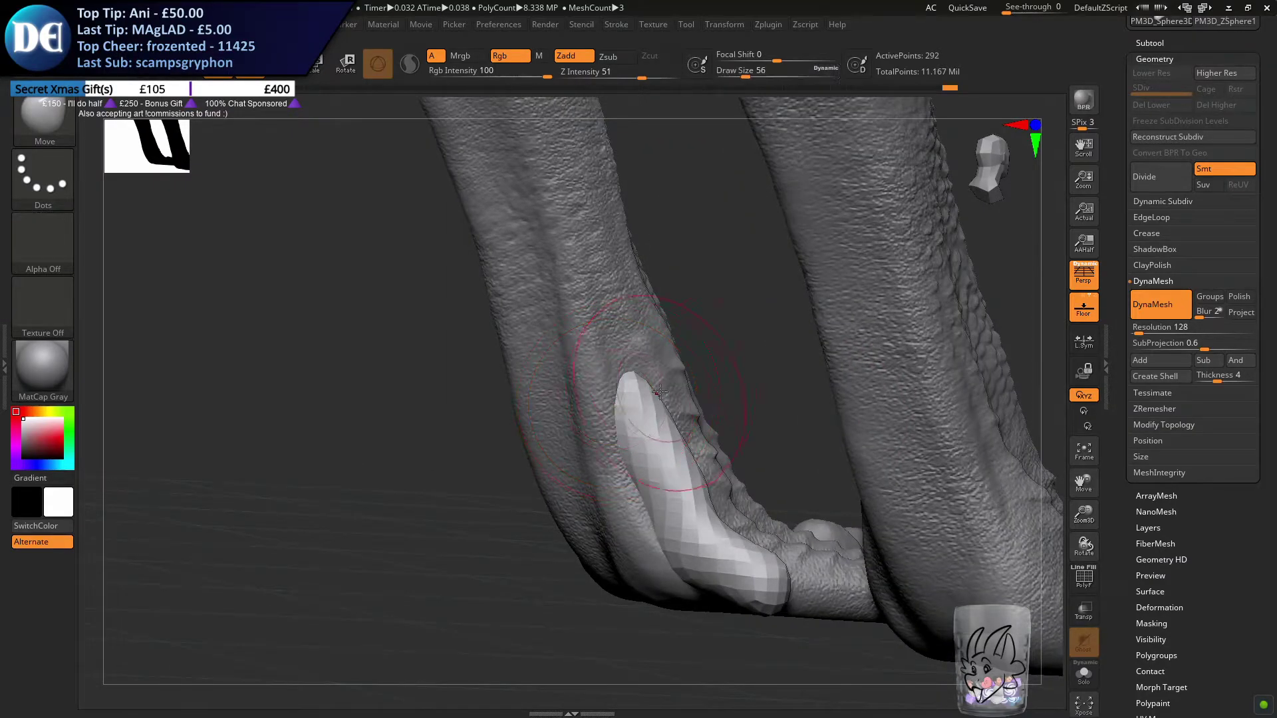
right_click_drag(651, 386, 631, 387)
key("space")
left_click_drag(638, 387, 661, 390)
right_click_drag(678, 393, 608, 396)
left_click_drag(686, 411, 697, 407)
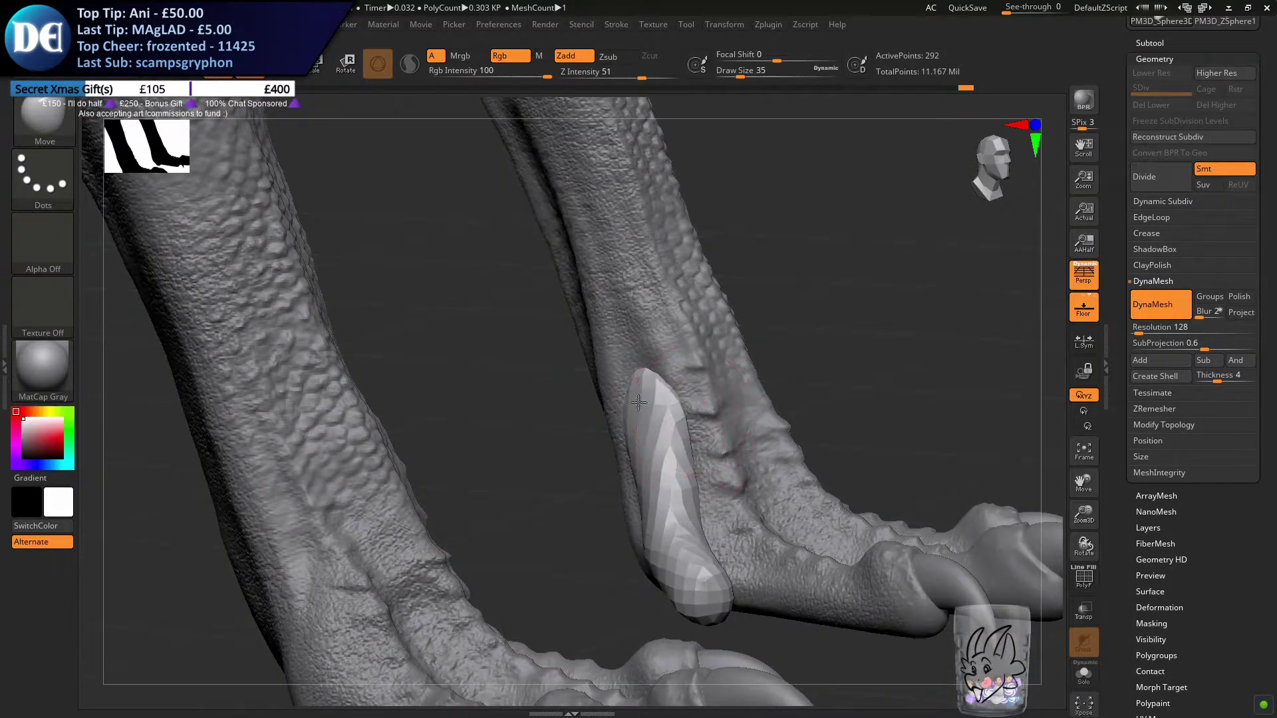
Thicken the toe form's tip and shaft with the Inflat brush at draw size 54
right_click_drag(643, 413, 582, 350, "alt")
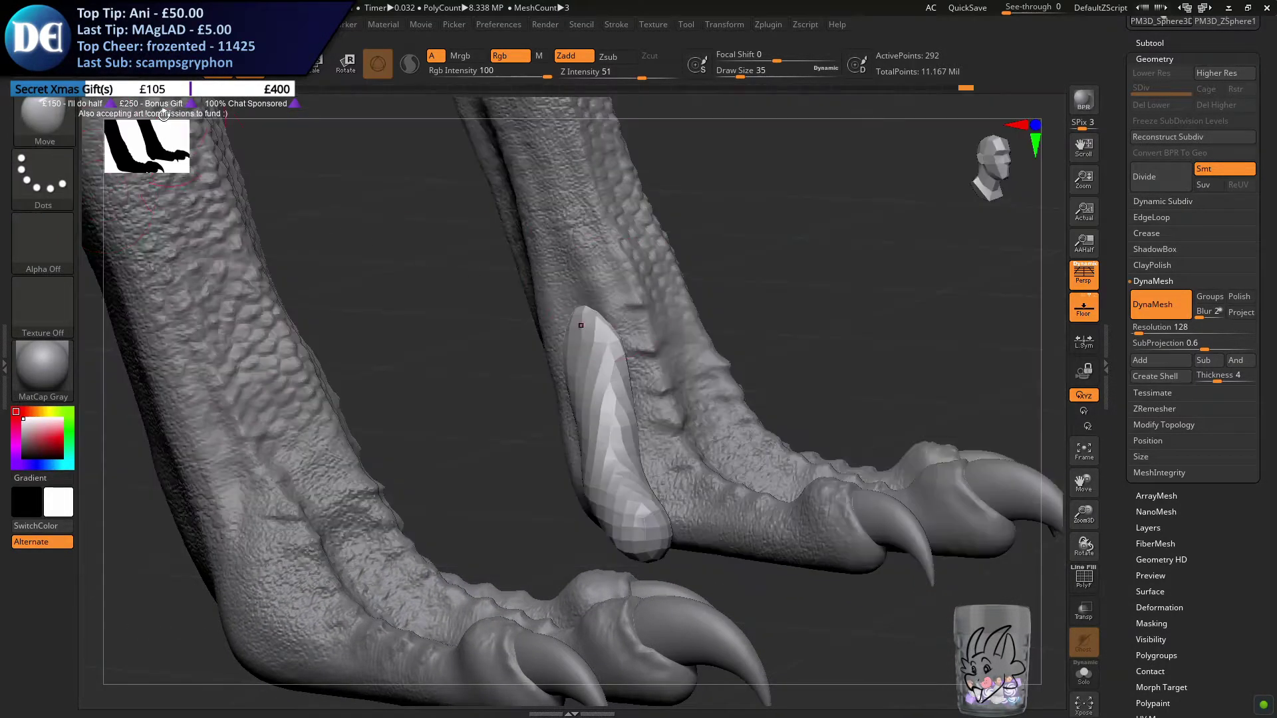
left_click(58, 126)
key("i")
left_click(260, 350)
key("s")
left_click_drag(310, 357, 315, 358)
right_click_drag(665, 462, 593, 454)
mouse_move(654, 527)
left_mouse_down()
mouse_move(676, 564)
mouse_move(597, 538)
left_mouse_up()
left_click_drag(601, 416, 591, 334)
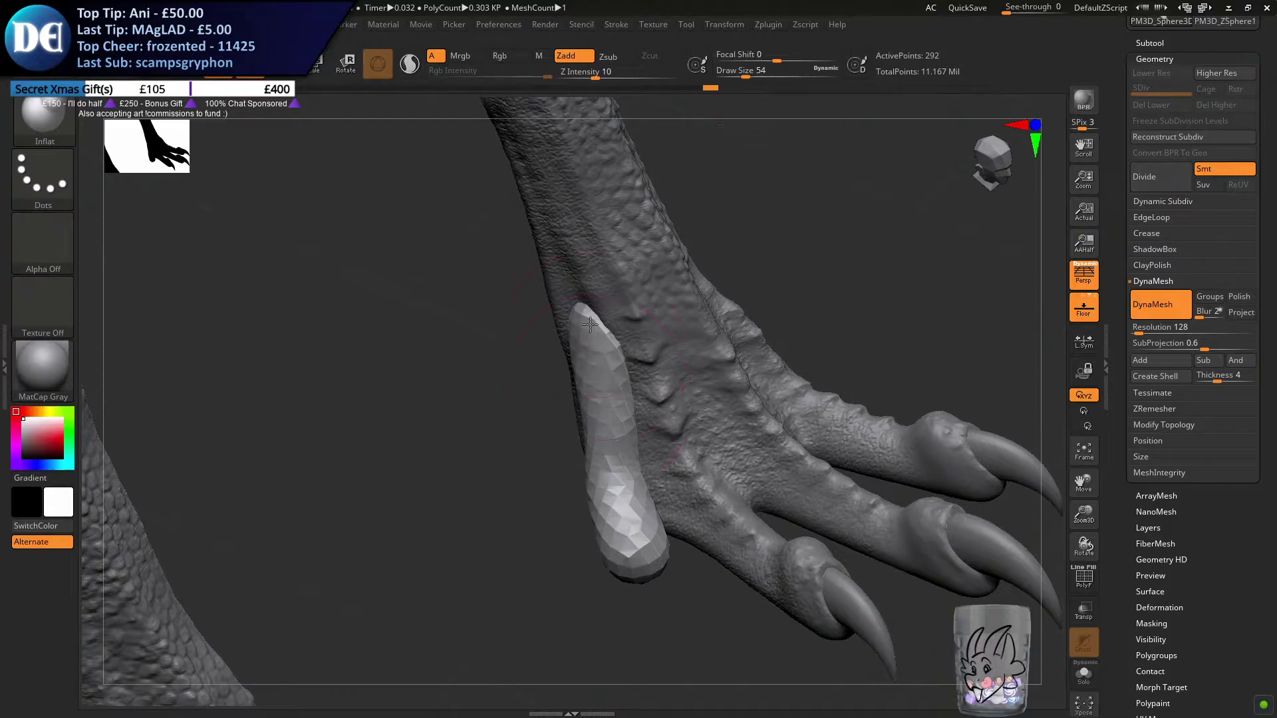
Reshape the inflated toe form along the foot with the Move brush at draw size 74
left_click(66, 113)
key("m")
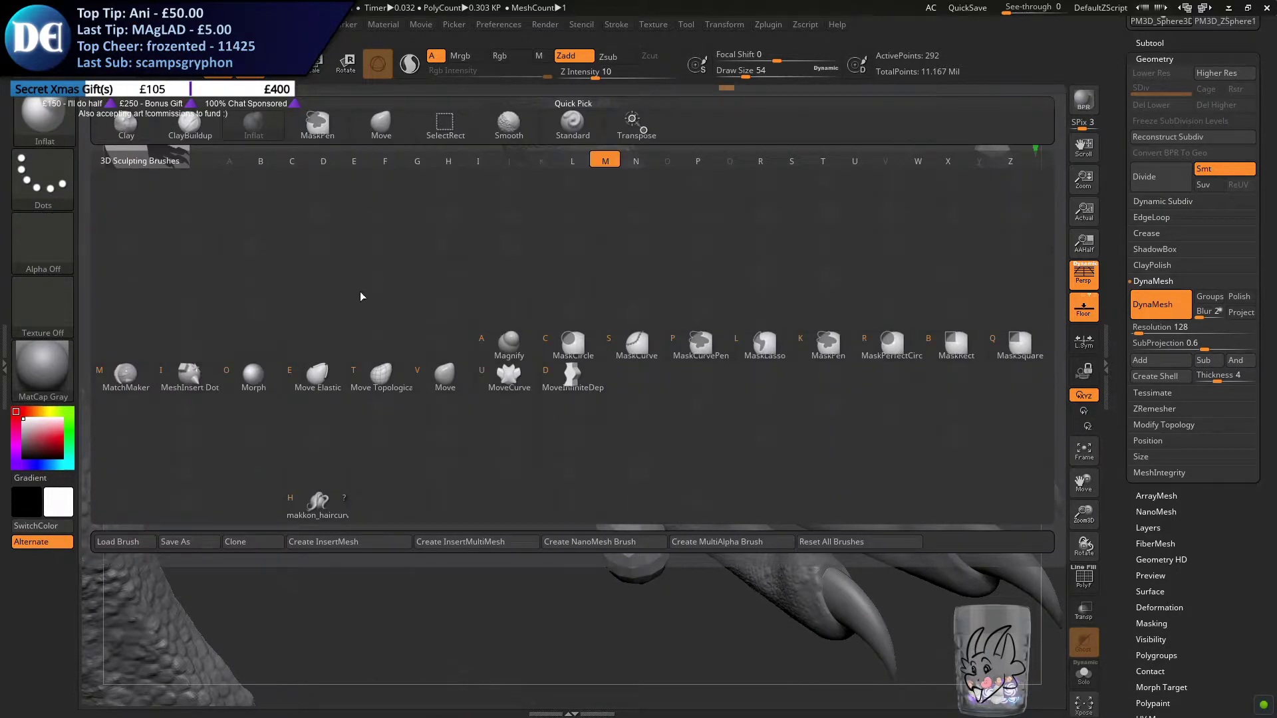
left_click(470, 381)
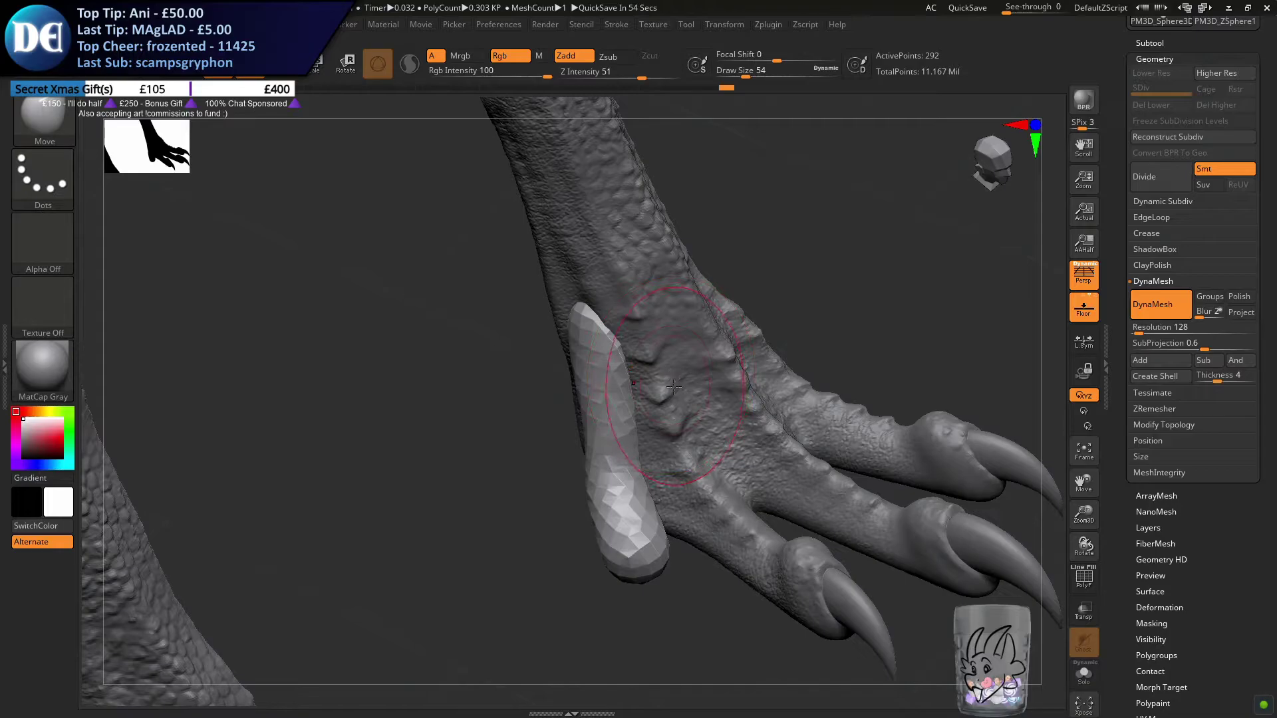
key("s")
left_click_drag(671, 386, 676, 386)
mouse_move(675, 389)
right_mouse_down()
mouse_move(671, 353)
mouse_move(688, 345)
mouse_move(678, 362)
mouse_move(658, 359)
mouse_move(660, 396)
mouse_move(647, 340)
mouse_move(596, 348)
mouse_move(610, 345)
mouse_move(615, 369)
mouse_move(635, 351)
mouse_move(655, 374)
right_mouse_up()
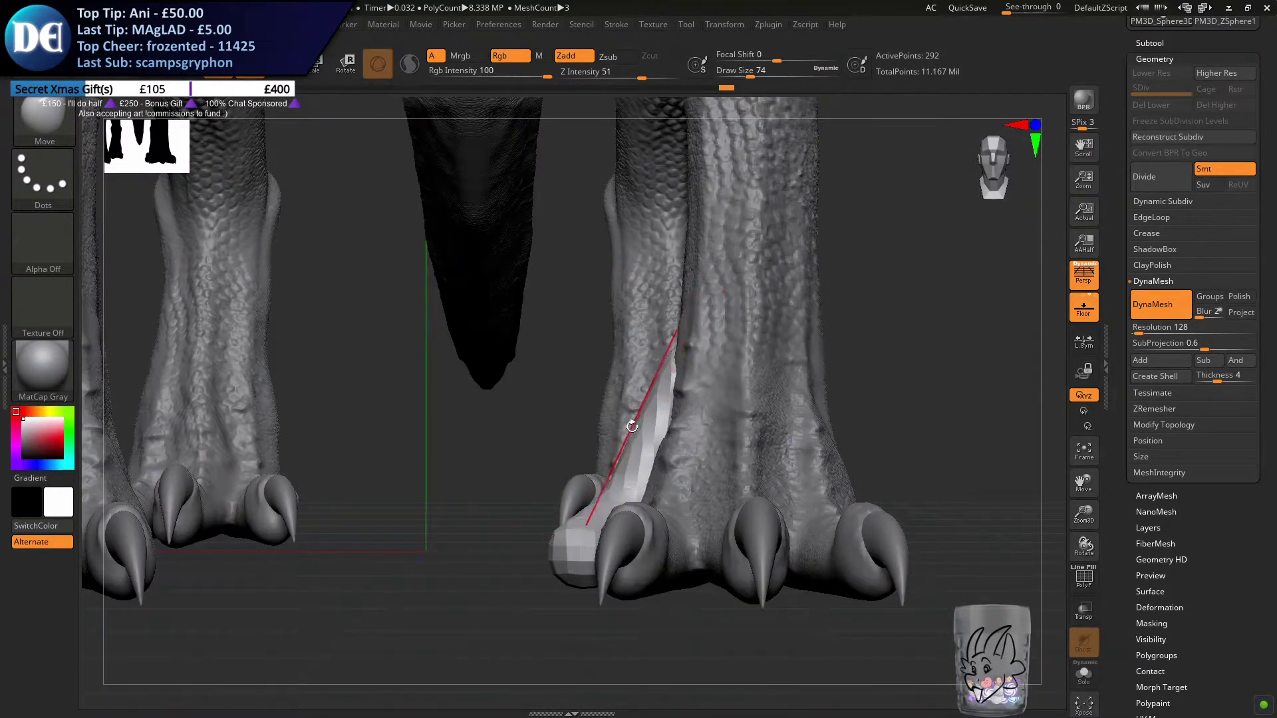
Pull the toe form's upper point closer against the leg with the Move brush at draw size 27
key("s")
mouse_move(625, 423)
right_mouse_down()
mouse_move(627, 399)
mouse_move(632, 425)
right_mouse_up()
key("s")
left_click_drag(632, 397, 628, 389)
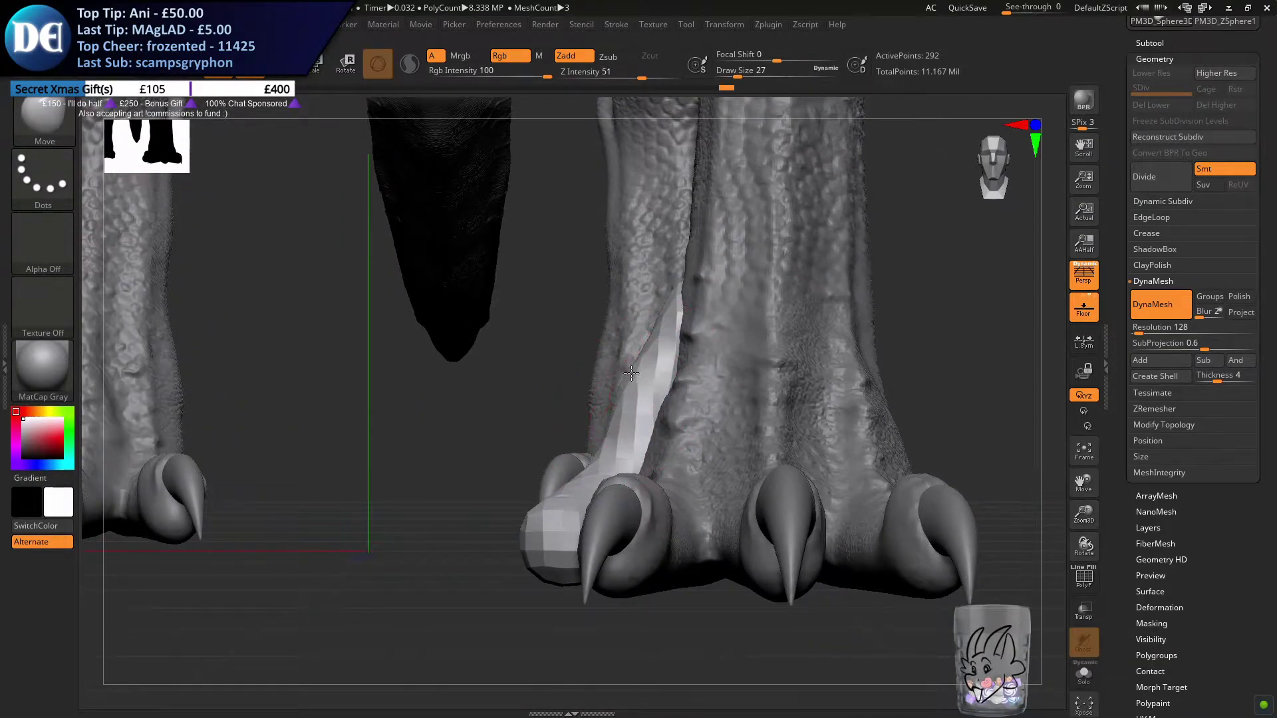
right_click_drag(685, 292, 688, 326)
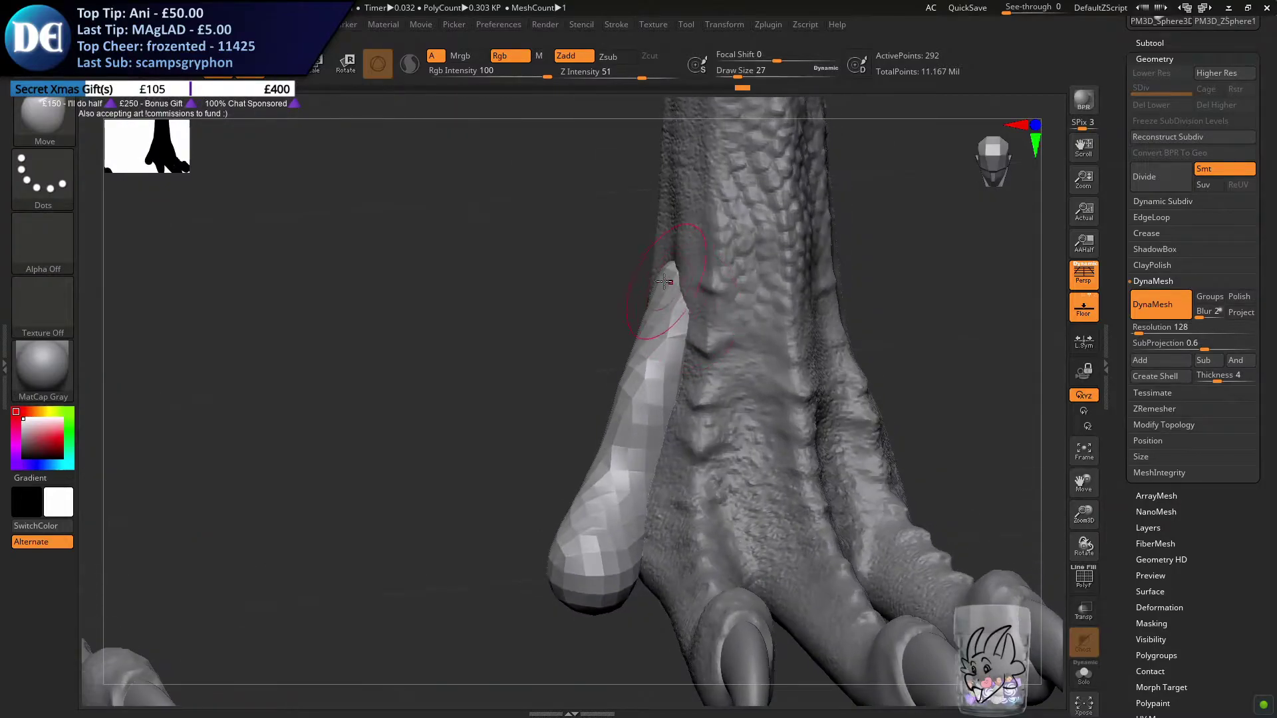
Adjust the toe form's upper and middle sections with the Move brush at draw size 46
key("s")
left_click_drag(669, 286, 674, 285)
mouse_move(645, 428)
right_mouse_down()
mouse_move(643, 399)
mouse_move(622, 381)
mouse_move(630, 410)
right_mouse_up()
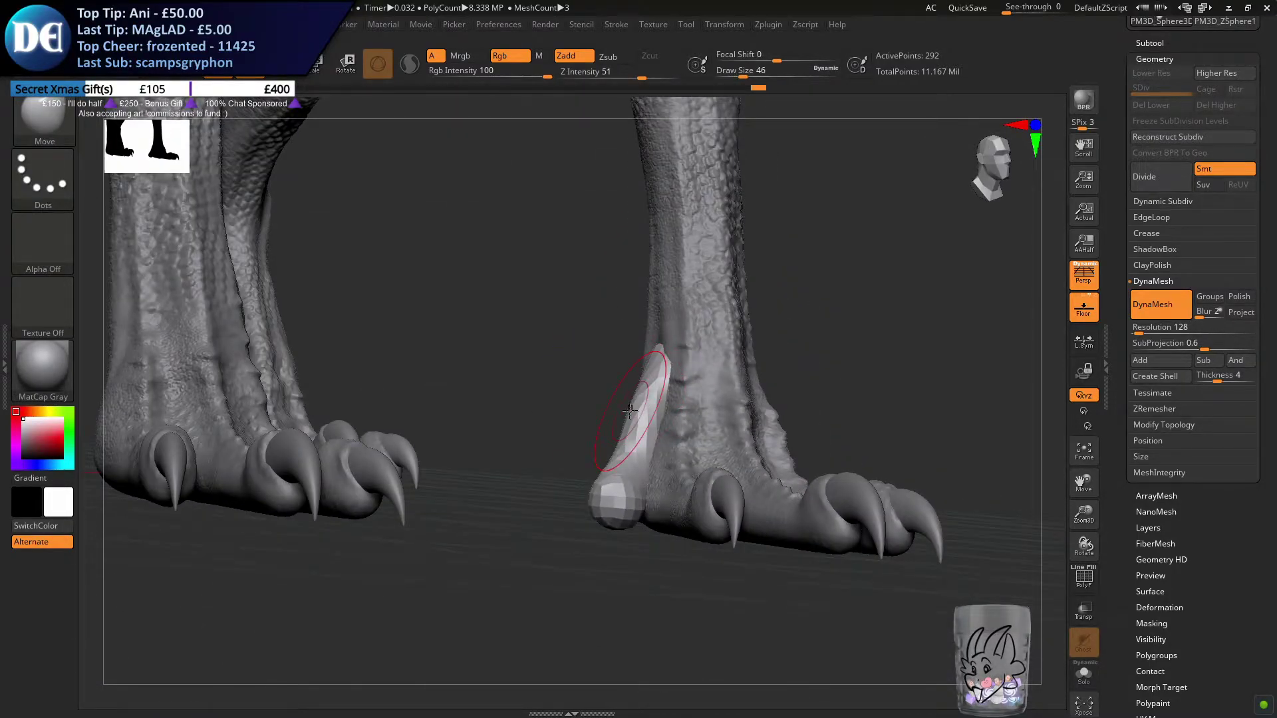
right_click_drag(808, 416, 434, 291, "ctrl")
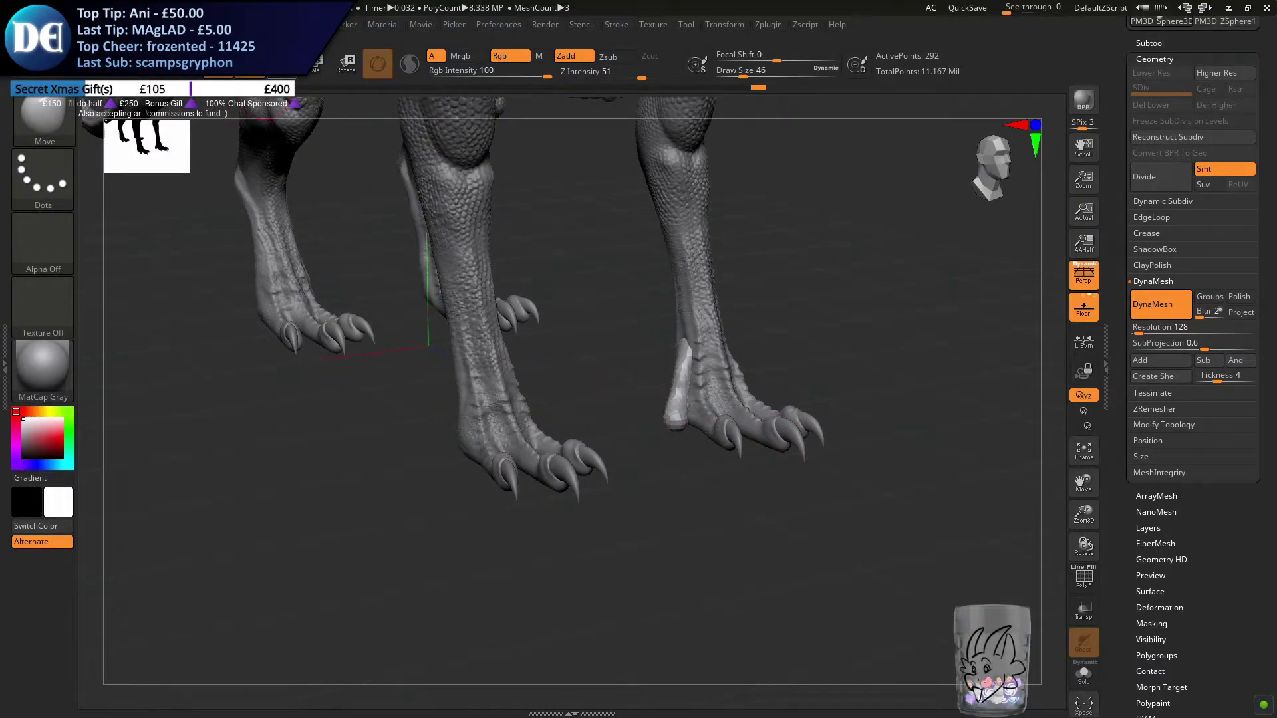
Rotate and reposition the toe form with the transform gizmo so its tip angles away from the foot
left_click(280, 66)
mouse_move(678, 519)
right_mouse_down("ctrl")
mouse_move(678, 592)
mouse_move(643, 458)
right_mouse_up("ctrl")
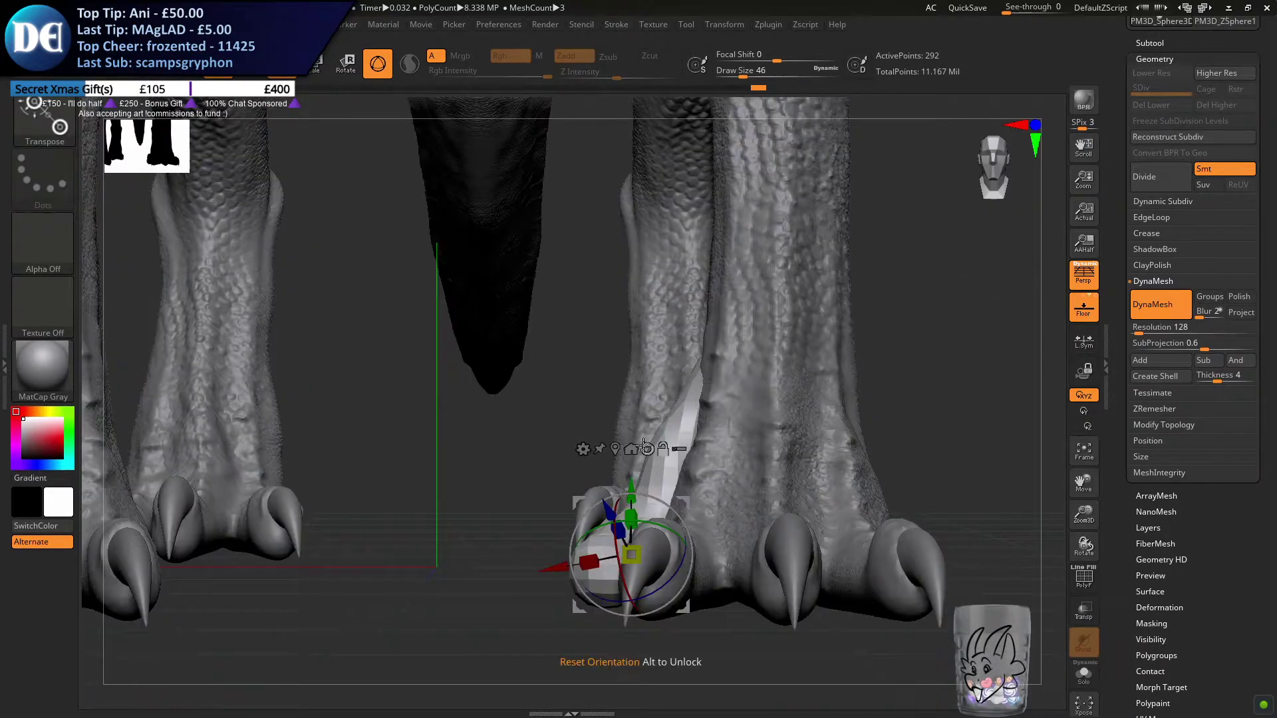
left_click(644, 448, "alt")
right_click_drag(699, 488, 695, 595)
left_click_drag(652, 525, 611, 553)
right_click_drag(731, 582, 740, 492)
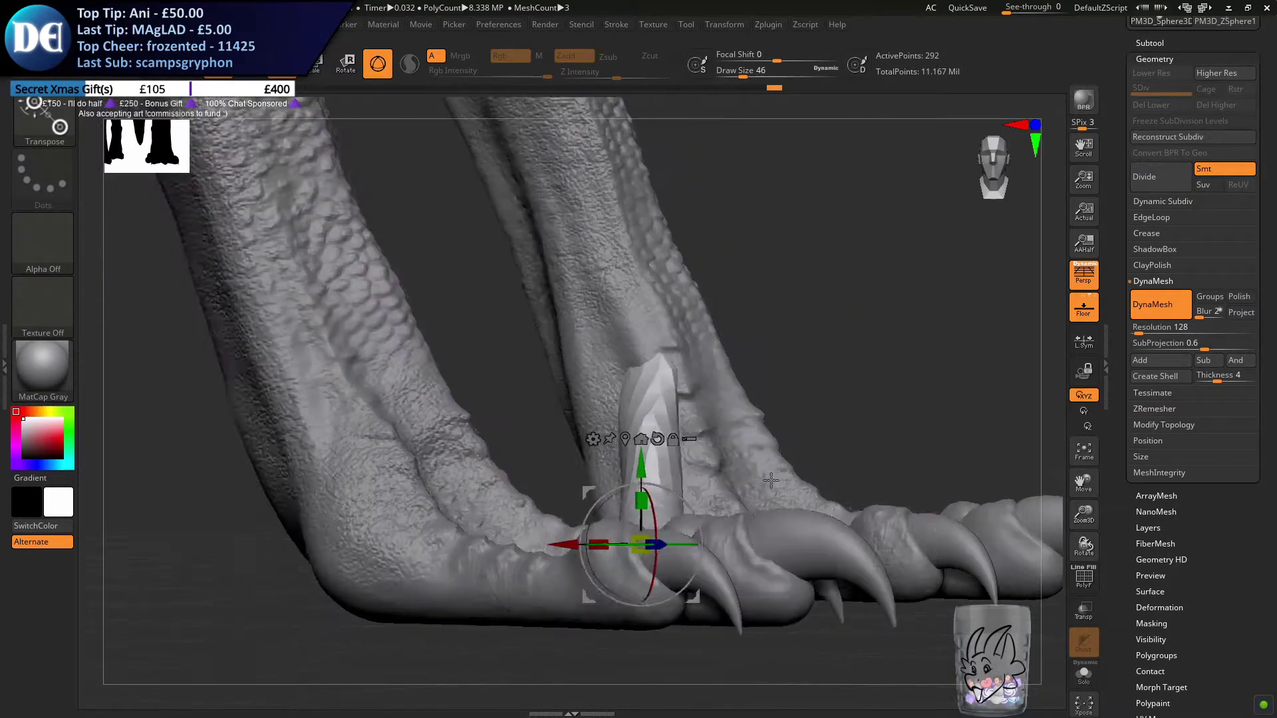
right_click_drag(771, 480, 734, 503)
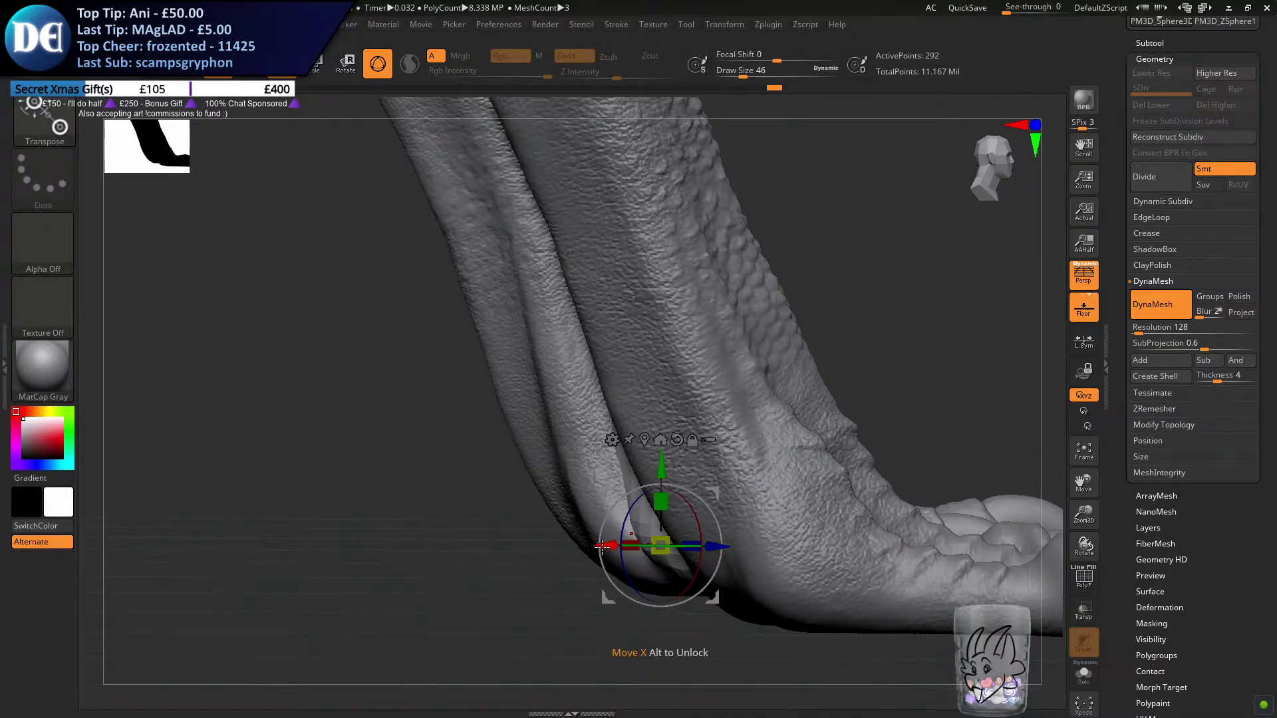
Shift the angled toe form with the gizmo so it sits correctly beside the front foot's heel
left_click_drag(602, 546, 601, 547)
right_click_drag(603, 588, 694, 498)
left_click_drag(624, 504, 618, 511)
right_click_drag(676, 532, 603, 546)
left_click_drag(628, 514, 630, 513)
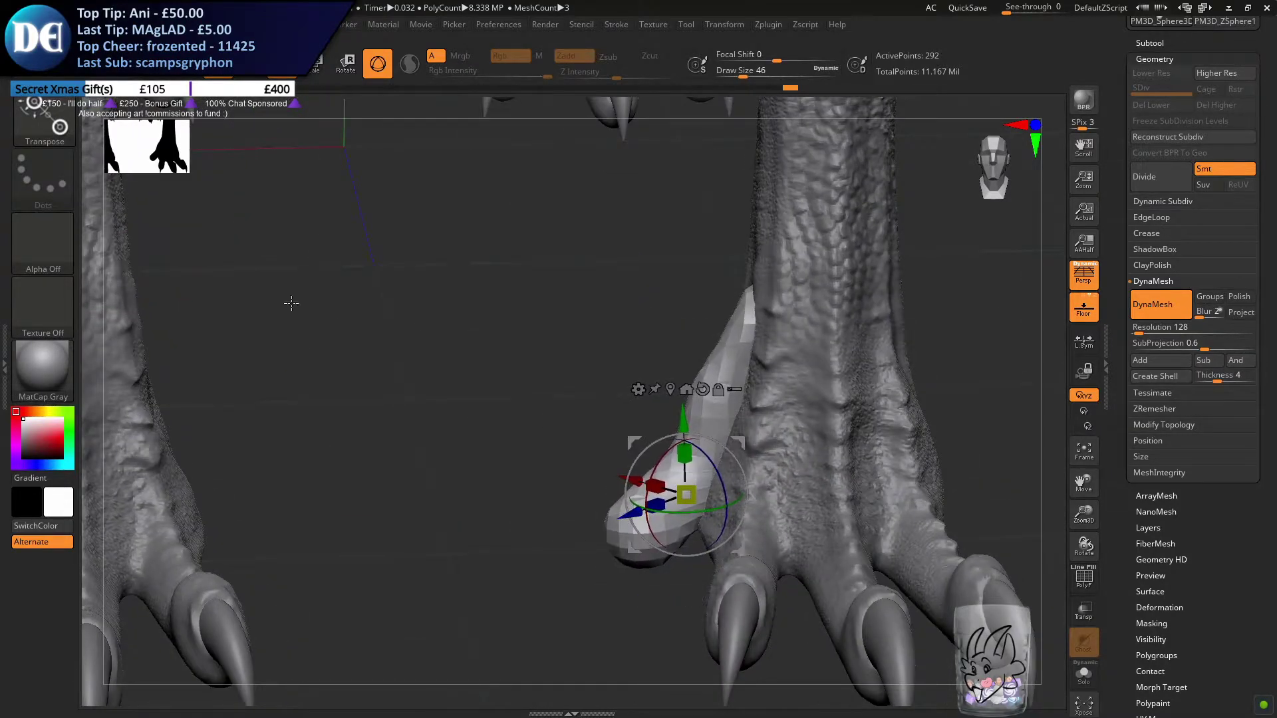
Tuck the toe form's upper end against the leg with the Move brush at draw size 46
left_click(36, 118)
left_click(354, 259)
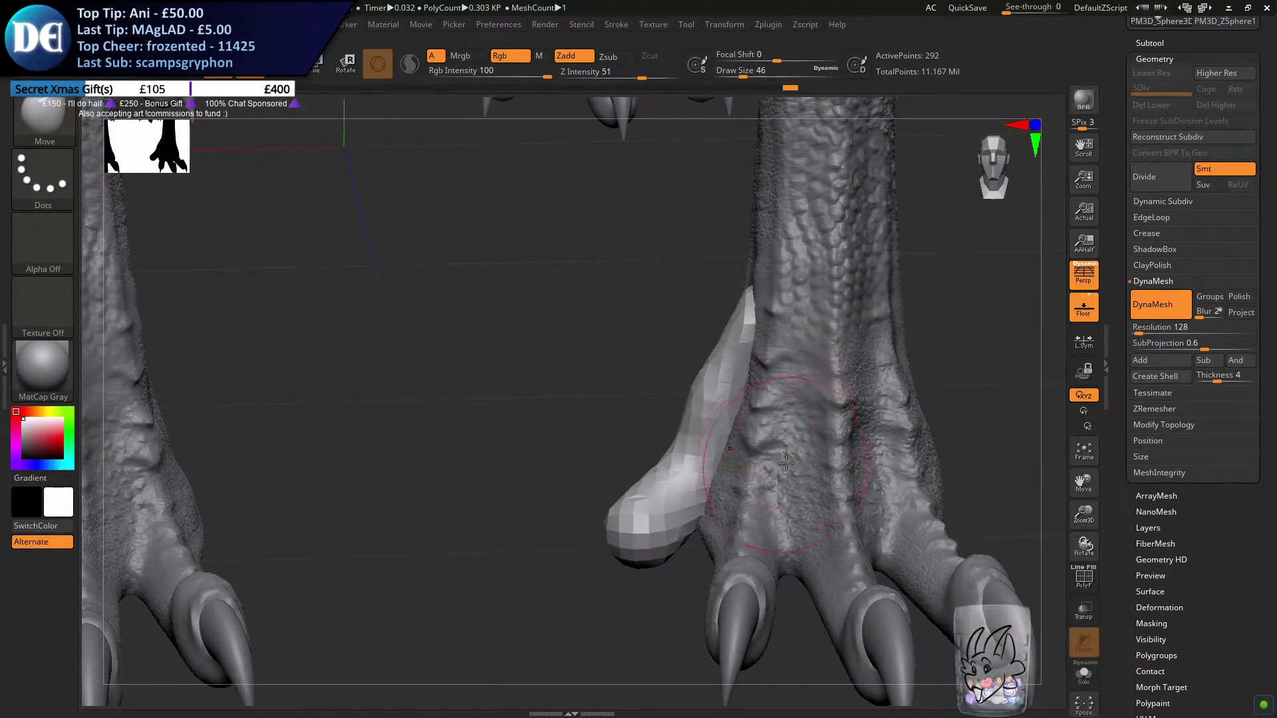
right_click_drag(778, 422, 763, 377)
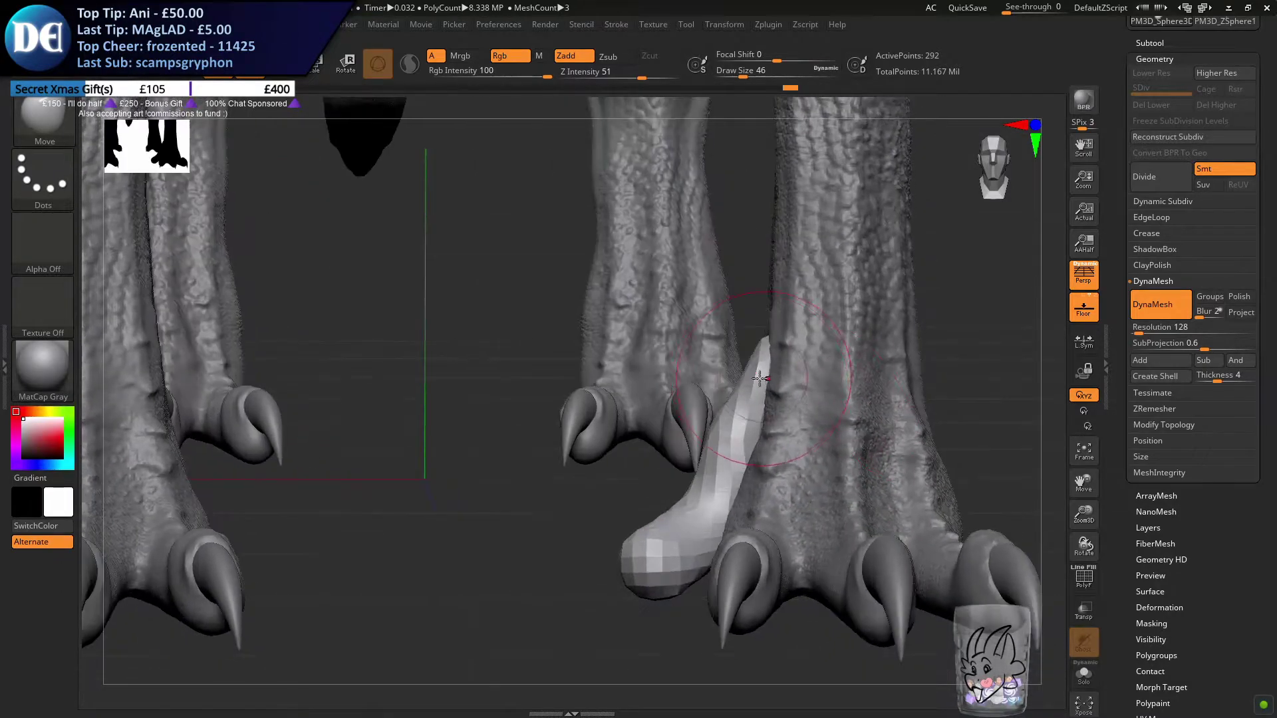
right_click_drag(728, 442, 864, 436)
right_click_drag(558, 436, 612, 429)
Reshape the toe form's upper end from the inner side of the leg with draw size 41
key("s")
mouse_move(612, 423)
left_mouse_down()
mouse_move(593, 421)
mouse_move(621, 419)
left_mouse_up()
key("s")
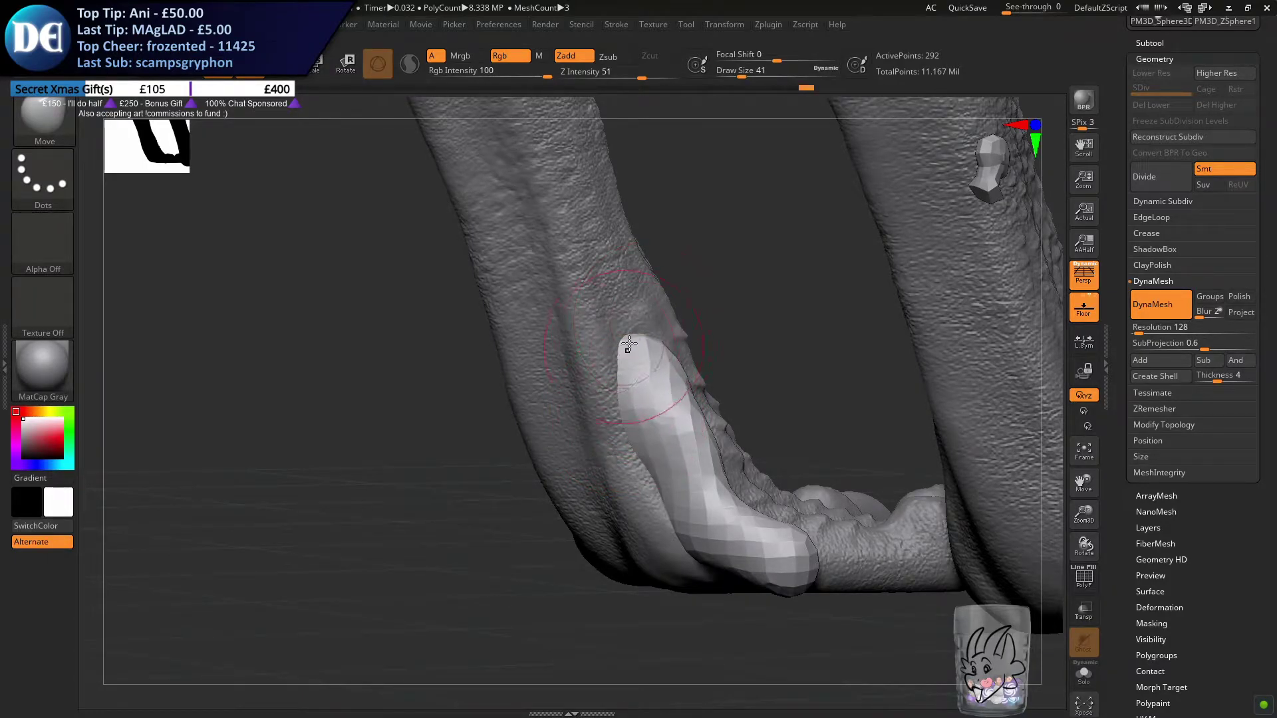
mouse_move(629, 313)
right_mouse_down()
mouse_move(690, 382)
mouse_move(744, 376)
mouse_move(714, 379)
right_mouse_up()
right_click(714, 380)
Smooth out the toe form's front and back contours along the leg with the Move brush at draw size 51
key("s")
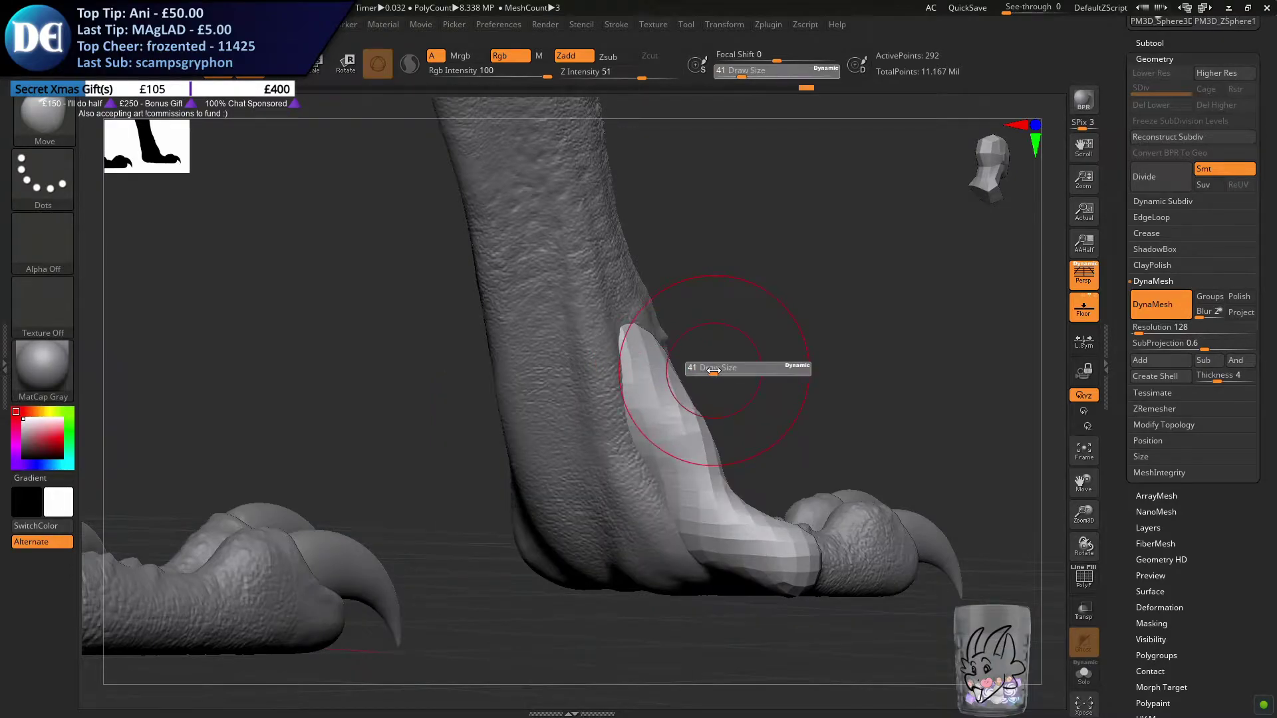
key("s")
left_click_drag(701, 404, 705, 404)
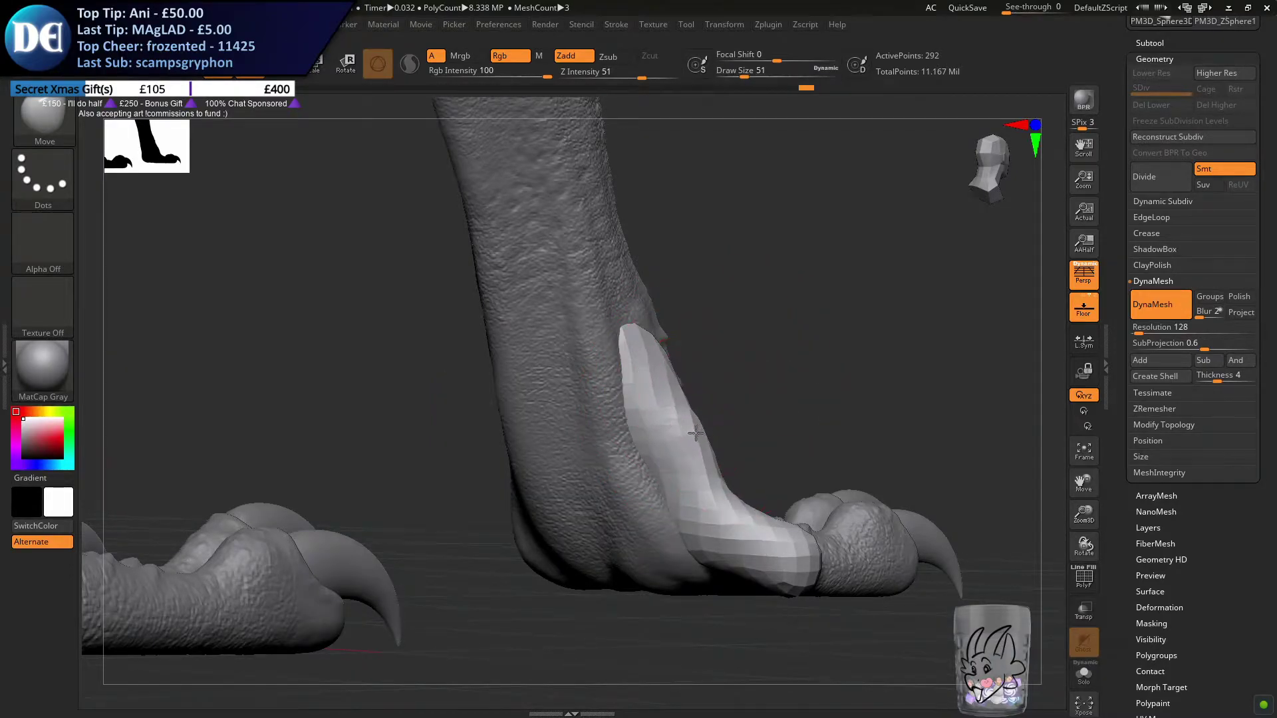
mouse_move(689, 422)
right_mouse_down()
mouse_move(649, 422)
mouse_move(685, 383)
mouse_move(707, 445)
mouse_move(648, 357)
right_mouse_up()
right_click_drag(671, 469, 565, 456)
right_click_drag(678, 547, 637, 489, "ctrl")
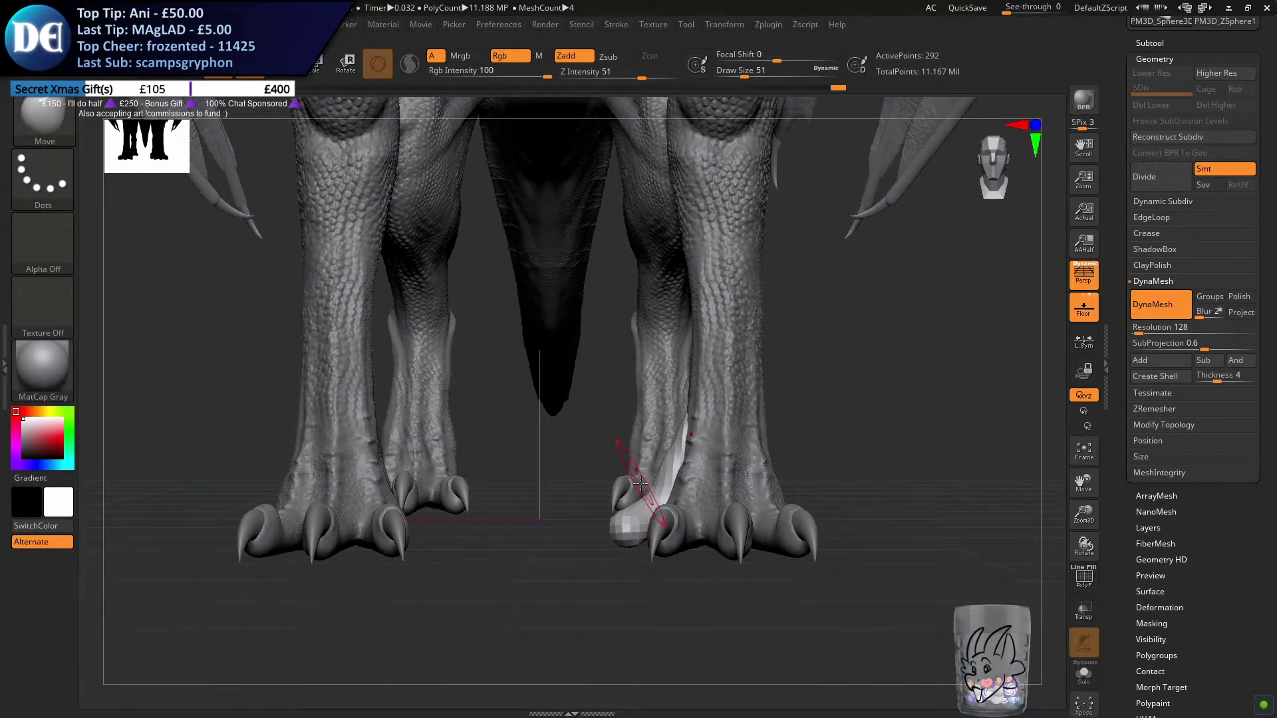
Refine the toe form's rounded tip and its junction with the foot using the Move brush at draw size 23
mouse_move(656, 495)
right_mouse_down()
mouse_move(658, 473)
mouse_move(655, 526)
mouse_move(682, 542)
mouse_move(545, 469)
right_mouse_up()
mouse_move(548, 462)
left_mouse_down()
mouse_move(560, 456)
mouse_move(542, 466)
left_mouse_up()
key("s")
right_click_drag(545, 465, 608, 444)
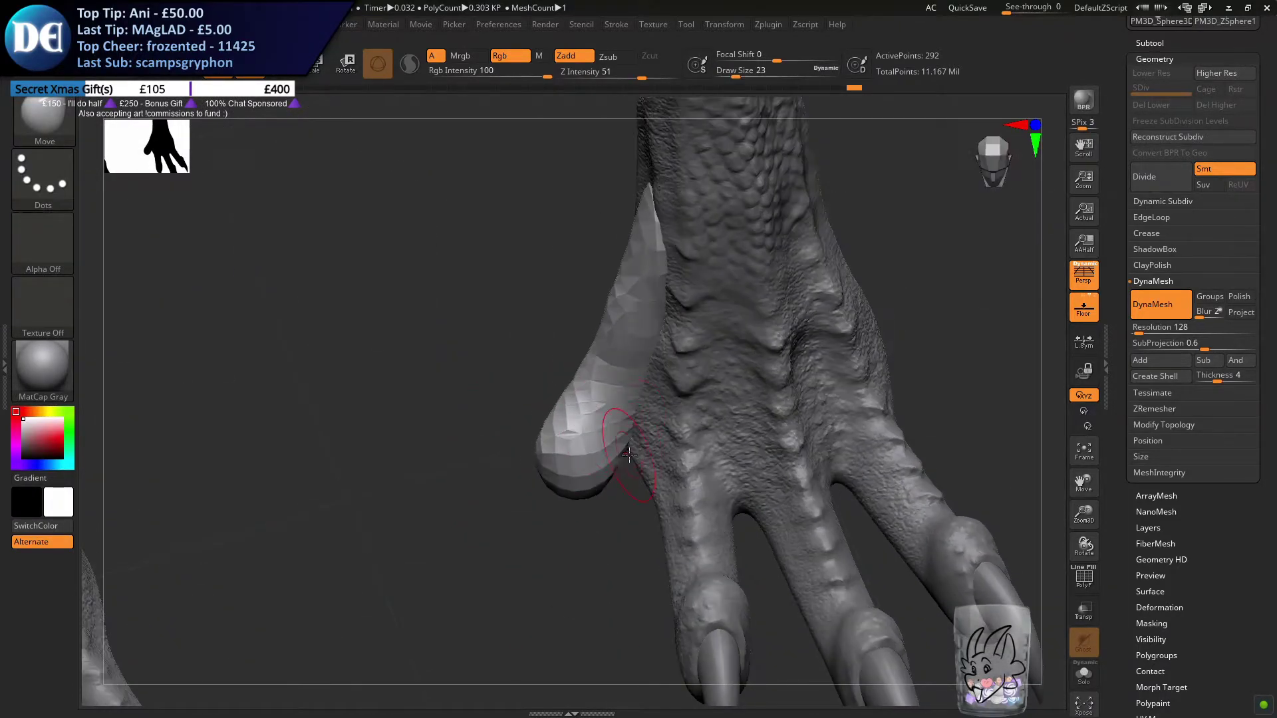
mouse_move(649, 492)
right_mouse_down()
mouse_move(493, 373)
mouse_move(525, 386)
mouse_move(577, 375)
mouse_move(462, 353)
mouse_move(492, 452)
mouse_move(506, 398)
mouse_move(449, 357)
mouse_move(555, 342)
mouse_move(559, 314)
right_mouse_up()
mouse_move(538, 428)
right_mouse_down()
mouse_move(516, 379)
mouse_move(524, 438)
mouse_move(430, 240)
right_mouse_up()
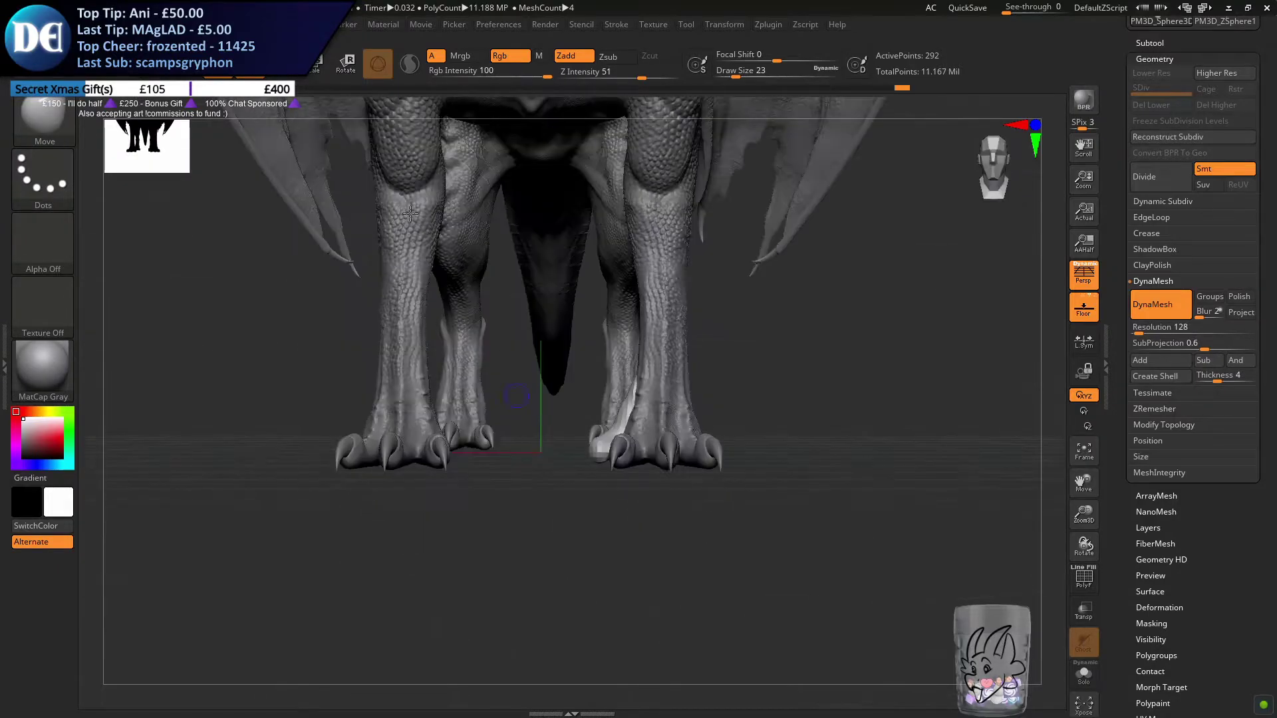
Bring up the transform gizmo on the toe form and undo the trial change made with it
left_click(282, 66)
right_click_drag(365, 389, 463, 408)
left_click_drag(777, 443, 228, 433, "ctrl")
right_click_drag(544, 356, 775, 330, "alt")
right_click_drag(490, 362, 468, 409, "ctrl")
key("ctrl+z")
right_click_drag(732, 507, 197, 430, "ctrl")
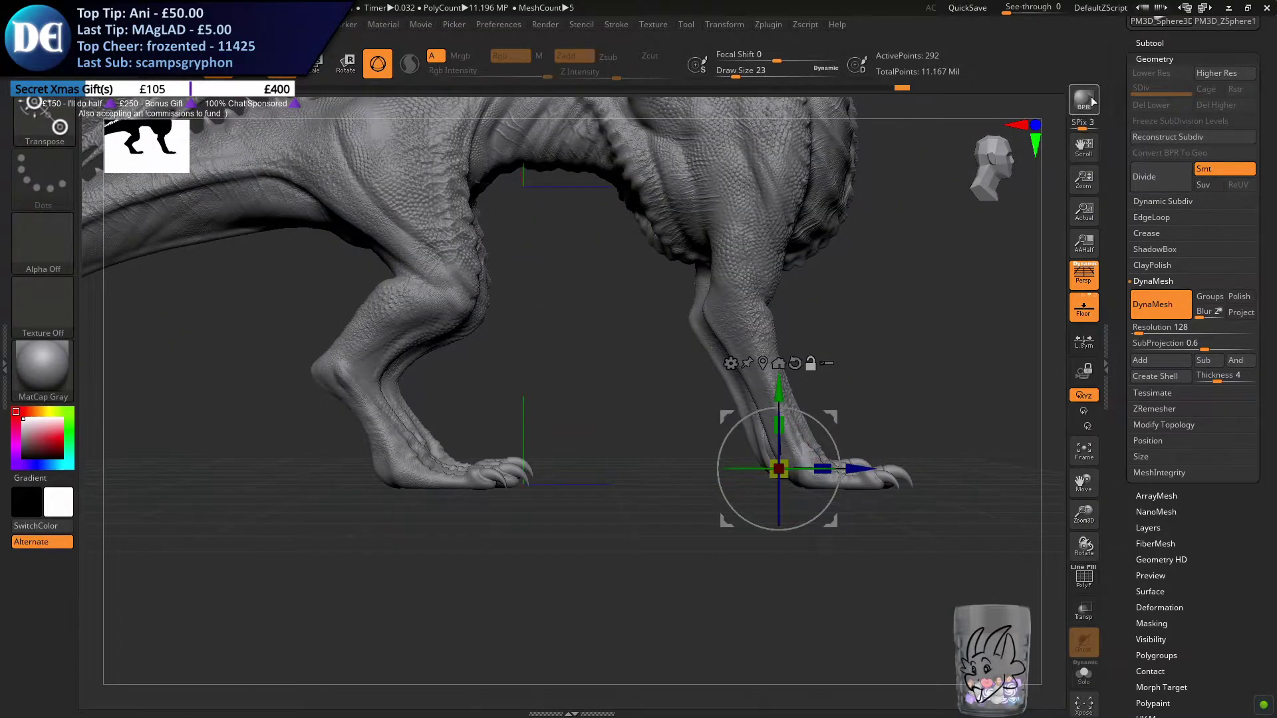
Expand the subtool list to seven visible entries and duplicate the toe form back to the hind foot
left_click(1147, 42)
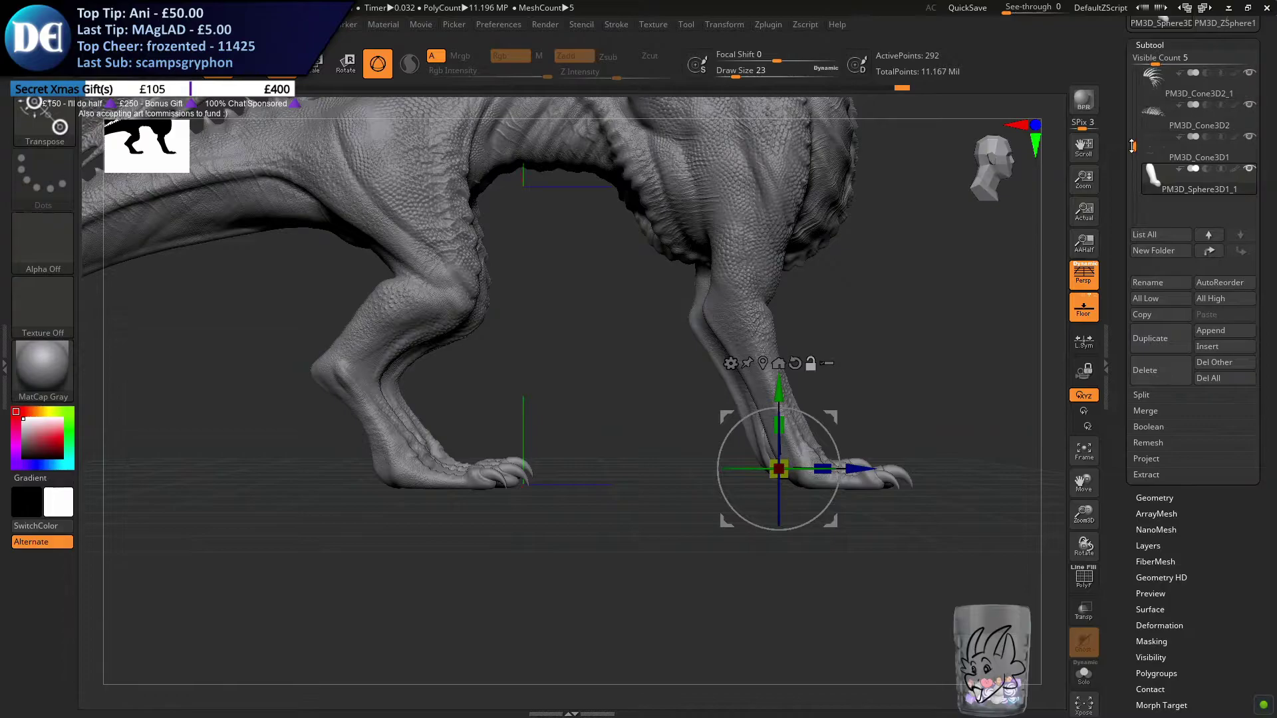
mouse_move(1134, 150)
left_mouse_down()
mouse_move(1127, 113)
mouse_move(1134, 128)
left_mouse_up()
left_click_drag(1162, 58, 1164, 58)
left_click_drag(853, 467, 473, 469, "ctrl")
left_click_drag(193, 578, 468, 521, "alt")
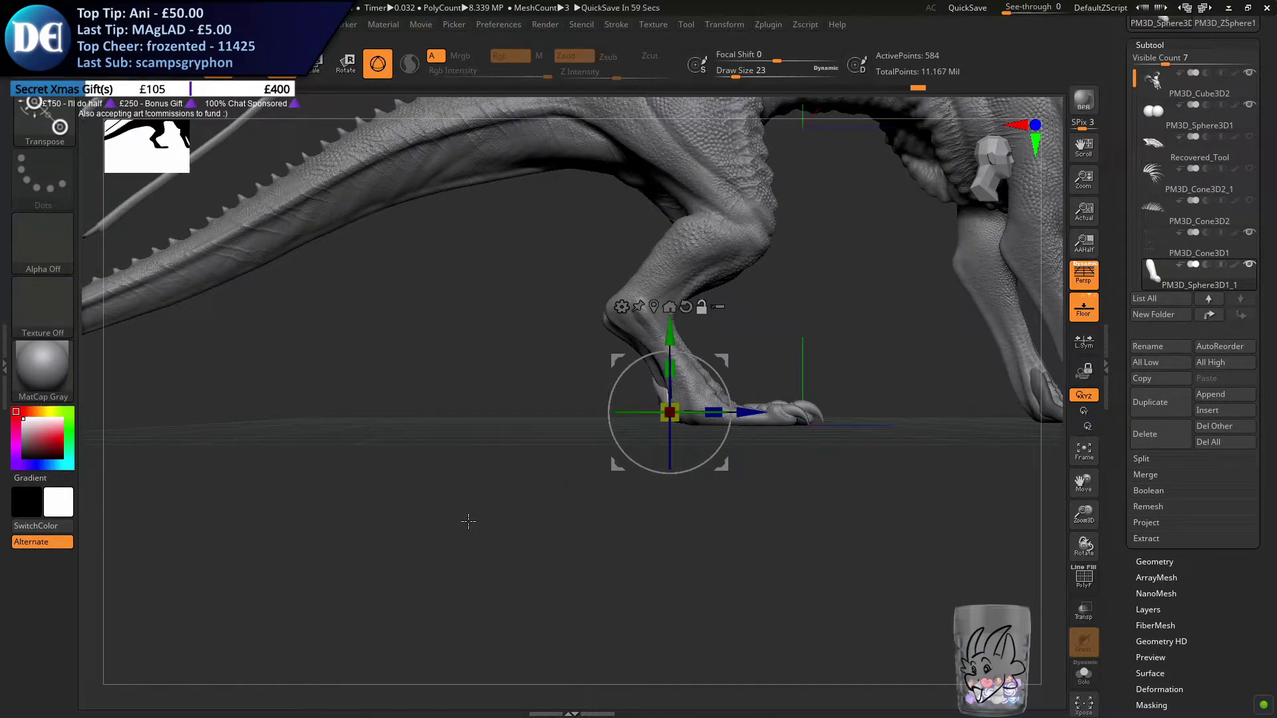
Move the duplicated toe form into place along the inner side of the hind foot
left_click_drag(512, 401, 520, 473, "alt")
left_click_drag(499, 398, 592, 461, "alt")
left_click_drag(742, 411, 766, 412)
left_click_drag(782, 459, 848, 438)
left_click_drag(752, 416, 674, 444)
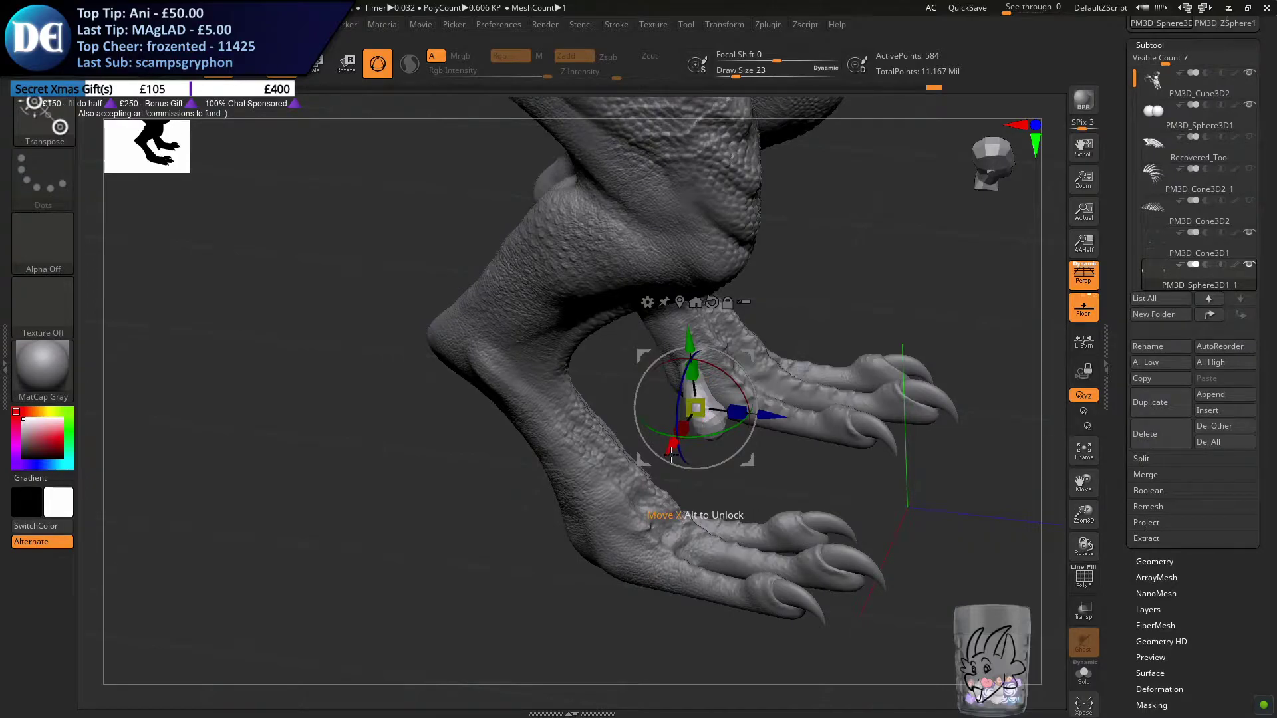
left_click_drag(763, 418, 716, 387)
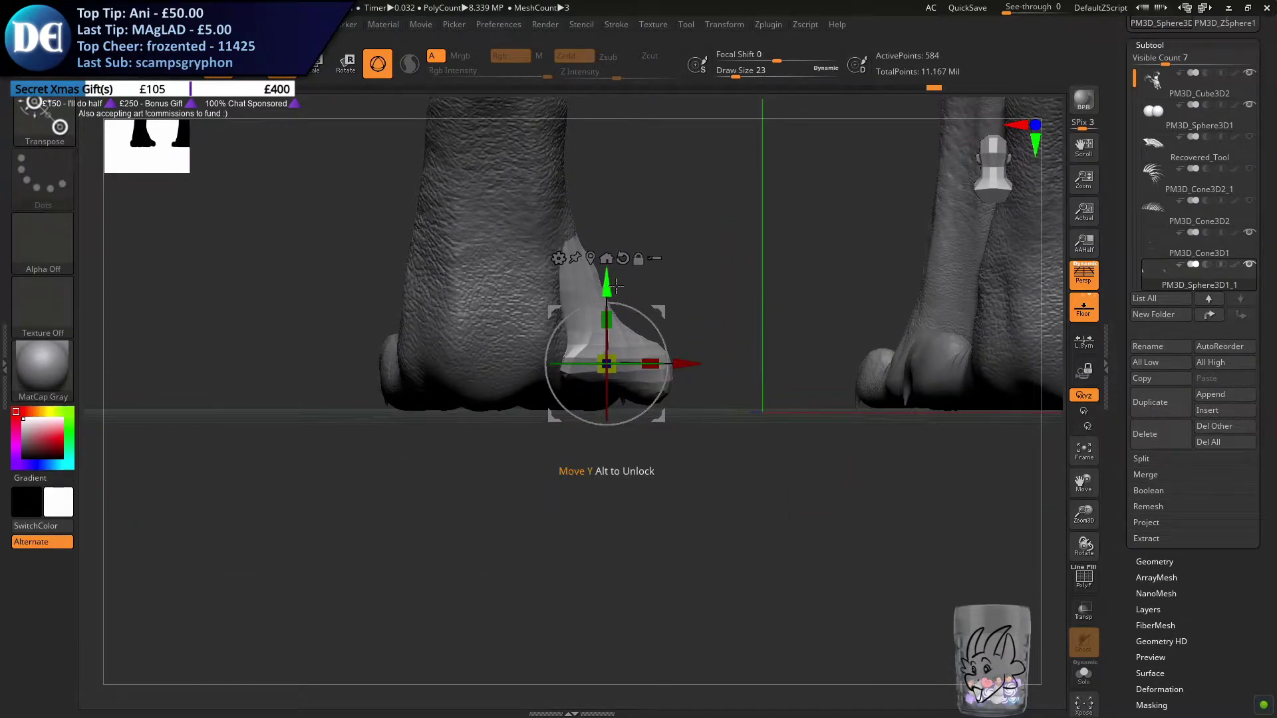
Undo the trial rotation of the duplicated toe and reposition it with the gizmo beside the hind heel
left_click_drag(646, 299, 642, 357)
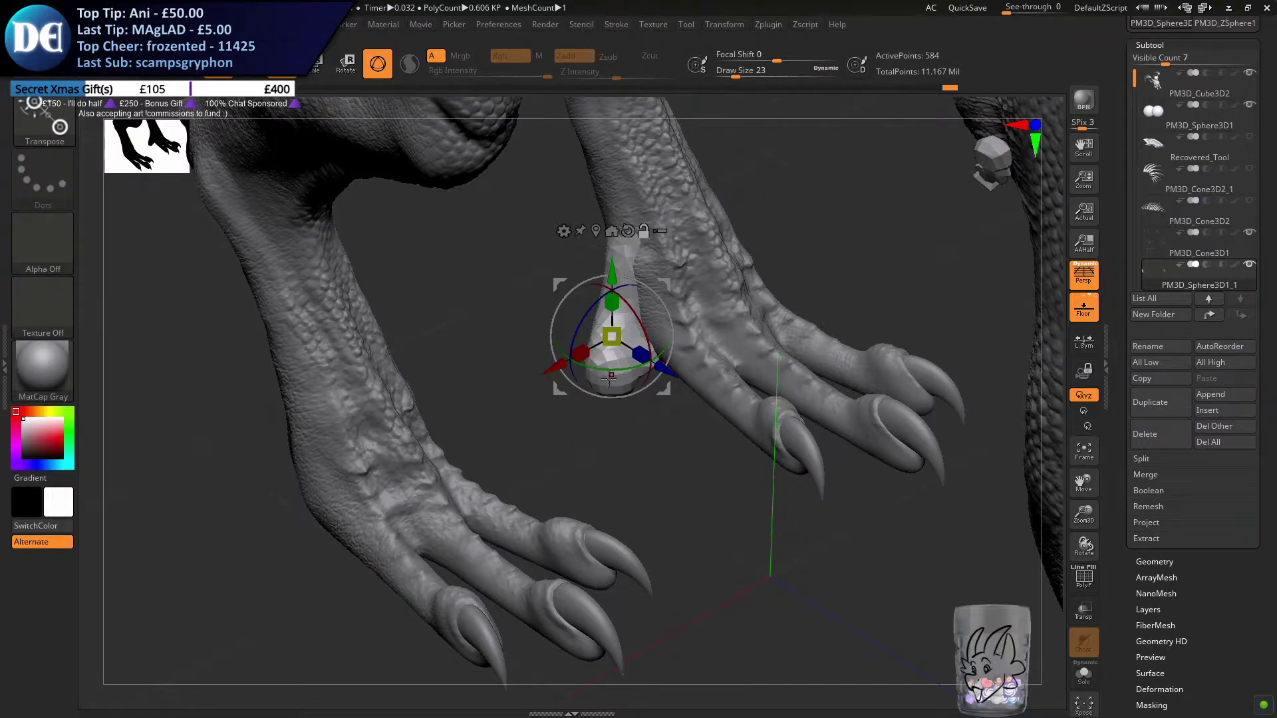
key("ctrl+z")
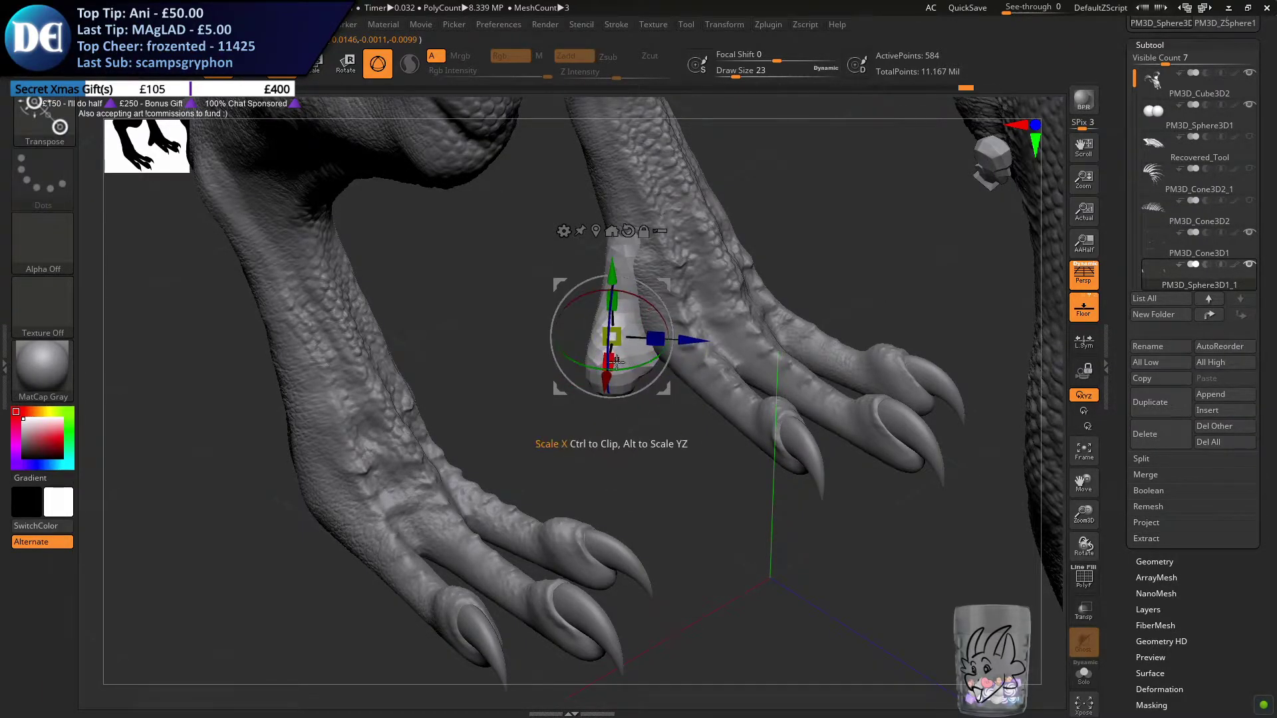
right_click_drag(572, 416, 658, 358)
right_click_drag(670, 415, 705, 485, "alt")
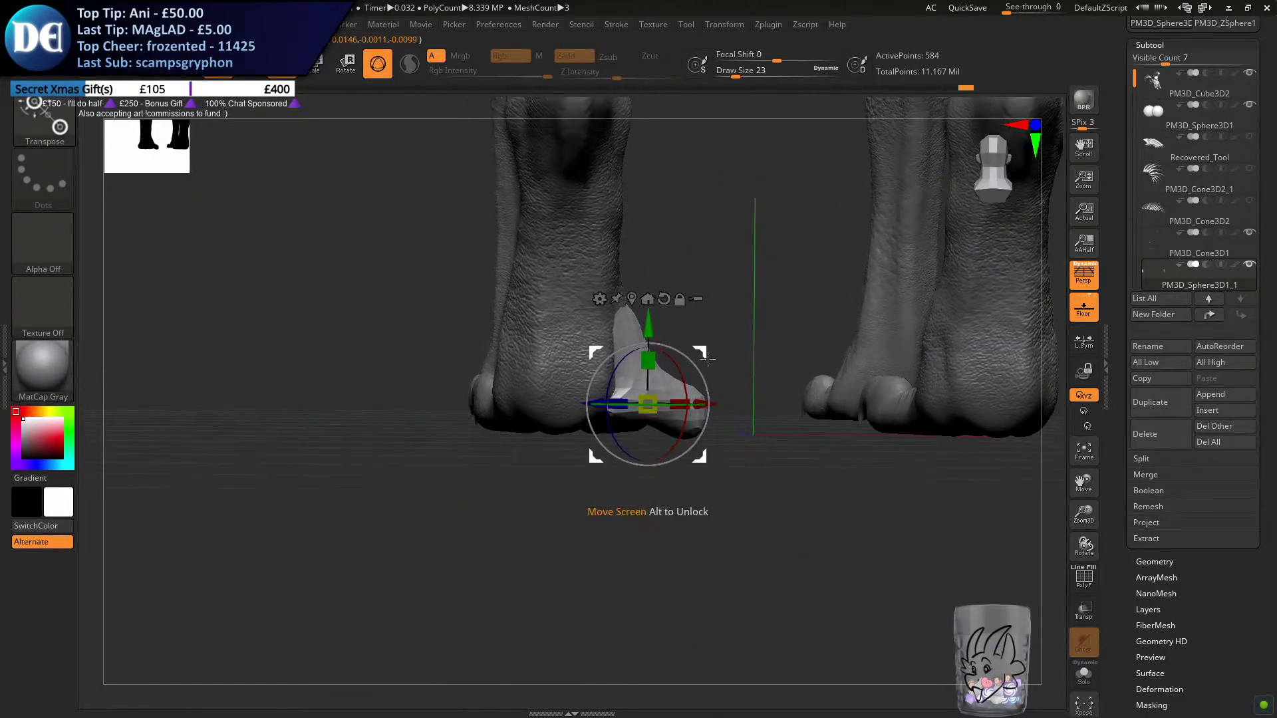
left_click_drag(698, 405, 702, 403)
right_click_drag(744, 350, 695, 281, "alt")
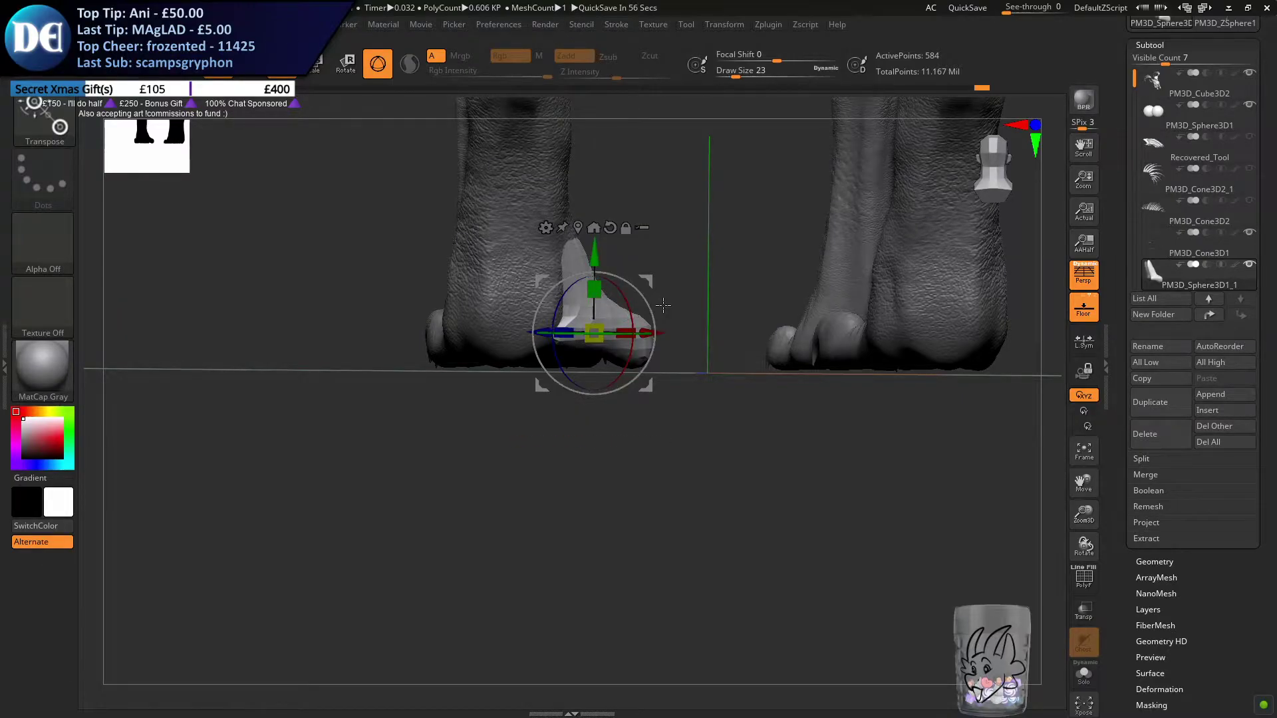
right_click_drag(664, 335, 689, 406, "alt")
left_click_drag(688, 407, 683, 406)
left_click_drag(558, 408, 555, 409)
mouse_move(668, 427)
right_mouse_down()
mouse_move(579, 425)
mouse_move(632, 424)
mouse_move(610, 424)
right_mouse_up()
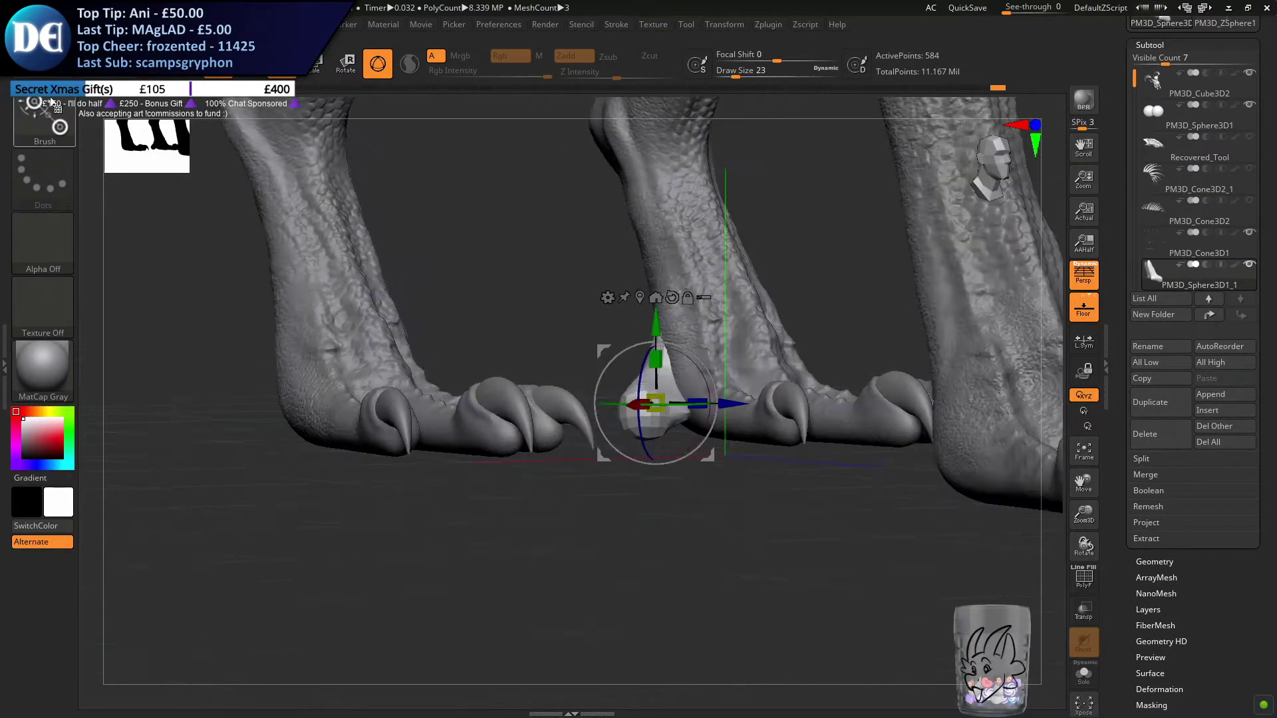
Shape the hind toe form's upper end against the leg using the Move brush with draw sizes 116 and 56
key("q")
key("s")
left_click_drag(678, 330, 698, 329)
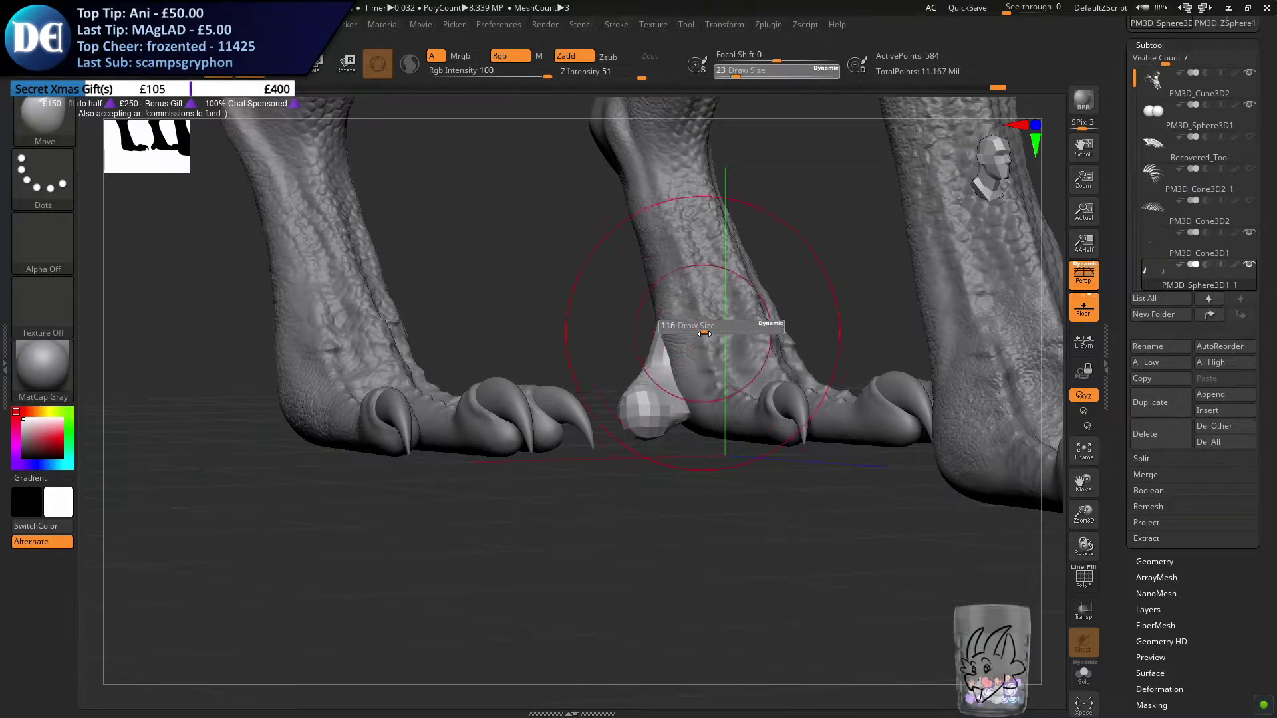
right_click_drag(599, 312, 663, 297)
key("s")
left_click_drag(660, 298, 657, 297)
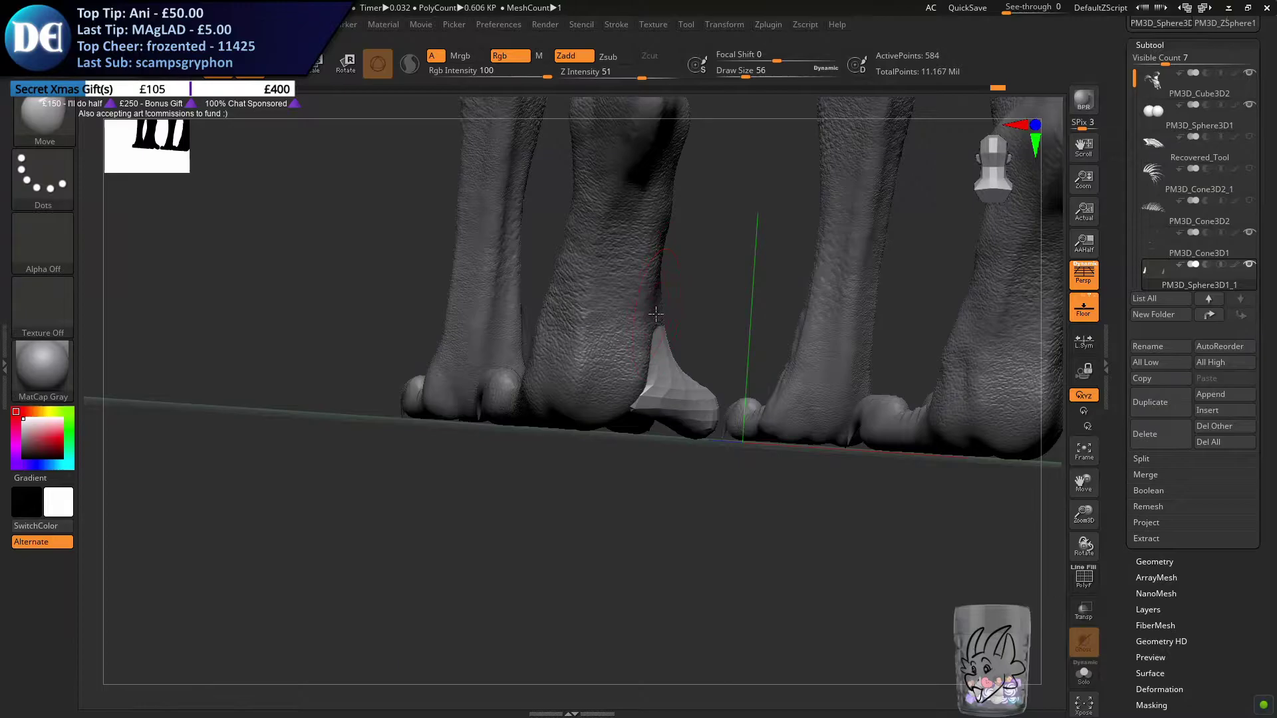
Extend the hind toe form's upper end up the leg with the Move brush at draw size 71
right_click_drag(693, 288, 672, 310, "ctrl")
key("s")
left_click_drag(671, 310, 675, 311)
right_click_drag(675, 299, 688, 300)
left_click_drag(687, 301, 682, 294)
right_click_drag(682, 294, 665, 287)
left_click_drag(665, 287, 660, 274)
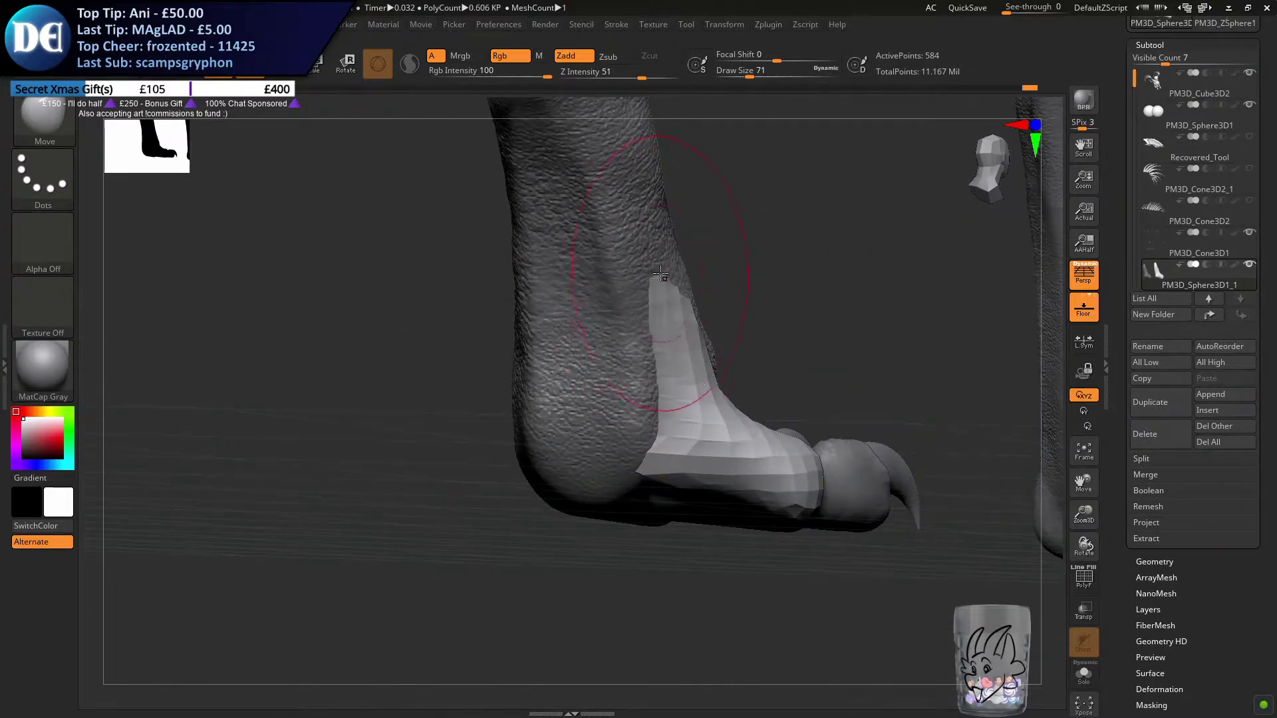
right_click_drag(677, 295, 627, 352)
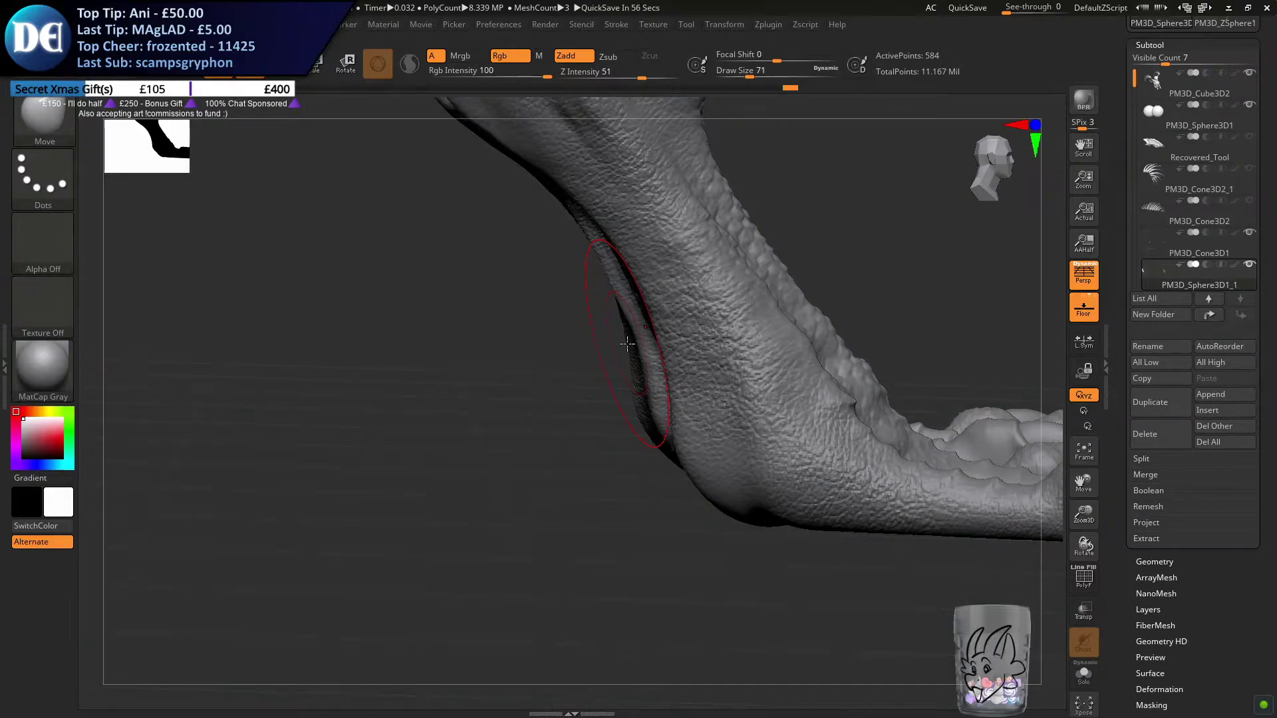
Fit the hind toe form against the foot using the Move brush at draw size 46, undoing the last stroke
right_click_drag(828, 428, 798, 444)
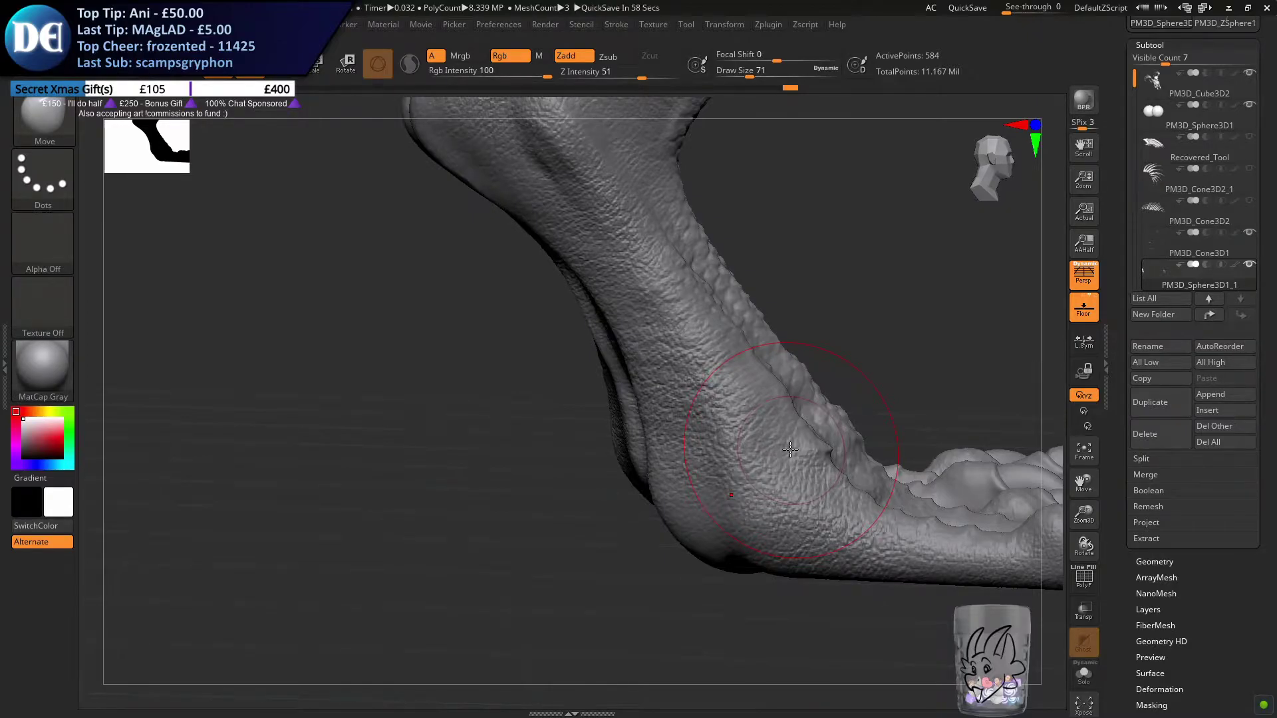
mouse_move(818, 463)
right_mouse_down("ctrl")
mouse_move(788, 413)
mouse_move(644, 513)
mouse_move(534, 522)
mouse_move(645, 531)
mouse_move(633, 520)
mouse_move(609, 530)
mouse_move(587, 476)
mouse_move(688, 480)
mouse_move(647, 503)
mouse_move(625, 426)
mouse_move(637, 465)
right_mouse_up("ctrl")
key("s")
left_click_drag(637, 464, 630, 465)
right_click_drag(655, 485, 678, 379, "alt")
mouse_move(695, 512)
right_mouse_down()
mouse_move(695, 339)
mouse_move(675, 379)
mouse_move(633, 329)
mouse_move(634, 382)
mouse_move(613, 267)
mouse_move(643, 381)
right_mouse_up()
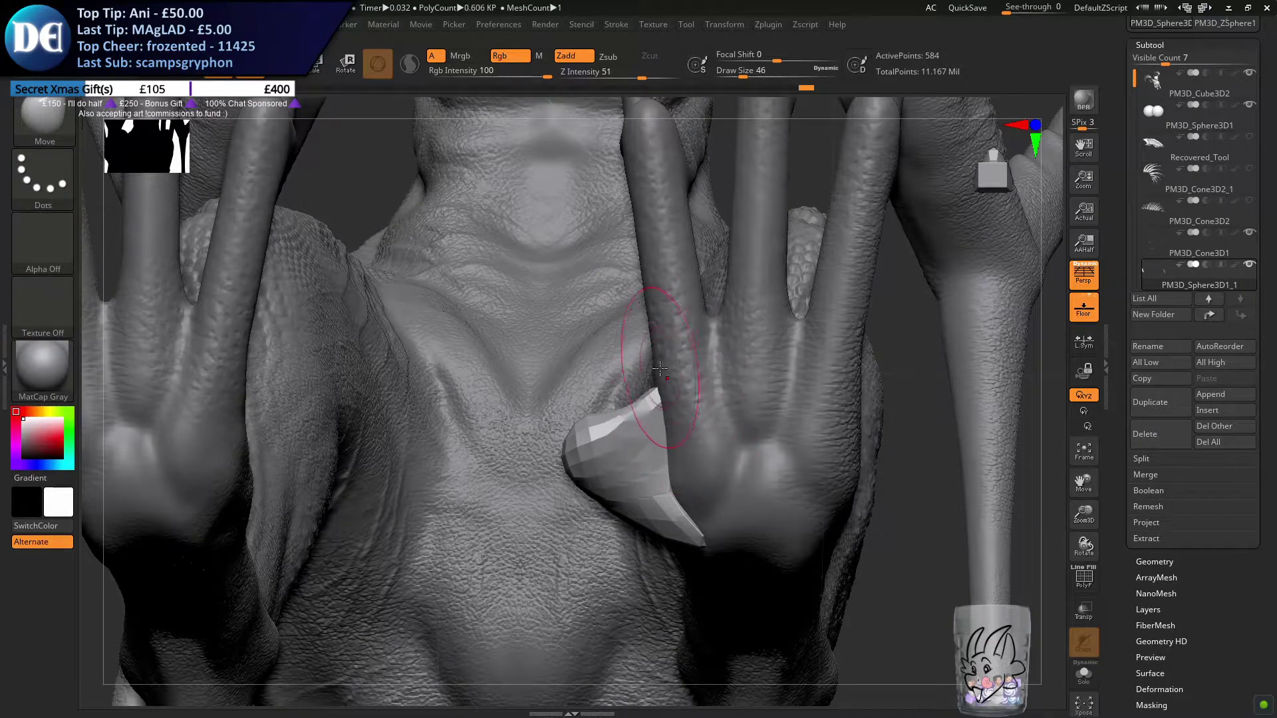
key("ctrl+z")
right_click_drag(680, 364, 677, 395)
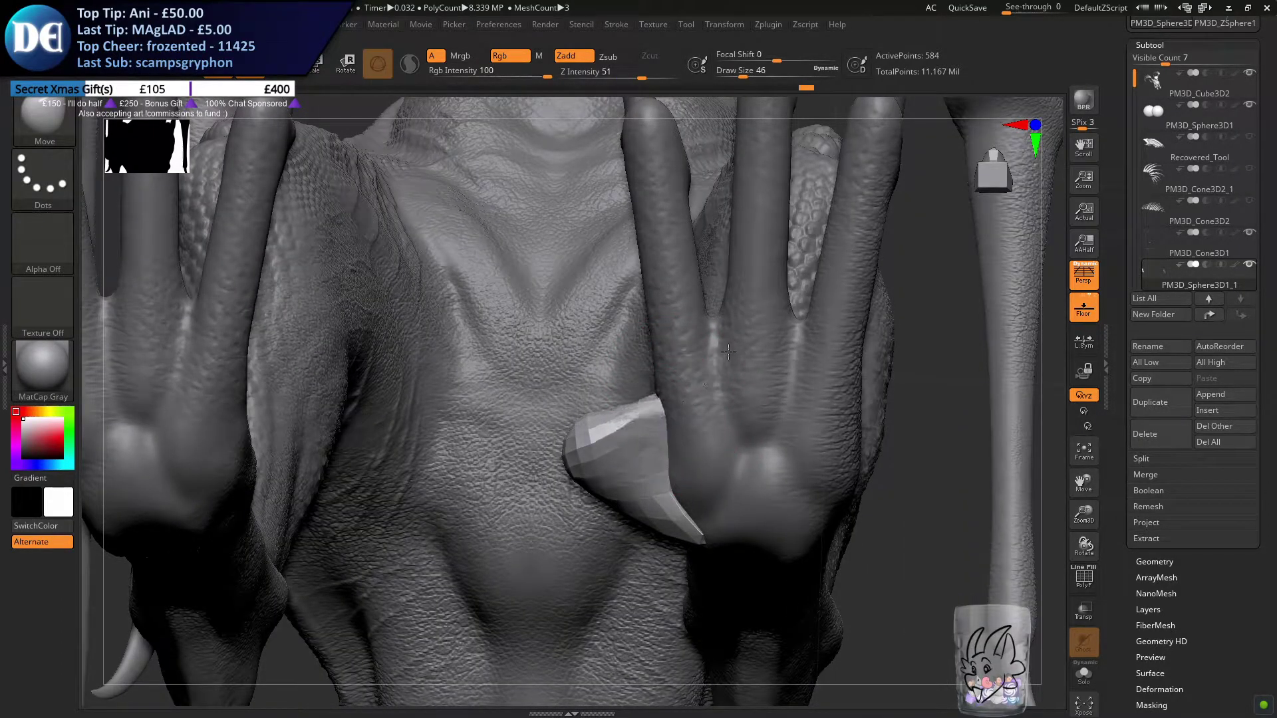
right_click_drag(692, 419, 690, 368)
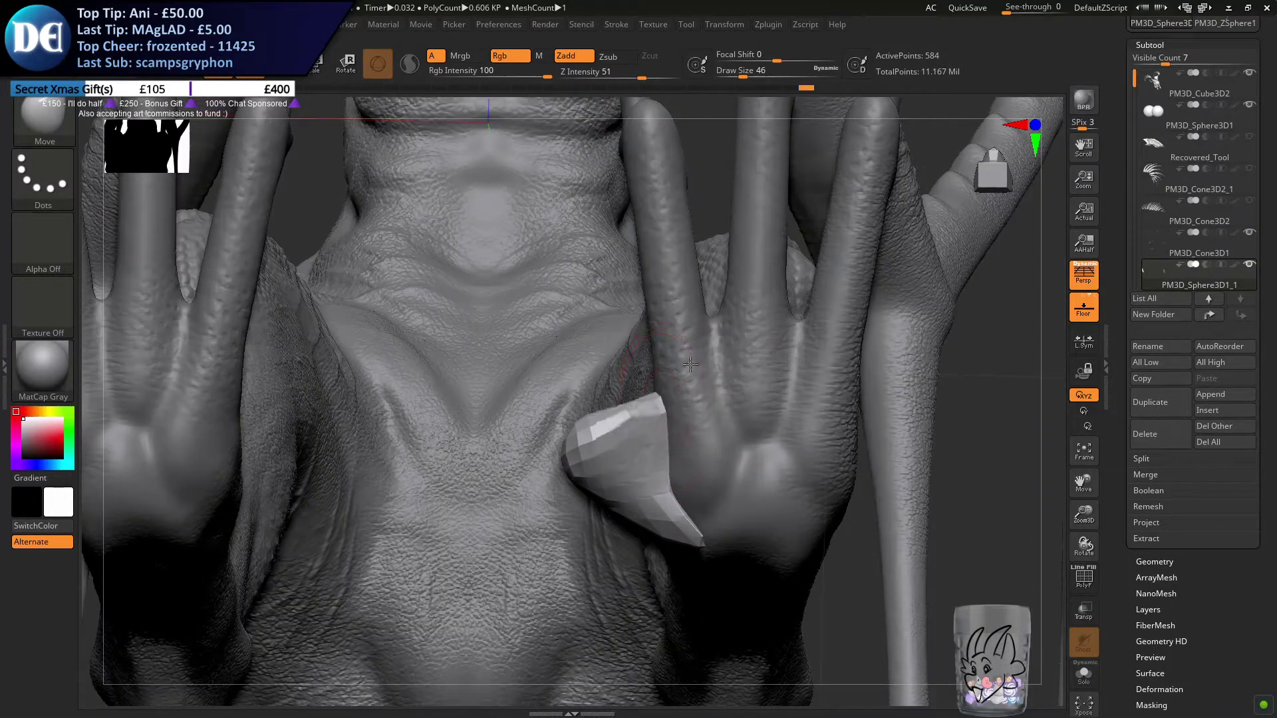
Adjust the hind toe form's base with the Move brush at draw size 39 and undo the unwanted strokes
key("s")
left_click_drag(628, 412, 629, 429)
mouse_move(645, 410)
right_mouse_down()
mouse_move(648, 465)
mouse_move(619, 485)
right_mouse_up()
right_click_drag(671, 532, 538, 379)
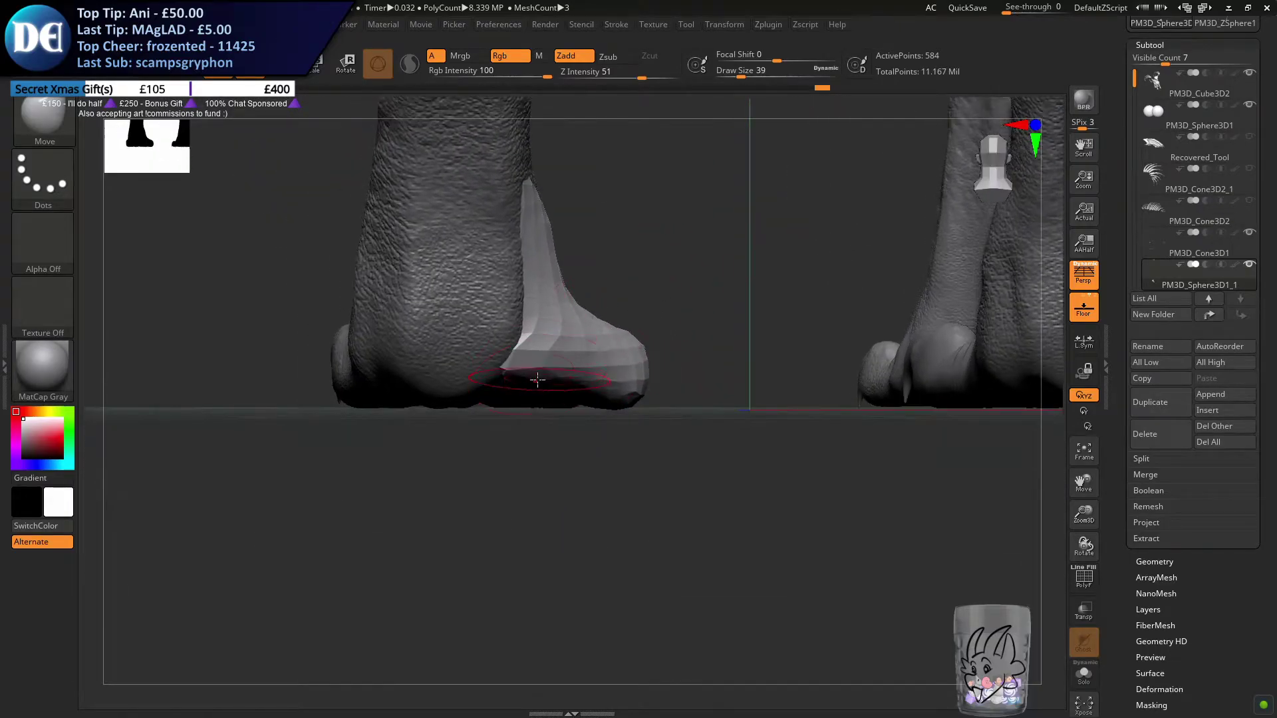
key("ctrl+z")
mouse_move(531, 428)
right_mouse_down()
mouse_move(427, 429)
mouse_move(401, 543)
right_mouse_up()
left_click_drag(400, 543, 522, 602, "ctrl")
left_click_drag(536, 544, 476, 536, "ctrl")
right_click_drag(476, 536, 483, 459, "ctrl")
key("ctrl+z")
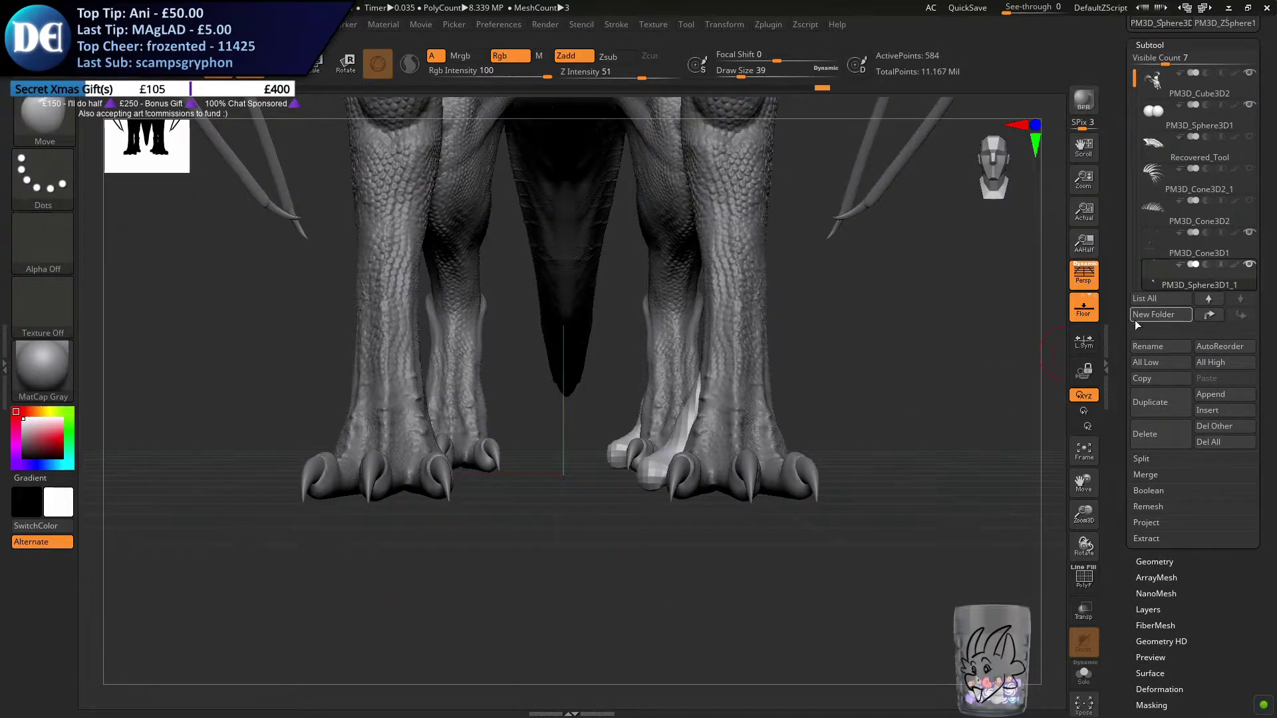
Remesh the toe forms with DynaMesh at resolution 304 and set the brush's draw size to 80
left_click(1154, 562)
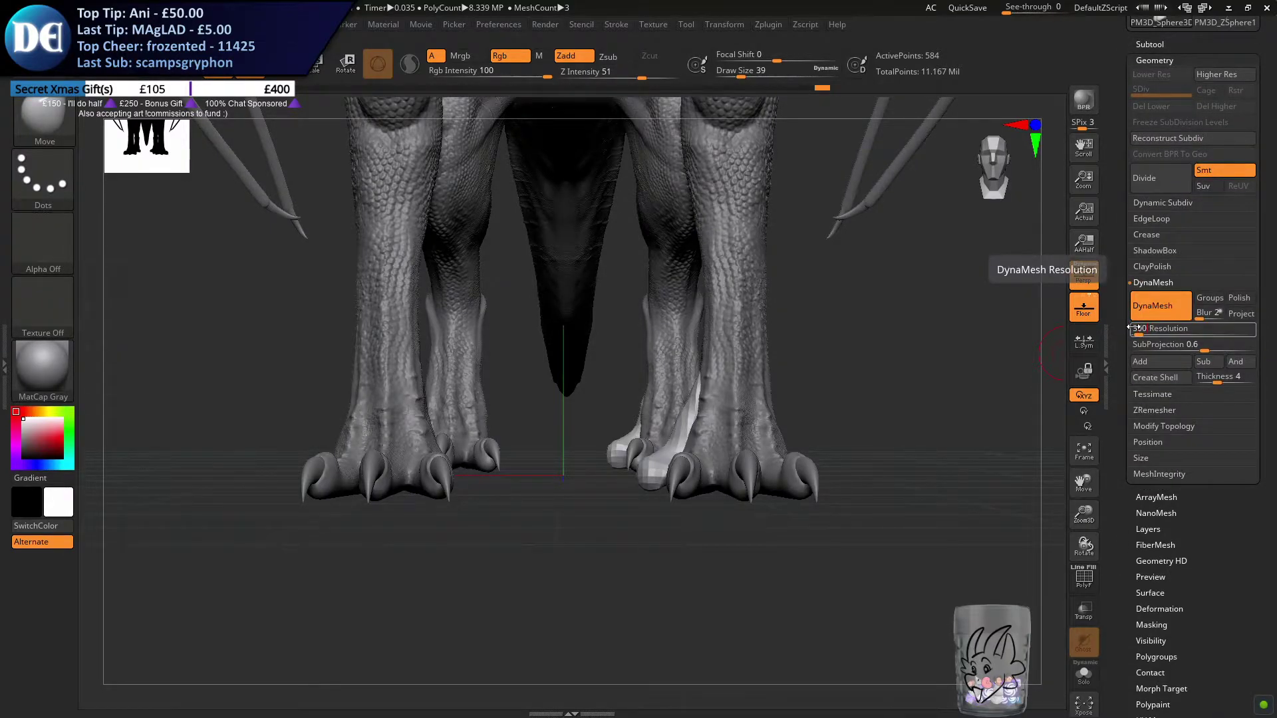
left_click_drag(629, 525, 775, 436)
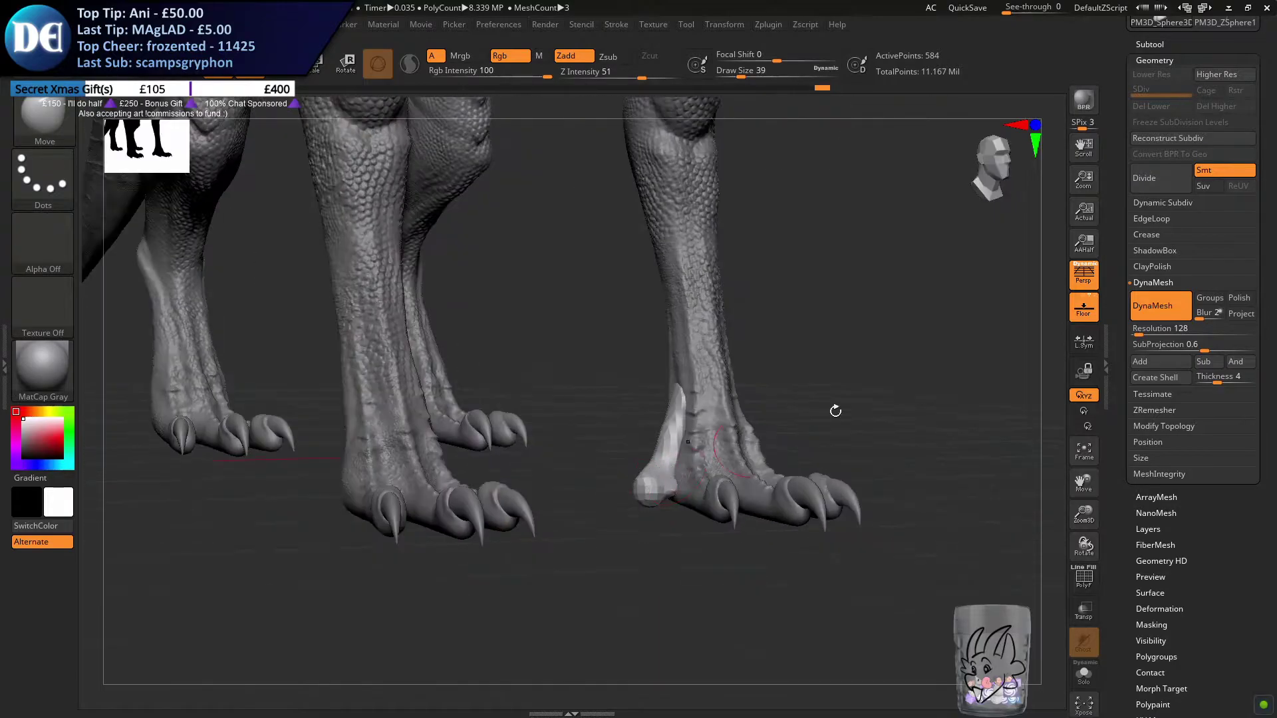
left_click(1160, 327)
type("304")
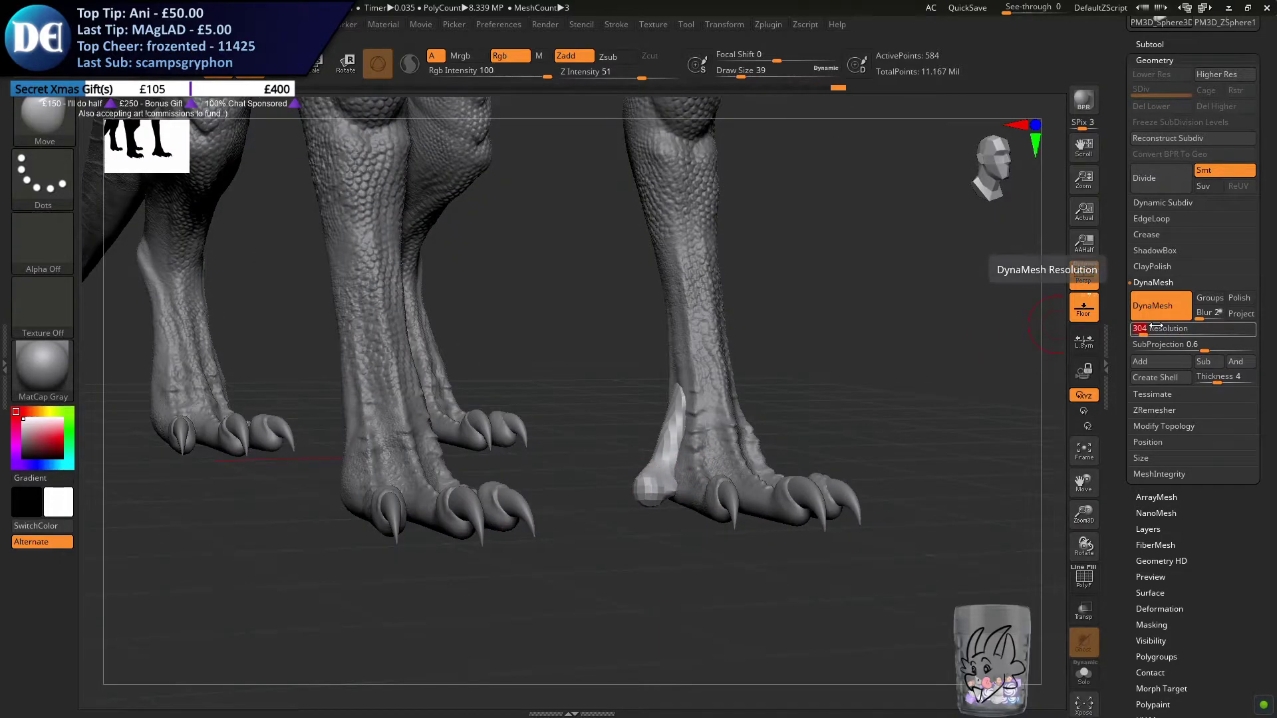
left_click_drag(637, 556, 709, 645, "ctrl")
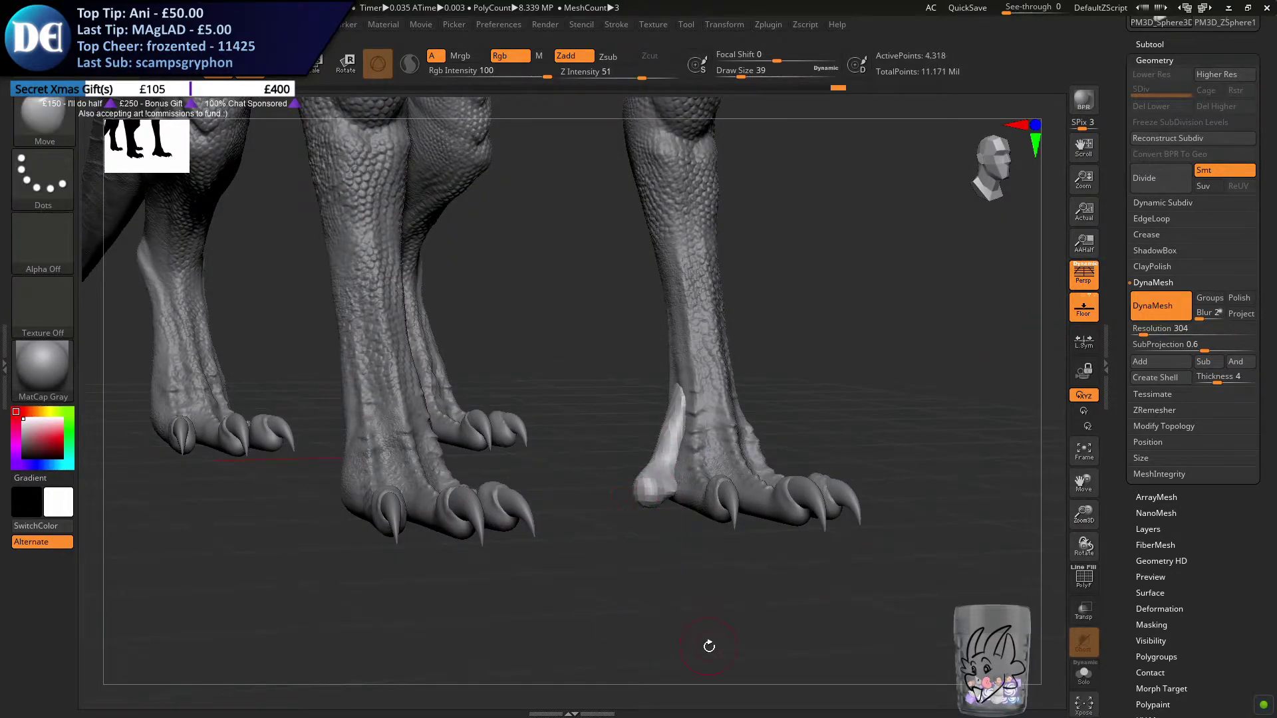
key("s")
left_click_drag(567, 343, 579, 343)
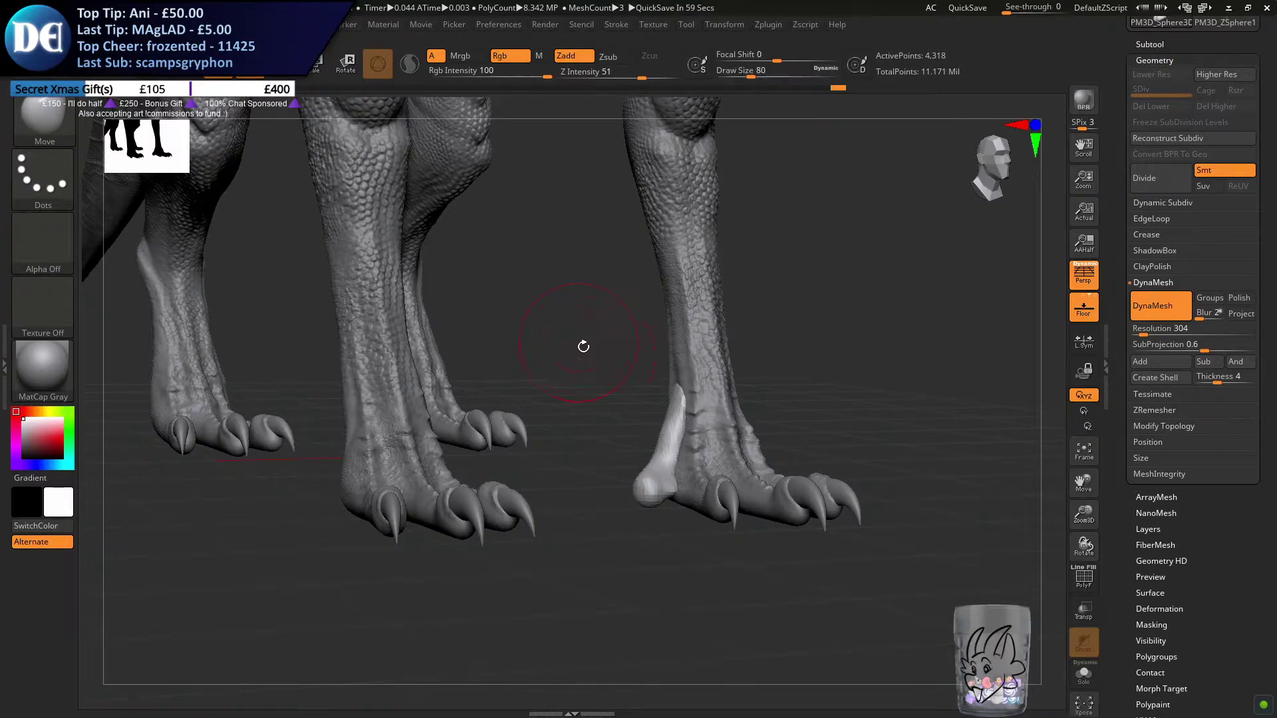
left_click_drag(566, 432, 642, 405)
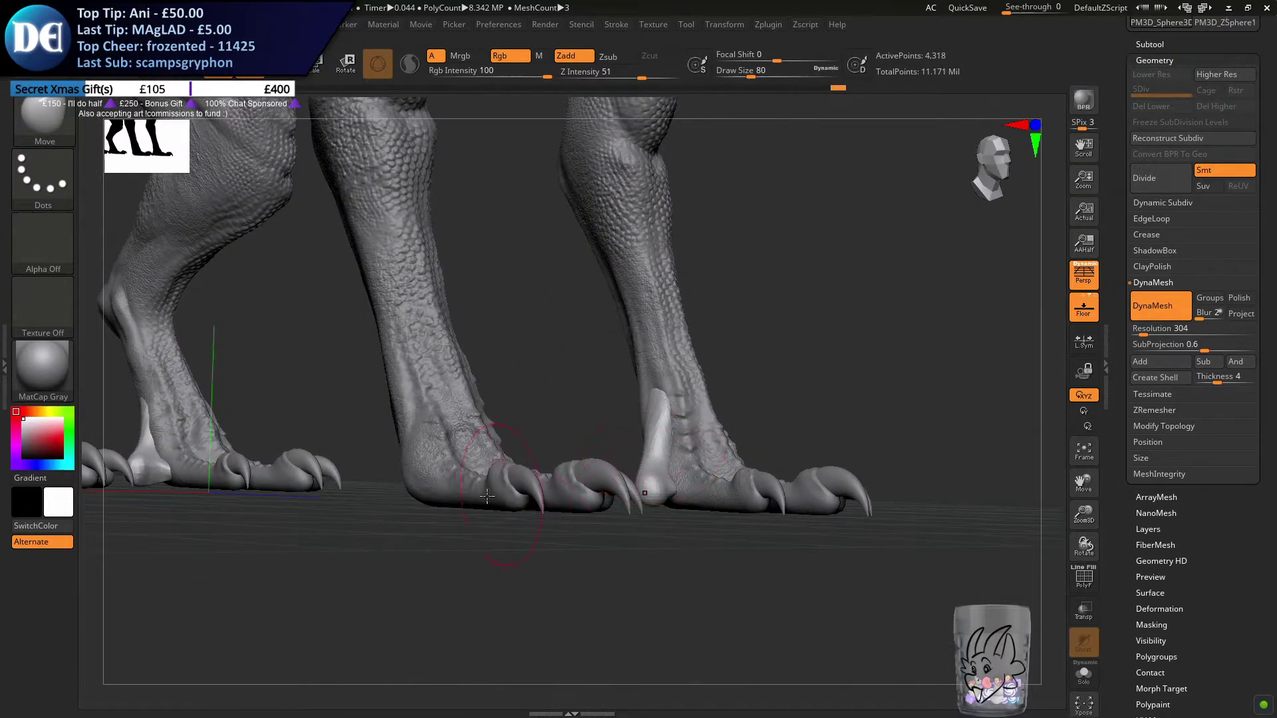
left_click_drag(544, 517, 456, 528)
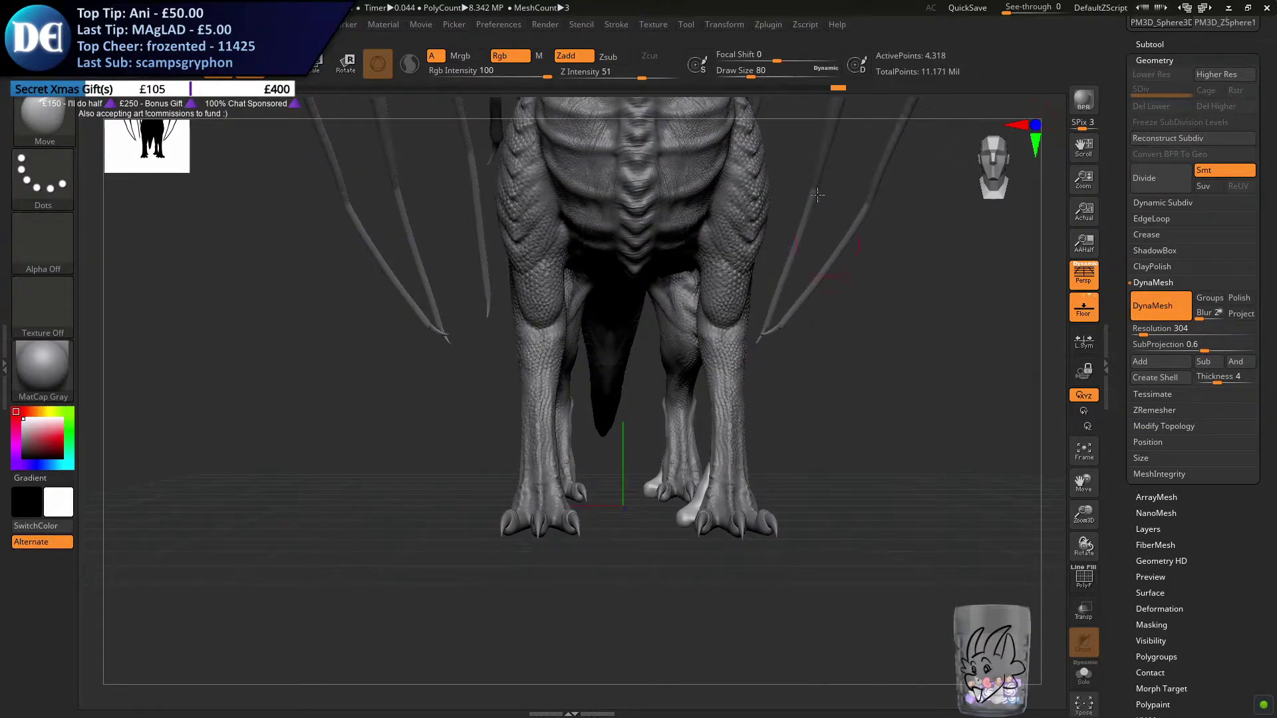
Duplicate the toe subtool and mirror one copy across to the dragon's opposite feet
left_click(1143, 45)
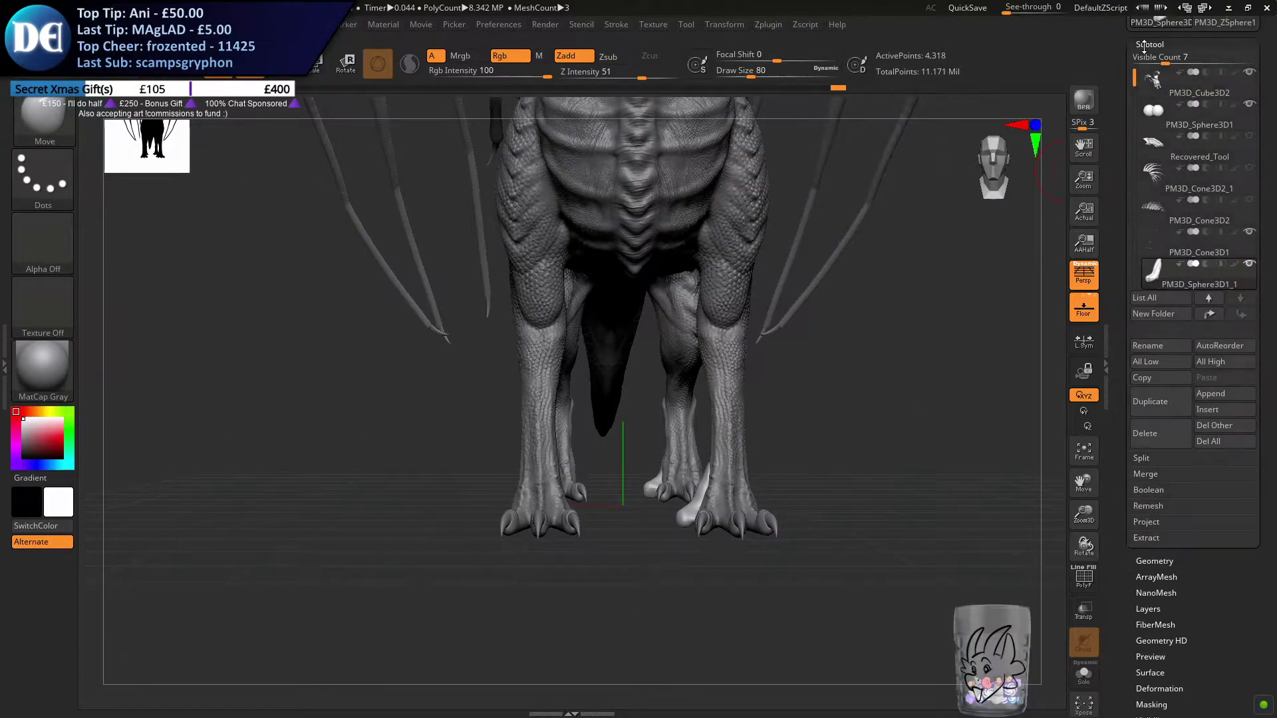
left_click(1210, 397)
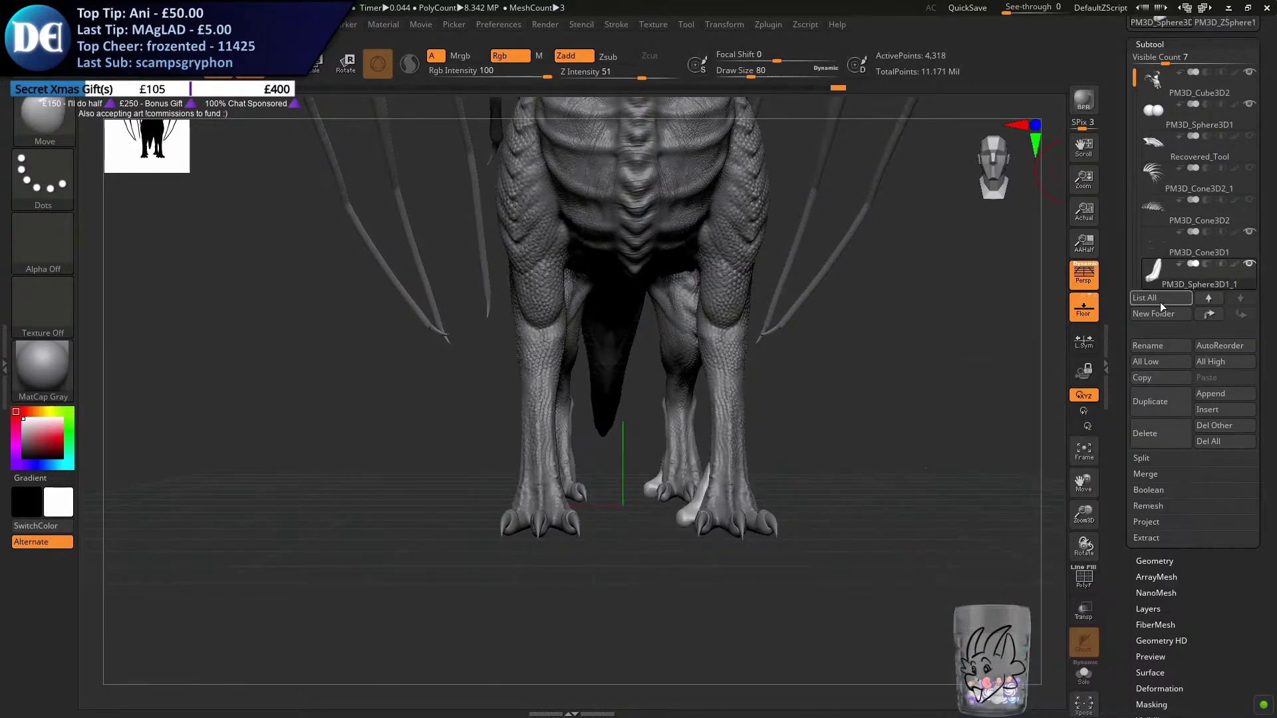
left_click_drag(1134, 76, 1134, 81)
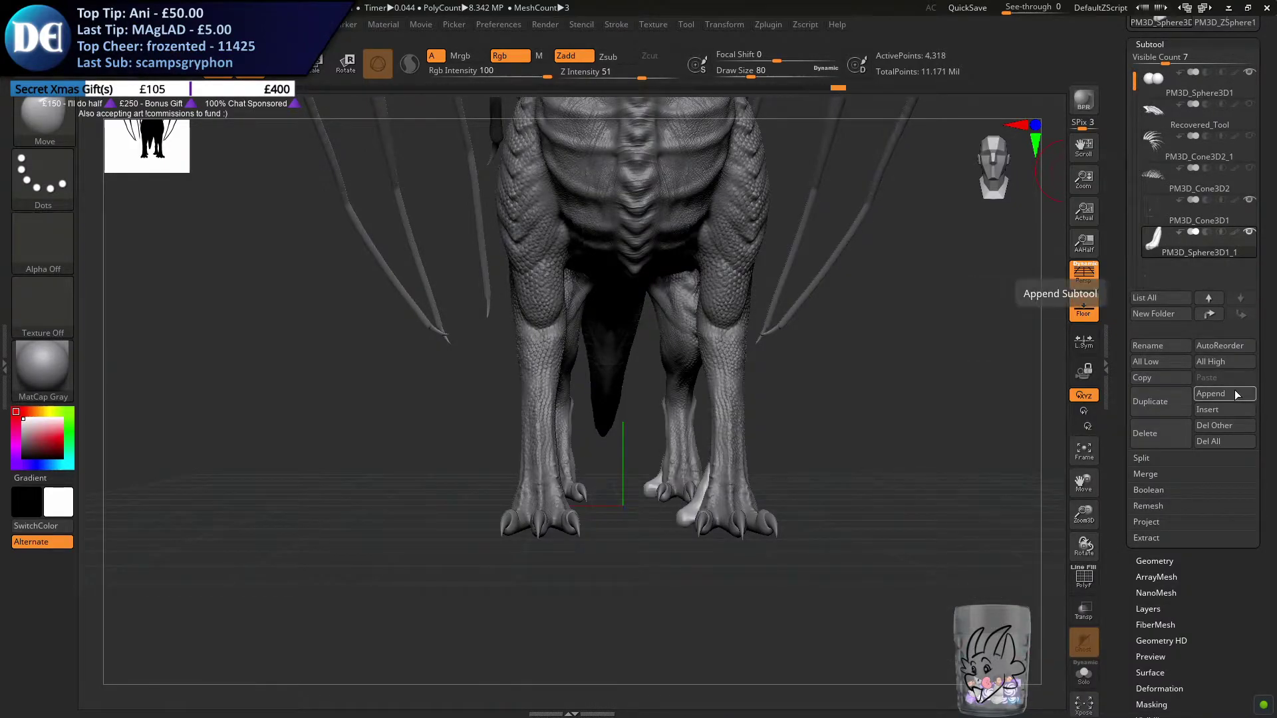
left_click(1160, 401)
left_click_drag(1167, 559, 1167, 426)
left_click(1166, 425)
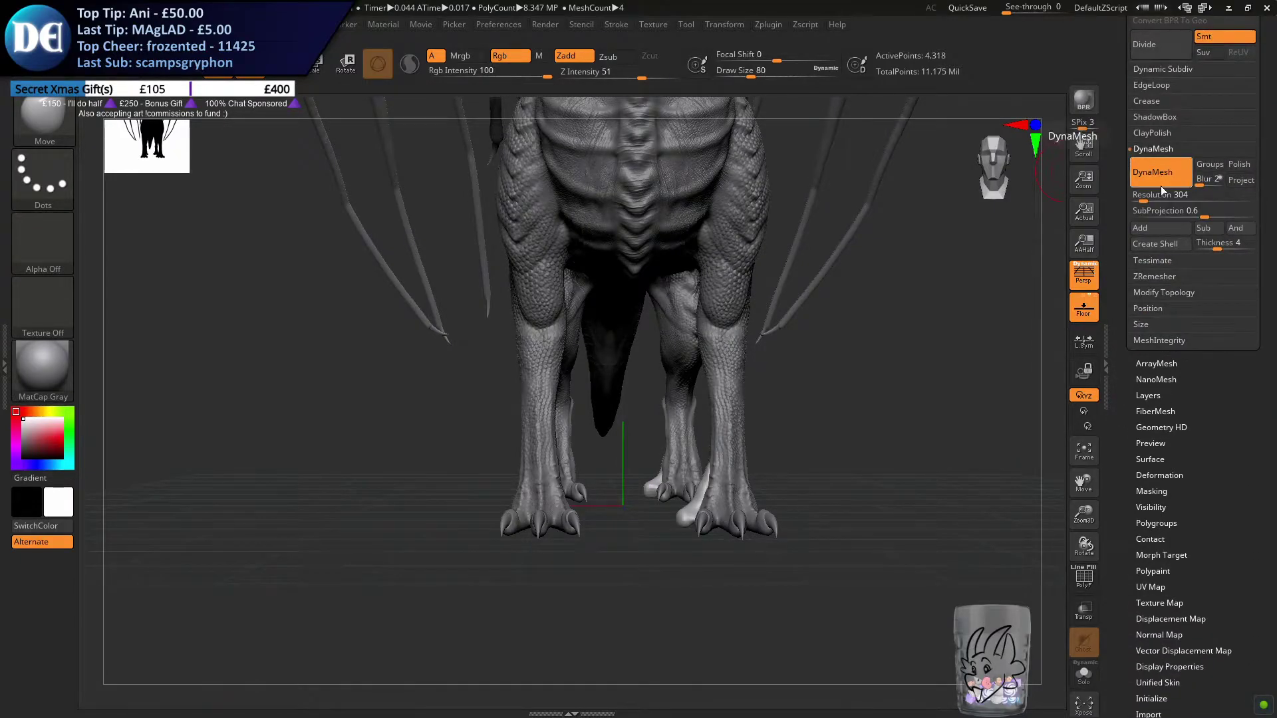
left_click(1167, 475)
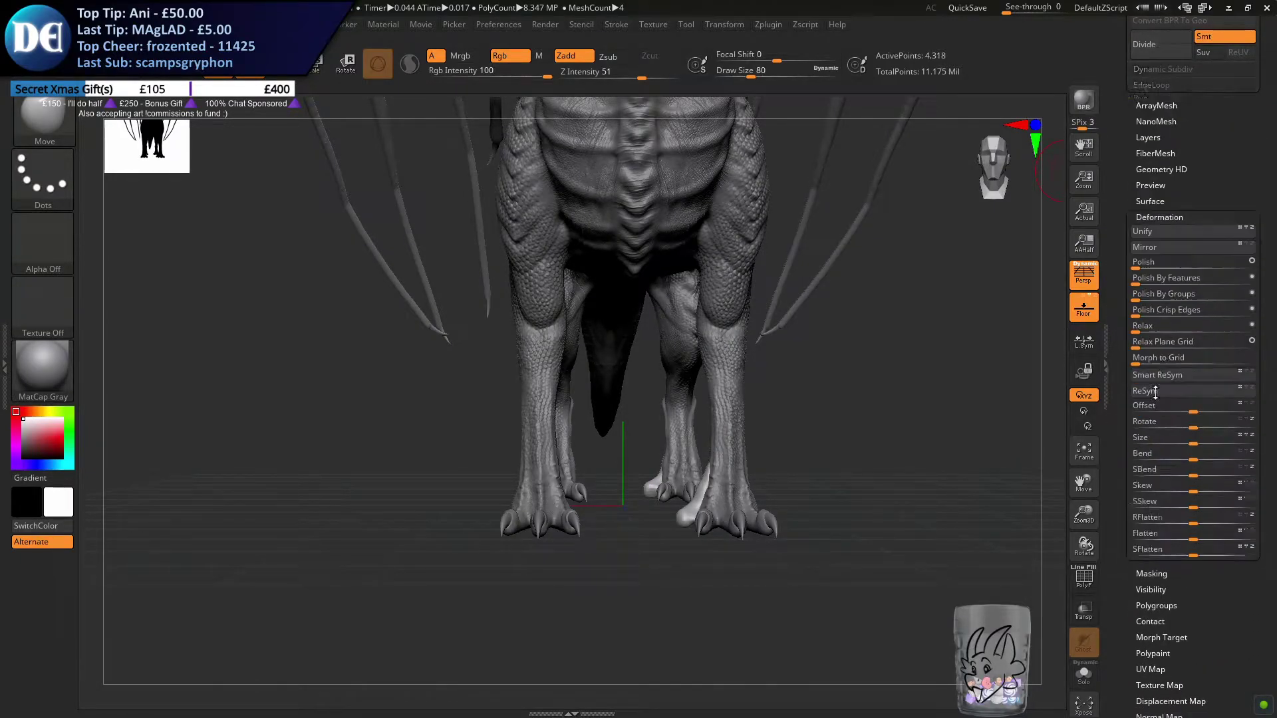
left_click(1141, 55)
left_click_drag(1118, 57, 1112, 146)
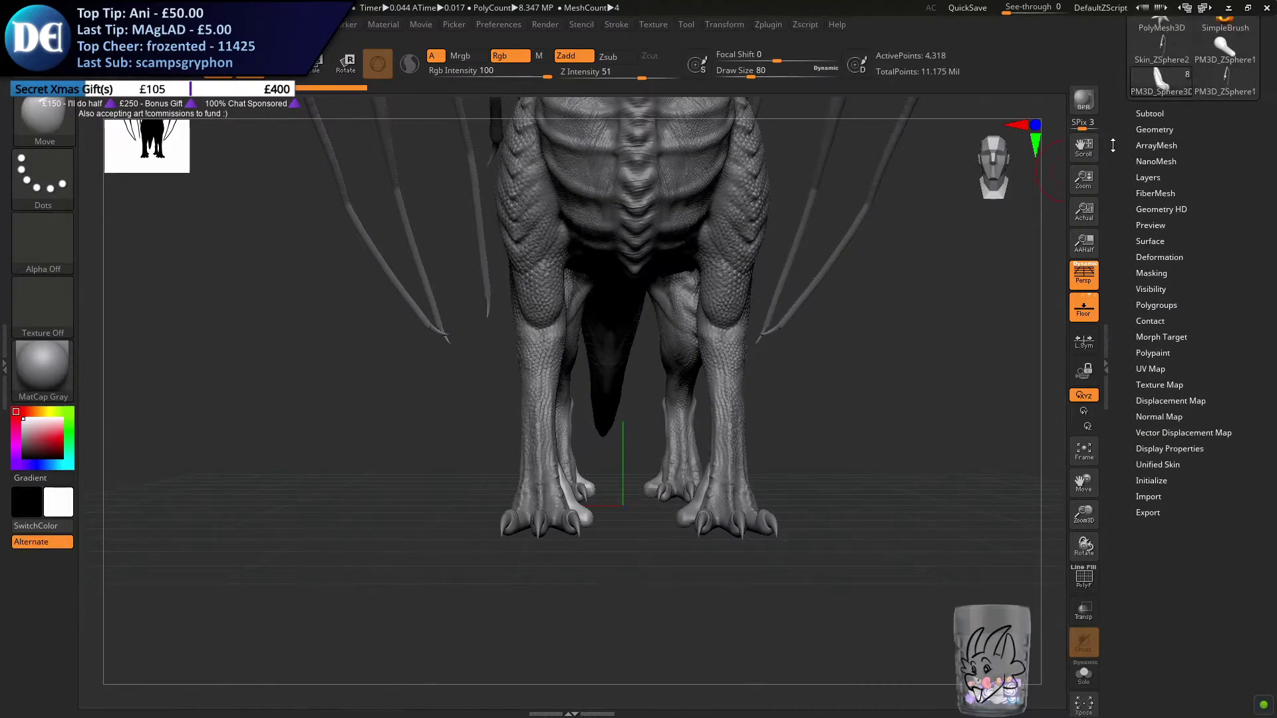
Merge the toe subtool PM3D_Sphere3D1_1 down with its mirrored copy into one subtool
left_click(1157, 114)
left_click(1162, 310)
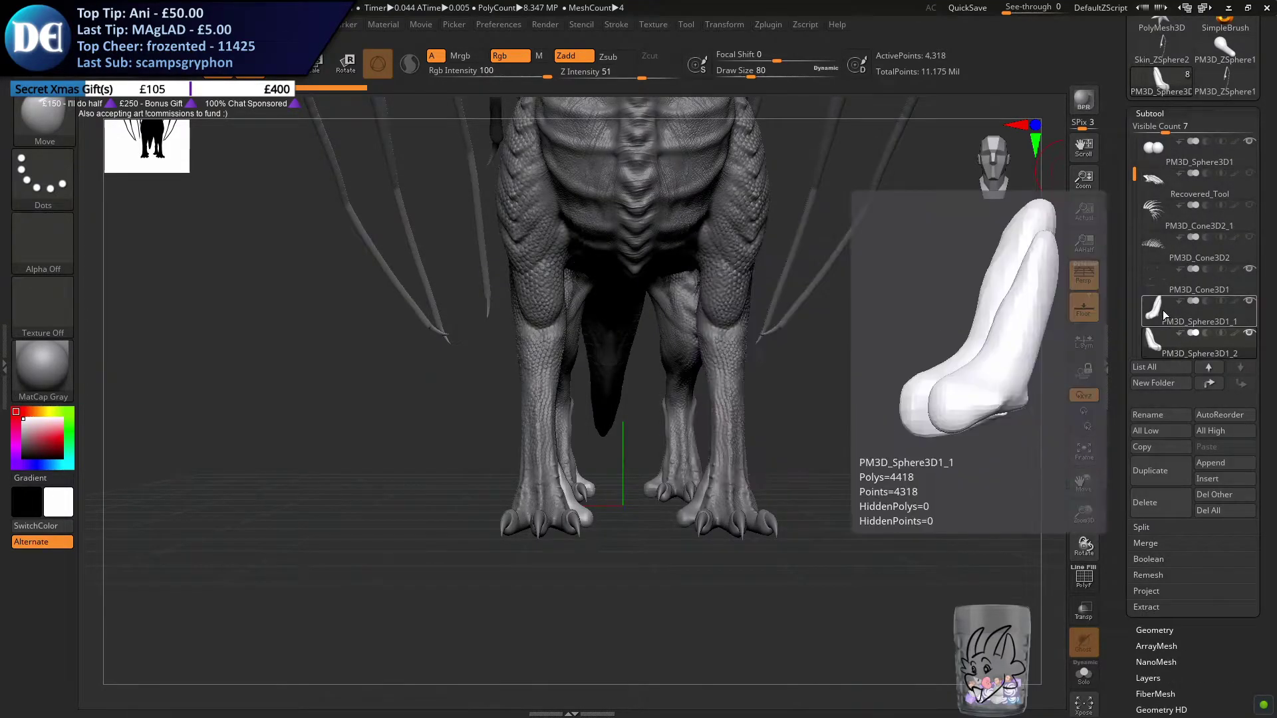
left_click(1163, 542)
left_click(1161, 559)
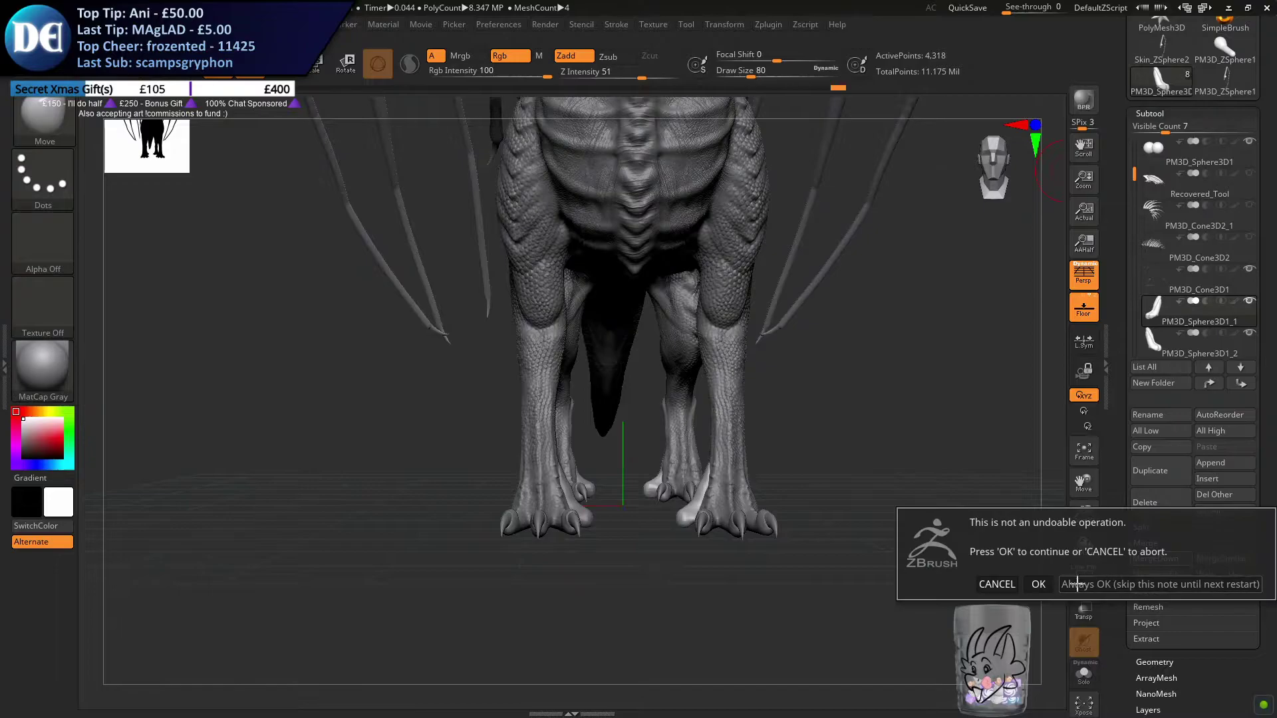
left_click(1040, 583)
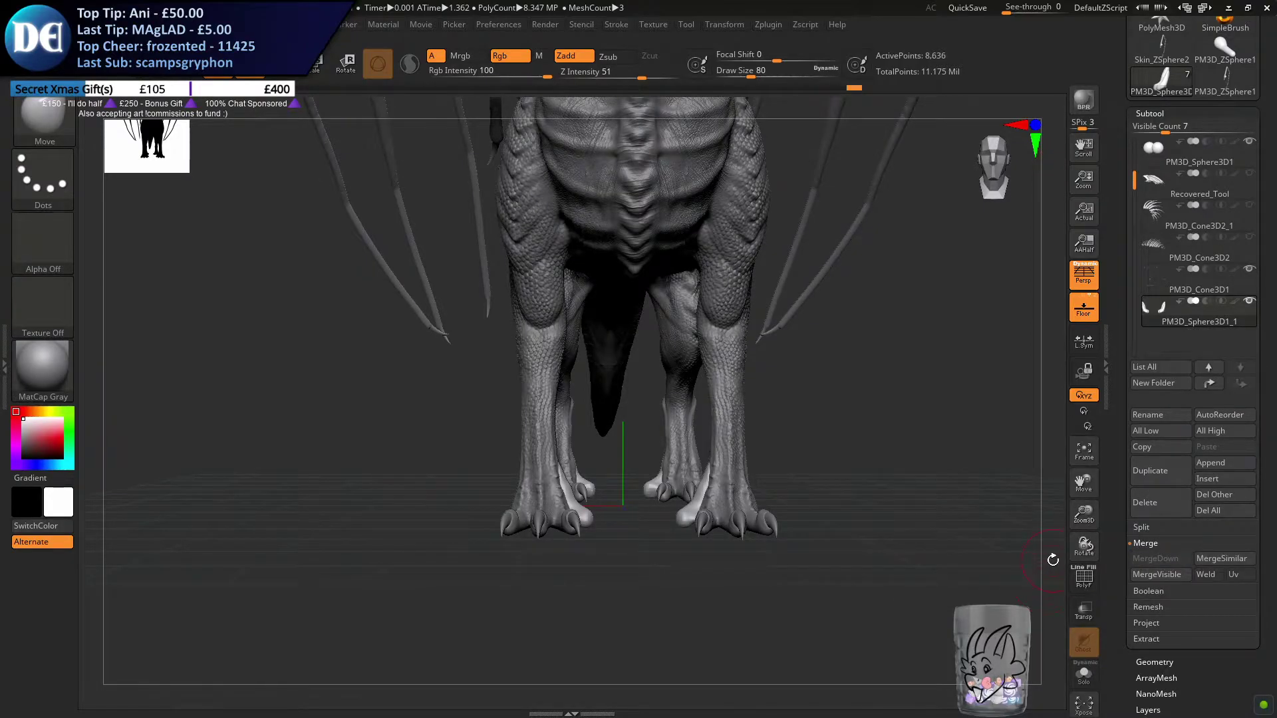
Activate X-axis symmetry for the merged toe forms
left_click(733, 26)
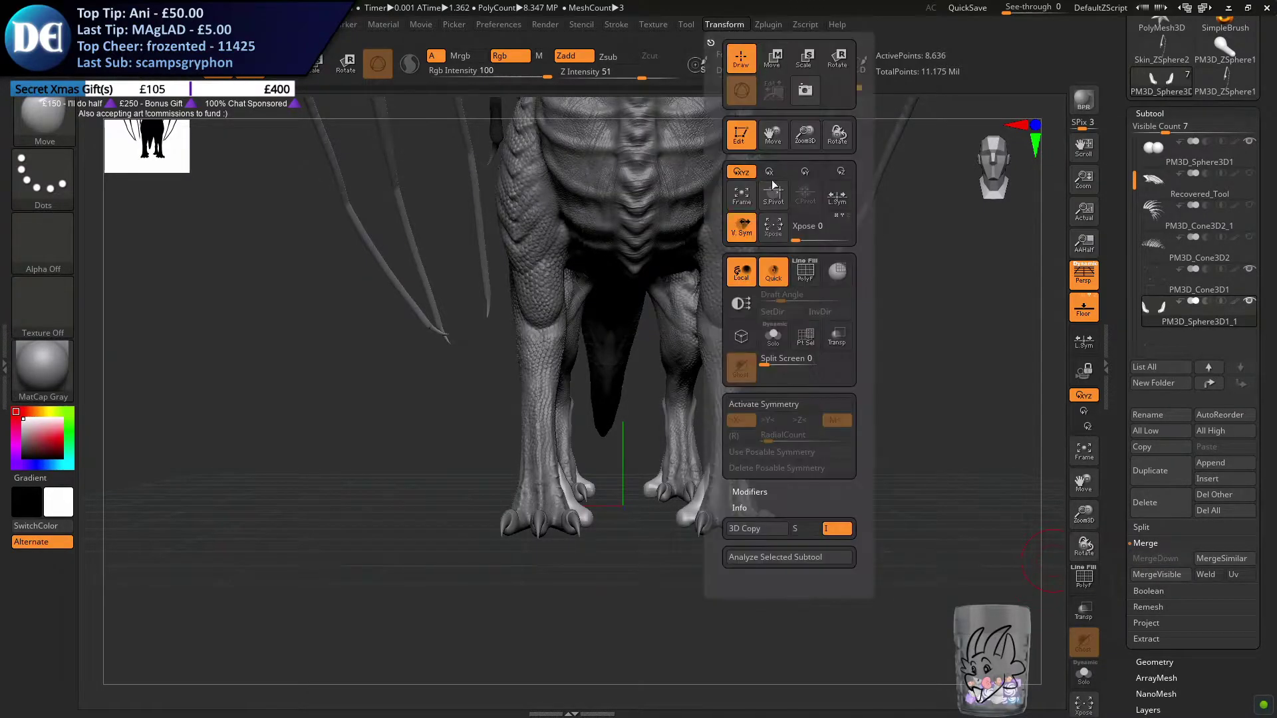
left_click(771, 405)
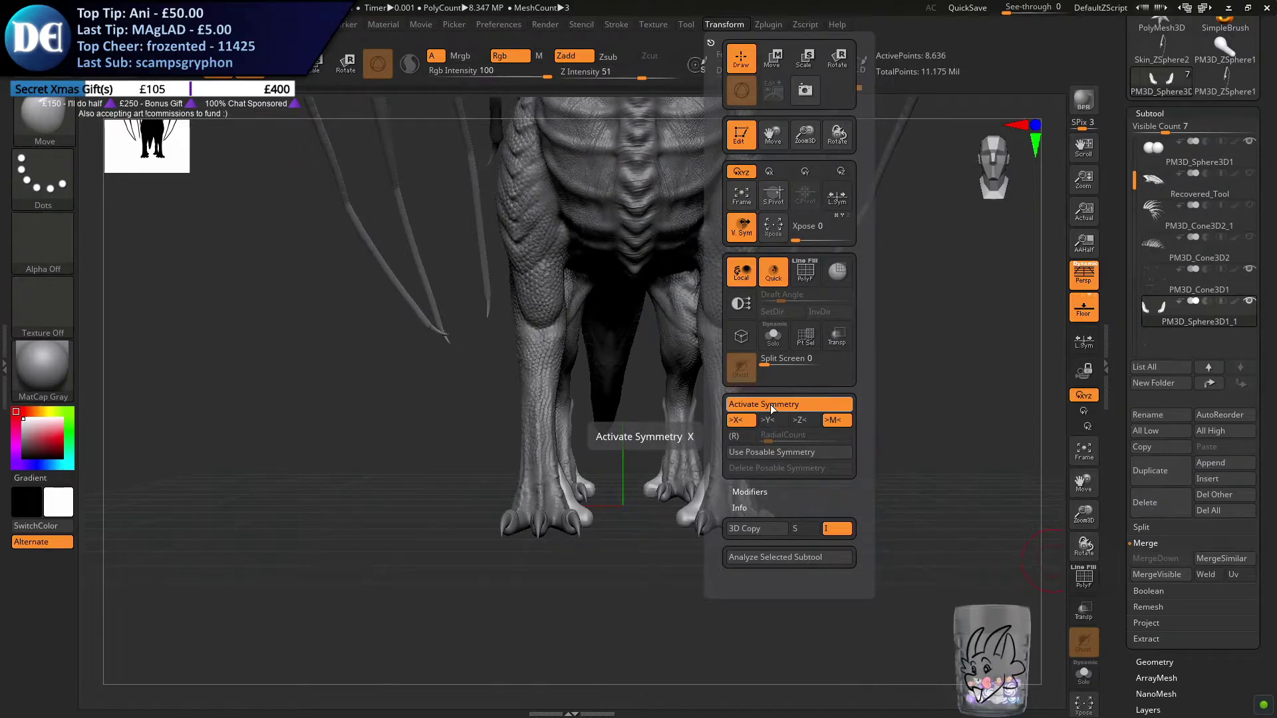
left_click_drag(637, 587, 584, 492)
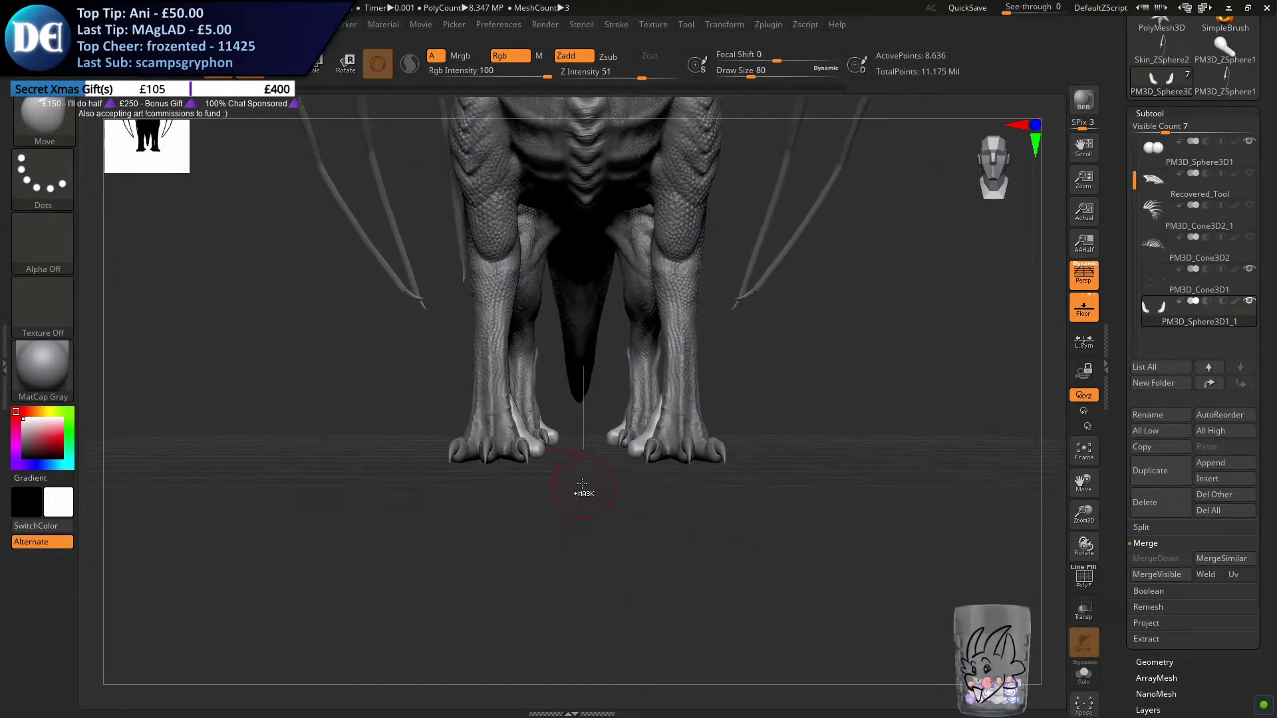
right_click_drag(556, 457, 404, 297, "ctrl")
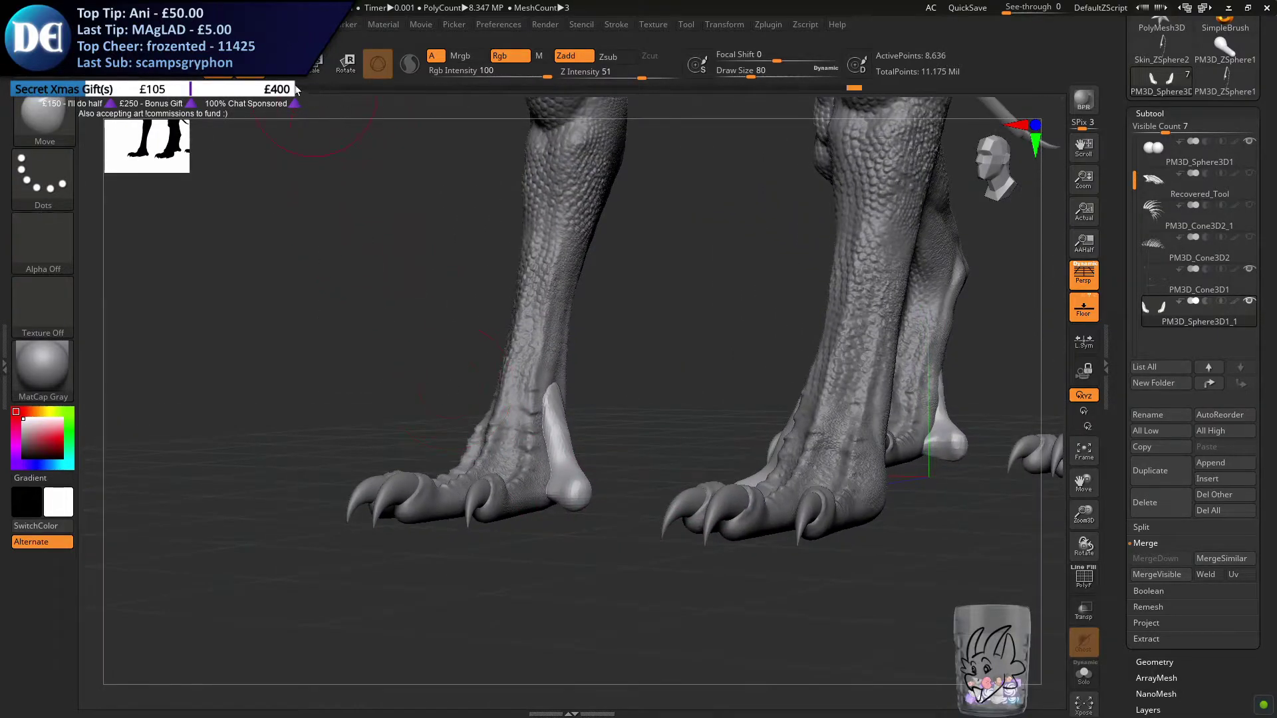
Narrow and blend the front toe forms' upper ends against the legs using the Move brush at draw size 46
mouse_move(557, 394)
right_mouse_down("ctrl")
mouse_move(570, 461)
mouse_move(537, 423)
right_mouse_up("ctrl")
key("s")
left_click_drag(537, 423, 529, 423)
mouse_move(539, 400)
right_mouse_down()
mouse_move(599, 377)
mouse_move(546, 389)
right_mouse_up()
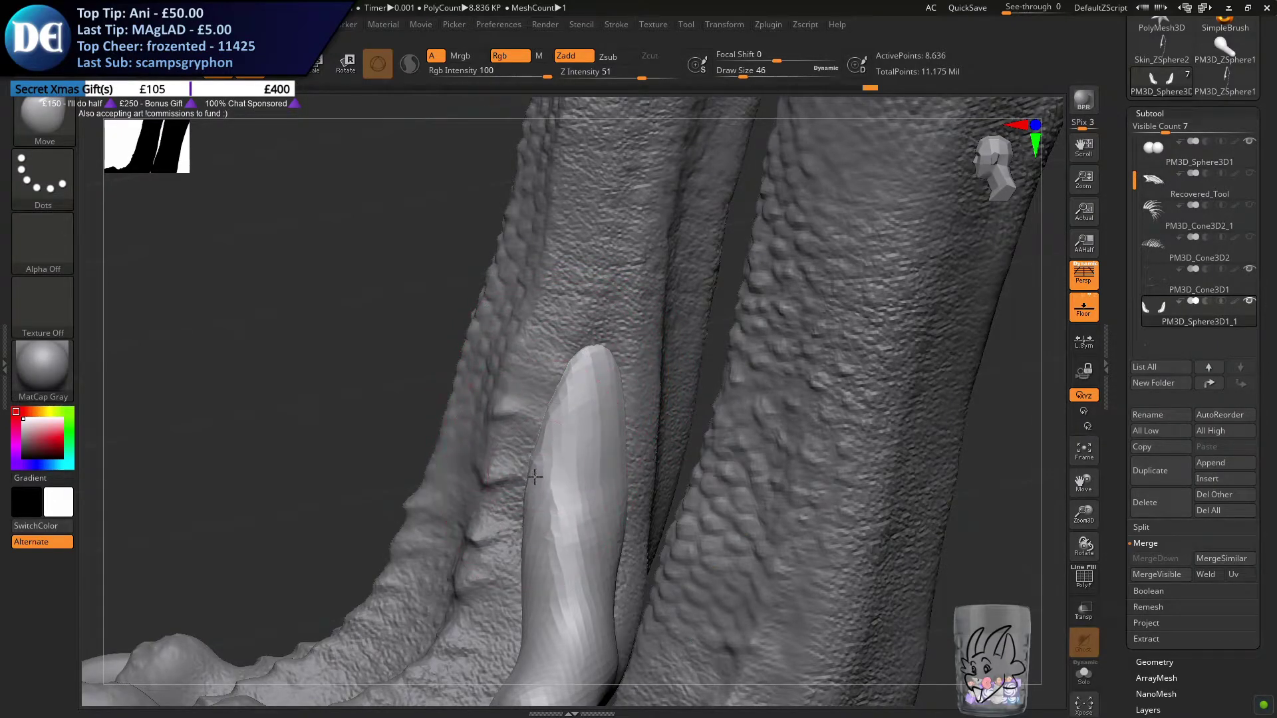
right_click_drag(525, 473, 603, 389)
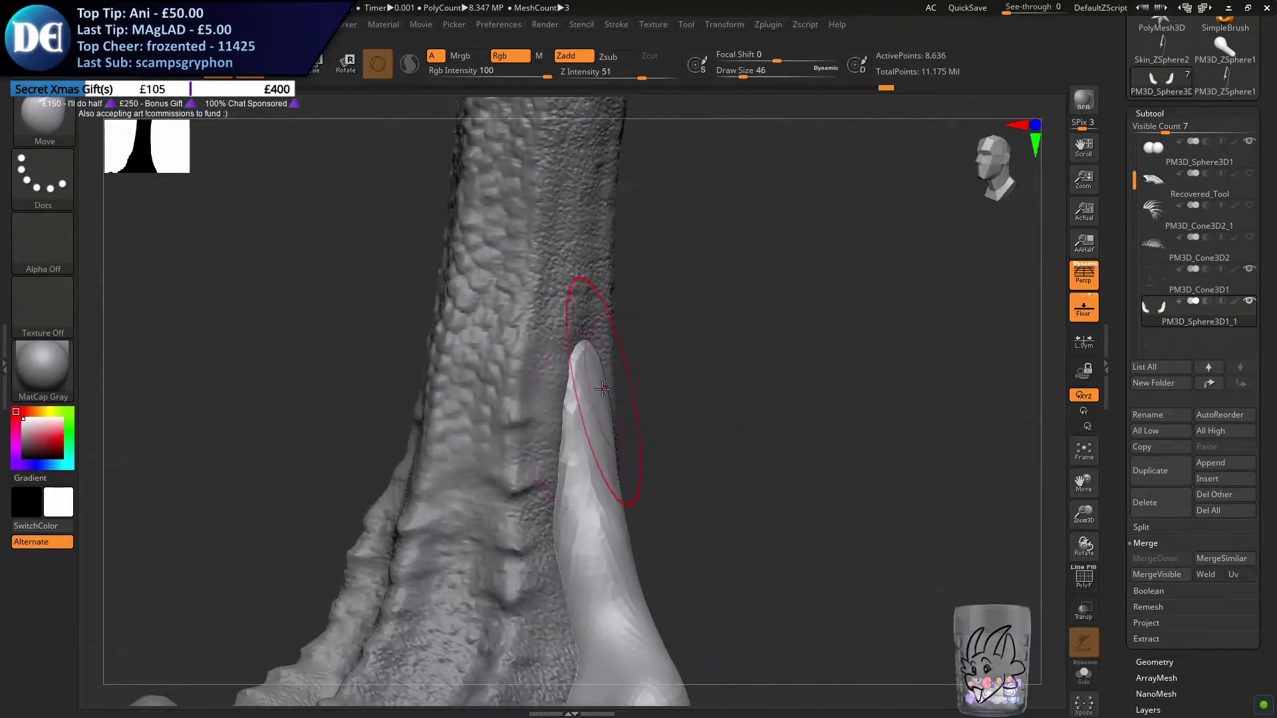
mouse_move(566, 578)
right_mouse_down("ctrl")
mouse_move(567, 480)
mouse_move(618, 473)
mouse_move(582, 458)
mouse_move(629, 450)
mouse_move(601, 559)
mouse_move(623, 539)
mouse_move(591, 479)
right_mouse_up("ctrl")
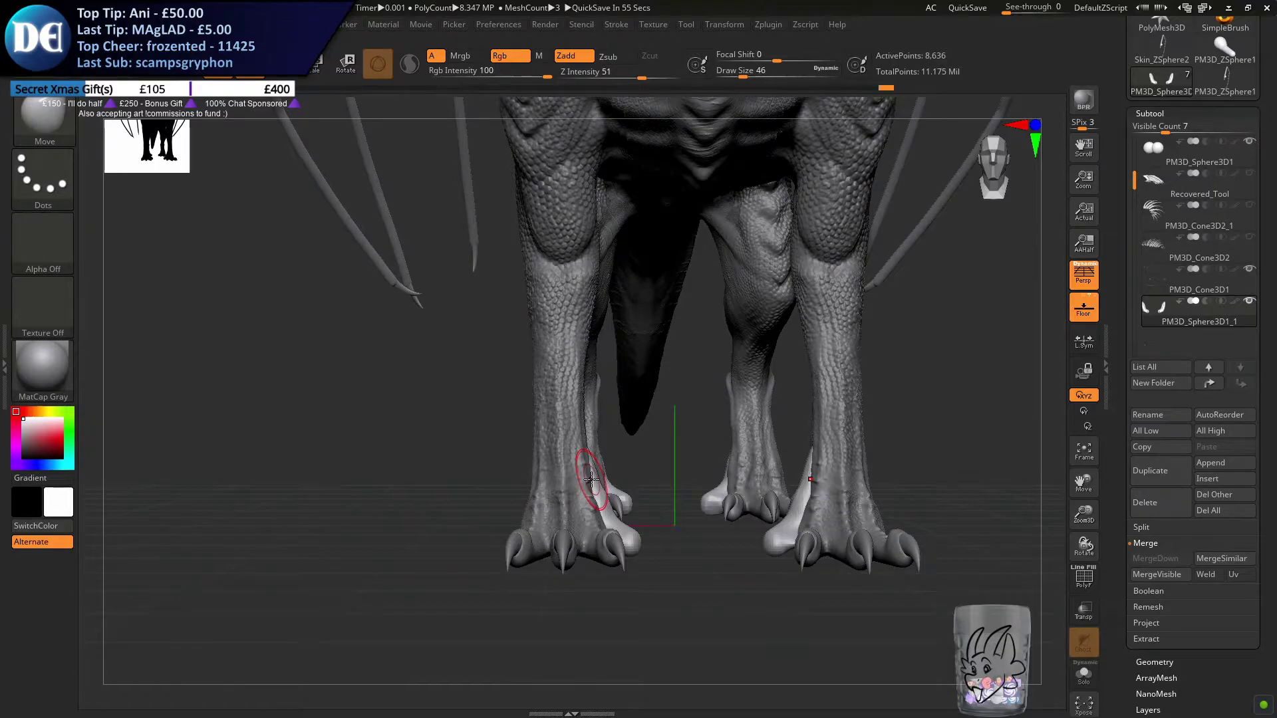
Shape the hind toe forms against the legs symmetrically using the Move brush at draw sizes 46 and 65
right_click_drag(537, 525, 578, 540, "alt")
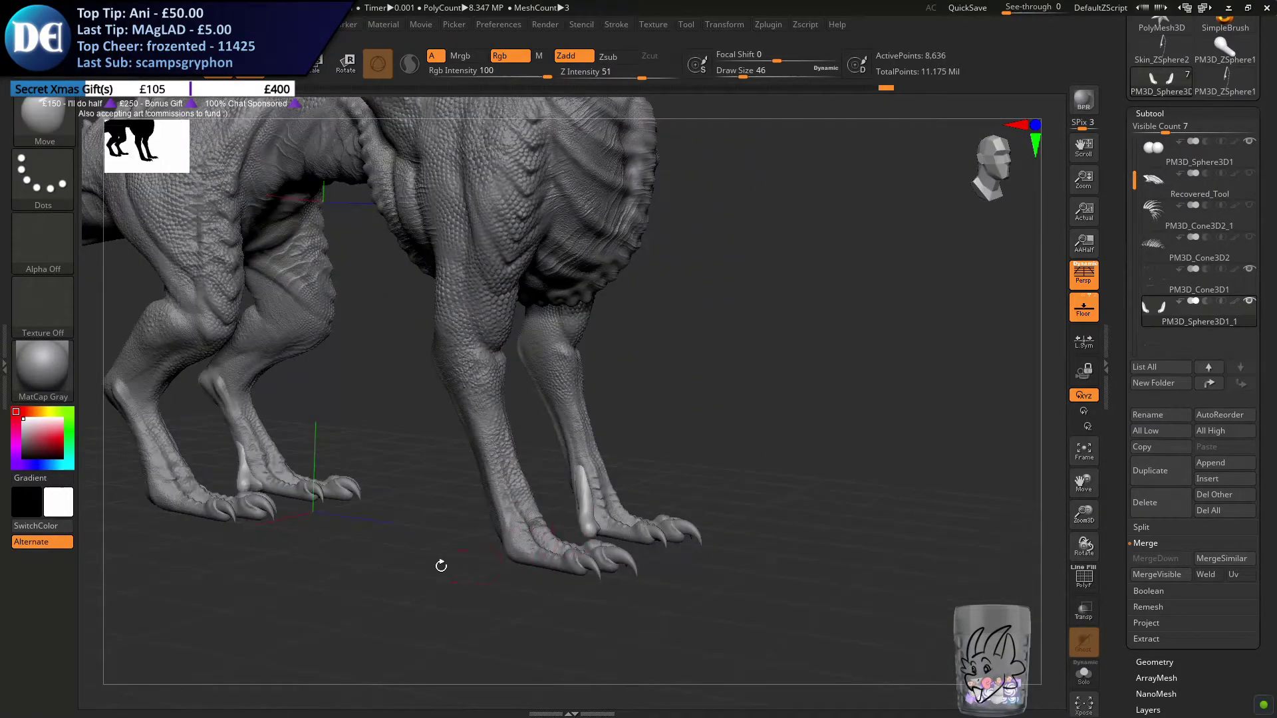
right_click_drag(401, 568, 655, 555, "alt")
right_click_drag(655, 555, 638, 638, "ctrl")
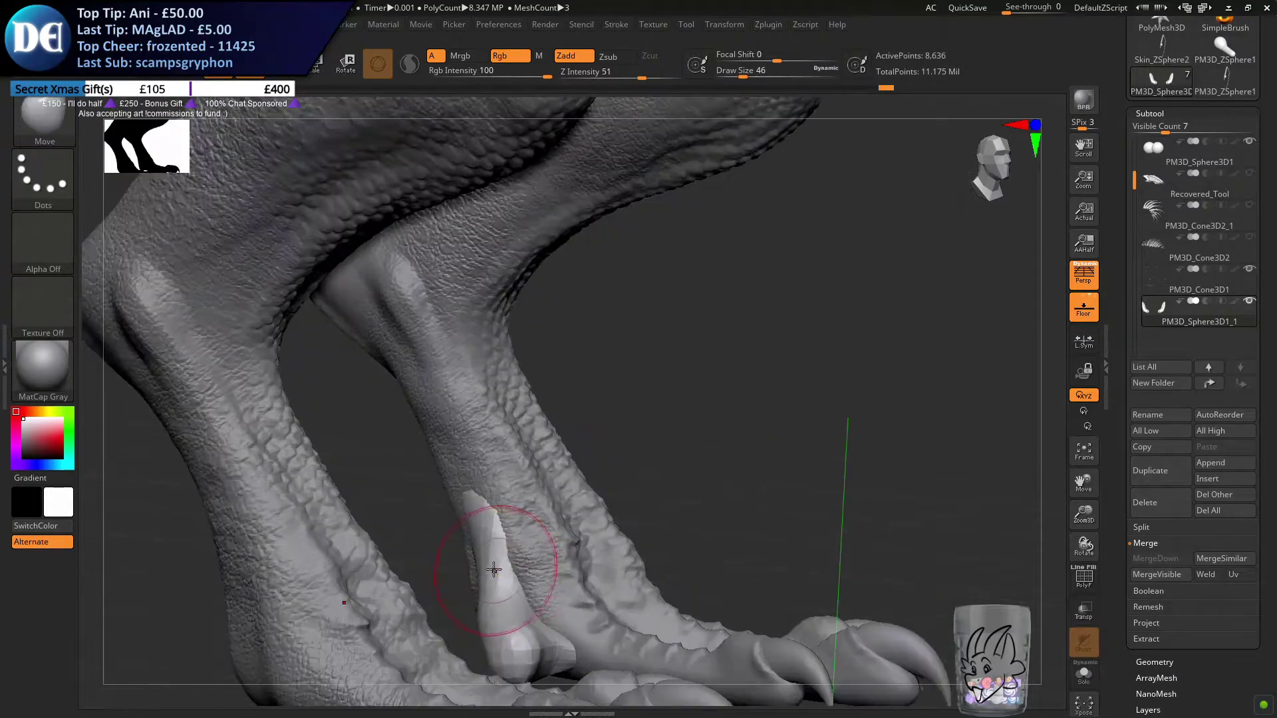
right_click_drag(495, 571, 470, 512, "alt")
left_click_drag(698, 391, 734, 435, "ctrl")
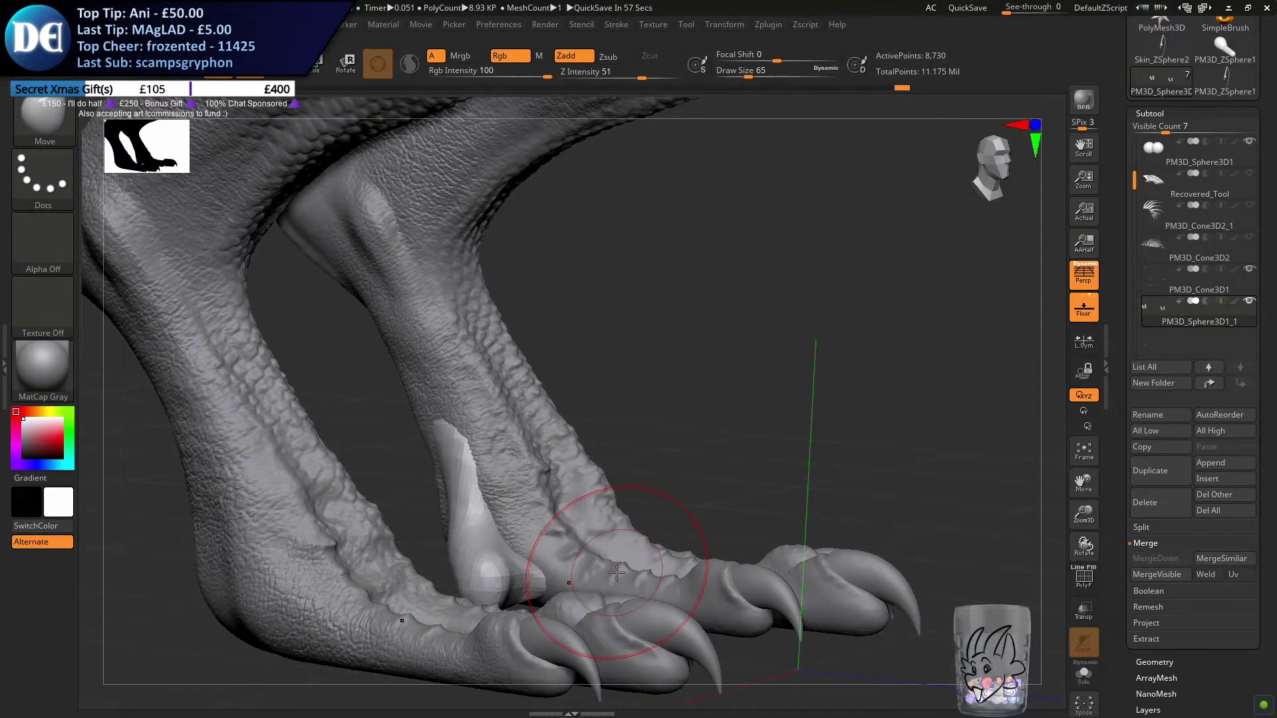
mouse_move(641, 575)
right_mouse_down("ctrl")
mouse_move(676, 570)
mouse_move(655, 570)
right_mouse_up("ctrl")
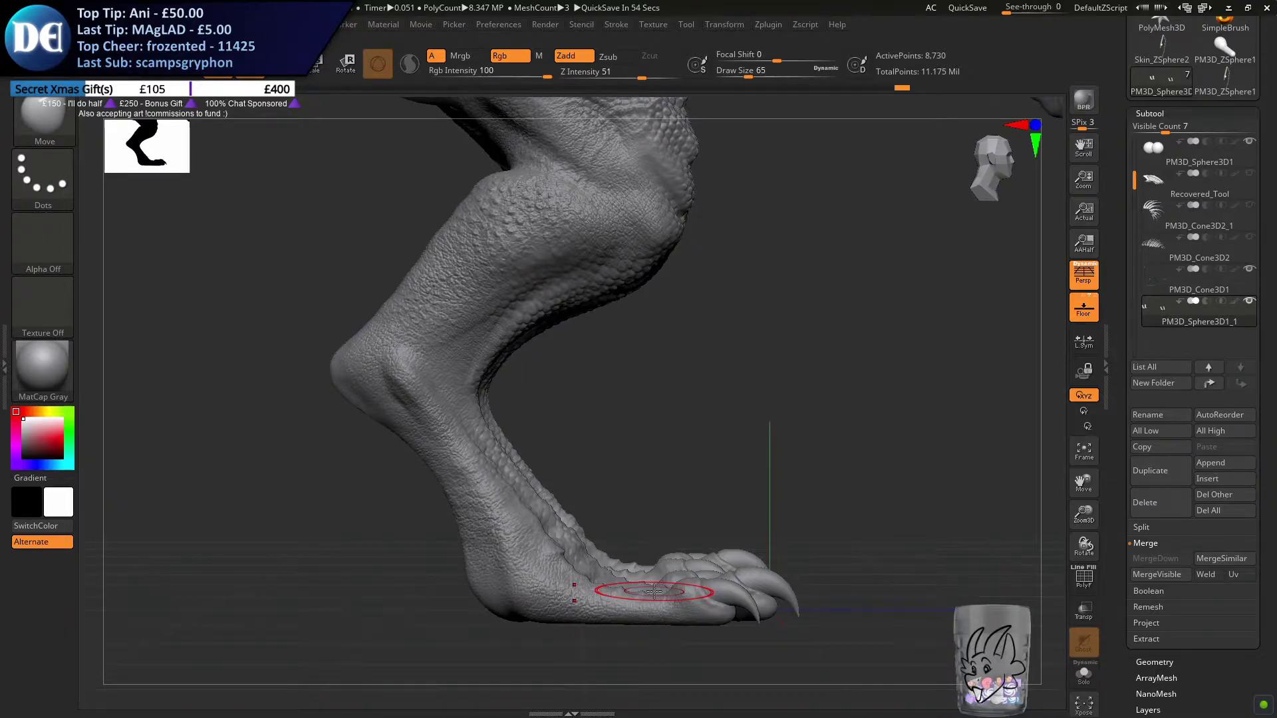
left_click_drag(821, 461, 626, 553)
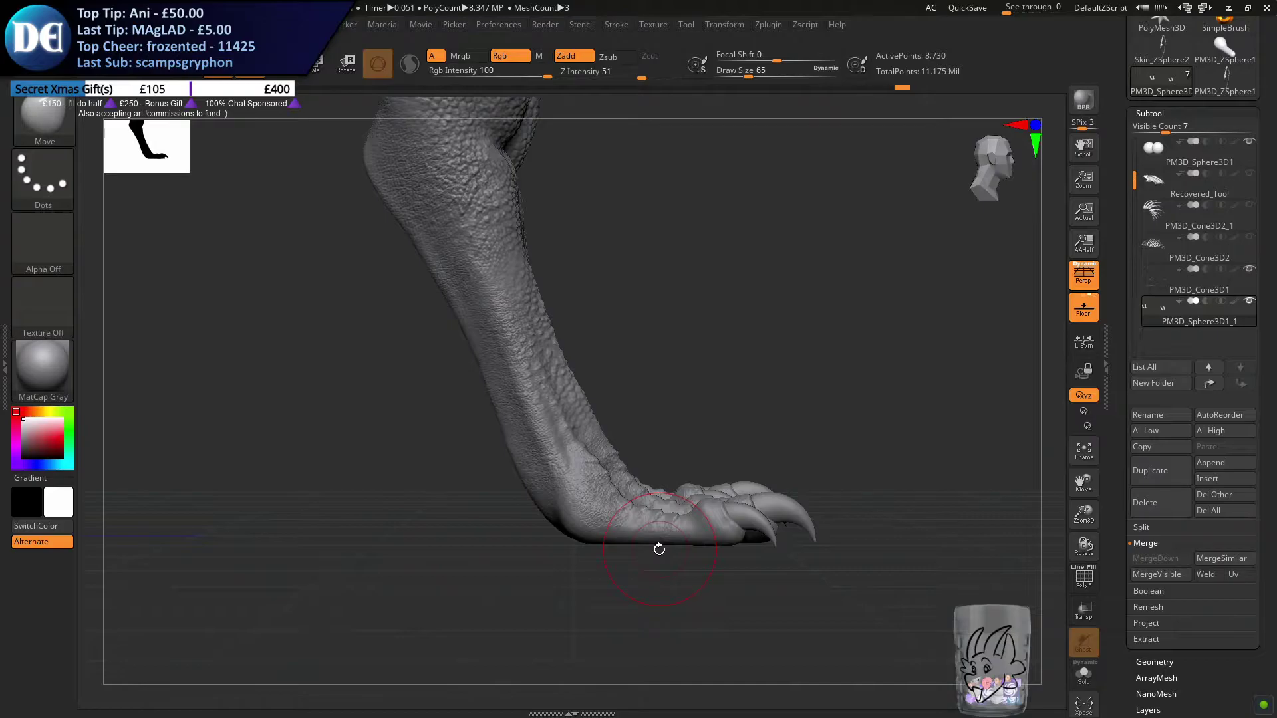
left_click_drag(743, 436, 698, 436)
left_click_drag(435, 545, 977, 487, "alt")
right_click_drag(818, 513, 772, 453, "ctrl")
mouse_move(725, 526)
left_mouse_down()
mouse_move(666, 556)
mouse_move(711, 534)
mouse_move(545, 529)
left_mouse_up()
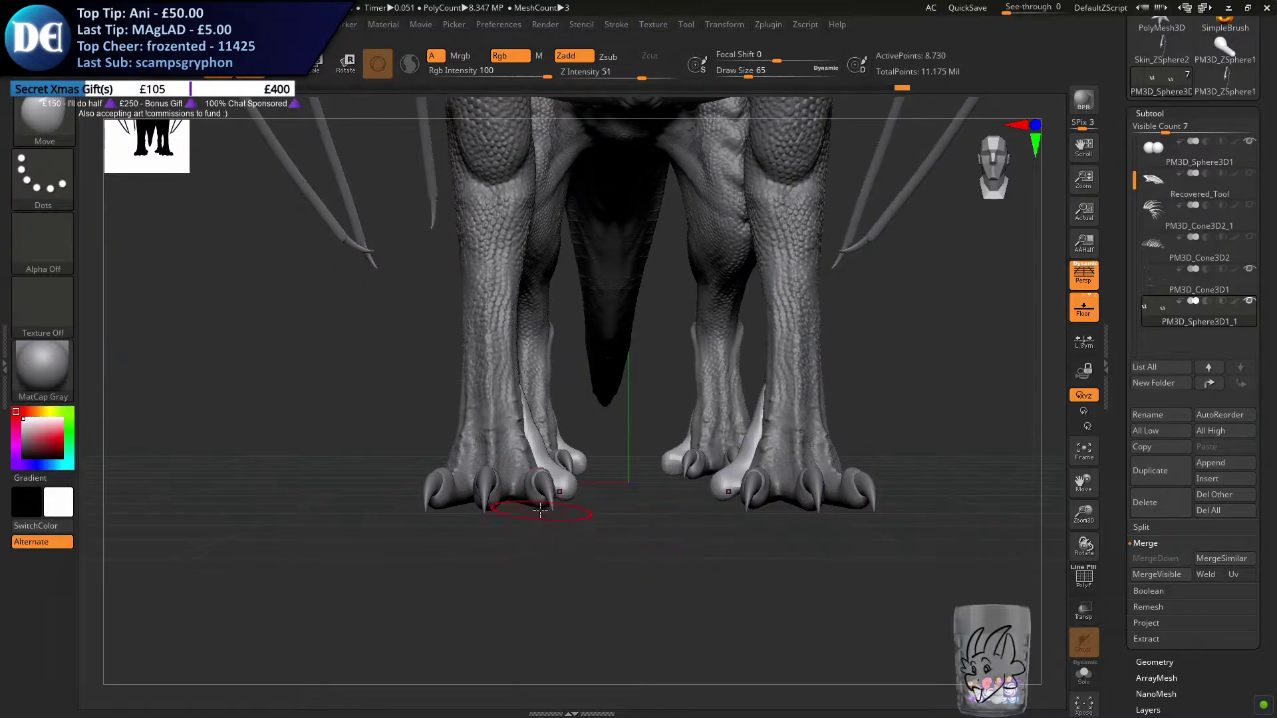
Select the claw subtool PM3D_Cone3D1, set the draw size to 37 and isolate the claws in Solo mode
right_click_drag(544, 510, 556, 518, "ctrl")
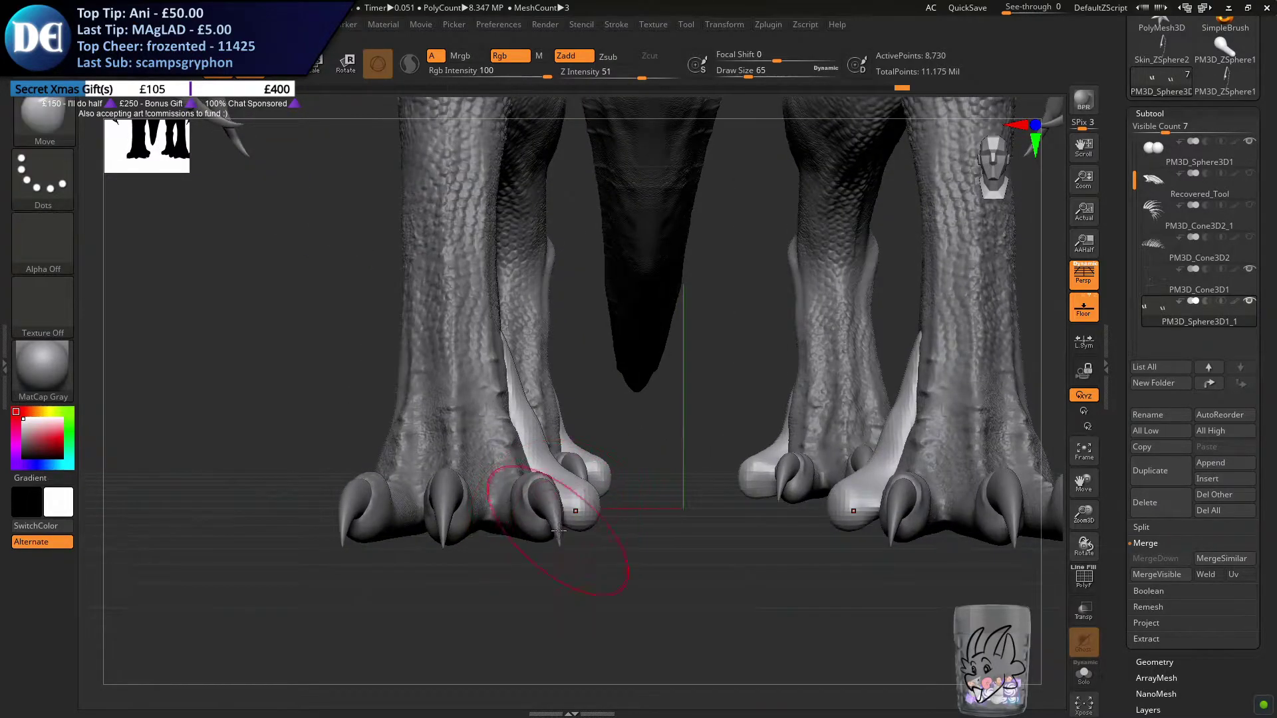
left_click(548, 506, "alt")
key("s")
mouse_move(556, 515)
left_mouse_down()
mouse_move(575, 517)
mouse_move(549, 516)
mouse_move(570, 548)
mouse_move(515, 238)
mouse_move(564, 422)
mouse_move(493, 578)
mouse_move(565, 371)
mouse_move(510, 271)
mouse_move(487, 371)
mouse_move(447, 394)
left_mouse_up()
left_click(1083, 675)
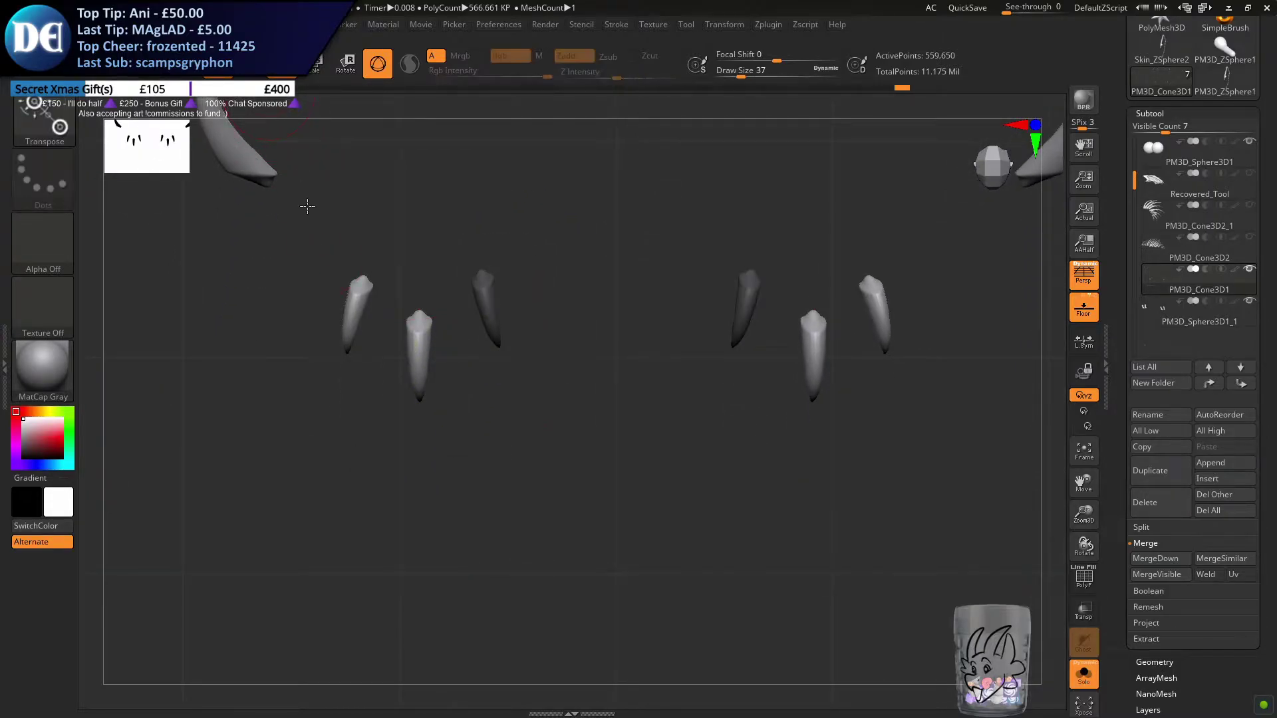
Mask all claws and horns of the subtool except the inner claw on each front foot
left_click(301, 485, "ctrl")
left_click_drag(478, 437, 545, 586, "alt")
right_click_drag(546, 586, 658, 291, "ctrl")
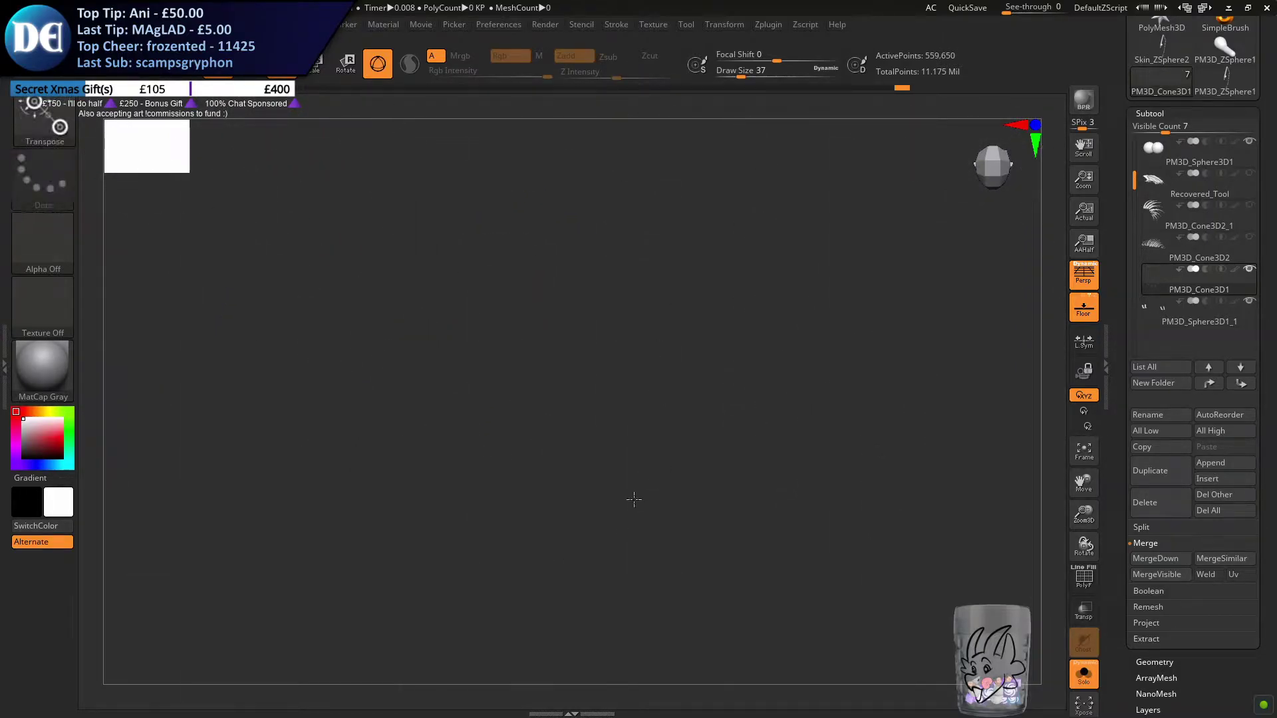
right_click_drag(718, 342, 473, 547, "ctrl")
left_click(723, 193)
left_click_drag(759, 246, 673, 478, "alt")
right_click_drag(711, 514, 591, 320, "alt")
left_click_drag(504, 362, 406, 286, "alt")
right_click_drag(485, 294, 352, 361)
left_click(126, 364, "alt")
left_click_drag(153, 365, 288, 456, "alt")
right_click_drag(179, 383, 362, 396, "alt")
left_click_drag(313, 374, 847, 439, "alt")
right_click_drag(857, 453, 366, 512)
left_click_drag(318, 389, 465, 388, "alt")
Place the transform gizmo on the unmasked inner front claw and rotate it to line up with the claw
left_click_drag(539, 310, 539, 352, "alt")
right_click_drag(696, 467, 625, 442, "shift")
left_click_drag(540, 351, 583, 337, "alt")
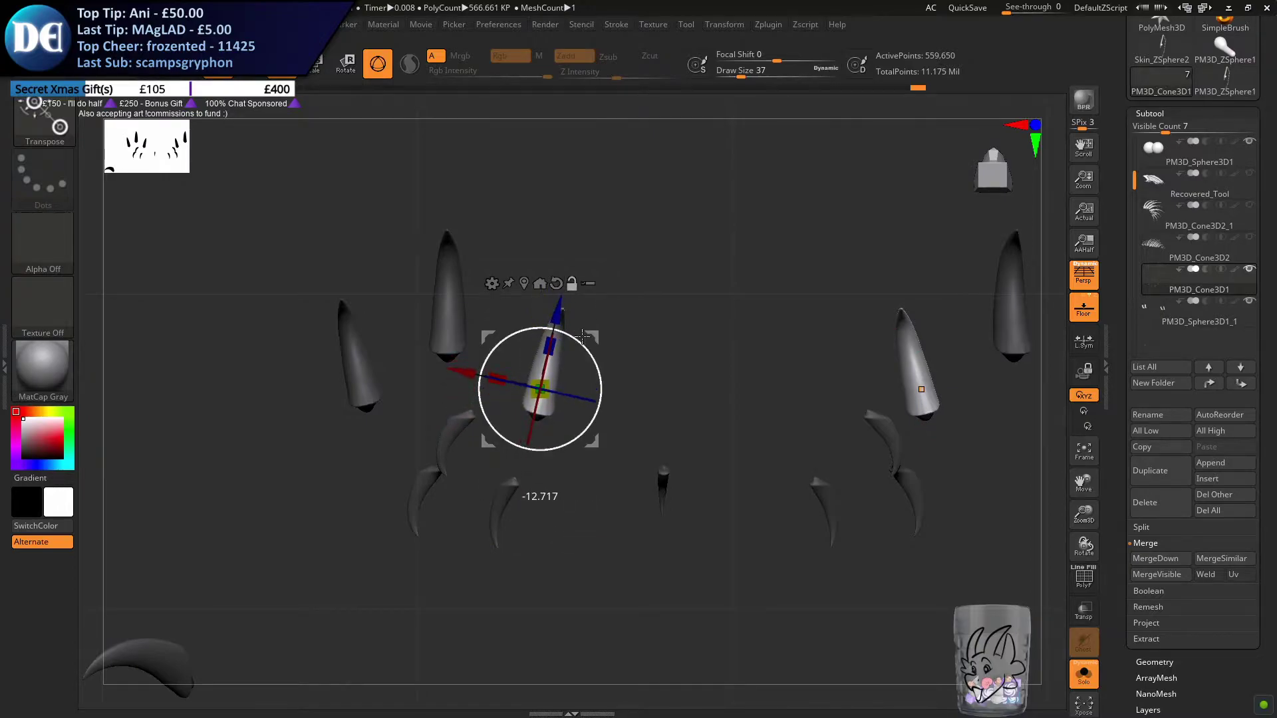
left_click_drag(469, 374, 475, 375)
right_click_drag(602, 331, 661, 362)
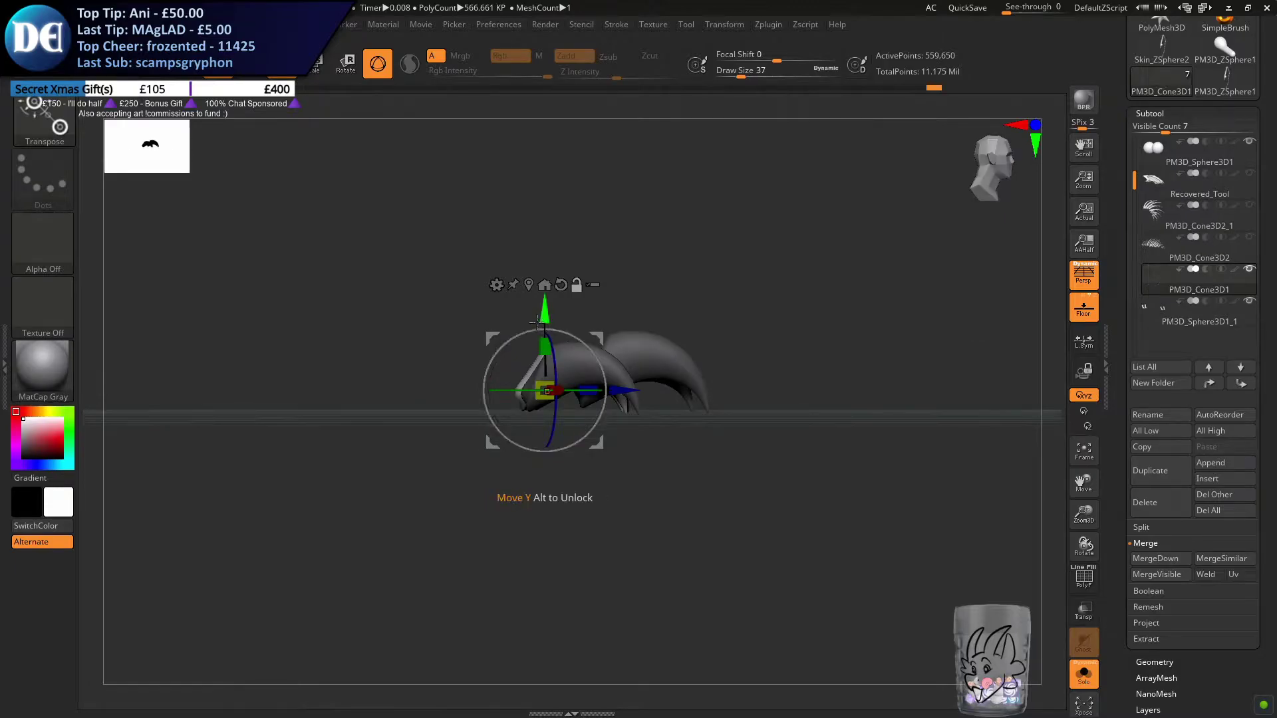
left_click_drag(541, 320, 541, 307, "alt")
right_click_drag(540, 307, 551, 334, "shift")
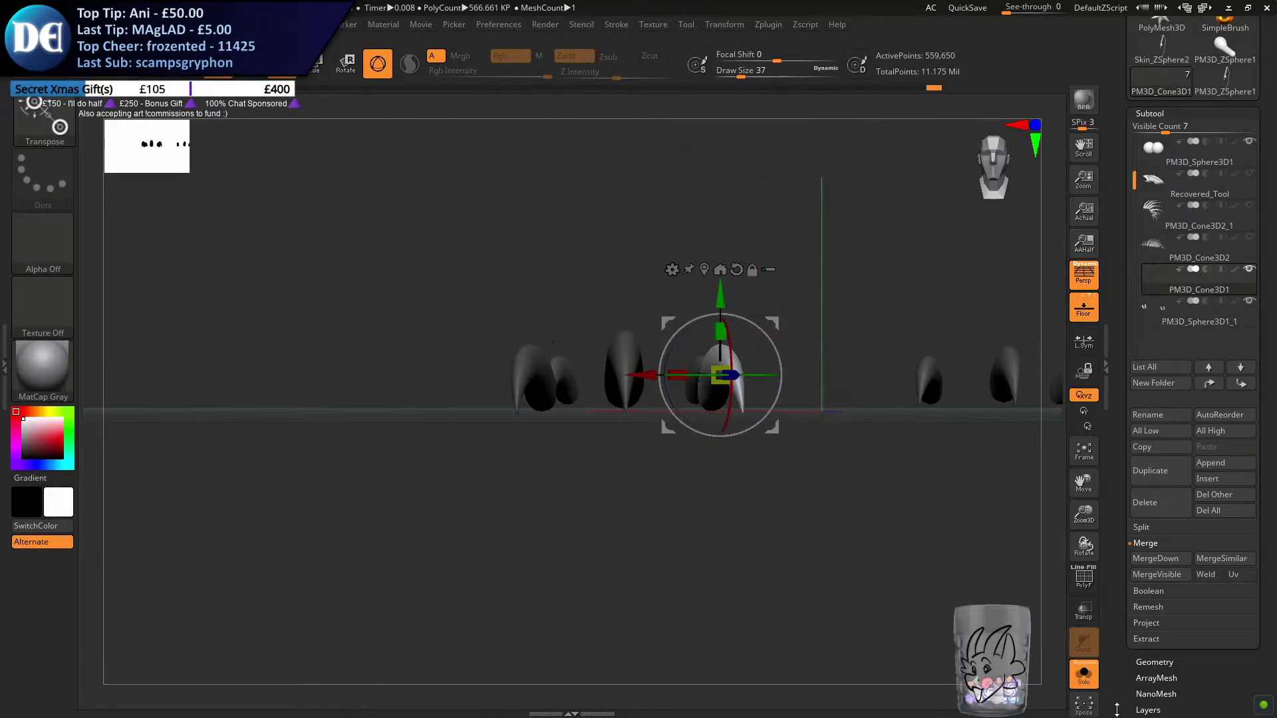
Show the whole body again and try to place a duplicate of the inner front claw beside the foot
left_click(1084, 683)
right_click_drag(678, 498, 504, 544, "alt")
right_click_drag(548, 407, 545, 423)
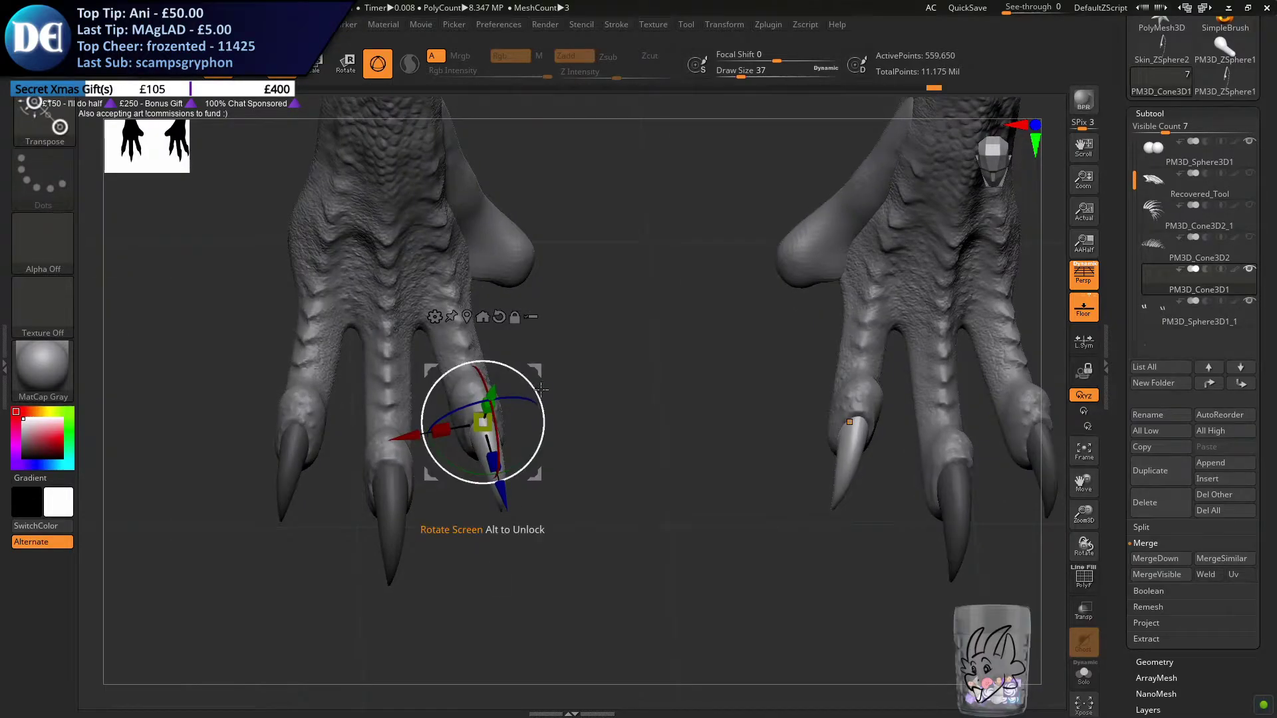
left_click_drag(490, 389, 576, 378)
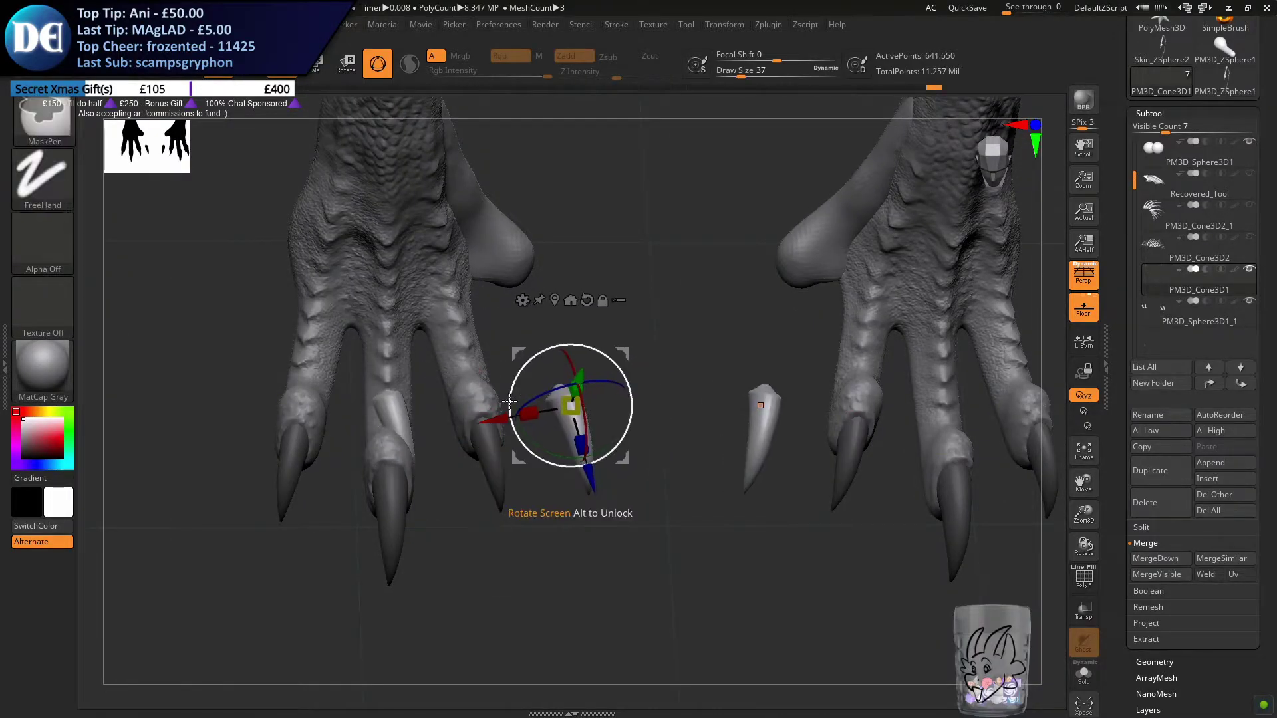
key("ctrl+z")
left_click(742, 26)
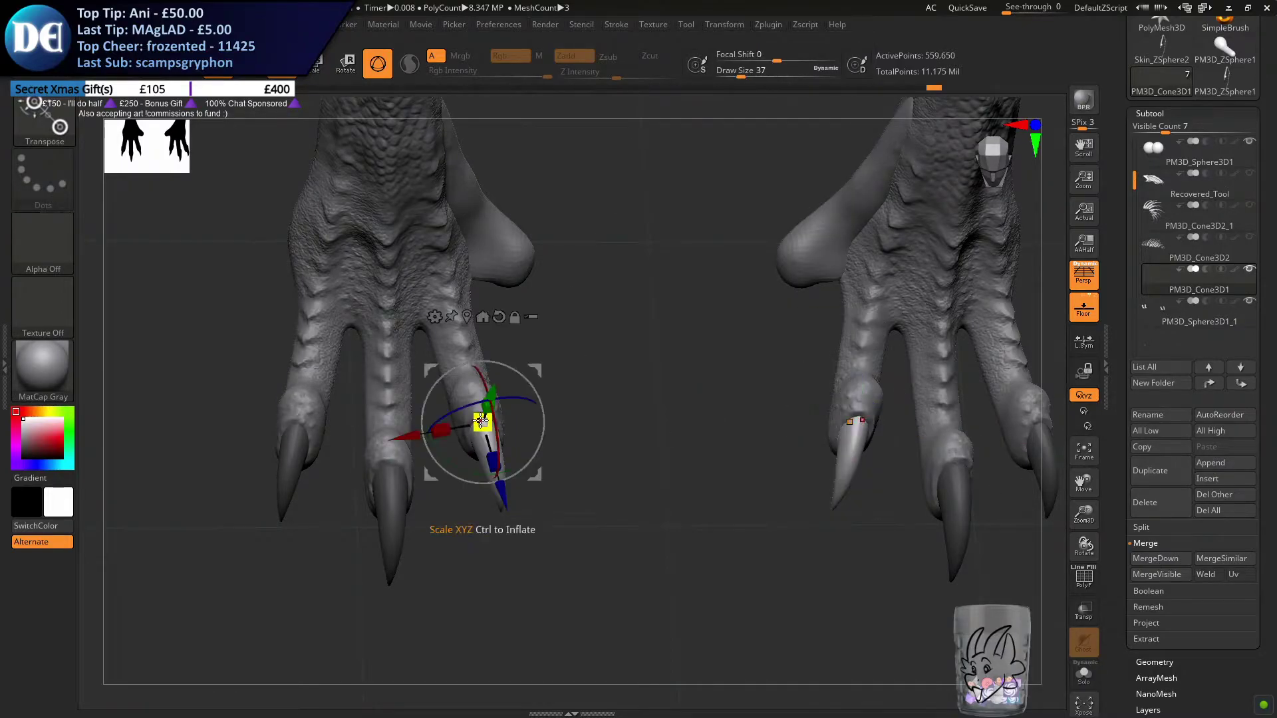
left_click_drag(501, 493, 458, 389, "ctrl")
key("ctrl+z")
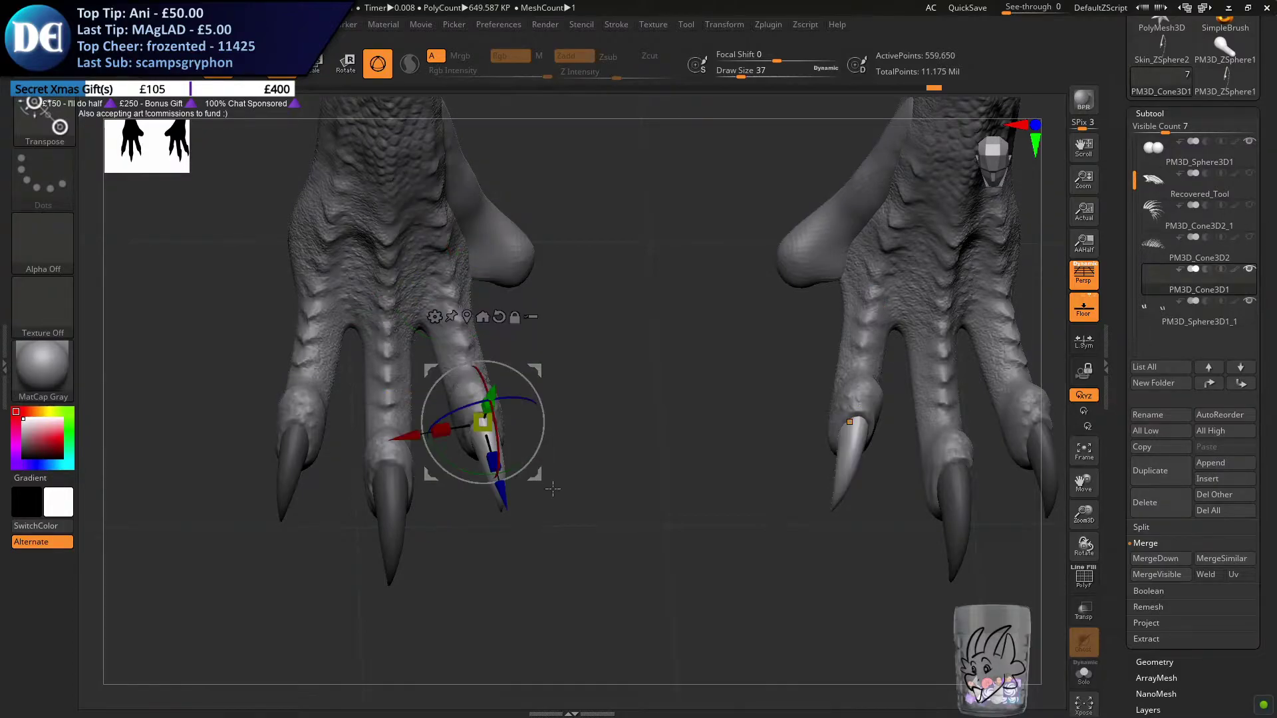
Try to rotate the inner front claw with the transform gizmo, undoing each attempt
left_click_drag(536, 524, 473, 463)
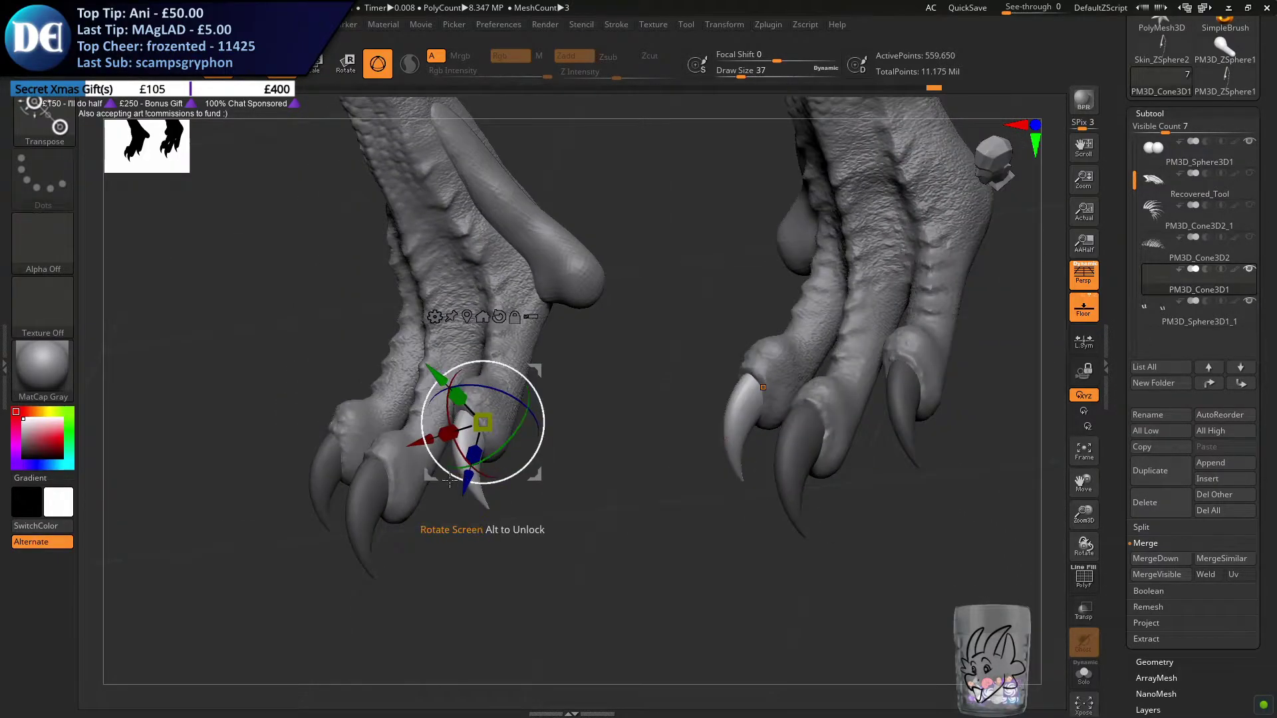
key("ctrl")
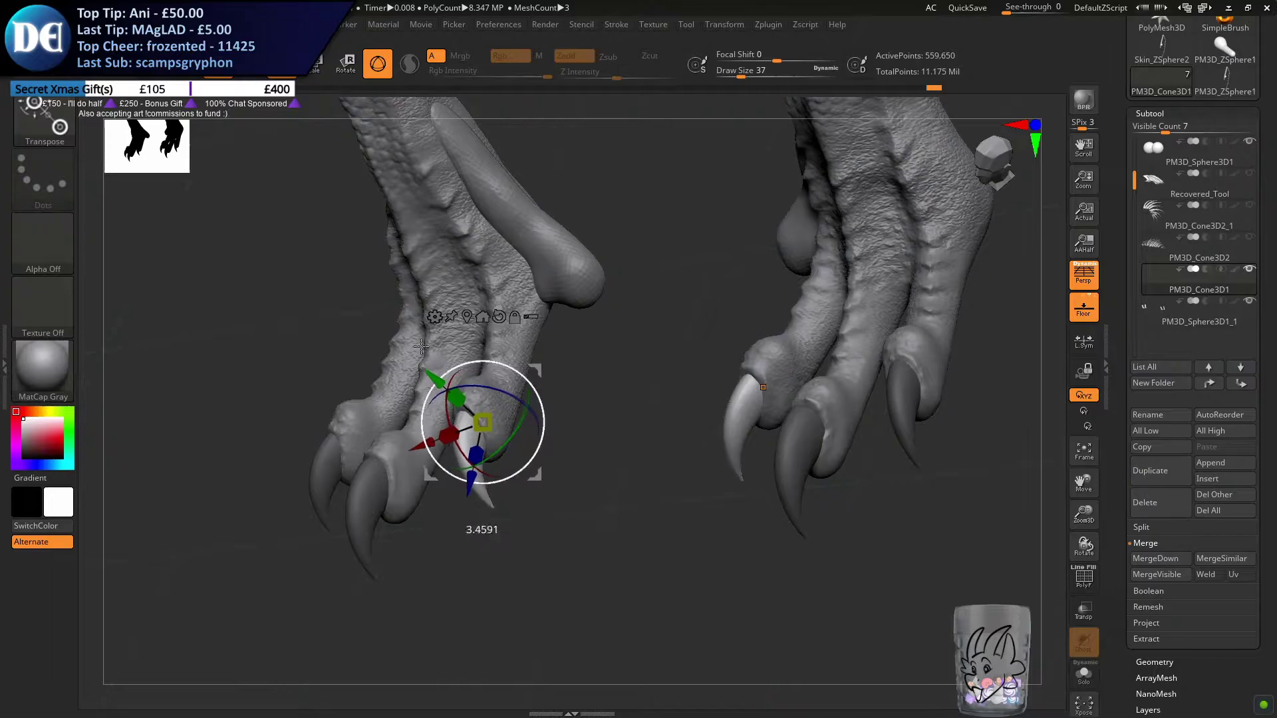
left_click_drag(373, 326, 375, 328)
key("ctrl+z")
left_click_drag(436, 374, 374, 311)
key("ctrl+z")
Try to reposition the inner front claw with the gizmo, stepping back and forward through the undo history
left_click_drag(483, 422, 515, 419)
right_click_drag(514, 419, 432, 426)
left_click_drag(394, 435, 587, 519, "ctrl")
key("ctrl+z")
key("ctrl+z")
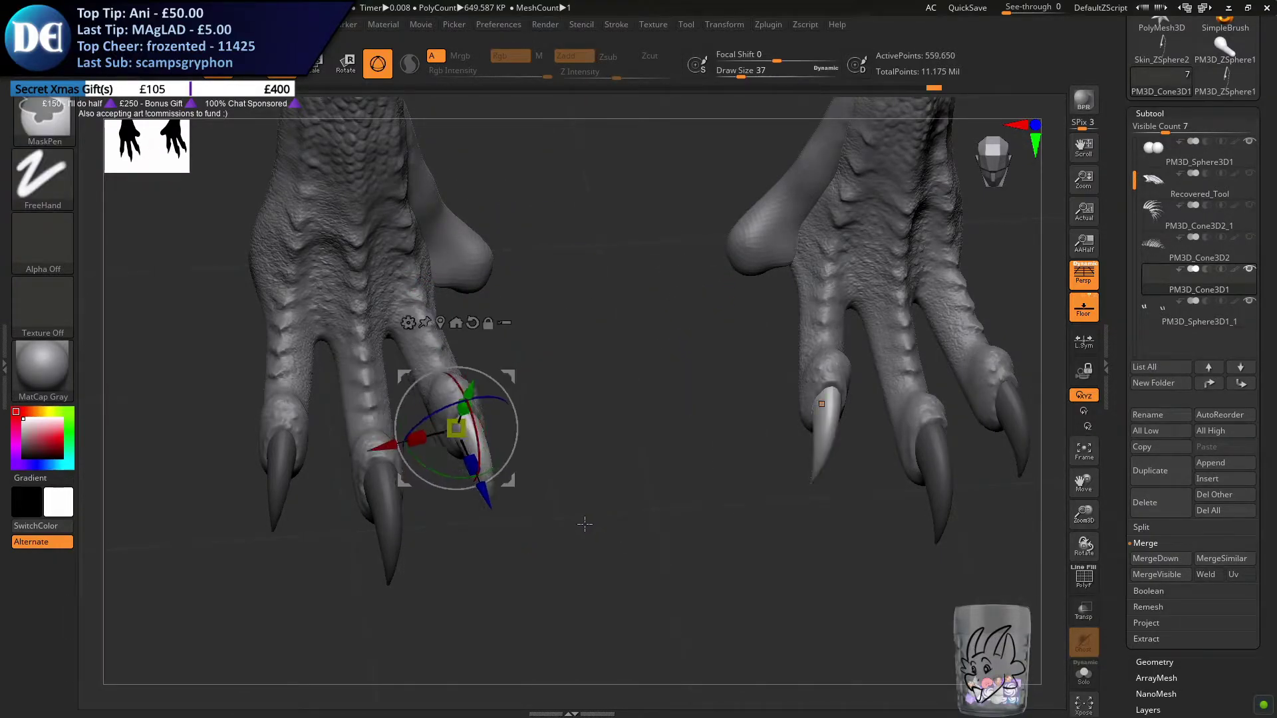
key("ctrl+z")
key("ctrl+shift+z")
key("ctrl+shift+z")
key("ctrl+shift+z")
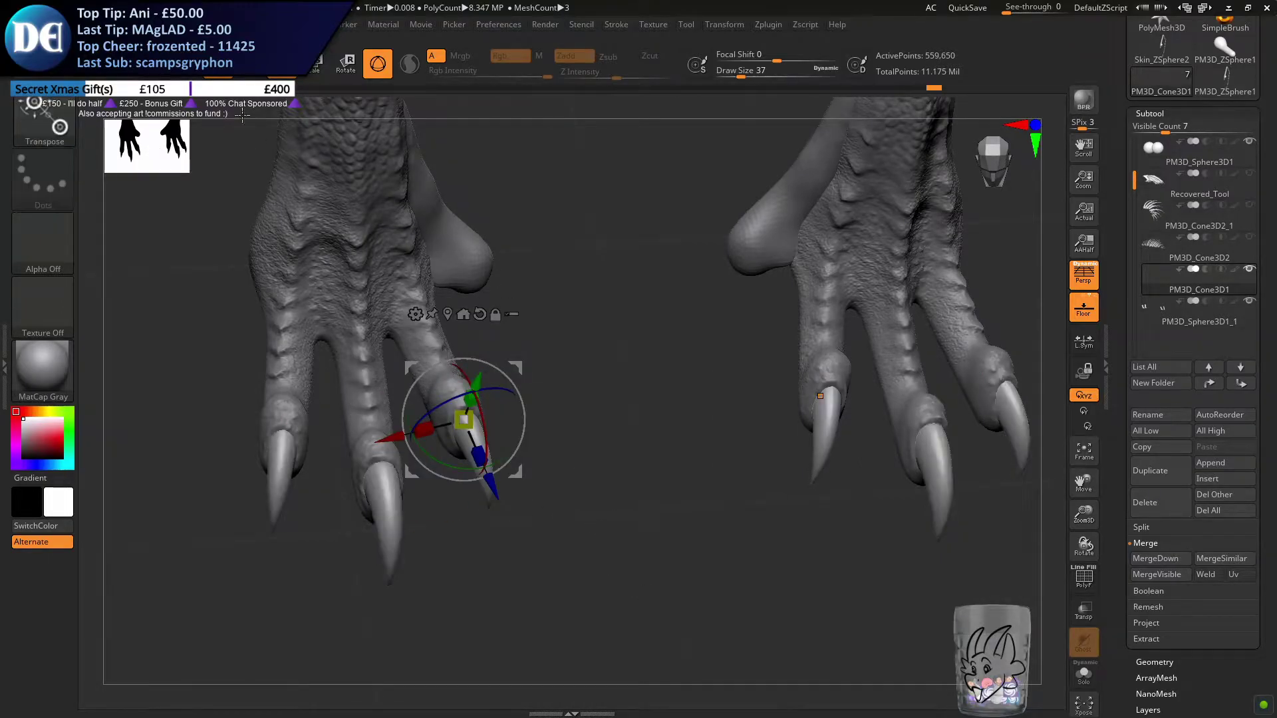
Isolate the claws, mask the inner front claws with MaskPen, invert the mask and show the full body again
left_click(246, 75)
left_click_drag(555, 435, 525, 353)
left_click(1083, 674)
mouse_move(562, 474)
left_mouse_down("alt")
mouse_move(664, 462)
mouse_move(632, 533)
mouse_move(587, 512)
left_mouse_up("alt")
mouse_move(593, 379)
left_mouse_down()
mouse_move(569, 423)
mouse_move(579, 463)
left_mouse_up()
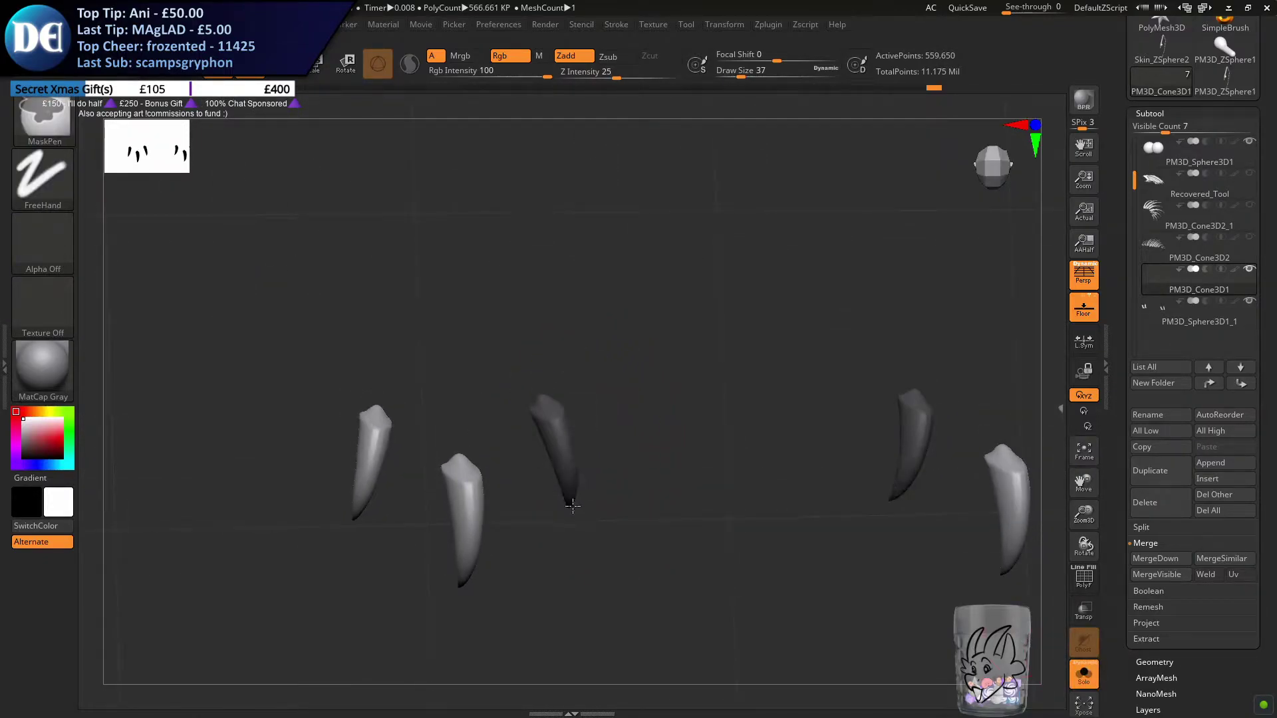
left_click_drag(582, 508, 590, 477)
key("ctrl+z")
mouse_move(644, 309)
left_mouse_down("ctrl")
mouse_move(585, 630)
mouse_move(522, 641)
left_mouse_up("ctrl")
left_click(698, 603, "ctrl")
left_click(1082, 686)
Try to move a copy of the unmasked inner front claw toward the new toe, and undo it
left_click_drag(625, 496, 625, 403)
key("w")
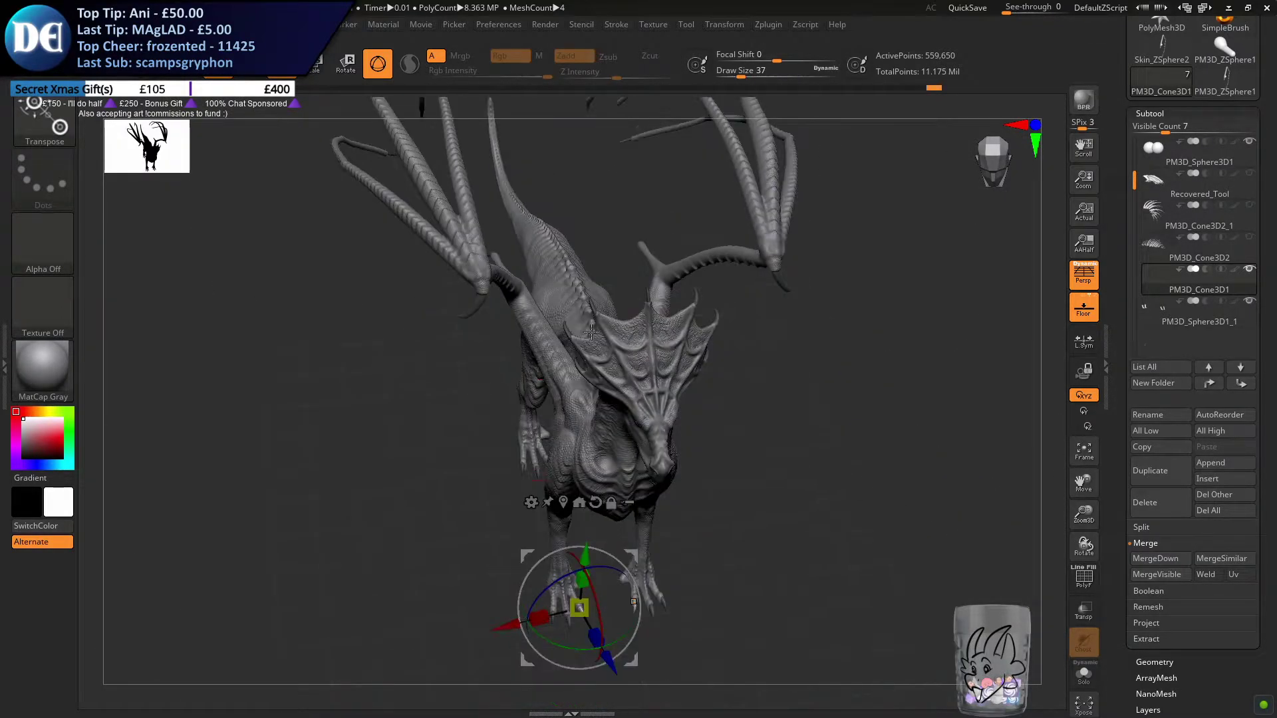
left_click_drag(620, 665, 617, 431, "alt")
left_click_drag(674, 363, 652, 397)
left_click_drag(500, 428, 570, 411)
key("ctrl+z")
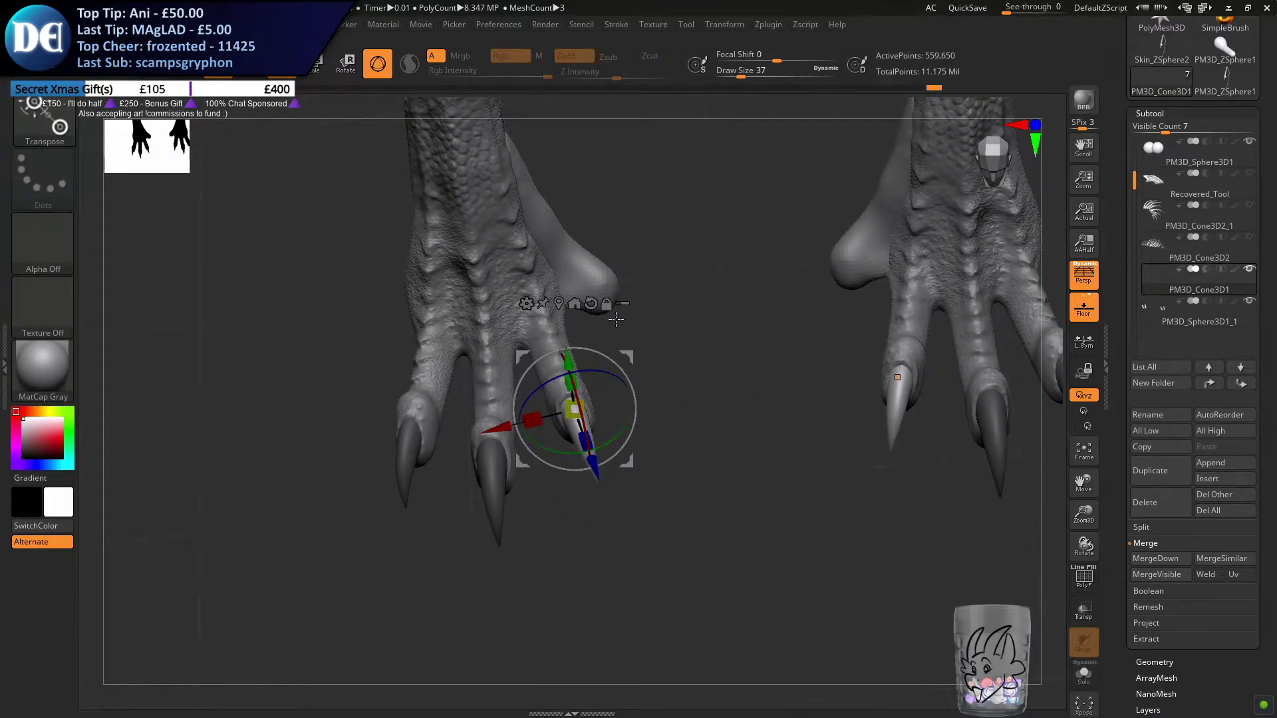
Switch back to the toe subtool PM3D_Sphere3D1_1 and activate the Move brush
left_click_drag(605, 237, 601, 324, "alt")
left_click(555, 328, "alt")
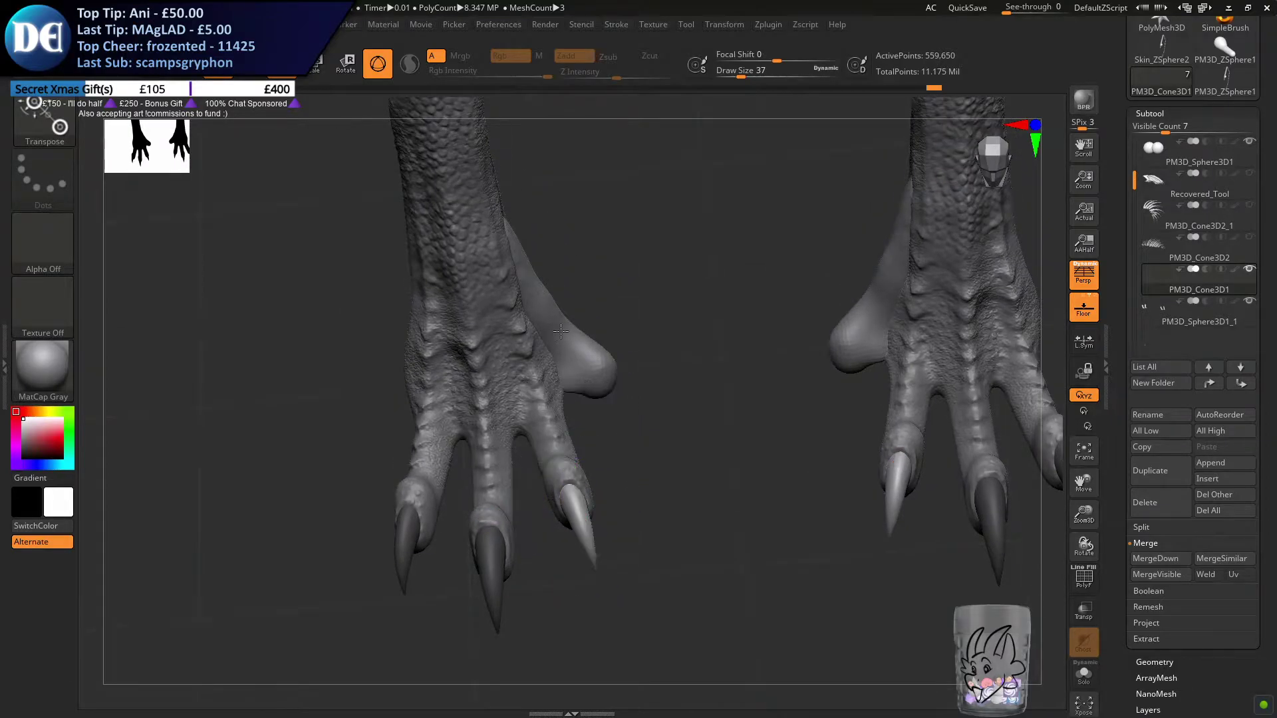
key("q")
key("b")
key("m")
key("v")
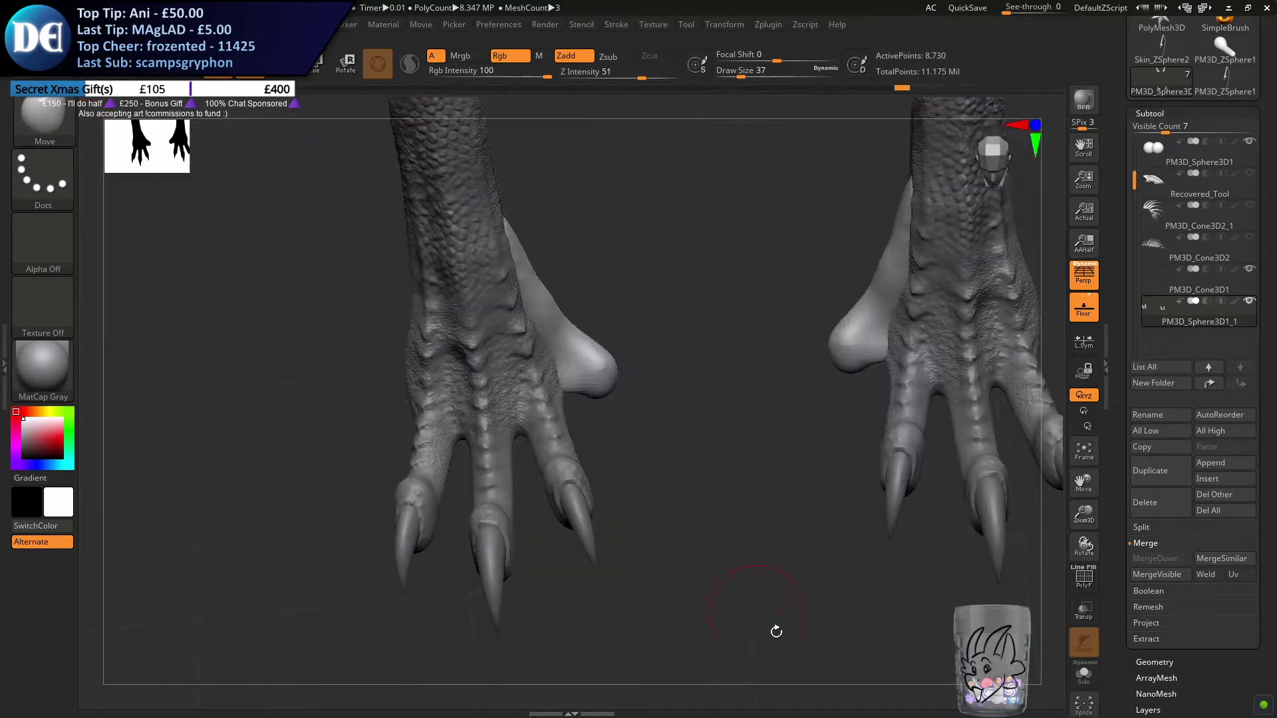
left_click_drag(635, 486, 633, 434, "alt")
left_click_drag(641, 314, 622, 510, "alt")
left_click_drag(613, 393, 648, 478, "alt")
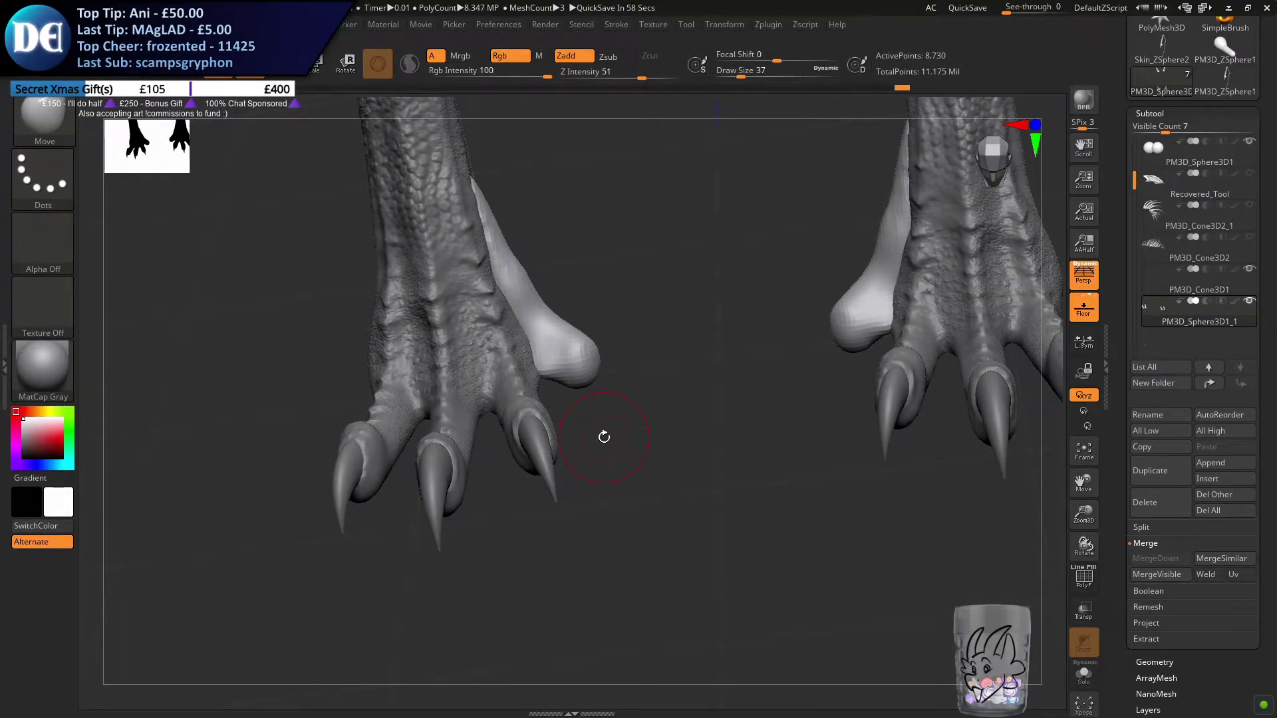
Stretch the front inner toes toward the body's centreline and level their undersides with the Move brush at draw size 31
mouse_move(536, 402)
left_mouse_down()
mouse_move(538, 417)
mouse_move(558, 383)
mouse_move(566, 405)
mouse_move(601, 383)
mouse_move(567, 339)
mouse_move(606, 395)
left_mouse_up()
key("s")
key("s")
right_click_drag(603, 365, 650, 413, "ctrl")
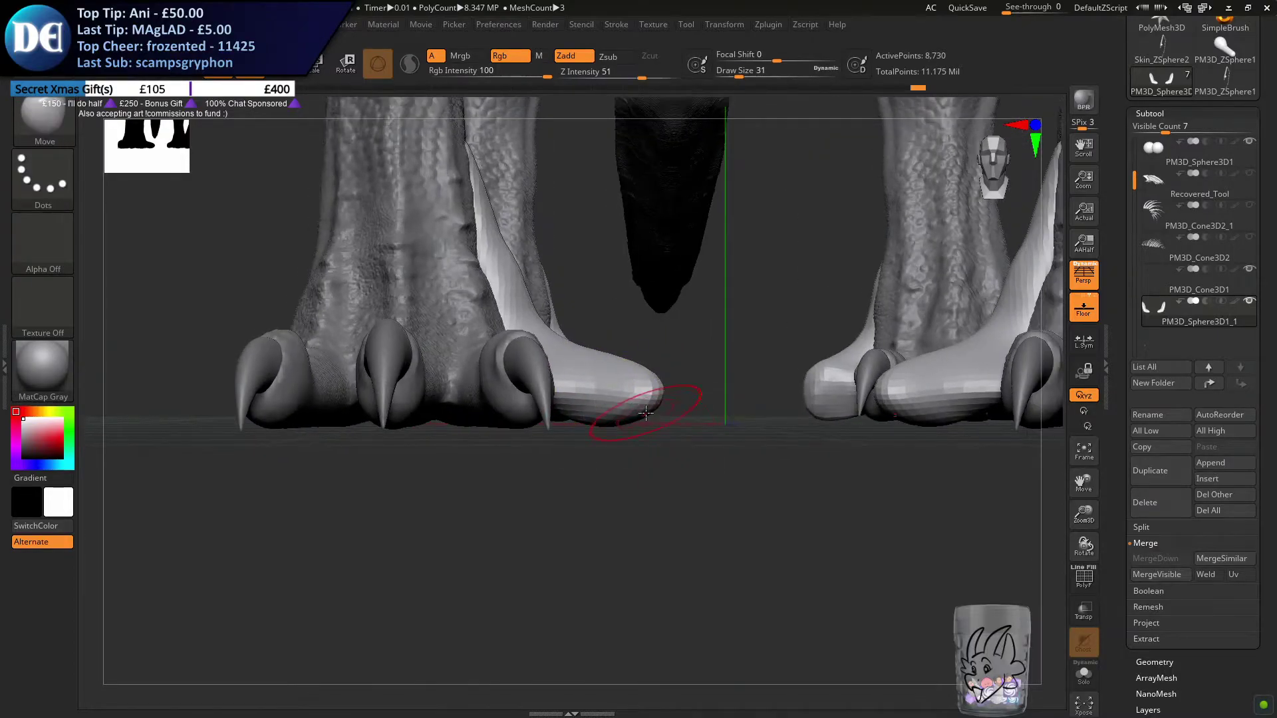
left_click_drag(645, 415, 648, 425)
right_click_drag(637, 416, 558, 437)
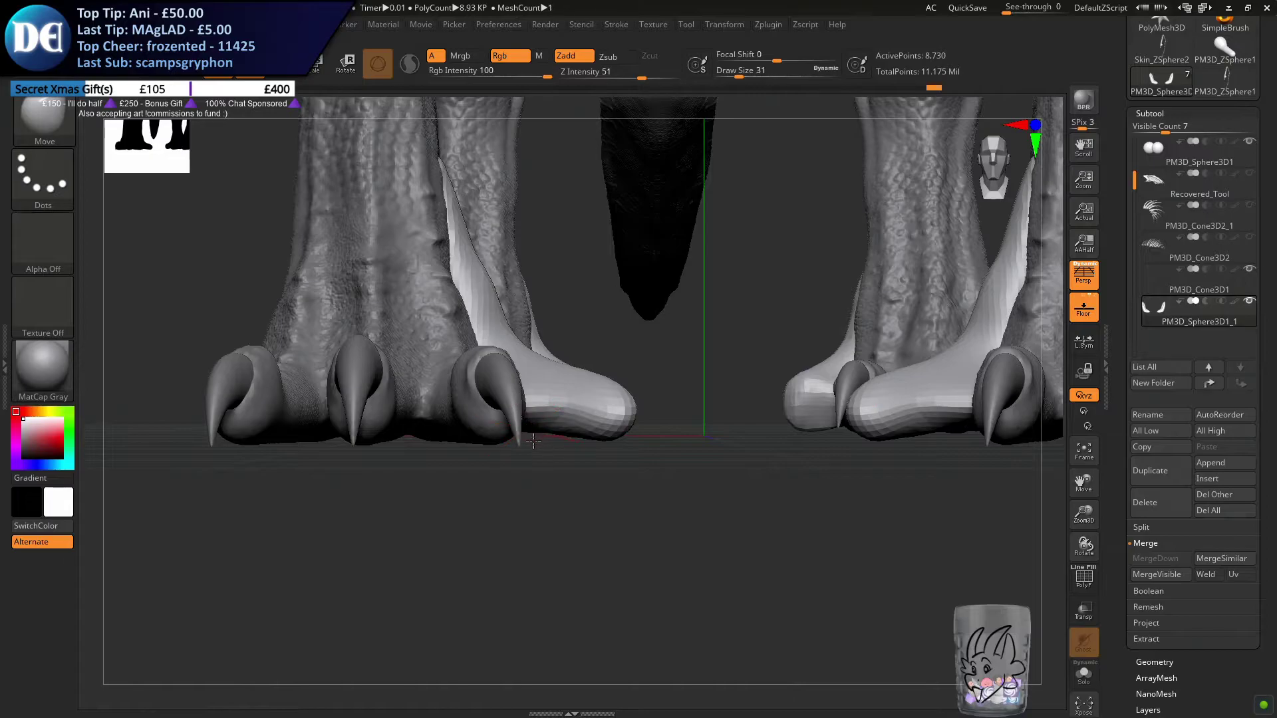
Fit the base of the front inner toes against the foot and heel with the Move brush at draw size 31
mouse_move(554, 416)
right_mouse_down()
mouse_move(772, 417)
mouse_move(713, 411)
right_mouse_up()
left_click_drag(691, 423, 752, 419)
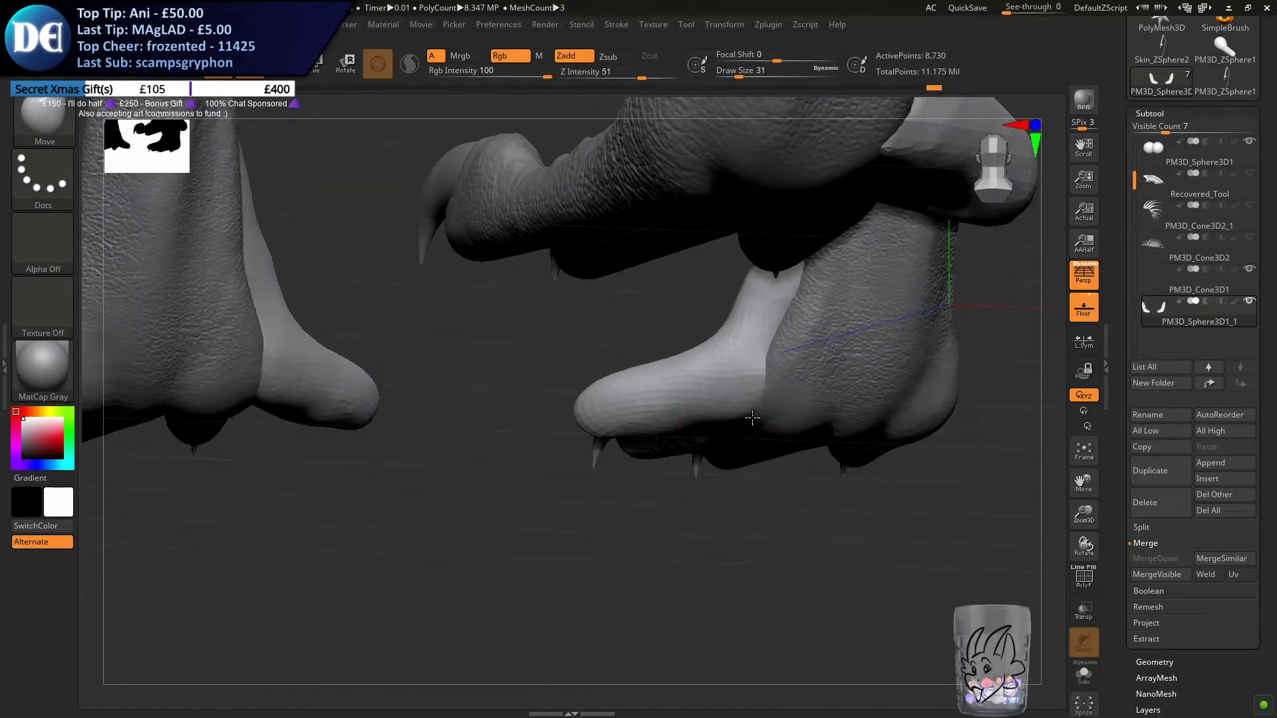
mouse_move(769, 358)
right_mouse_down()
mouse_move(759, 396)
mouse_move(823, 397)
mouse_move(794, 375)
right_mouse_up()
mouse_move(680, 355)
right_mouse_down()
mouse_move(698, 346)
mouse_move(684, 327)
mouse_move(629, 454)
mouse_move(640, 425)
mouse_move(654, 456)
mouse_move(550, 441)
mouse_move(571, 495)
mouse_move(557, 478)
mouse_move(533, 508)
mouse_move(570, 456)
mouse_move(612, 498)
right_mouse_up()
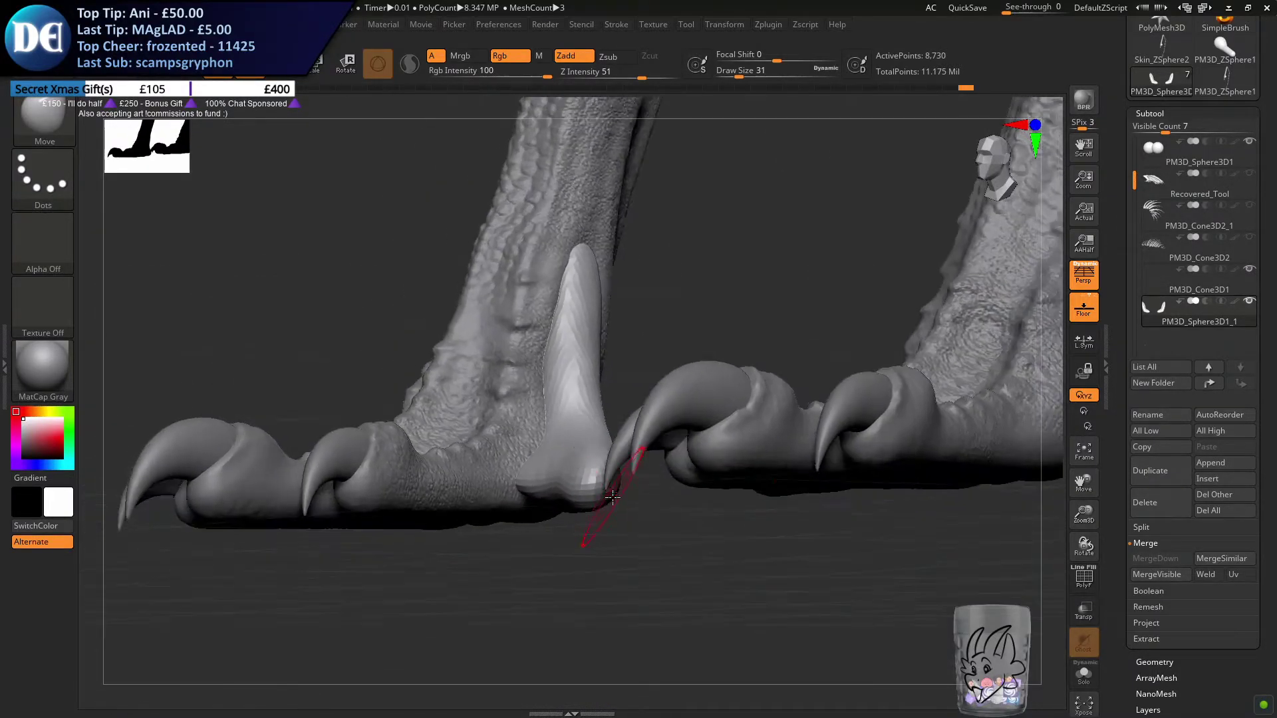
right_click_drag(576, 435, 579, 474)
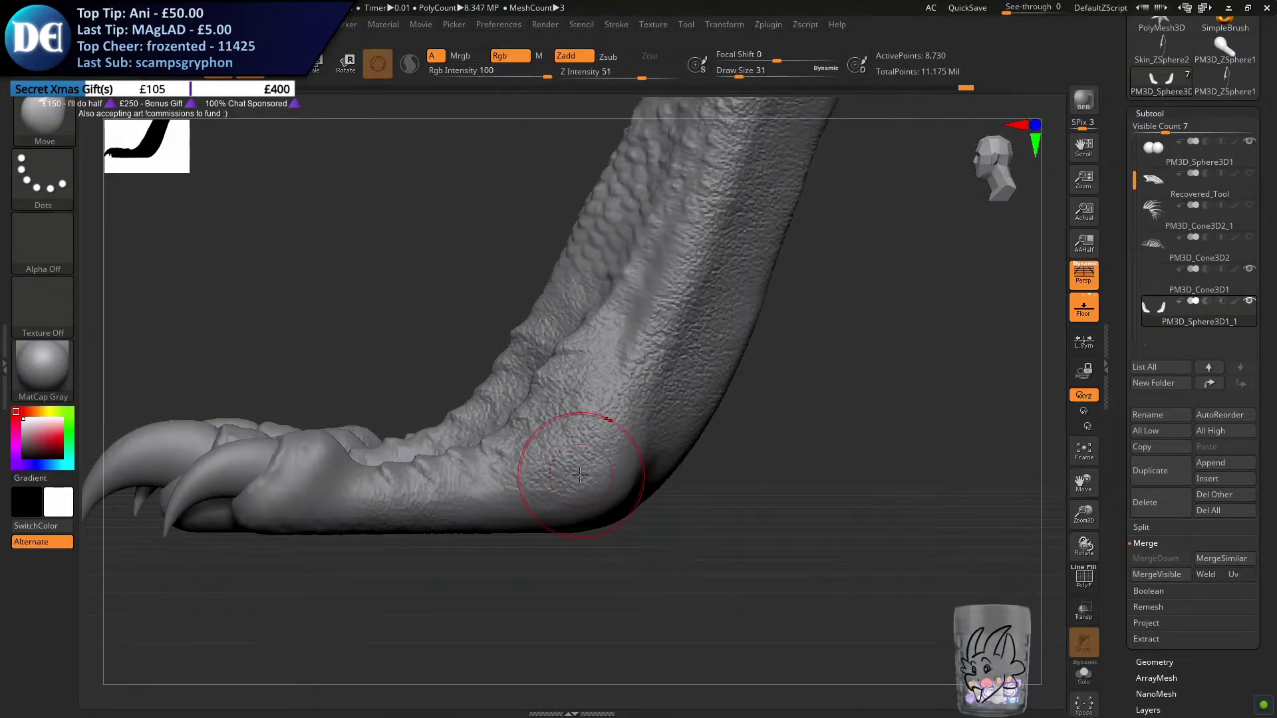
Shape the inner edge and base of the front inner toes with the Move brush at draw size 37
mouse_move(657, 418)
right_mouse_down()
mouse_move(745, 518)
mouse_move(652, 522)
mouse_move(629, 590)
right_mouse_up()
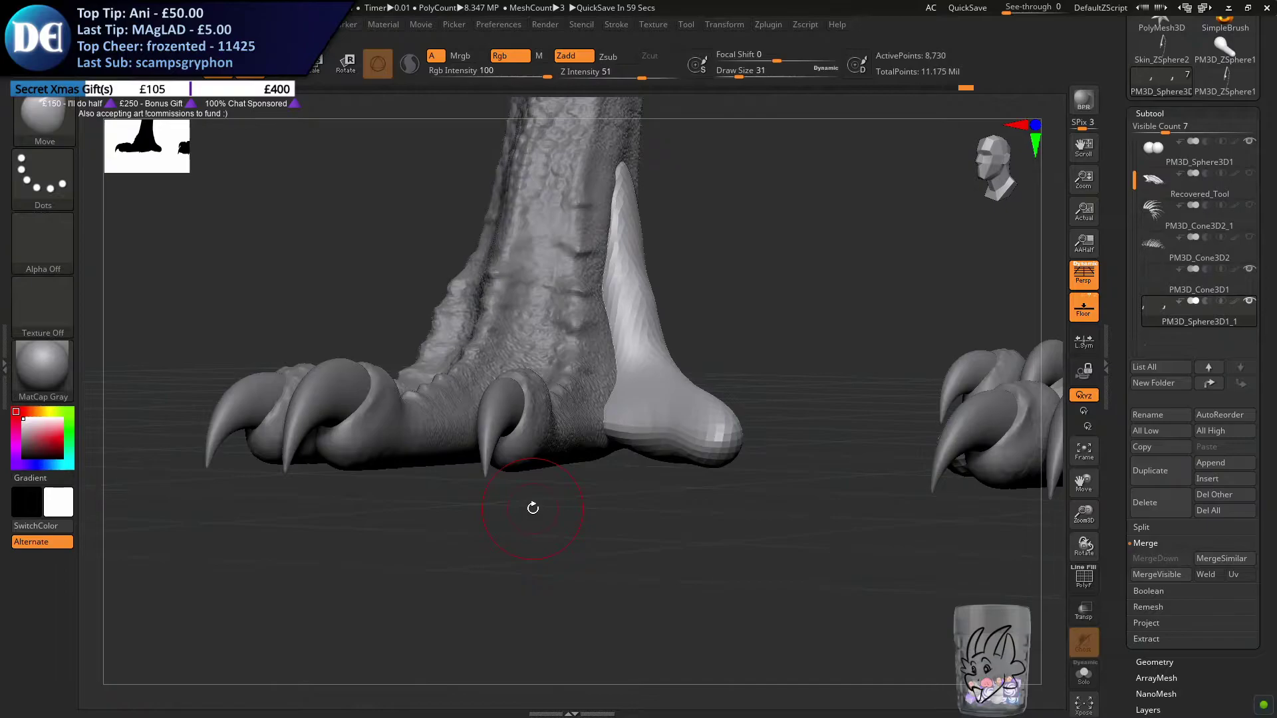
mouse_move(691, 330)
right_mouse_down()
mouse_move(688, 460)
mouse_move(665, 429)
mouse_move(661, 528)
mouse_move(633, 411)
right_mouse_up()
key("s")
key("s")
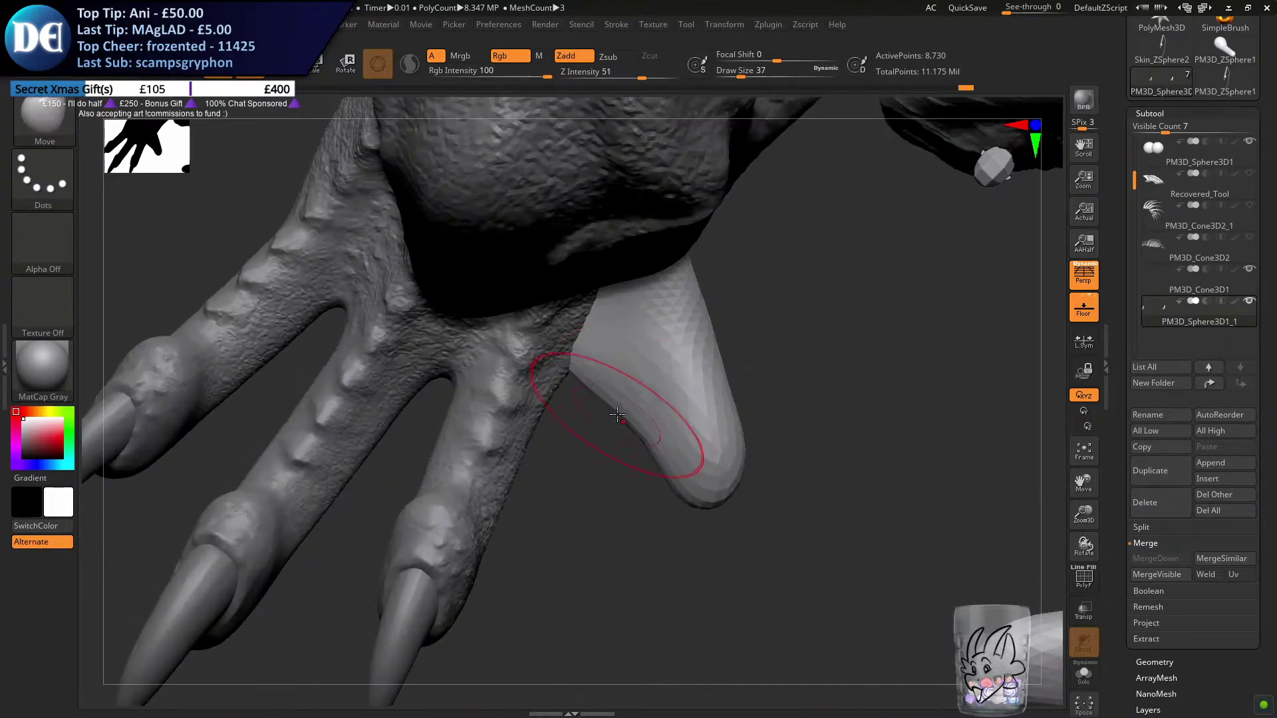
left_click_drag(623, 415, 625, 394)
right_click_drag(681, 386, 695, 432)
Narrow the front inner toes toward their tips with the Move brush at draw size 31
key("s")
mouse_move(694, 427)
left_mouse_down()
mouse_move(717, 410)
mouse_move(683, 442)
left_mouse_up()
key("s")
left_click_drag(676, 493, 674, 500)
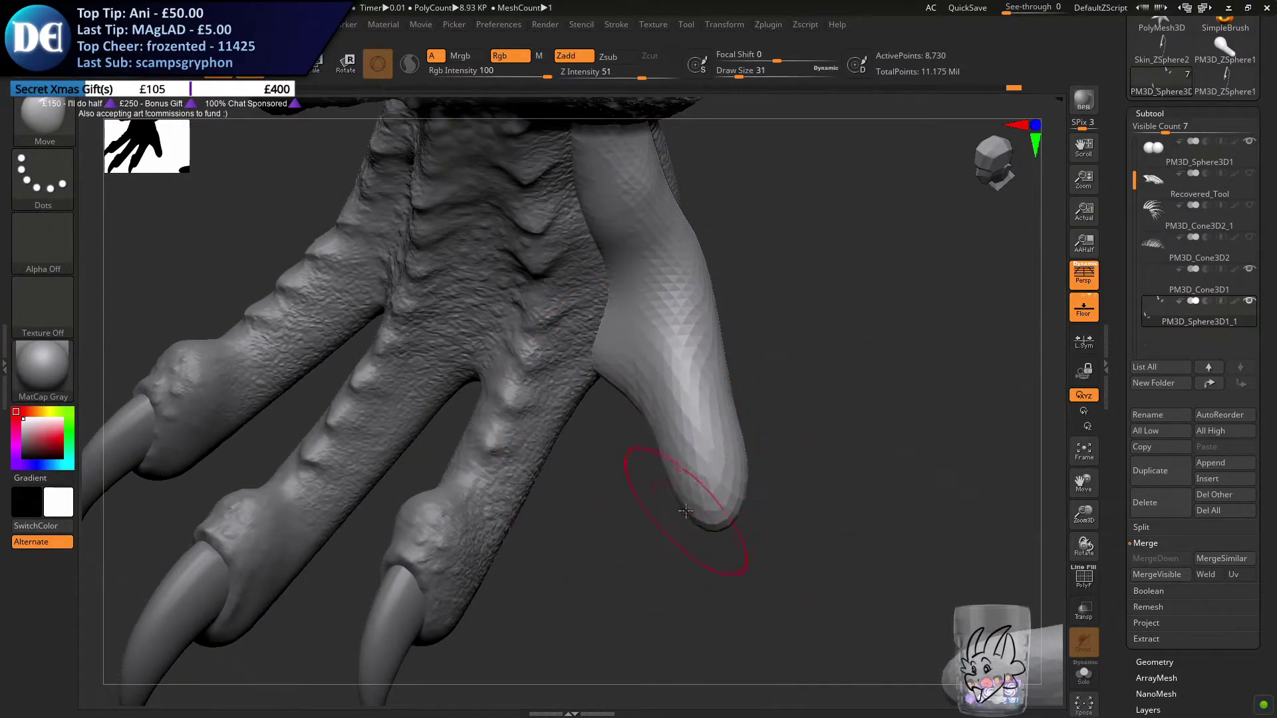
mouse_move(715, 525)
right_mouse_down()
mouse_move(747, 399)
mouse_move(664, 442)
mouse_move(688, 420)
right_mouse_up()
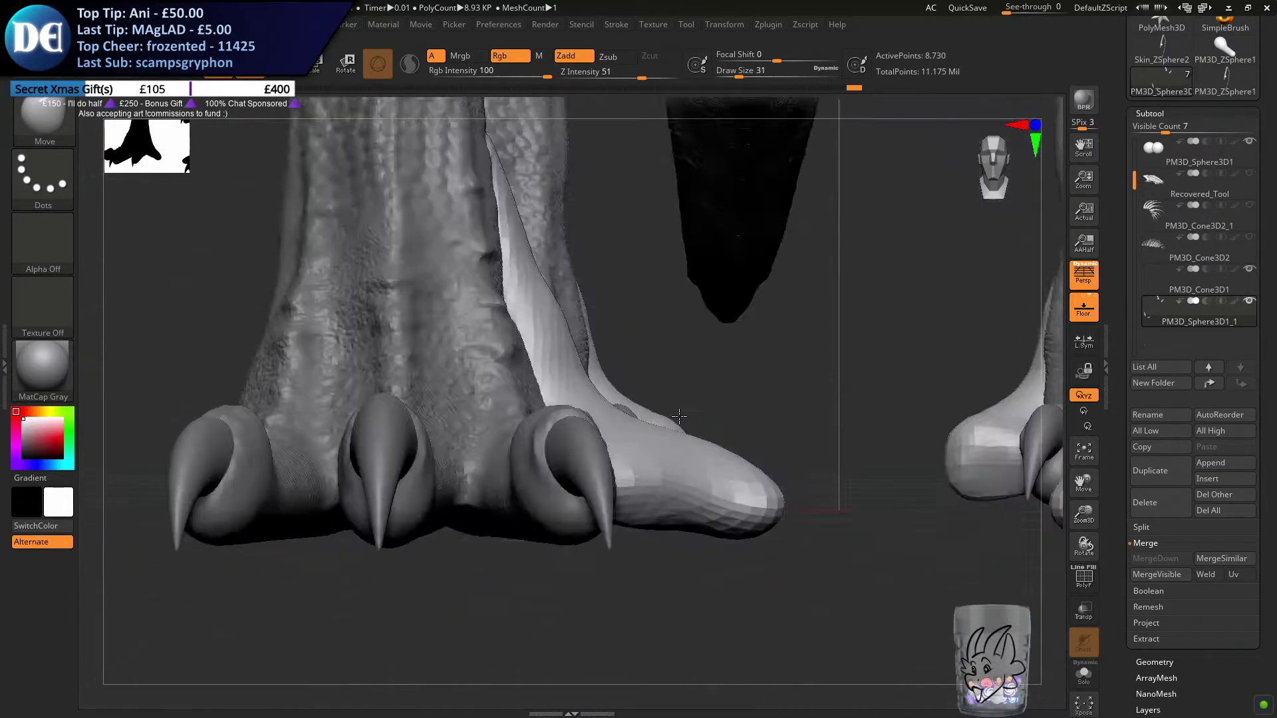
Refine the tips of the front inner toes with the Move brush at draw size 20 and remesh the toe subtool
key("s")
left_click_drag(665, 434, 673, 449)
key("s")
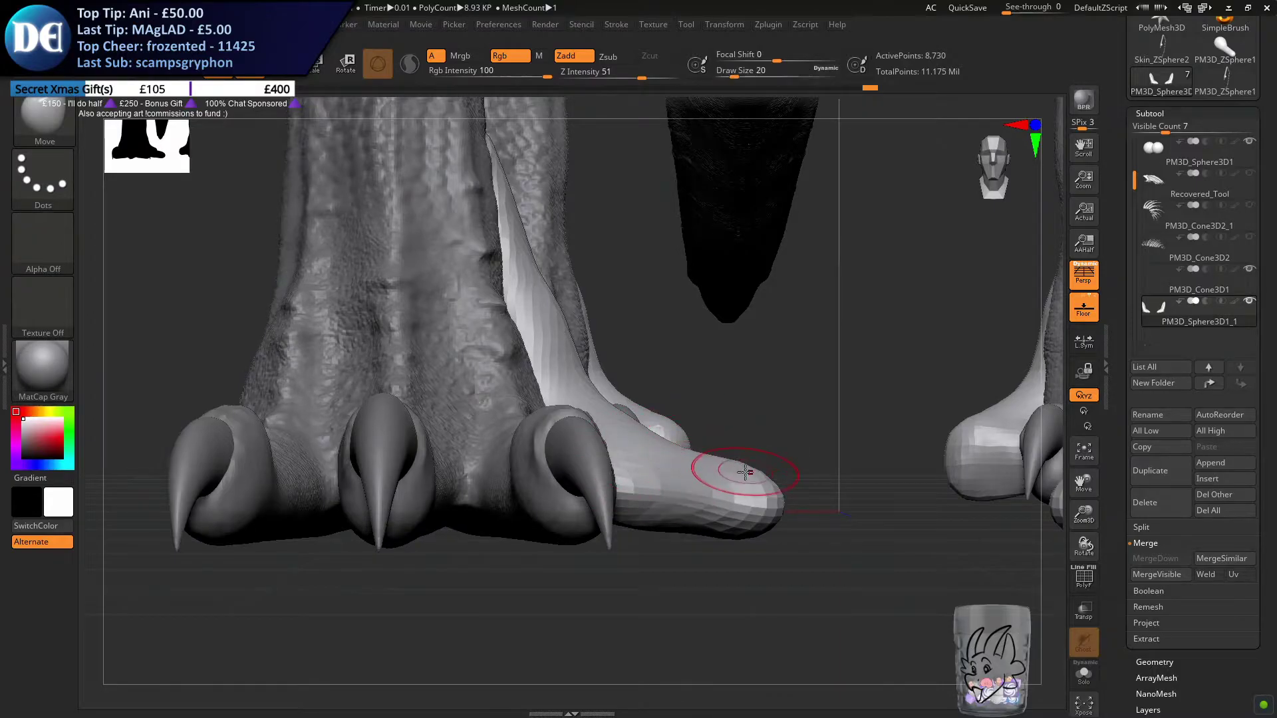
right_click_drag(755, 455, 790, 560)
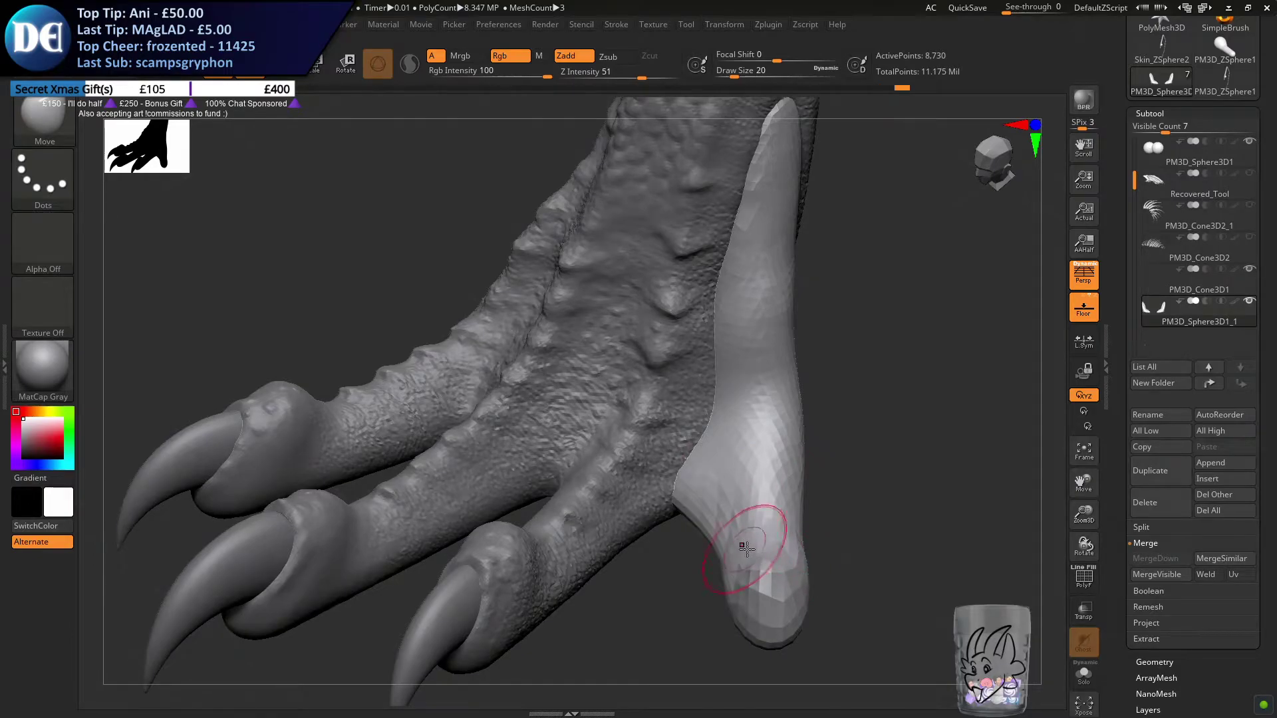
left_click(733, 645, "ctrl")
left_click(643, 621, "ctrl")
left_click(642, 623, "ctrl")
left_click(647, 611, "ctrl")
left_click_drag(645, 610, 684, 623, "ctrl")
Adjust the front inner toes from the underside view with the Move brush at draw size 65
right_click_drag(684, 623, 552, 427)
mouse_move(532, 494)
right_mouse_down("ctrl")
mouse_move(536, 459)
mouse_move(598, 465)
mouse_move(660, 440)
mouse_move(738, 452)
mouse_move(605, 428)
mouse_move(622, 487)
mouse_move(567, 383)
right_mouse_up("ctrl")
right_click_drag(585, 528, 591, 490)
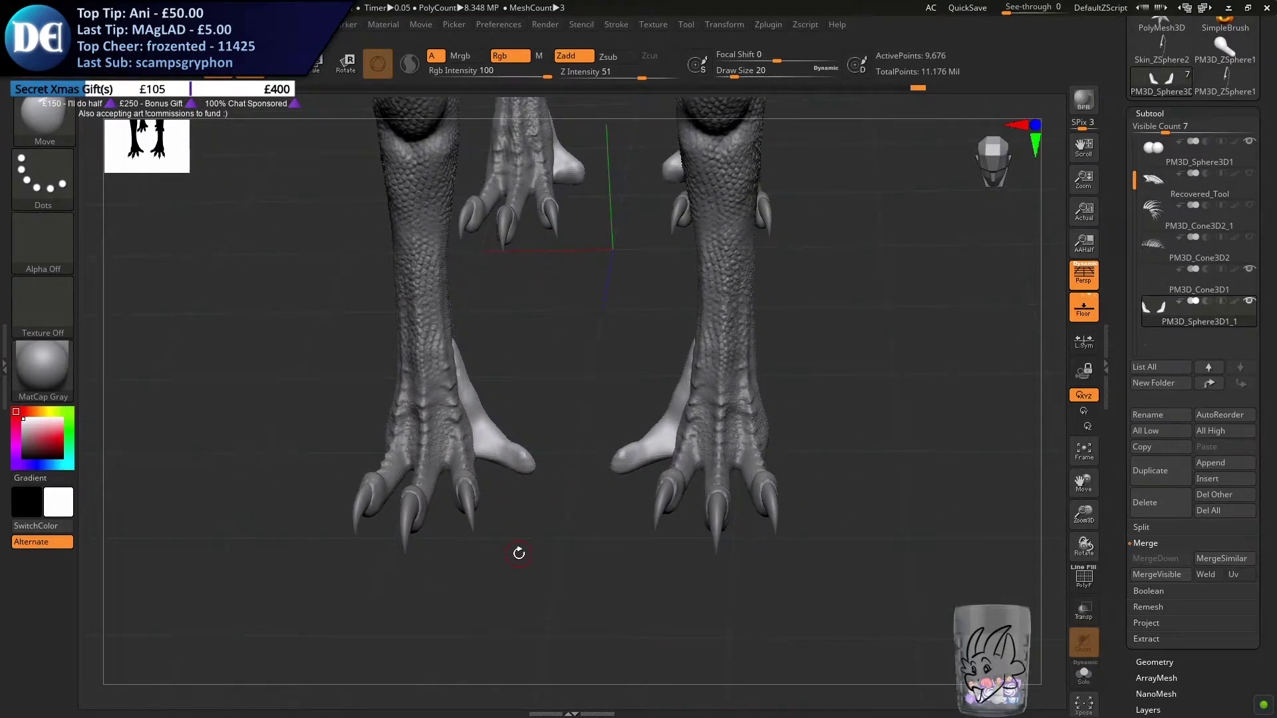
right_click_drag(610, 572, 607, 525)
right_click_drag(582, 595, 545, 427)
right_click_drag(484, 496, 485, 493)
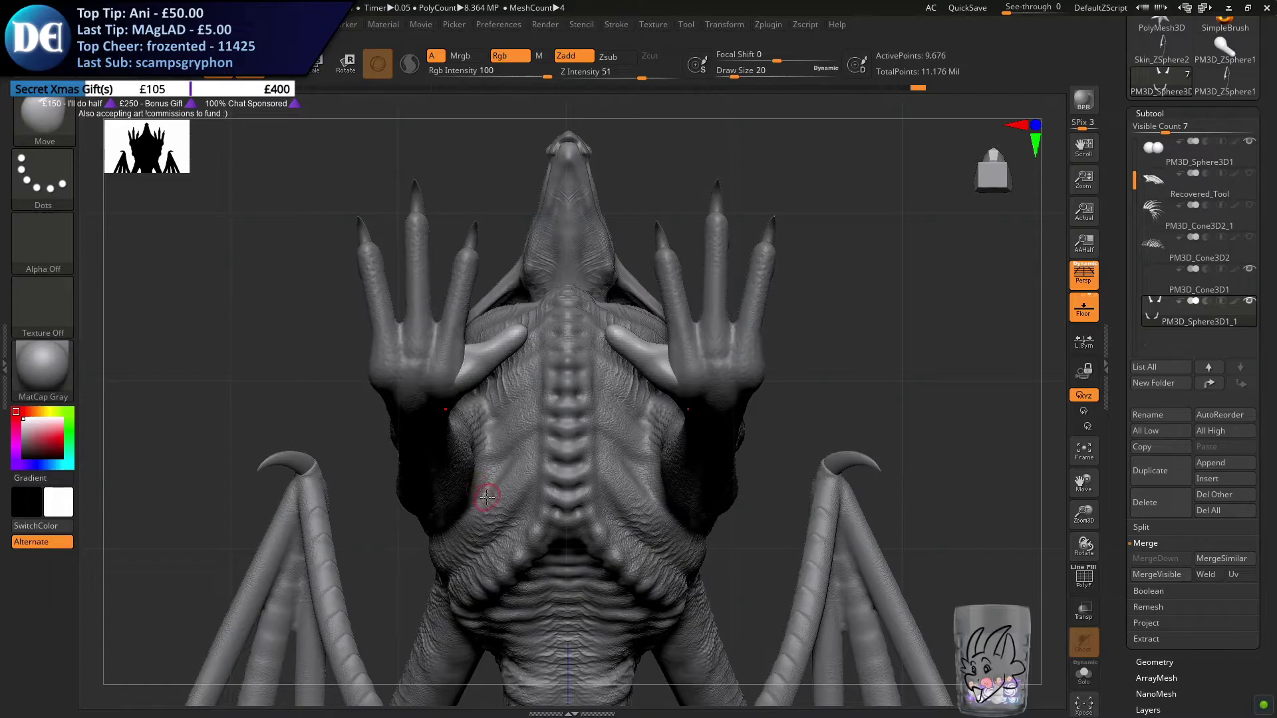
left_click_drag(480, 483, 500, 480)
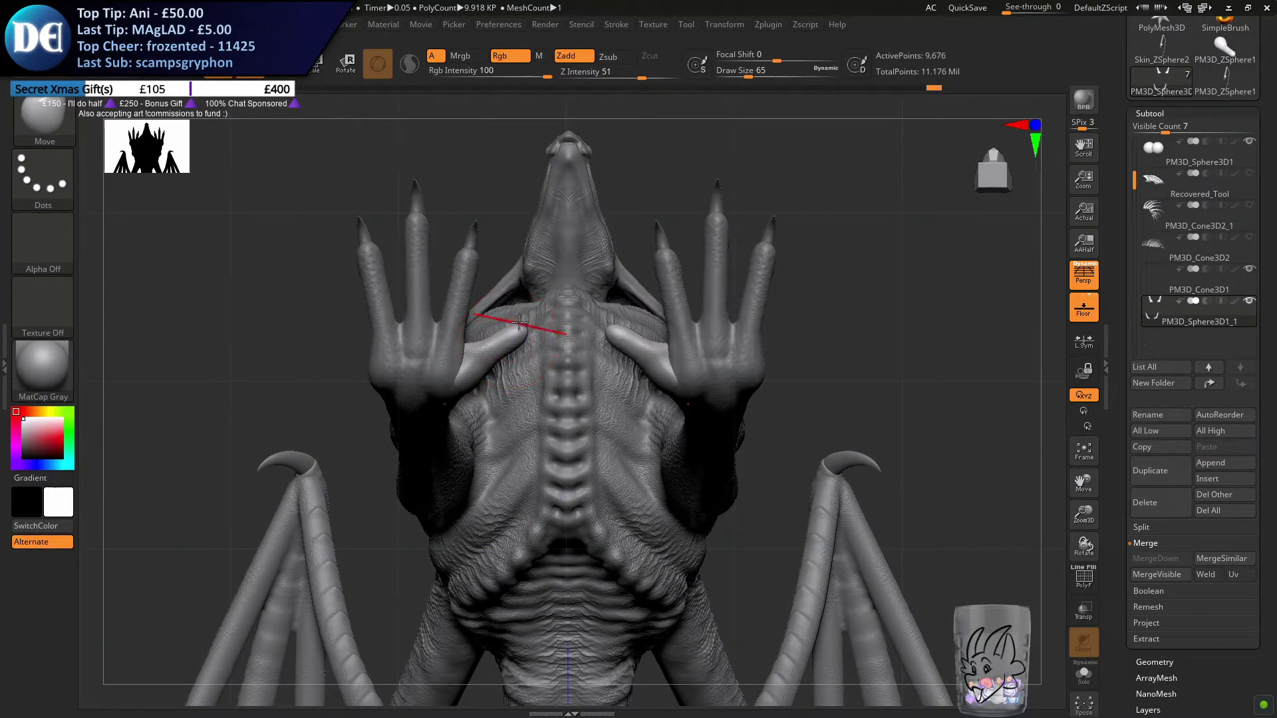
mouse_move(523, 288)
right_mouse_down()
mouse_move(522, 258)
mouse_move(523, 281)
mouse_move(517, 271)
mouse_move(470, 325)
right_mouse_up()
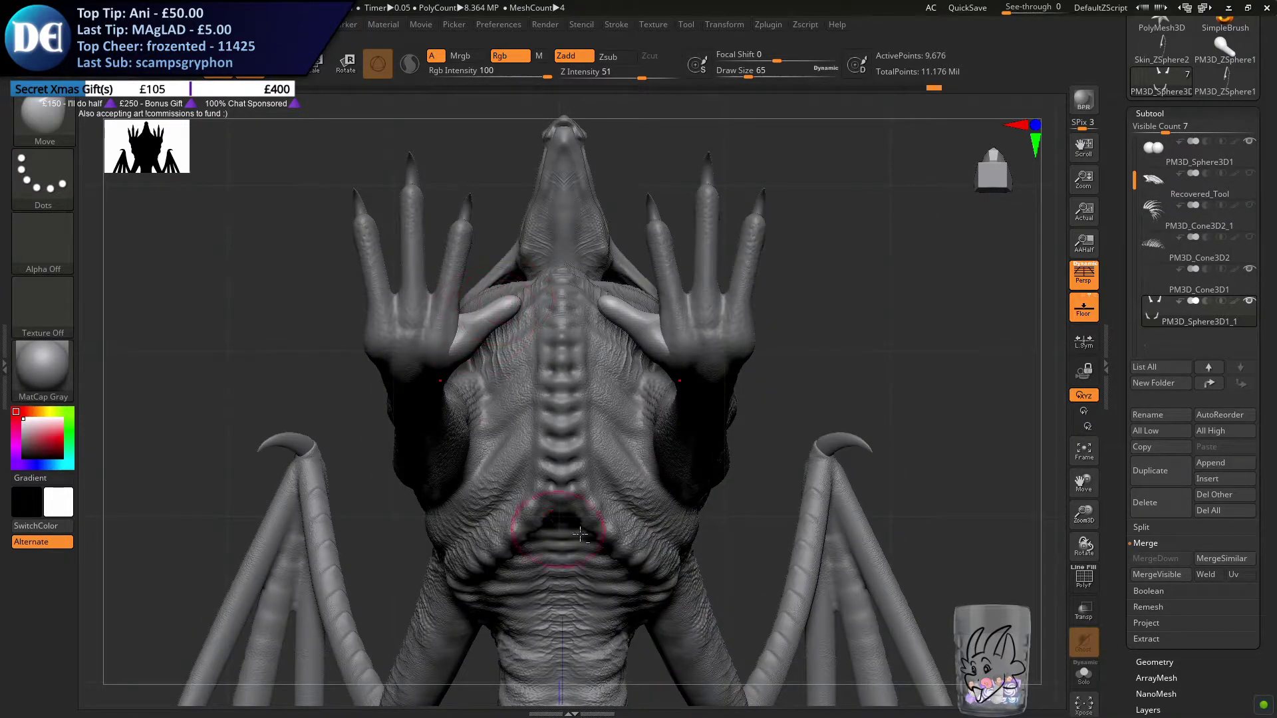
Isolate the toe subtool in side view and mask the front pair of inner toes
mouse_move(641, 512)
right_mouse_down()
mouse_move(627, 437)
mouse_move(638, 422)
mouse_move(621, 465)
mouse_move(649, 501)
right_mouse_up()
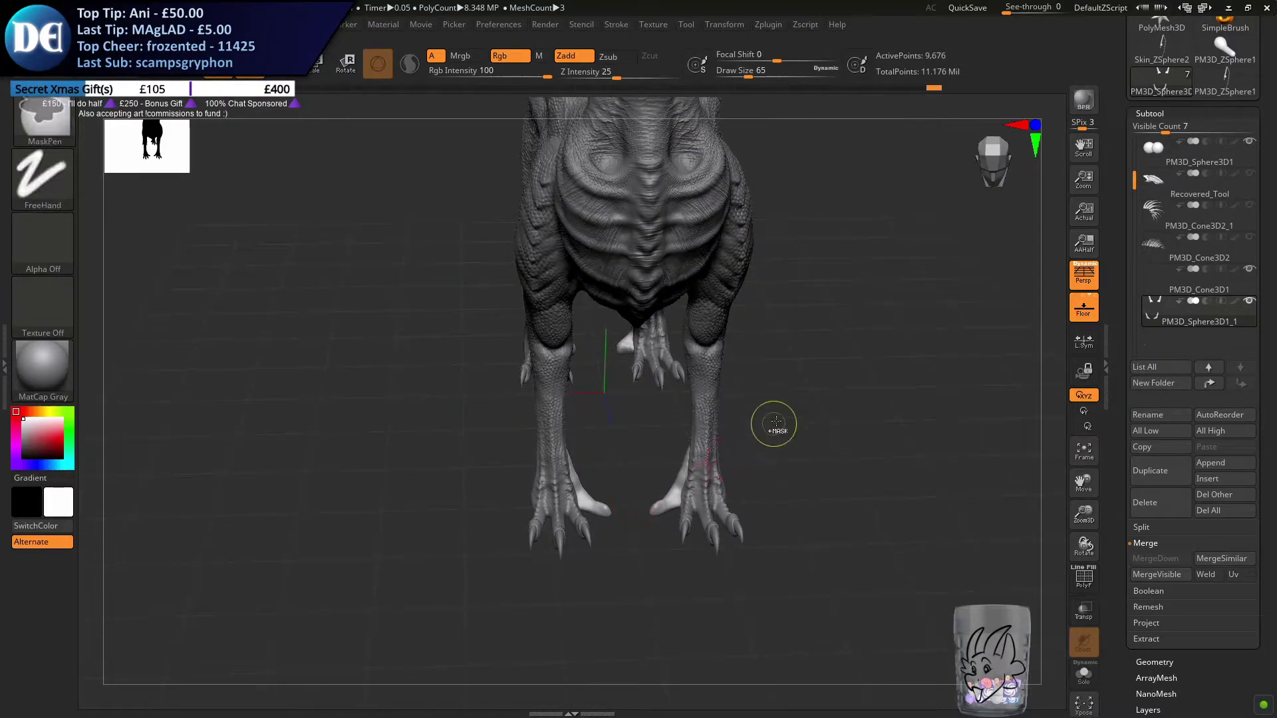
mouse_move(812, 402)
left_mouse_down("ctrl")
mouse_move(408, 540)
mouse_move(413, 552)
left_mouse_up("ctrl")
right_click_drag(492, 521, 561, 521)
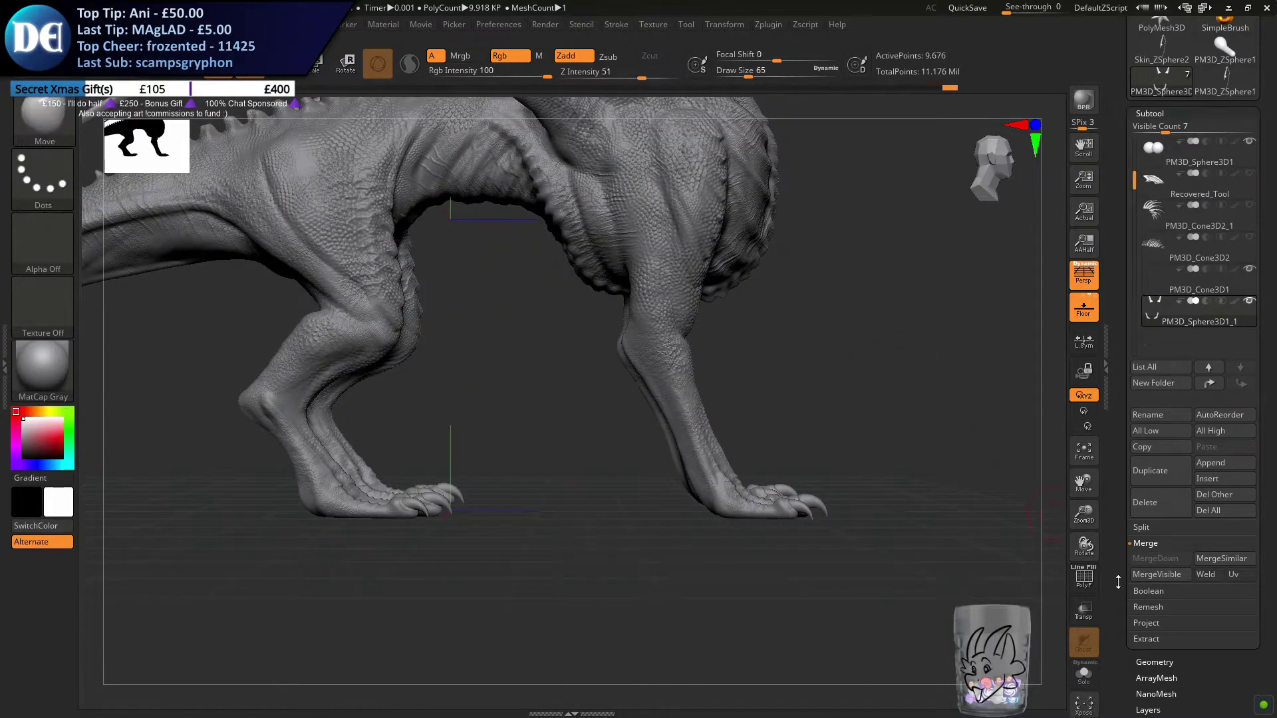
left_click(1083, 675)
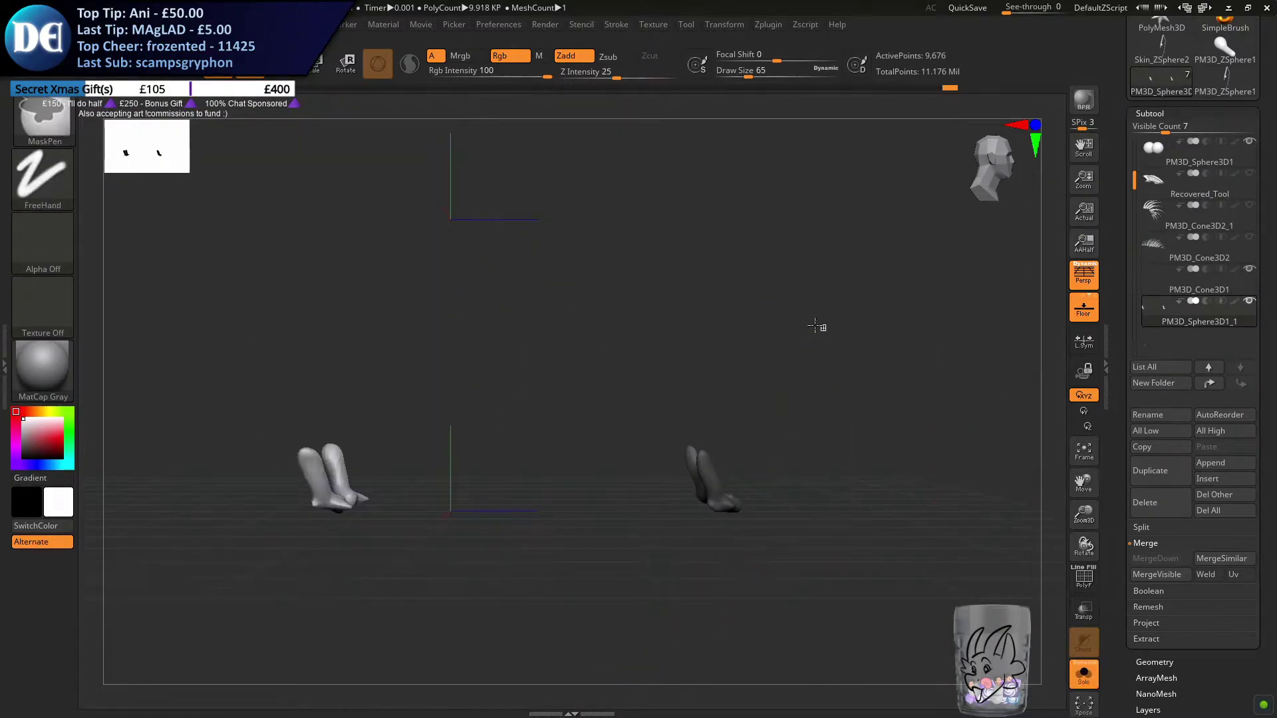
left_click_drag(858, 352, 604, 675, "ctrl")
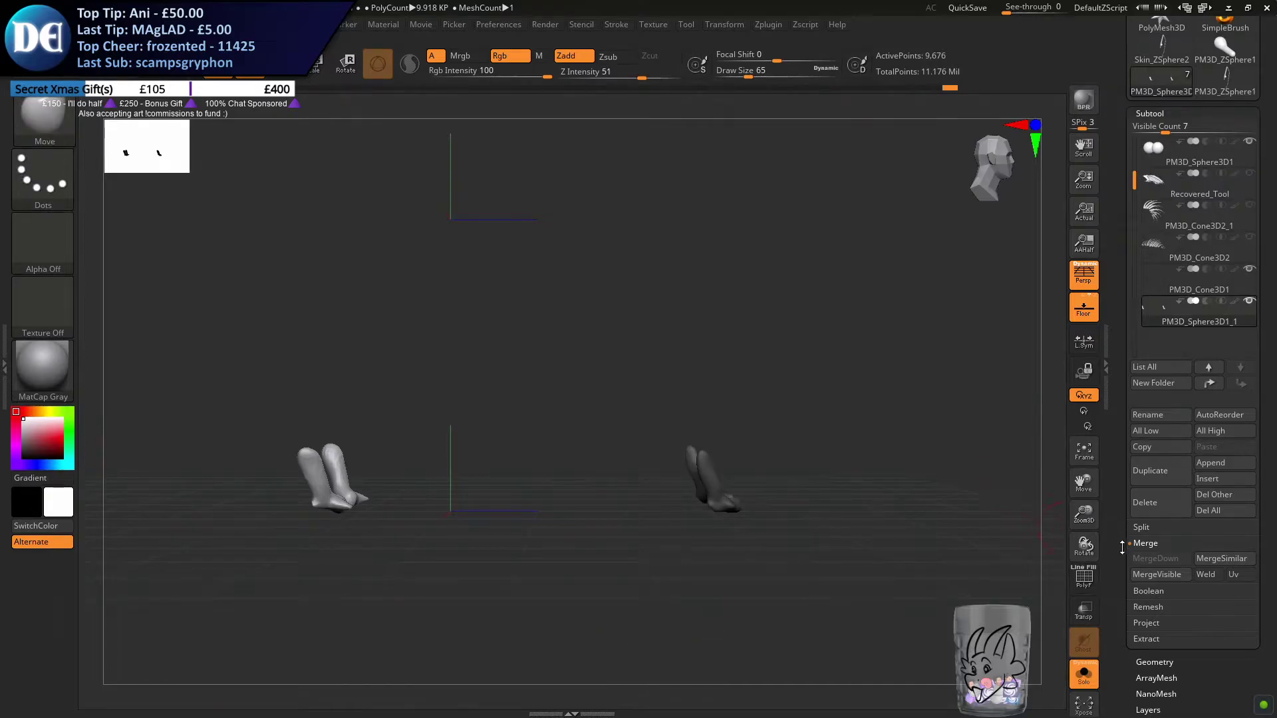
Split the toe subtool by its mask into separate front and hind toe subtools
left_click(1140, 528)
left_click(1144, 293)
left_click(1147, 313)
left_click(1147, 598)
left_click_drag(525, 500, 564, 444, "alt")
left_click(1151, 282)
left_click(1158, 311)
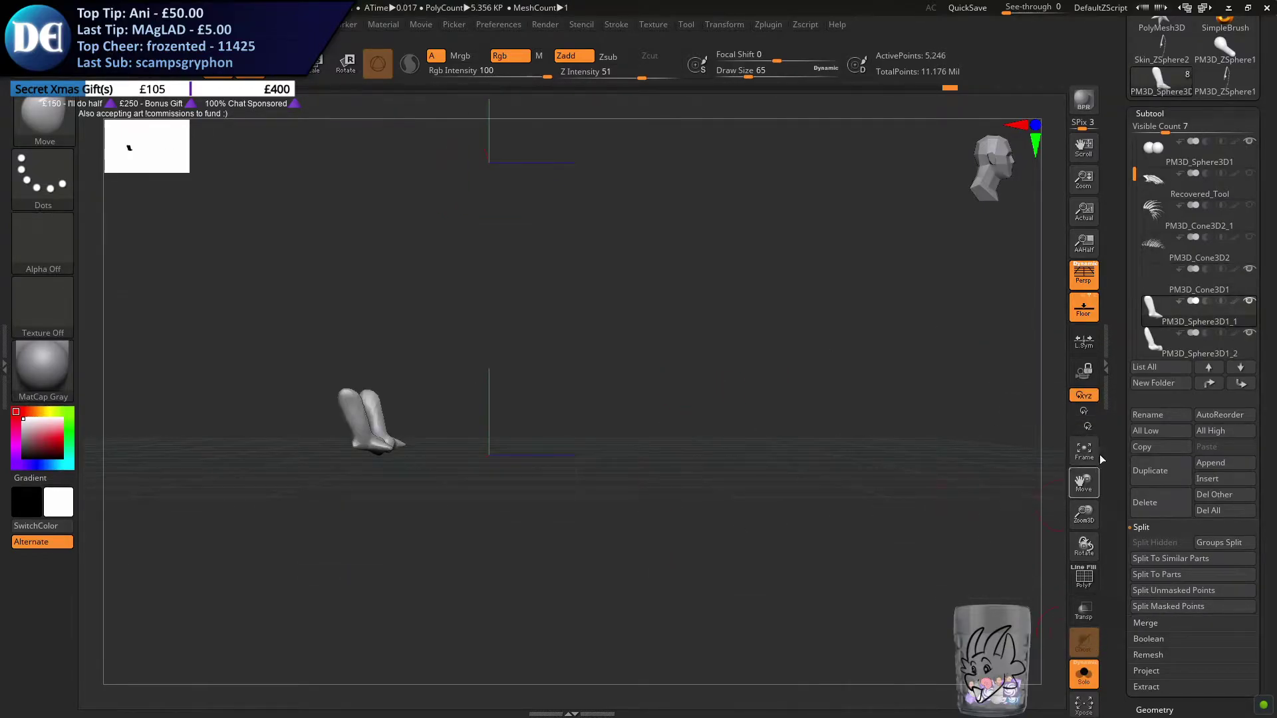
Delete the hind toe subtool and show the whole dragon again
left_click(1153, 518)
left_click(1035, 537)
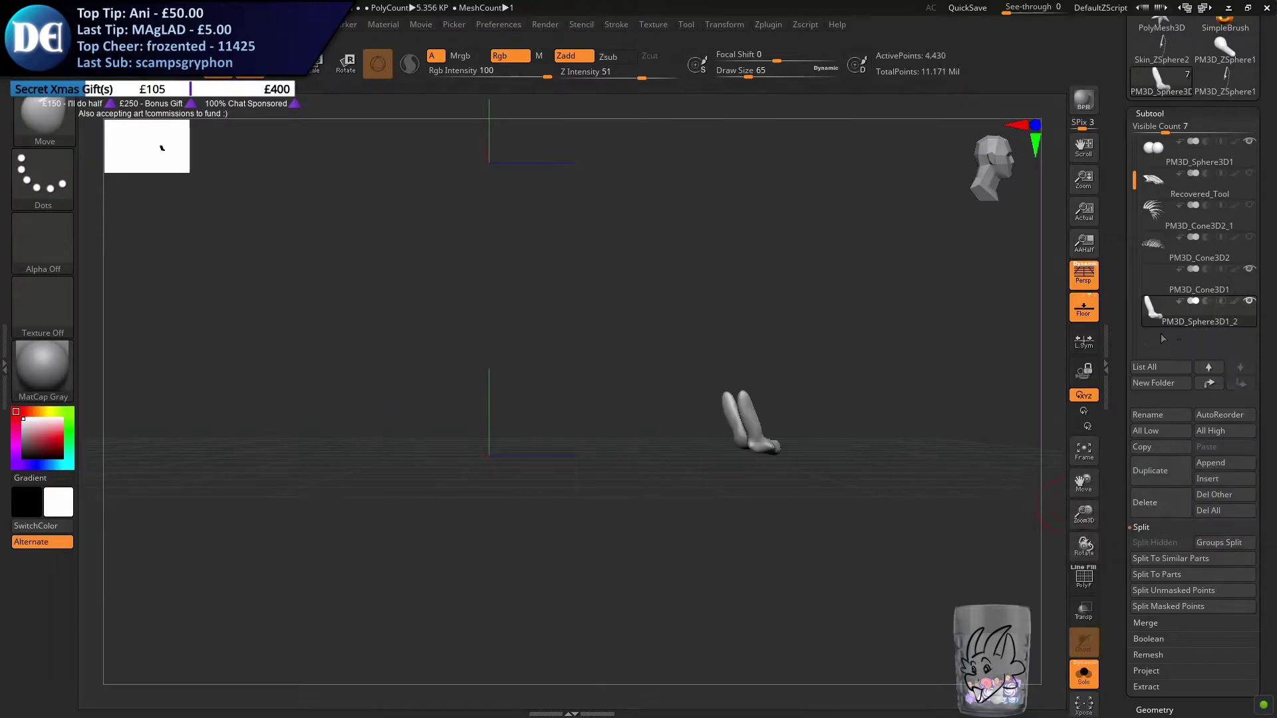
left_click(1082, 673)
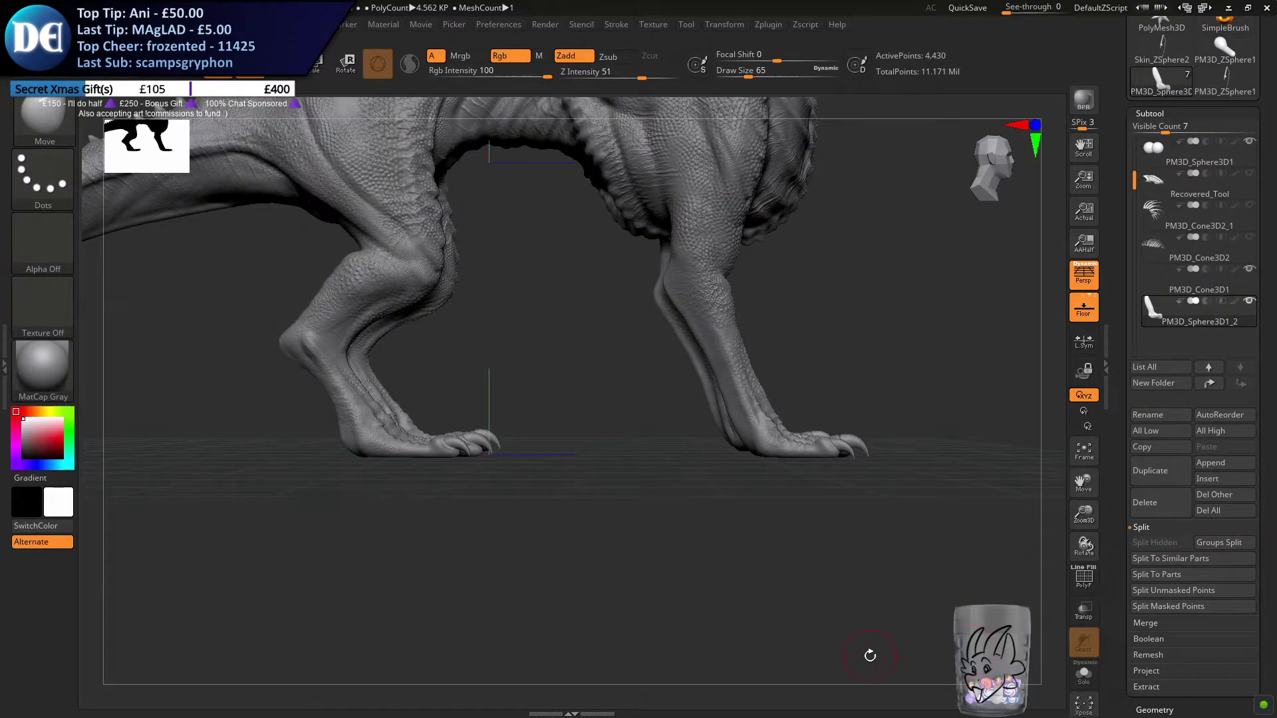
Remesh the front toe subtool and place the transform gizmo on the front foot's inner toe
left_click_drag(778, 467, 496, 205)
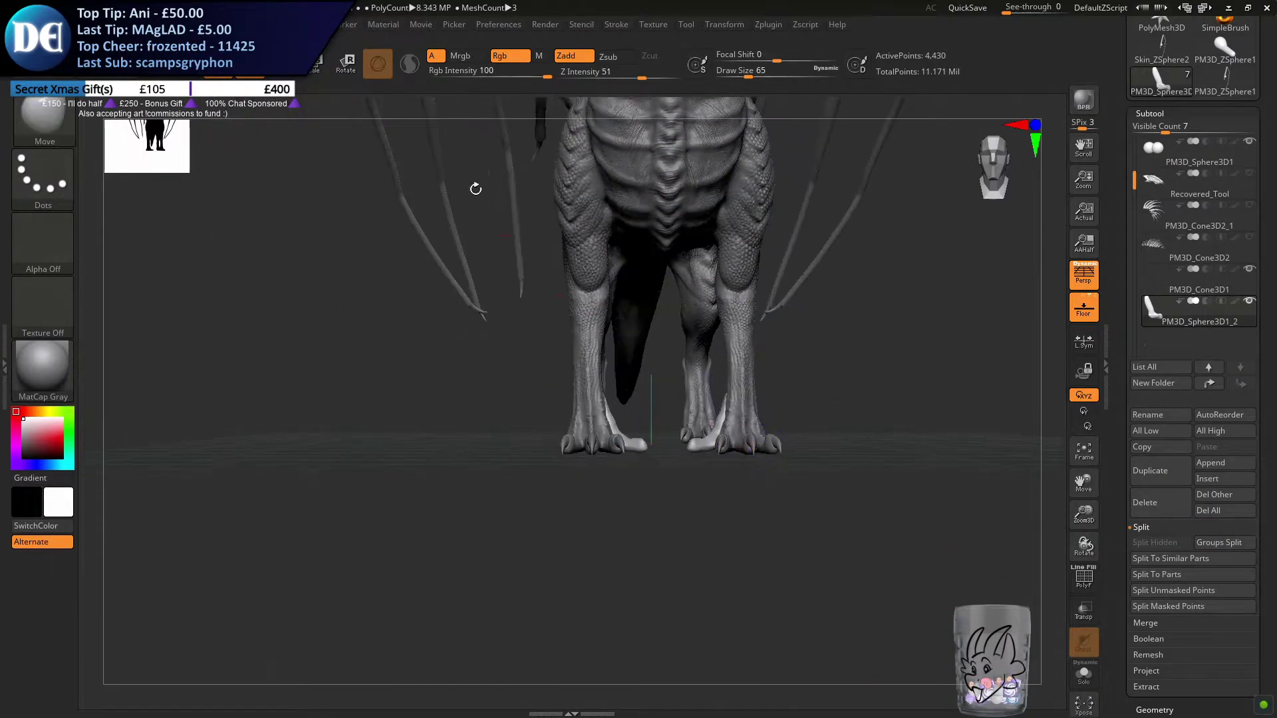
left_click(280, 75)
left_click_drag(798, 516, 751, 335)
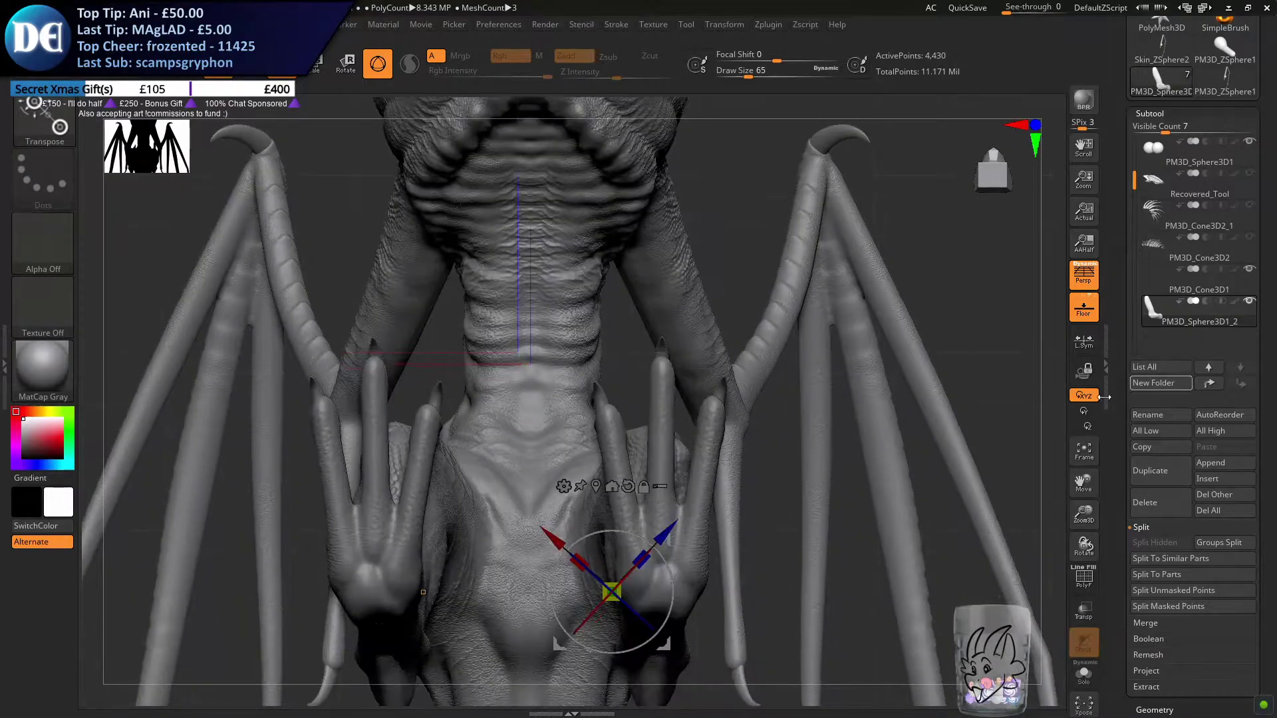
left_click_drag(756, 512, 848, 519)
right_click_drag(832, 570, 359, 361, "shift")
left_click(170, 334, "alt")
left_click_drag(245, 442, 863, 459, "alt")
right_click_drag(871, 459, 830, 438)
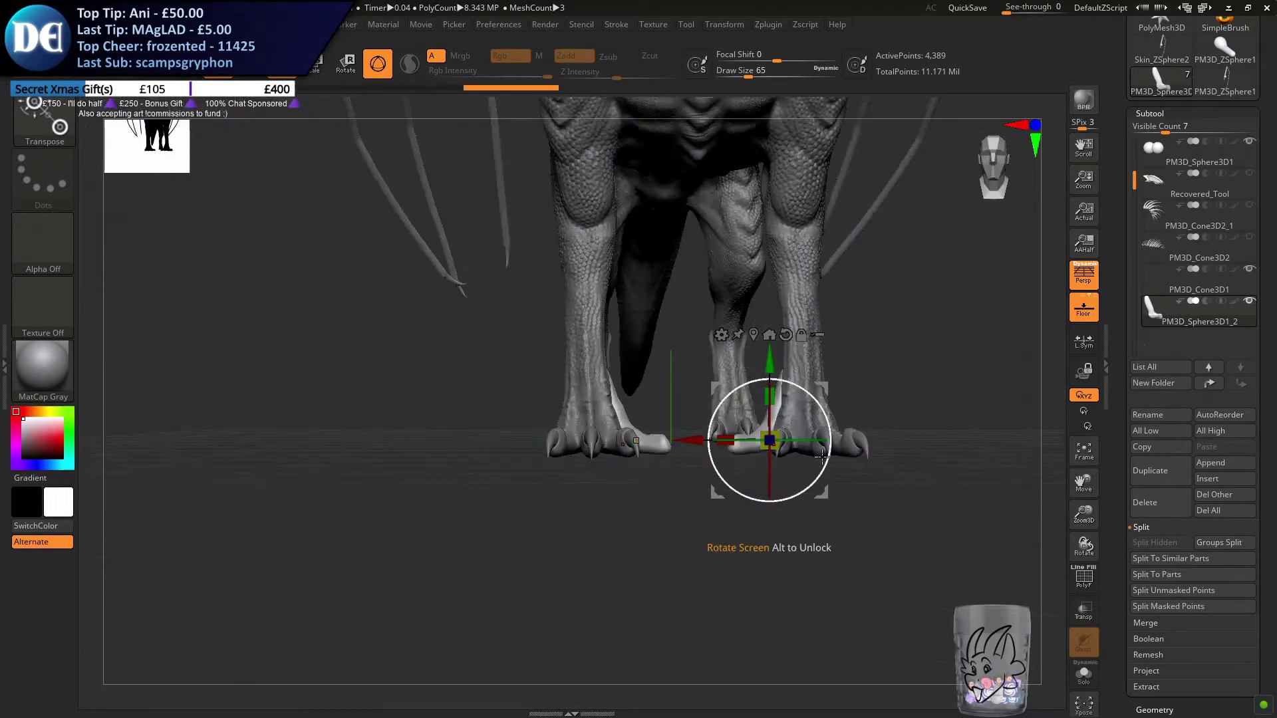
right_click_drag(870, 381, 847, 297)
left_click_drag(770, 370, 746, 435, "alt")
mouse_move(746, 435)
right_mouse_down("ctrl")
mouse_move(724, 388)
mouse_move(707, 395)
right_mouse_up("ctrl")
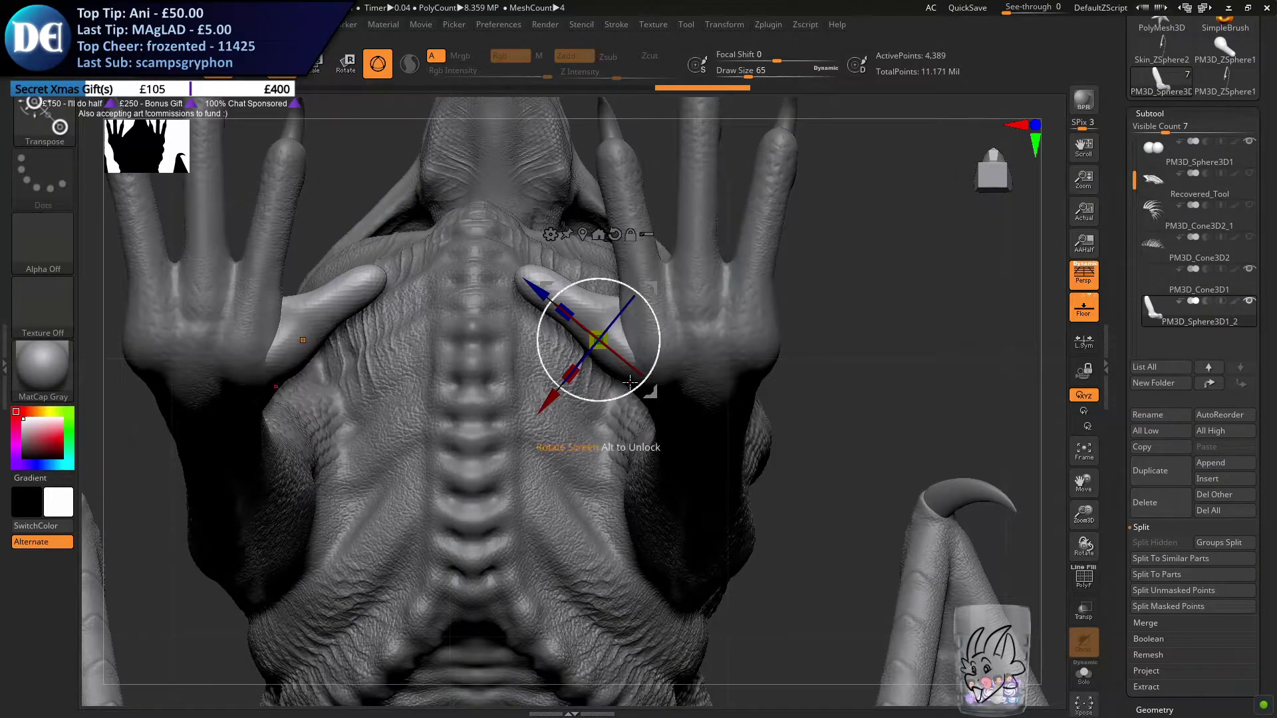
left_click_drag(552, 400, 619, 396, "alt")
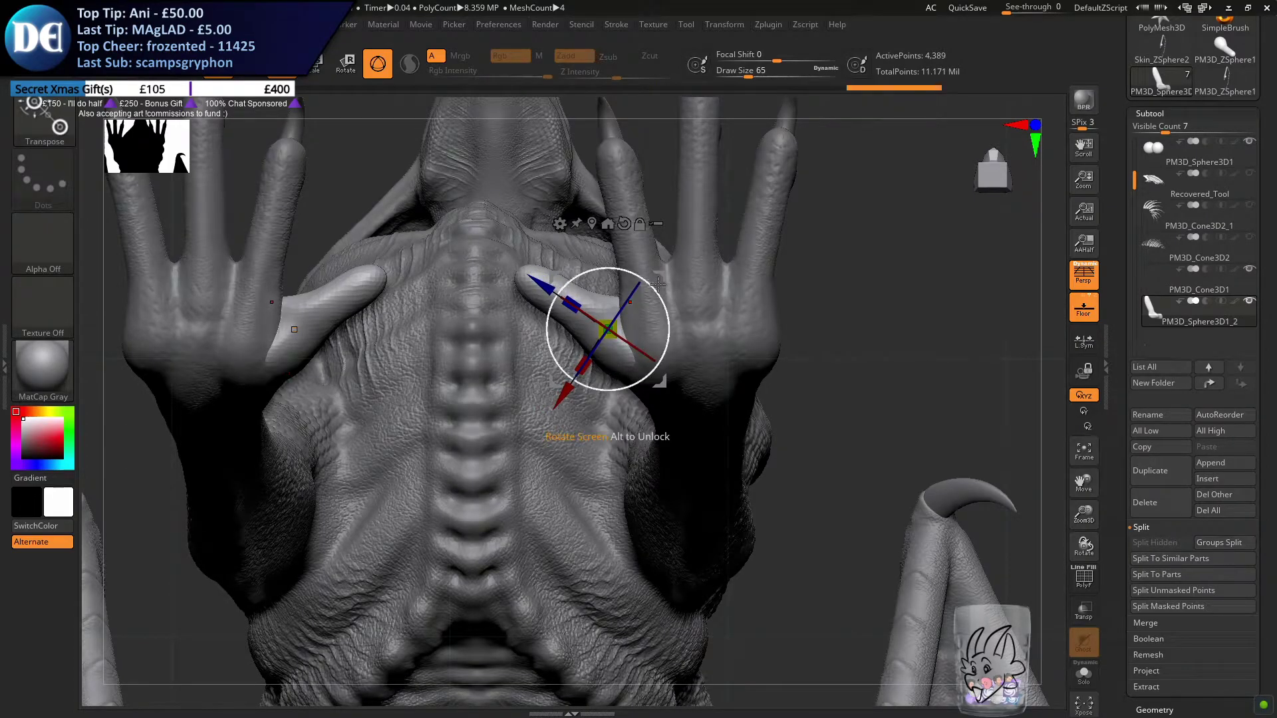
left_click_drag(663, 276, 808, 211, "ctrl")
left_click_drag(813, 252, 693, 622)
key("ctrl+z")
key("ctrl+z")
Duplicate the front inner toe with the gizmo and place the copy beside the foot's outer edge
left_click_drag(722, 426, 699, 342)
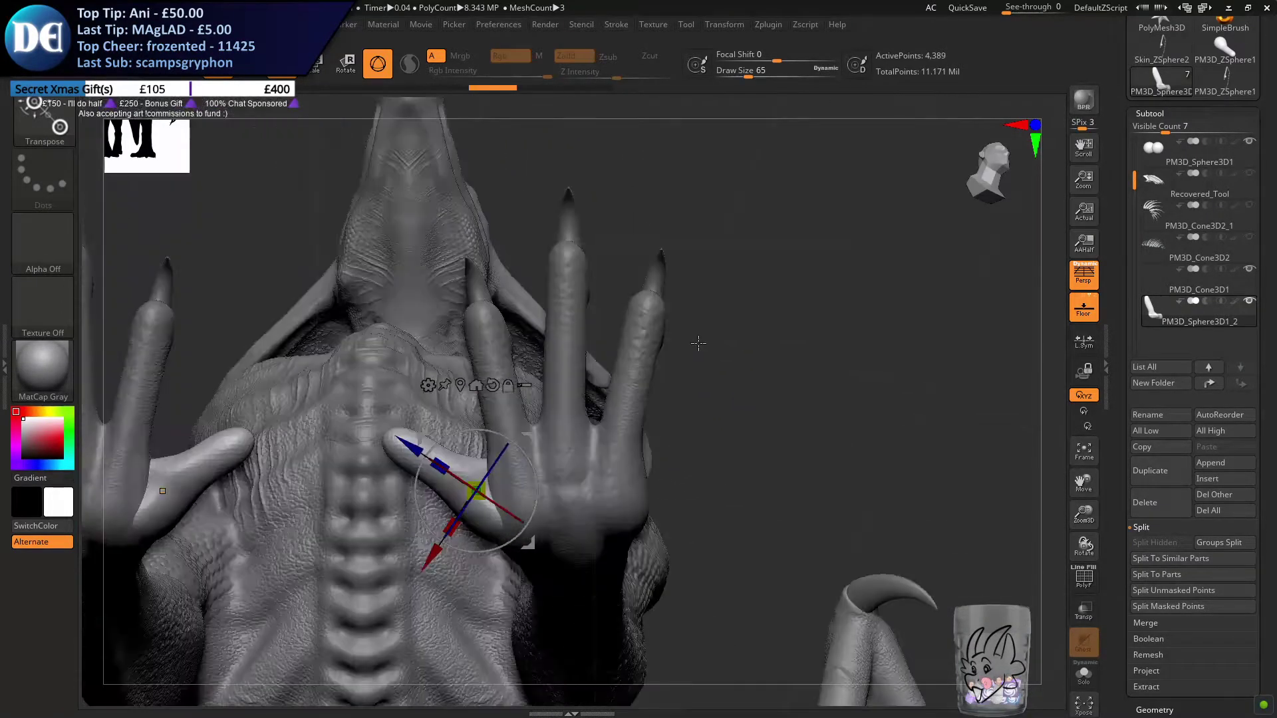
left_click_drag(521, 436, 763, 366, "ctrl")
left_click_drag(762, 379, 776, 440)
left_click_drag(863, 352, 104, 376, "alt")
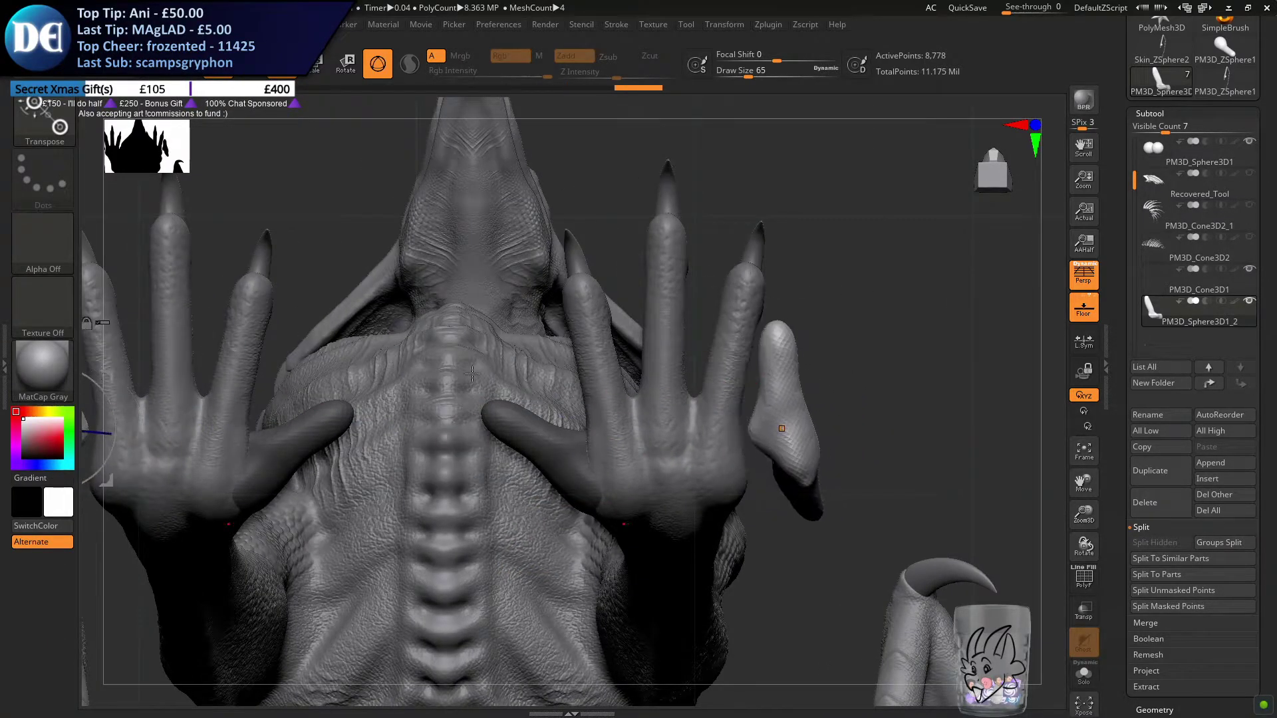
Rotate and move the duplicated toe so it angles outward from the outer side of the front foot
left_click_drag(828, 399, 836, 421)
left_click_drag(833, 376, 794, 402)
left_click_drag(829, 381, 750, 361, "alt")
right_click_drag(750, 361, 746, 411, "ctrl")
left_click_drag(695, 382, 722, 425)
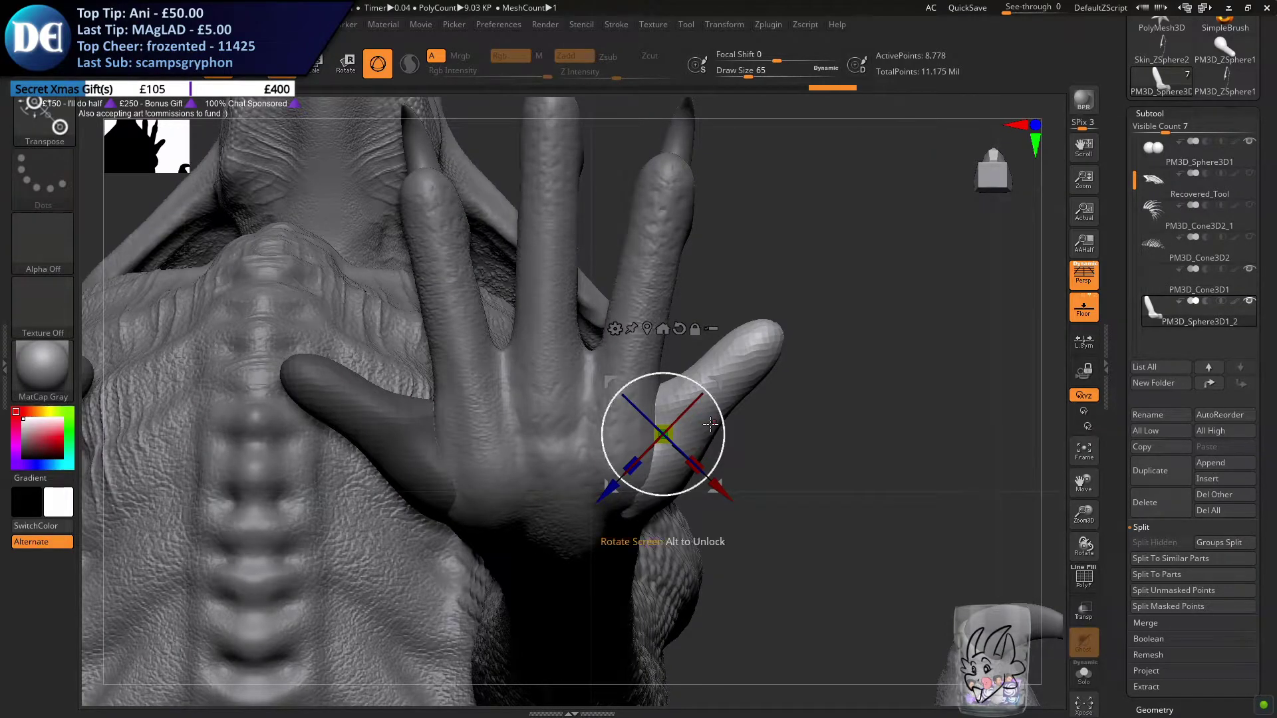
Refine the outer toe's rotation, thickness and height against the foot, then clear the mask and remesh
left_click_drag(714, 392, 556, 413)
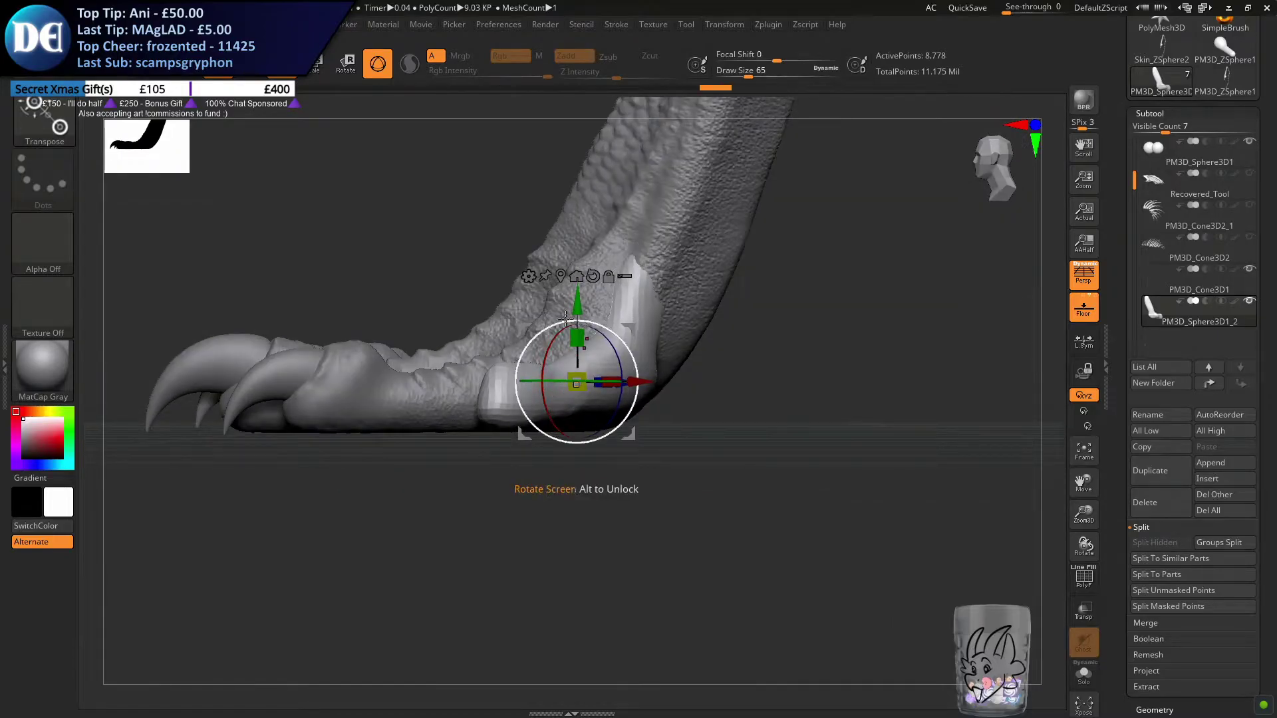
left_click_drag(484, 460, 537, 435)
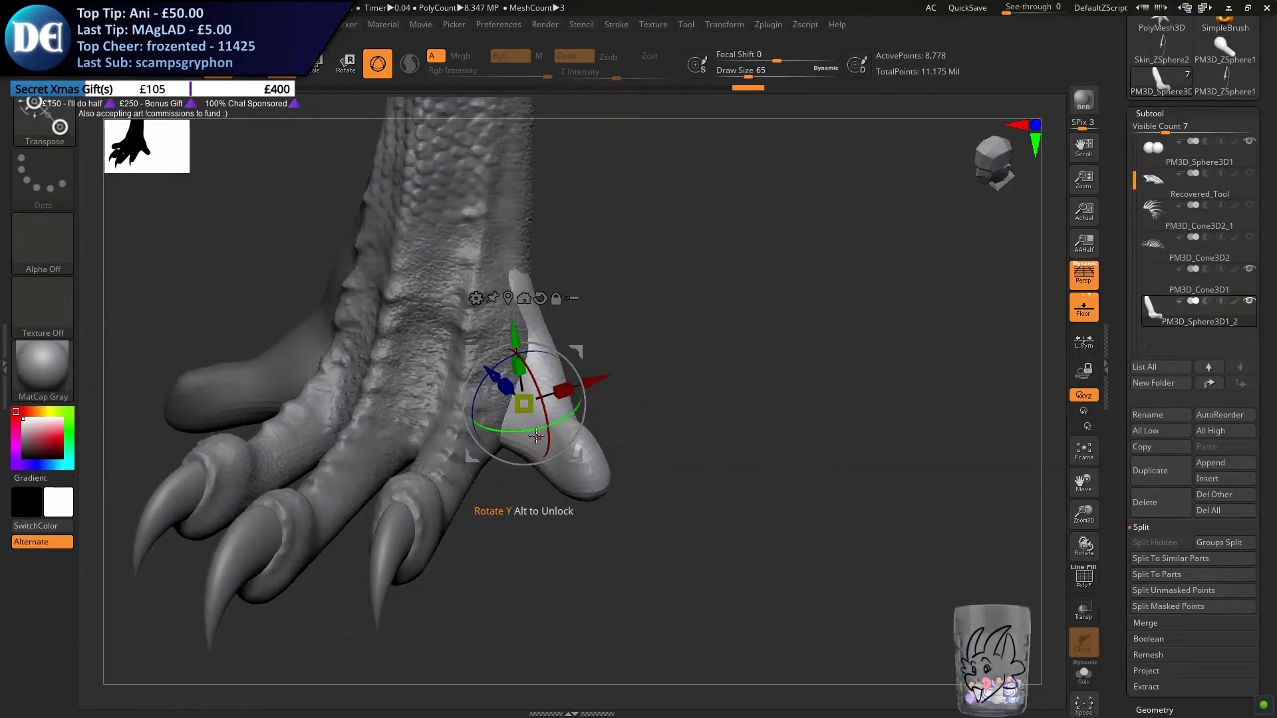
left_click_drag(496, 377, 499, 377)
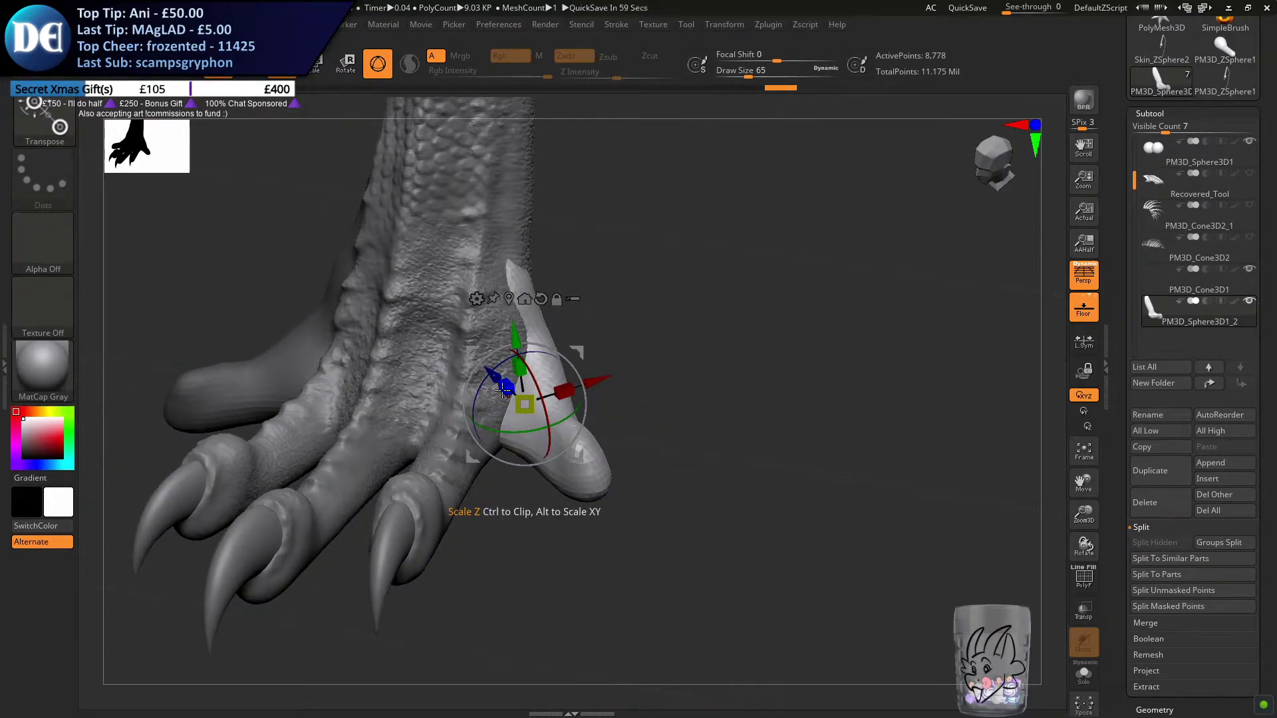
left_click_drag(484, 515, 638, 443)
mouse_move(706, 475)
left_mouse_down("alt")
mouse_move(688, 462)
mouse_move(695, 470)
mouse_move(700, 426)
mouse_move(688, 463)
left_mouse_up("alt")
right_click_drag(690, 464, 551, 472)
right_click_drag(493, 380, 547, 382)
right_click_drag(583, 476, 586, 528)
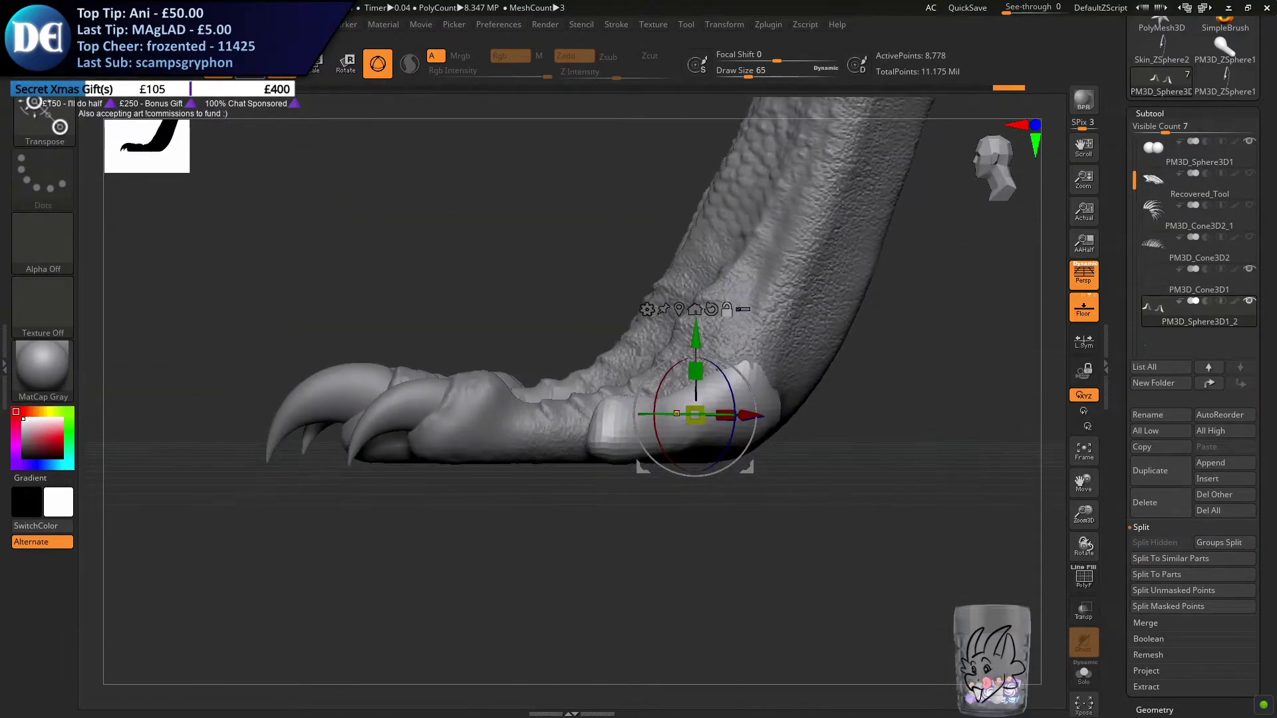
Switch to the ClayBuildup brush with Sculptris Pro turned on for detailing the outer toe
key("q")
key("s")
left_click_drag(436, 289, 430, 289)
left_click(57, 122)
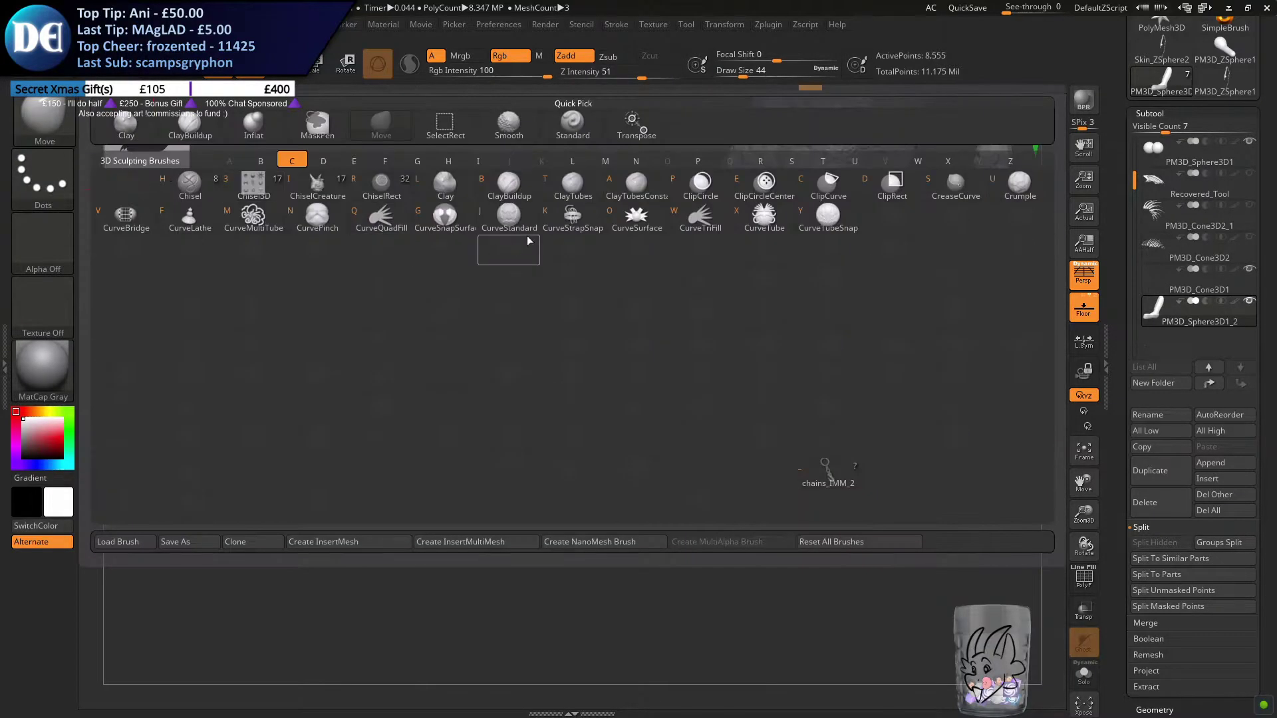
left_click(306, 191)
left_click(51, 230)
left_click(496, 309)
key("s")
left_click(357, 290)
mouse_move(461, 436)
right_mouse_down()
mouse_move(450, 510)
mouse_move(482, 437)
mouse_move(510, 421)
right_mouse_up()
key("s")
left_click(448, 504)
key("s")
left_click(476, 438)
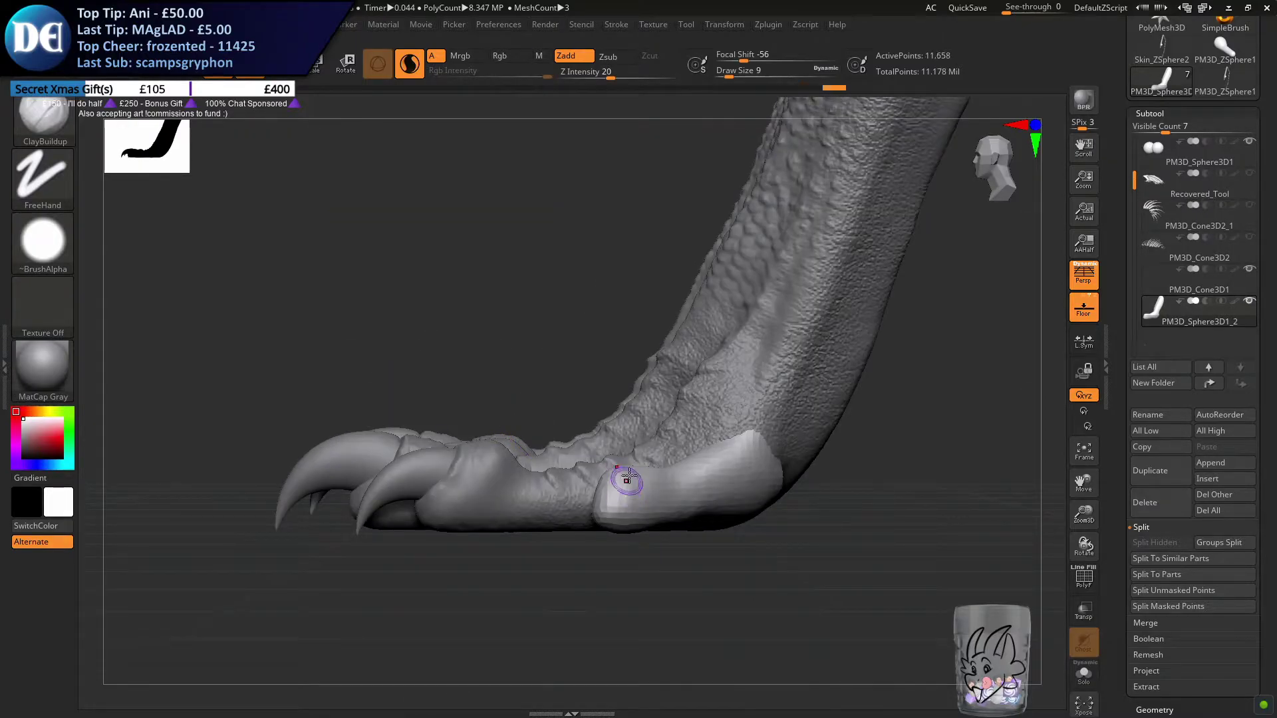
key("ctrl+z")
Build up a knuckle at the outer toe's tip with the ClayBuildup brush at draw size 18
mouse_move(606, 491)
right_mouse_down("ctrl")
mouse_move(606, 428)
mouse_move(618, 532)
mouse_move(619, 441)
right_mouse_up("ctrl")
key("s")
left_click(608, 500)
right_click_drag(643, 321, 629, 435, "ctrl")
left_click_drag(627, 440, 607, 484)
mouse_move(606, 484)
right_mouse_down()
mouse_move(607, 417)
mouse_move(598, 432)
mouse_move(578, 375)
mouse_move(552, 351)
mouse_move(527, 359)
mouse_move(541, 370)
right_mouse_up()
key("ctrl+z")
left_click_drag(541, 370, 578, 333, "shift")
mouse_move(591, 344)
right_mouse_down()
mouse_move(542, 320)
mouse_move(542, 349)
right_mouse_up()
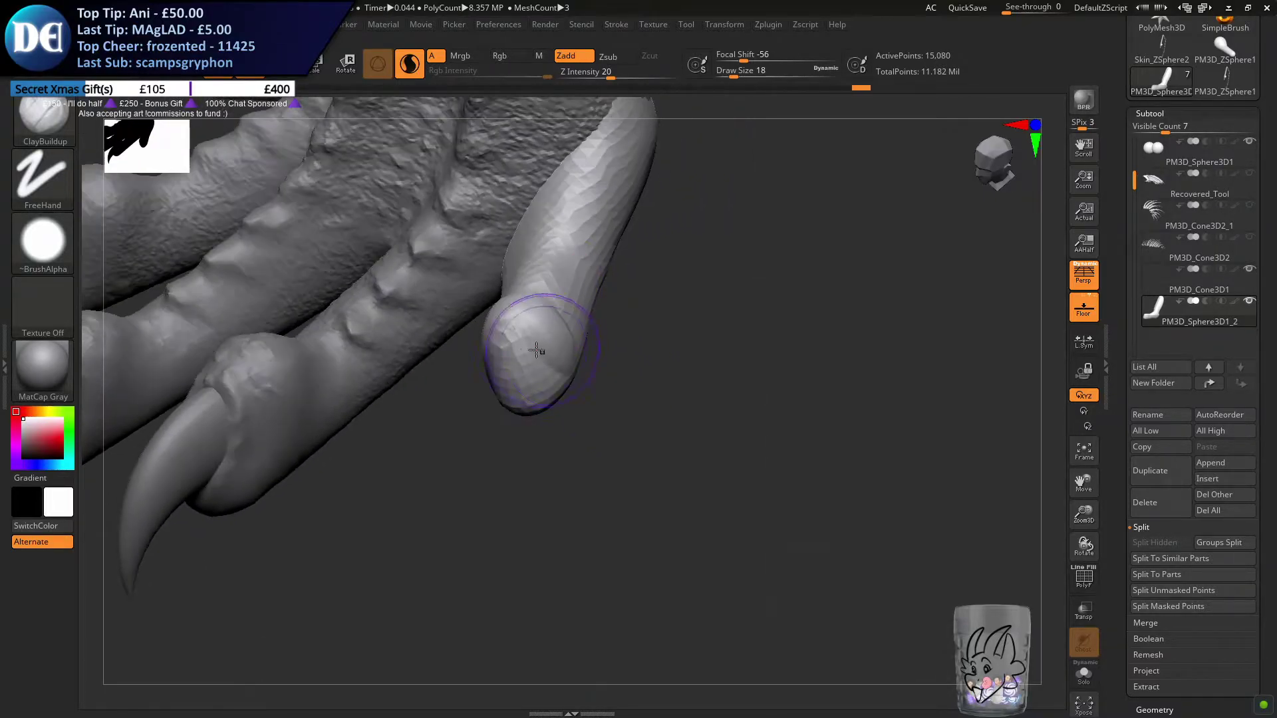
Round out the outer toe's knuckle at draw size 18 and remesh the toe subtool
left_click_drag(519, 384, 526, 394)
mouse_move(525, 385)
right_mouse_down()
mouse_move(511, 319)
mouse_move(484, 291)
mouse_move(501, 286)
mouse_move(498, 303)
mouse_move(532, 333)
right_mouse_up()
mouse_move(532, 313)
left_mouse_down()
mouse_move(557, 365)
mouse_move(532, 345)
left_mouse_up()
right_click_drag(515, 336, 555, 315)
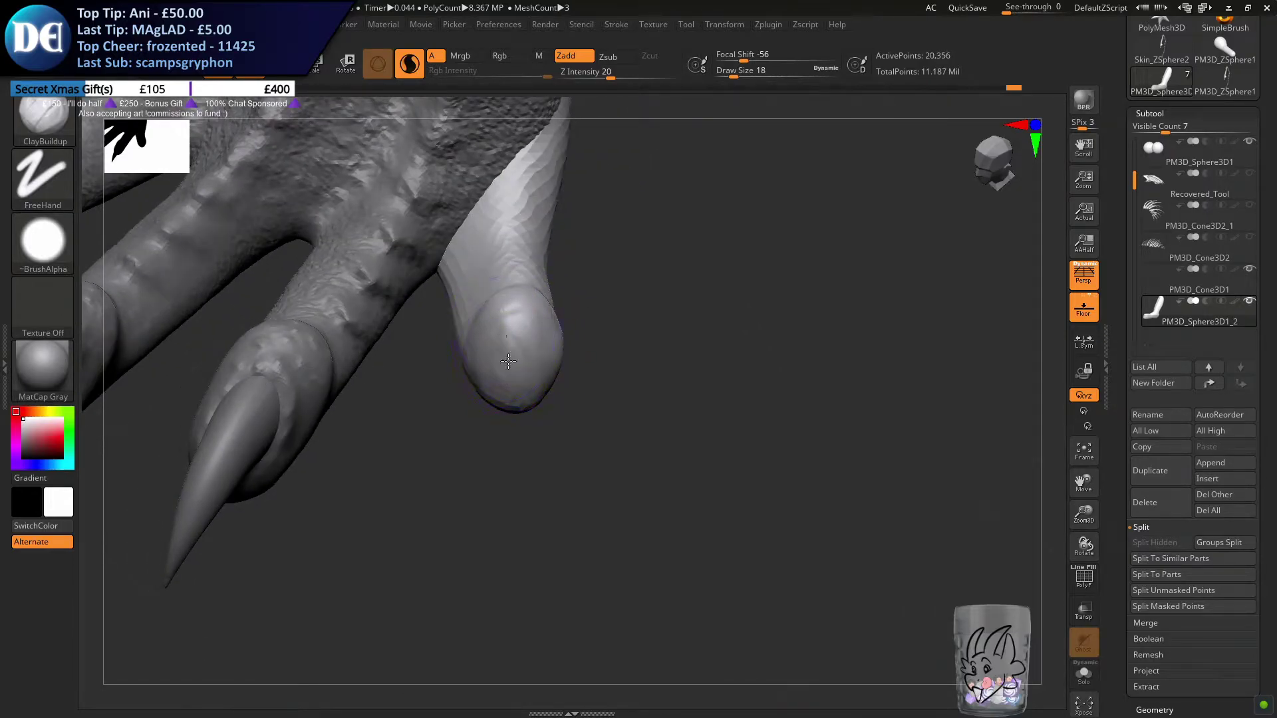
right_click_drag(524, 358, 522, 299)
left_click_drag(439, 561, 550, 612, "ctrl")
Sculpt the lower front edge of the outer toe's tip with the ClayBuildup brush at draw size 7
mouse_move(487, 452)
right_mouse_down()
mouse_move(476, 445)
mouse_move(529, 372)
right_mouse_up()
key("s")
left_click_drag(520, 408, 512, 408)
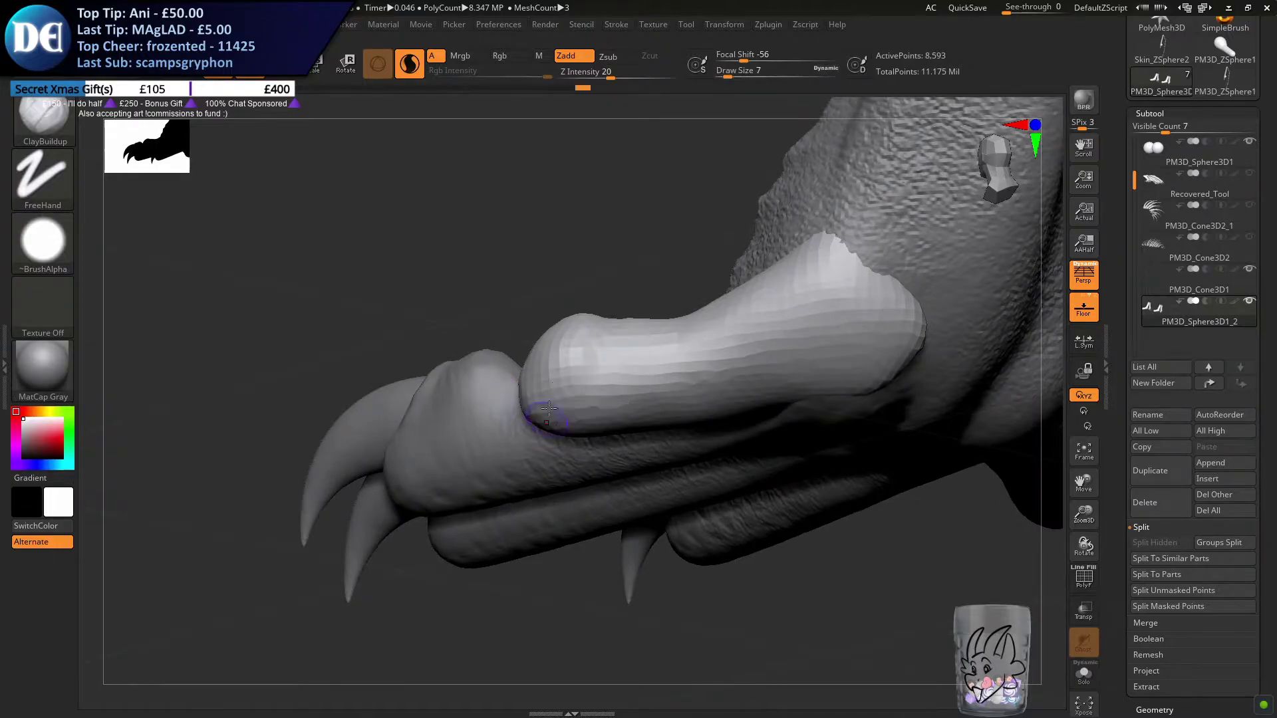
right_click_drag(534, 413, 531, 350)
key("s")
left_click_drag(531, 350, 535, 349)
Build up the side of the outer toe from tip to base with the ClayBuildup brush at draw size 22
mouse_move(542, 352)
right_mouse_down()
mouse_move(644, 350)
mouse_move(633, 346)
right_mouse_up()
key("s")
left_click_drag(632, 345, 635, 345)
left_click_drag(609, 435, 881, 345)
left_click_drag(650, 423, 892, 336)
left_click_drag(411, 352, 425, 365, "ctrl")
right_click_drag(725, 367, 721, 433)
right_click_drag(293, 292, 243, 307)
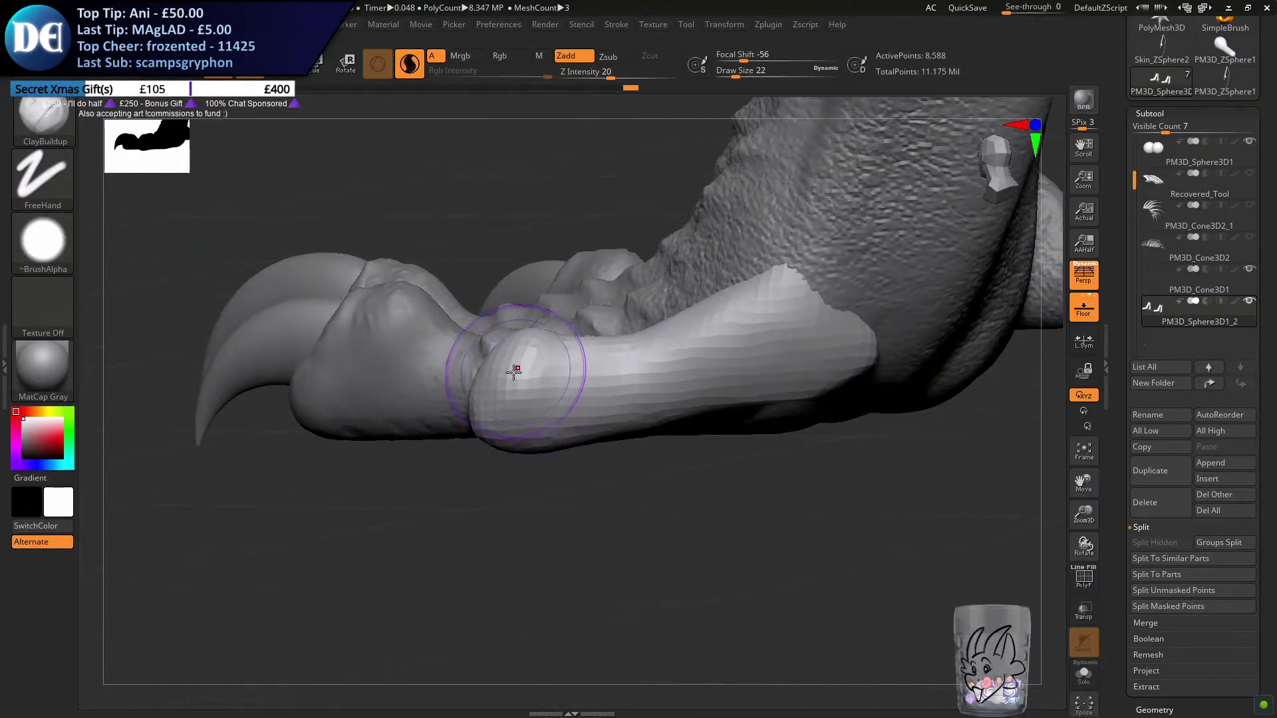
Refine the outer toe's tip and knuckle with the ClayBuildup brush at draw sizes 12 and 13
right_click_drag(521, 360, 514, 441)
key("s")
left_click_drag(514, 441, 506, 441)
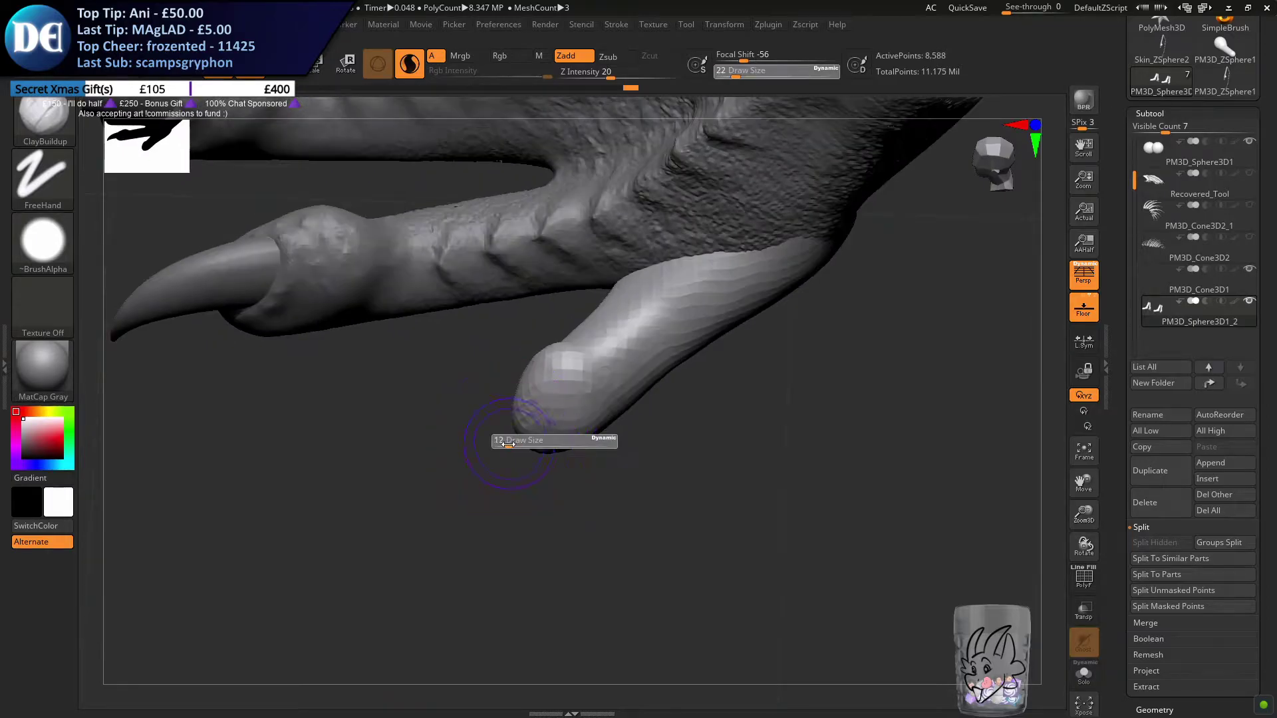
right_click_drag(585, 416, 525, 359, "ctrl")
mouse_move(512, 302)
right_mouse_down("alt")
mouse_move(544, 447)
mouse_move(527, 405)
mouse_move(517, 434)
right_mouse_up("alt")
key("s")
left_click_drag(514, 434, 519, 434)
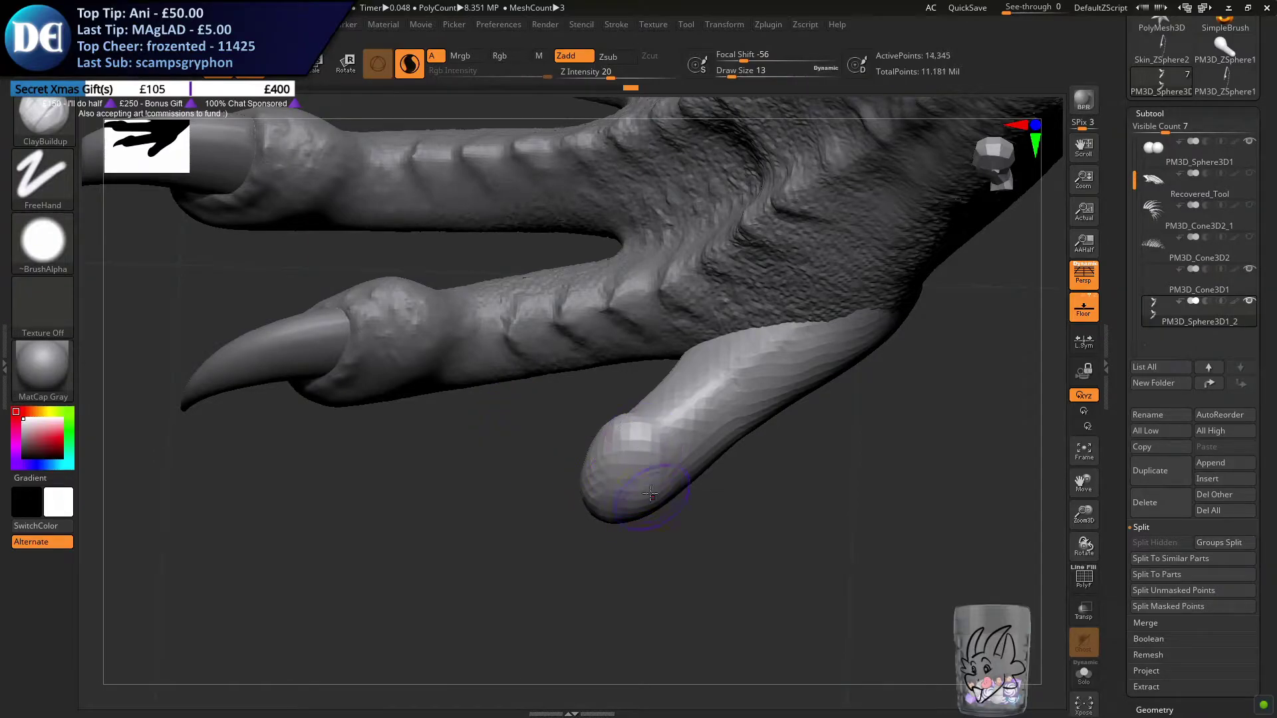
Reshape the rounded tip of the outer toe with the Move brush at draw size 20
left_click(60, 150)
left_click(282, 304)
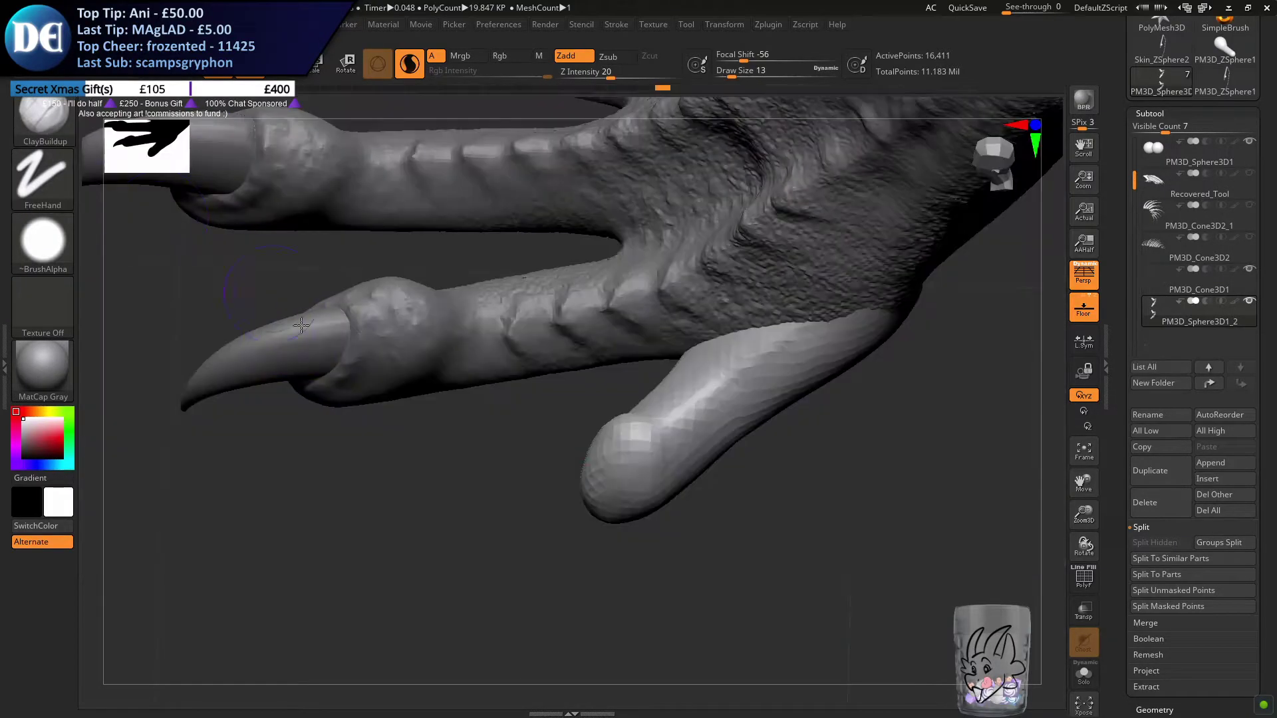
left_click(41, 119)
key("m")
left_click(442, 382)
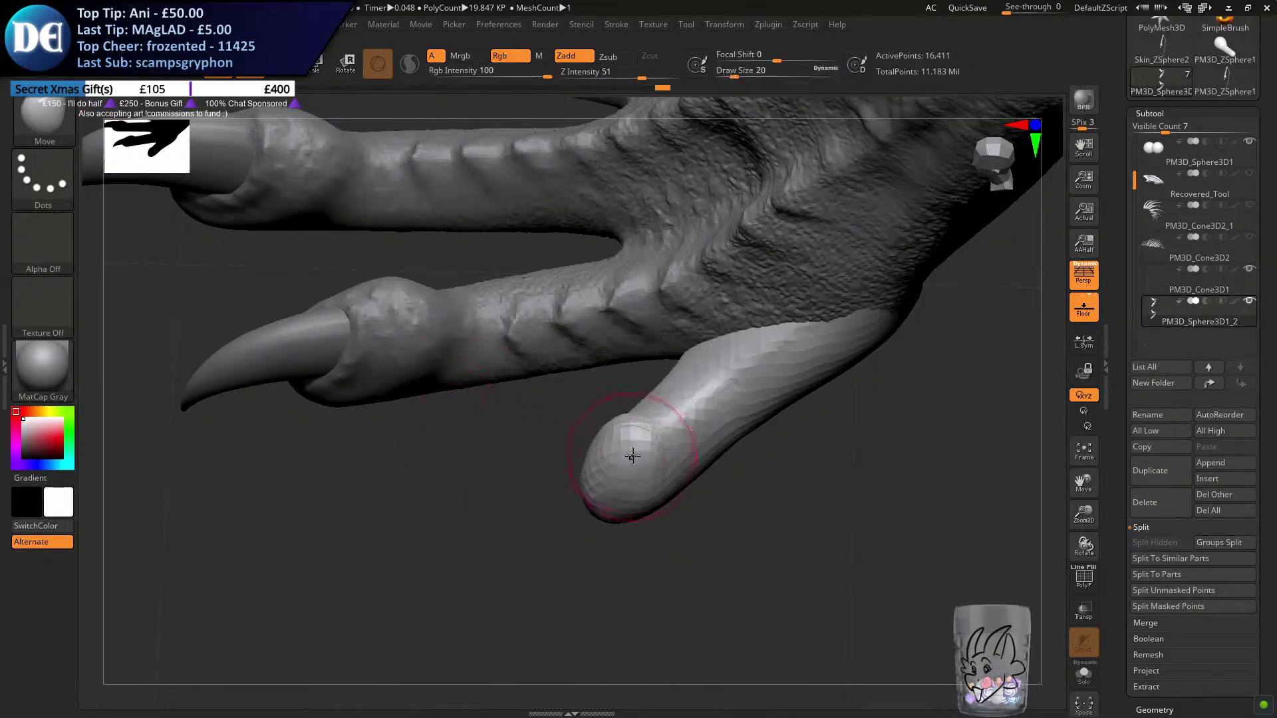
left_click_drag(572, 472, 581, 464)
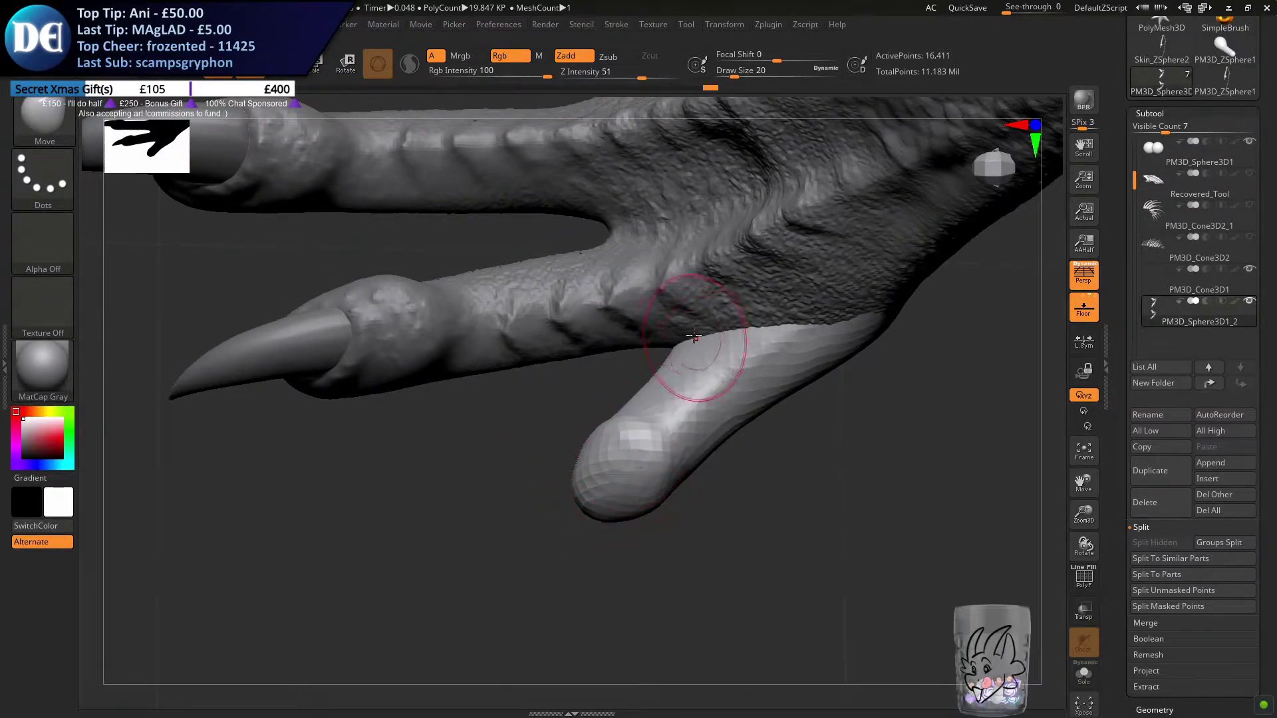
mouse_move(790, 381)
right_mouse_down()
mouse_move(795, 291)
mouse_move(658, 335)
right_mouse_up()
key("bracketright")
key("bracketright")
key("bracketright")
left_click_drag(758, 445, 697, 422)
key("ctrl+z")
Pull the rear base of the outer toe into the foot with the Move brush at draw size 23 and remesh
key("s")
right_click_drag(683, 417, 653, 418)
left_click_drag(784, 443, 758, 441)
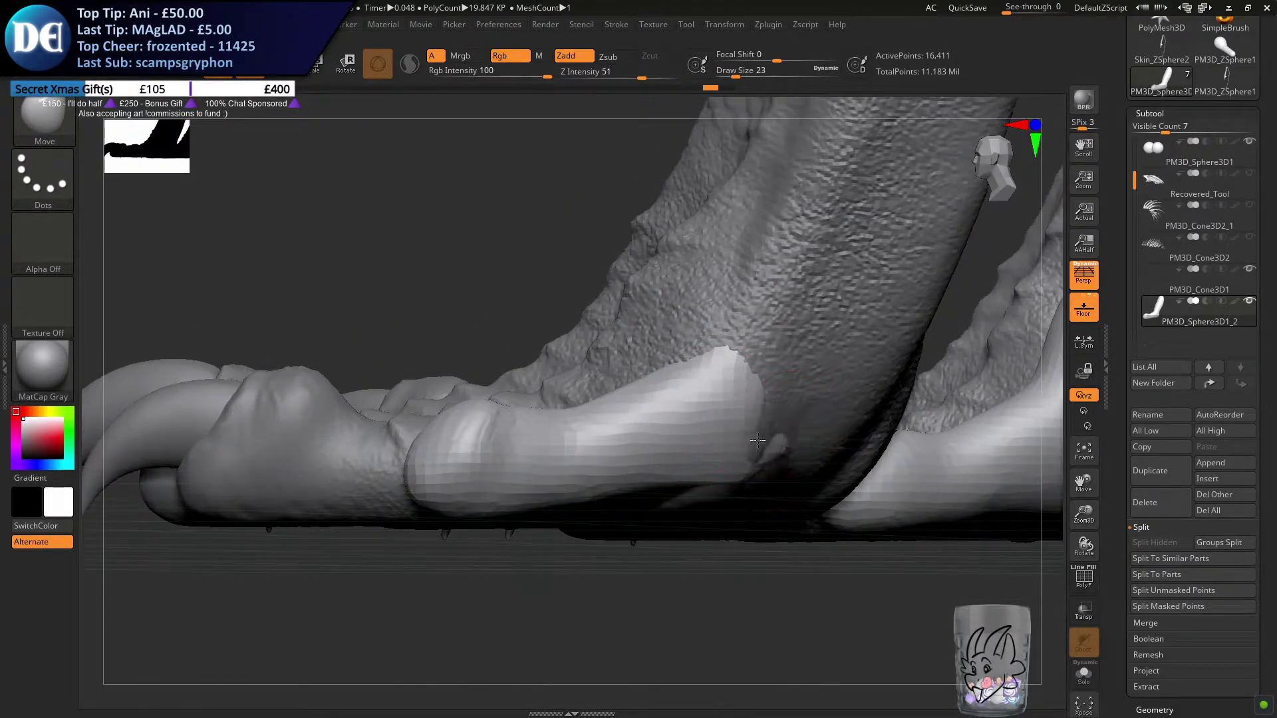
key("ctrl+z")
right_click_drag(777, 441, 742, 432)
mouse_move(812, 448)
left_mouse_down()
mouse_move(766, 445)
mouse_move(749, 500)
left_mouse_up()
left_click_drag(639, 585, 650, 600, "ctrl")
Adjust the upper edge and base of the outer toe with the Move brush at draw size 23
right_click_drag(700, 361, 671, 386)
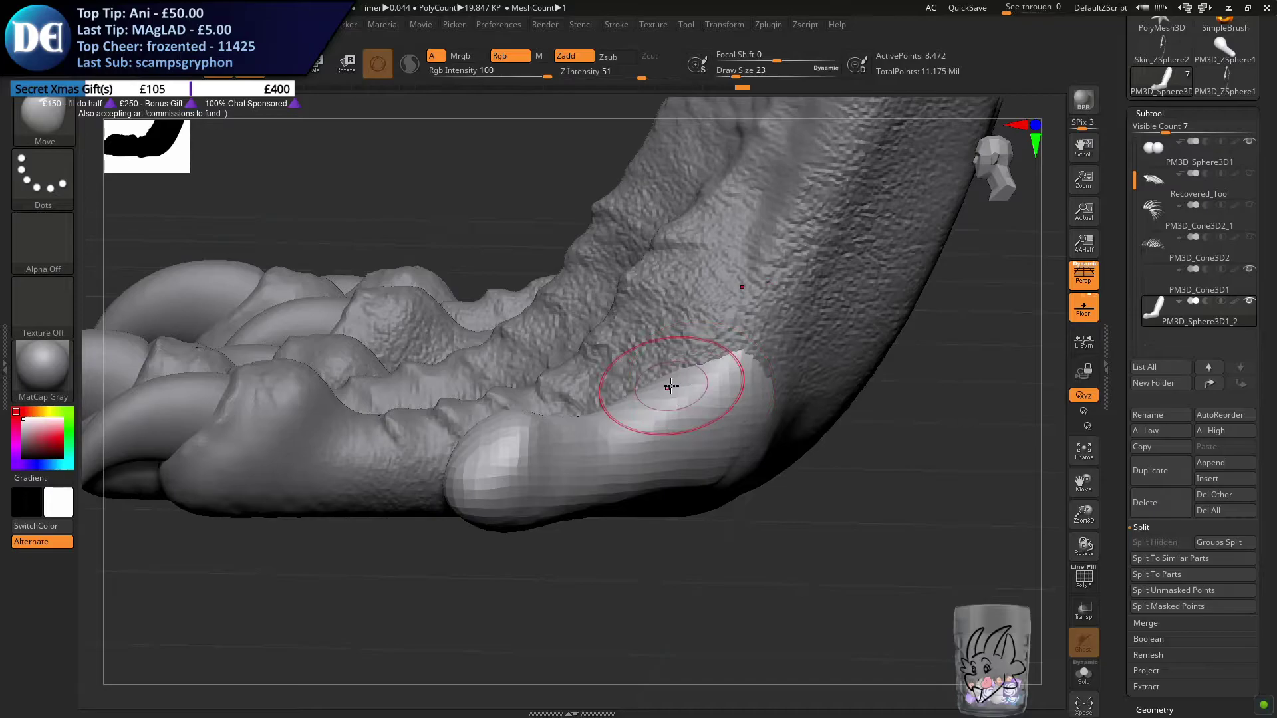
right_click_drag(565, 394, 603, 458)
right_click_drag(661, 418, 672, 337, "ctrl")
right_click_drag(578, 368, 687, 395, "ctrl")
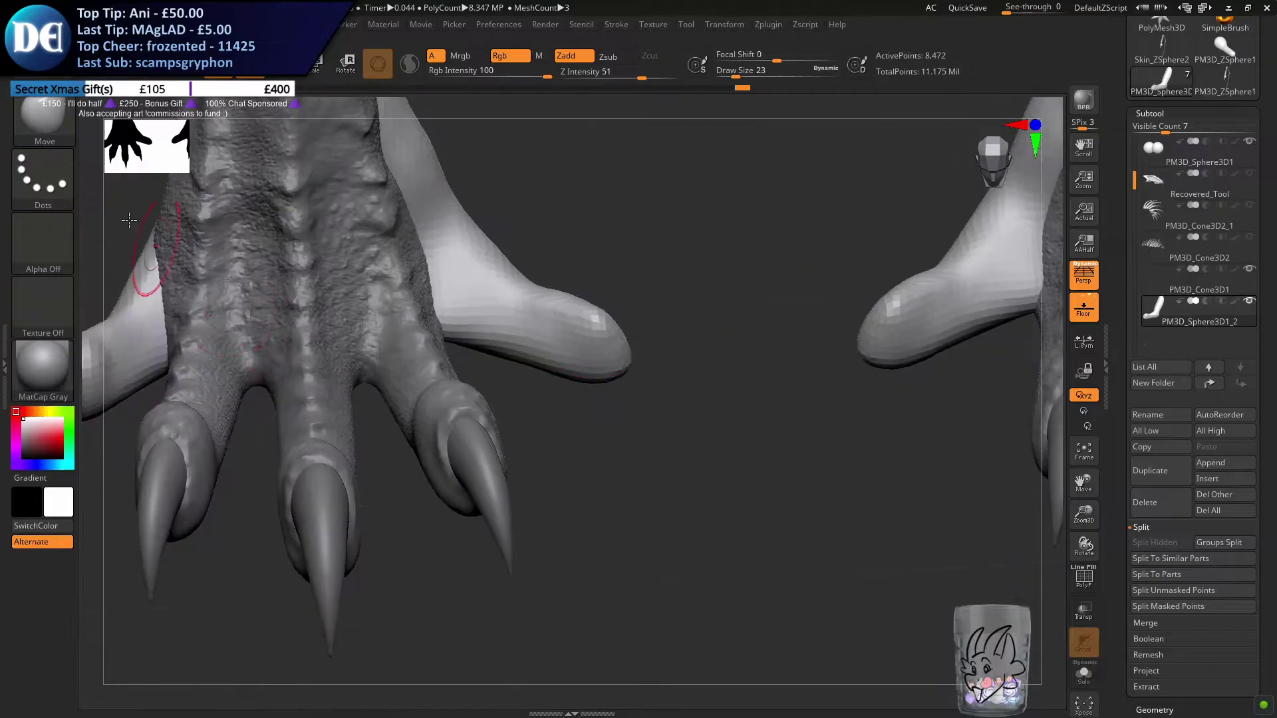
Enable Sculptris Pro and sculpt ridges around the inner toe's tip with the ClayBuildup brush at draw size 11
left_click(51, 119)
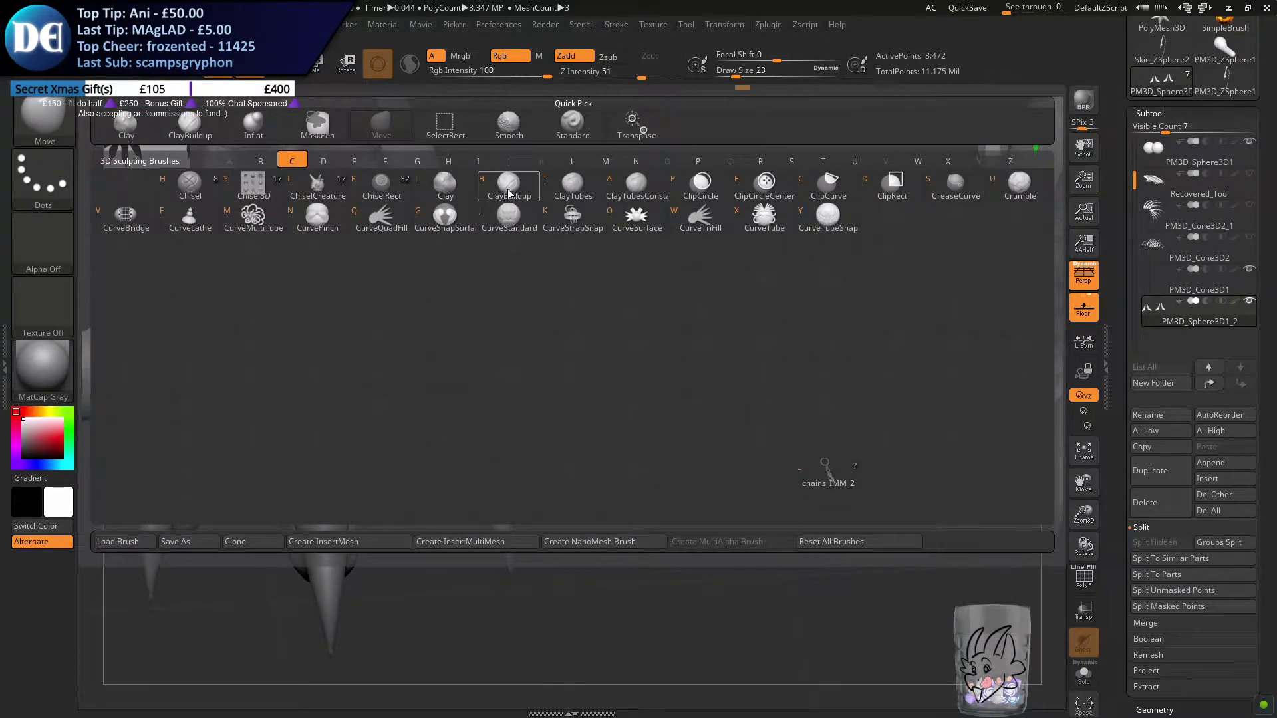
left_click(510, 185)
left_click(410, 72)
right_click_drag(555, 232, 623, 307, "ctrl")
key("s")
left_click_drag(673, 349, 666, 350)
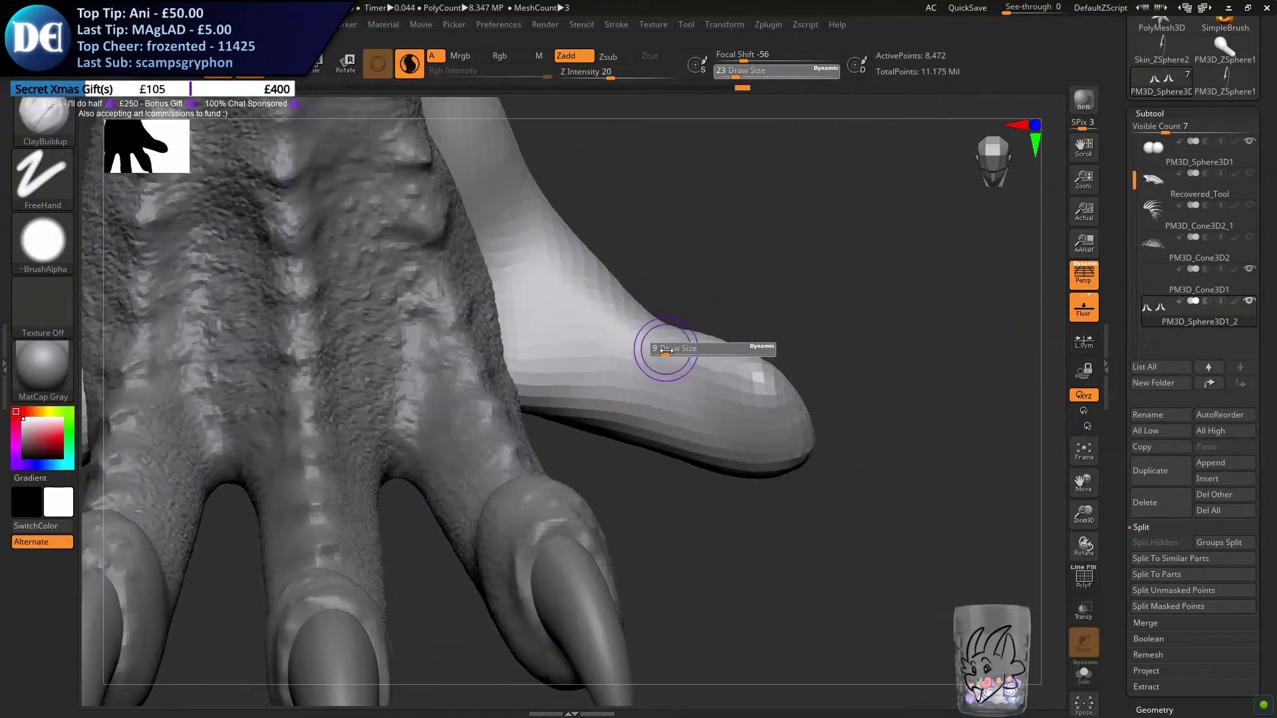
right_click_drag(680, 331, 700, 413)
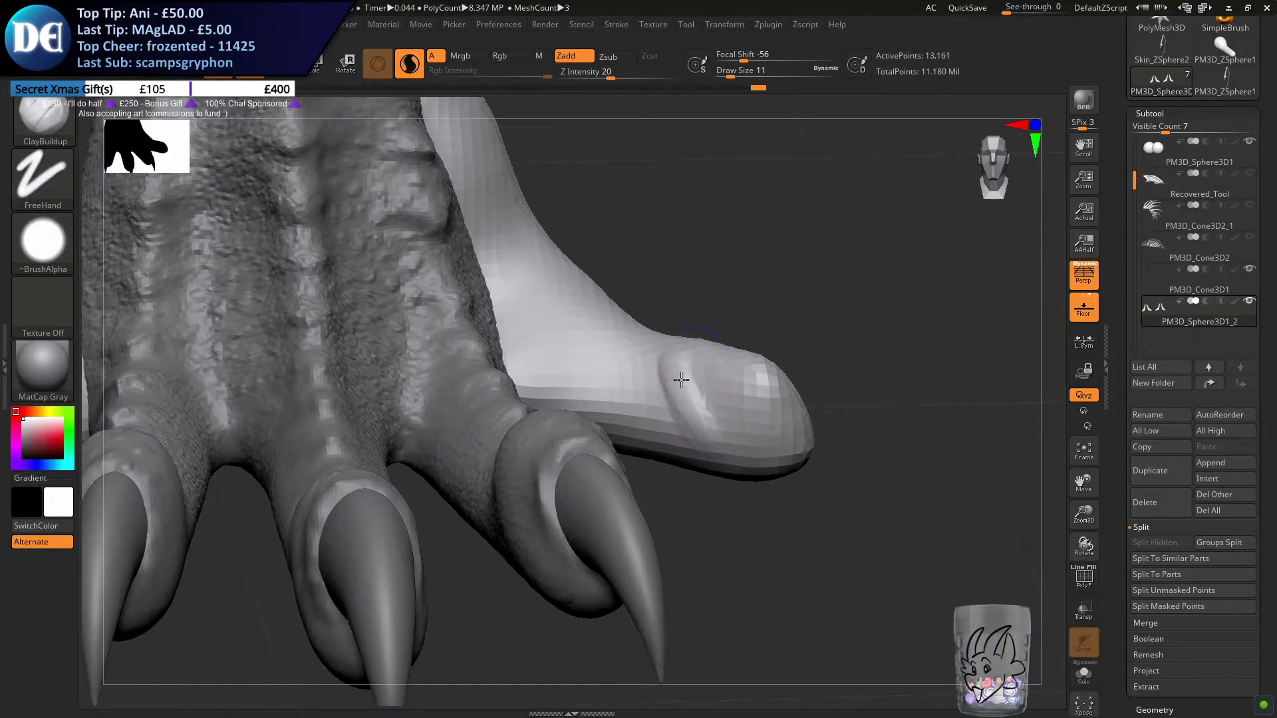
key("ctrl")
mouse_move(685, 419)
right_mouse_down()
mouse_move(726, 365)
mouse_move(744, 401)
mouse_move(728, 356)
right_mouse_up()
Refine the inner toe's tip and the crease behind it with the ClayBuildup brush at draw sizes 9 and 23, and remesh
key("s")
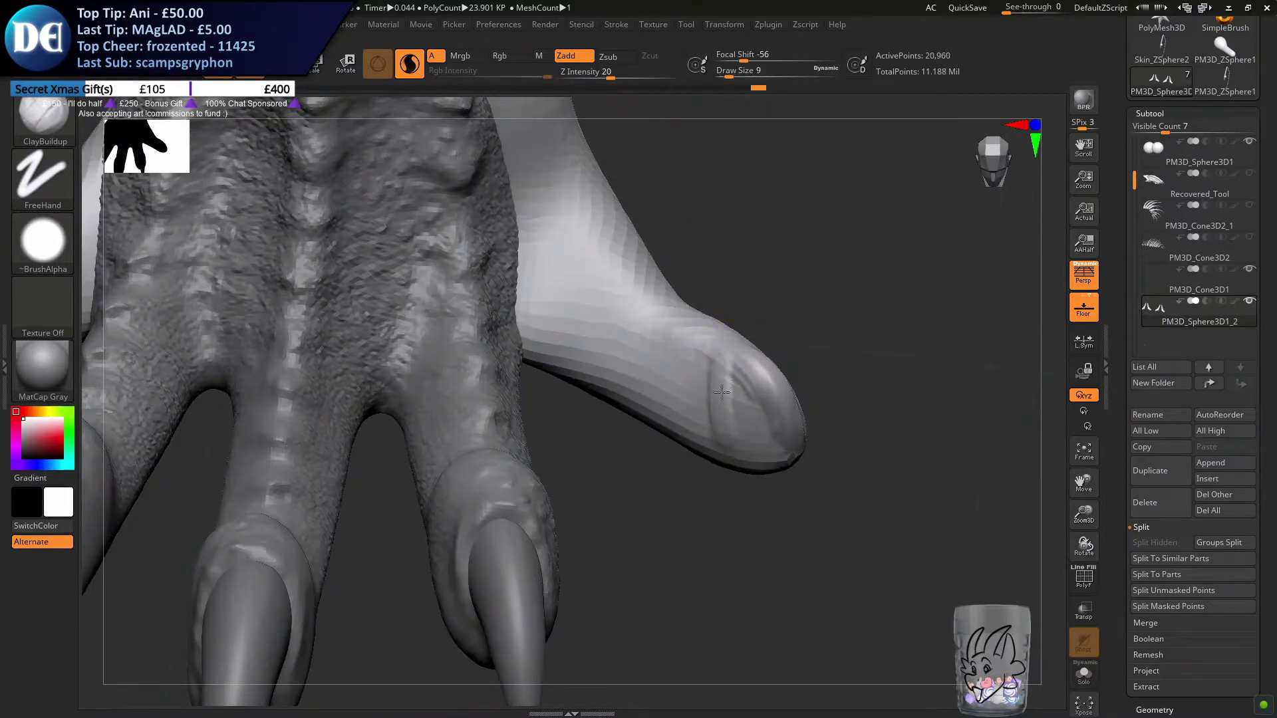
right_click_drag(771, 447, 674, 409)
key("s")
mouse_move(675, 409)
left_mouse_down()
mouse_move(693, 408)
mouse_move(671, 409)
left_mouse_up()
key("s")
right_click_drag(663, 417, 726, 407)
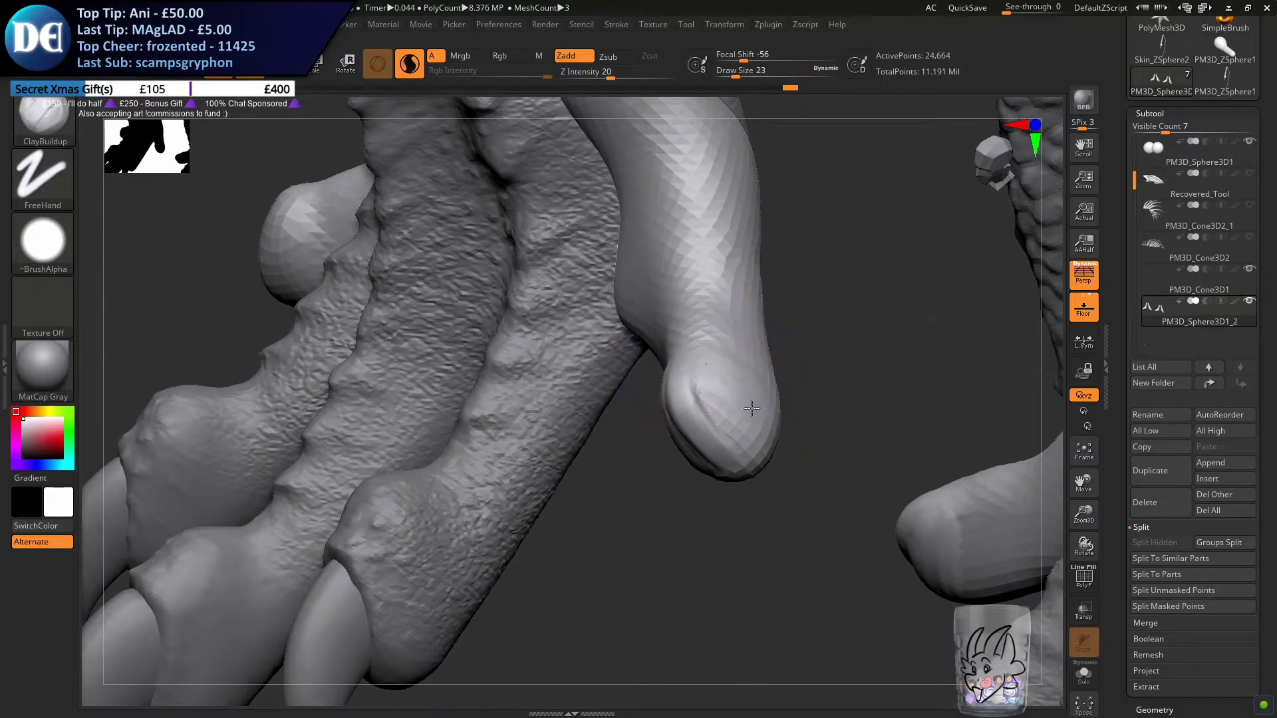
right_click_drag(752, 453, 638, 374)
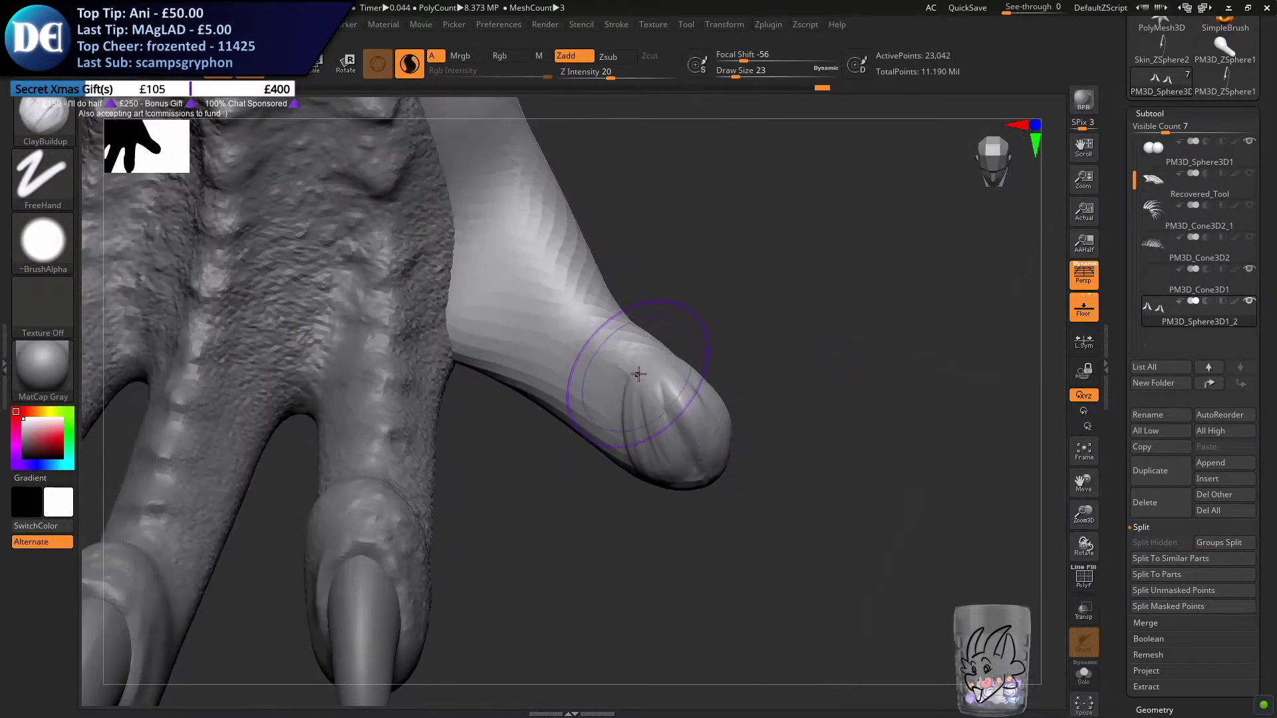
left_click_drag(607, 537, 622, 508, "ctrl")
mouse_move(624, 483)
right_mouse_down()
mouse_move(722, 452)
mouse_move(547, 444)
right_mouse_up()
Reshape the upper edge just behind the inner toe's rounded tip with the Move brush at draw size 17
left_click(39, 136)
left_click(516, 373)
left_click(59, 110)
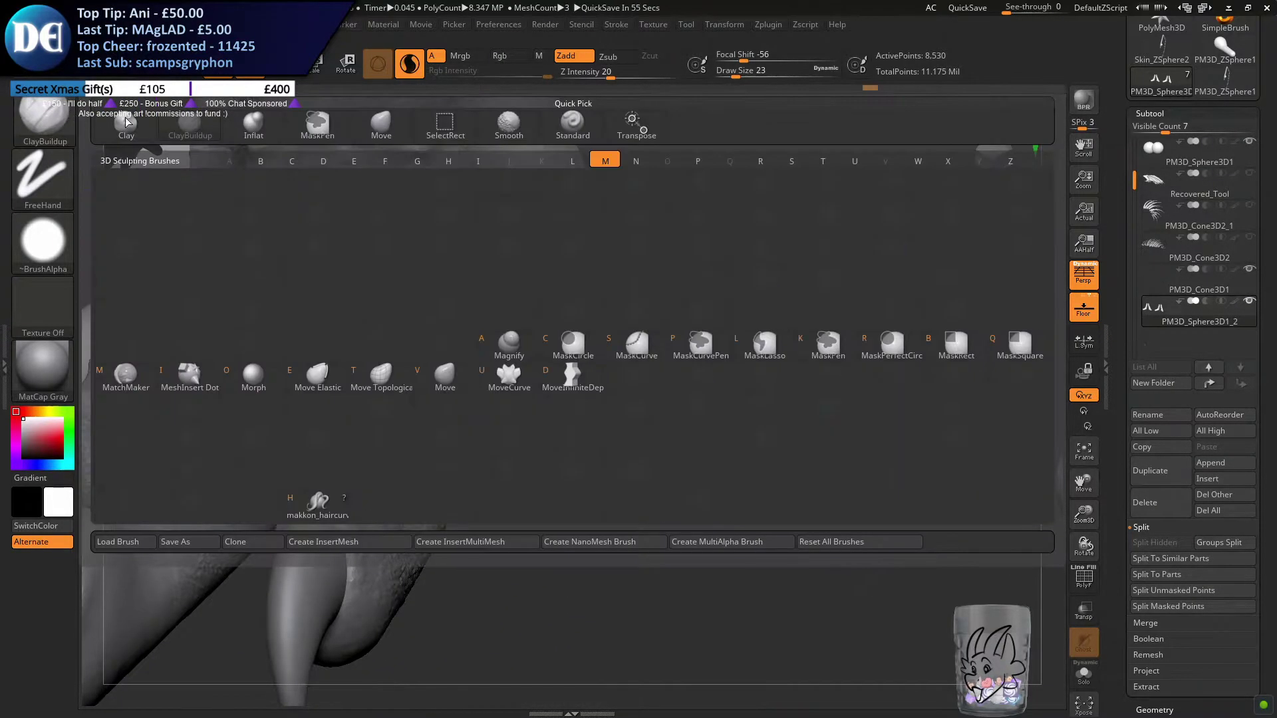
left_click(444, 376)
mouse_move(613, 284)
right_mouse_down()
mouse_move(618, 347)
mouse_move(604, 346)
right_mouse_up()
key("s")
left_click_drag(613, 346, 609, 347)
right_click_drag(610, 348, 655, 327)
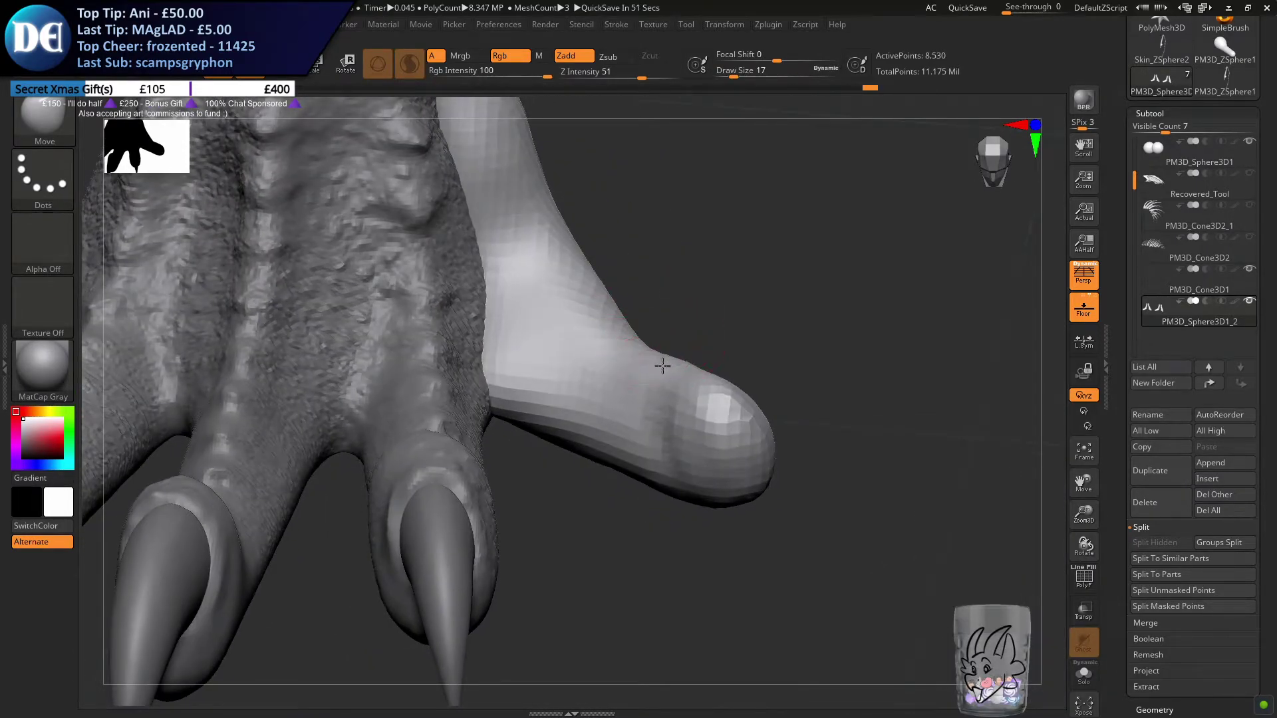
Adjust the broader contour of the inner toe's upper side with the Move brush at draw size 39
key("s")
left_click_drag(622, 344, 632, 345)
right_click_drag(627, 343, 652, 324)
left_click_drag(608, 325, 602, 328)
mouse_move(602, 329)
right_mouse_down()
mouse_move(627, 348)
mouse_move(584, 361)
right_mouse_up()
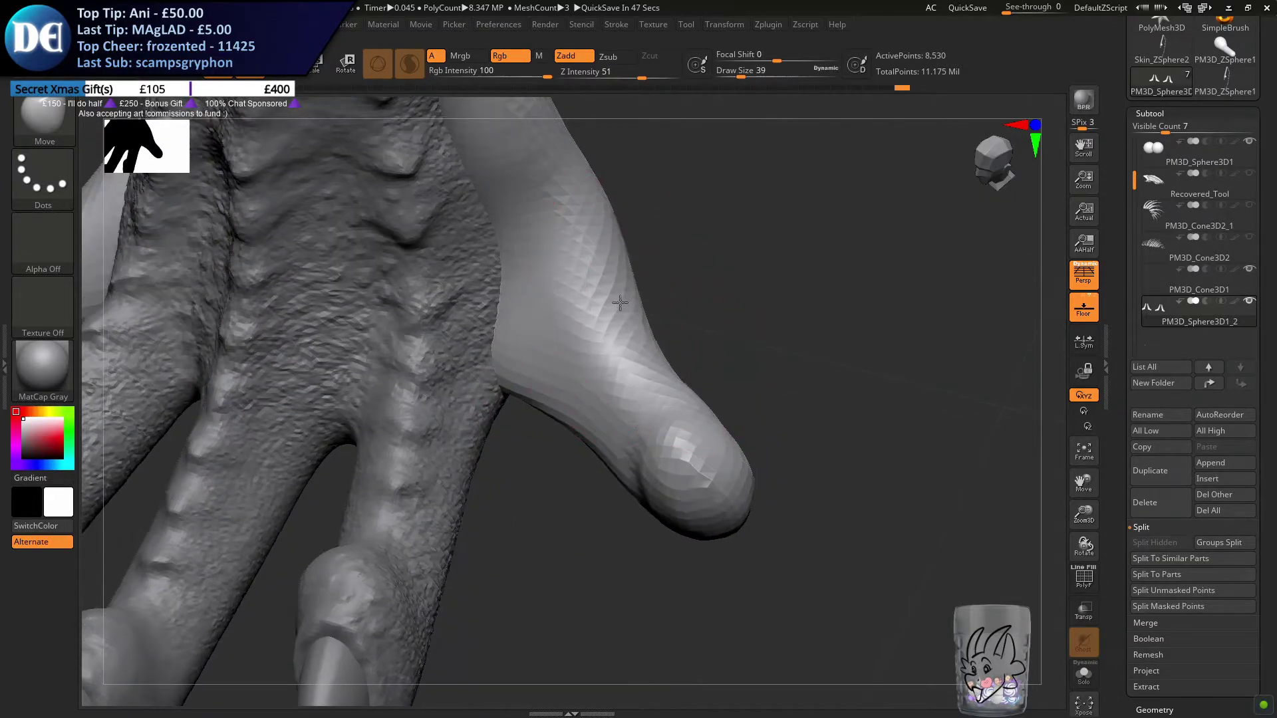
Shape the inner toe's knuckle, tip and underside from above with the Move brush at draw size 20
key("s")
left_click_drag(603, 386, 594, 386)
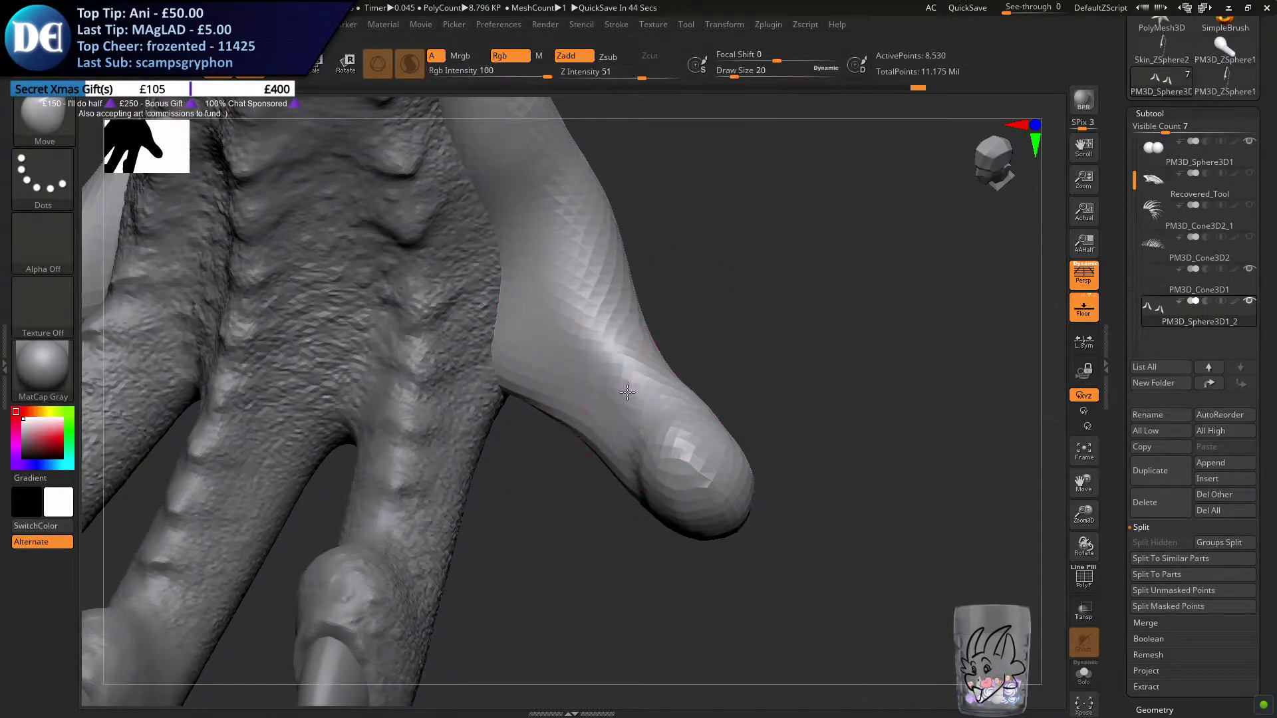
right_click_drag(643, 387, 689, 397)
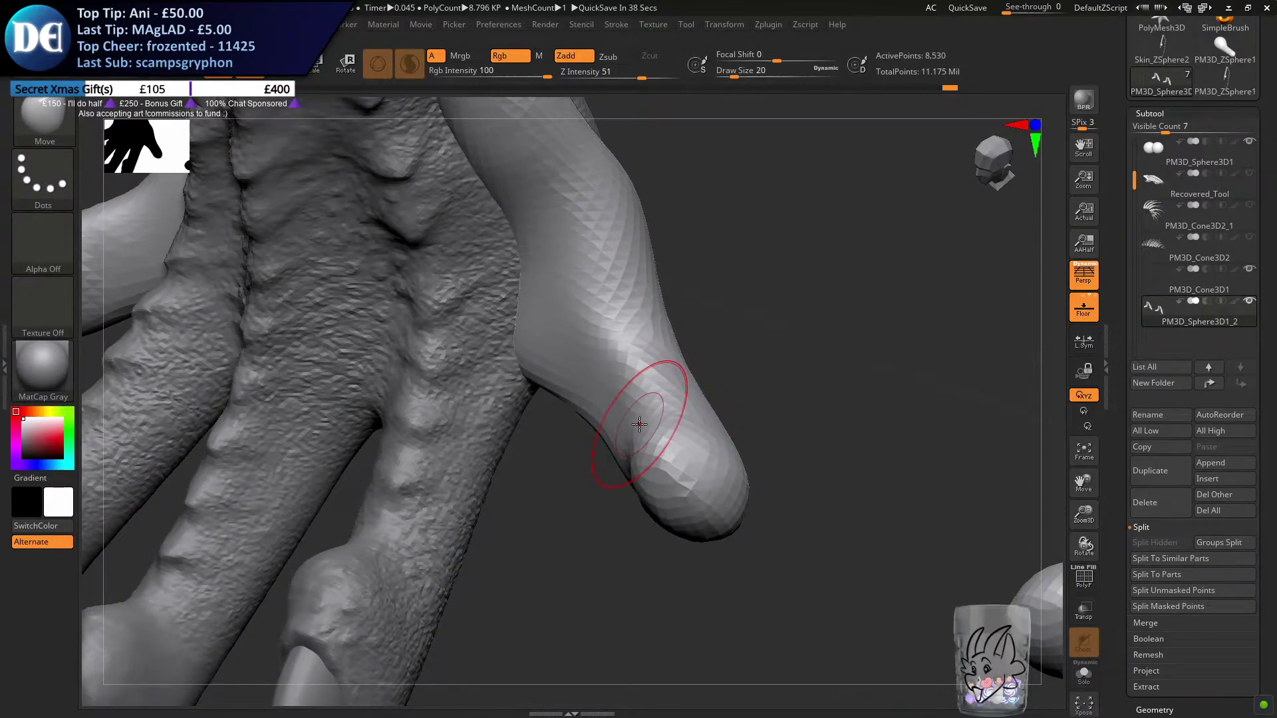
mouse_move(689, 421)
right_mouse_down()
mouse_move(678, 459)
mouse_move(661, 445)
right_mouse_up()
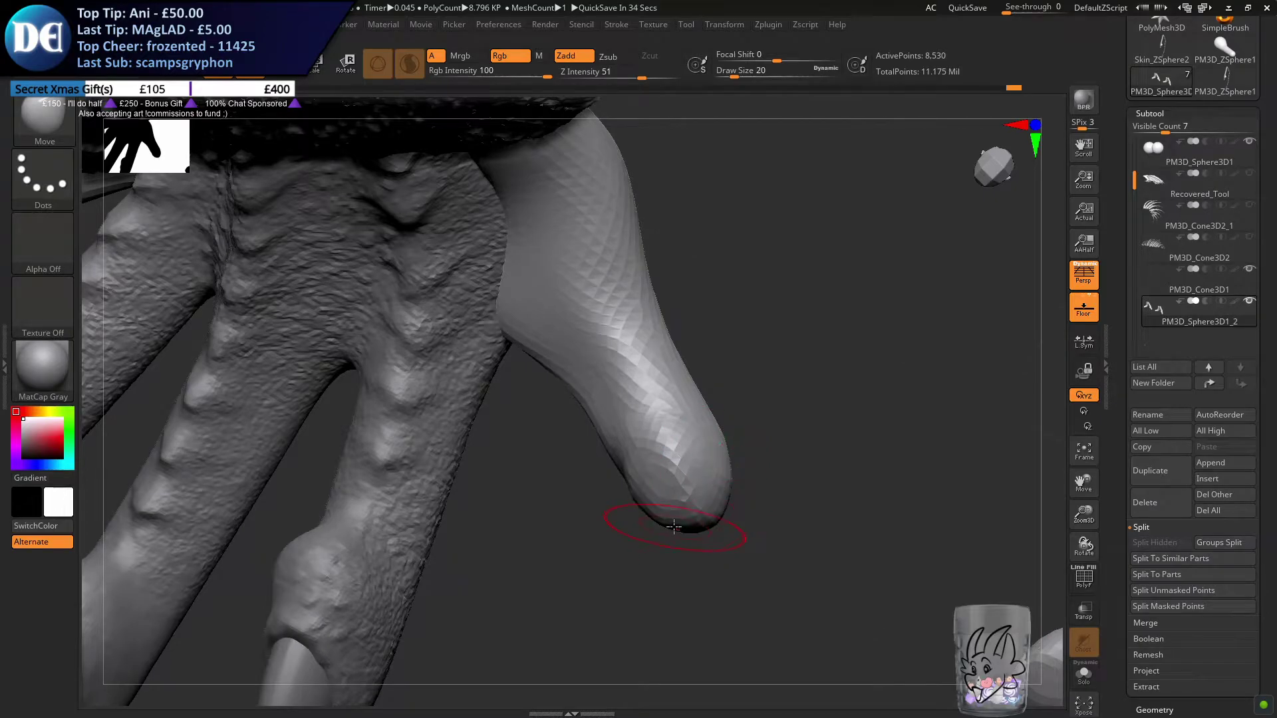
right_click_drag(685, 525, 696, 513)
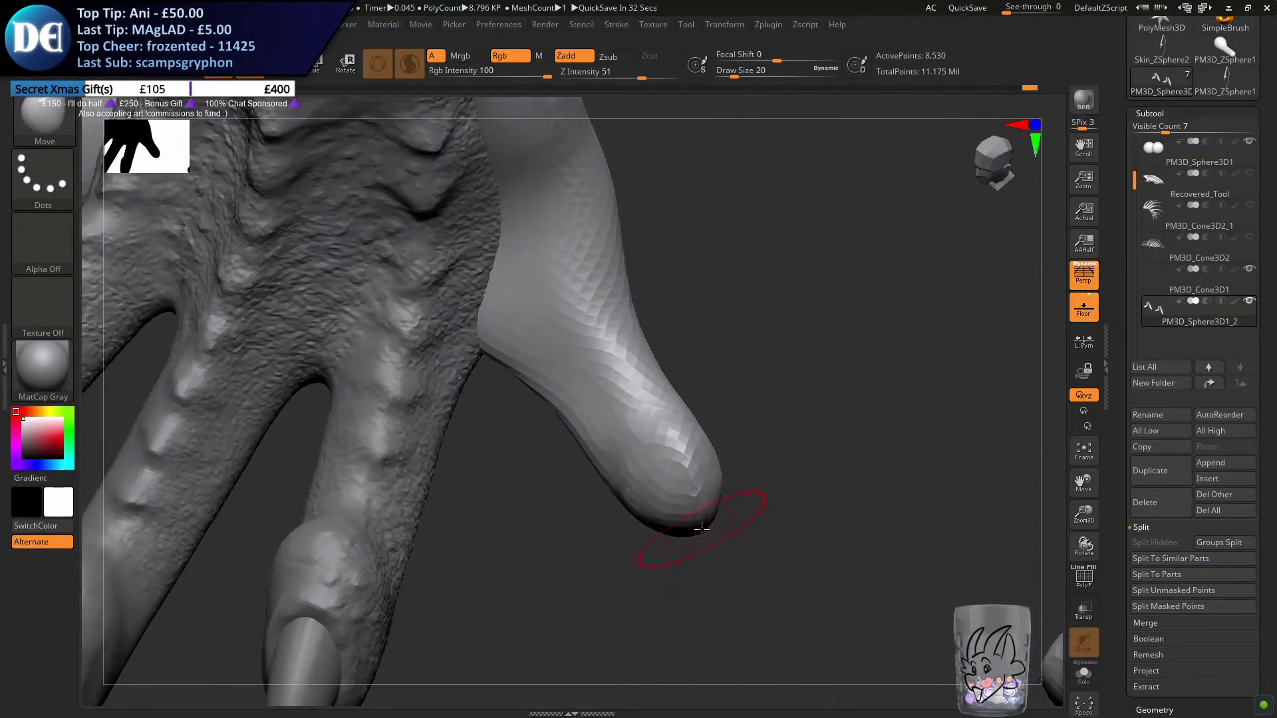
mouse_move(625, 495)
right_mouse_down()
mouse_move(673, 456)
mouse_move(716, 444)
mouse_move(665, 426)
right_mouse_up()
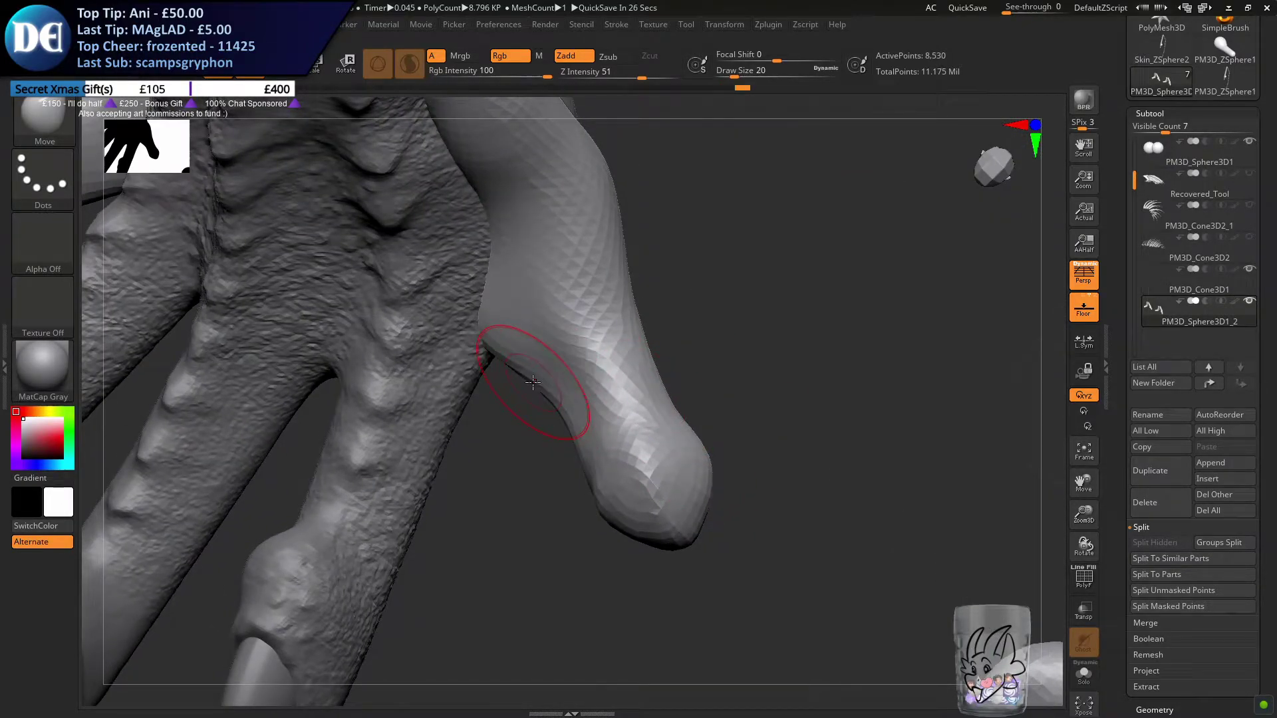
Adjust the inner toe's upper base where it runs up the ankle with the Move brush at draw sizes 41 and 51
right_click_drag(561, 513, 484, 482, "ctrl")
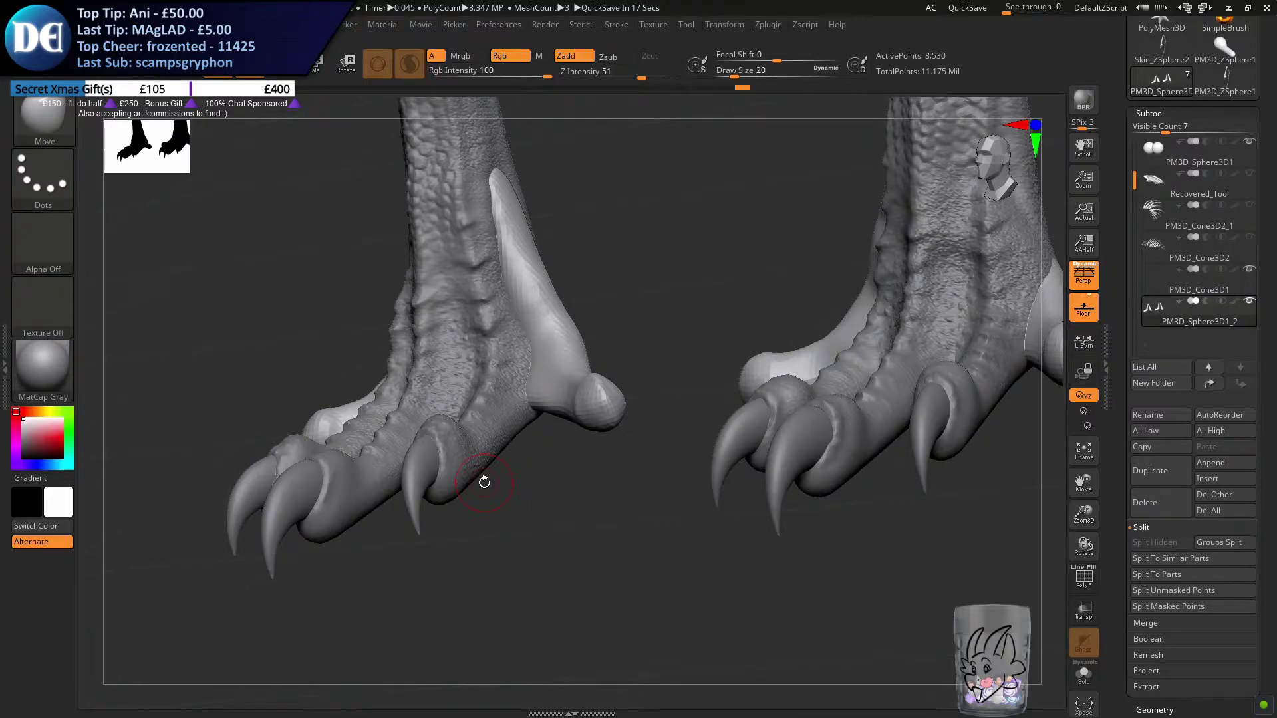
right_click_drag(490, 417, 559, 388, "alt")
right_click_drag(559, 387, 531, 405, "ctrl")
key("s")
left_click_drag(527, 403, 536, 404)
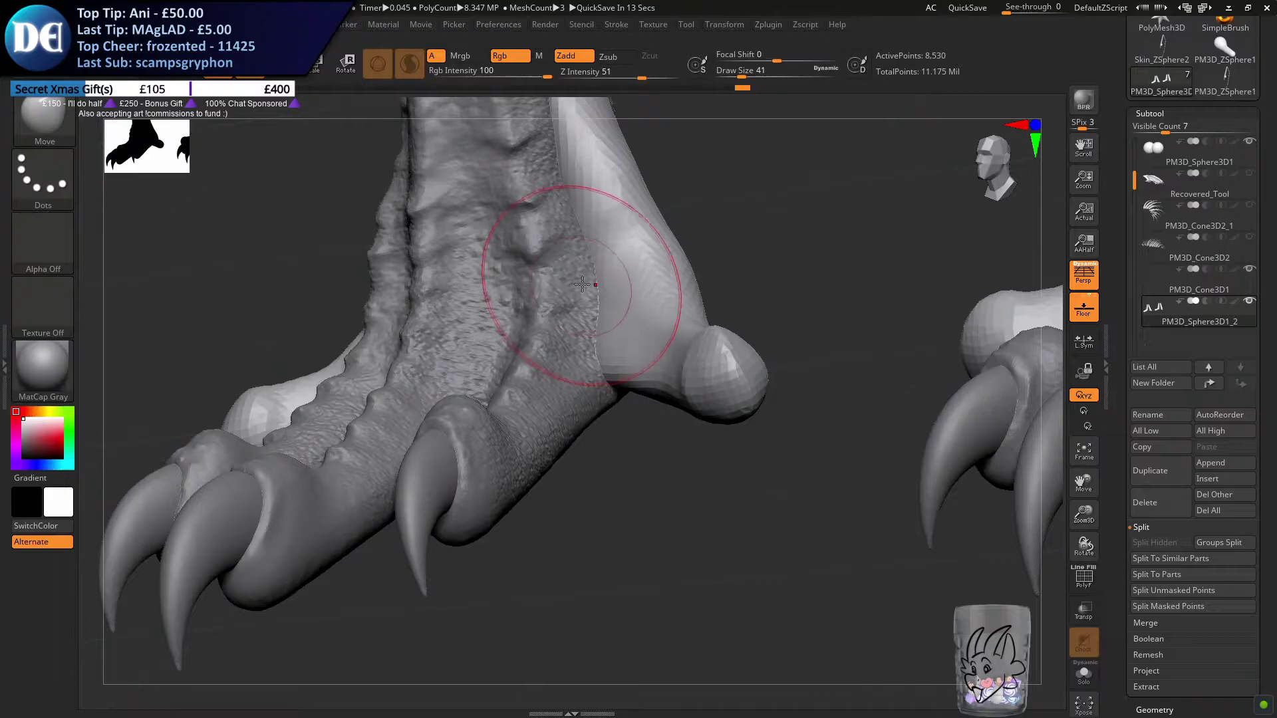
right_click_drag(646, 269, 553, 350)
key("space")
left_click_drag(552, 349, 559, 350)
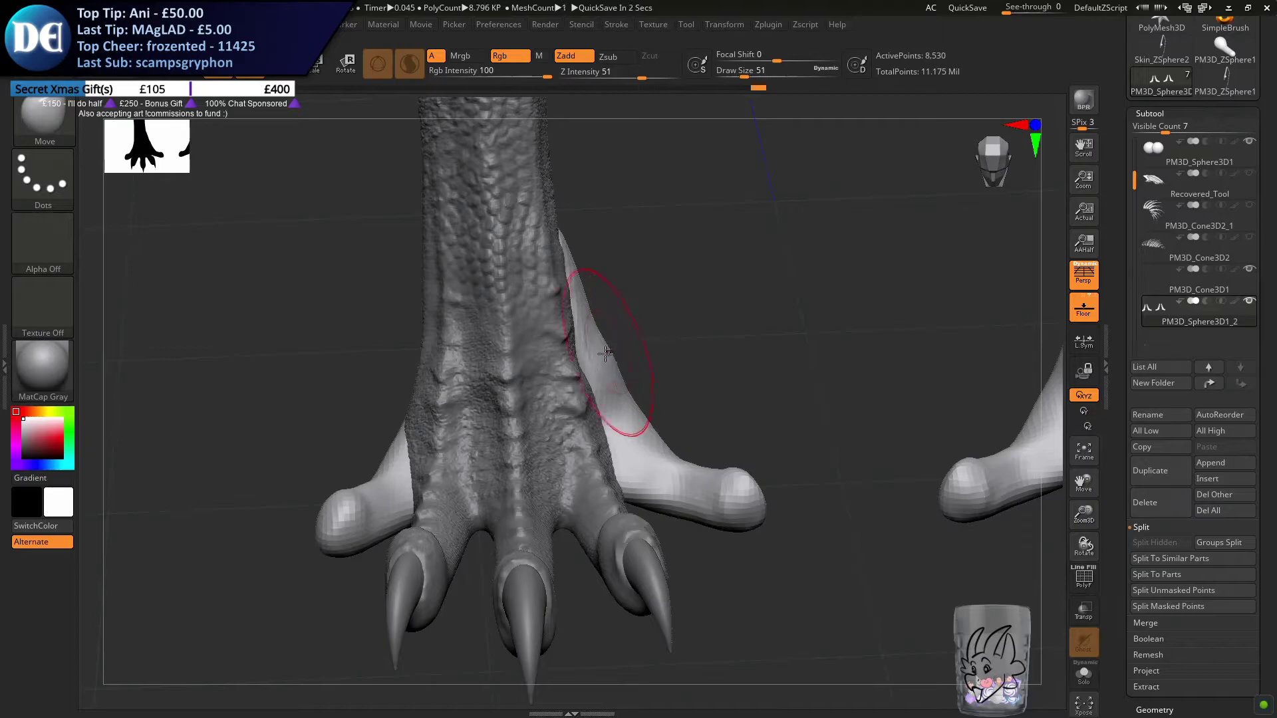
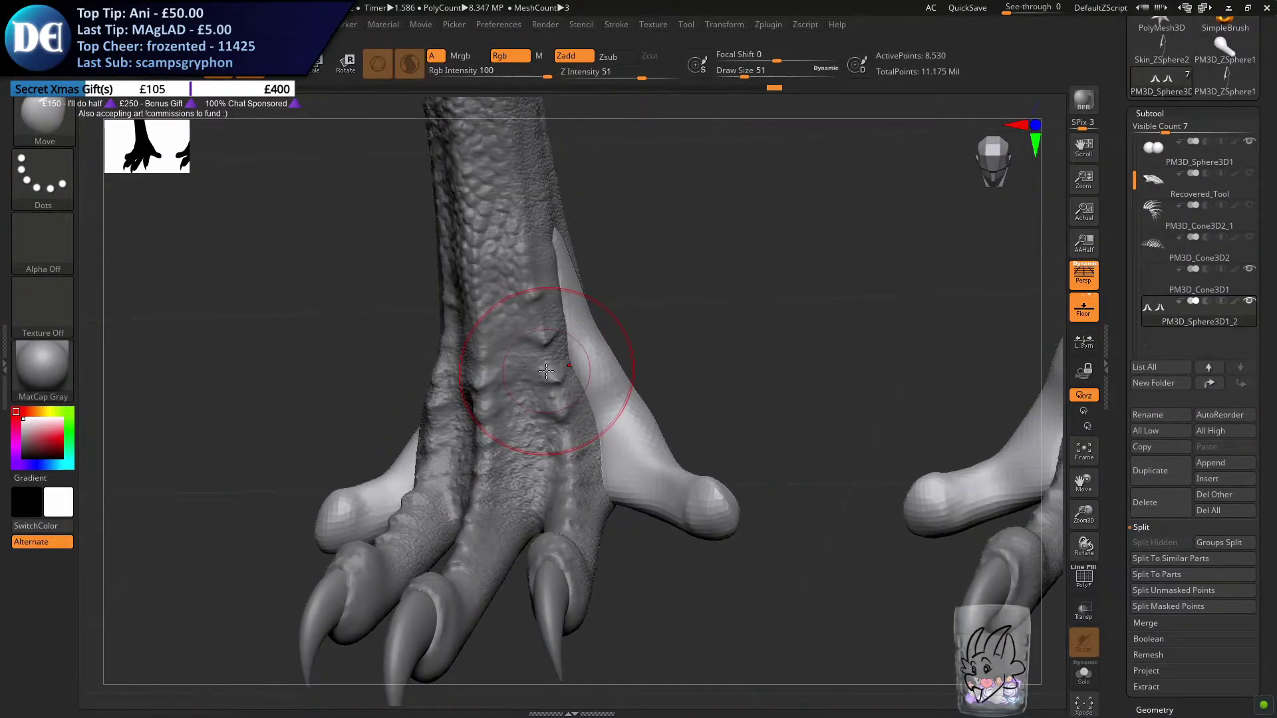
Refine the inner toe's upper base against the ankle with the Move brush, reducing the draw size to 25
right_click_drag(547, 399, 605, 412)
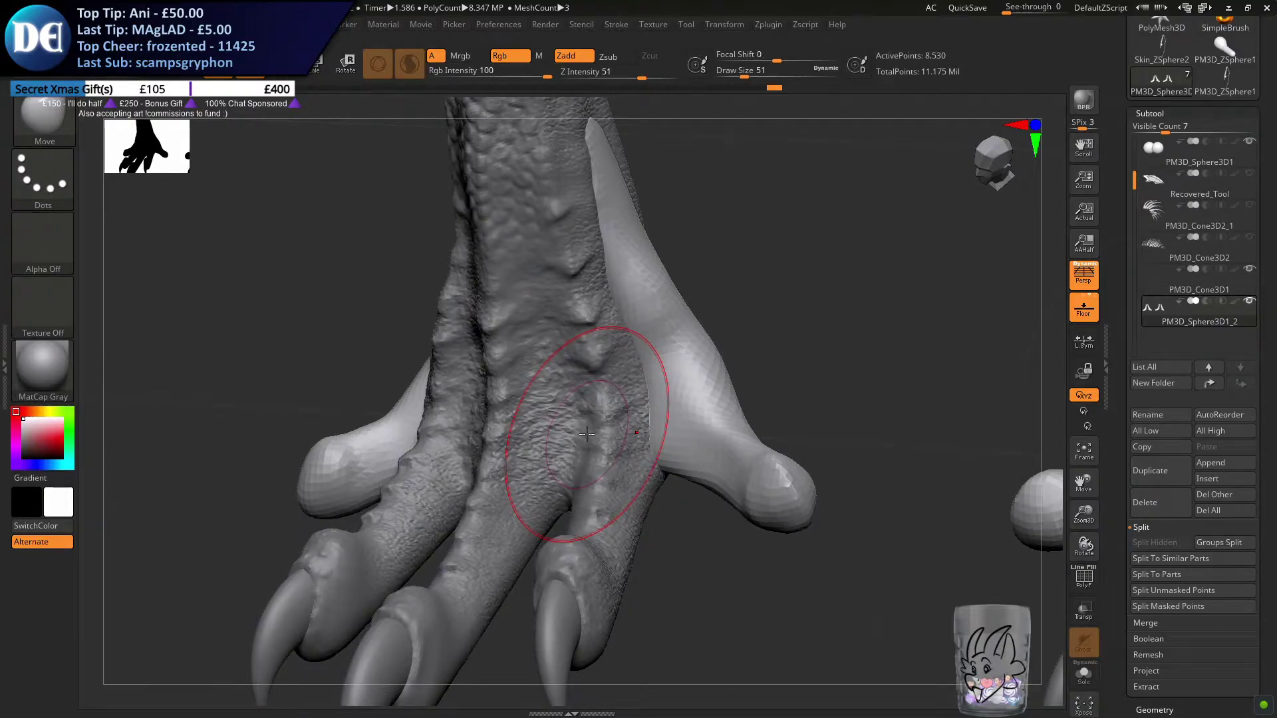
right_click_drag(590, 370, 656, 393)
key("s")
left_click(670, 355)
mouse_move(674, 354)
left_mouse_down()
mouse_move(679, 342)
mouse_move(680, 364)
left_mouse_up()
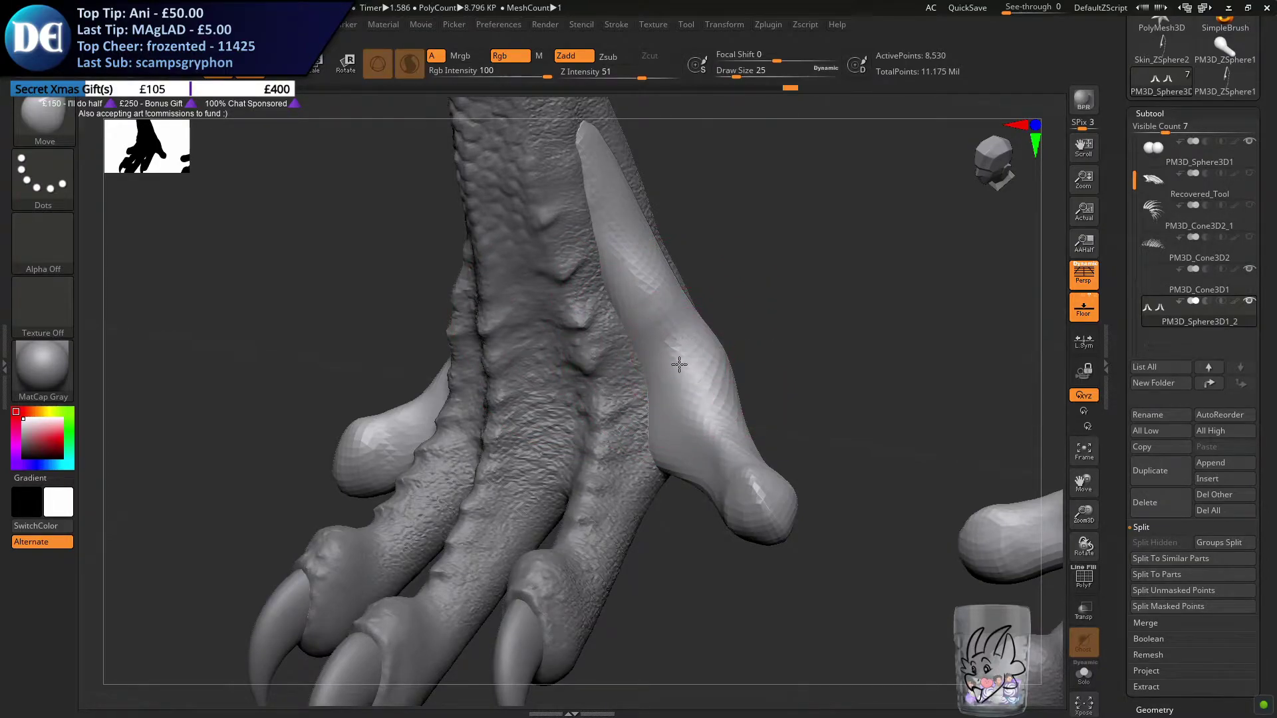
Build up a broad ridge along the inner toe's upper side with the ClayBuildup brush at draw size 25 and smooth it
left_click(57, 116)
left_click(508, 194)
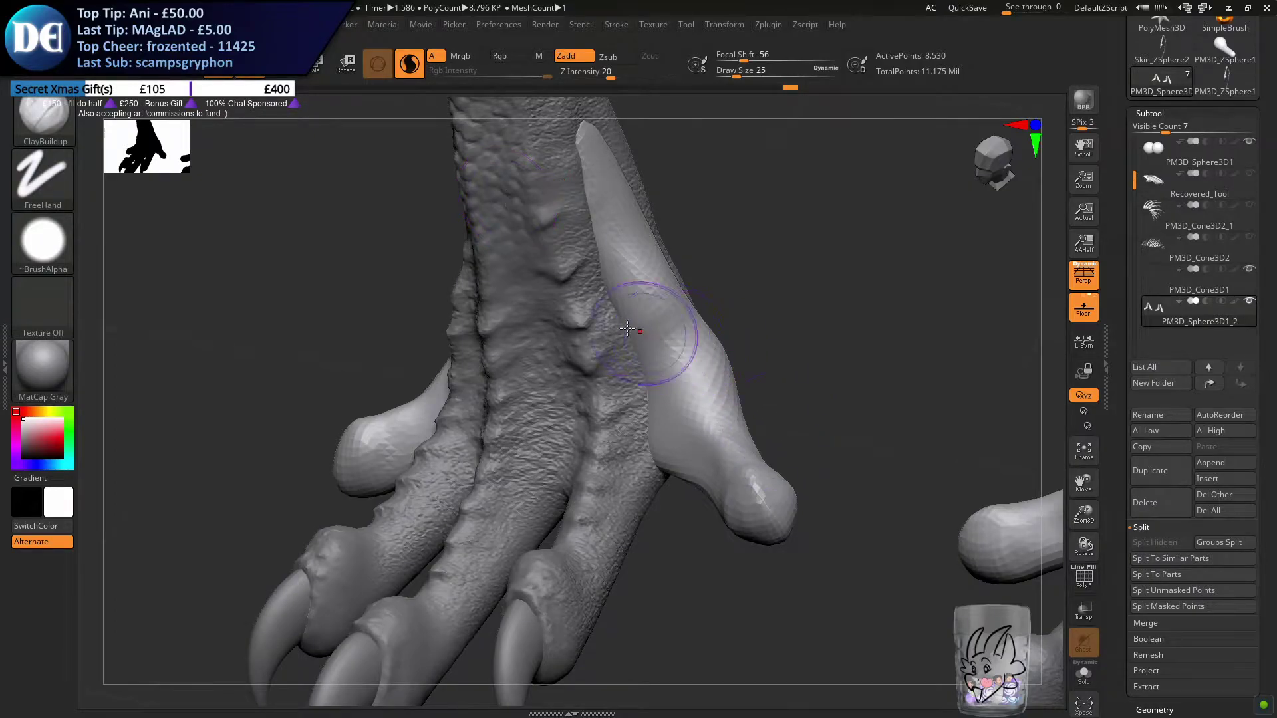
key("ctrl")
mouse_move(617, 256)
left_mouse_down()
mouse_move(706, 416)
mouse_move(704, 396)
mouse_move(718, 444)
mouse_move(658, 313)
mouse_move(697, 393)
left_mouse_up()
right_click_drag(589, 260, 611, 297, "alt")
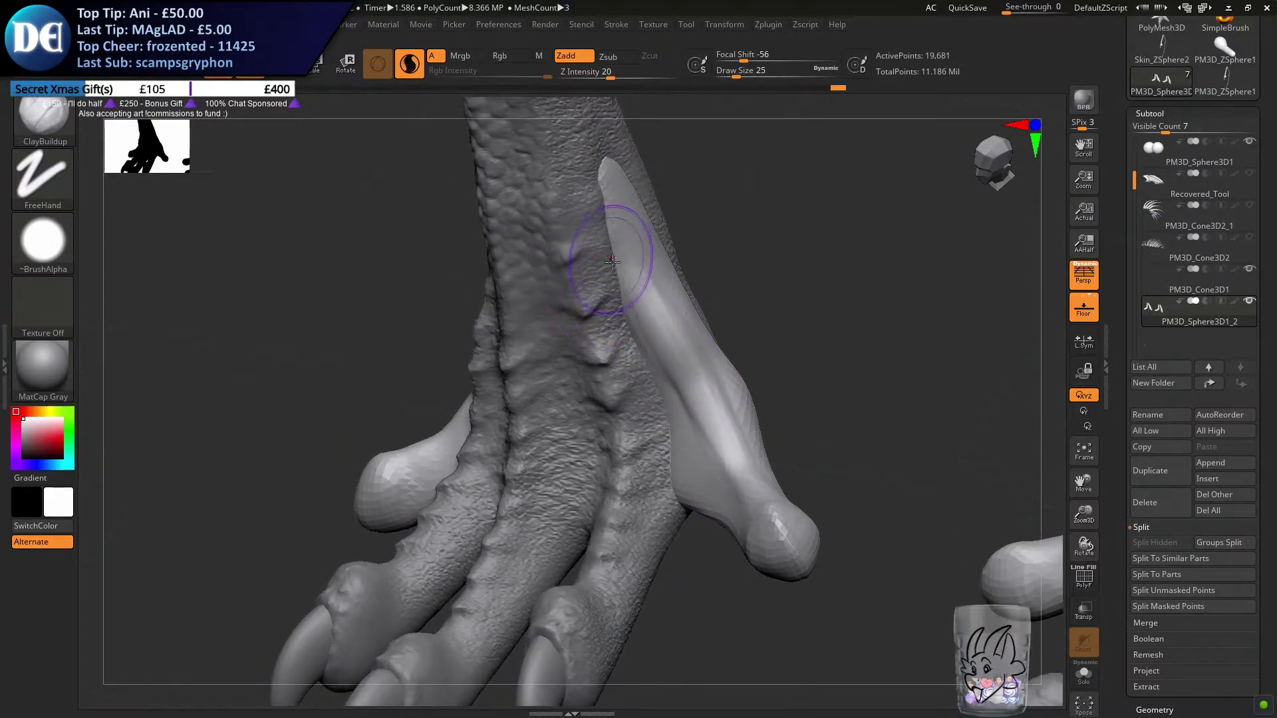
left_click_drag(769, 325, 788, 349, "ctrl")
right_click_drag(693, 423, 661, 427)
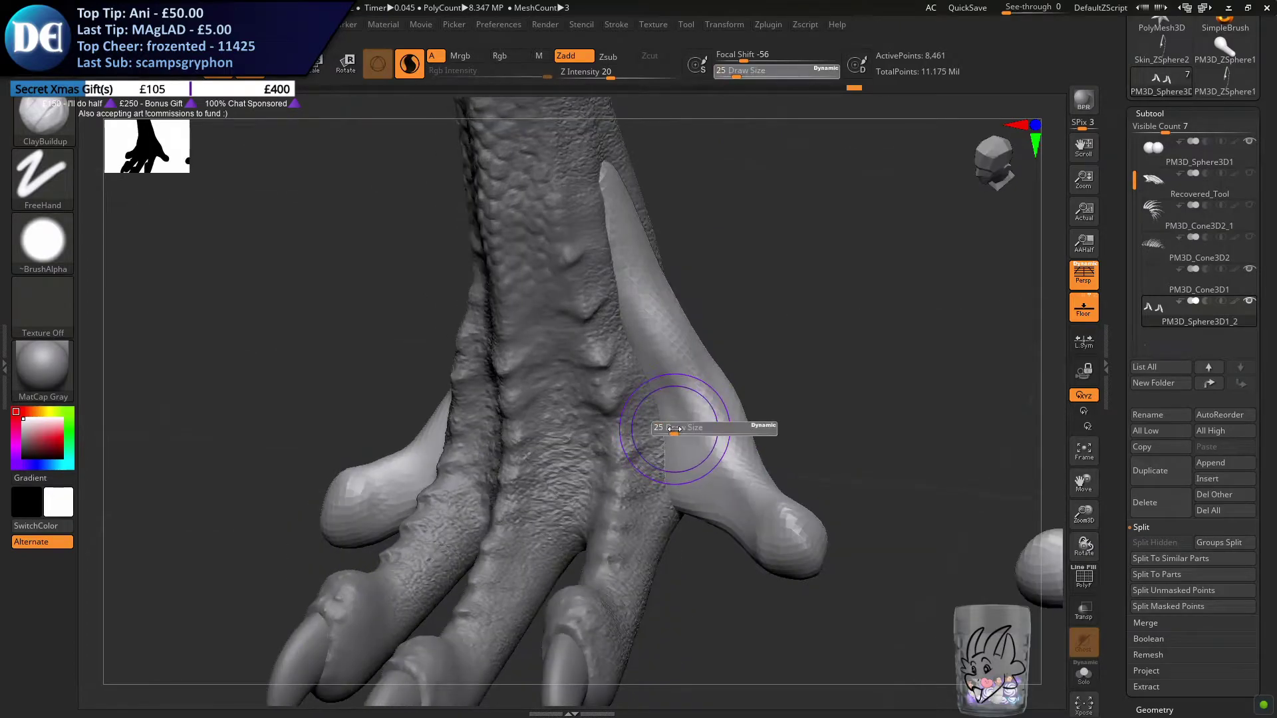
Add a narrow tendon ridge from the inner toe's ankle end to its knuckle with ClayBuildup at draw size 14 and soften it
mouse_move(676, 359)
left_mouse_down()
mouse_move(718, 453)
mouse_move(743, 473)
mouse_move(655, 325)
mouse_move(718, 405)
mouse_move(752, 361)
mouse_move(719, 407)
left_mouse_up()
key("s")
left_click(703, 411)
left_click_drag(661, 341, 767, 494)
mouse_move(688, 373)
left_mouse_down("shift")
mouse_move(703, 399)
mouse_move(635, 286)
left_mouse_up("shift")
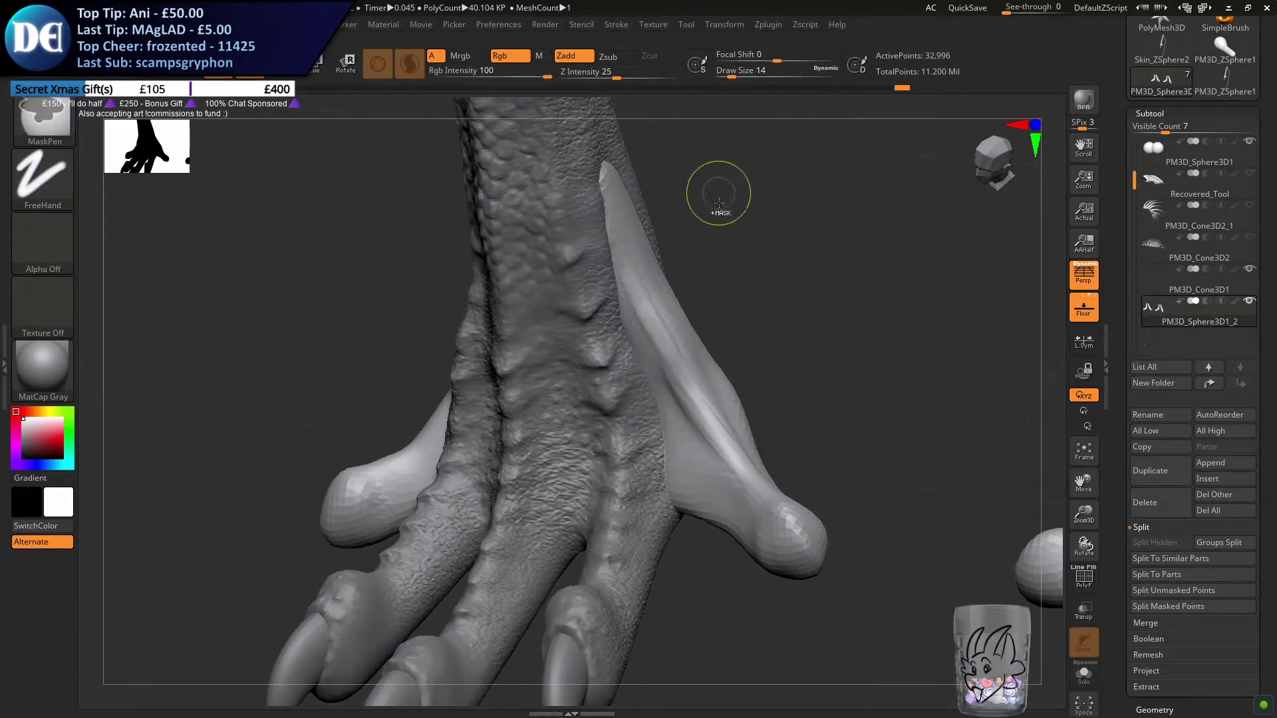
left_click_drag(697, 388, 732, 441, "shift")
mouse_move(728, 352)
left_mouse_down()
mouse_move(756, 365)
mouse_move(757, 346)
left_mouse_up()
left_click_drag(749, 393, 669, 378)
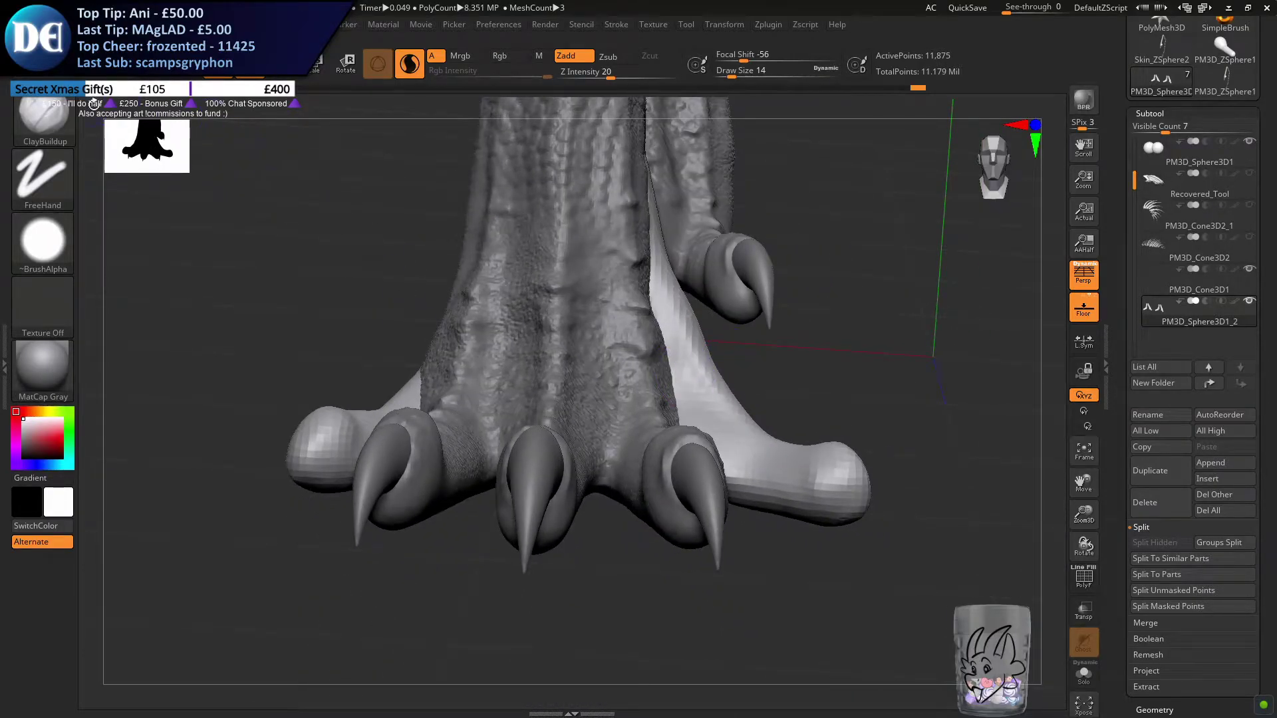
Adjust the inner toe's side contour with the Move brush at draw size 29 and undo the last stroke
key("b")
key("m")
key("v")
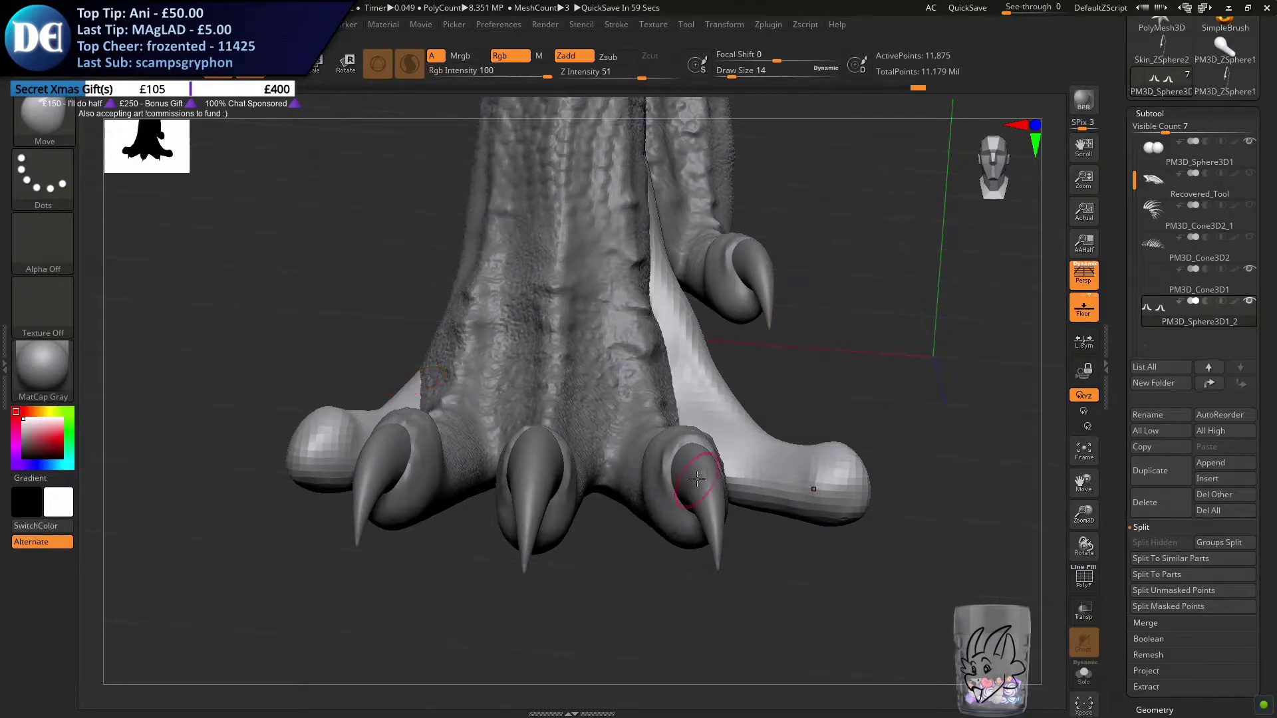
key("s")
left_click_drag(712, 501, 720, 500)
right_click_drag(724, 474, 674, 503)
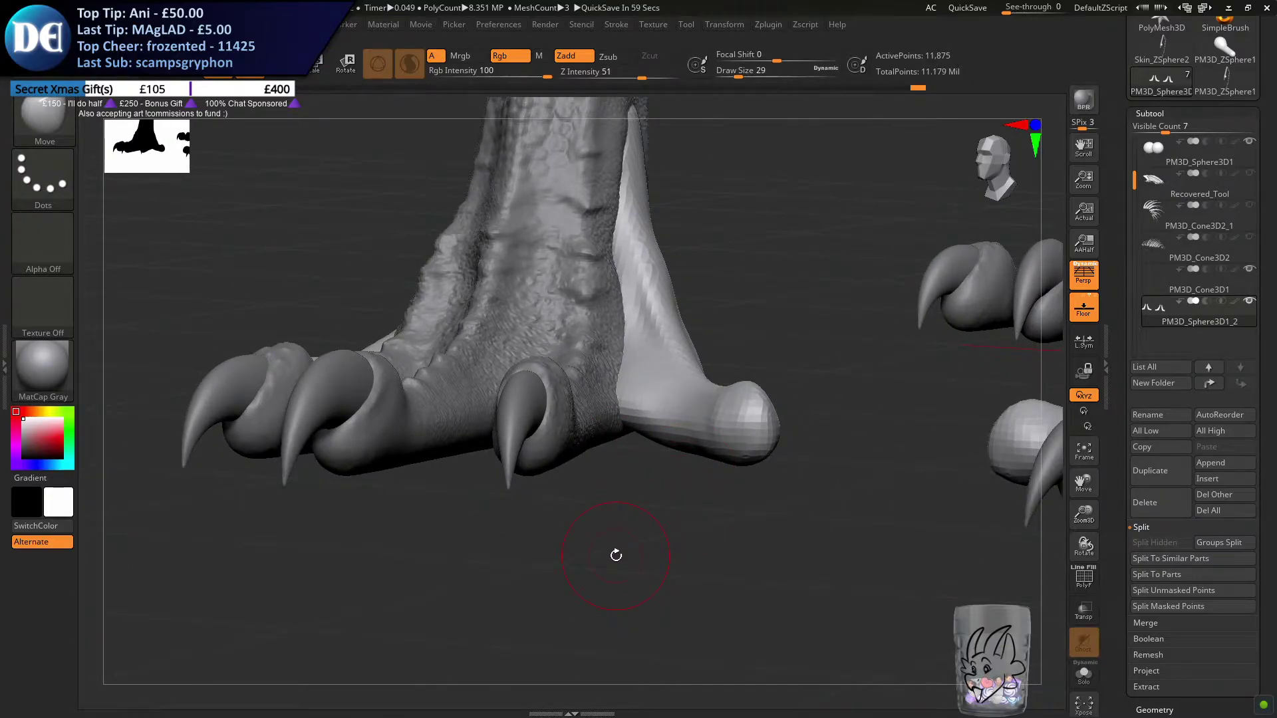
mouse_move(657, 439)
right_mouse_down("alt")
mouse_move(642, 422)
mouse_move(682, 451)
right_mouse_up("alt")
mouse_move(717, 324)
left_mouse_down()
mouse_move(706, 294)
mouse_move(703, 323)
left_mouse_up()
key("ctrl+z")
Reshape the inner toe's upper slope and the transition to its rounded tip with the Move brush, ending at draw size 25
key("s")
right_click_drag(703, 324, 687, 341)
left_click_drag(690, 318, 699, 302)
right_click_drag(710, 317, 690, 292)
key("s")
left_click_drag(680, 299, 686, 301)
mouse_move(696, 304)
right_mouse_down()
mouse_move(717, 346)
mouse_move(738, 356)
right_mouse_up()
left_click_drag(749, 359, 760, 347)
mouse_move(702, 398)
left_mouse_down()
mouse_move(683, 395)
mouse_move(716, 400)
left_mouse_up()
right_click_drag(716, 400, 735, 338)
left_click_drag(655, 372, 652, 360)
Pull up the top of the outer toe's rounded tip with the Move brush at draw size 14
right_click_drag(392, 444, 515, 316)
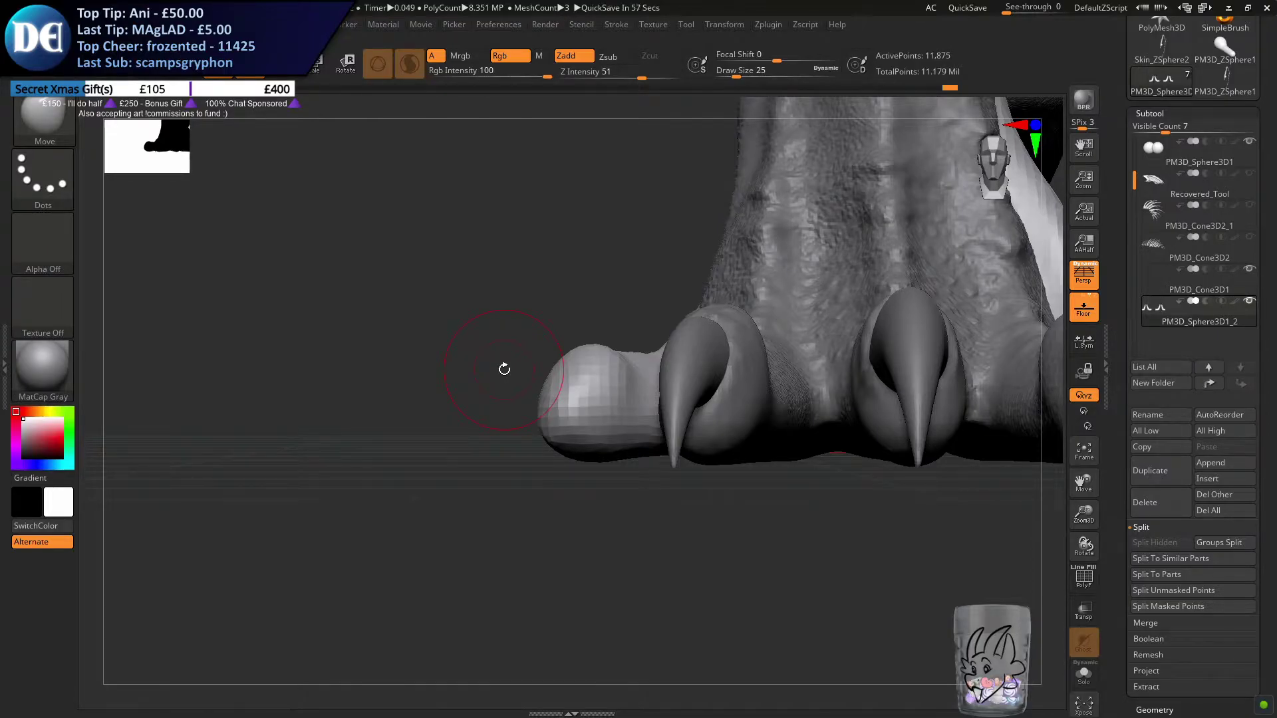
right_click_drag(518, 408, 542, 348)
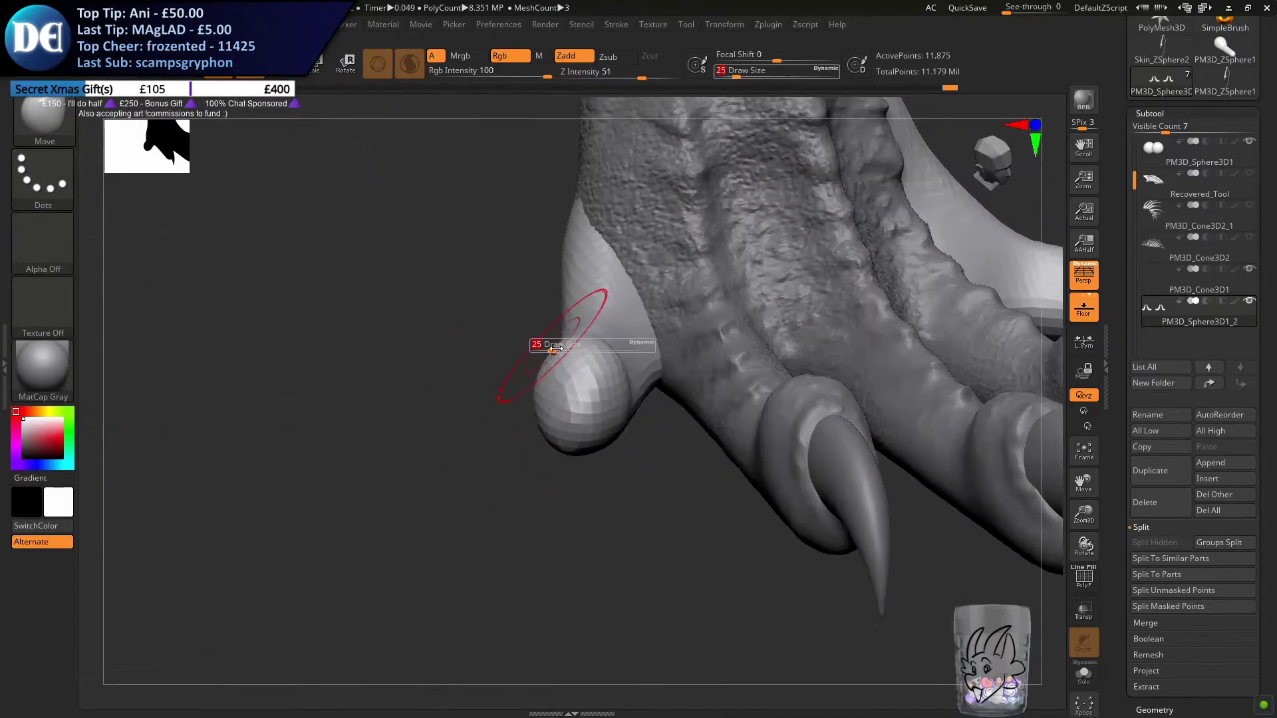
key("bracketleft")
key("bracketleft")
key("bracketleft")
left_click_drag(582, 398, 583, 350)
Raise the outer toe's knuckle into a peak with the Move brush at draw sizes 17 and 20
key("bracketright")
key("bracketright")
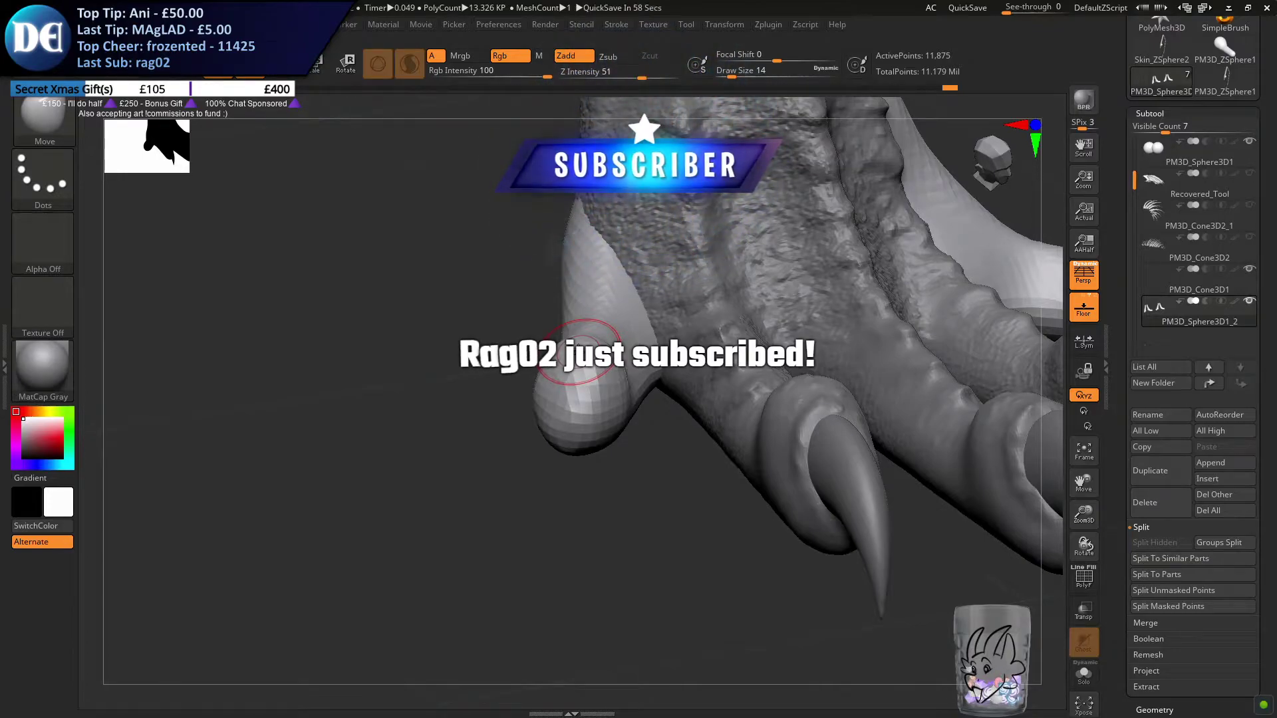
key("bracketright")
key("bracketright")
key("bracketright")
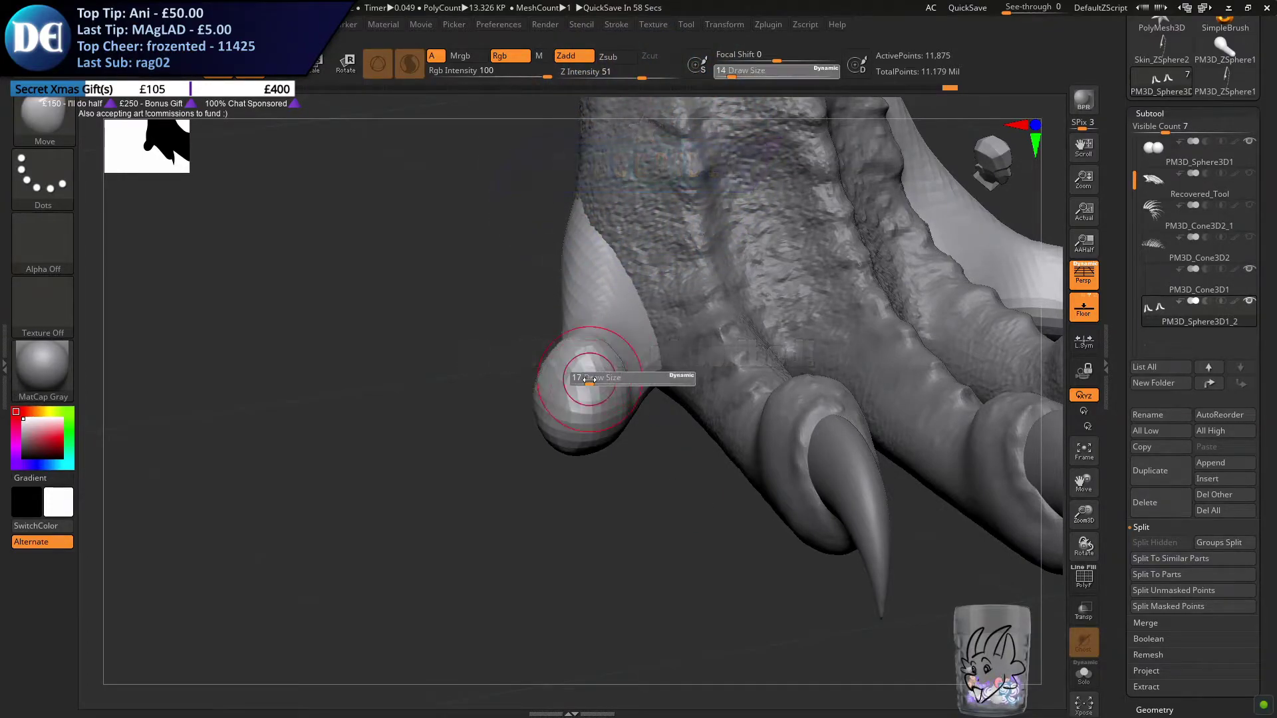
mouse_move(592, 391)
right_mouse_down()
mouse_move(553, 356)
mouse_move(576, 369)
right_mouse_up()
key("s")
left_click(576, 369)
key("s")
left_click_drag(584, 362, 585, 362)
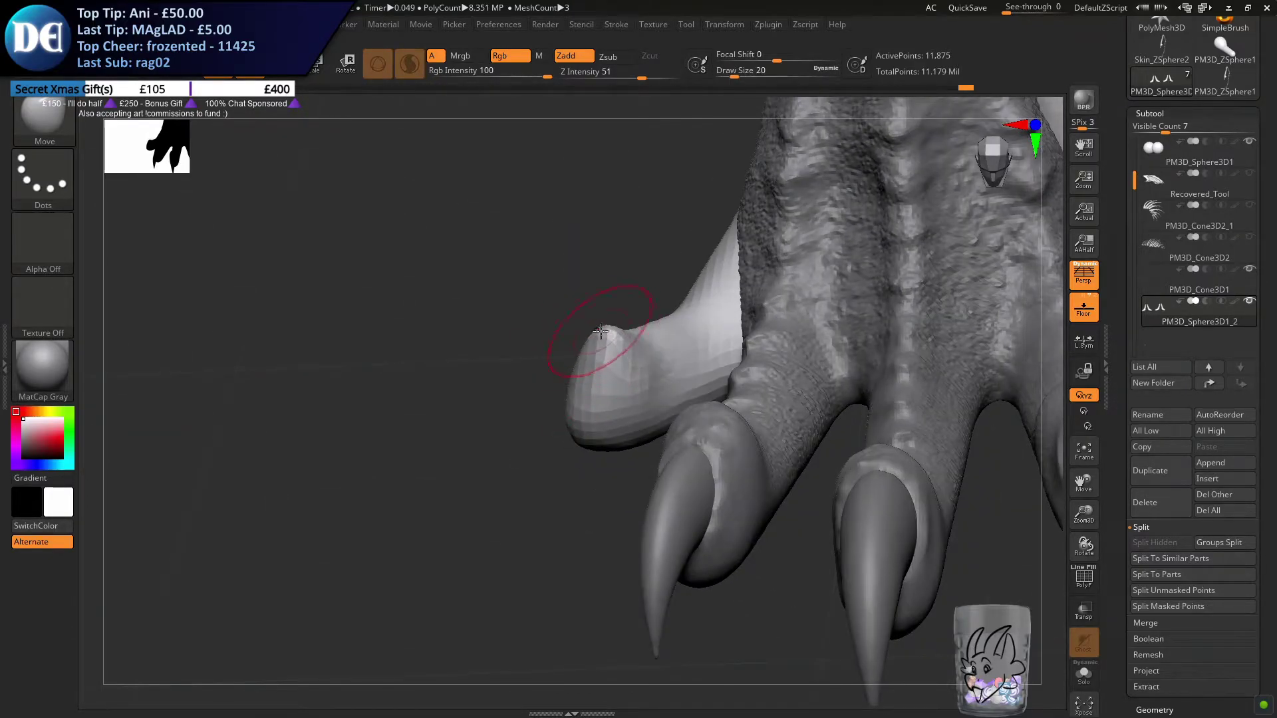
Refine the outer toe's tip and peaked knuckle from the front with the Move brush at draw size 20
left_click_drag(479, 408, 536, 447, "ctrl")
right_click_drag(514, 487, 536, 403, "ctrl")
right_click_drag(604, 445, 573, 473, "alt")
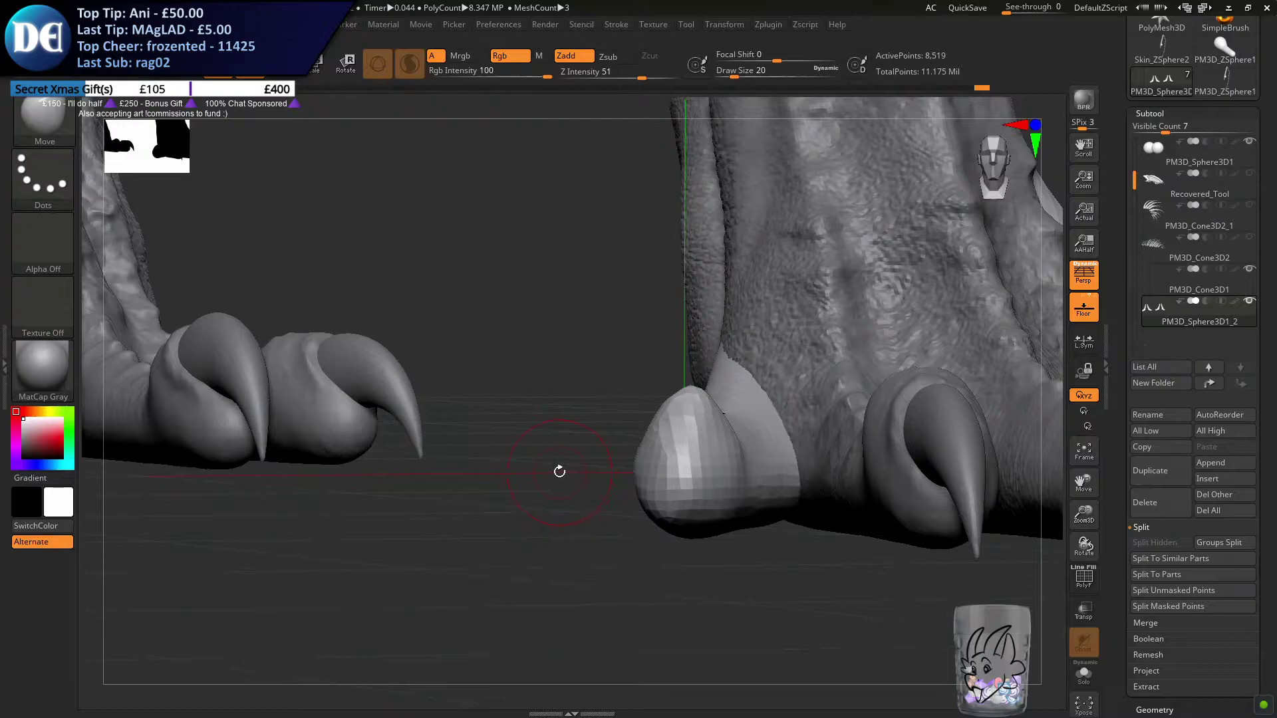
mouse_move(688, 402)
right_mouse_down()
mouse_move(678, 429)
mouse_move(668, 412)
right_mouse_up()
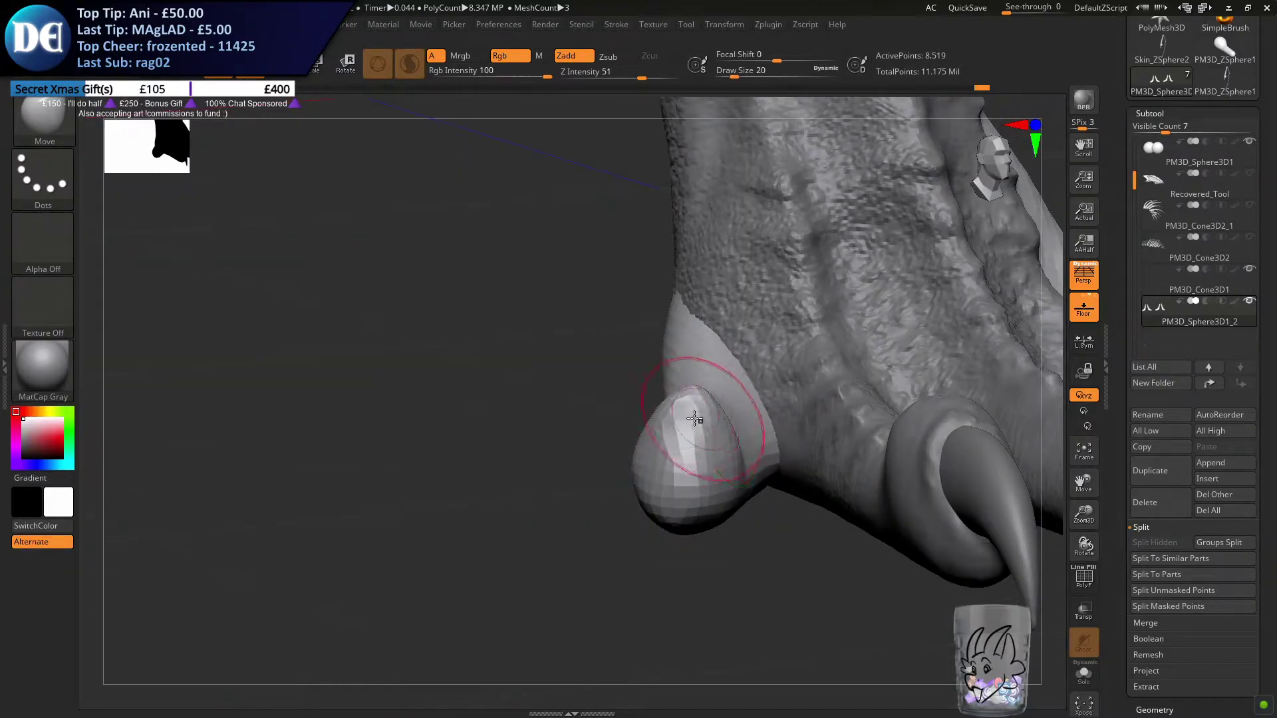
left_click_drag(551, 422, 584, 452, "ctrl")
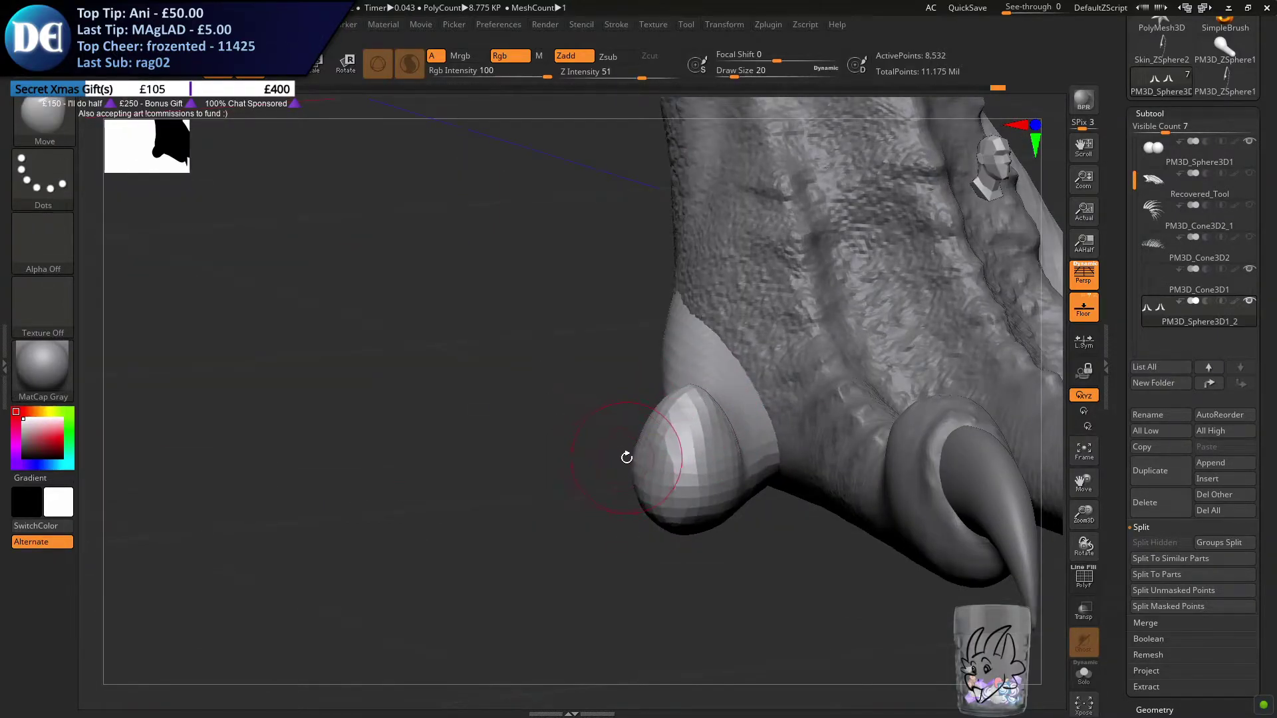
right_click_drag(735, 516, 694, 432)
left_click_drag(680, 436, 698, 429)
Duplicate the added front toes with the transform gizmo, placing the copies at the hind feet and shifting them along X
mouse_move(726, 497)
right_mouse_down("alt")
mouse_move(728, 479)
mouse_move(667, 561)
right_mouse_up("alt")
left_click_drag(667, 562, 732, 603, "ctrl")
mouse_move(732, 602)
right_mouse_down("ctrl")
mouse_move(685, 587)
mouse_move(609, 590)
right_mouse_up("ctrl")
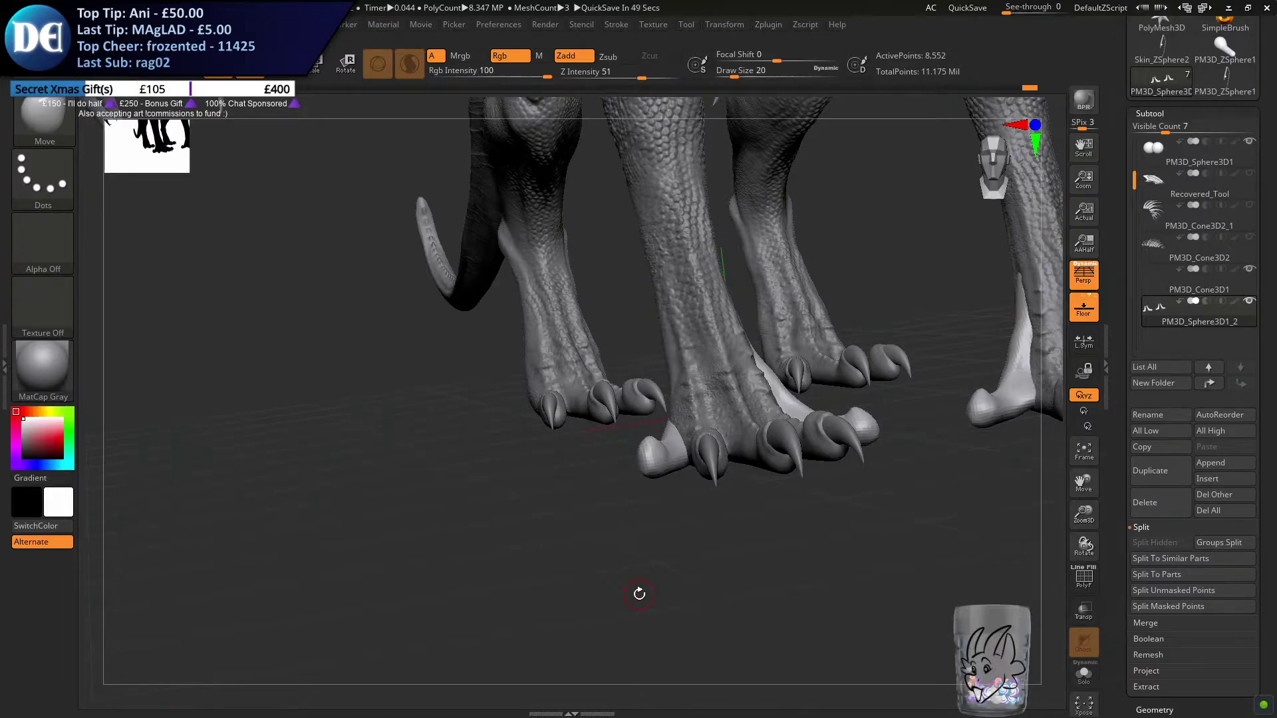
right_click_drag(778, 424, 585, 519)
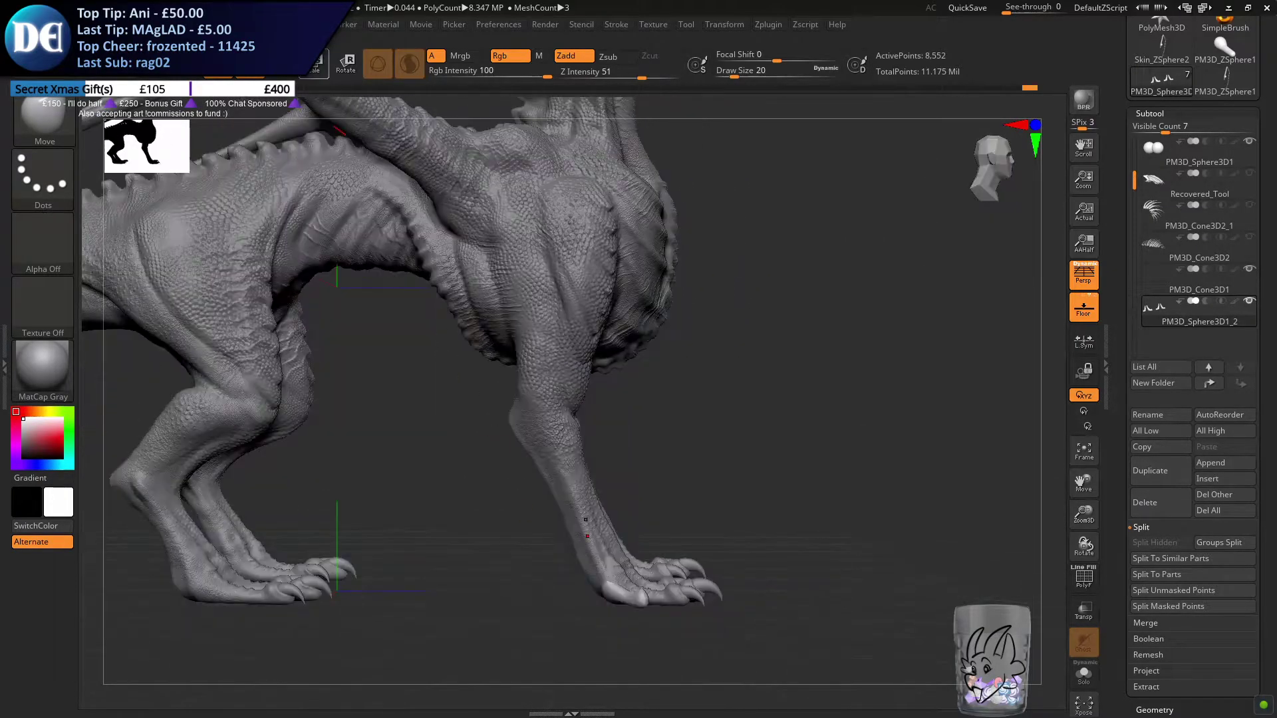
key("w")
right_click_drag(671, 510, 880, 436, "alt")
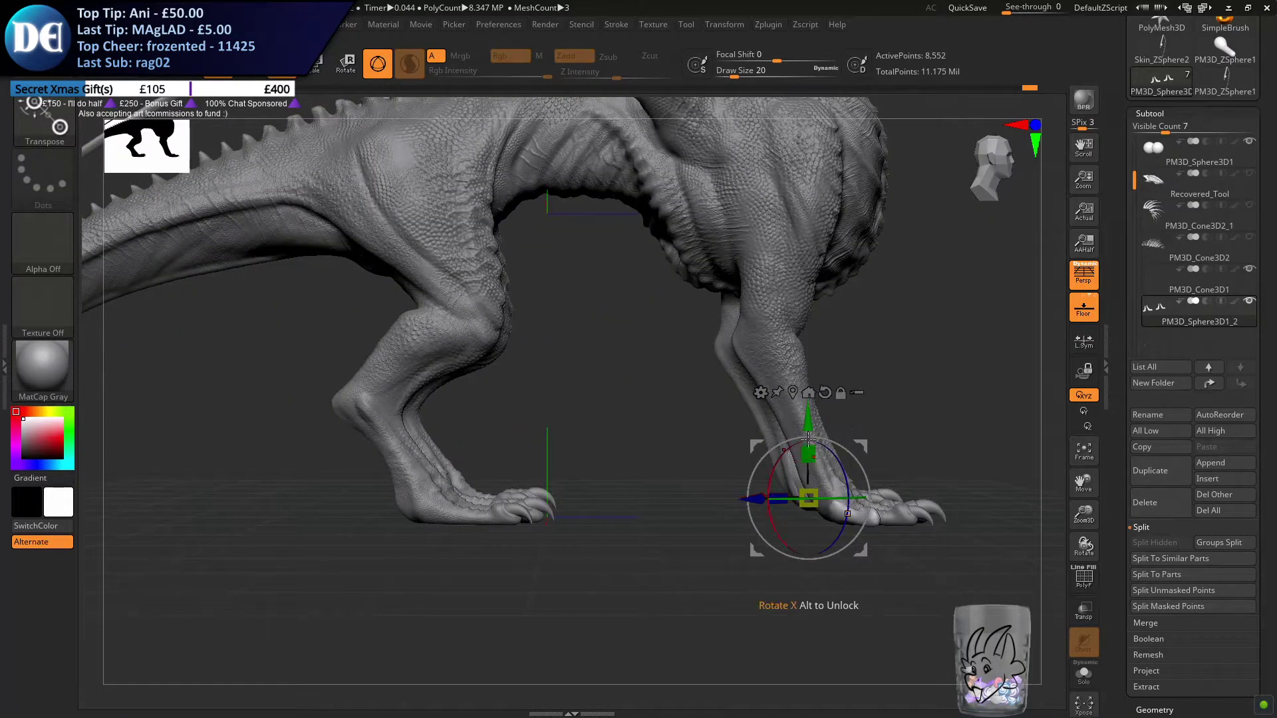
left_click_drag(755, 498, 537, 502, "ctrl")
left_click_drag(620, 491, 643, 511)
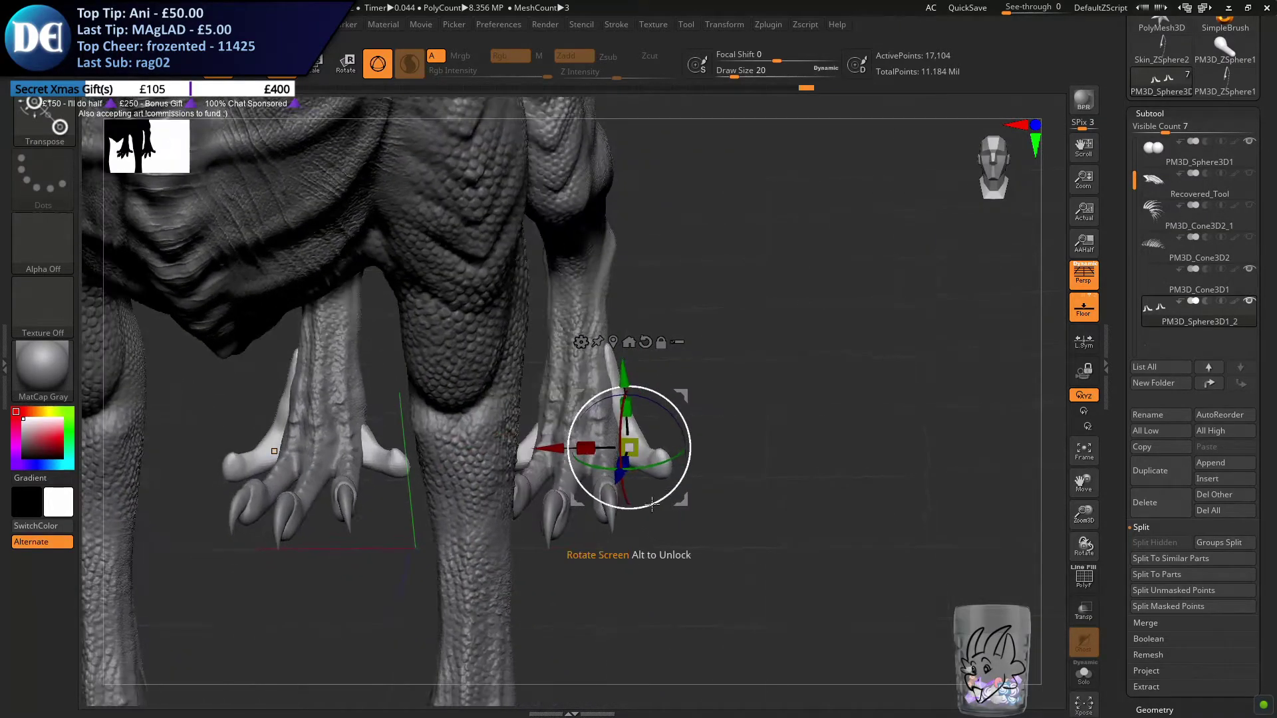
left_click_drag(552, 447, 538, 448)
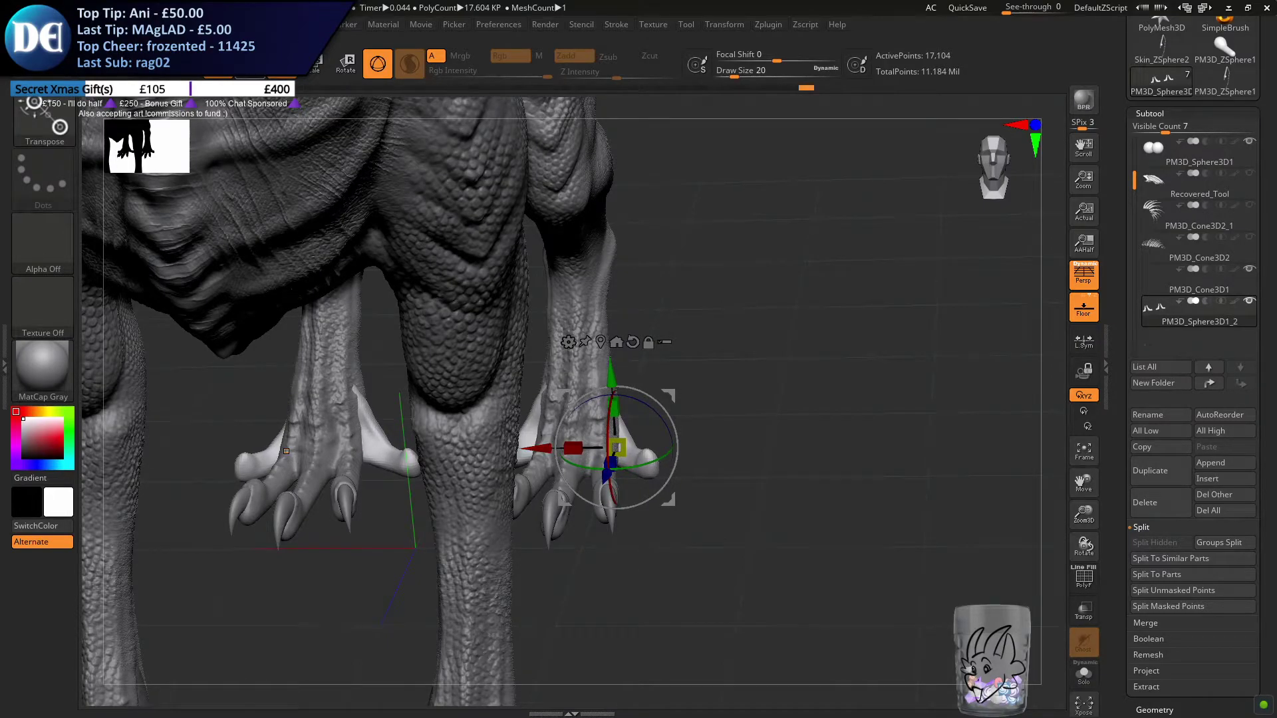
Fit the duplicated toes to the hind feet from below with the Move brush, starting at draw size 108
key("q")
mouse_move(676, 502)
left_mouse_down()
mouse_move(666, 434)
mouse_move(692, 434)
mouse_move(672, 456)
mouse_move(650, 445)
mouse_move(670, 421)
mouse_move(663, 353)
left_mouse_up()
key("s")
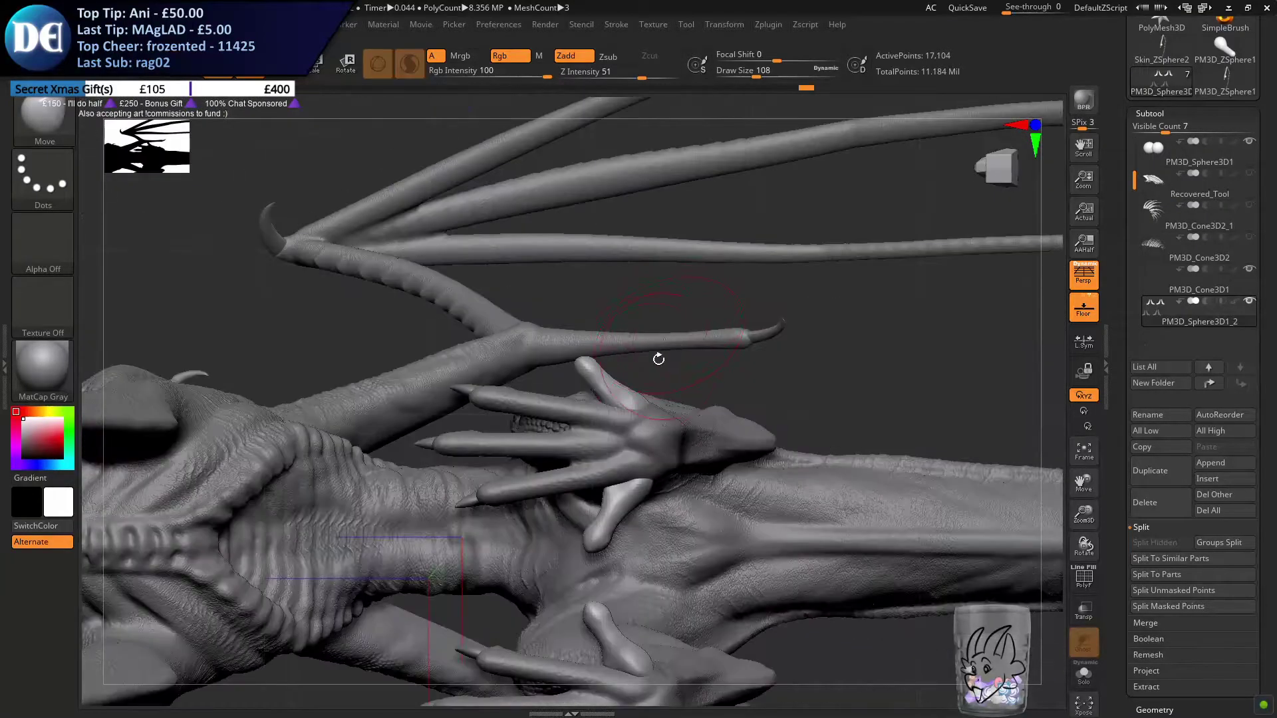
right_click_drag(620, 334, 612, 369, "ctrl")
key("s")
left_click_drag(611, 367, 600, 367)
left_click_drag(534, 322, 522, 308)
right_click_drag(522, 308, 536, 318)
left_click_drag(536, 318, 526, 313)
Adjust how the duplicated toes' bases sit against the hind ankles with the Move brush at draw size 59
right_click_drag(545, 372, 647, 312)
mouse_move(631, 471)
right_mouse_down()
mouse_move(602, 453)
mouse_move(621, 436)
right_mouse_up()
mouse_move(674, 517)
left_mouse_down()
mouse_move(662, 526)
mouse_move(659, 492)
mouse_move(685, 505)
left_mouse_up()
left_click_drag(754, 413, 793, 385)
mouse_move(796, 386)
right_mouse_down()
mouse_move(785, 393)
mouse_move(794, 402)
mouse_move(805, 386)
right_mouse_up()
left_click_drag(805, 386, 791, 399)
right_click_drag(741, 292, 655, 313)
left_click_drag(717, 363, 697, 391)
mouse_move(696, 391)
right_mouse_down()
mouse_move(744, 421)
mouse_move(738, 398)
right_mouse_up()
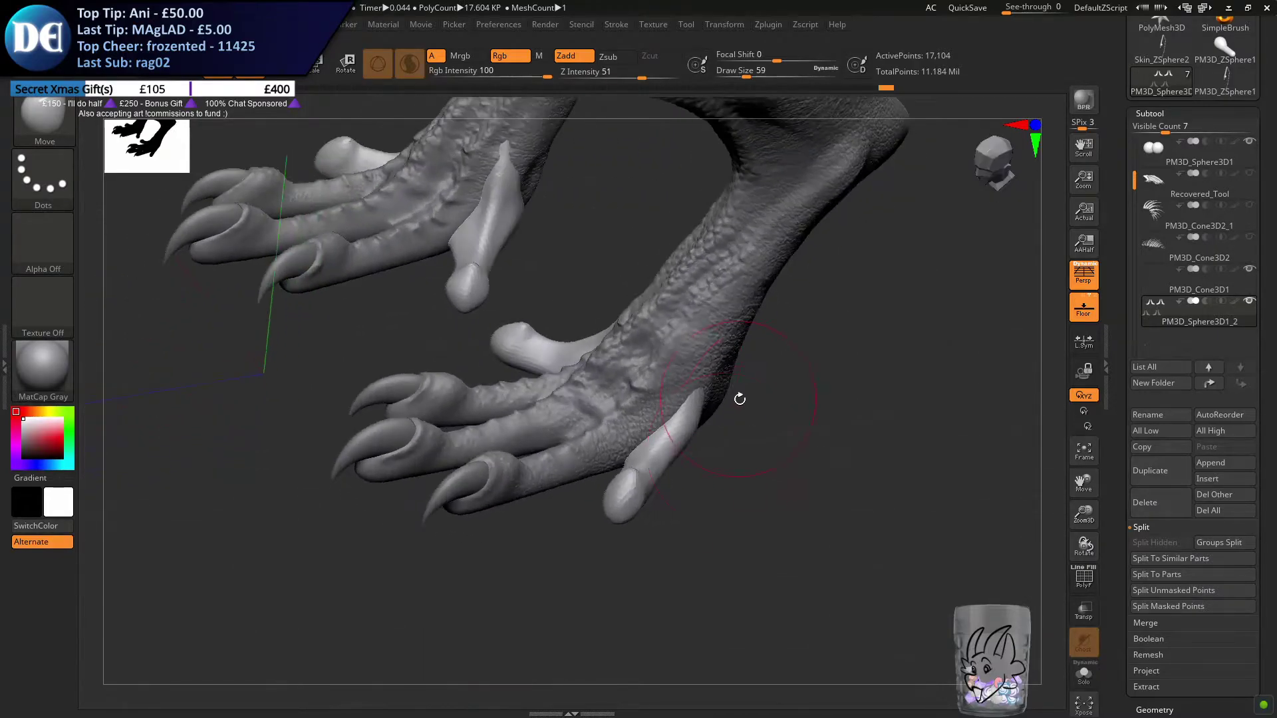
left_click_drag(679, 415, 670, 408)
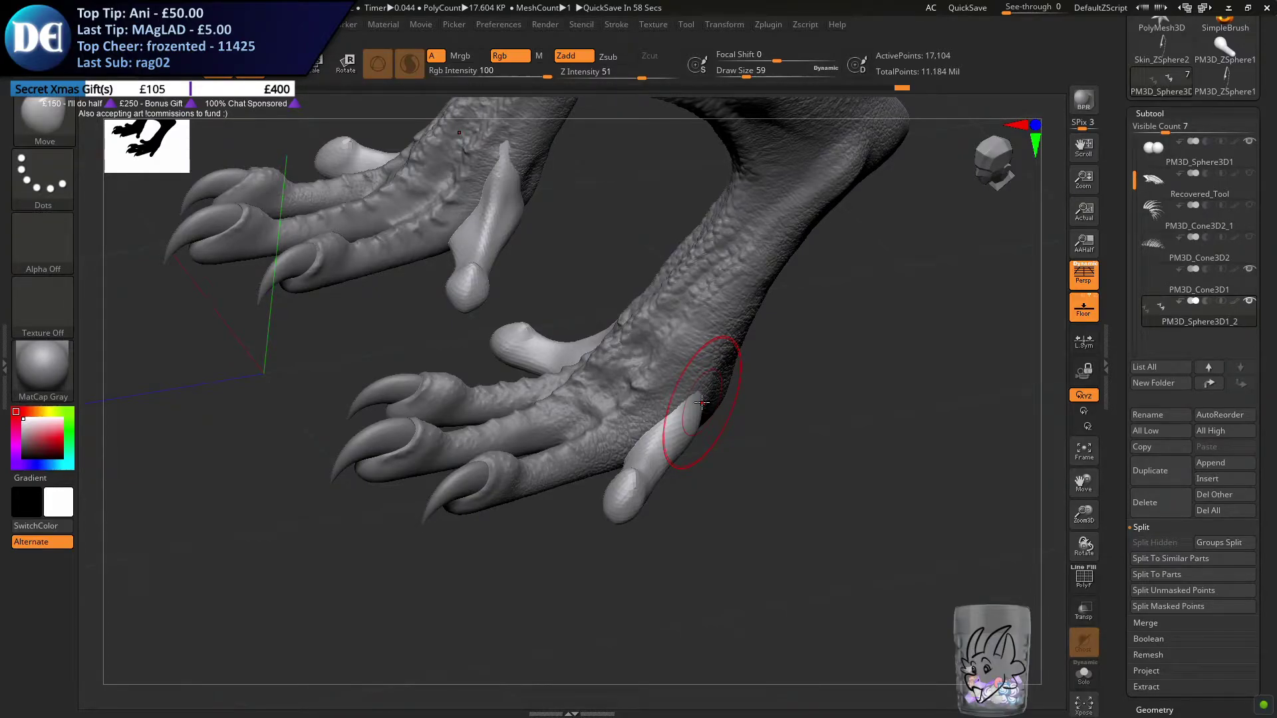
right_click_drag(717, 453, 692, 426)
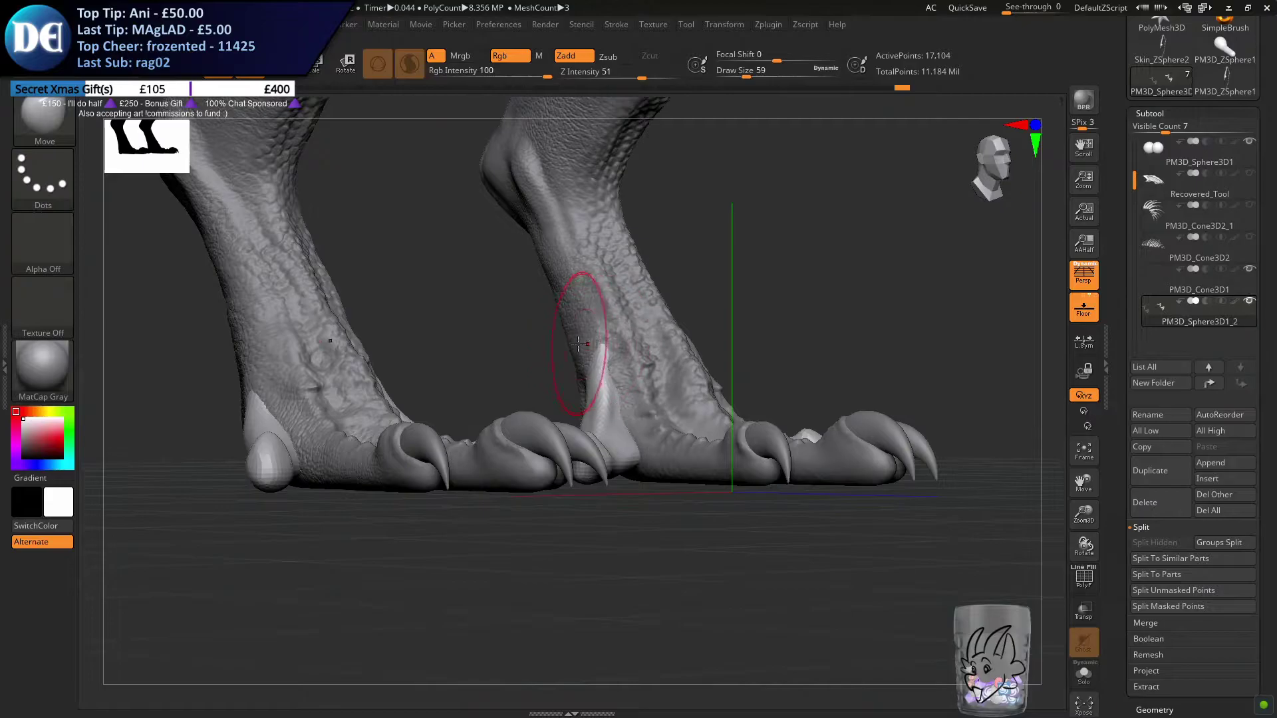
Shape the inner hind toe's upper base along the ankle with the Move brush at draw size 39
right_click_drag(578, 340, 567, 372)
key("s")
left_click_drag(567, 363, 588, 350)
key("s")
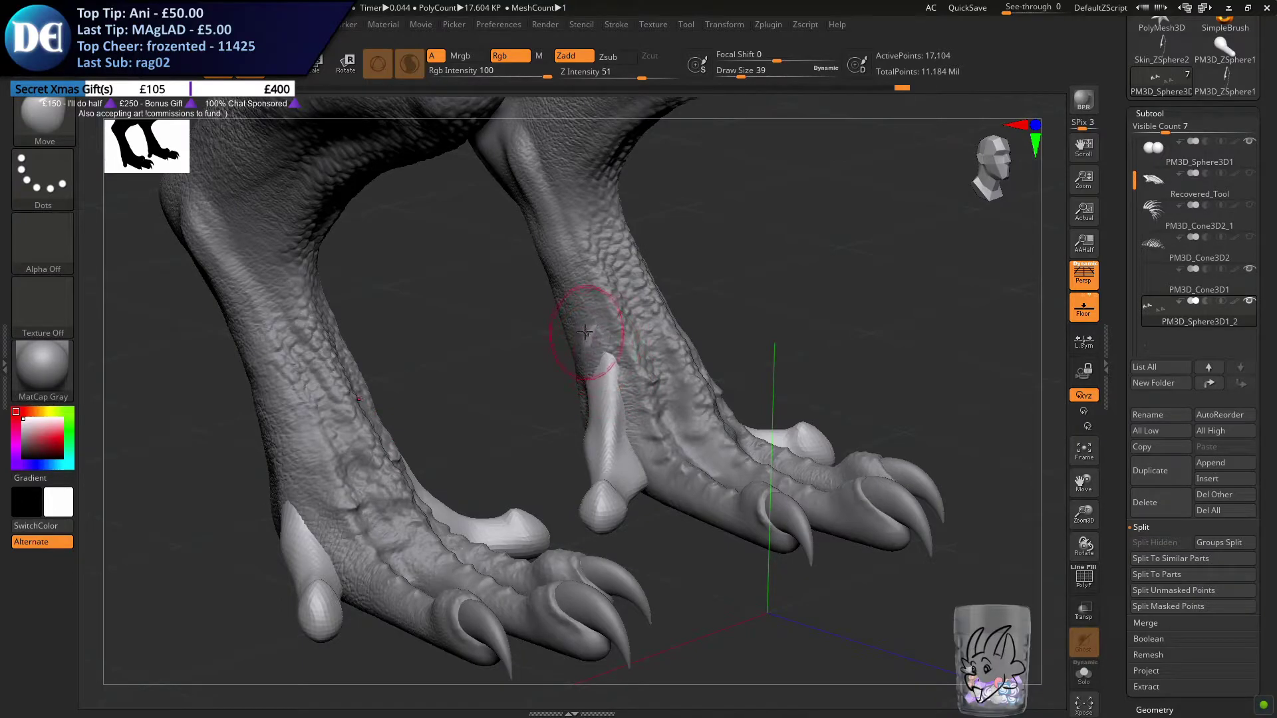
right_click_drag(582, 328, 629, 396)
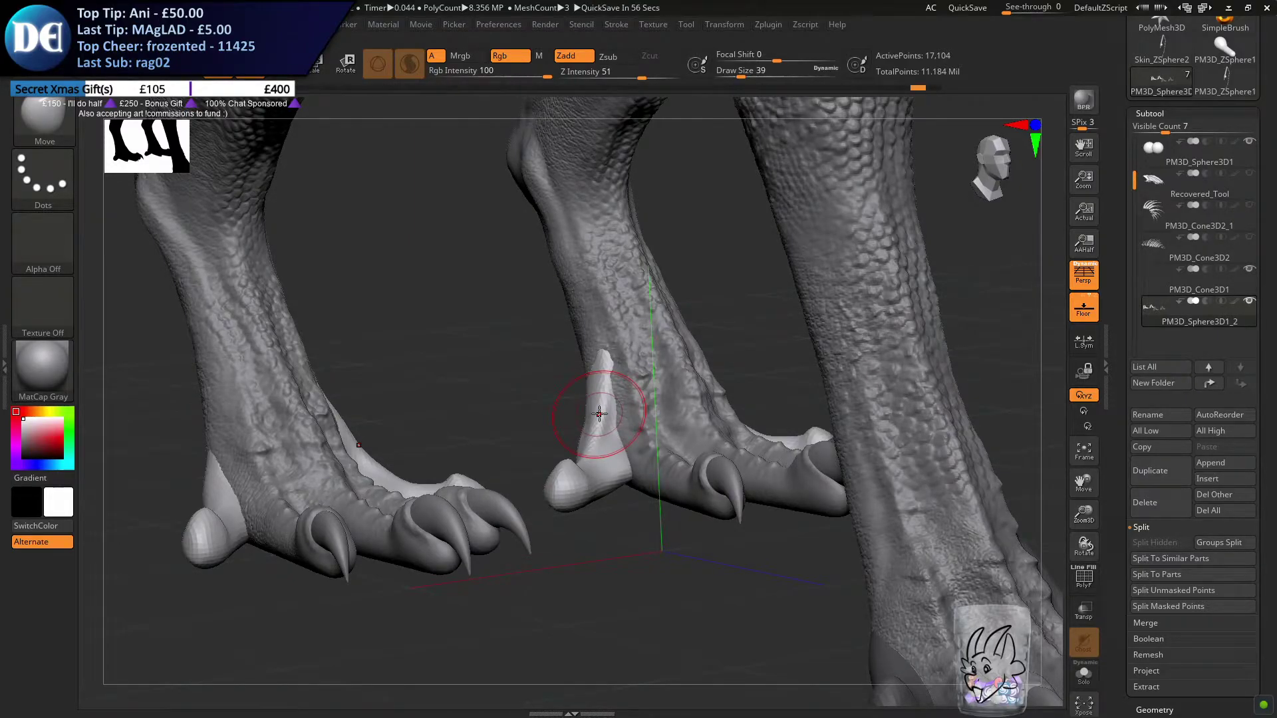
mouse_move(615, 469)
right_mouse_down()
mouse_move(597, 485)
mouse_move(637, 456)
mouse_move(635, 442)
mouse_move(661, 529)
mouse_move(671, 525)
mouse_move(558, 388)
right_mouse_up()
mouse_move(374, 553)
right_mouse_down("ctrl")
mouse_move(428, 482)
mouse_move(376, 552)
right_mouse_up("ctrl")
Stretch the added hind toes forward along the Z axis with the transform gizmo, viewed from below
left_click(283, 66)
right_click_drag(328, 126, 310, 517)
right_click_drag(154, 417, 530, 350, "alt")
right_click_drag(530, 351, 536, 421, "ctrl")
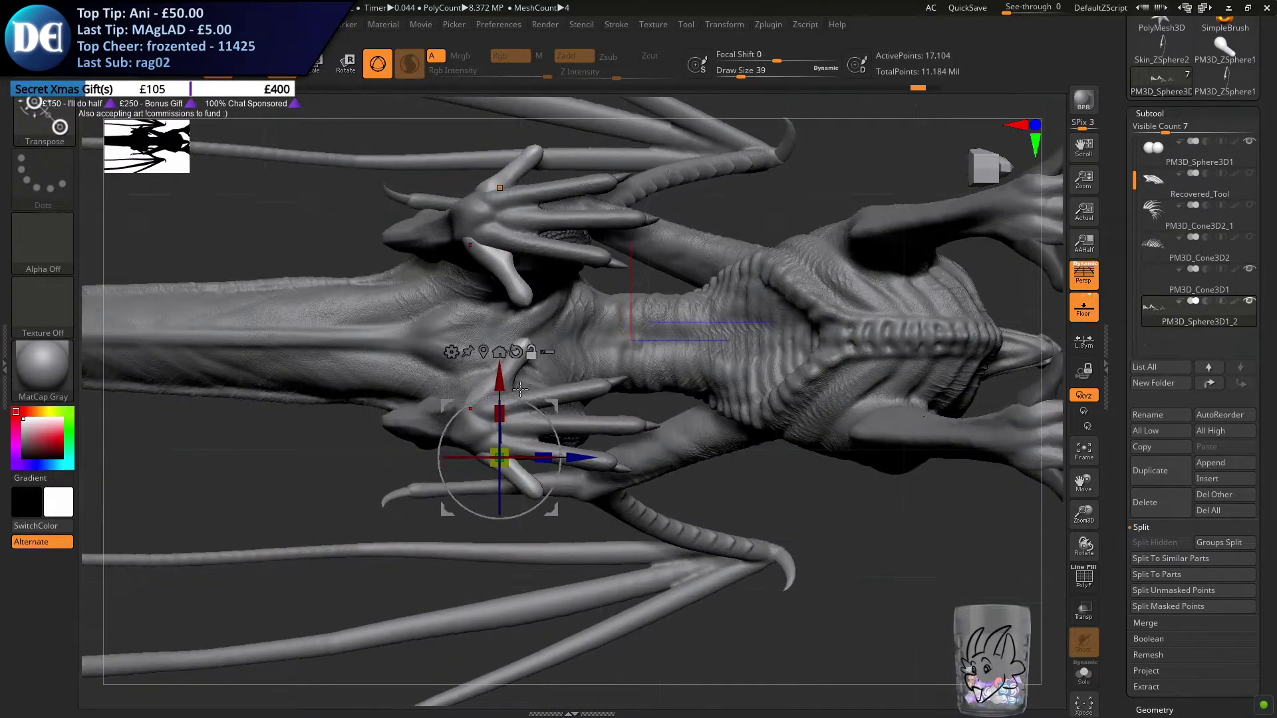
right_click_drag(568, 475, 482, 498)
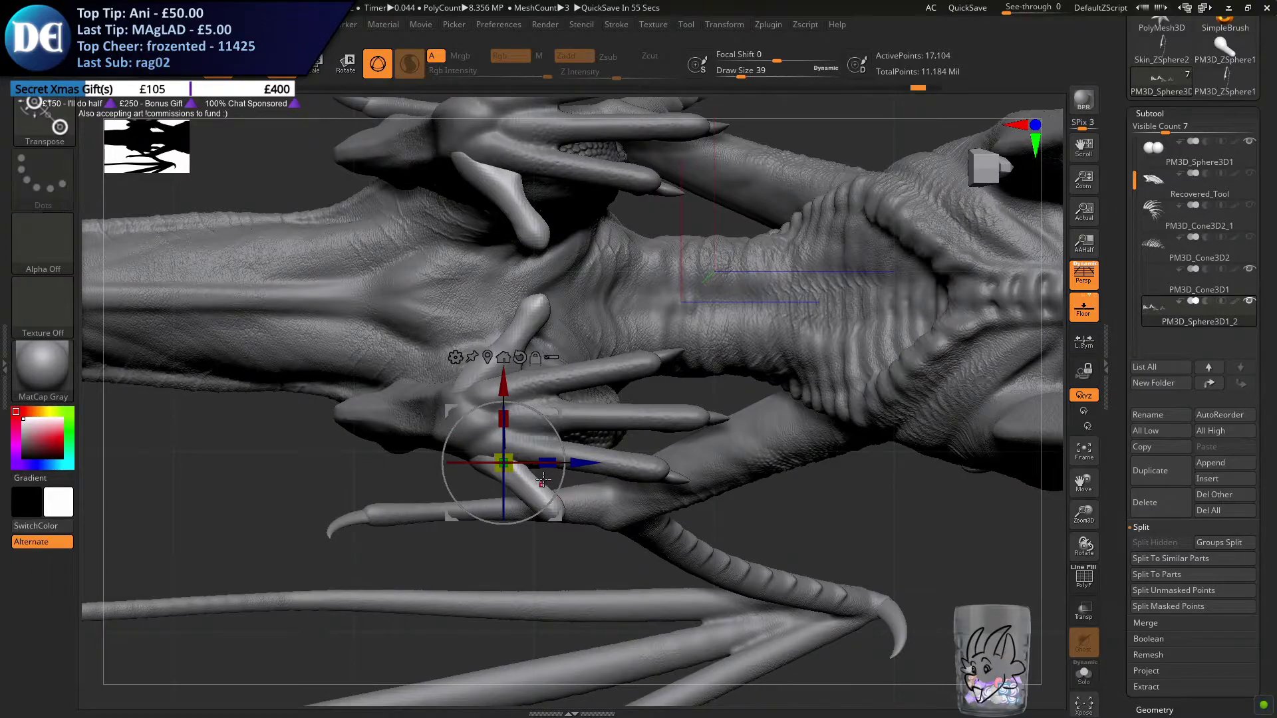
left_click_drag(548, 464, 567, 463)
left_click_drag(646, 393, 613, 490)
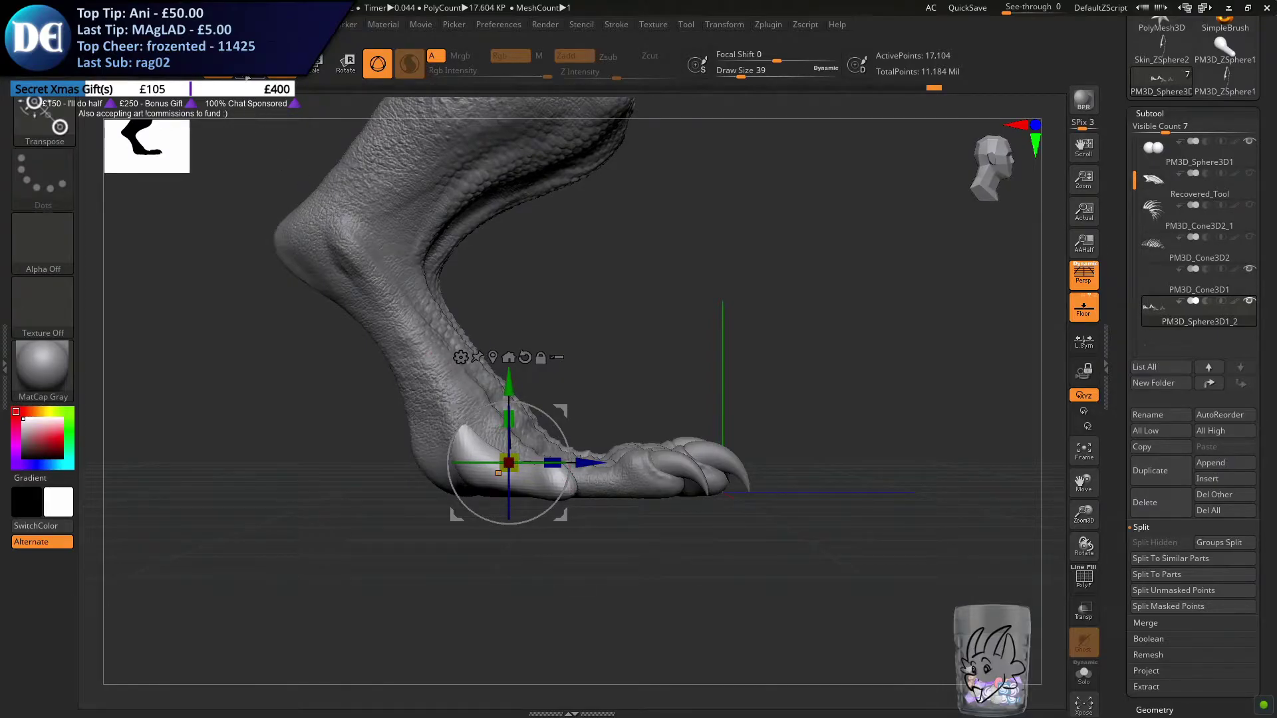
Reshape the outer hind toe's base and knuckle in side view with the Move brush at draw size 59
left_click(247, 77)
key("s")
left_click_drag(417, 470, 547, 459, "alt")
mouse_move(649, 499)
left_mouse_down("alt")
mouse_move(589, 370)
mouse_move(554, 375)
left_mouse_up("alt")
key("s")
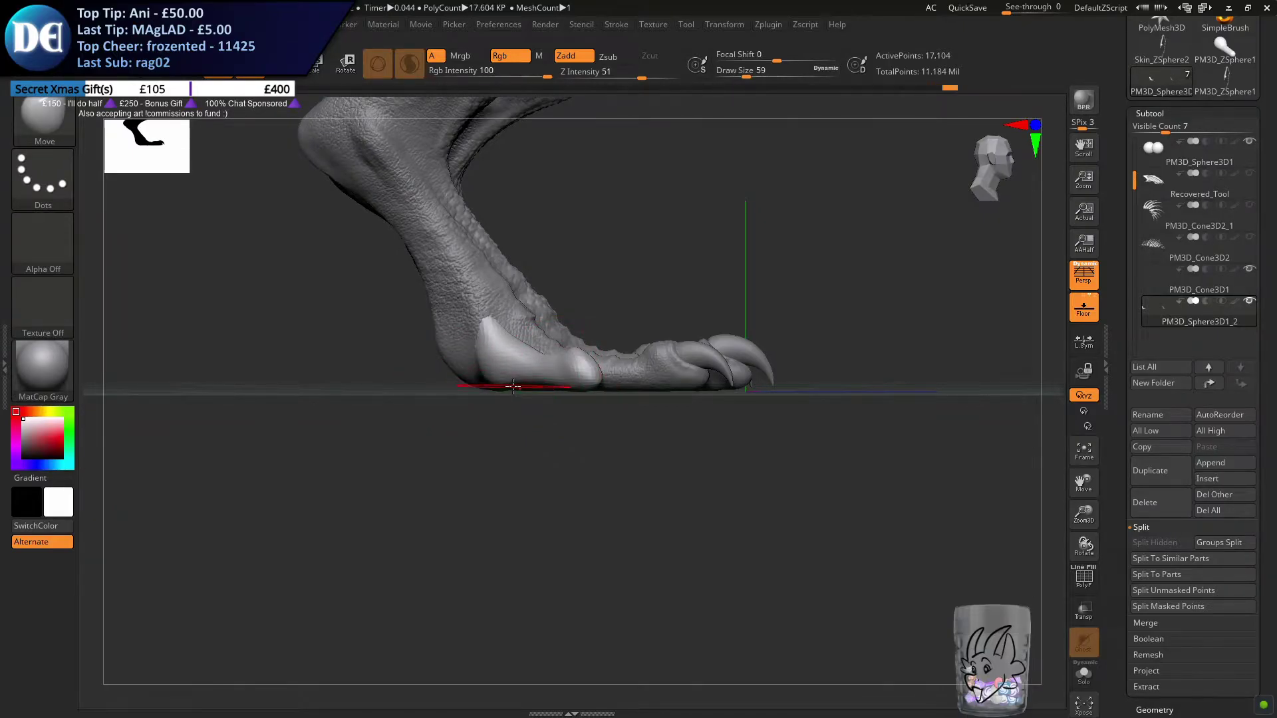
mouse_move(436, 286)
left_mouse_down("alt")
mouse_move(480, 334)
mouse_move(425, 347)
mouse_move(462, 369)
mouse_move(427, 351)
left_mouse_up("alt")
left_click_drag(606, 358, 636, 364, "alt")
right_click_drag(635, 365, 632, 393, "ctrl")
Pull the inner hind toe's base into the ankle with the Move brush, starting at draw size 54
key("s")
left_click_drag(570, 342, 567, 343)
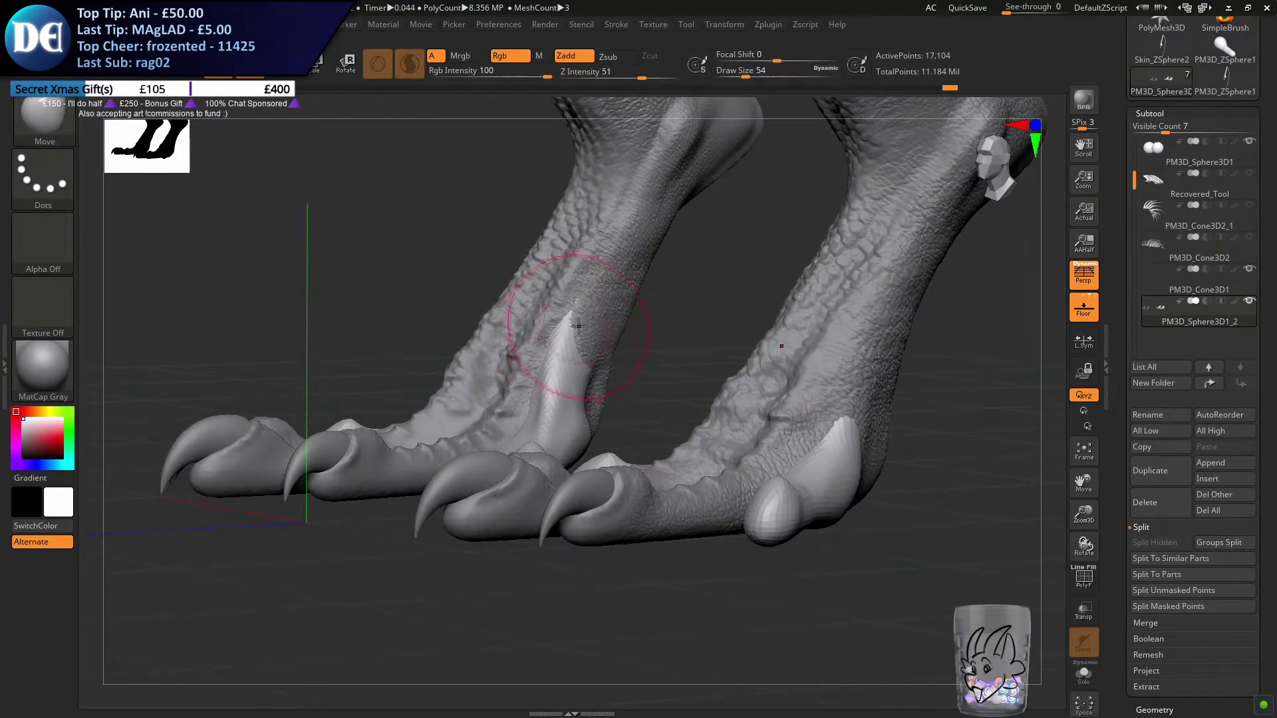
mouse_move(565, 354)
right_mouse_down("alt")
mouse_move(550, 385)
mouse_move(513, 372)
right_mouse_up("alt")
key("s")
left_click_drag(513, 372, 522, 371)
right_click_drag(517, 371, 525, 382)
left_click_drag(535, 400, 541, 400)
right_click_drag(543, 399, 559, 409)
left_click_drag(558, 410, 550, 410)
Undo the smoothing on the inner hind toe's upper base and round its end with the Move brush at draw size 37
key("s")
left_click_drag(600, 339, 579, 333)
left_click(581, 339)
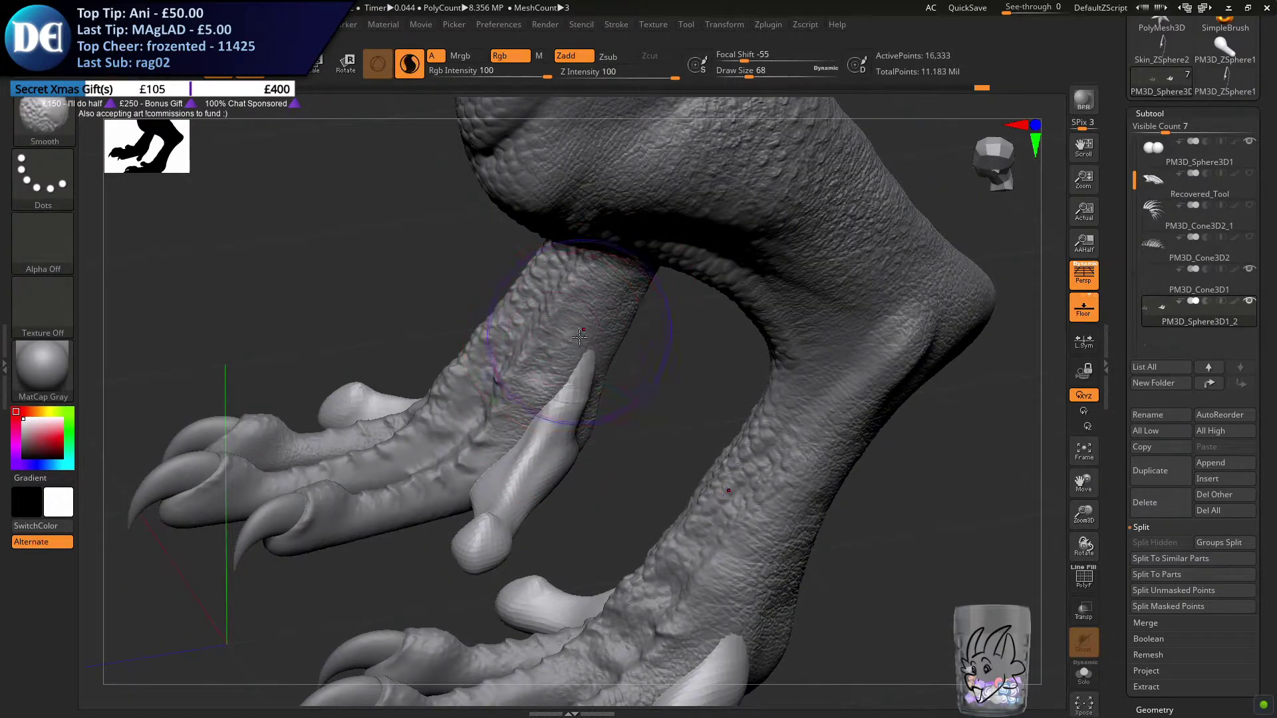
key("s")
left_click(575, 335)
key("ctrl+z")
right_click_drag(619, 339, 591, 312)
key("ctrl+z")
left_click_drag(585, 334, 582, 339)
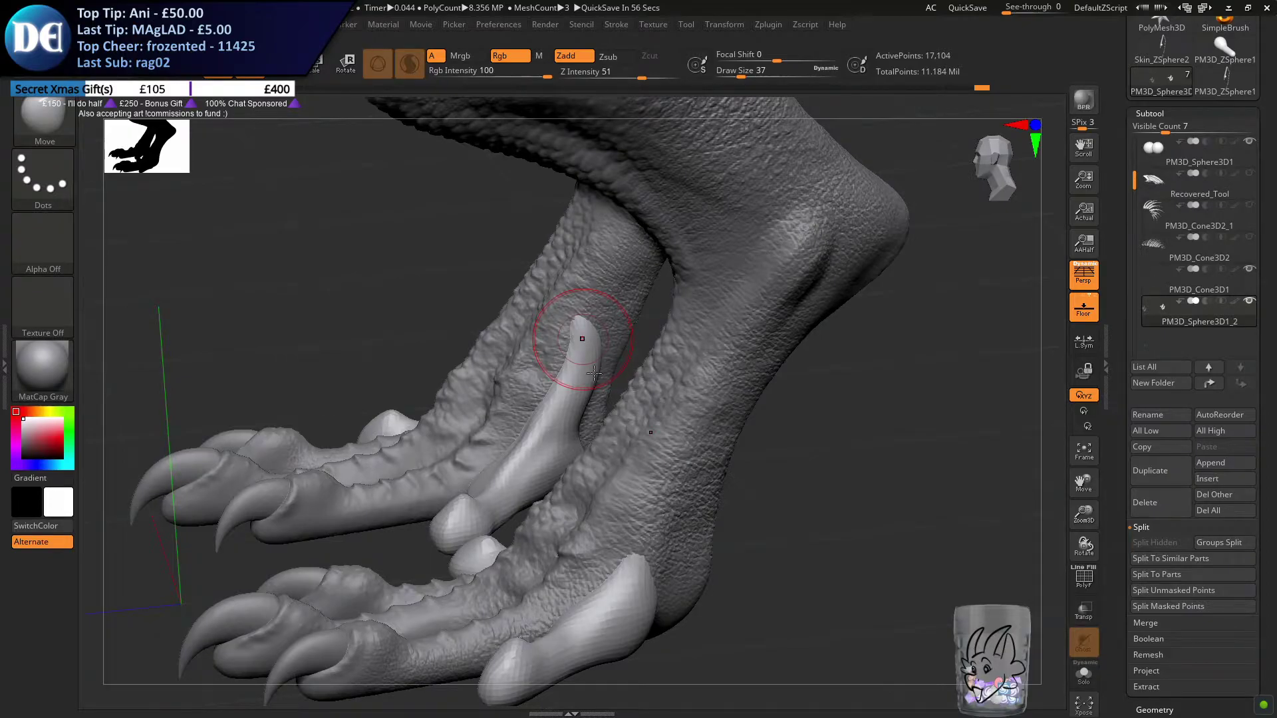
Shape the tapered upper end of the inner hind toe against the ankle with the Move brush at draw size 33
right_click_drag(540, 325, 576, 373, "alt")
key("ctrl+s")
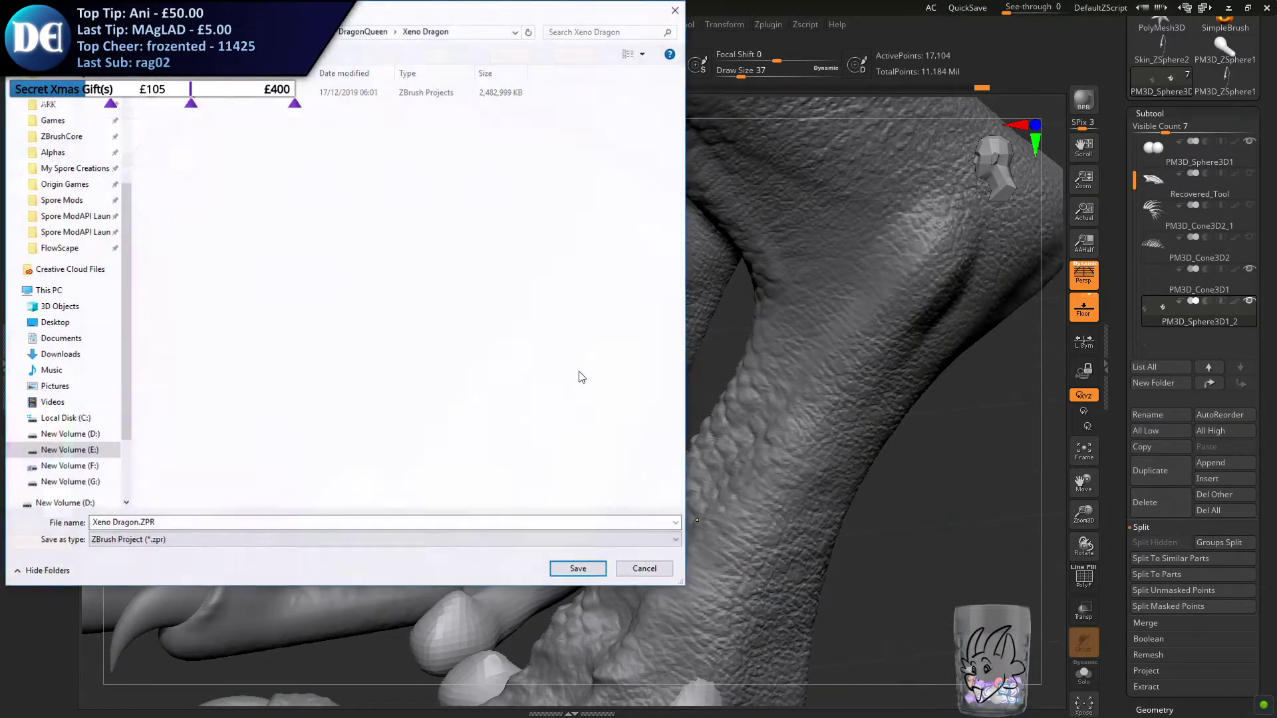
left_click(640, 567)
key("s")
left_click(528, 346)
left_click_drag(610, 335, 626, 342)
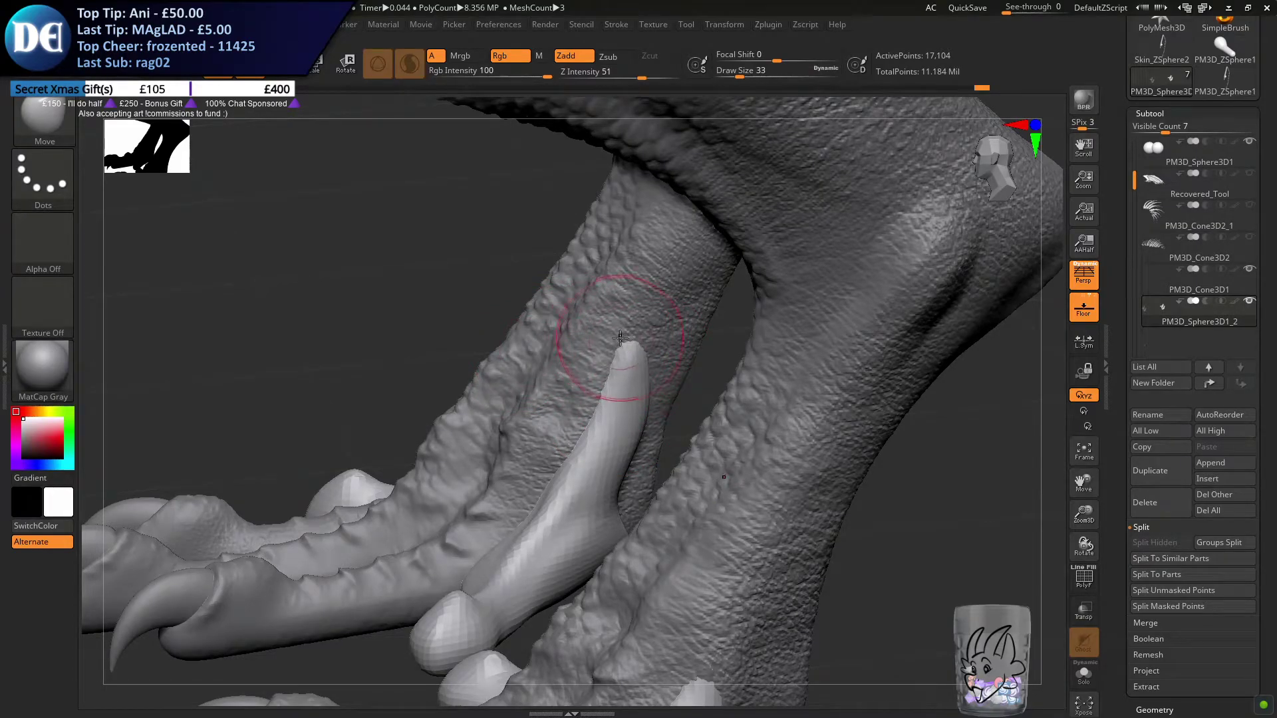
right_click_drag(655, 358, 734, 353)
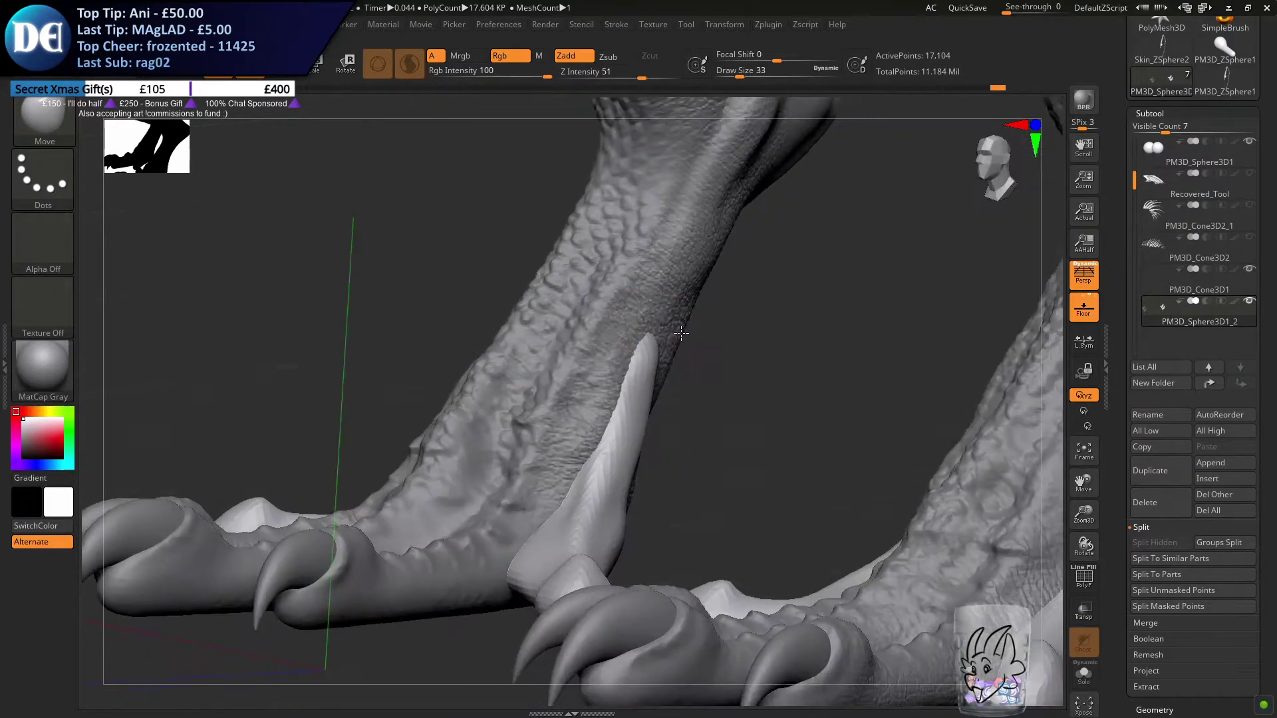
right_click_drag(631, 383, 633, 399)
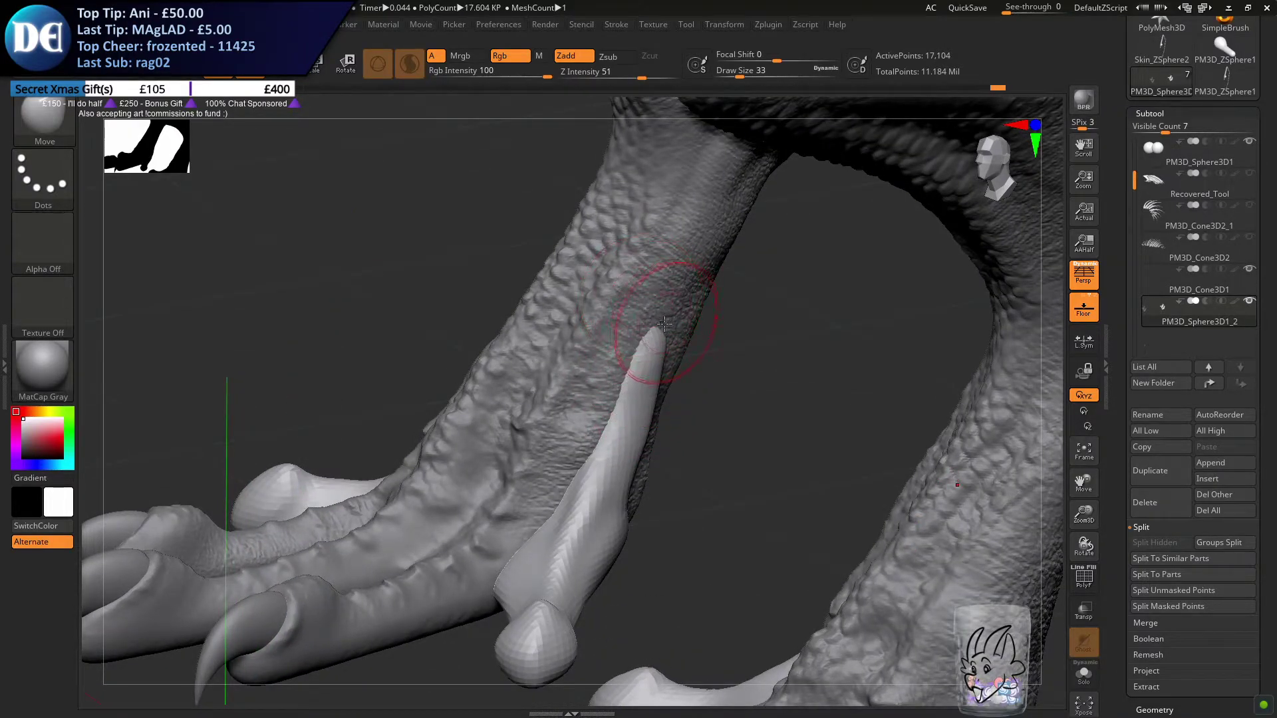
right_click_drag(665, 329, 649, 347)
left_click_drag(650, 348, 645, 366, "shift")
Refine the inner hind toe's upper base and heel-side edge with the Move brush at draw size 29
key("s")
left_click_drag(592, 409, 597, 408)
right_click_drag(609, 368, 680, 328)
key("s")
left_click_drag(668, 440, 663, 441)
left_click_drag(649, 505, 659, 508)
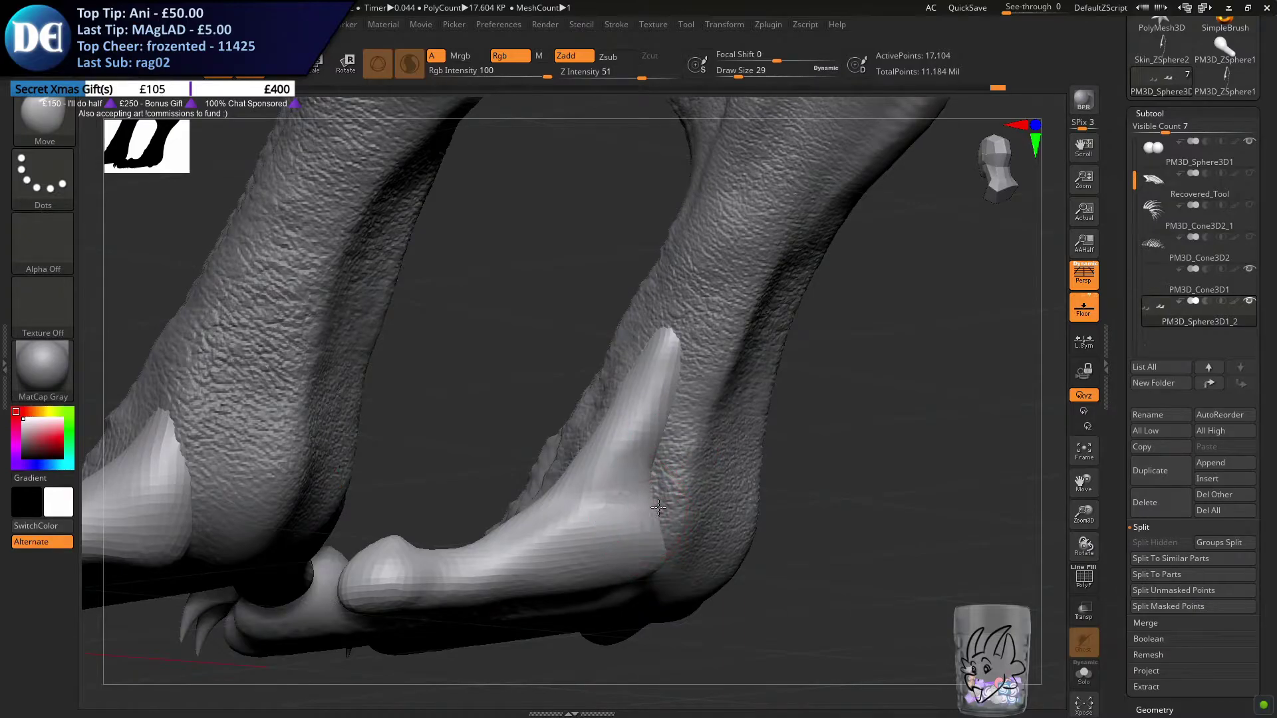
right_click_drag(669, 527, 681, 501)
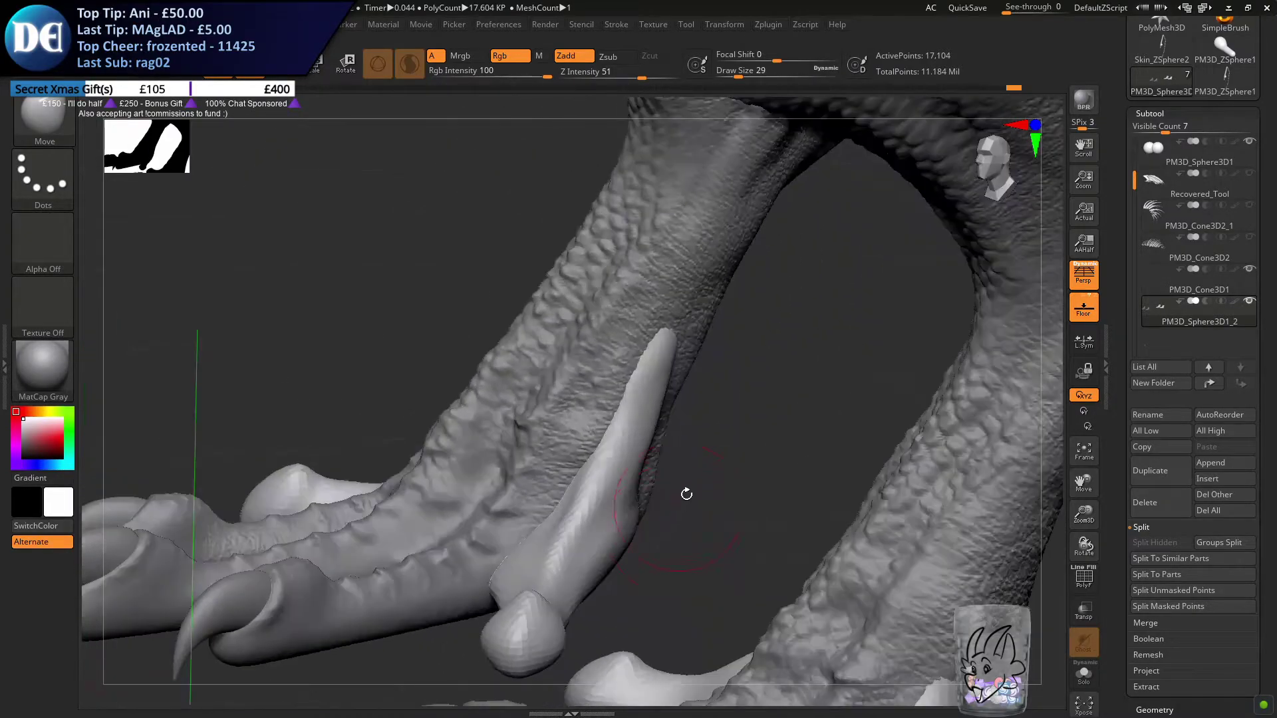
left_click_drag(716, 454, 707, 486, "ctrl")
Check the added toes on the whole dragon from the side and front
right_click_drag(527, 372, 554, 496, "ctrl")
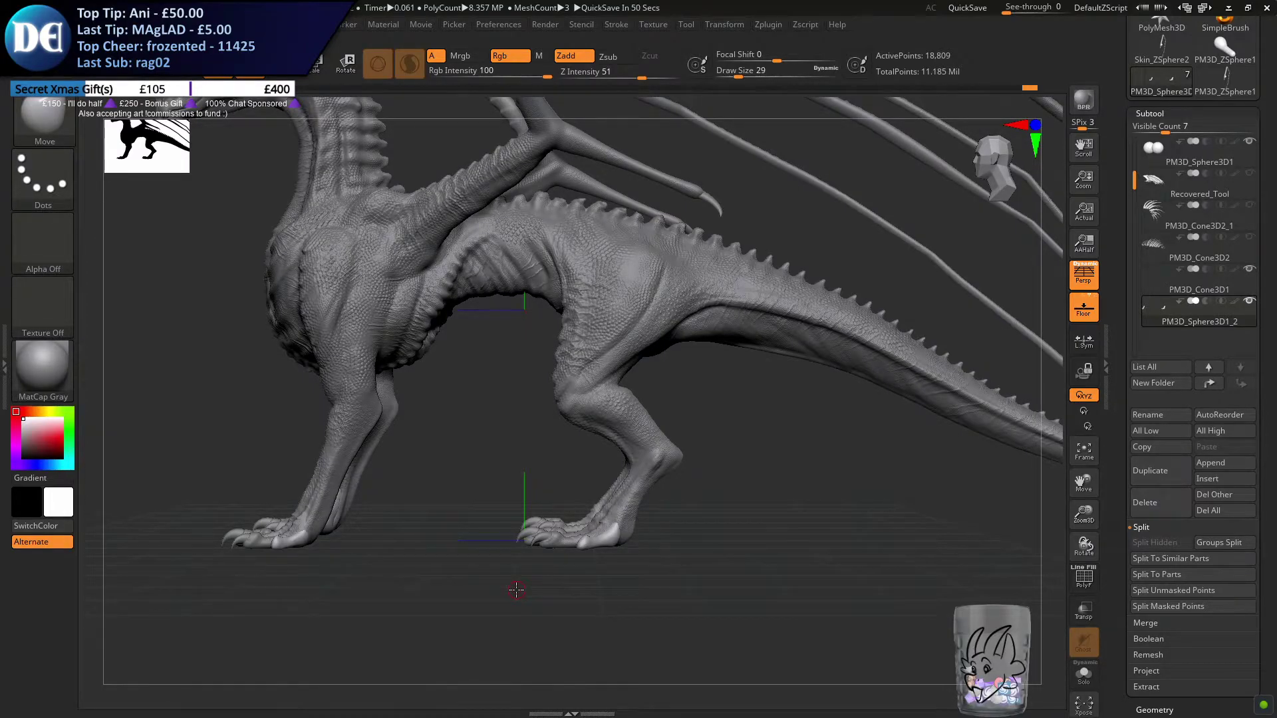
left_click_drag(395, 511, 488, 573)
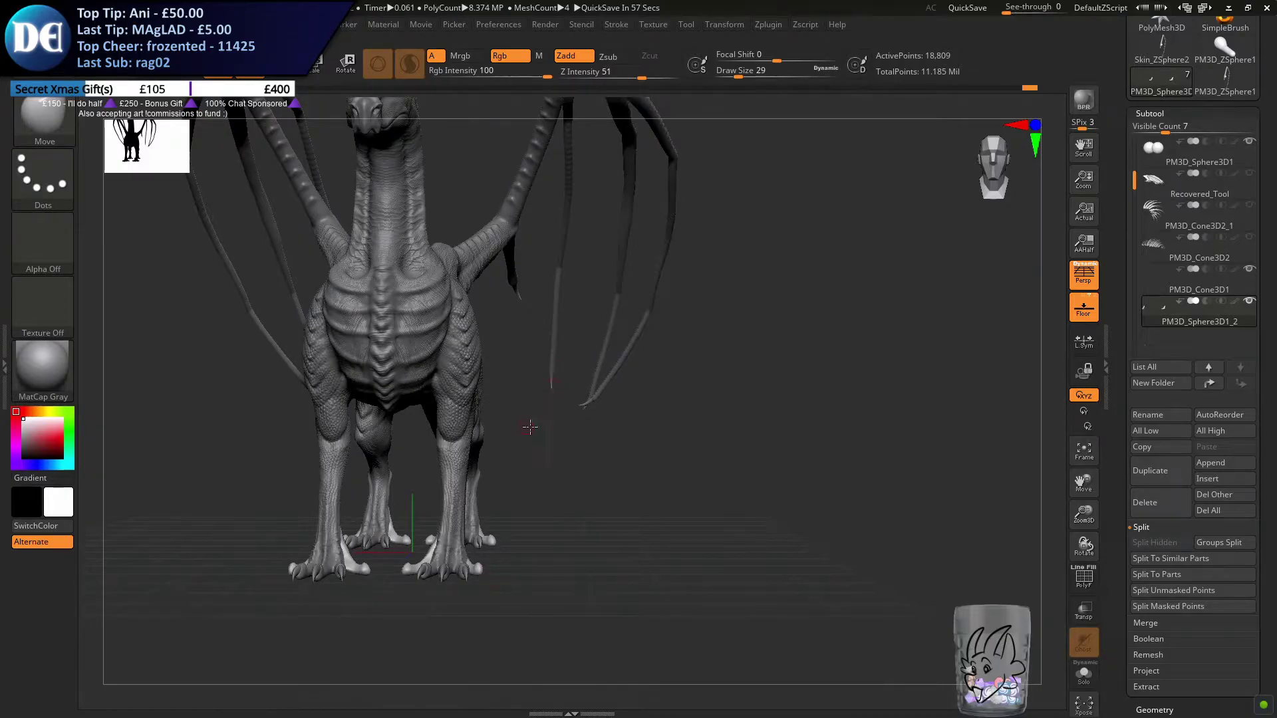
left_click_drag(526, 426, 677, 431)
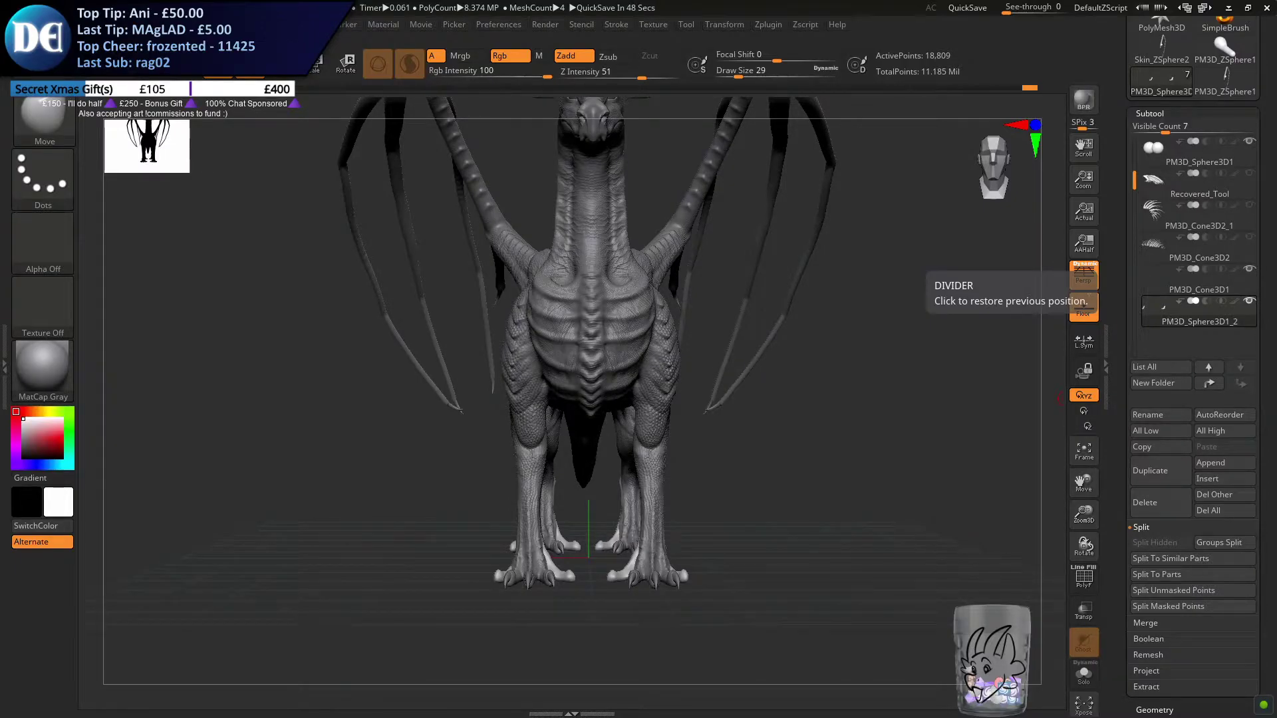
left_click_drag(732, 464, 724, 510)
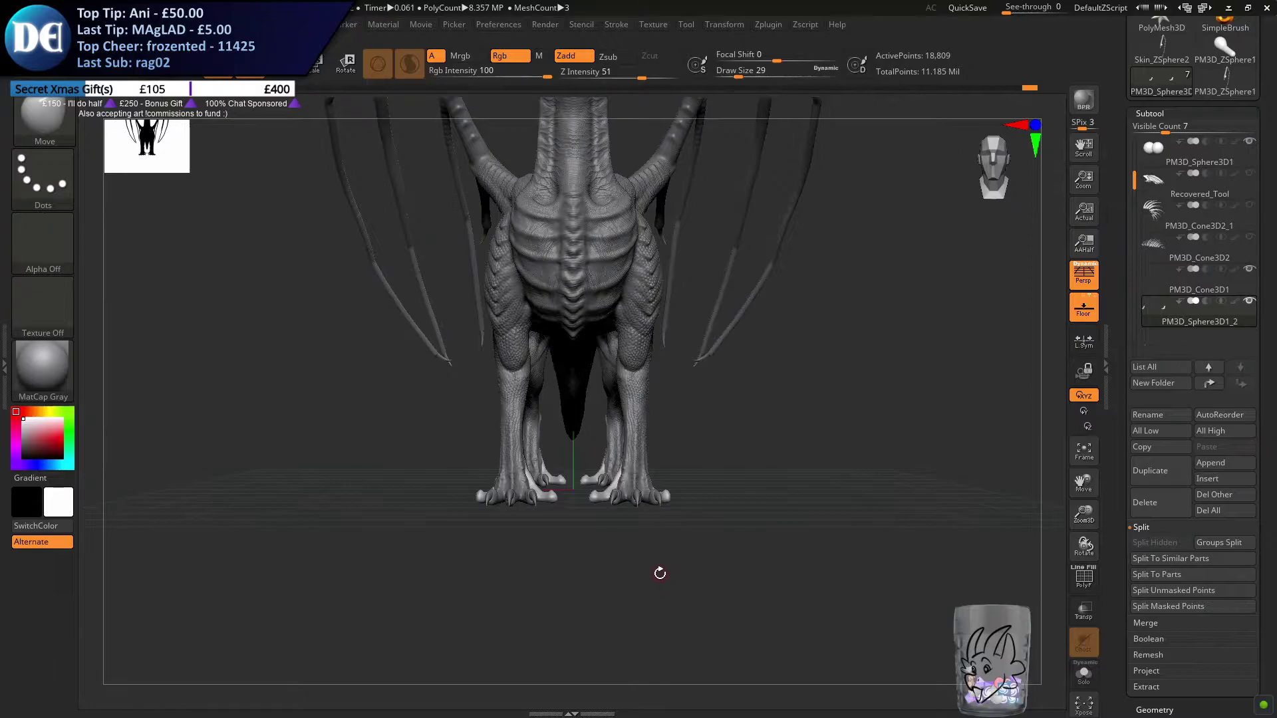
right_click_drag(638, 482, 596, 510, "alt")
right_click_drag(516, 432, 613, 453, "alt")
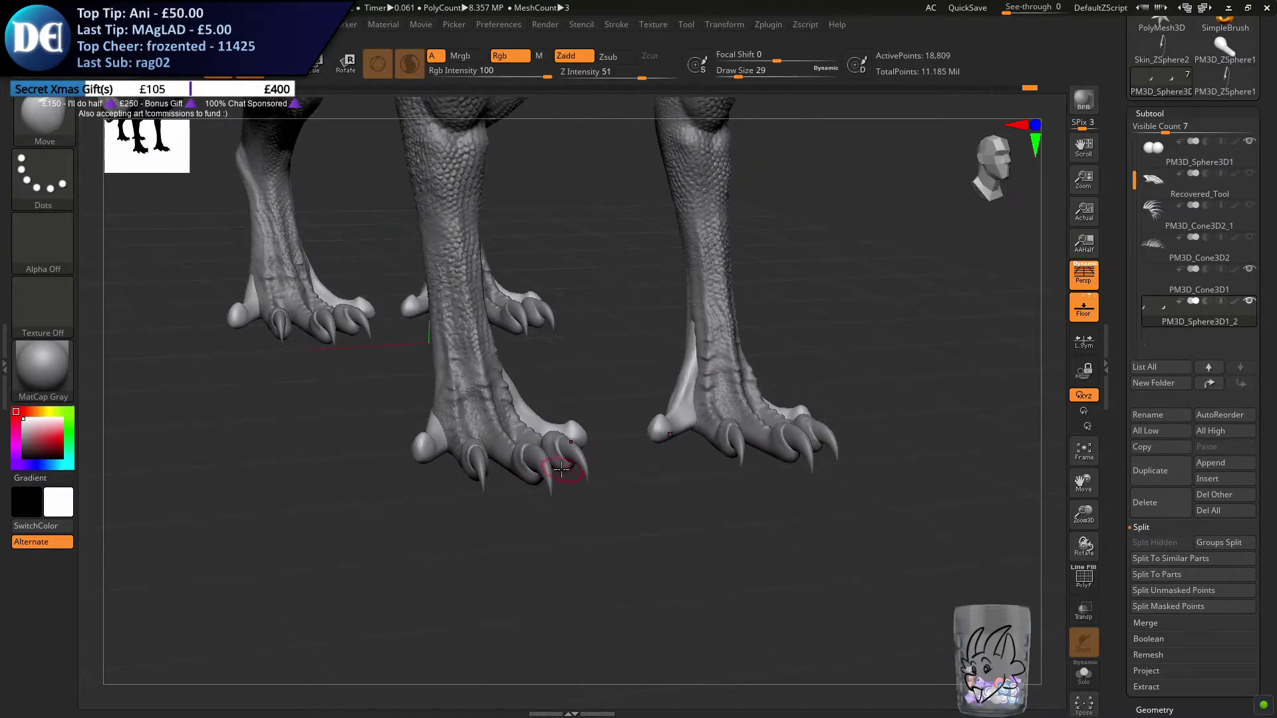
Select the claw subtool PM3D_Cone3D1 and copy a claw onto the tip of the inner front toe with the transform gizmo
left_click(481, 477, "alt")
right_click_drag(617, 520, 625, 428)
left_click(282, 64)
right_click_drag(402, 259, 818, 216)
right_click_drag(752, 268, 756, 338, "ctrl")
left_click_drag(688, 311, 763, 473, "ctrl")
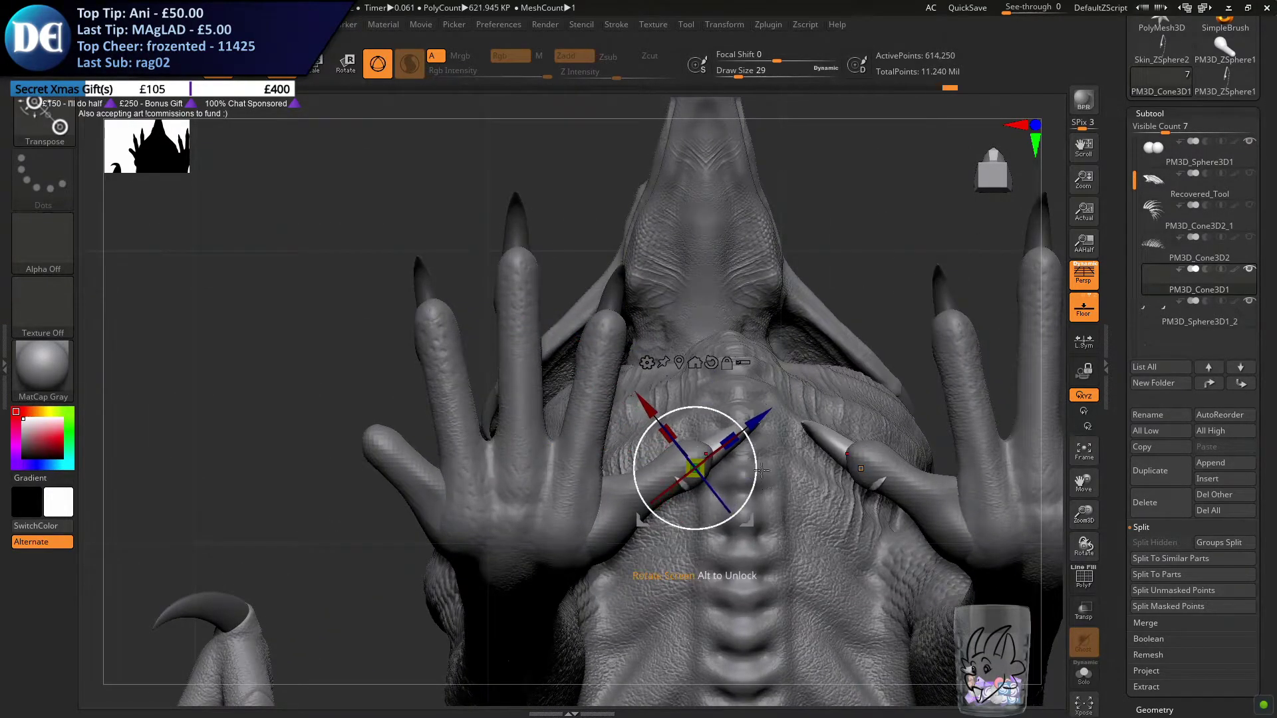
left_click_drag(748, 418, 741, 415)
right_click_drag(761, 349, 710, 190)
right_click_drag(711, 506, 672, 233, "alt")
right_click_drag(496, 638, 676, 409, "alt")
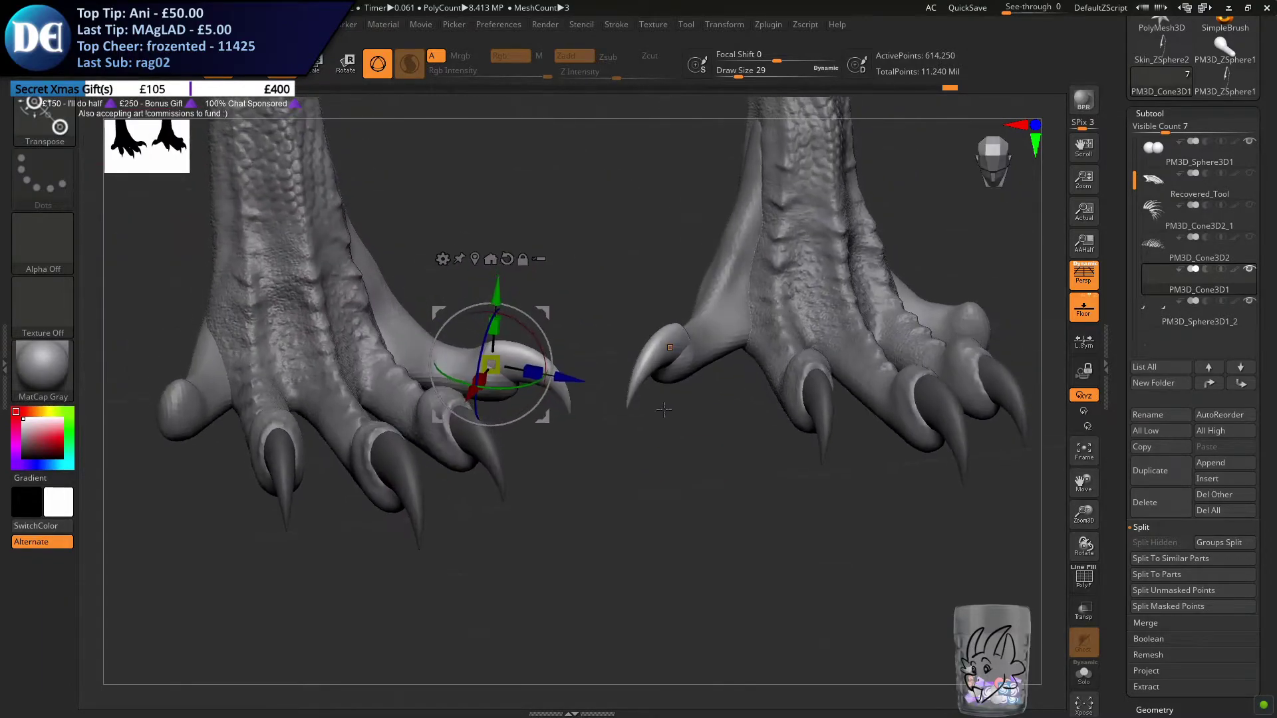
Rotate and nudge the inner front toe's claw so it sits centred on the toe tip
left_click_drag(569, 381, 563, 379)
left_click_drag(489, 364, 483, 391)
right_click_drag(476, 429, 464, 406)
mouse_move(455, 406)
left_mouse_down()
mouse_move(465, 394)
mouse_move(457, 404)
left_mouse_up()
left_click_drag(555, 383, 565, 386)
right_click_drag(515, 469, 479, 541)
right_click_drag(585, 488, 556, 542)
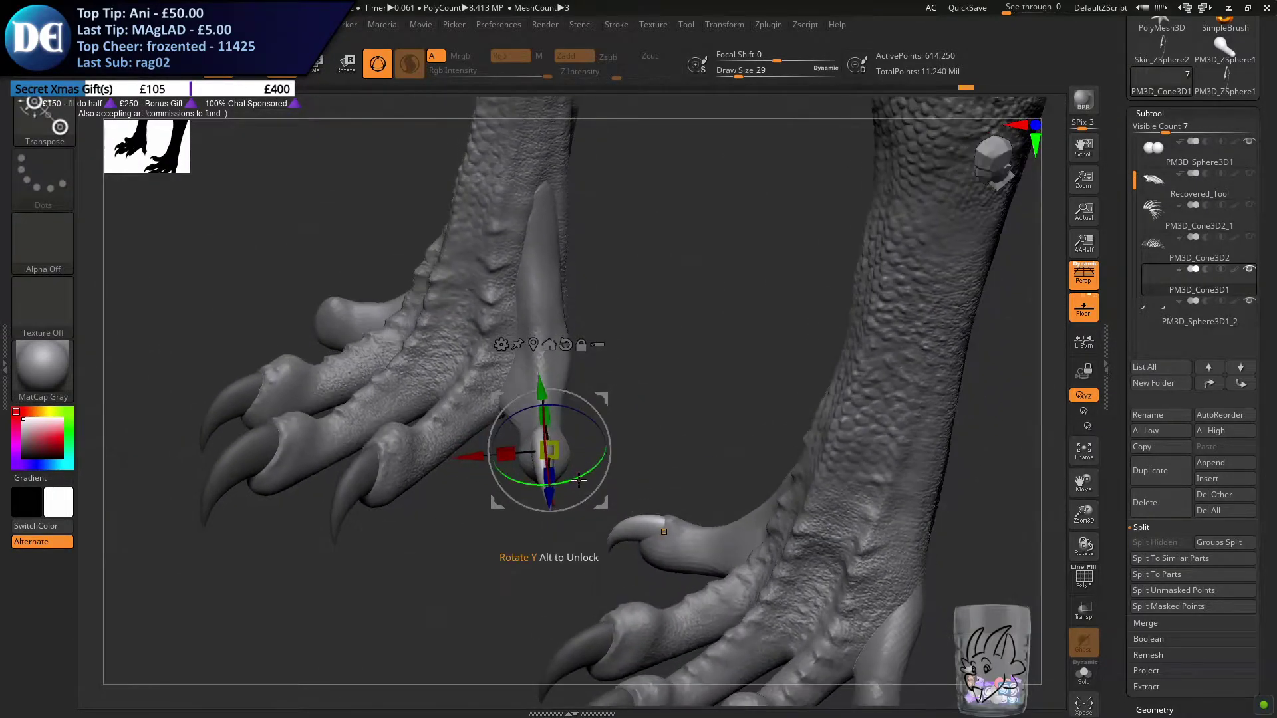
mouse_move(579, 480)
right_mouse_down()
mouse_move(595, 502)
mouse_move(589, 465)
right_mouse_up()
left_click_drag(582, 436, 591, 440)
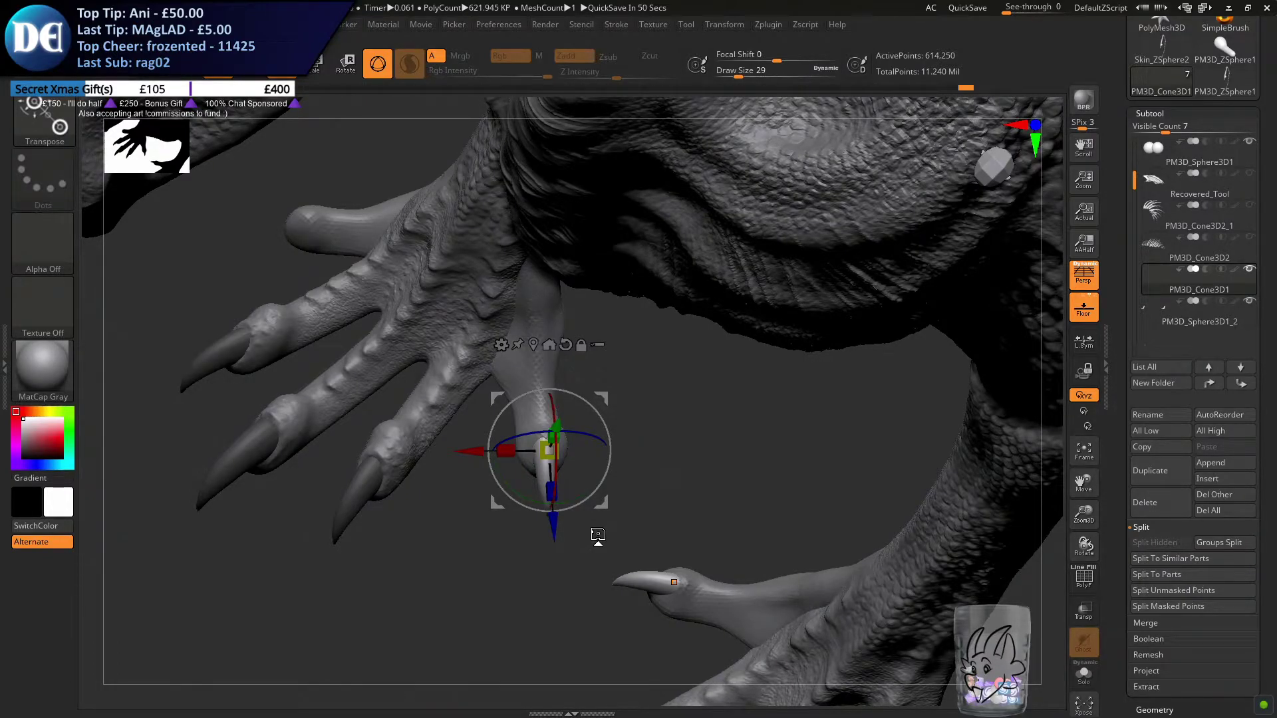
Copy the claw across to the outer front toe and rotate it about 105° to point outward
left_click_drag(407, 515, 413, 486, "alt")
left_click_drag(661, 408, 658, 355)
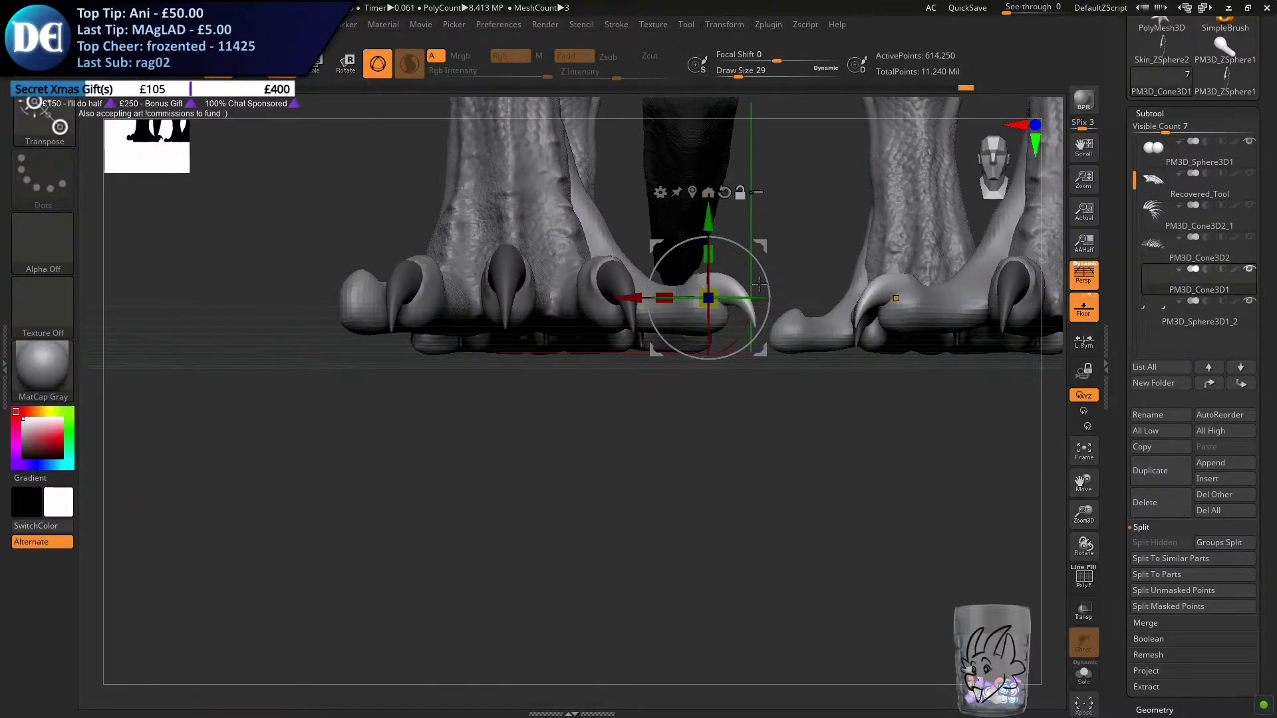
left_click_drag(662, 294, 560, 298)
left_click_drag(284, 310, 286, 310, "ctrl")
left_click_drag(395, 283, 577, 364, "alt")
right_click_drag(593, 378, 585, 409)
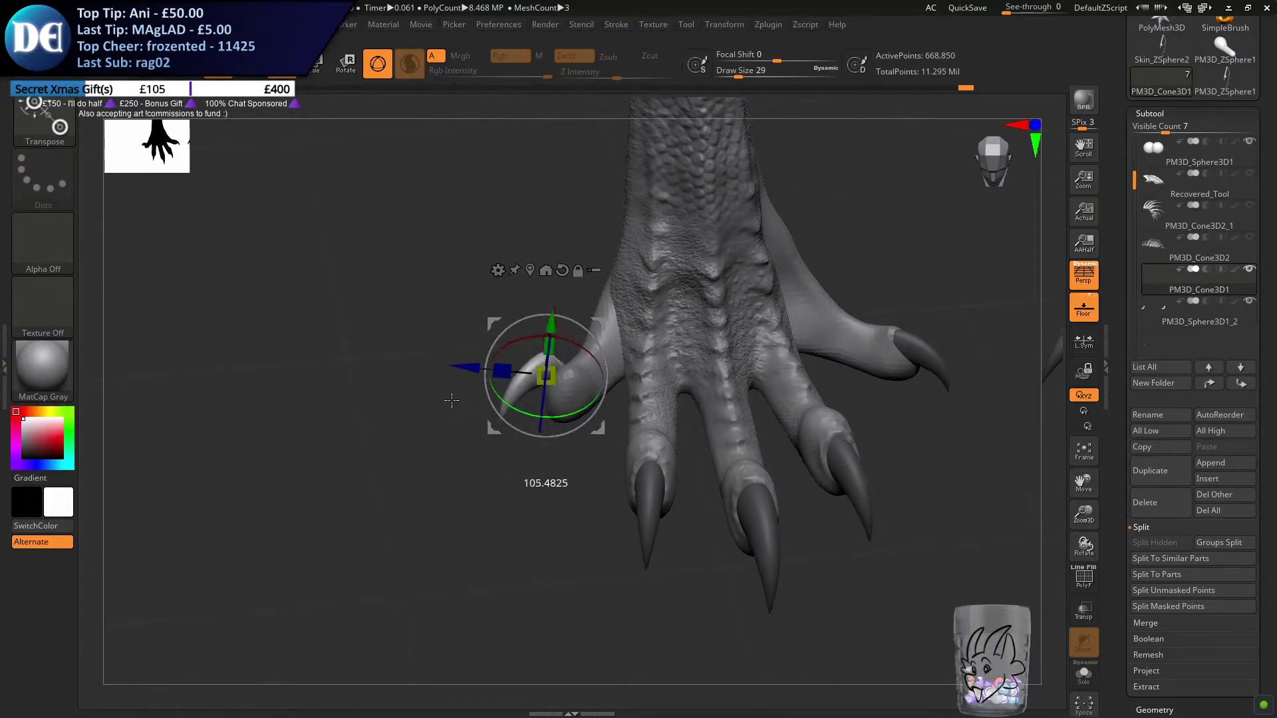
Rotate and shift the outer front toe's claw to follow the toe's direction, viewed from above
mouse_move(452, 476)
right_mouse_down()
mouse_move(445, 513)
mouse_move(436, 492)
right_mouse_up()
right_click_drag(420, 438, 418, 440)
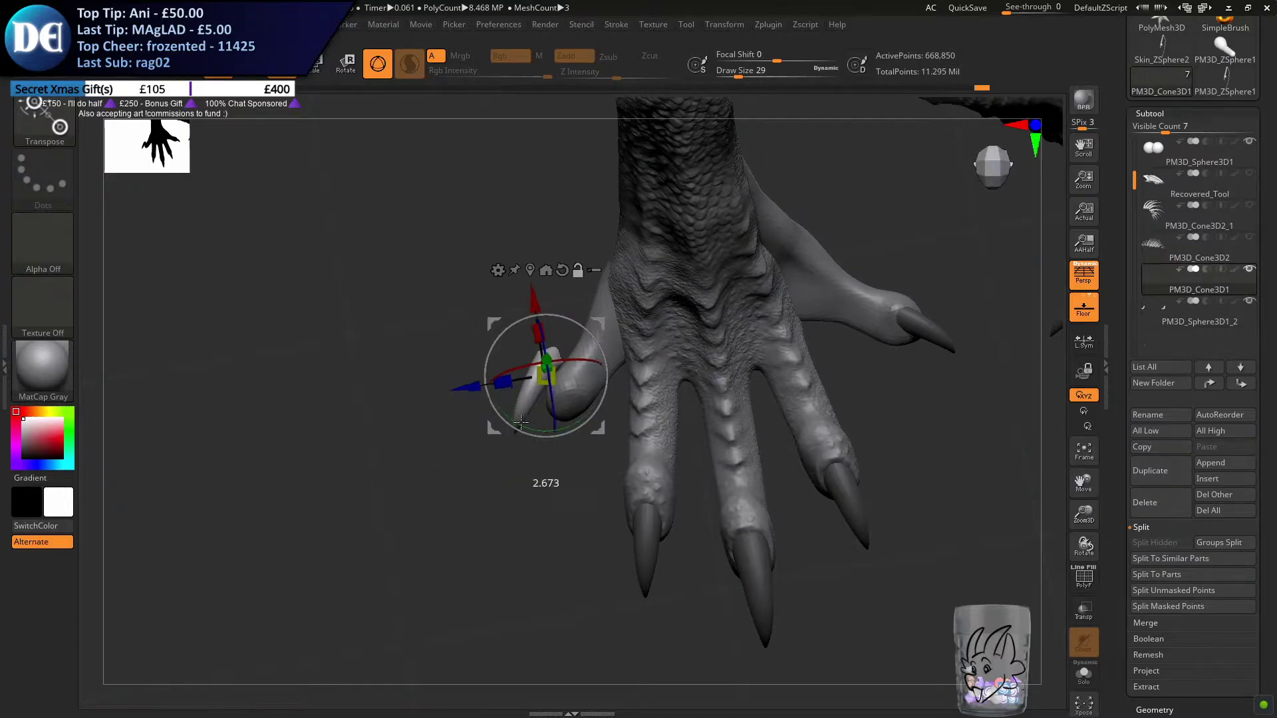
left_click_drag(583, 308, 576, 321)
left_click_drag(489, 355, 516, 371)
left_click_drag(603, 438, 597, 443)
Fine-tune the outer front claw's seating on the toe tip using side and front views
right_click_drag(584, 459, 631, 399)
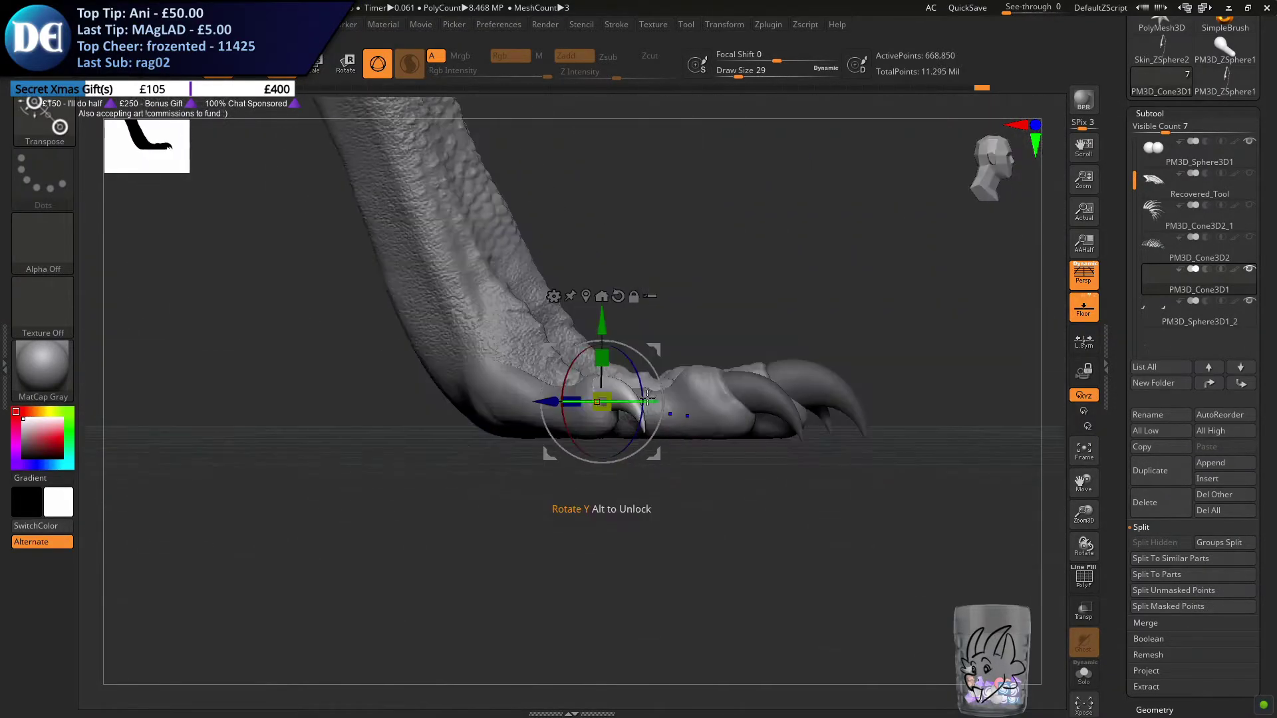
right_click_drag(743, 390, 753, 389)
left_click_drag(566, 402, 567, 402)
right_click_drag(511, 471, 485, 461)
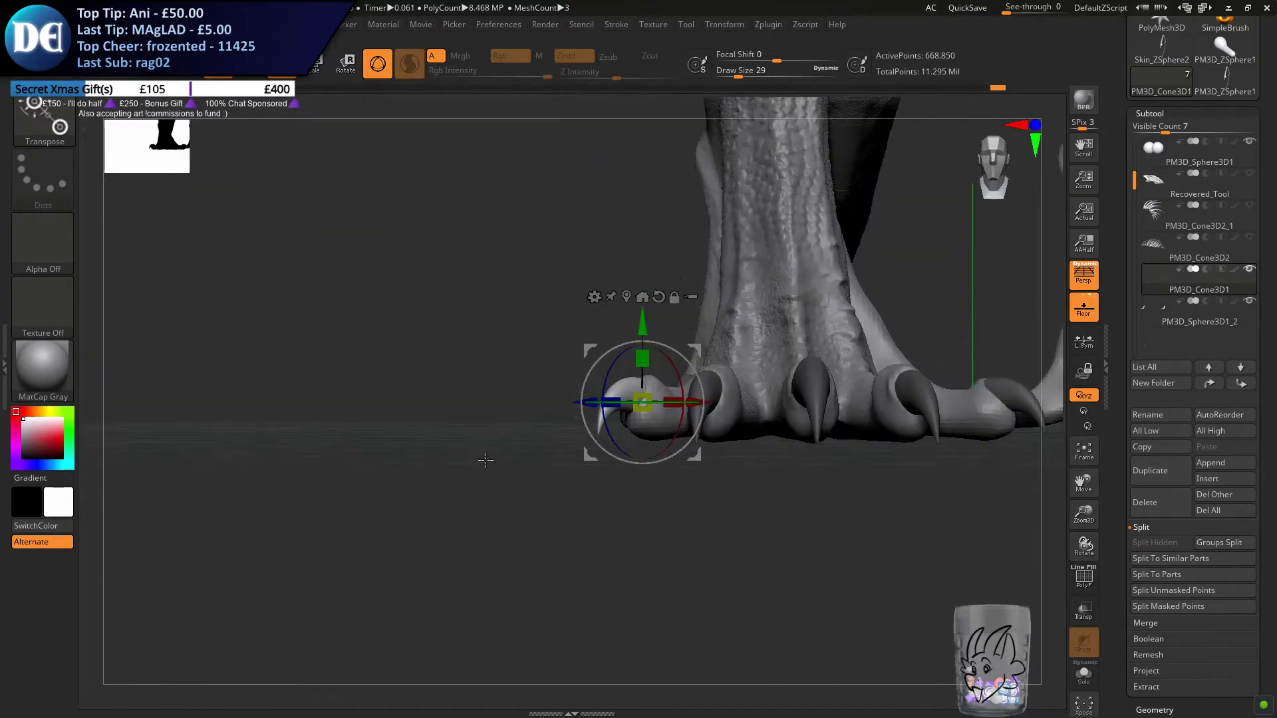
right_click_drag(505, 390, 485, 487)
right_click_drag(546, 449, 551, 468)
mouse_move(555, 592)
right_mouse_down("ctrl")
mouse_move(573, 552)
mouse_move(569, 457)
right_mouse_up("ctrl")
mouse_move(507, 492)
right_mouse_down("alt")
mouse_move(512, 525)
mouse_move(582, 516)
mouse_move(649, 462)
mouse_move(550, 527)
mouse_move(521, 476)
mouse_move(570, 485)
right_mouse_up("alt")
Copy the outer front toe's claw back to the hind foot with the transform gizmo in side view
key("ctrl+z")
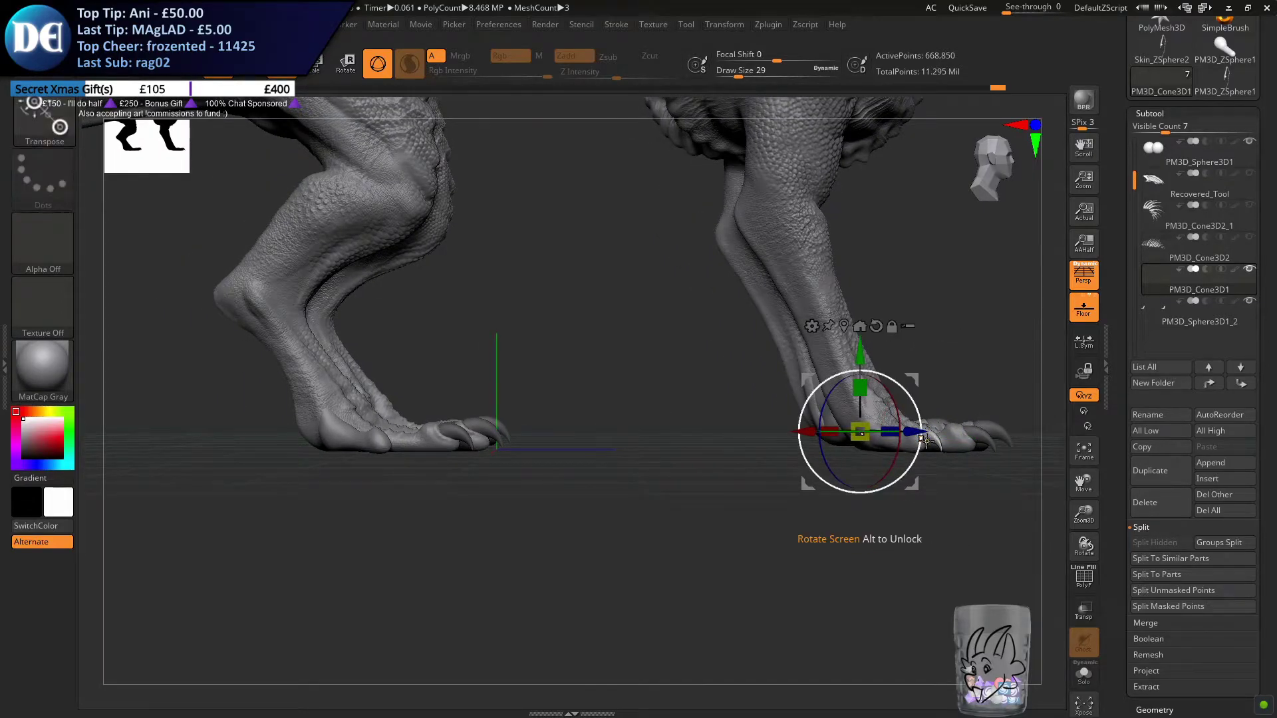
key("ctrl+shift+z")
left_click_drag(867, 439, 390, 534)
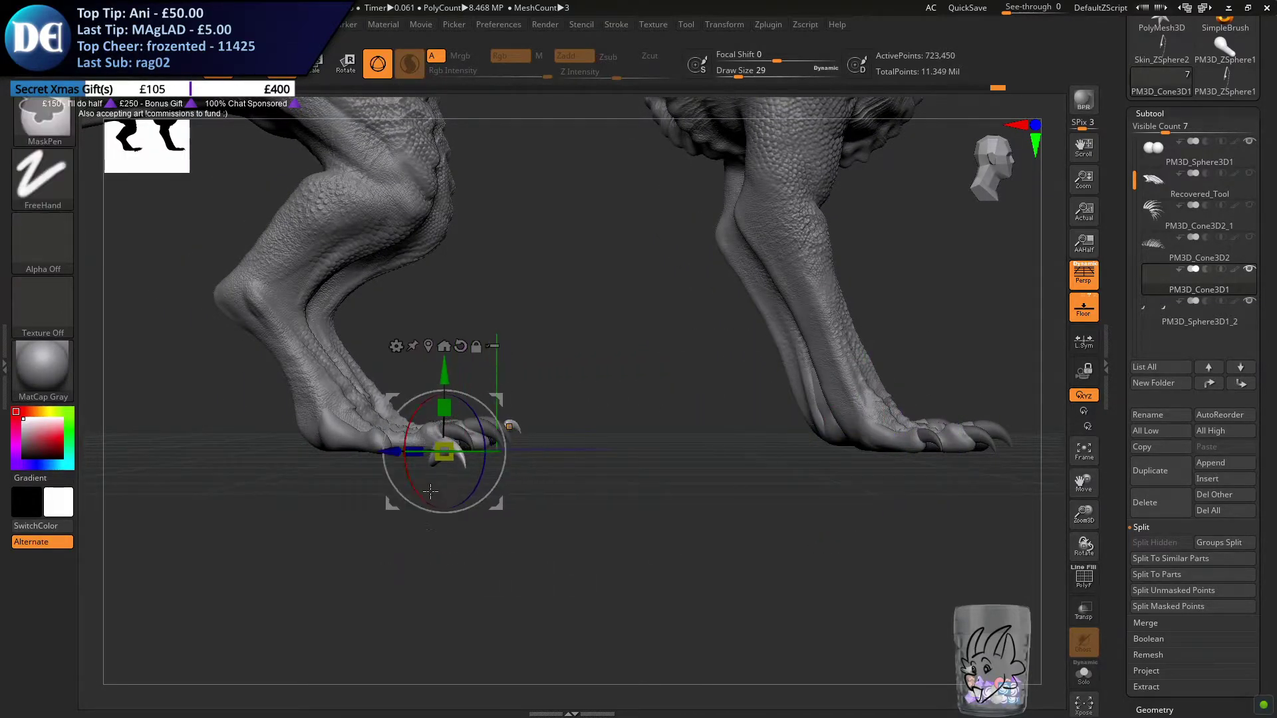
right_click_drag(389, 535, 606, 492)
left_click_drag(691, 430, 257, 447)
right_click_drag(533, 445, 647, 439, "alt")
left_click_drag(613, 351, 984, 341)
right_click_drag(801, 390, 379, 483, "alt")
left_click_drag(536, 472, 674, 472)
mouse_move(670, 472)
right_mouse_down()
mouse_move(605, 490)
mouse_move(650, 468)
right_mouse_up()
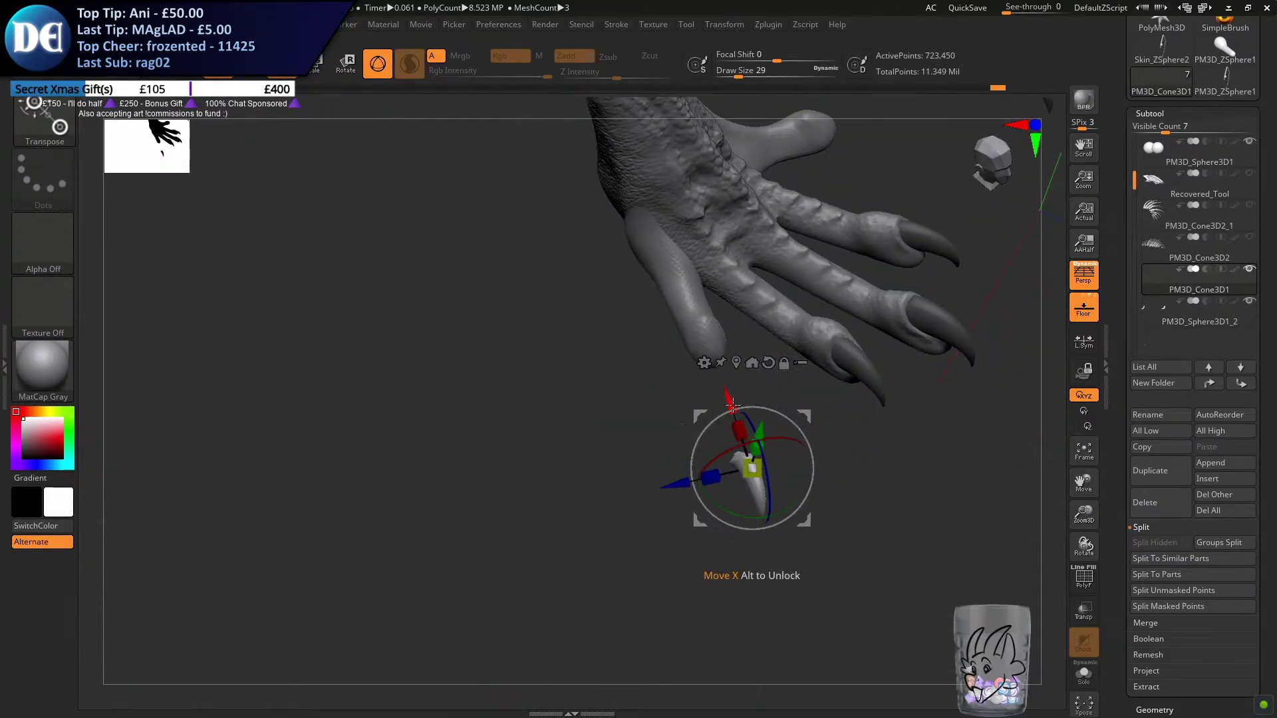
Move the copied claw along the X axis onto the tip of the outer hind toe
left_click_drag(730, 403, 686, 287)
left_click_drag(629, 367, 636, 367)
right_click_drag(676, 404, 735, 446)
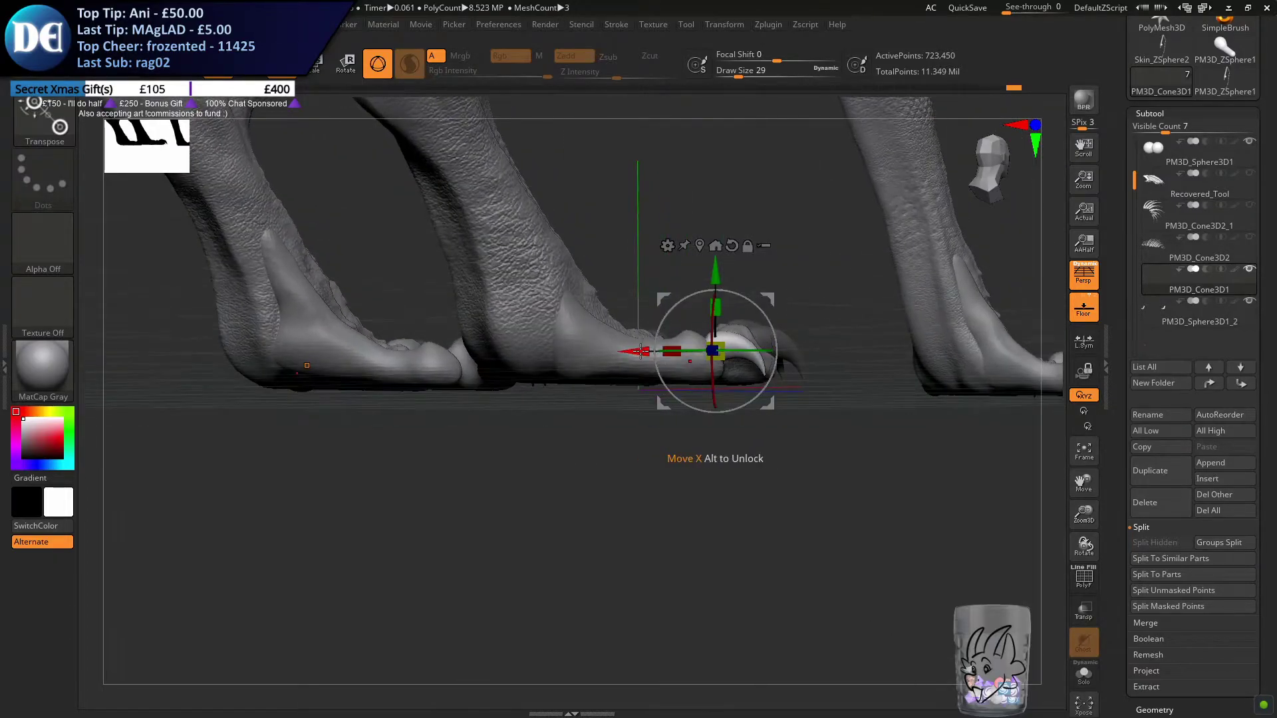
left_click_drag(639, 352, 626, 352)
right_click_drag(648, 430, 585, 507)
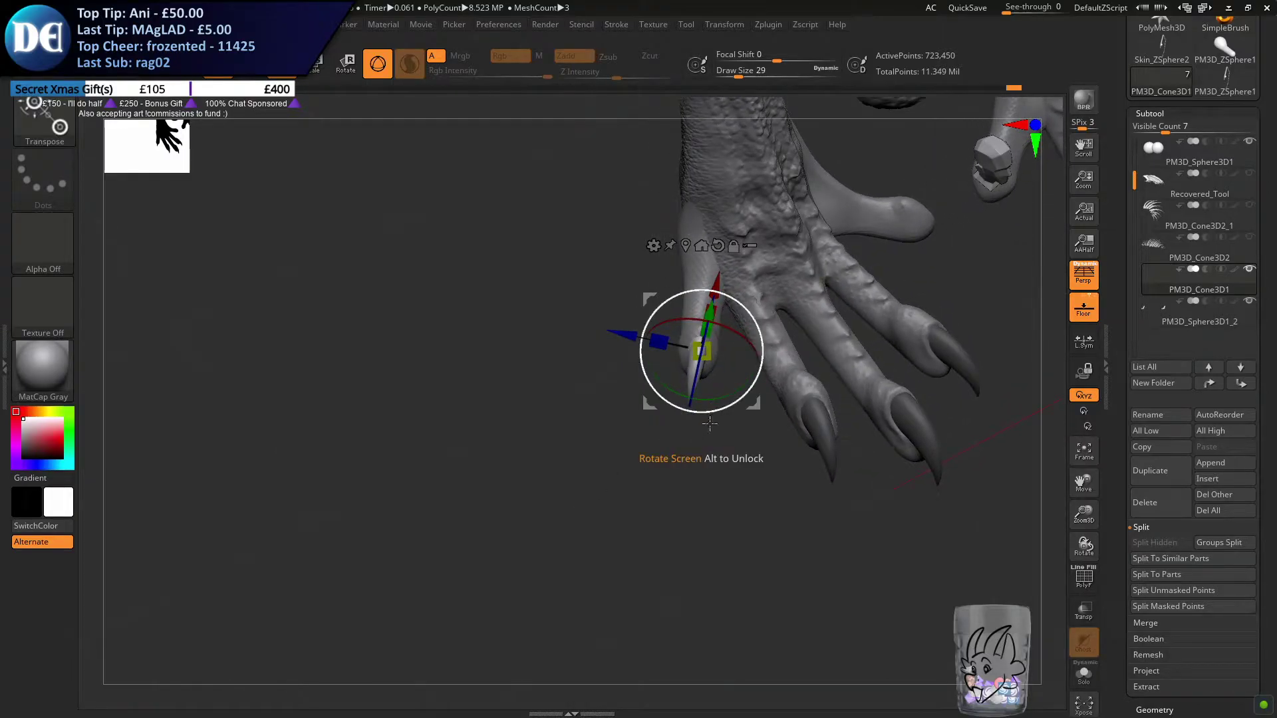
right_click_drag(649, 468, 595, 490, "alt")
Copy the outer hind toe's claw across to the inner hind toe, undoing one misplaced move
left_click_drag(570, 358, 879, 425, "ctrl")
left_click_drag(970, 367, 987, 232)
key("ctrl+z")
left_click_drag(970, 372, 985, 281)
left_click_drag(982, 397, 902, 288)
left_click_drag(626, 424, 764, 246)
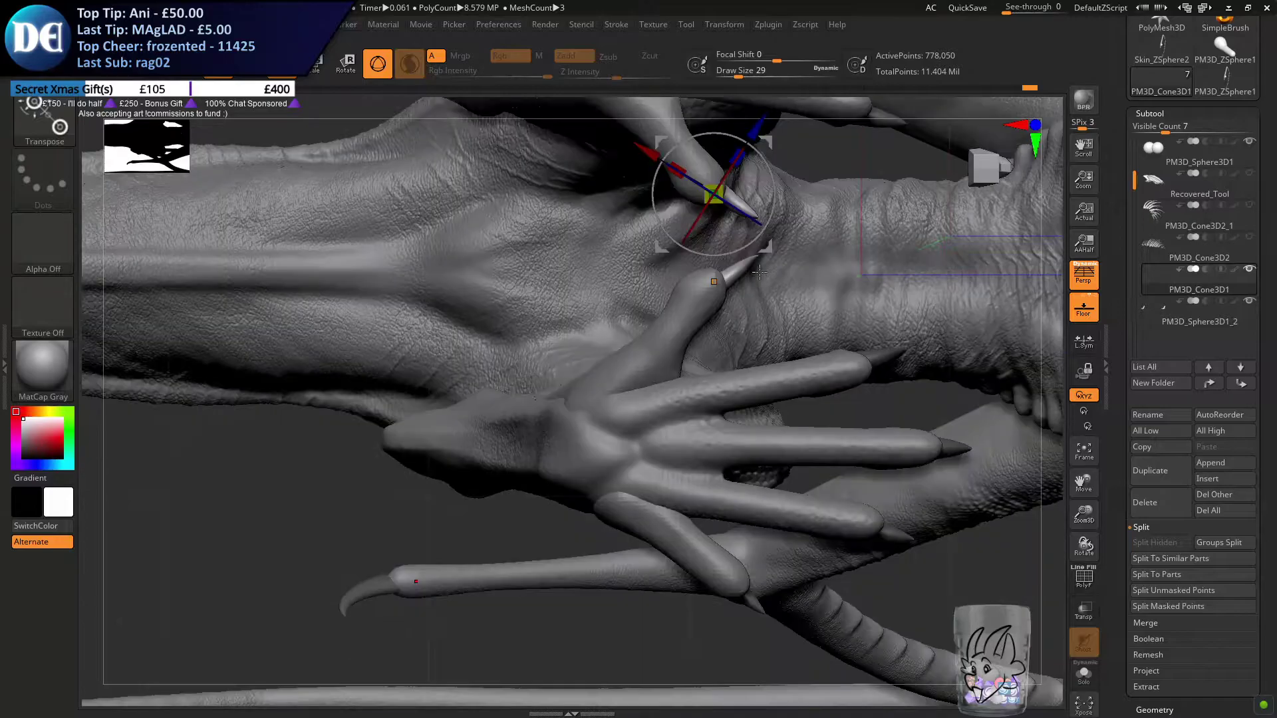
Rotate the inner hind toe's claw around Y and nudge it onto the toe tip, viewed from below
left_click_drag(808, 160, 688, 274, "alt")
left_click_drag(704, 211, 768, 210, "alt")
left_click_drag(722, 163, 747, 239, "alt")
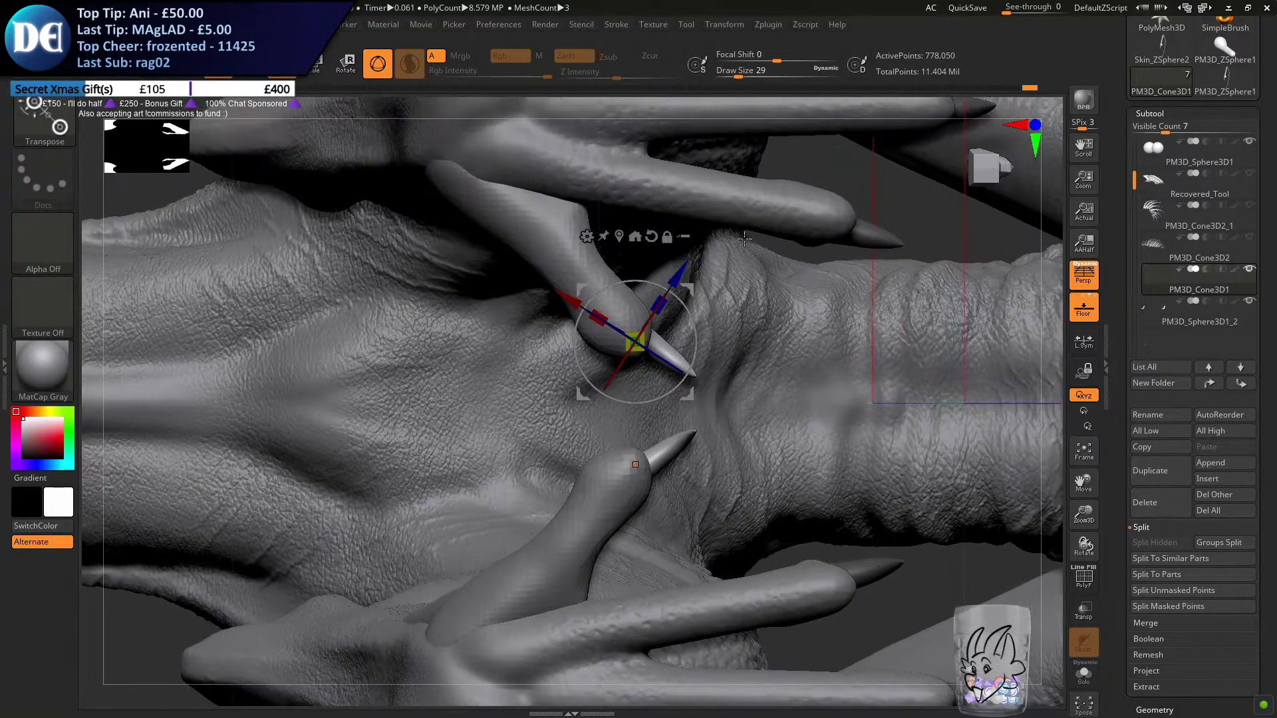
left_click_drag(665, 506, 607, 363, "alt")
left_click_drag(751, 250, 768, 321, "alt")
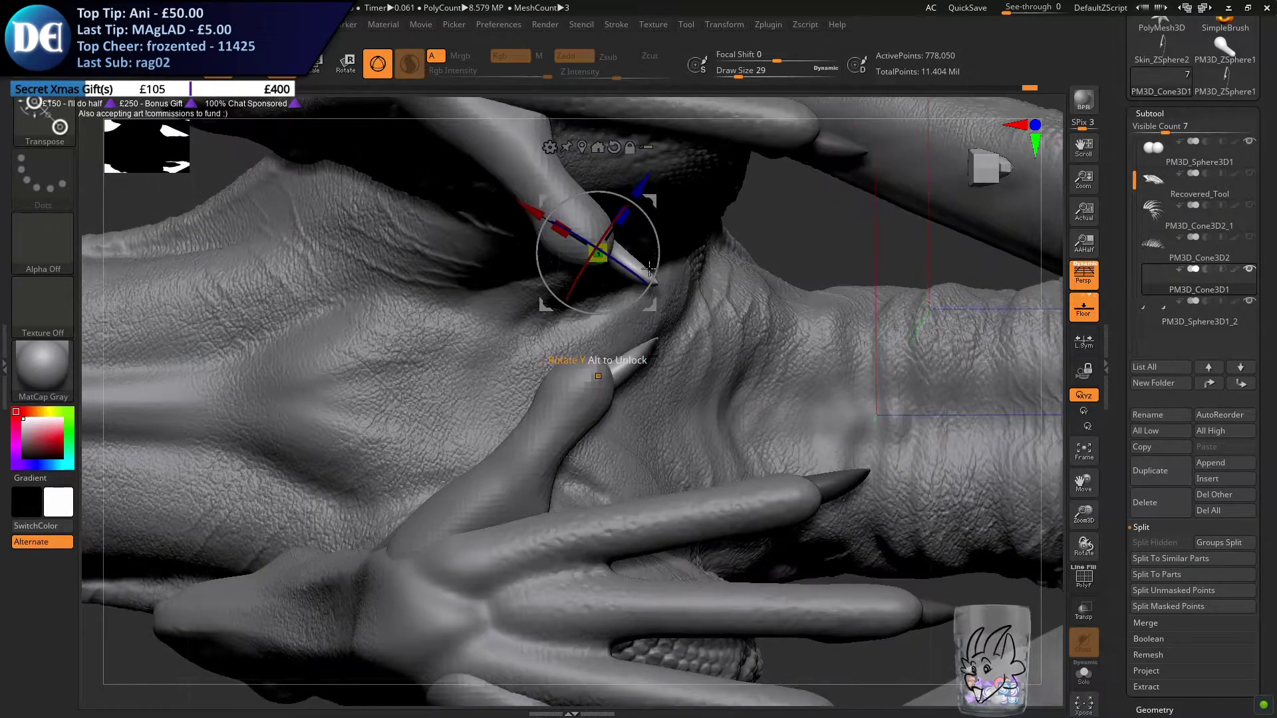
left_click_drag(657, 262, 657, 268)
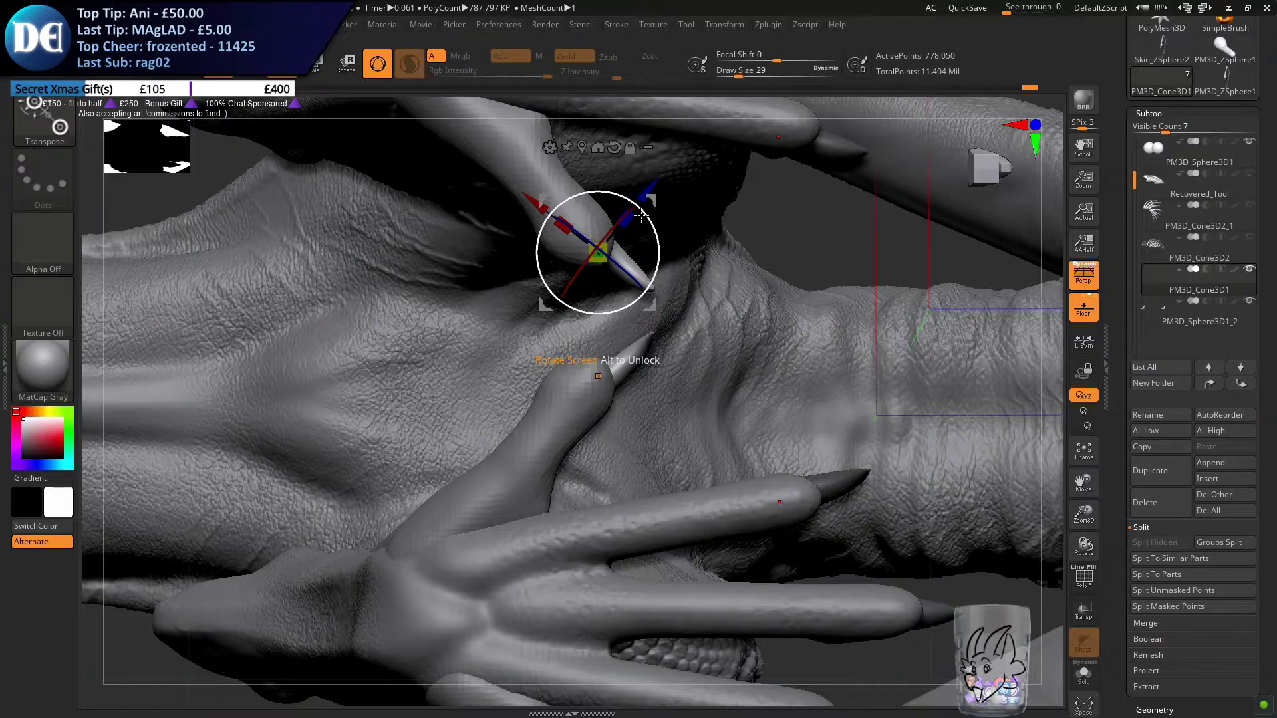
left_click_drag(640, 199, 637, 203)
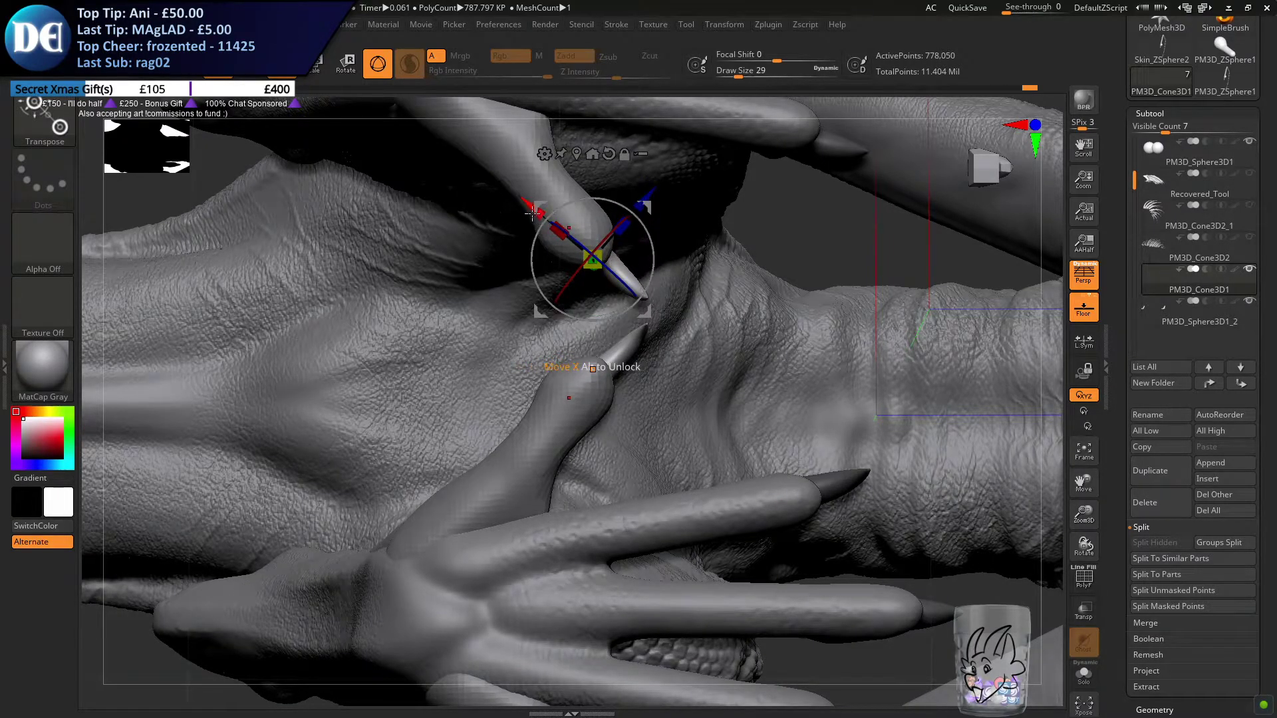
left_click_drag(530, 212, 534, 210)
Fine-tune the inner hind claw's seating from several sides, nudging it slightly along the X axis
right_click_drag(528, 375, 240, 380)
right_click_drag(690, 369, 782, 379, "shift")
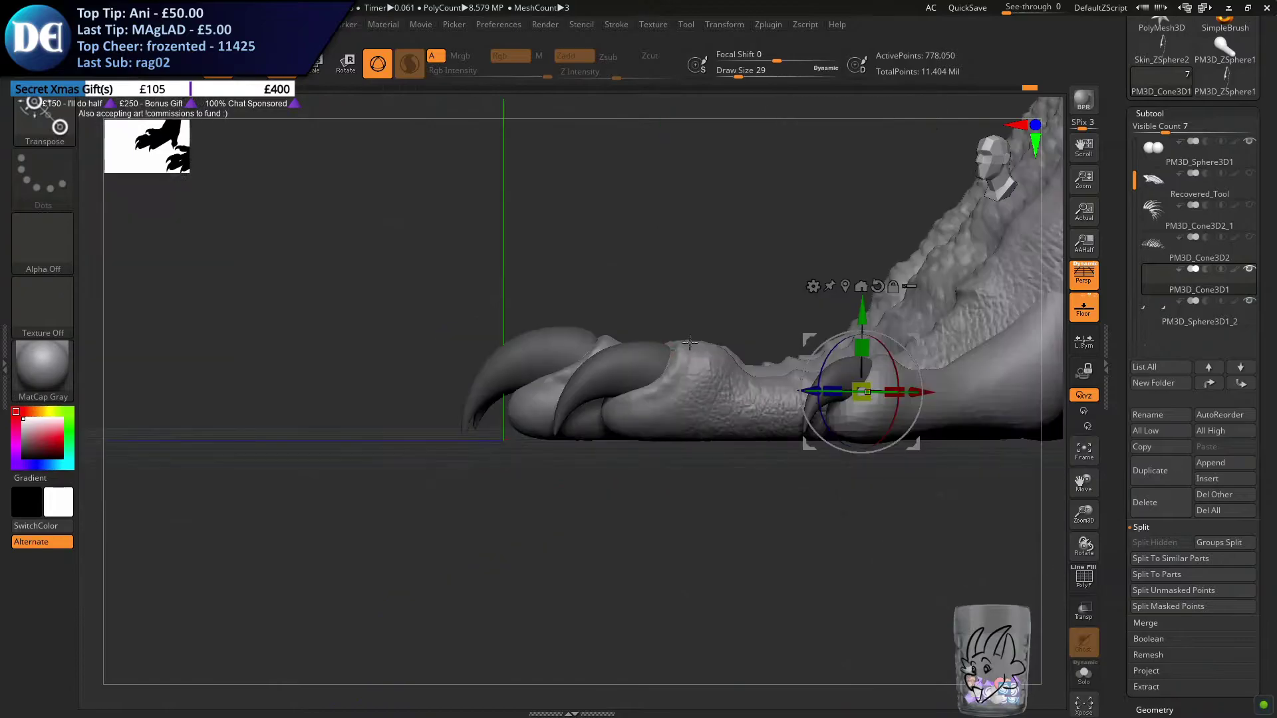
right_click_drag(871, 277, 789, 424)
left_click_drag(781, 426, 784, 425)
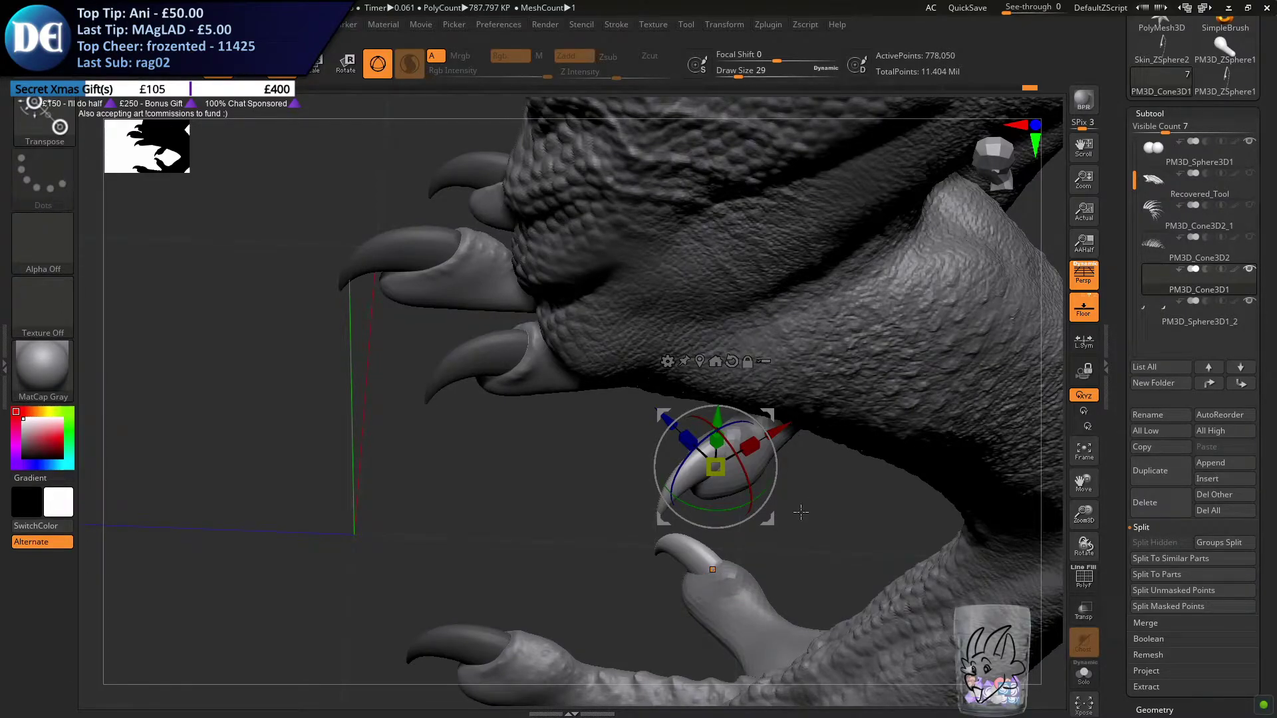
right_click_drag(639, 494, 644, 511)
right_click_drag(122, 495, 244, 500)
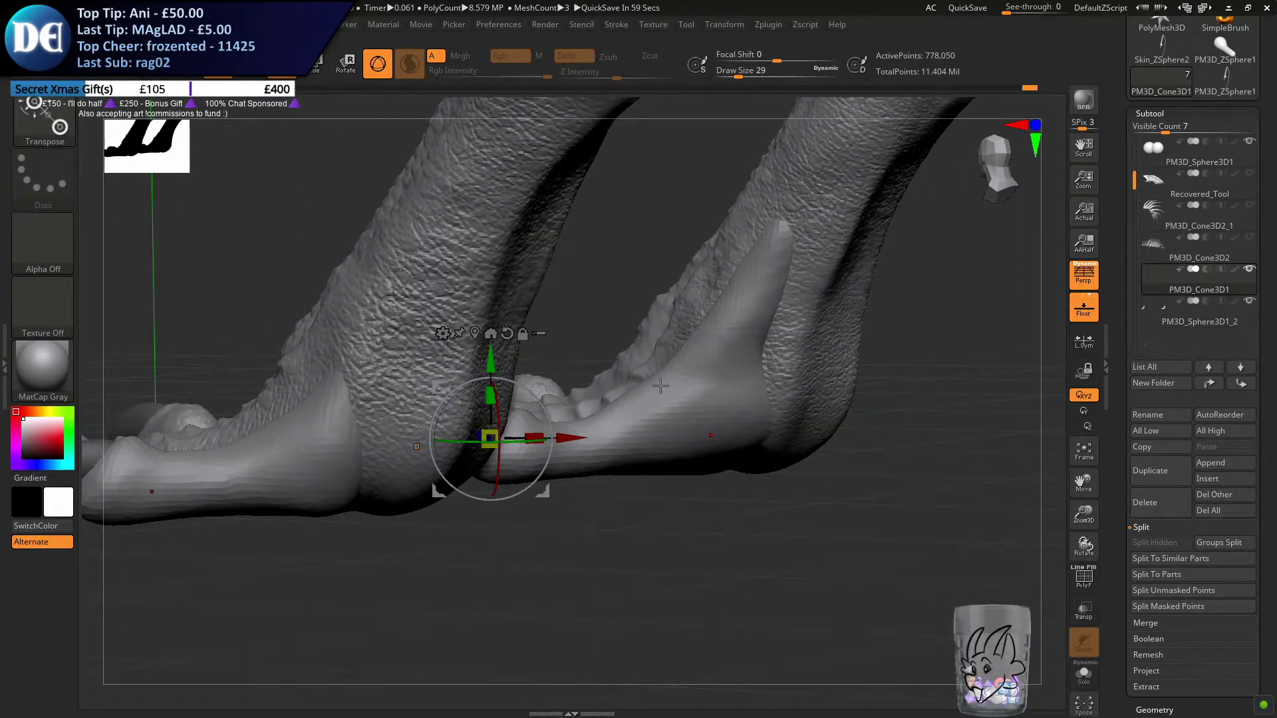
right_click_drag(693, 412, 688, 447)
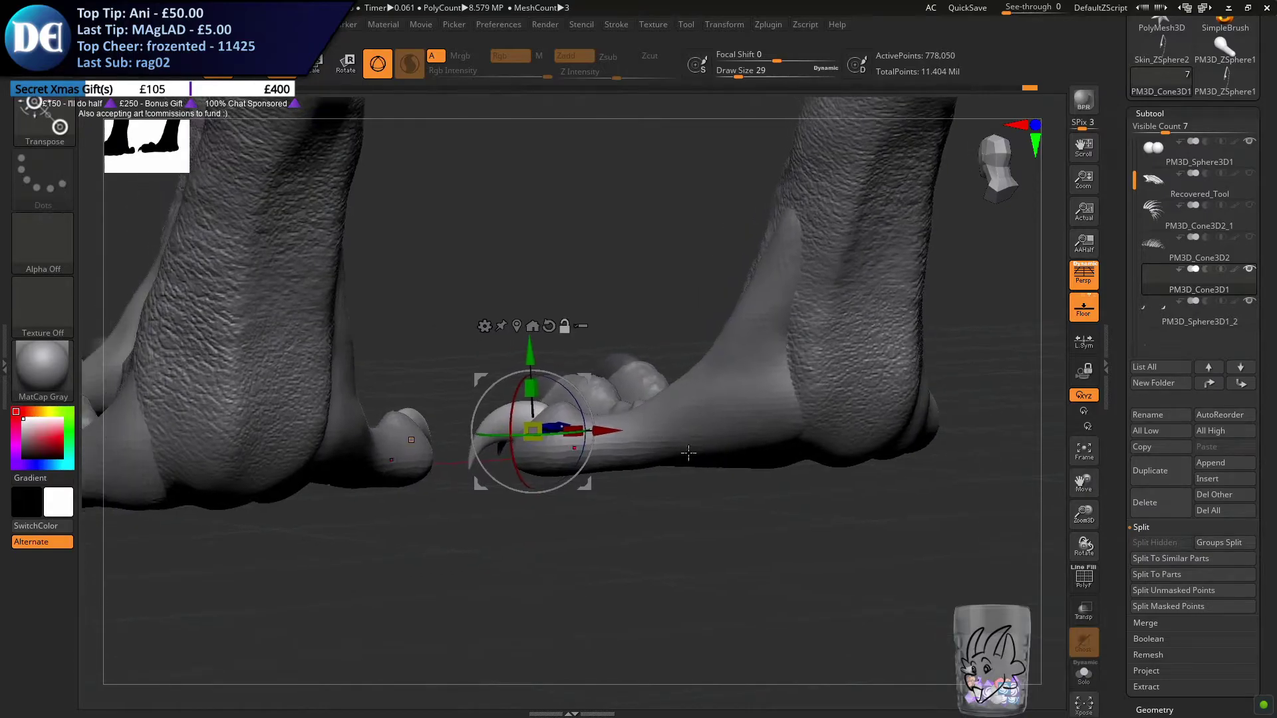
left_click_drag(617, 432, 620, 432)
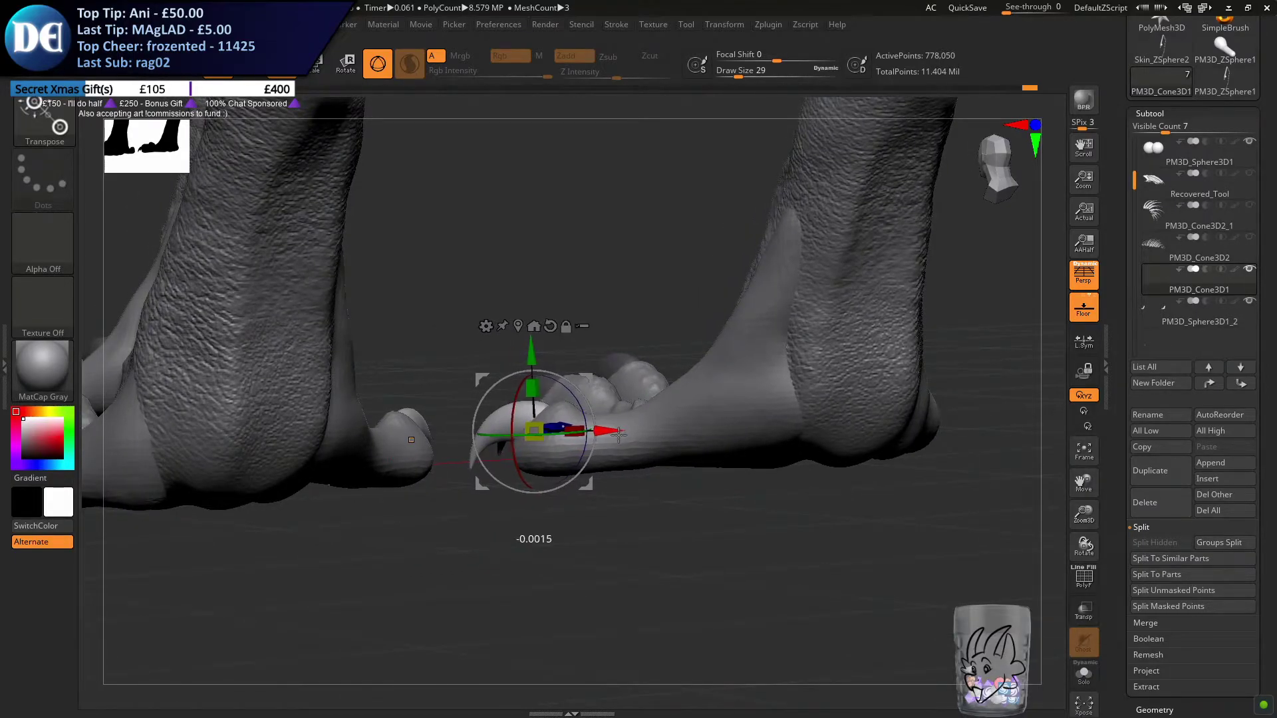
Examine the new toes and claws up close, then across the whole dragon from the side, front and below
right_click_drag(639, 407, 488, 358)
right_click_drag(638, 367, 820, 449)
right_click_drag(510, 408, 636, 438)
mouse_move(507, 416)
right_mouse_down()
mouse_move(549, 321)
mouse_move(560, 439)
mouse_move(675, 416)
mouse_move(651, 351)
right_mouse_up()
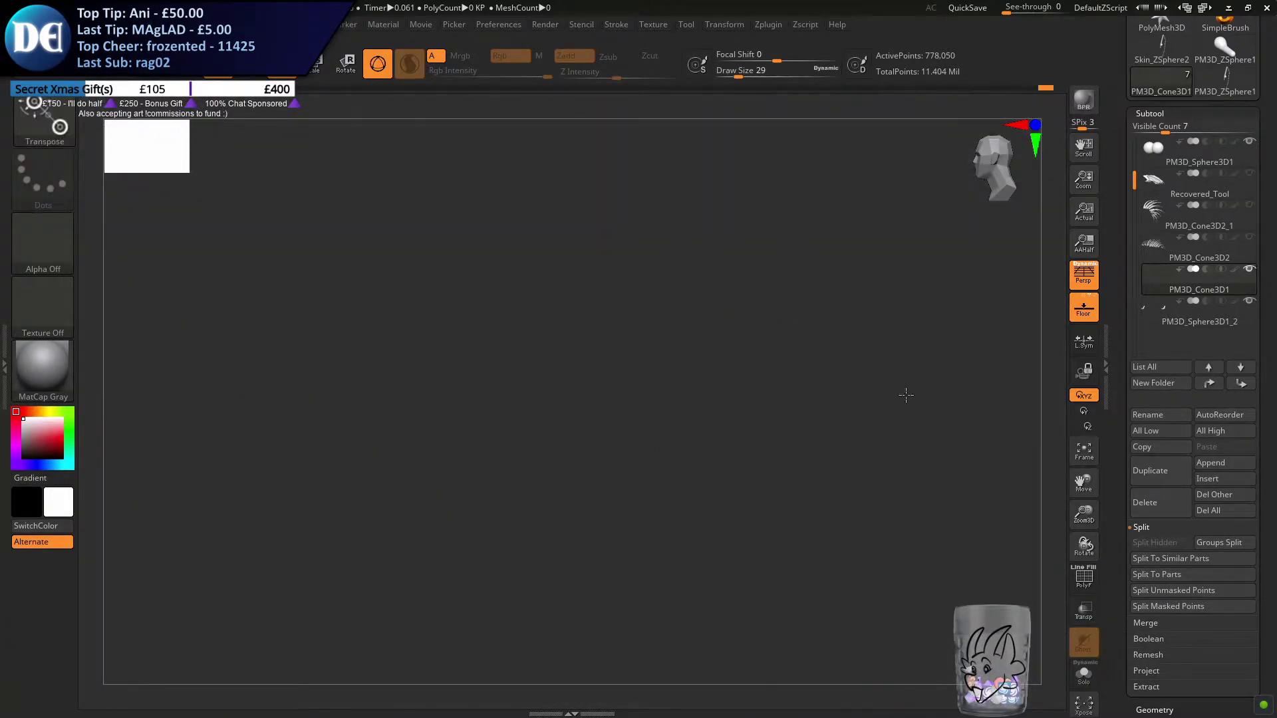
left_click(1079, 463)
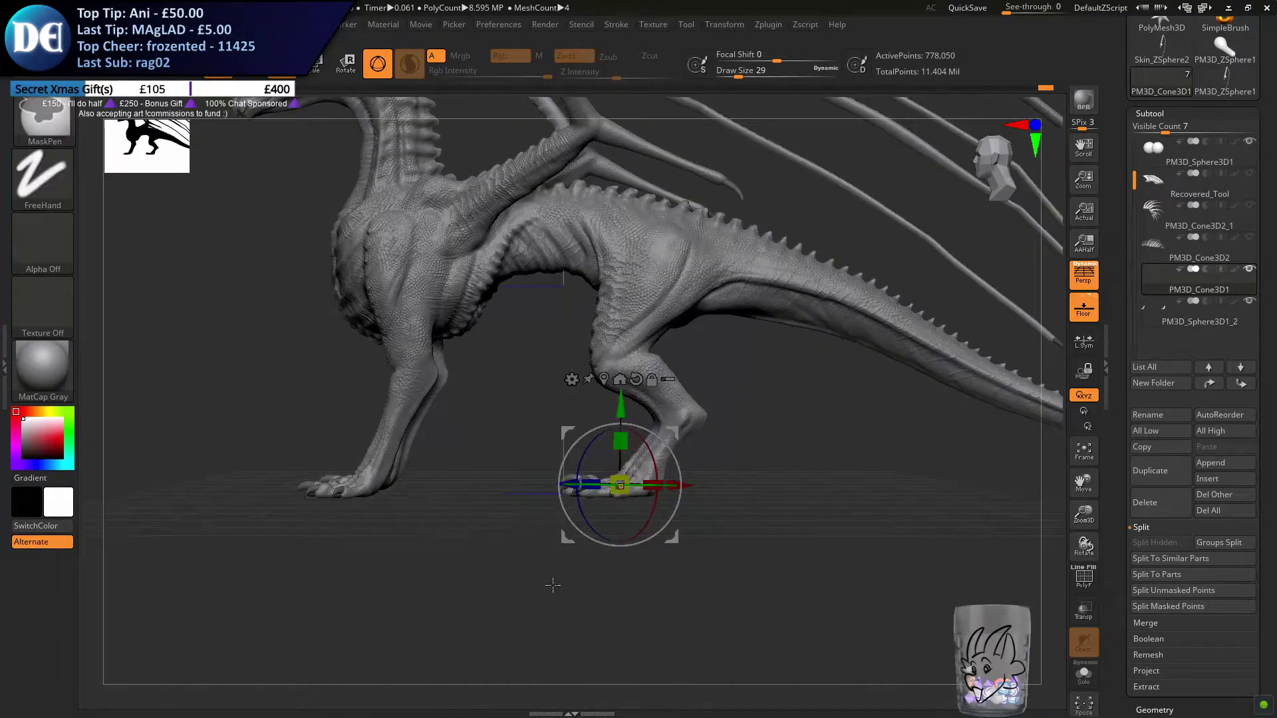
right_click_drag(552, 584, 552, 614, "ctrl")
right_click_drag(536, 555, 567, 536)
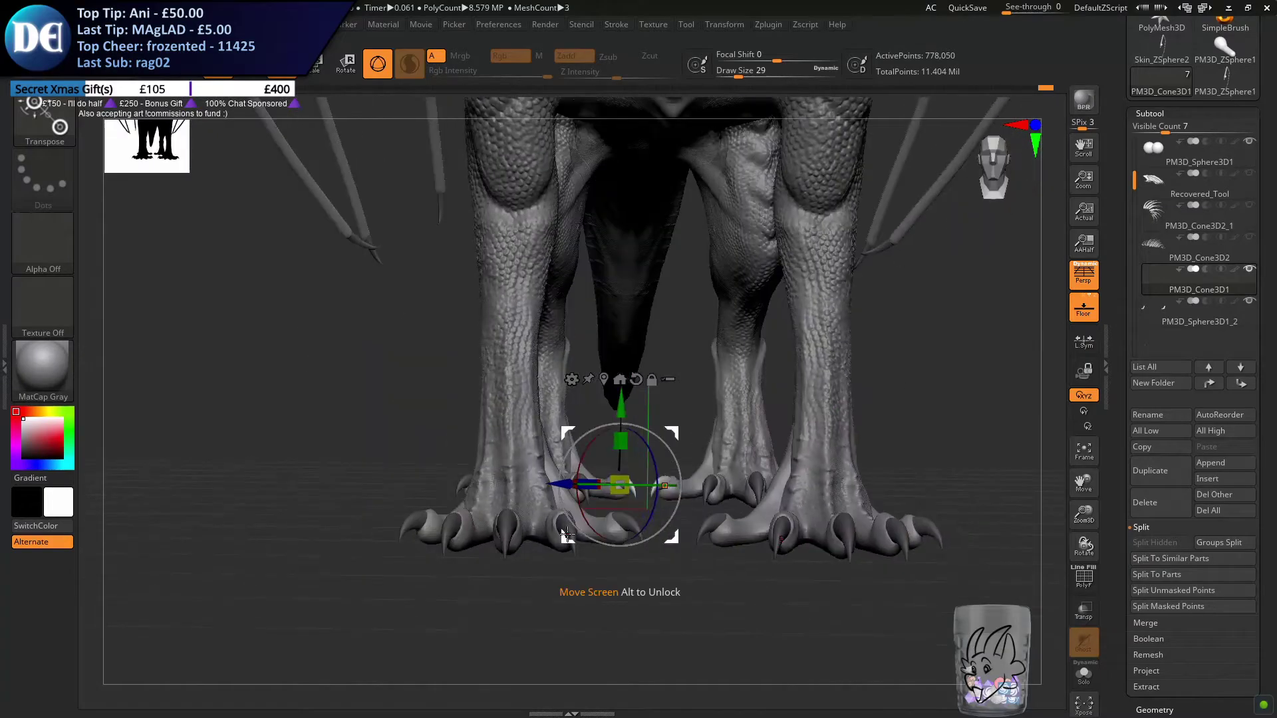
left_click(250, 64)
mouse_move(553, 427)
right_mouse_down()
mouse_move(582, 589)
mouse_move(551, 529)
mouse_move(525, 529)
mouse_move(538, 532)
mouse_move(531, 403)
right_mouse_up()
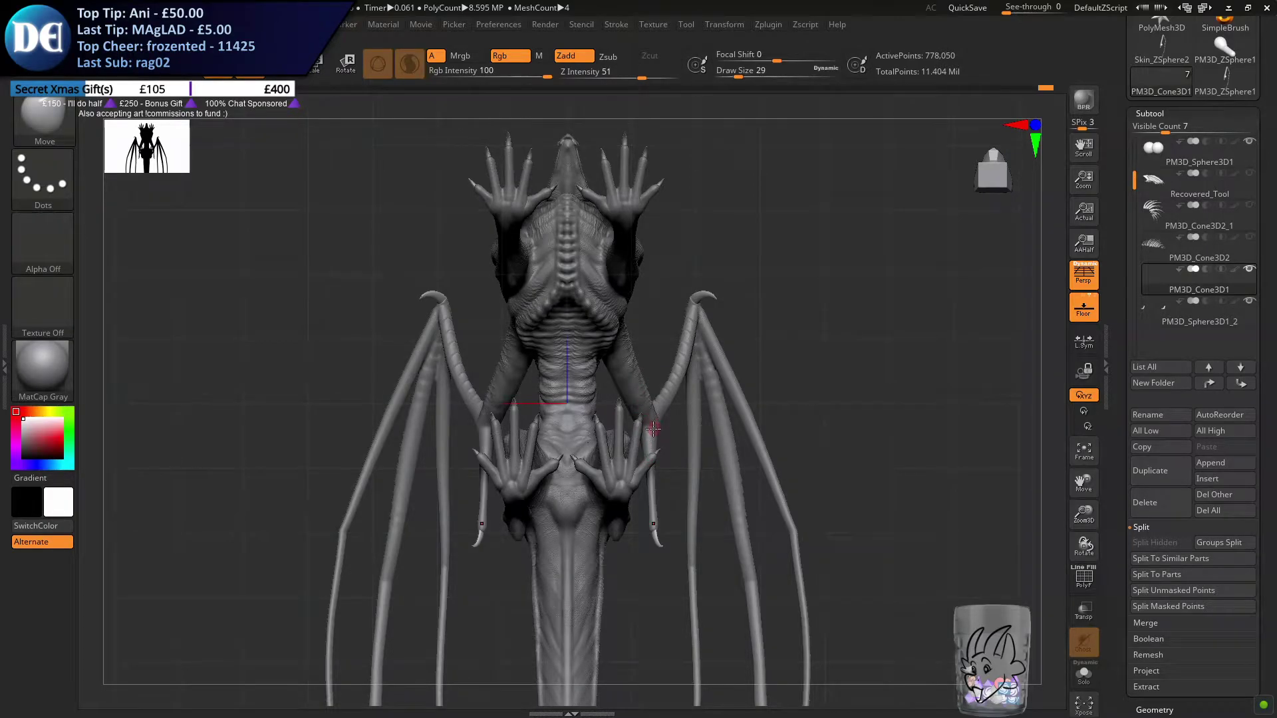
right_click_drag(648, 437, 584, 513)
Isolate the new toes and mask all of them except the inner hind pair, with the full dragon shown again
left_click(710, 276, "alt")
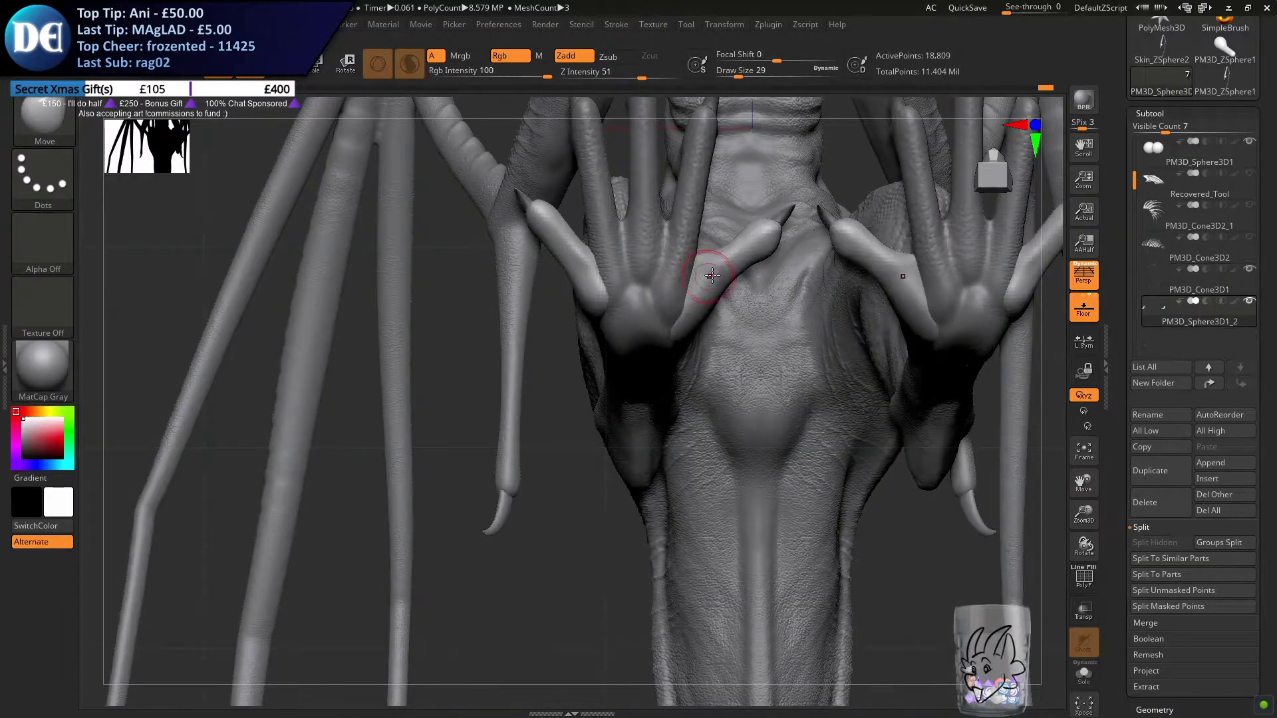
right_click_drag(656, 297, 671, 388, "ctrl")
left_click(1080, 670)
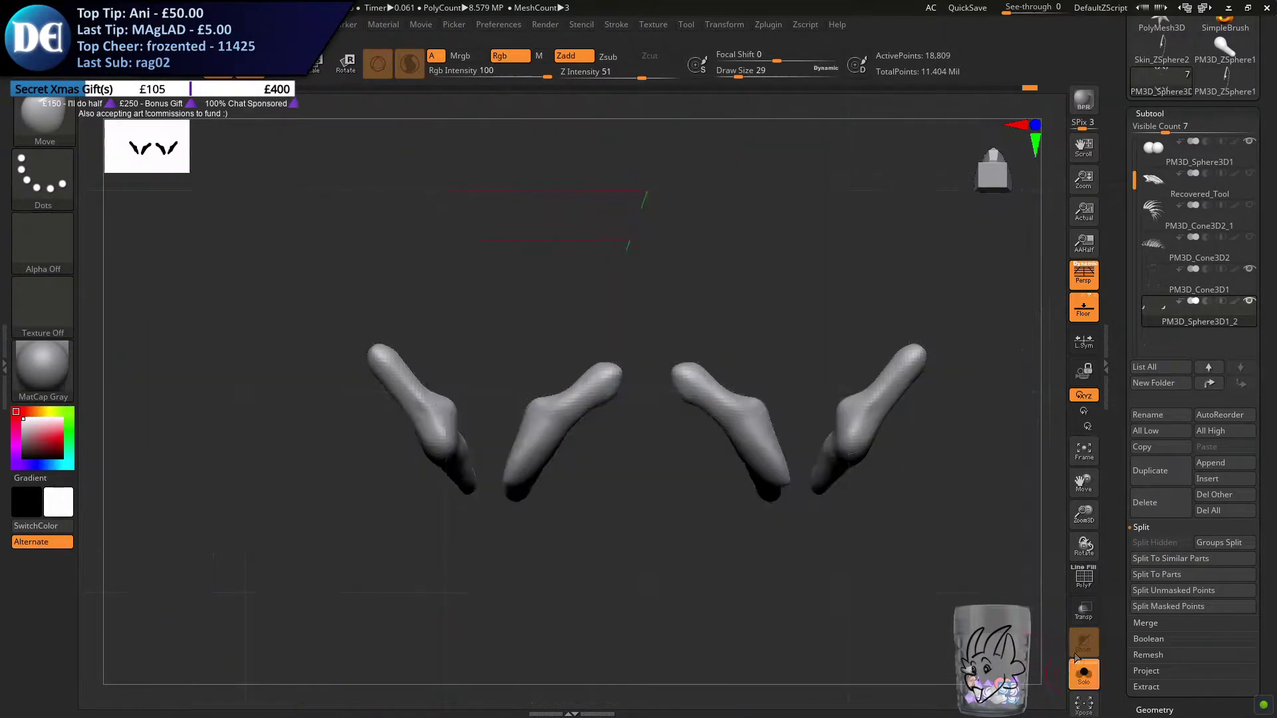
left_click_drag(644, 294, 485, 602, "ctrl")
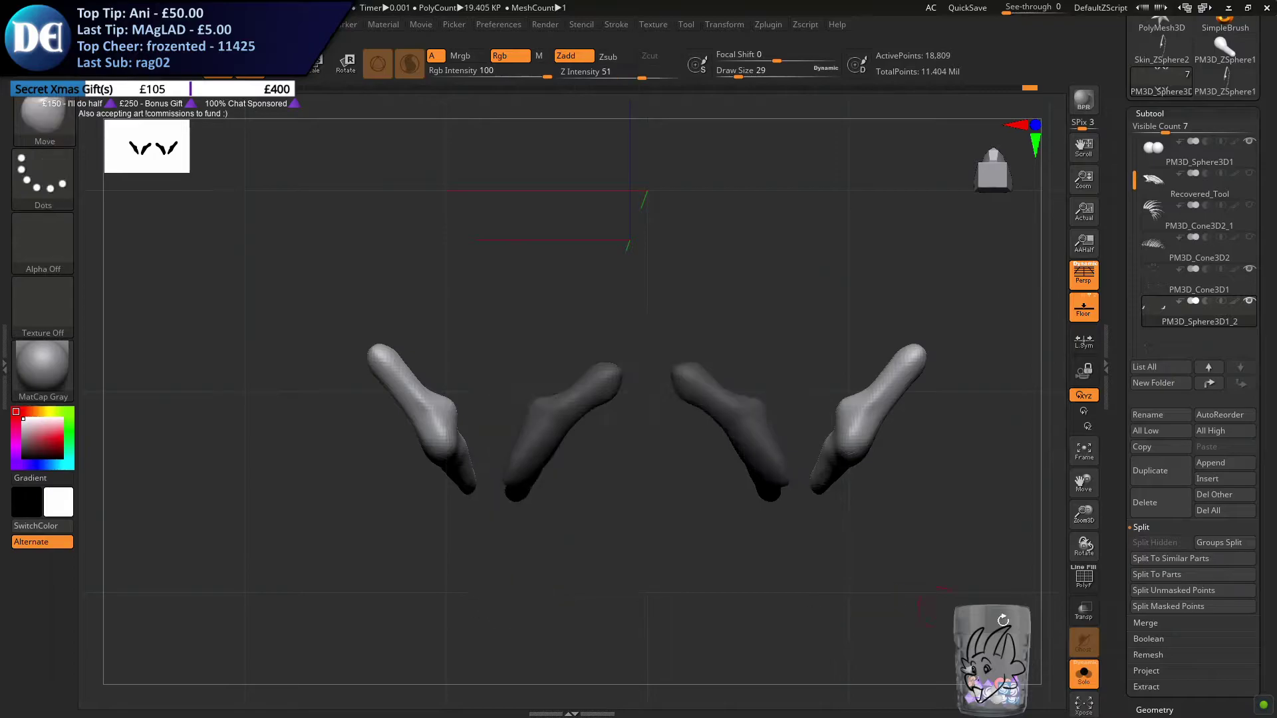
left_click(1080, 684)
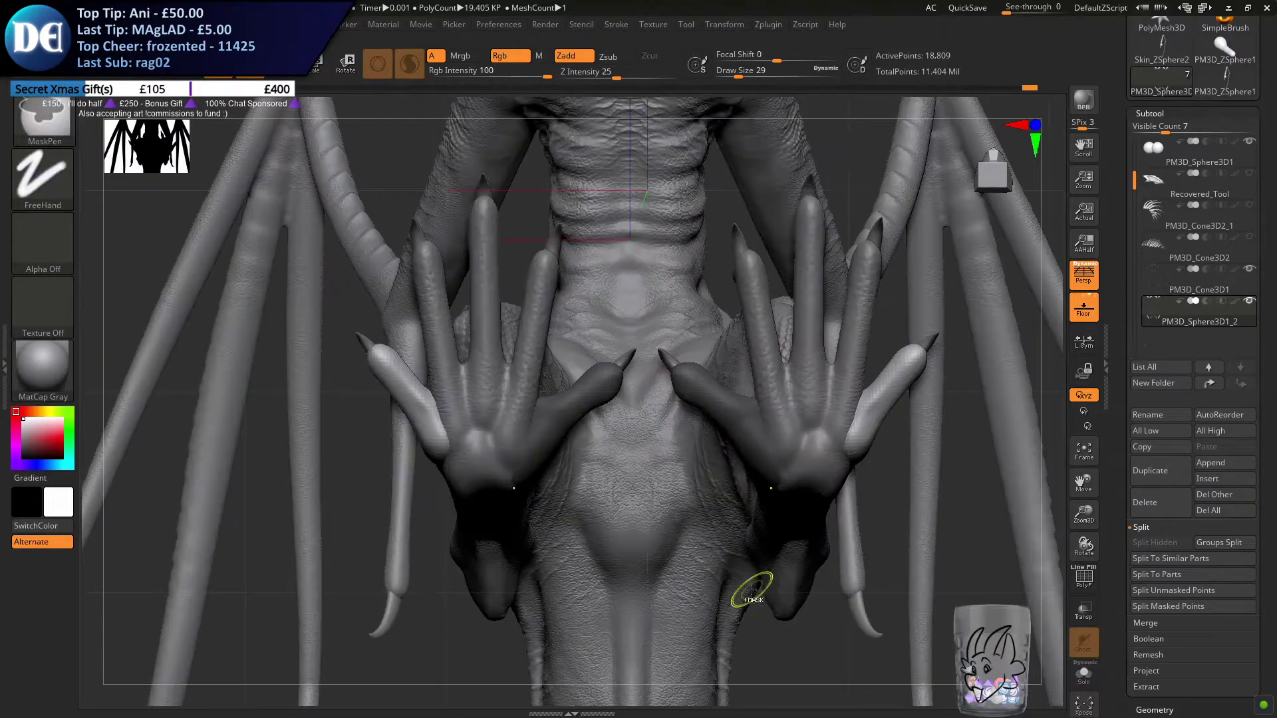
left_click(431, 632, "ctrl")
key("w")
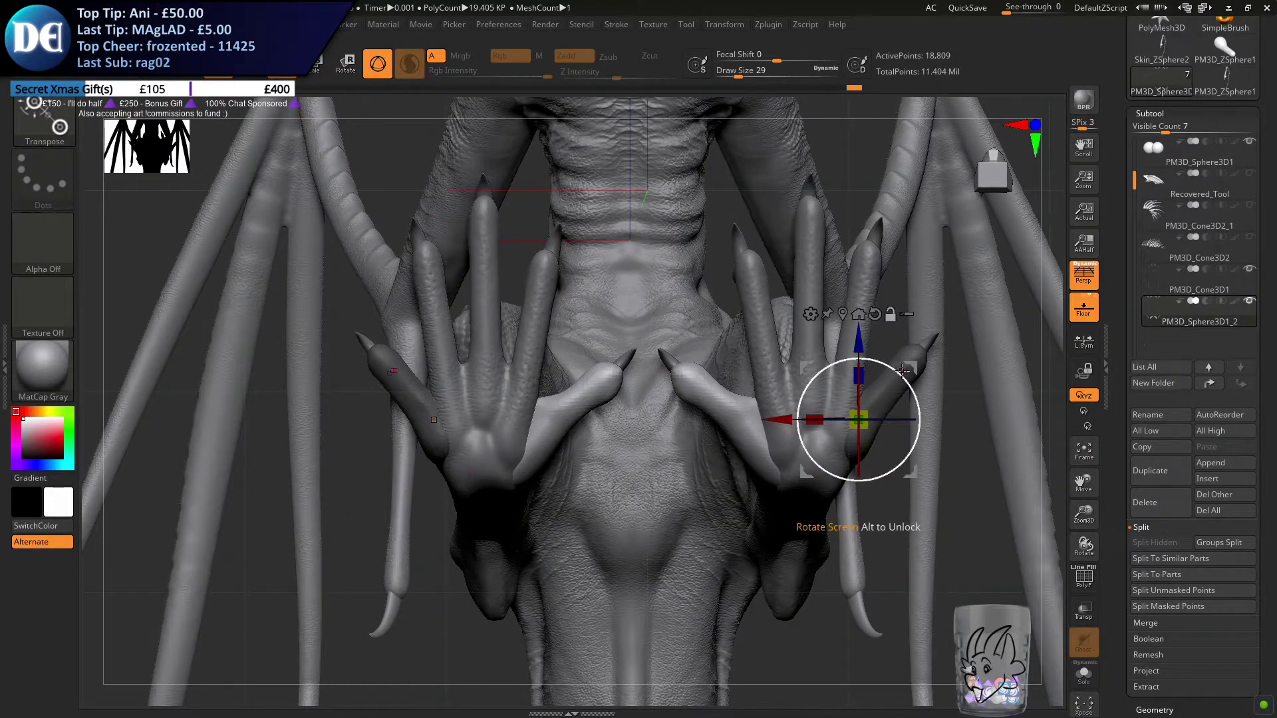
Rotate the inner hind toes forward around their base and reposition them on the feet, viewed from below
left_click_drag(896, 371, 602, 392, "alt")
left_click_drag(912, 369, 607, 366, "alt")
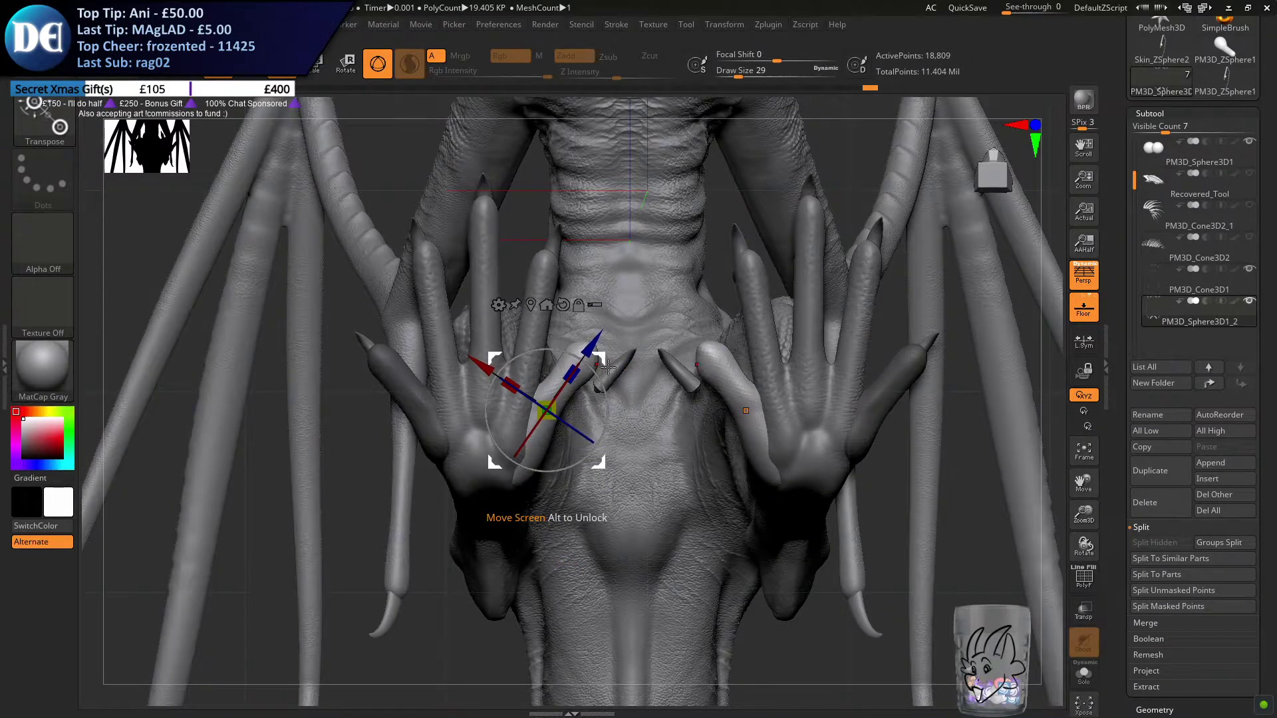
mouse_move(641, 313)
left_mouse_down()
mouse_move(617, 476)
mouse_move(594, 456)
mouse_move(532, 442)
left_mouse_up()
Stretch the inner hind toe's rear end up along the ankle with the Move brush
left_click(249, 65)
right_click_drag(570, 392, 684, 365, "alt")
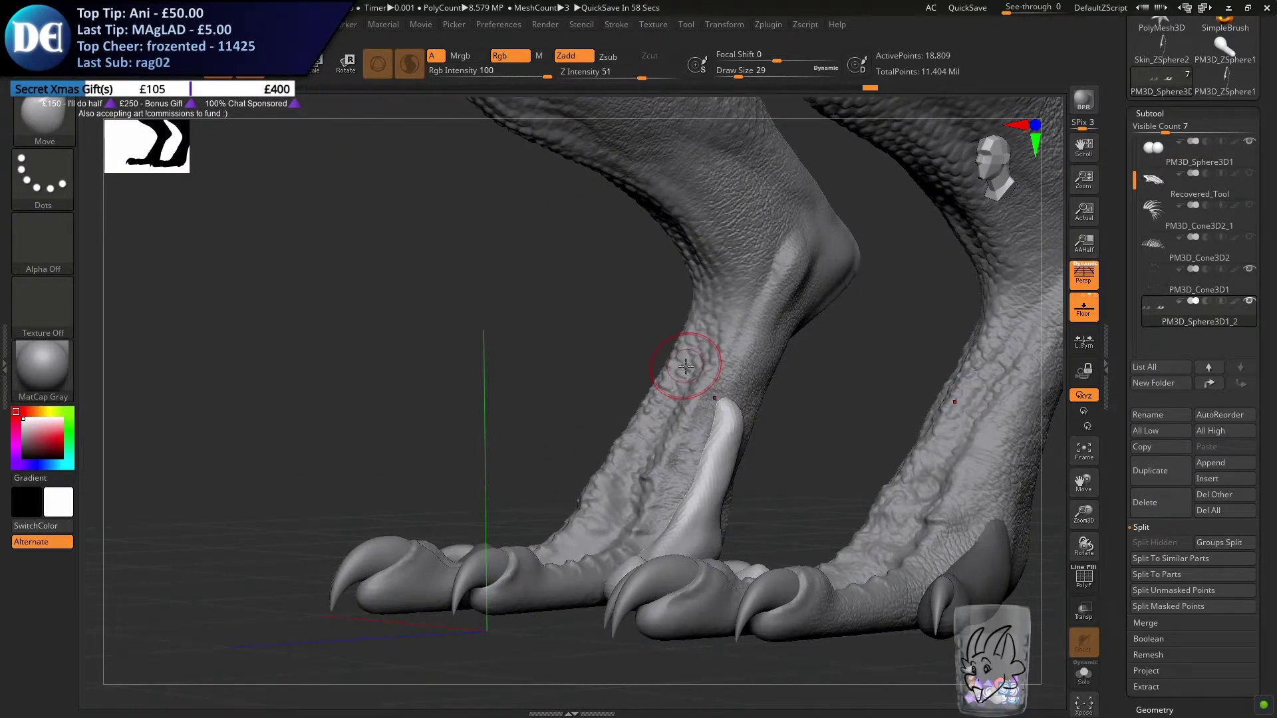
key("s")
left_click_drag(762, 353, 775, 355)
mouse_move(775, 356)
right_mouse_down()
mouse_move(738, 361)
mouse_move(747, 393)
right_mouse_up()
key("s")
left_click_drag(736, 393, 722, 433)
key("s")
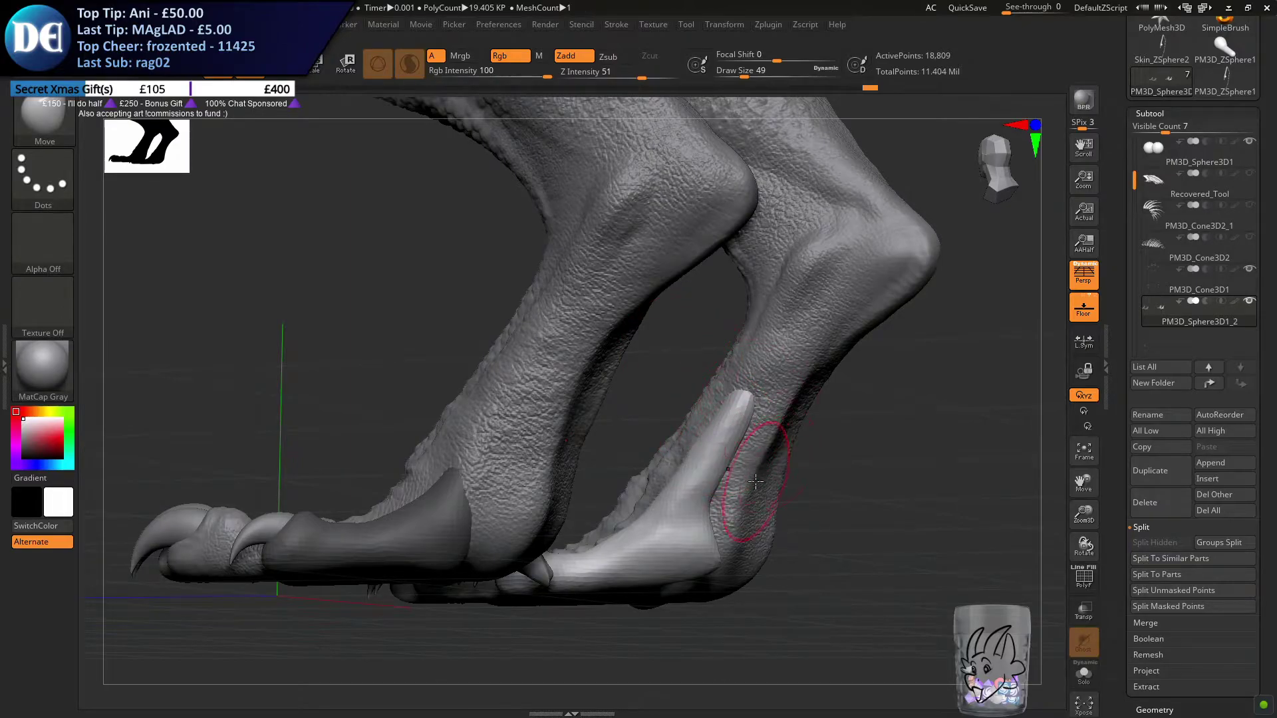
Refine the inner hind toe's base against the heel and lower leg using the Move brush at draw size 39
mouse_move(722, 510)
left_mouse_down("shift")
mouse_move(721, 521)
mouse_move(743, 457)
left_mouse_up("shift")
key("s")
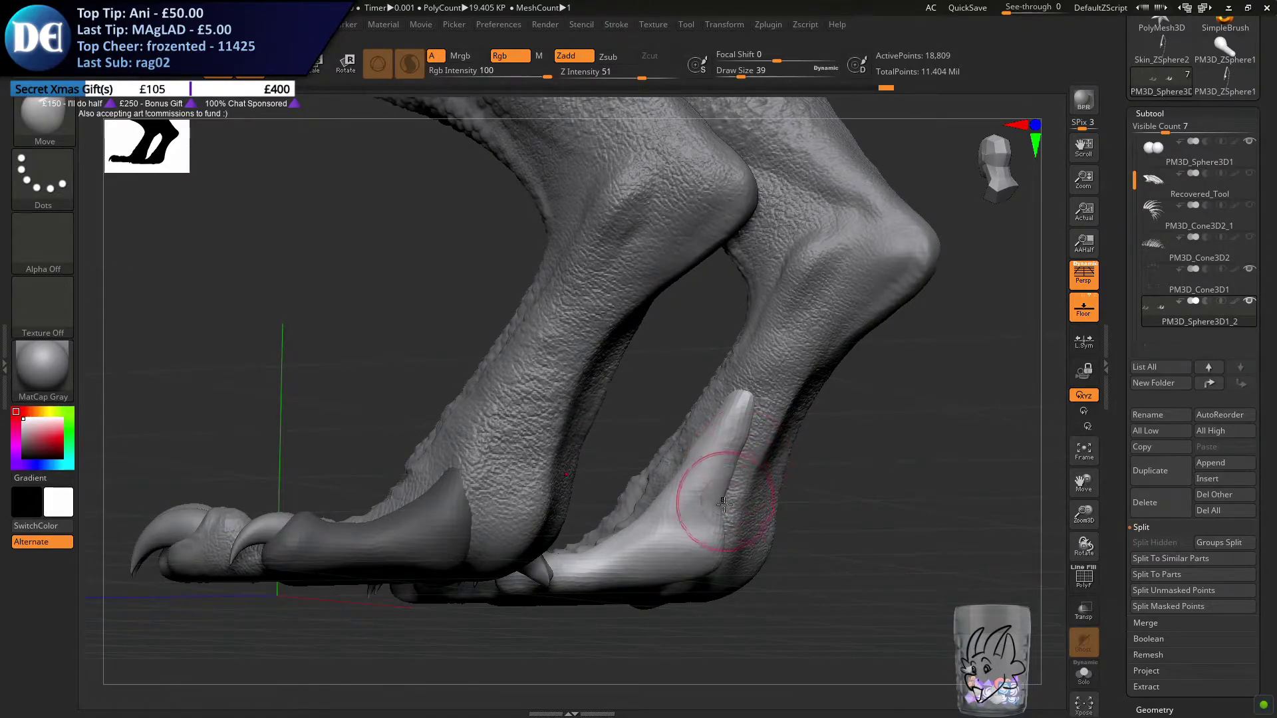
mouse_move(762, 503)
left_mouse_down()
mouse_move(699, 471)
mouse_move(555, 456)
left_mouse_up()
right_click_drag(630, 550, 602, 525, "ctrl")
left_click_drag(602, 526, 586, 523)
mouse_move(623, 526)
right_mouse_down()
mouse_move(465, 461)
mouse_move(487, 452)
right_mouse_up()
Clear the mask, remesh the toes, and fit the inner hind toe's base to the heel with the Move brush at draw size 54
right_click_drag(647, 435, 670, 483, "ctrl")
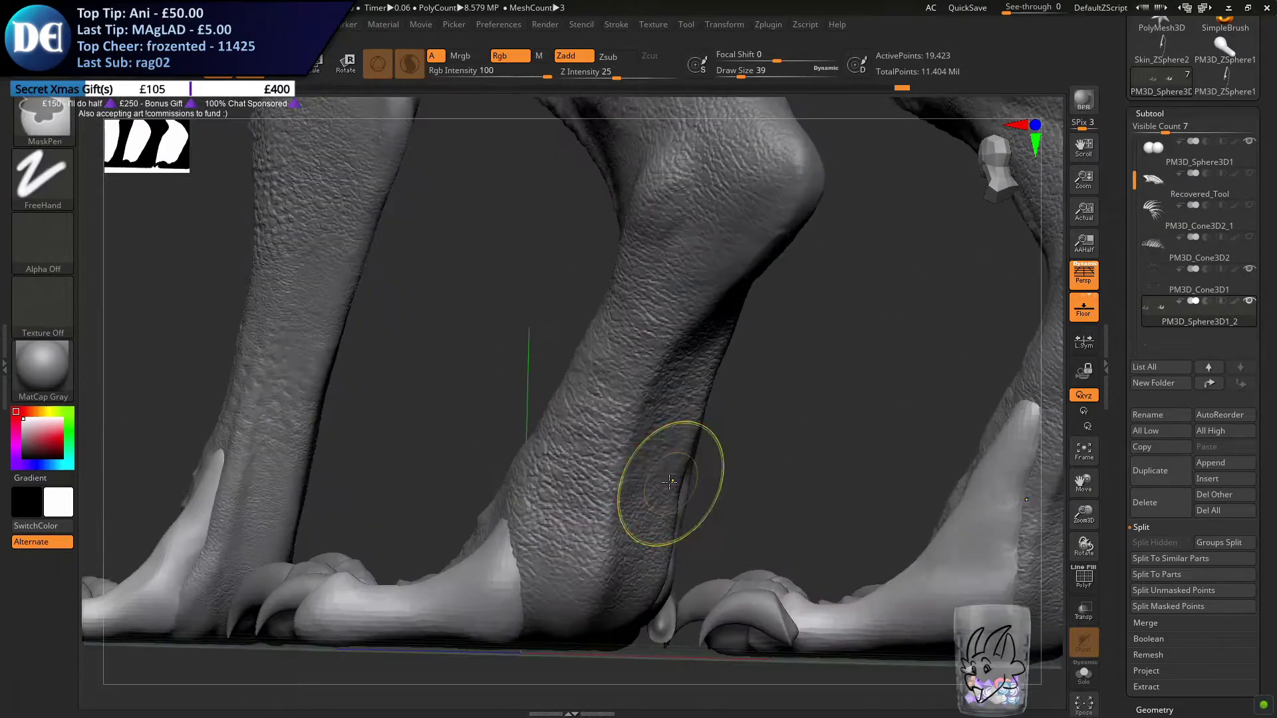
right_click_drag(1014, 499, 609, 432, "alt")
key("s")
left_click_drag(608, 433, 612, 433)
mouse_move(692, 432)
right_mouse_down()
mouse_move(612, 434)
mouse_move(630, 444)
right_mouse_up()
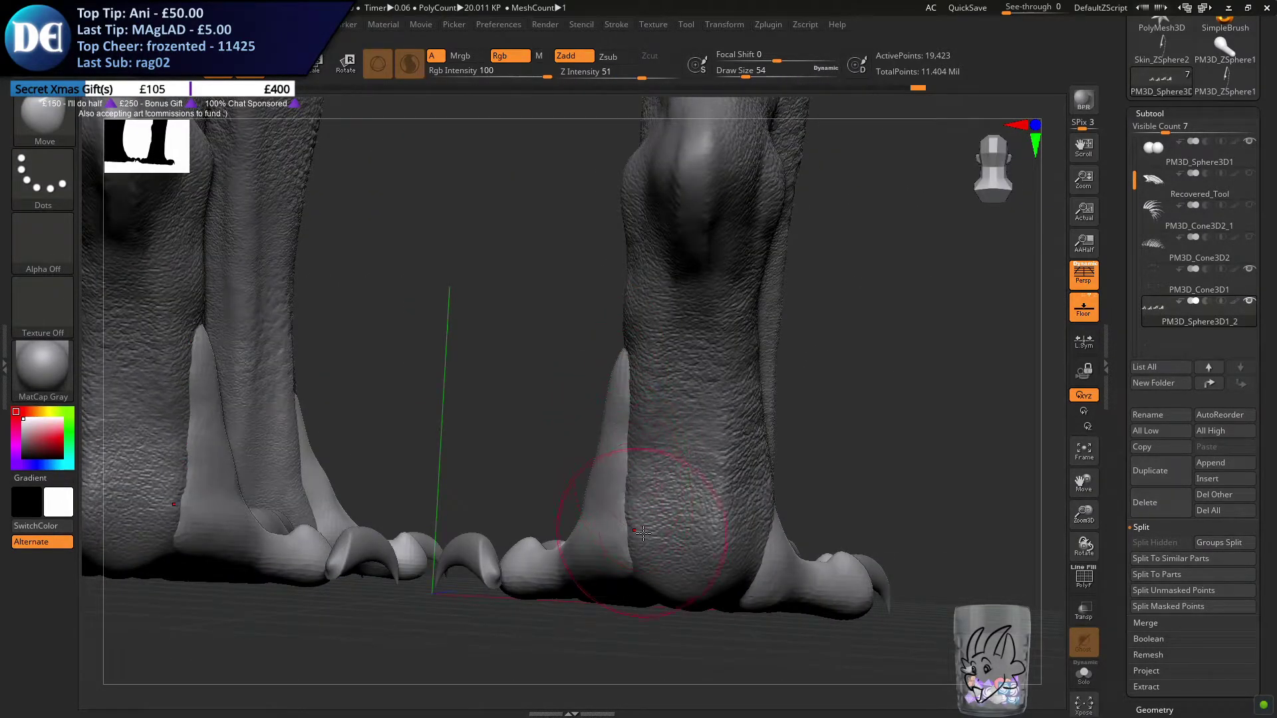
right_click_drag(642, 532, 512, 473)
Select the claws subtool and mask every claw except the inner hind pair, using an isolated view from below
key("w")
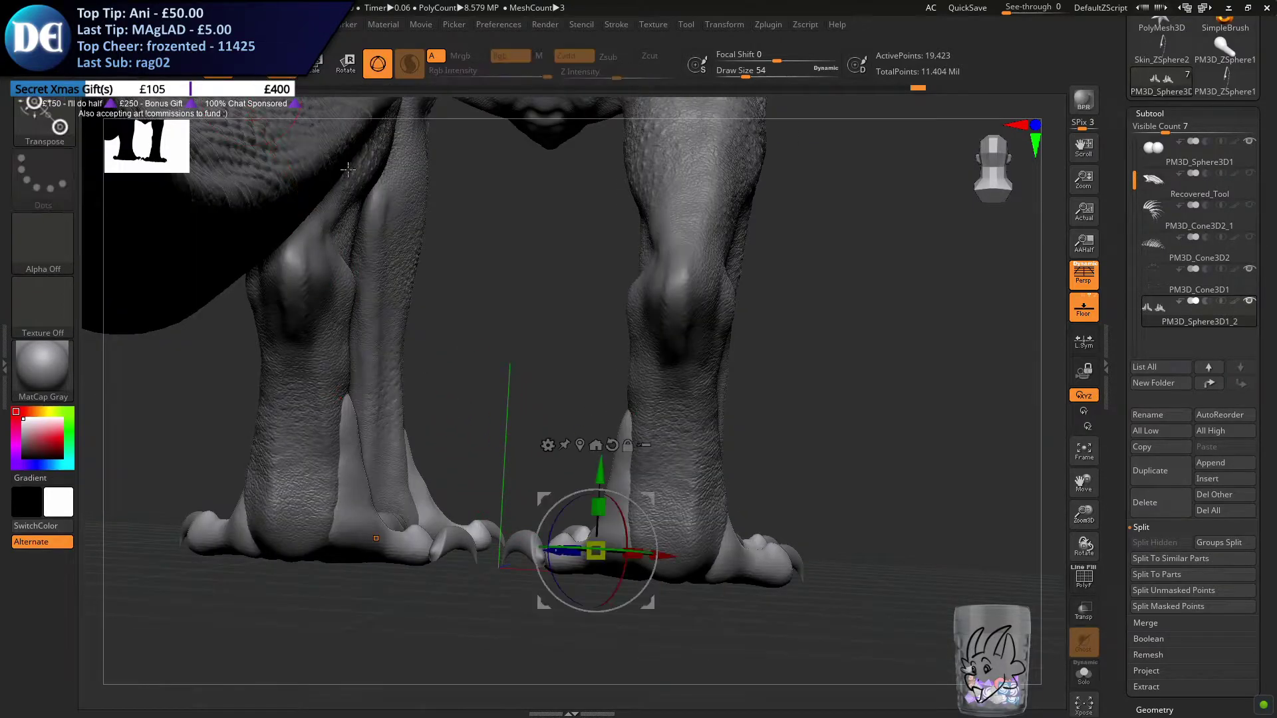
left_click(443, 543, "alt")
left_click(443, 542, "alt")
right_click_drag(488, 585, 637, 356)
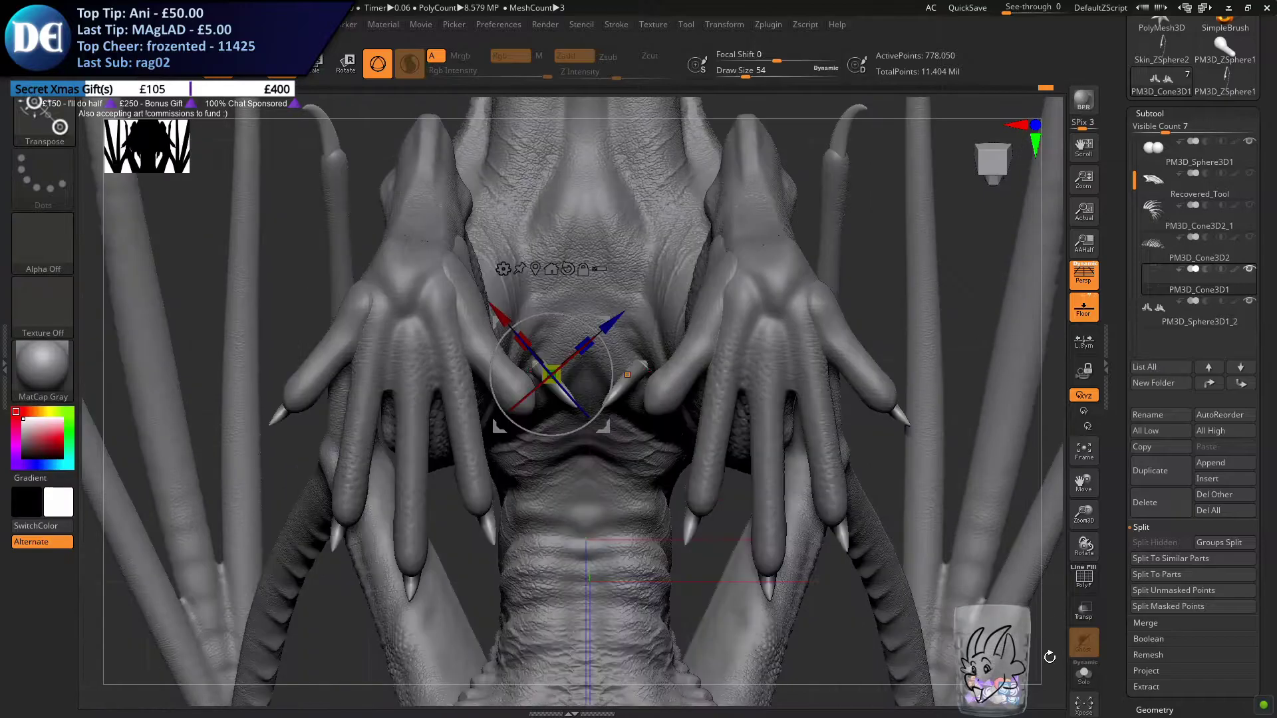
left_click(1083, 674)
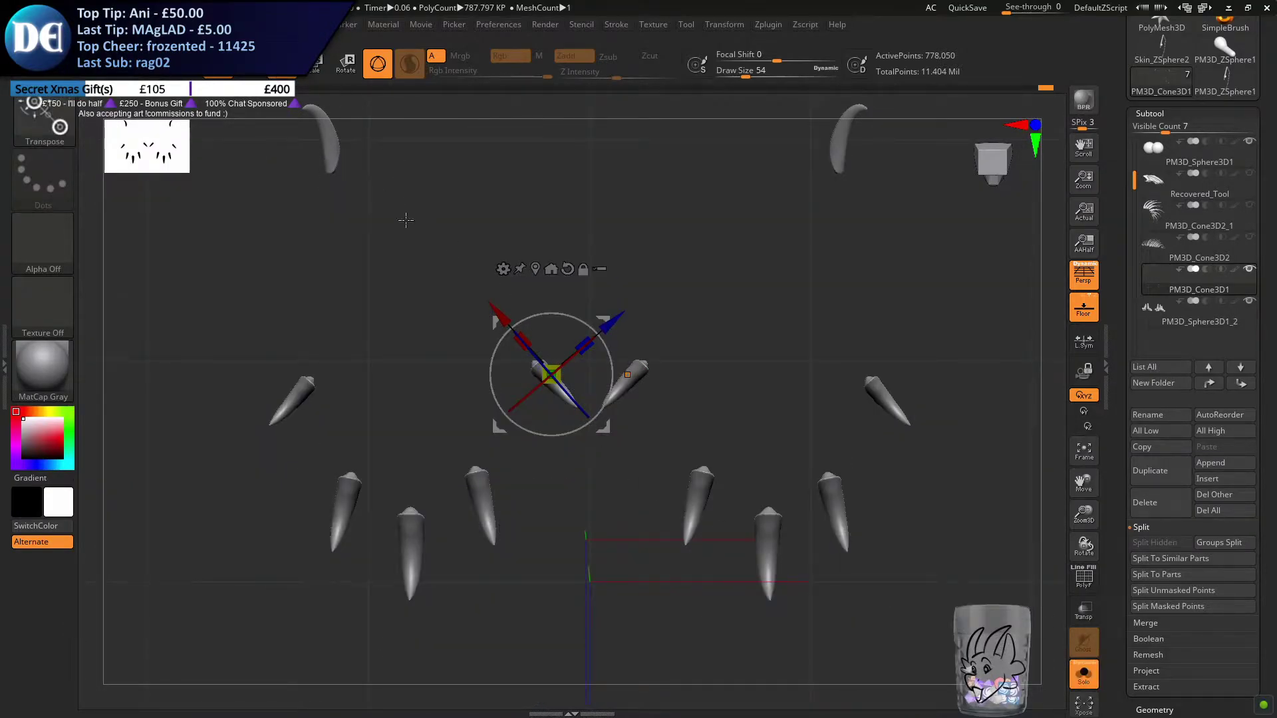
right_click_drag(375, 191, 367, 243, "ctrl")
left_click_drag(364, 244, 630, 492, "ctrl")
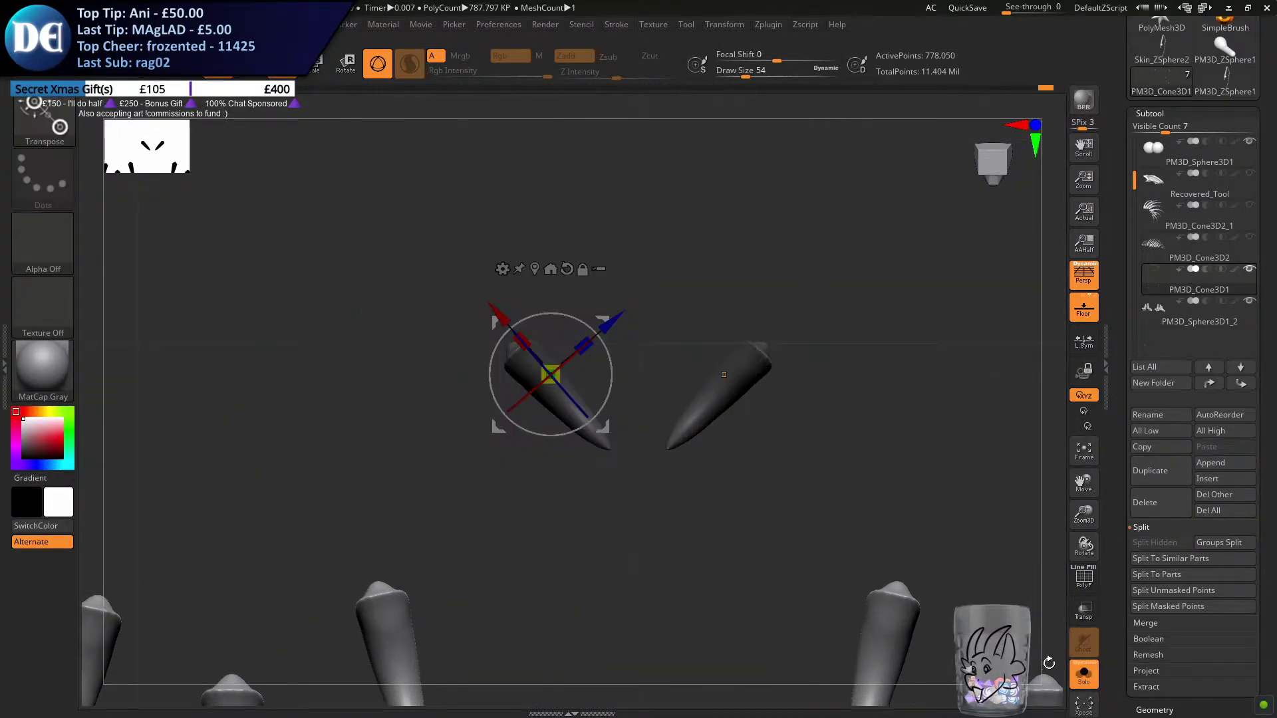
left_click(1083, 673)
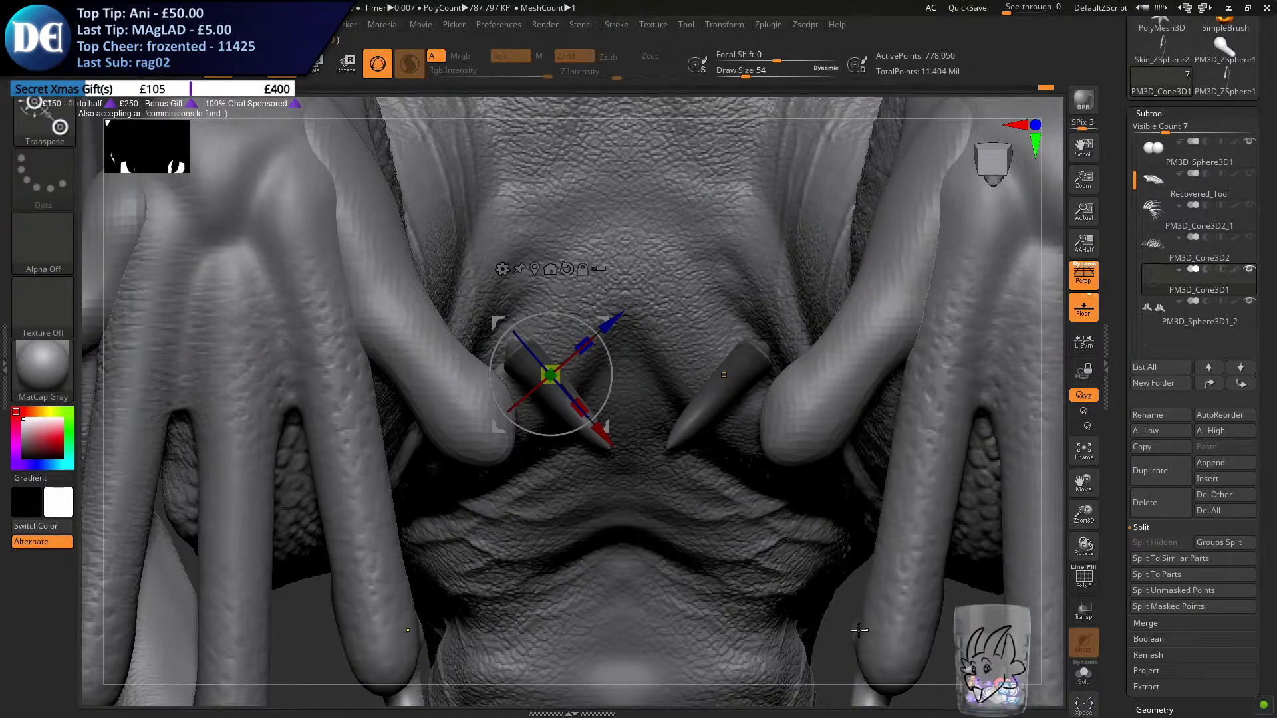
key("ctrl")
left_click(809, 603, "ctrl")
Move and rotate the inner hind claws onto the tips of the repositioned toes
left_click_drag(607, 325, 546, 374)
mouse_move(562, 296)
right_mouse_down()
mouse_move(566, 367)
mouse_move(565, 336)
mouse_move(531, 459)
mouse_move(486, 439)
mouse_move(508, 425)
mouse_move(495, 346)
mouse_move(524, 302)
right_mouse_up()
key("ctrl")
right_click_drag(509, 399, 707, 399)
key("space")
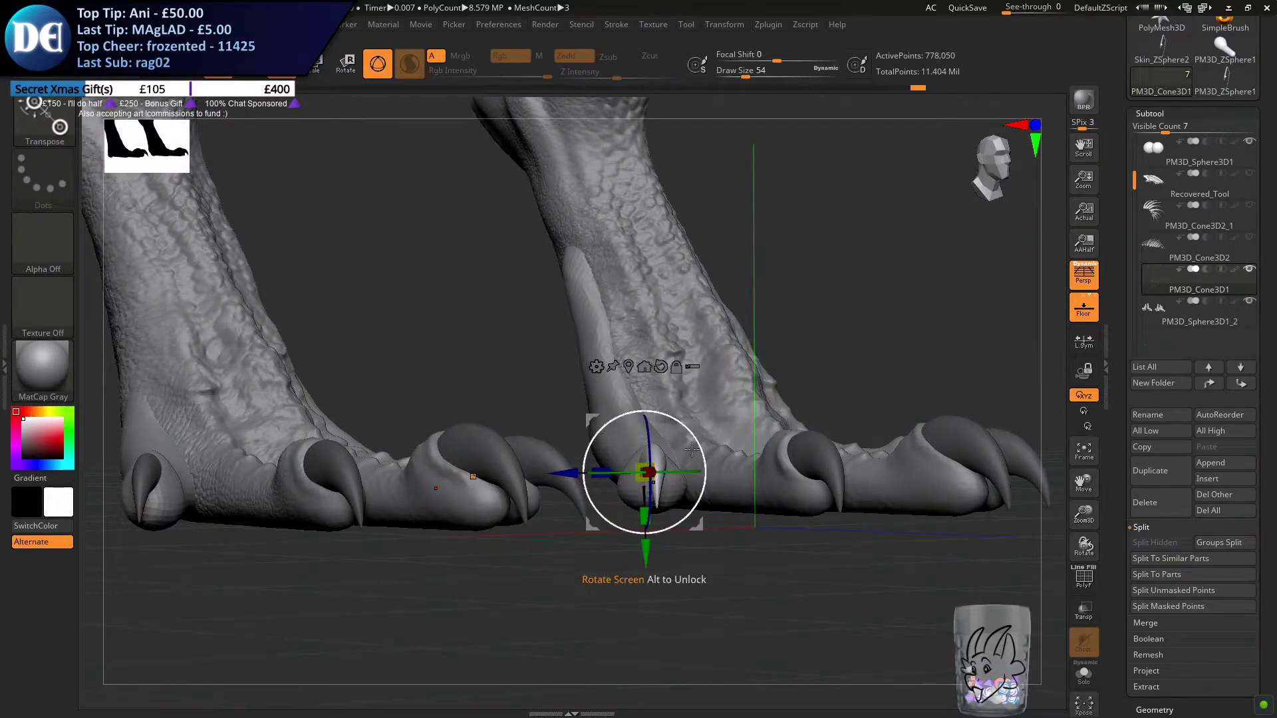
key("q")
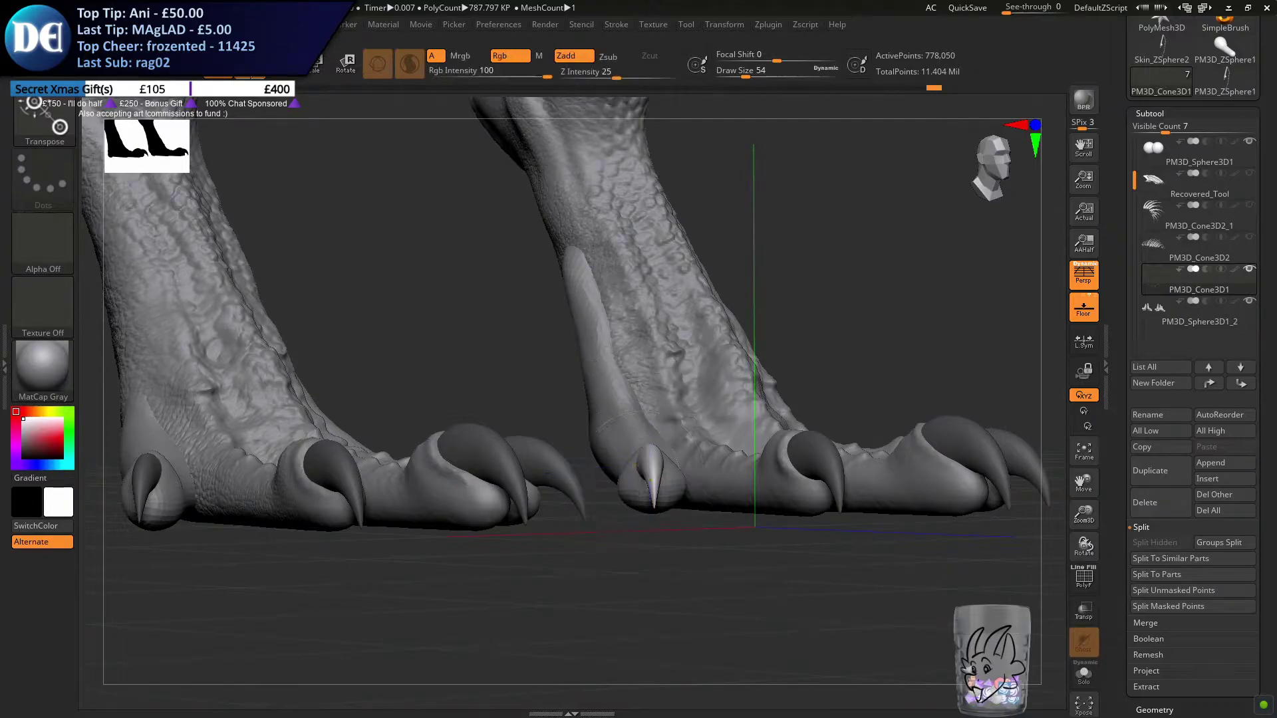
Hide the floor grid and examine all four feet from below and around the whole dragon
mouse_move(556, 401)
right_mouse_down("ctrl")
mouse_move(542, 481)
mouse_move(538, 462)
mouse_move(627, 306)
right_mouse_up("ctrl")
right_click_drag(684, 259, 665, 99, "alt")
mouse_move(632, 490)
right_mouse_down("alt")
mouse_move(632, 399)
mouse_move(426, 438)
right_mouse_up("alt")
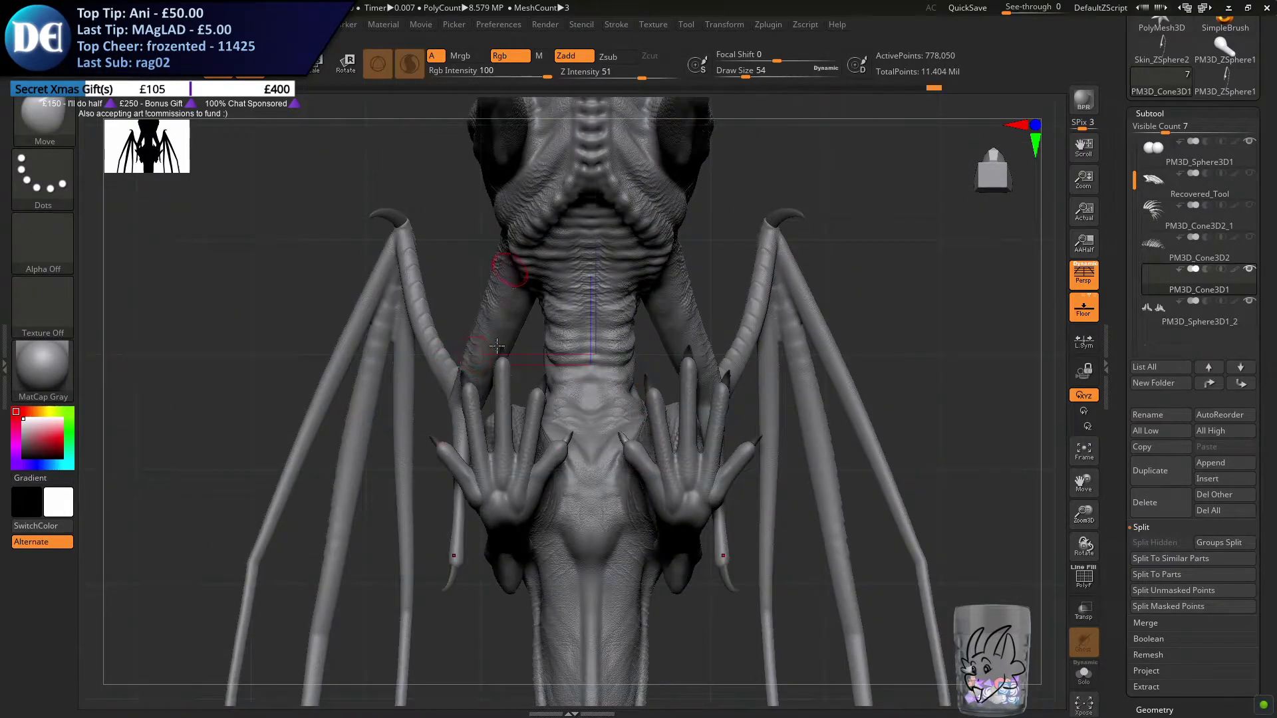
right_click_drag(496, 346, 526, 402)
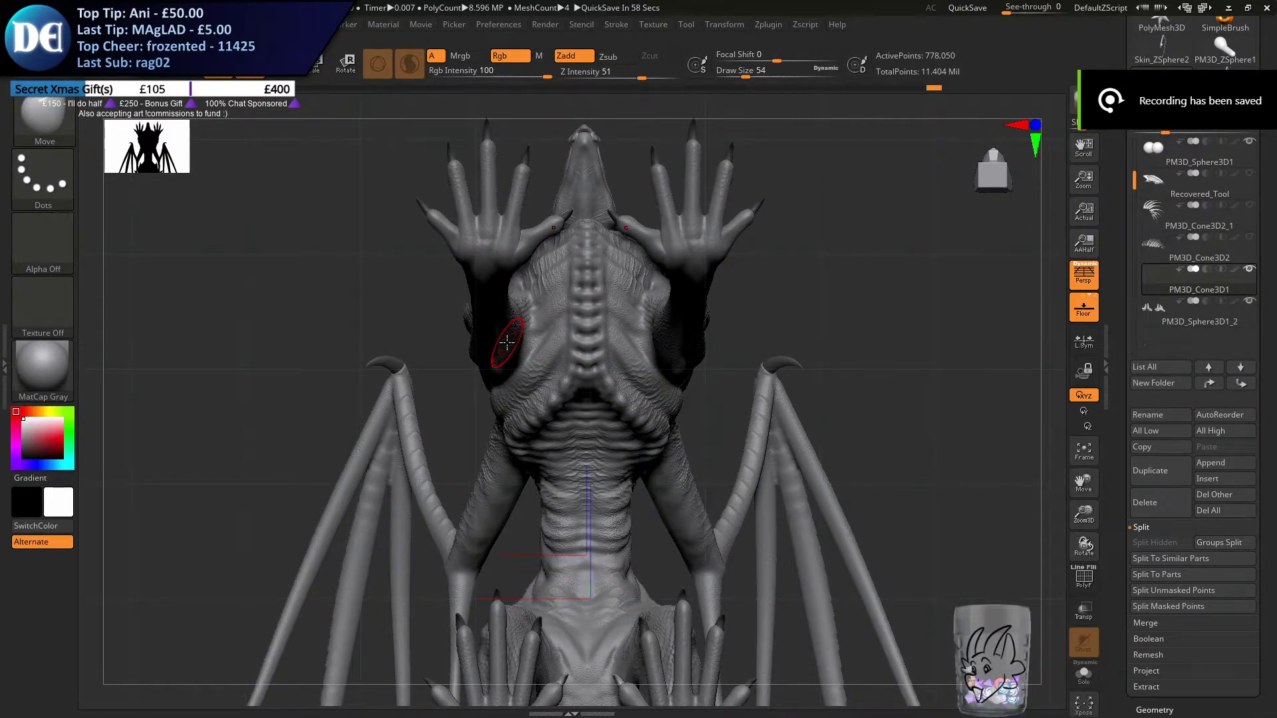
left_click(1090, 282)
left_click(1086, 285)
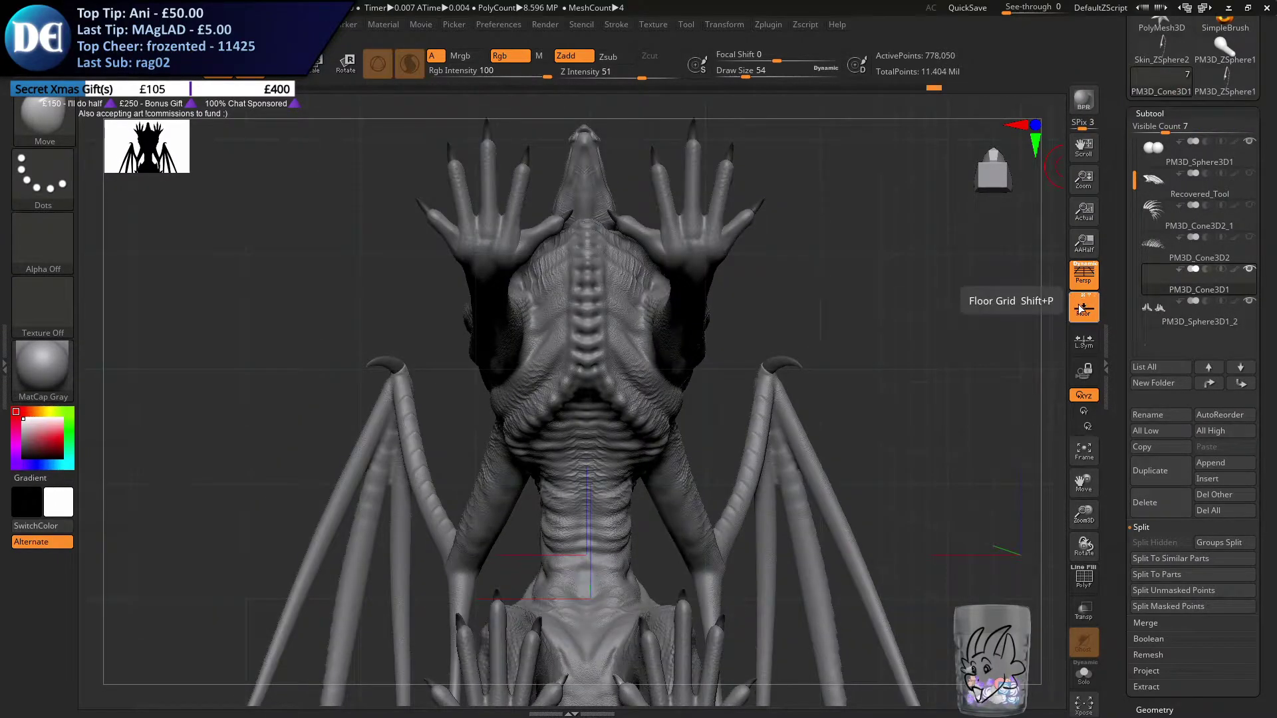
left_click(1084, 308)
mouse_move(850, 205)
left_mouse_down()
mouse_move(769, 357)
mouse_move(823, 248)
mouse_move(661, 450)
mouse_move(623, 537)
mouse_move(647, 454)
left_mouse_up()
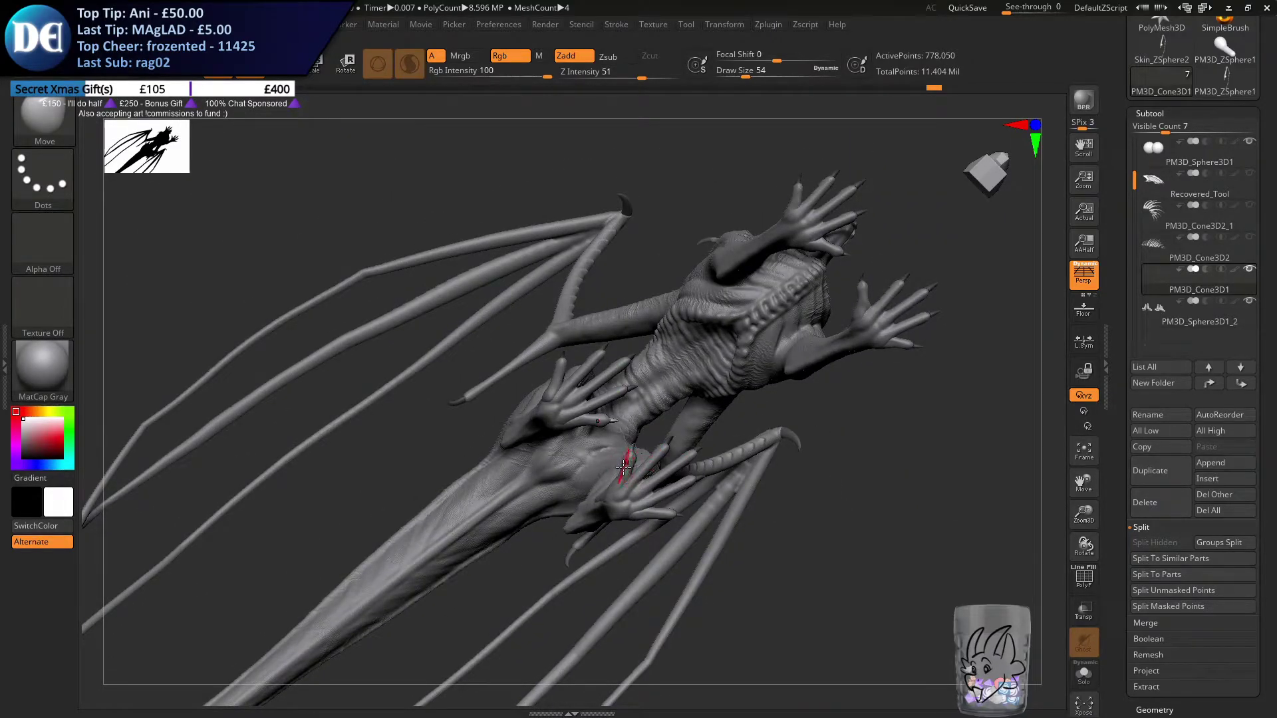
left_click_drag(642, 496, 517, 353)
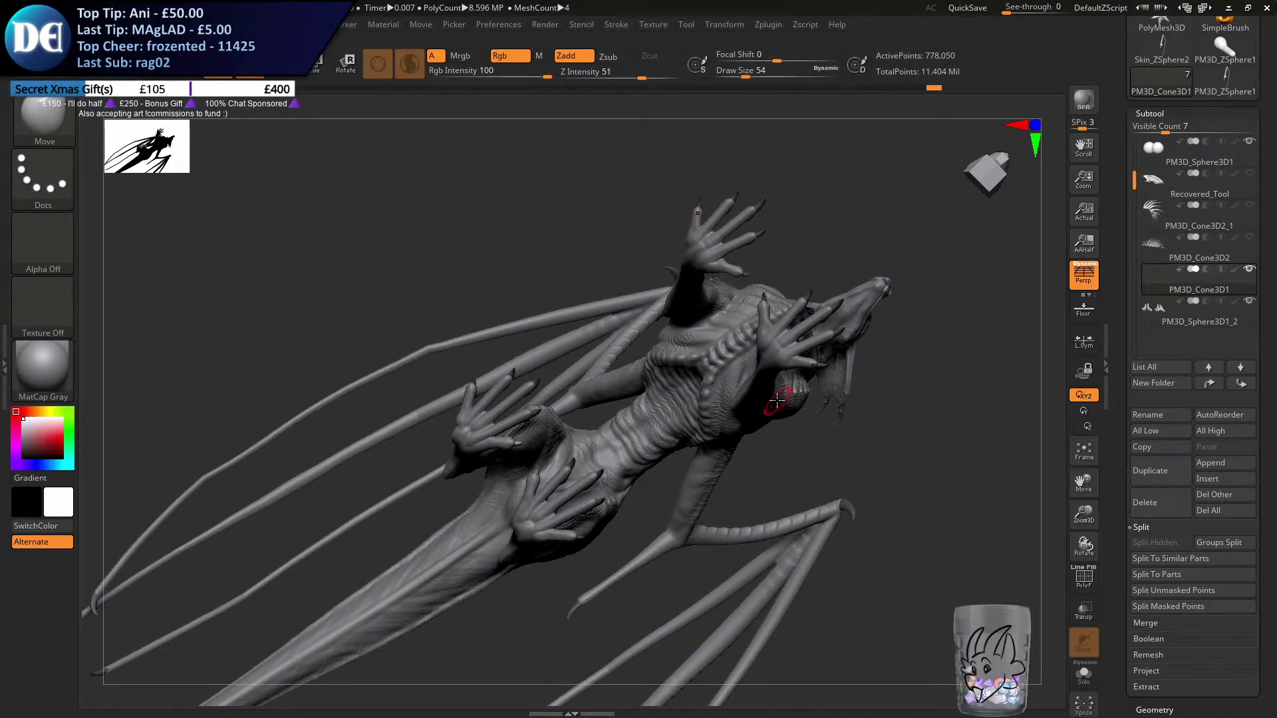
mouse_move(818, 385)
left_mouse_down()
mouse_move(801, 484)
mouse_move(801, 391)
mouse_move(758, 480)
mouse_move(749, 456)
mouse_move(704, 450)
mouse_move(707, 525)
mouse_move(750, 515)
mouse_move(647, 536)
mouse_move(674, 502)
mouse_move(740, 490)
mouse_move(701, 492)
mouse_move(685, 465)
mouse_move(791, 521)
left_mouse_up()
left_click_drag(705, 528, 710, 536, "alt")
Show all of the dragon's subtools and select the new toes subtool PM3D_Sphere3D1_2
key("ctrl+s")
key("Return")
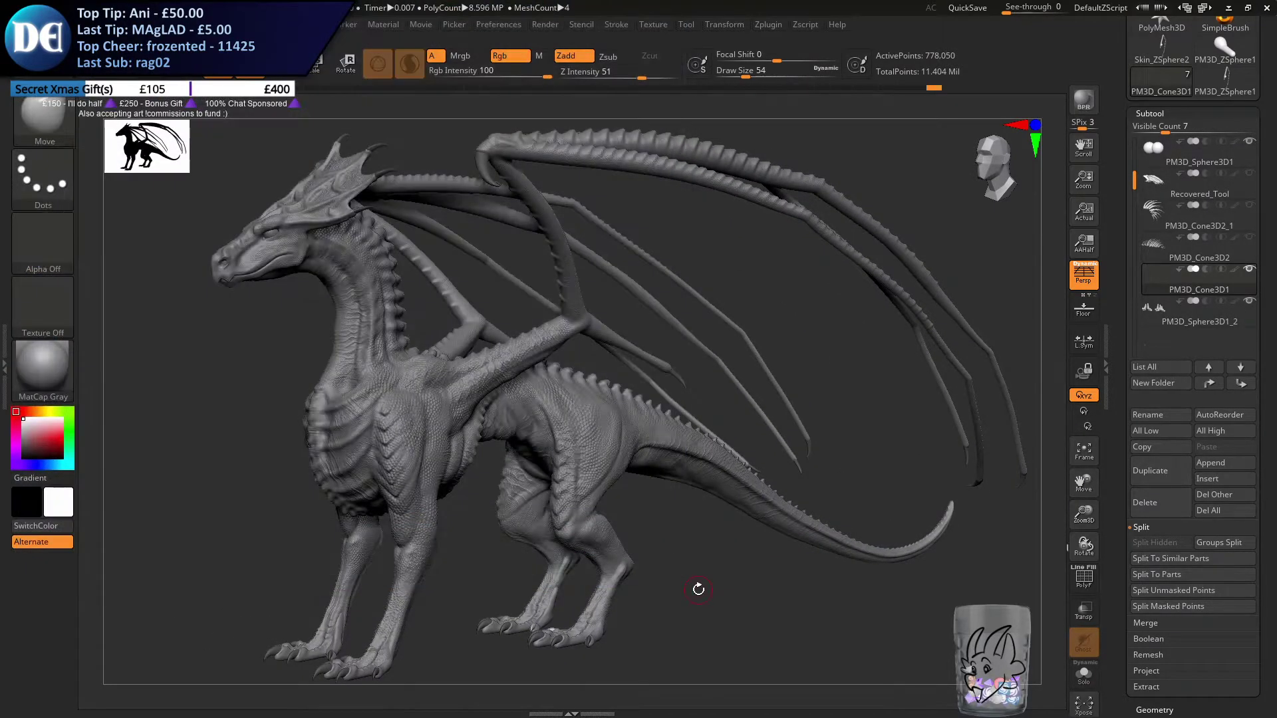
left_click(1254, 243)
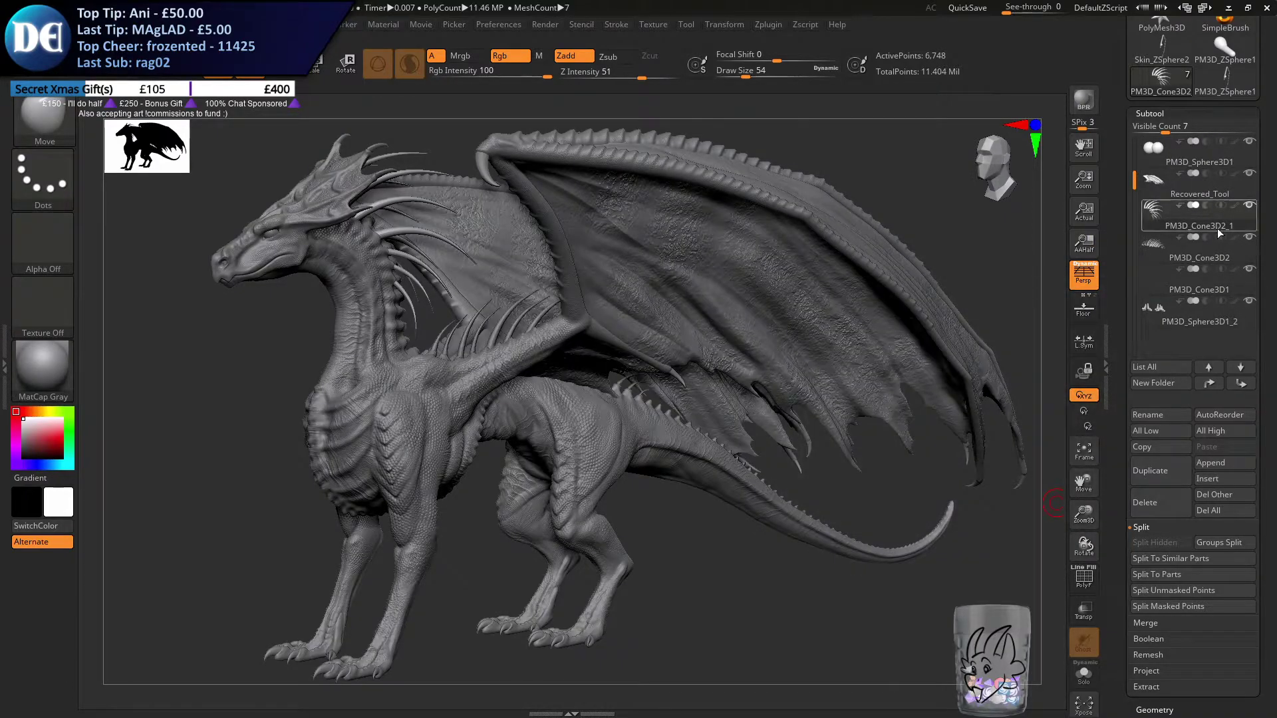
left_click(1223, 321)
left_click_drag(1134, 179, 1132, 132)
Save the project as Xeno Dragon.ZPR, replacing the existing file
key("ctrl+s")
key("Return")
key("Left")
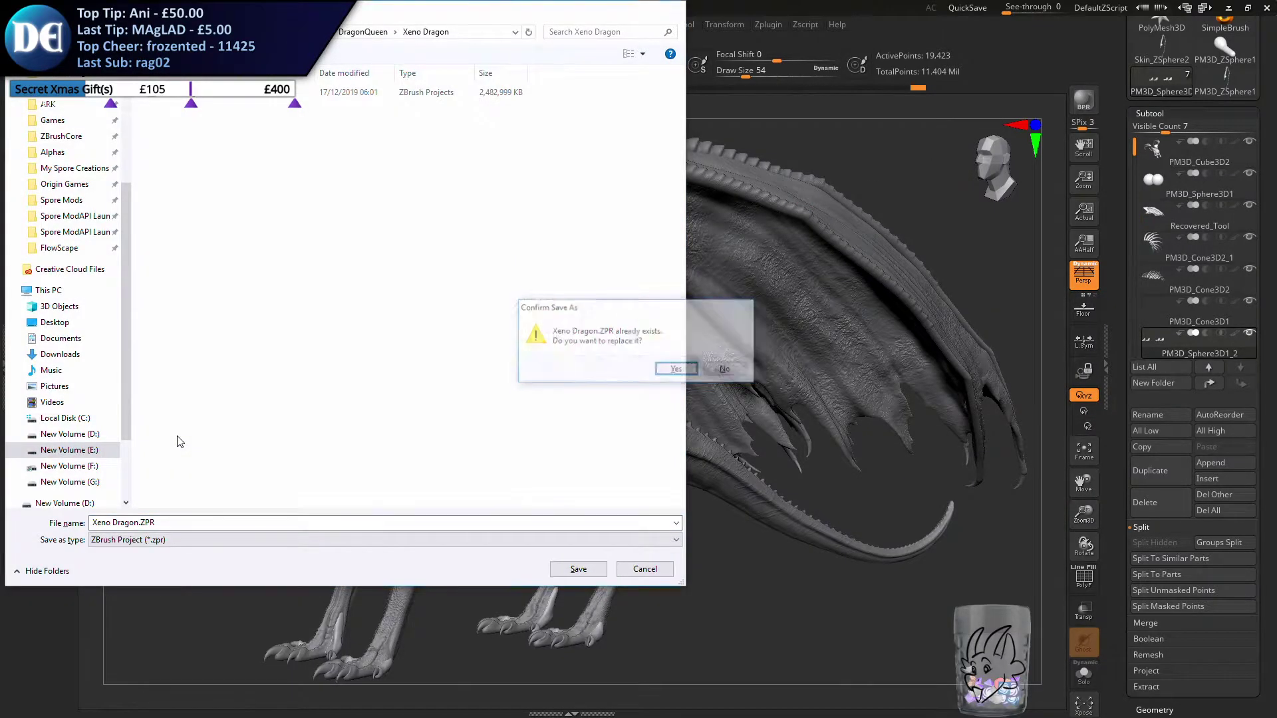
key("Return")
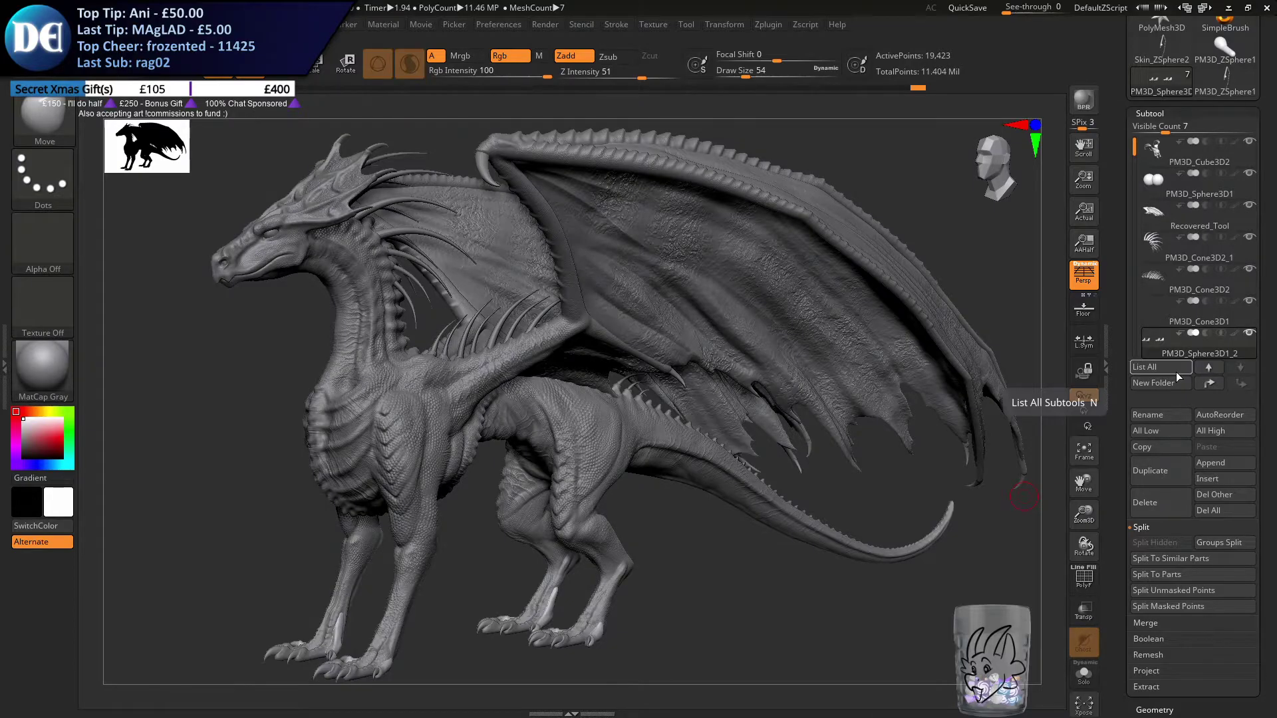
Subdivide the new toes' mesh once with smoothing, viewed close up on a foot
left_click_drag(741, 592, 747, 587)
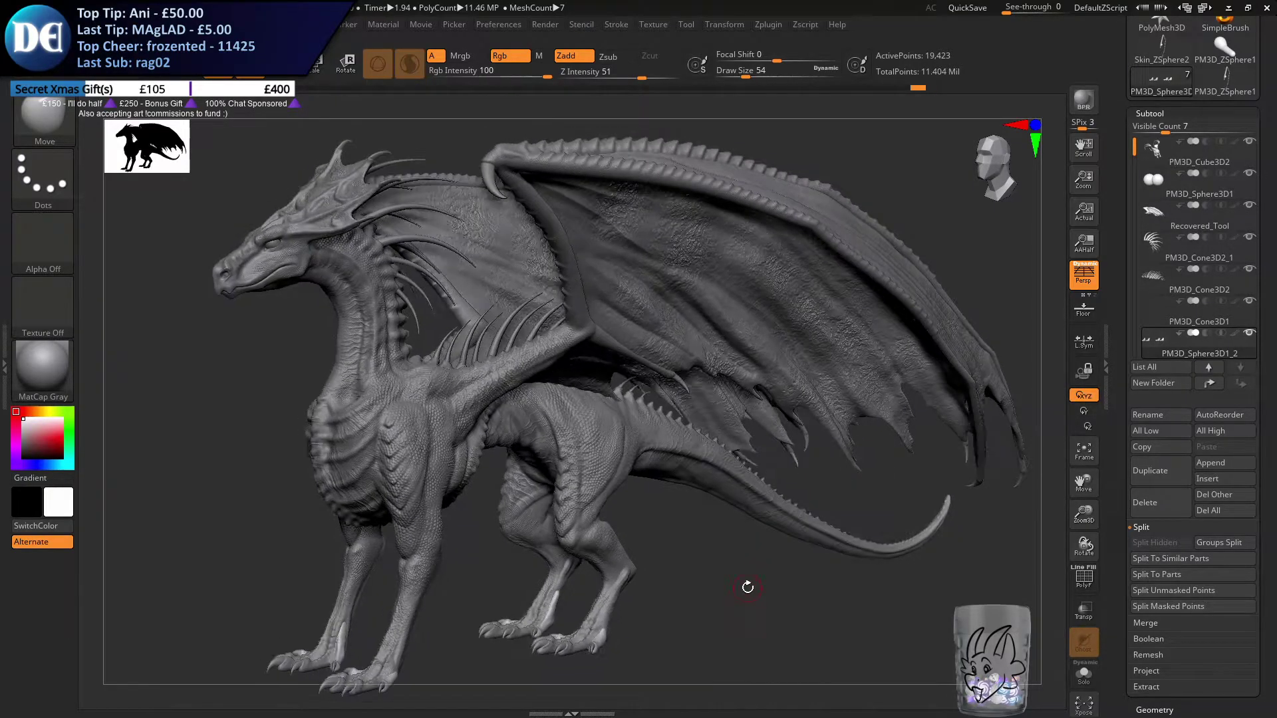
key("alt+F9")
right_click_drag(470, 573, 758, 285, "alt")
right_click_drag(598, 290, 584, 467, "ctrl")
right_click_drag(452, 467, 578, 463)
right_click_drag(651, 531, 704, 655)
mouse_move(651, 494)
right_mouse_down("ctrl")
mouse_move(695, 613)
mouse_move(673, 597)
mouse_move(691, 526)
right_mouse_up("ctrl")
left_click_drag(1120, 518, 1123, 362)
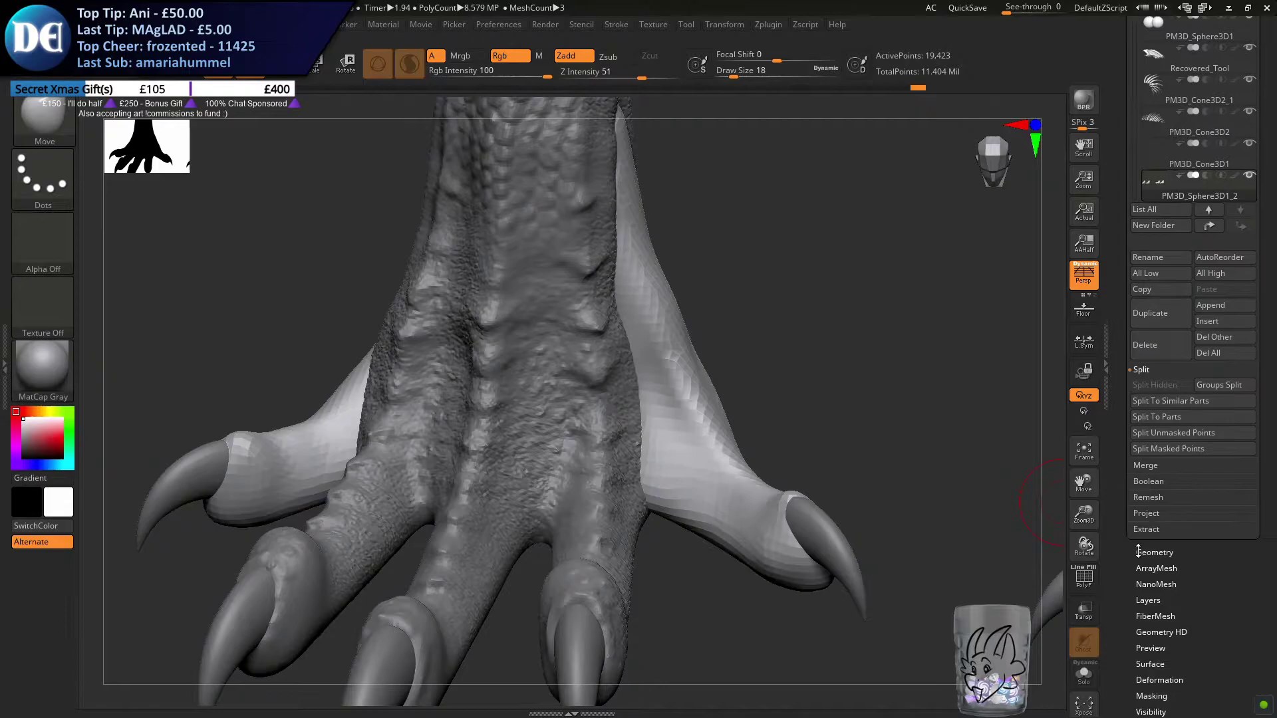
left_click(1138, 552)
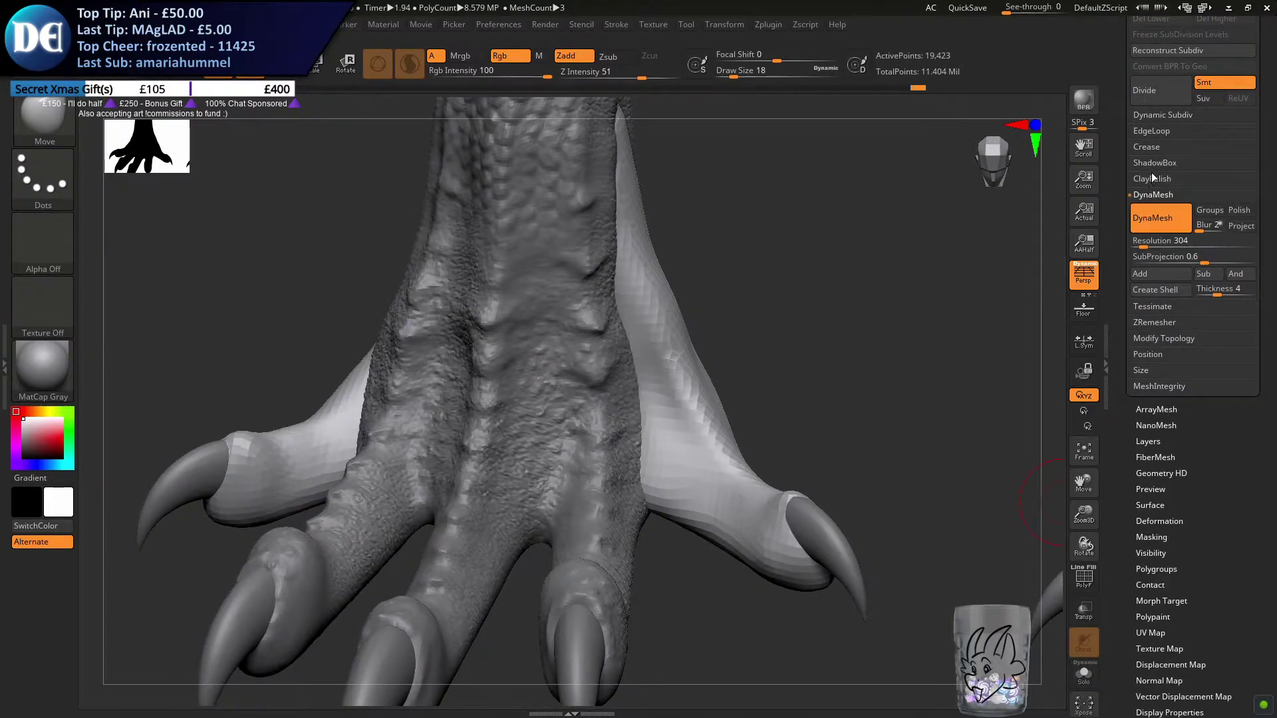
left_click(1163, 95)
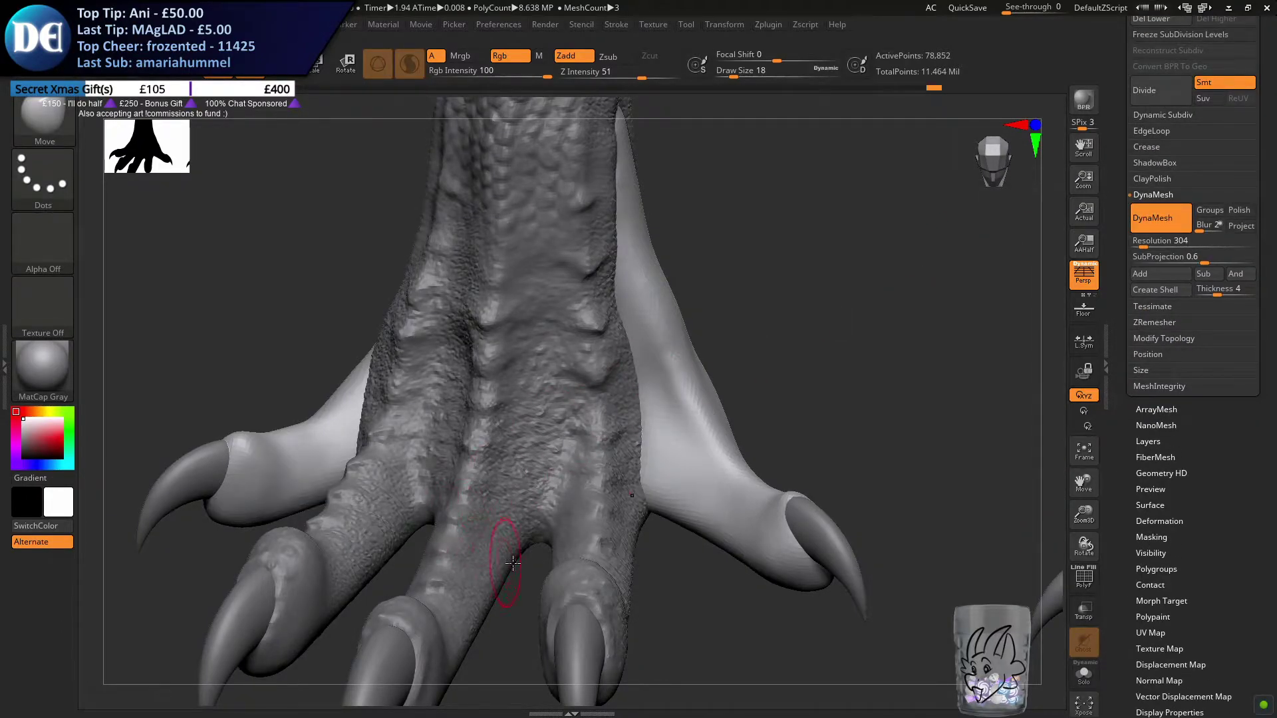
Switch to the ChiselCreature brush with the Neck shape for sculpting ridges on the new toes
left_click(59, 116)
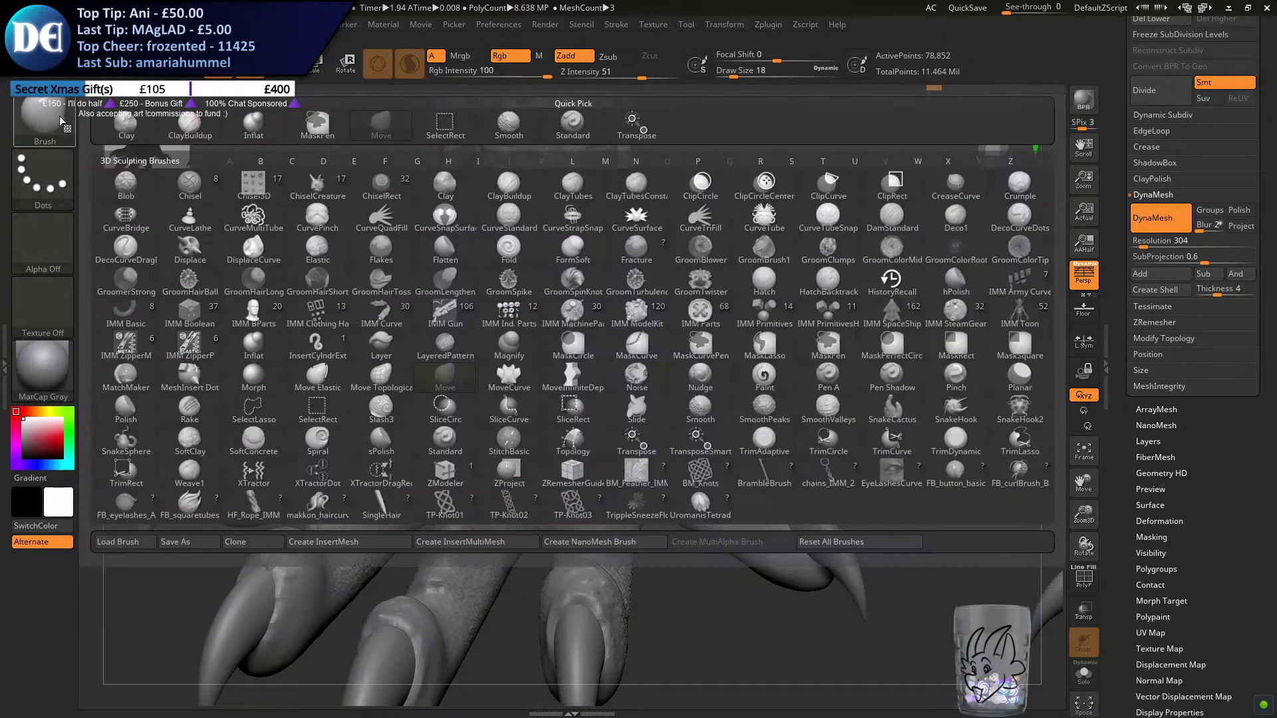
key("s")
left_click(446, 441)
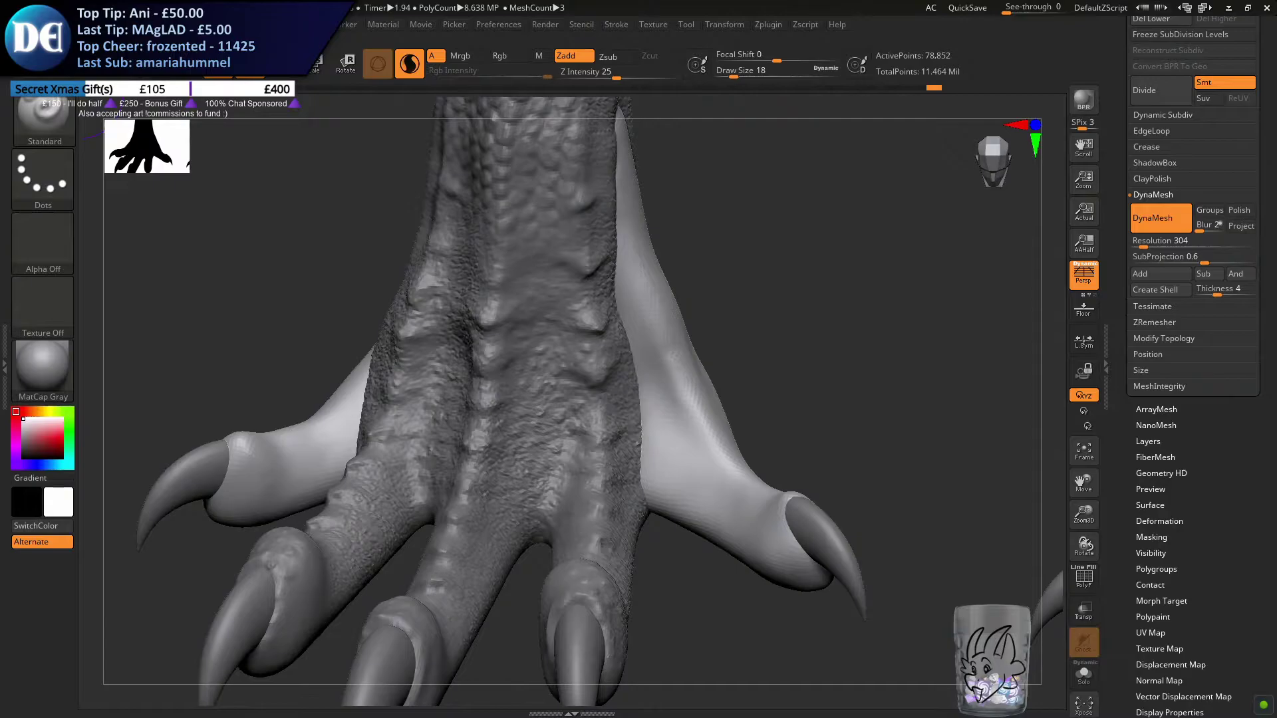
left_click(33, 109)
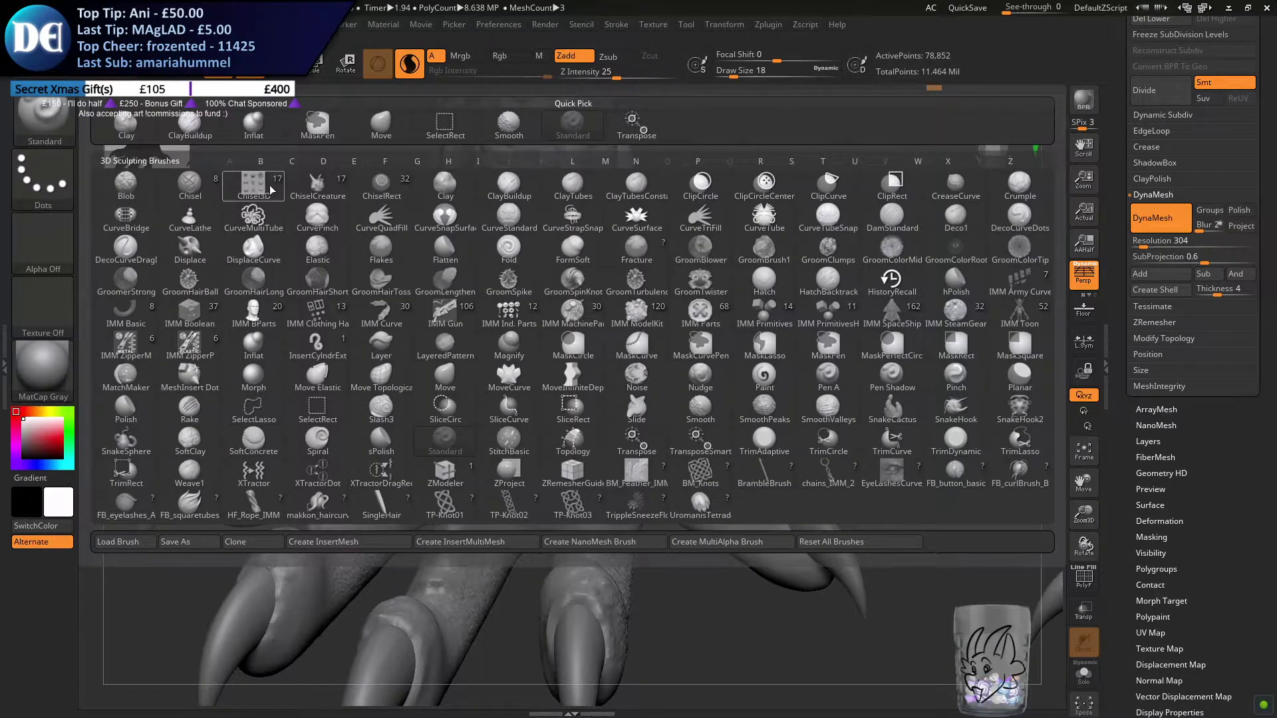
left_click(317, 187)
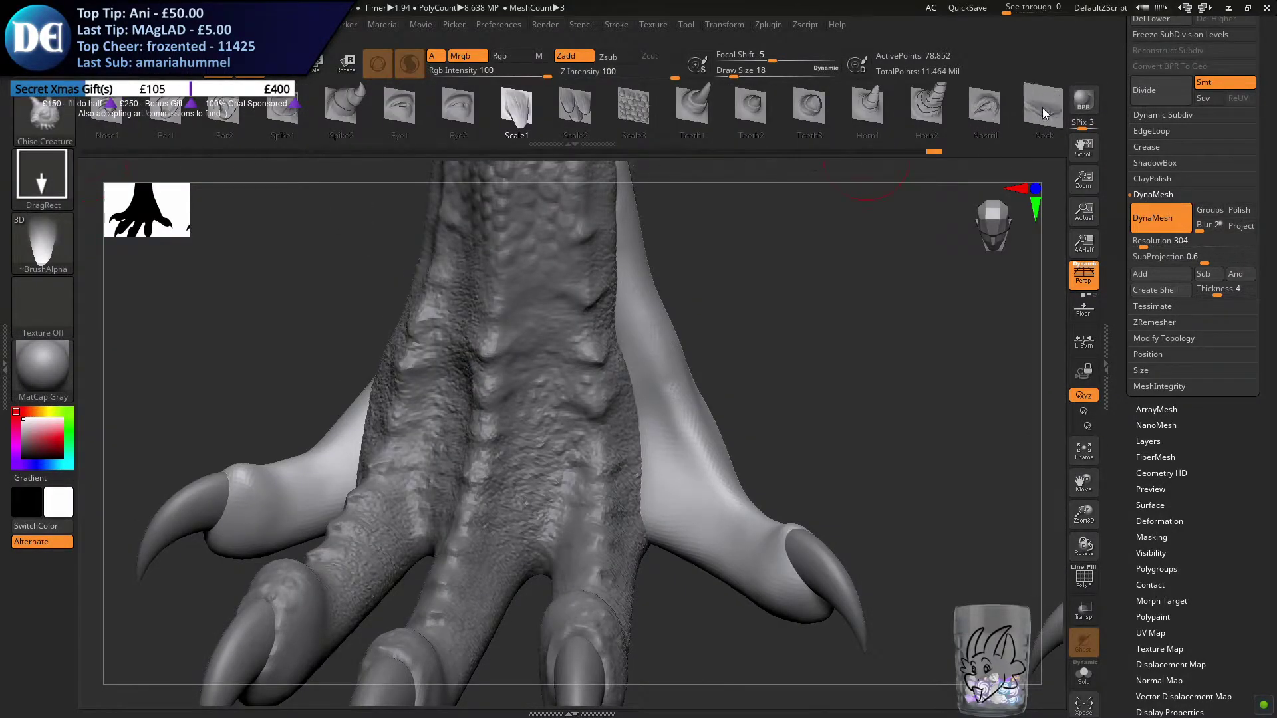
left_click(1046, 113)
Undo the trial stroke on the front foot and set the ChiselCreature brush's stroke type to Dots
right_click_drag(650, 359, 592, 375)
left_click_drag(737, 506, 622, 291)
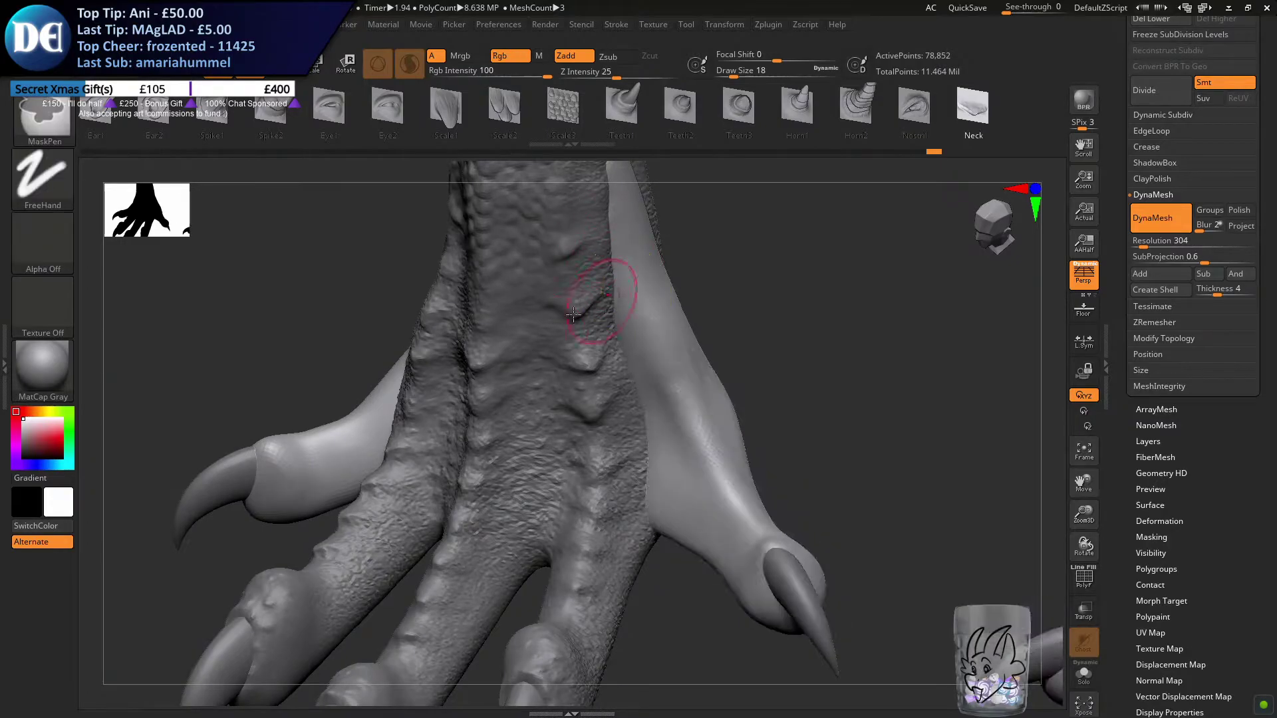
left_click_drag(443, 464, 450, 522)
key("ctrl+z")
left_click(44, 183)
left_click(124, 189)
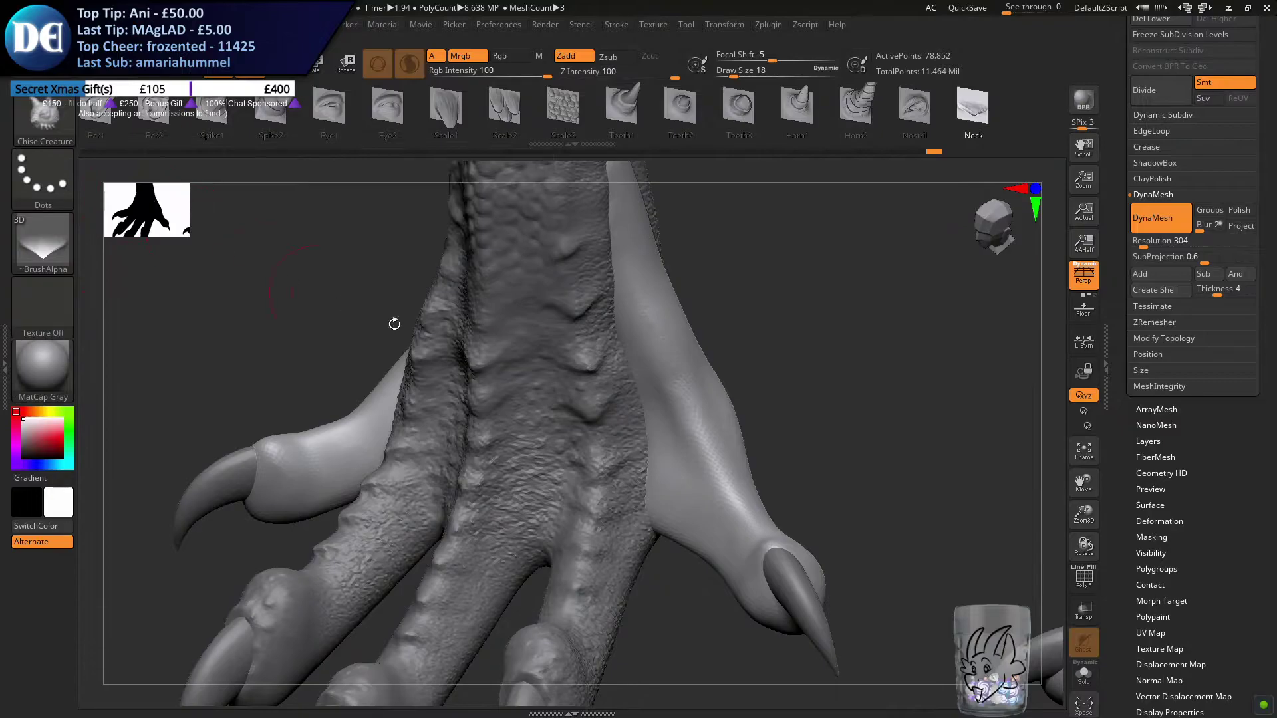
mouse_move(739, 508)
left_mouse_down()
mouse_move(652, 353)
mouse_move(622, 267)
left_mouse_up()
key("ctrl+z")
key("s")
left_click_drag(680, 377, 679, 377)
right_click_drag(667, 342, 667, 286, "ctrl")
right_click_drag(667, 286, 655, 332, "alt")
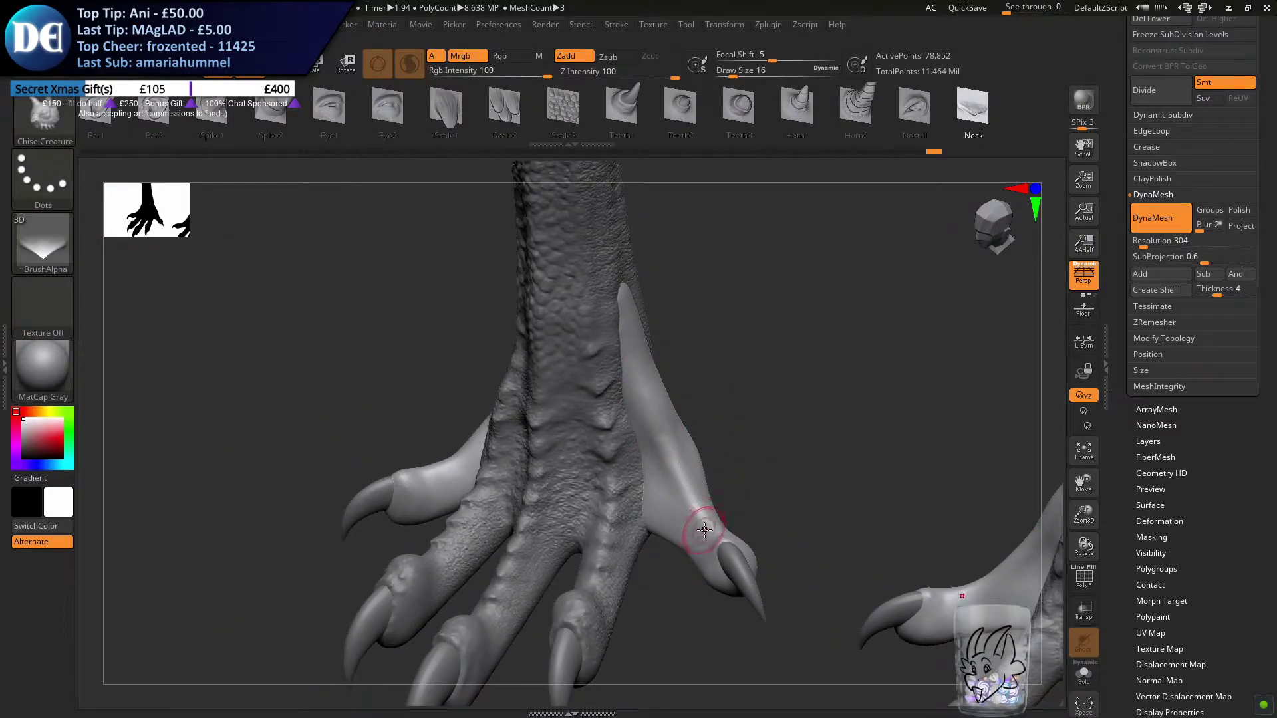
key("s")
left_click_drag(622, 401, 624, 401)
mouse_move(710, 521)
left_mouse_down()
mouse_move(635, 377)
mouse_move(617, 377)
left_mouse_up()
key("ctrl+z")
key("s")
left_click_drag(705, 522, 605, 279)
key("ctrl+z")
Sculpt a row of raised chevron ridges along the front feet's inner toes with a draw size of 39
key("s")
left_click_drag(584, 421, 593, 420)
left_click_drag(699, 516, 641, 409)
key("ctrl+z")
left_click_drag(710, 528, 621, 349)
left_click_drag(614, 295, 620, 363)
right_click_drag(620, 363, 572, 385)
key("ctrl+z")
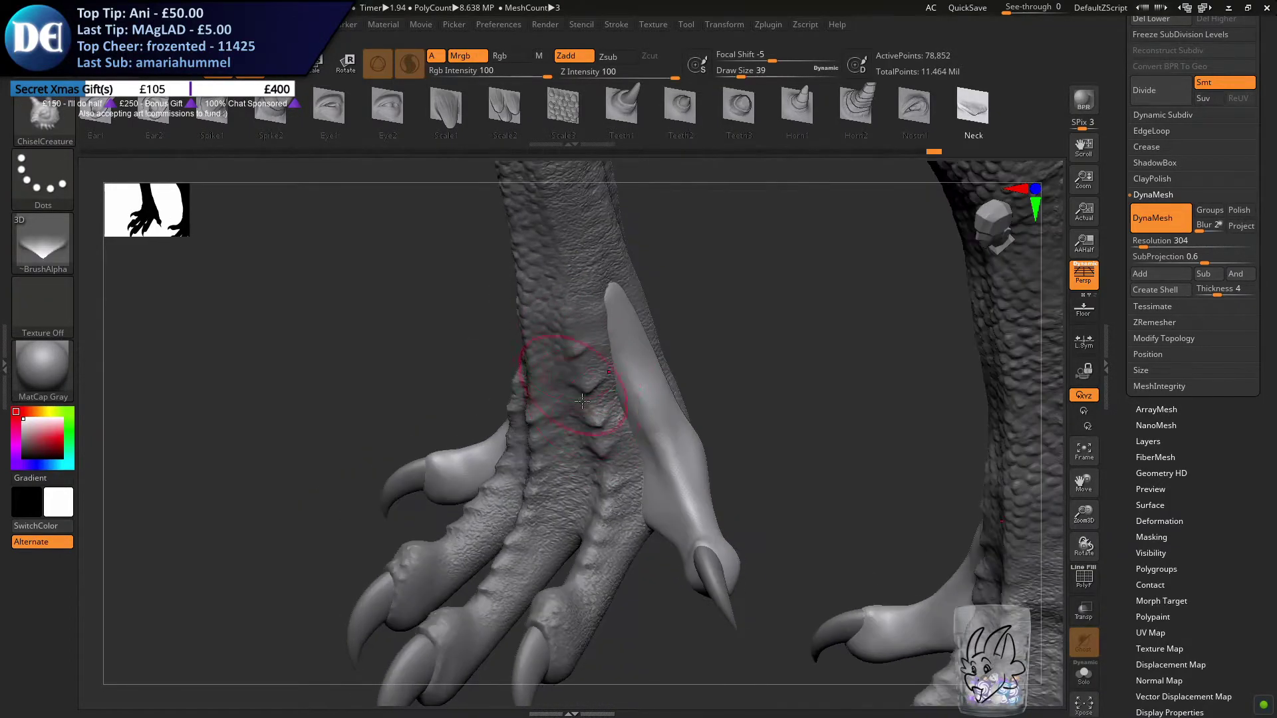
left_click_drag(691, 572, 597, 261)
Sculpt a smaller row of ridges along the front feet's outer toes with a draw size of 23
right_click_drag(559, 303, 651, 314)
right_click_drag(459, 406, 555, 429)
key("s")
mouse_move(510, 480)
left_mouse_down()
mouse_move(519, 465)
mouse_move(499, 487)
mouse_move(596, 385)
left_mouse_up()
key("ctrl+z")
right_click_drag(635, 474, 612, 388)
mouse_move(599, 505)
right_mouse_down("ctrl")
mouse_move(590, 436)
mouse_move(617, 438)
mouse_move(573, 399)
right_mouse_up("ctrl")
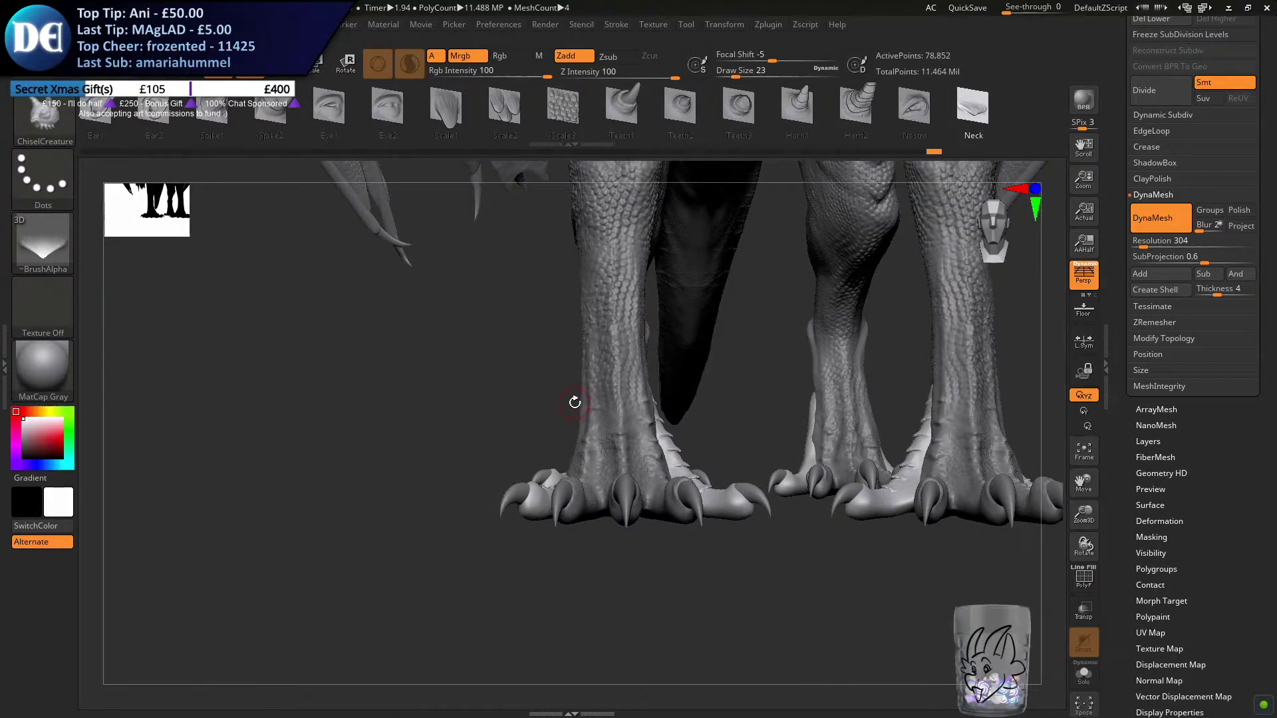
mouse_move(537, 470)
right_mouse_down()
mouse_move(557, 511)
mouse_move(532, 470)
right_mouse_up()
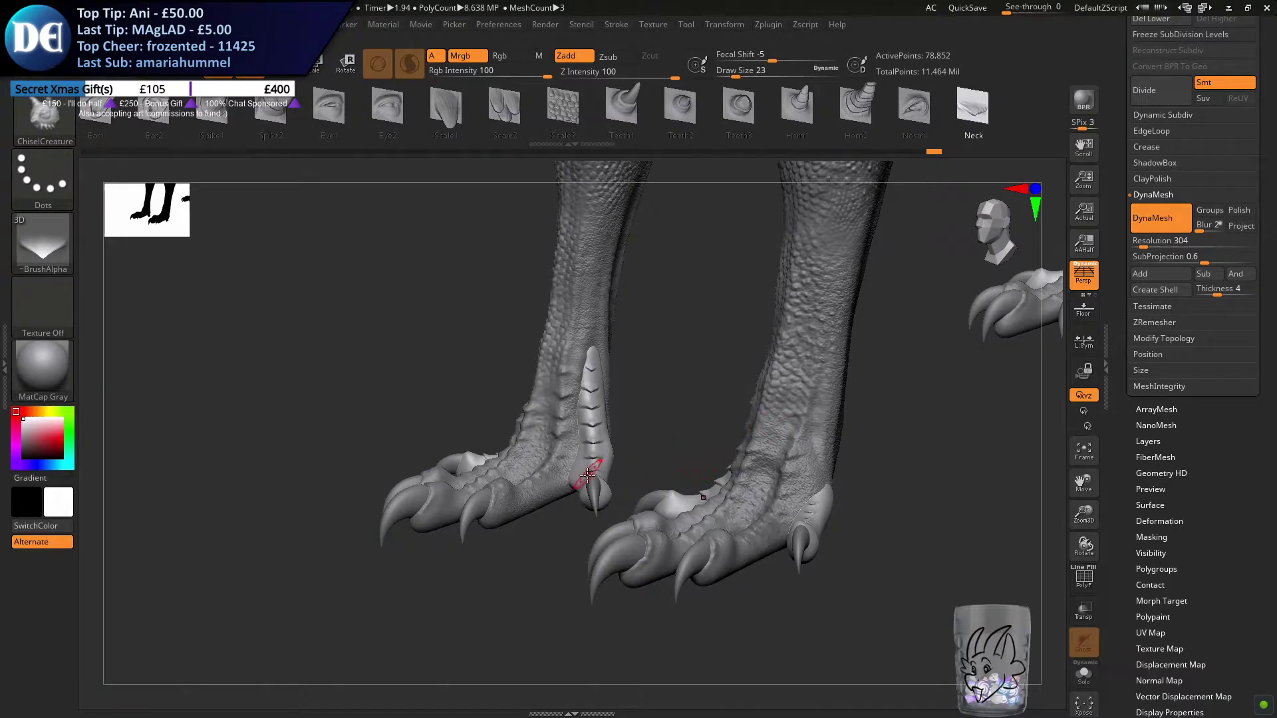
right_click_drag(625, 478, 619, 494)
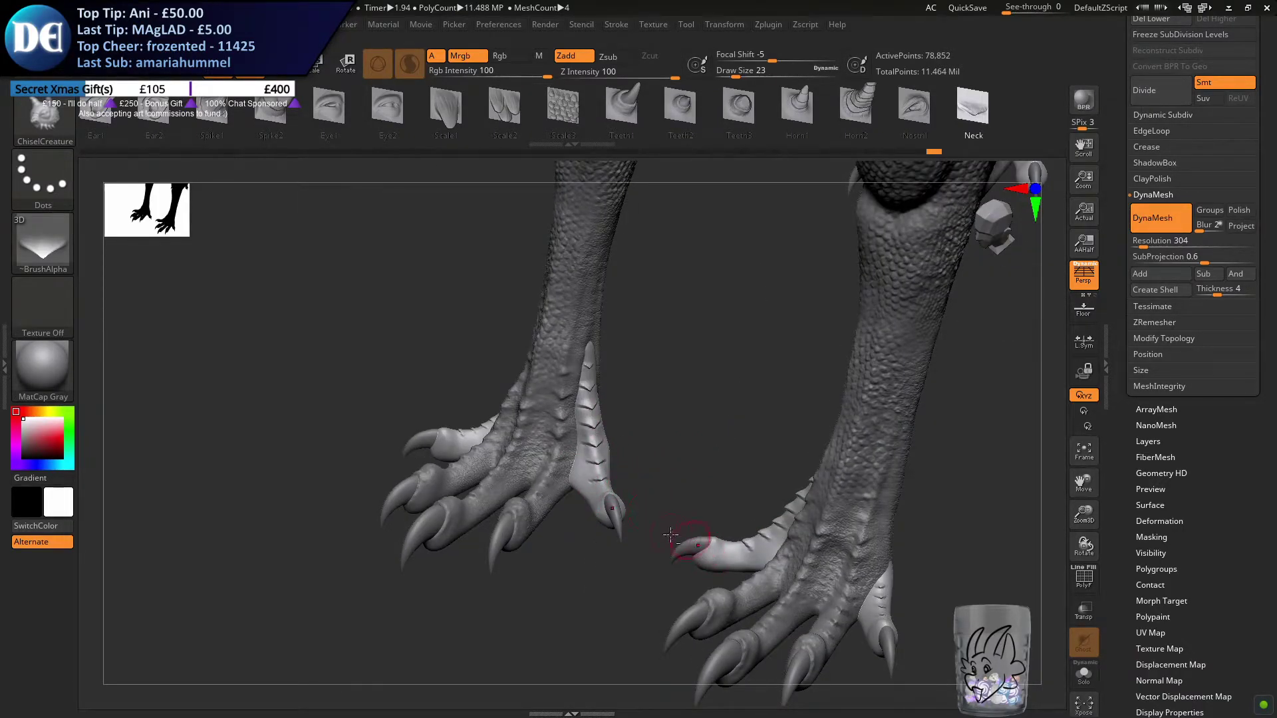
Sculpt a row of chevron ridges along the outer toes of the hind feet
right_click_drag(923, 381, 448, 393)
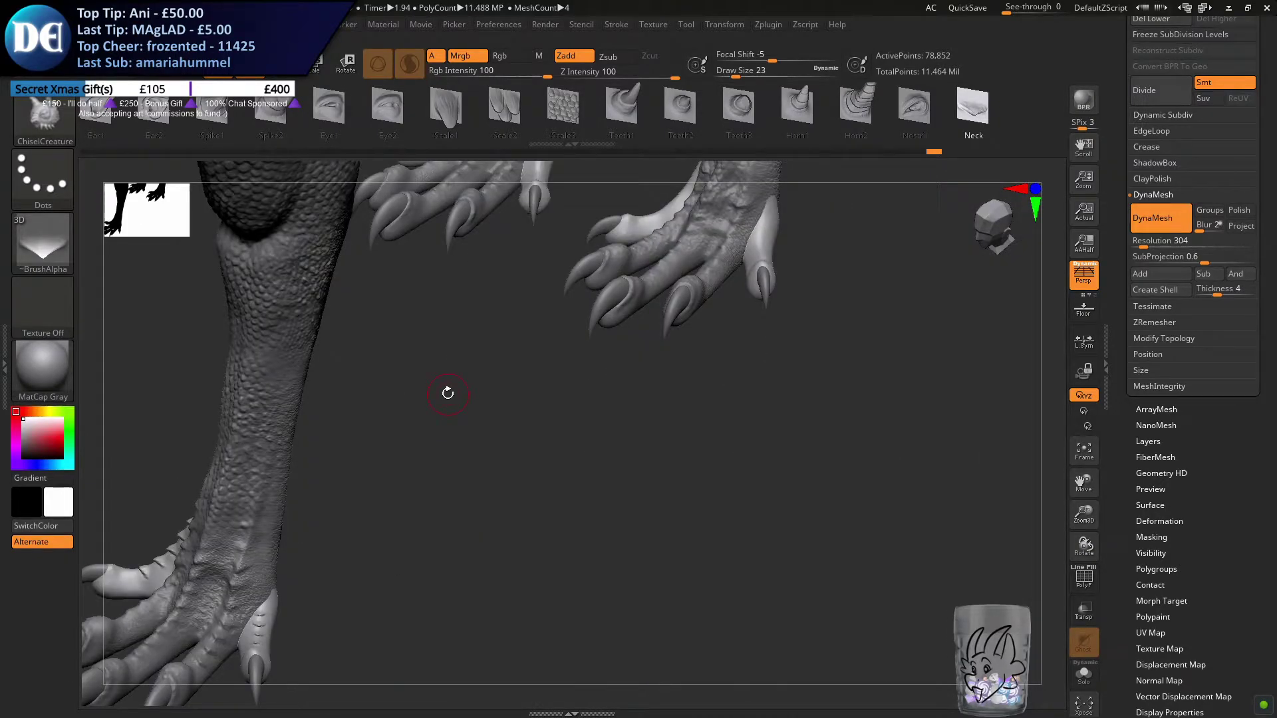
right_click_drag(560, 395, 510, 516, "alt")
mouse_move(536, 390)
right_mouse_down("ctrl")
mouse_move(524, 485)
mouse_move(525, 456)
mouse_move(550, 498)
right_mouse_up("ctrl")
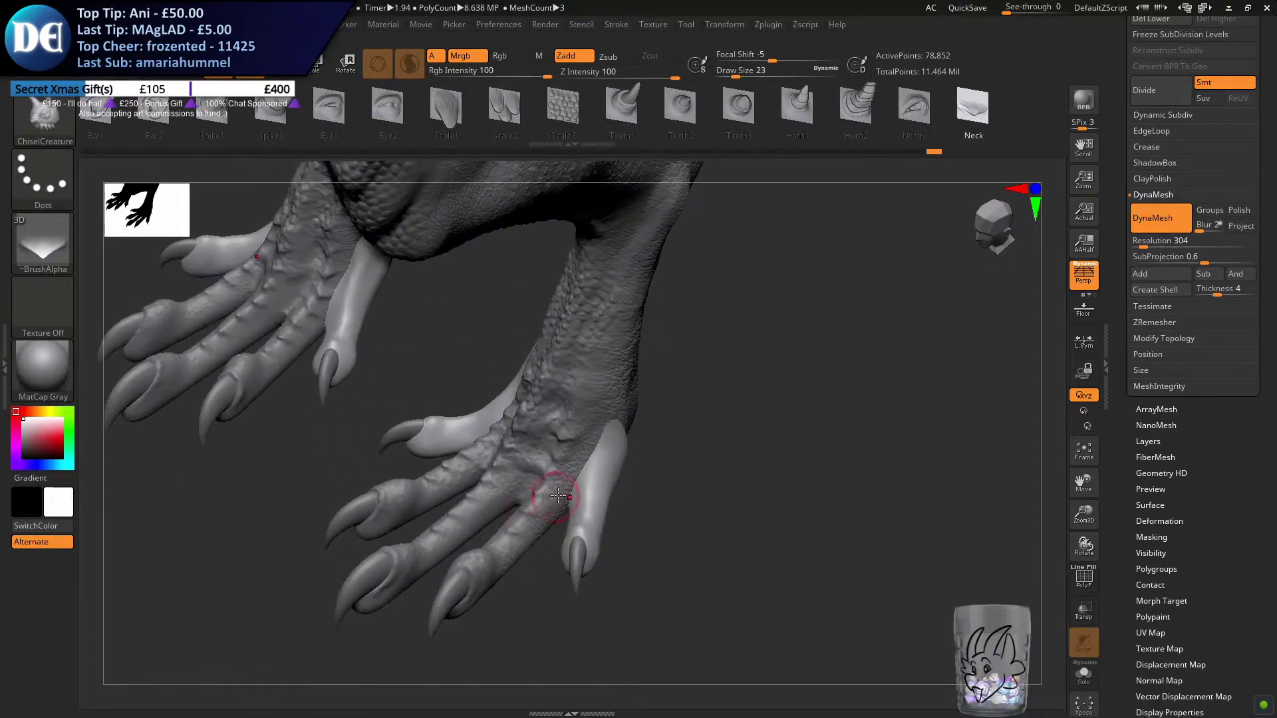
mouse_move(587, 532)
left_mouse_down()
mouse_move(611, 429)
mouse_move(588, 469)
left_mouse_up()
key("ctrl+z")
key("s")
left_click_drag(585, 518, 606, 437)
Sculpt a row of chevron ridges up the hind feet's inner toes with a draw size of 39
right_click_drag(342, 333, 442, 399, "alt")
key("s")
left_click_drag(434, 400, 438, 400)
right_click_drag(439, 401, 467, 451, "alt")
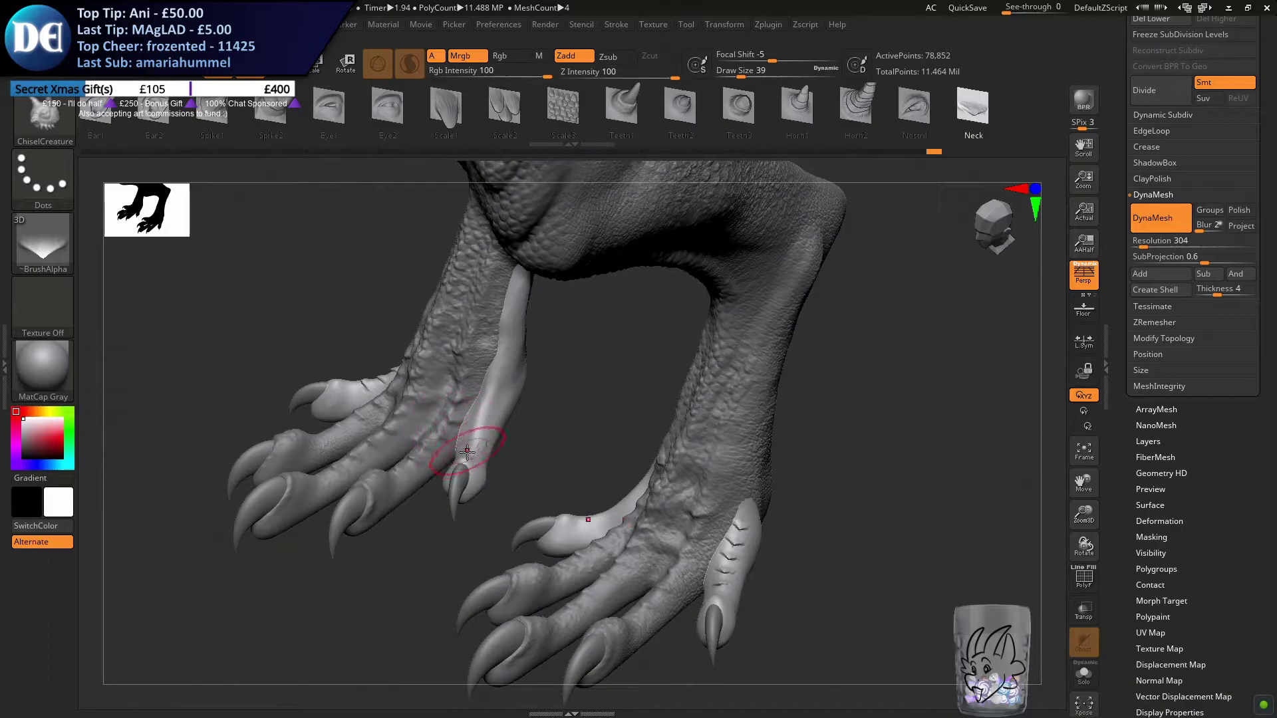
left_click_drag(472, 447, 519, 273)
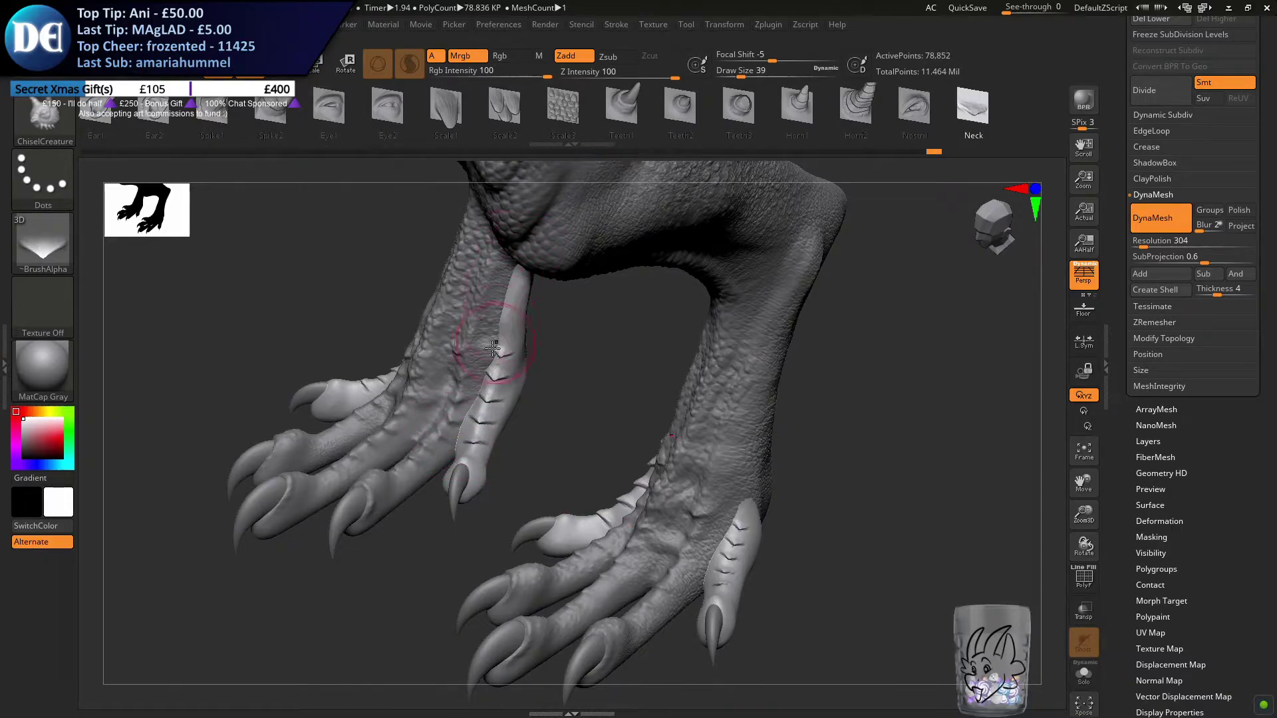
key("shift+d")
key("ctrl+z")
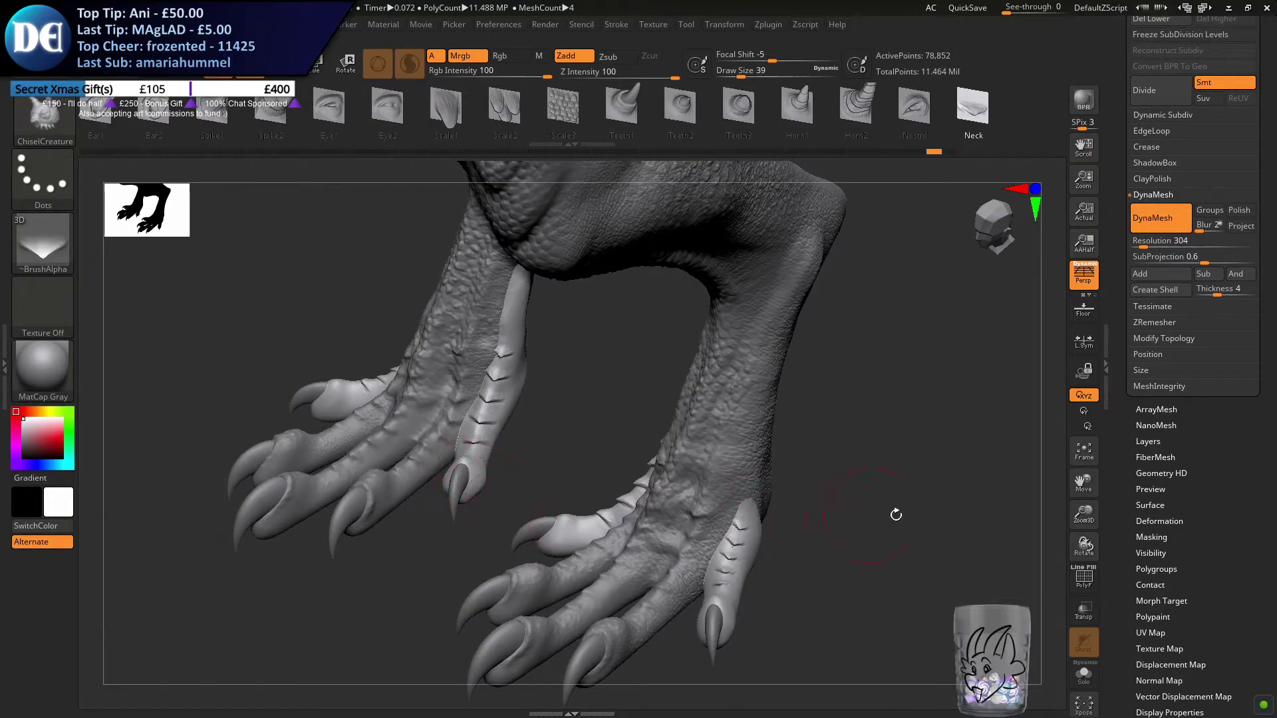
Remesh the new toes with DynaMesh at resolution 504 and switch to the Standard brush
left_click(1162, 240)
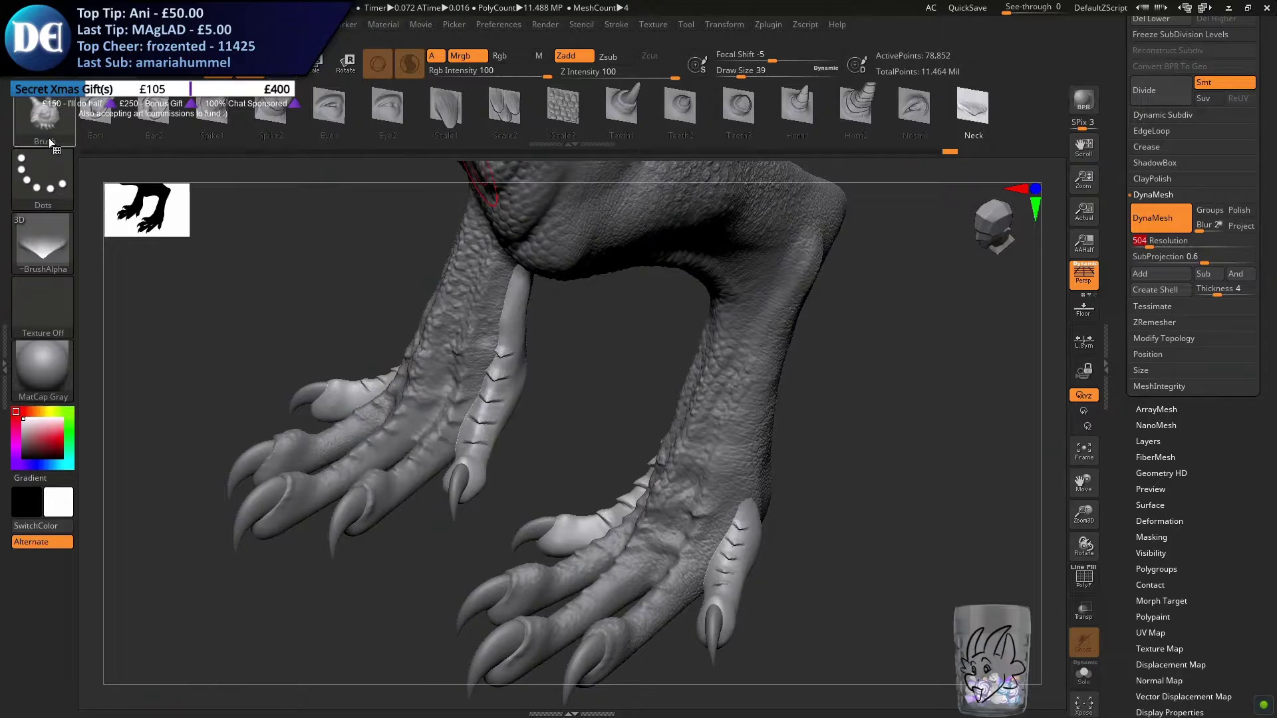
left_click(55, 114)
key("s")
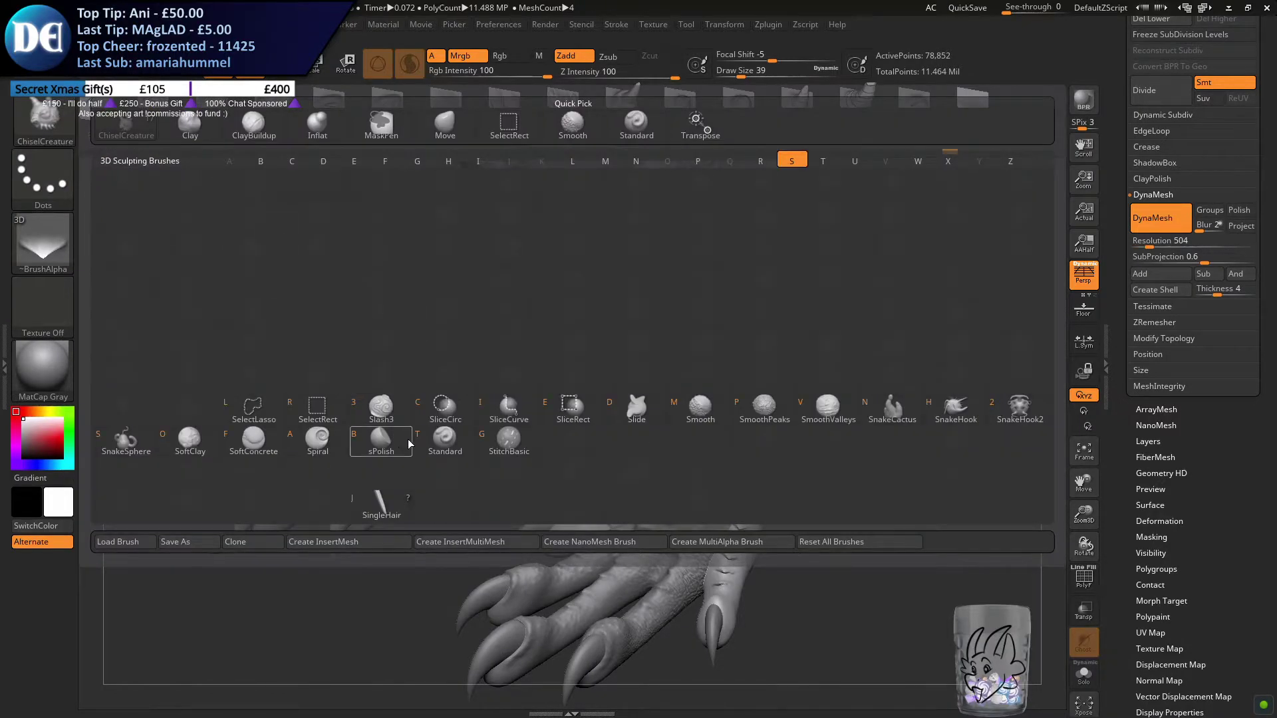
left_click(441, 443)
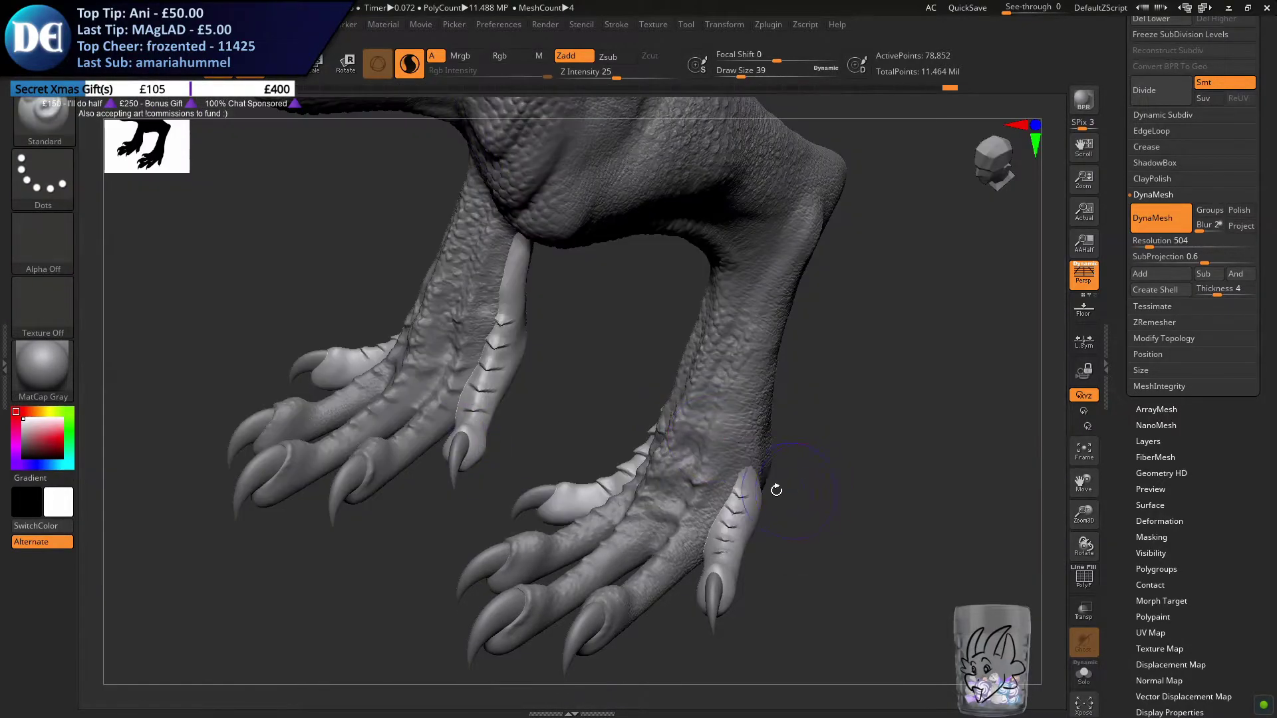
left_click_drag(851, 411, 882, 521, "ctrl")
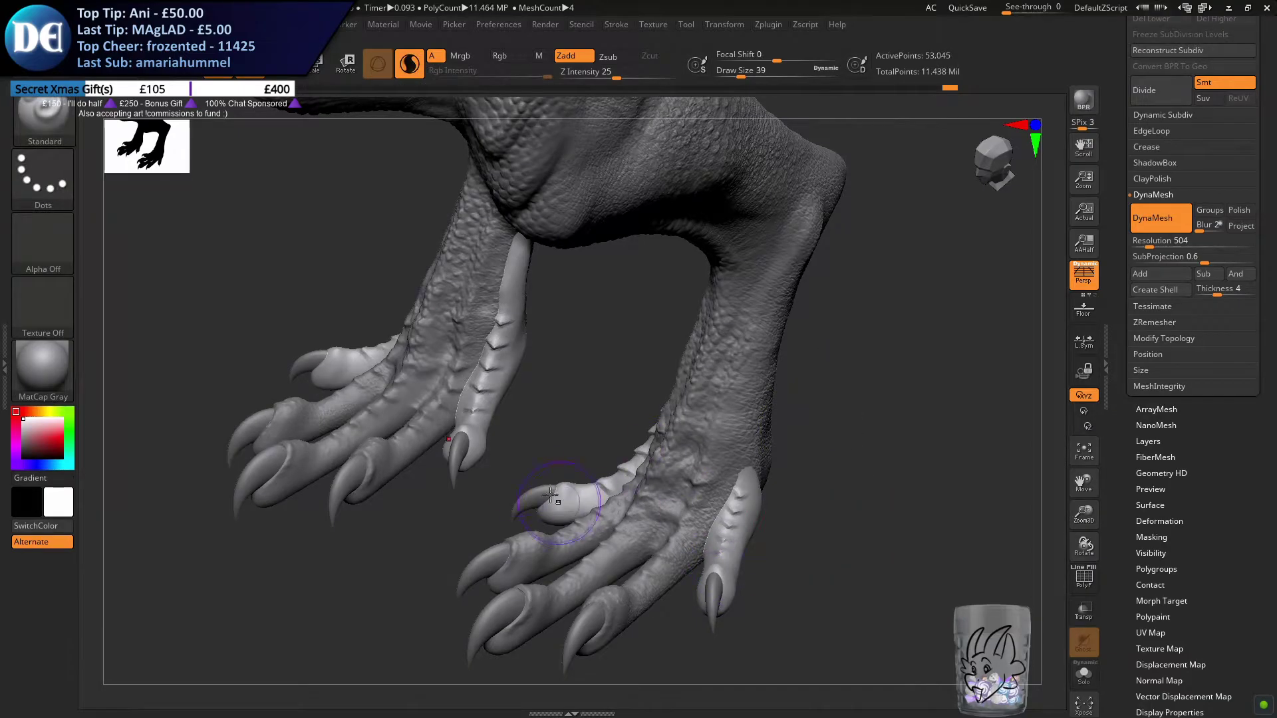
Import all the images in the Alphas folder as brush alphas
left_click_drag(611, 452, 706, 431, "alt")
mouse_move(706, 431)
right_mouse_down()
mouse_move(647, 457)
mouse_move(465, 585)
mouse_move(520, 437)
right_mouse_up()
mouse_move(516, 385)
right_mouse_down("ctrl")
mouse_move(508, 413)
mouse_move(436, 399)
right_mouse_up("ctrl")
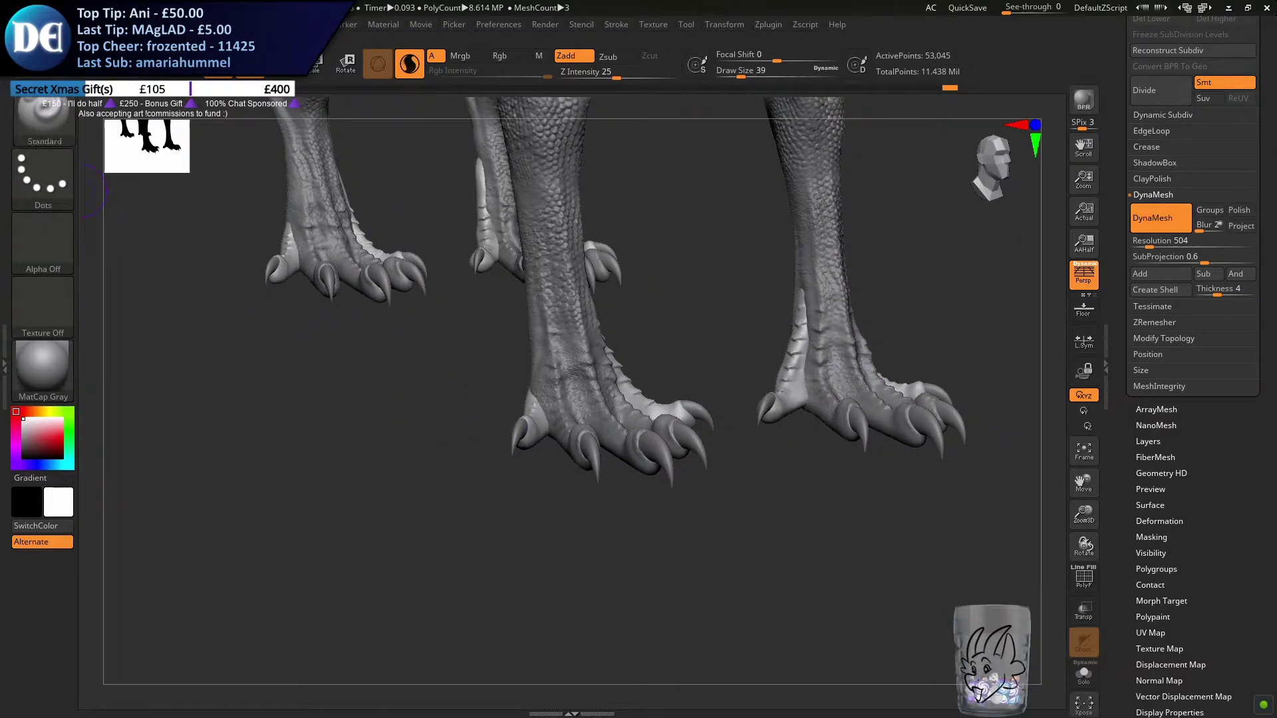
mouse_move(43, 25)
left_click(61, 126)
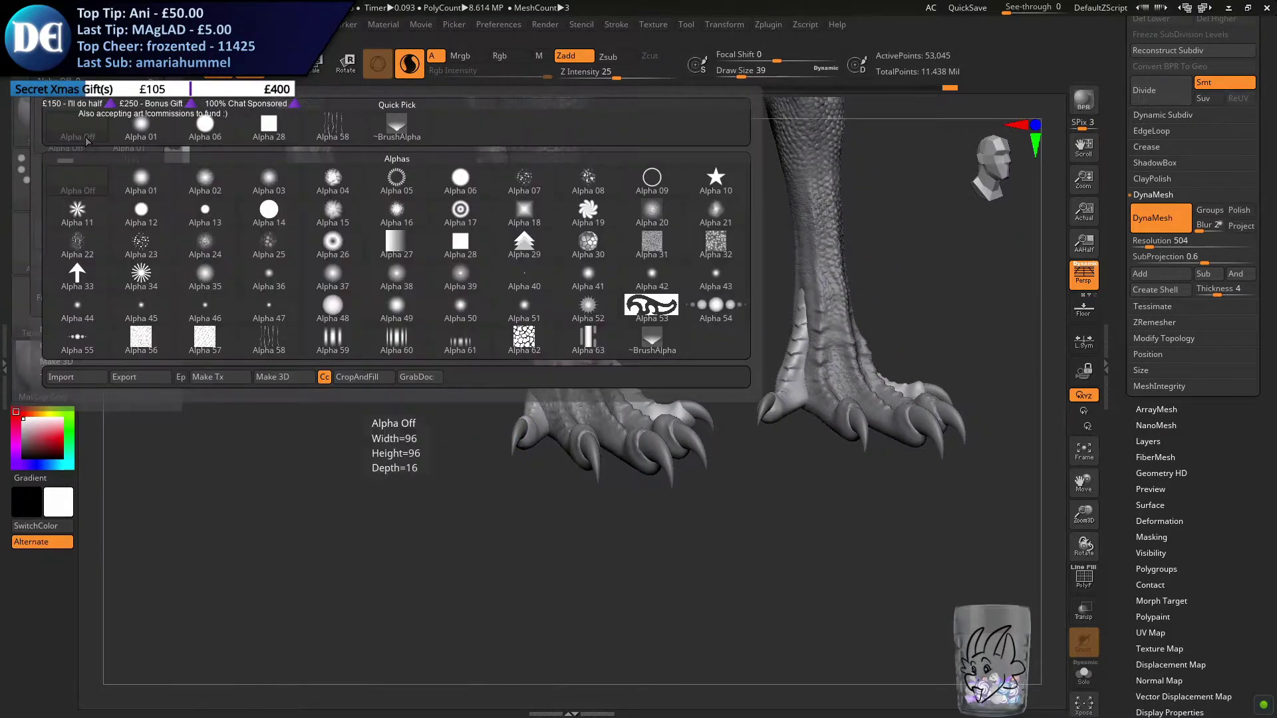
left_click(185, 166)
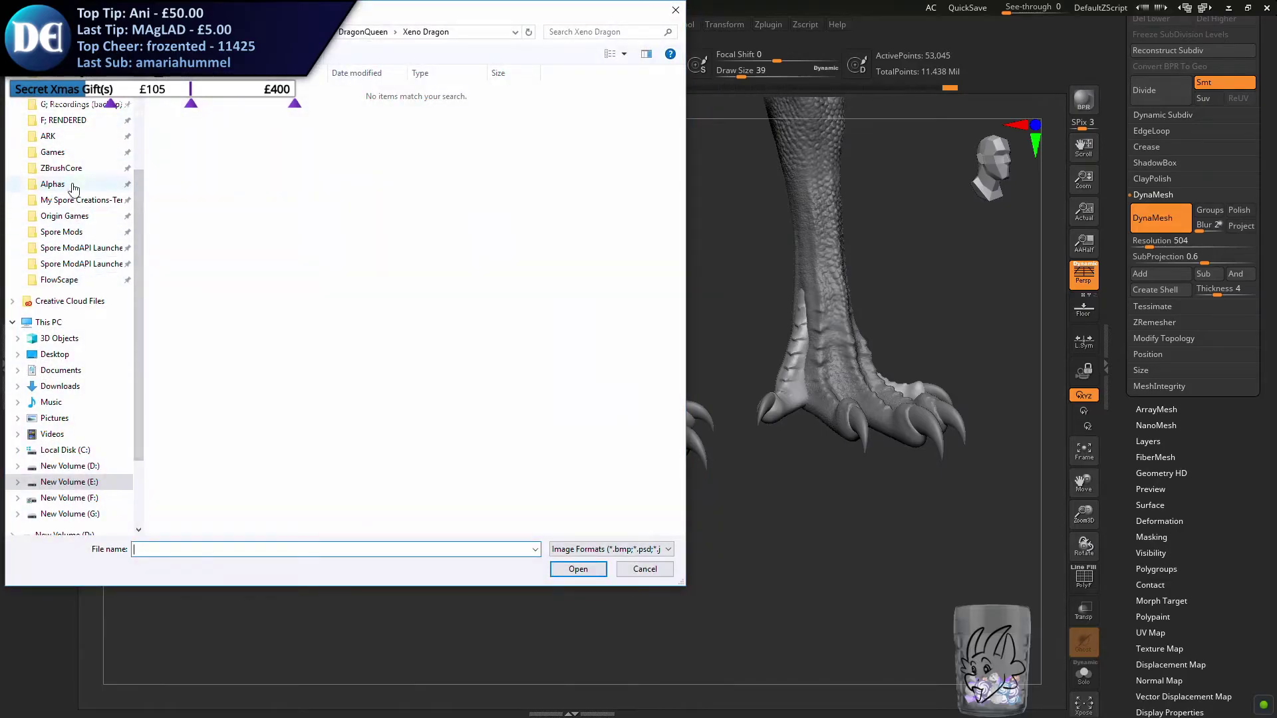
left_click(66, 188)
left_click(266, 134)
key("ctrl+a")
key("Return")
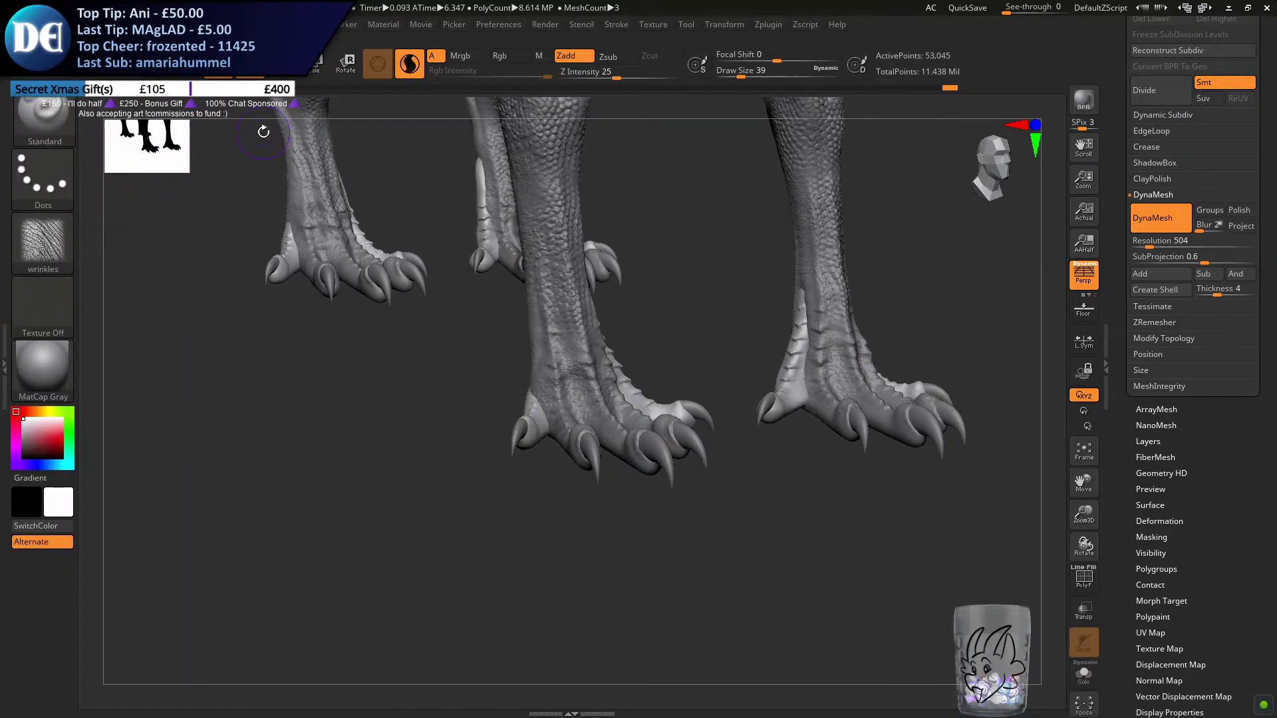
Choose the alf10 skin texture from the imported alphas for the Standard brush
left_click(43, 240)
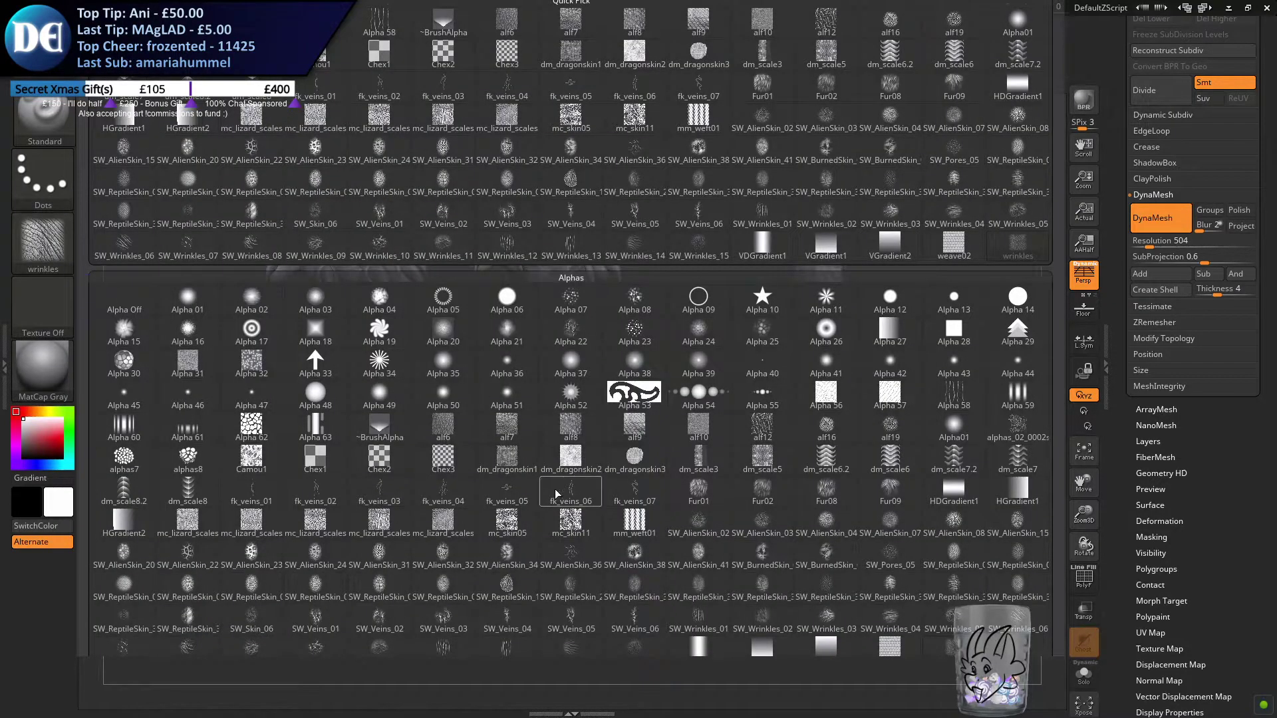
mouse_move(556, 494)
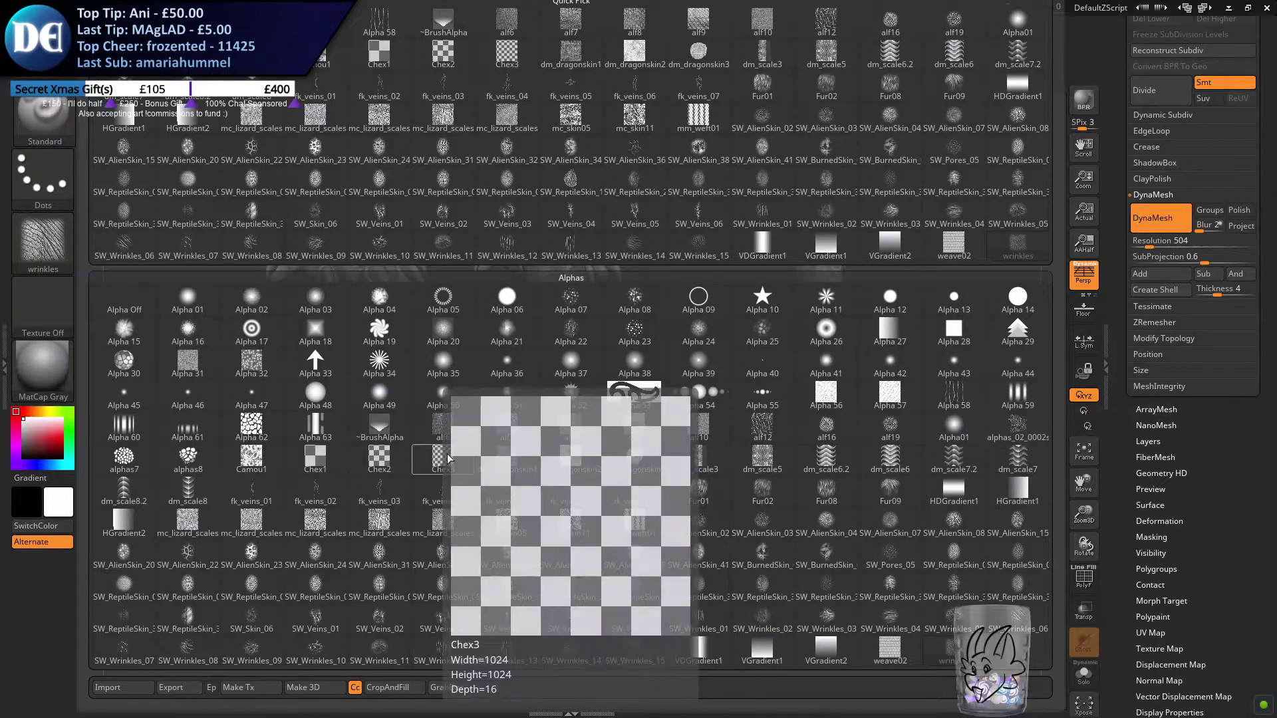
left_click(500, 433)
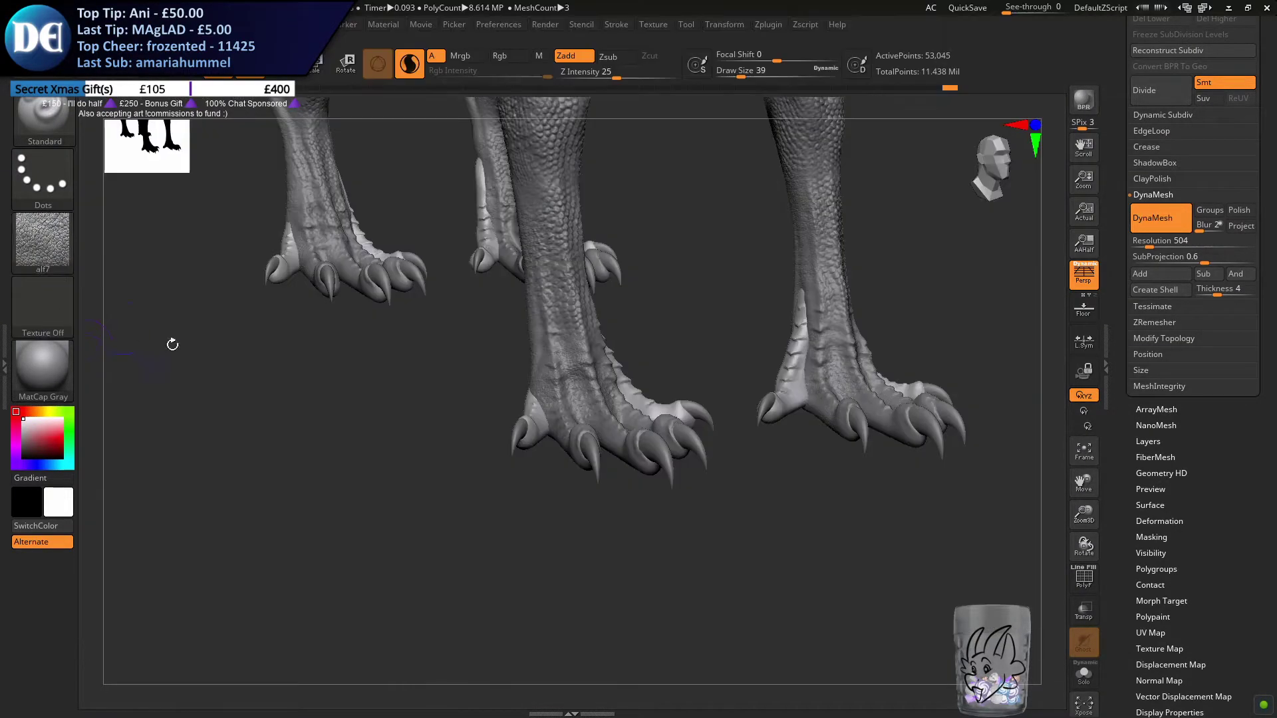
left_click(42, 240)
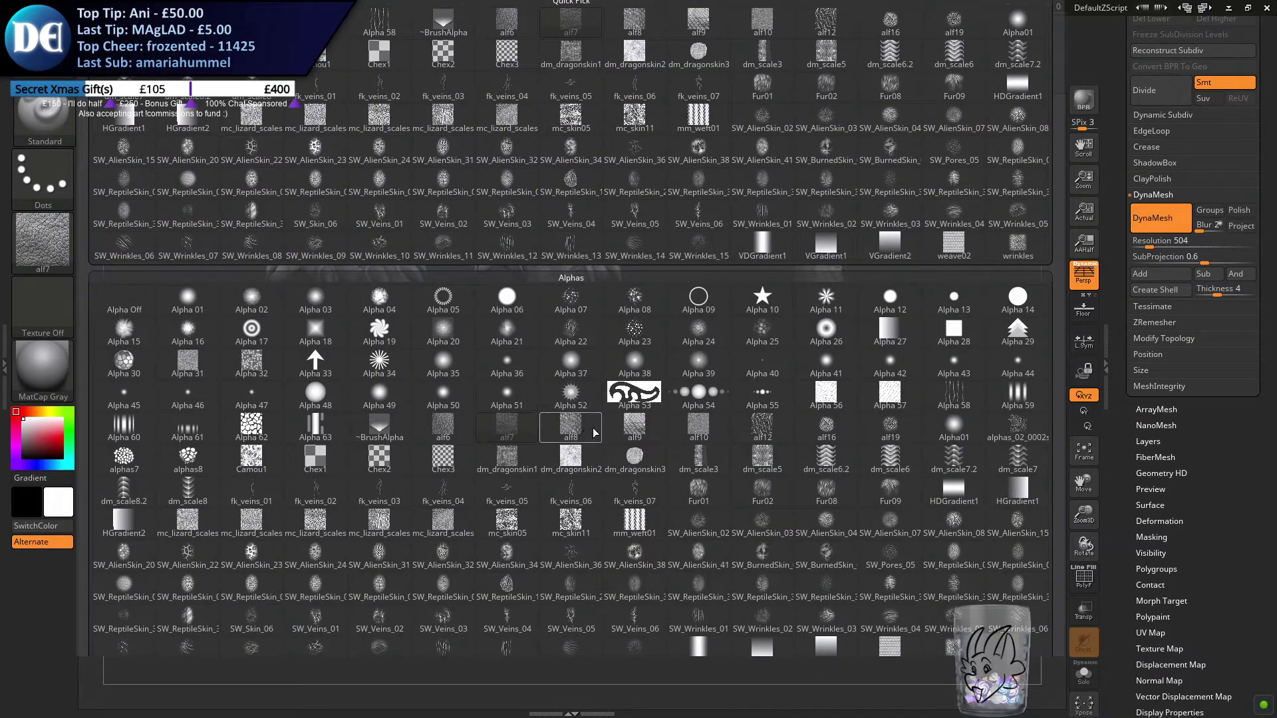
left_click(705, 436)
Set the draw size to 65 and subdivide the new toes' mesh once
mouse_move(539, 415)
right_mouse_down("alt")
mouse_move(536, 365)
mouse_move(538, 448)
right_mouse_up("alt")
key("s")
left_click_drag(538, 448, 545, 447)
mouse_move(518, 371)
right_mouse_down("alt")
mouse_move(517, 459)
mouse_move(541, 405)
right_mouse_up("alt")
left_click_drag(599, 401, 576, 414)
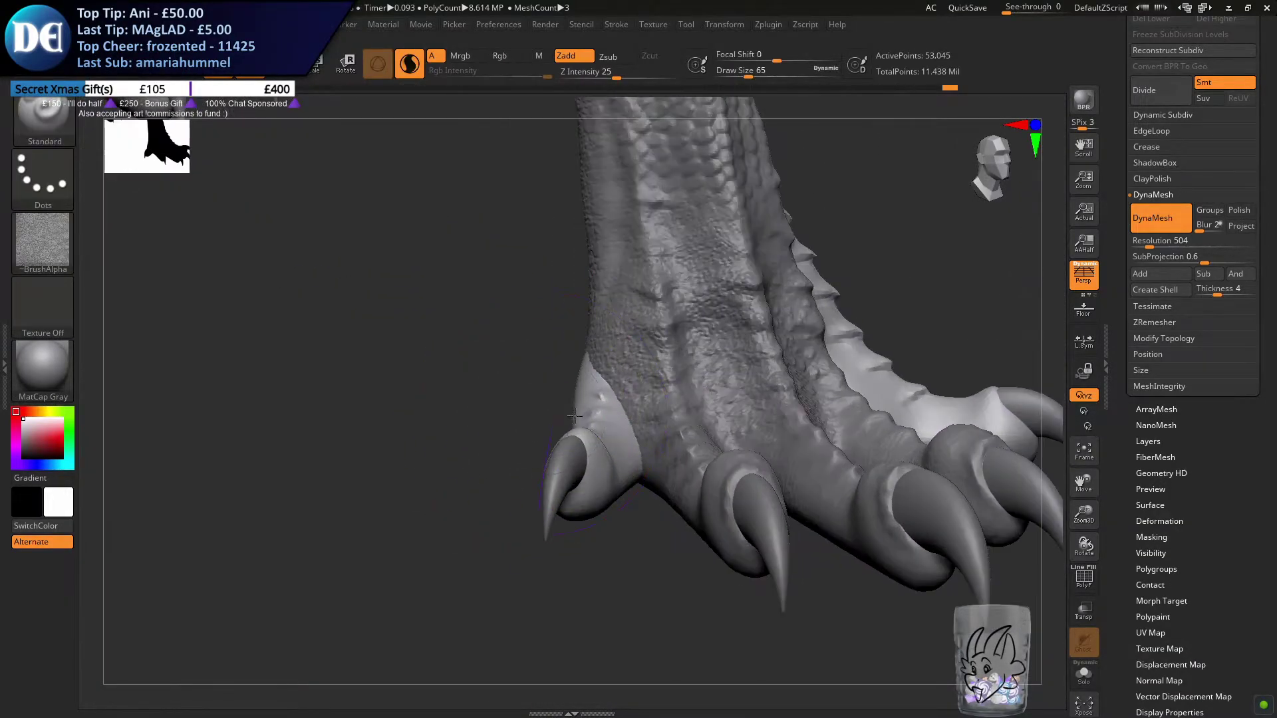
right_click_drag(577, 414, 582, 459)
right_click_drag(657, 361, 709, 407)
left_click_drag(910, 410, 755, 433, "ctrl")
left_click(1153, 101)
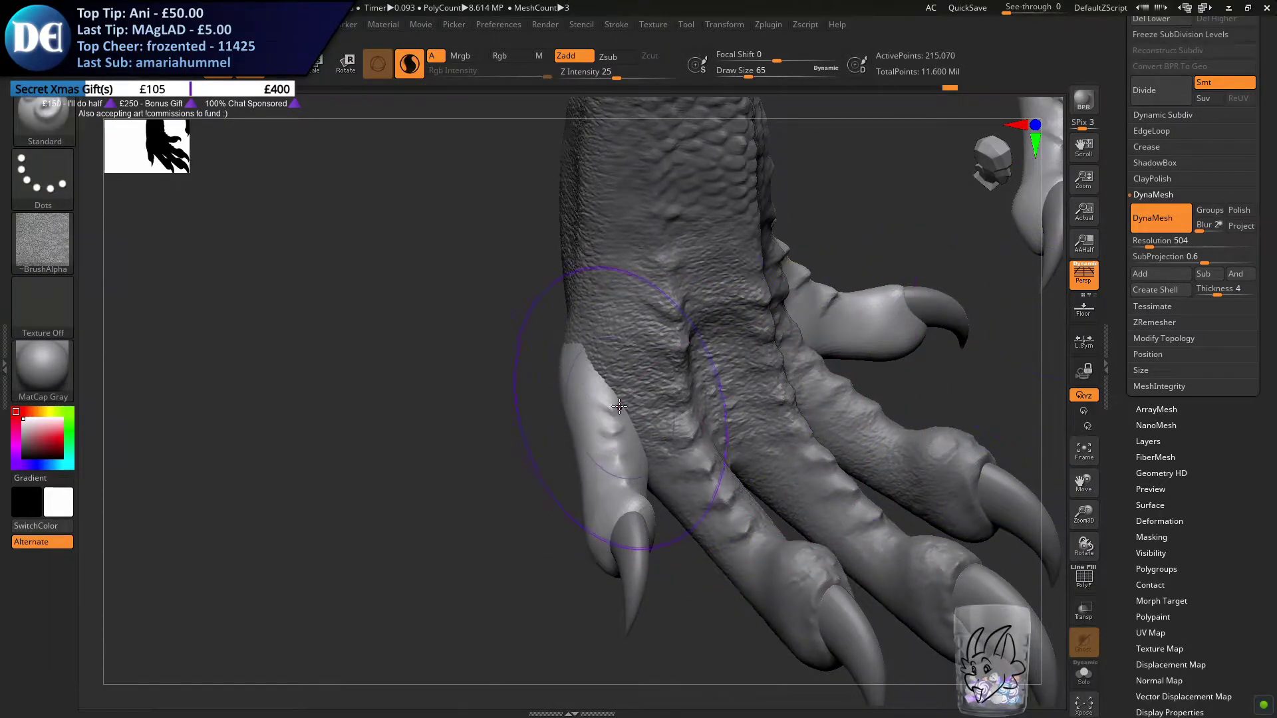
Brush the skin texture over the front foot's outer toe from its base towards the claw
right_click_drag(618, 374, 585, 466)
left_click_drag(575, 367, 621, 429)
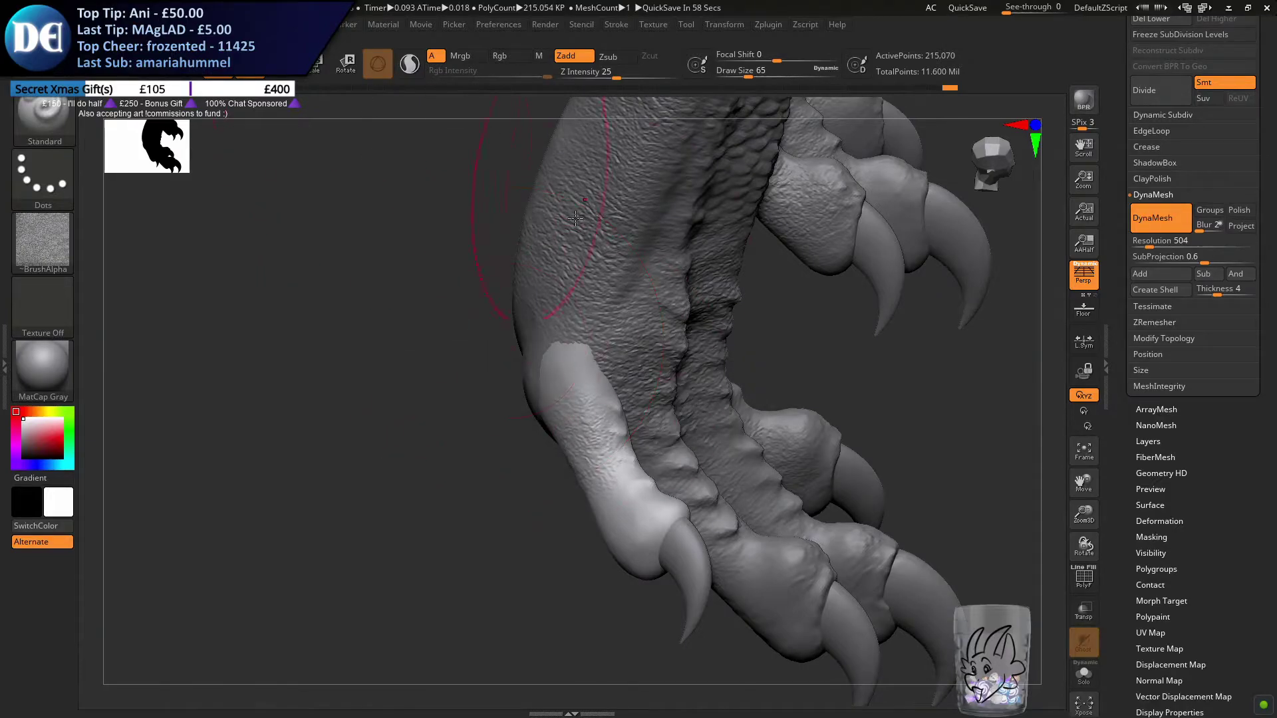
right_click_drag(540, 180, 541, 399)
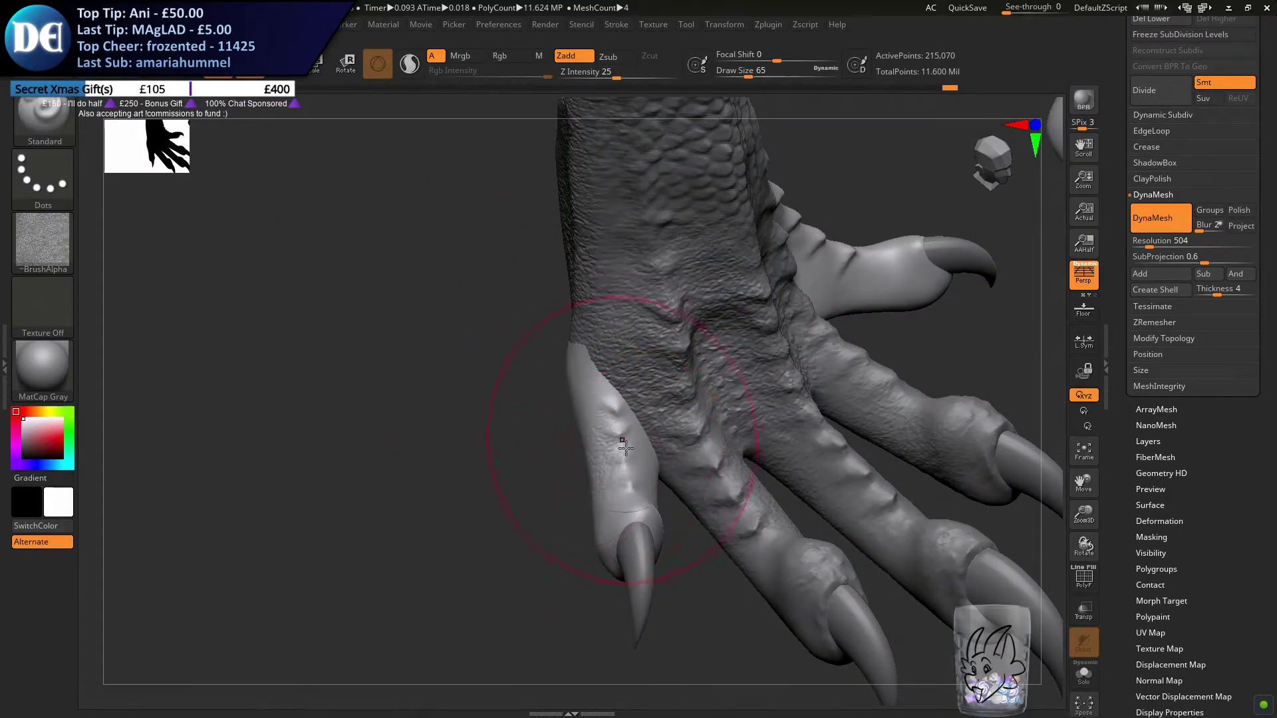
Brush the skin texture over the ridged upper side of the front foot's inner toe
mouse_move(639, 356)
right_mouse_down()
mouse_move(602, 309)
mouse_move(555, 448)
mouse_move(619, 493)
mouse_move(539, 431)
mouse_move(697, 399)
mouse_move(729, 448)
right_mouse_up()
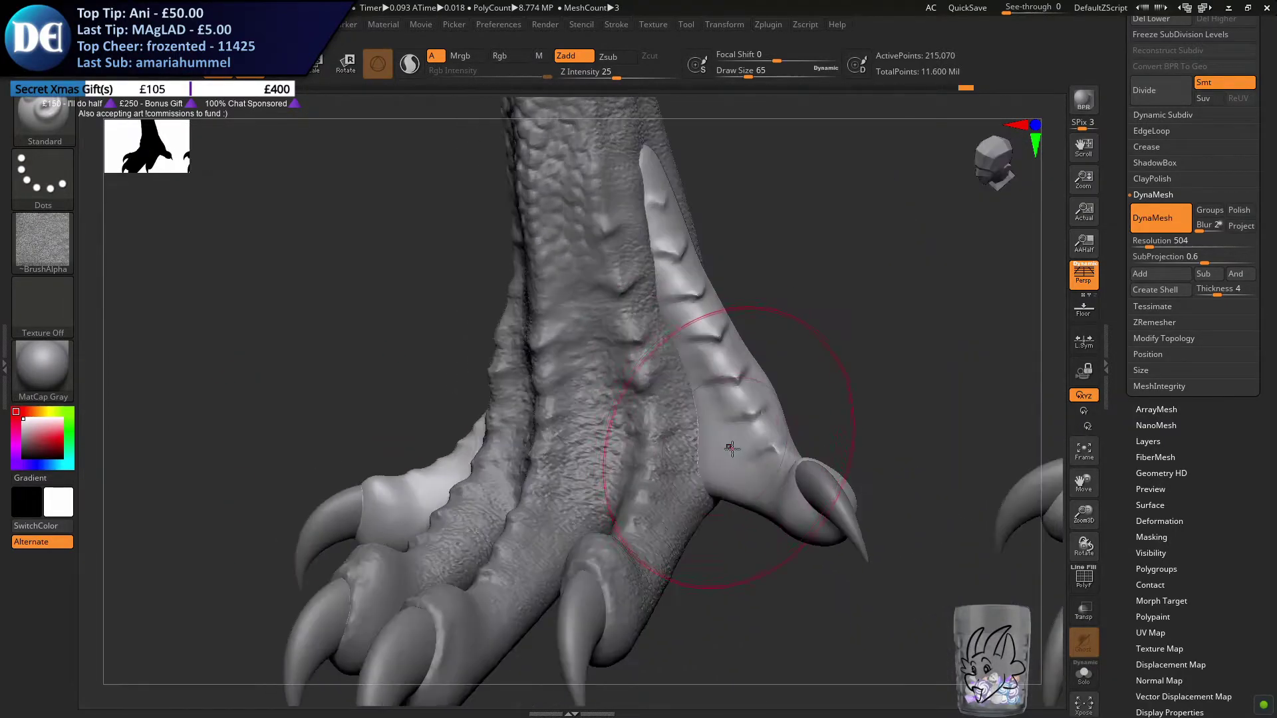
right_click_drag(634, 331, 632, 382, "alt")
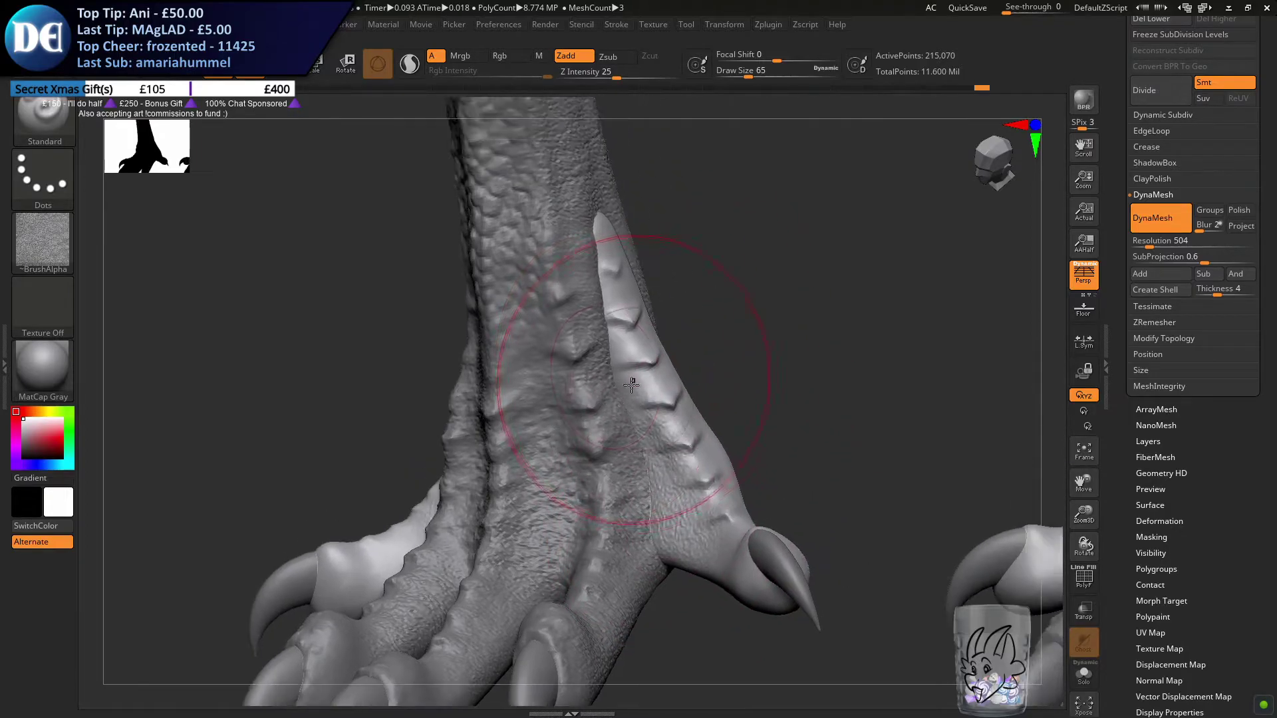
mouse_move(622, 312)
right_mouse_down()
mouse_move(633, 276)
mouse_move(687, 270)
right_mouse_up()
left_click_drag(553, 240, 565, 296)
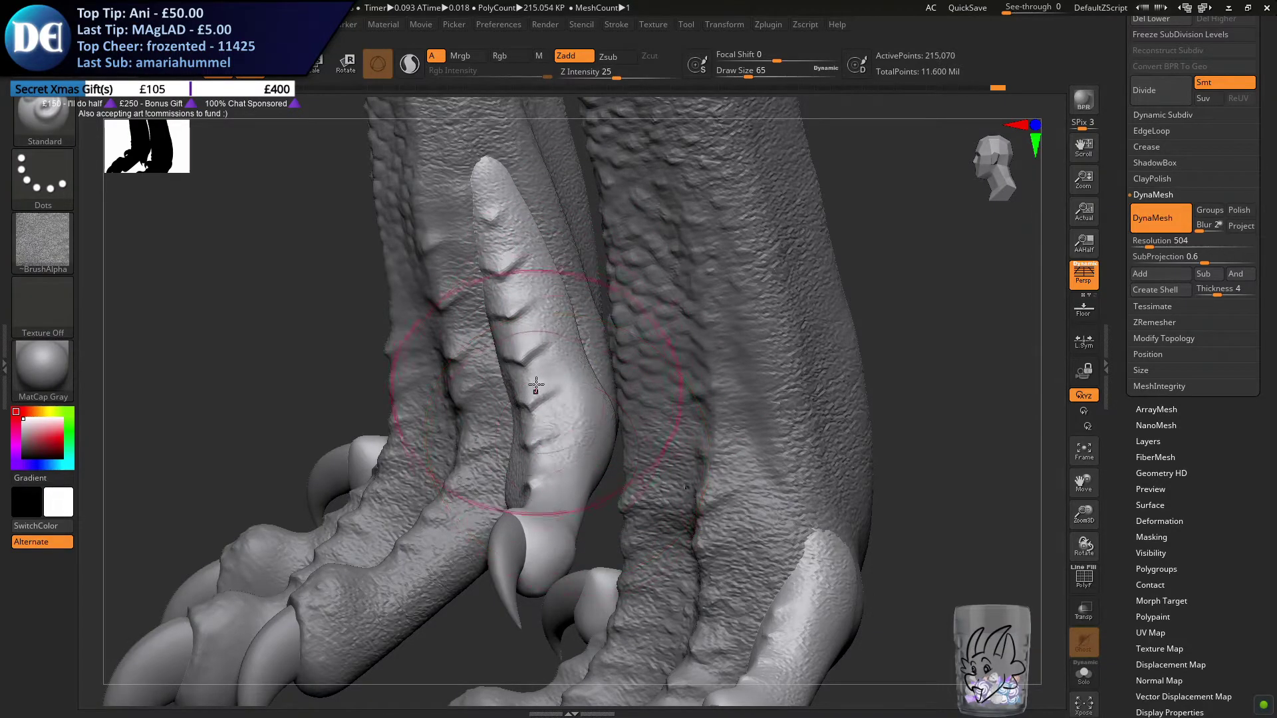
right_click_drag(572, 425, 628, 446)
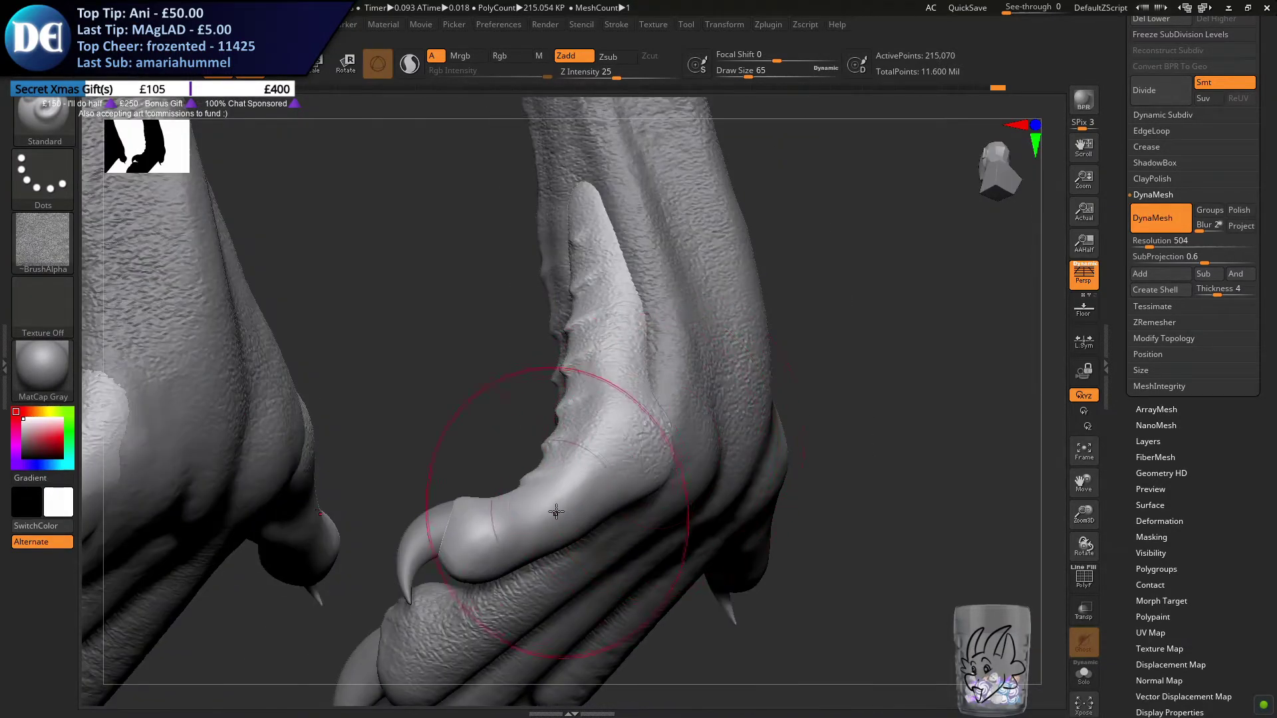
Extend the skin texture along the flank of the front foot's inner toe down to its claw
right_click_drag(557, 512, 612, 452)
mouse_move(655, 399)
right_mouse_down()
mouse_move(655, 469)
mouse_move(487, 488)
mouse_move(532, 439)
mouse_move(521, 433)
mouse_move(454, 500)
mouse_move(474, 522)
mouse_move(470, 552)
right_mouse_up()
mouse_move(470, 441)
right_mouse_down("ctrl")
mouse_move(466, 372)
mouse_move(638, 385)
mouse_move(633, 208)
right_mouse_up("ctrl")
right_click_drag(385, 456, 616, 390)
mouse_move(340, 411)
right_mouse_down("alt")
mouse_move(579, 380)
mouse_move(490, 530)
right_mouse_up("alt")
Brush the skin texture over the hind foot's outer toe, covering it from the base to the claw
right_click_drag(658, 465, 211, 370, "alt")
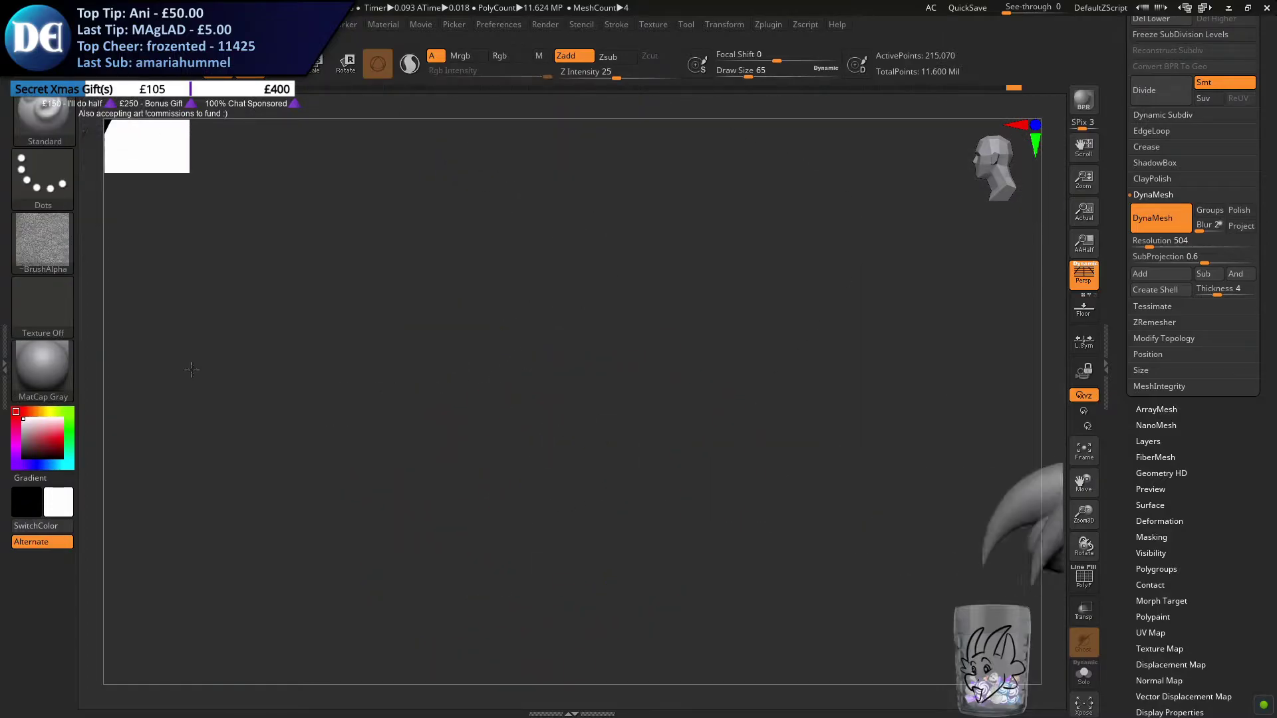
right_click_drag(599, 489, 181, 405, "alt")
right_click_drag(689, 441, 622, 469)
mouse_move(739, 407)
right_mouse_down()
mouse_move(577, 471)
mouse_move(542, 522)
right_mouse_up()
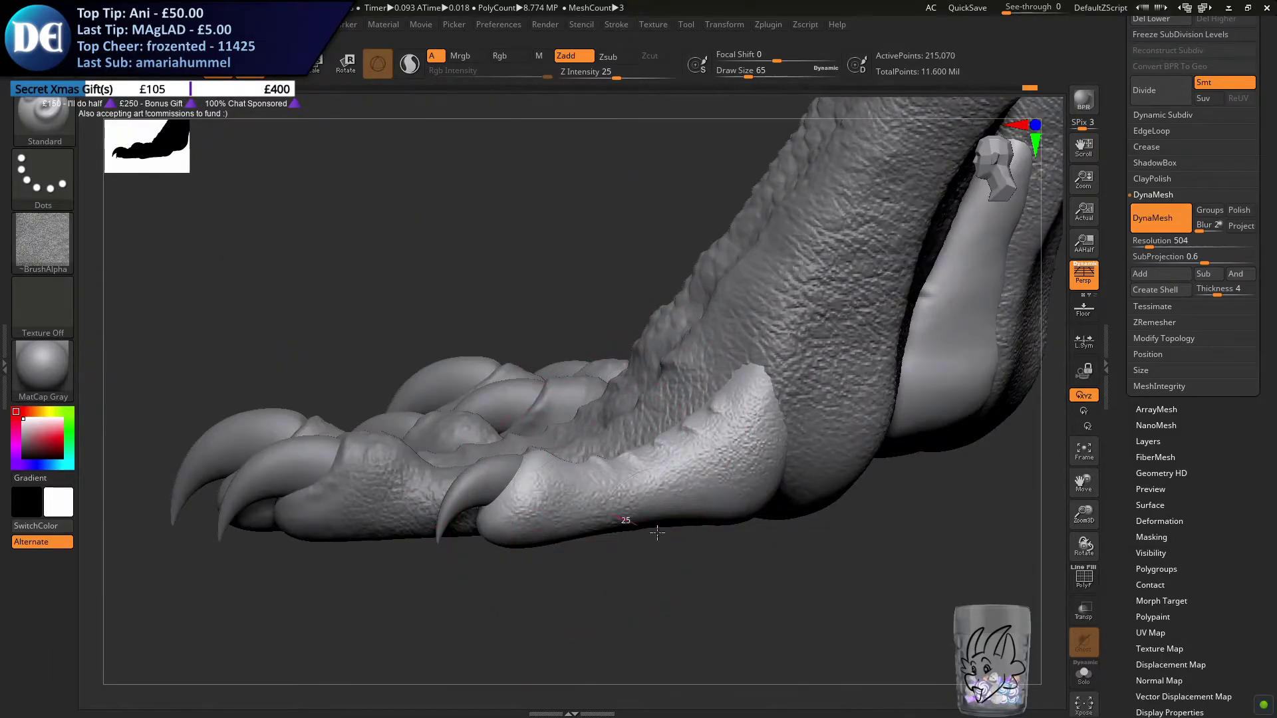
right_click_drag(771, 516, 655, 434)
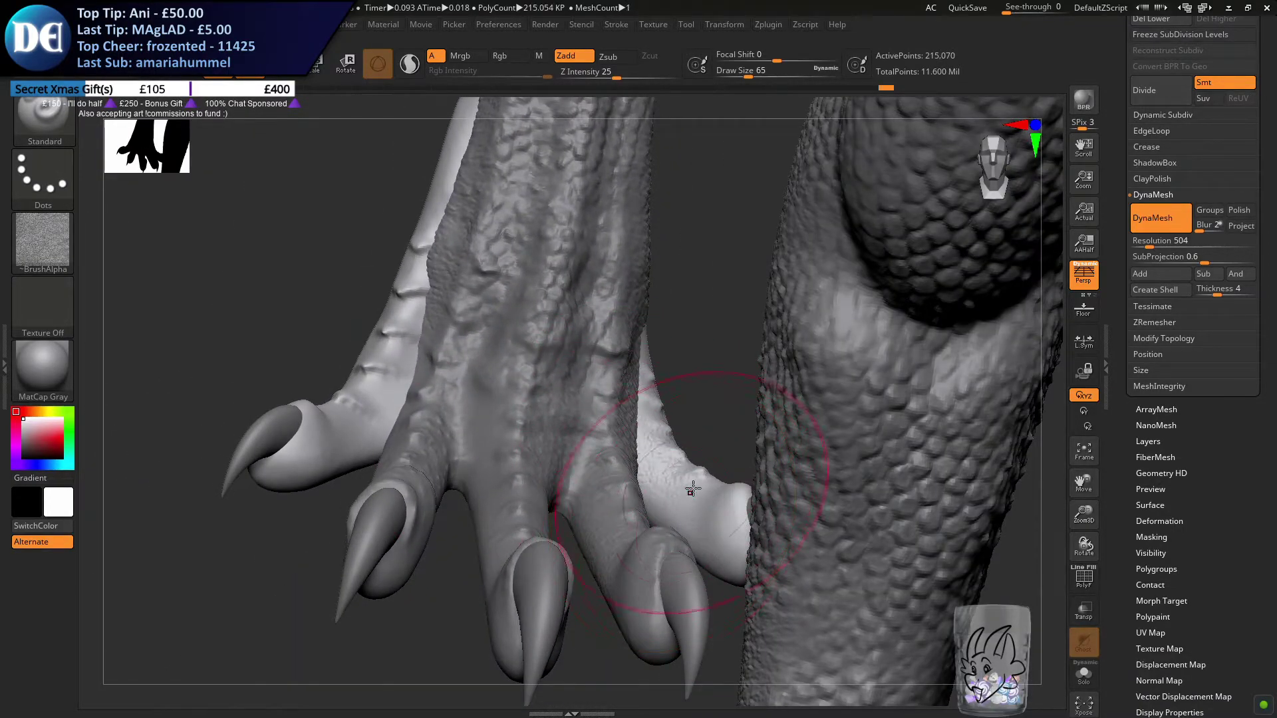
mouse_move(489, 477)
right_mouse_down()
mouse_move(506, 421)
mouse_move(639, 376)
mouse_move(751, 362)
right_mouse_up()
right_click_drag(421, 434, 586, 300, "alt")
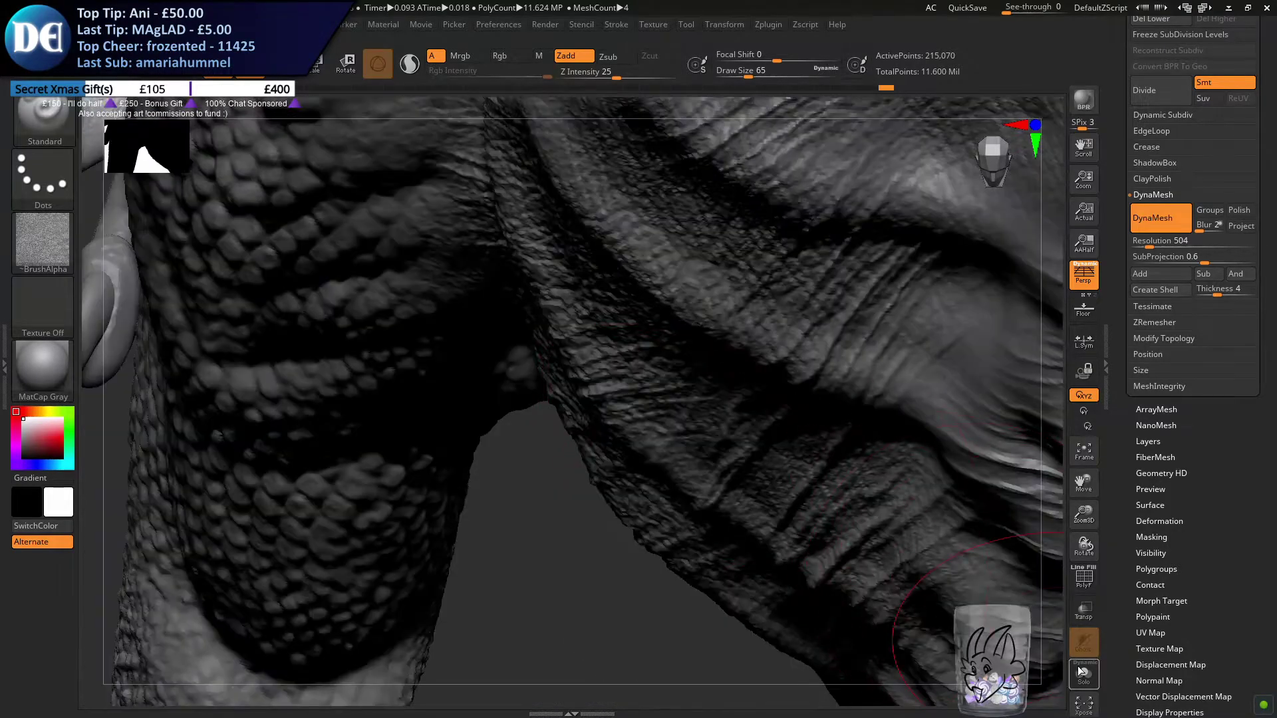
Brush the skin texture over the ridges and sides of the hind foot's inner toe
right_click_drag(586, 432, 701, 199, "alt")
mouse_move(441, 456)
right_mouse_down()
mouse_move(470, 456)
mouse_move(459, 479)
mouse_move(675, 433)
right_mouse_up()
mouse_move(675, 432)
right_mouse_down()
mouse_move(612, 428)
mouse_move(608, 394)
mouse_move(688, 516)
mouse_move(642, 565)
mouse_move(657, 546)
right_mouse_up()
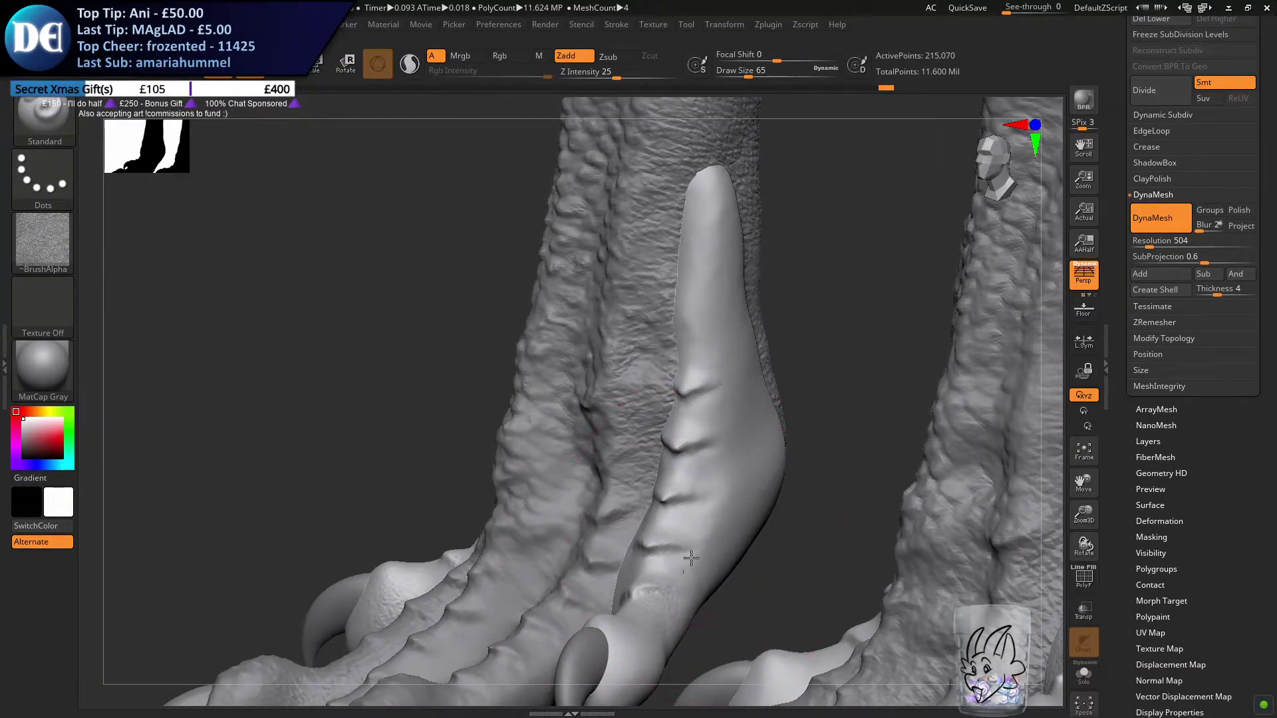
mouse_move(701, 371)
right_mouse_down()
mouse_move(701, 210)
mouse_move(711, 265)
mouse_move(619, 315)
mouse_move(631, 374)
right_mouse_up()
mouse_move(648, 539)
right_mouse_down()
mouse_move(585, 505)
mouse_move(542, 545)
right_mouse_up()
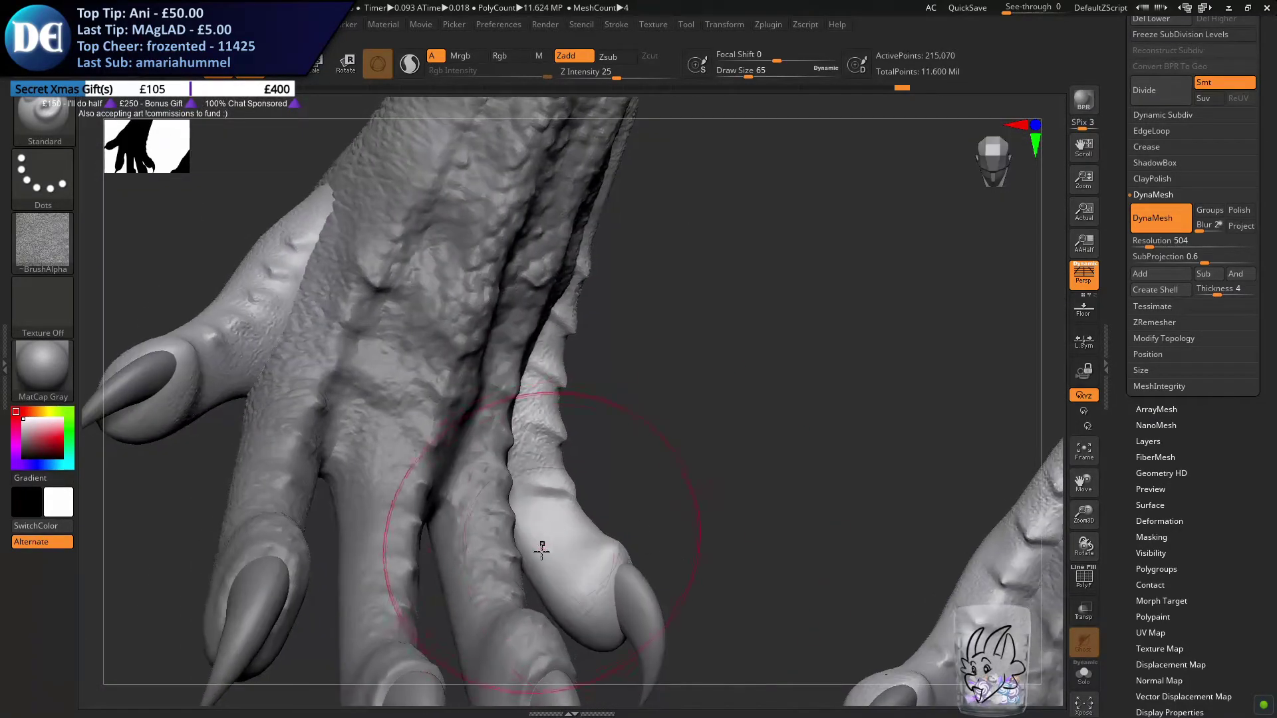
left_click_drag(592, 604, 587, 597)
mouse_move(588, 597)
right_mouse_down("alt")
mouse_move(581, 507)
mouse_move(547, 487)
right_mouse_up("alt")
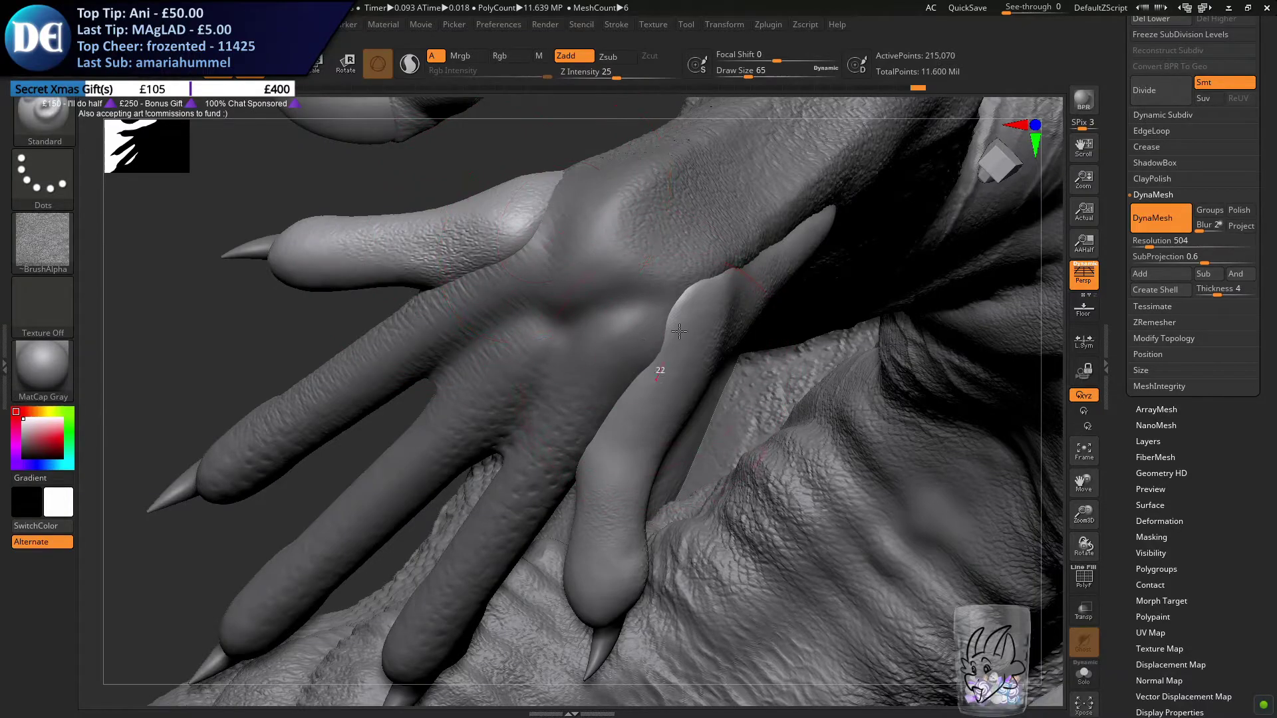
Brush the skin texture along the underside of the hind foot's inner toe and undo the extra stroke on the opposite toe
left_click_drag(686, 282, 674, 299)
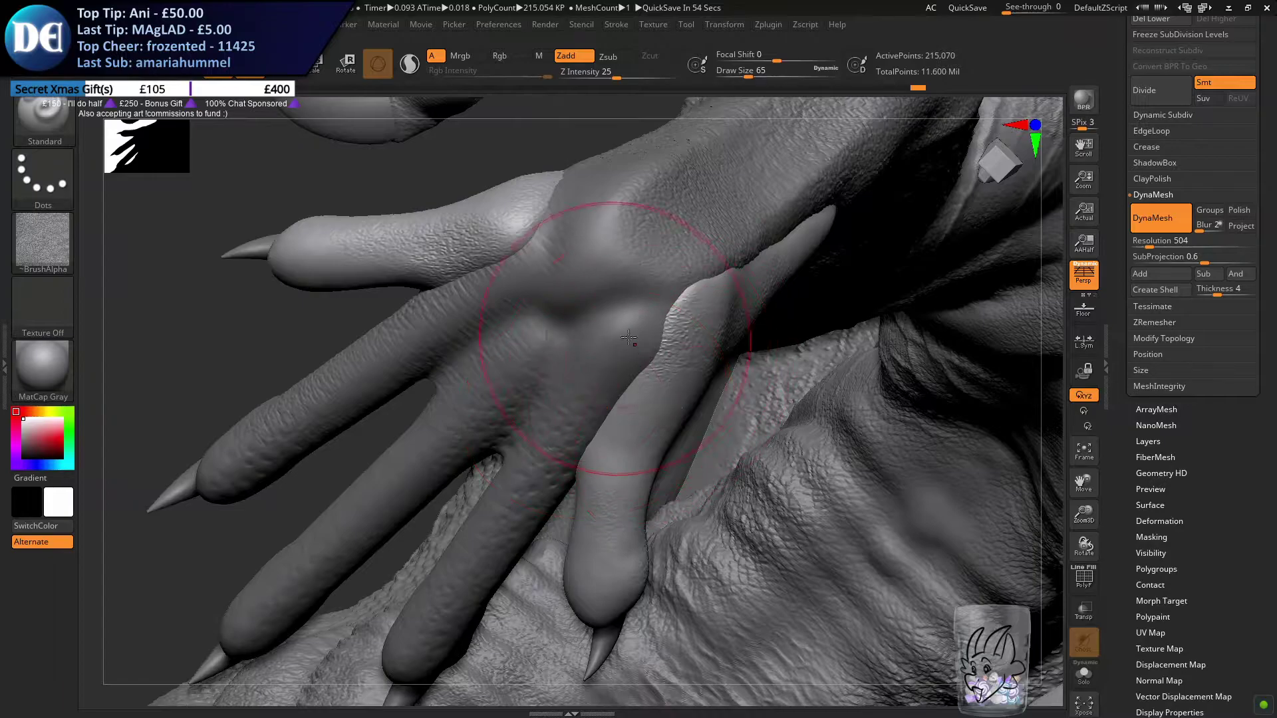
left_click_drag(624, 444, 640, 396)
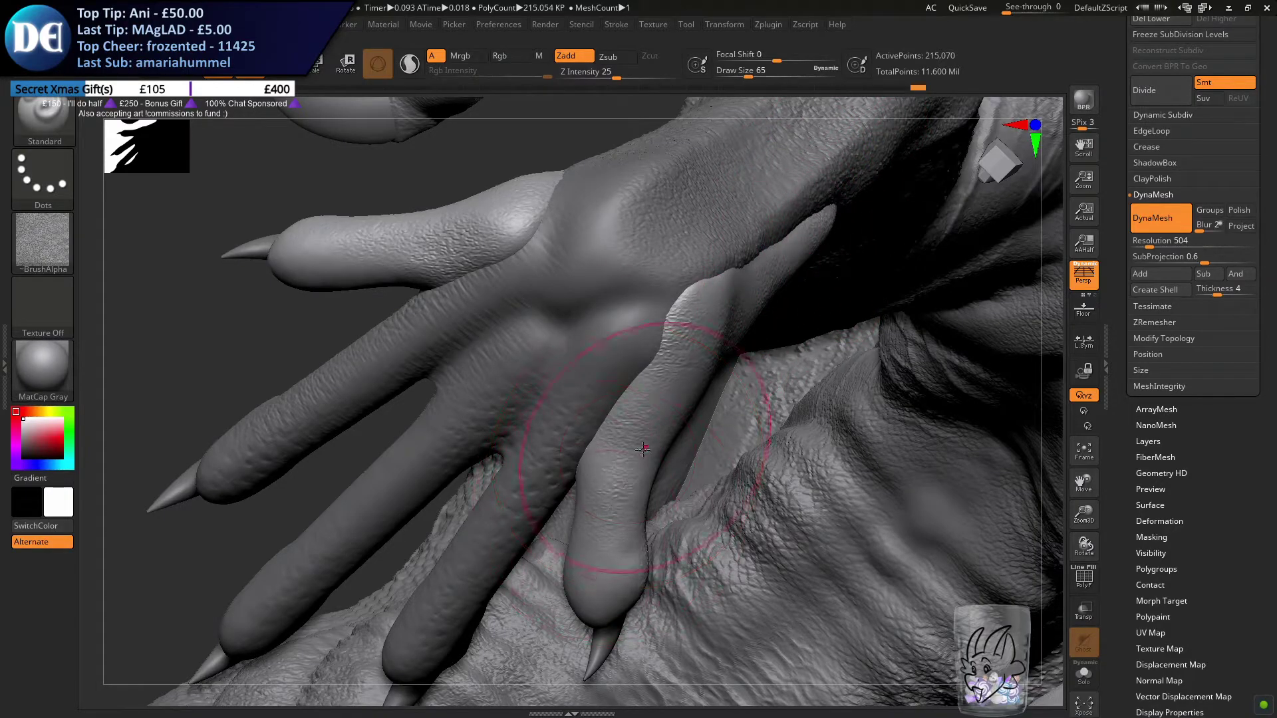
mouse_move(476, 222)
left_mouse_down()
mouse_move(332, 266)
mouse_move(369, 248)
left_mouse_up()
key("ctrl+z")
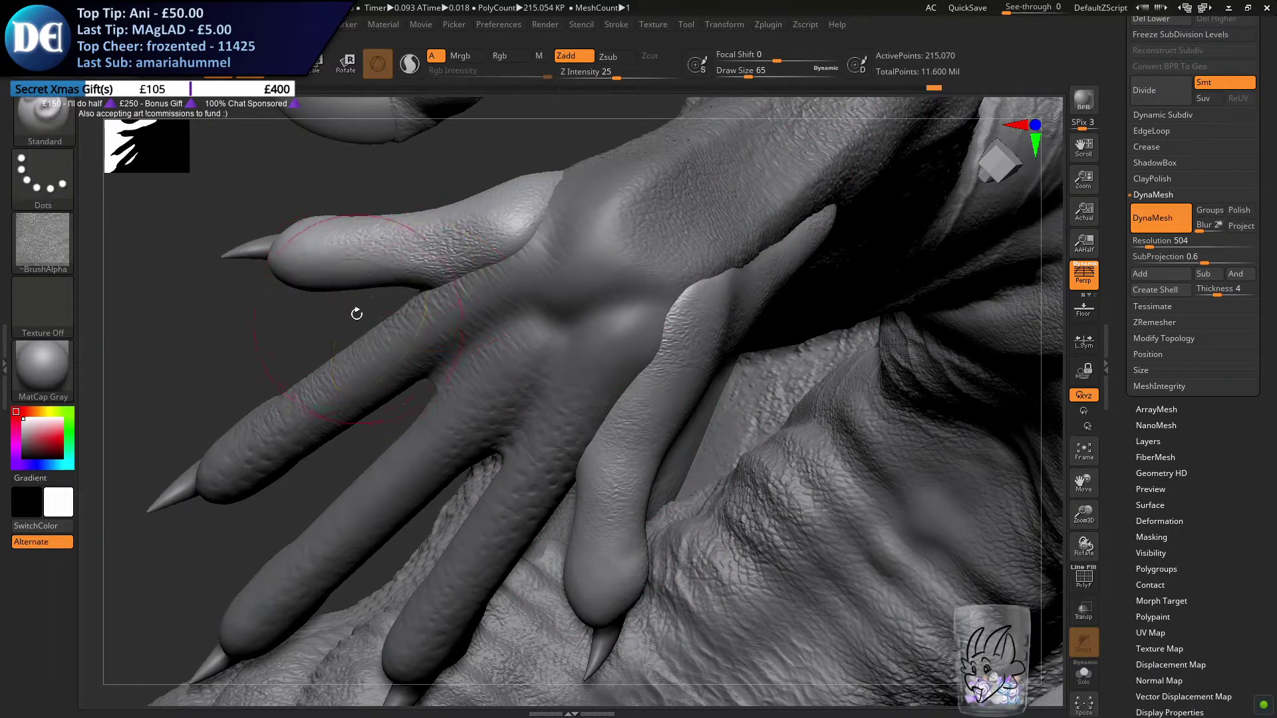
Brush the skin texture over the underside of the front foot's inner toe towards its claw
mouse_move(359, 331)
right_mouse_down("ctrl")
mouse_move(299, 226)
mouse_move(358, 284)
mouse_move(352, 353)
mouse_move(340, 312)
right_mouse_up("ctrl")
mouse_move(329, 379)
right_mouse_down()
mouse_move(307, 290)
mouse_move(365, 313)
mouse_move(392, 369)
mouse_move(428, 334)
mouse_move(415, 383)
right_mouse_up()
mouse_move(421, 314)
left_mouse_down()
mouse_move(321, 322)
mouse_move(366, 312)
left_mouse_up()
right_click_drag(373, 333, 525, 405)
mouse_move(607, 470)
left_mouse_down()
mouse_move(628, 498)
mouse_move(585, 446)
left_mouse_up()
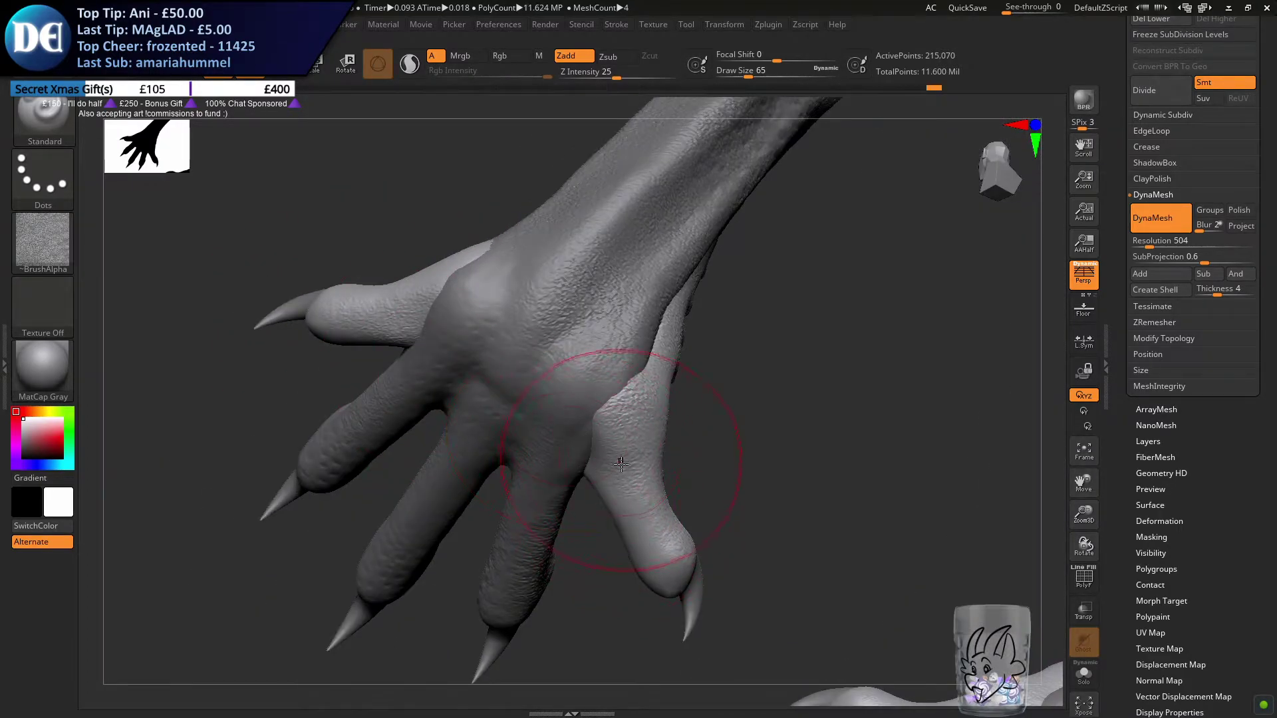
left_click_drag(652, 552, 641, 576)
mouse_move(482, 458)
right_mouse_down()
mouse_move(519, 521)
mouse_move(570, 470)
mouse_move(584, 490)
mouse_move(572, 530)
mouse_move(534, 497)
right_mouse_up()
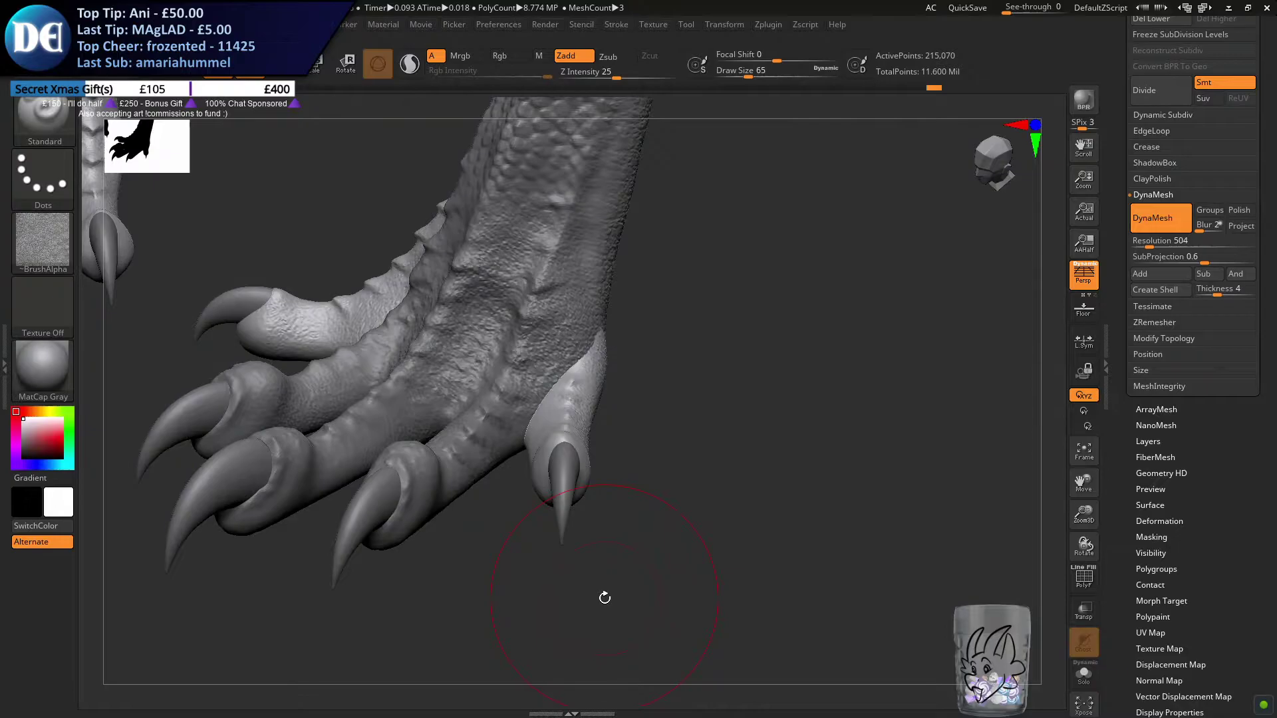
Switch the brush alpha to dm_dragonskin1 for detailing the front foot's outer toe
left_click(42, 250)
left_click(59, 244)
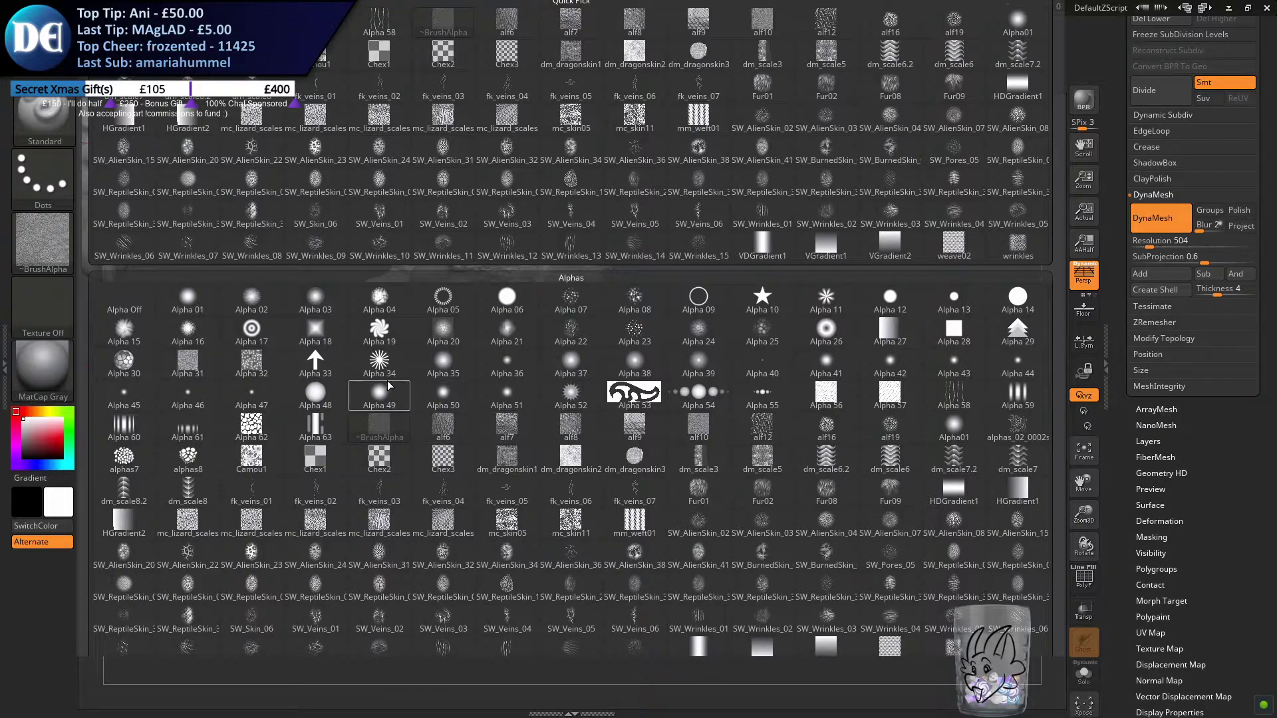
mouse_move(289, 469)
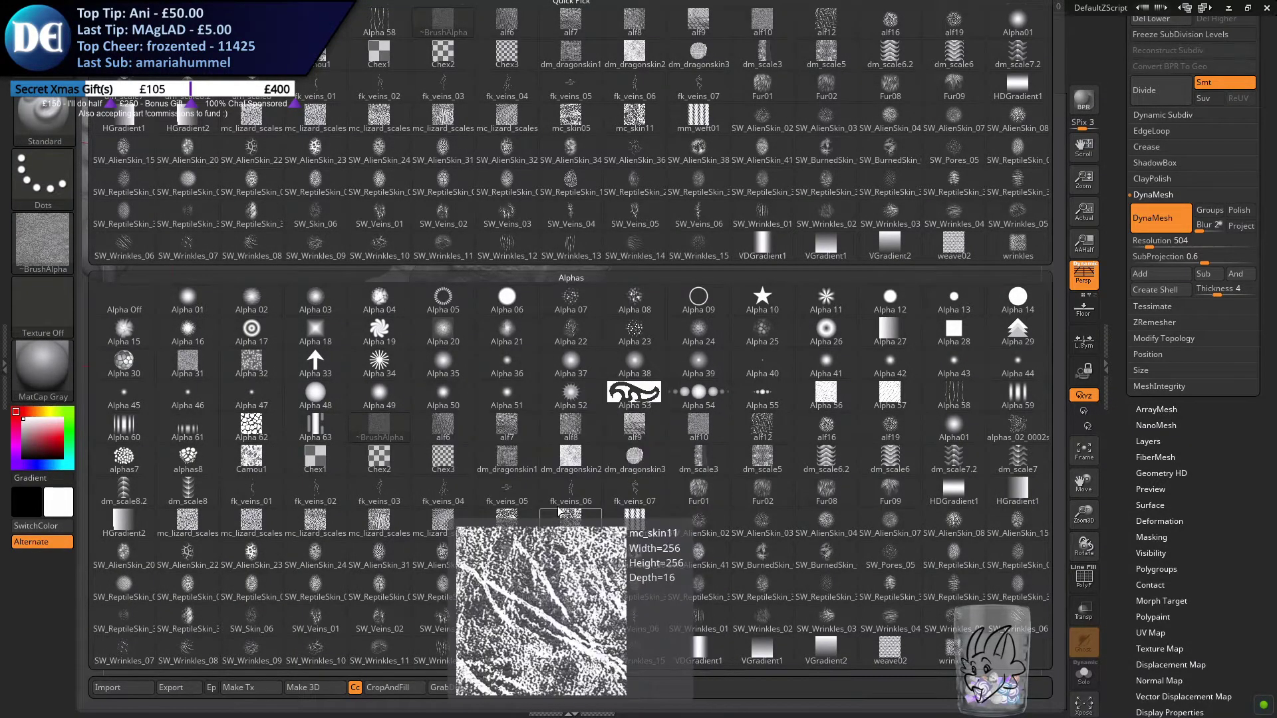
left_click(525, 474)
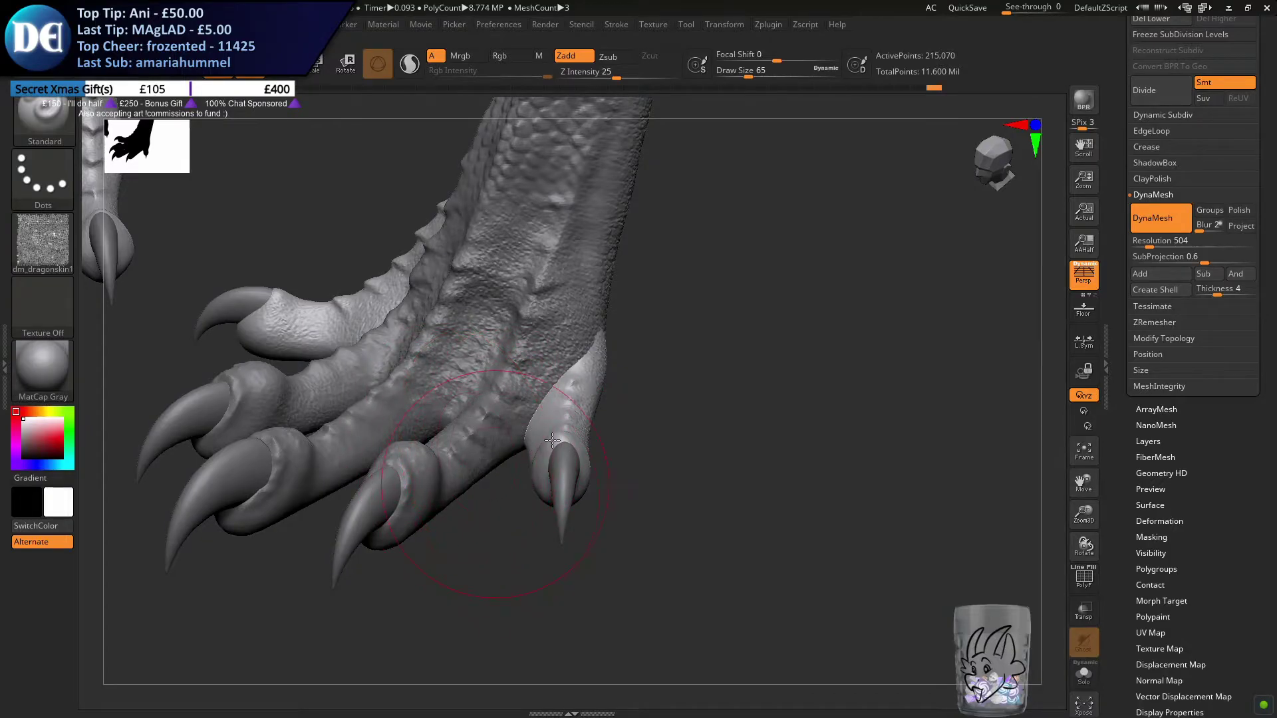
left_click_drag(551, 440, 656, 351, "alt")
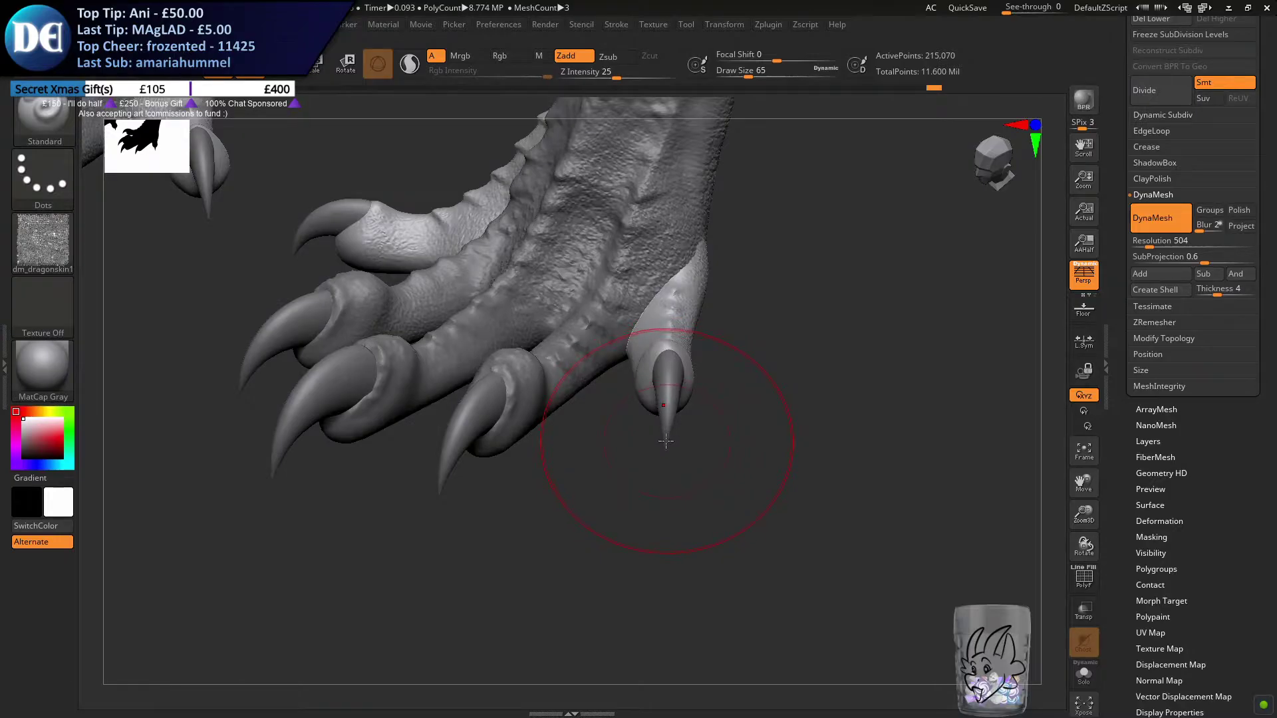
mouse_move(678, 397)
right_mouse_down()
mouse_move(653, 337)
mouse_move(696, 349)
right_mouse_up()
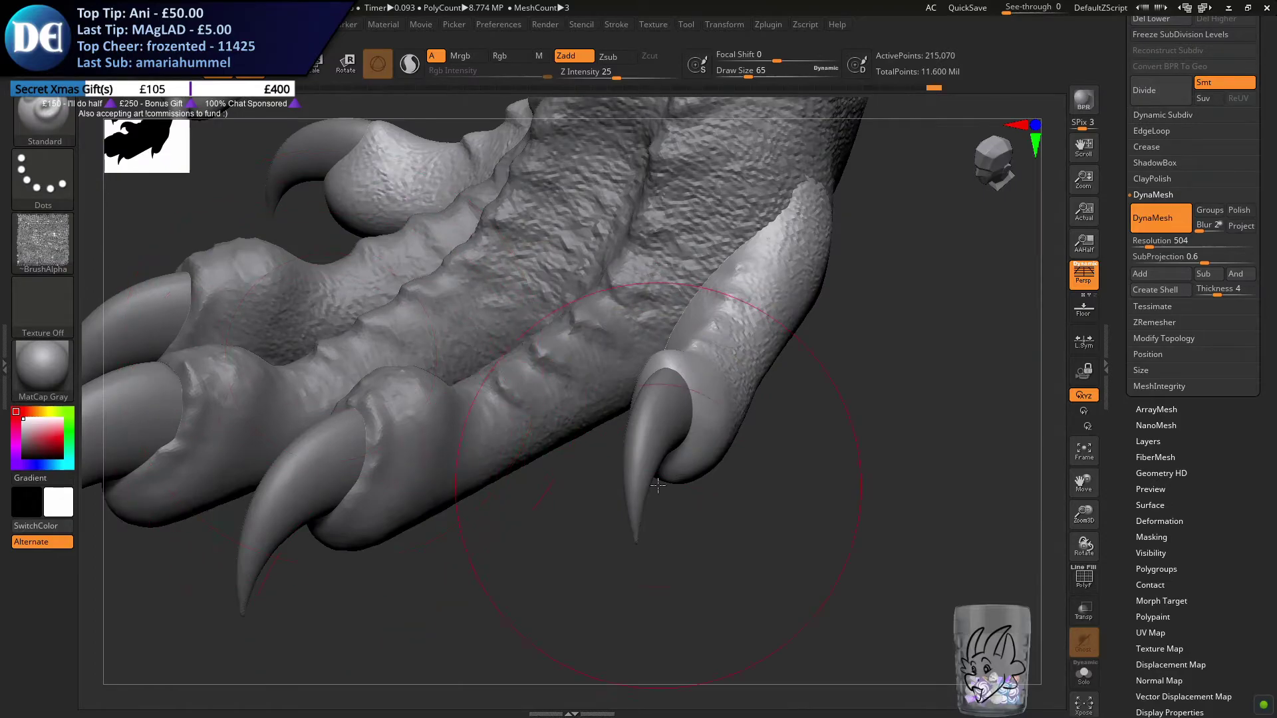
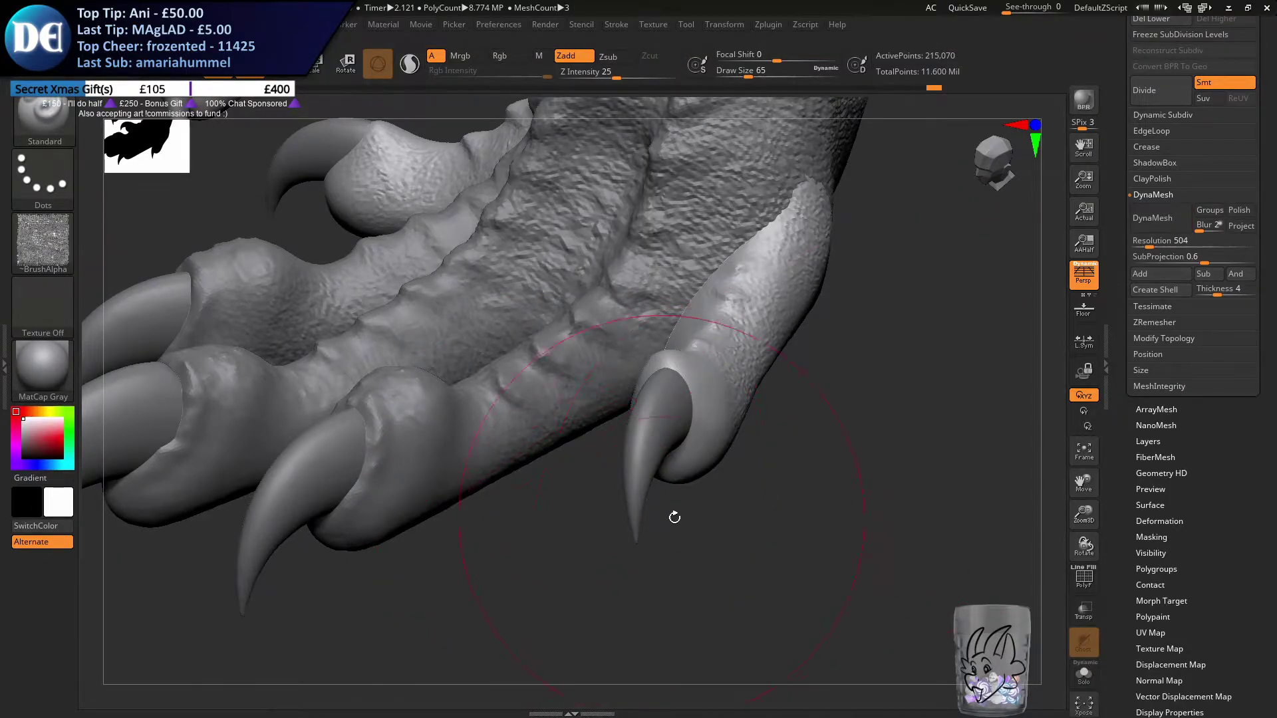
Undo the last stroke on the front foot's outer toe, set the brush size to 49 and switch the alpha to Alpha 23
left_click_drag(664, 516, 659, 518)
key("alt+F9")
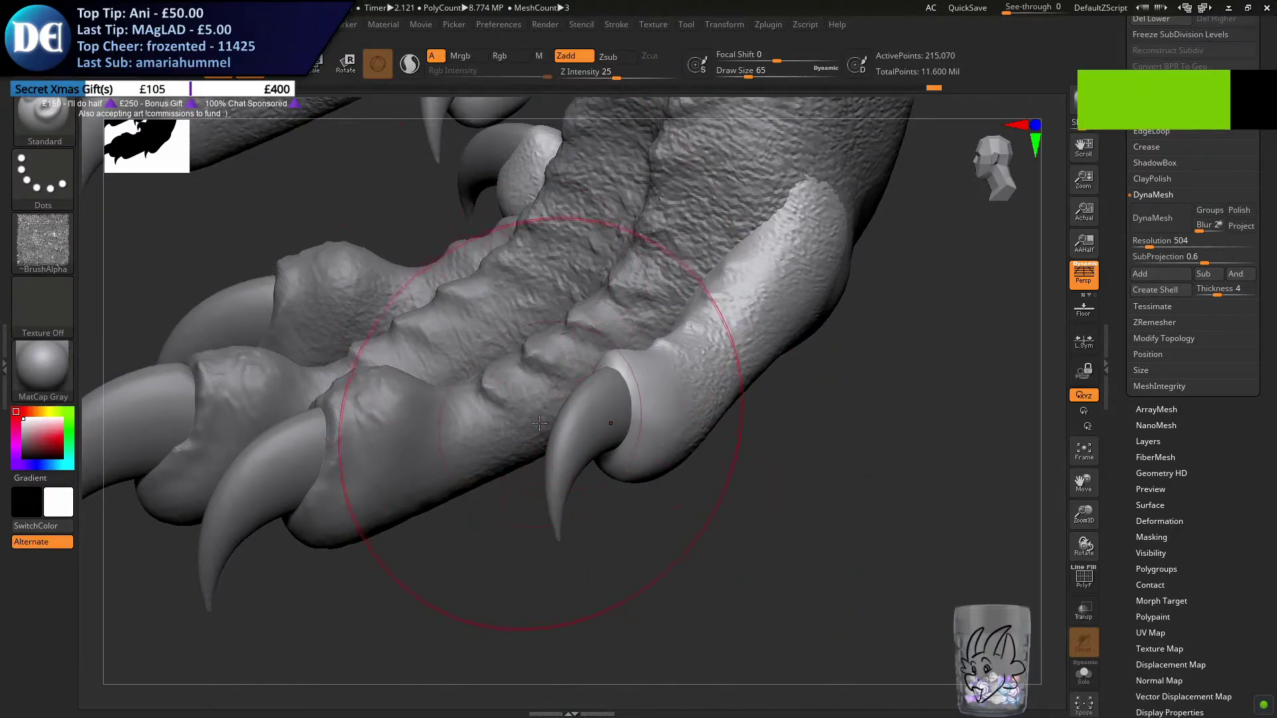
mouse_move(519, 418)
right_mouse_down("alt")
mouse_move(564, 420)
mouse_move(550, 419)
right_mouse_up("alt")
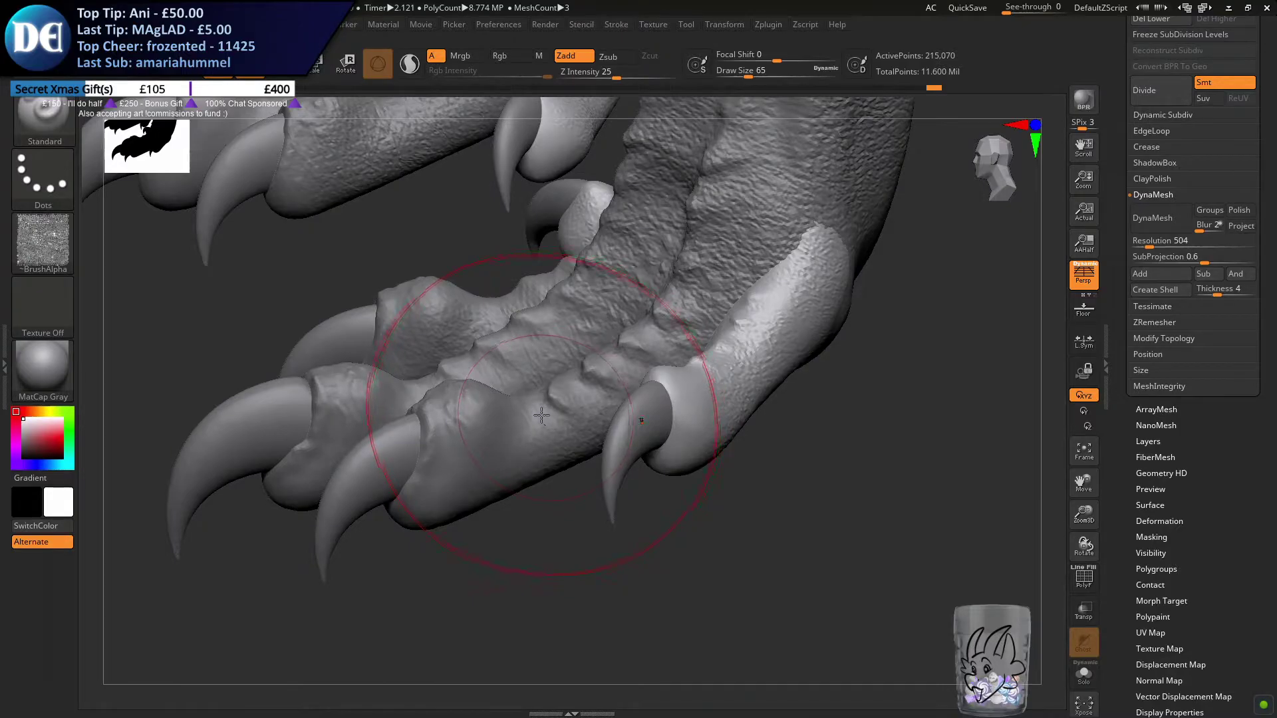
right_click_drag(674, 390, 663, 396, "alt")
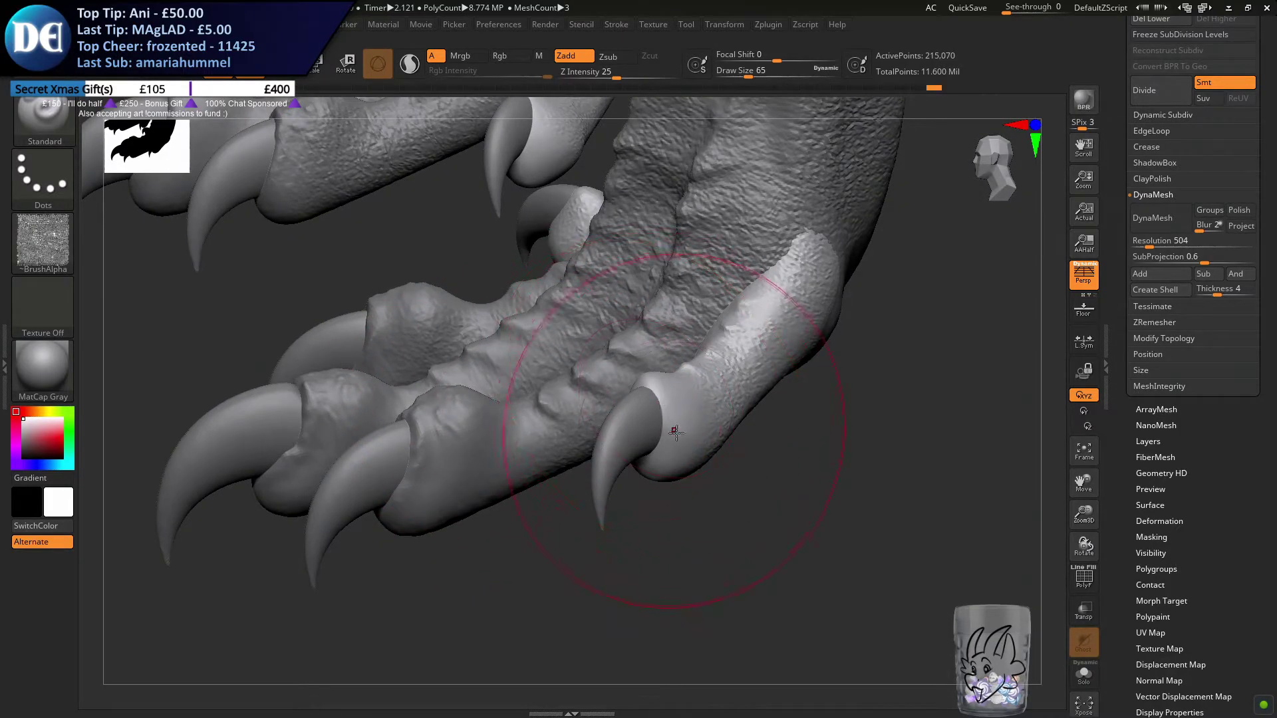
key("ctrl+z")
key("s")
left_click_drag(703, 366, 698, 367)
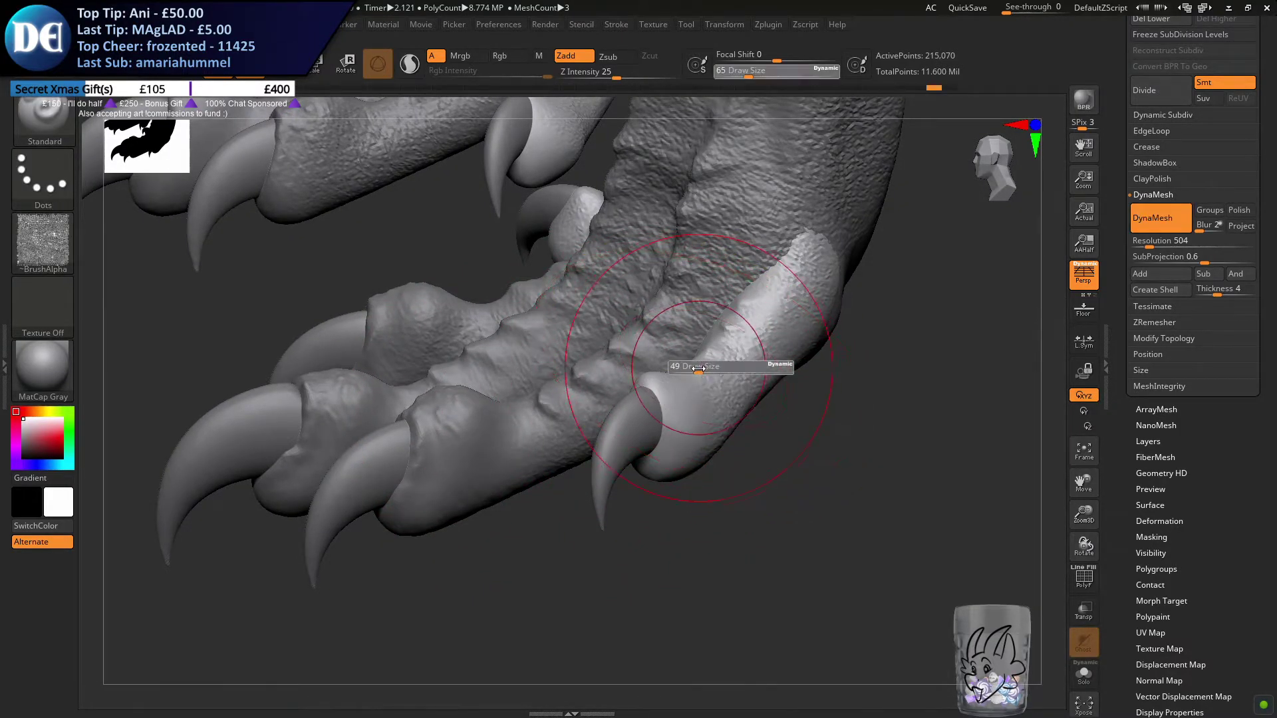
left_click(51, 228)
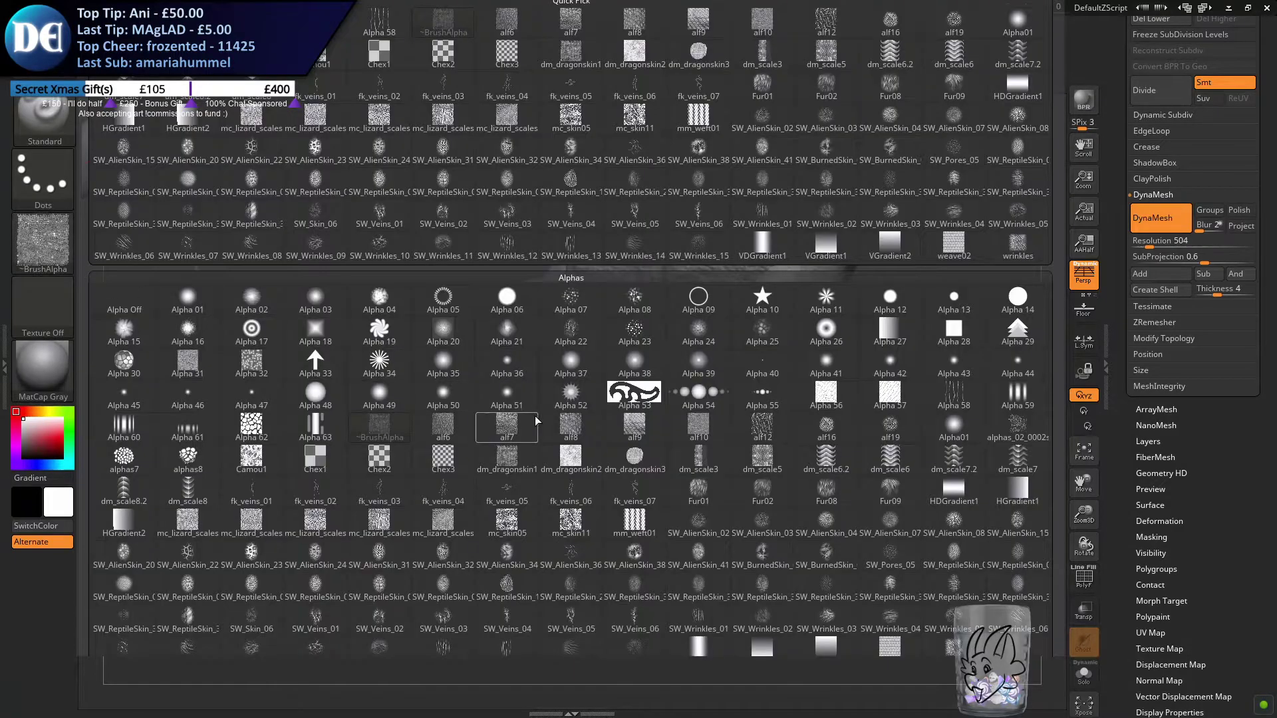
left_click(634, 329)
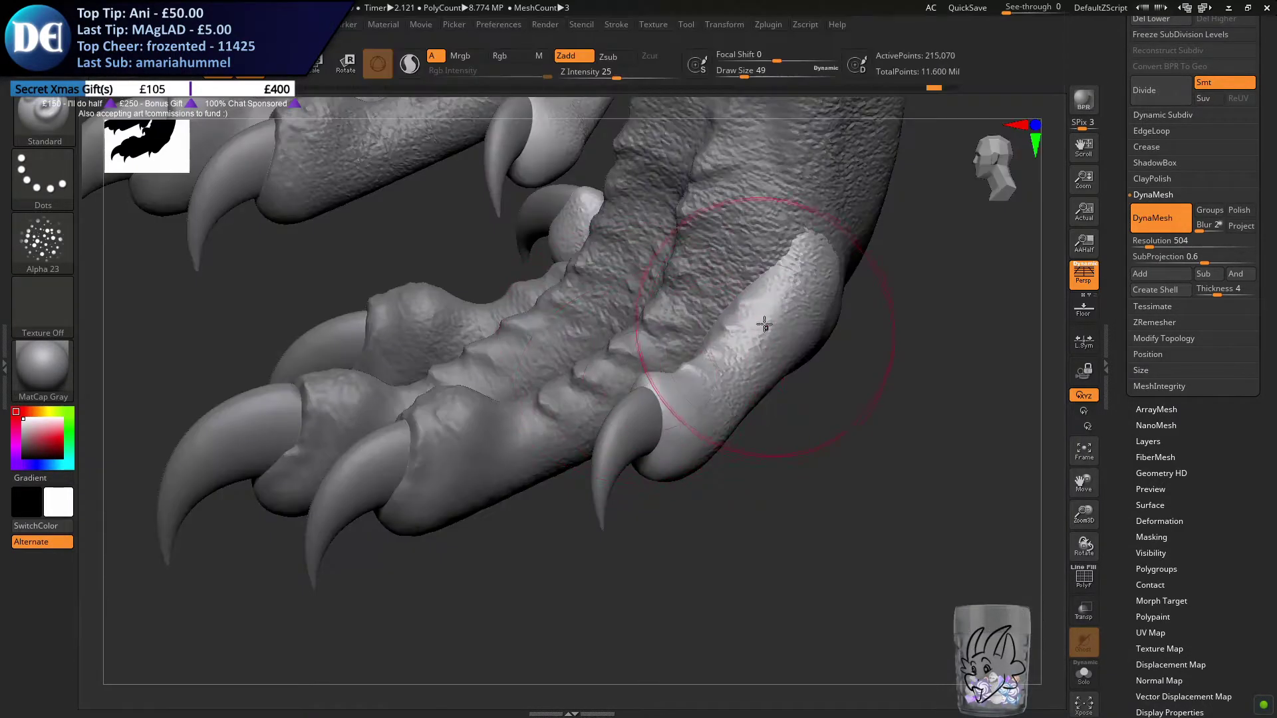
Brush scattered Alpha 23 bumps over the top and sides of the front foot's outer toe, undoing the stray stroke near its claw
left_click_drag(777, 293, 739, 346)
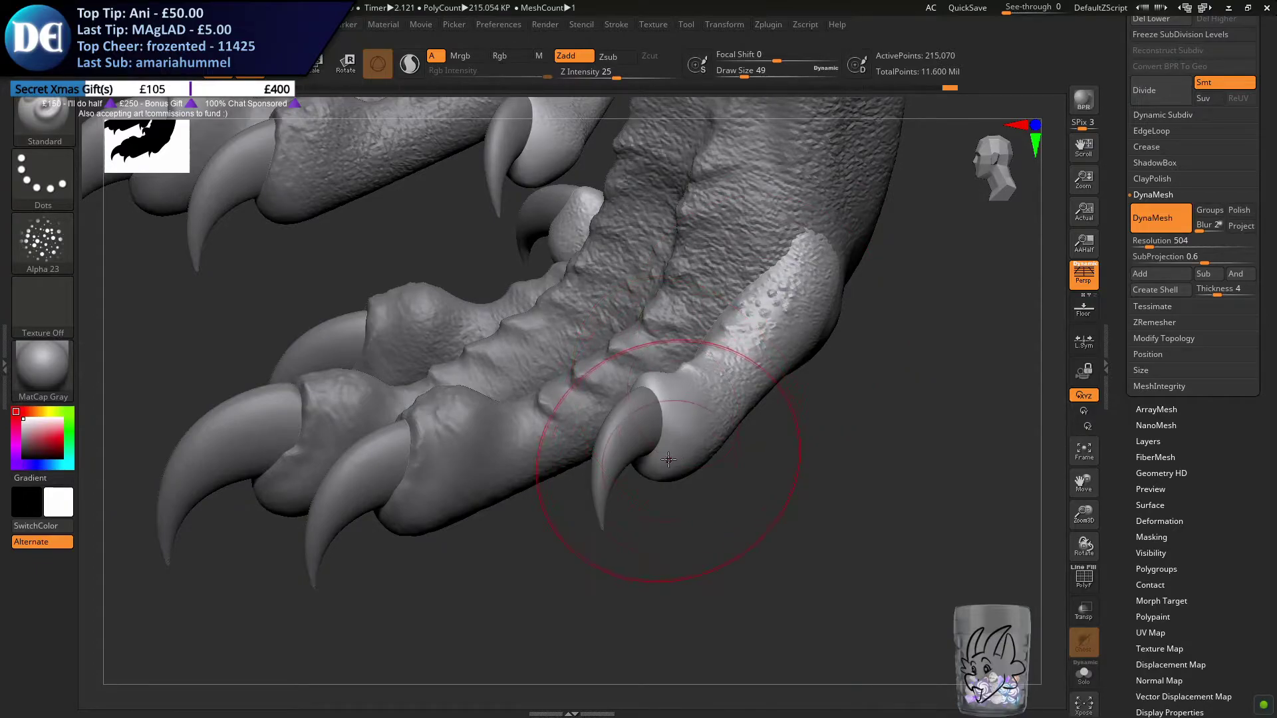
left_click_drag(677, 410, 669, 411)
key("ctrl+z")
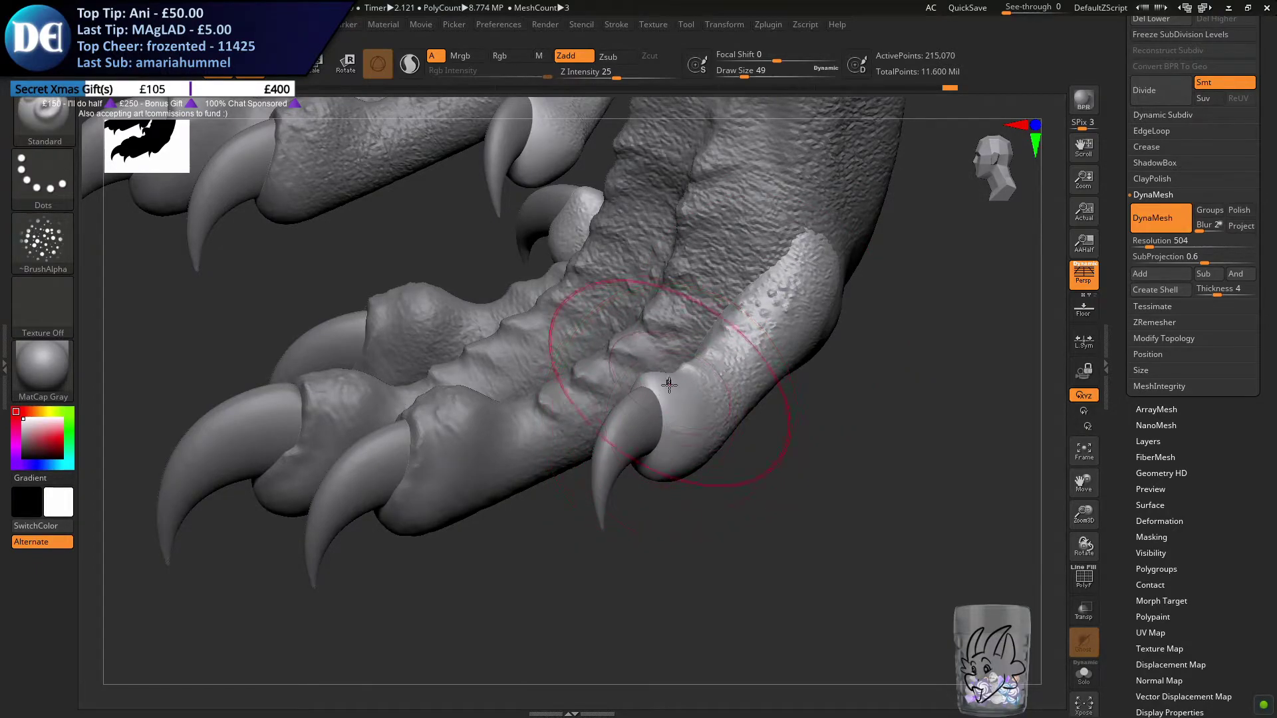
right_click_drag(666, 381, 630, 368)
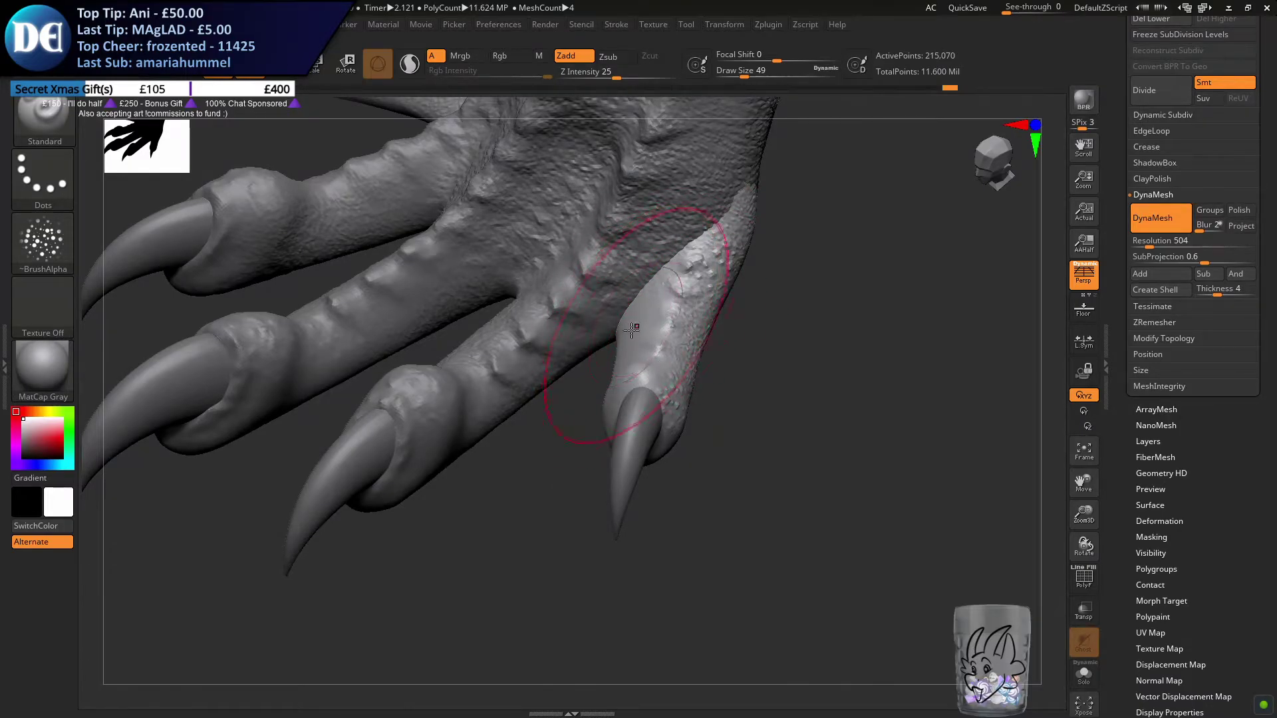
right_click_drag(527, 519, 605, 628, "alt")
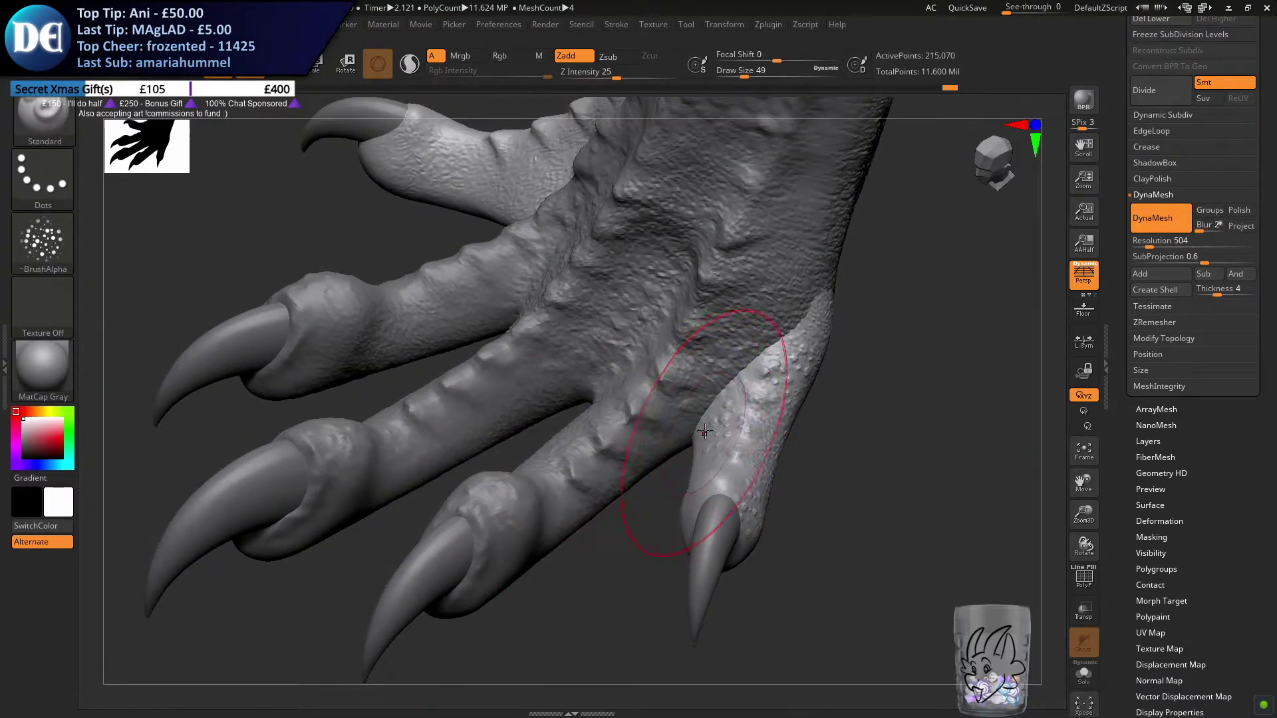
right_click_drag(489, 475, 581, 618, "alt")
Brush scattered bumps between the ridges and along the side of the front foot's inner toe
right_click_drag(487, 293, 535, 322, "ctrl")
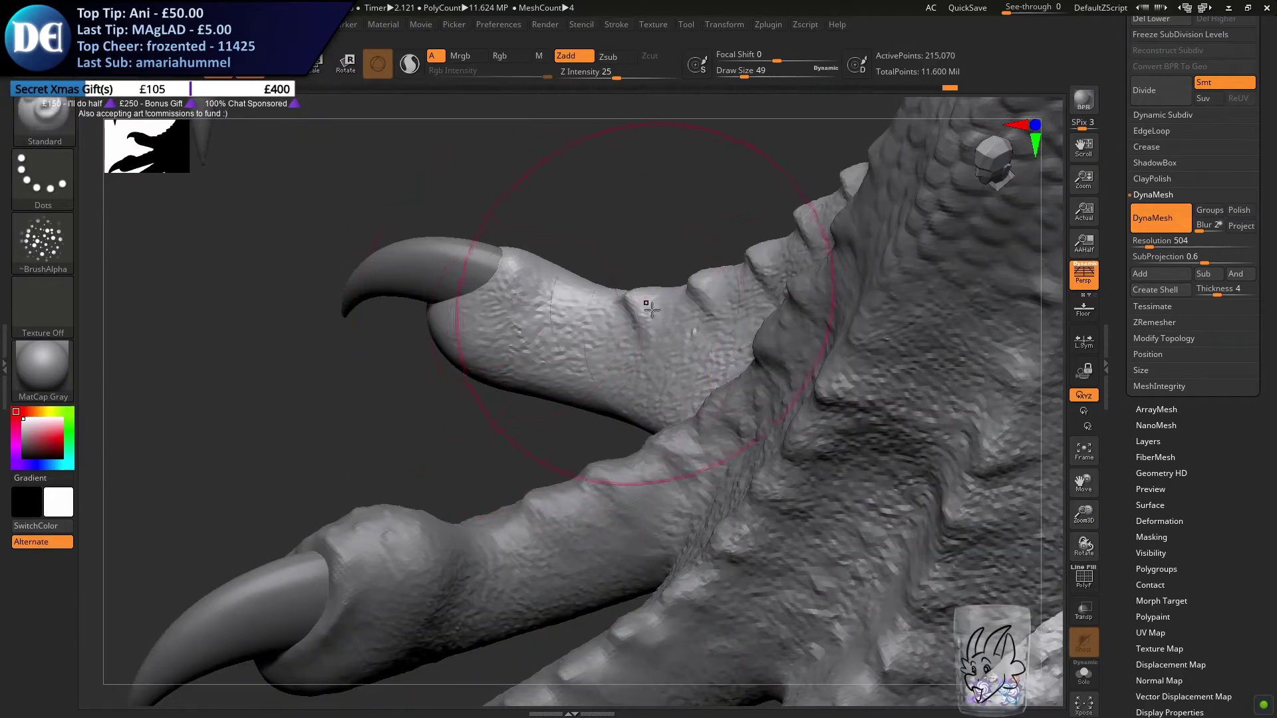
left_click_drag(607, 315, 708, 353)
right_click_drag(703, 339, 686, 413)
left_click_drag(687, 413, 668, 372, "shift")
mouse_move(658, 332)
right_mouse_down()
mouse_move(690, 390)
mouse_move(740, 368)
mouse_move(756, 293)
mouse_move(758, 320)
right_mouse_up()
left_click_drag(758, 319, 825, 303)
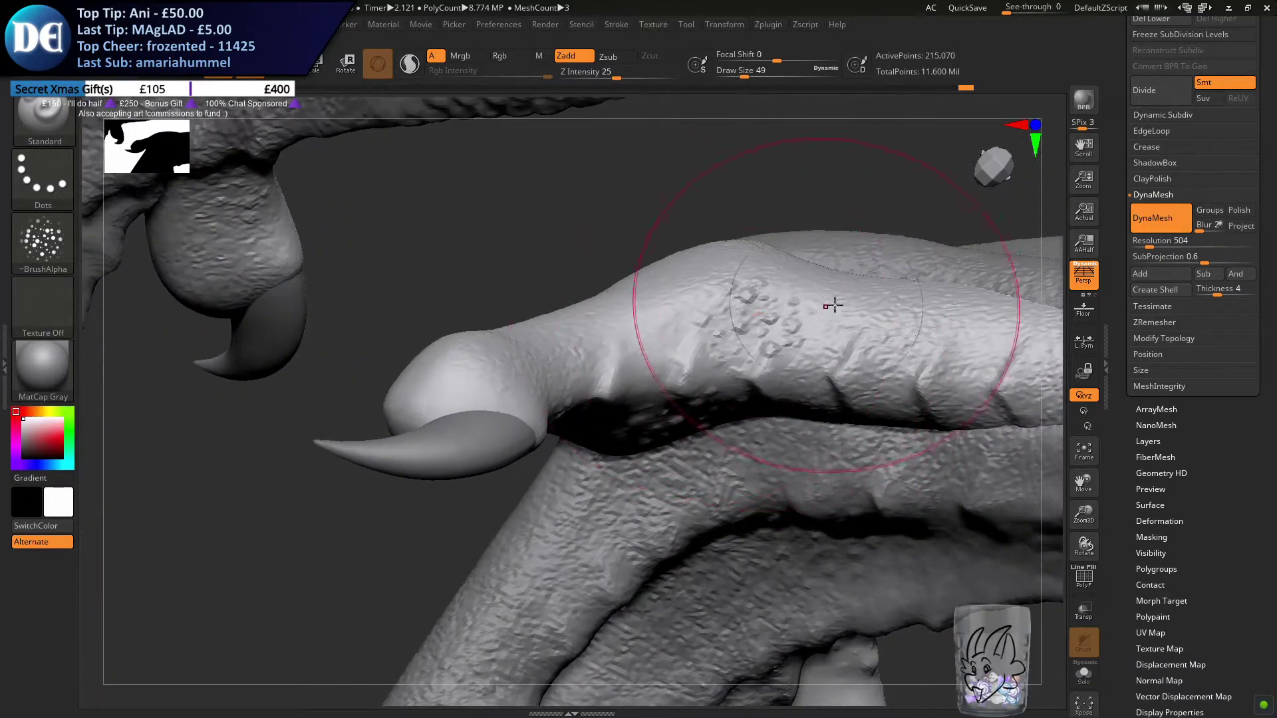
right_click_drag(651, 345, 448, 228)
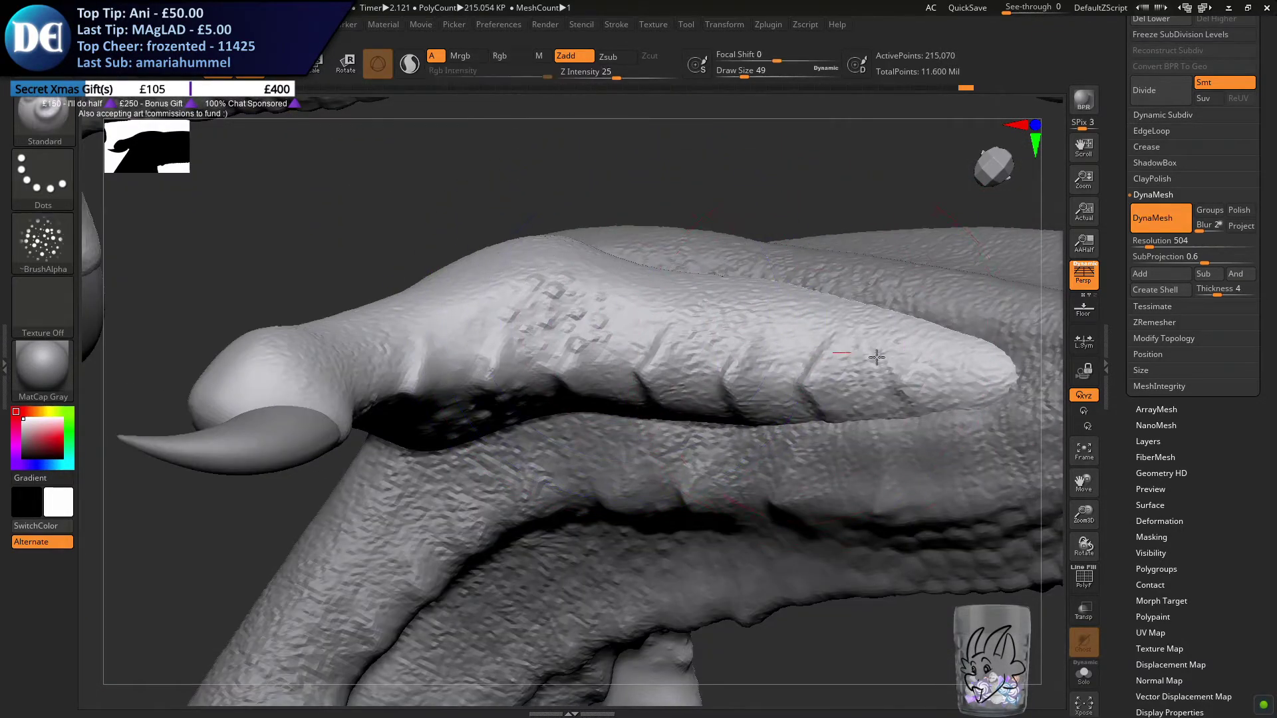
right_click_drag(693, 408, 200, 489, "ctrl")
Brush the Alpha 23 bumps over the hind foot's outer toe and along its ridged inner toe
right_click_drag(810, 504, 658, 625, "alt")
mouse_move(426, 557)
right_mouse_down("alt")
mouse_move(606, 450)
mouse_move(612, 428)
right_mouse_up("alt")
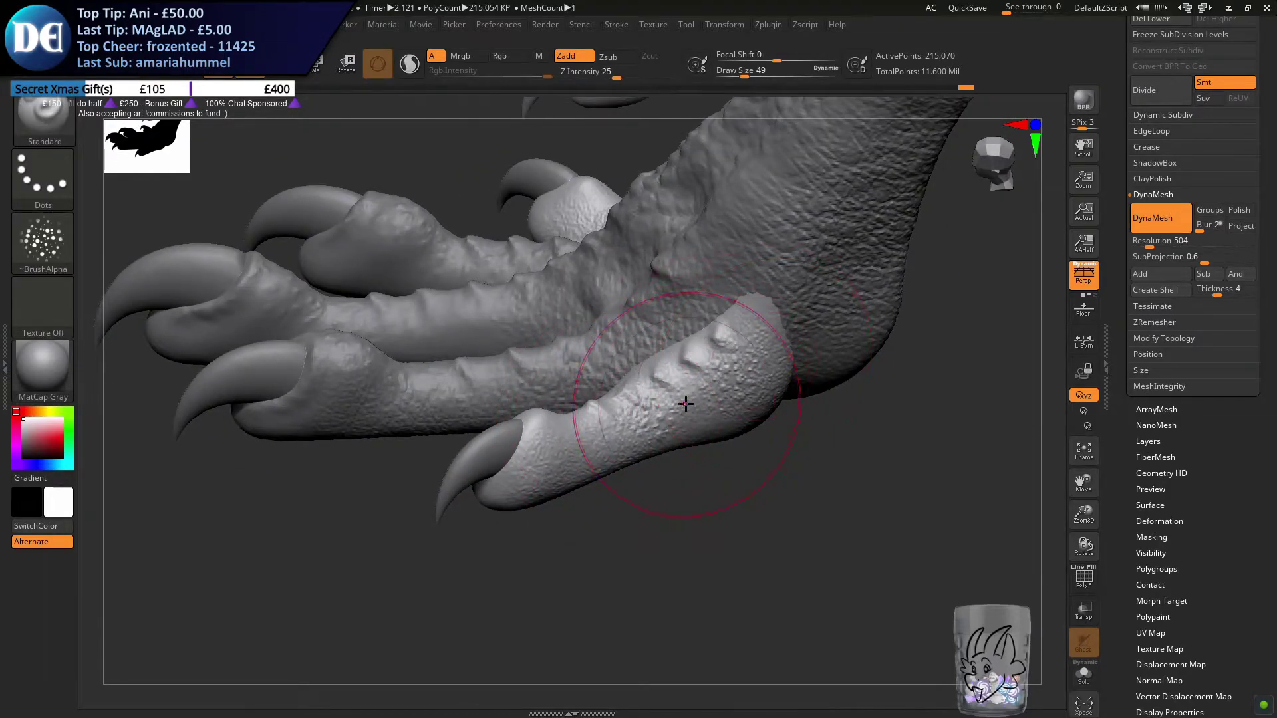
mouse_move(606, 365)
right_mouse_down()
mouse_move(601, 396)
mouse_move(539, 338)
right_mouse_up()
mouse_move(619, 270)
right_mouse_down()
mouse_move(653, 343)
mouse_move(655, 424)
mouse_move(601, 367)
mouse_move(612, 342)
mouse_move(556, 444)
mouse_move(617, 280)
right_mouse_up()
mouse_move(714, 232)
left_mouse_down("shift")
mouse_move(644, 270)
mouse_move(665, 270)
left_mouse_up("shift")
right_click_drag(772, 274, 658, 299)
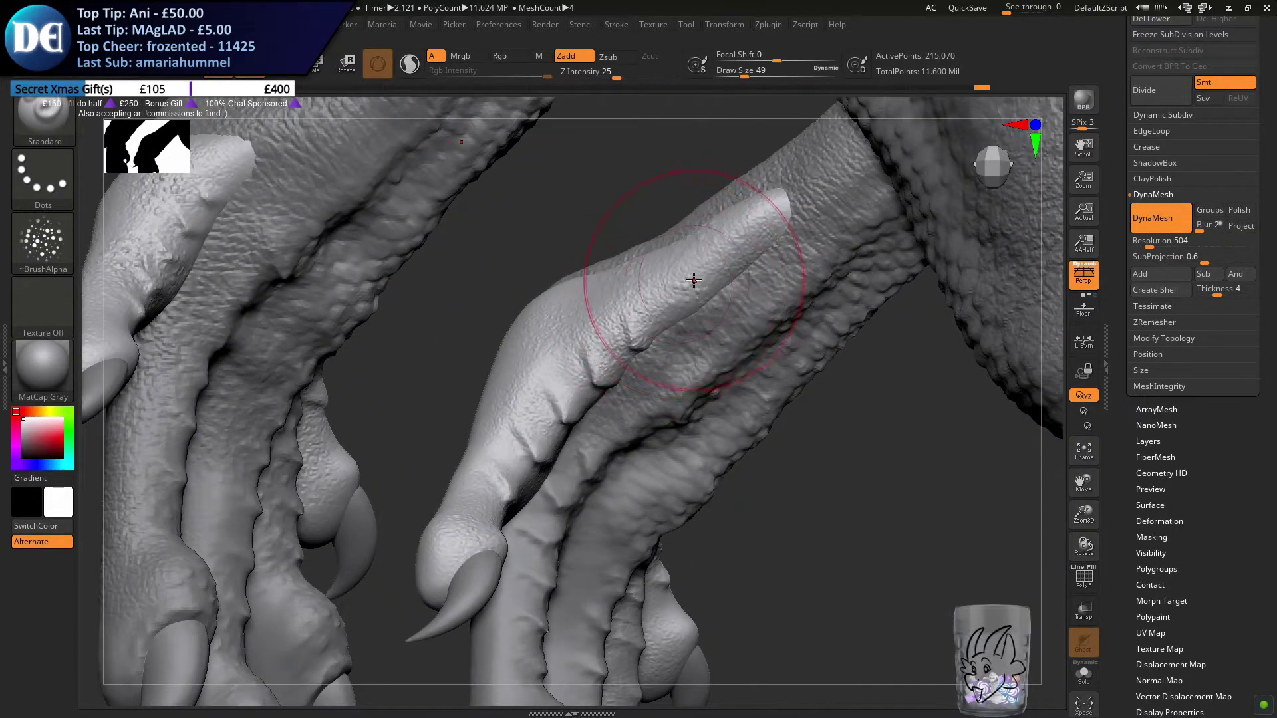
left_click_drag(556, 375, 571, 334)
mouse_move(570, 437)
right_mouse_down()
mouse_move(549, 362)
mouse_move(567, 401)
right_mouse_up()
mouse_move(512, 533)
right_mouse_down("ctrl")
mouse_move(655, 475)
mouse_move(604, 459)
right_mouse_up("ctrl")
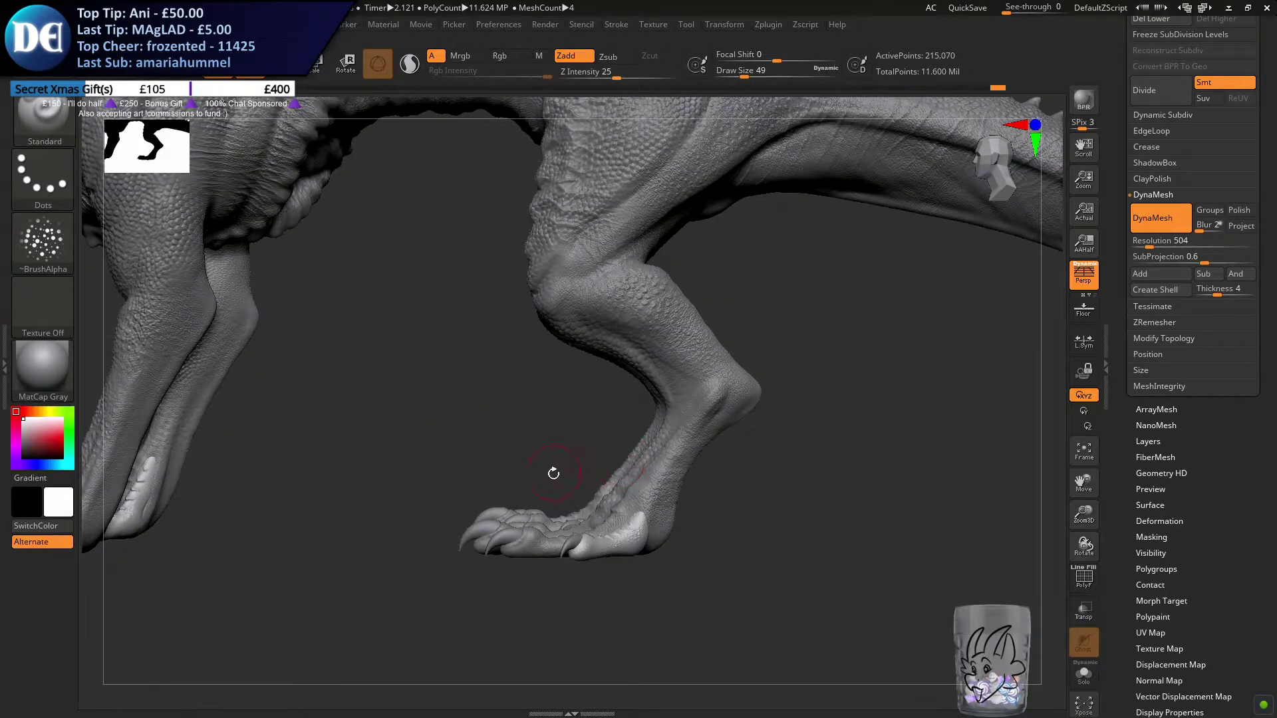
Review the whole dragon, return to the front foot and switch to the ClayBuildup brush
right_click_drag(540, 528, 573, 493, "ctrl")
right_click_drag(509, 417, 554, 490, "alt")
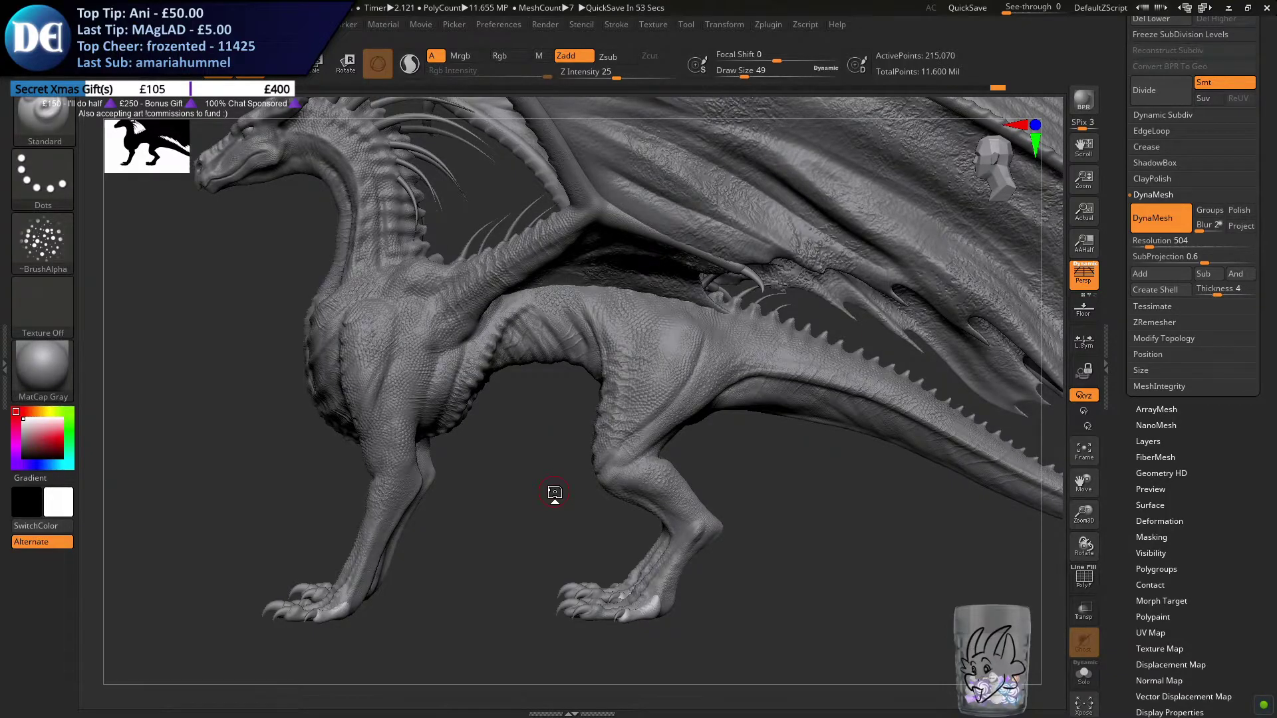
right_click_drag(423, 443, 468, 485)
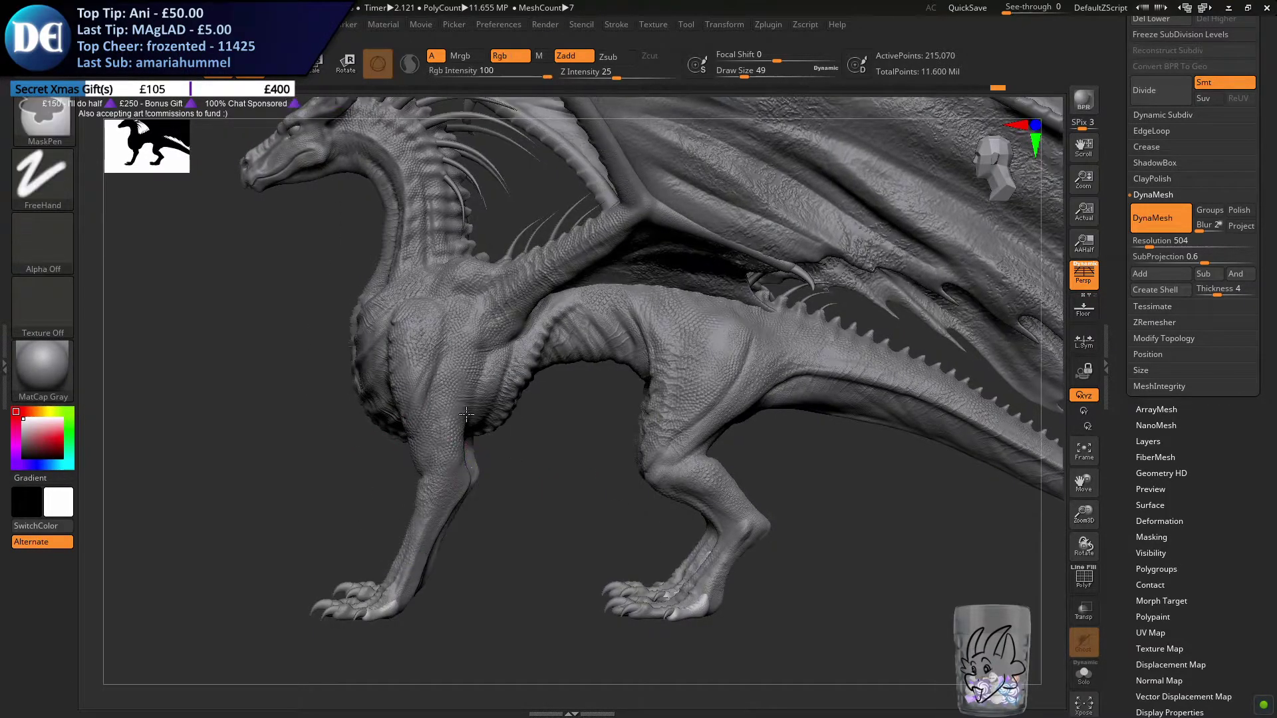
right_click_drag(468, 417, 466, 332, "ctrl")
mouse_move(413, 439)
right_mouse_down()
mouse_move(665, 452)
mouse_move(499, 464)
mouse_move(447, 410)
mouse_move(441, 547)
right_mouse_up()
mouse_move(463, 486)
right_mouse_down()
mouse_move(450, 532)
mouse_move(526, 499)
mouse_move(503, 519)
mouse_move(553, 372)
right_mouse_up()
right_click_drag(585, 297, 528, 565, "ctrl")
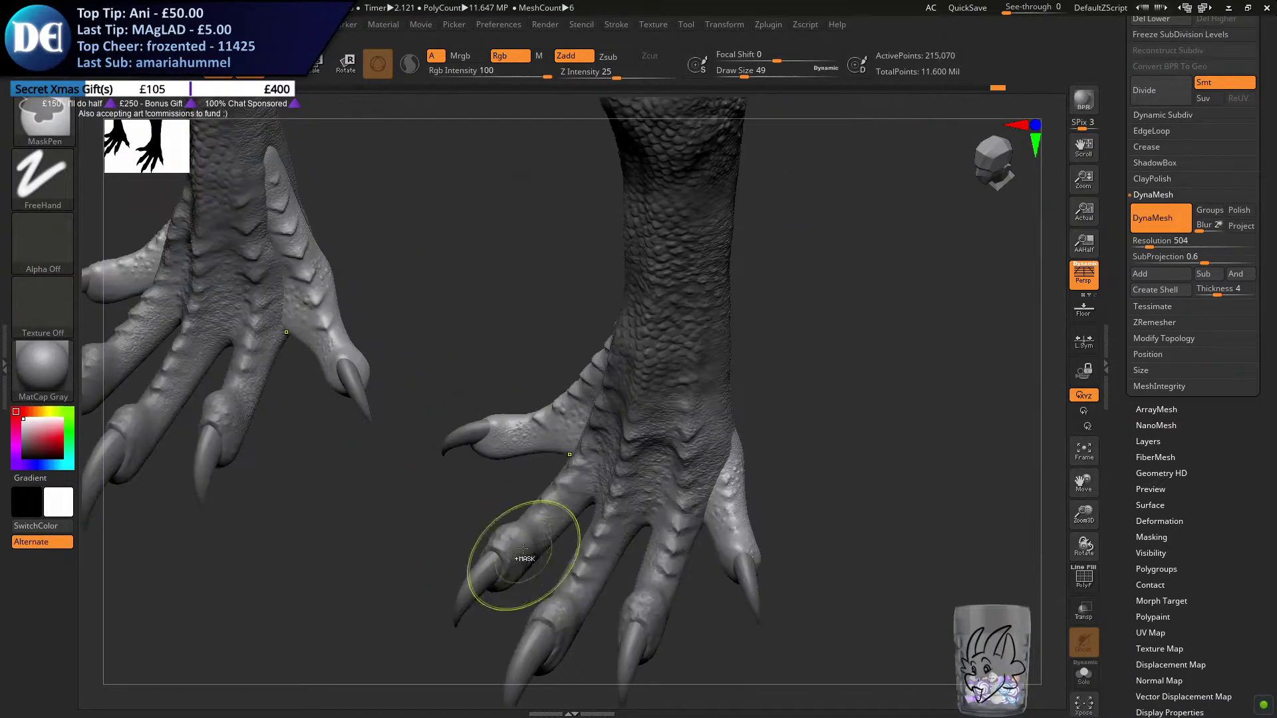
left_click(57, 120)
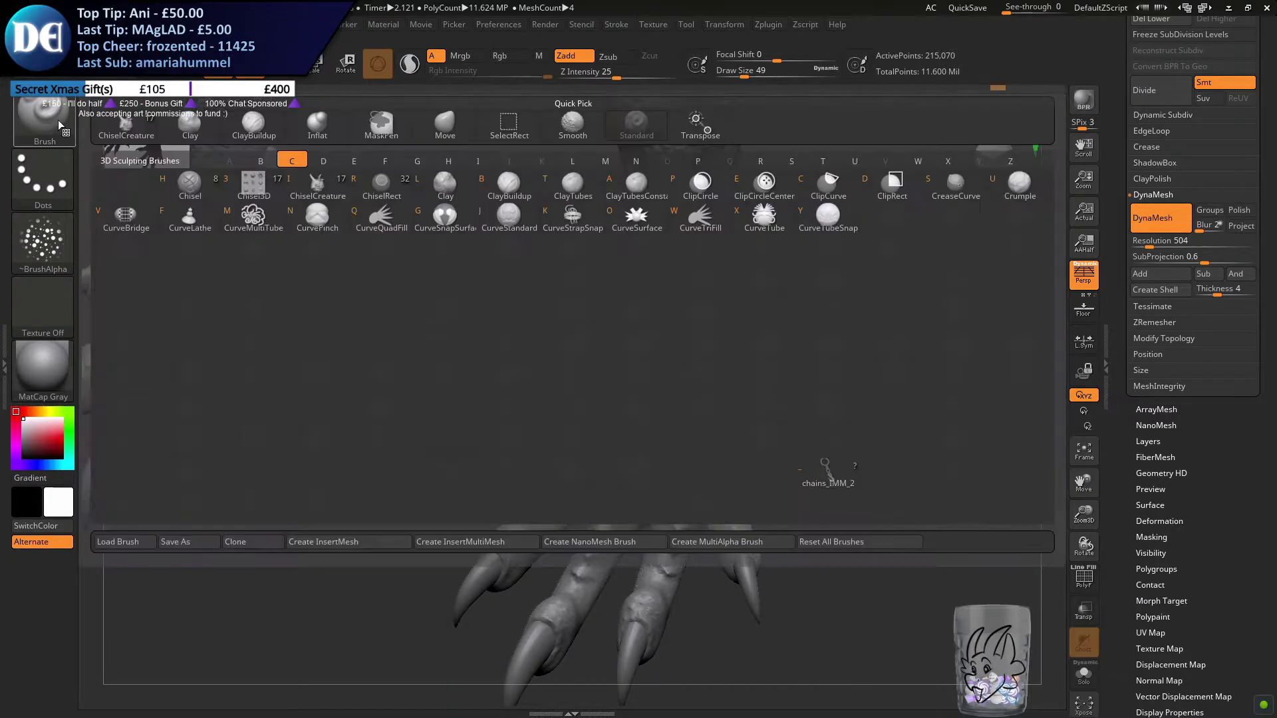
left_click(42, 121)
key("c")
left_click(512, 188)
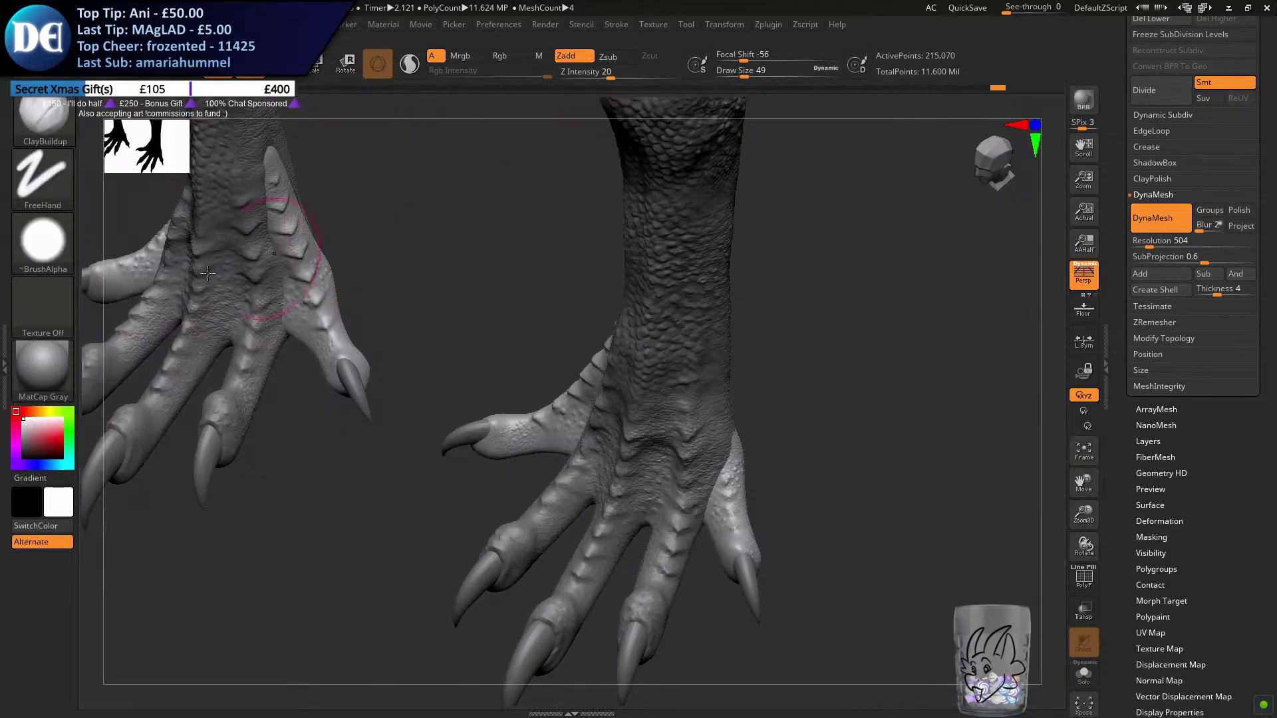
Reduce the brush size to 5 and build up a skin rim around the claw base of the front foot's inner toe
right_click_drag(501, 342, 536, 354, "alt")
key("s")
left_click_drag(536, 358, 526, 358)
mouse_move(533, 352)
right_mouse_down("ctrl")
mouse_move(607, 441)
mouse_move(470, 319)
mouse_move(547, 359)
right_mouse_up("ctrl")
key("s")
left_click_drag(547, 370, 541, 371)
right_click_drag(541, 371, 595, 426, "ctrl")
right_click_drag(701, 413, 512, 339, "alt")
key("s")
left_click_drag(513, 347, 507, 349)
key("s")
left_click_drag(588, 426, 586, 427)
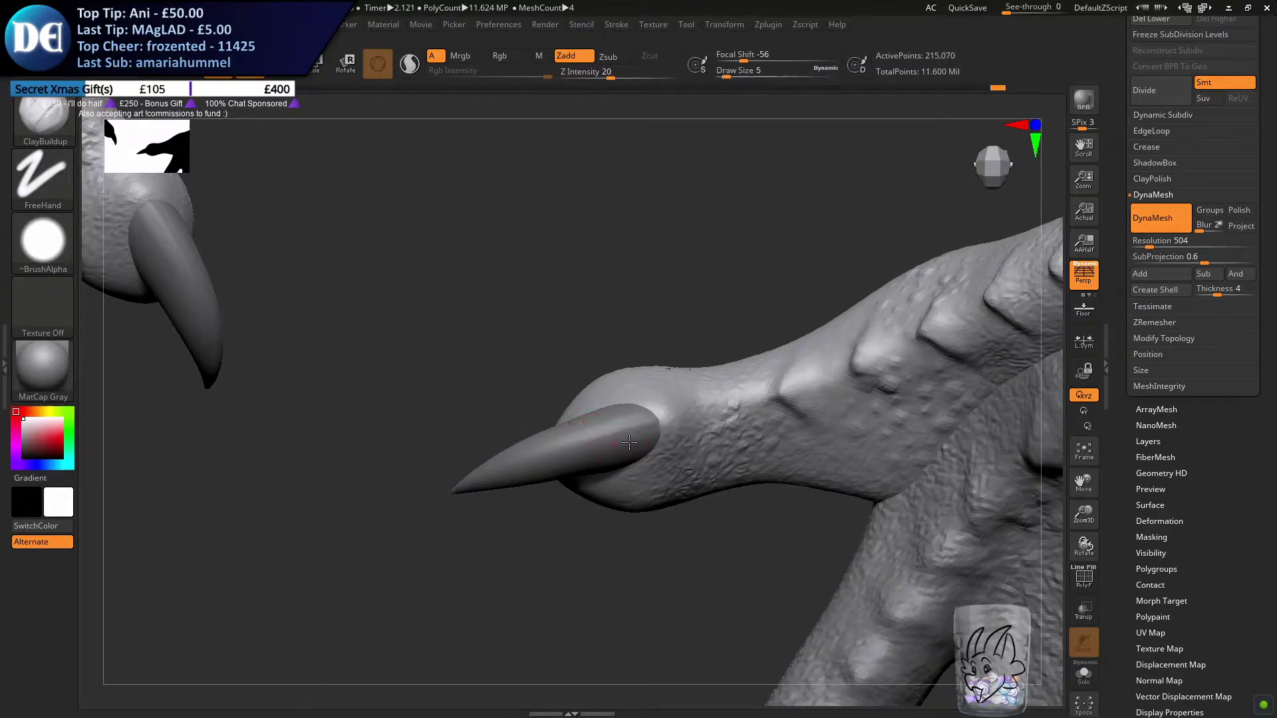
right_click_drag(587, 427, 643, 433)
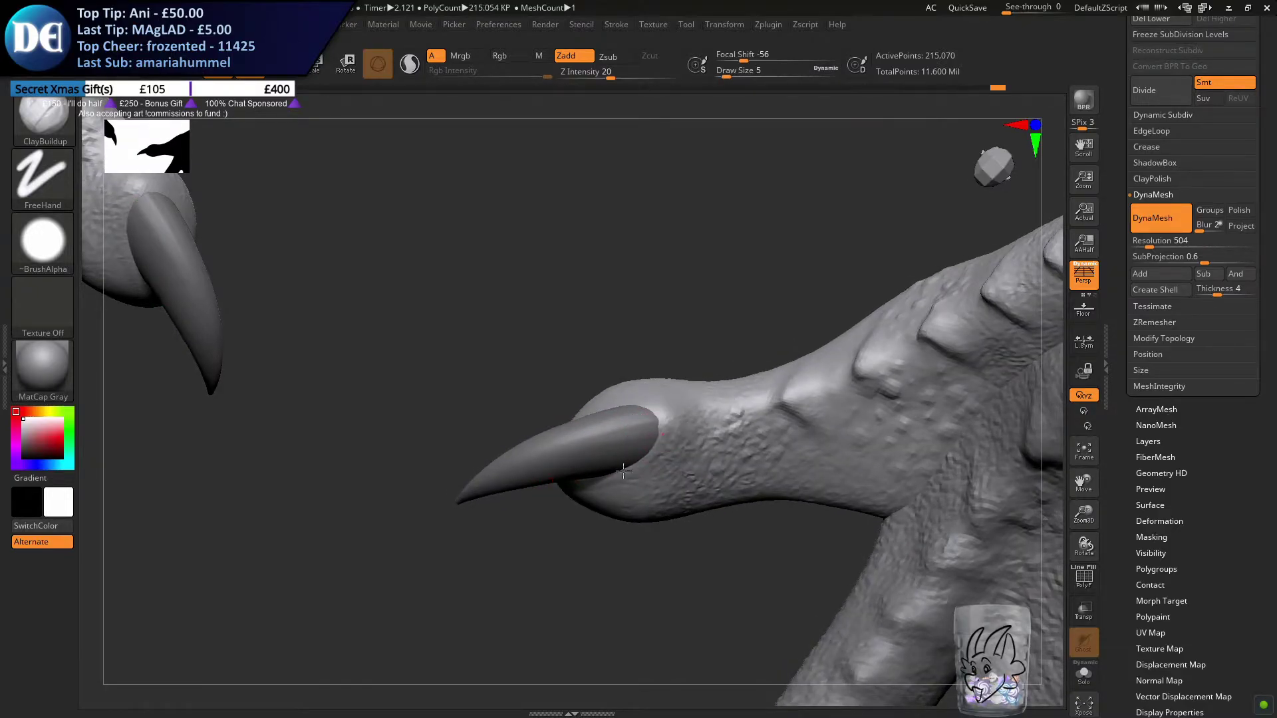
right_click_drag(653, 416, 552, 403)
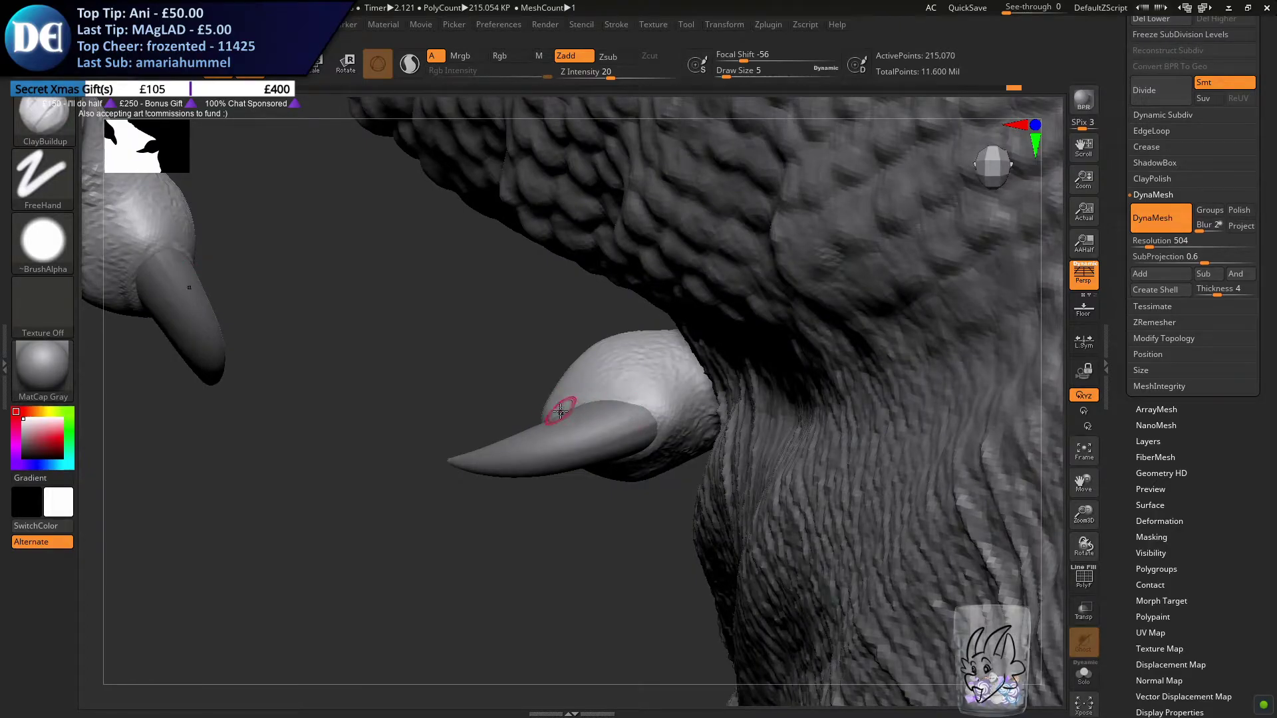
Undo the last rim stroke, raise the brush size to 7 and thicken the skin fold around the front inner toe's claw
right_click_drag(598, 399, 602, 393)
key("bracketright")
key("ctrl+z")
left_click_drag(537, 420, 653, 414)
mouse_move(664, 415)
right_mouse_down()
mouse_move(599, 369)
mouse_move(668, 426)
right_mouse_up()
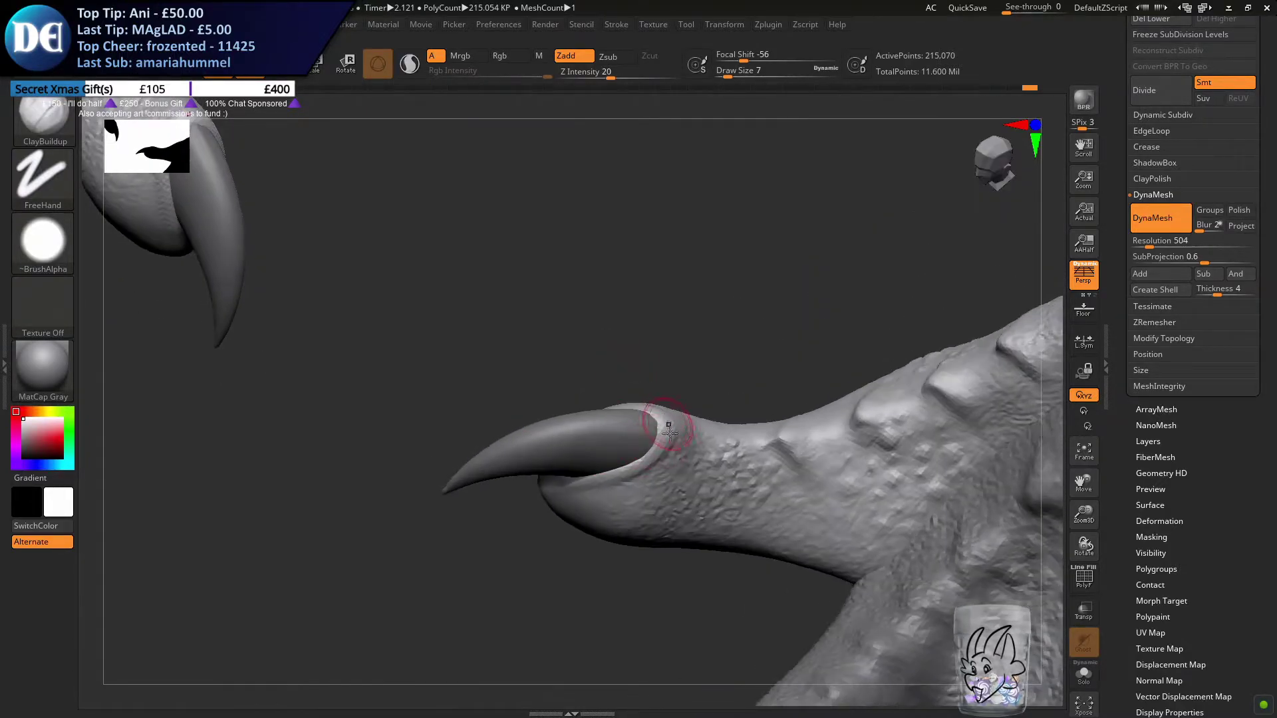
mouse_move(566, 439)
right_mouse_down()
mouse_move(536, 483)
mouse_move(565, 459)
mouse_move(528, 462)
right_mouse_up()
left_click_drag(525, 447, 542, 484)
right_click_drag(563, 428, 319, 233)
Build up a raised skin rim around both sides of the claw on the front foot's outer toe
right_click_drag(616, 547, 698, 393, "ctrl")
mouse_move(423, 464)
right_mouse_down()
mouse_move(611, 384)
mouse_move(590, 399)
right_mouse_up()
right_click_drag(610, 314, 587, 360, "ctrl")
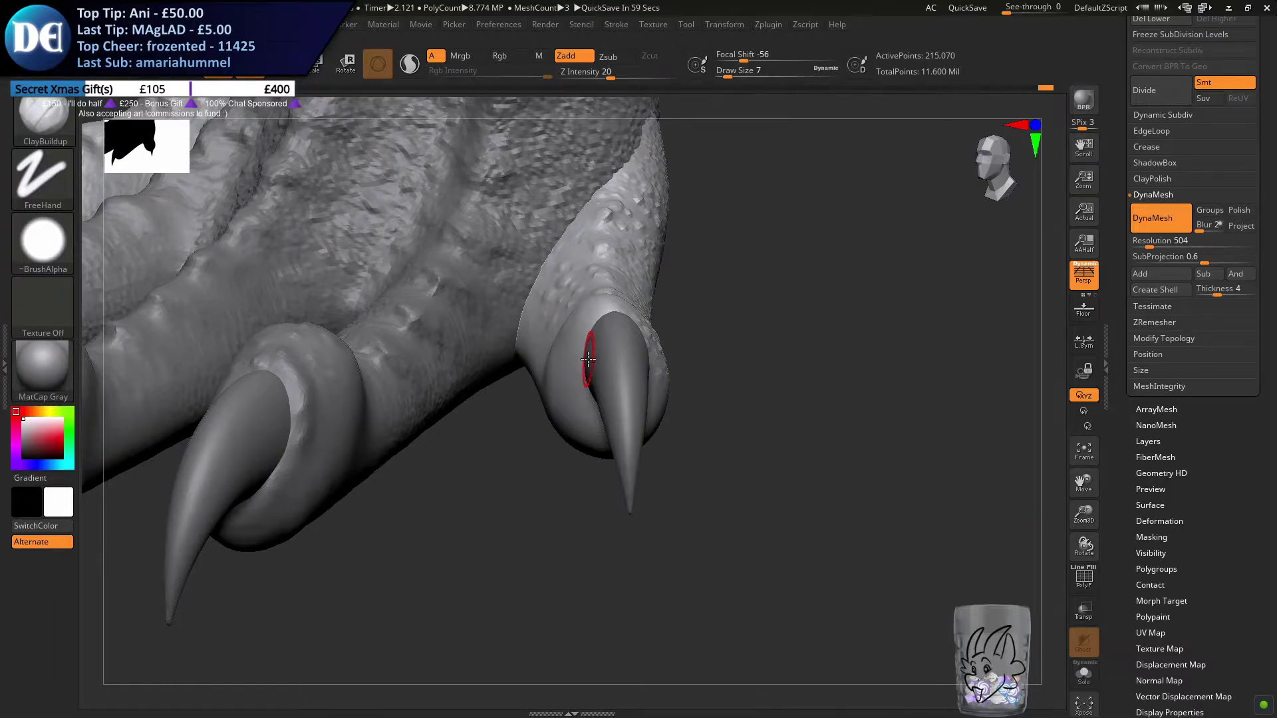
right_click_drag(684, 282, 594, 322)
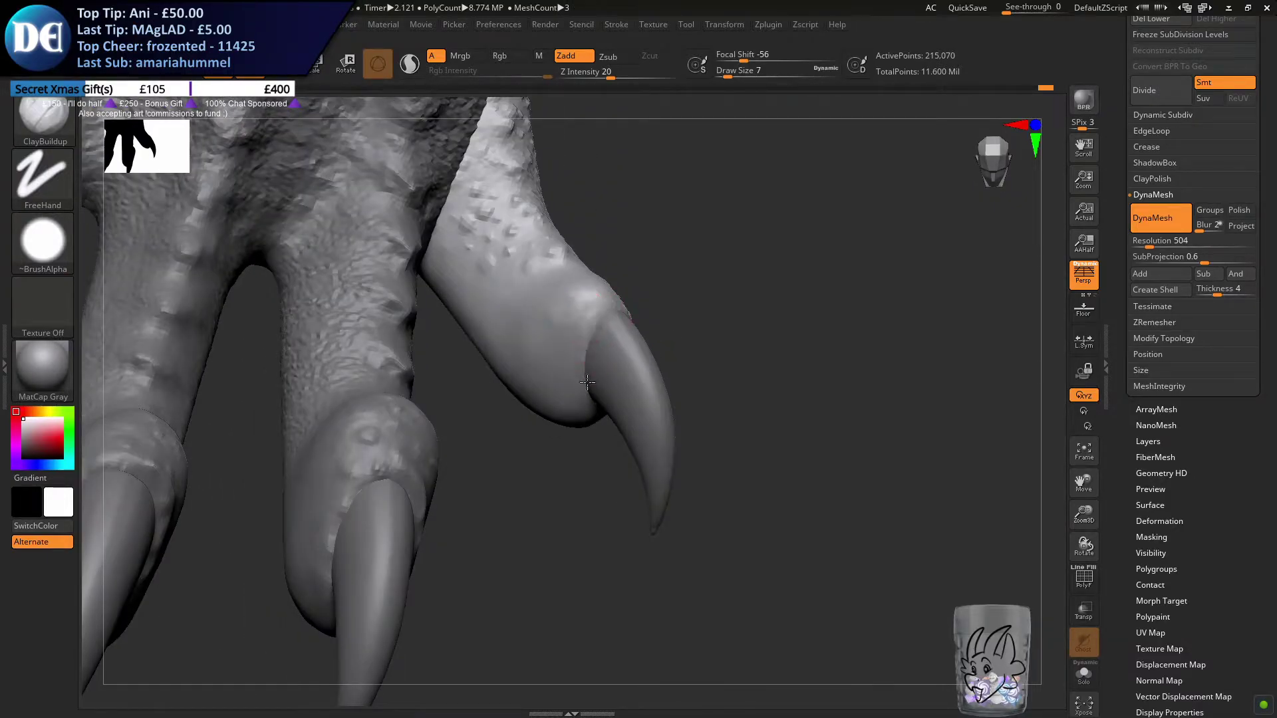
left_click_drag(604, 311, 584, 395)
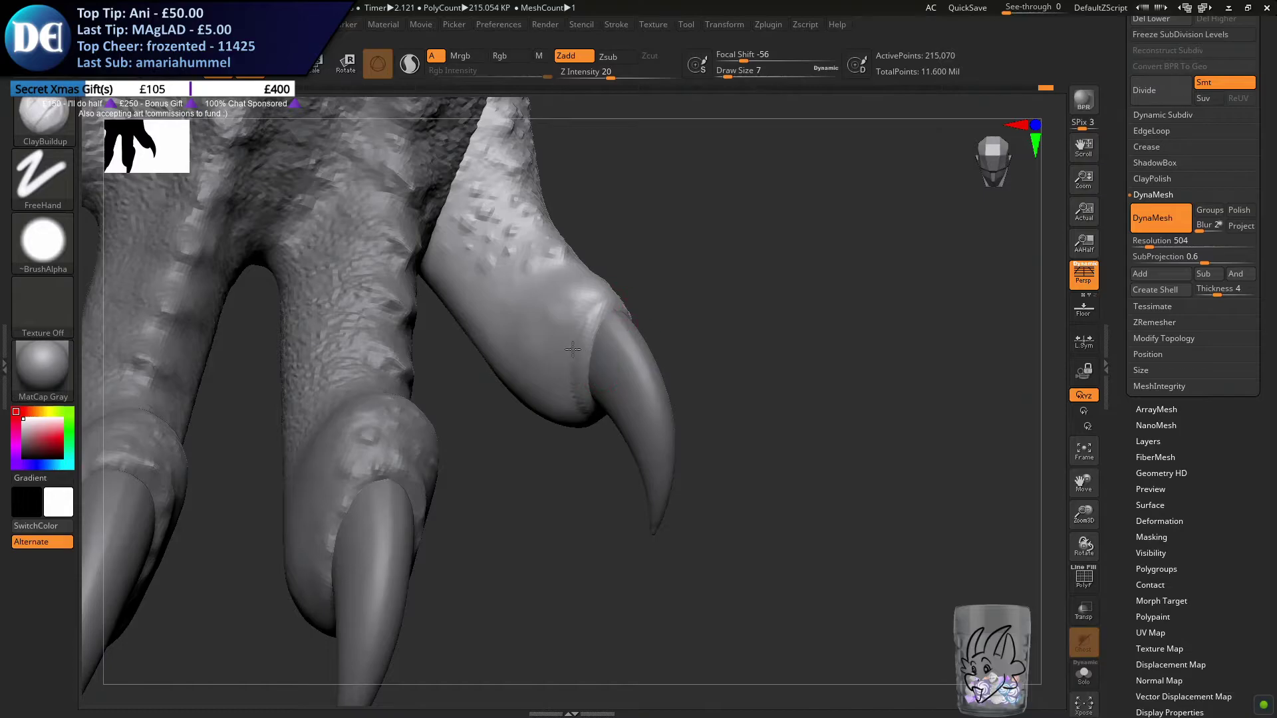
right_click_drag(578, 348, 597, 317)
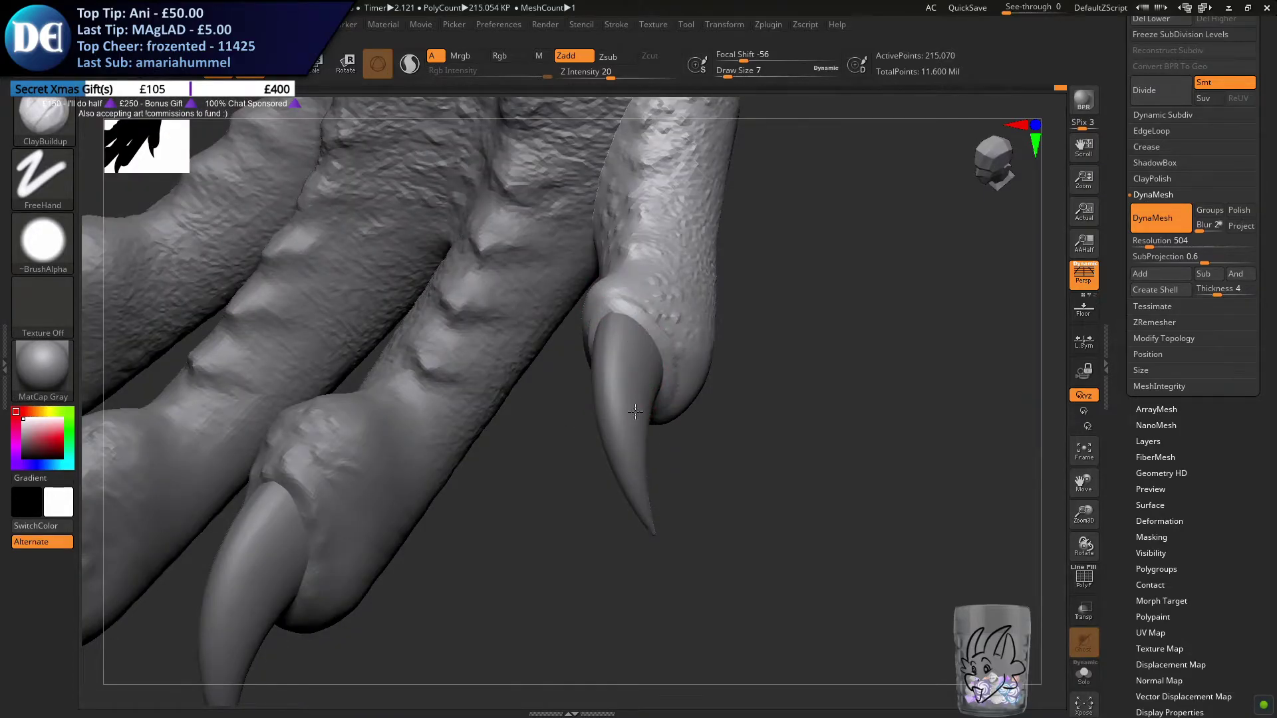
right_click_drag(639, 413, 653, 376)
left_click_drag(655, 340, 640, 419)
Build up a raised skin rim around the claw base of the hind foot's outer toe
mouse_move(579, 398)
right_mouse_down("ctrl")
mouse_move(541, 357)
mouse_move(571, 399)
mouse_move(581, 323)
mouse_move(737, 376)
mouse_move(289, 385)
right_mouse_up("ctrl")
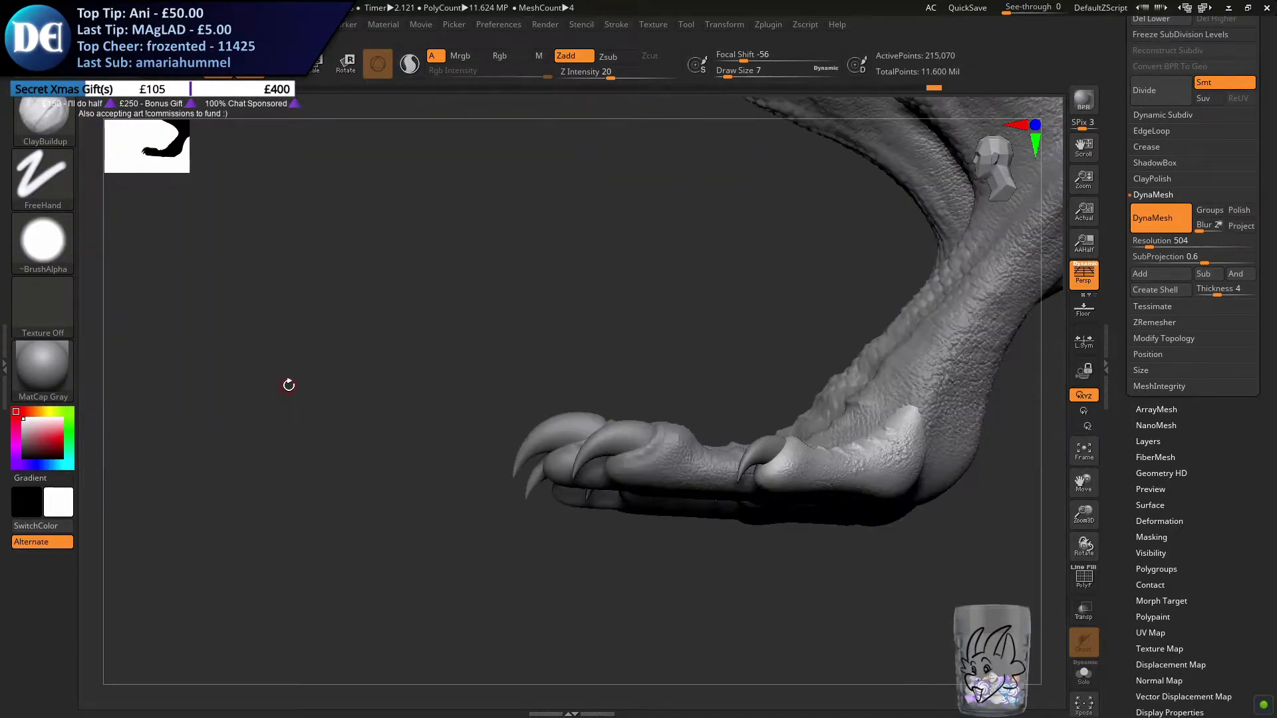
right_click_drag(626, 409, 572, 387, "alt")
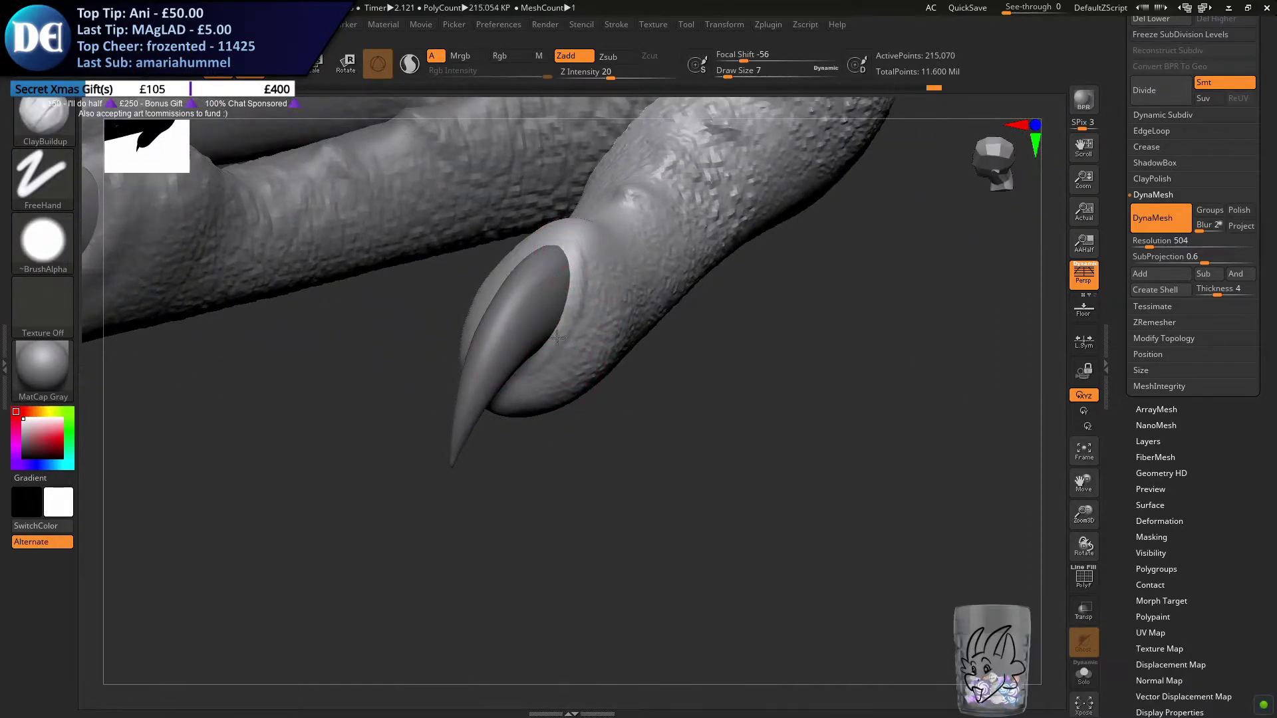
right_click_drag(514, 299, 479, 284)
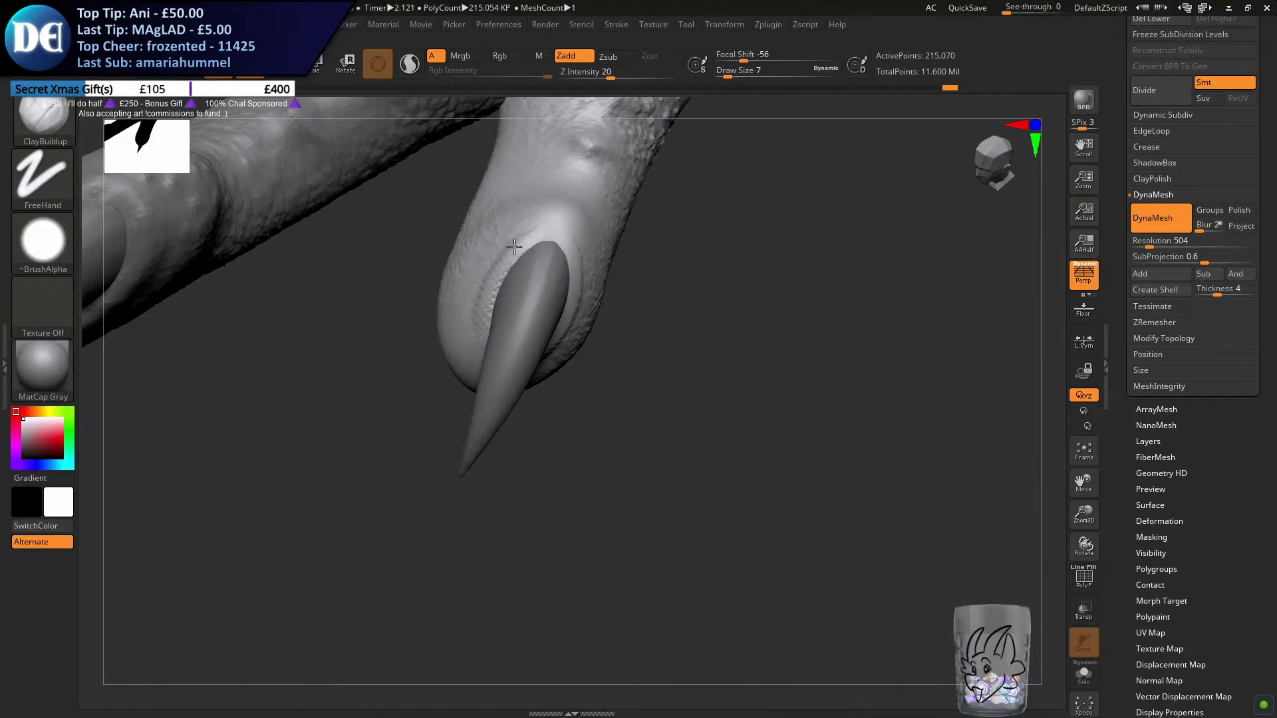
mouse_move(545, 239)
right_mouse_down()
mouse_move(422, 436)
mouse_move(468, 423)
mouse_move(625, 584)
mouse_move(838, 678)
mouse_move(693, 509)
mouse_move(490, 420)
mouse_move(516, 422)
mouse_move(399, 478)
mouse_move(558, 393)
mouse_move(506, 425)
mouse_move(538, 415)
right_mouse_up()
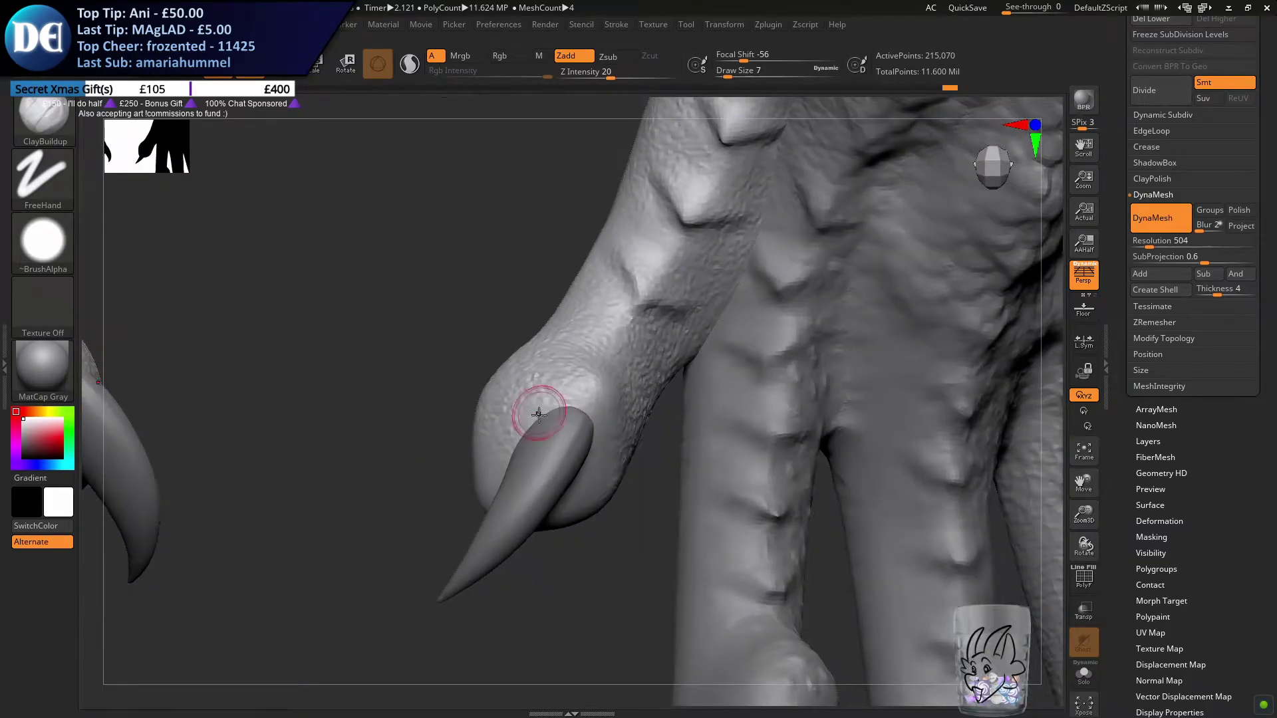
Build up a raised skin rim around both sides of the claw base on the hind foot's inner toe
left_click(522, 457, "alt")
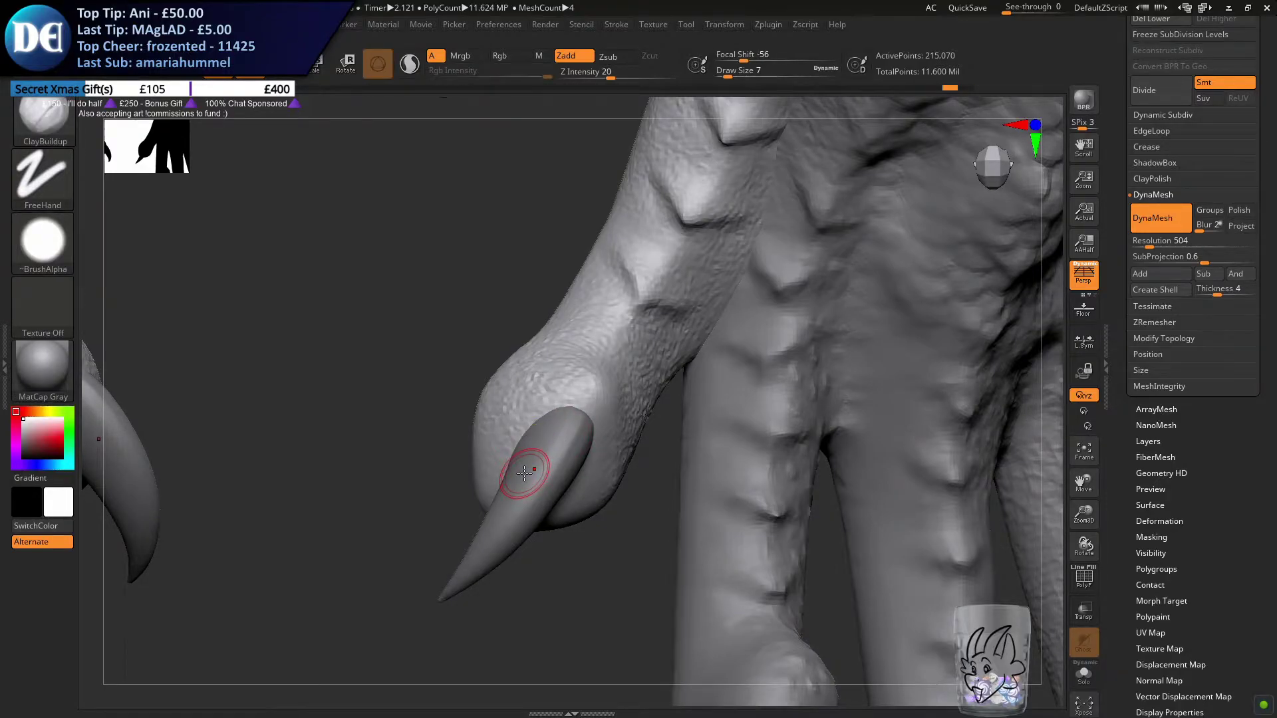
right_click_drag(513, 421, 564, 395, "alt")
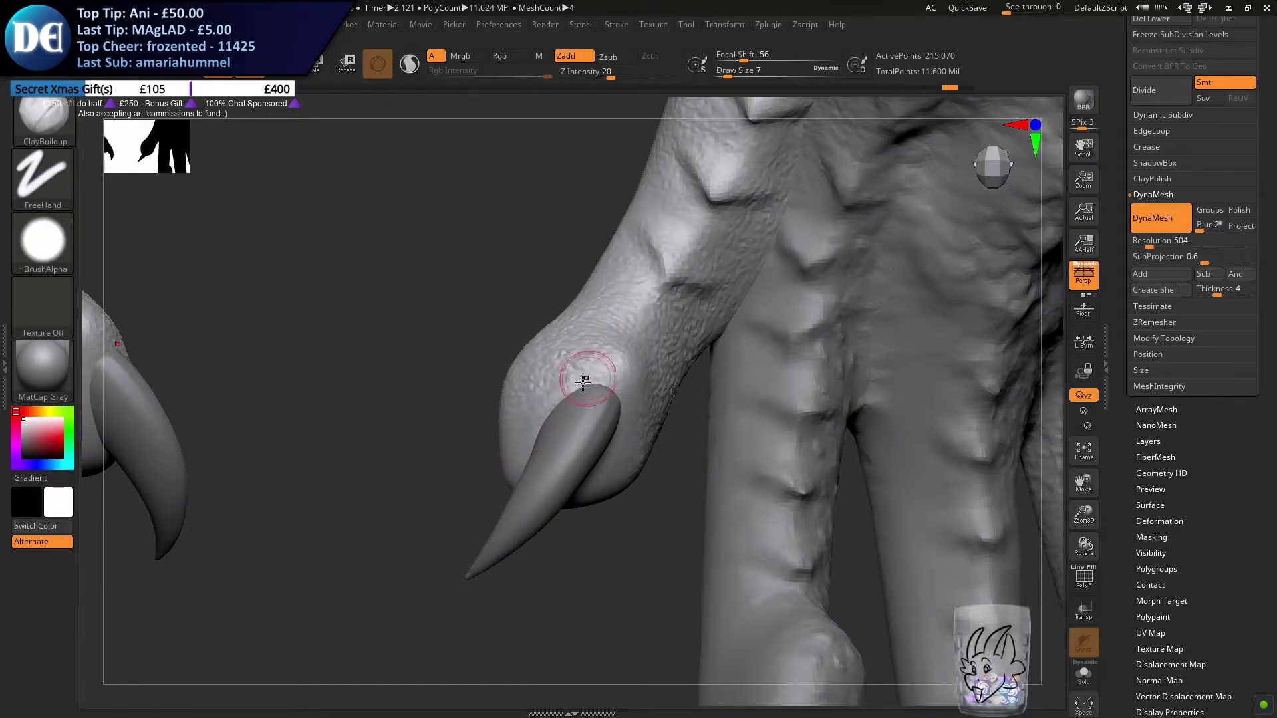
mouse_move(598, 370)
right_mouse_down()
mouse_move(575, 381)
mouse_move(610, 412)
right_mouse_up()
mouse_move(626, 411)
left_mouse_down()
mouse_move(562, 490)
mouse_move(620, 436)
left_mouse_up()
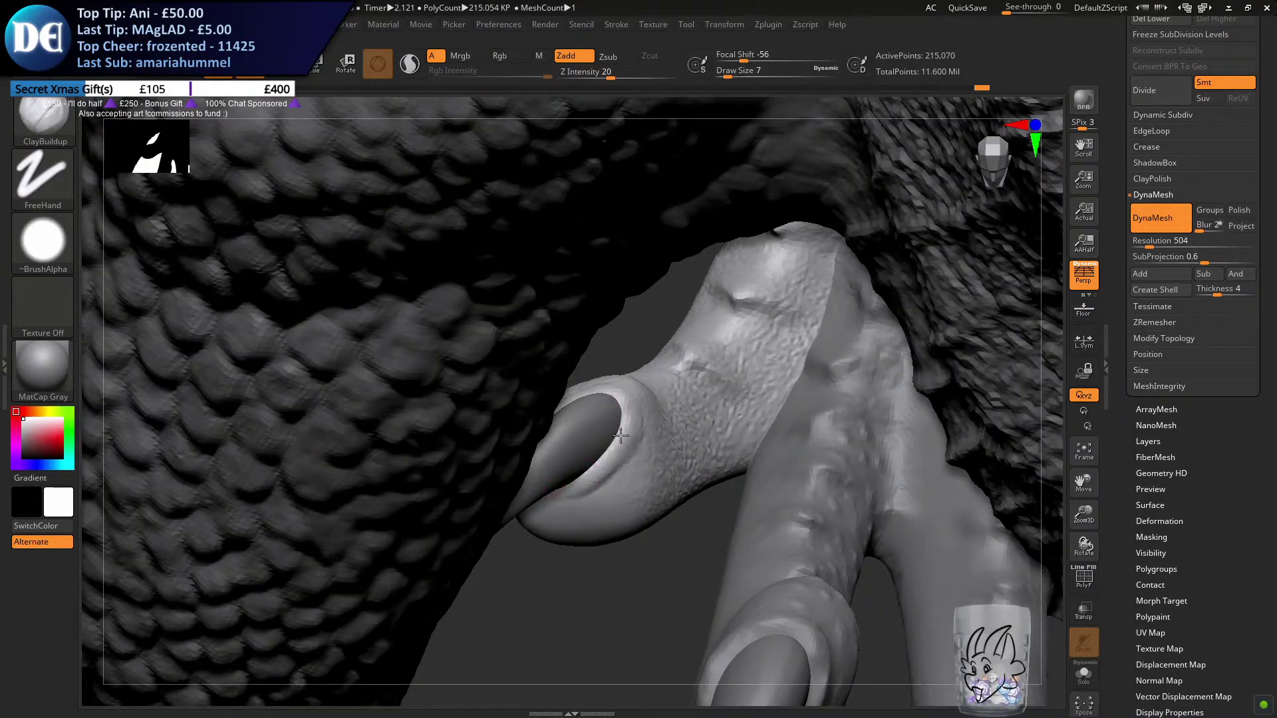
right_click_drag(608, 398, 519, 472)
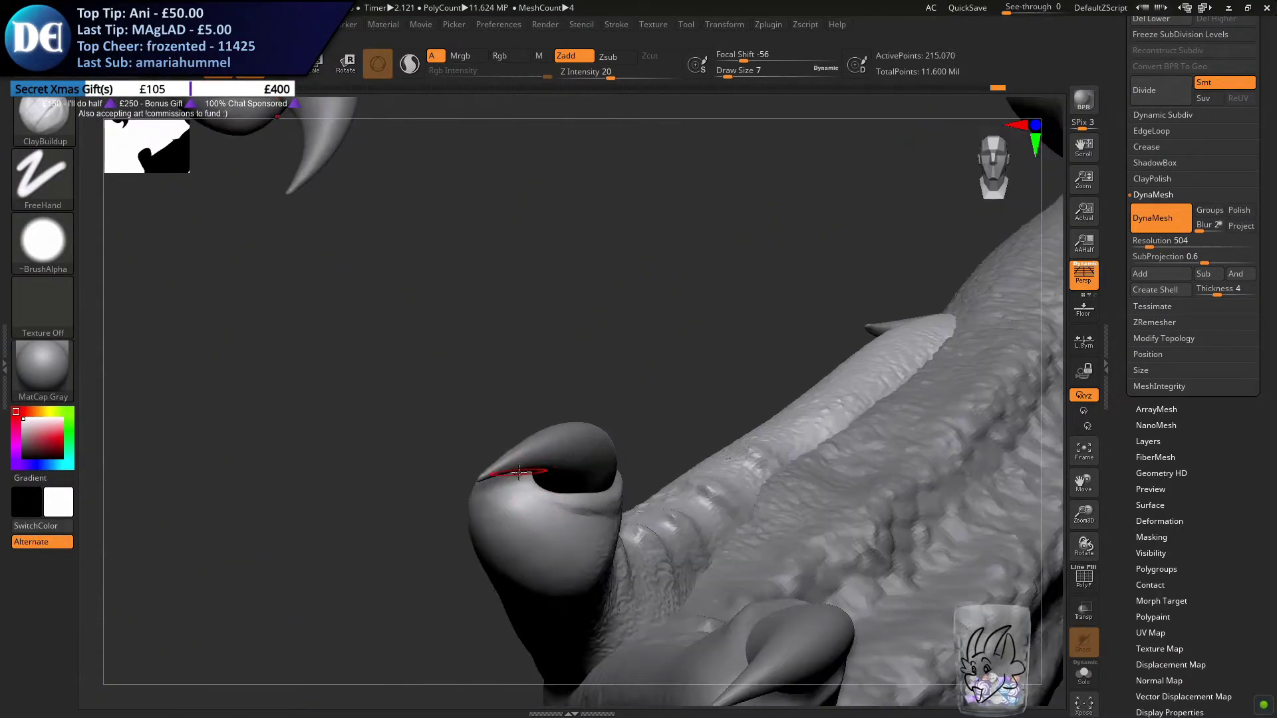
right_click_drag(589, 528, 561, 399)
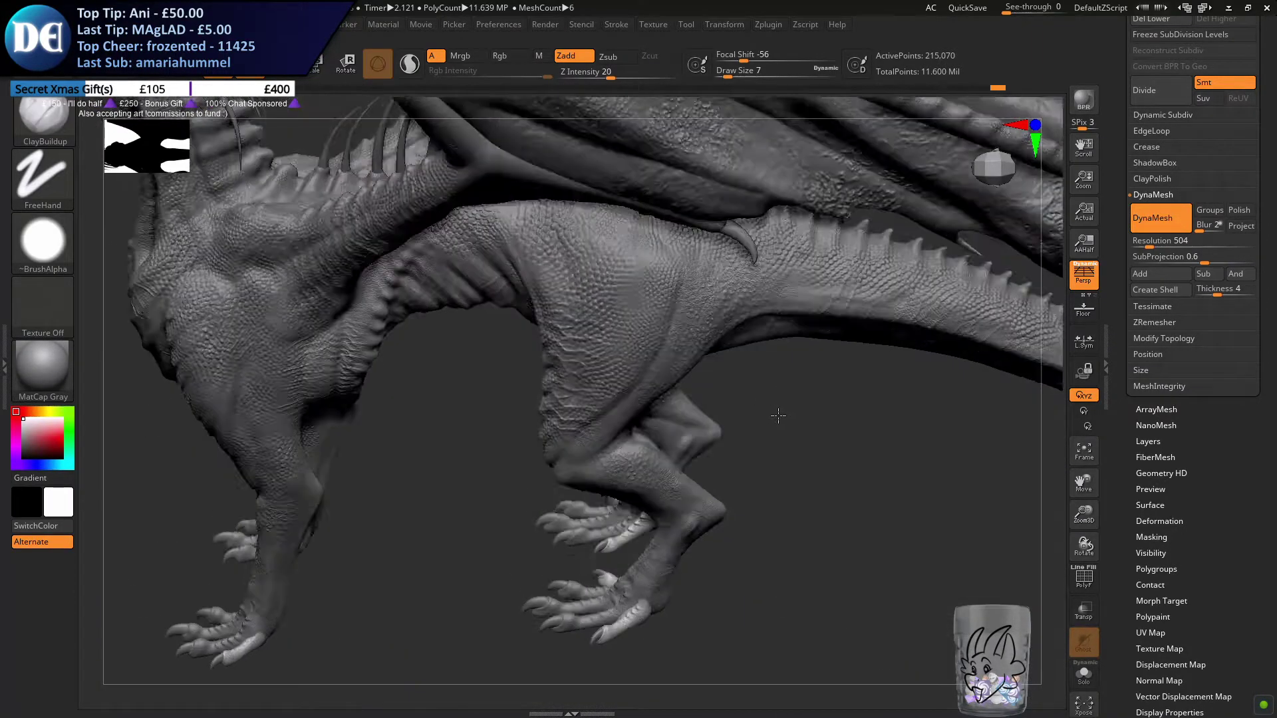
Save the project as Xeno Dragon.ZPR in the Xeno Dragon folder inside ZBrushCore's Commissions > DragonQueen folder
right_click_drag(751, 426, 724, 463, "ctrl")
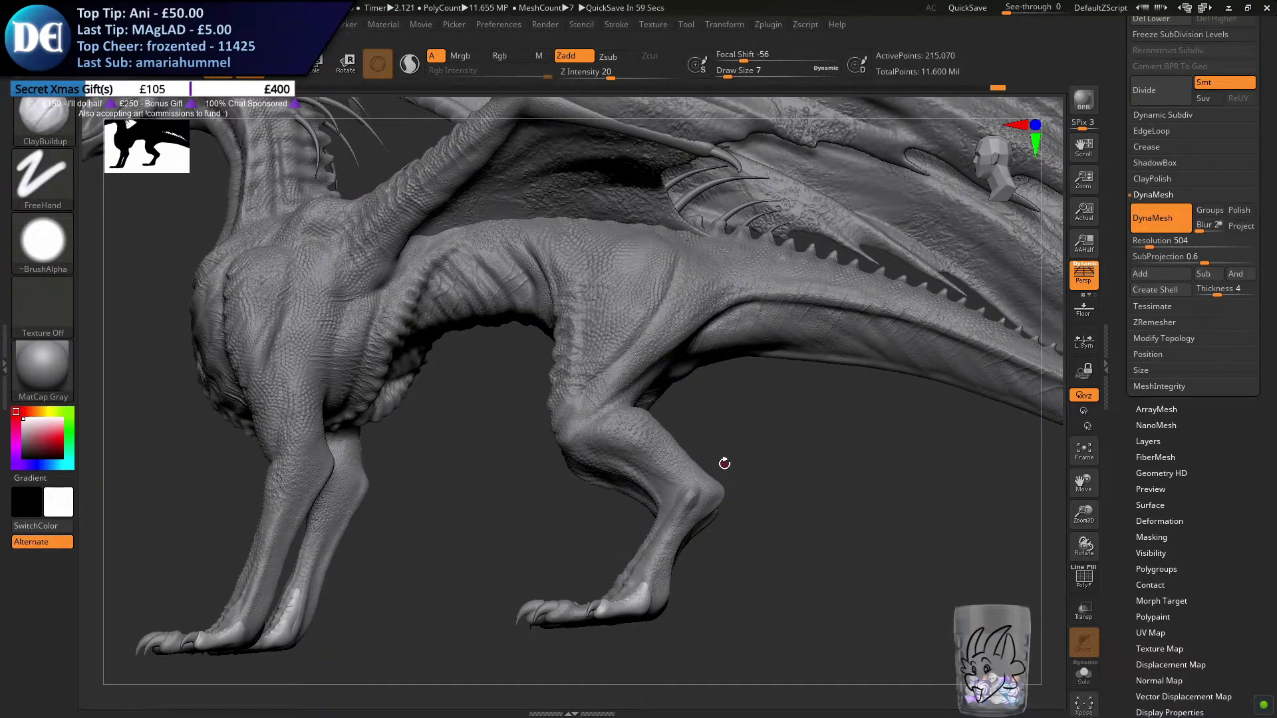
right_click_drag(488, 380, 489, 425)
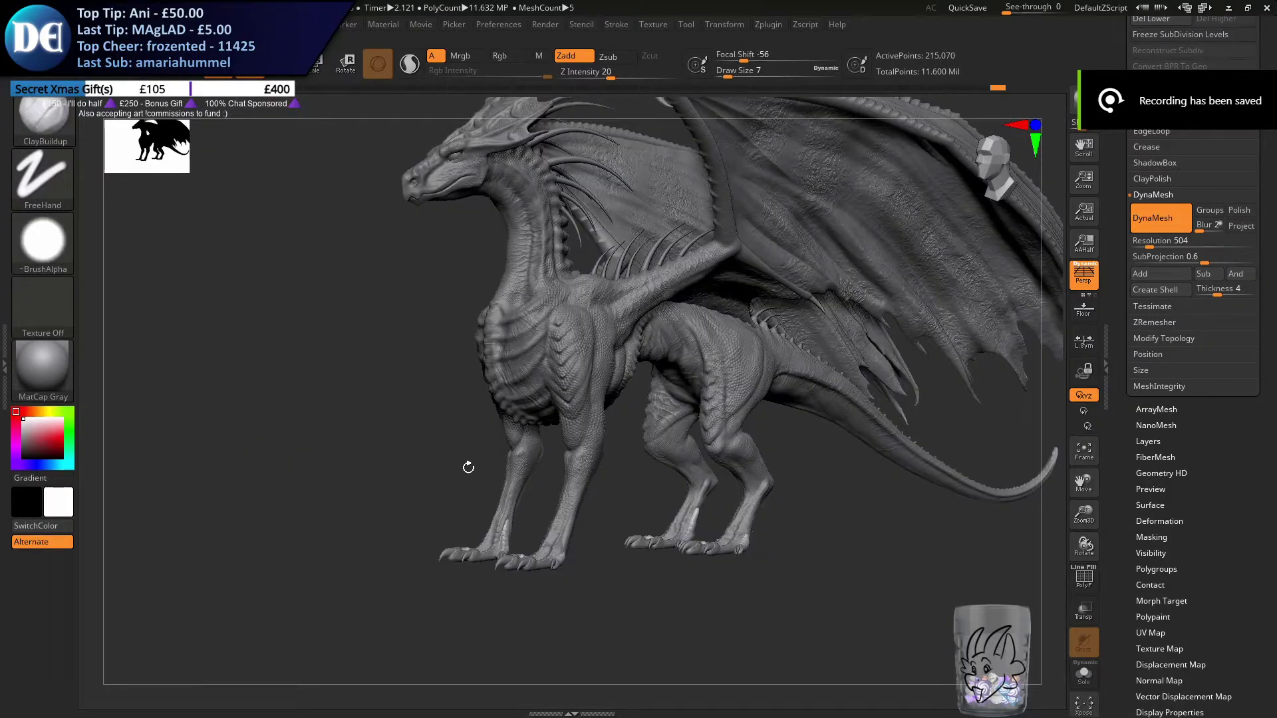
key("ctrl+s")
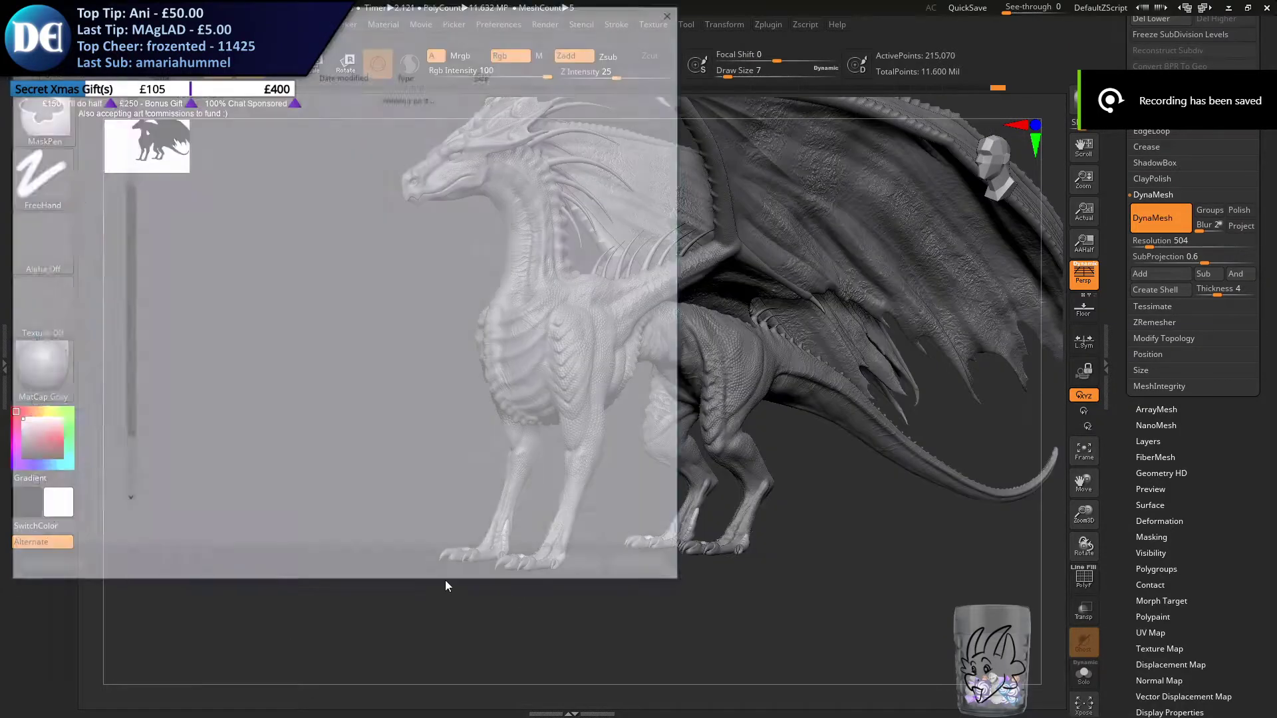
key("Return")
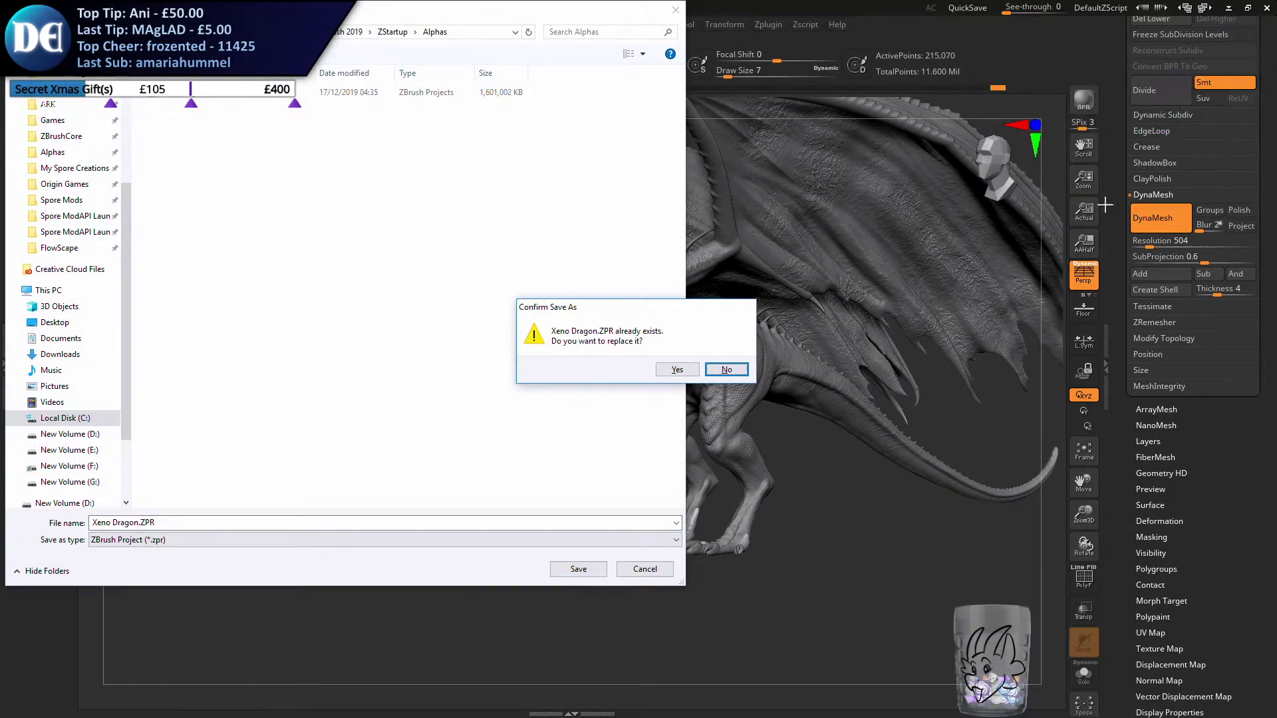
left_click(731, 371)
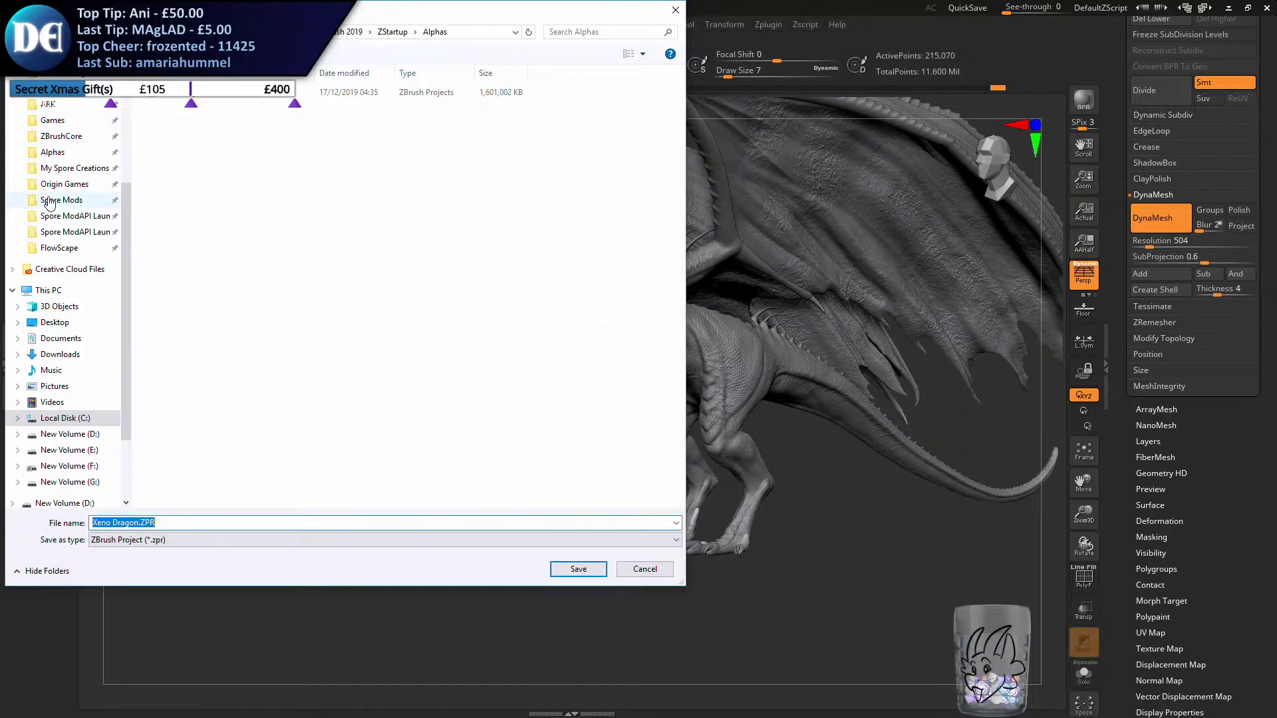
left_click(66, 136)
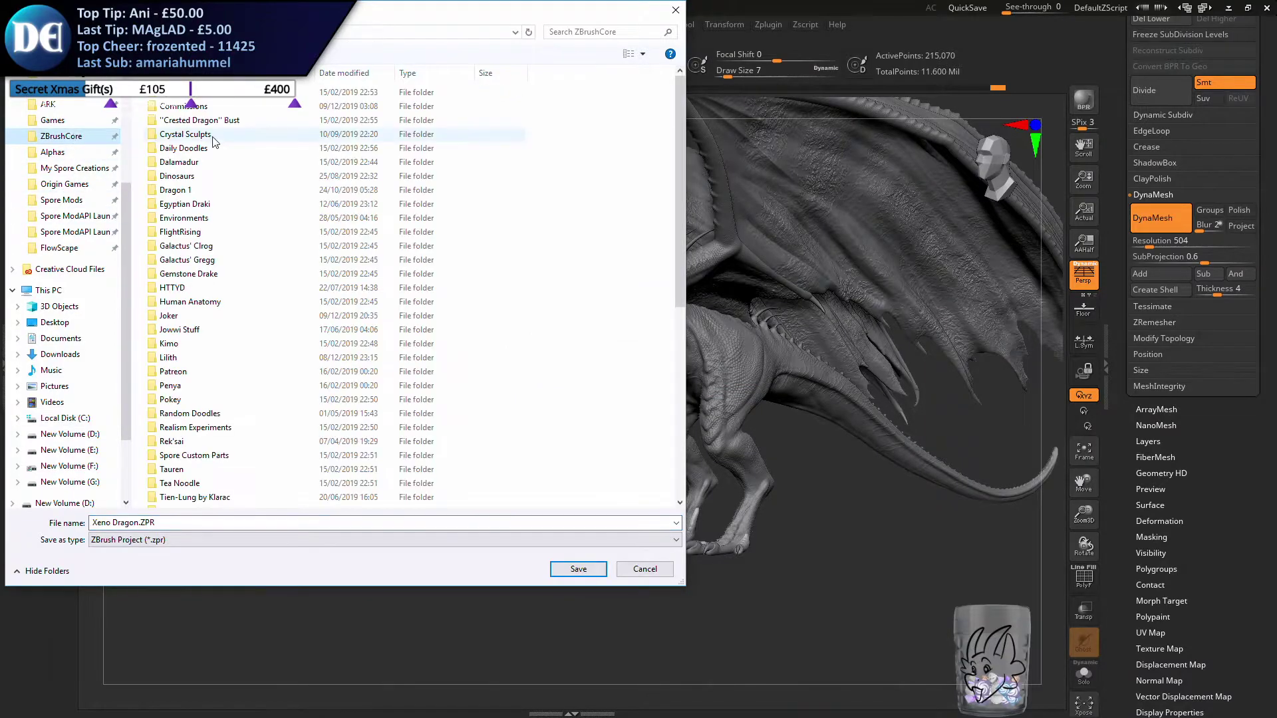
double_click(190, 107)
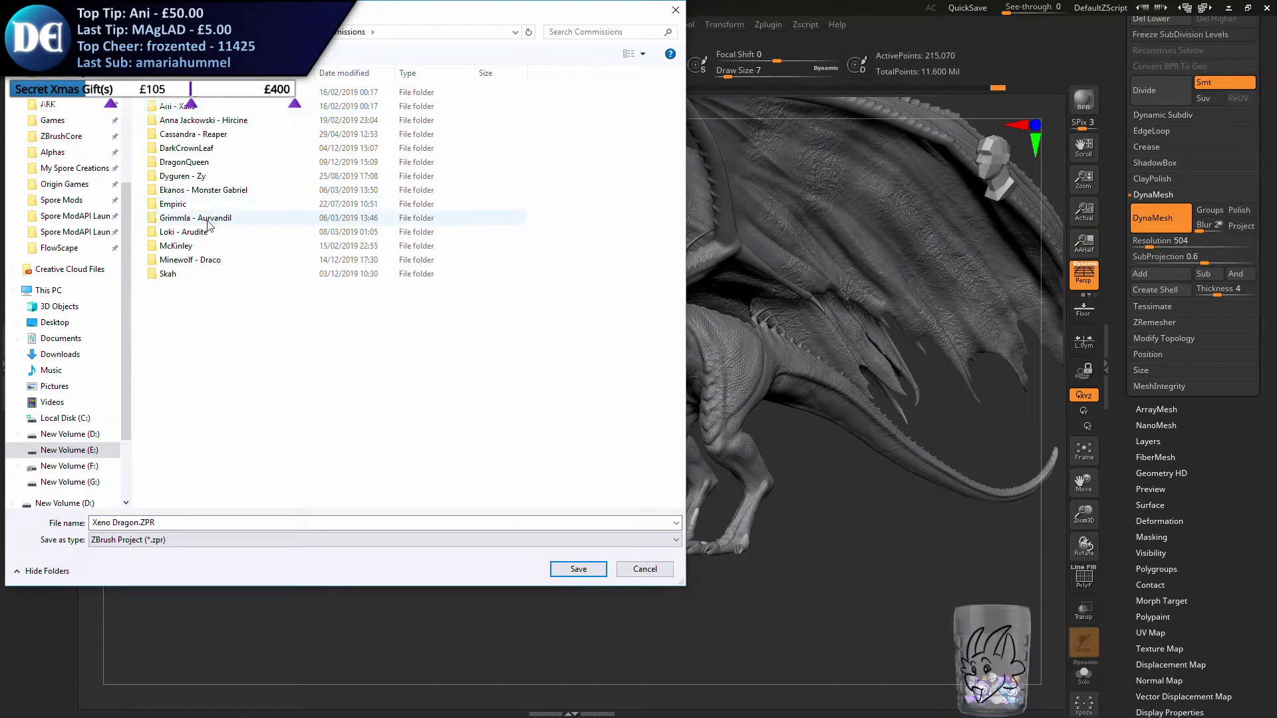
double_click(184, 161)
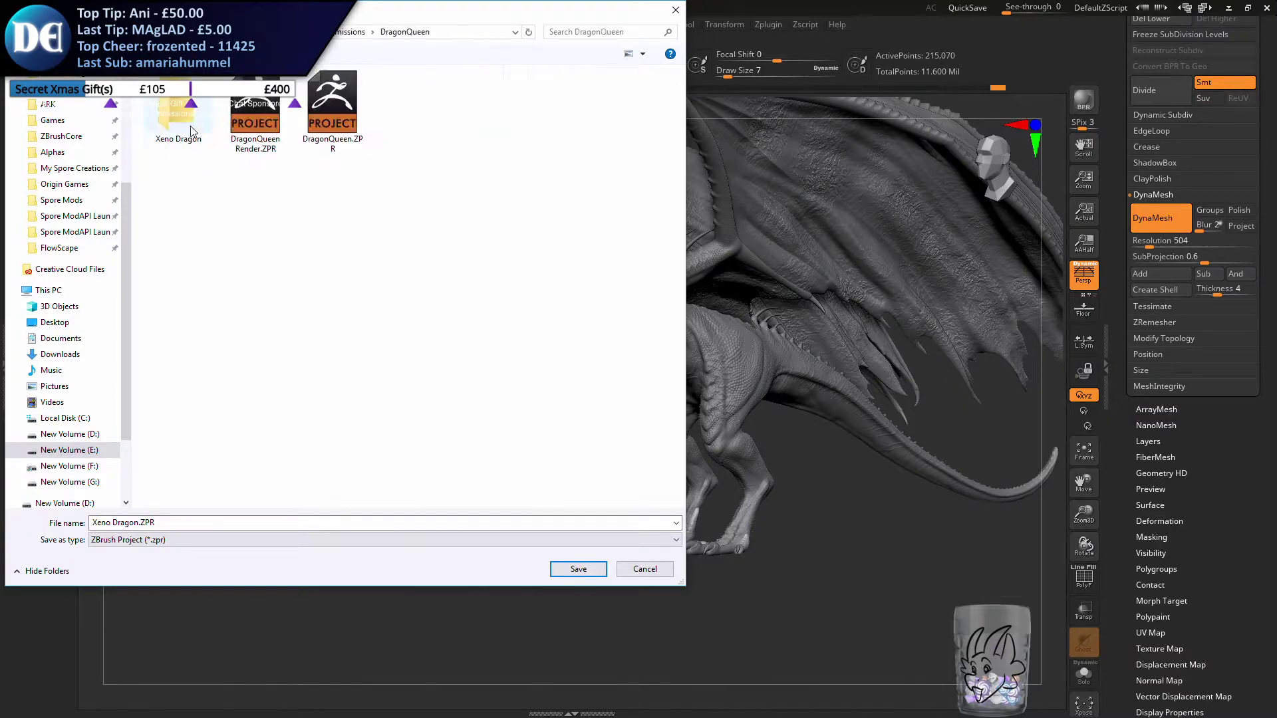
double_click(184, 96)
key("Left")
key("Return")
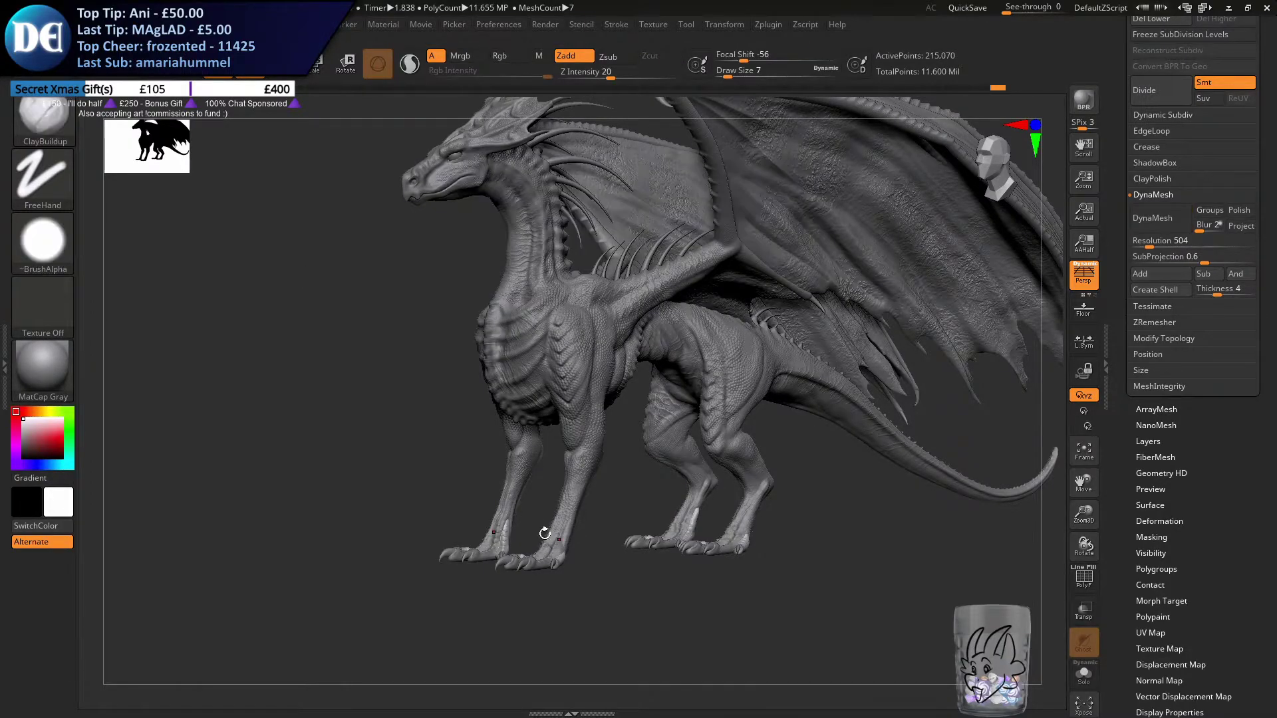
Render the dragon with Best Preview Render and examine its legs and clawed feet from several angles
left_click_drag(504, 507, 507, 480)
left_click_drag(618, 485, 633, 543, "alt")
left_click_drag(769, 530, 713, 546)
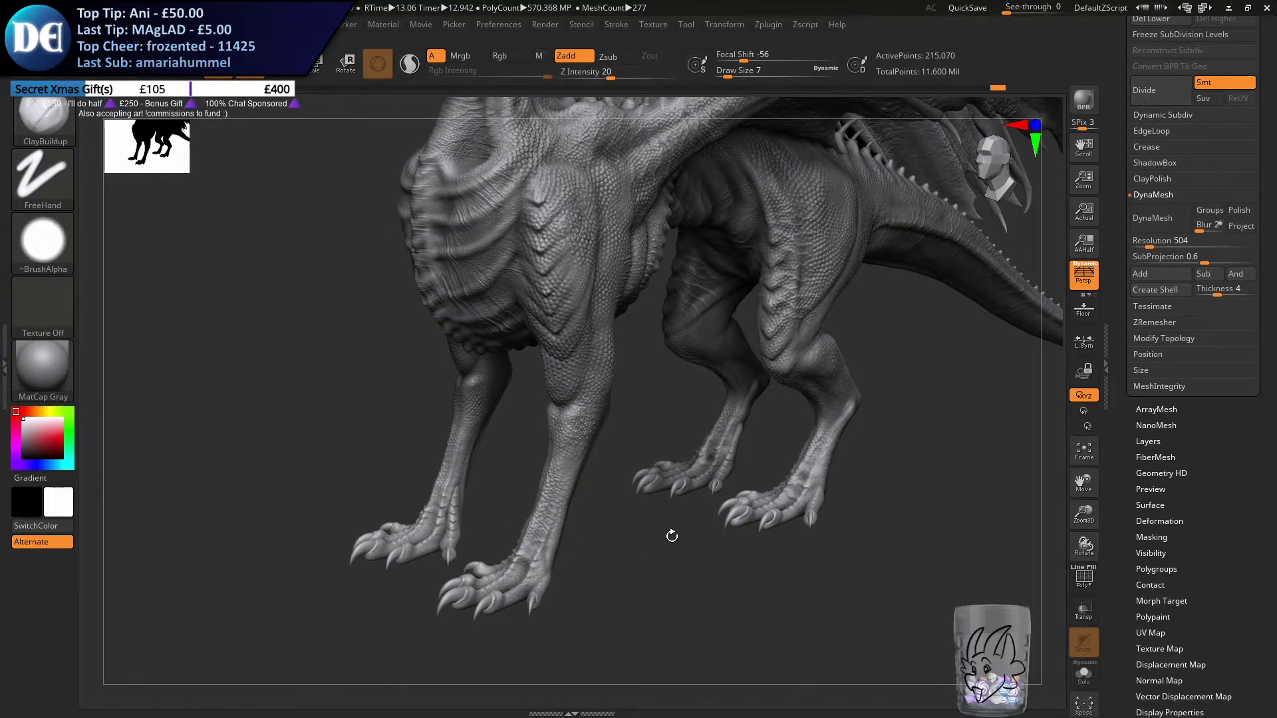
left_click_drag(676, 539, 670, 496)
left_click_drag(534, 645, 599, 598, "alt")
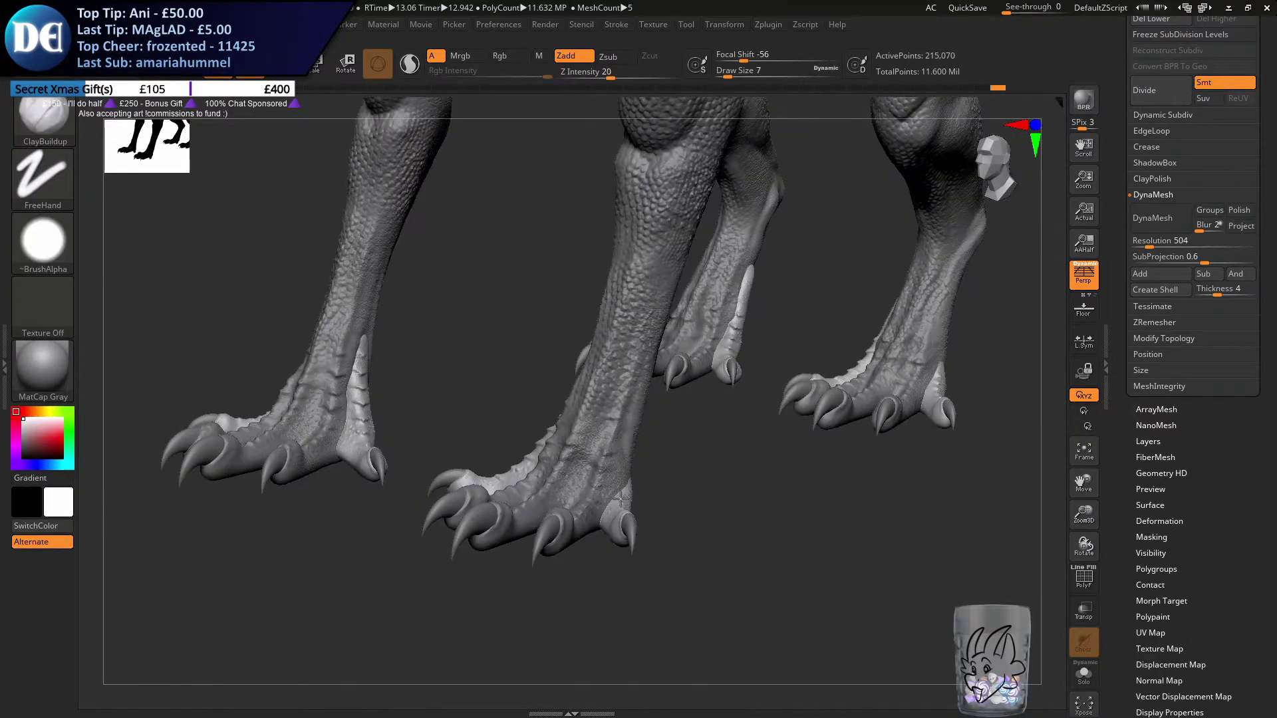
left_click_drag(492, 592, 618, 585, "shift")
right_click_drag(576, 469, 681, 477)
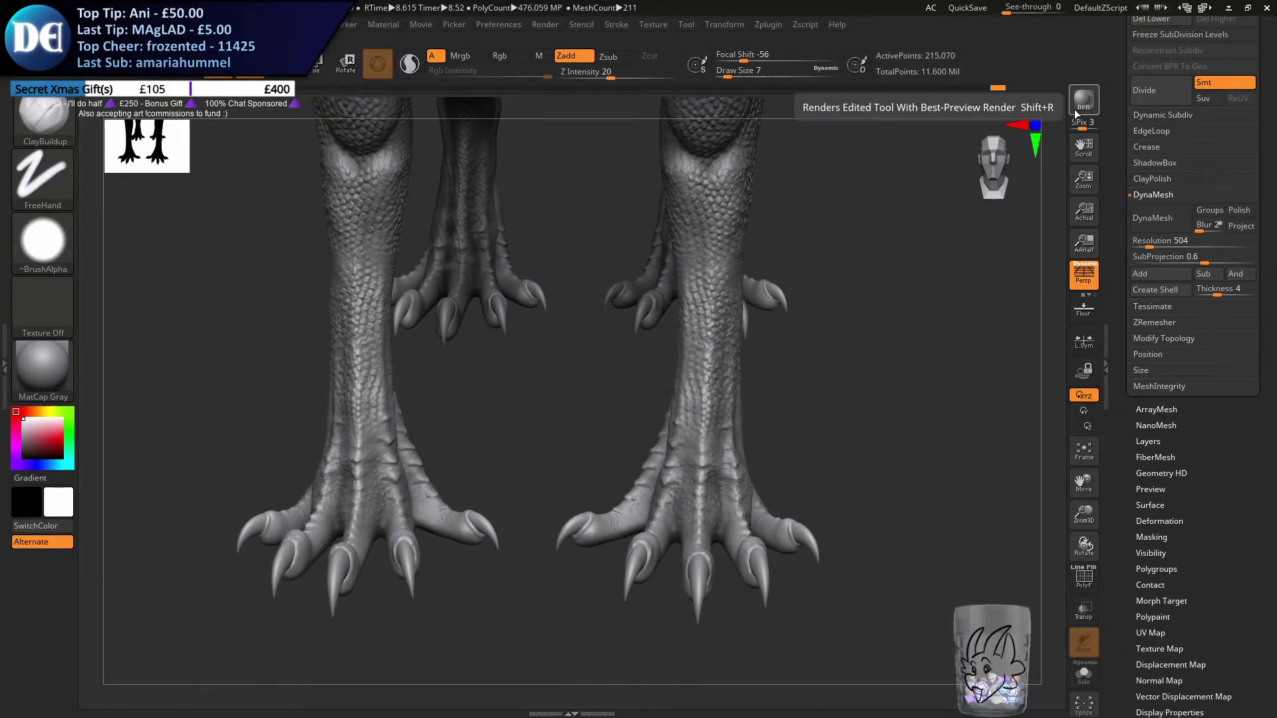
right_click_drag(519, 405, 432, 449)
right_click_drag(501, 481, 638, 466, "ctrl")
right_click_drag(638, 466, 541, 487)
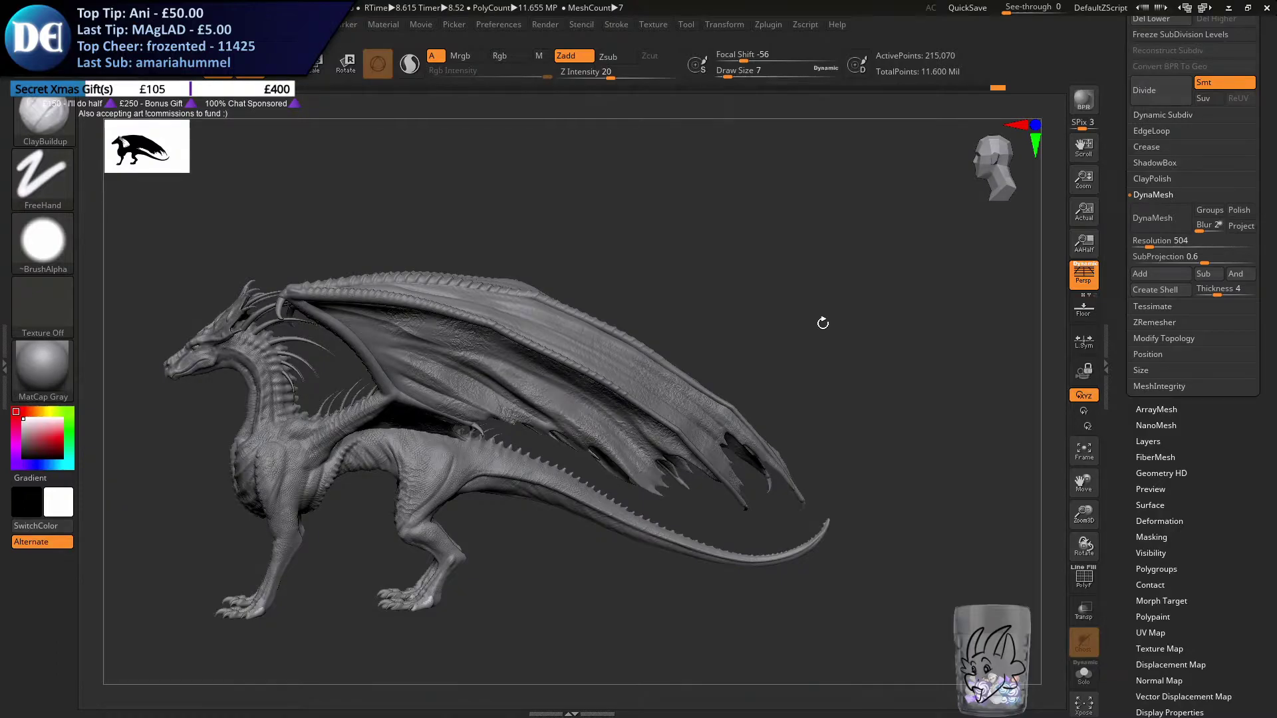
left_click_drag(596, 560, 596, 565)
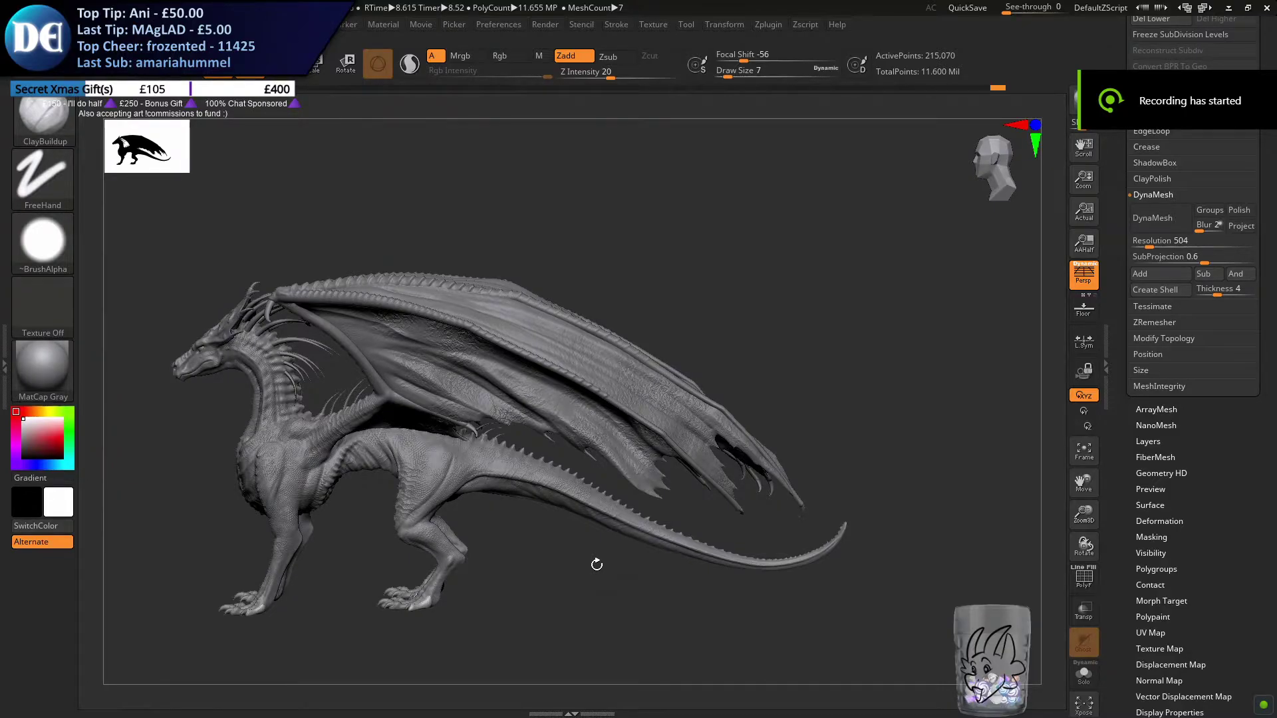
left_click(25, 117)
key("c")
key("b")
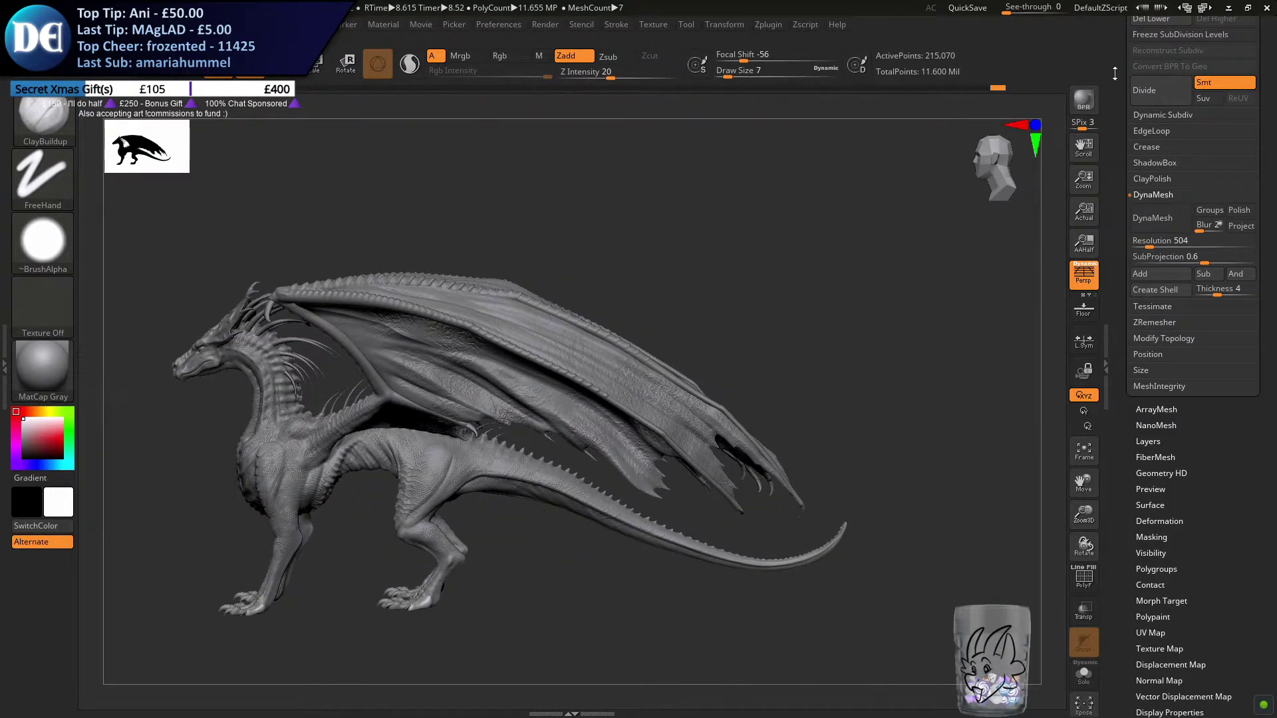
Make the body PM3D_Cube3D2 the active subtool and hide the Recovered_Tool, PM3D_Cone3D2_1 and PM3D_Cone3D2 subtools
left_click_drag(1114, 75, 1115, 195)
left_click(1147, 75)
mouse_move(1216, 142)
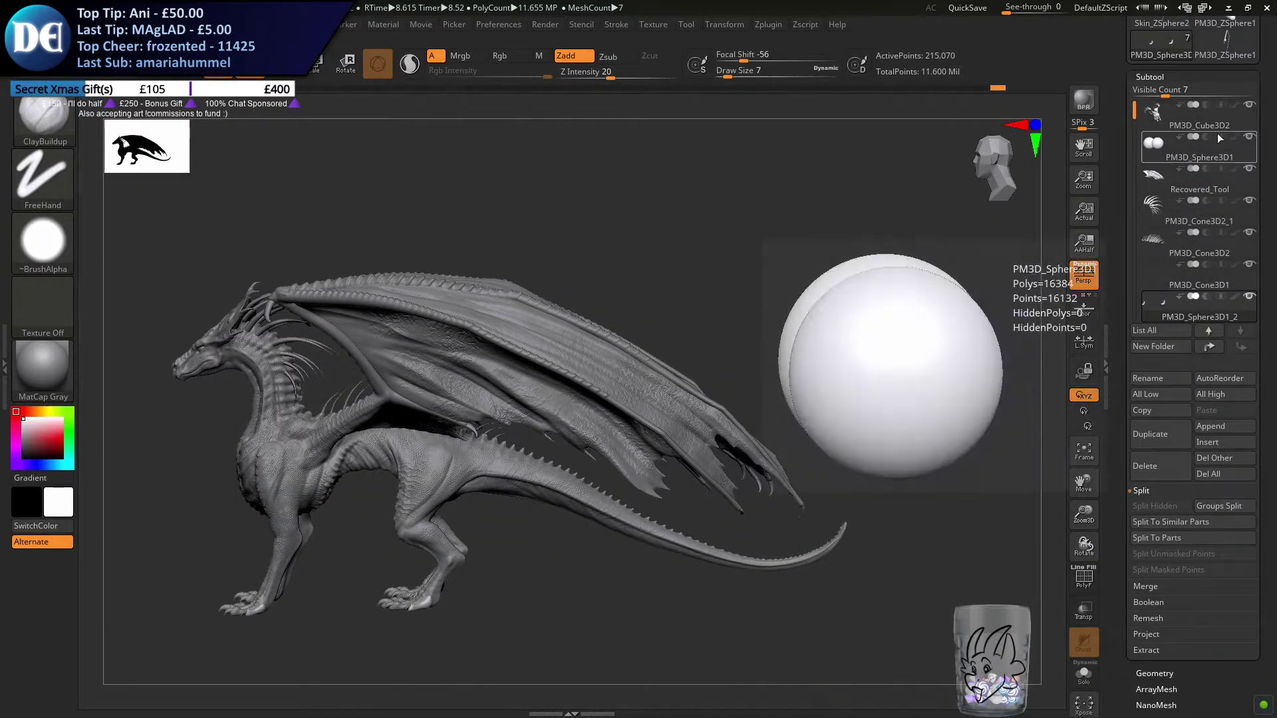
left_click(1241, 121)
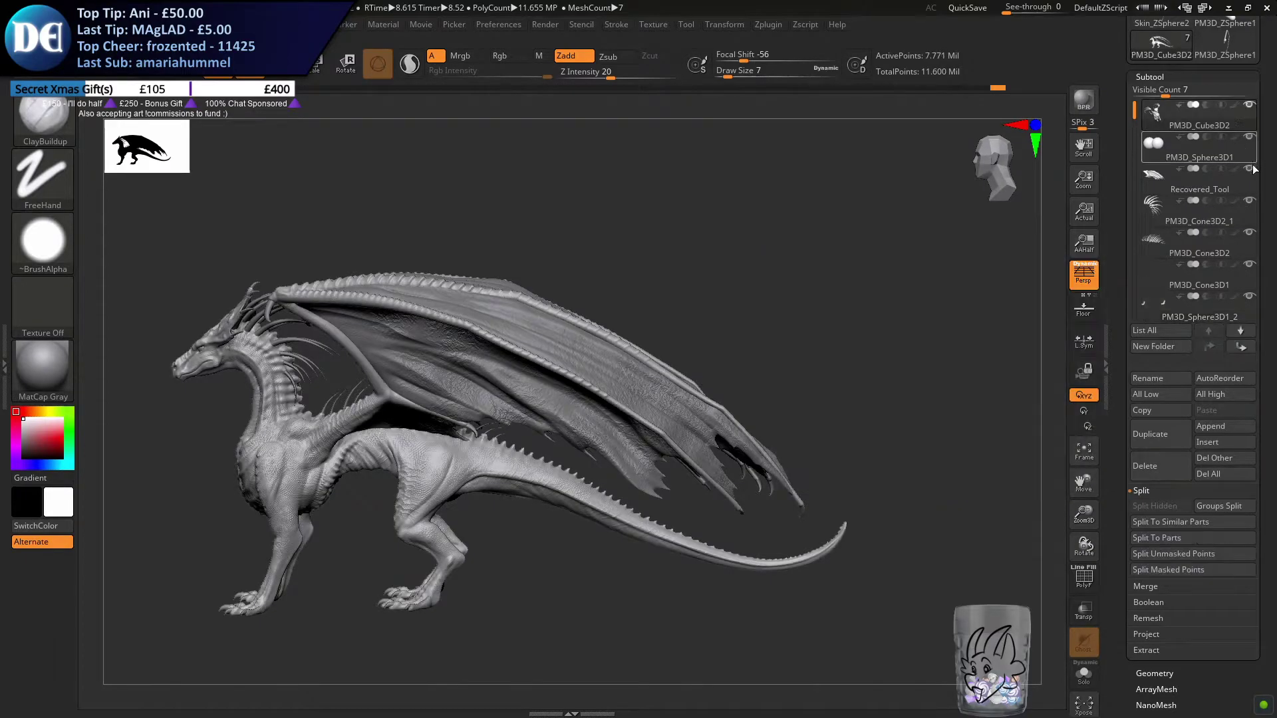
left_click(1251, 168)
left_click(1250, 200)
left_click(1250, 231)
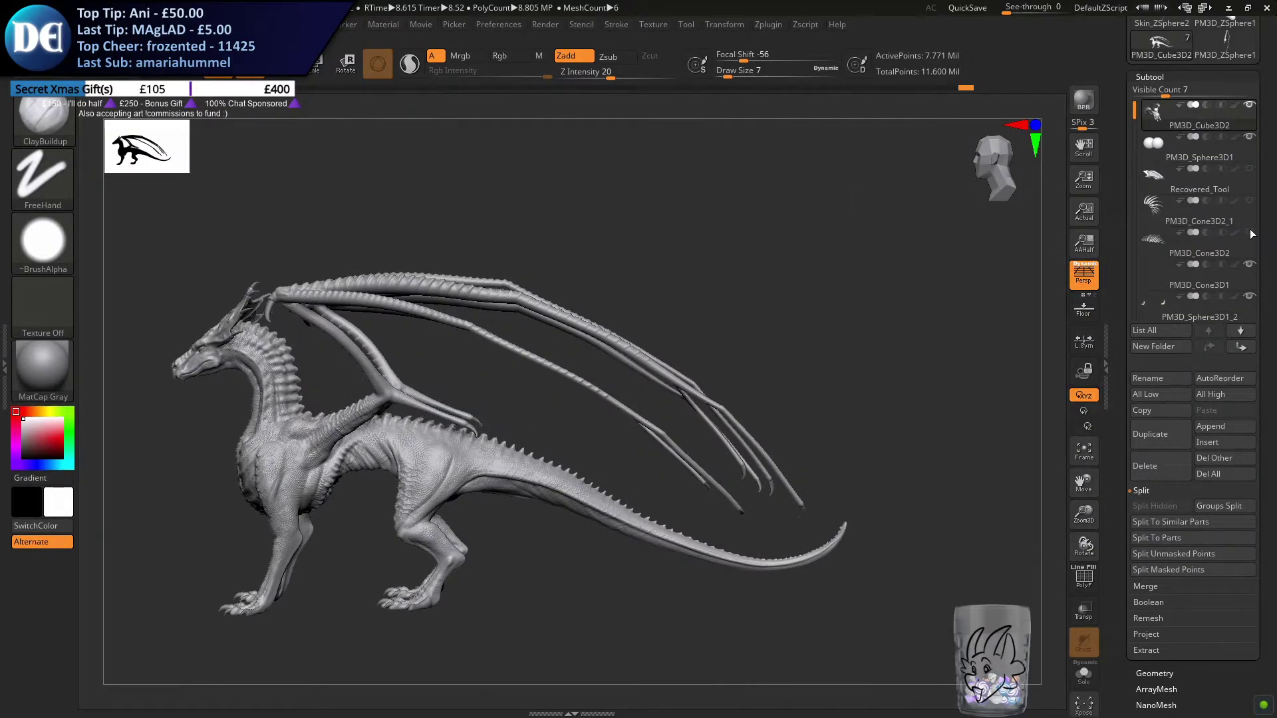
Set the brush size to 167 and mask the dragon's tail from its base to the tip on both sides
right_click_drag(284, 398, 256, 282, "alt")
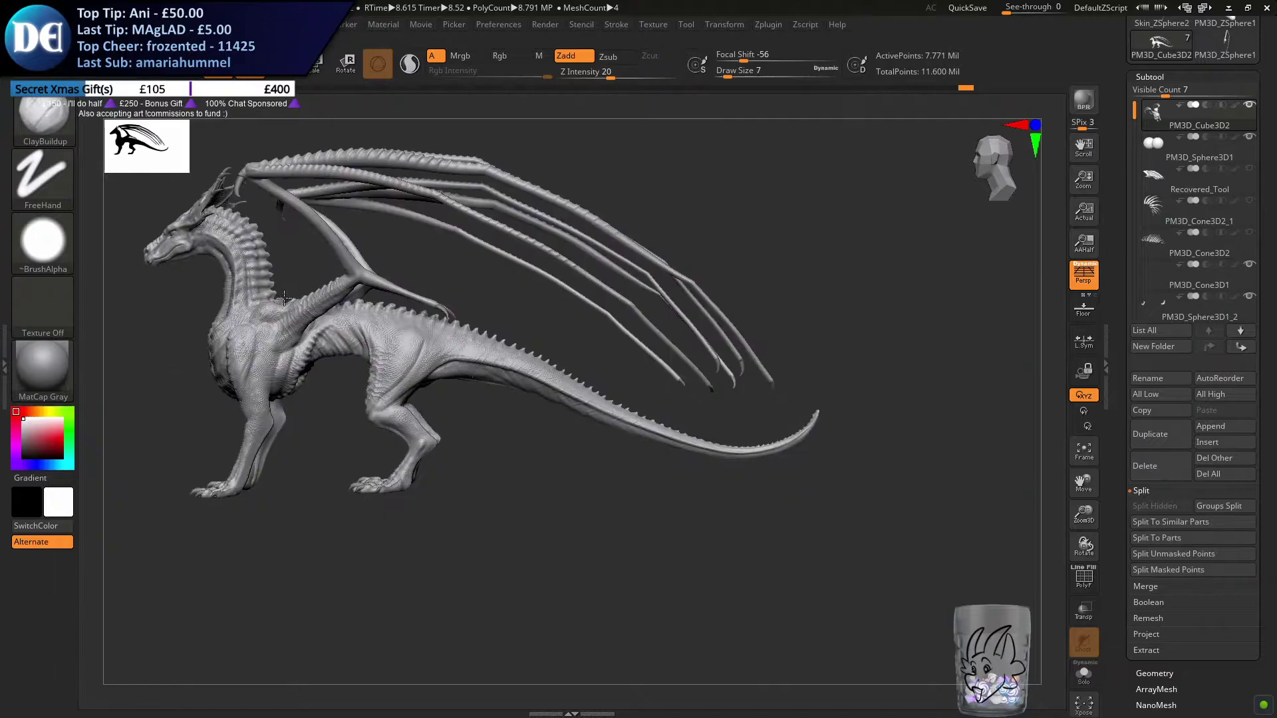
right_click_drag(522, 436, 522, 440, "ctrl")
key("s")
left_click_drag(522, 440, 551, 440)
right_click_drag(897, 438, 909, 442)
key("s")
mouse_move(898, 453)
left_mouse_down()
mouse_move(939, 428)
mouse_move(922, 463)
mouse_move(852, 487)
mouse_move(695, 452)
mouse_move(529, 383)
mouse_move(460, 385)
mouse_move(551, 353)
mouse_move(598, 428)
left_mouse_up()
mouse_move(466, 380)
left_mouse_down("ctrl")
mouse_move(744, 470)
mouse_move(943, 455)
left_mouse_up("ctrl")
left_click_drag(862, 424, 641, 440)
left_click_drag(332, 425, 608, 417, "alt")
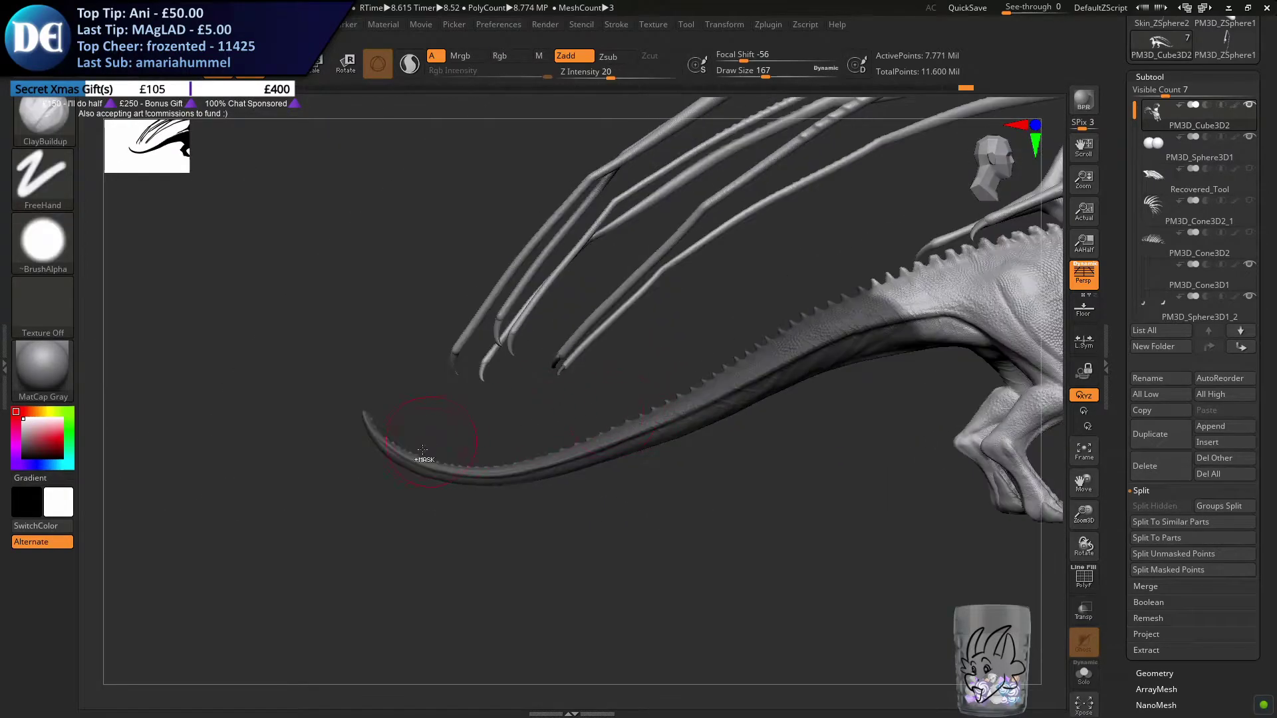
Undo the clearing of the tail mask, then invert the mask so only the tail can be edited
left_click_drag(304, 544, 520, 399, "ctrl")
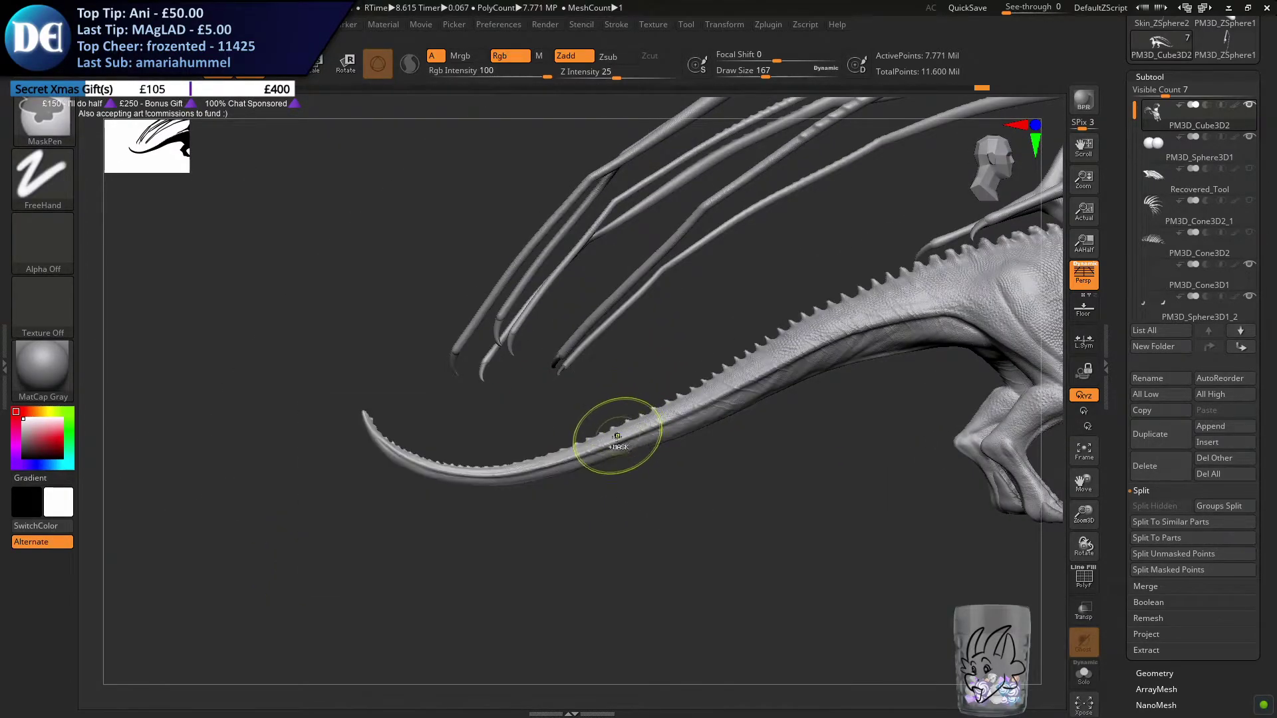
key("ctrl+z")
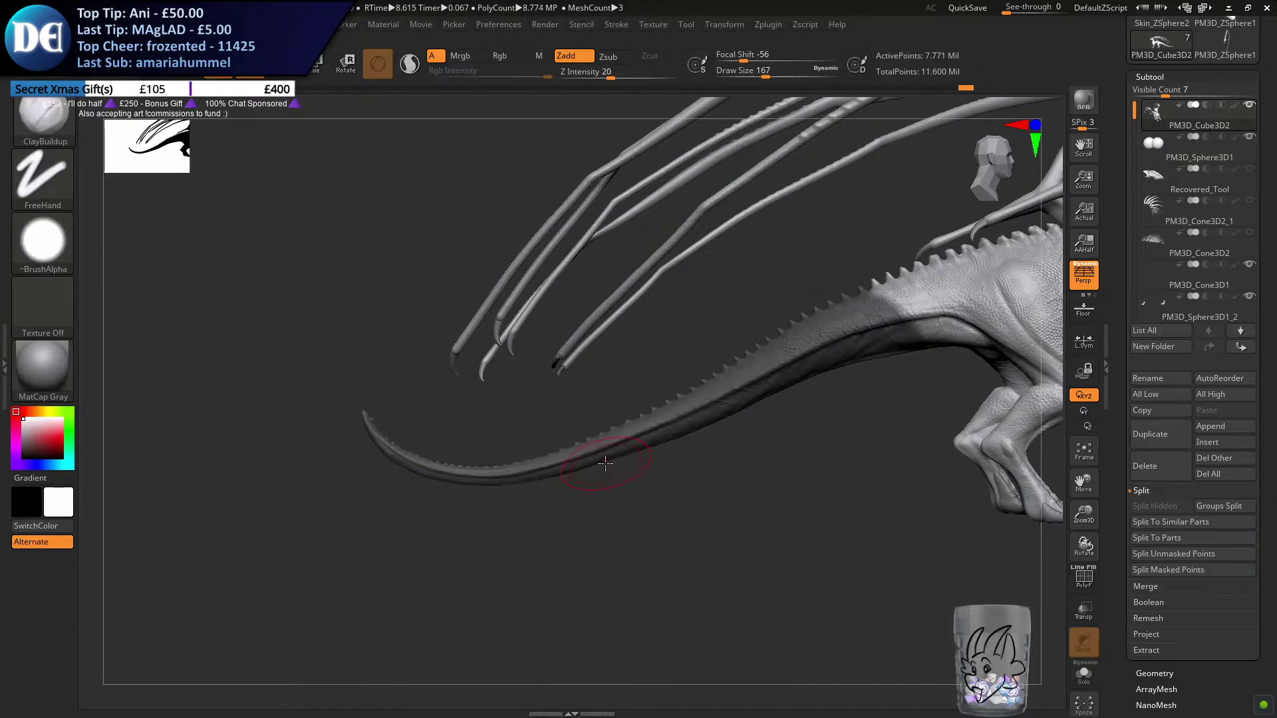
left_click_drag(410, 491, 927, 438)
left_click(510, 559, "ctrl")
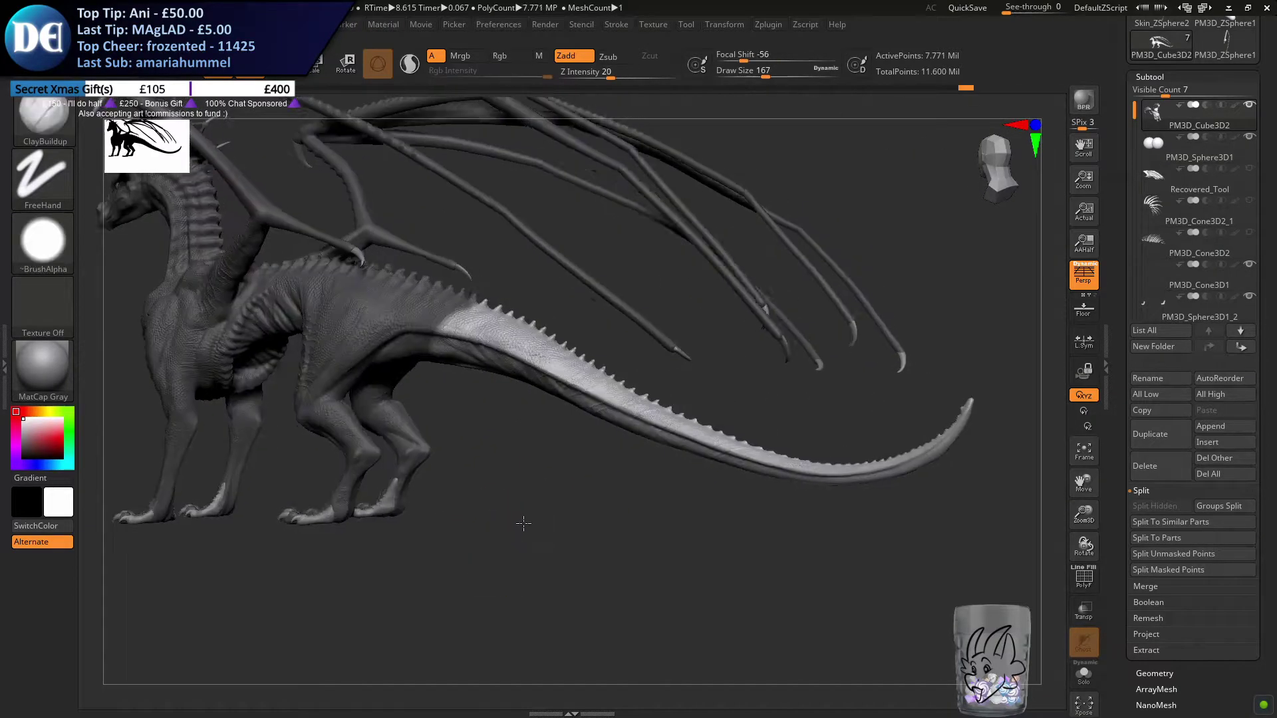
Switch to the Move brush, raise its size to 867 and pull the tail's end slightly back toward the body
left_click_drag(522, 524, 472, 457)
left_click(54, 118)
key("m")
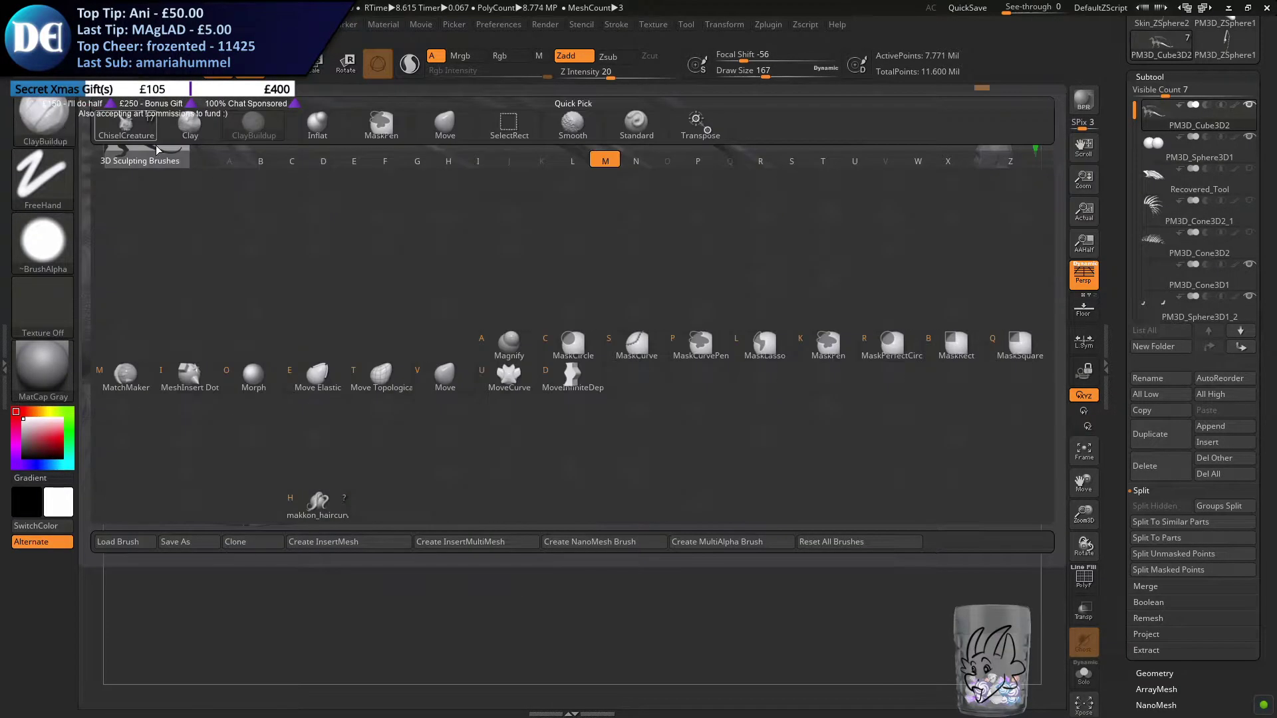
left_click(445, 374)
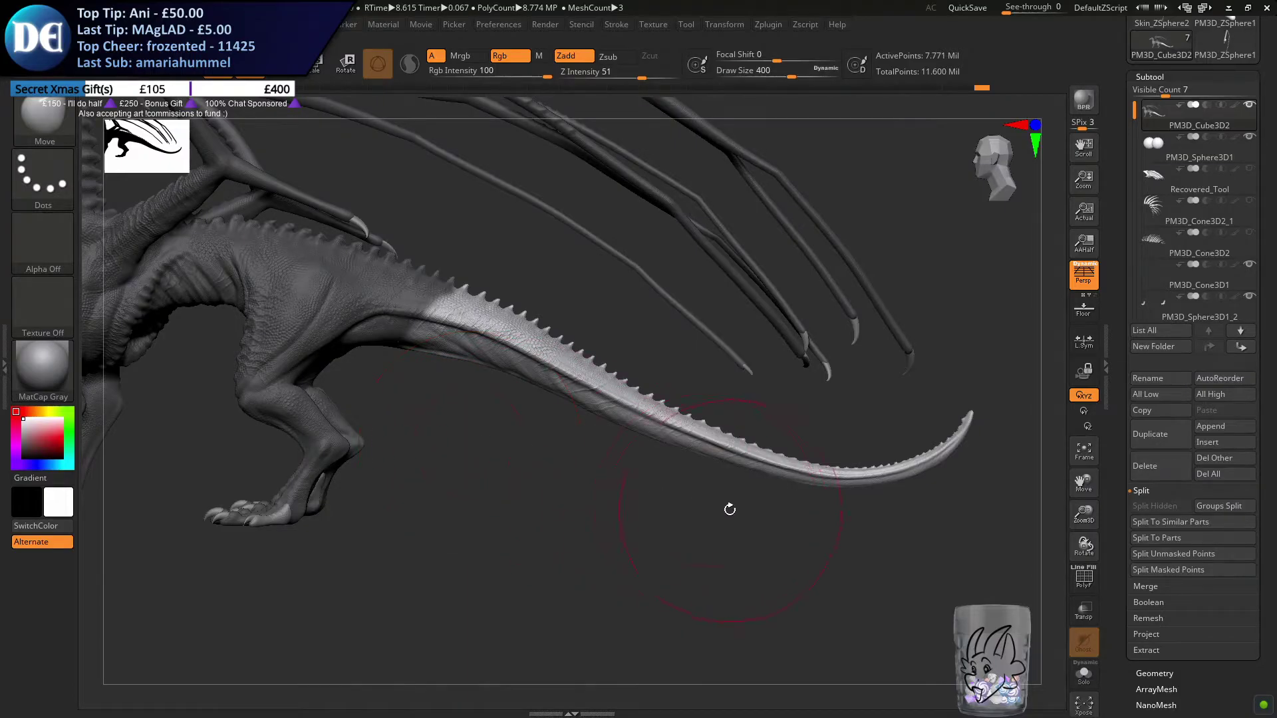
key("s")
left_click_drag(661, 502, 694, 503)
key("ctrl")
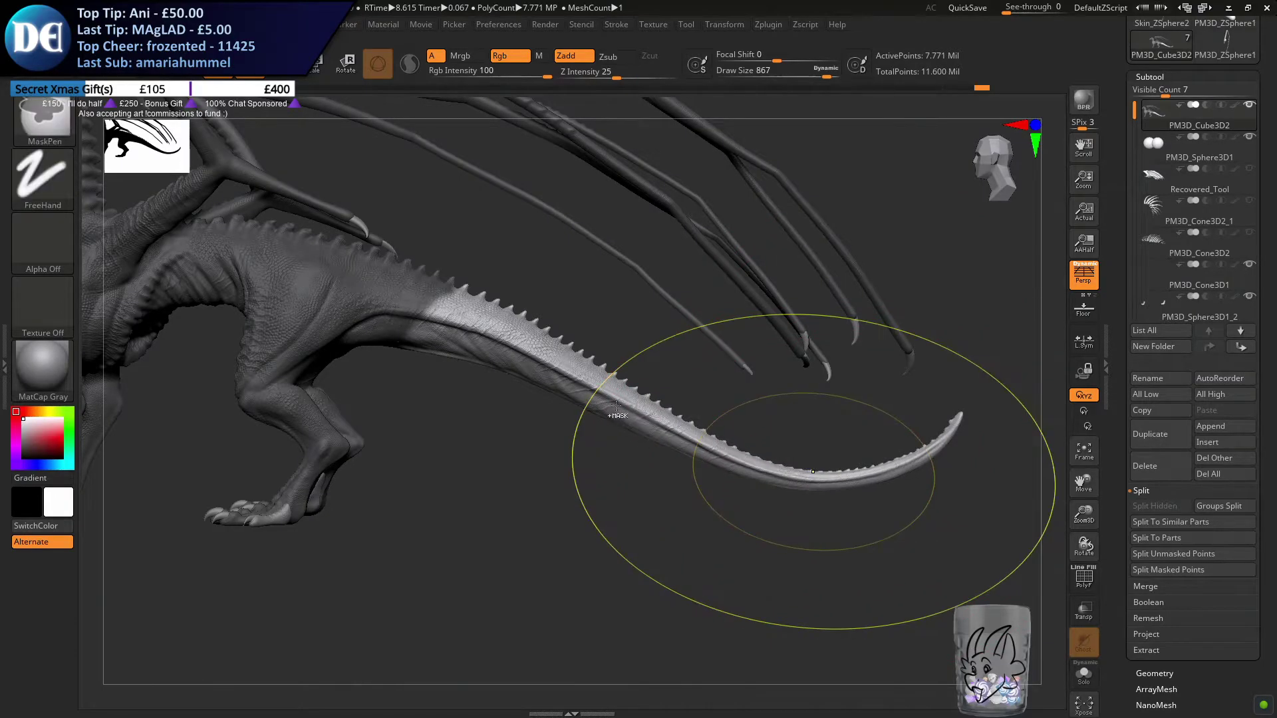
key("ctrl+z")
left_click_drag(950, 435, 929, 439)
left_click_drag(775, 466, 766, 471)
Reduce the Move brush size to 559 and refine the tail's curve, pulling the tip further inward
key("s")
left_click_drag(765, 472, 750, 467)
left_click_drag(593, 392, 593, 395)
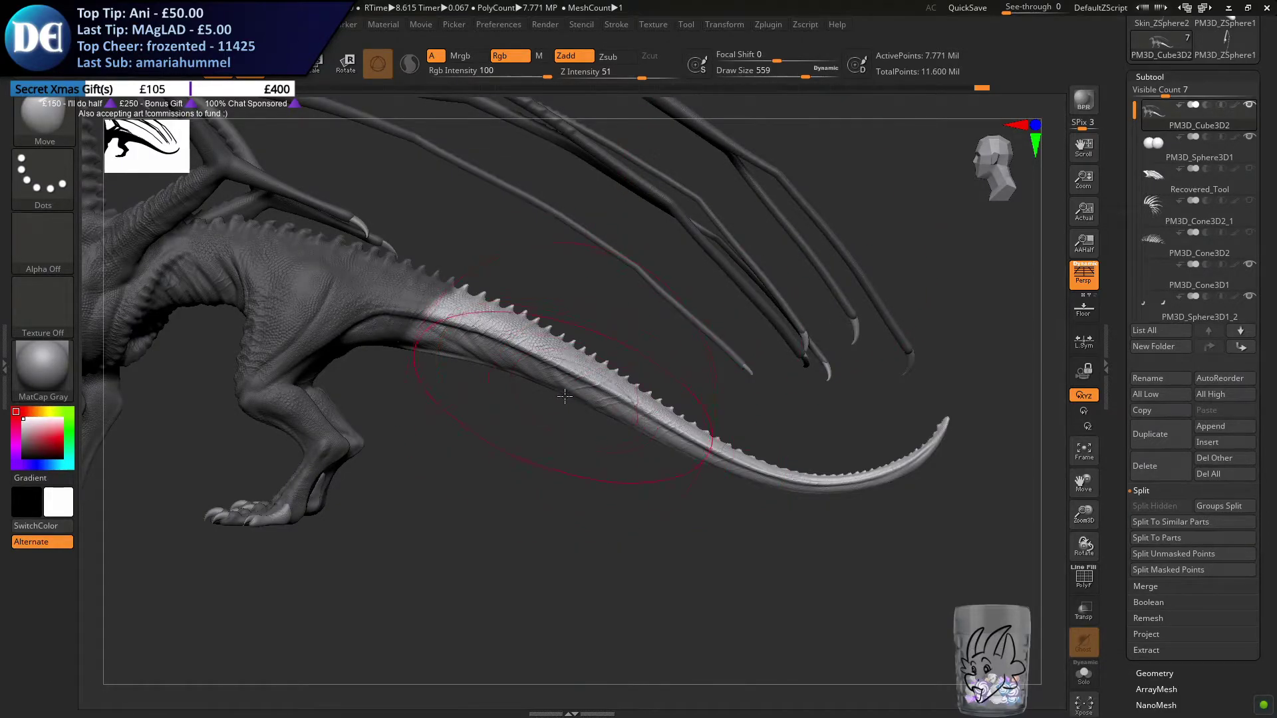
key("ctrl")
left_click_drag(944, 420, 936, 424)
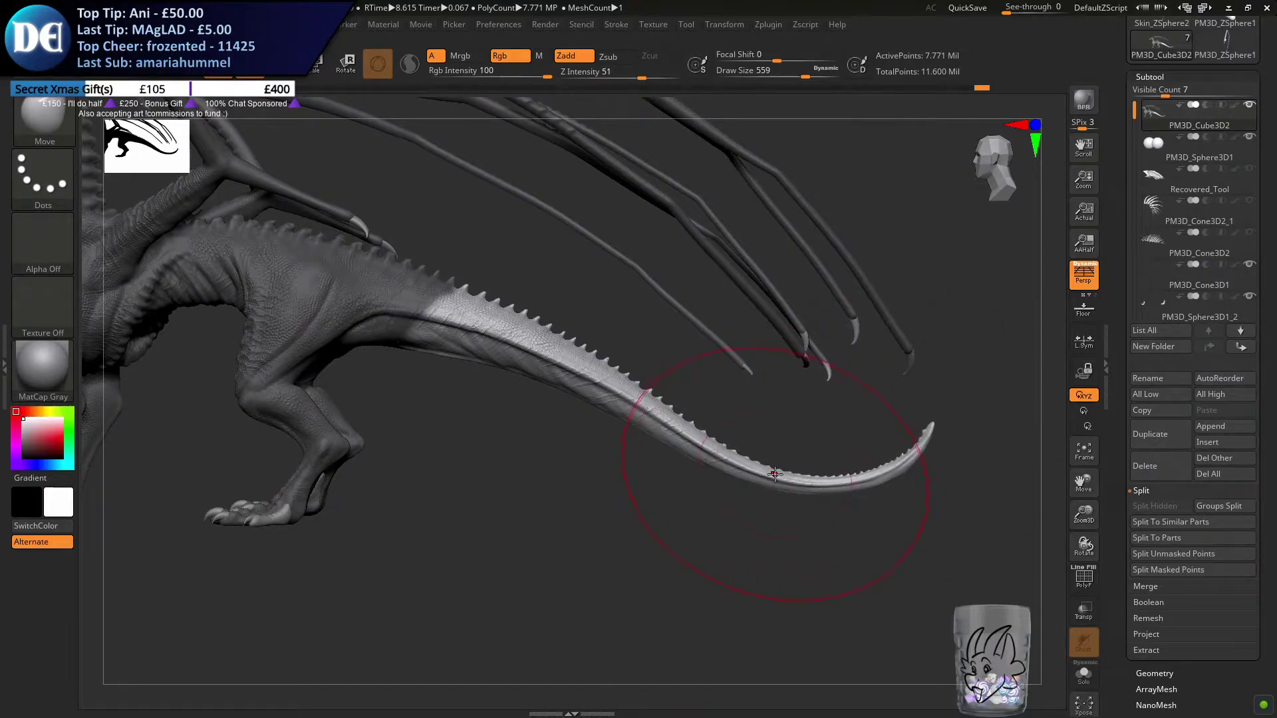
left_click_drag(754, 473, 679, 474)
Reduce the Move brush size to 468 and reshape the upward curl at the tail's end
left_click_drag(736, 473, 242, 472)
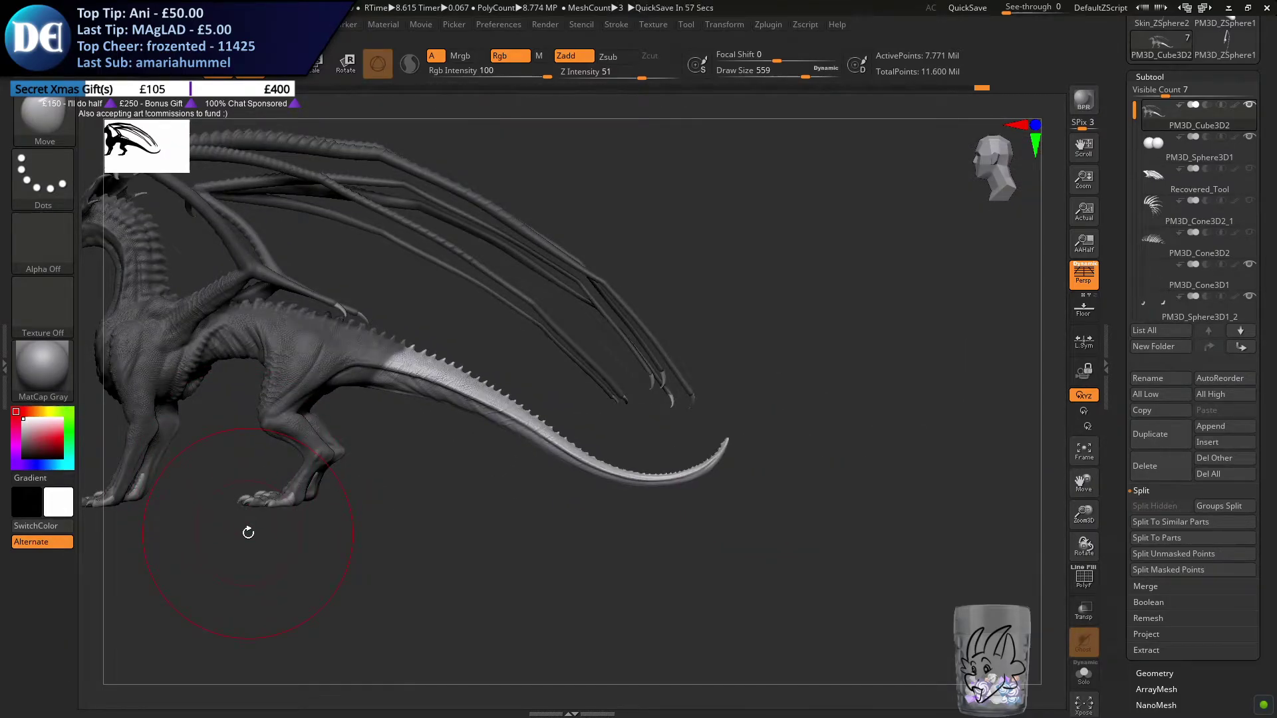
right_click_drag(633, 420, 711, 372, "ctrl")
key("s")
left_click_drag(701, 372, 693, 373)
left_click_drag(817, 389, 802, 389)
left_click_drag(667, 457, 668, 459)
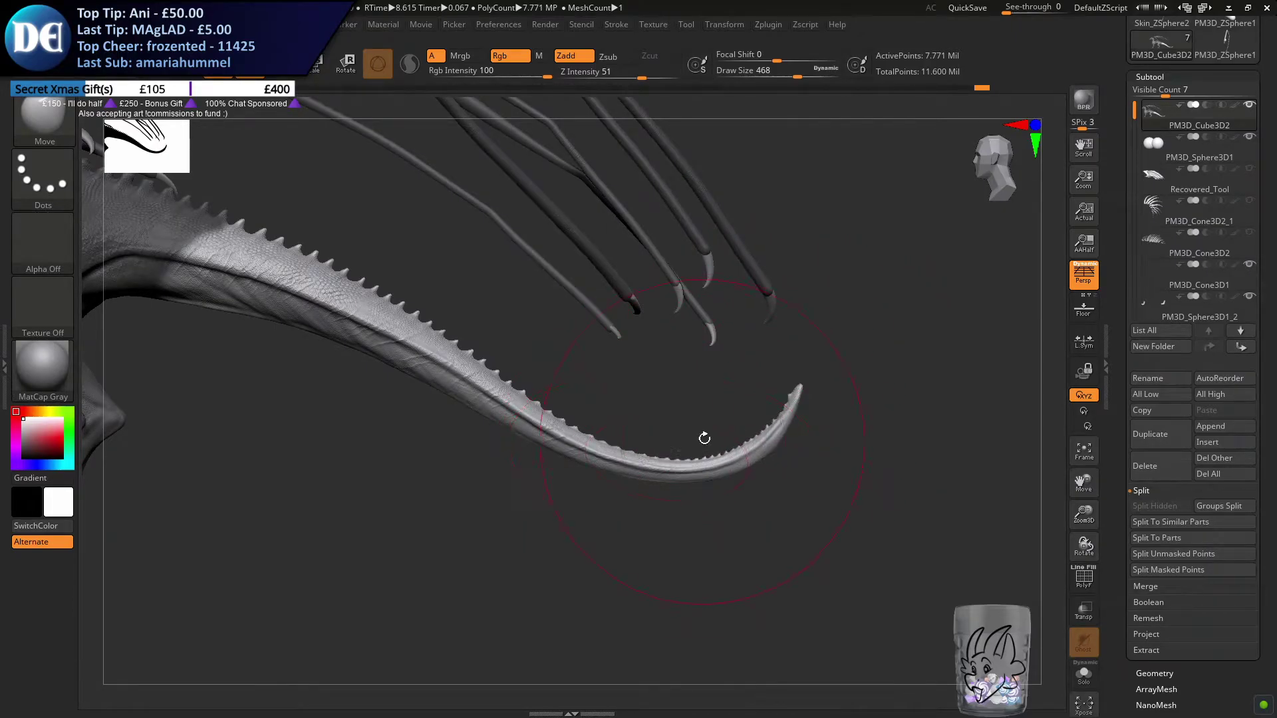
Raise the Move brush size to 559 and refine the bend of the tail and the lean of its tip
key("s")
mouse_move(771, 391)
left_mouse_down()
mouse_move(745, 391)
mouse_move(802, 381)
left_mouse_up()
key("s")
key("s")
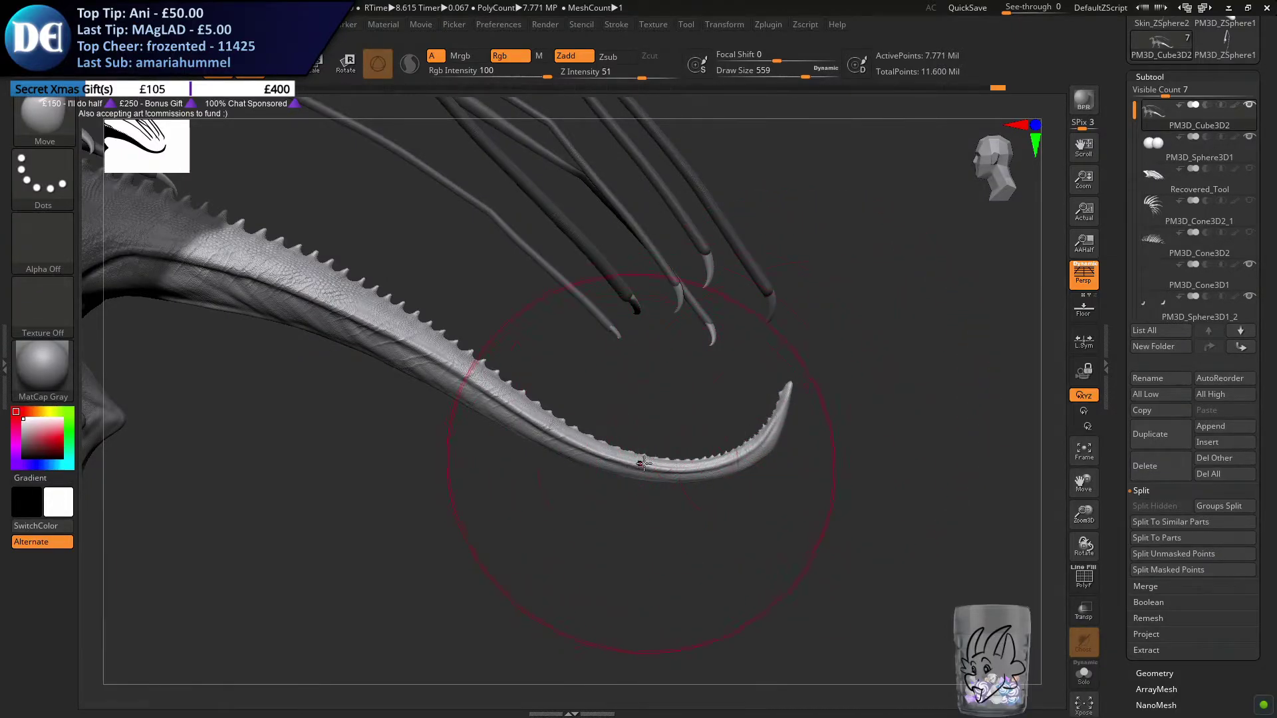
key("s")
left_click_drag(613, 476, 623, 476)
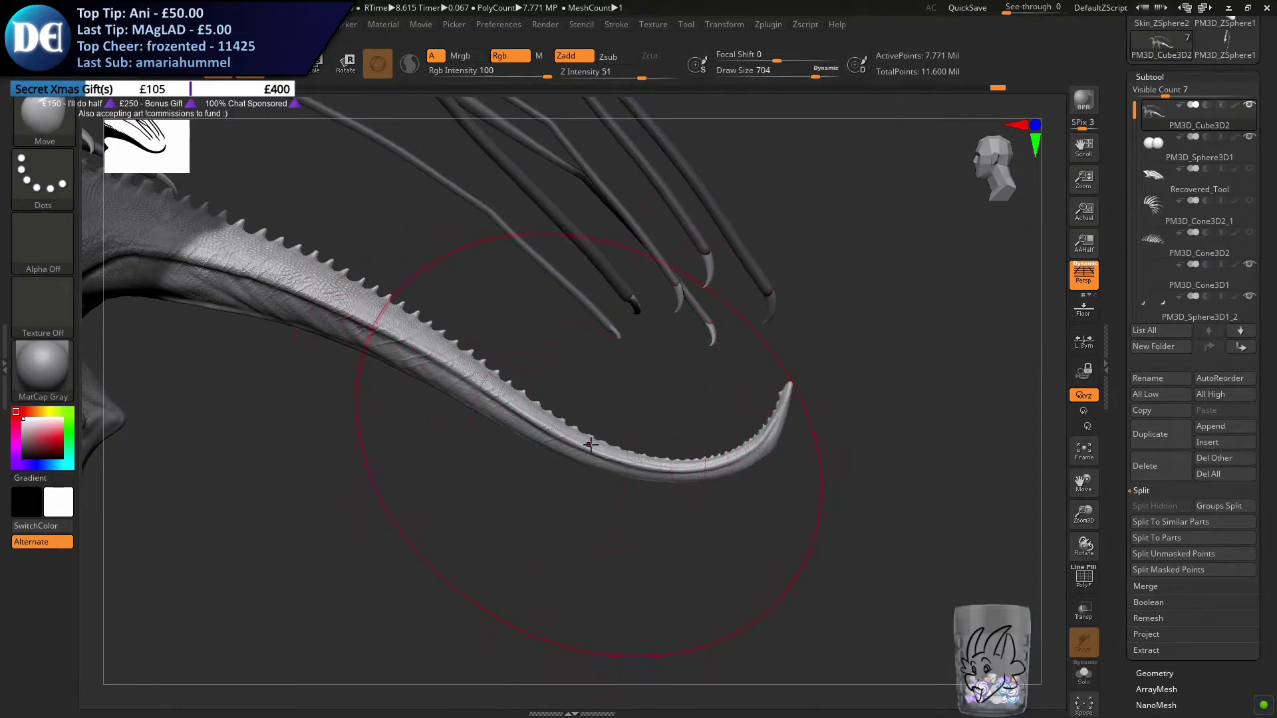
left_click_drag(586, 451, 583, 443)
left_click_drag(787, 395, 751, 416)
Reduce the Move brush size to 245 and then 172 to refine the curl toward the tail's tip
key("s")
left_click_drag(750, 416, 710, 417)
right_click_drag(715, 392, 710, 425, "ctrl")
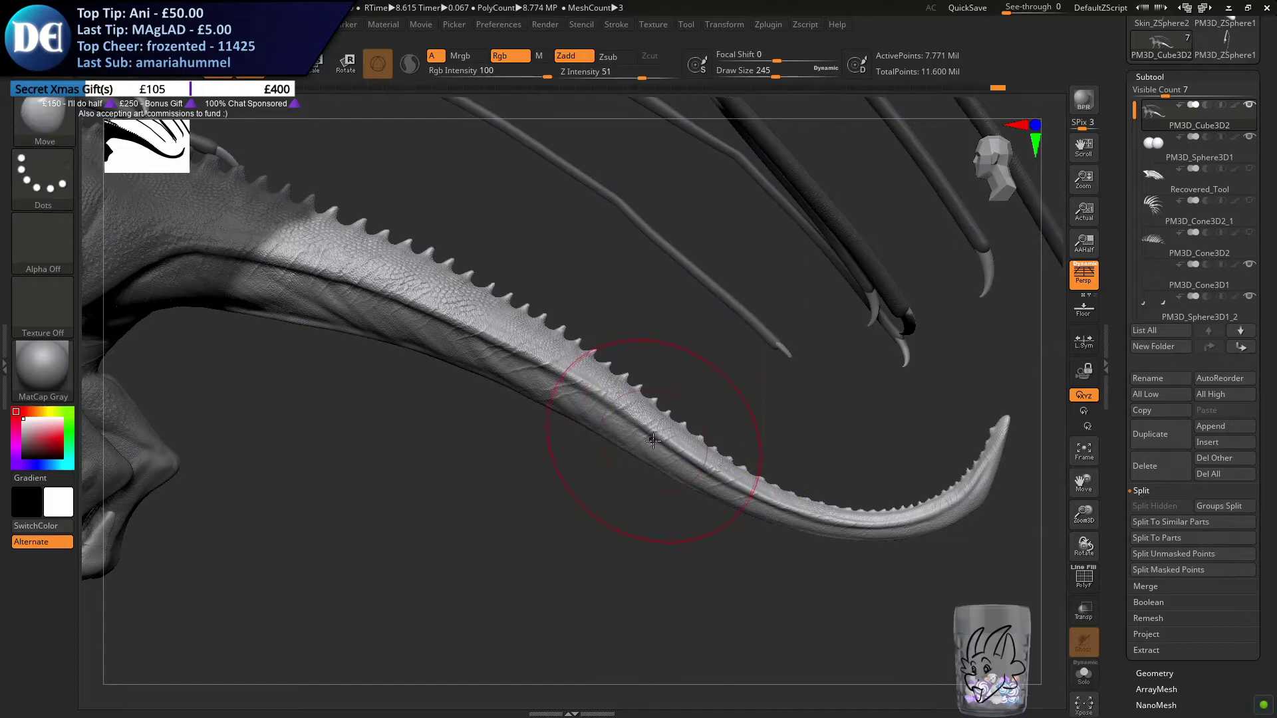
right_click_drag(620, 473, 467, 443)
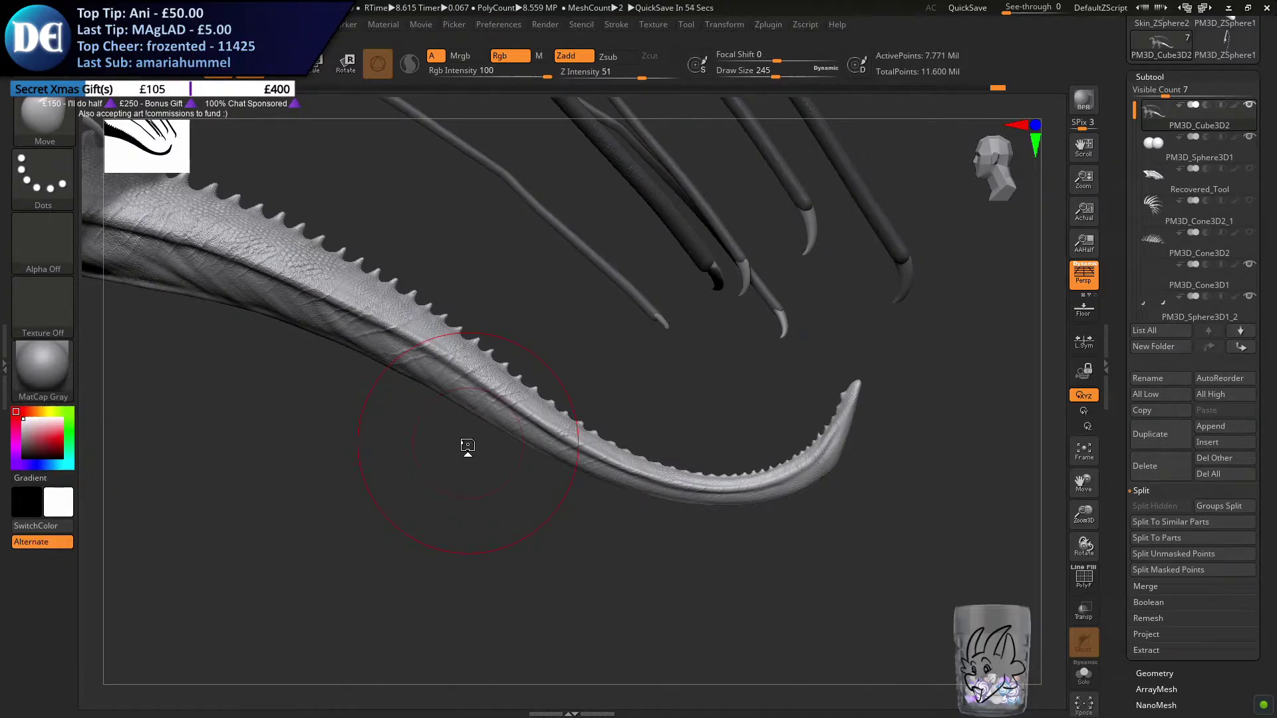
key("s")
left_click_drag(812, 431, 840, 431)
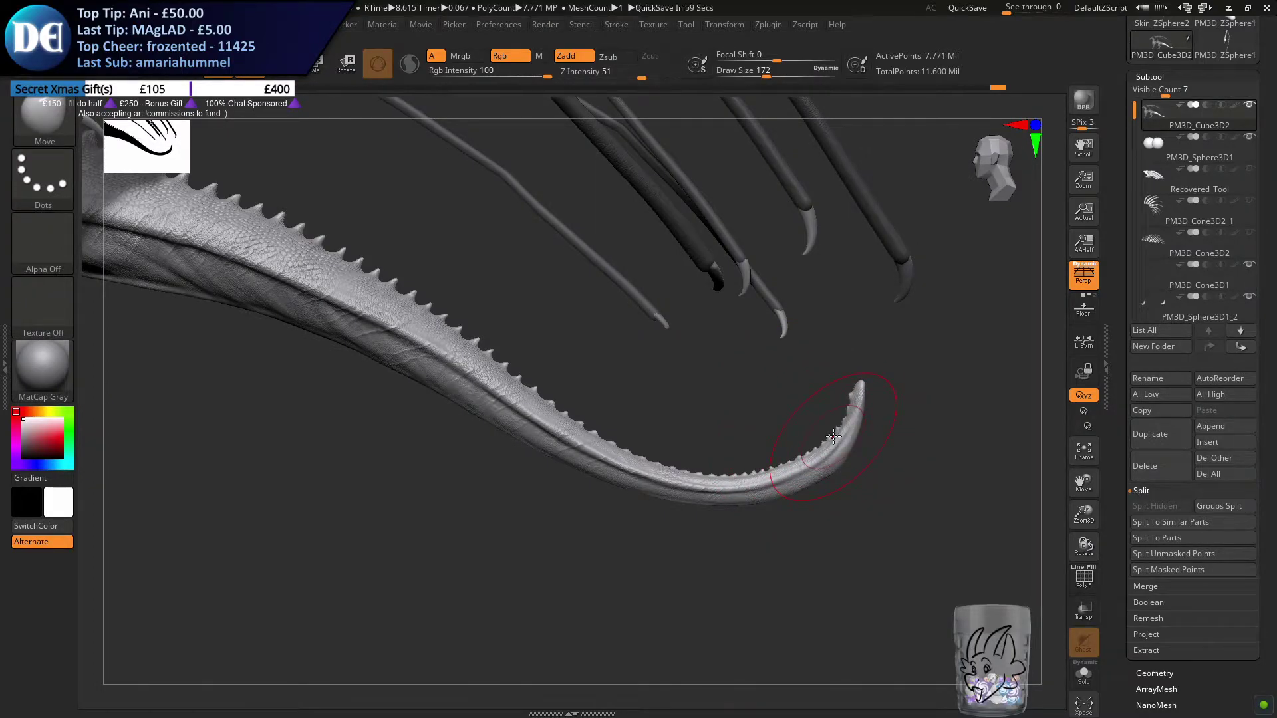
left_click_drag(641, 421, 607, 417, "alt")
Reduce the Move brush size to 116 and fine-tune the underside and tip of the tail's curl
key("s")
left_click_drag(782, 470, 773, 469)
left_click_drag(748, 532, 755, 463)
mouse_move(580, 480)
right_mouse_down("alt")
mouse_move(503, 417)
mouse_move(579, 505)
right_mouse_up("alt")
key("s")
left_click_drag(751, 401, 748, 401)
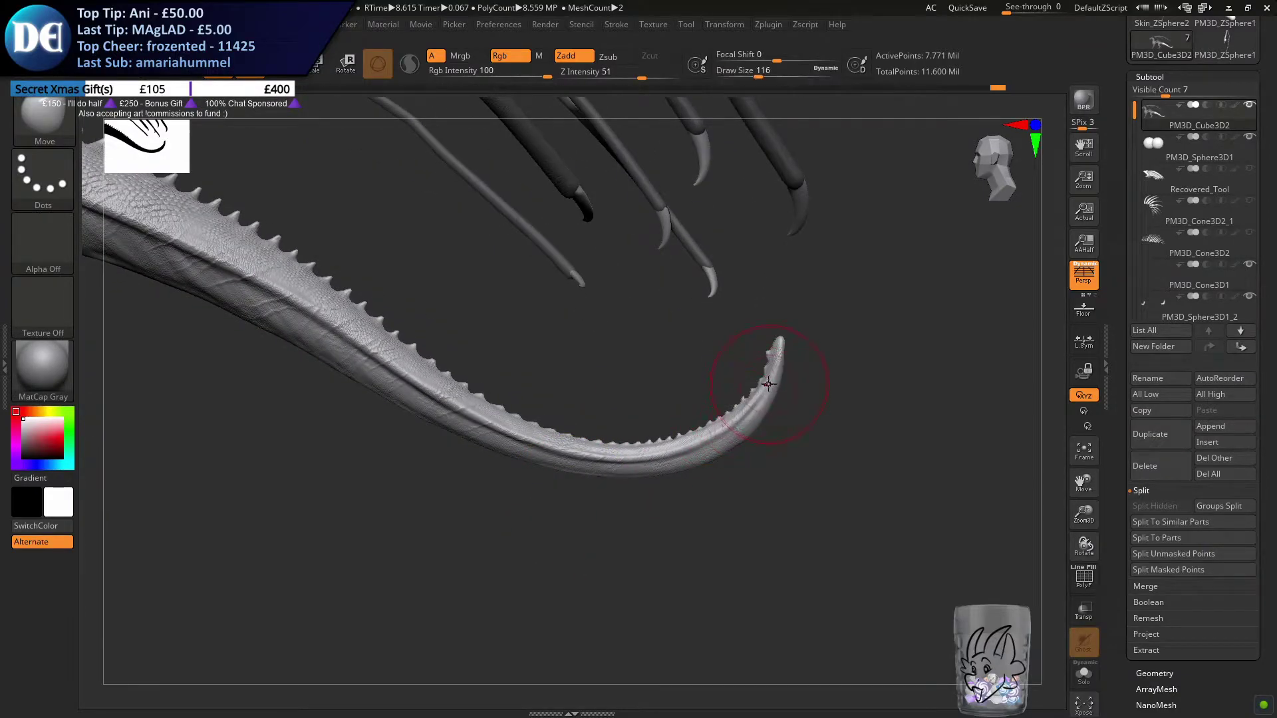
Clear the mask from the dragon's body and set the Move brush size to 187
key("ctrl")
key("s")
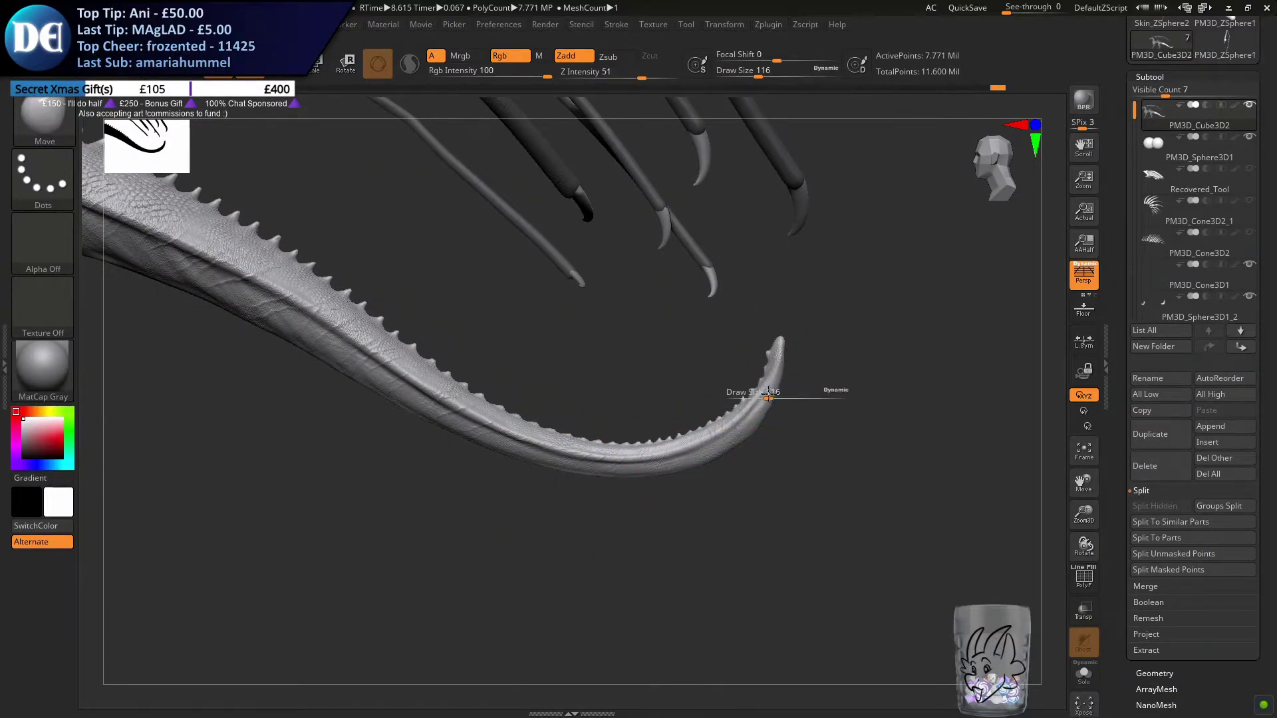
key("ctrl")
mouse_move(772, 400)
left_mouse_down()
mouse_move(791, 432)
mouse_move(675, 395)
mouse_move(684, 541)
mouse_move(671, 551)
left_mouse_up()
key("s")
left_click_drag(524, 613, 554, 513)
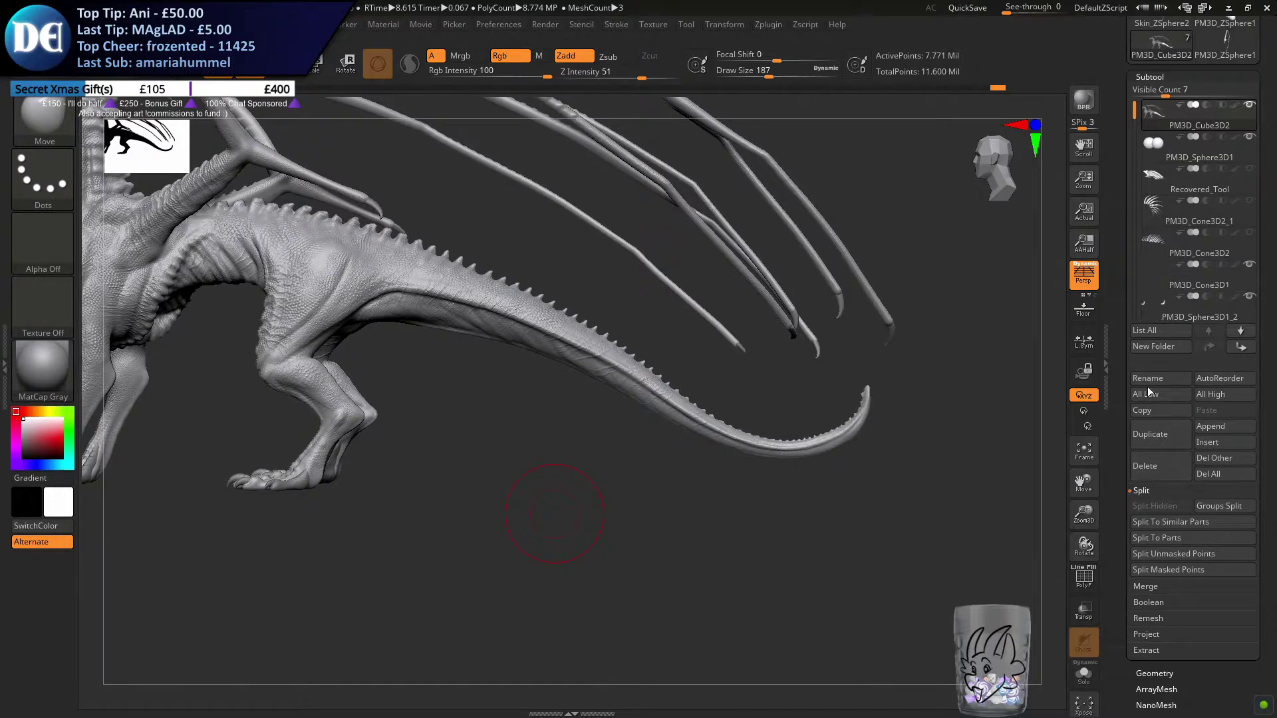
Append a ZSphere as a new subtool and select it
left_click(1210, 426)
left_click(1019, 485)
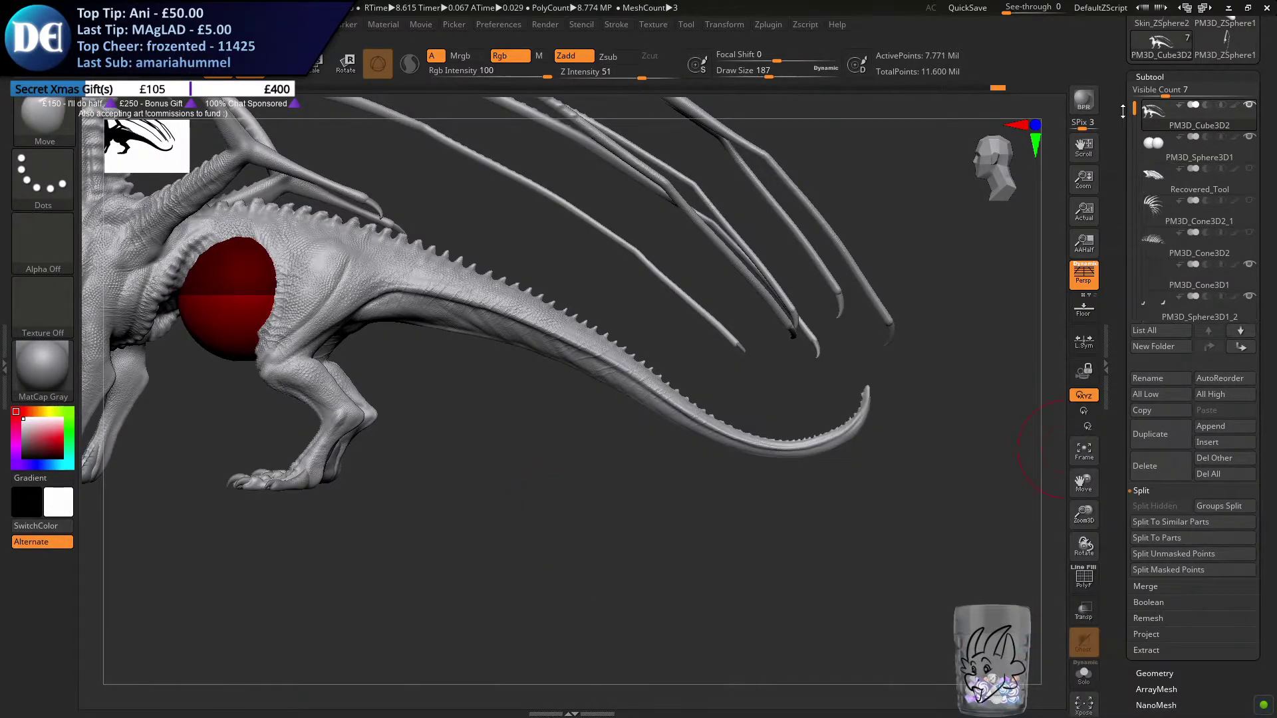
scroll(1176, 253, "down", 1)
left_click(1170, 306)
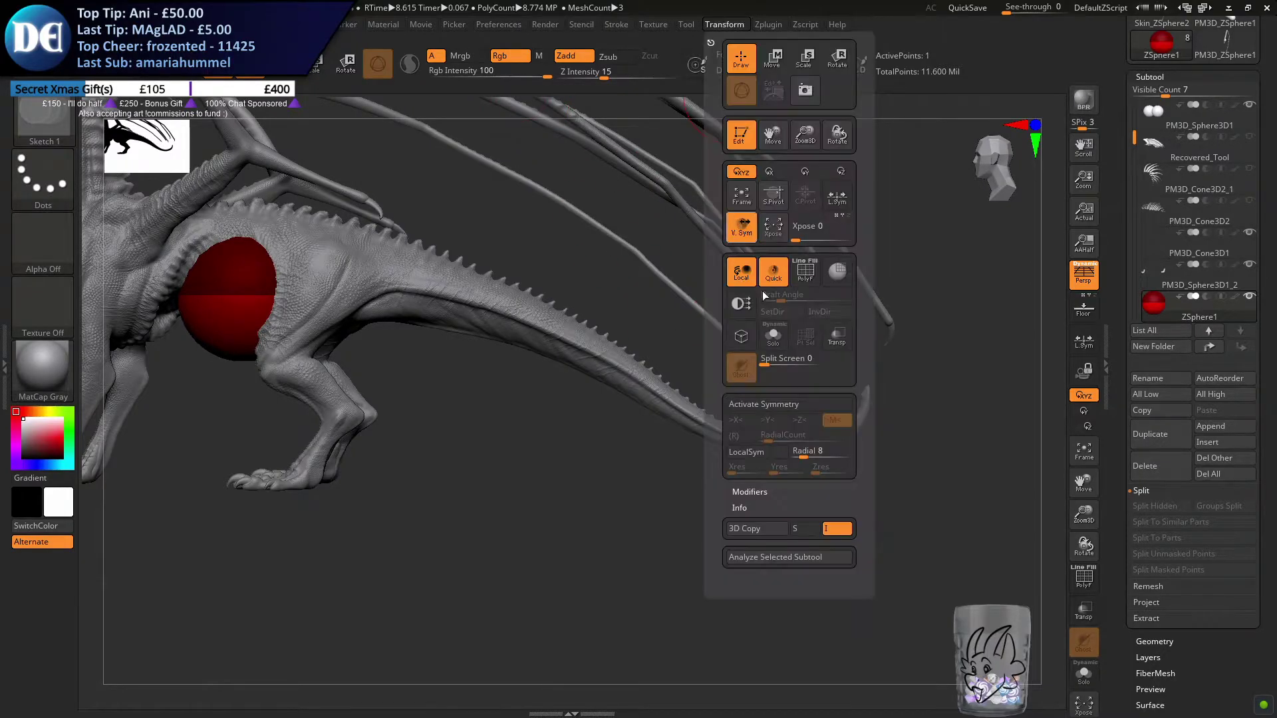
Move the new ZSphere out of the dragon's body to just beyond the tail's tip
key("w")
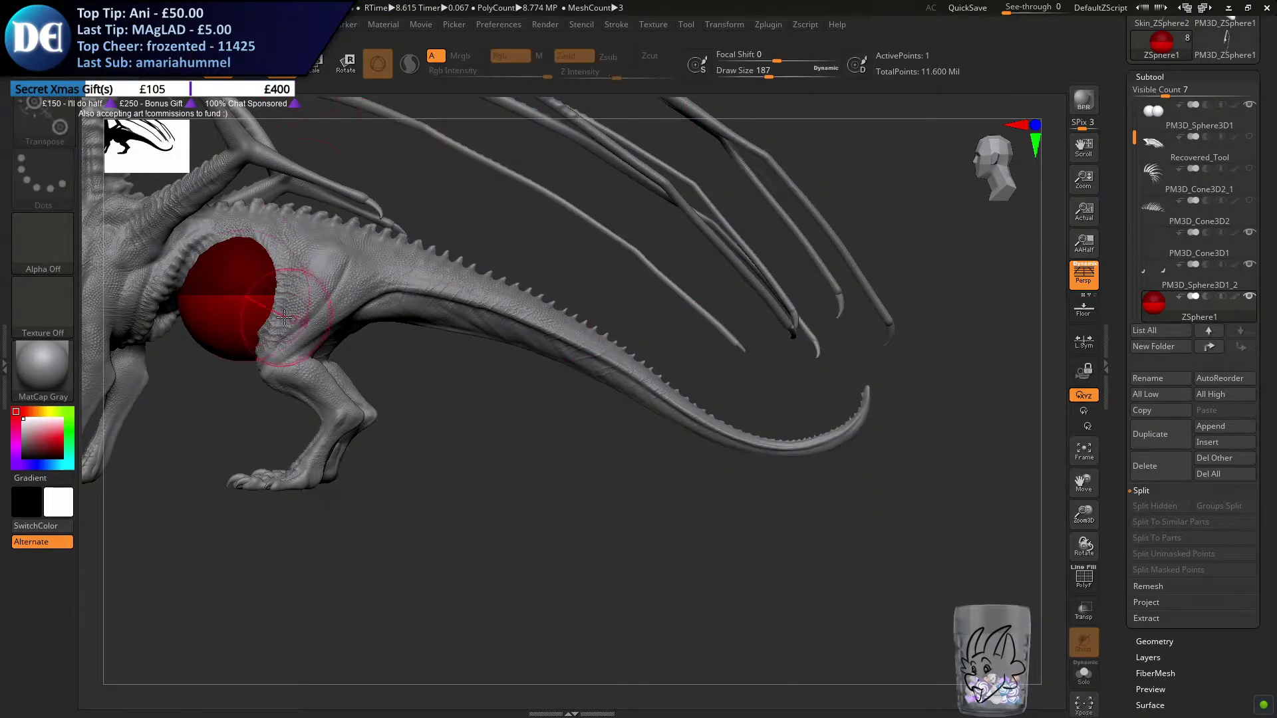
left_click_drag(293, 299, 282, 175)
key("ctrl+z")
key("ctrl+z")
key("ctrl+z")
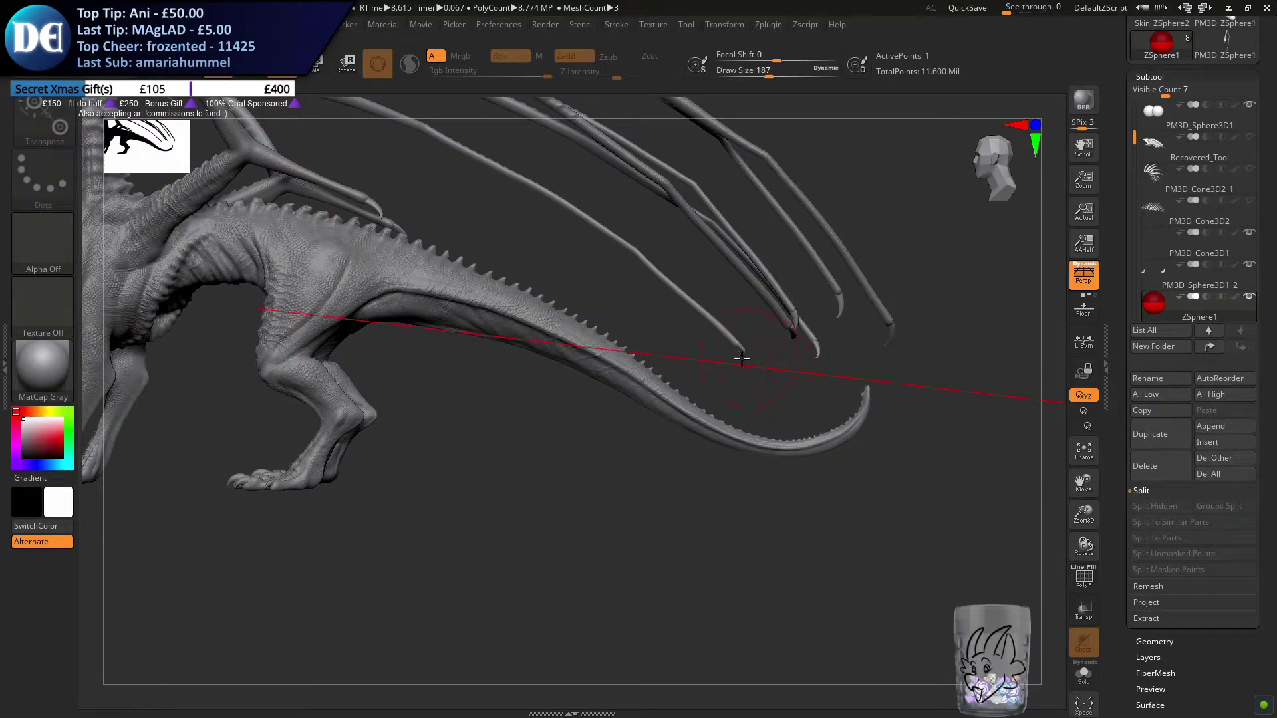
key("ctrl+z")
key("ctrl+z")
key("ctrl+z")
key("ctrl+z")
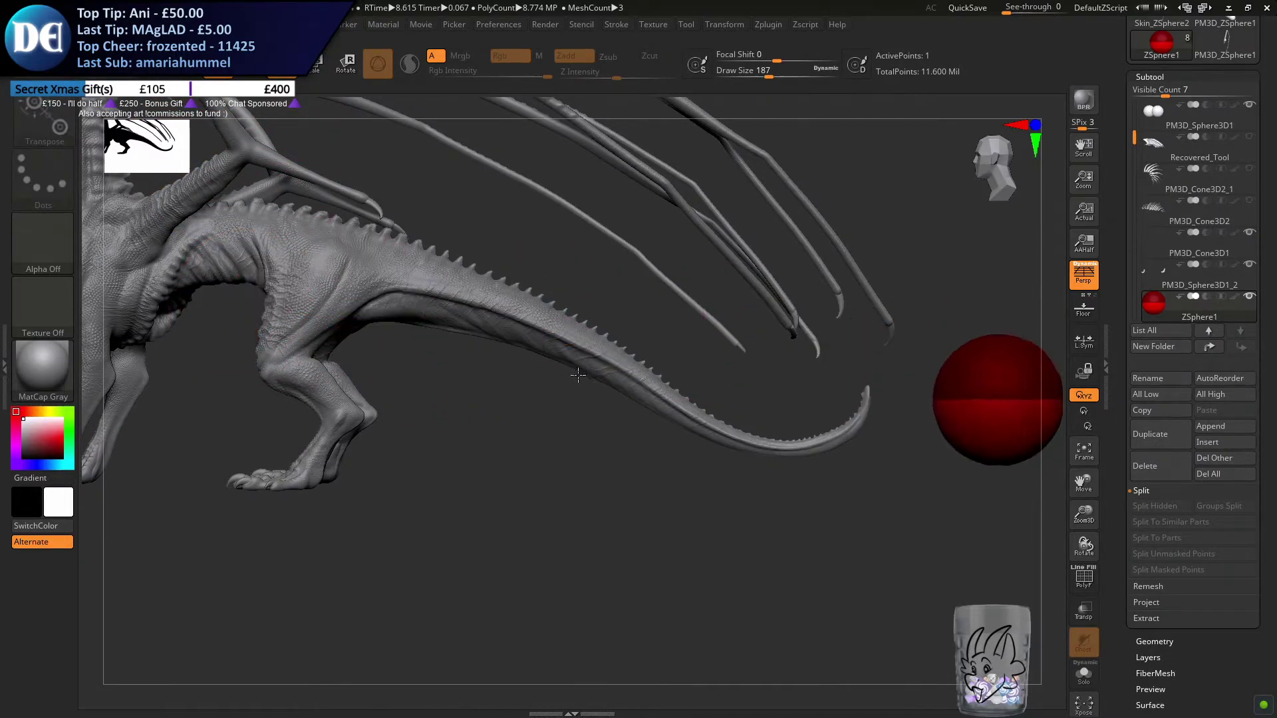
Scale the ZSphere down to a small ball about as thick as the tail's end
left_click(317, 71)
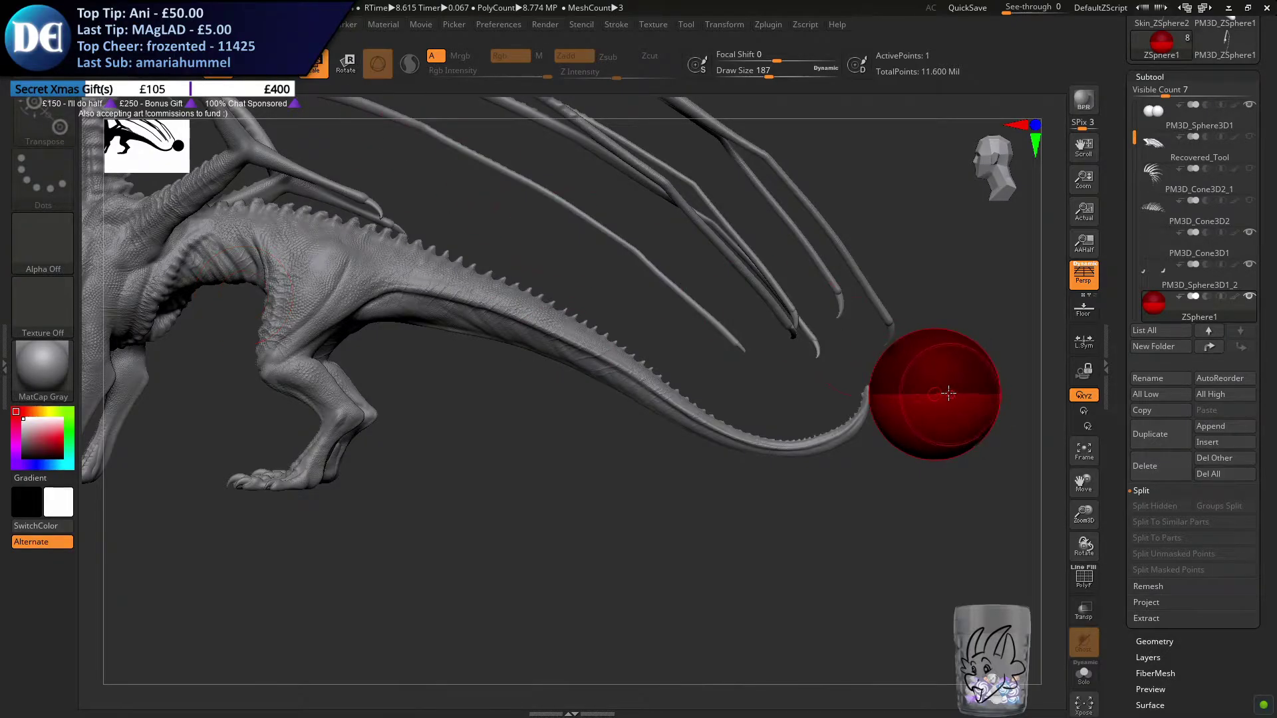
mouse_move(955, 436)
left_mouse_down()
mouse_move(913, 291)
mouse_move(816, 280)
left_mouse_up()
key("q")
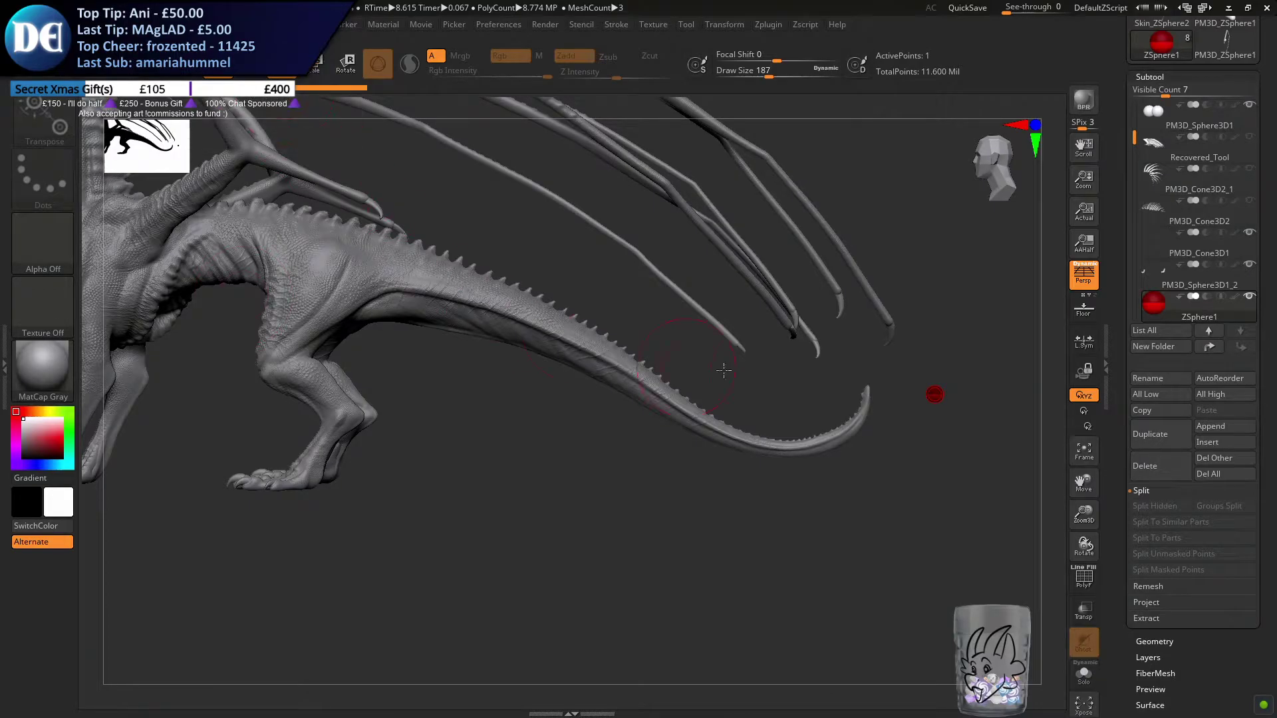
Position the small ZSphere on the tail's end where the upward curl begins, setting the draw size to 83
left_click_drag(928, 396, 867, 417)
key("s")
left_click_drag(628, 488, 610, 488)
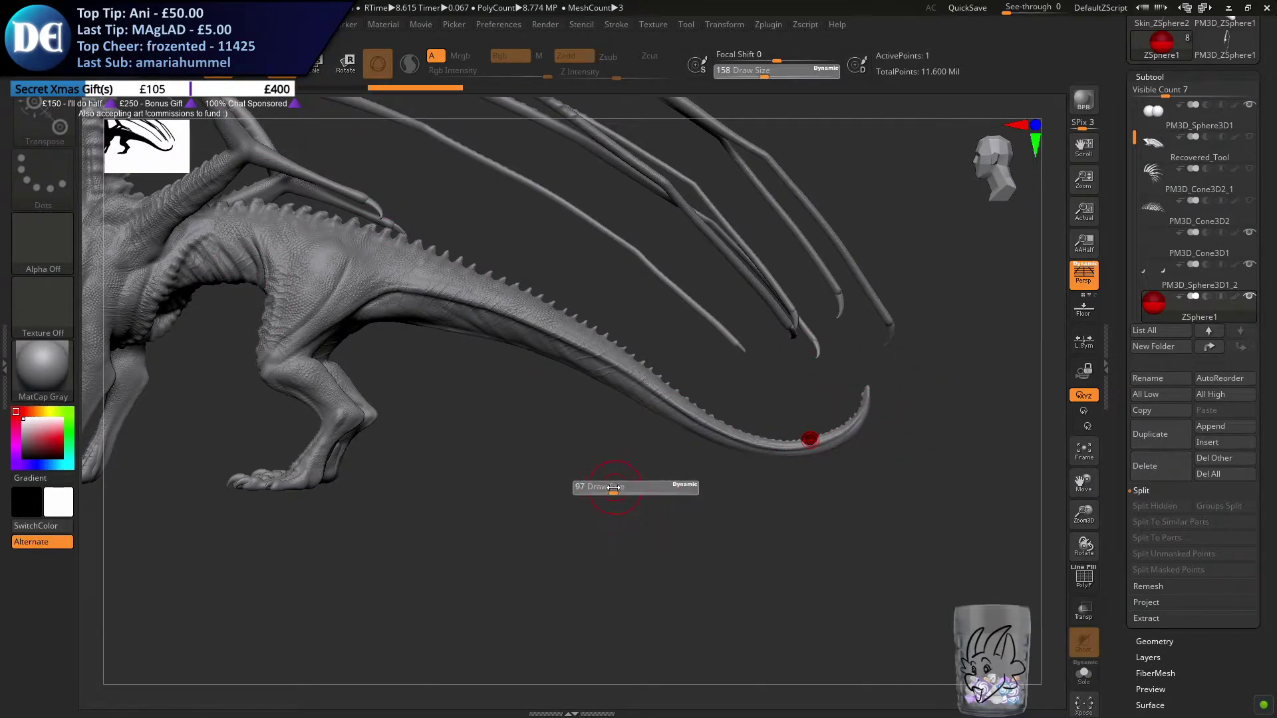
mouse_move(627, 465)
right_mouse_down("alt")
mouse_move(436, 433)
mouse_move(470, 500)
right_mouse_up("alt")
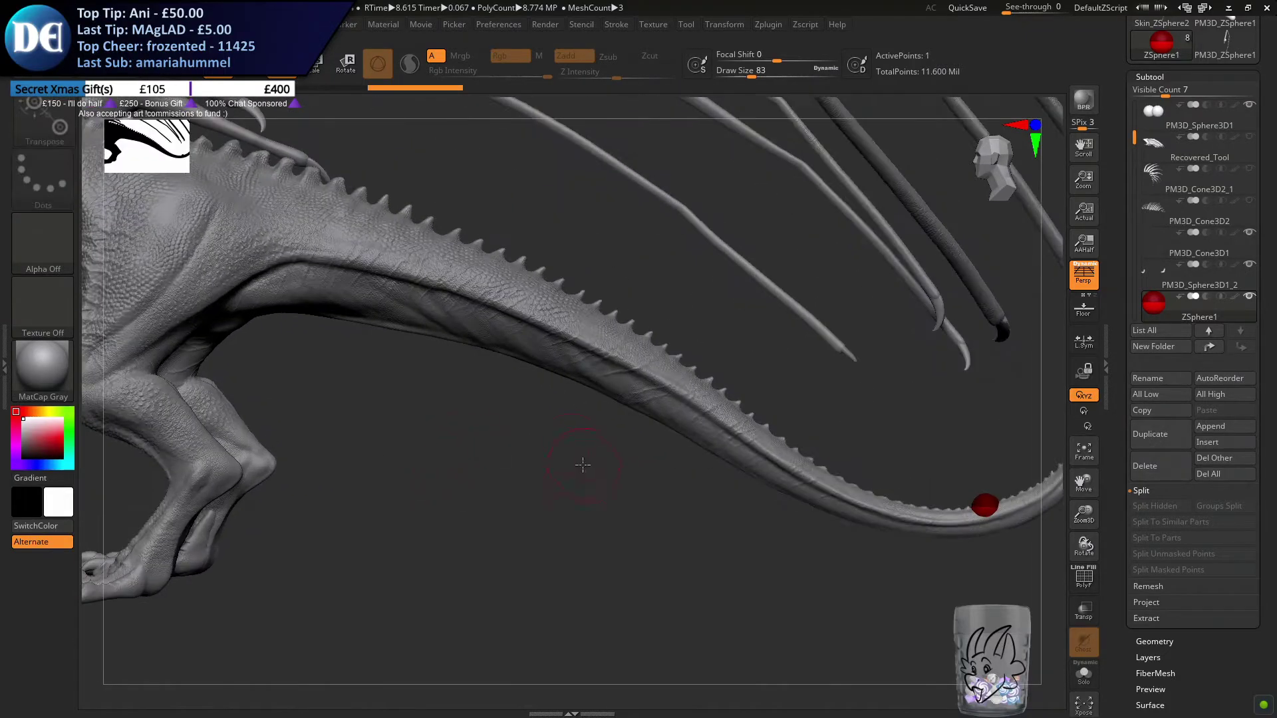
right_click_drag(581, 461, 326, 437, "alt")
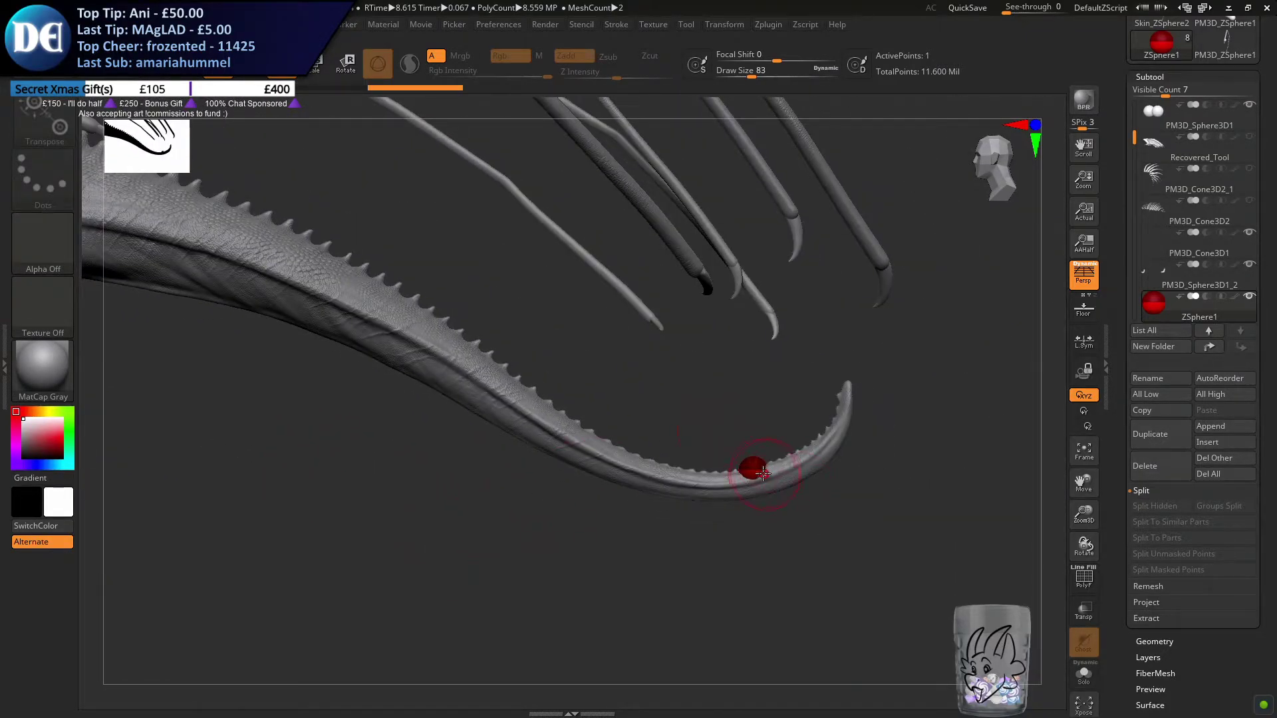
left_click_drag(759, 476, 770, 478)
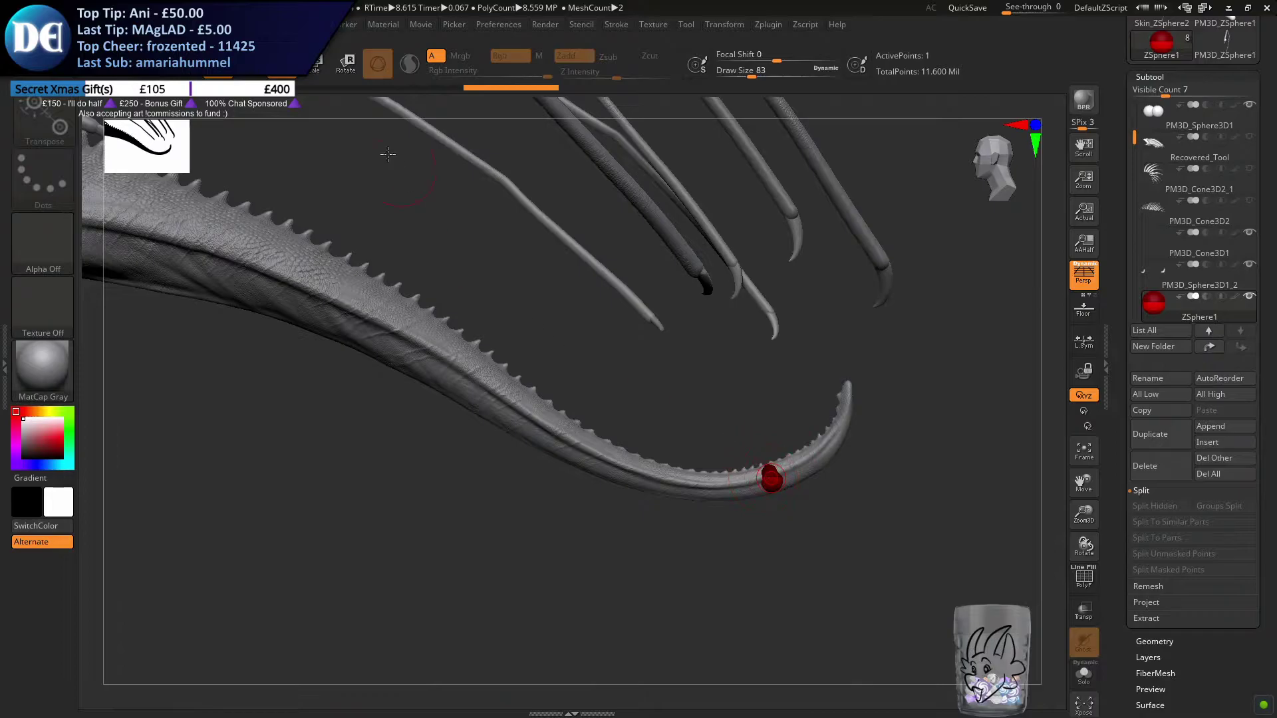
Return to Draw mode, isolate the ZSphere subtool and reduce the draw size to 25
key("q")
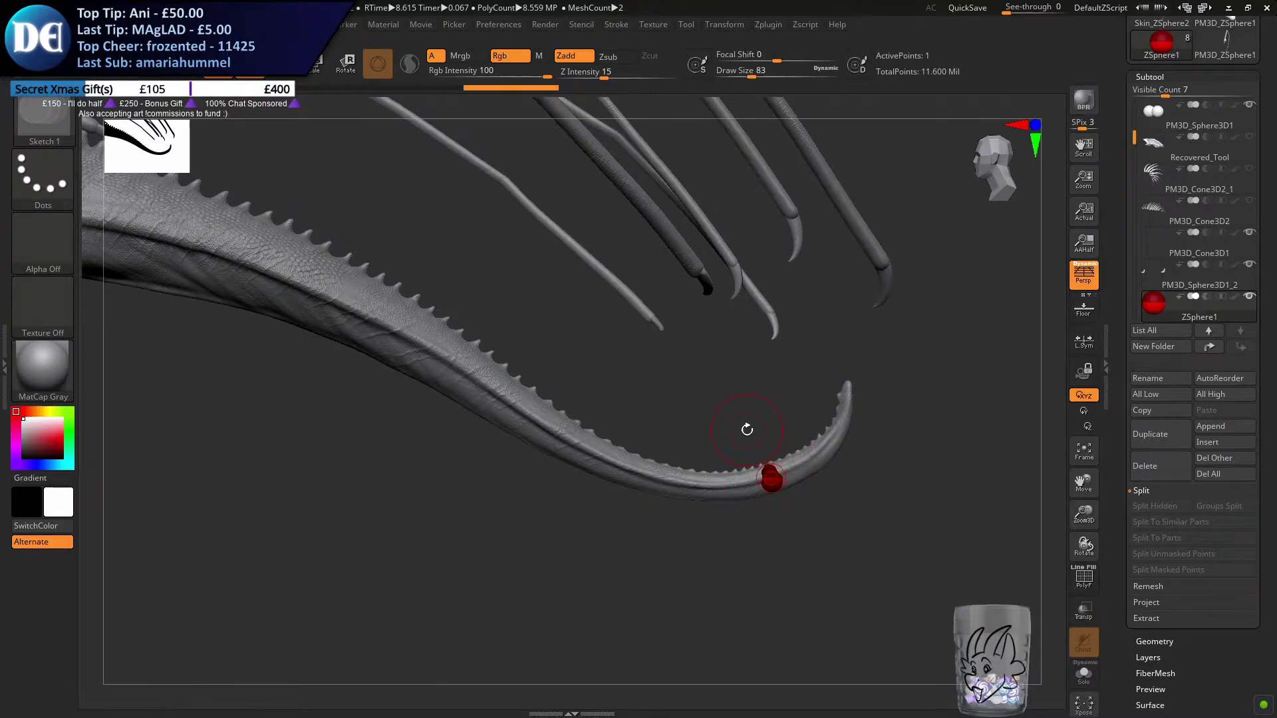
mouse_move(629, 454)
left_mouse_down()
mouse_move(585, 406)
mouse_move(592, 414)
mouse_move(566, 425)
left_mouse_up()
key("s")
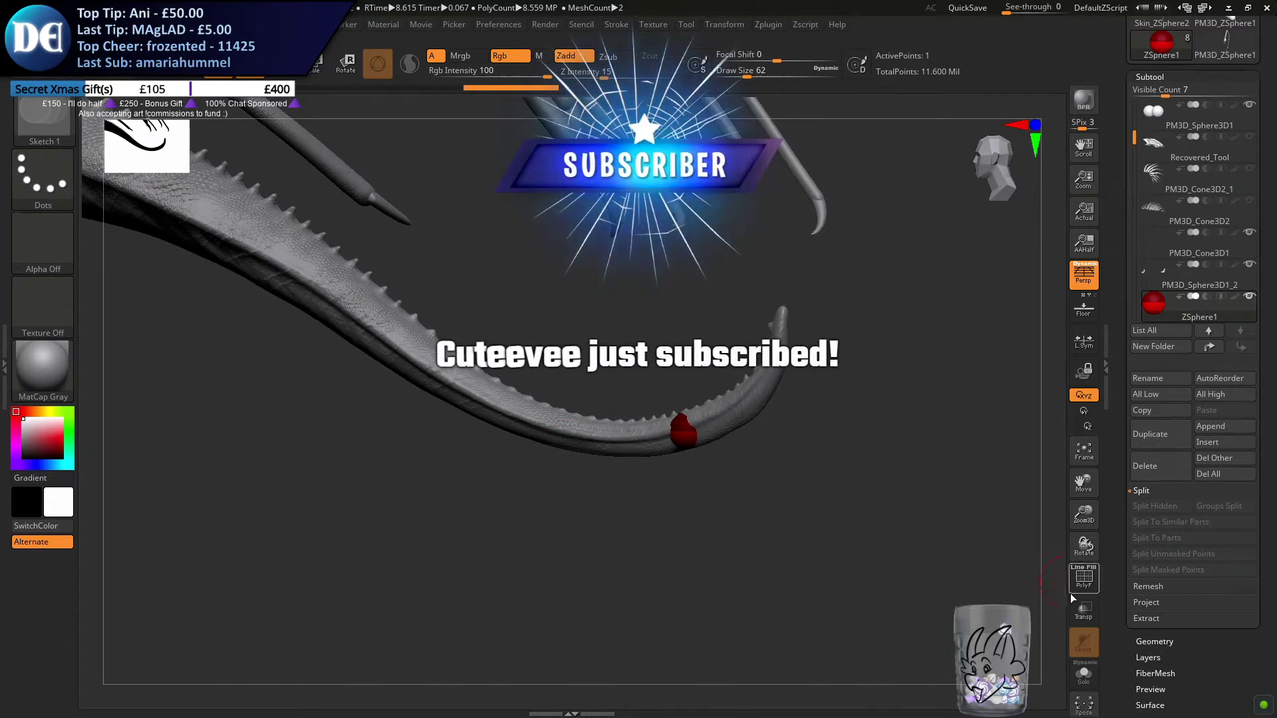
left_click(1084, 675)
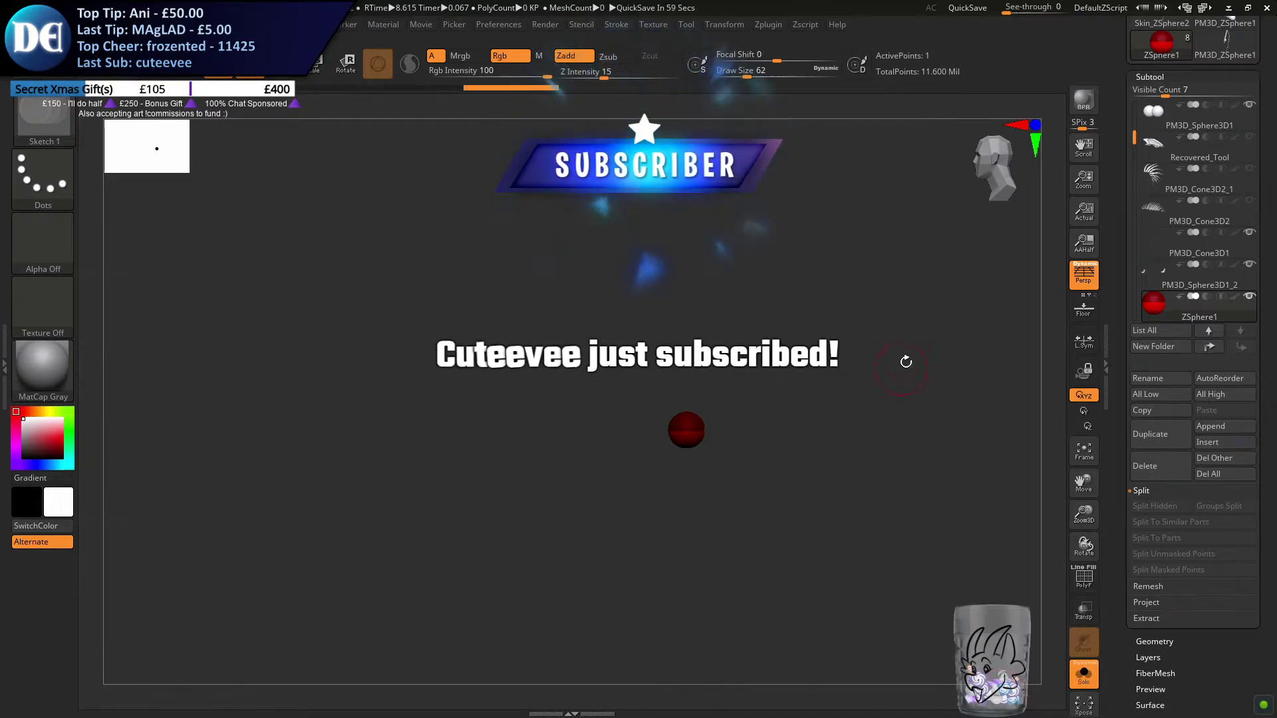
right_click_drag(900, 368, 881, 356, "ctrl")
key("s")
left_click_drag(717, 416, 705, 418)
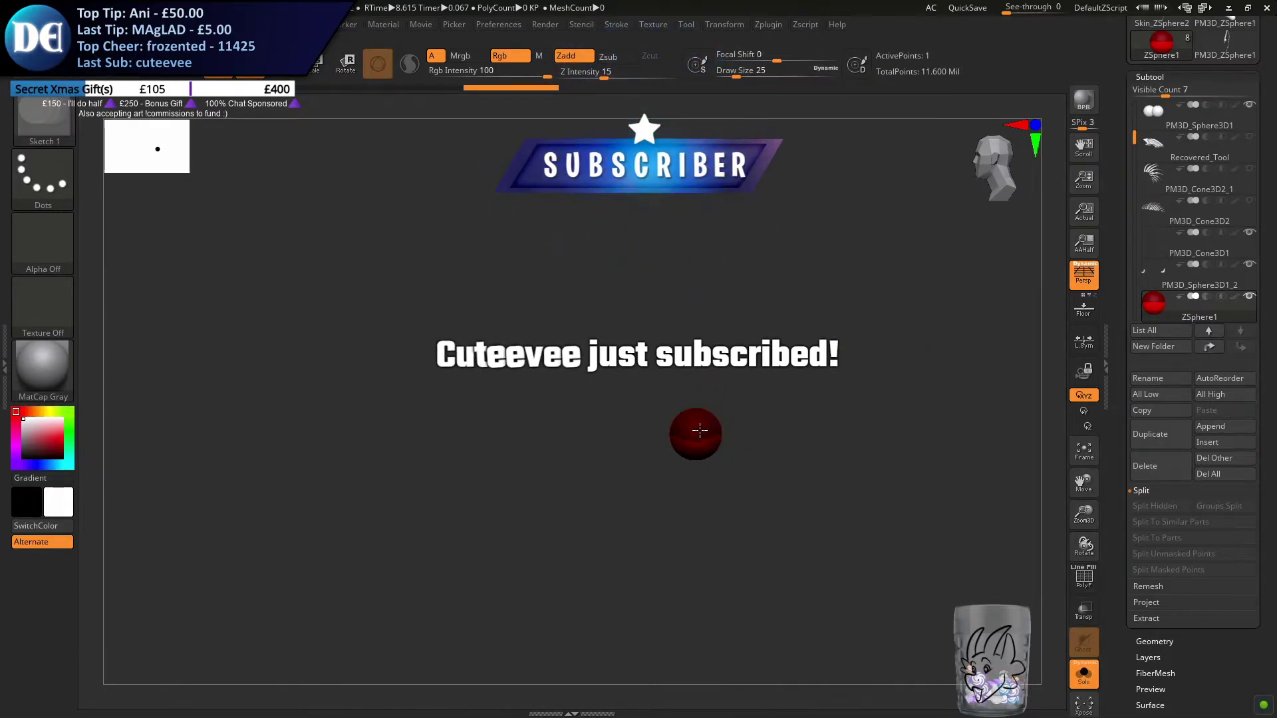
right_click_drag(700, 432, 655, 432)
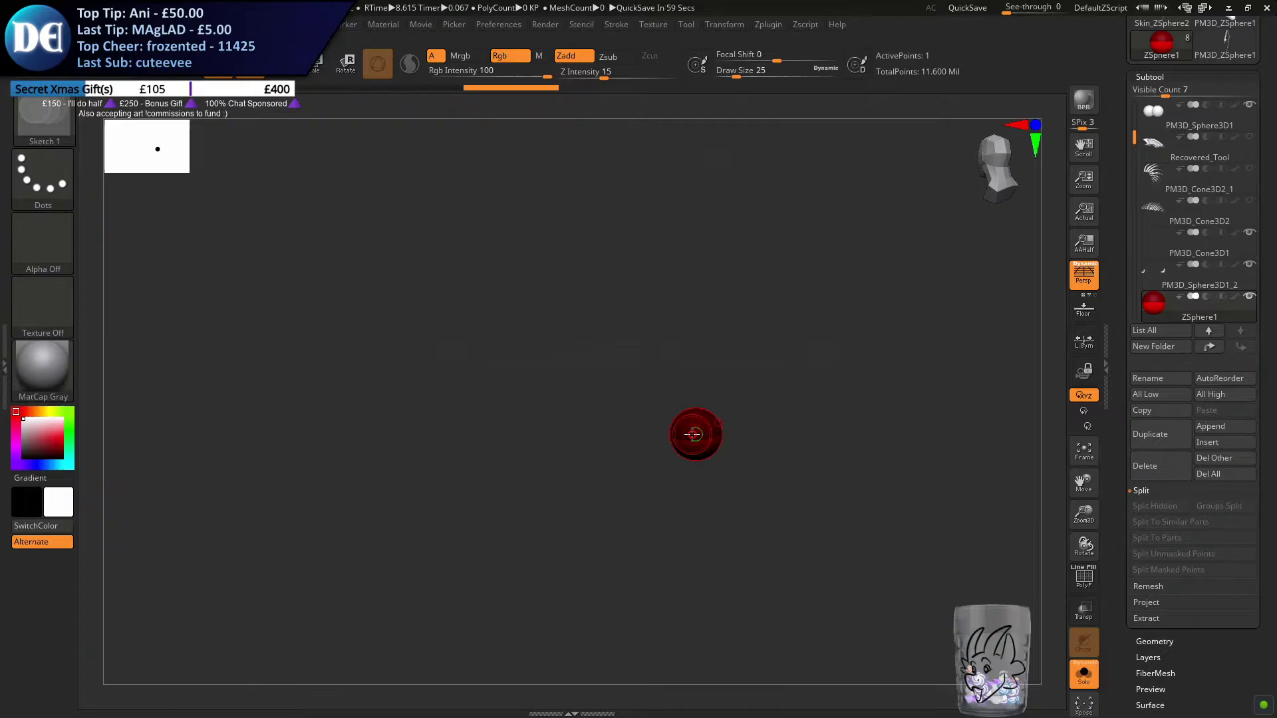
mouse_move(720, 399)
left_mouse_down()
mouse_move(739, 425)
mouse_move(699, 433)
mouse_move(710, 448)
left_mouse_up()
Show the whole dragon again and extend the ZSphere into a three-sphere chain running up the tail's curl
left_click(1077, 667)
mouse_move(744, 502)
left_mouse_down()
mouse_move(781, 440)
mouse_move(823, 157)
left_mouse_up()
key("a")
left_click_drag(701, 432, 733, 416)
left_click_drag(824, 156, 789, 330)
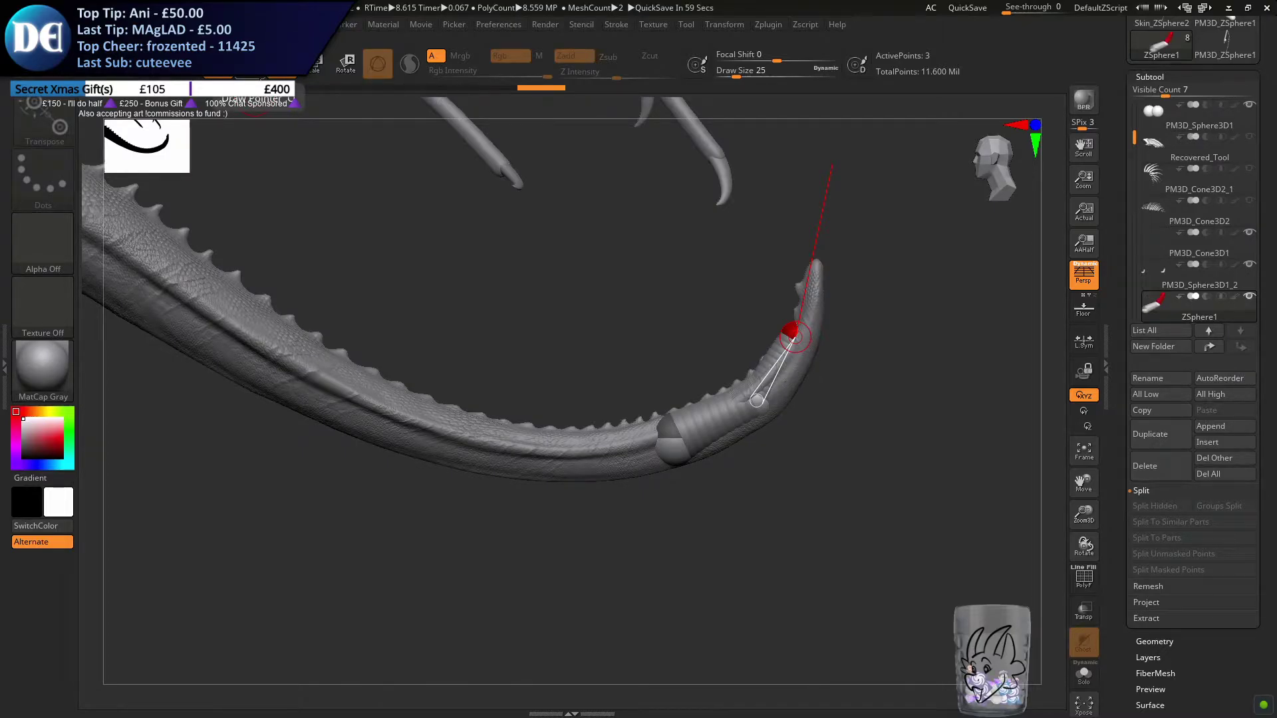
Reposition the chain's middle and end ZSpheres so they follow the bend of the tail's tip
key("q")
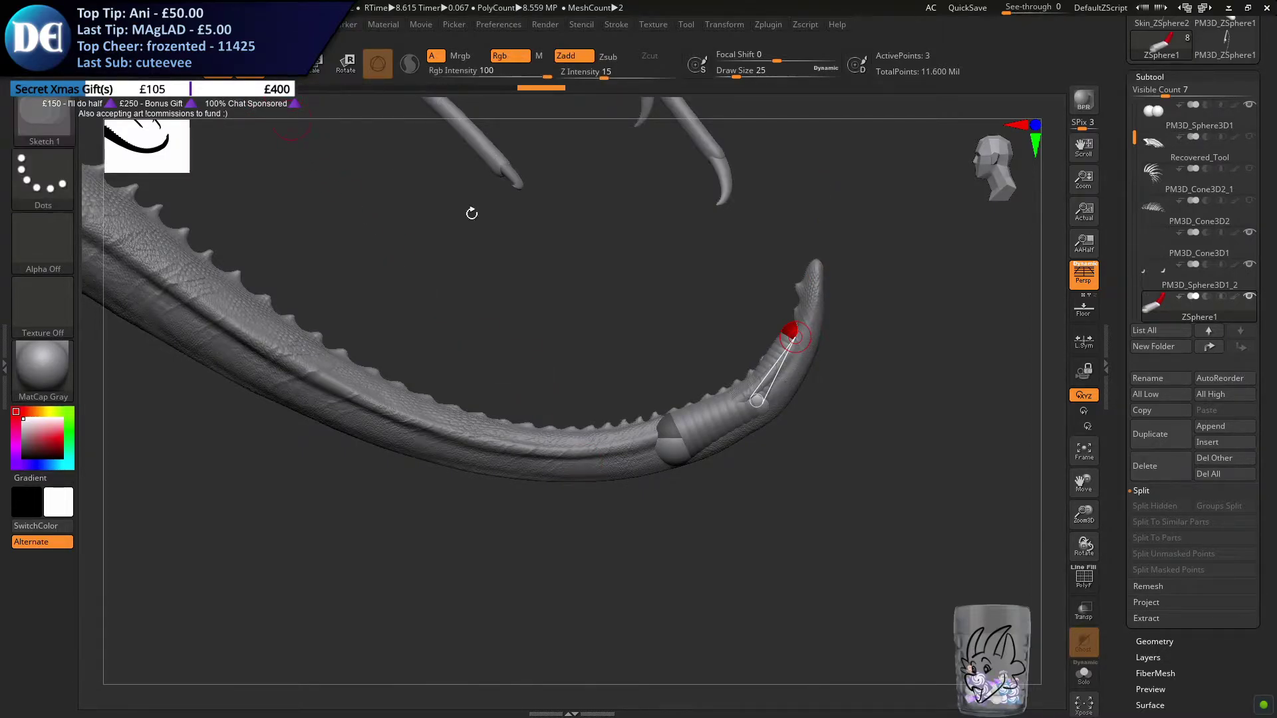
key("w")
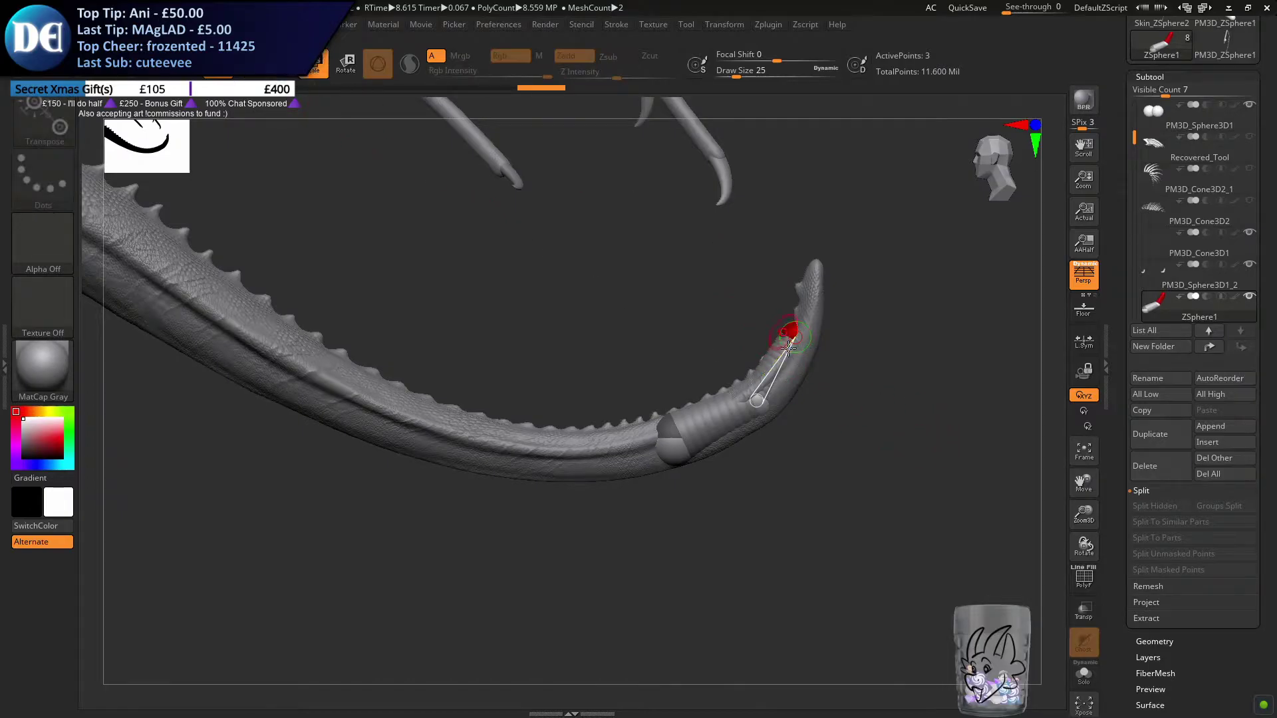
left_click_drag(762, 399, 771, 416)
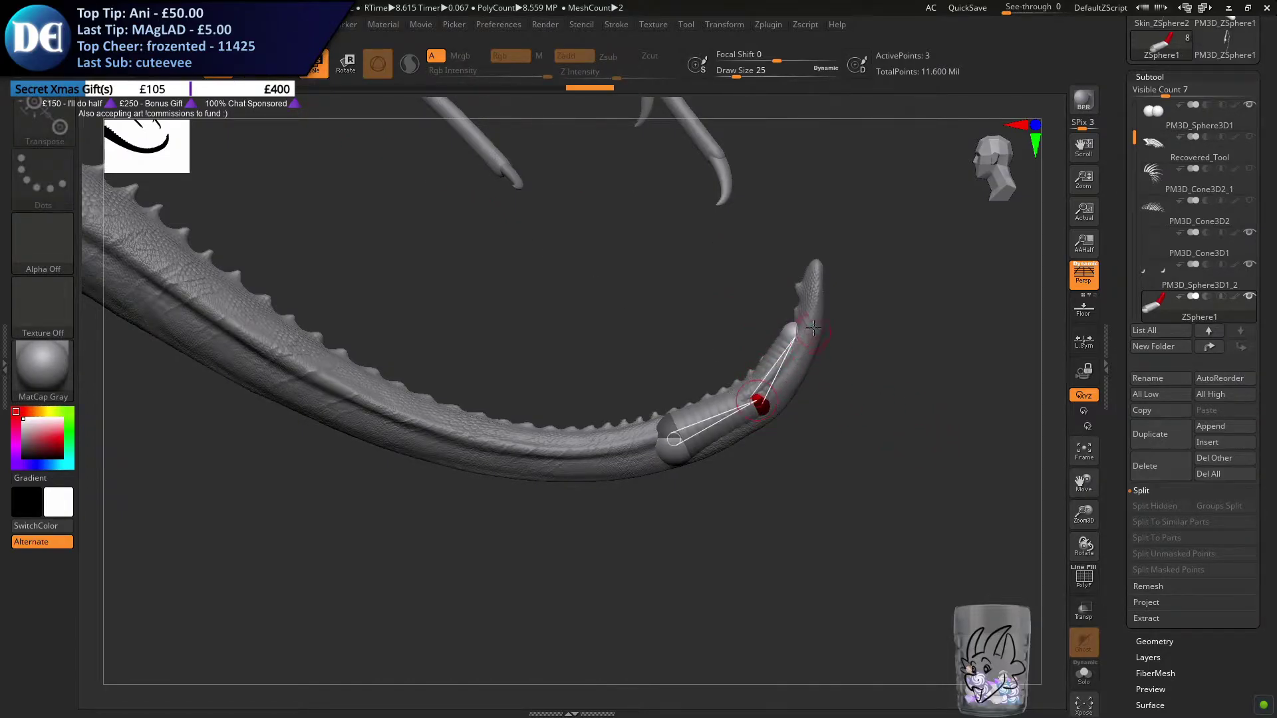
left_click_drag(793, 330, 790, 328)
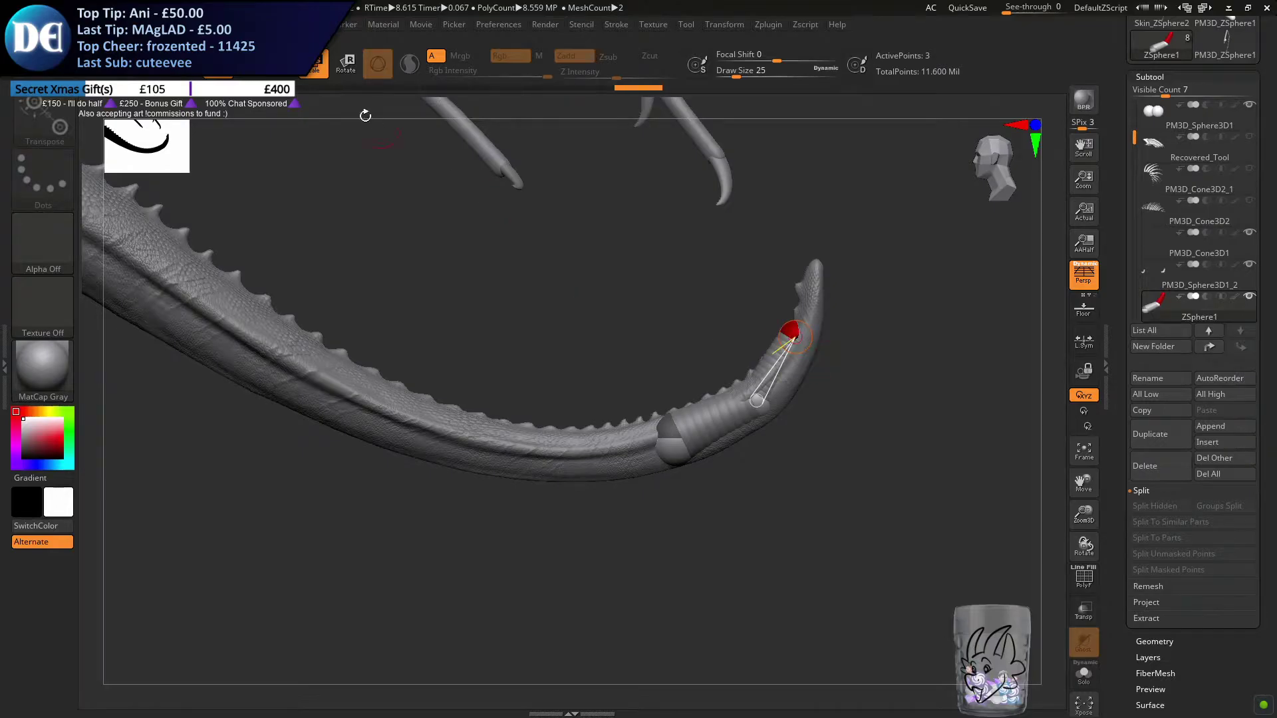
key("w")
left_click_drag(757, 401, 761, 408)
left_click_drag(797, 340, 812, 347)
left_click_drag(760, 413, 760, 418)
left_click_drag(808, 353, 792, 354)
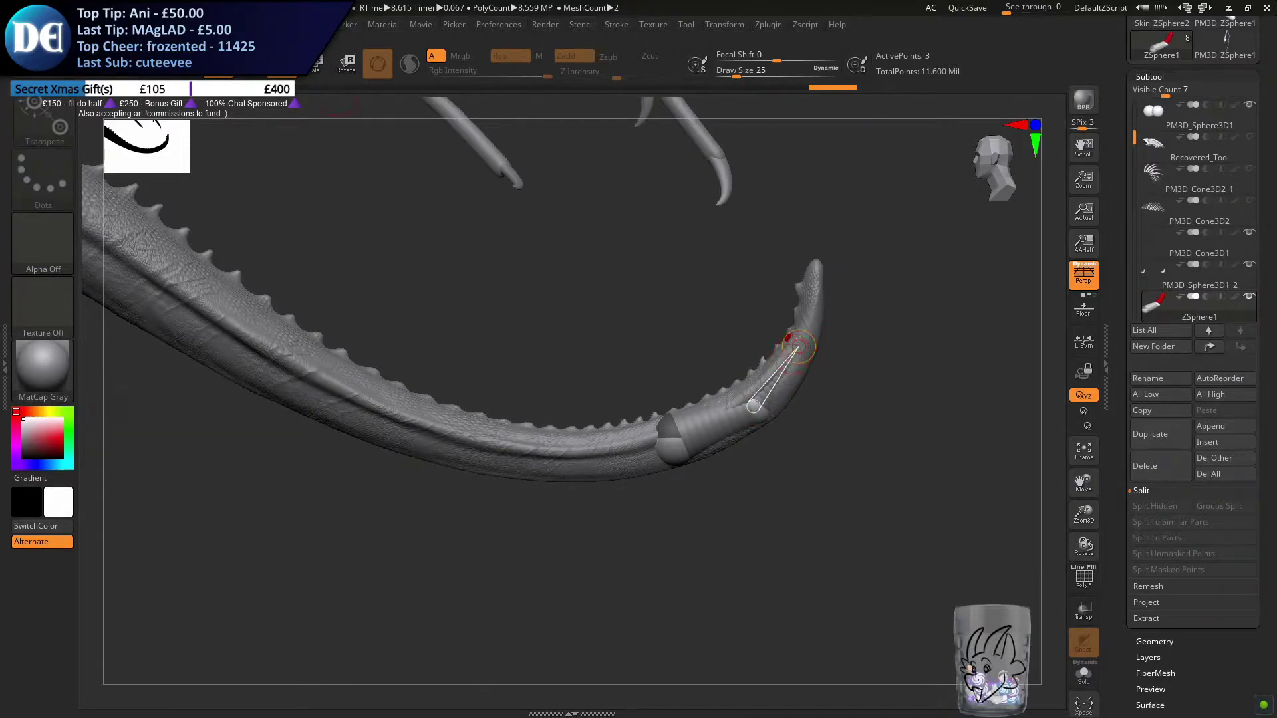
Isolate the ZSphere chain and add further ZSpheres at its upper end
left_click(241, 75)
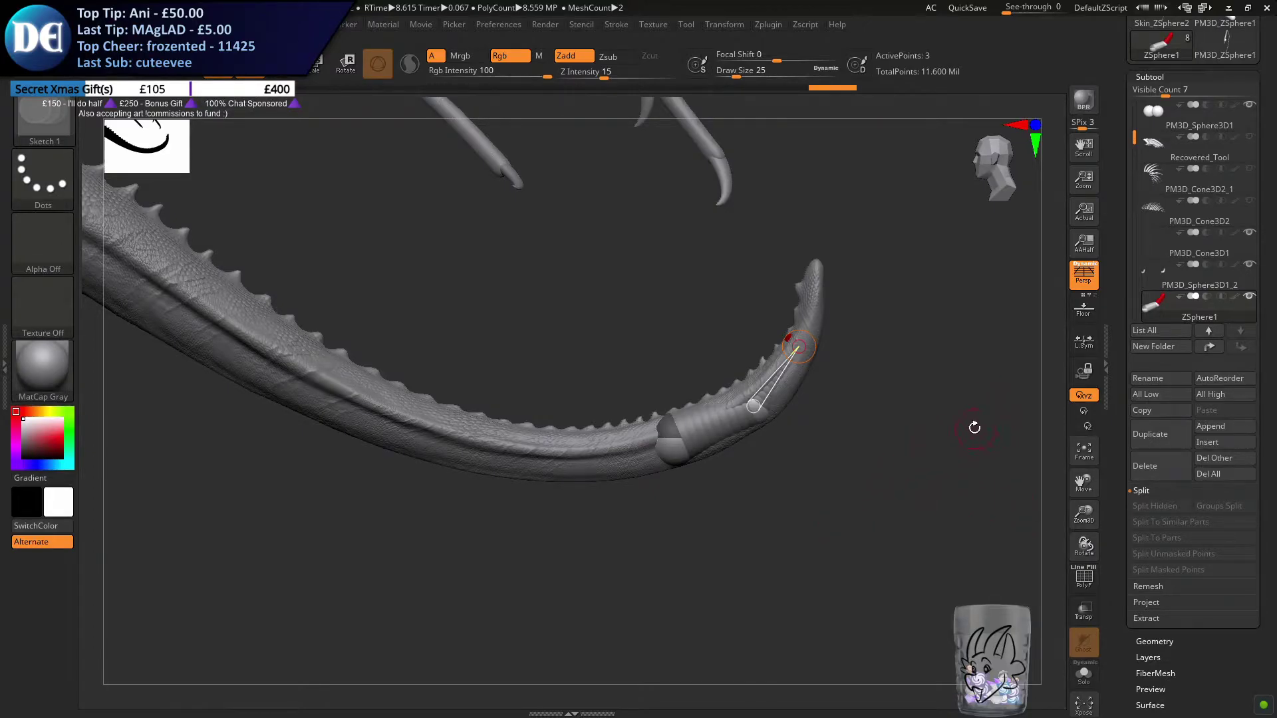
left_click(1083, 675)
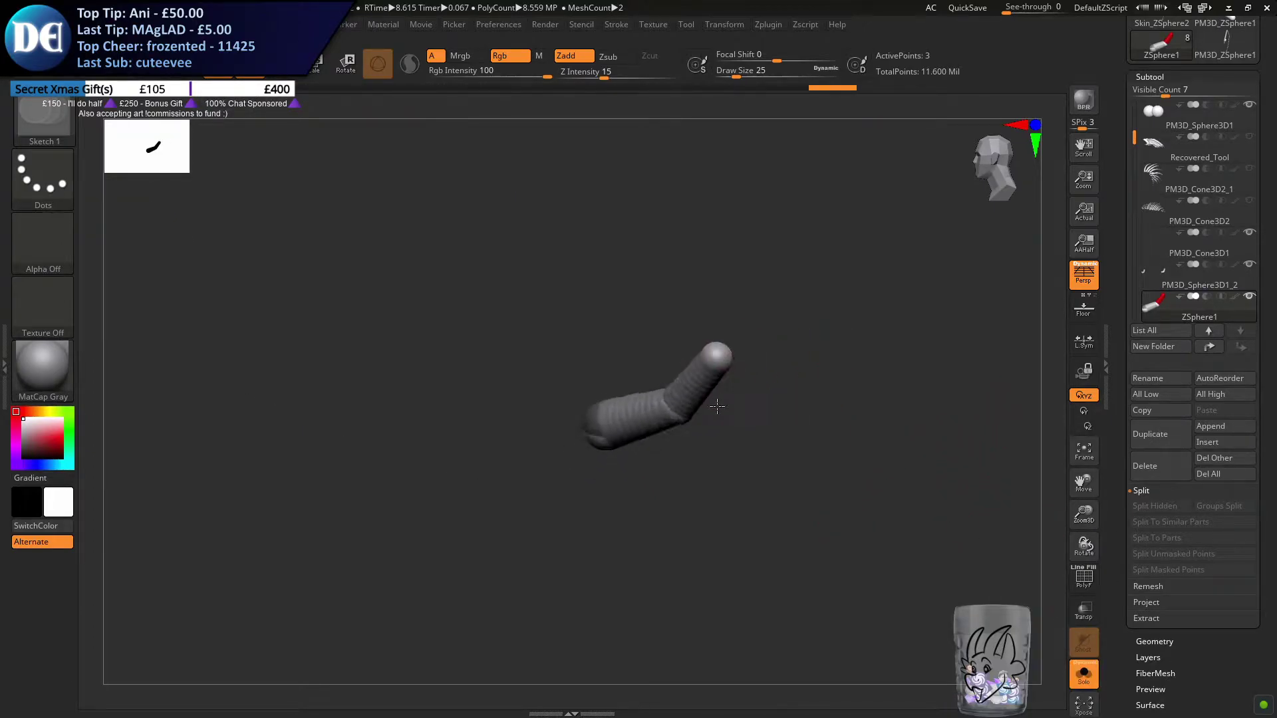
mouse_move(719, 352)
left_mouse_down()
mouse_move(735, 354)
mouse_move(713, 361)
mouse_move(787, 331)
mouse_move(356, 100)
left_mouse_up()
left_click(282, 66)
Scale down the ZSpheres near the chain's upper end to taper it
left_click(314, 65)
right_click_drag(765, 326, 776, 413, "ctrl")
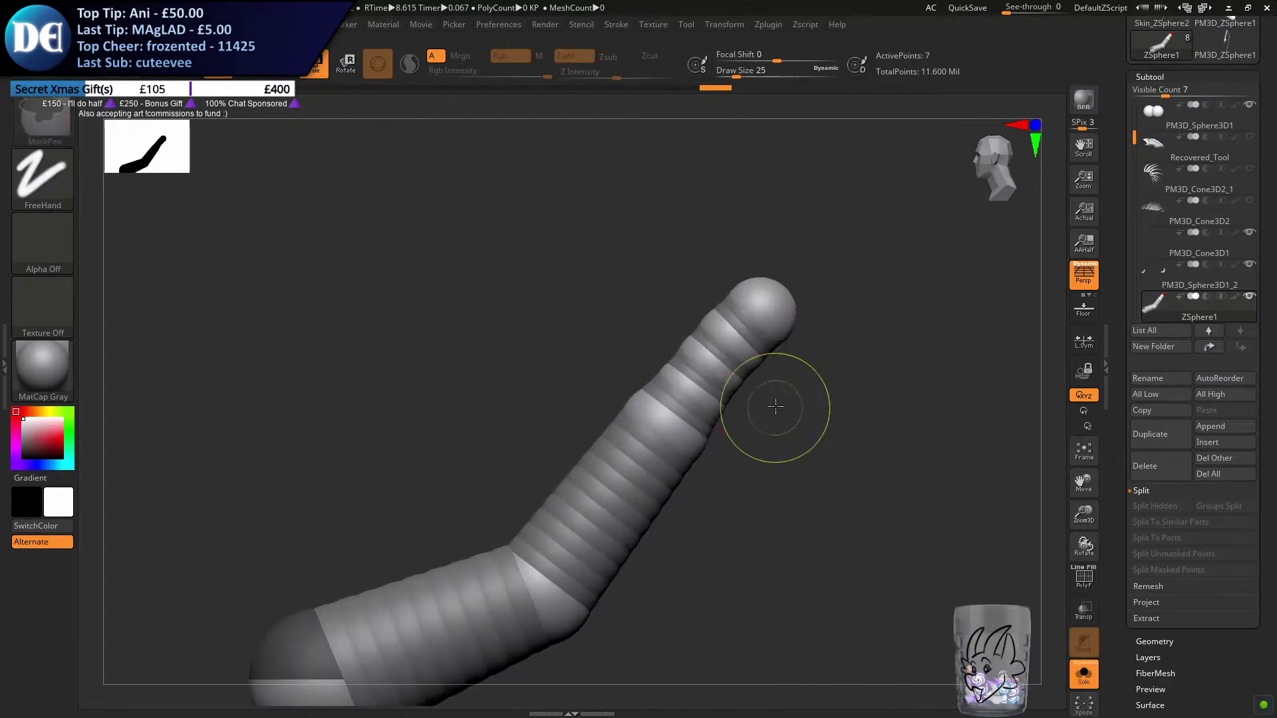
left_click_drag(705, 402, 758, 432)
left_click_drag(722, 369, 750, 387)
Try to draw another ZSphere extension upward from the chain's tip
right_click_drag(505, 487, 484, 299, "ctrl")
left_click(250, 66)
right_click_drag(754, 273, 757, 343, "alt")
left_click_drag(750, 406, 758, 293)
key("ctrl+z")
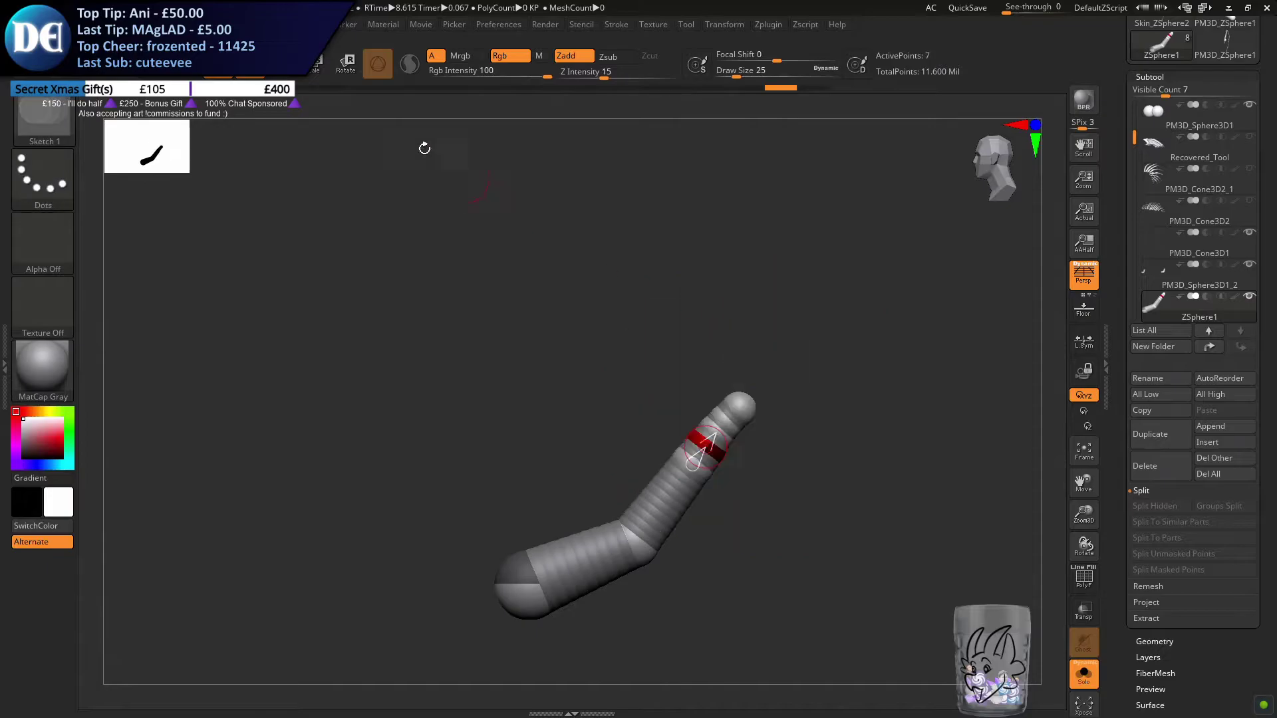
Move the chain's upper ZSpheres into a long curve rising past the tail's tip, and show the whole dragon again
left_click(282, 68)
left_click_drag(748, 404, 691, 179)
left_click_drag(721, 349, 744, 253)
left_click_drag(718, 429, 762, 302)
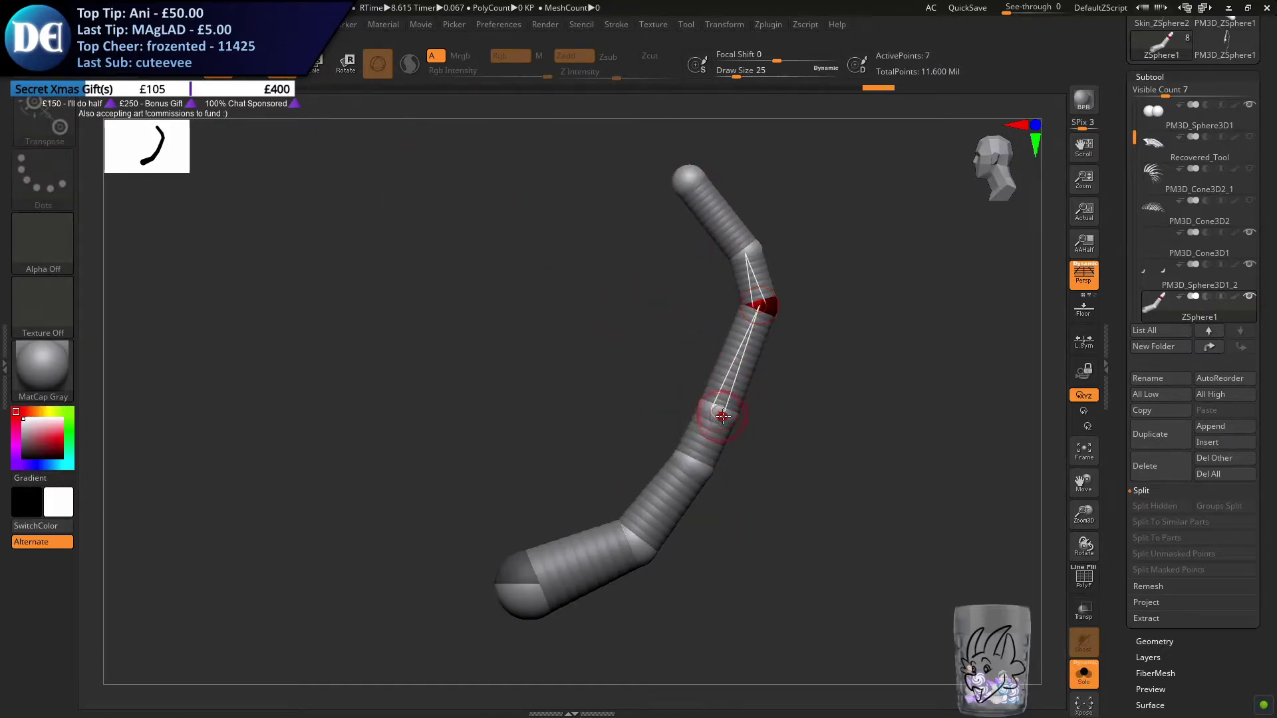
left_click(1084, 674)
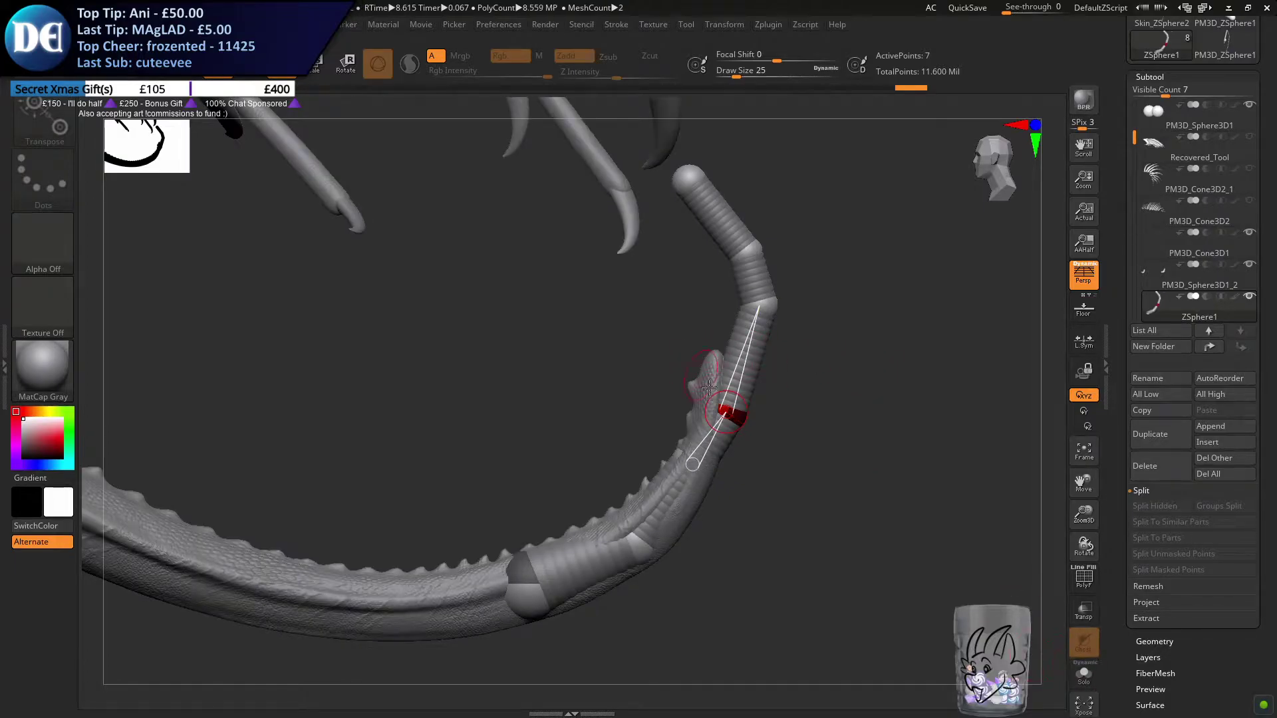
Move the chain's upper ZSpheres inward so the extension bends back over the dragon's tail
left_click_drag(730, 419, 708, 396)
left_click_drag(763, 306, 710, 308)
left_click_drag(649, 254, 676, 237)
left_click_drag(582, 183, 573, 200)
mouse_move(638, 275)
left_mouse_down()
mouse_move(581, 353)
mouse_move(412, 349)
mouse_move(632, 344)
mouse_move(608, 397)
mouse_move(715, 373)
mouse_move(658, 398)
left_mouse_up()
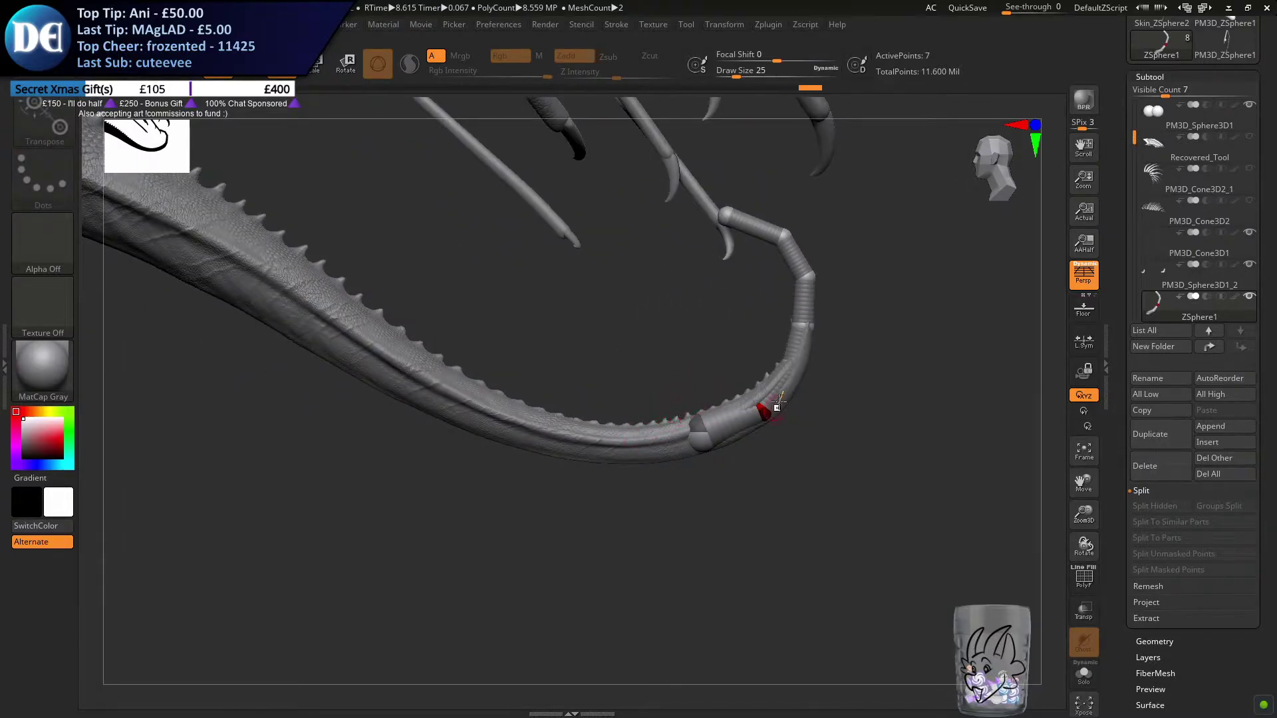
left_click_drag(804, 324, 804, 332)
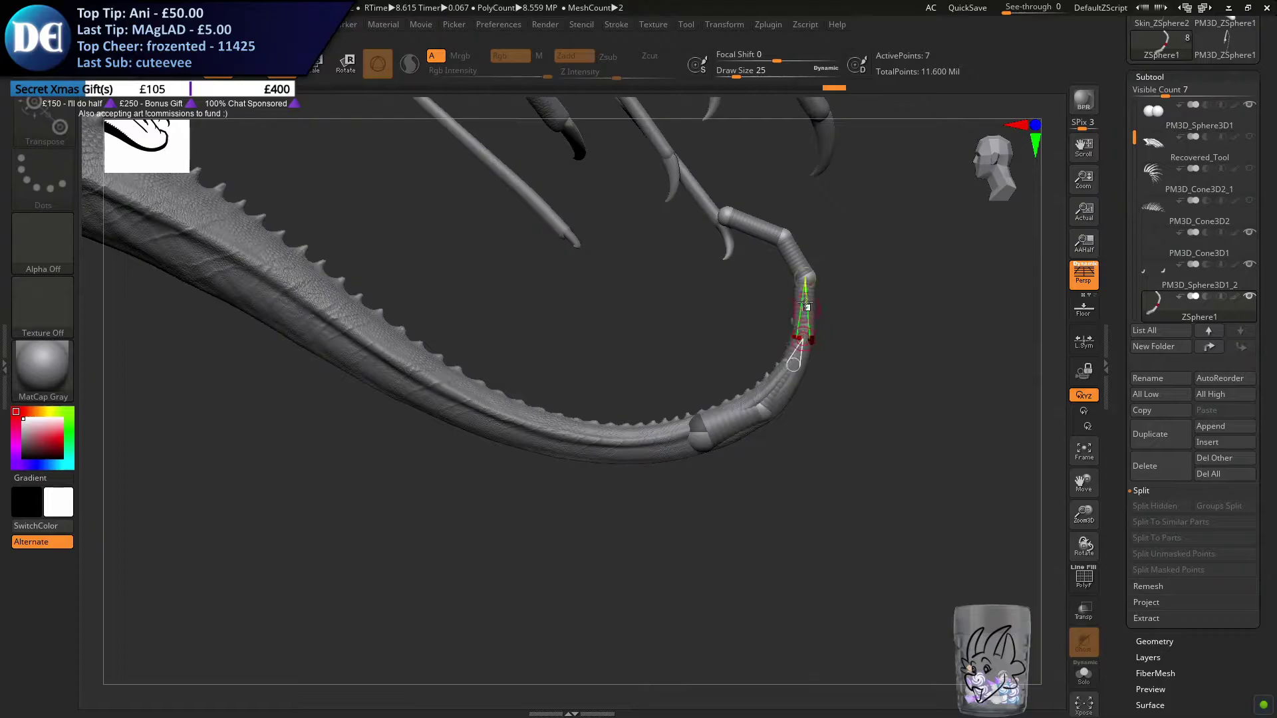
left_click_drag(781, 234, 742, 232)
Add further ZSpheres at the chain's upper tip
key("q")
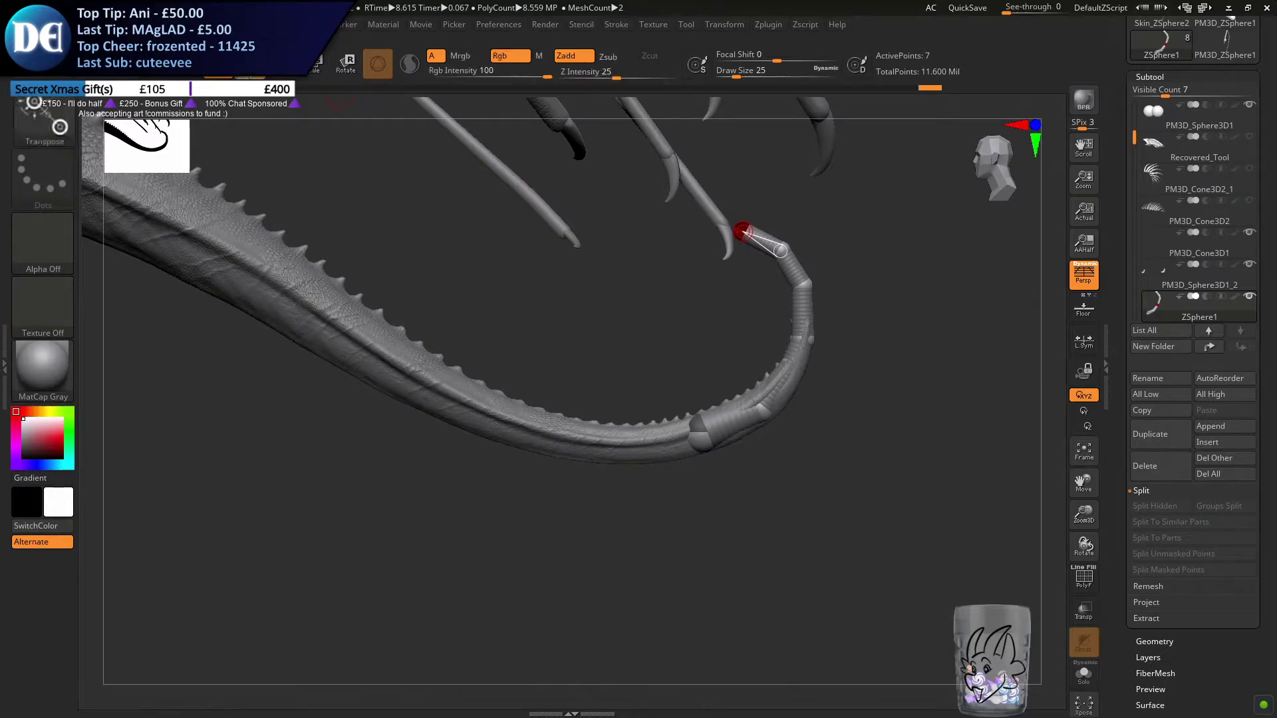
left_click_drag(735, 328, 657, 336)
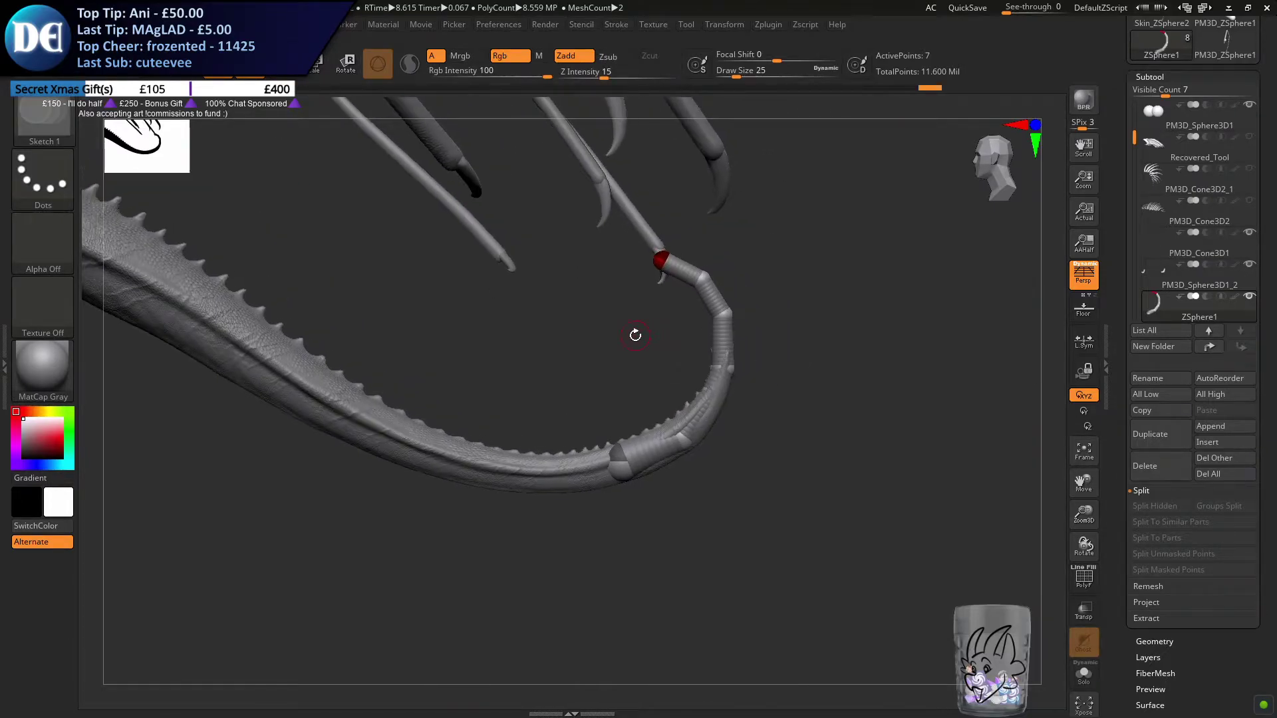
left_click_drag(635, 334, 558, 349)
mouse_move(650, 267)
left_mouse_down()
mouse_move(633, 257)
mouse_move(645, 274)
left_mouse_up()
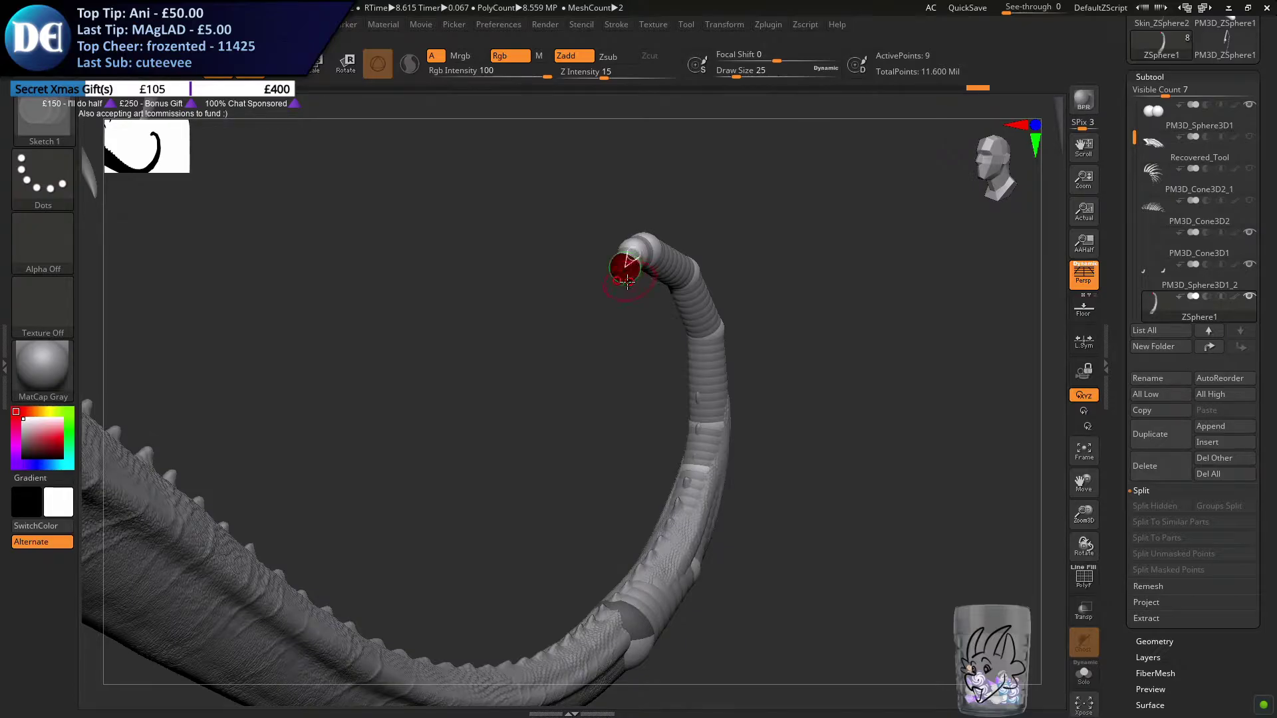
left_click(622, 281)
Move the new end ZSpheres outward and down so the chain arches over and begins to curl
left_click(282, 66)
mouse_move(553, 354)
left_mouse_down()
mouse_move(507, 339)
mouse_move(572, 313)
mouse_move(490, 447)
left_mouse_up()
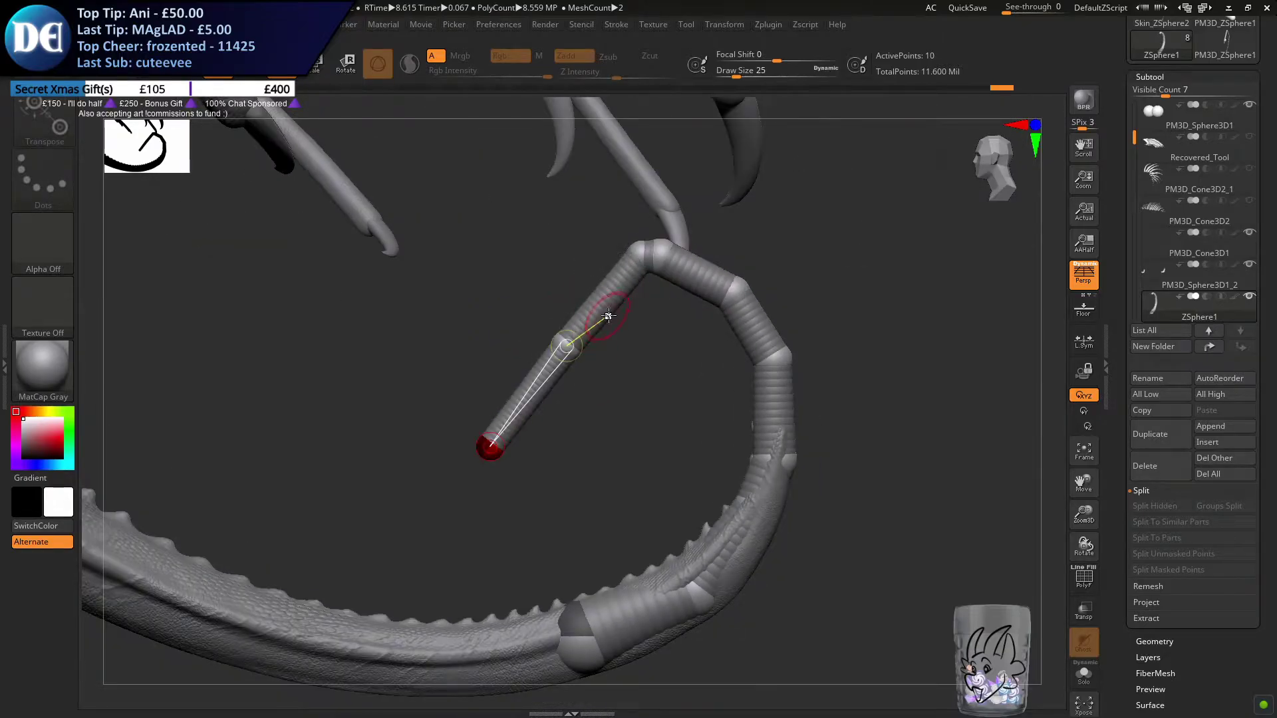
left_click_drag(569, 343, 540, 315)
left_click_drag(642, 256, 572, 281)
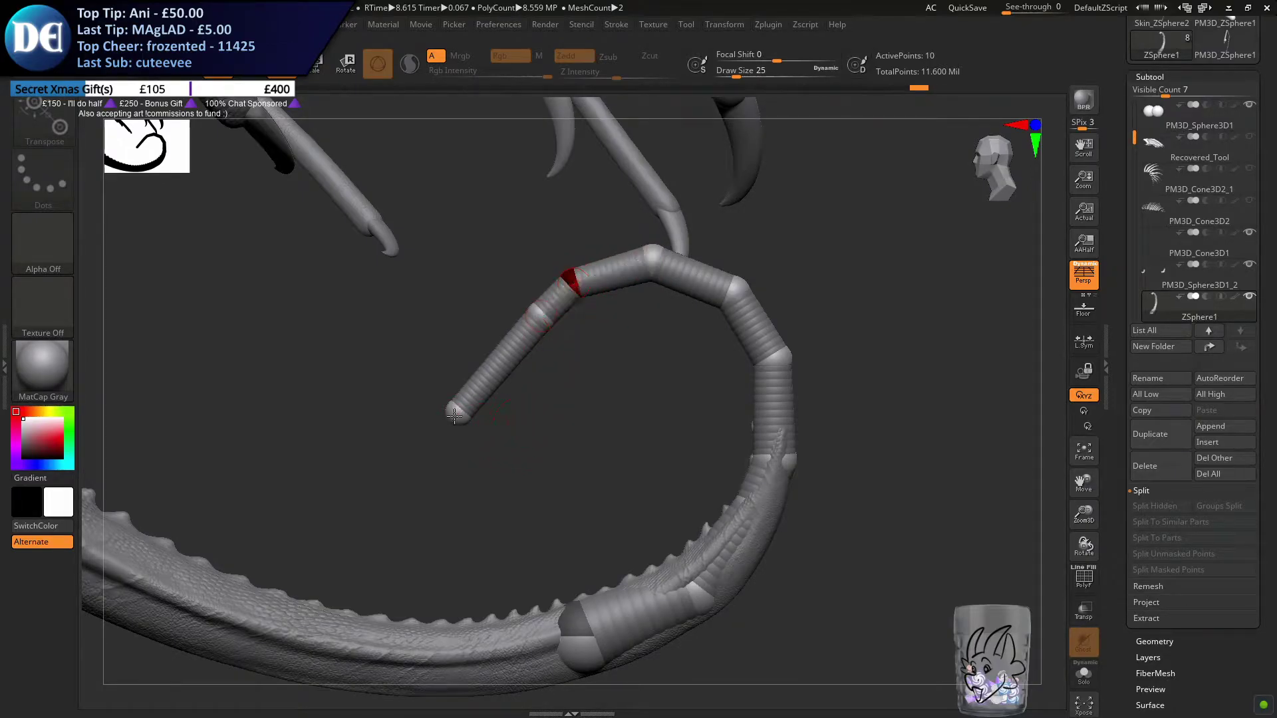
Tighten the chain's last ZSpheres into a rounded hook at the tail's end
left_click_drag(457, 414, 538, 411)
left_click_drag(536, 318, 516, 342)
left_click_drag(537, 407, 500, 410)
right_click_drag(519, 427, 676, 395, "ctrl")
right_click_drag(556, 426, 522, 393, "ctrl")
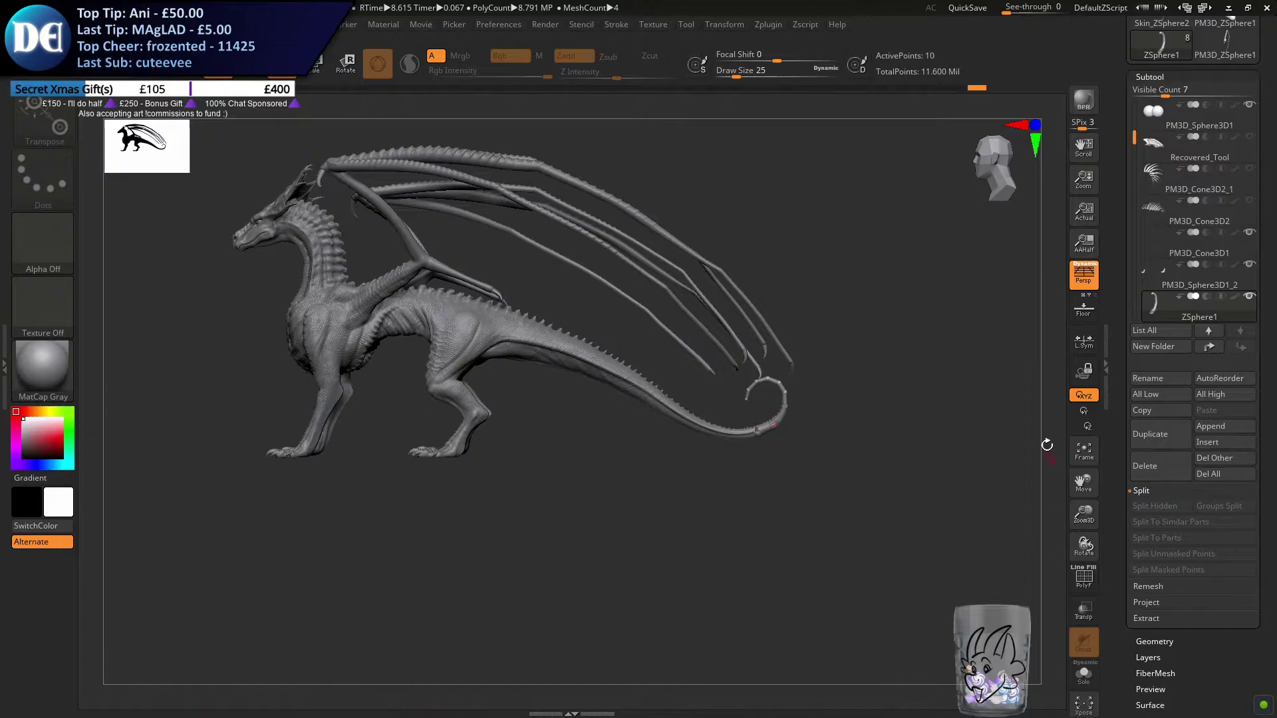
Show the back spines, neck spines and wing membranes again
left_click(1248, 204)
left_click(1248, 172)
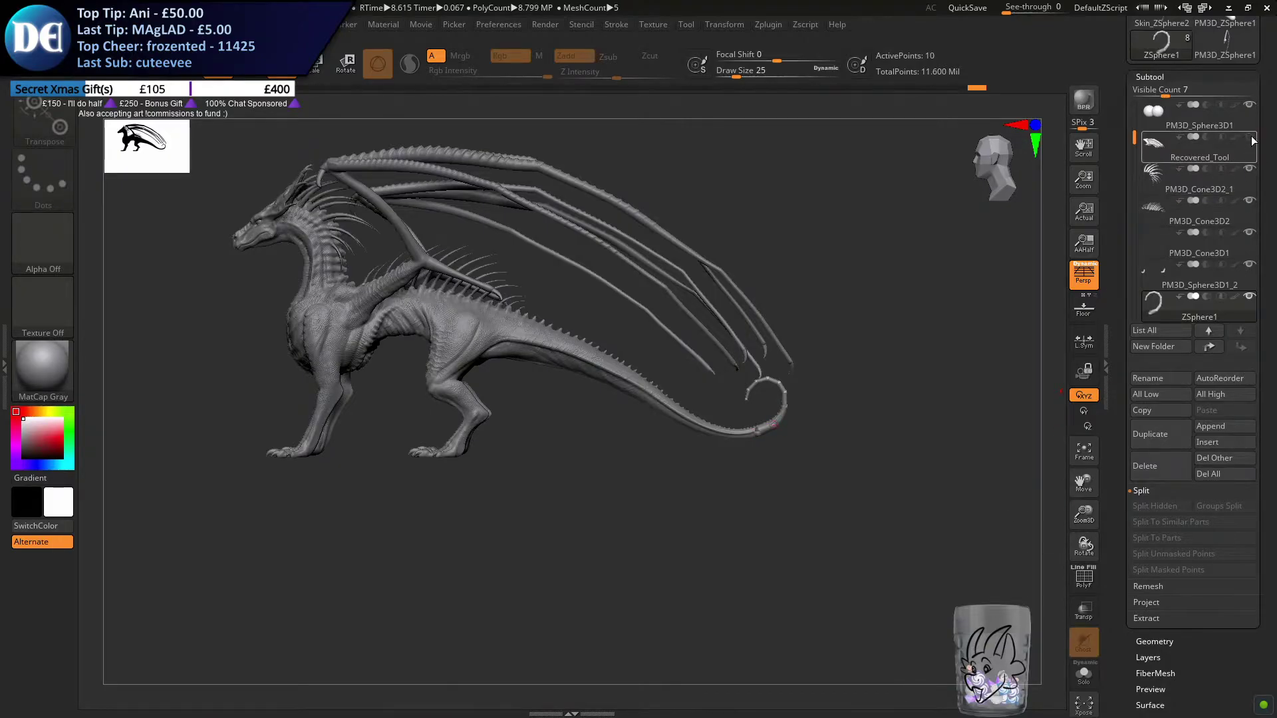
left_click(1250, 139)
Save the project as Xeno Dragon.ZPR, replacing the existing file
key("ctrl+s")
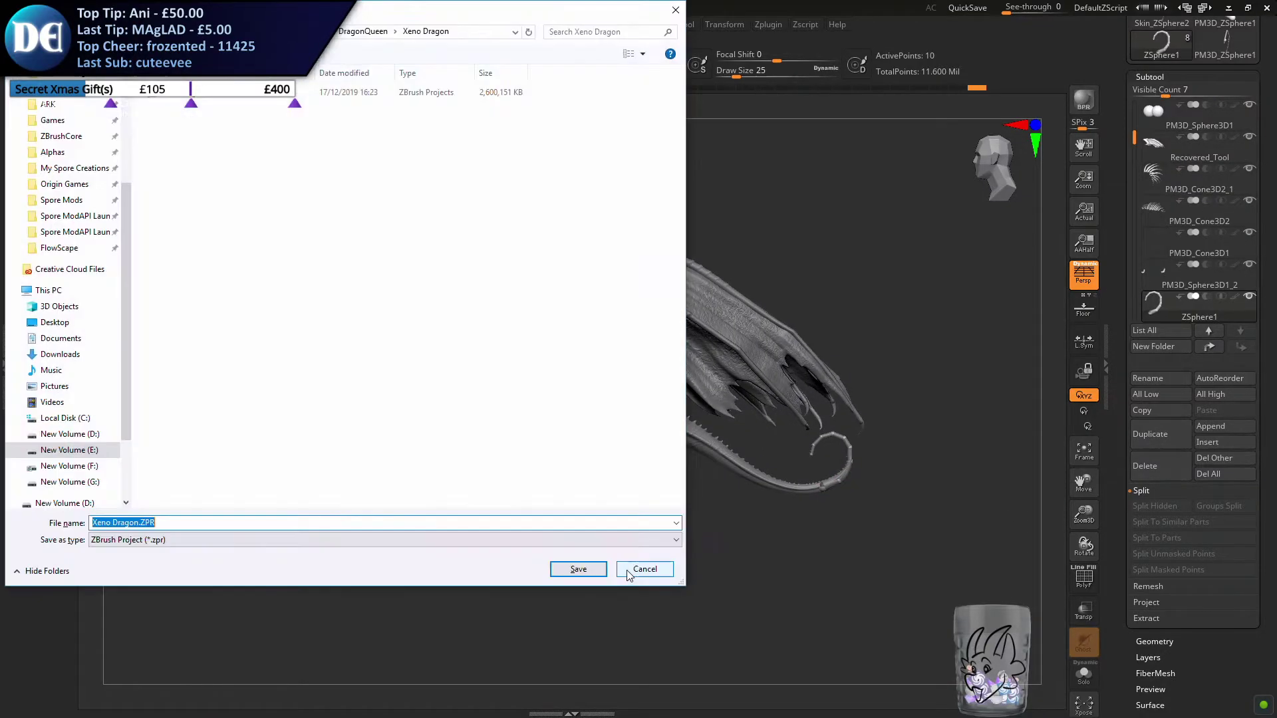
key("Return")
key("Left")
key("Return")
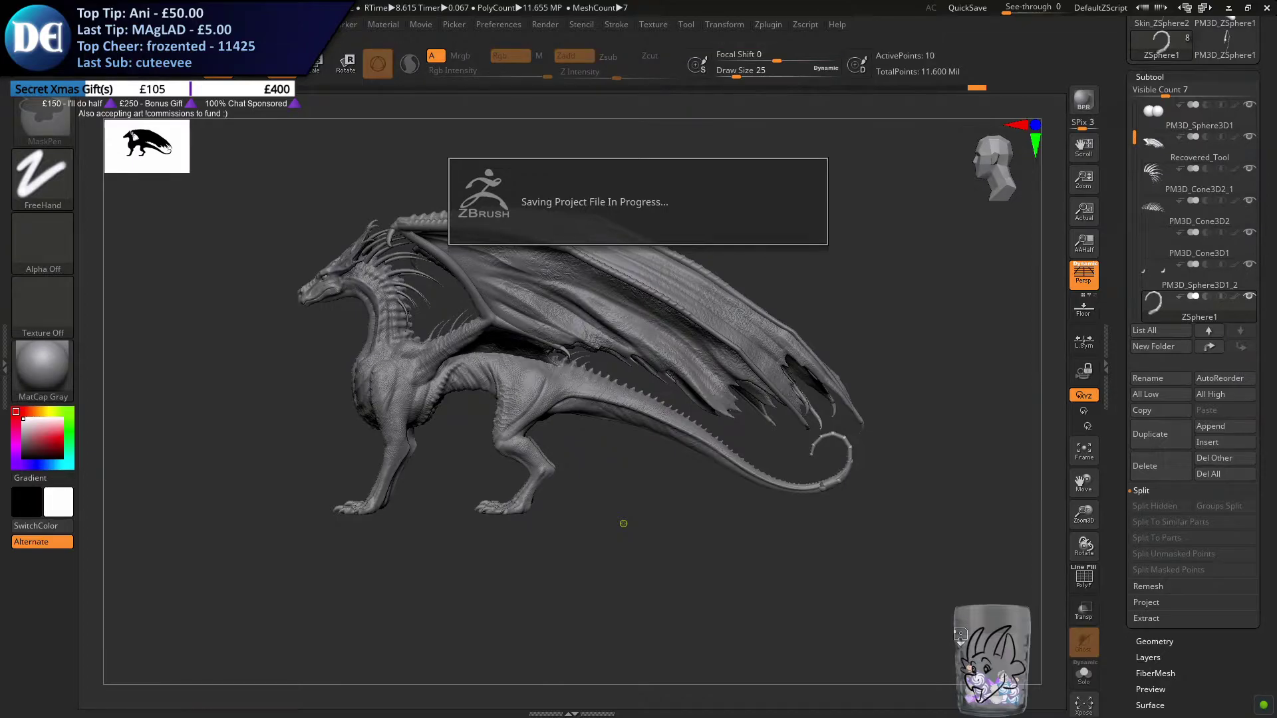
Save a second copy of the project with WIP added to the end of the file name
key("Right")
key("Left")
key("Left")
key("Left")
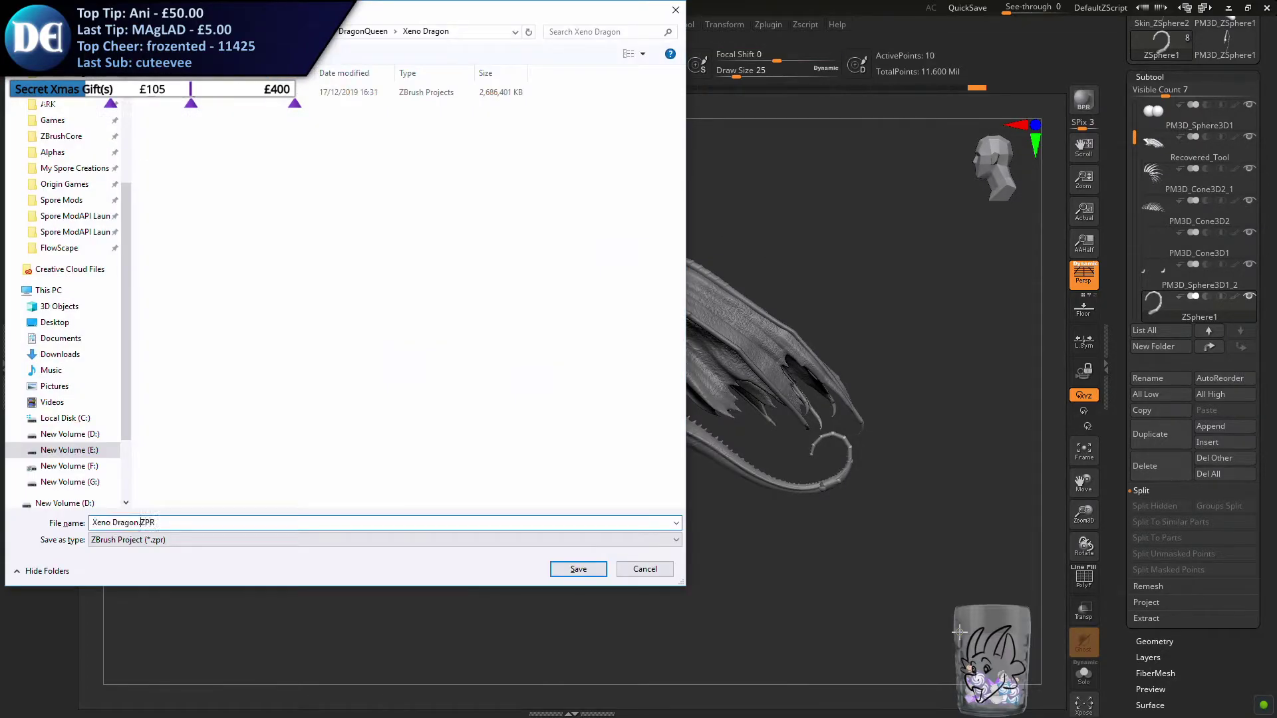
type("WIP")
key("Return")
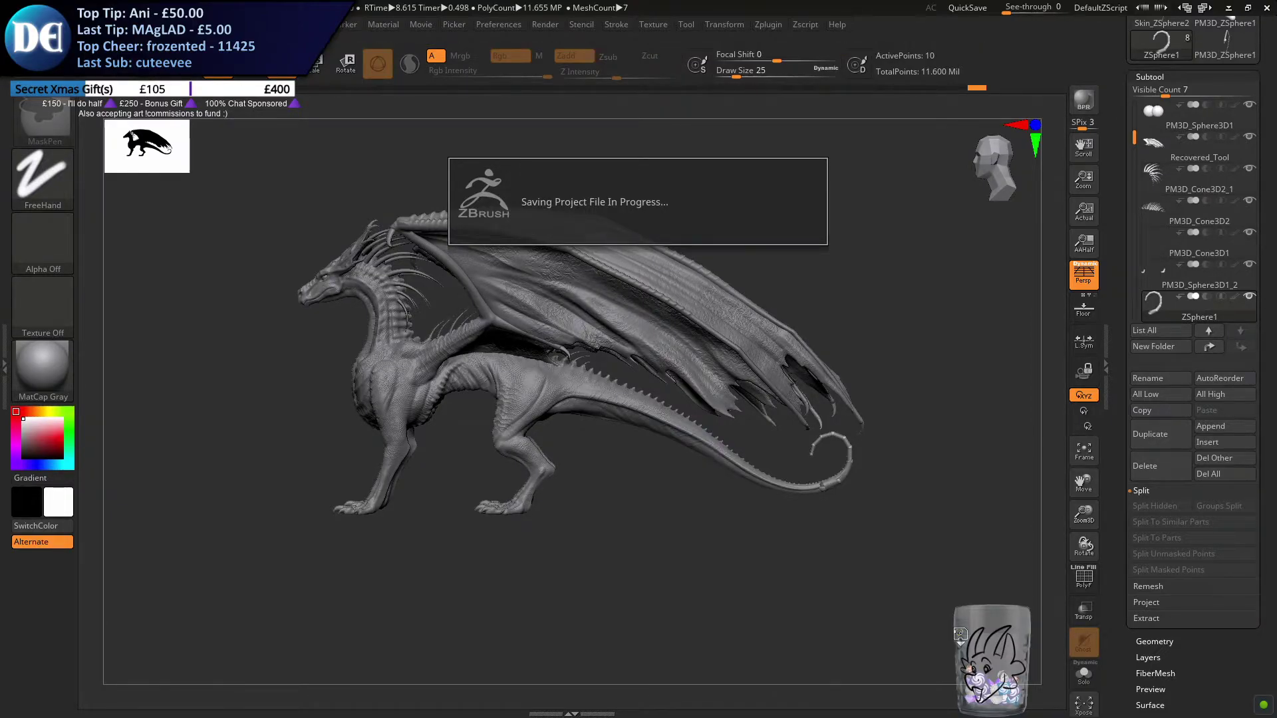
Hide the spine and wing membrane subtools, and set the subtool list's visible count to 8
right_click_drag(736, 517, 628, 535, "alt")
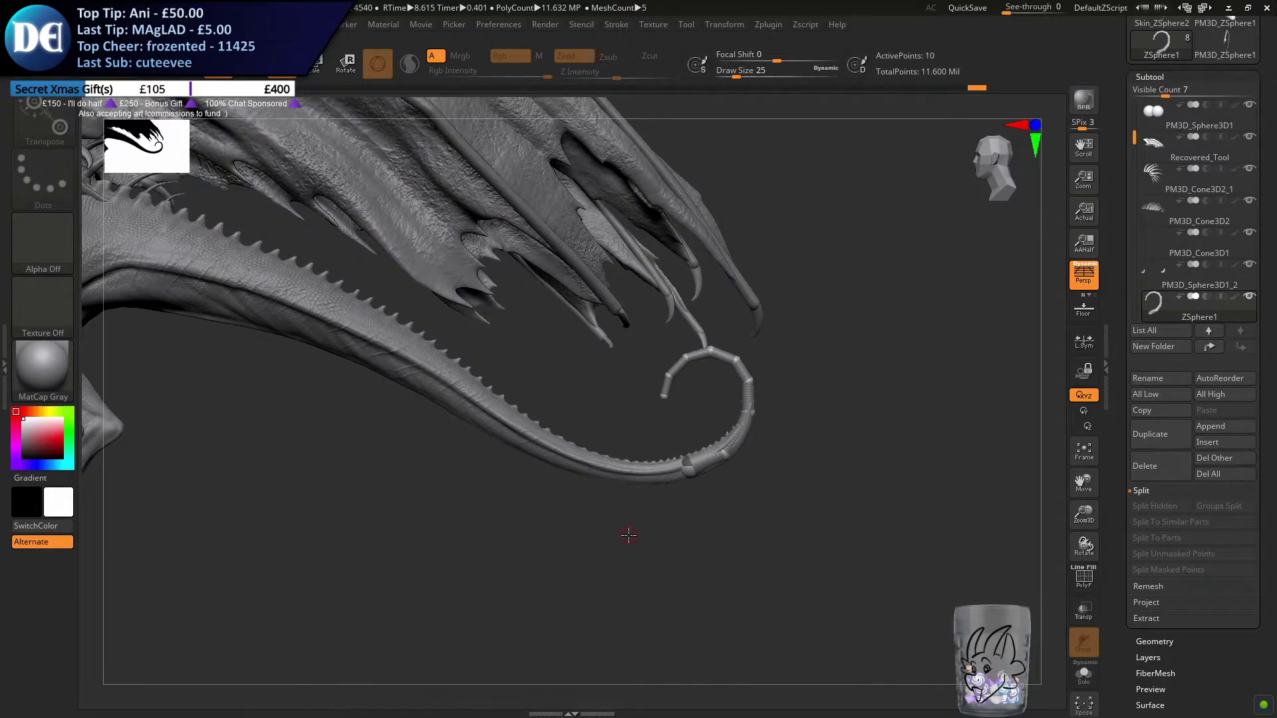
left_click(1250, 202)
left_click(1250, 169)
left_click(1250, 152)
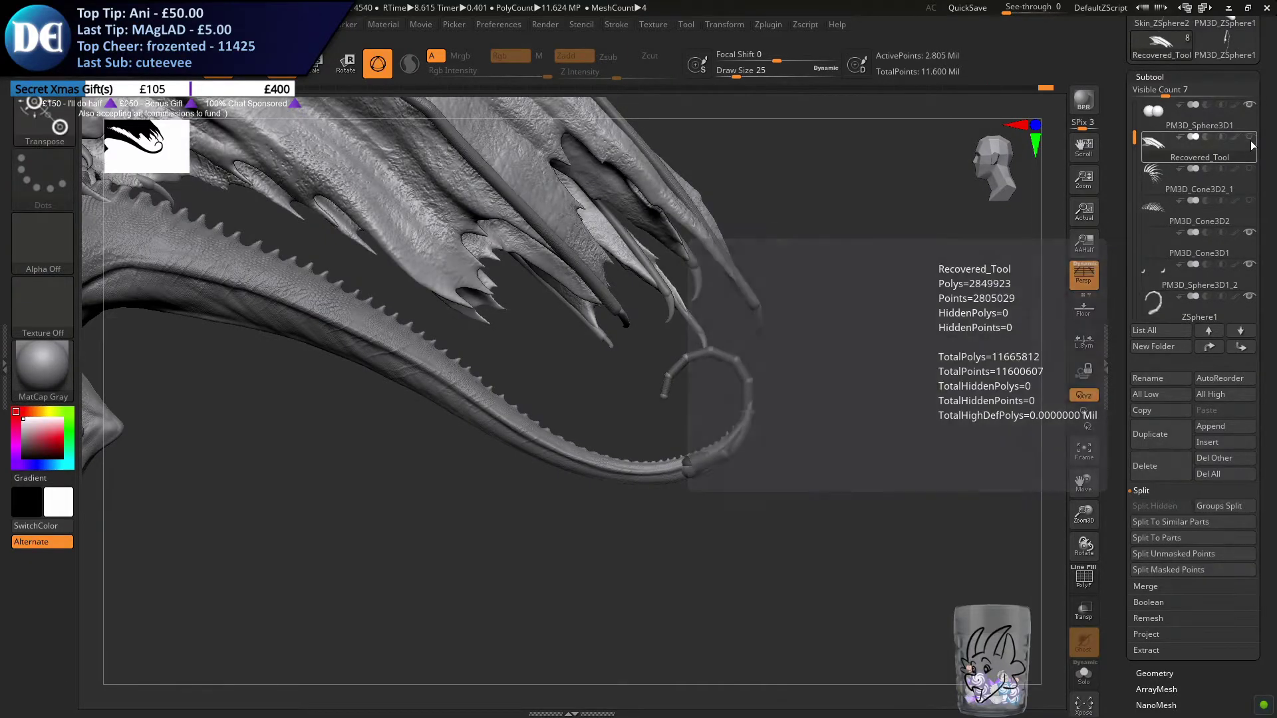
left_click(1170, 91)
left_click_drag(1134, 143, 1135, 78)
left_click(1240, 328)
mouse_move(1249, 337)
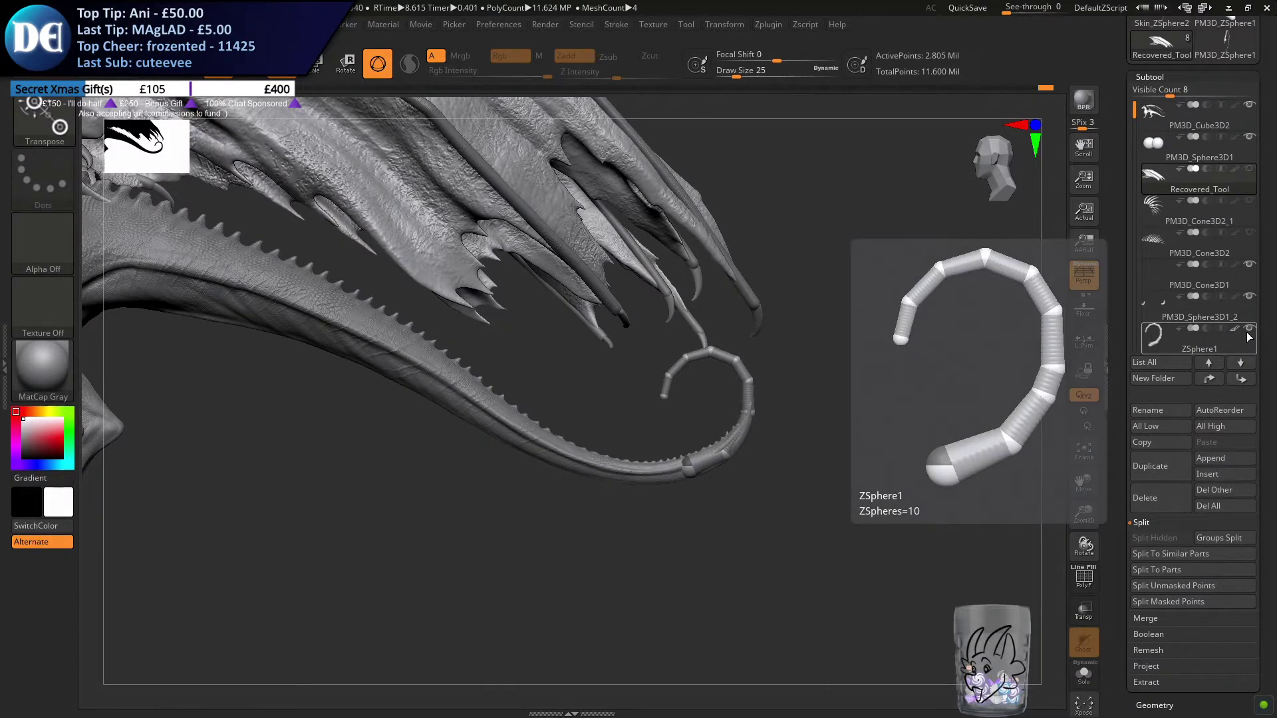
Delete the curled ZSphere1 chain subtool from the tail's end
left_click_drag(657, 488, 731, 479, "alt")
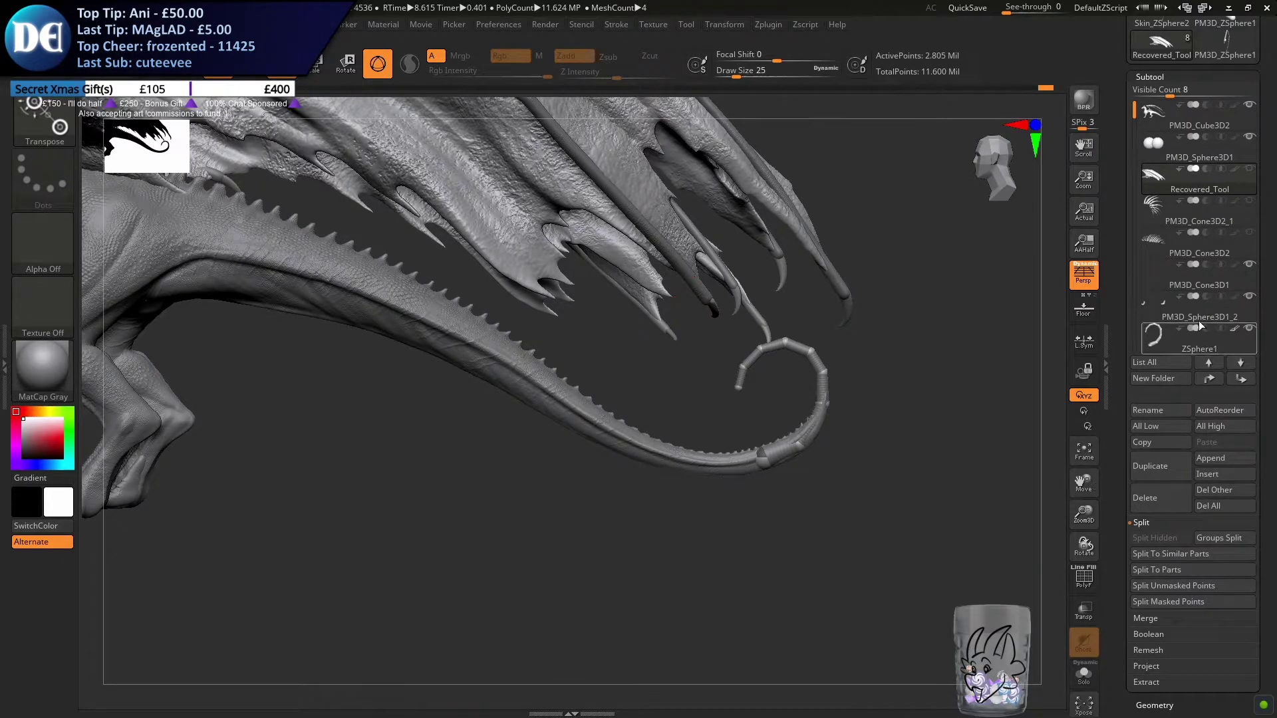
left_click(1220, 348)
left_click(1160, 498)
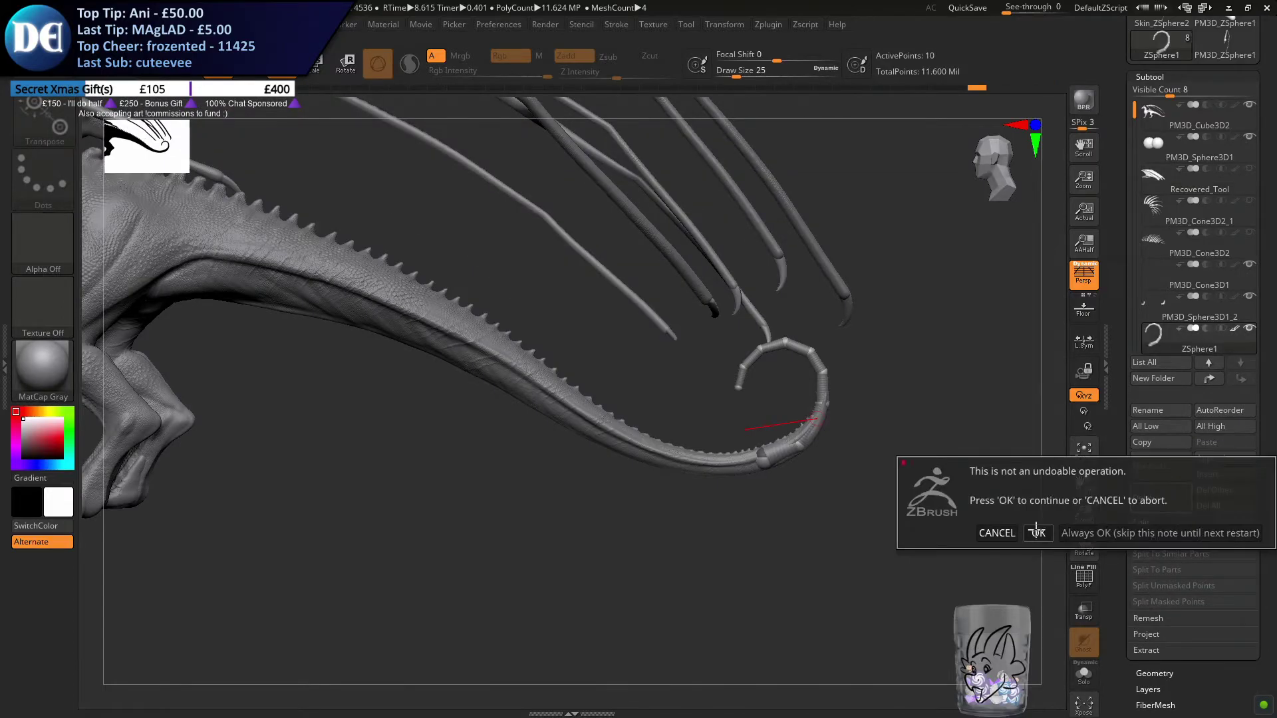
left_click(1036, 530)
Append a new ZSphere as a subtool and make it the active one
left_click(1214, 459)
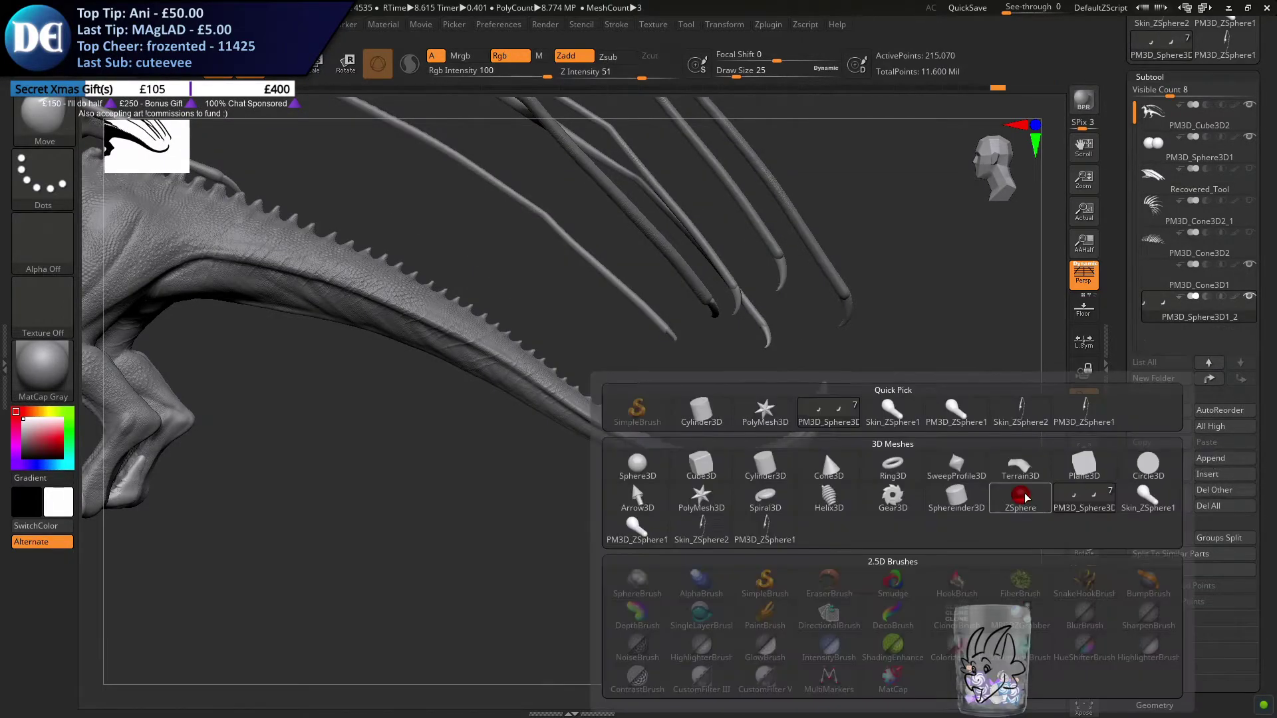
left_click(1210, 458)
left_click(1014, 493)
left_click(1177, 336)
Move the new ZSphere from the dragon's body to the middle of the tail
left_click_drag(581, 336, 524, 343)
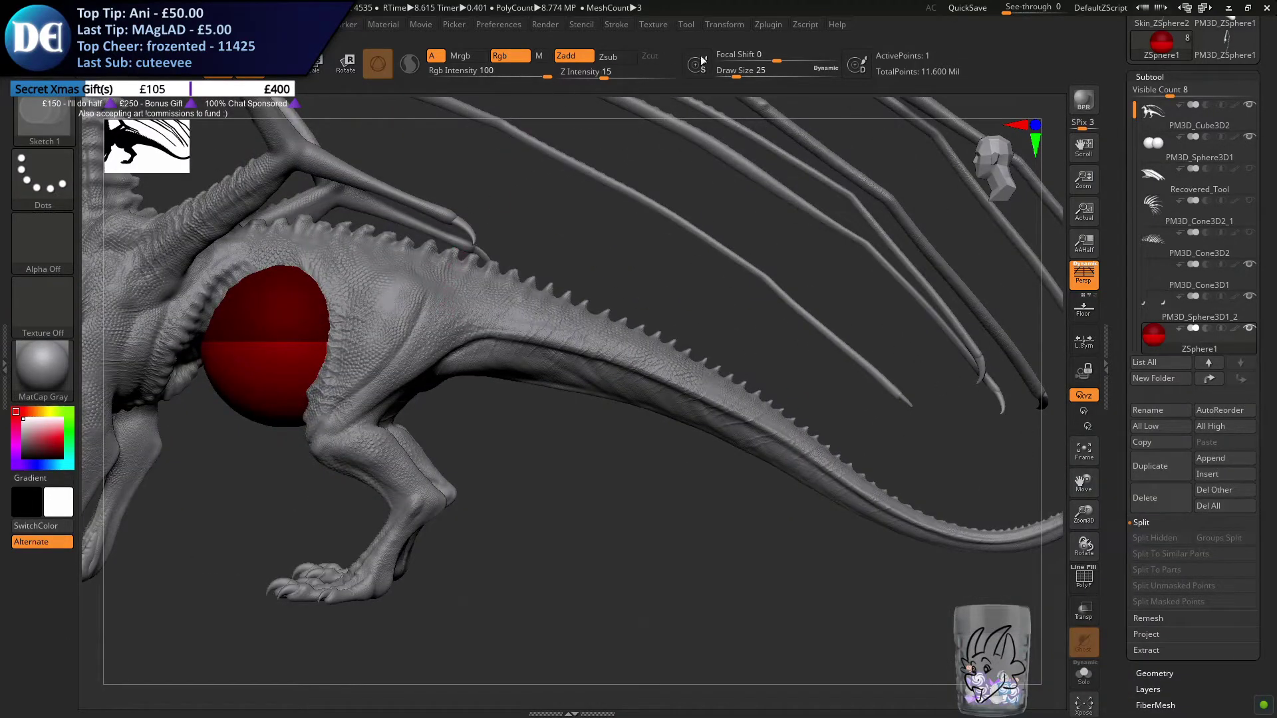
mouse_move(732, 26)
left_click(751, 402)
left_click_drag(287, 342, 621, 365)
key("ctrl+z")
left_click(312, 64)
left_click(286, 65)
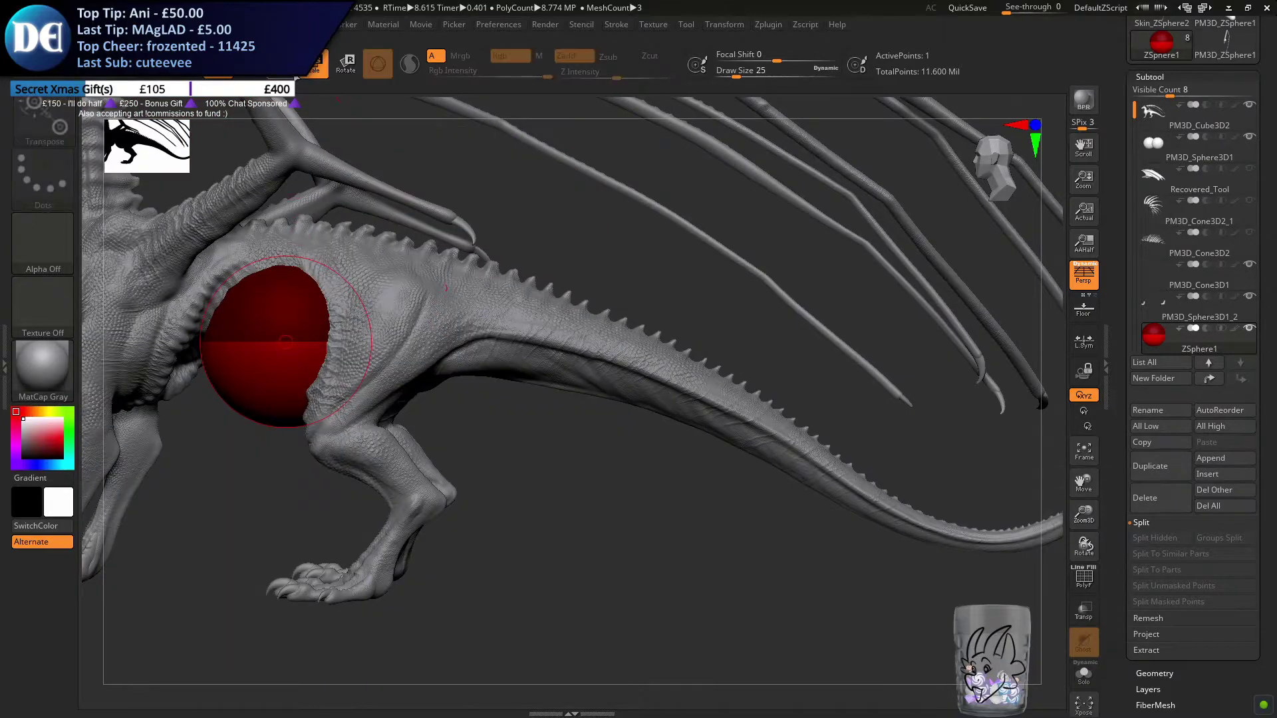
left_click_drag(302, 351, 834, 425)
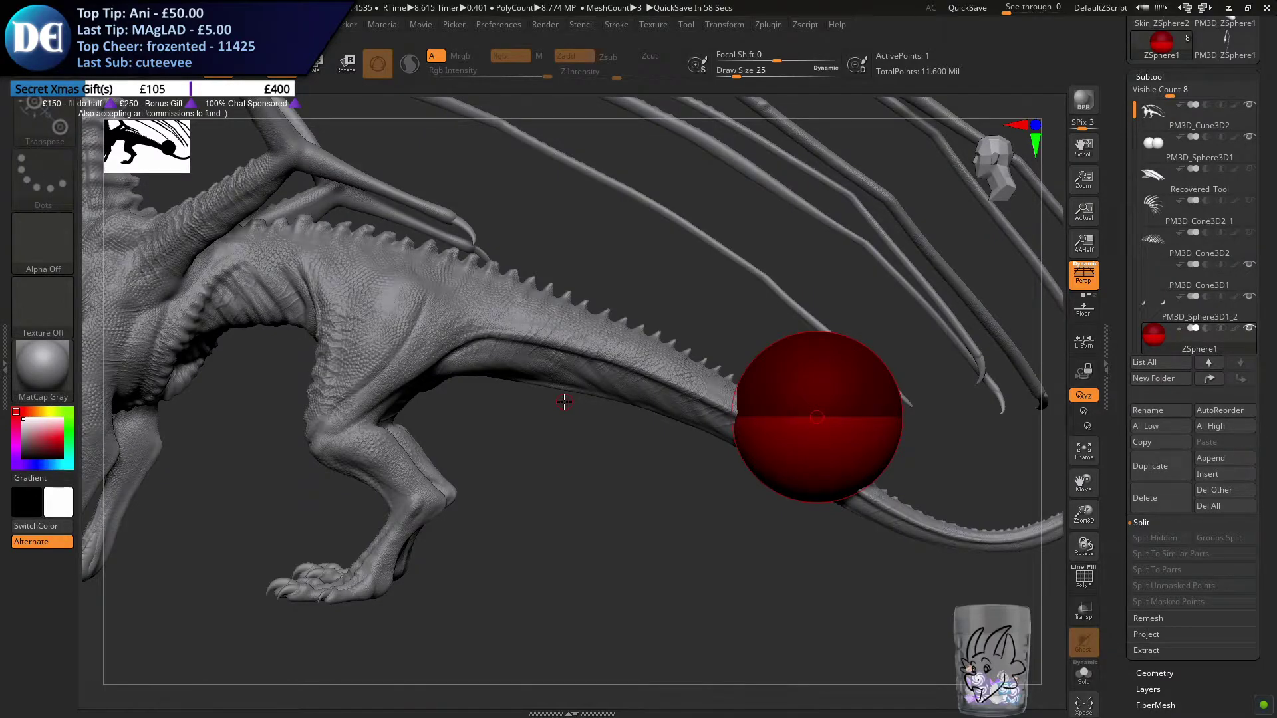
Scale the ZSphere down and place it inside the thicker part of the tail behind the hind legs
left_click(314, 65)
left_click_drag(794, 399, 805, 350)
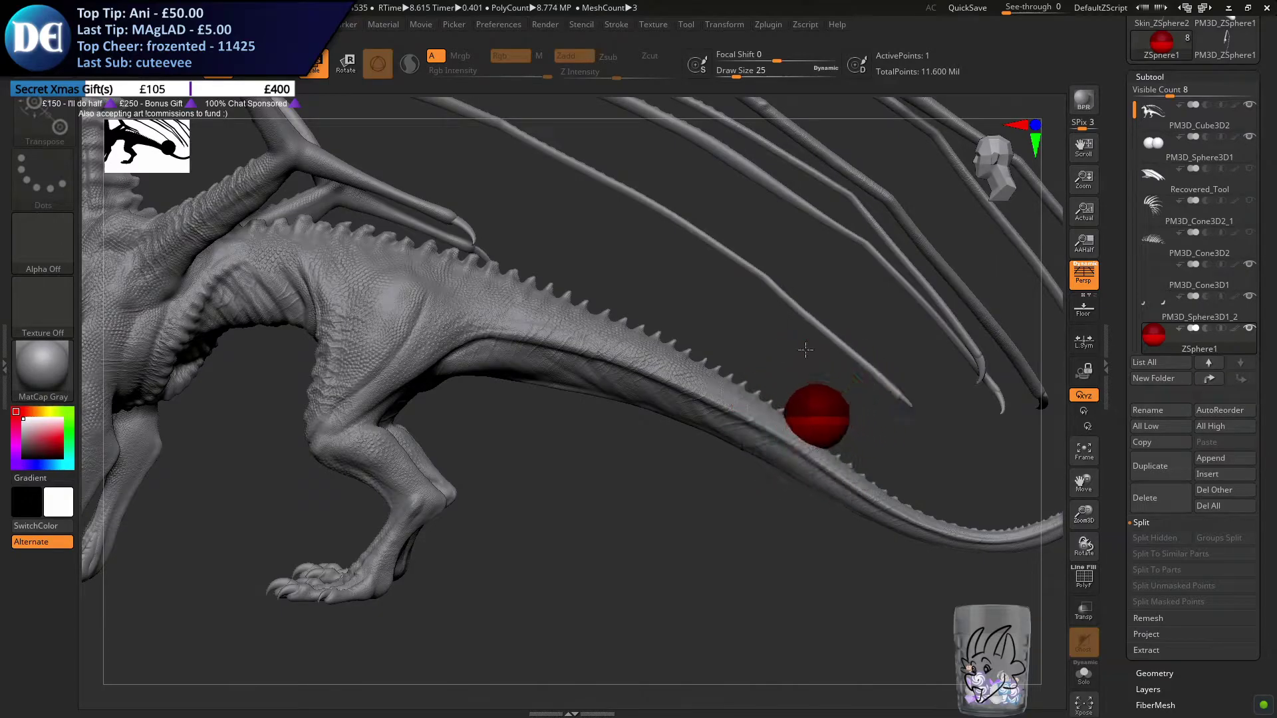
left_click(287, 71)
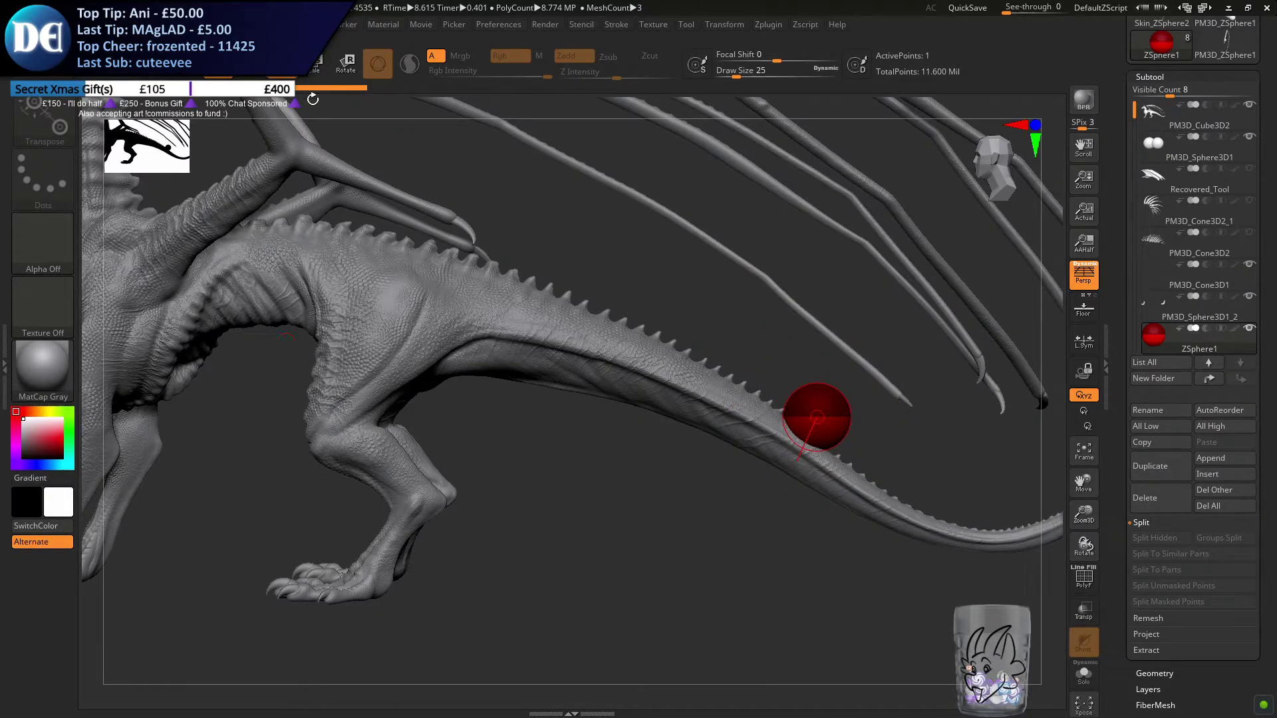
mouse_move(823, 419)
left_mouse_down()
mouse_move(737, 379)
mouse_move(785, 374)
left_mouse_up()
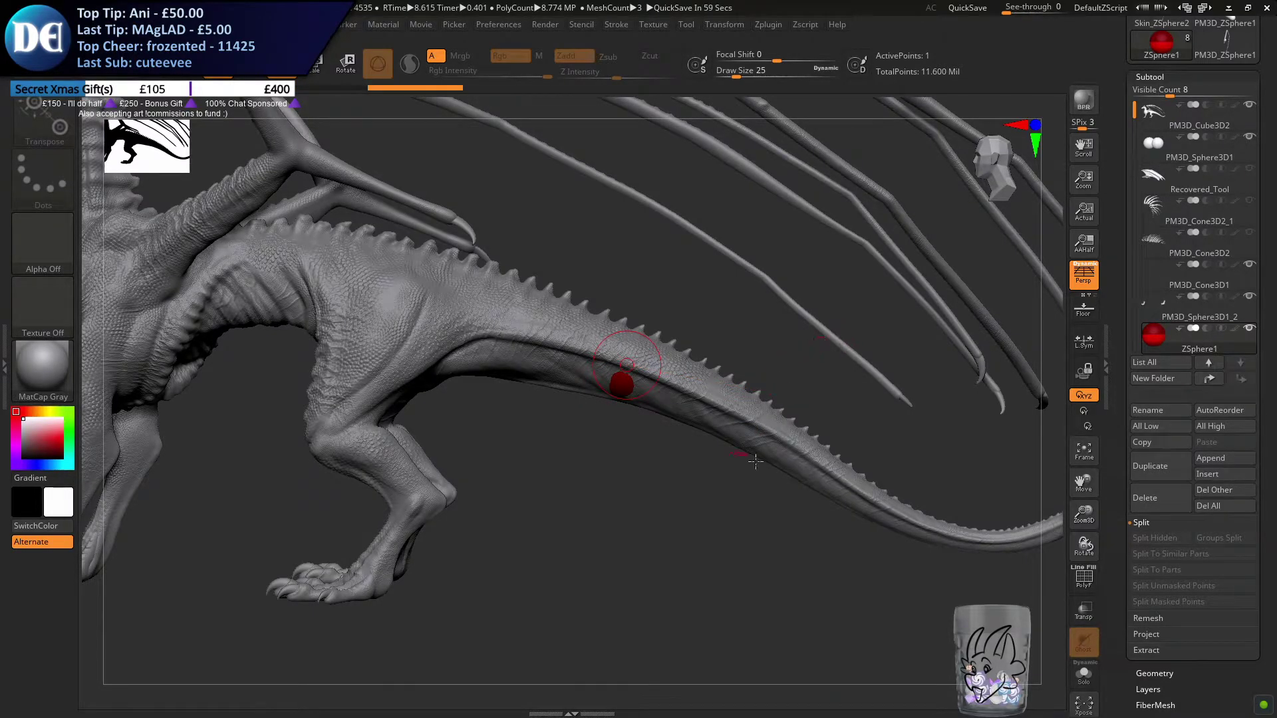
left_click_drag(549, 469, 517, 471)
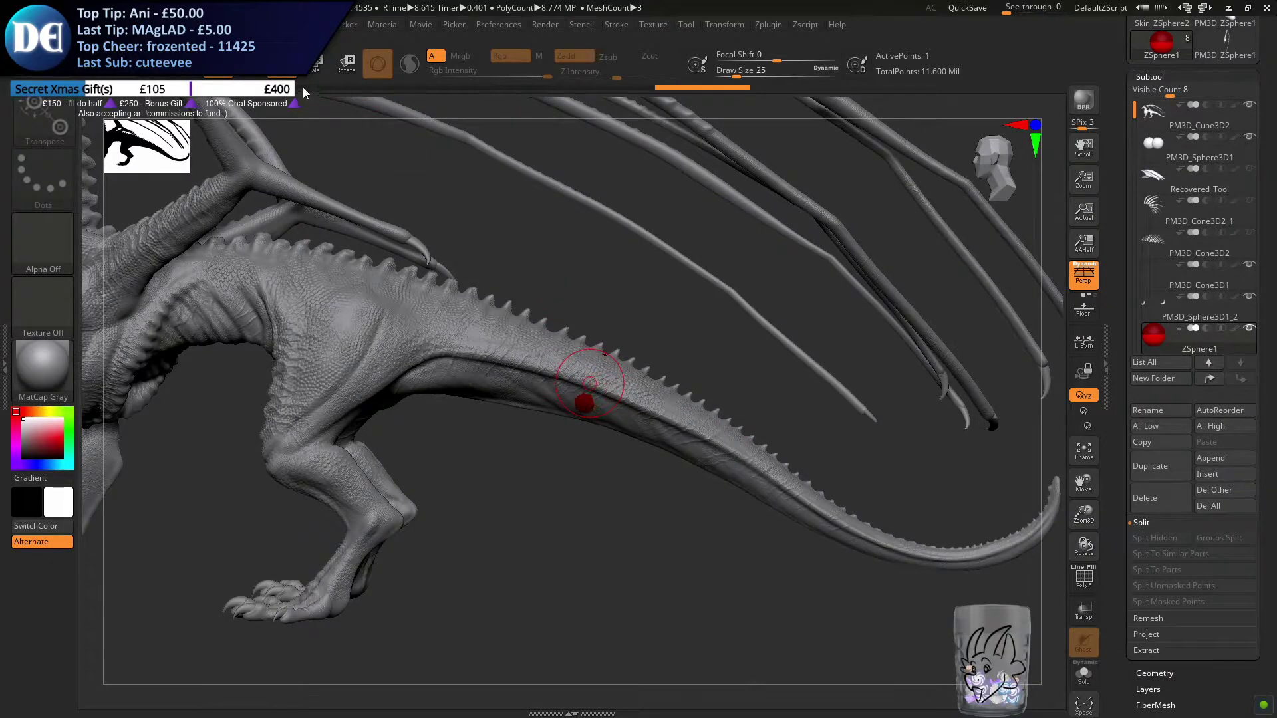
Isolate the ZSphere and draw a short run of child ZSpheres from it, and show the dragon again
left_click(252, 67)
left_click(1077, 672)
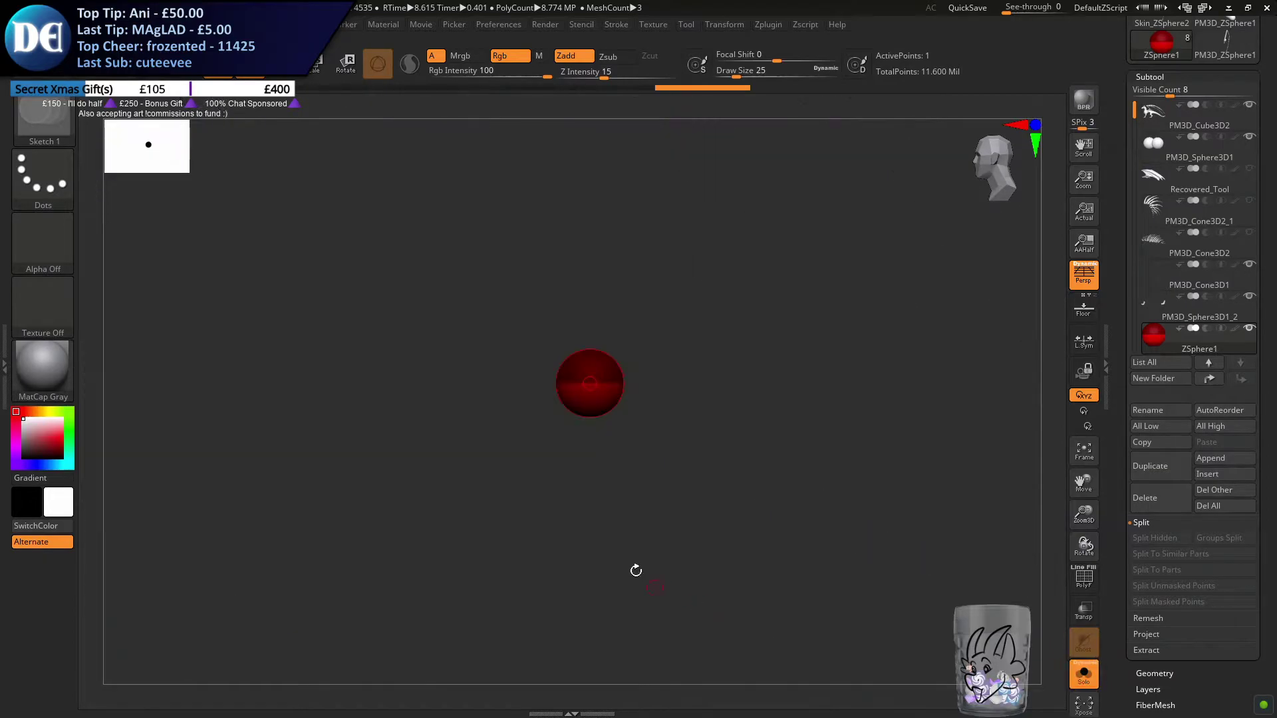
left_click_drag(608, 389, 657, 452)
left_click(1083, 674)
left_click_drag(719, 489, 464, 209)
Pull the child ZSpheres apart into a long chain following the tail, isolating the chain while positioning them
key("w")
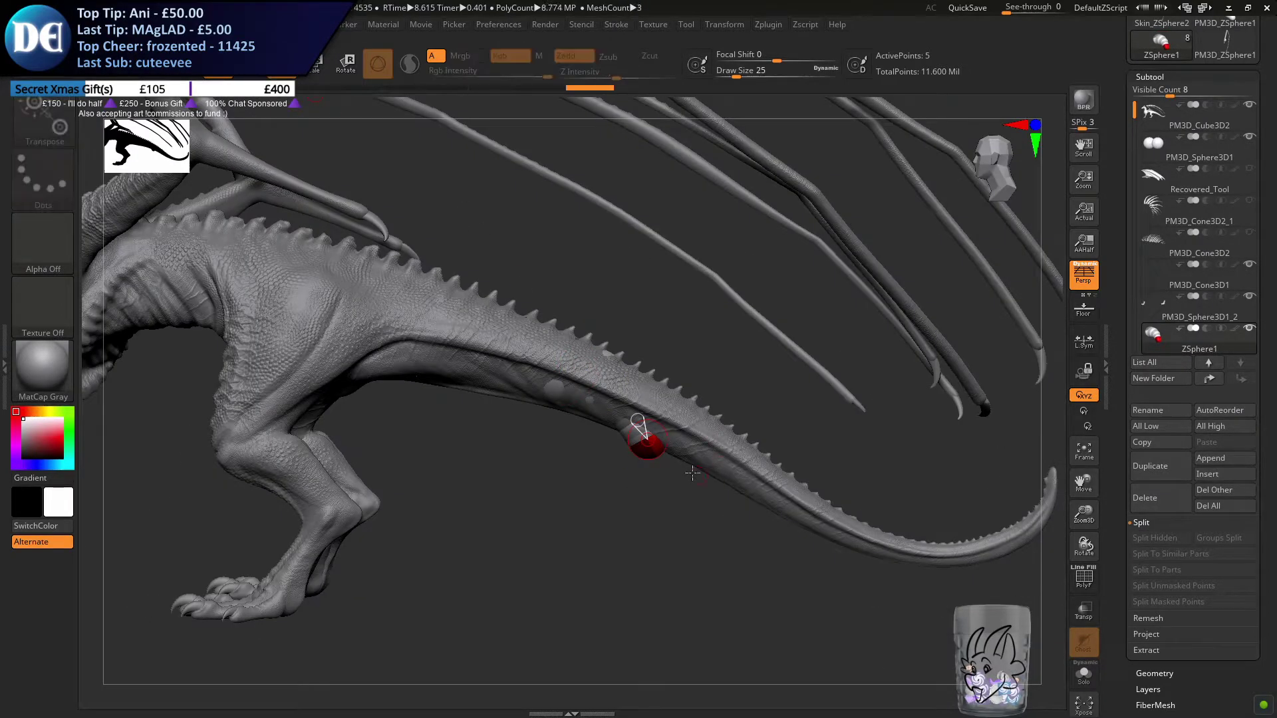
left_click_drag(637, 421, 1057, 397)
left_click(1077, 670)
left_click_drag(634, 429, 971, 517)
left_click_drag(615, 403, 845, 530)
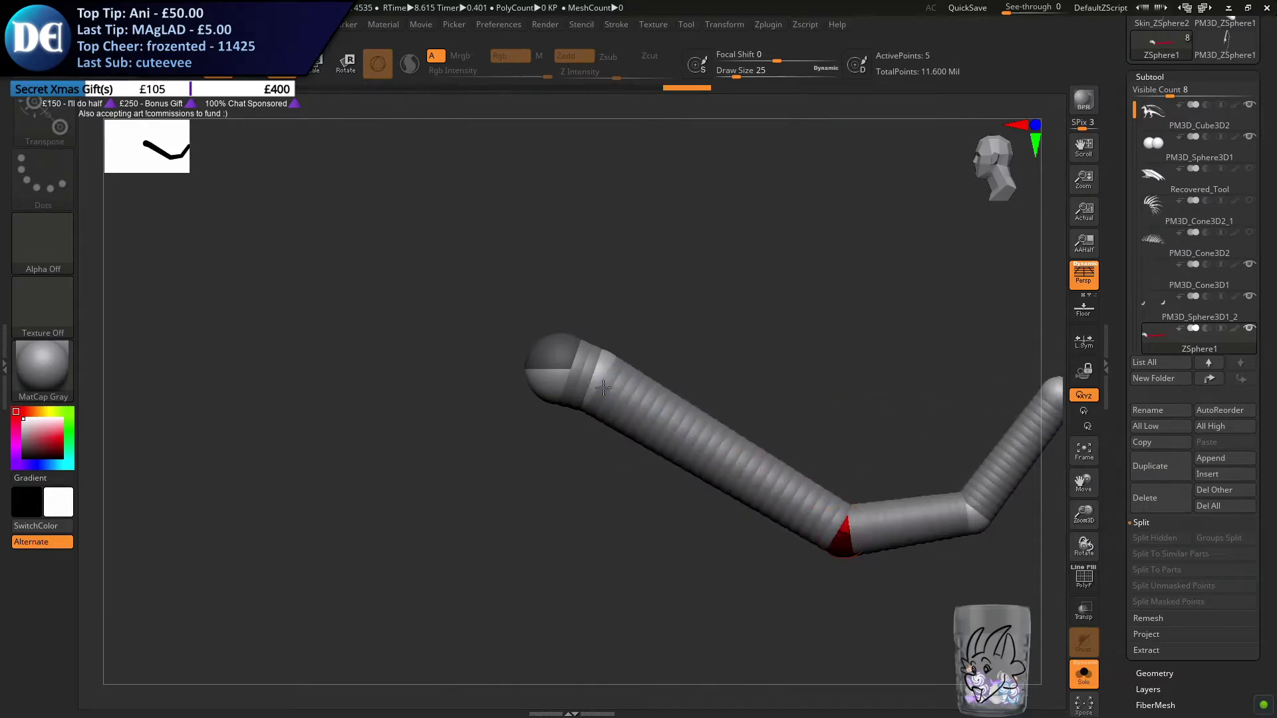
left_click_drag(971, 518, 972, 554)
left_click_drag(601, 384, 712, 440)
left_click(1079, 670)
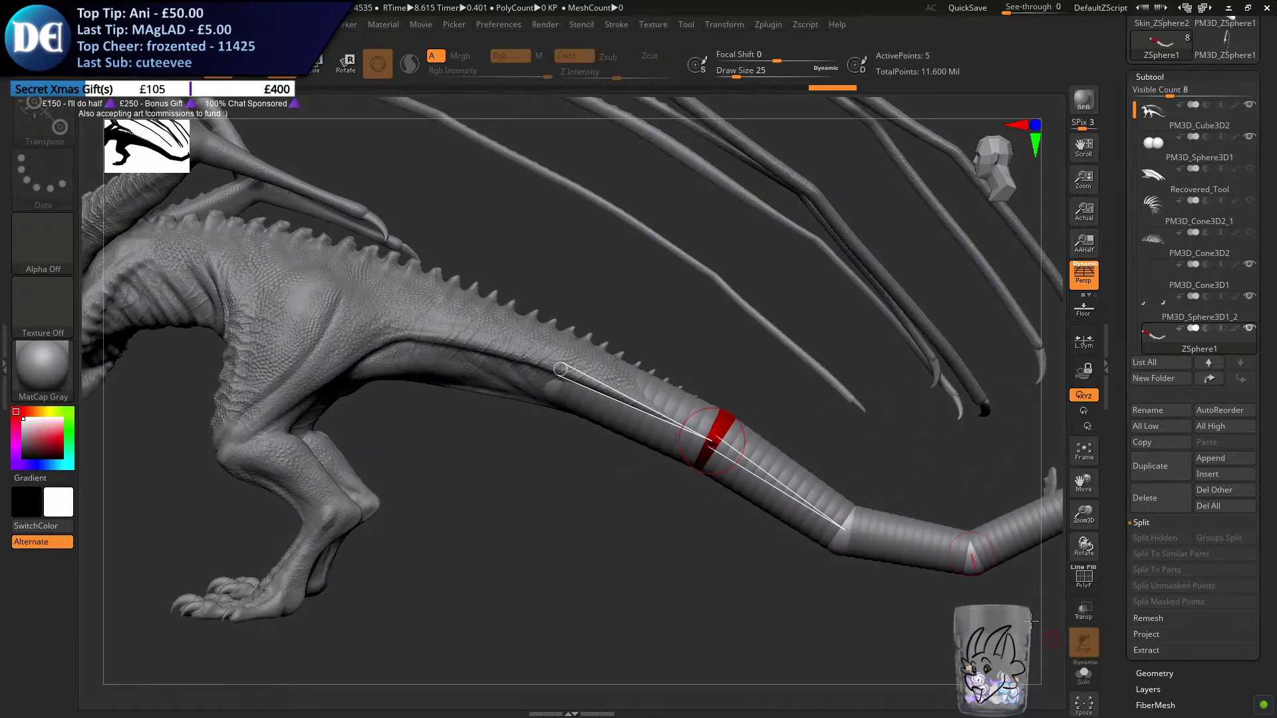
Adjust the middle and end ZSpheres so the chain follows the tail's downward slope and upturned end
right_click_drag(625, 413, 560, 411, "alt")
left_click_drag(655, 440, 635, 429)
right_click_drag(780, 529, 655, 477, "alt")
left_click_drag(657, 475, 662, 437)
left_click_drag(781, 464, 787, 510)
left_click_drag(922, 386, 893, 423)
right_click_drag(748, 454, 655, 379, "alt")
right_click_drag(432, 447, 664, 487, "alt")
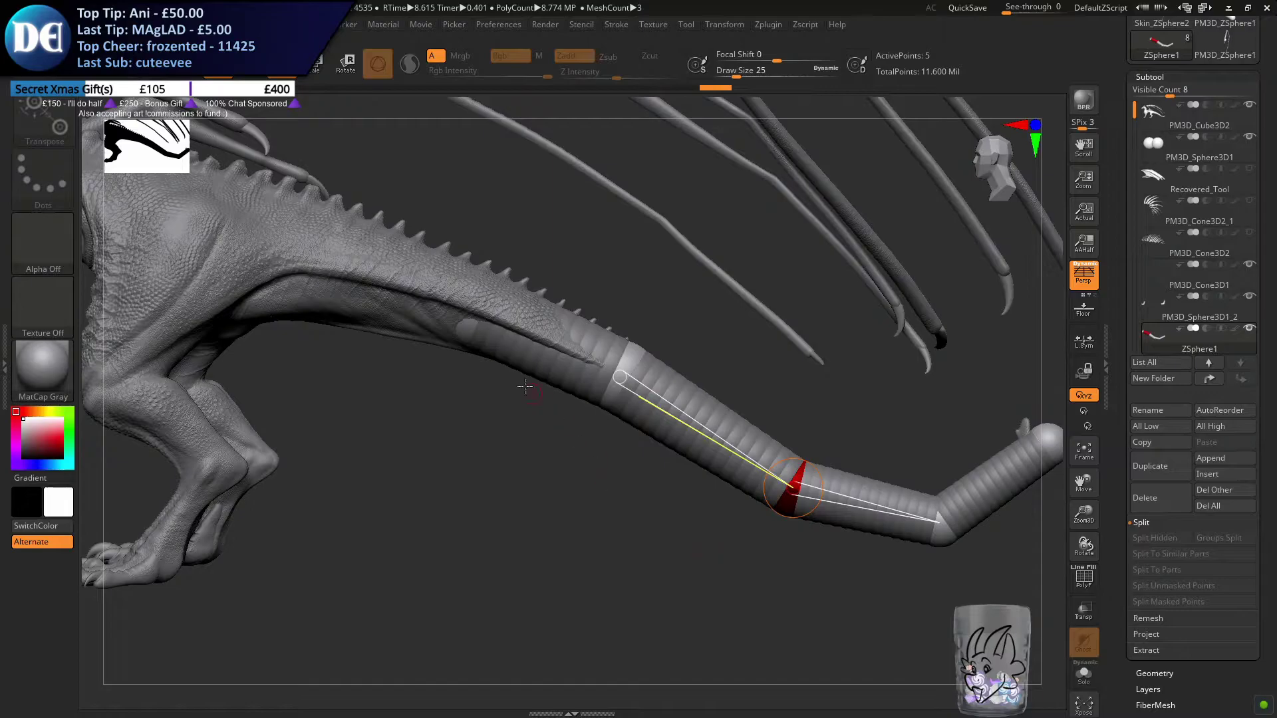
Scale up the ZSphere at the chain's start to better match the tail's thickness
left_click(316, 76)
mouse_move(467, 339)
left_mouse_down()
mouse_move(514, 346)
mouse_move(465, 329)
left_mouse_up()
left_click(278, 75)
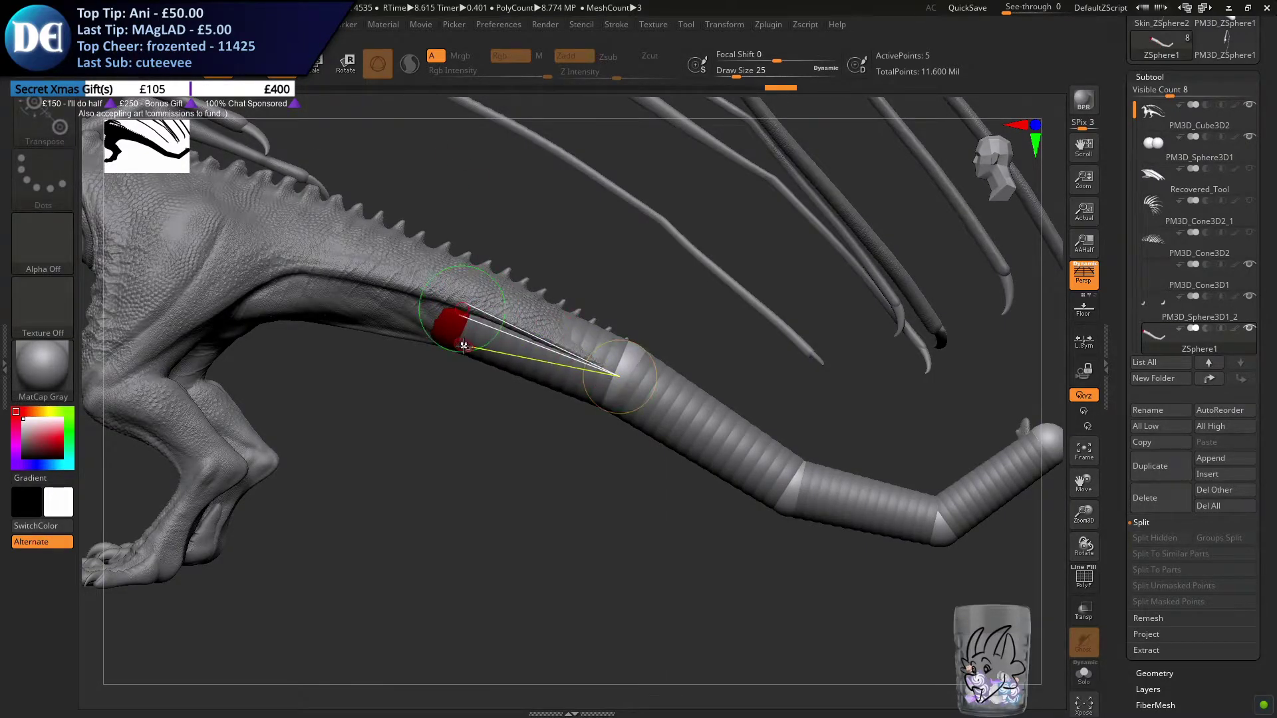
Reposition the ZSpheres along the chain so it follows the underside of the dragon's tail down to its upturned end
left_click(620, 373)
left_click(453, 335)
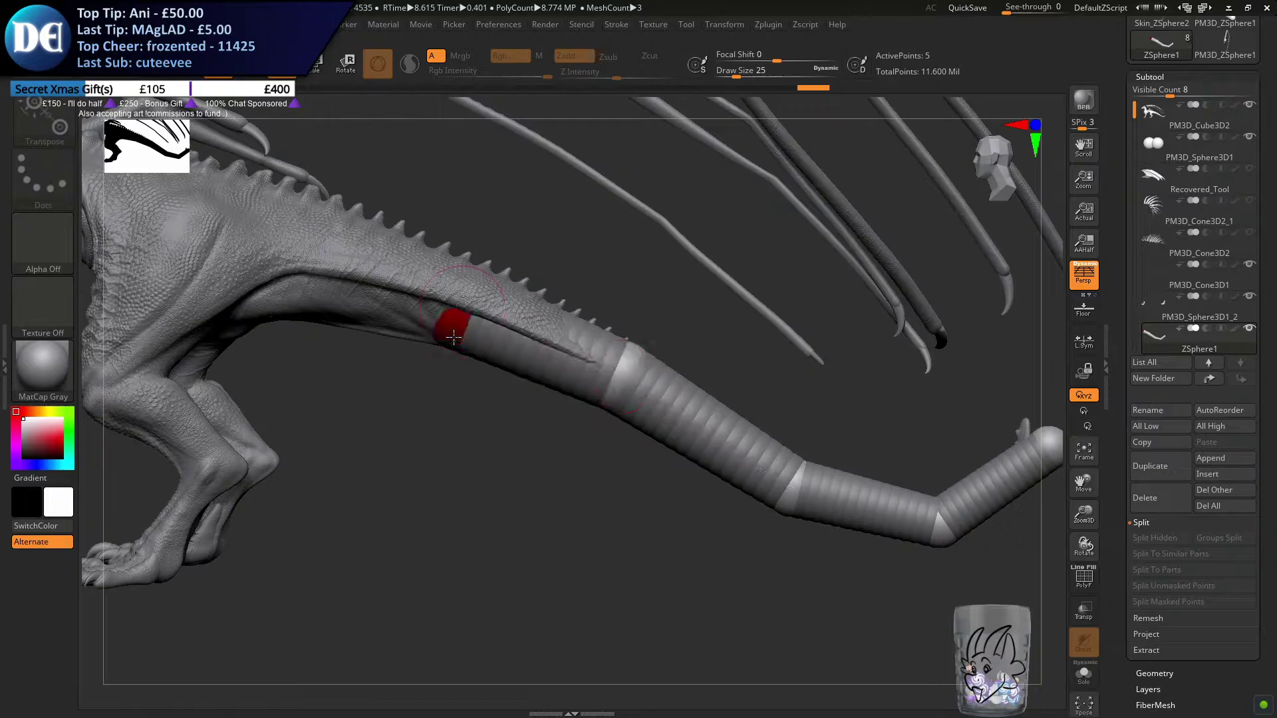
left_click(605, 393)
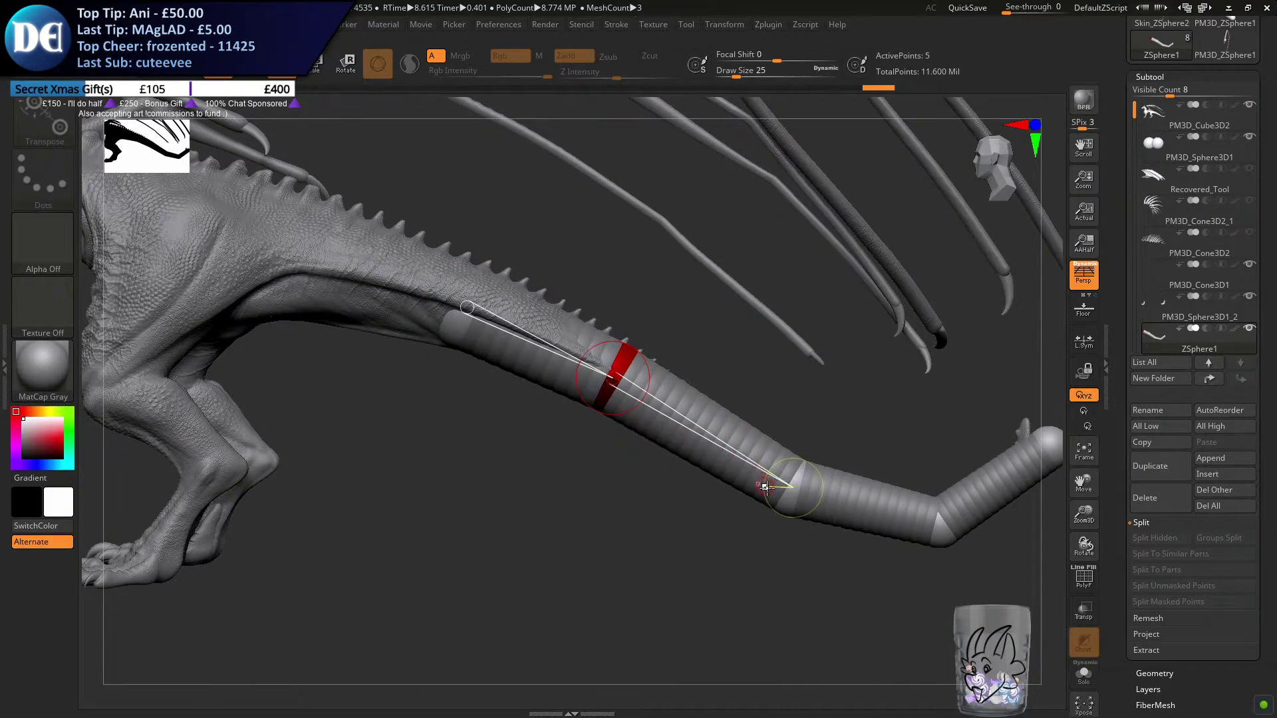
left_click(791, 493)
left_click(921, 522)
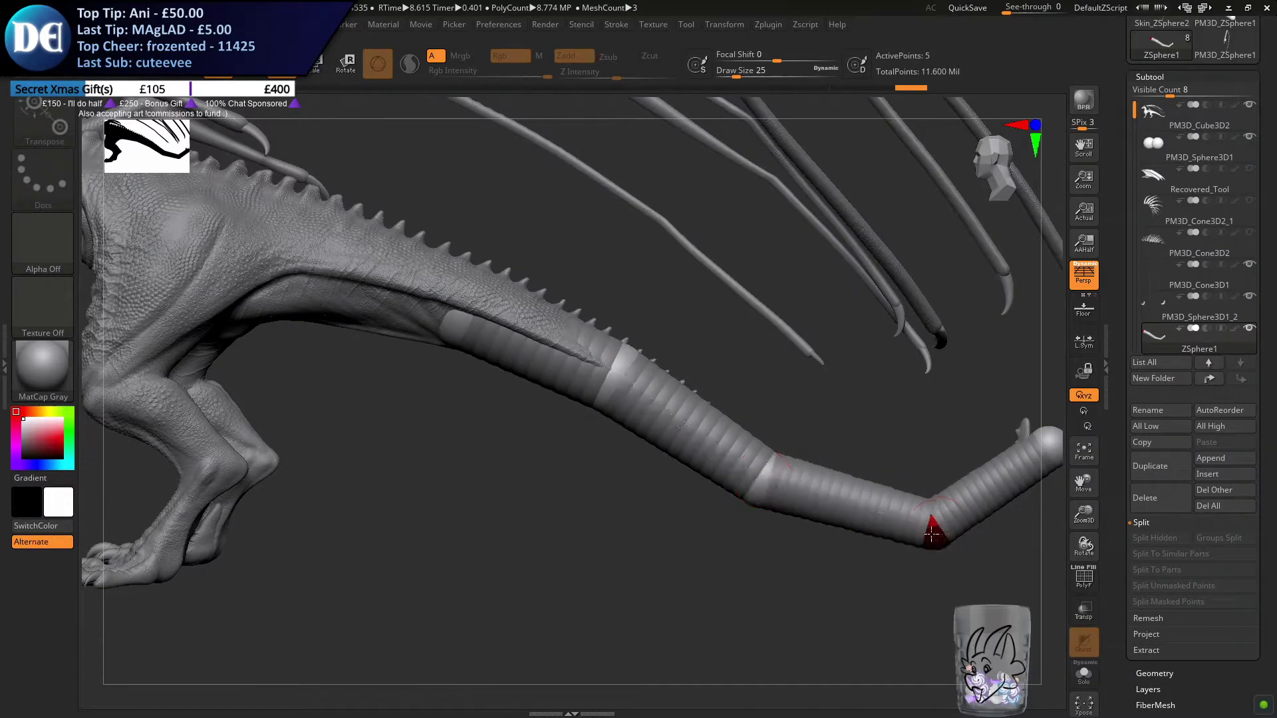
left_click(1042, 435)
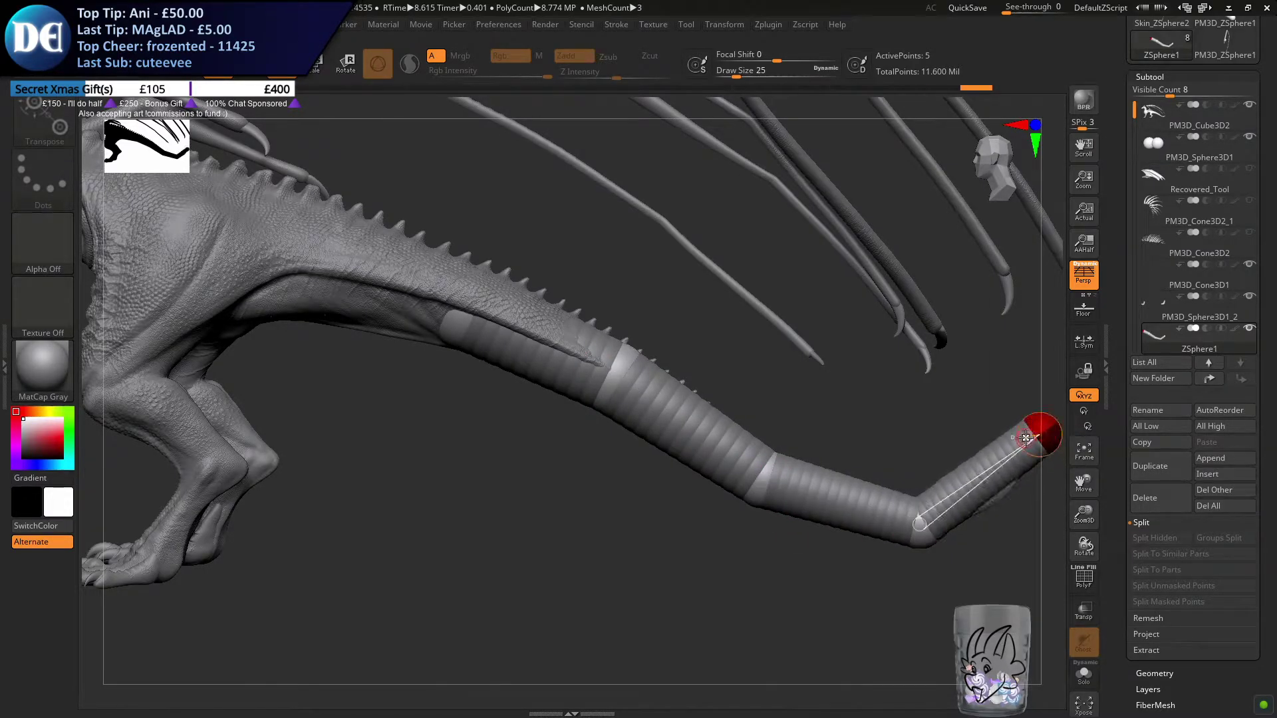
left_click_drag(898, 439, 949, 447)
left_click_drag(855, 517, 813, 524)
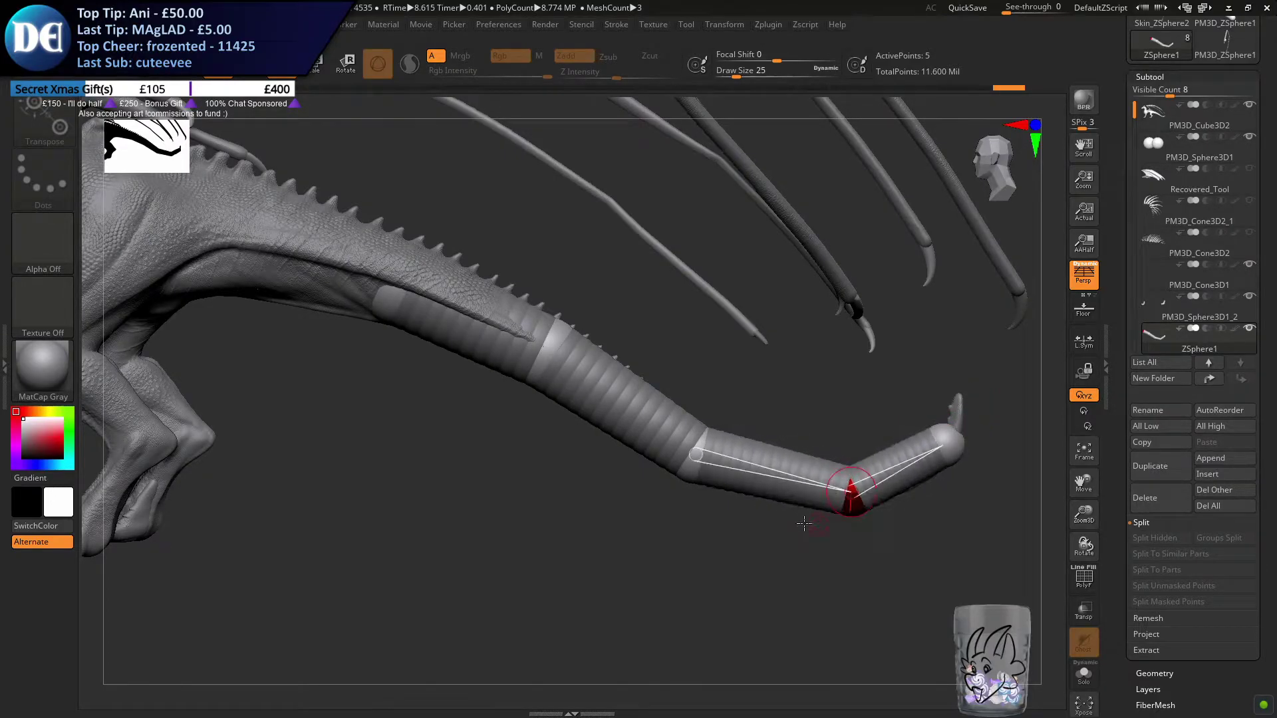
left_click_drag(691, 472, 696, 473)
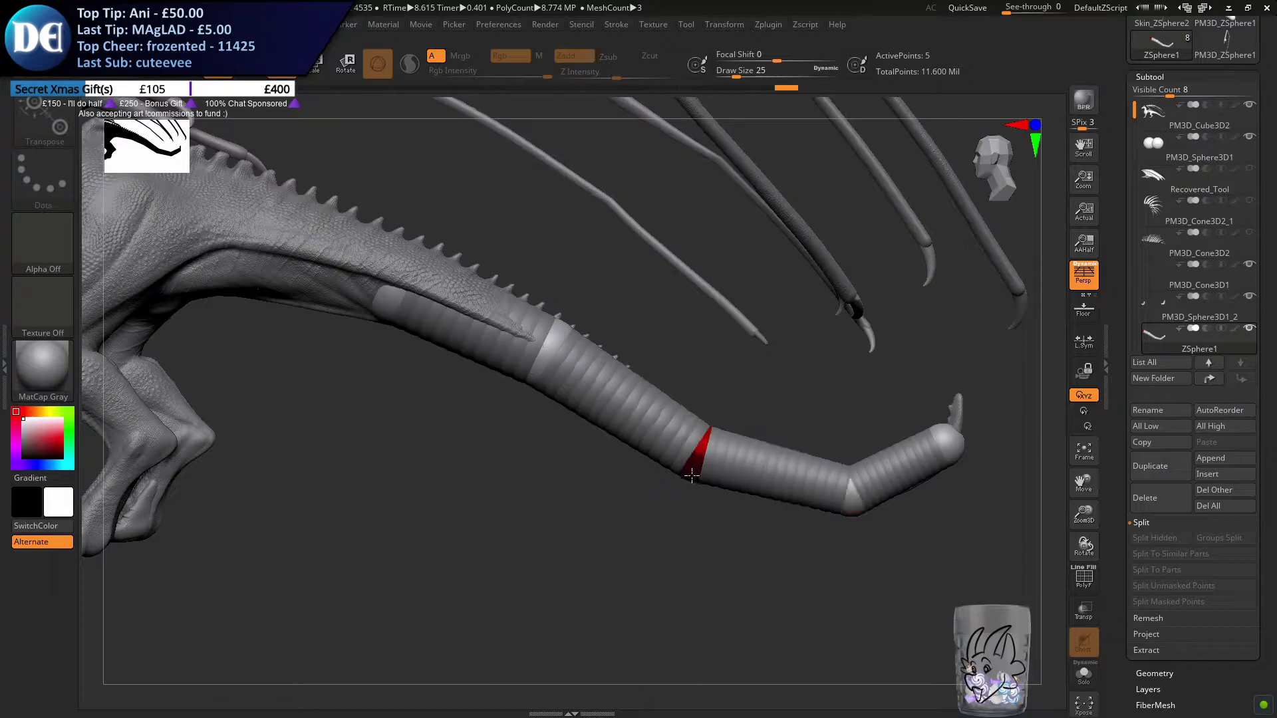
left_click(946, 444)
Isolate the chain, draw four progressively smaller child ZSpheres from its end, and show the dragon again
key("q")
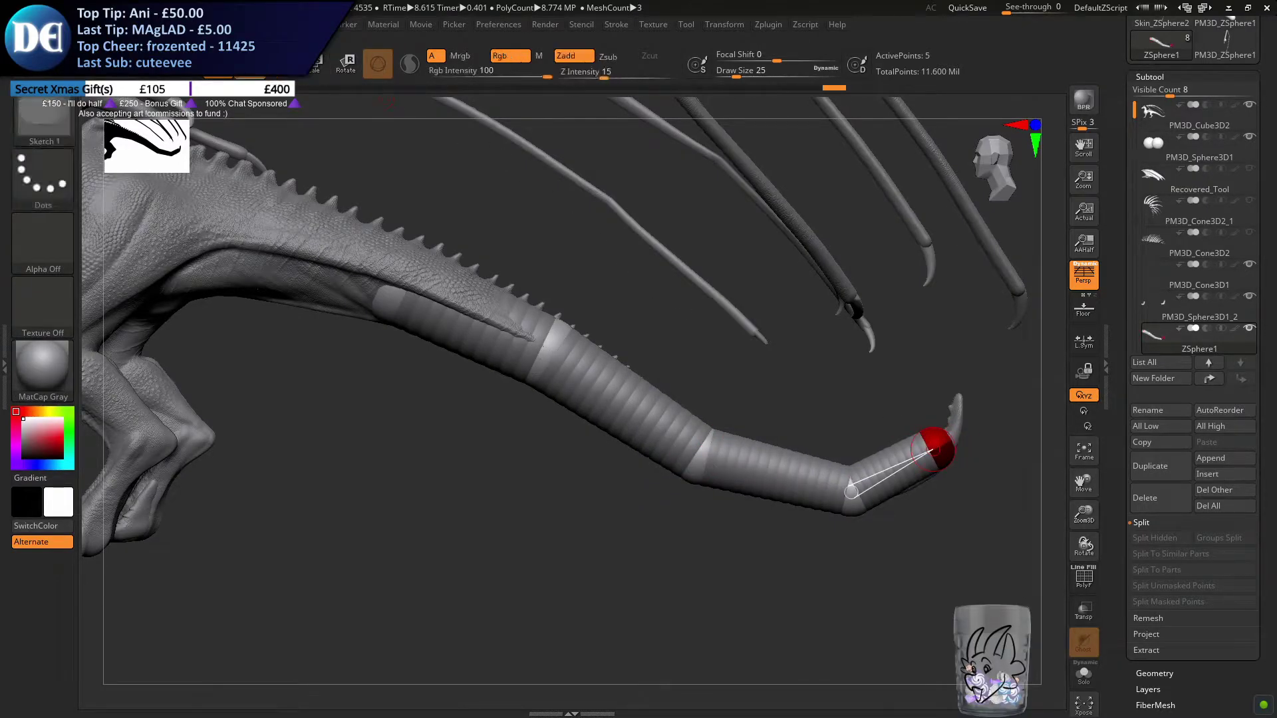
left_click_drag(890, 369, 993, 437)
left_click(1084, 673)
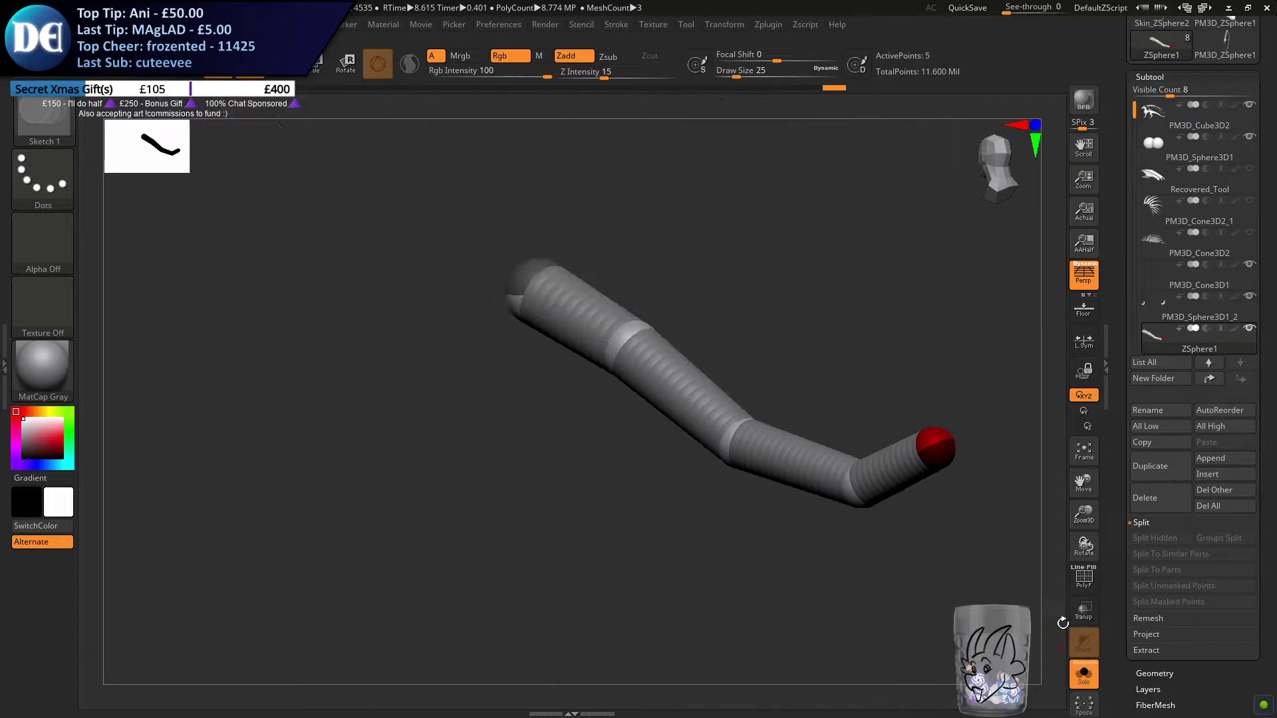
left_click(946, 437)
key("ctrl+z")
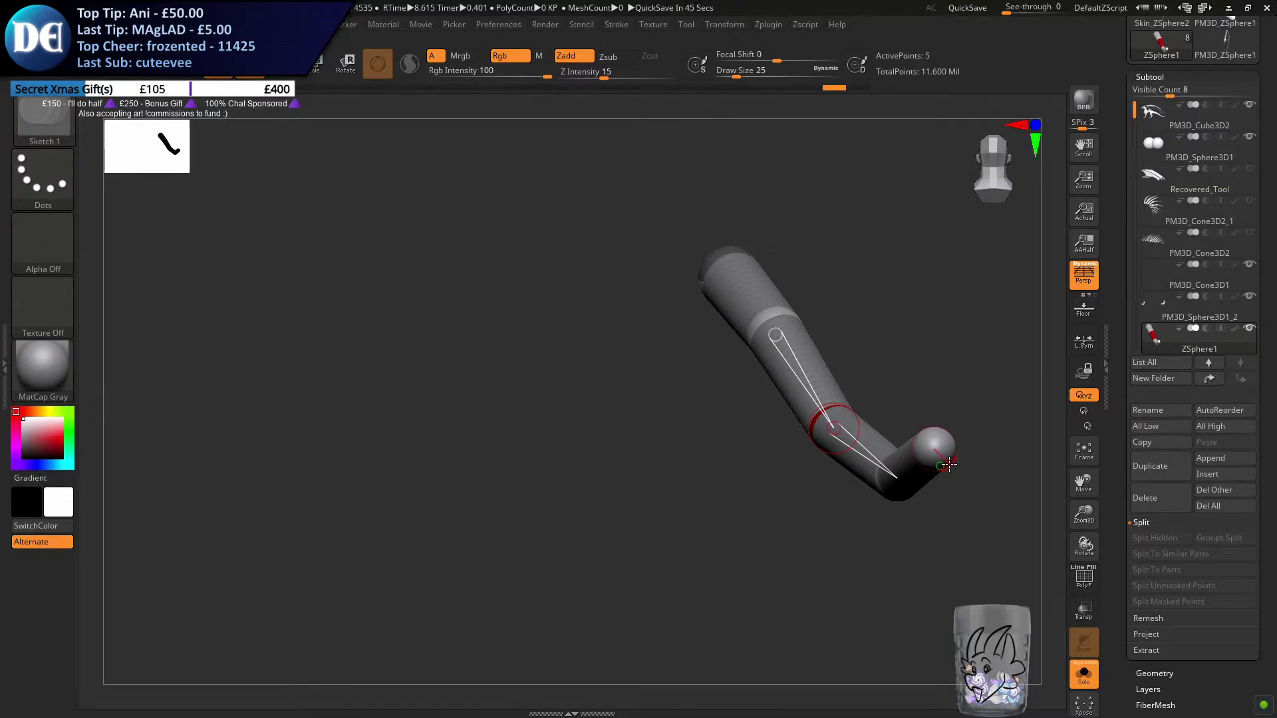
left_click_drag(948, 379, 748, 385, "alt")
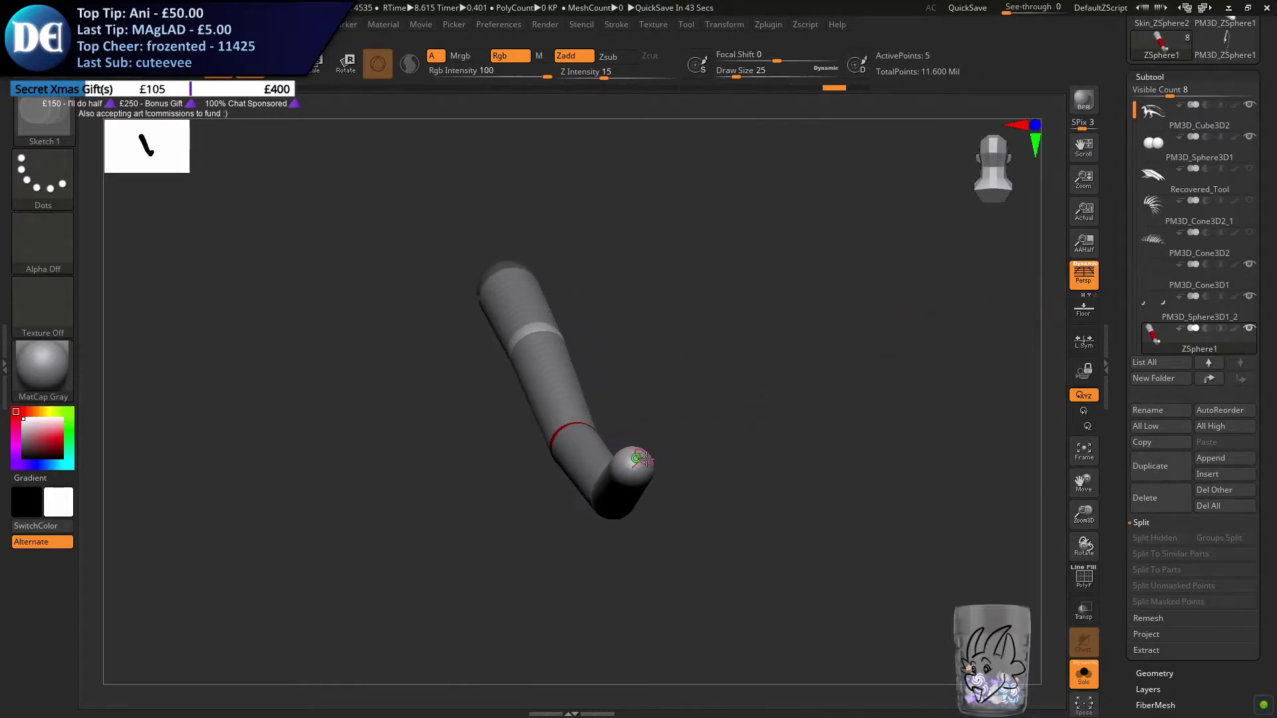
mouse_move(637, 465)
left_mouse_down()
mouse_move(647, 480)
mouse_move(642, 461)
left_mouse_up()
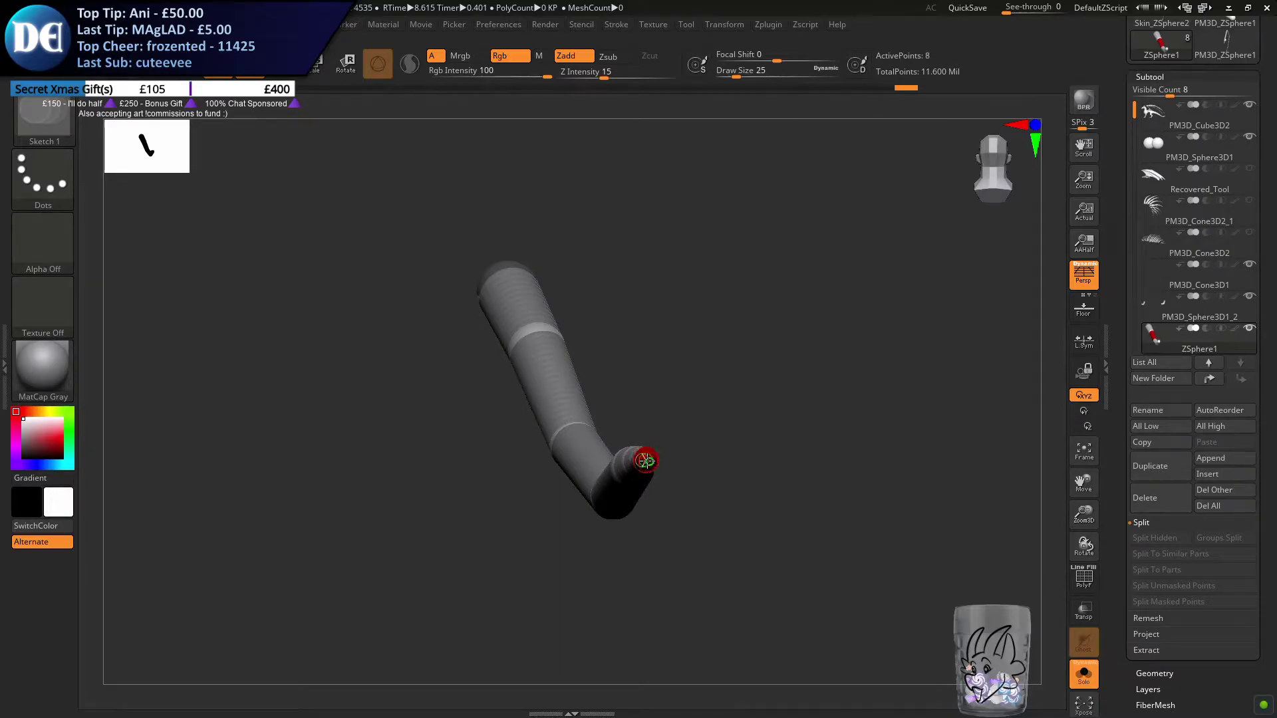
left_click_drag(667, 466, 690, 460, "shift")
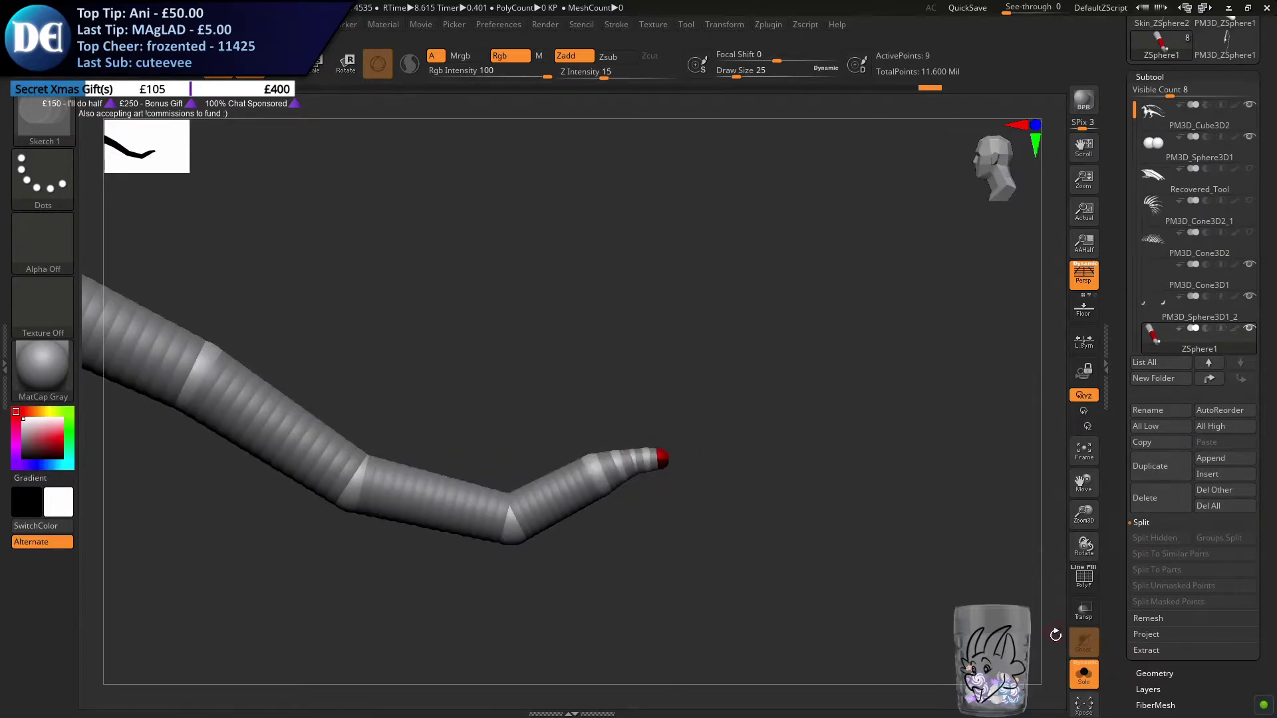
key("a")
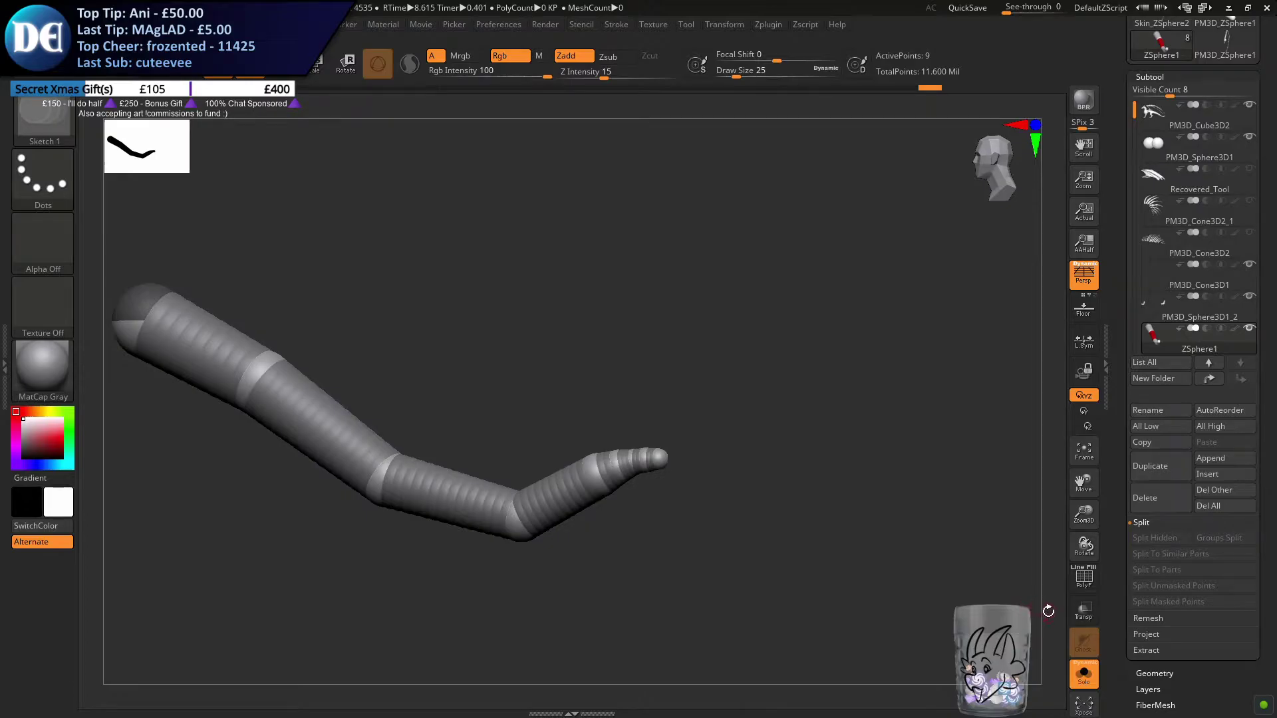
left_click(1084, 670)
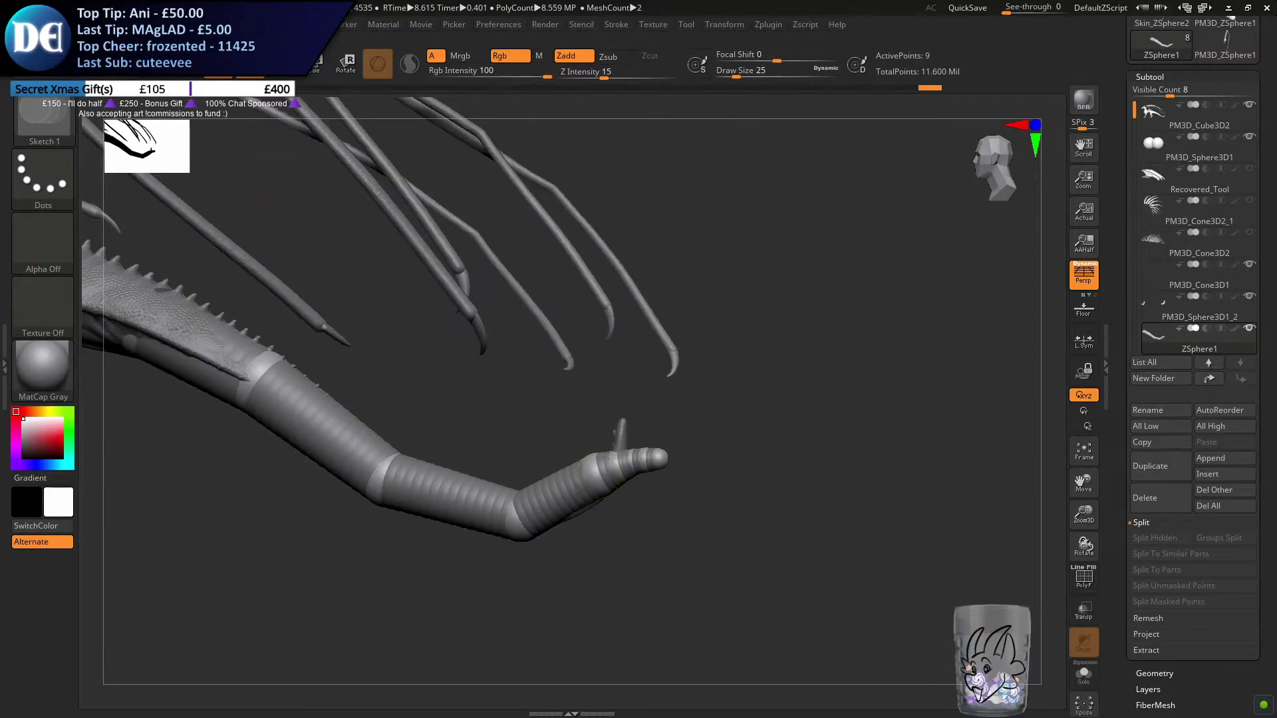
Pull the new end ZSpheres apart into a long upward curl that bends back toward the dragon's body
key("r")
mouse_move(664, 456)
right_mouse_down()
mouse_move(623, 373)
mouse_move(667, 404)
mouse_move(661, 459)
right_mouse_up()
left_click_drag(661, 459, 508, 224)
left_click_drag(651, 459, 626, 411)
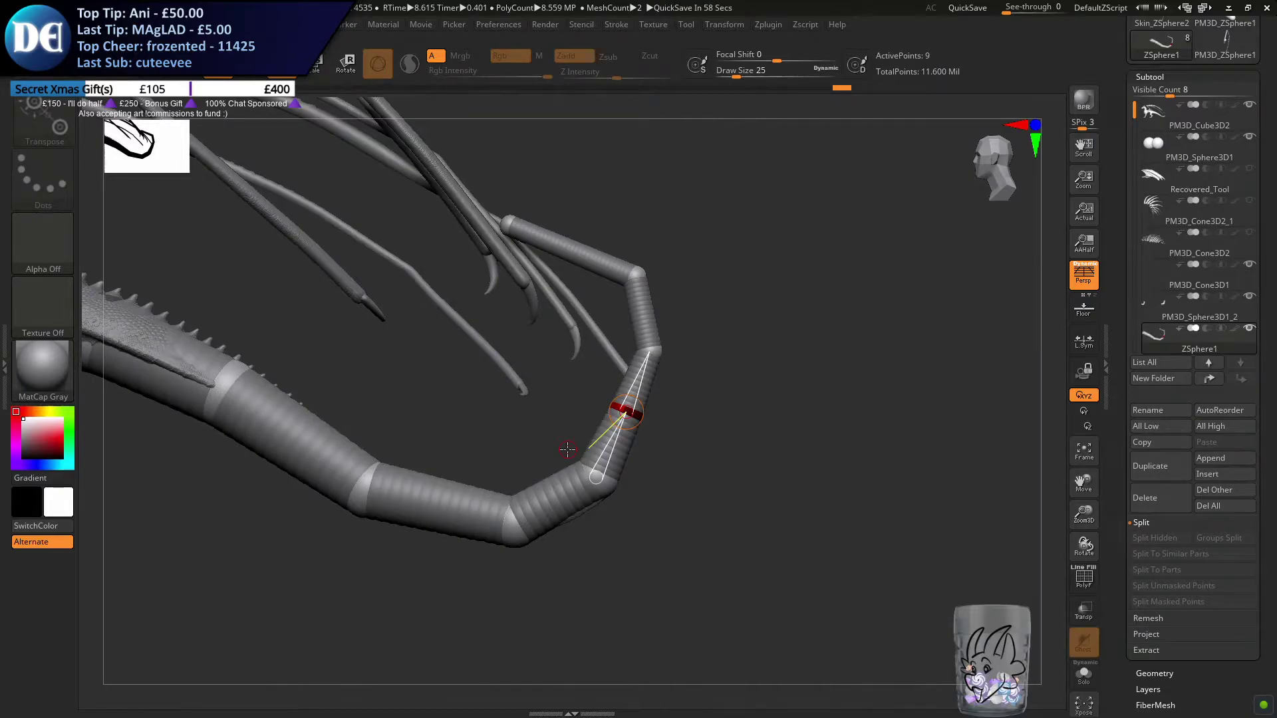
right_click_drag(525, 384, 617, 352)
left_click_drag(653, 352, 608, 349)
left_click_drag(465, 211, 452, 239)
left_click_drag(592, 273, 547, 277)
left_click_drag(452, 238, 413, 334)
right_click_drag(376, 460, 546, 428, "alt")
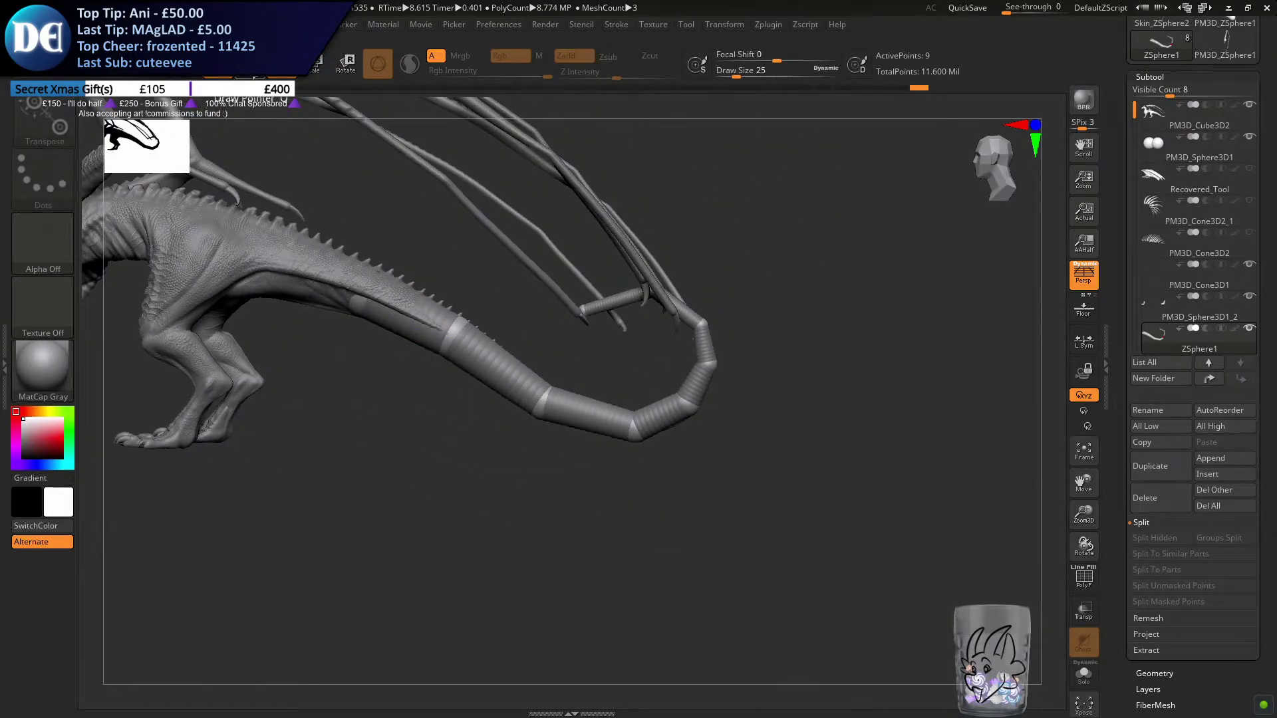
Scale up the ZSpheres around the curl and at its lower bend so the tail thins more gradually toward the tip
left_click(255, 76)
right_click_drag(578, 370, 604, 343)
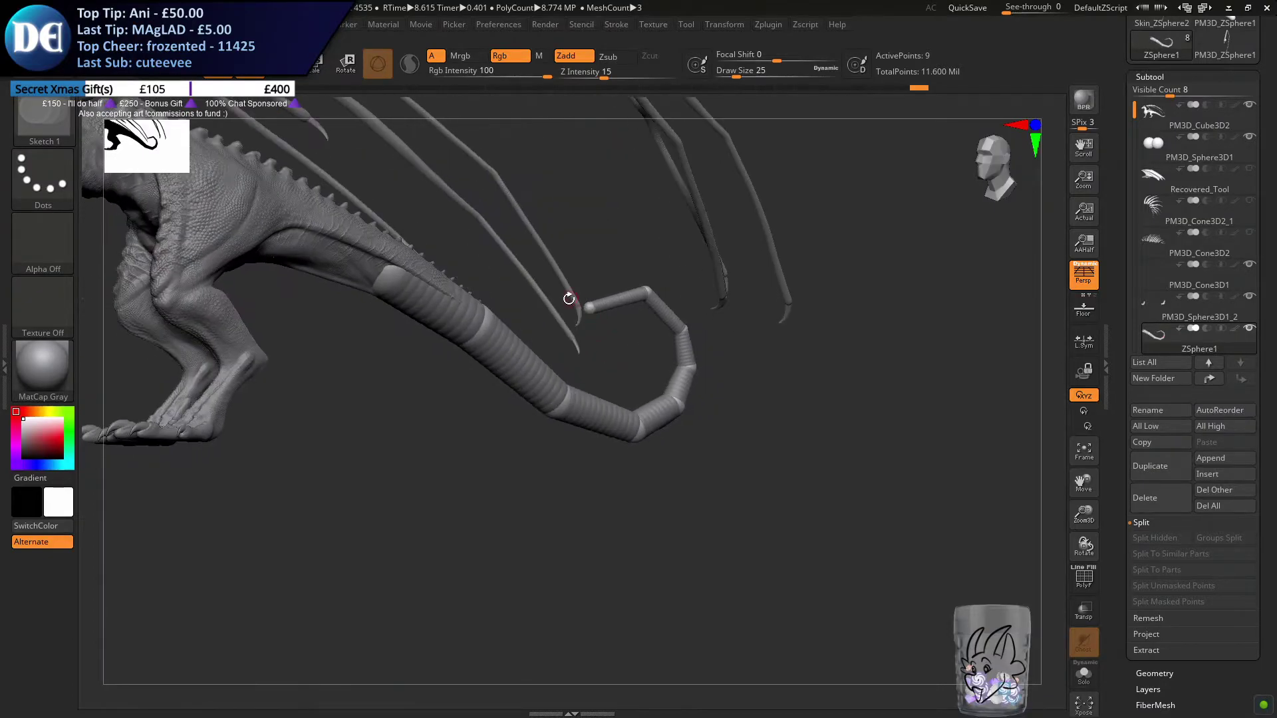
left_click(290, 78)
left_click(317, 77)
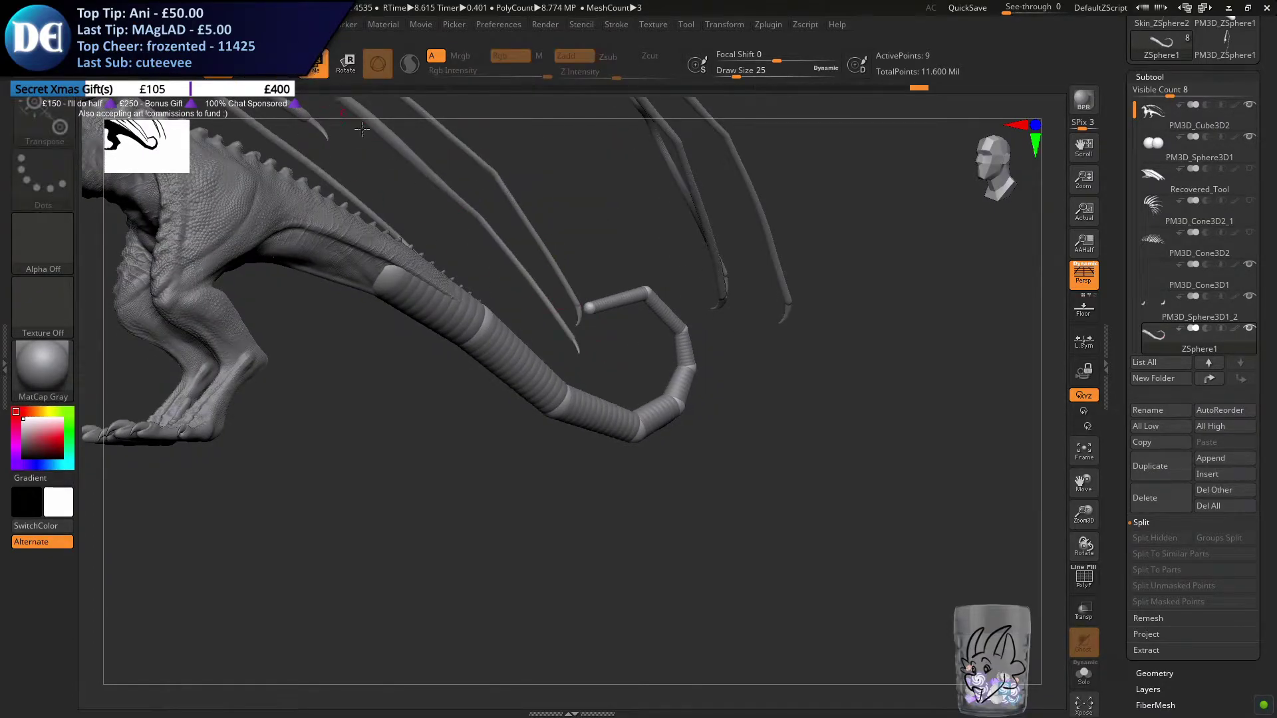
right_click_drag(696, 438, 642, 397)
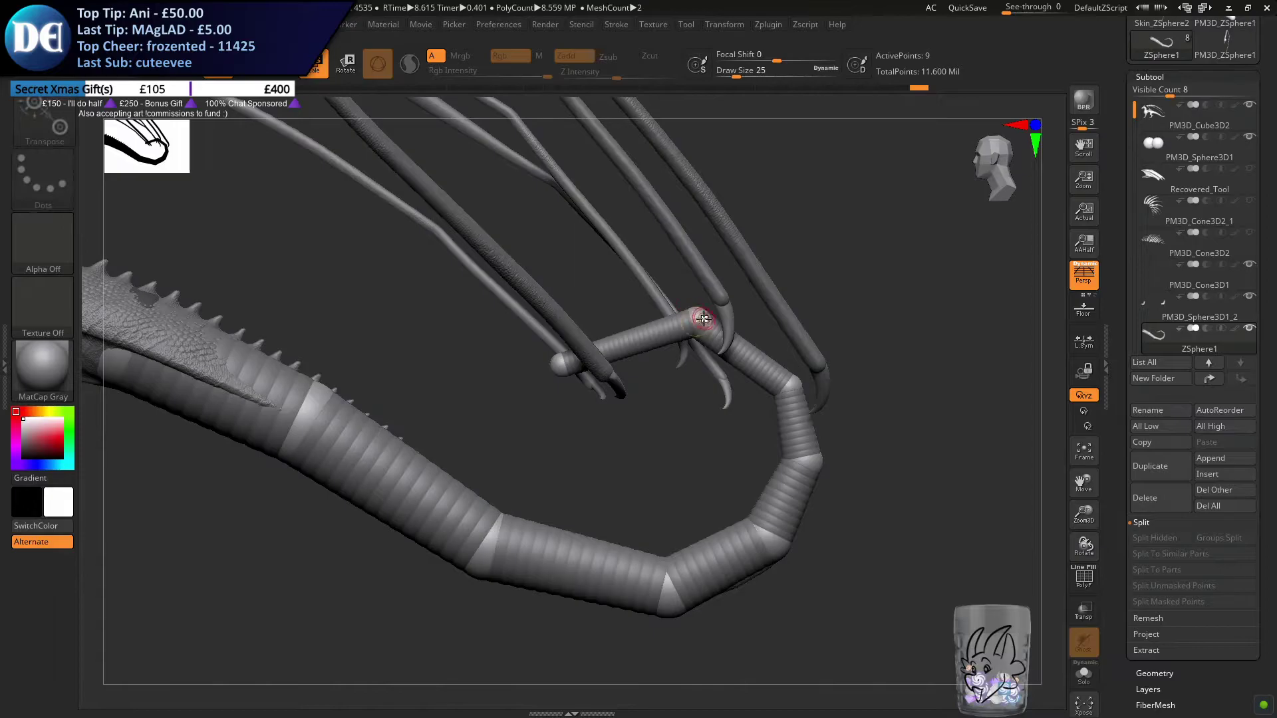
left_click_drag(700, 302, 659, 419)
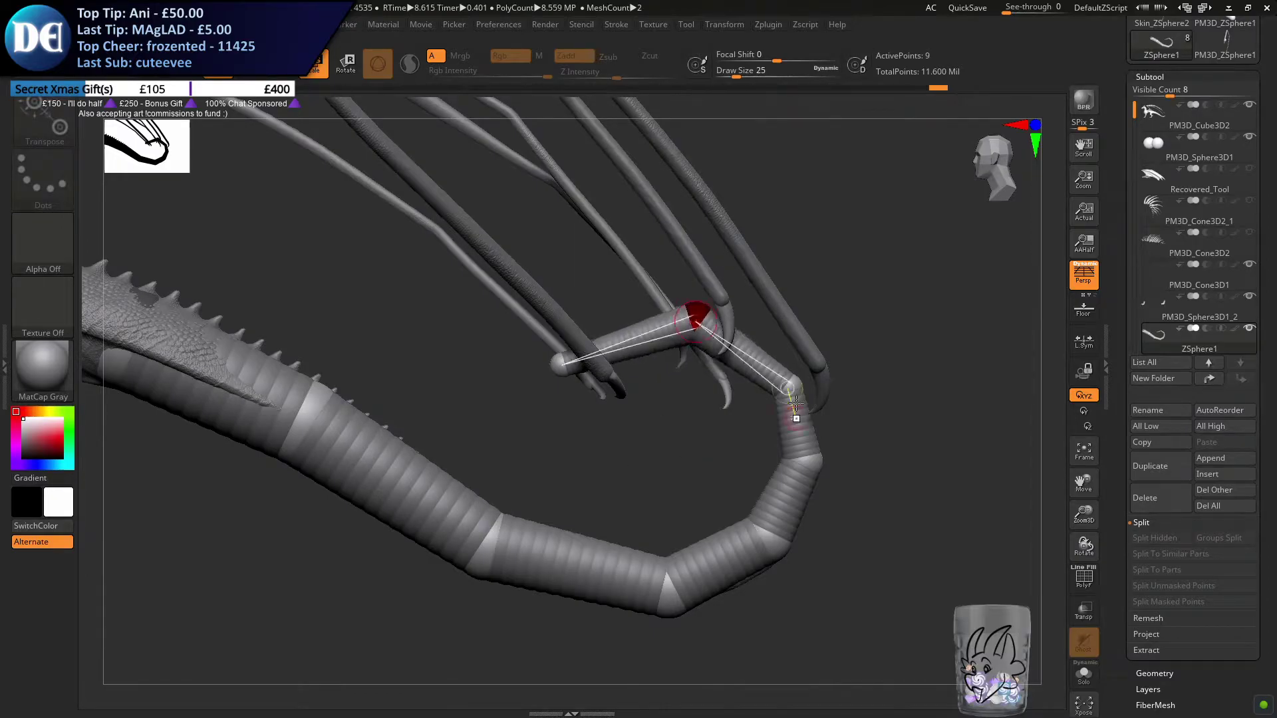
left_click_drag(795, 386, 318, 625)
left_click_drag(766, 538, 527, 597)
left_click_drag(662, 597, 459, 612)
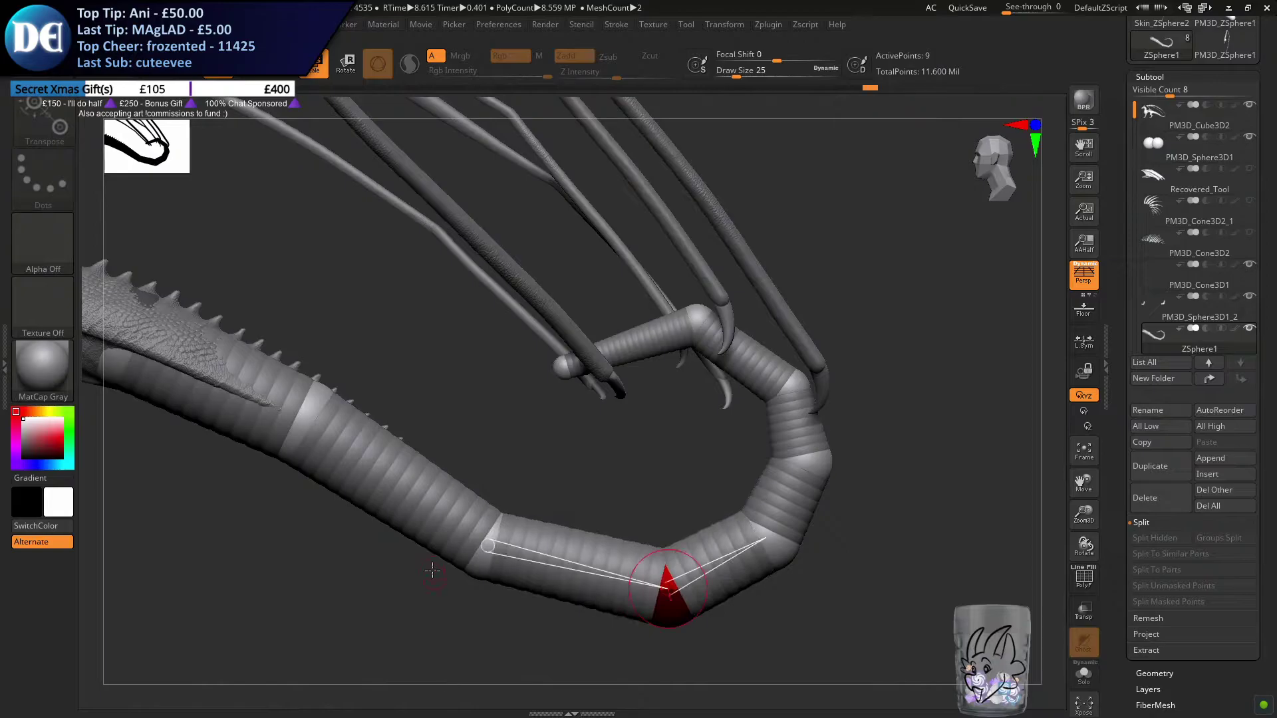
left_click_drag(476, 566, 404, 614)
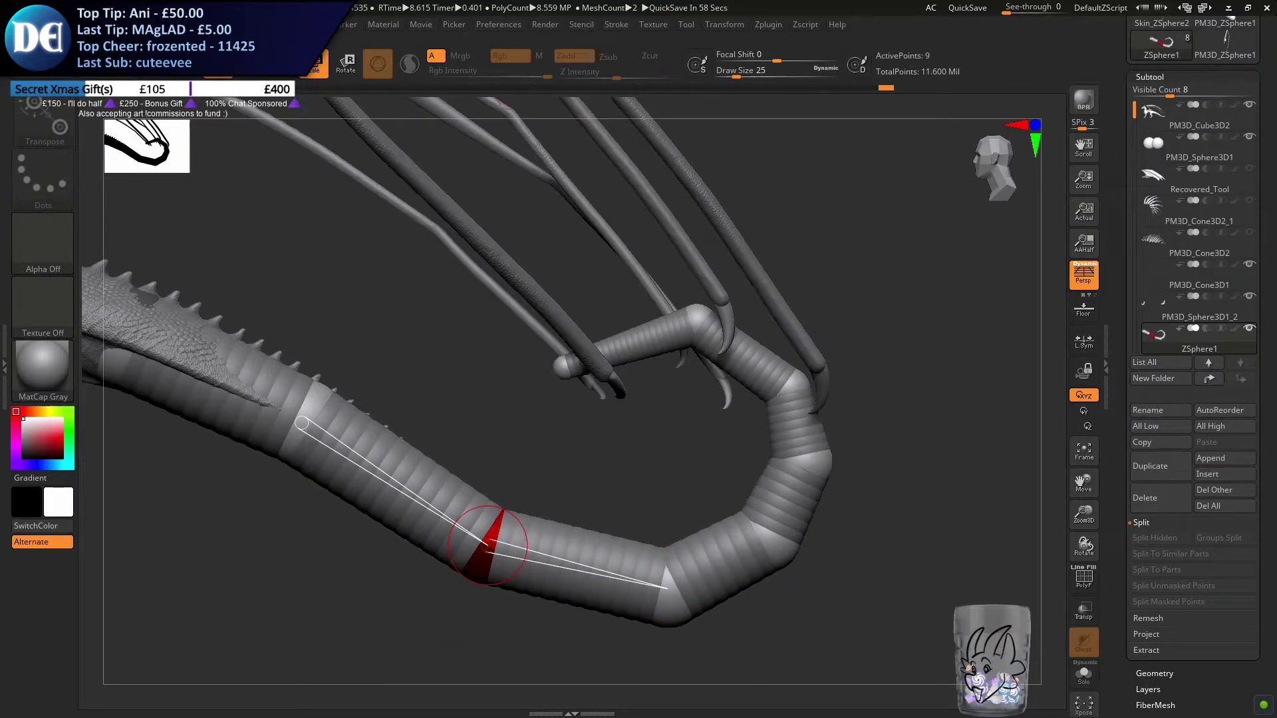
left_click(690, 323)
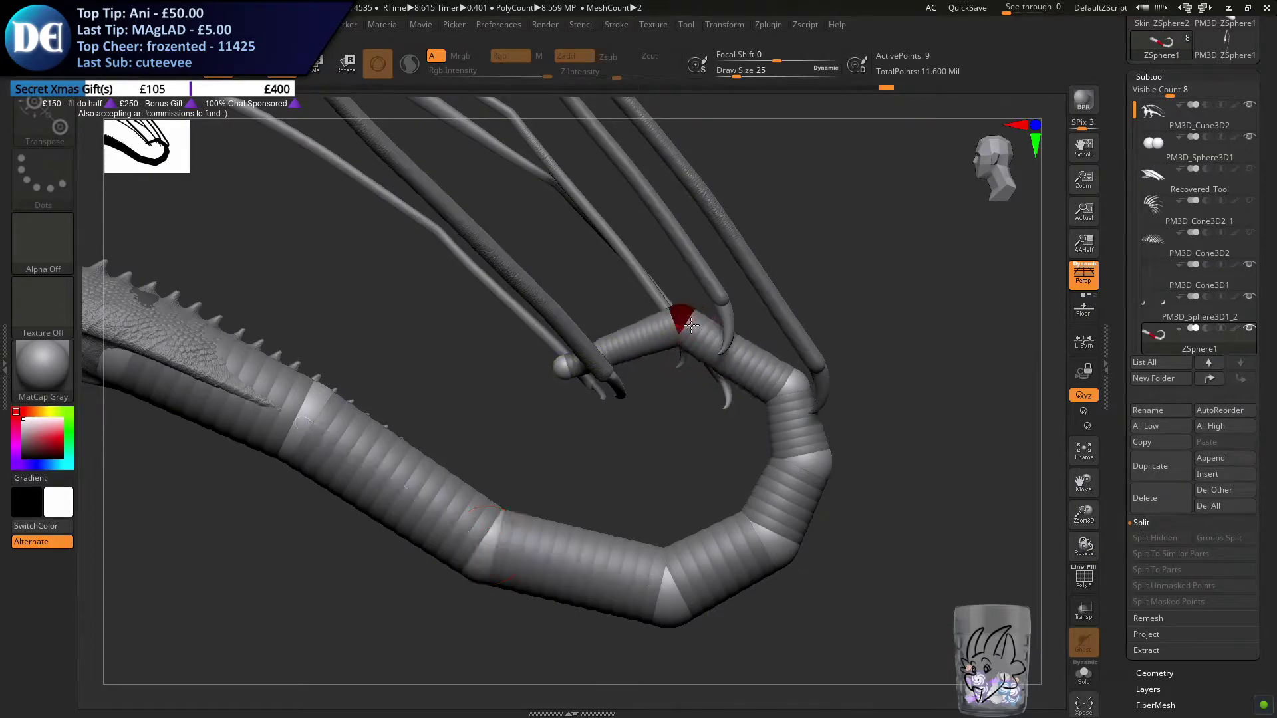
key("e")
left_click_drag(560, 375, 839, 599)
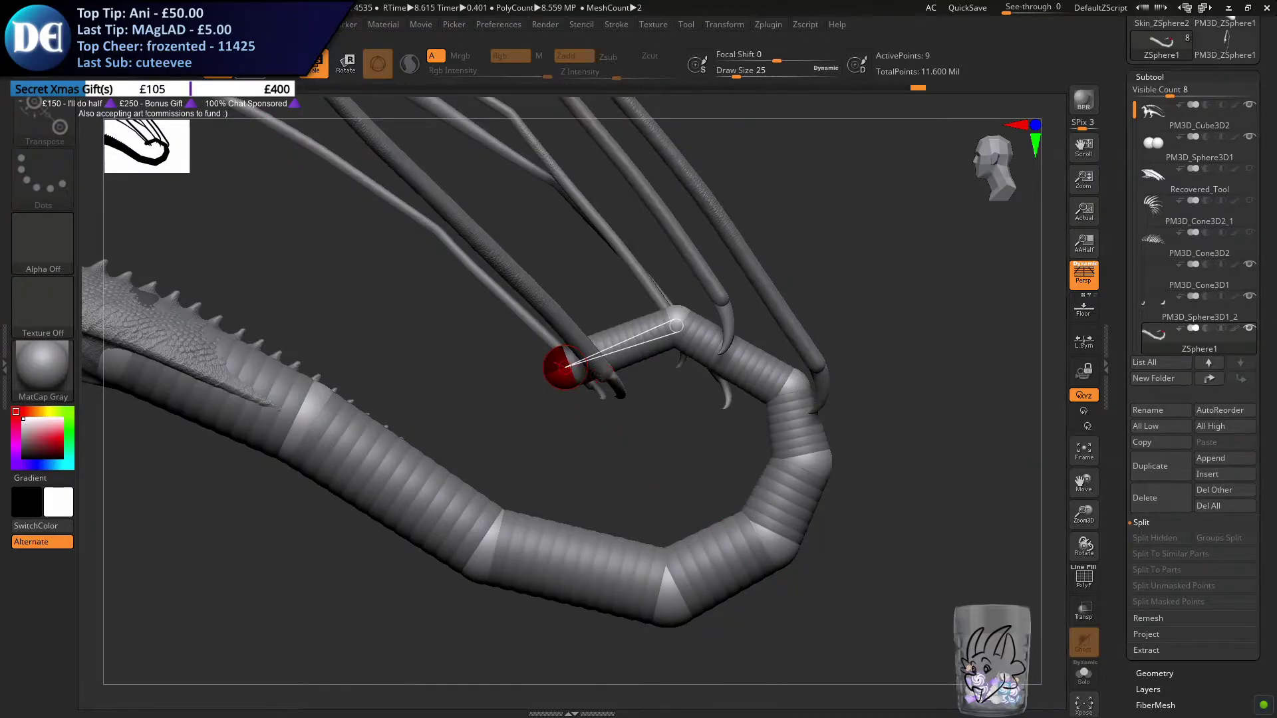
Draw three child ZSpheres in a short run from the end of the curl
key("q")
mouse_move(442, 379)
left_mouse_down()
mouse_move(527, 287)
mouse_move(579, 286)
mouse_move(580, 307)
left_mouse_up()
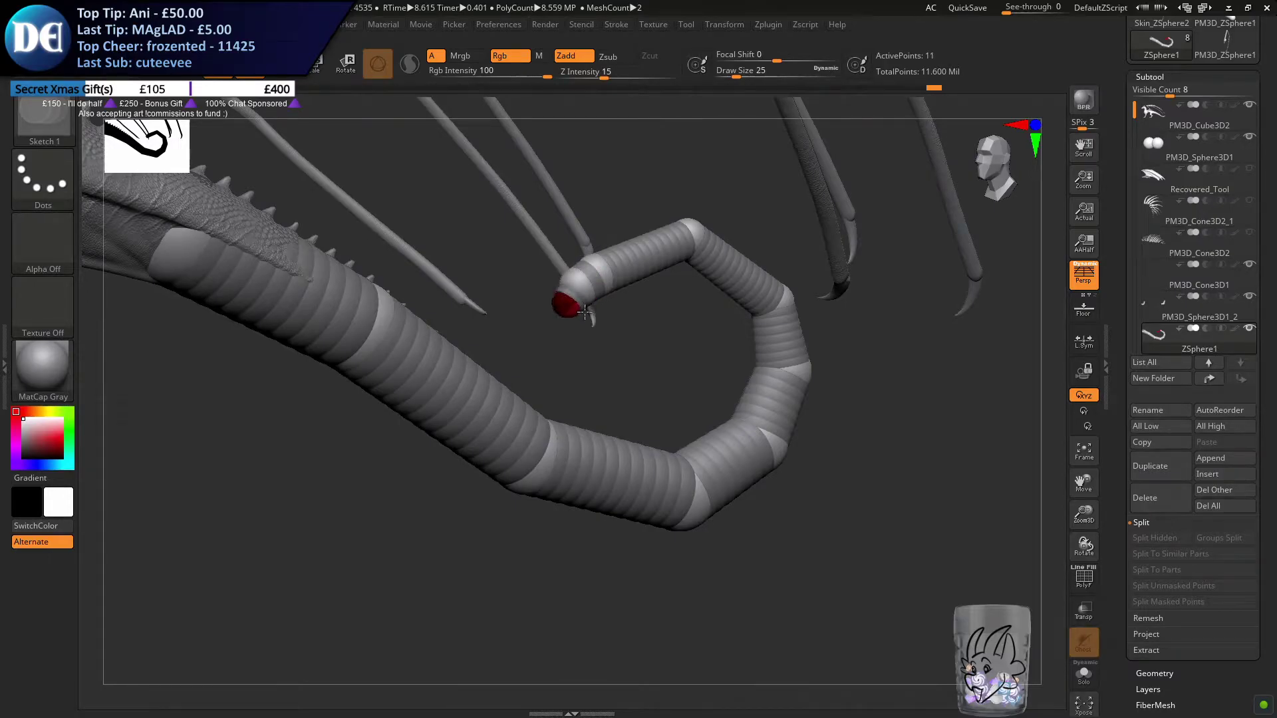
left_click(569, 319)
left_click_drag(571, 320, 569, 321)
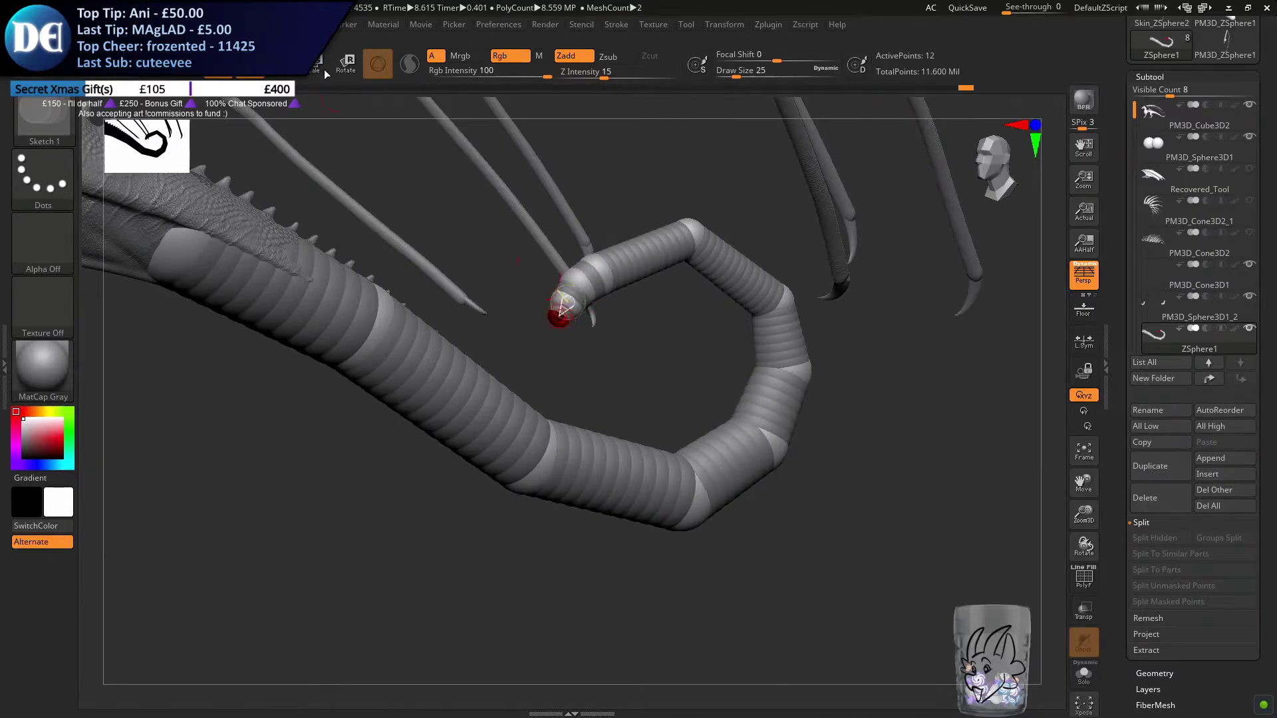
Pull the new tip ZSpheres apart and downward so the tail end crosses beside the thicker part of the tail
left_click(285, 69)
right_click_drag(580, 454, 534, 456)
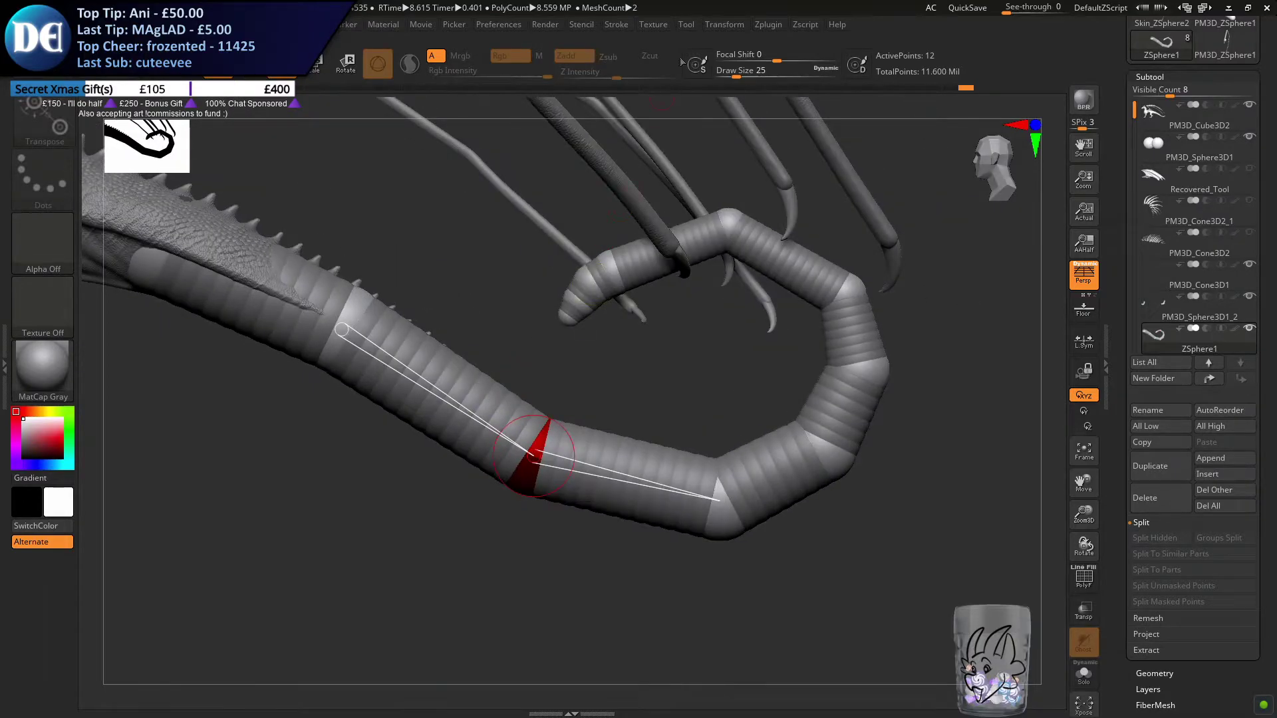
left_click(746, 24)
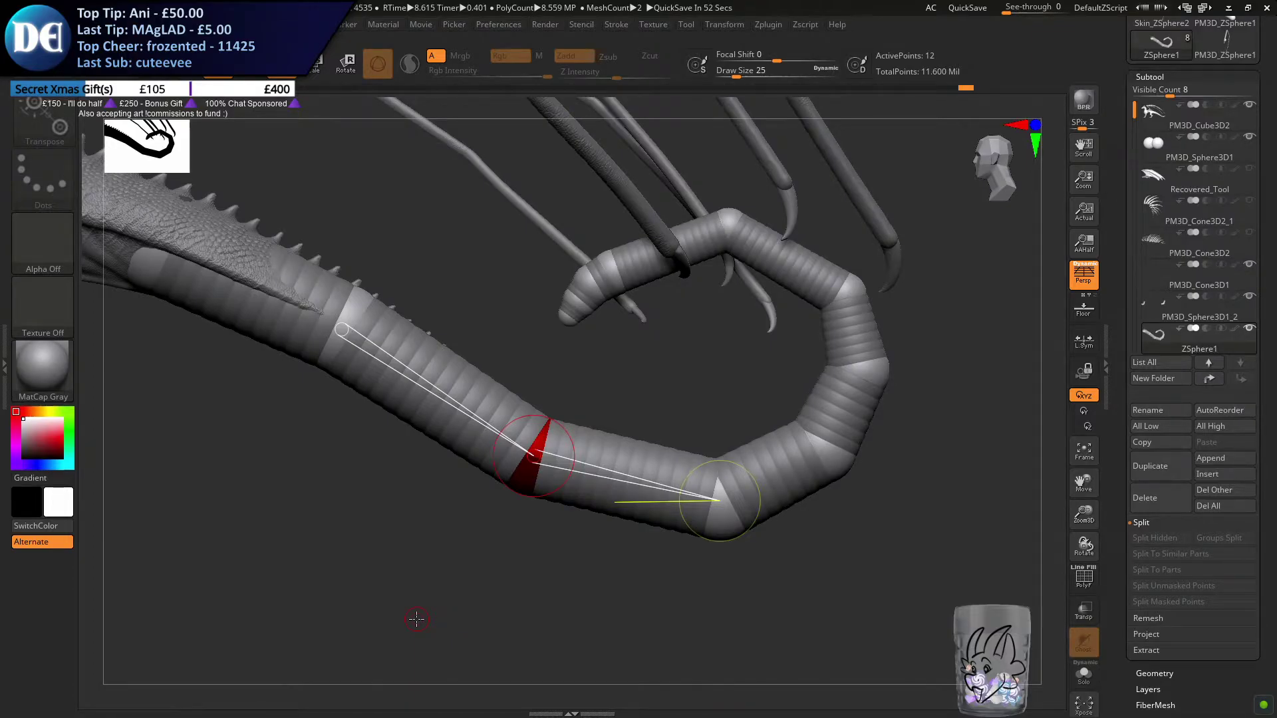
left_click_drag(599, 335, 493, 582)
left_click_drag(578, 306, 589, 439)
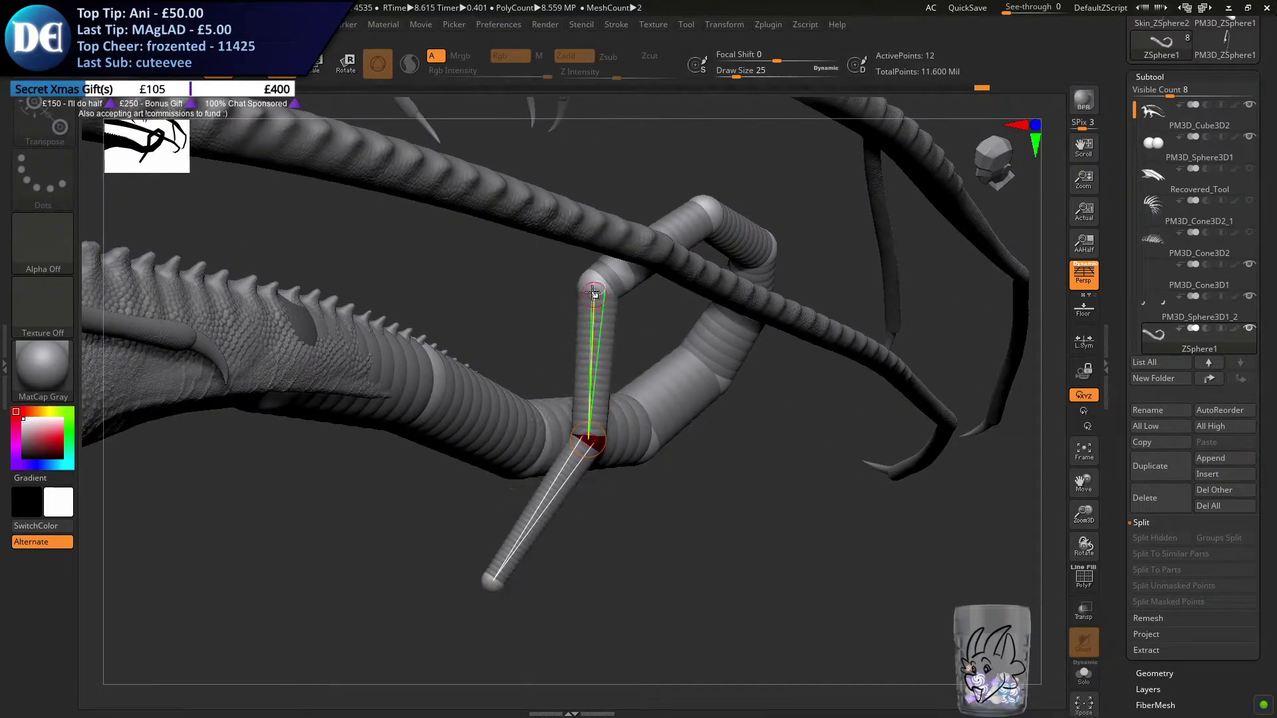
left_click_drag(595, 295, 594, 370)
left_click_drag(589, 440, 583, 451)
left_click_drag(536, 346, 562, 394)
left_click(611, 466)
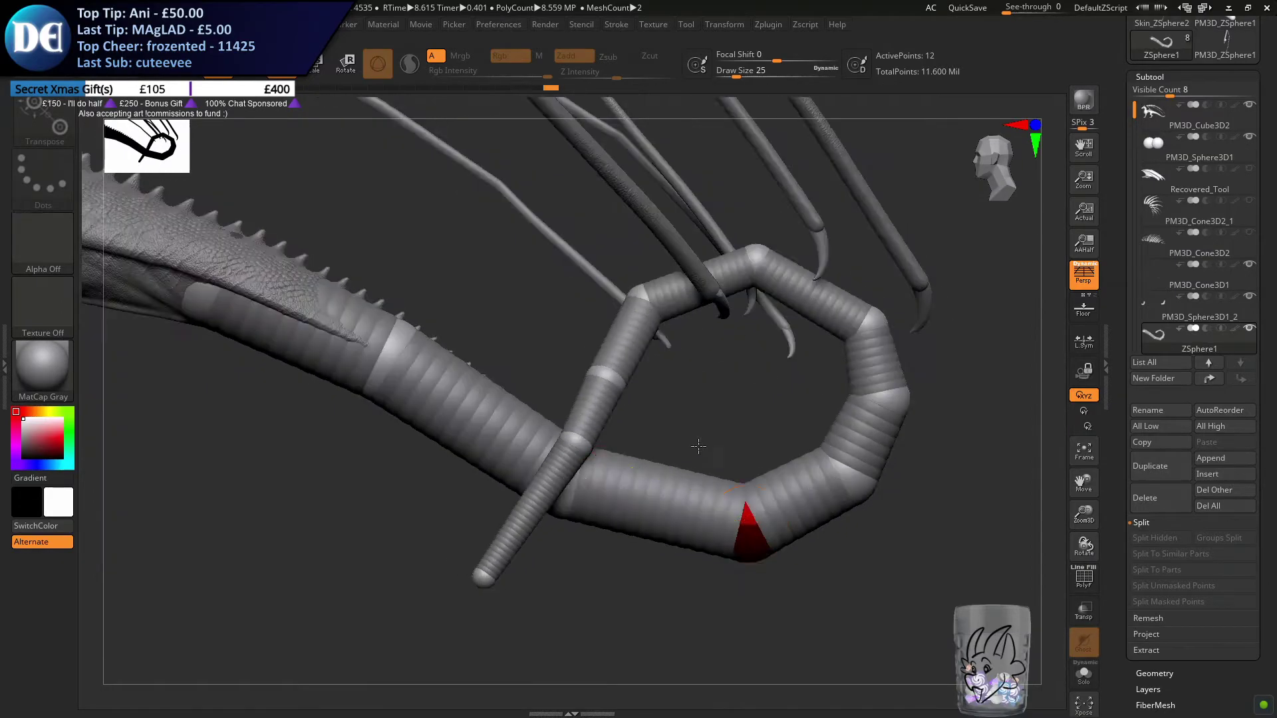
Adjust the ZSpheres on the loop's descending side to smooth the bend down toward the tail tip
left_click_drag(692, 448, 619, 504)
left_click_drag(676, 357, 625, 346)
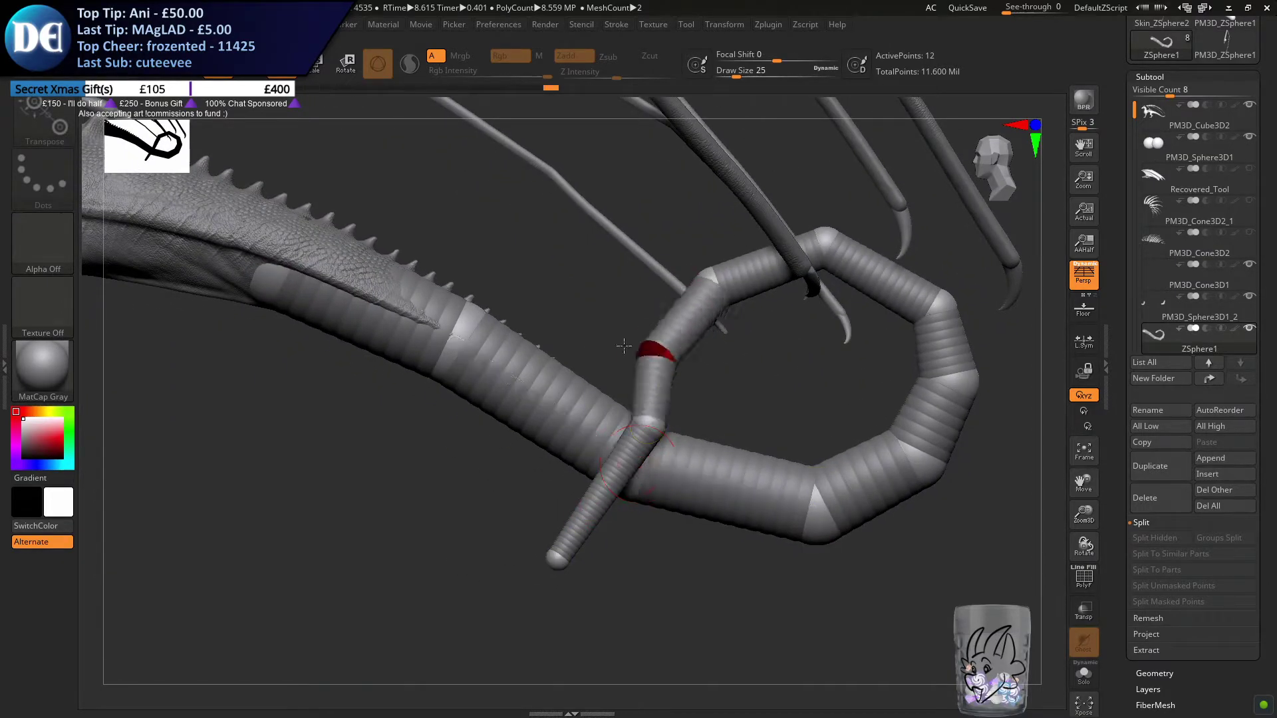
left_click_drag(647, 429, 545, 416)
left_click_drag(712, 285, 689, 250)
key("ctrl+z")
left_click_drag(632, 348, 599, 315)
right_click_drag(599, 316, 627, 351, "alt")
Refine the loop's ZSpheres from behind and from the side so the hanging tip passes beside the tail and the top rounds evenly
right_click_drag(638, 439, 607, 354, "ctrl")
left_click_drag(599, 340, 589, 339)
left_click_drag(593, 408, 573, 408)
right_click_drag(579, 480, 585, 433)
left_click_drag(591, 430, 584, 431)
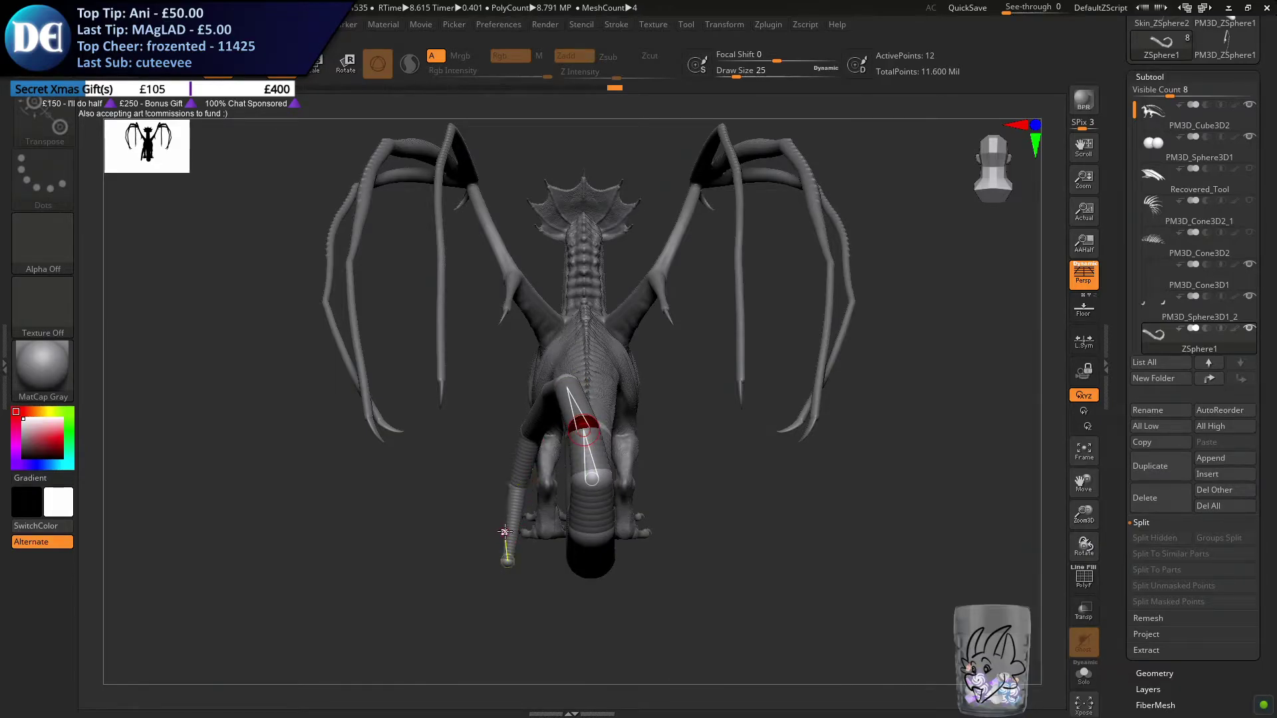
left_click_drag(507, 562, 522, 562)
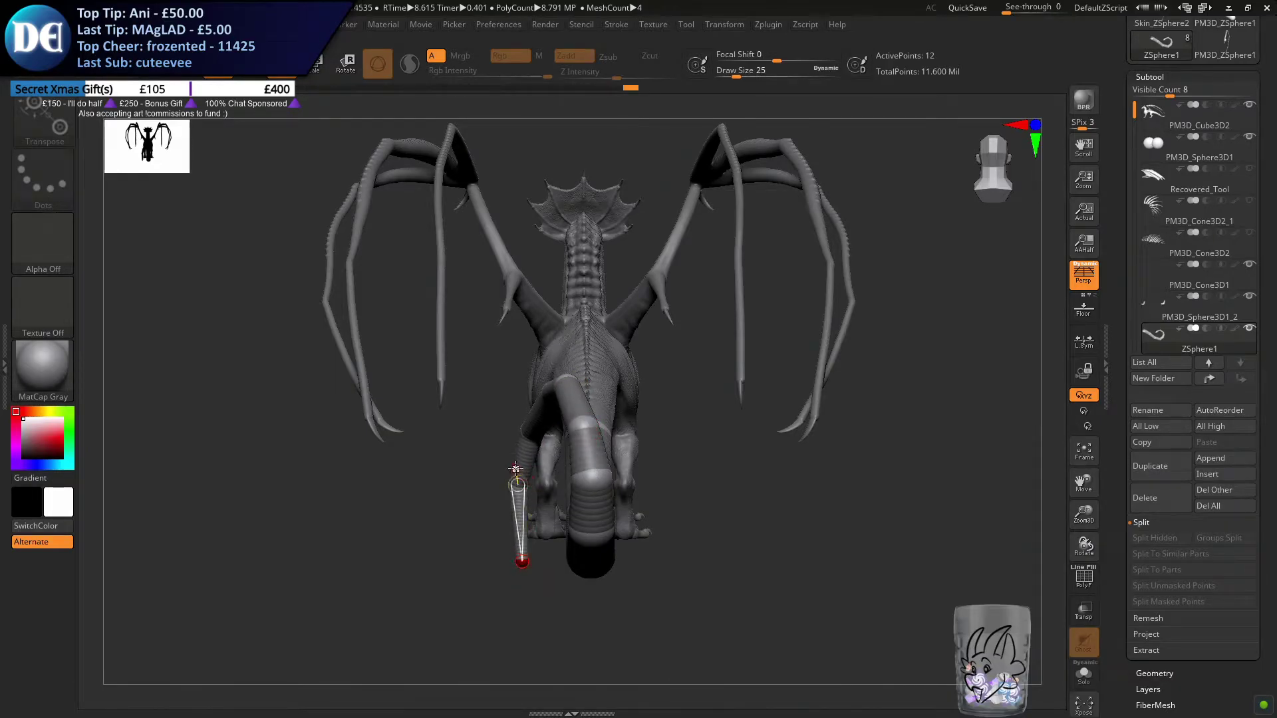
right_click_drag(509, 520, 582, 530)
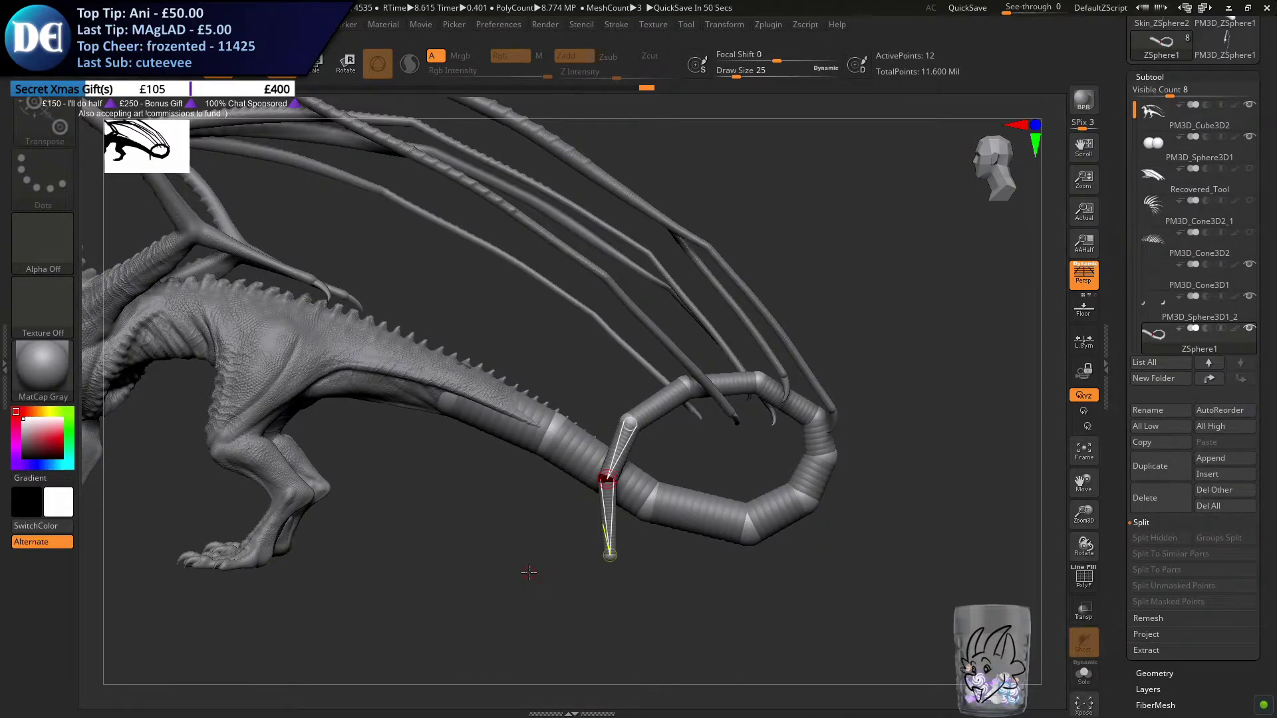
mouse_move(764, 389)
right_mouse_down()
mouse_move(642, 401)
mouse_move(757, 397)
mouse_move(758, 382)
mouse_move(680, 381)
mouse_move(713, 375)
right_mouse_up()
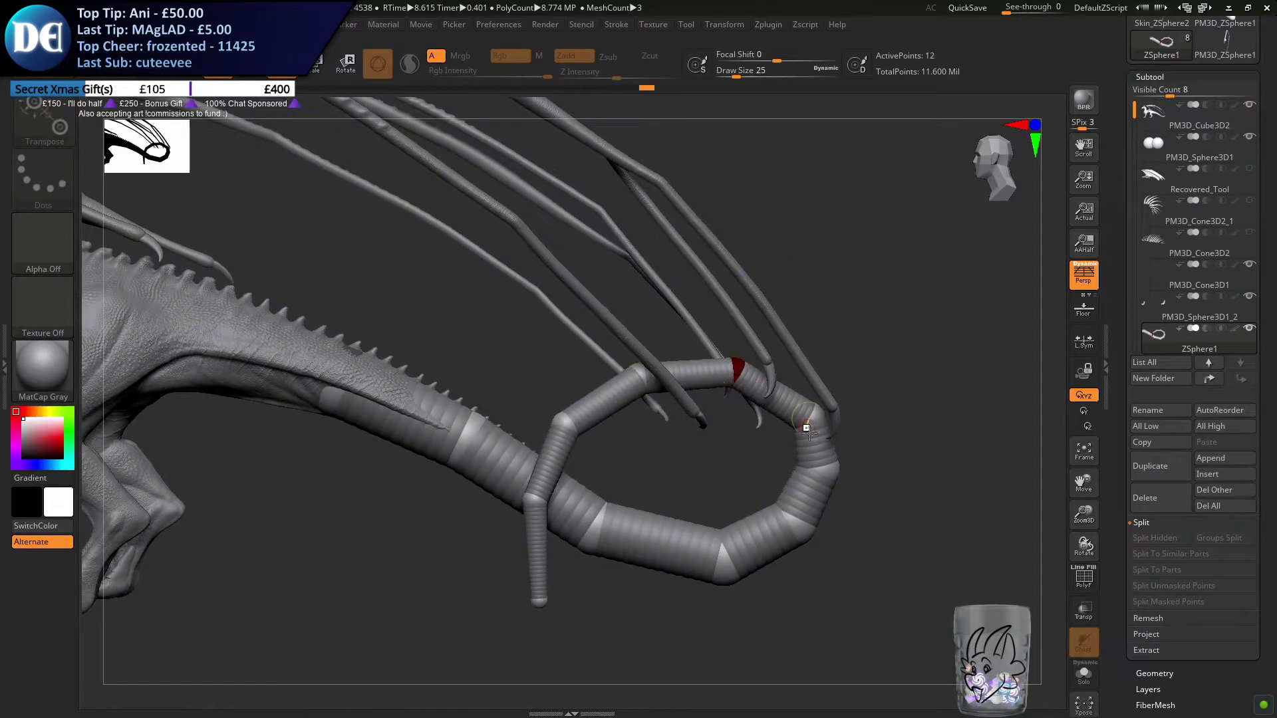
Reposition the ZSpheres along the loop's bottom, outer side and top to tighten and even out its curve
left_click_drag(812, 440, 808, 469)
left_click_drag(771, 536, 759, 524)
left_click_drag(722, 559, 710, 560)
left_click_drag(785, 516, 790, 516)
left_click_drag(793, 403, 800, 405)
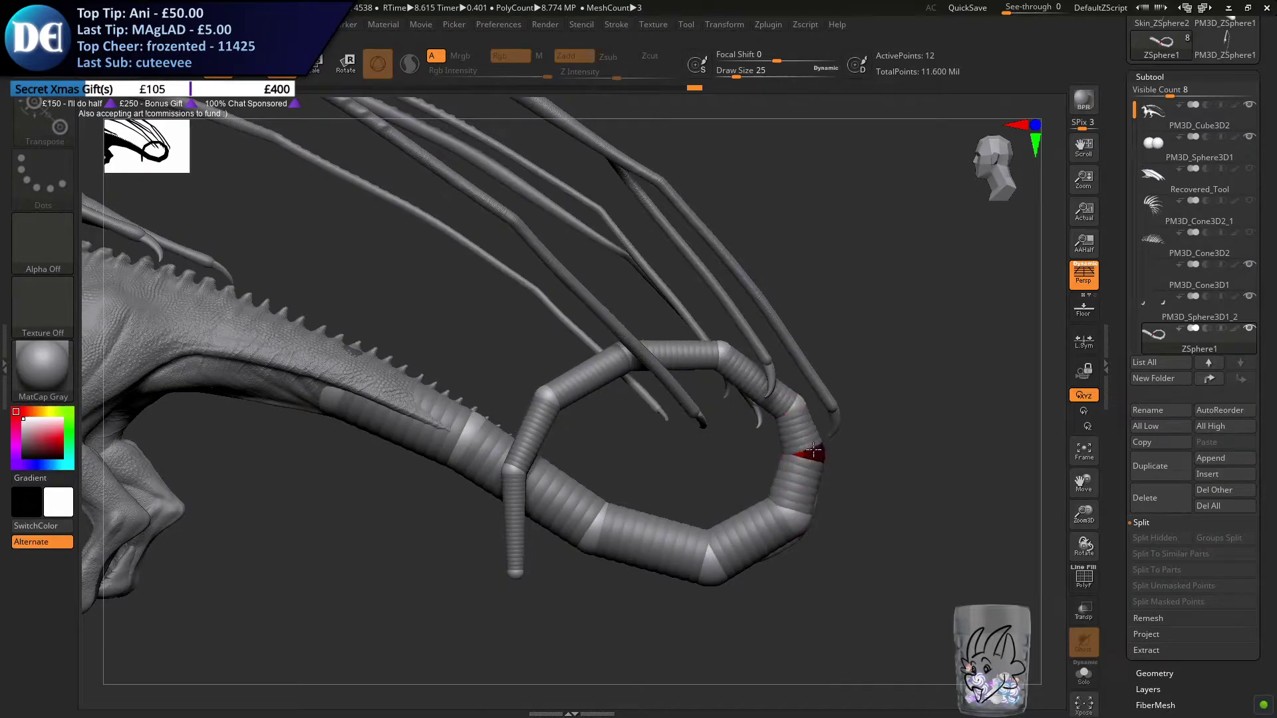
left_click_drag(723, 353, 724, 352)
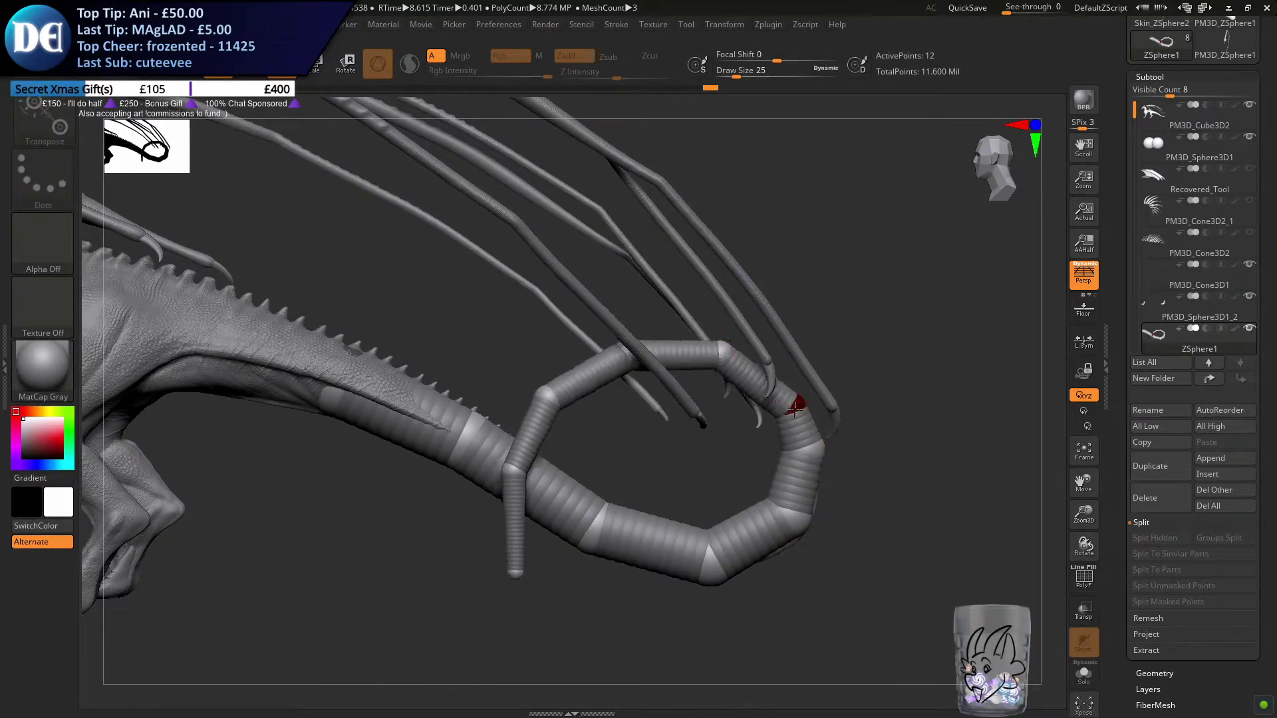
left_click_drag(787, 403, 781, 393)
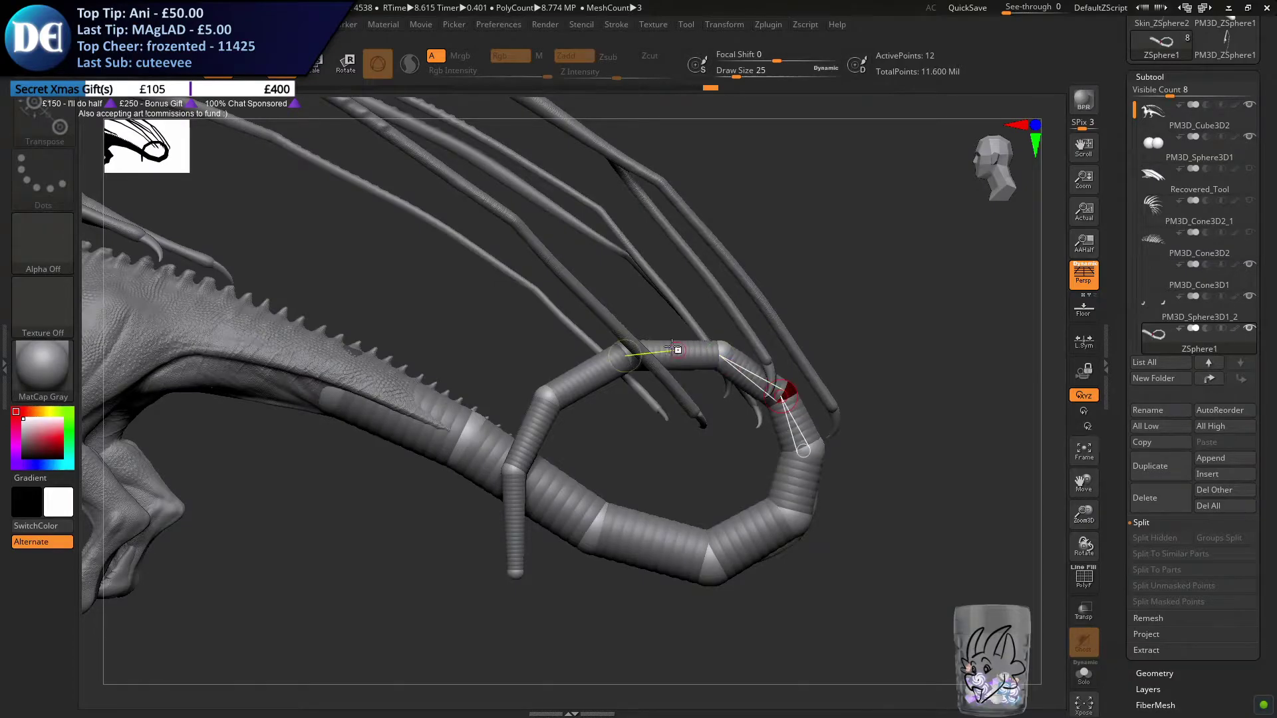
right_click_drag(625, 354, 653, 425)
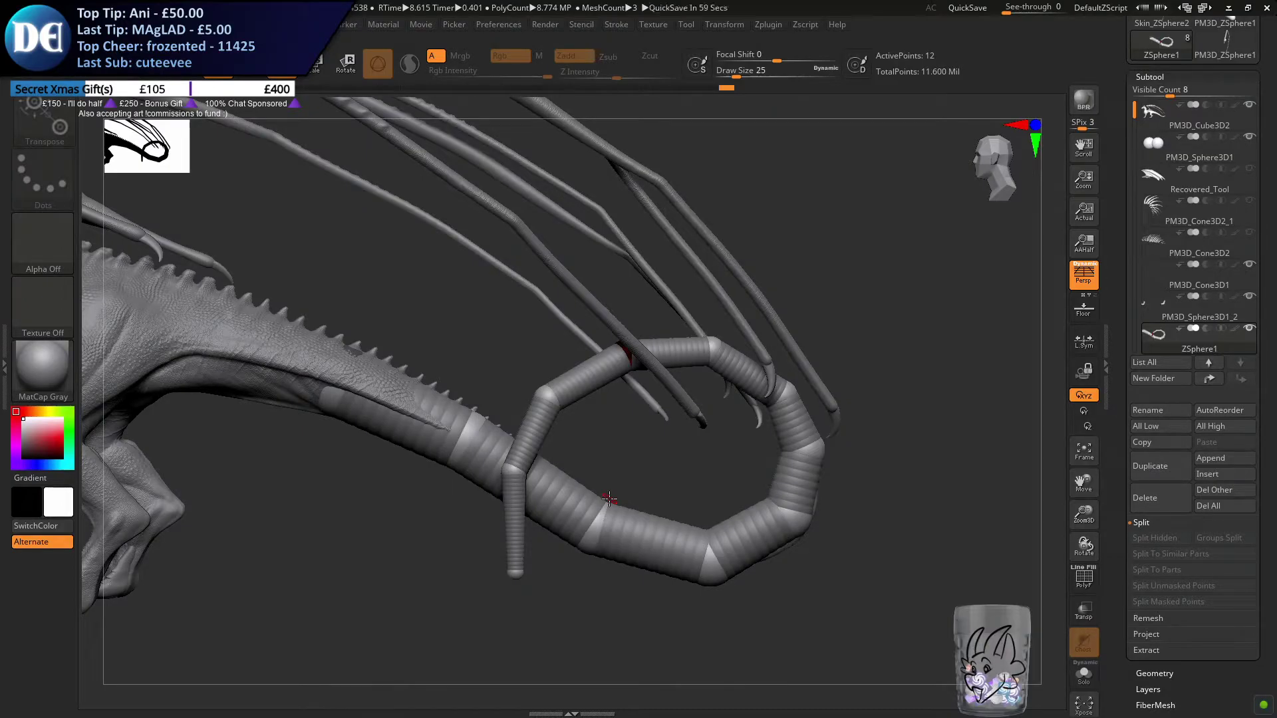
Examine the tail loop's size and shape against the whole dragon's side silhouette
right_click_drag(467, 522, 538, 510, "alt")
right_click_drag(567, 457, 710, 465, "alt")
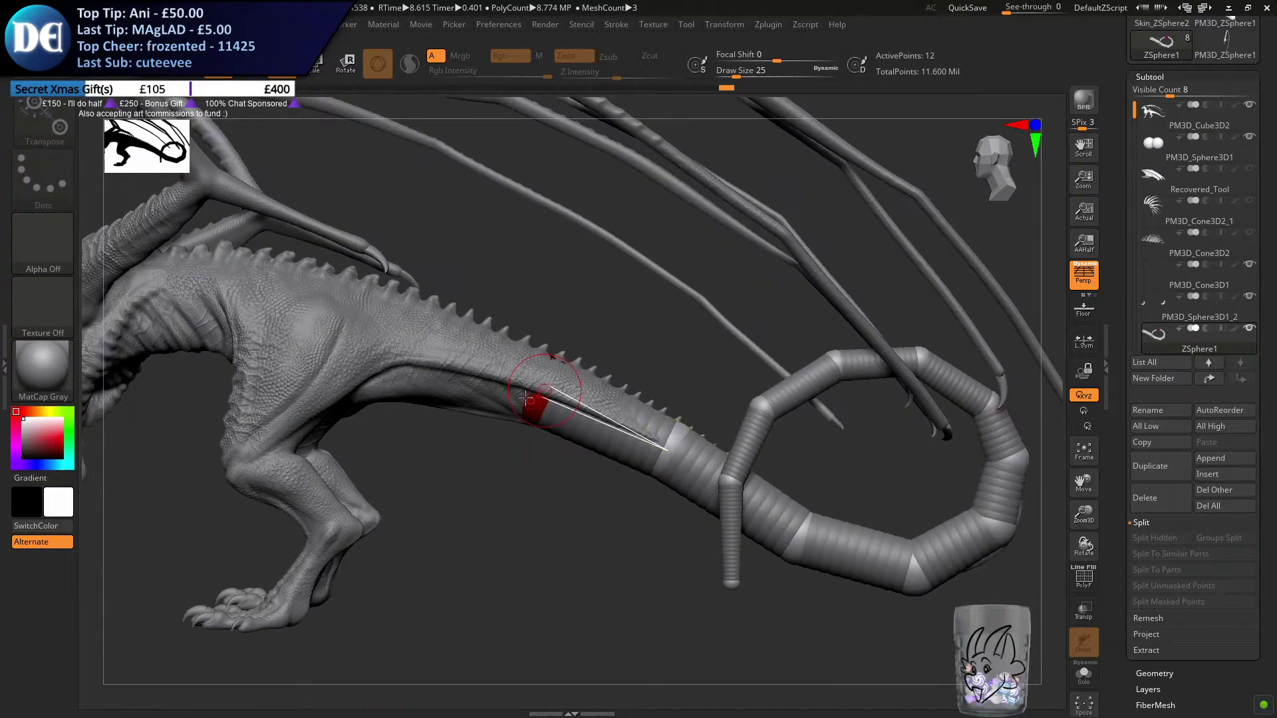
right_click_drag(715, 418, 484, 395, "alt")
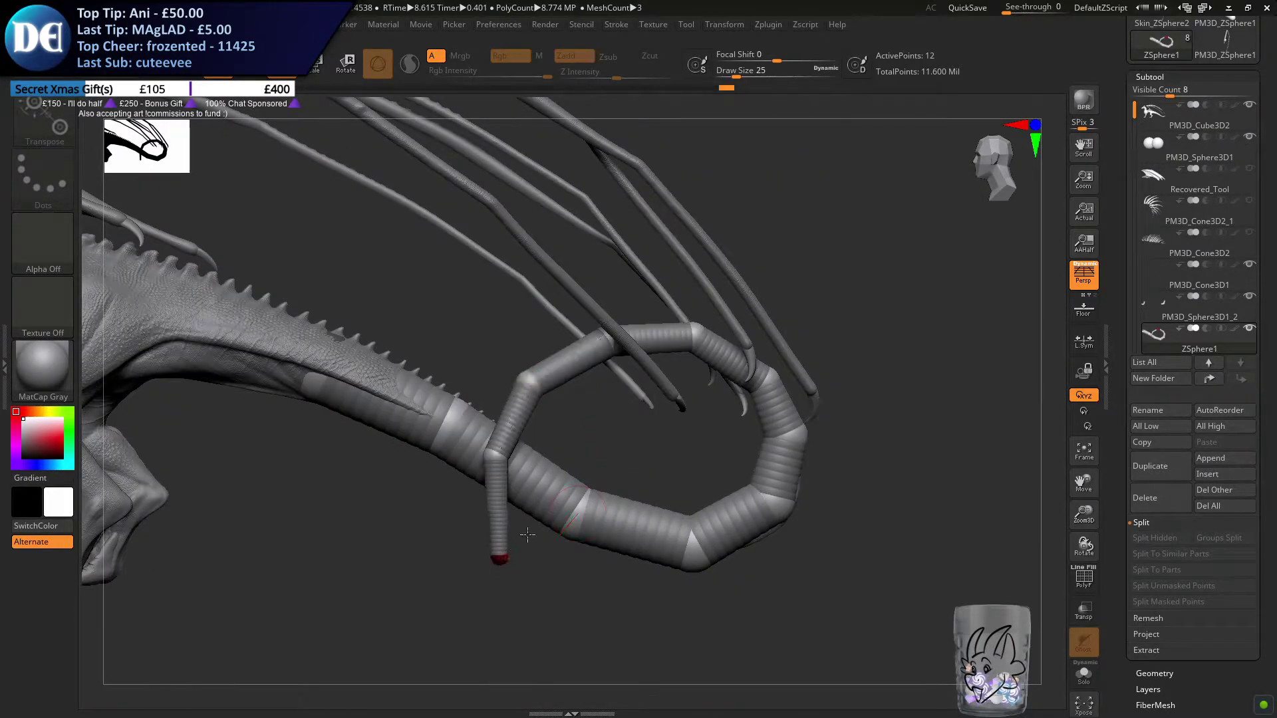
right_click_drag(557, 421, 542, 444, "ctrl")
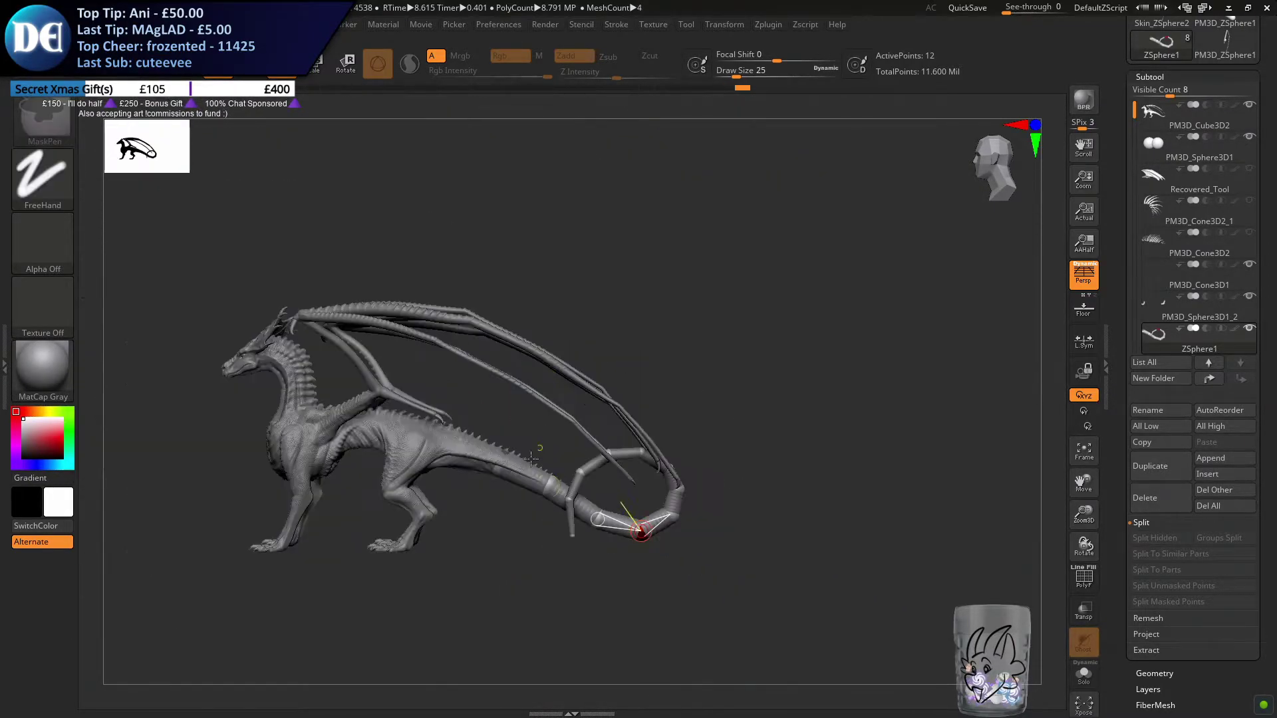
right_click_drag(402, 527, 458, 486, "alt")
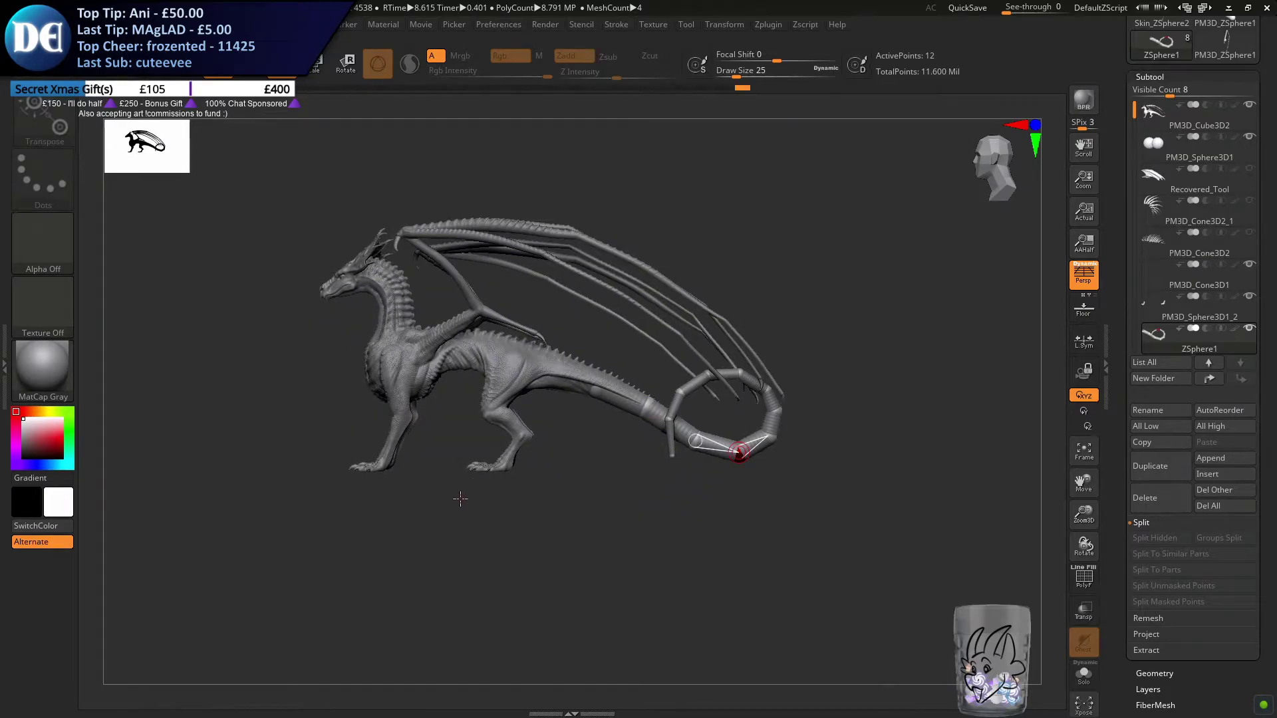
right_click_drag(734, 415, 675, 385, "ctrl")
right_click_drag(567, 448, 473, 535, "alt")
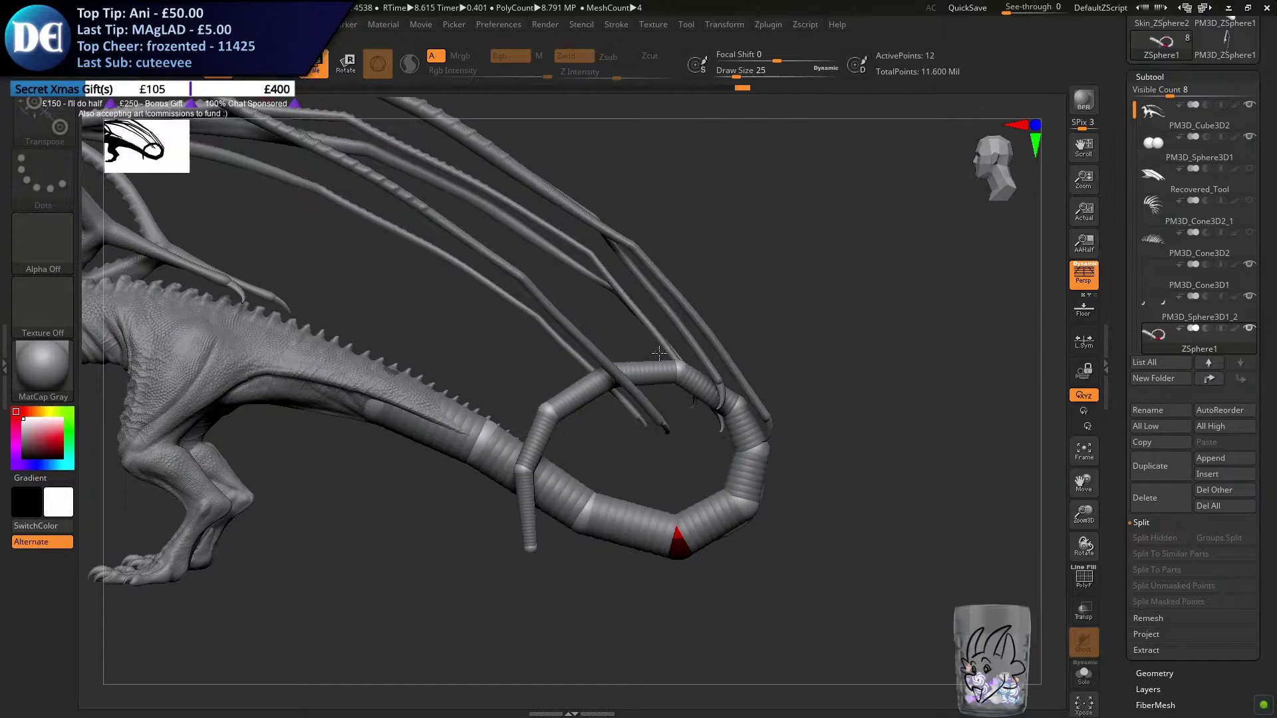
Isolate the ZSphere tail and enlarge the thin ZSpheres across the top of the loop
left_click_drag(800, 442, 804, 441)
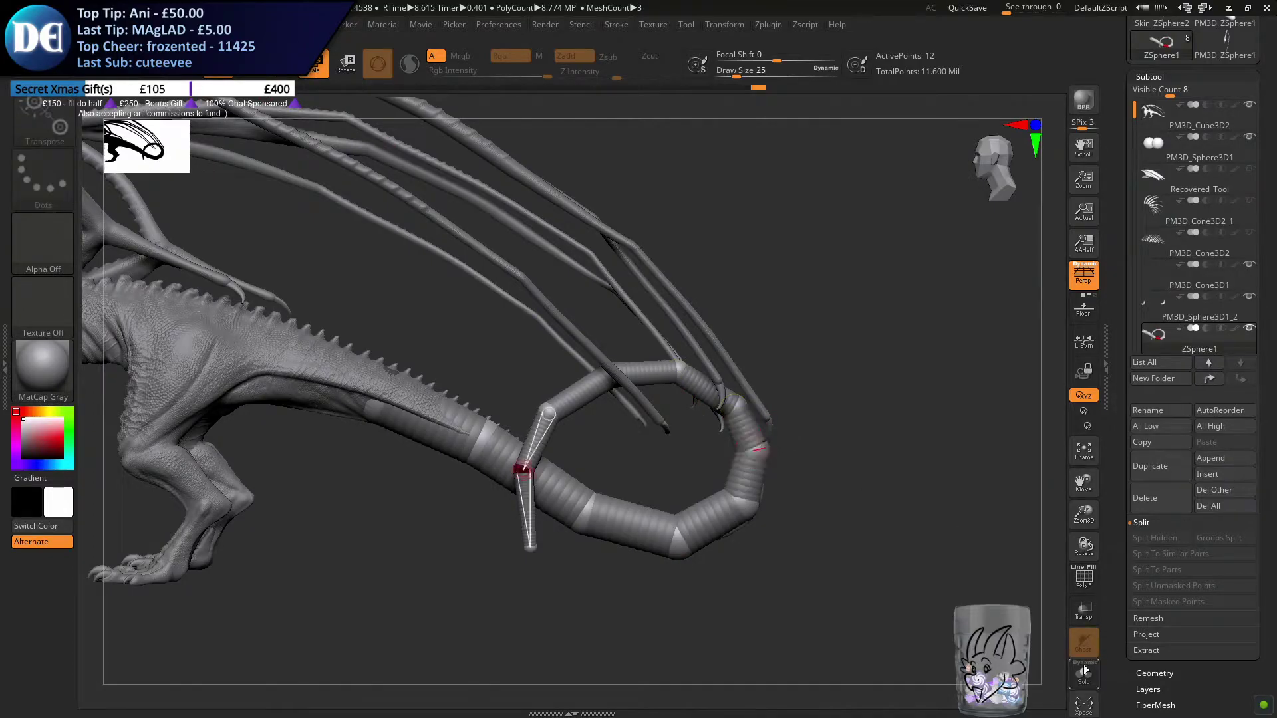
left_click(1084, 668)
right_click_drag(766, 370, 725, 349, "ctrl")
left_click_drag(321, 512, 359, 555)
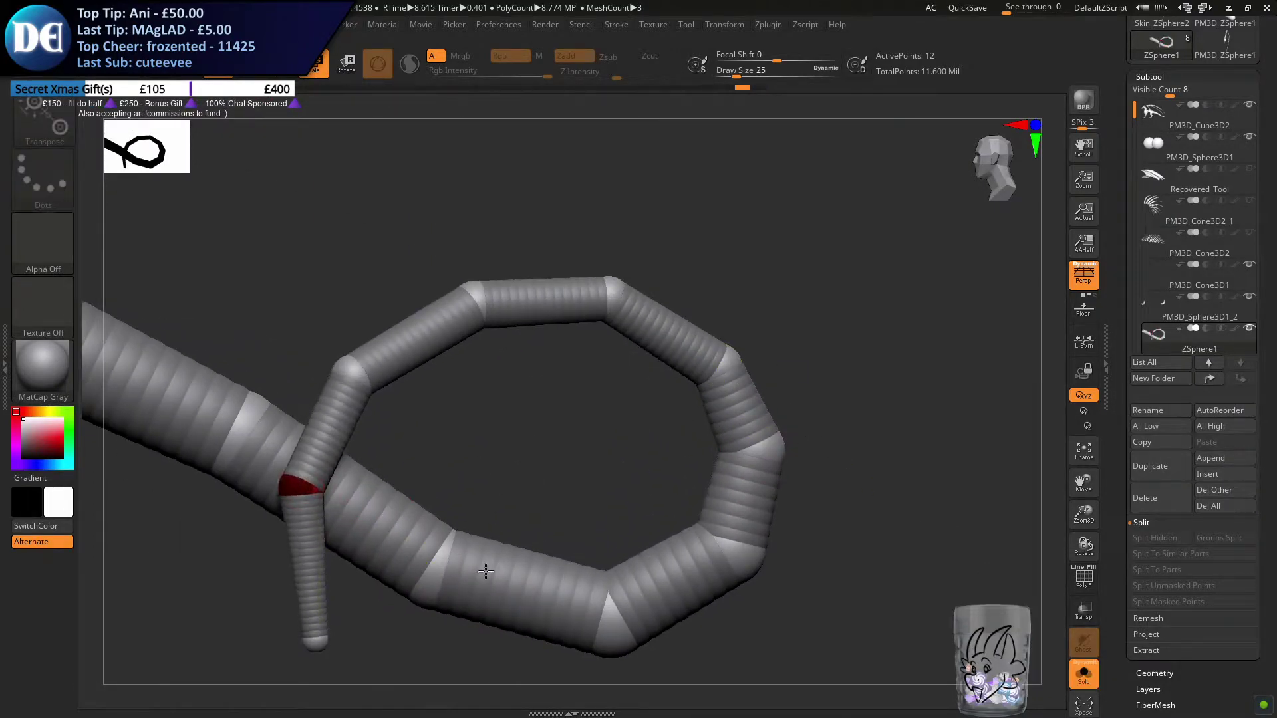
left_click_drag(348, 369, 524, 580)
left_click_drag(474, 298, 633, 434)
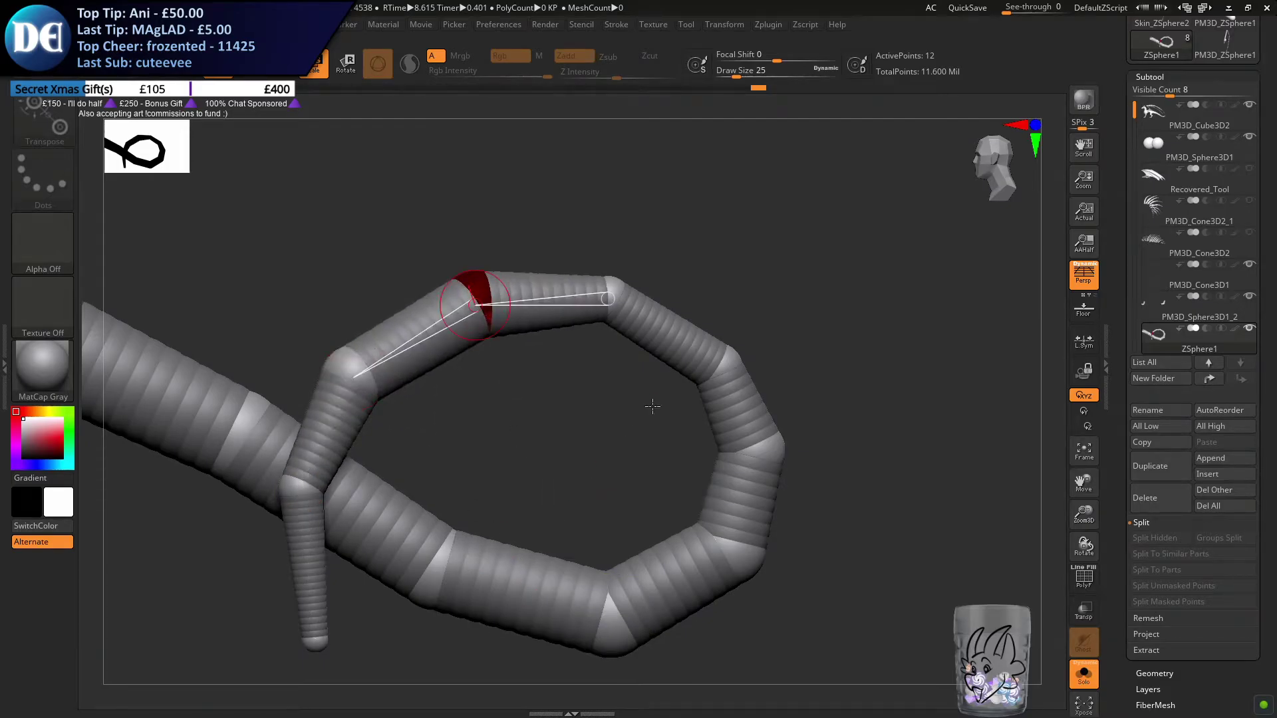
left_click_drag(610, 284, 708, 442)
left_click_drag(729, 365, 664, 495)
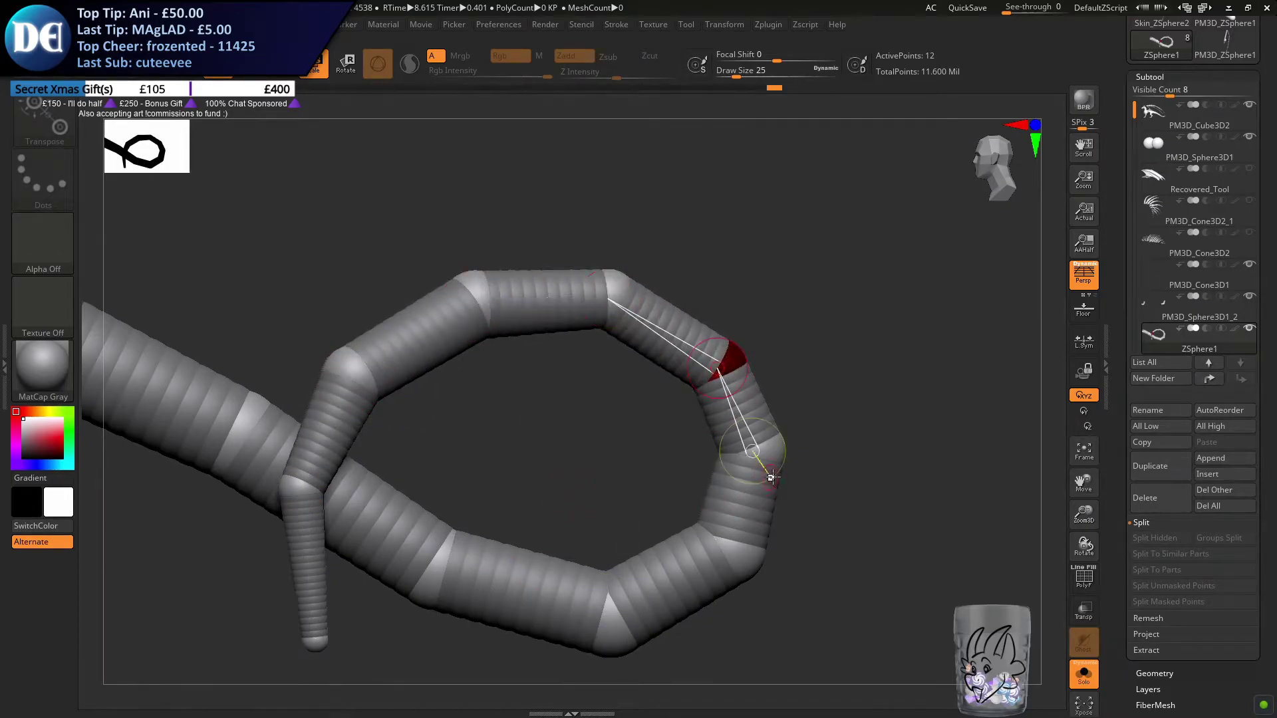
Adjust the thickness of the ZSpheres on the loop's outer side and bottom, undoing unwanted size changes
left_click_drag(767, 468, 591, 467)
left_click_drag(743, 564, 649, 458)
key("ctrl+z")
left_click_drag(752, 556, 772, 601)
key("ctrl+z")
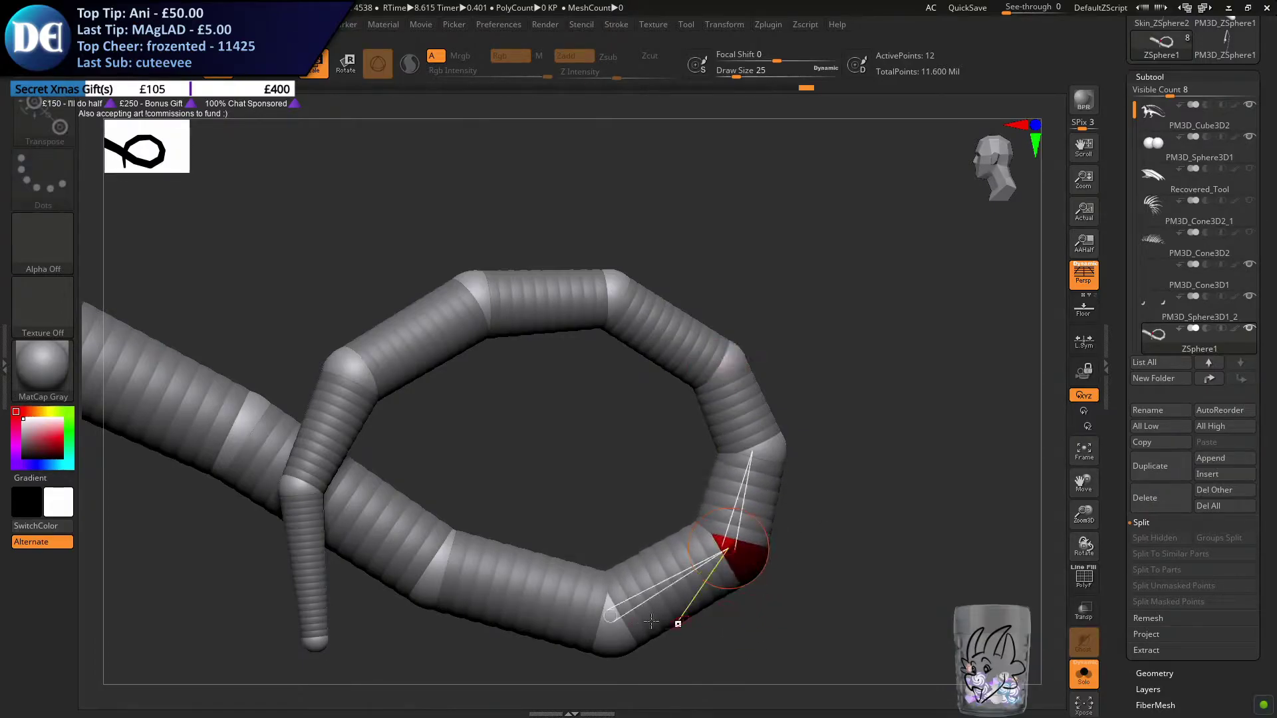
left_click_drag(616, 629, 582, 683)
left_click(326, 648)
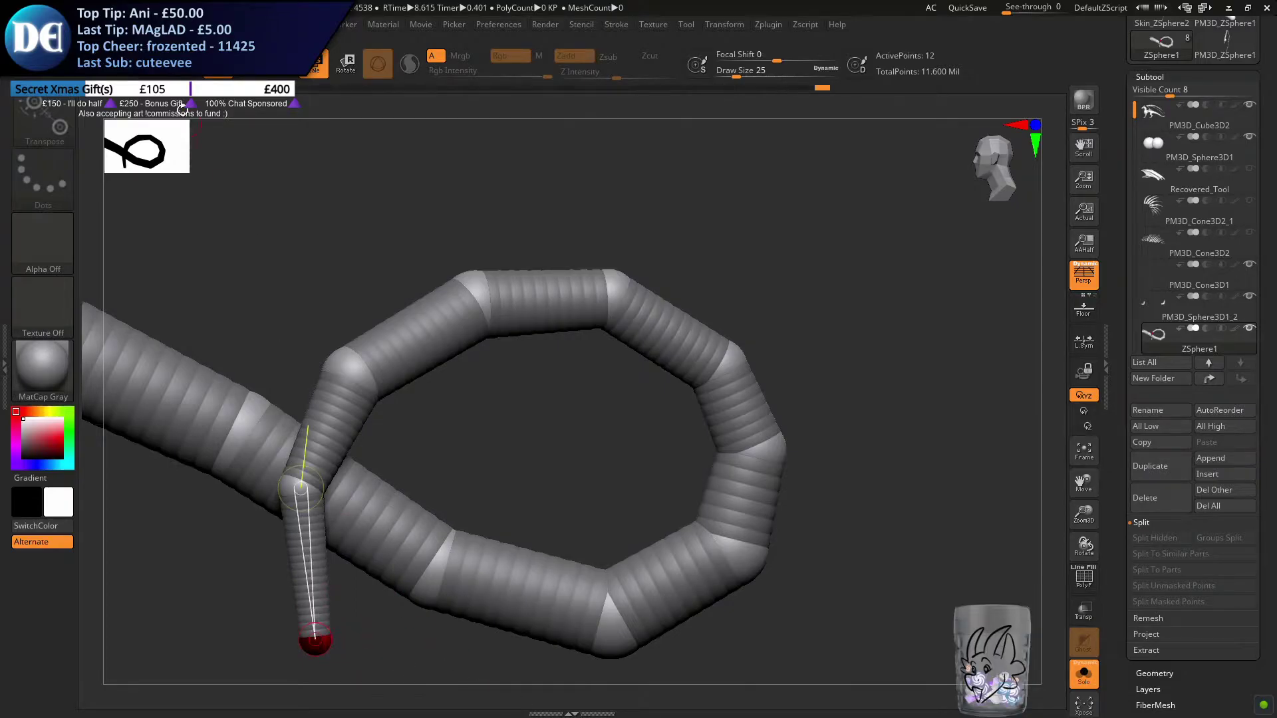
Show the rest of the dragon again and raise the draw size for moving the tail's ZSpheres
key("q")
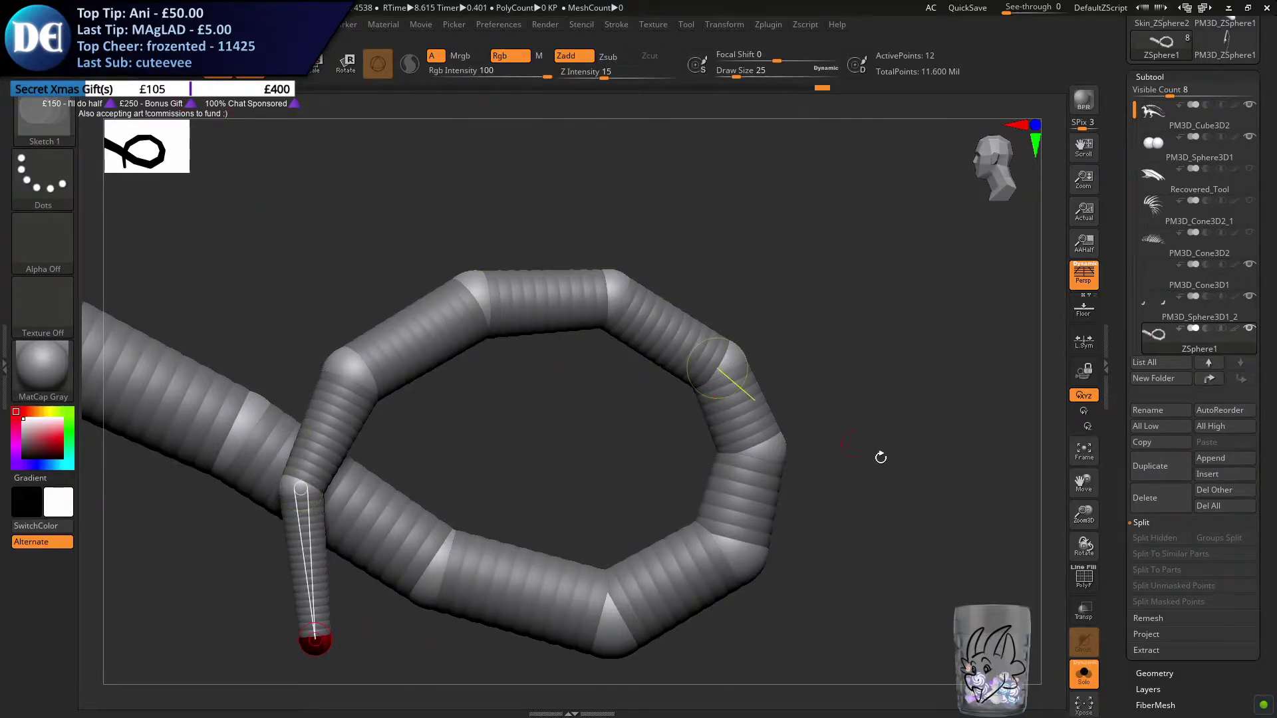
left_click(1091, 672)
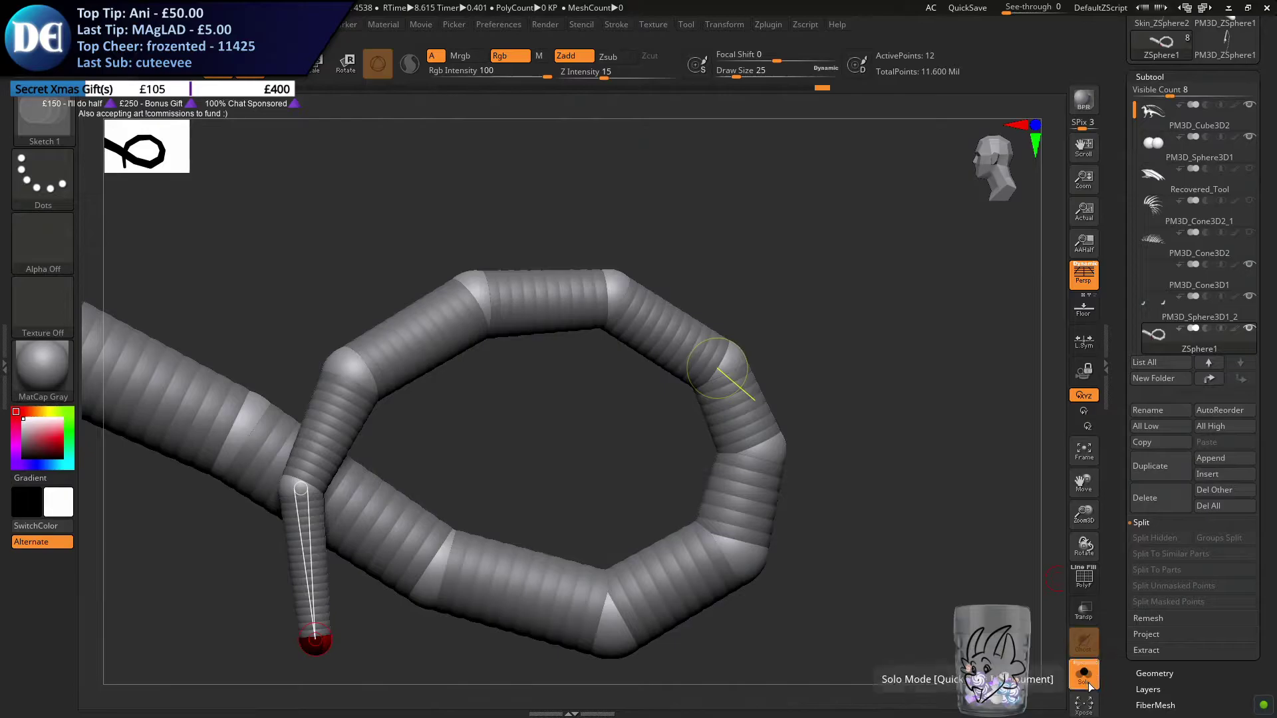
key("w")
left_click_drag(379, 425, 676, 466, "alt")
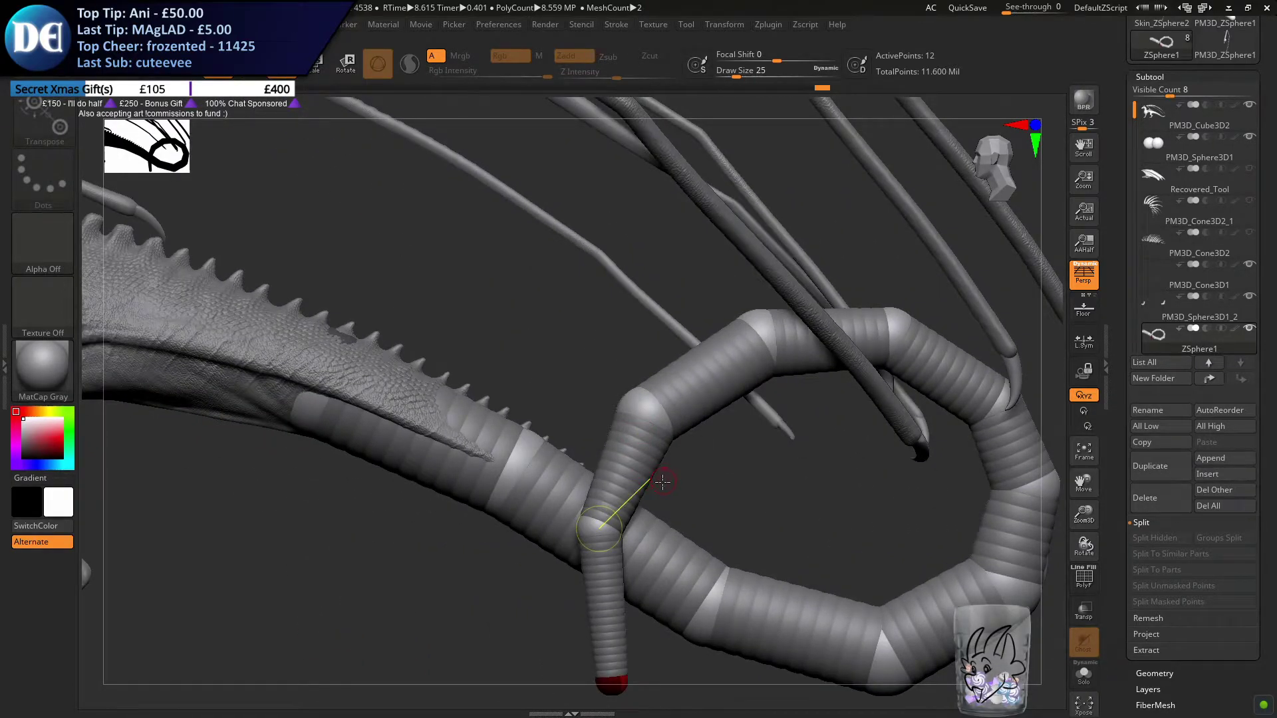
key("s")
left_click_drag(644, 470, 705, 457)
Move the ZSpheres along the loop's top up and toward the body, undoing the last descending-side move
left_click_drag(829, 289, 721, 280, "alt")
left_click_drag(797, 321, 784, 289)
left_click_drag(656, 320, 606, 297)
left_click_drag(524, 400, 448, 365)
key("ctrl+z")
Set the draw size to 132 and pull the ZSpheres on the loop's descending side outward toward the body
key("s")
left_click_drag(461, 491, 426, 485)
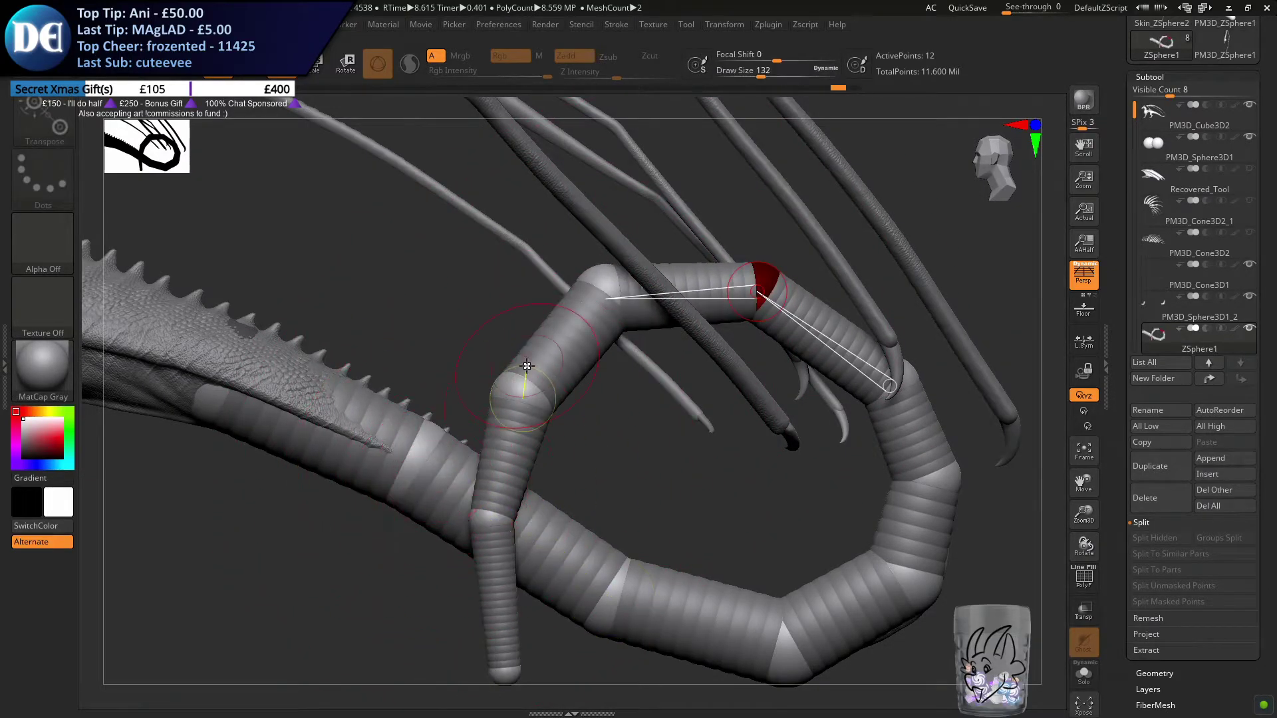
left_click_drag(617, 292, 551, 254)
left_click_drag(516, 385, 491, 391)
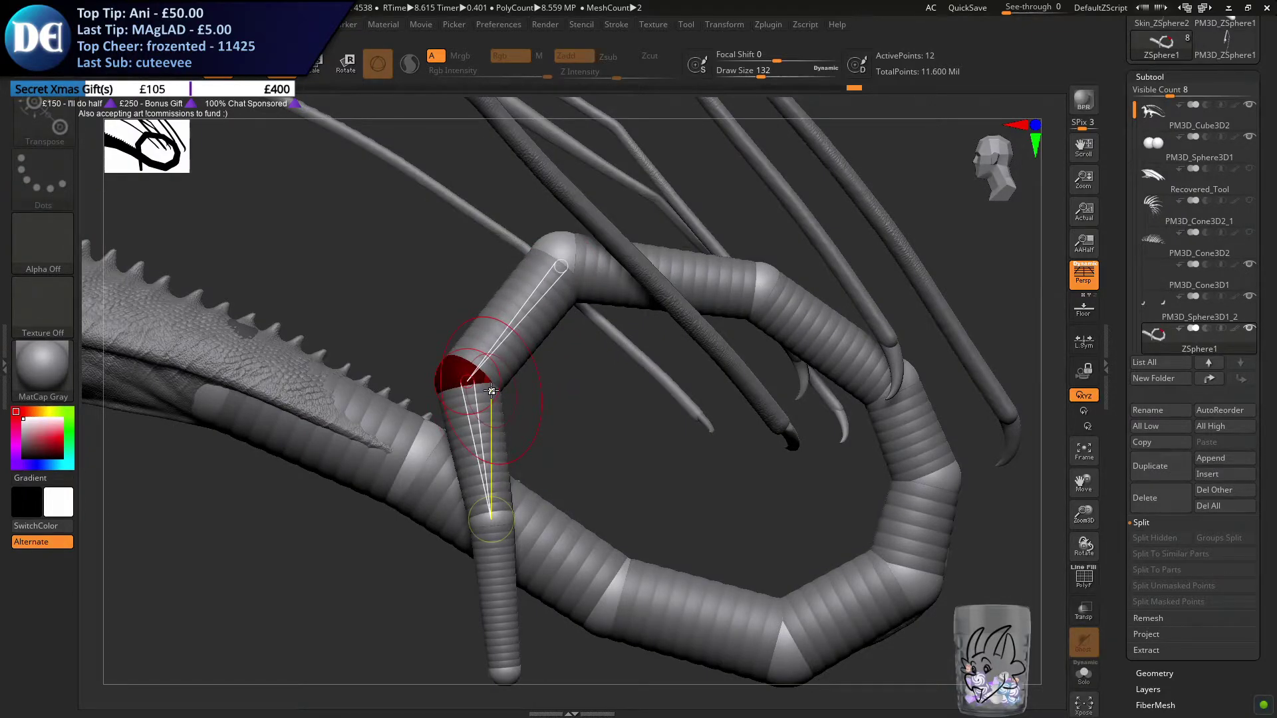
left_click_drag(560, 272, 572, 297)
left_click_drag(490, 521, 431, 535)
From the front, move the tip and descending-side ZSpheres sideways so the tail end clears the thicker tail
mouse_move(619, 519)
left_mouse_down()
mouse_move(638, 512)
mouse_move(625, 393)
mouse_move(661, 358)
mouse_move(596, 346)
mouse_move(652, 335)
left_mouse_up()
left_click(522, 523)
mouse_move(475, 513)
left_mouse_down()
mouse_move(564, 493)
mouse_move(506, 518)
left_mouse_up()
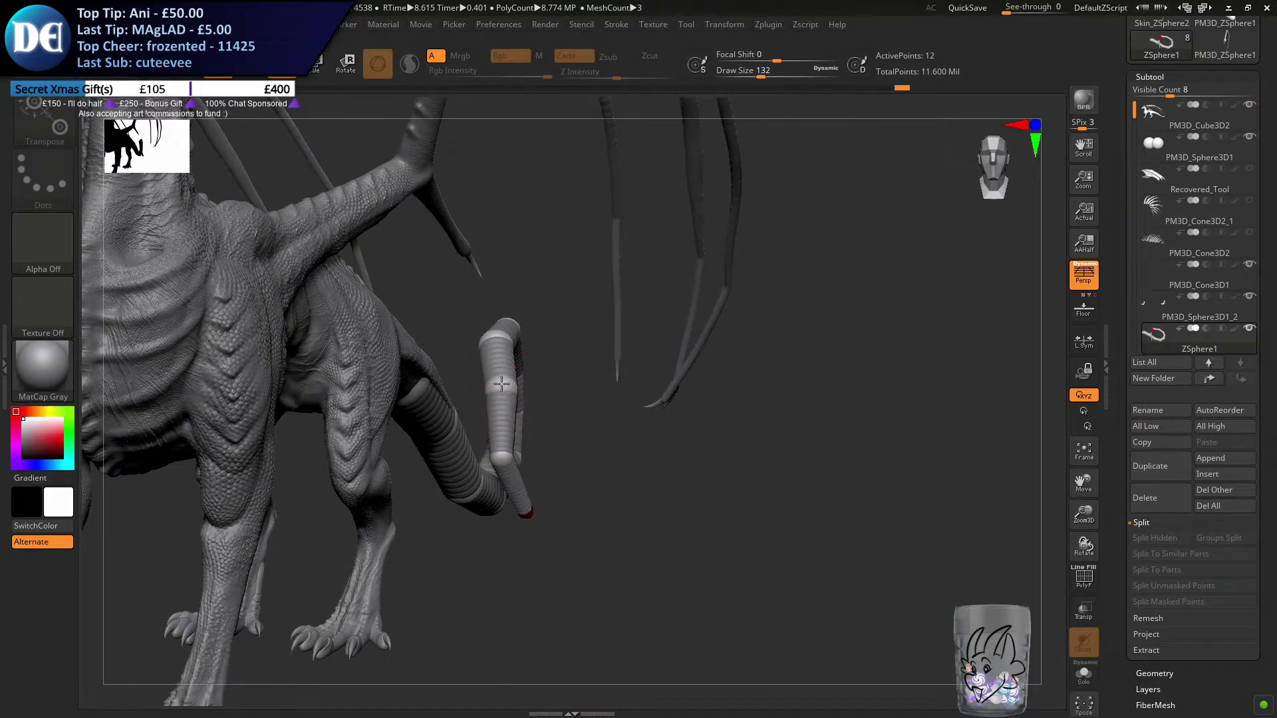
mouse_move(490, 384)
left_mouse_down()
mouse_move(504, 445)
mouse_move(508, 404)
mouse_move(488, 395)
left_mouse_up()
left_click_drag(533, 482, 522, 379)
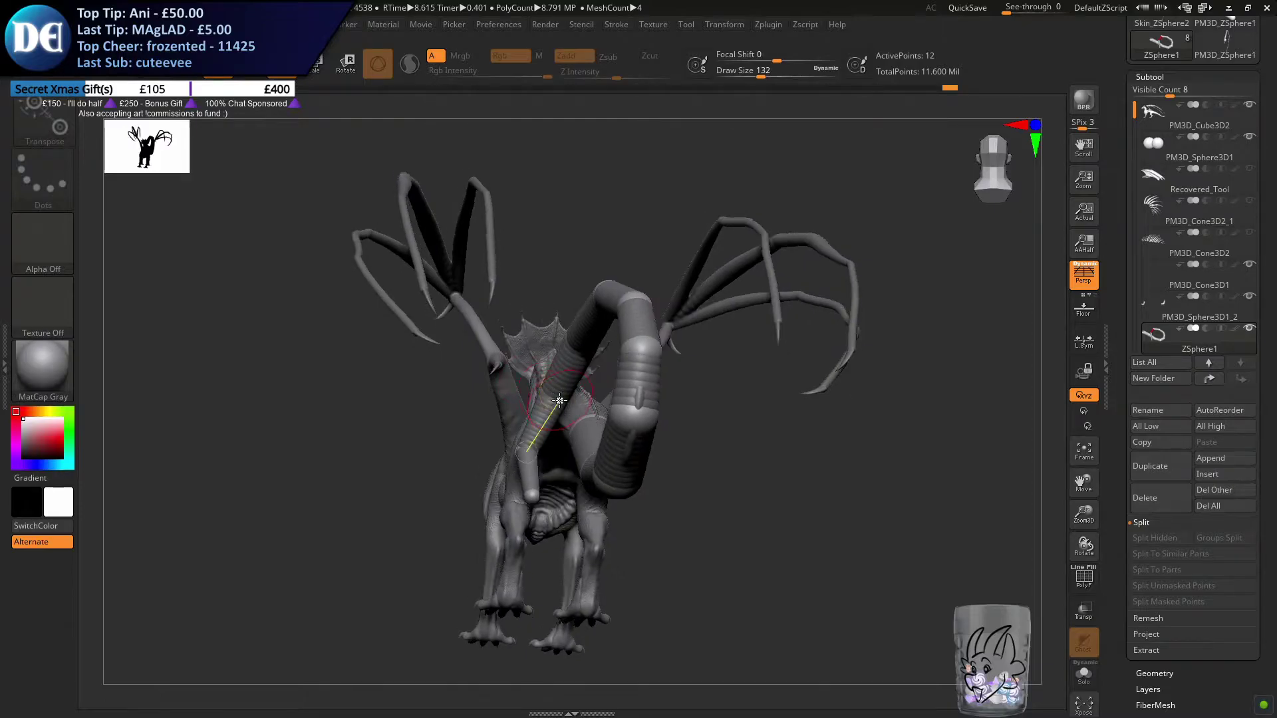
From behind and below, shift the descending-side ZSpheres away from the thicker tail to smooth the sideways sweep
right_click_drag(525, 408, 529, 336, "ctrl")
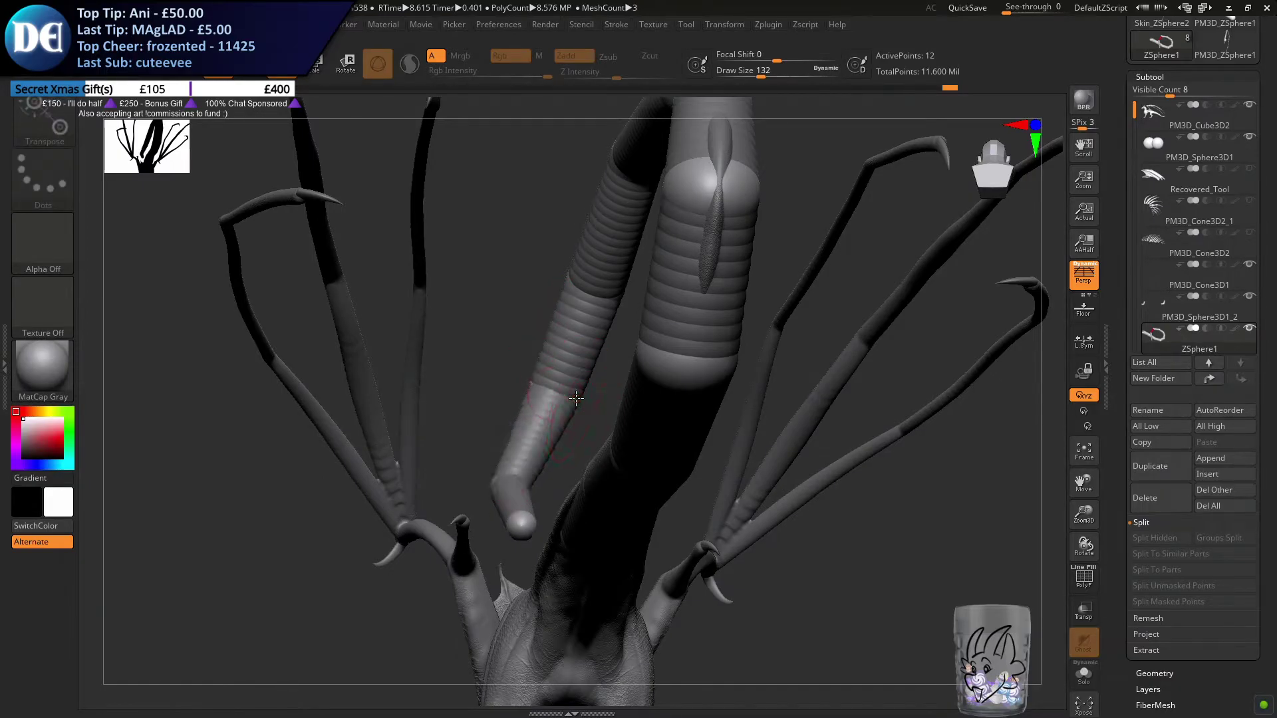
left_click_drag(569, 393, 563, 390)
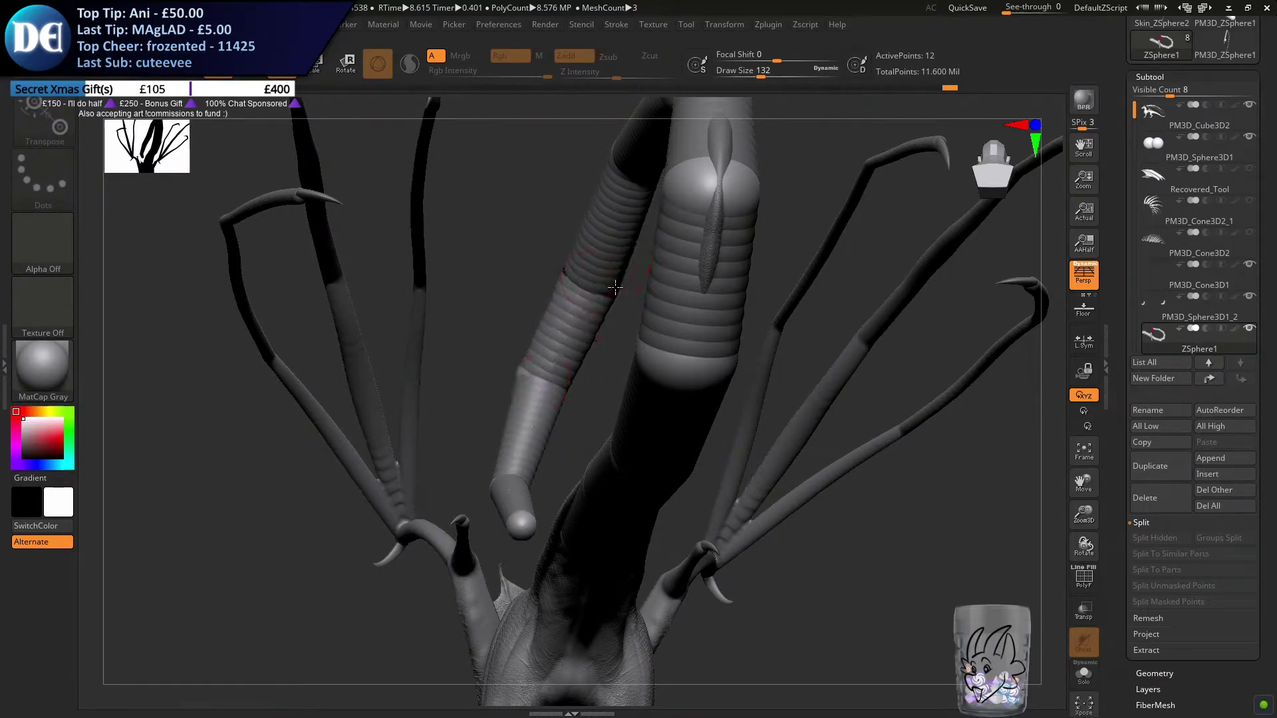
right_click_drag(602, 299, 648, 363, "ctrl")
right_click_drag(425, 426, 527, 412, "ctrl")
right_click_drag(522, 471, 522, 469)
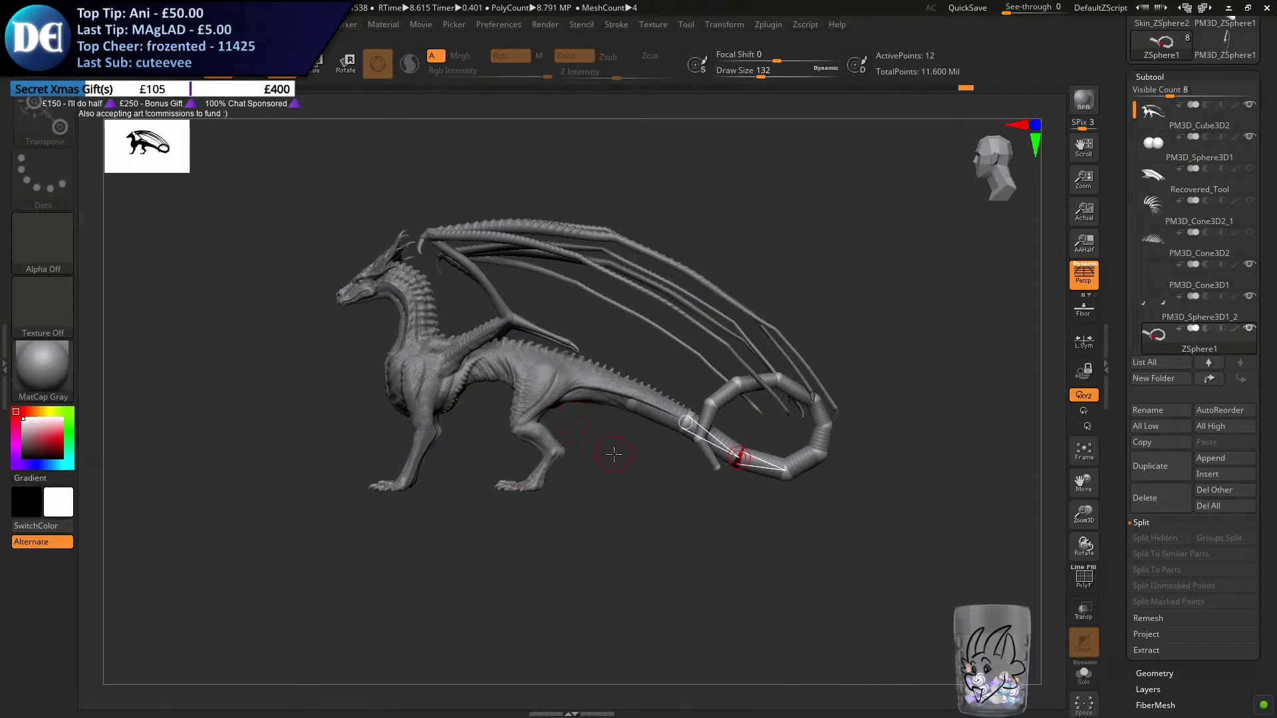
right_click_drag(689, 514, 731, 493, "ctrl")
Try to straighten the hanging tip, slide the chain's base ZSpheres toward the body and pull in the lower loop
mouse_move(726, 494)
left_mouse_down()
mouse_move(681, 492)
mouse_move(699, 507)
left_mouse_up()
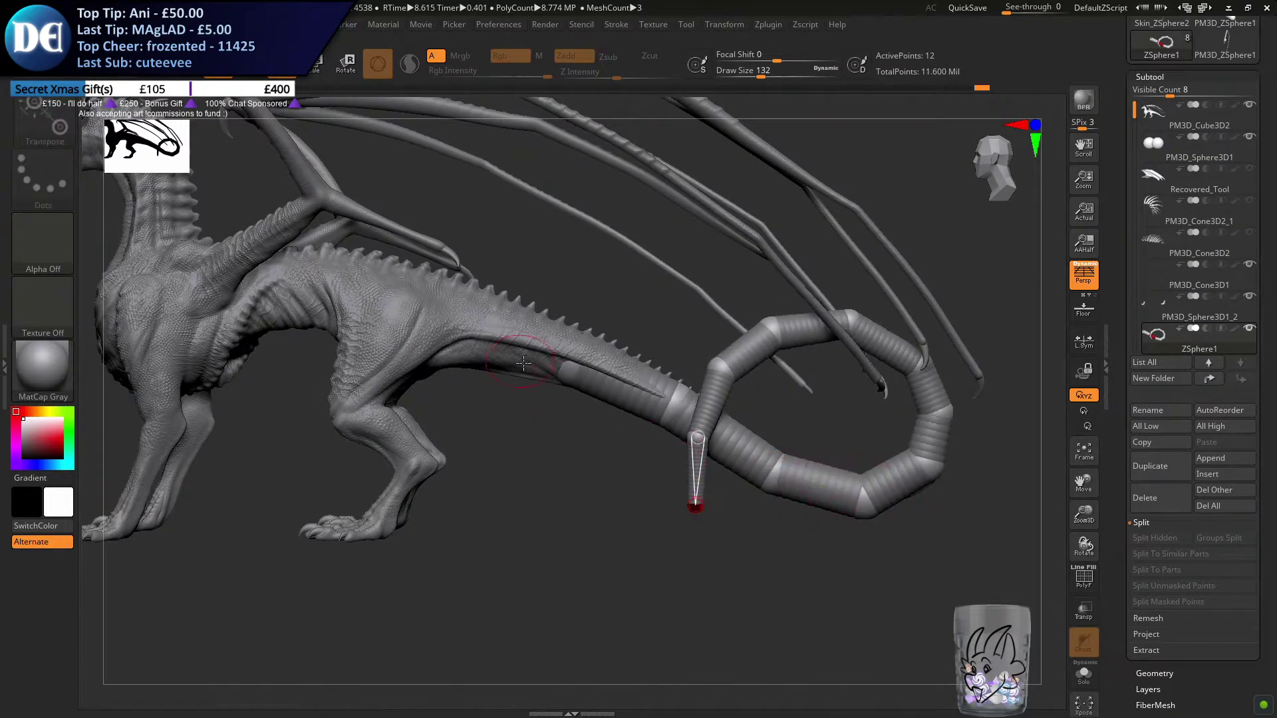
left_click_drag(553, 373, 551, 372)
left_click_drag(665, 409, 654, 409)
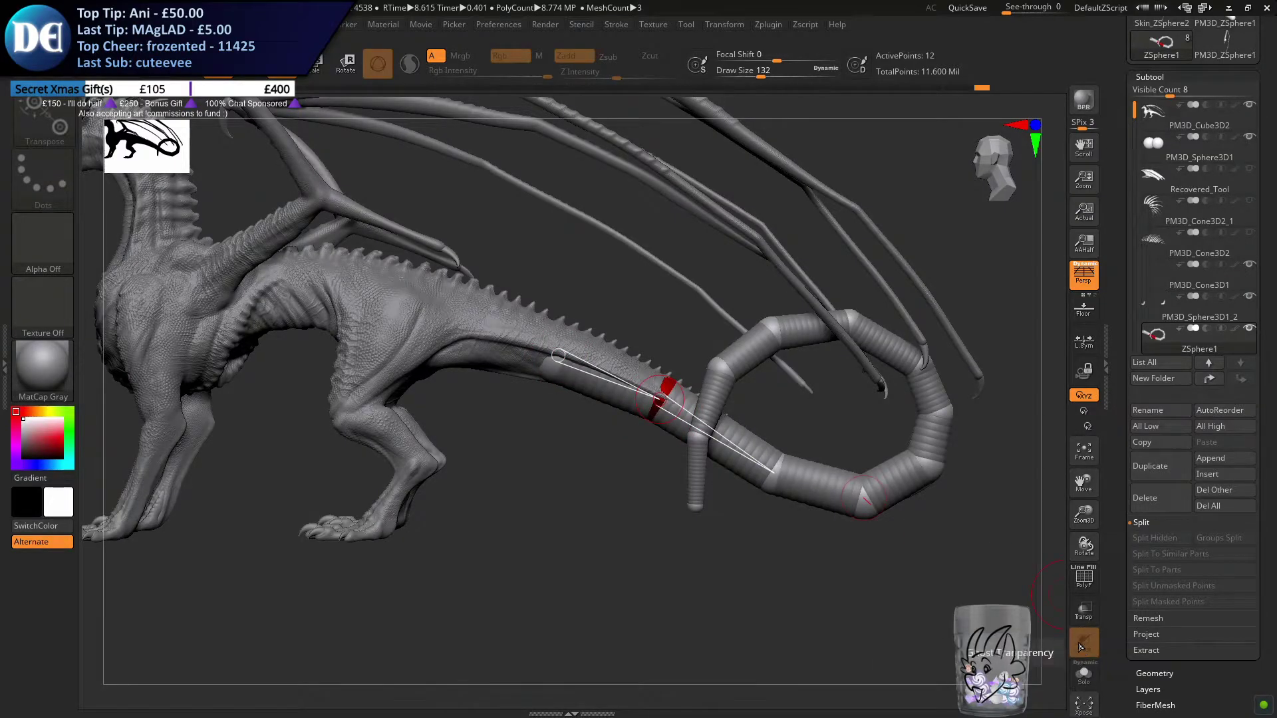
left_click_drag(862, 500, 762, 486)
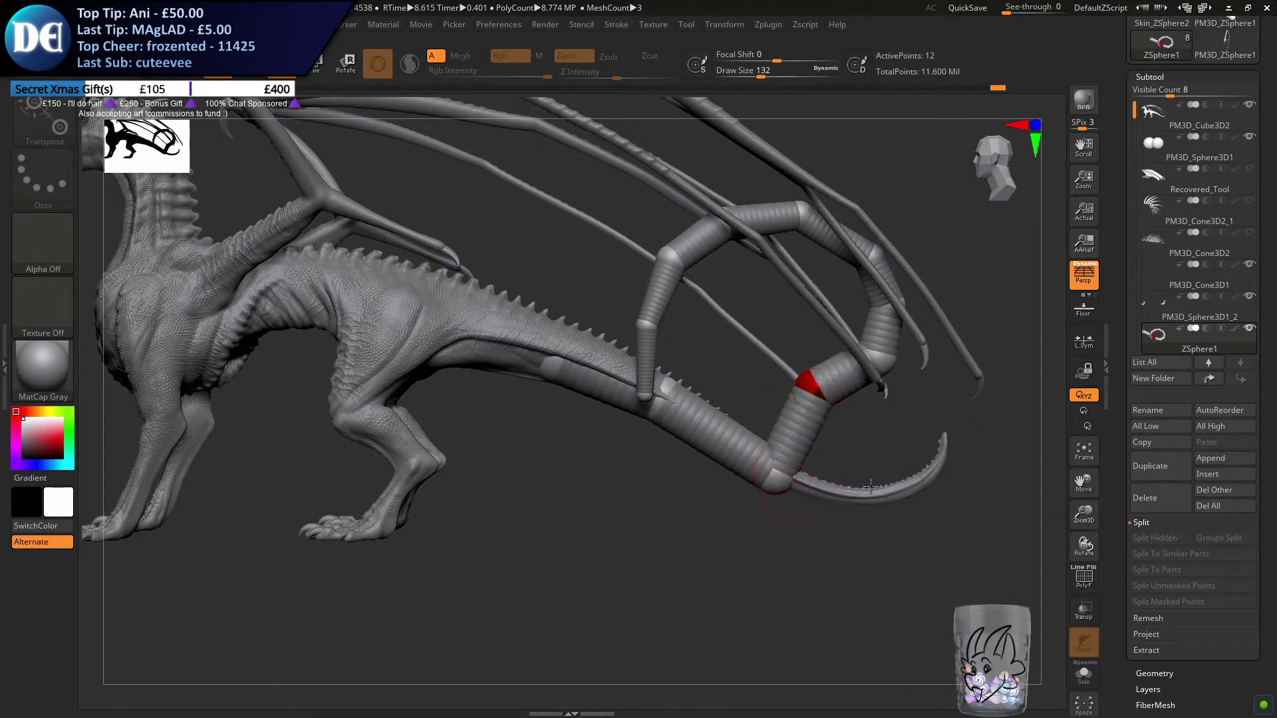
key("ctrl+z")
key("ctrl+z")
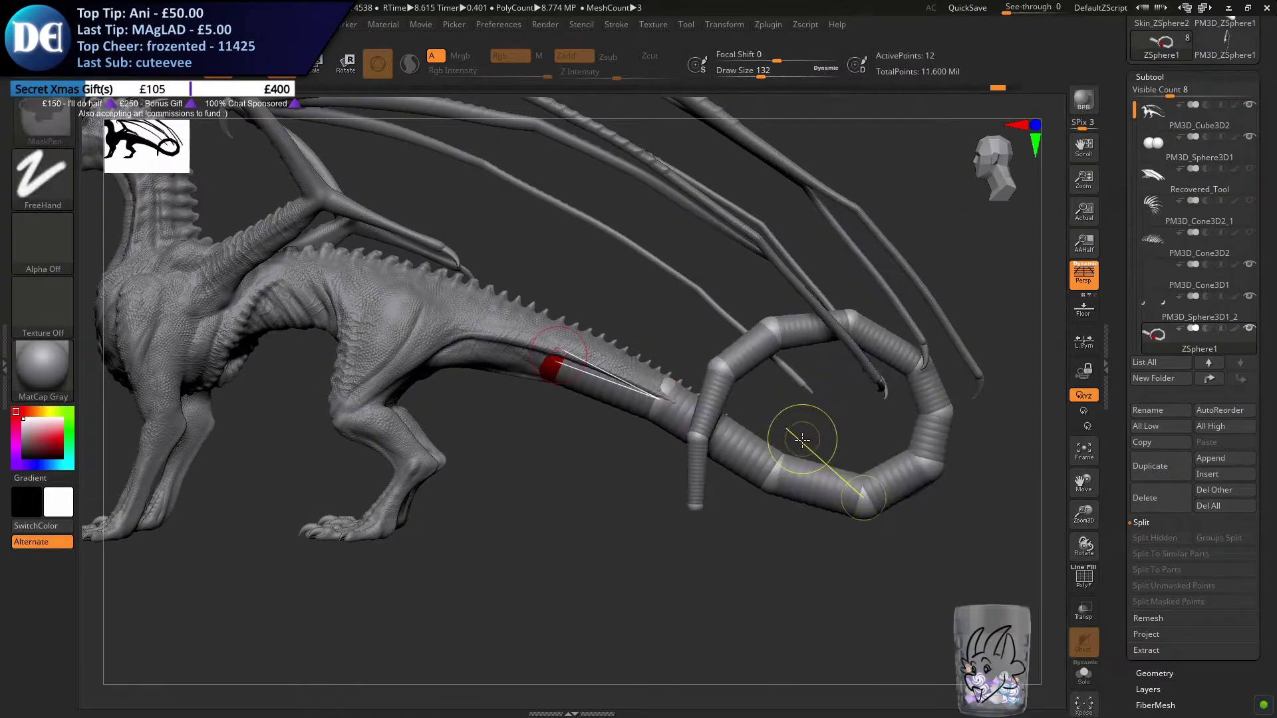
Try to tighten the loop by moving its lower, outer and top ZSpheres inward toward the body
left_click(765, 479)
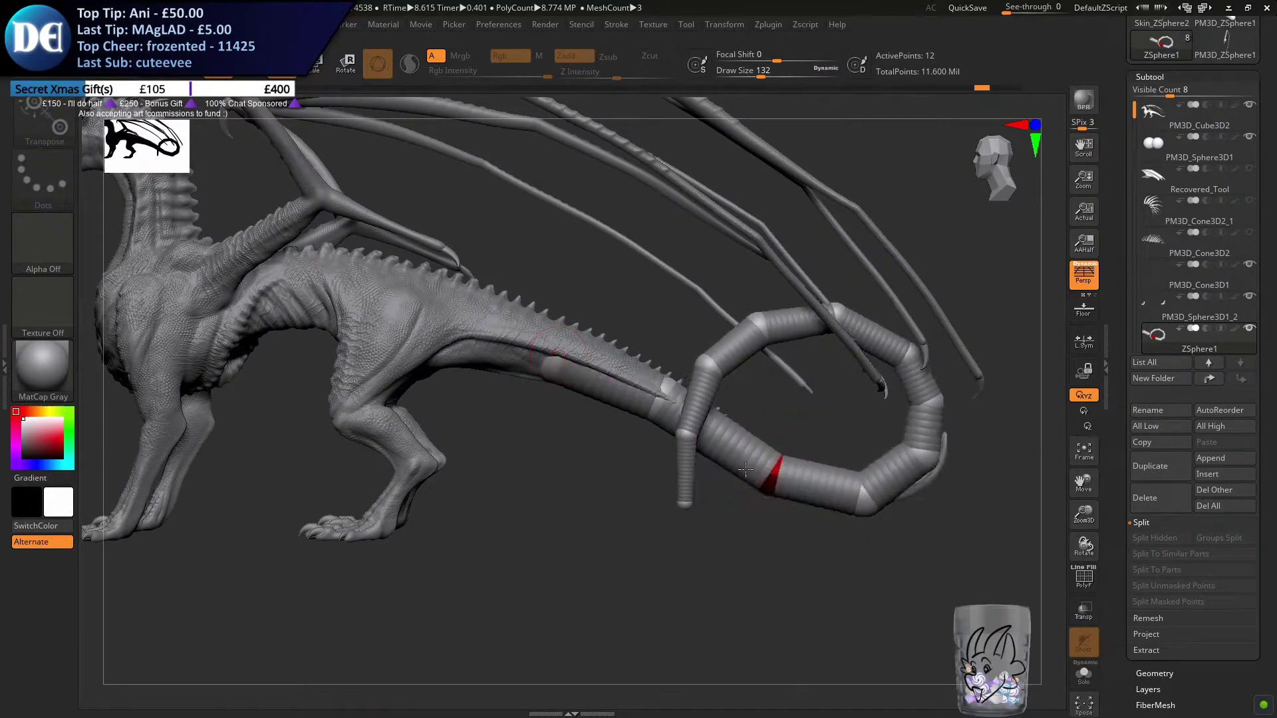
left_click_drag(760, 476, 830, 498)
left_click_drag(929, 462, 916, 412)
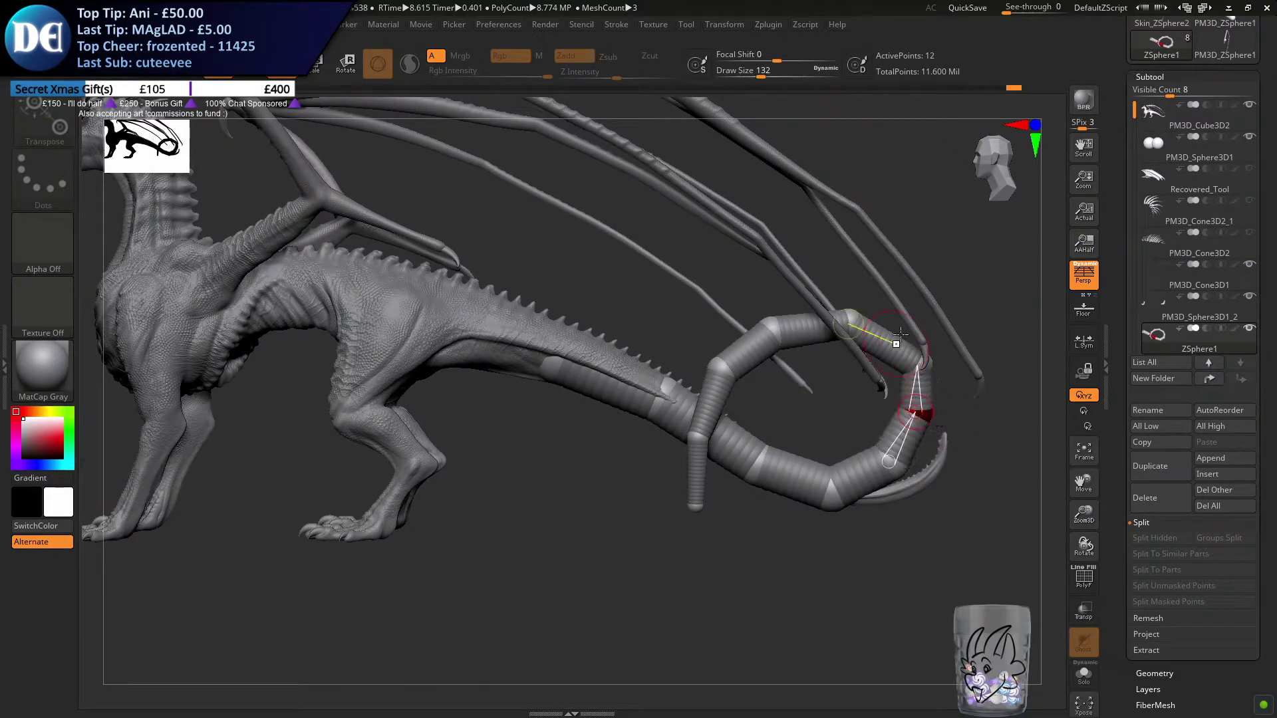
left_click_drag(848, 324, 840, 318)
key("ctrl+z")
left_click_drag(889, 461, 881, 452)
left_click_drag(901, 362, 898, 362)
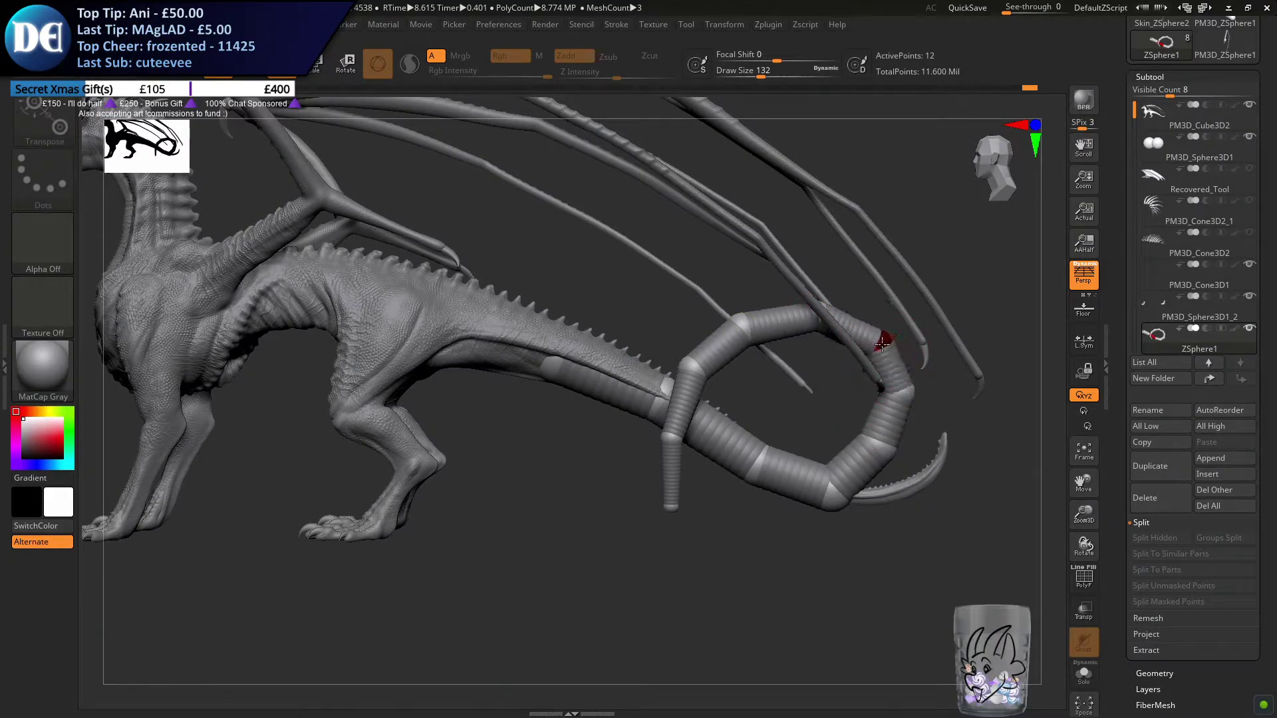
left_click_drag(821, 320, 806, 319)
Undo the recent ZSphere moves on the loop, the chain's base and the tail tip
key("ctrl+z")
key("ctrl+z")
key("ctrl+z")
key("ctrl+z")
key("ctrl+z")
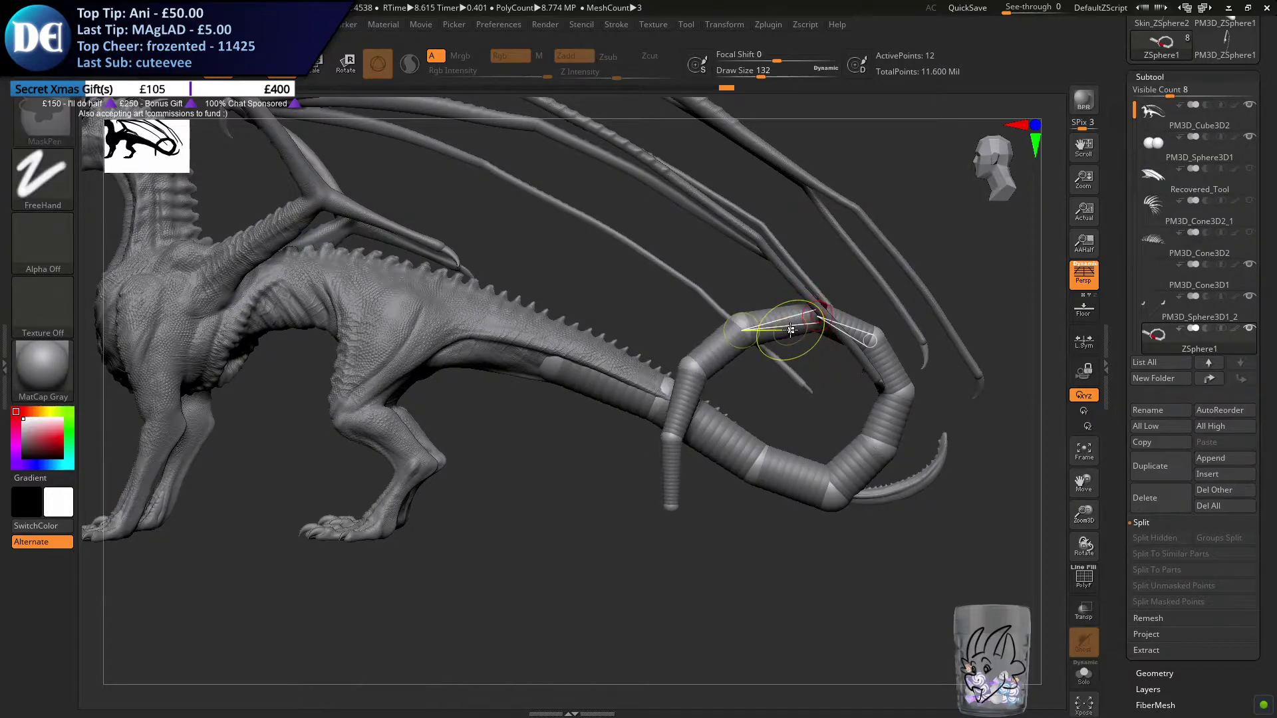
key("ctrl+z")
key("ctrl+z")
key("ctrl+z")
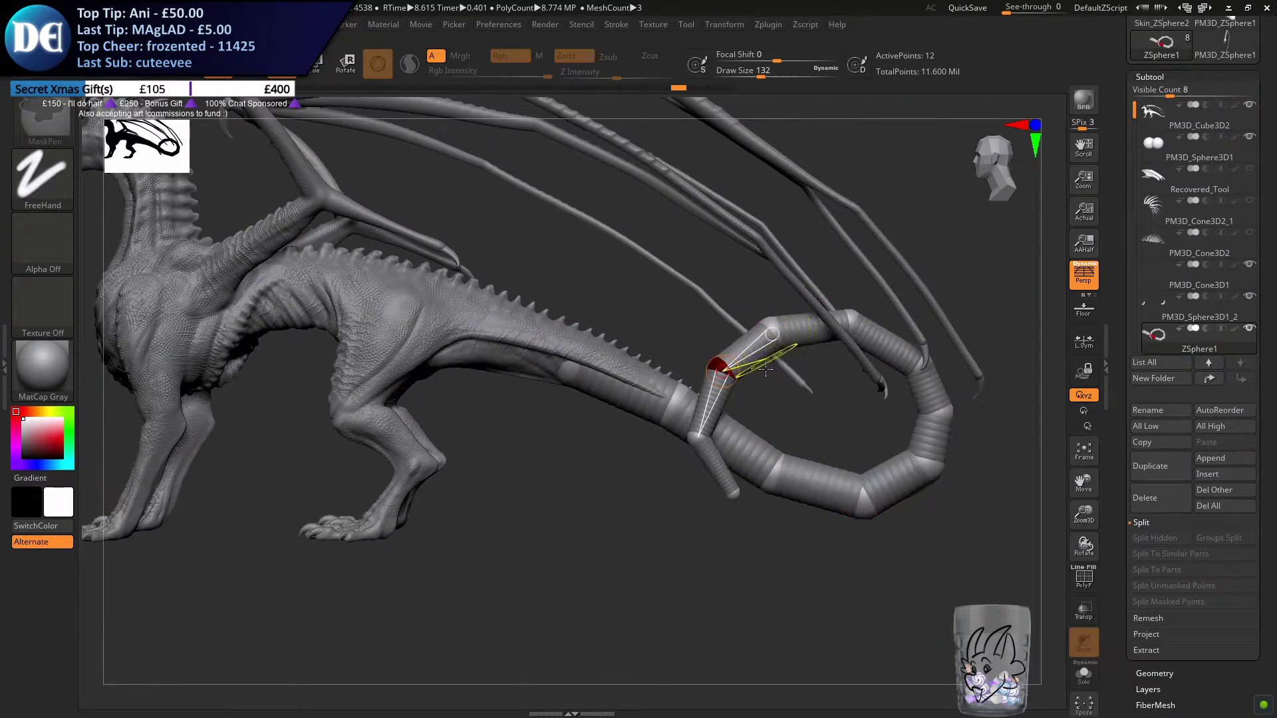
Move the tip ZSphere so the tail end hangs straight down beside the thicker tail
left_click_drag(685, 554, 715, 545)
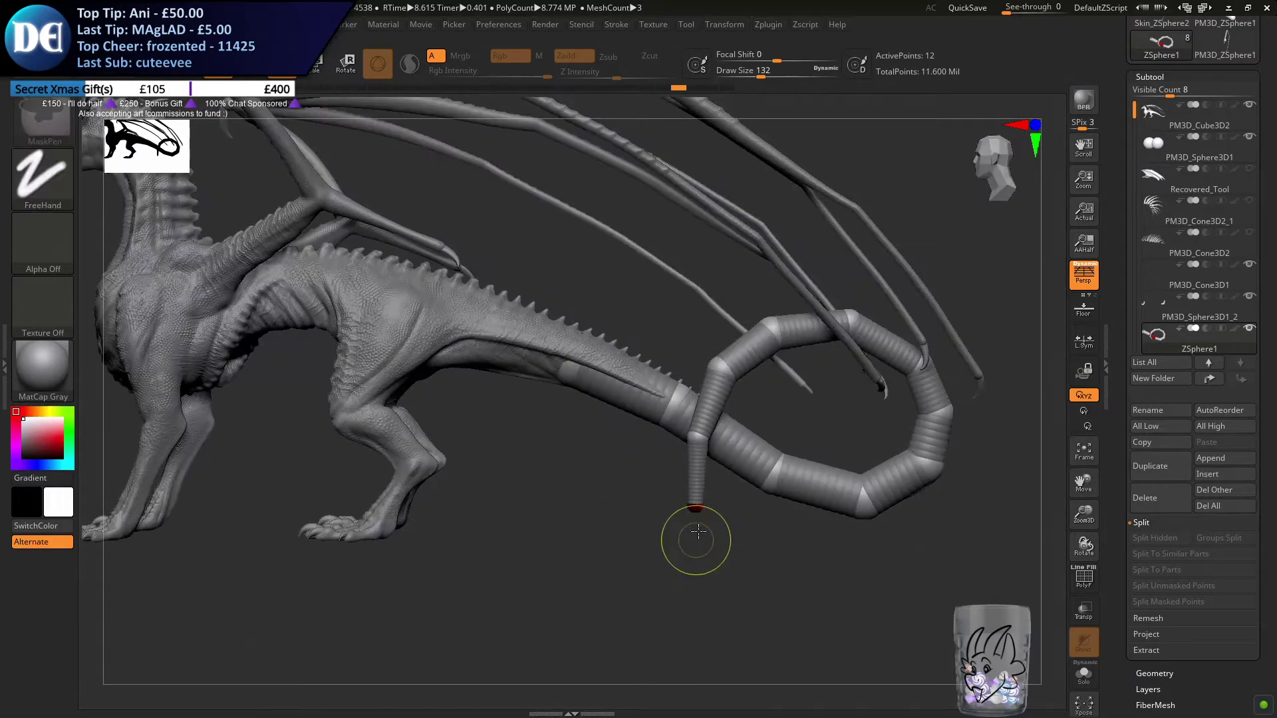
Angle the tail's hanging tip slightly back toward the loop by moving the last ZSphere
key("f")
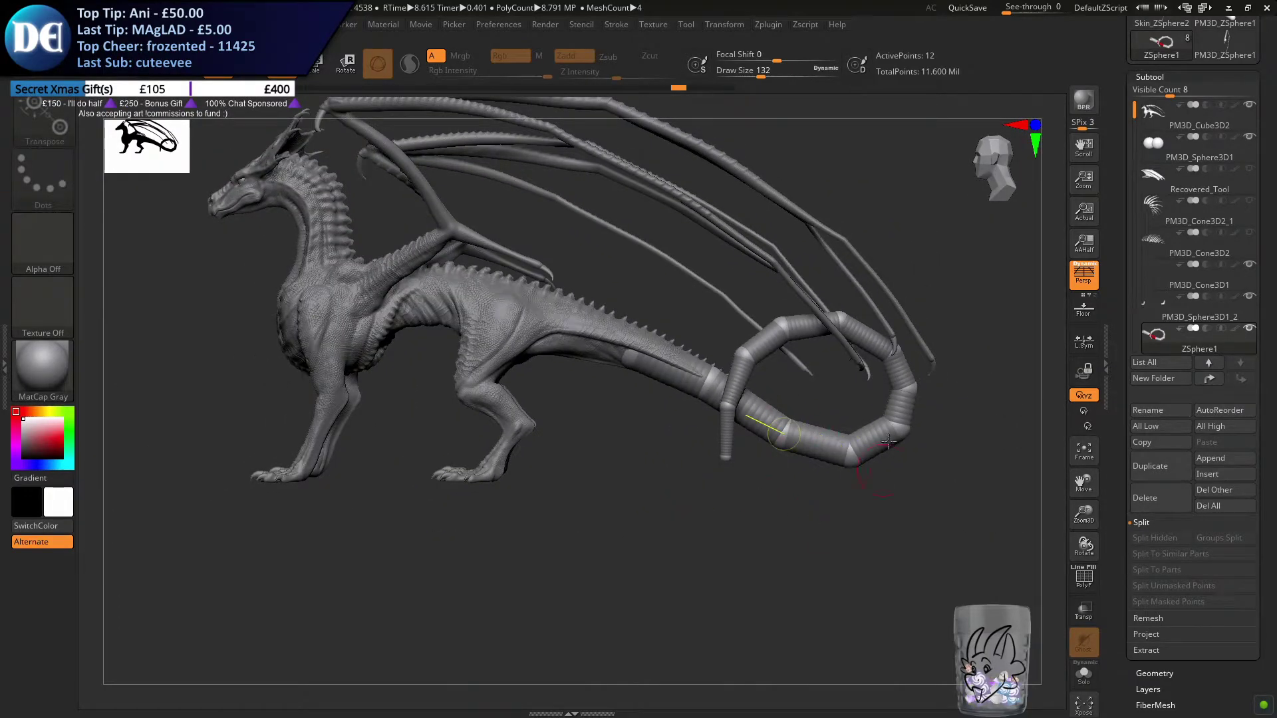
right_click_drag(687, 436, 695, 530, "ctrl")
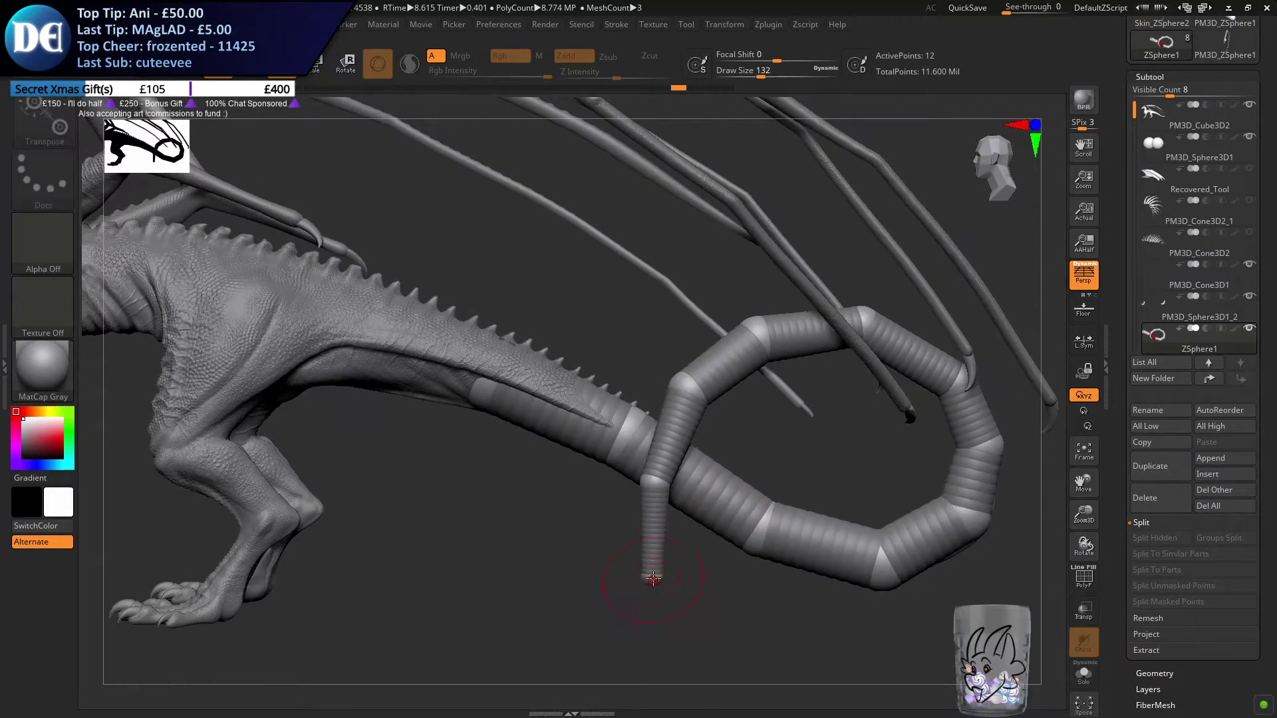
mouse_move(655, 573)
left_mouse_down()
mouse_move(585, 579)
mouse_move(626, 582)
left_mouse_up()
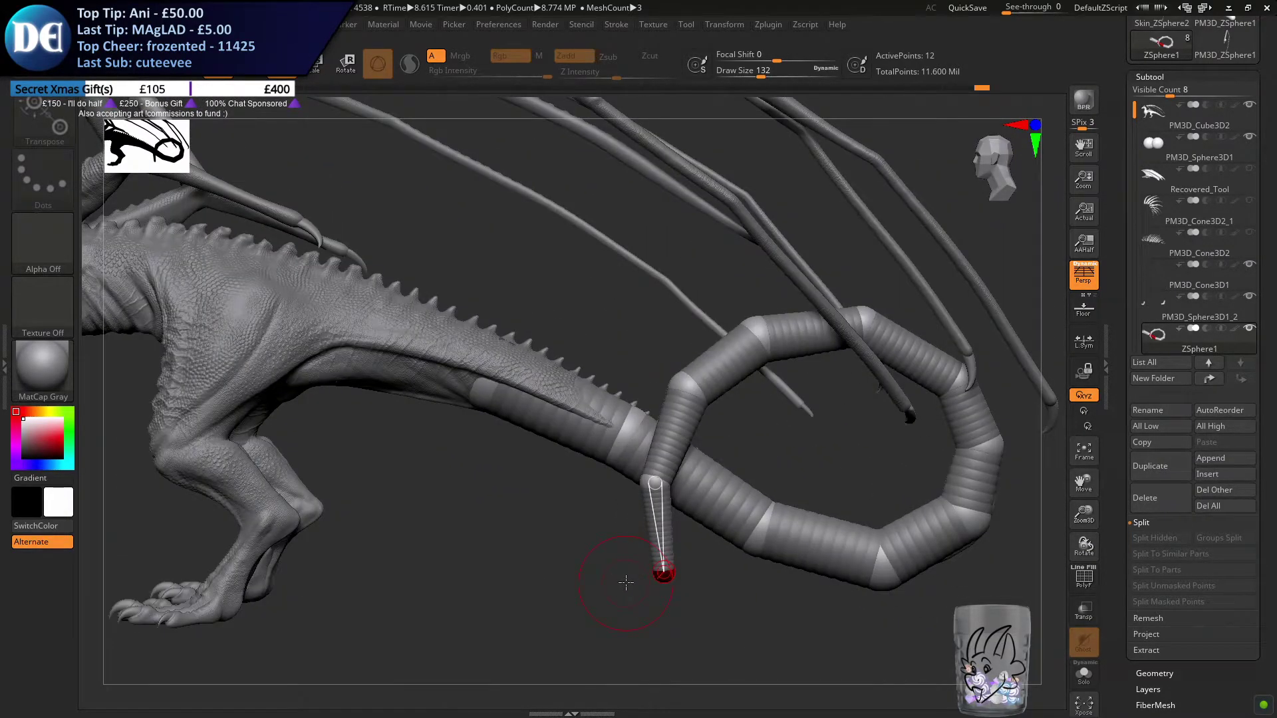
Insert new ZSpheres between the existing ones along the hanging tip and up the rising inner side of the loop
key("q")
right_click_drag(713, 450, 581, 459, "alt")
key("s")
left_click_drag(579, 464, 569, 465)
left_click(523, 552)
left_click(520, 525)
left_click(529, 456)
left_click(538, 430)
left_click(576, 375)
left_click(596, 364)
Isolate the ZSphere chain and insert in-between ZSpheres along the loop's top, outer side and underside
left_click(1091, 685)
left_click(661, 337)
left_click(692, 330)
left_click(758, 349)
left_click(798, 370)
left_click(831, 427)
left_click(831, 500)
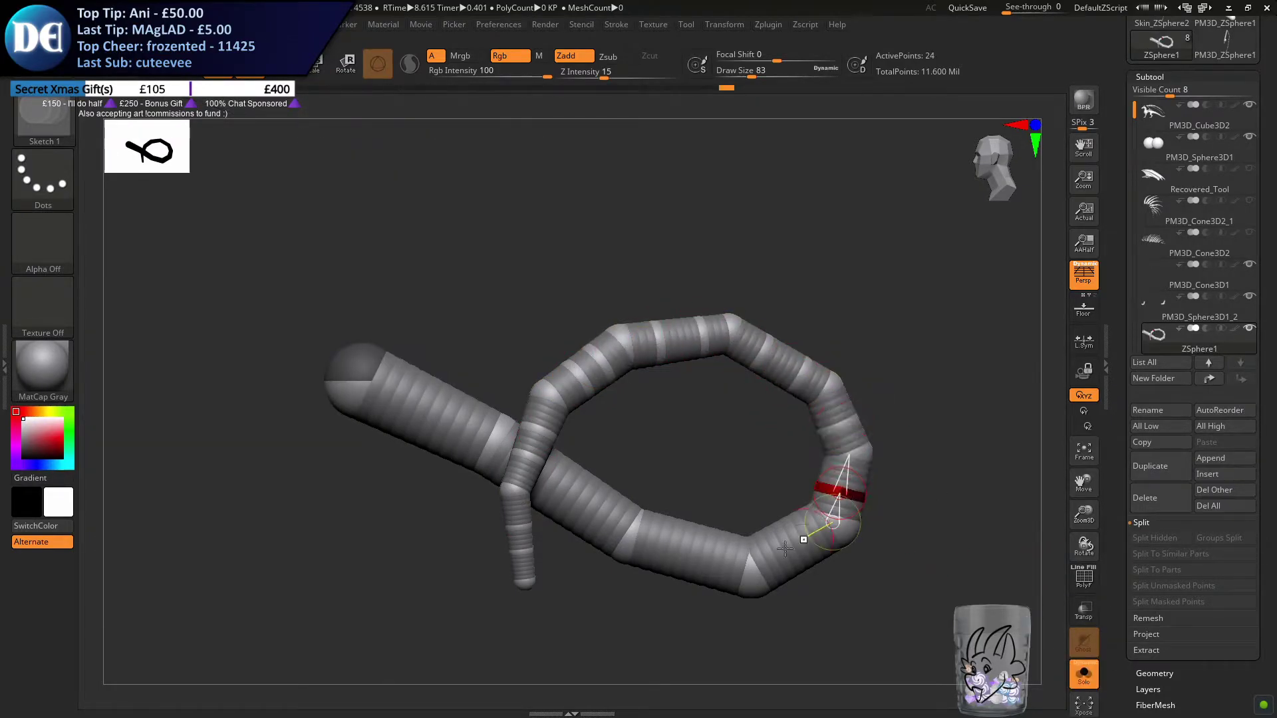
left_click(790, 530)
left_click(688, 555)
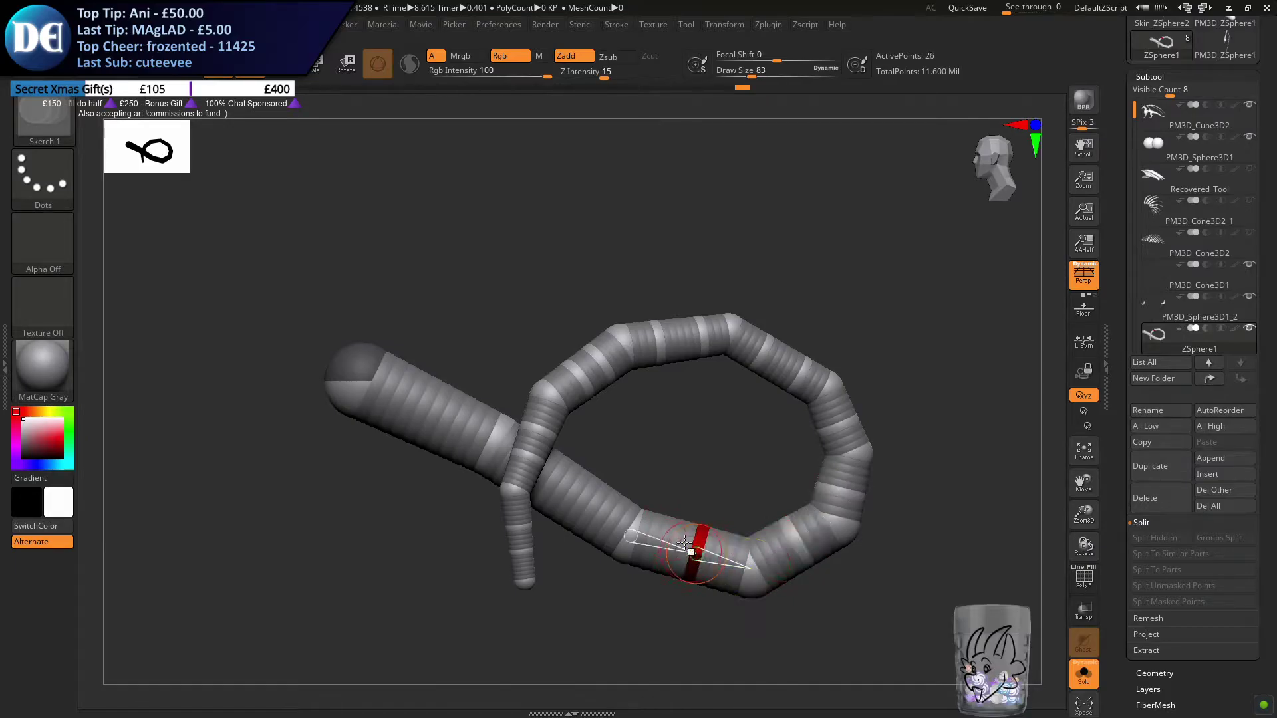
Undo and redo the last insertions, and insert a ZSphere in the thick segment just past the crossing
key("ctrl+z")
key("ctrl+z")
key("ctrl+z")
key("ctrl+z")
key("ctrl+z")
key("ctrl+z")
key("ctrl+z")
key("ctrl+z")
key("ctrl+z")
key("ctrl+z")
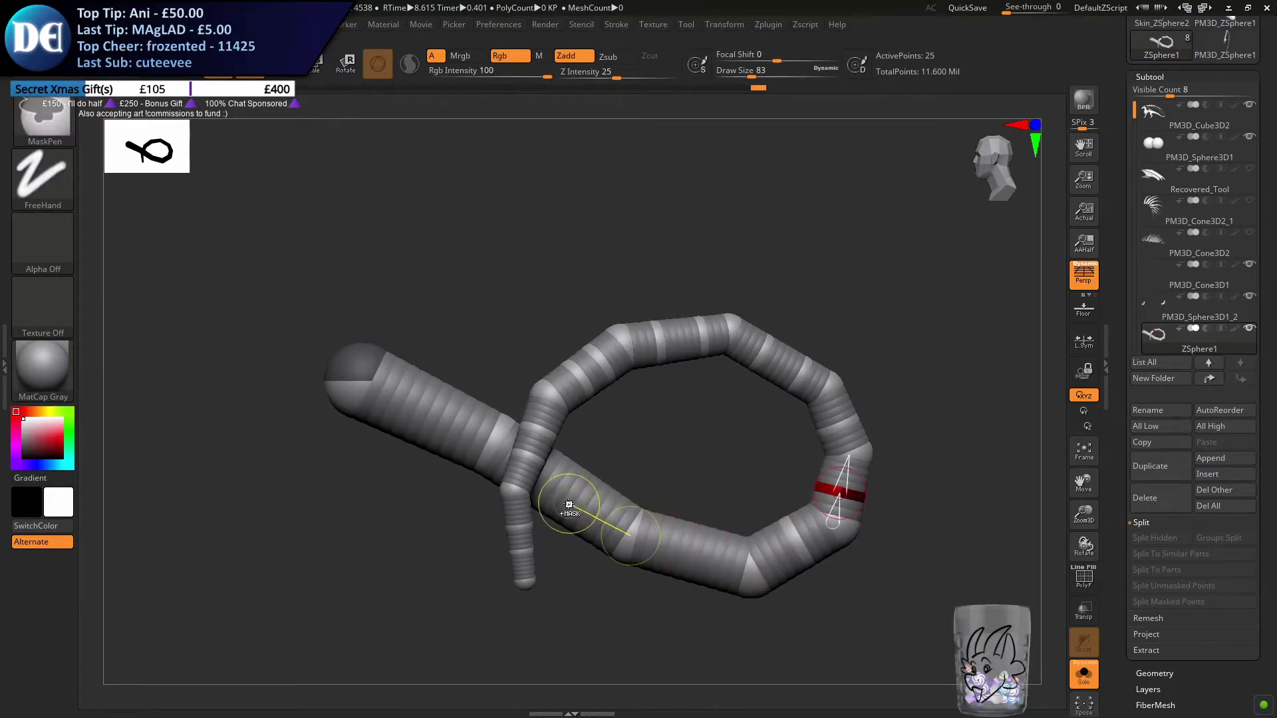
key("ctrl+shift+z")
key("ctrl+shift+z")
key("ctrl+shift+z")
key("ctrl+shift+z")
key("ctrl+shift+z")
key("ctrl+shift+z")
key("ctrl+shift+z")
key("ctrl+shift+z")
key("ctrl+shift+z")
key("ctrl+shift+z")
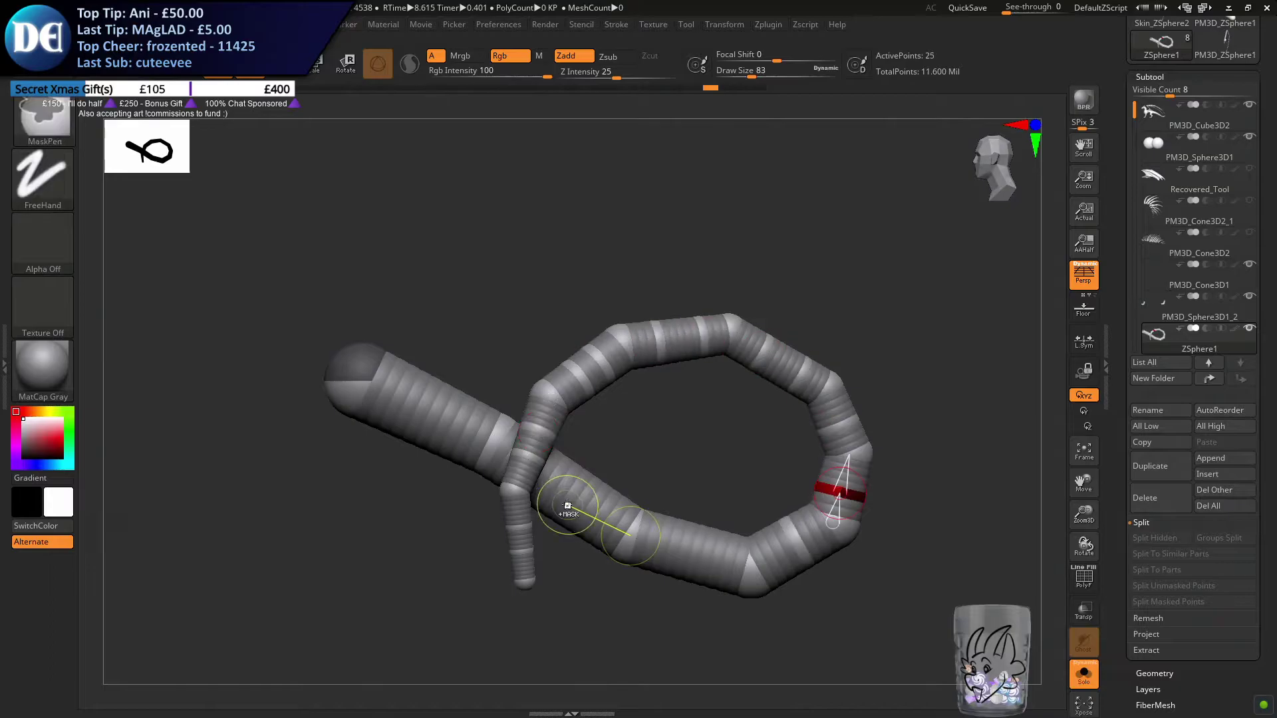
left_click(570, 499)
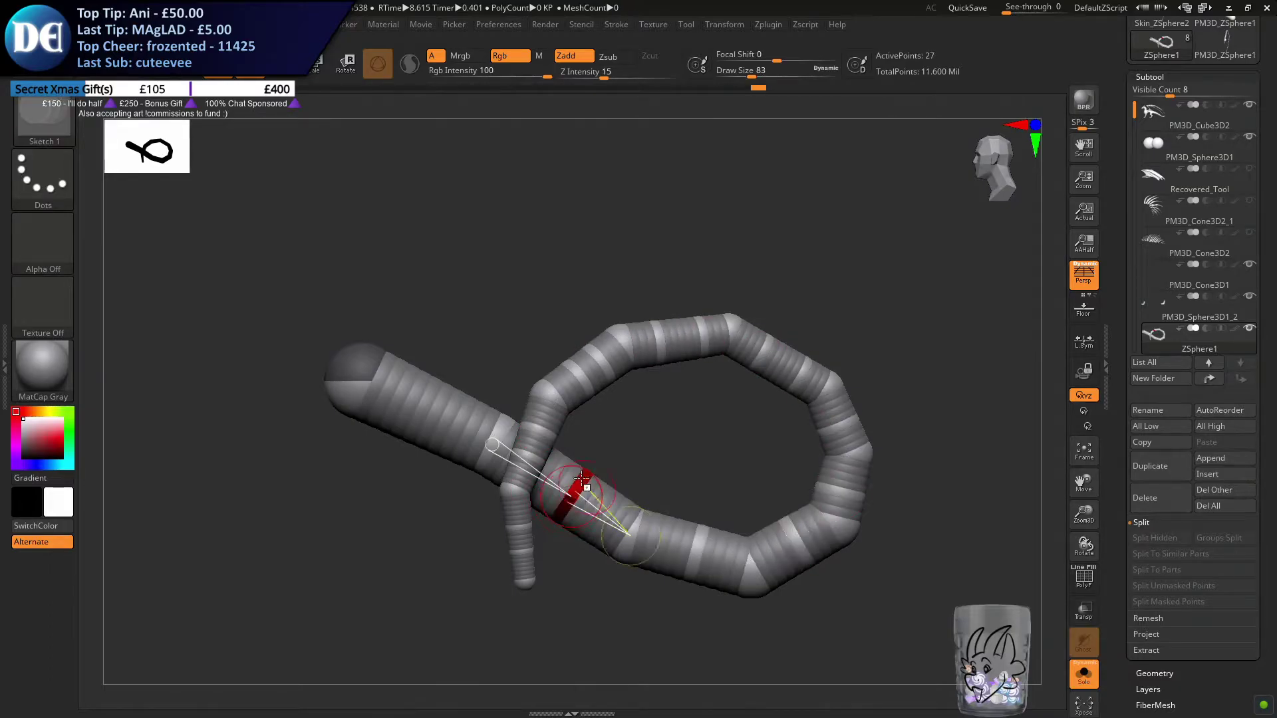
With the draw size at 49, move the new ZSpheres on the hanging tip and crossing section into a smooth curve
left_click(281, 70)
mouse_move(490, 285)
right_mouse_down()
mouse_move(577, 203)
mouse_move(627, 404)
mouse_move(602, 400)
right_mouse_up()
key("s")
left_click_drag(588, 397, 564, 433)
left_click_drag(585, 478, 570, 480)
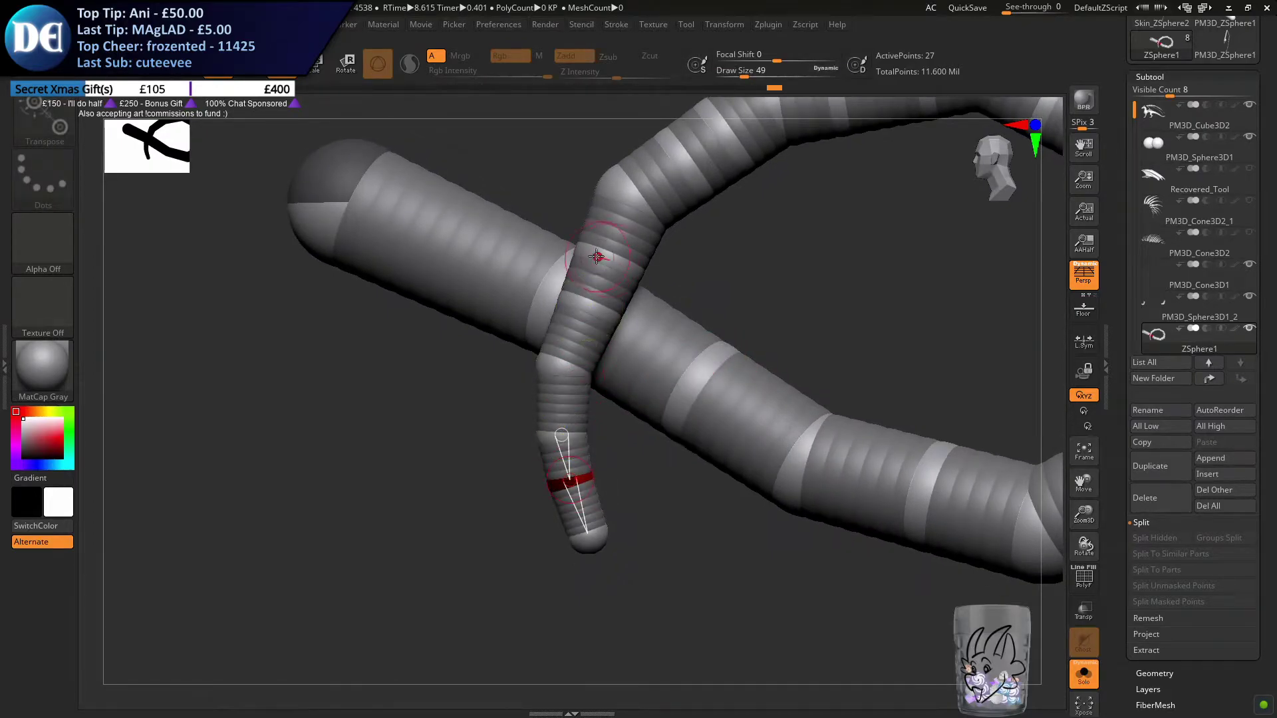
left_click_drag(594, 306, 578, 301)
left_click_drag(607, 256, 595, 251)
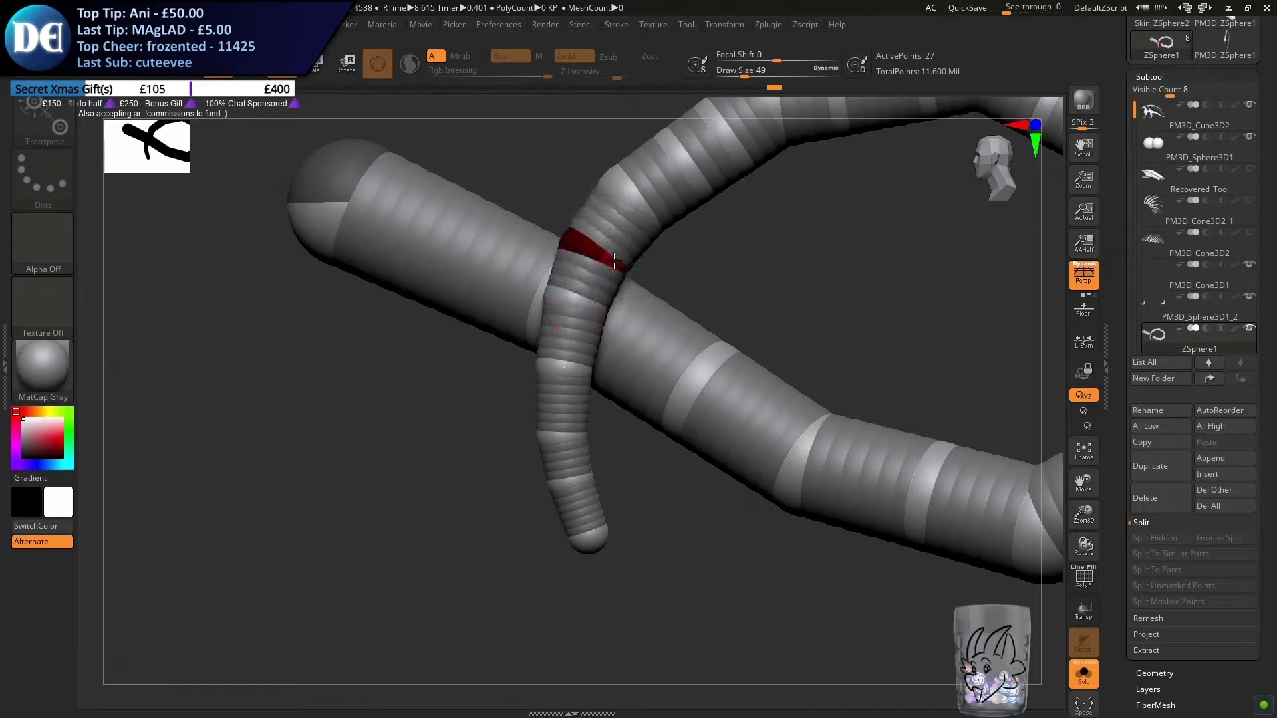
Move the in-between ZSpheres outward along the loop's rising inner side and top to round the arc
right_click_drag(604, 270, 423, 336)
left_click_drag(434, 366, 405, 348)
right_click_drag(407, 348, 271, 403, "alt")
left_click_drag(403, 358, 399, 355)
right_click_drag(462, 363, 439, 376)
left_click_drag(447, 371, 449, 362)
left_click_drag(533, 363, 529, 354)
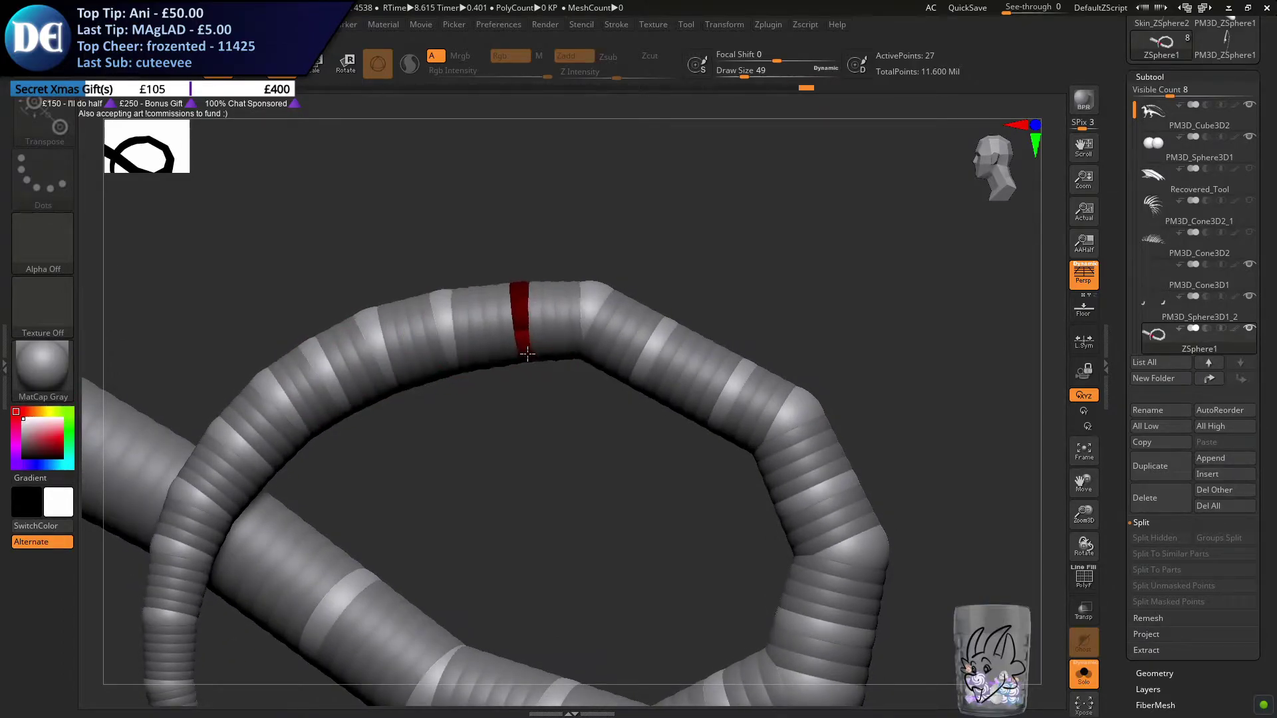
Round the loop's descending outer side by moving its in-between ZSpheres outward
left_click_drag(655, 368, 652, 364)
left_click_drag(720, 405, 729, 400)
right_click_drag(821, 467, 698, 401, "alt")
left_click_drag(706, 420, 712, 419)
left_click(719, 477)
right_click_drag(698, 507, 690, 376, "alt")
left_click(723, 435)
left_click_drag(722, 435, 731, 435)
left_click_drag(712, 291, 707, 285)
Smooth the loop's underside and thick base section by shifting their ZSpheres onto an even curve
left_click_drag(602, 546, 613, 560)
right_click_drag(492, 531, 723, 450, "alt")
left_click_drag(679, 431, 662, 435)
left_click_drag(542, 397, 553, 403)
left_click_drag(452, 334, 454, 339)
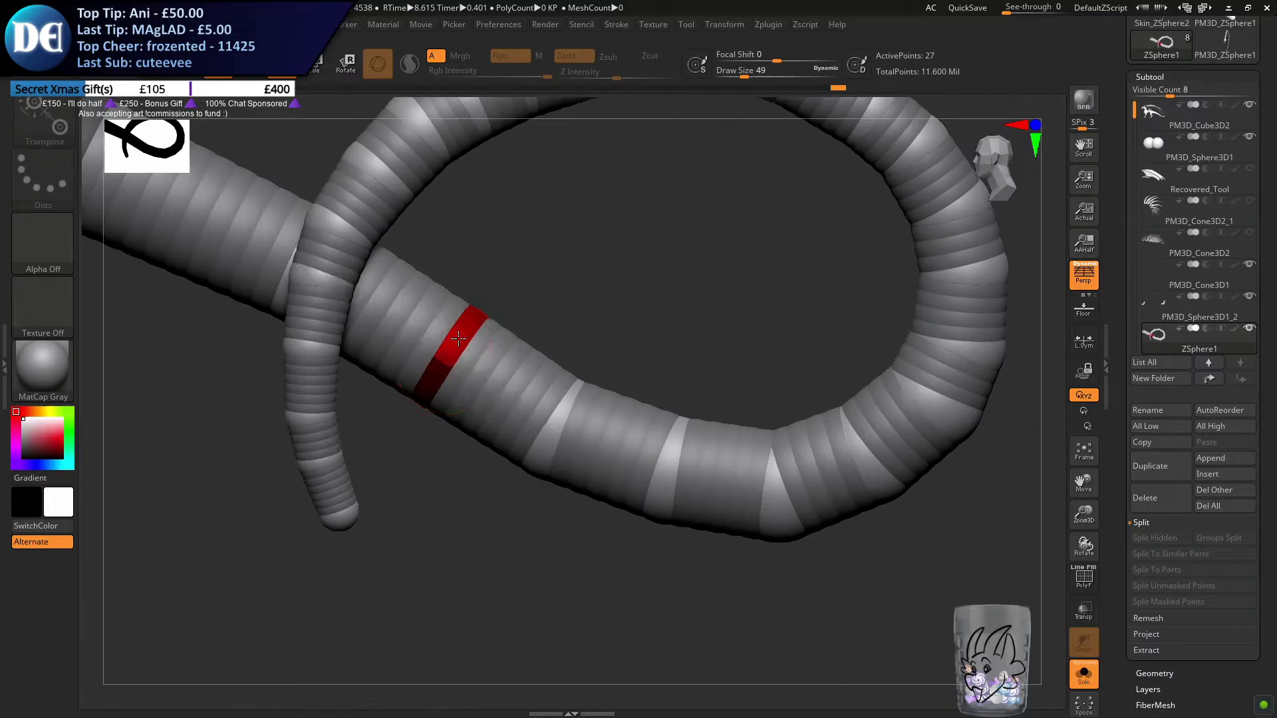
left_click(502, 381)
right_click_drag(499, 379, 479, 416, "ctrl")
left_click(425, 389)
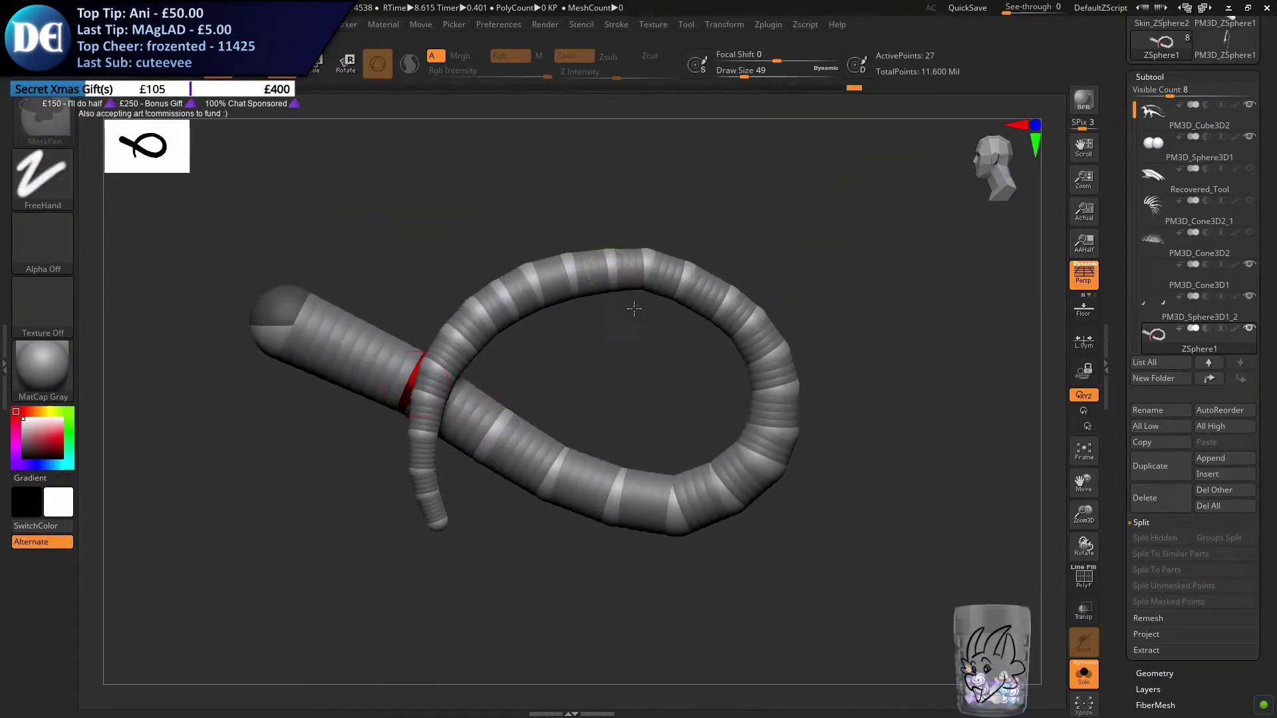
From the front and back angles, adjust the upper loop's ZSpheres sideways so the thin end curves evenly past the thicker tail
right_click_drag(627, 303, 659, 331, "ctrl")
right_click_drag(556, 285, 475, 297, "alt")
left_click_drag(495, 257, 488, 263)
right_click_drag(685, 313, 465, 322)
right_click_drag(373, 353, 448, 350)
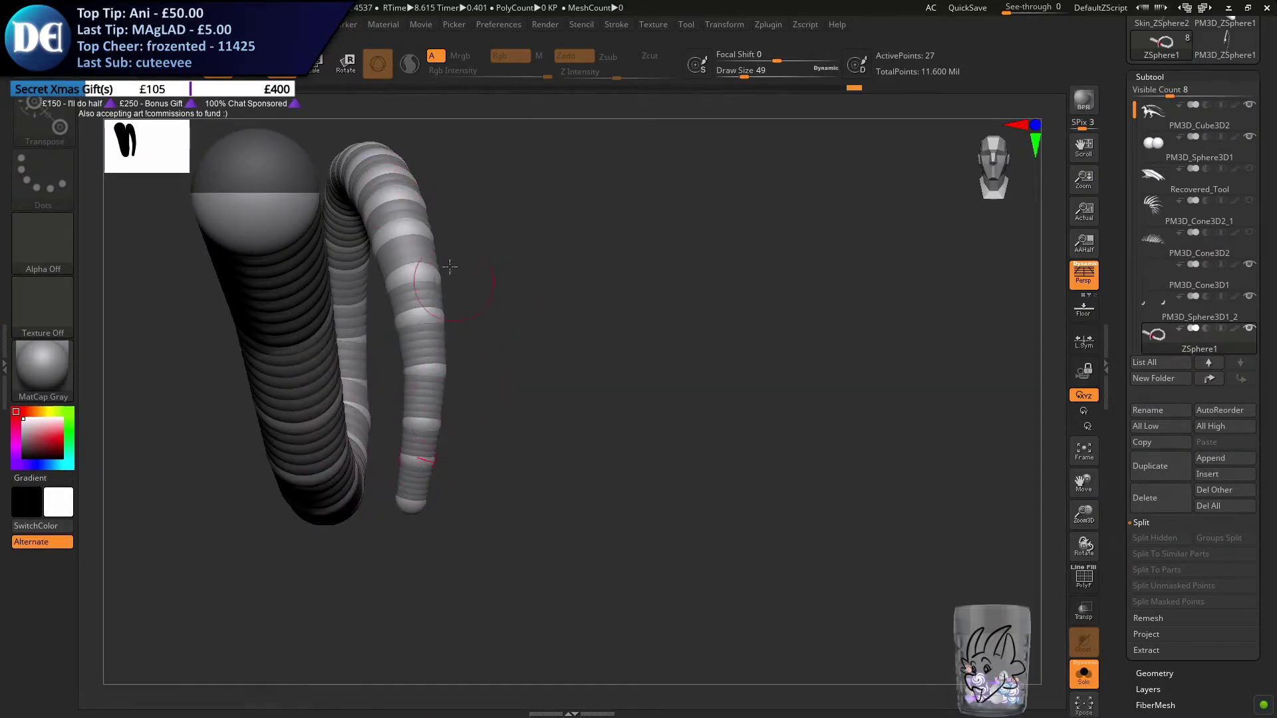
right_click_drag(453, 280, 718, 305)
right_click_drag(683, 256, 607, 336)
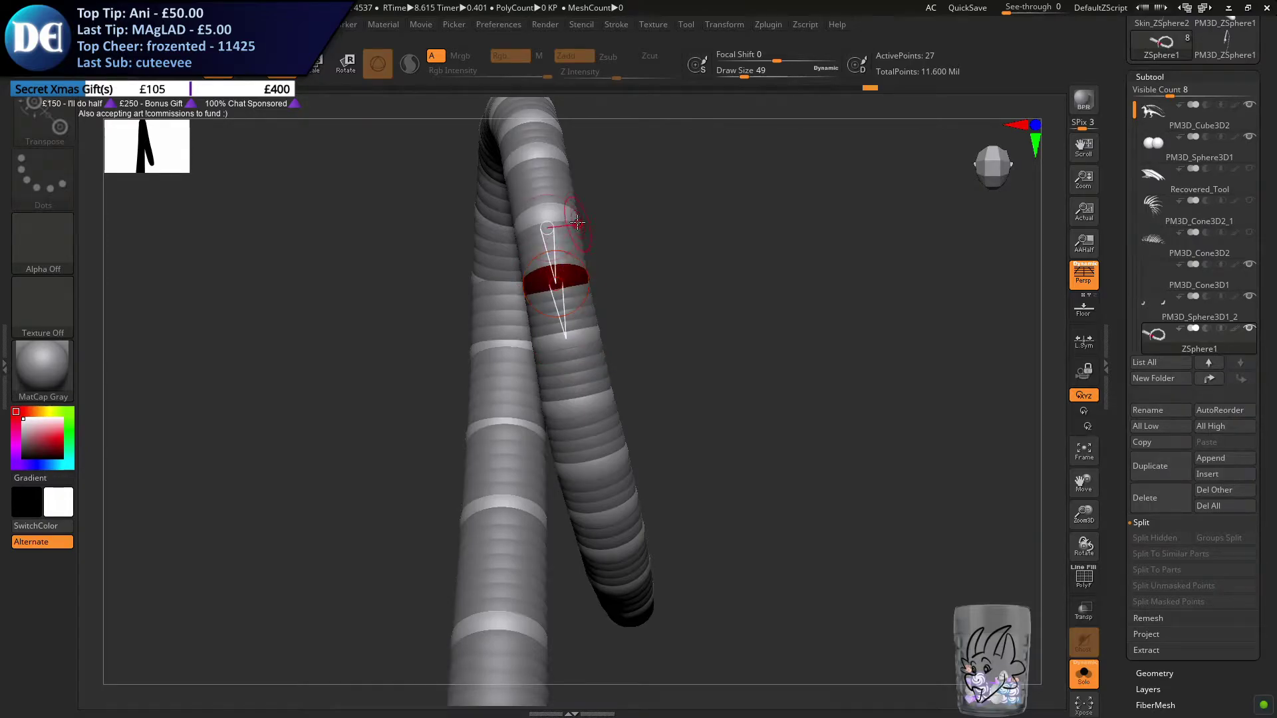
right_click_drag(565, 277, 584, 281)
right_click_drag(625, 491, 634, 416)
right_click_drag(547, 387, 585, 365)
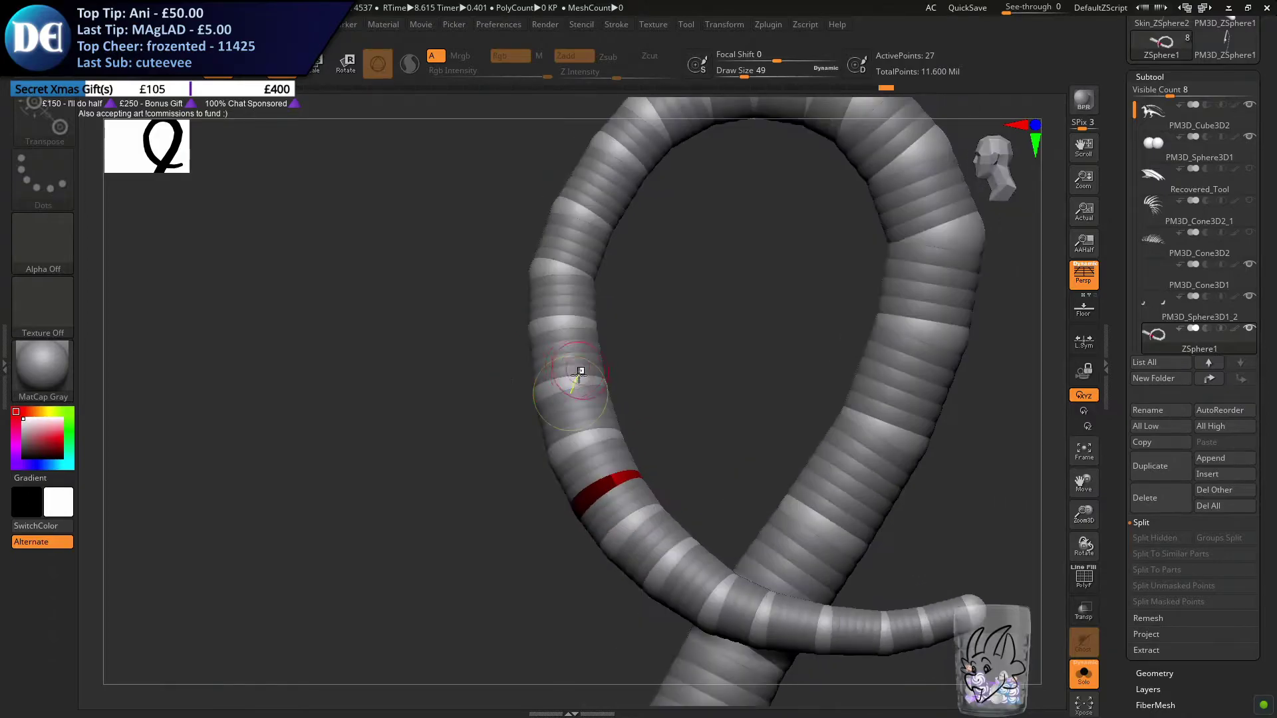
key("e")
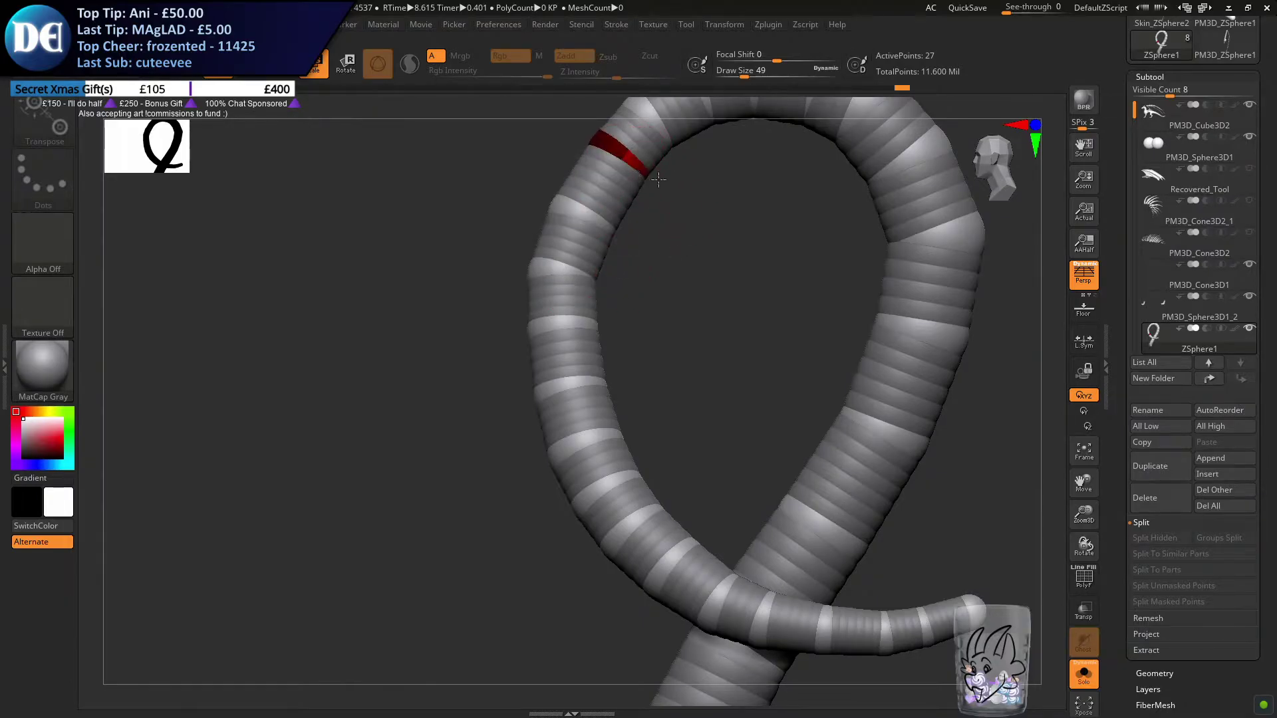
Show the full dragon again and preview the chain's adaptive skin, then return to the ZSpheres
key("q")
mouse_move(439, 299)
right_mouse_down("ctrl")
mouse_move(365, 330)
mouse_move(536, 365)
mouse_move(658, 419)
mouse_move(715, 412)
mouse_move(853, 514)
right_mouse_up("ctrl")
left_click(1085, 688)
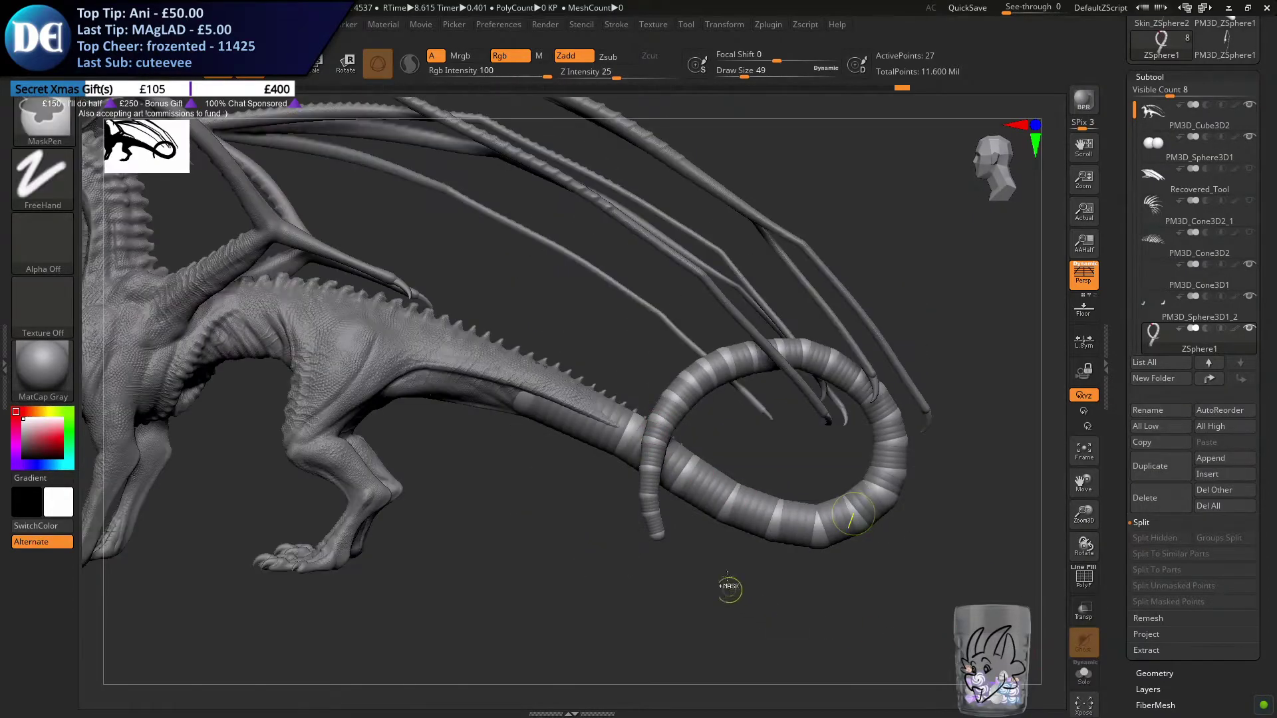
right_click_drag(731, 595, 630, 492, "ctrl")
mouse_move(512, 488)
right_mouse_down("alt")
mouse_move(528, 527)
mouse_move(665, 537)
mouse_move(539, 536)
mouse_move(559, 562)
mouse_move(513, 531)
mouse_move(463, 523)
right_mouse_up("alt")
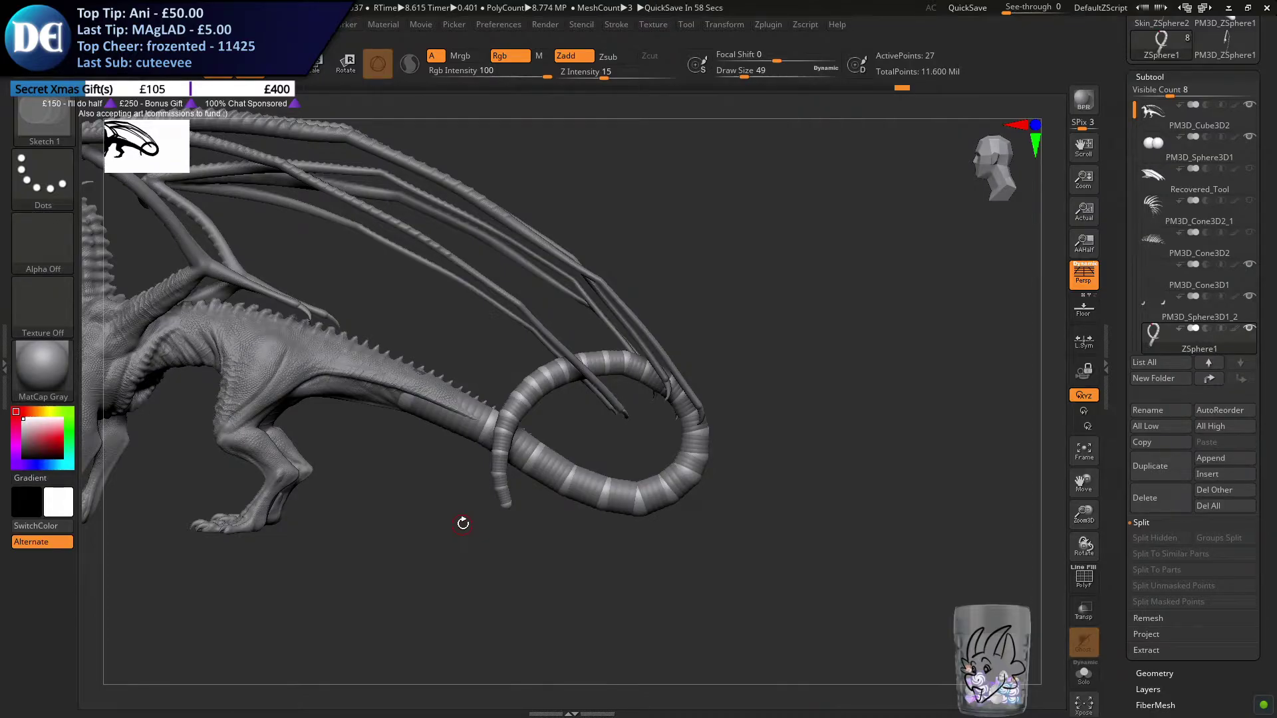
left_click_drag(1128, 634, 1134, 512)
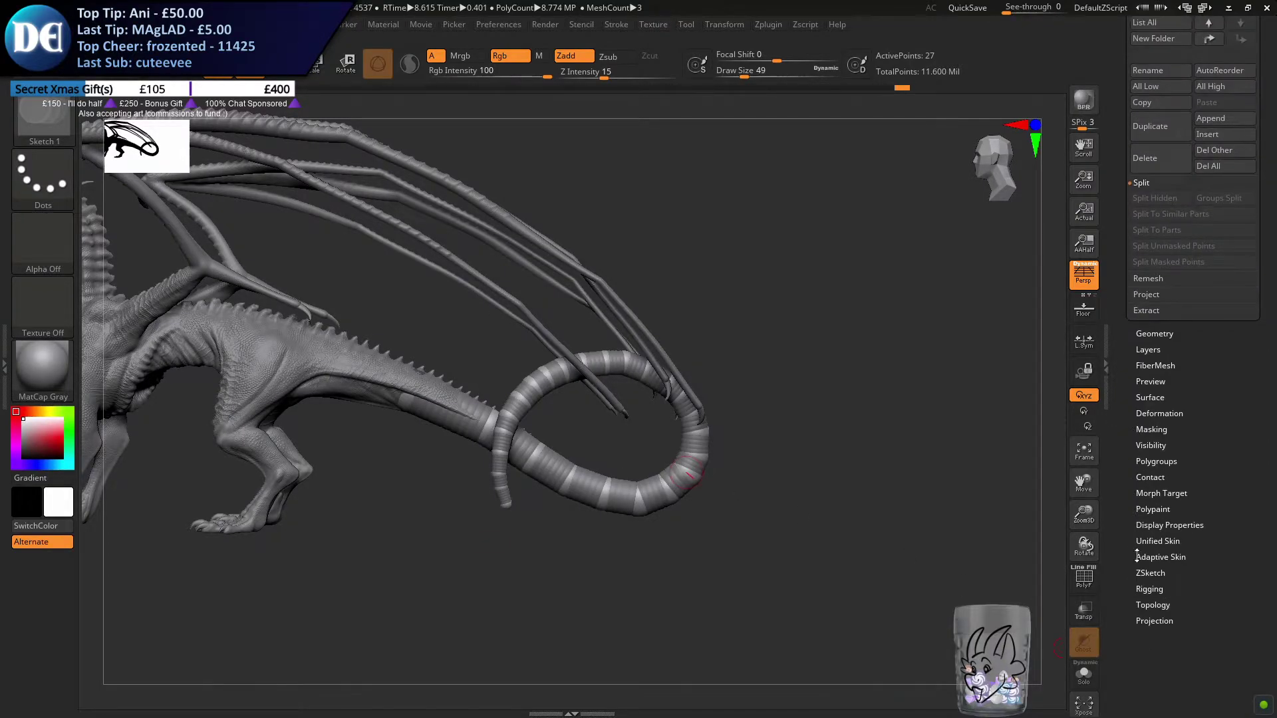
left_click(1147, 553)
left_click(1147, 389)
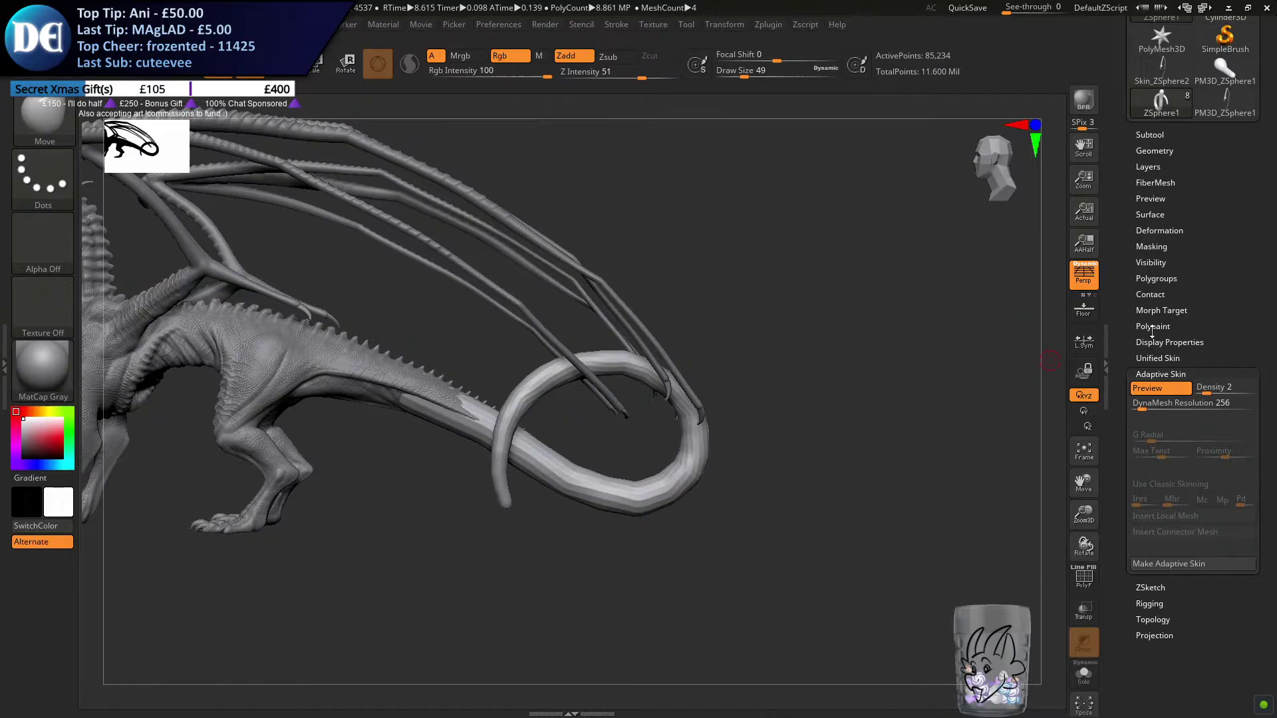
left_click(1157, 387)
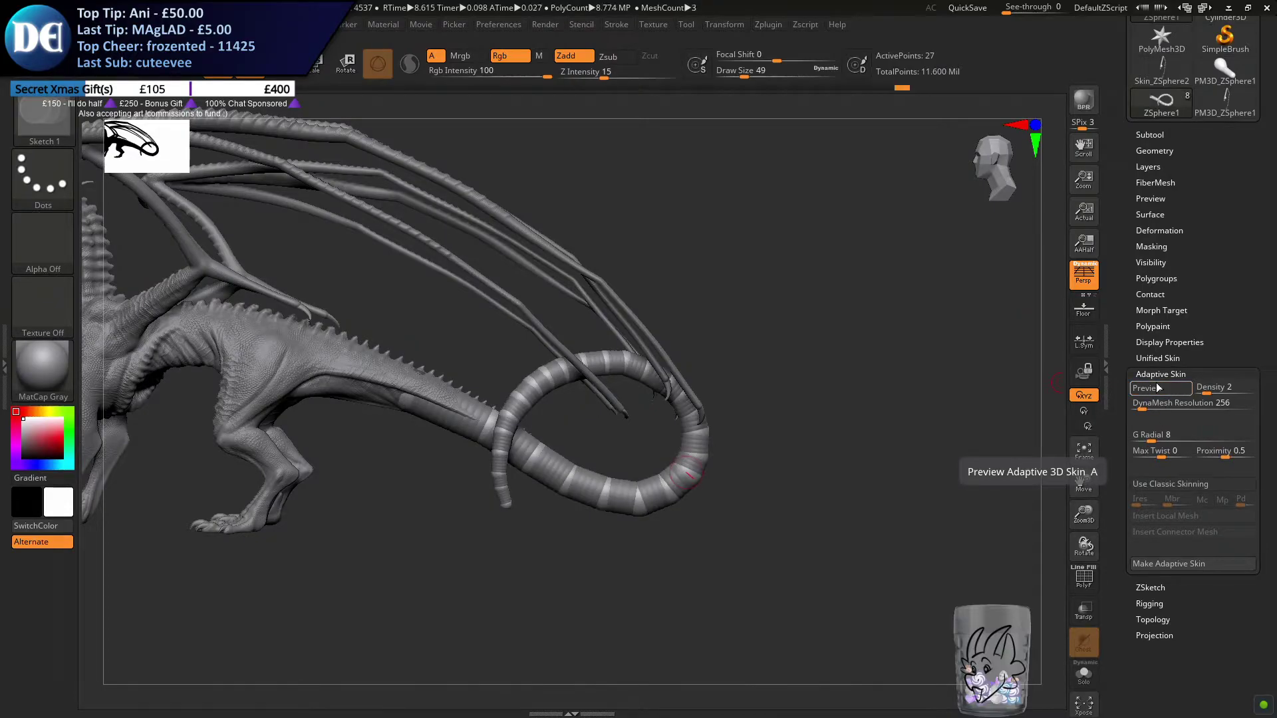
Insert four more ZSpheres between the existing ones along the thick underside of the loop
right_click_drag(604, 490, 665, 442, "alt")
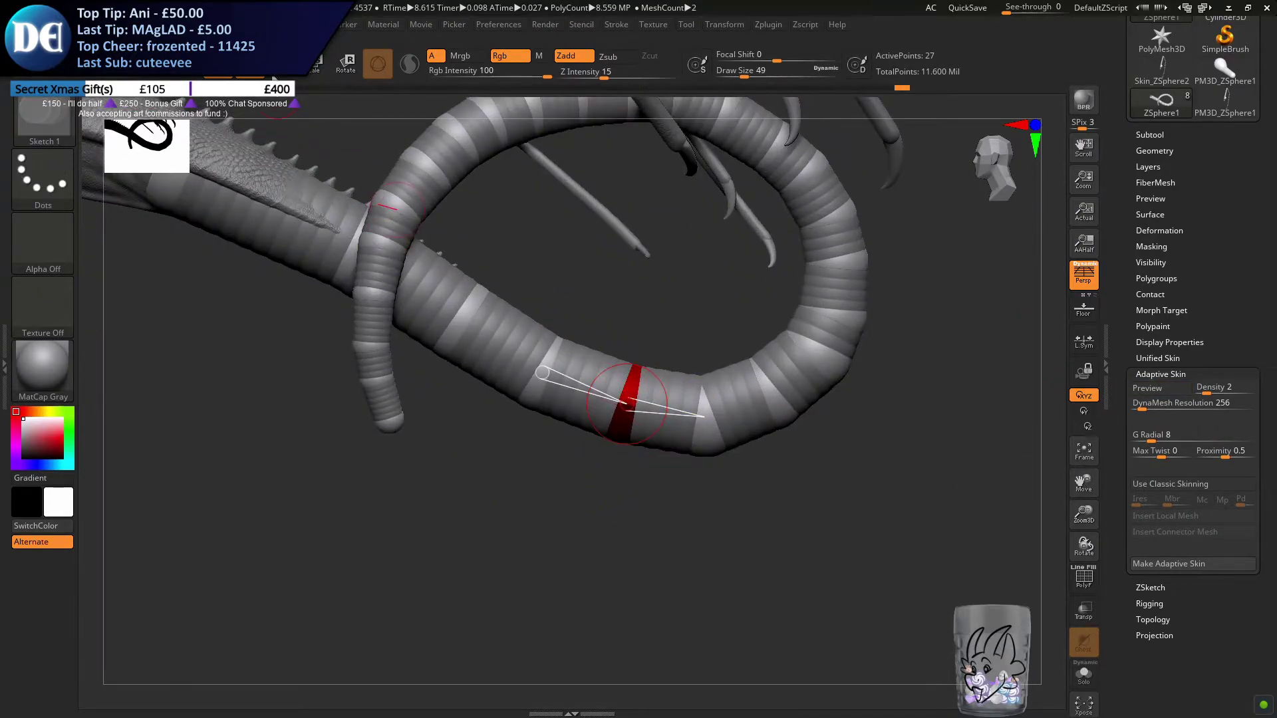
left_click(587, 387)
left_click(673, 408)
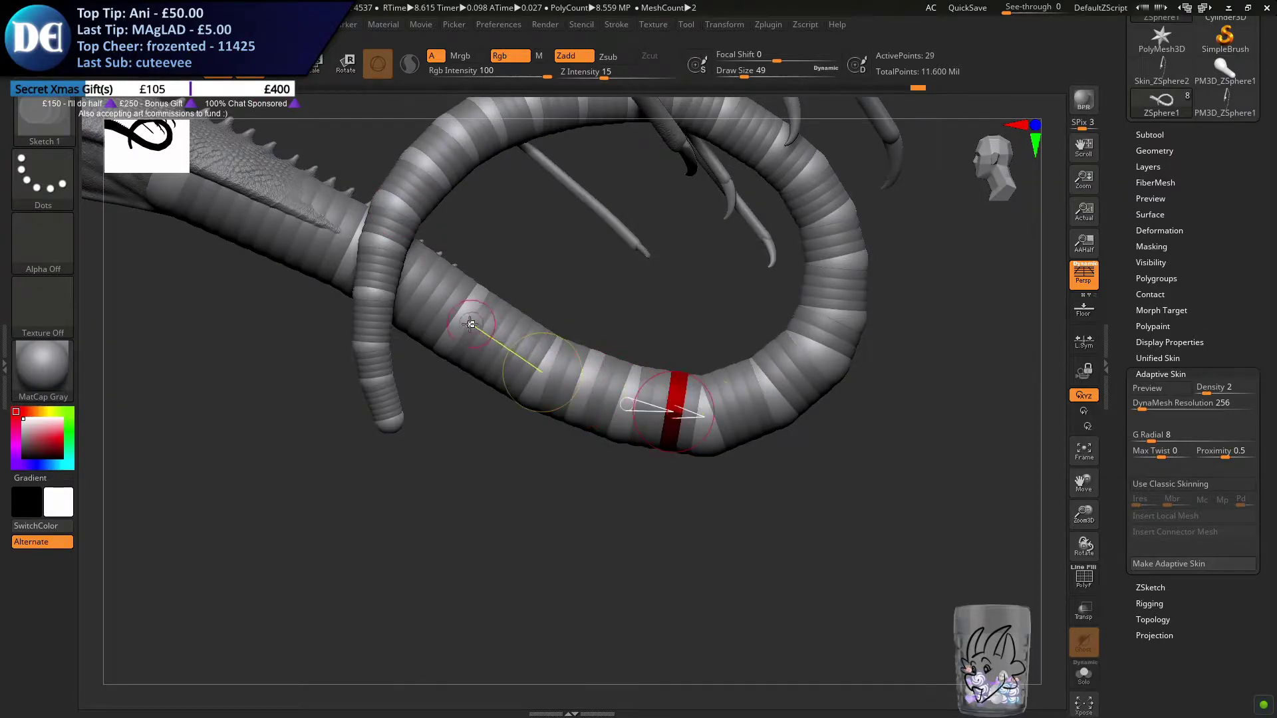
left_click(500, 343)
left_click(730, 405)
Isolate the chain and, with the draw size at 25, move the ZSpheres around the loop's lower outer bend to round it
key("w")
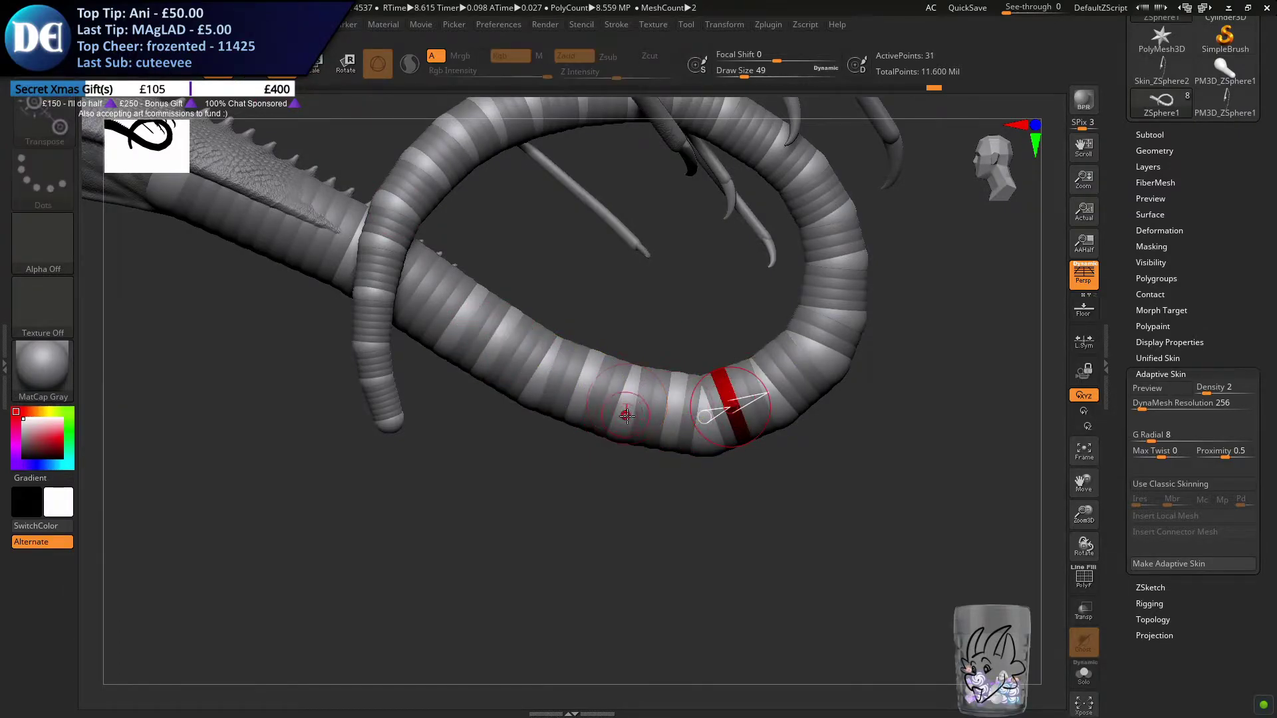
left_click(674, 410)
left_click(497, 342)
key("s")
left_click_drag(739, 496, 732, 494)
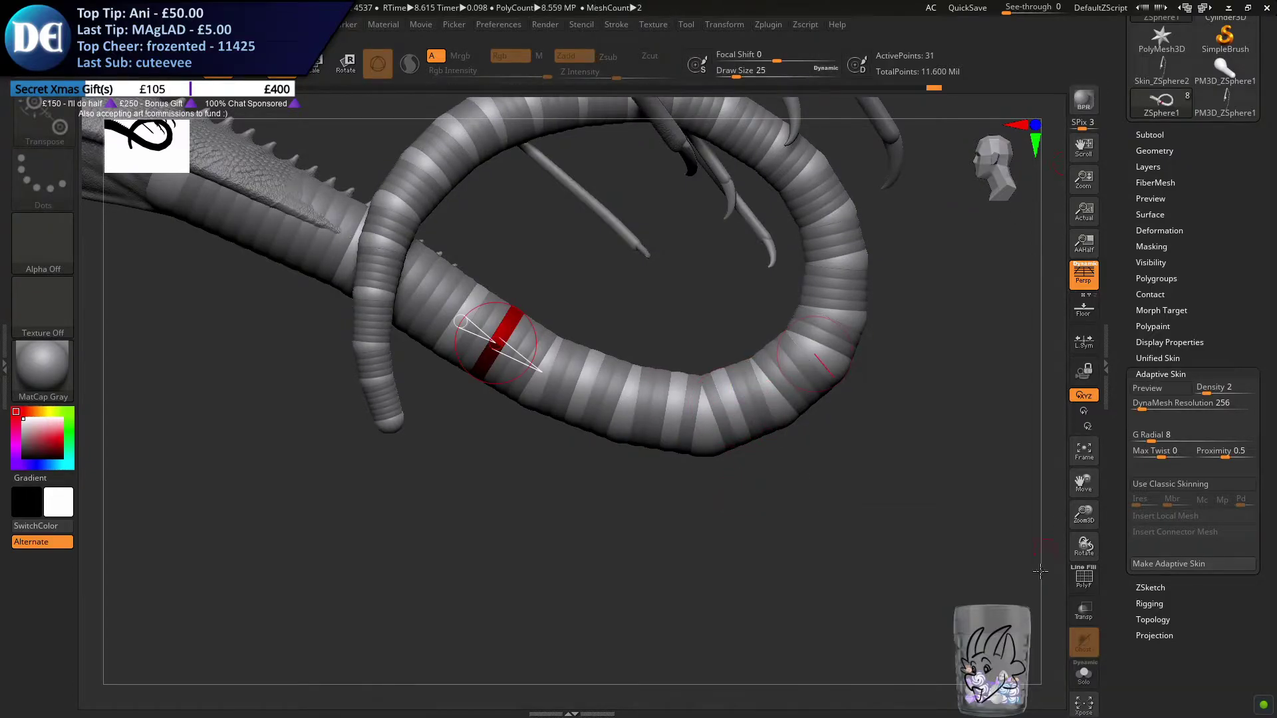
left_click(1084, 674)
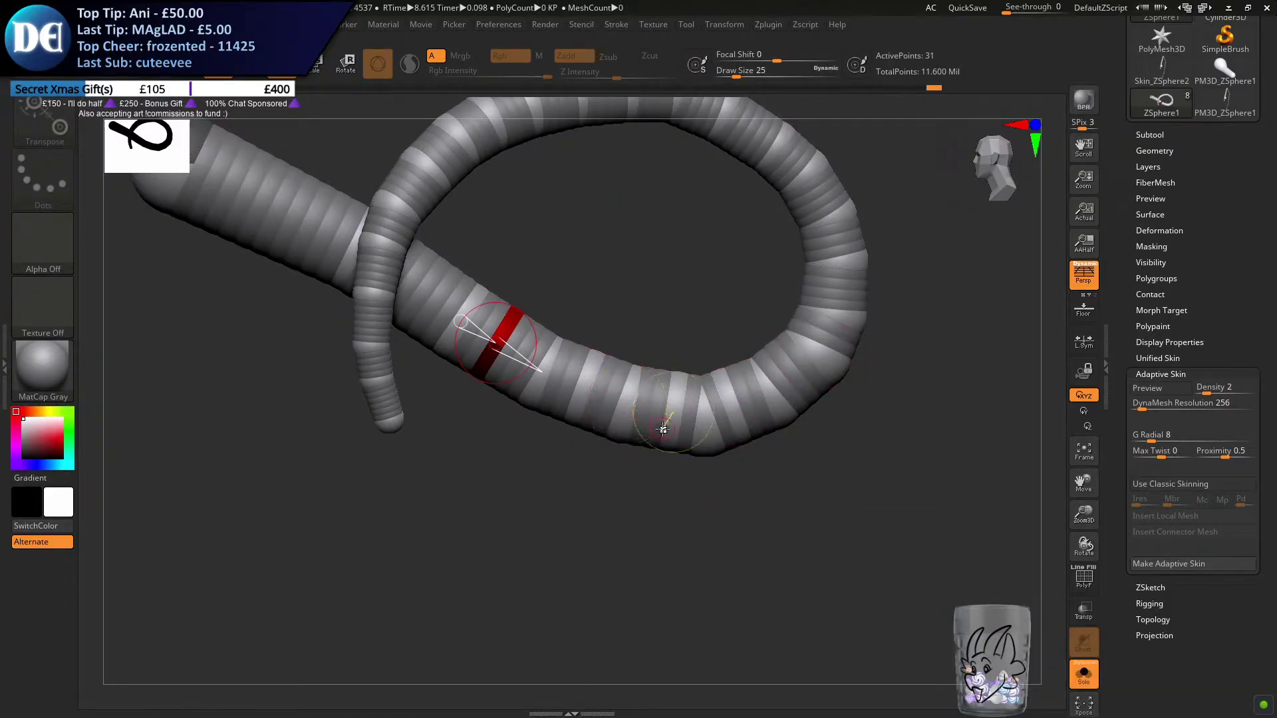
left_click(727, 434)
left_click_drag(737, 431, 796, 414)
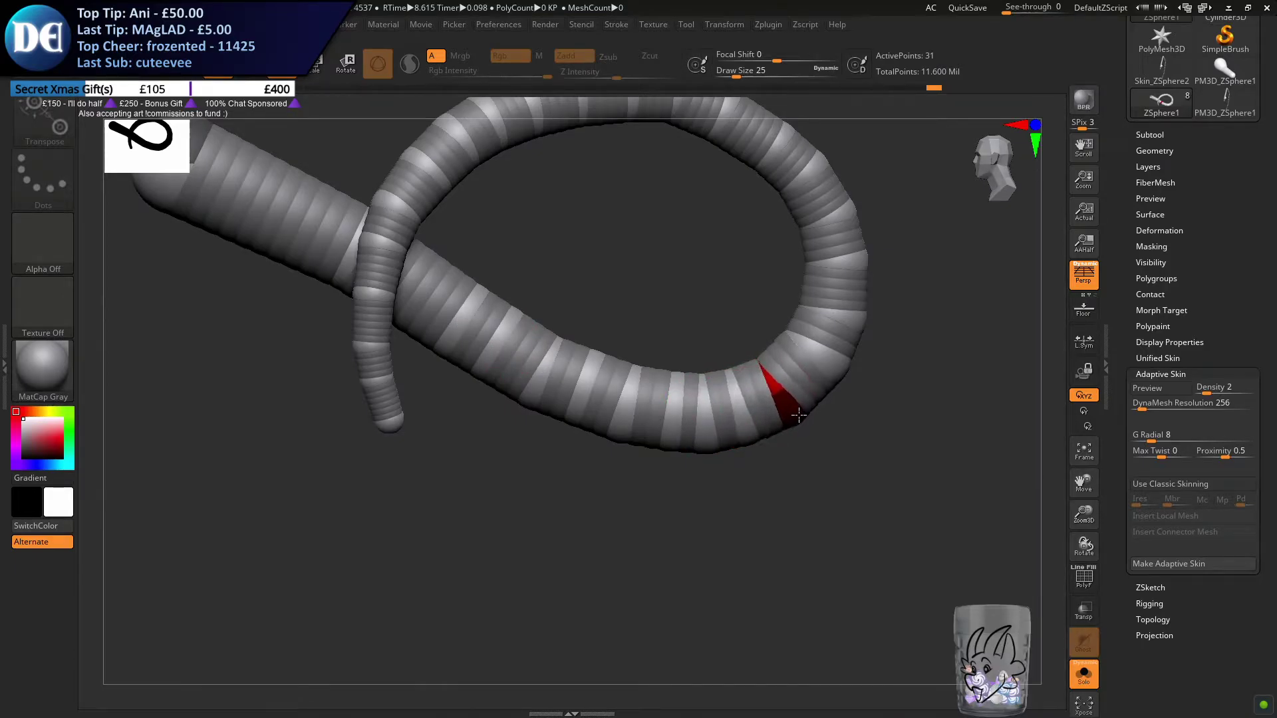
left_click(751, 439)
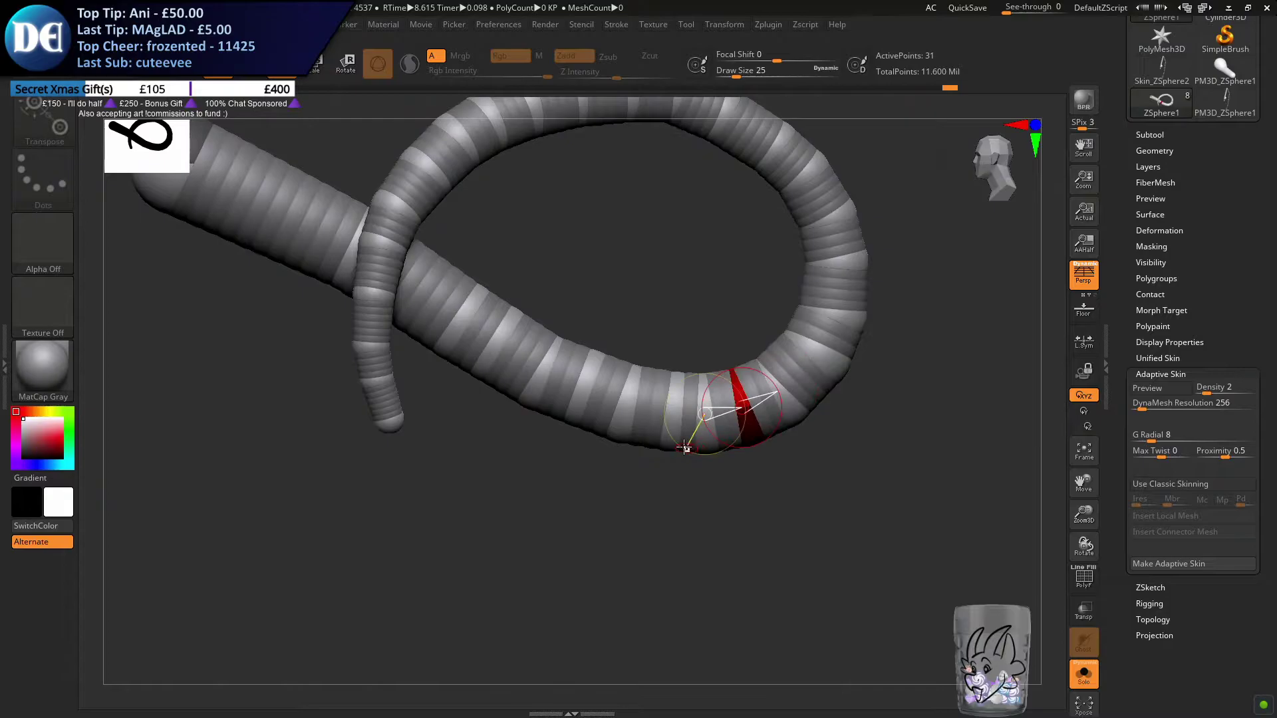
Fine-tune the ZSpheres along the underside, thick base section and outer side for an even loop contour
left_click(675, 445)
left_click(610, 434)
left_click(585, 427)
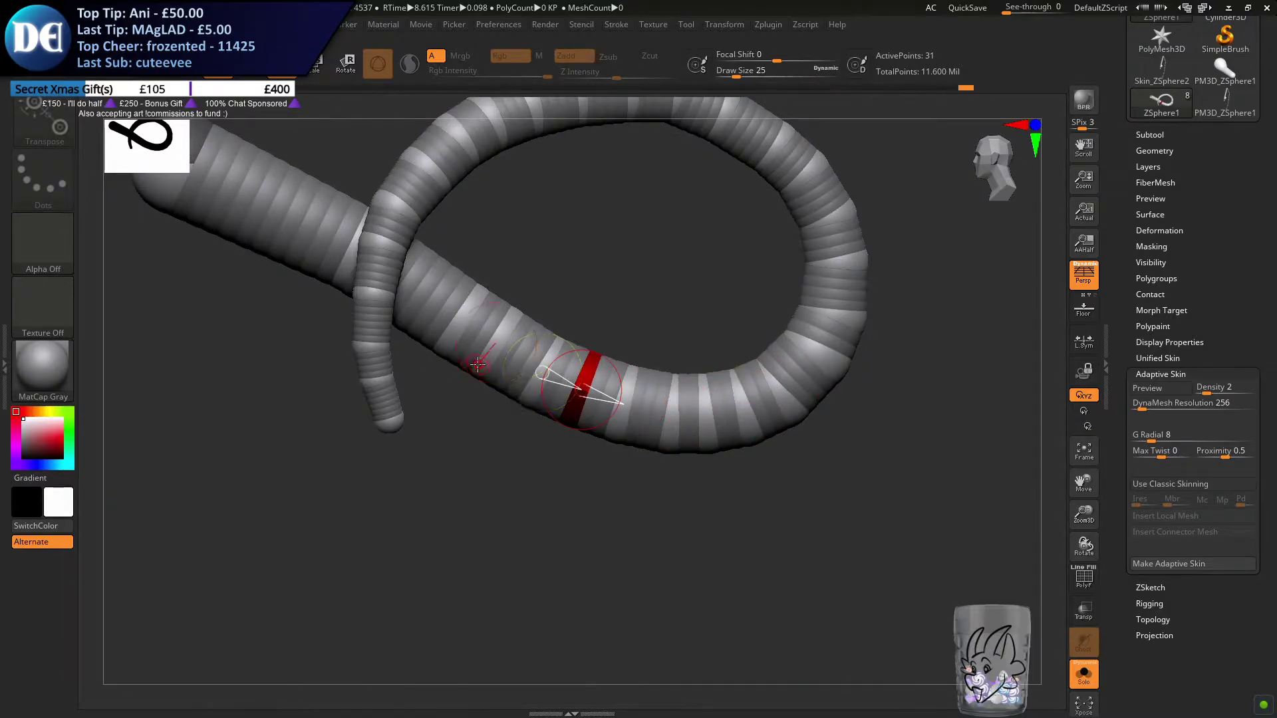
left_click(478, 363)
left_click(436, 343)
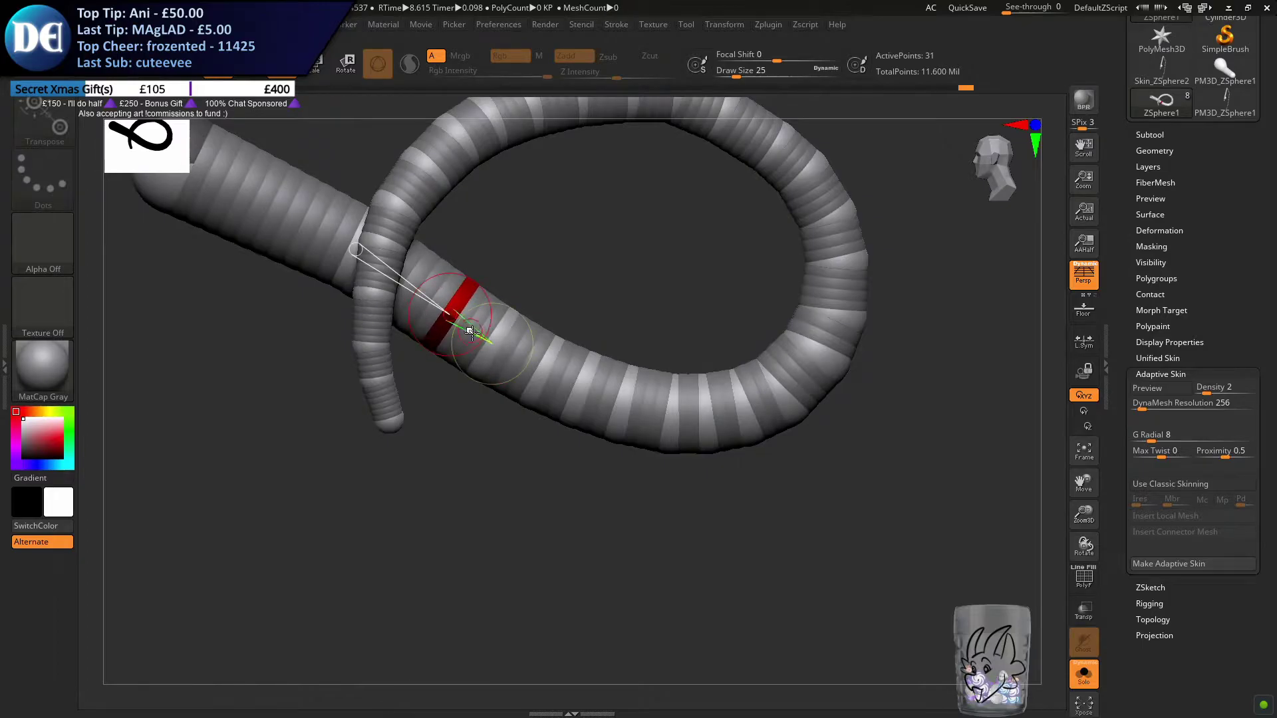
right_click_drag(473, 330, 425, 382, "alt")
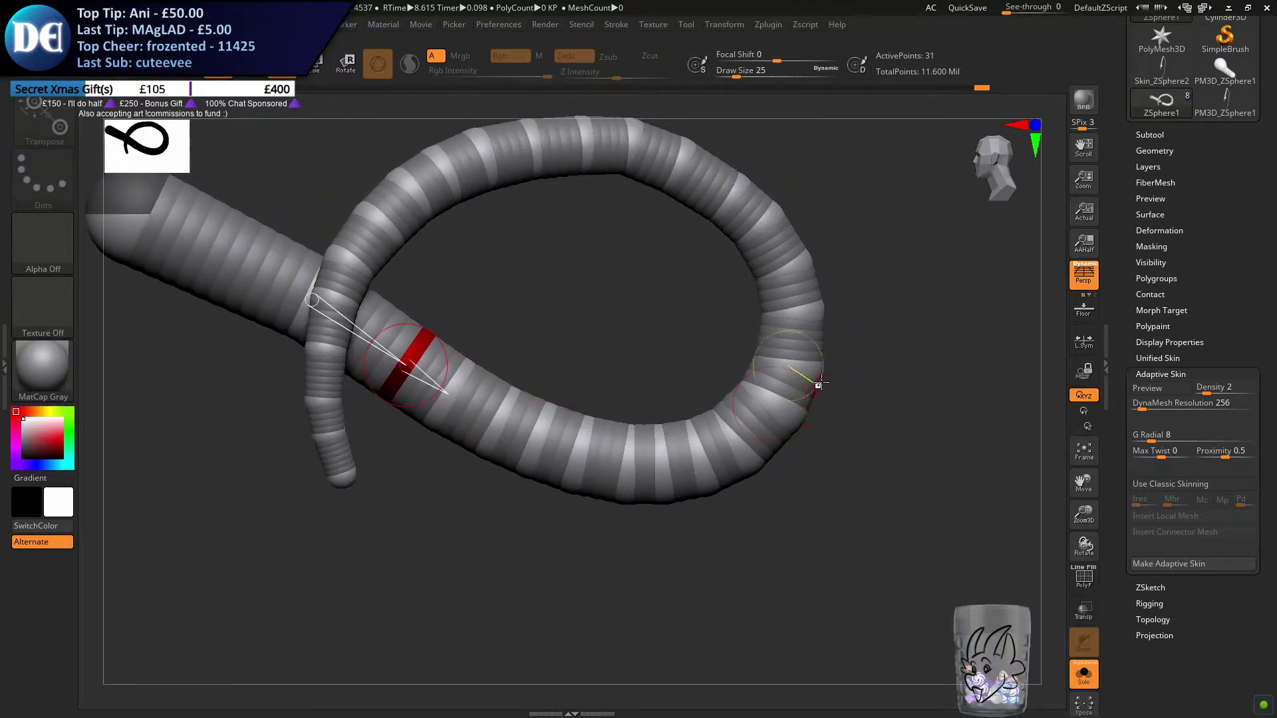
left_click(796, 411)
left_click(814, 362)
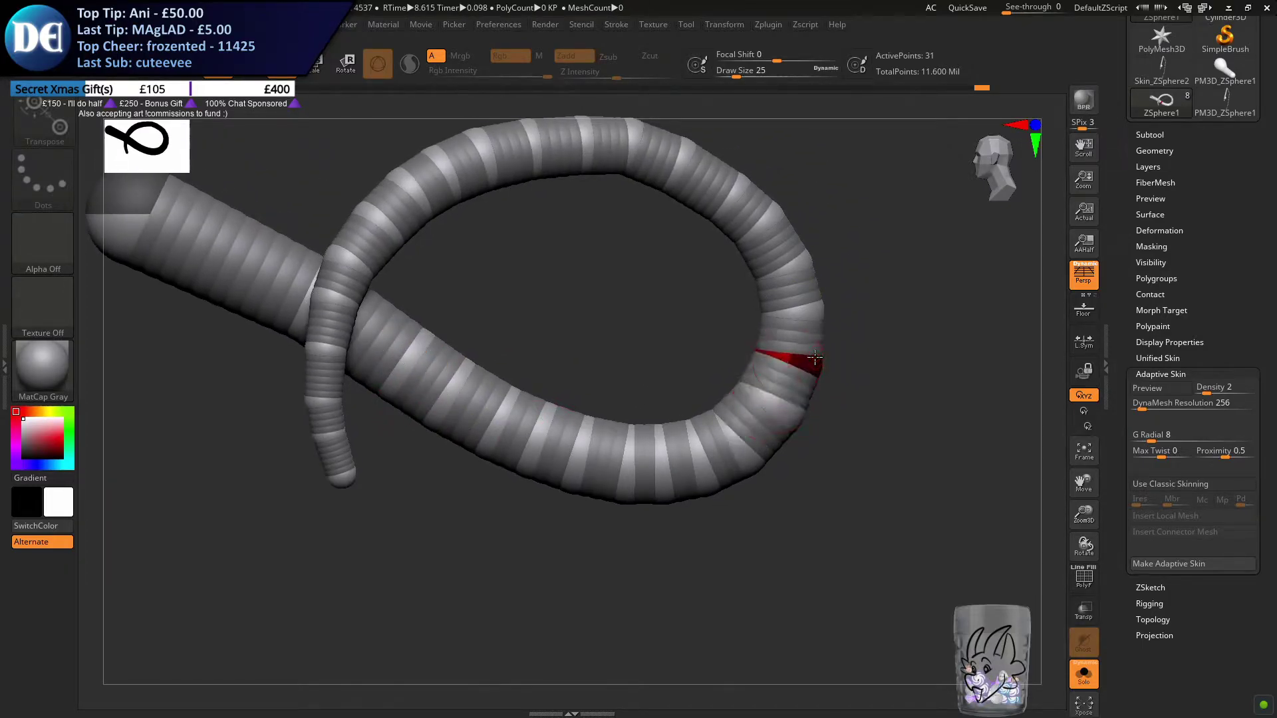
right_click_drag(707, 338, 751, 391, "alt")
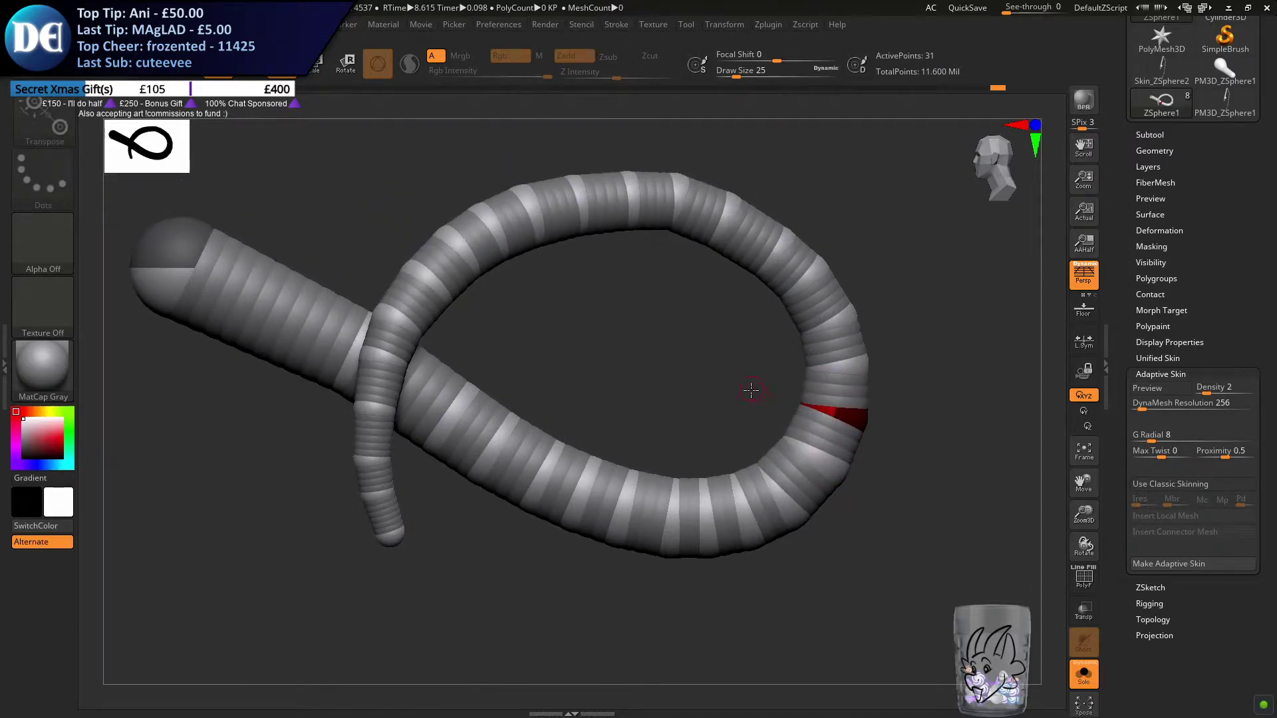
Bring back the full dragon and examine the tail loop's shape and proportions against the whole body
left_click(1084, 675)
right_click_drag(804, 620, 776, 499, "ctrl")
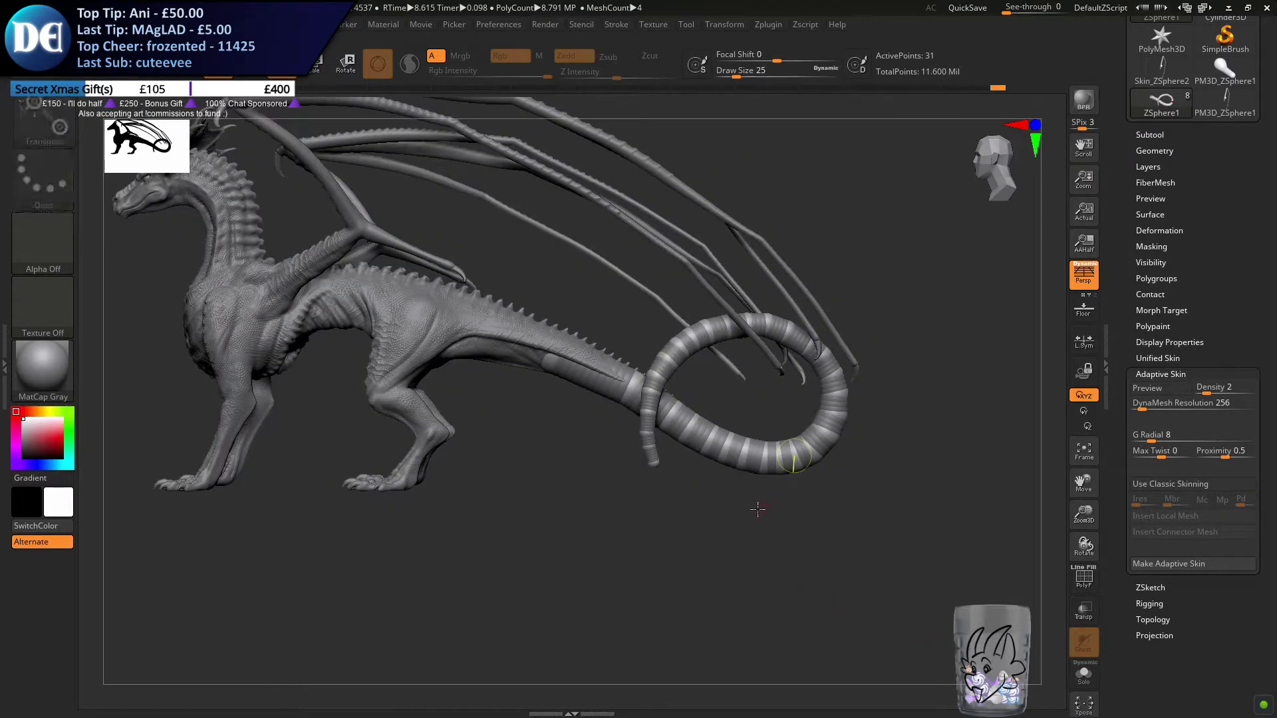
key("ctrl+s")
key("Escape")
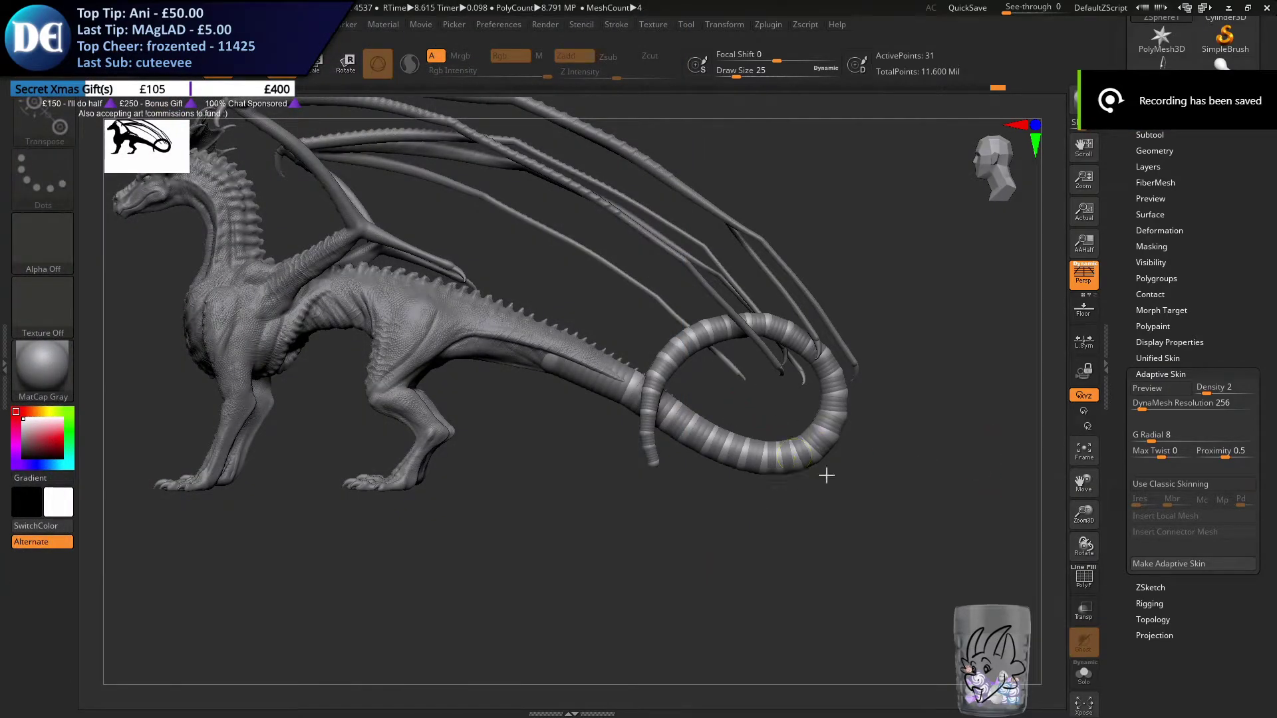
right_click_drag(735, 403, 825, 497, "alt")
left_click_drag(1276, 148, 1276, 190)
left_click_drag(590, 487, 664, 574, "alt")
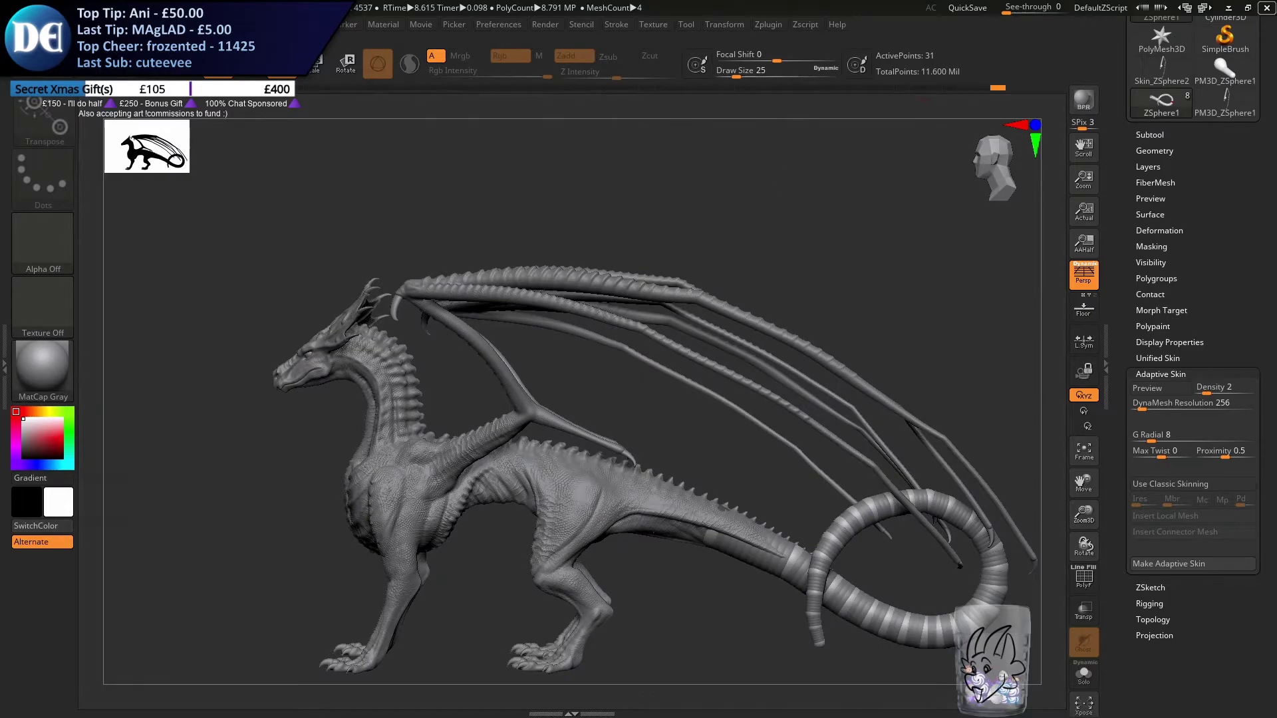
Switch to the browser showing the dragon reference image, shrink its window and place it above the model for comparison
left_click_drag(1276, 120, 298, 42)
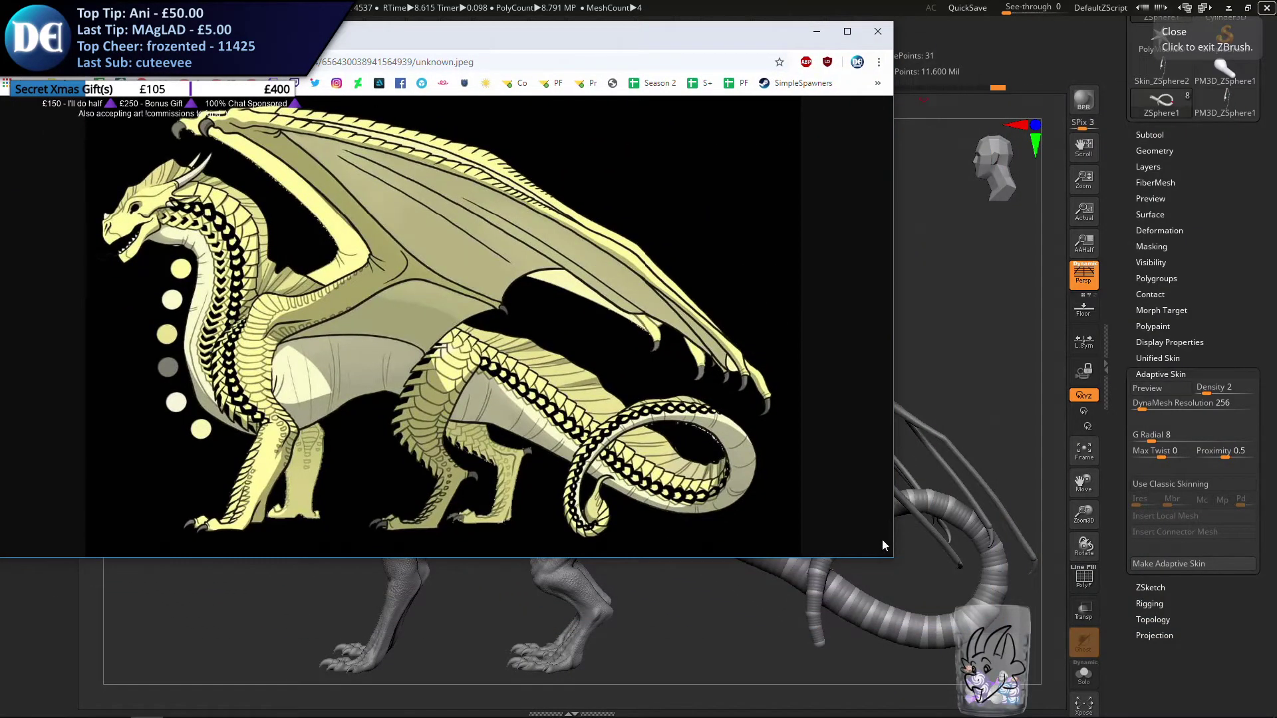
left_click_drag(894, 553, 600, 461)
left_click_drag(349, 40, 763, 47)
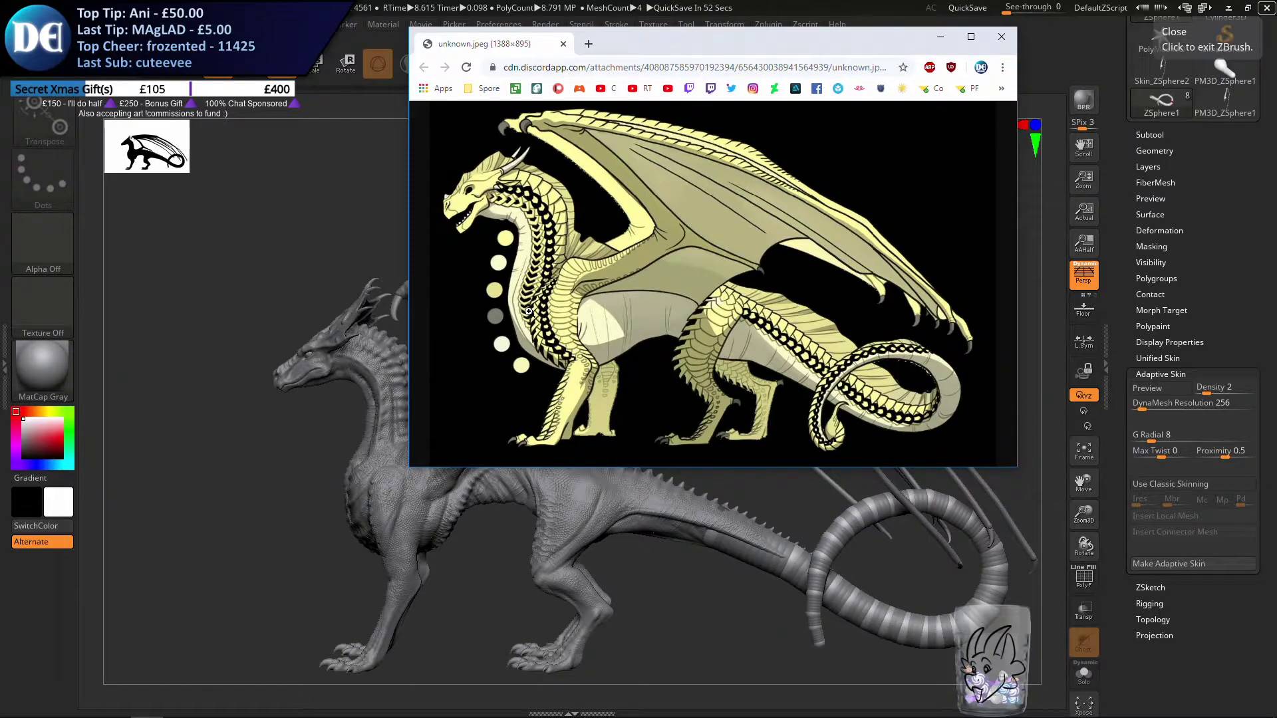
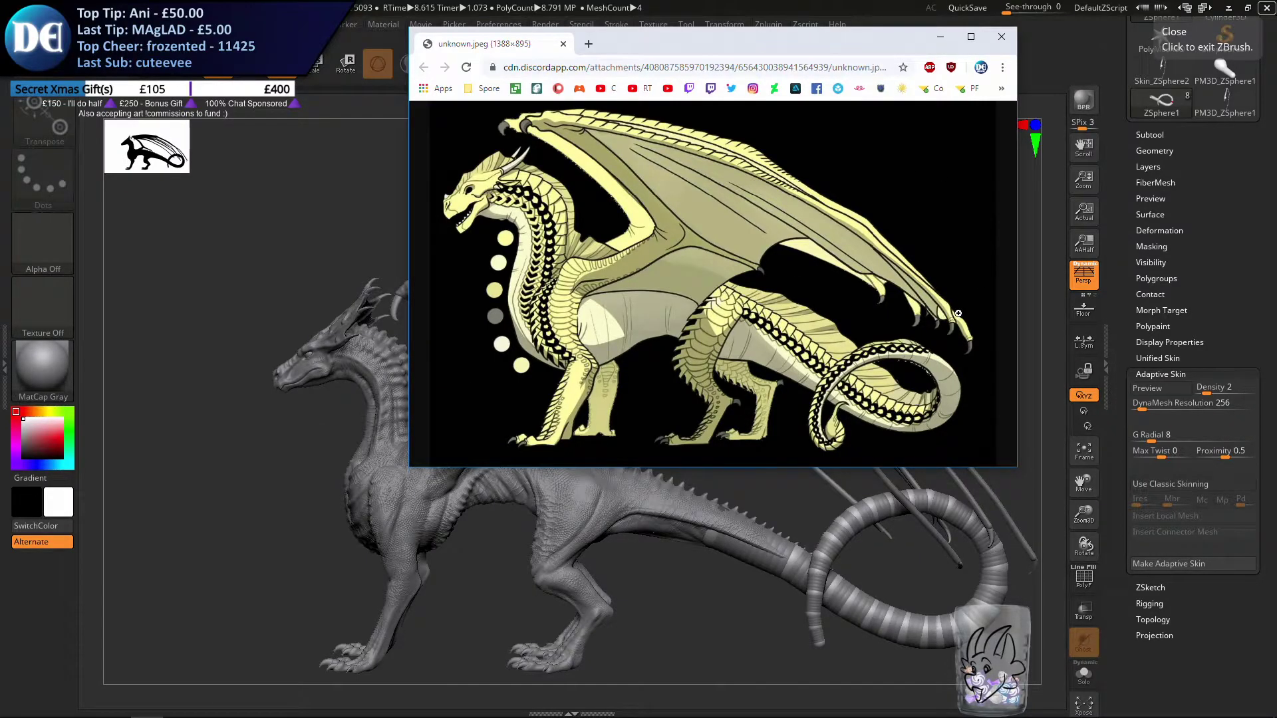
Move the reference window off the model and convert the tail's ZSphere chain into an adaptive skin mesh
left_click_drag(802, 44, 1276, 141)
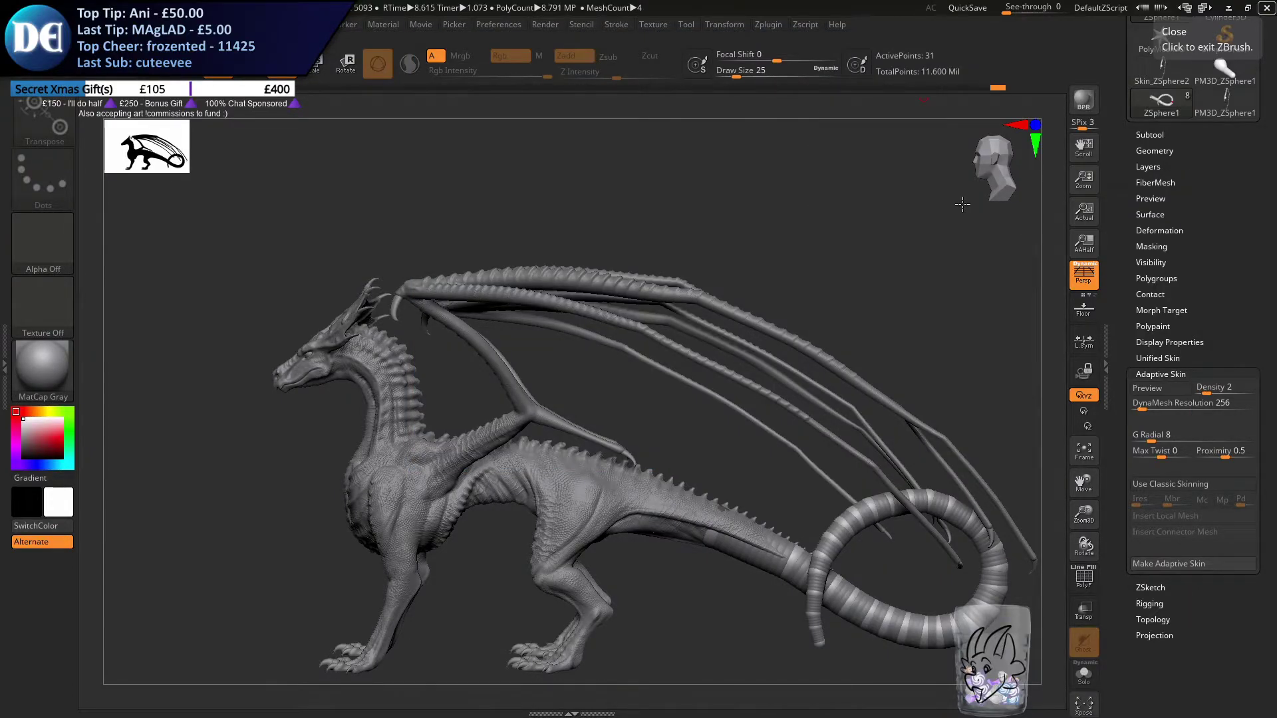
left_click_drag(749, 420, 690, 411, "alt")
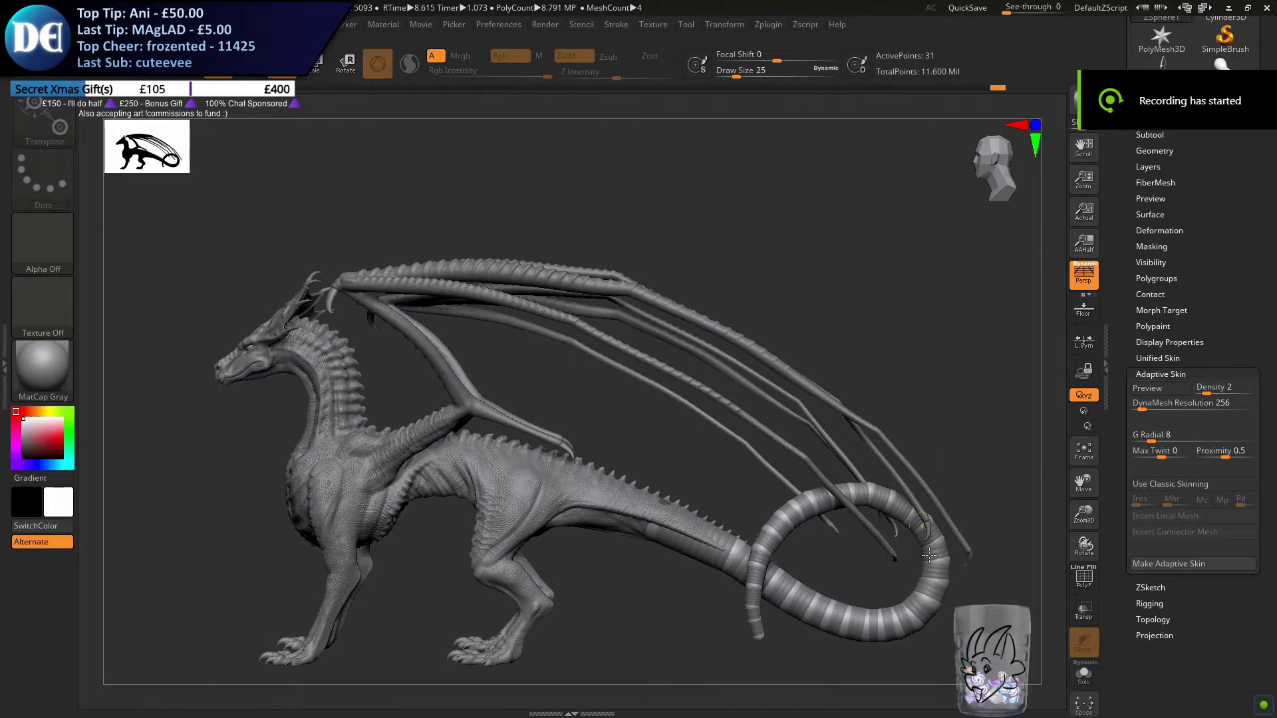
left_click_drag(922, 542, 736, 392, "alt")
left_click(1146, 392)
left_click_drag(789, 356, 839, 464, "alt")
left_click_drag(991, 548, 695, 512, "alt")
left_click_drag(845, 482, 962, 464)
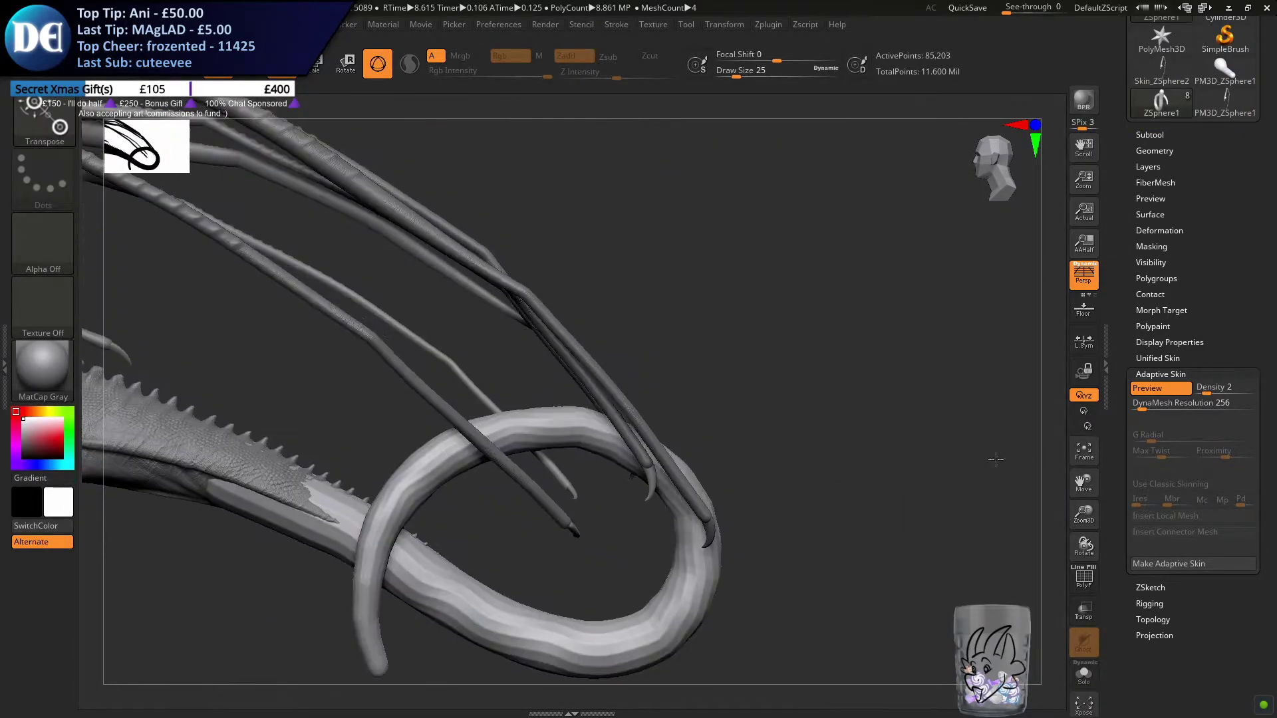
left_click(1164, 564)
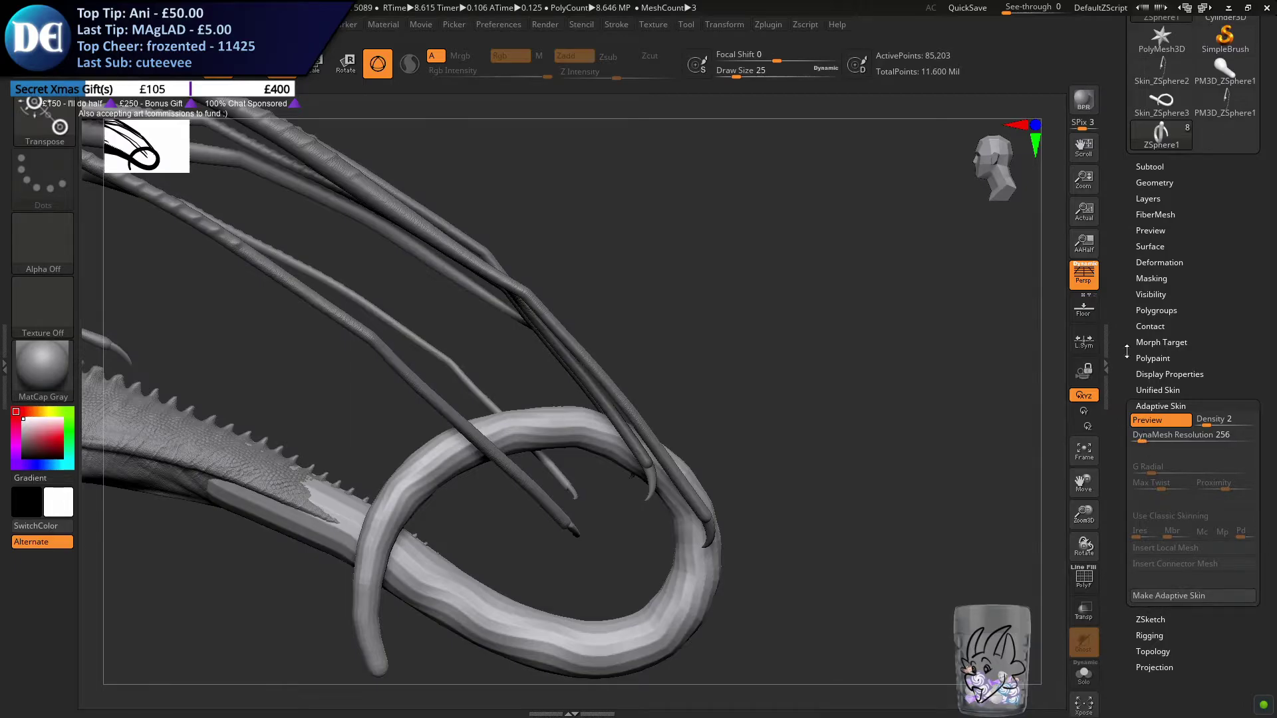
Append the new tail skin mesh to the dragon as a subtool and delete the original ZSphere1 subtool
left_click(1158, 166)
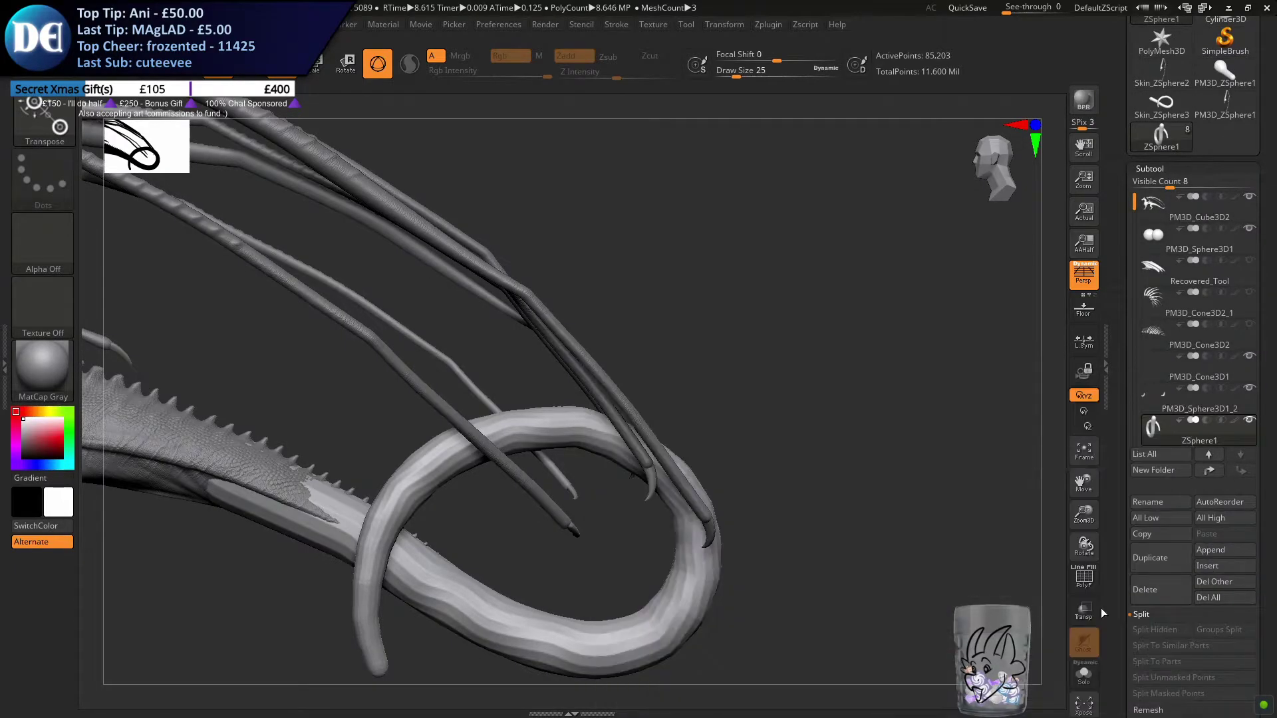
left_click(1223, 550)
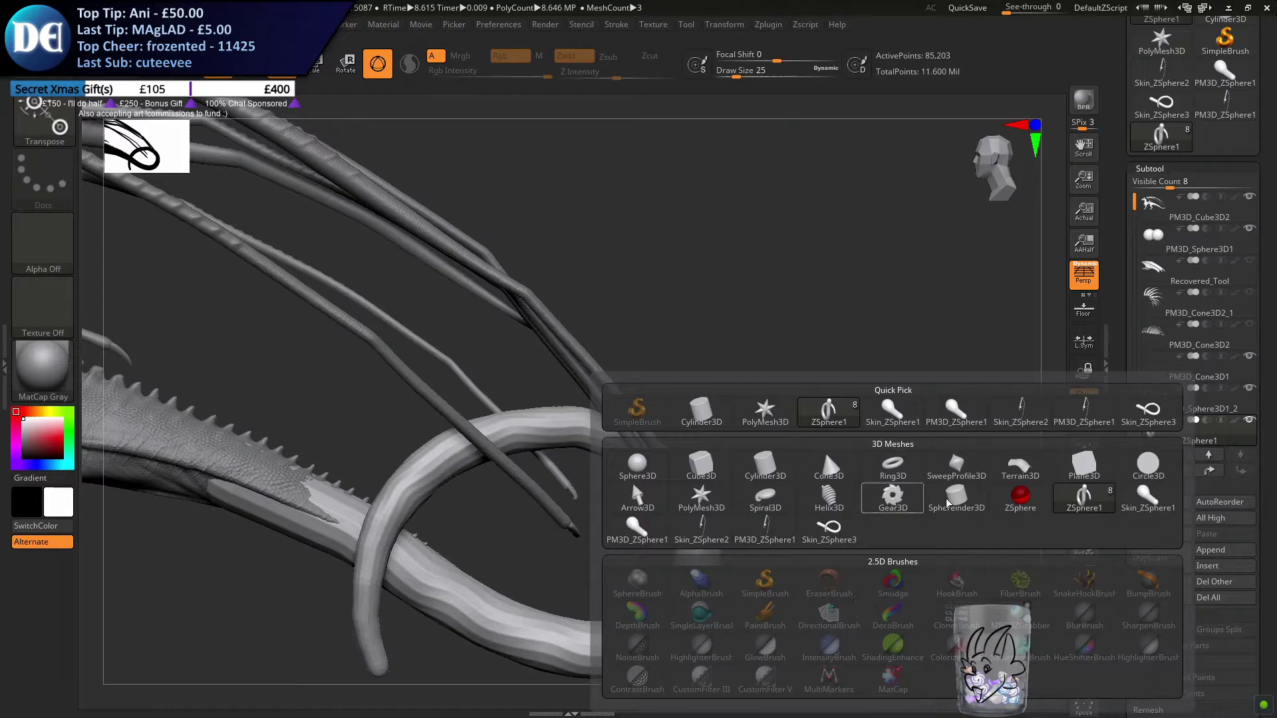
left_click(828, 530)
scroll(1153, 317, "down", 1)
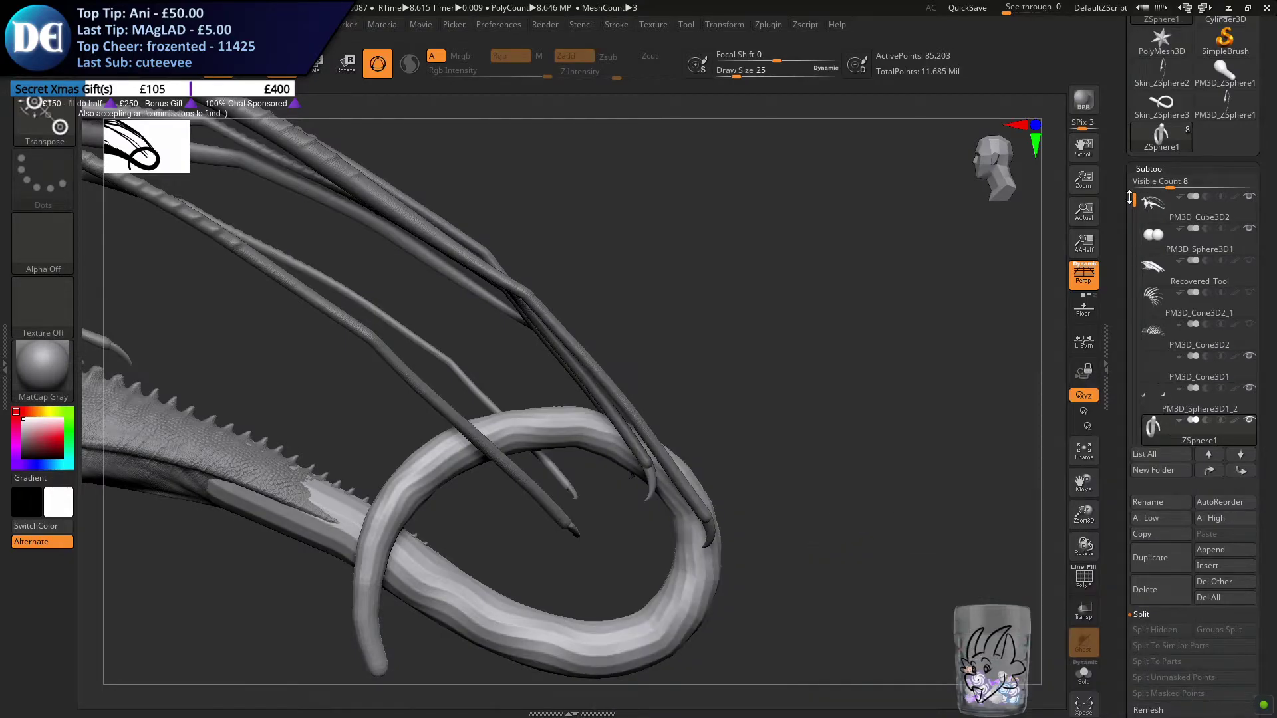
left_click(1153, 431)
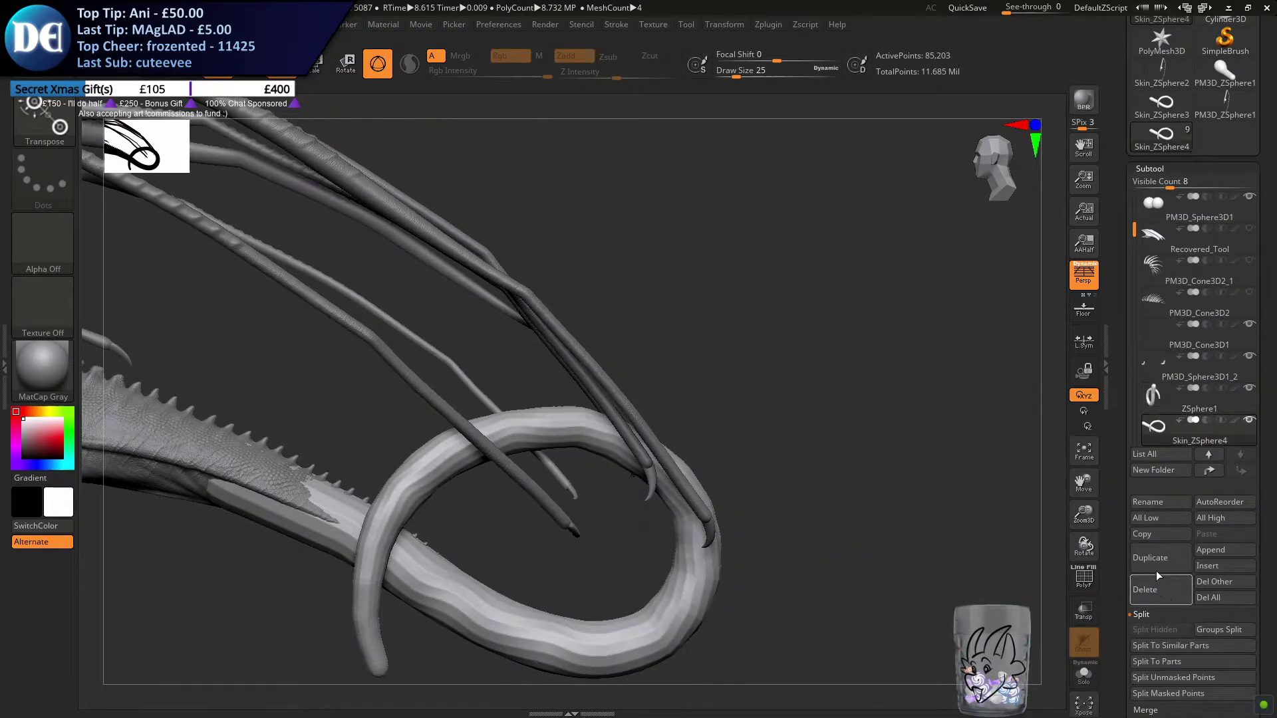
left_click(1144, 589)
left_click(1091, 625)
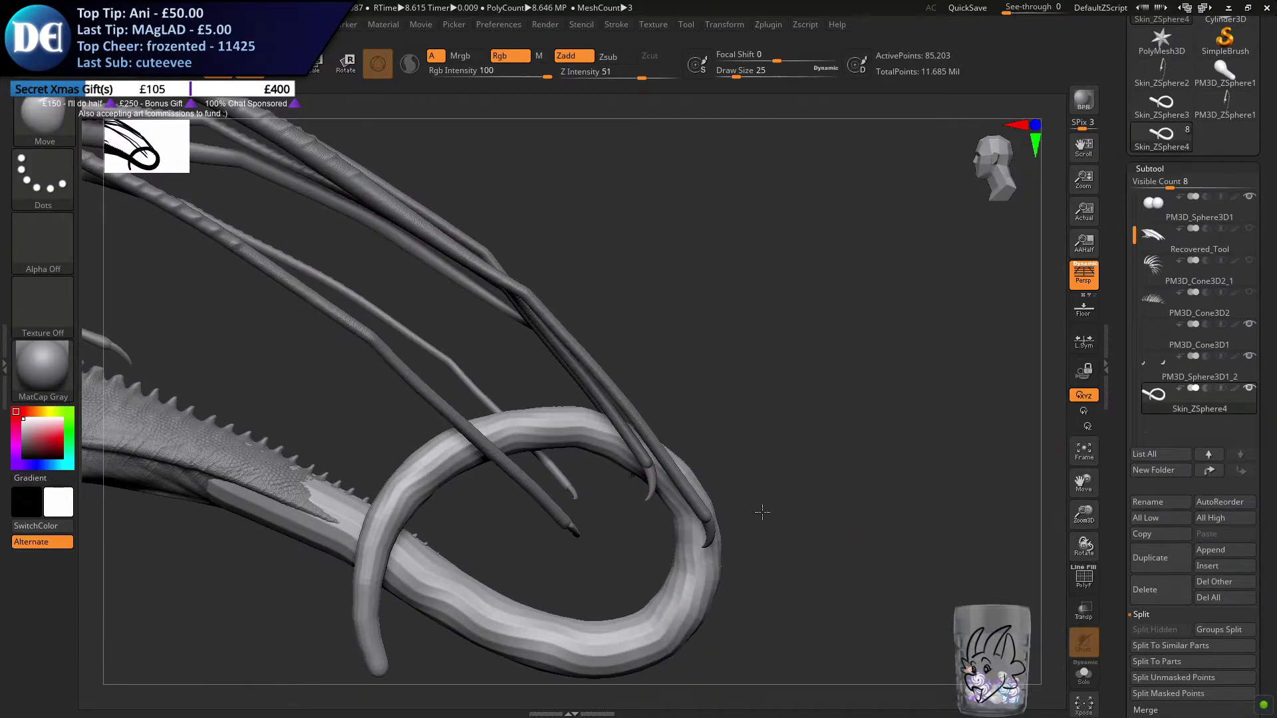
Smooth the faceted tail mesh all the way around the loop to its tip with the draw size at 508
left_click_drag(762, 512, 905, 392, "alt")
key("s")
left_click_drag(593, 533, 649, 536)
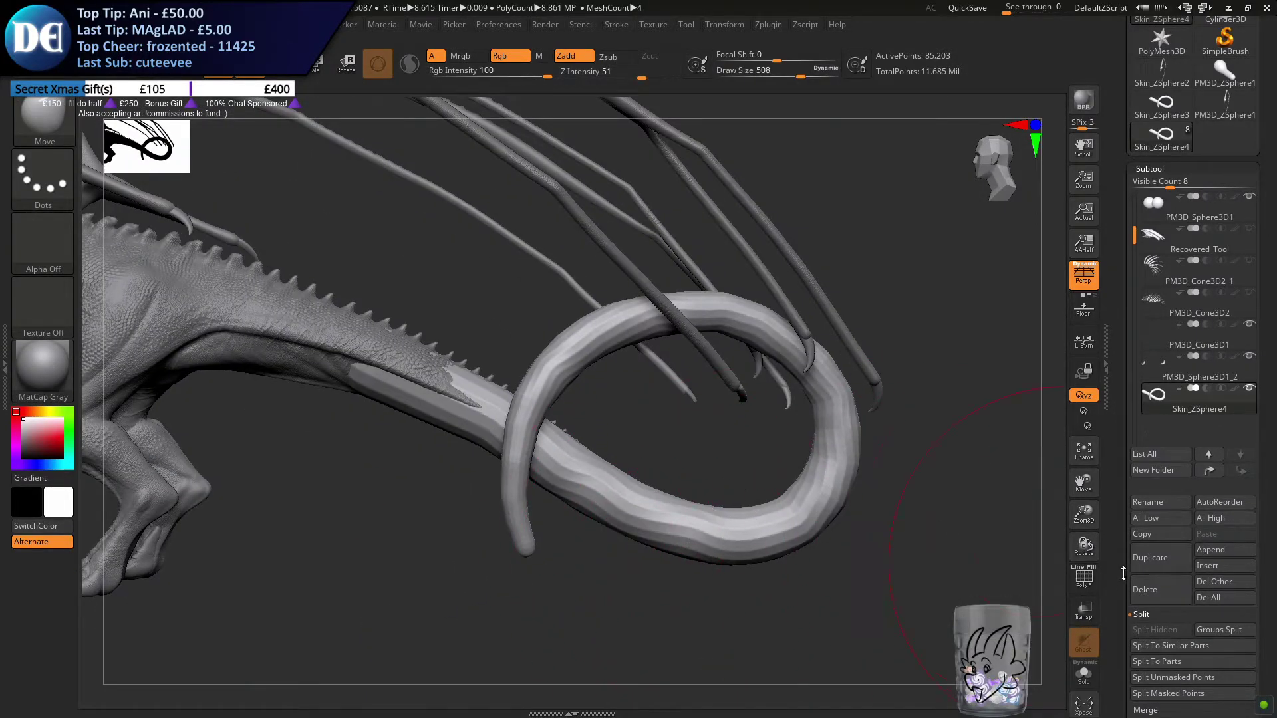
left_click_drag(1123, 579, 1126, 420)
left_click(1163, 642)
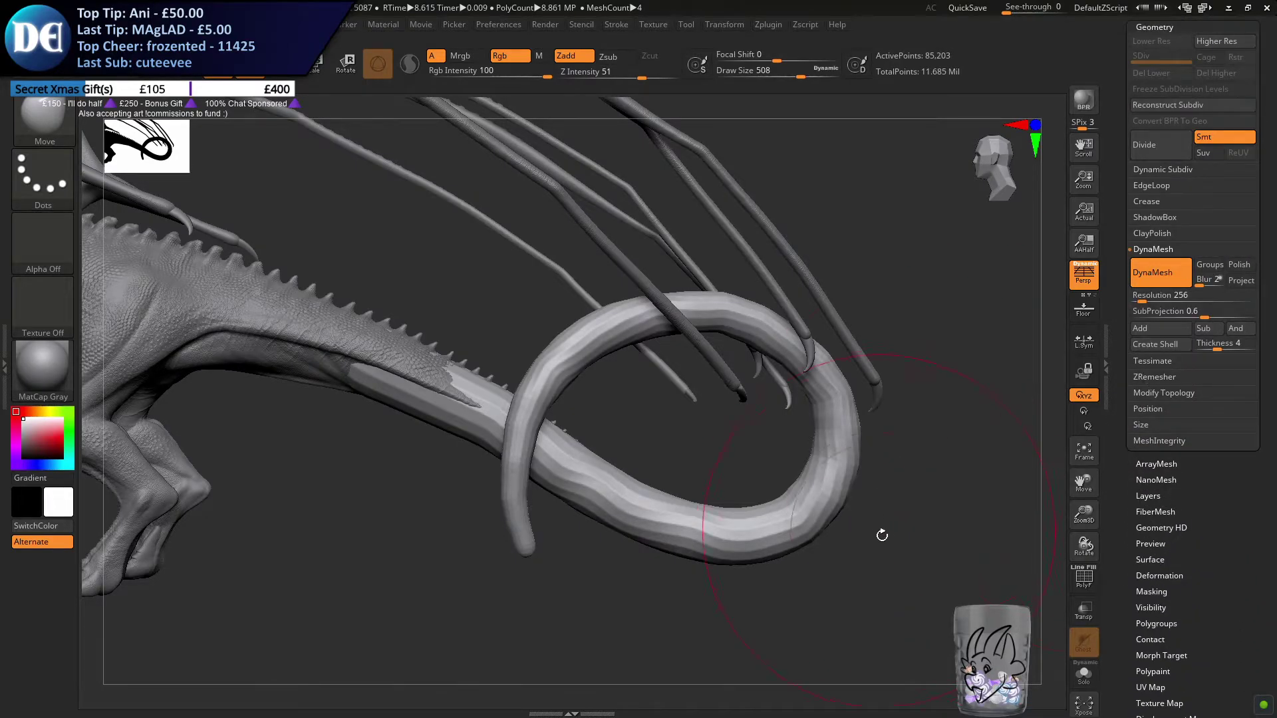
left_click_drag(764, 511, 774, 530, "shift")
left_click_drag(647, 319, 544, 526, "shift")
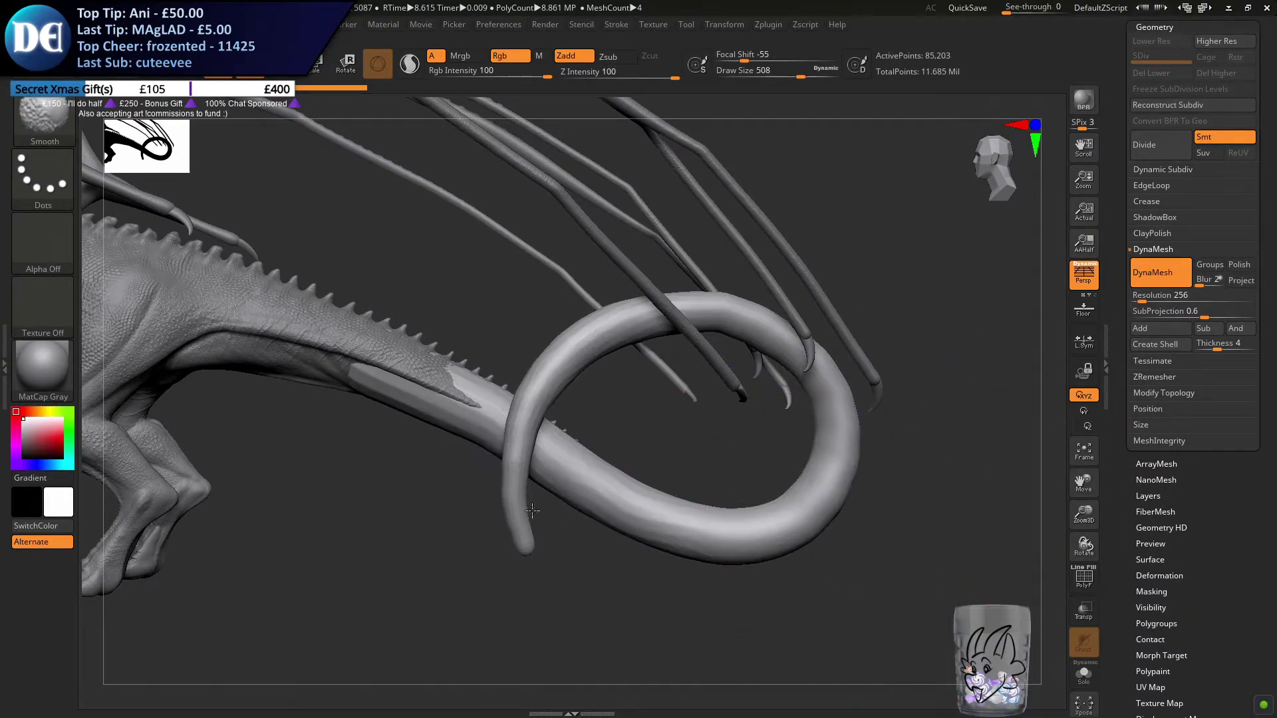
left_click(364, 536, "ctrl")
left_click(422, 536, "ctrl")
Choose the Inflat brush and thicken the tail's base section where it meets the body, with the draw size at 400
left_click(45, 126)
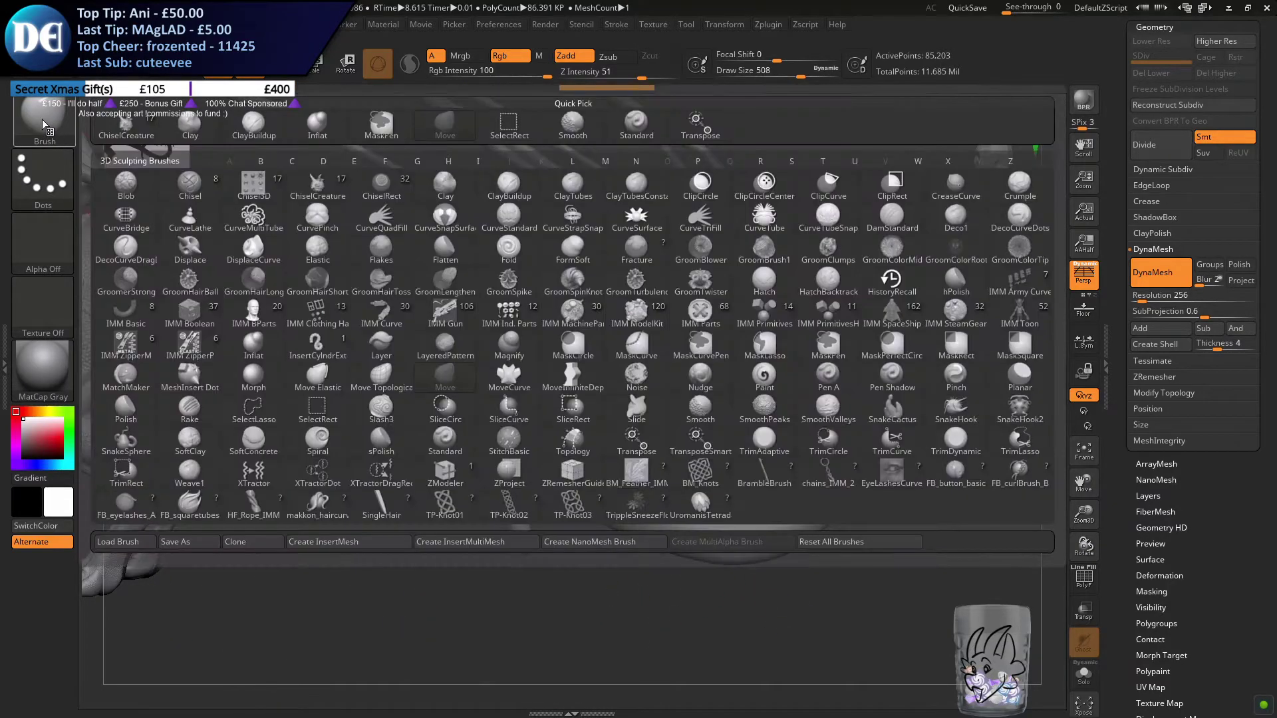
key("i")
left_click(253, 342)
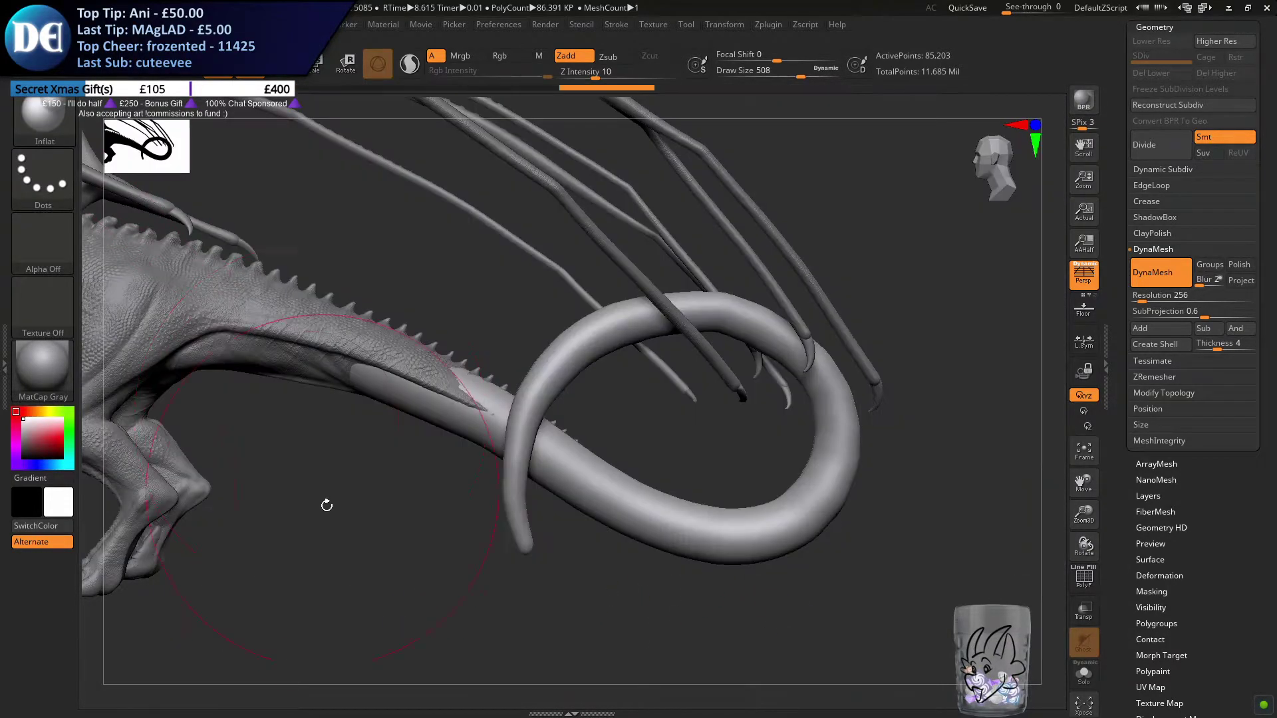
mouse_move(628, 403)
left_mouse_down()
mouse_move(630, 388)
mouse_move(732, 549)
left_mouse_up()
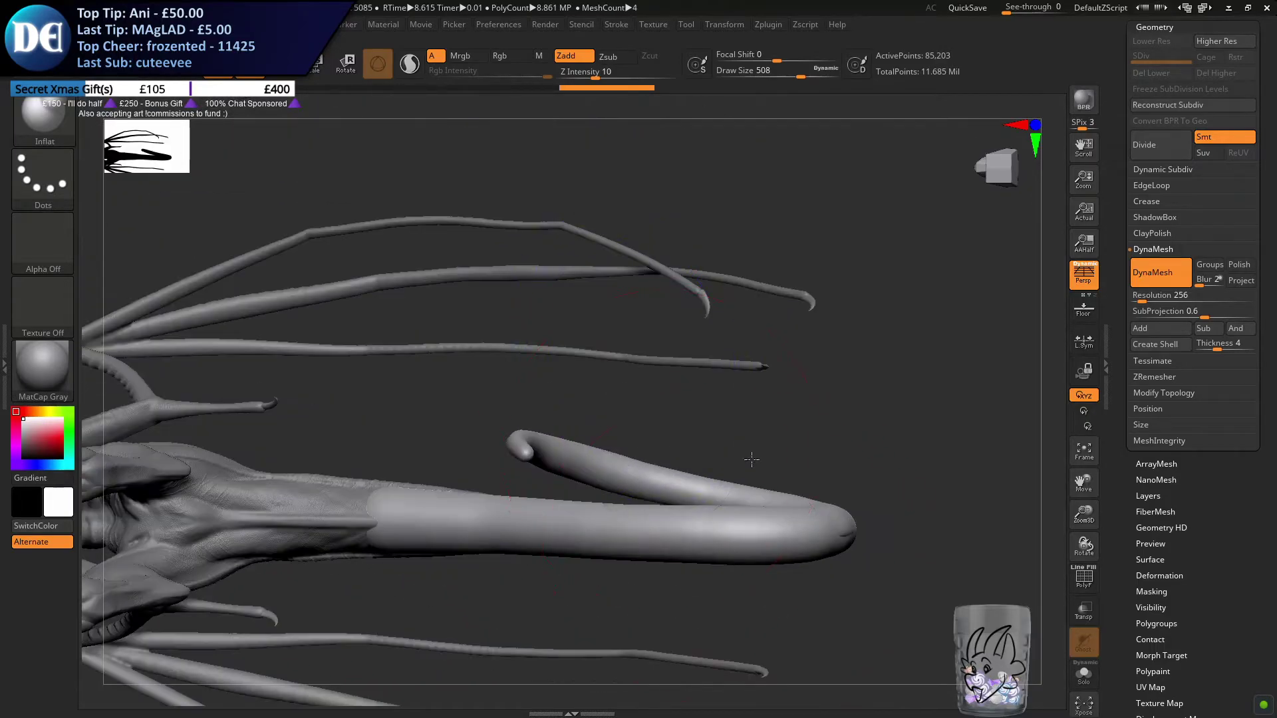
left_click_drag(752, 470, 779, 400, "alt")
key("s")
left_click_drag(577, 504, 568, 504)
mouse_move(475, 518)
left_mouse_down()
mouse_move(485, 501)
mouse_move(488, 514)
mouse_move(491, 477)
left_mouse_up()
mouse_move(321, 531)
left_mouse_down("ctrl")
mouse_move(758, 464)
mouse_move(758, 444)
left_mouse_up("ctrl")
left_click_drag(797, 403, 912, 392)
mouse_move(393, 553)
left_mouse_down()
mouse_move(387, 573)
mouse_move(449, 484)
left_mouse_up()
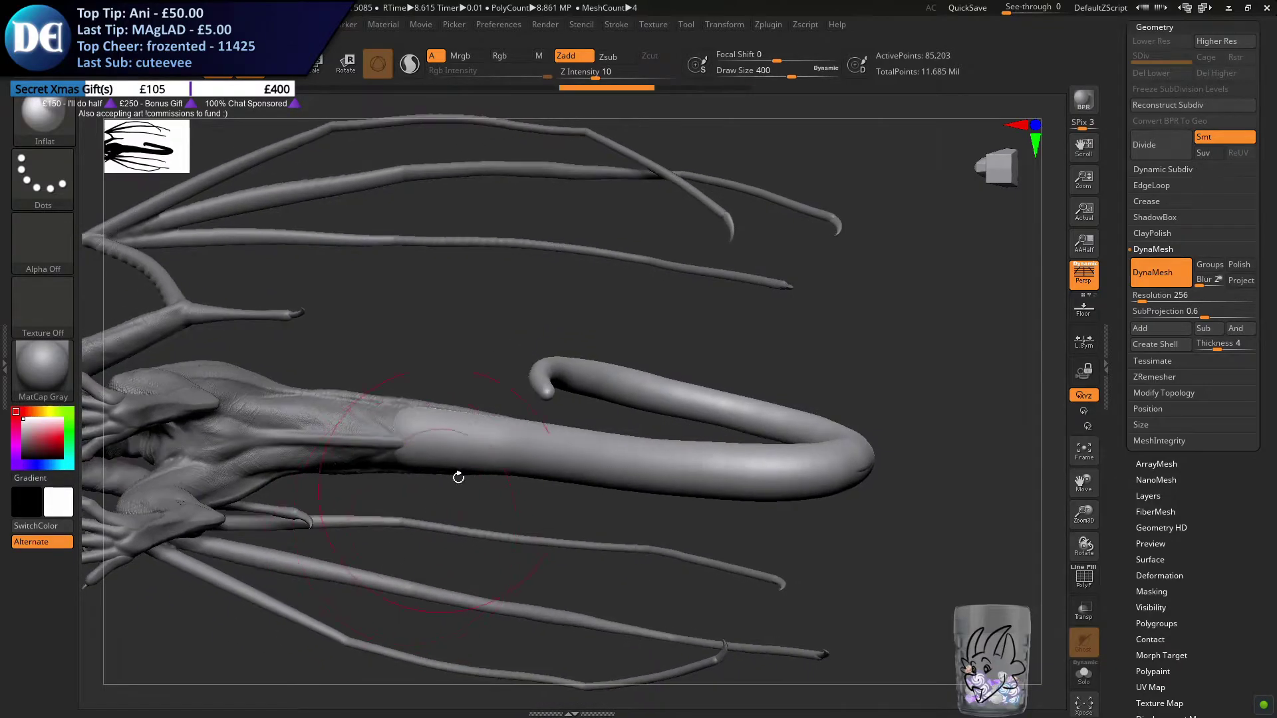
Mask the tail's thick base section up to the loop's lower bend and isolate the tail
left_click_drag(852, 506, 827, 475)
left_click_drag(314, 623, 652, 410, "ctrl")
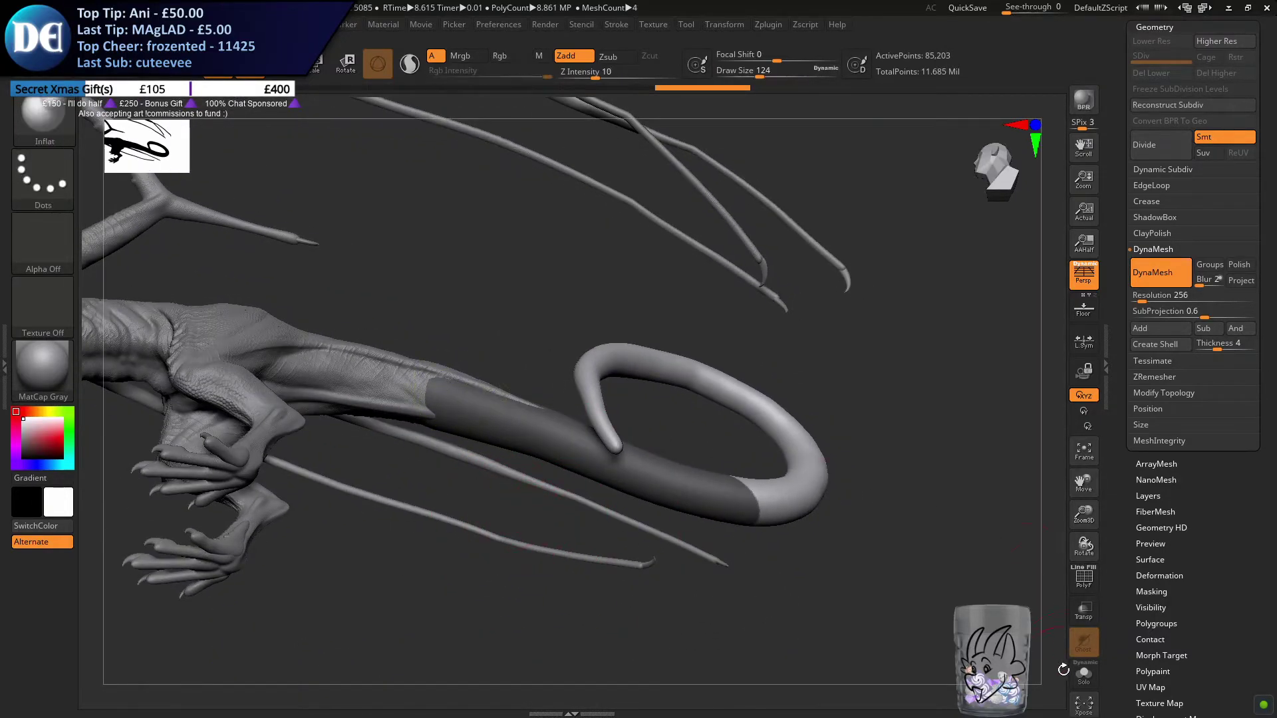
left_click(1084, 673)
left_click_drag(982, 609, 494, 429)
left_click_drag(483, 351, 464, 336, "ctrl")
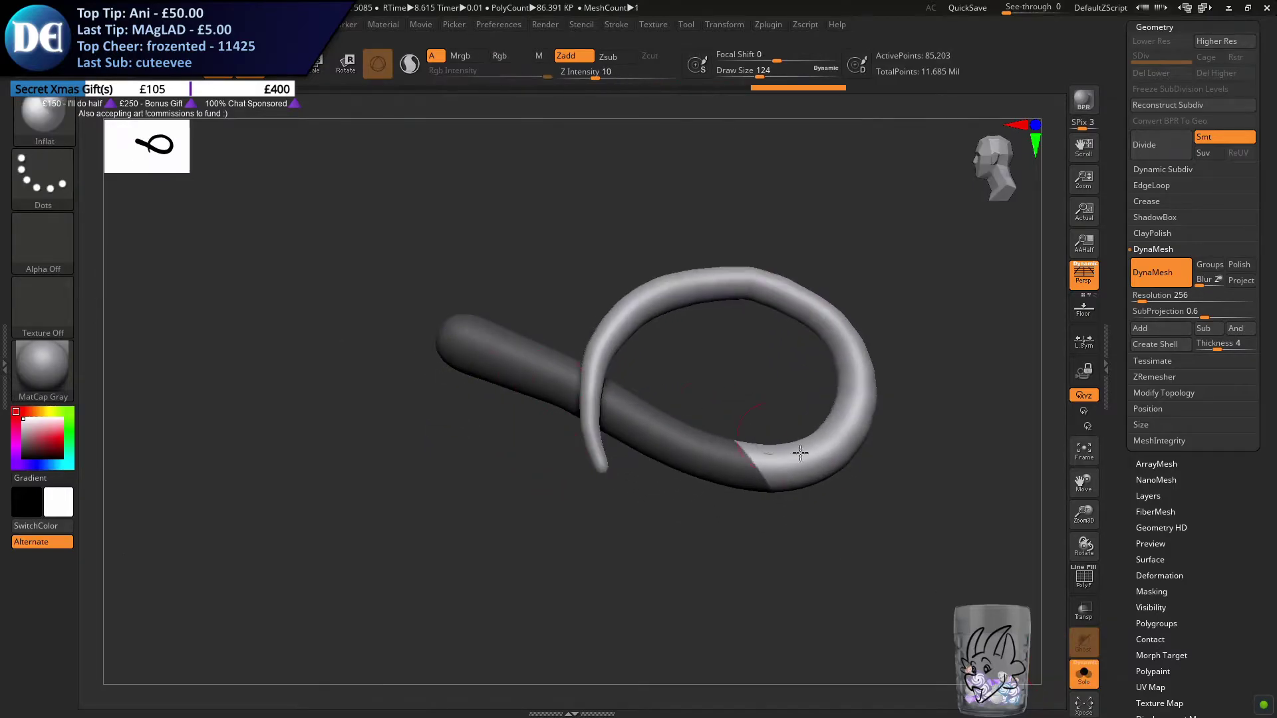
Extend the mask with a soft edge around the loop's outer bend at draw size 234, and bring back the full dragon
left_click_drag(784, 439, 824, 492)
key("space")
key("shift")
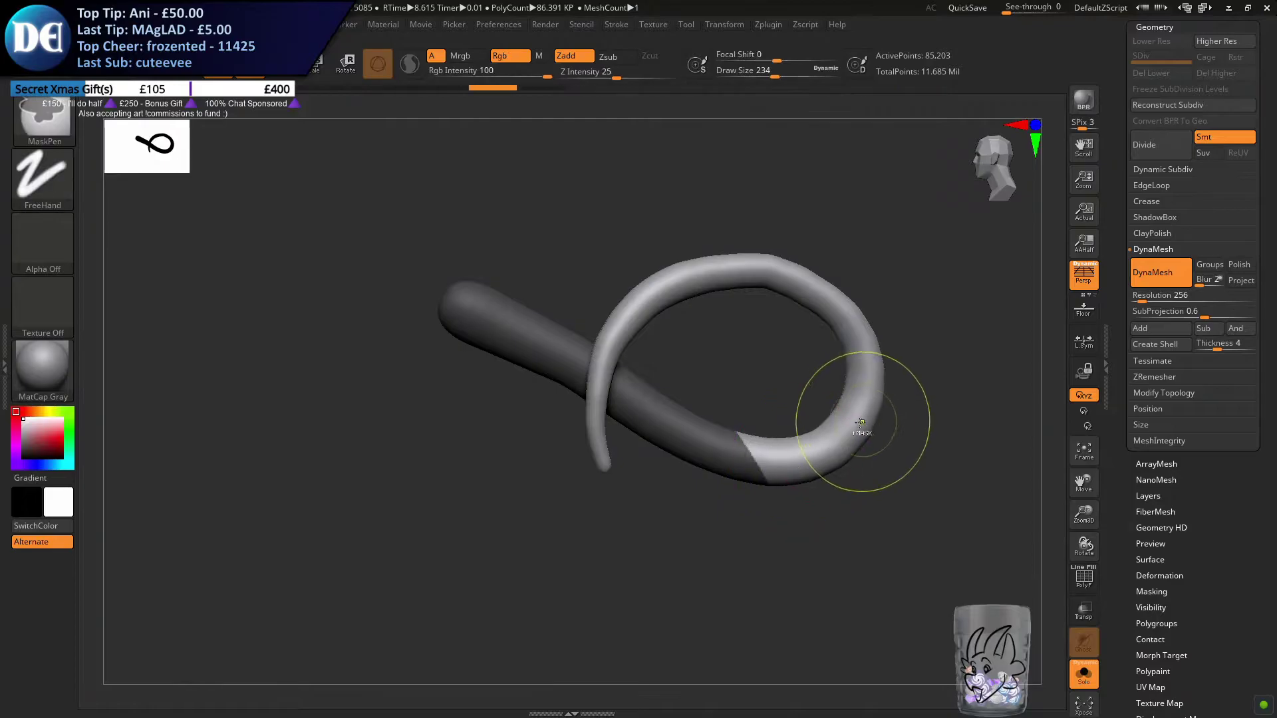
left_click_drag(852, 428, 805, 453, "ctrl")
left_click(1083, 674)
Inflate the unmasked upper arc and tip of the tail with the draw size at 629
key("s")
left_click_drag(564, 522, 599, 522)
left_click_drag(610, 351, 533, 450, "alt")
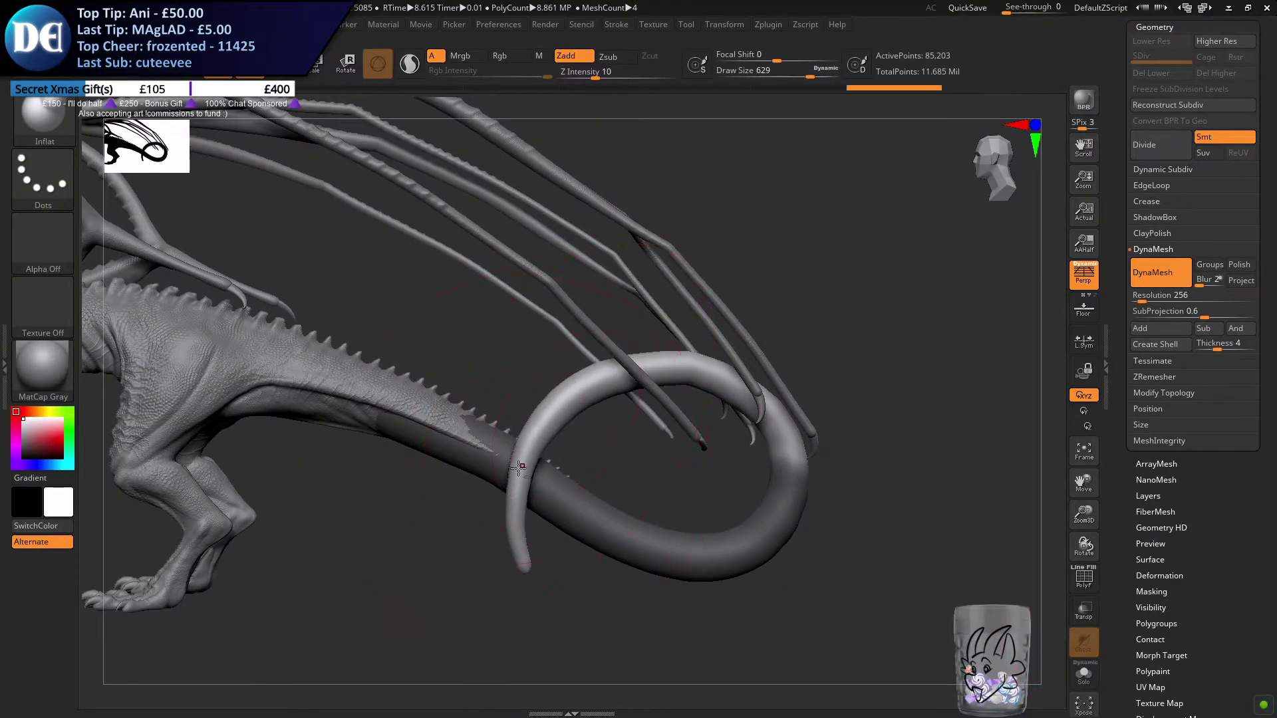
mouse_move(520, 548)
left_mouse_down()
mouse_move(536, 439)
mouse_move(573, 400)
left_mouse_up()
Undo and redo the inflate strokes to compare the thickness of the tail's upper arc and tip
key("ctrl+z")
key("ctrl+z")
key("ctrl+z")
key("ctrl+z")
key("ctrl+z")
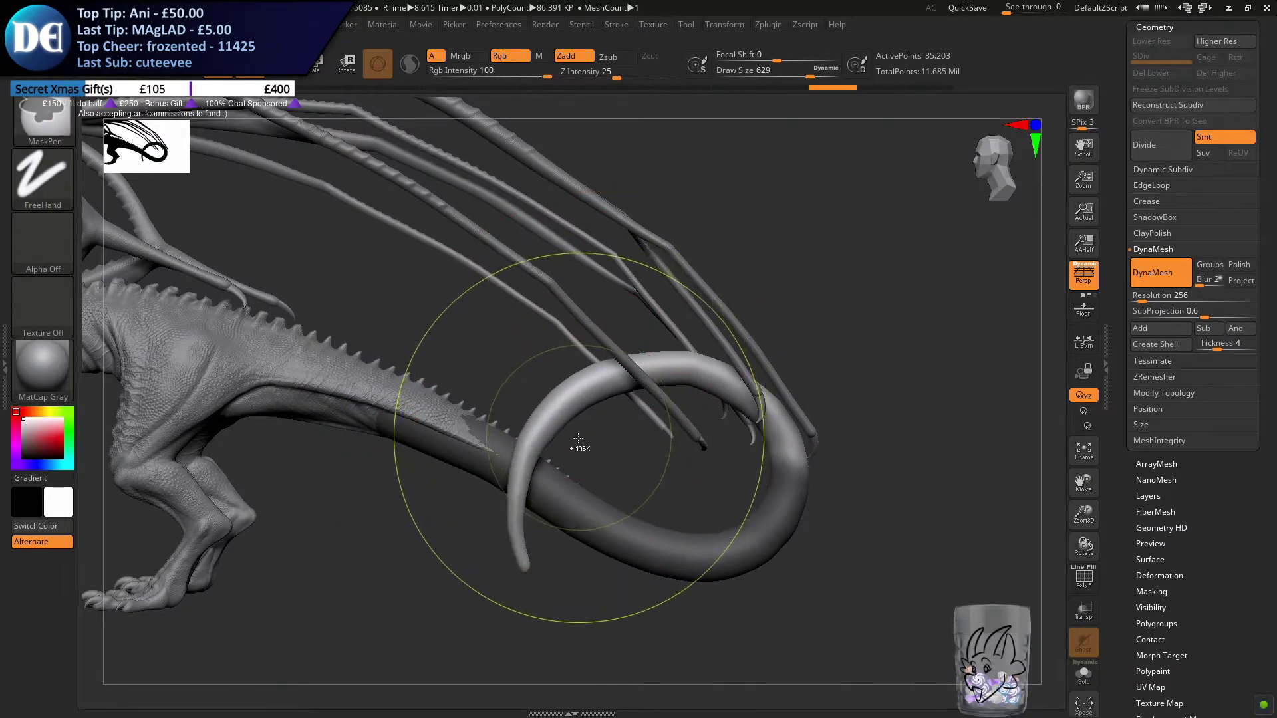
key("ctrl+shift+z")
key("ctrl+shift+z")
key("ctrl+z")
key("ctrl+shift+z")
key("ctrl+shift+z")
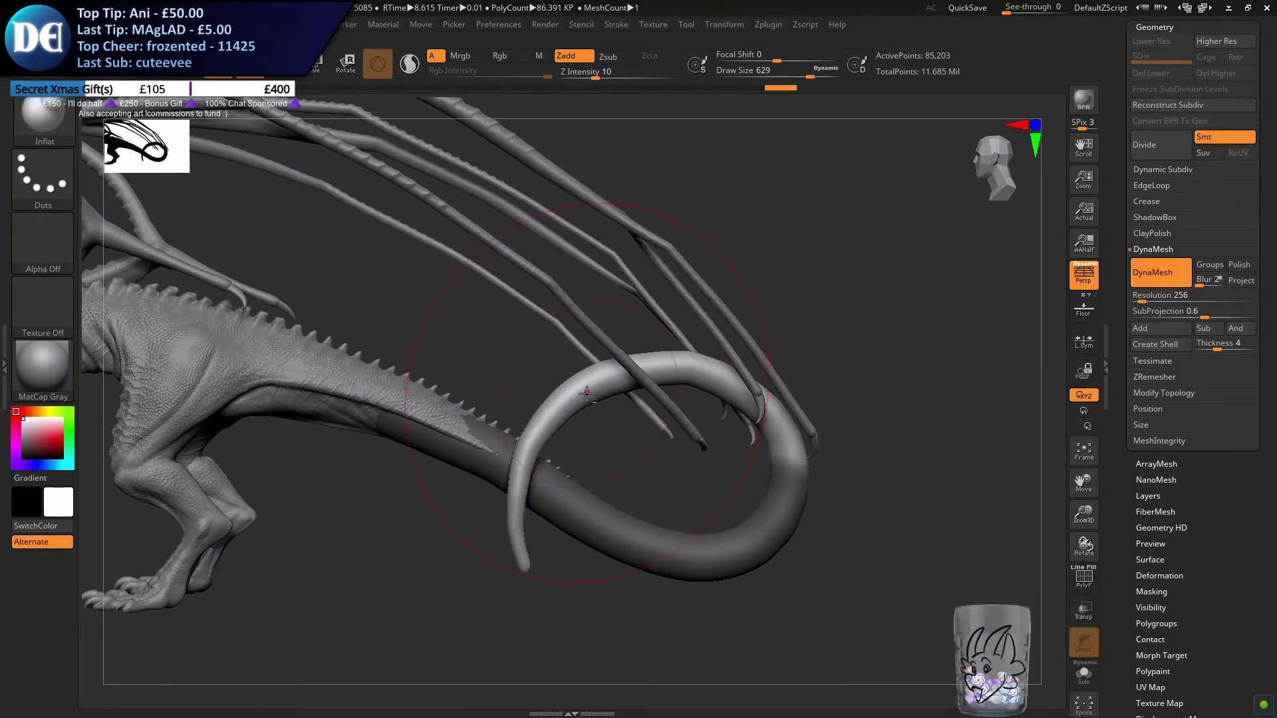
key("ctrl+shift+z")
key("ctrl+shift+z")
Switch to the Move brush and, viewed from behind, reshape the unmasked part of the tail loop sideways
right_click_drag(658, 459, 539, 432)
right_click_drag(760, 364, 756, 337, "ctrl")
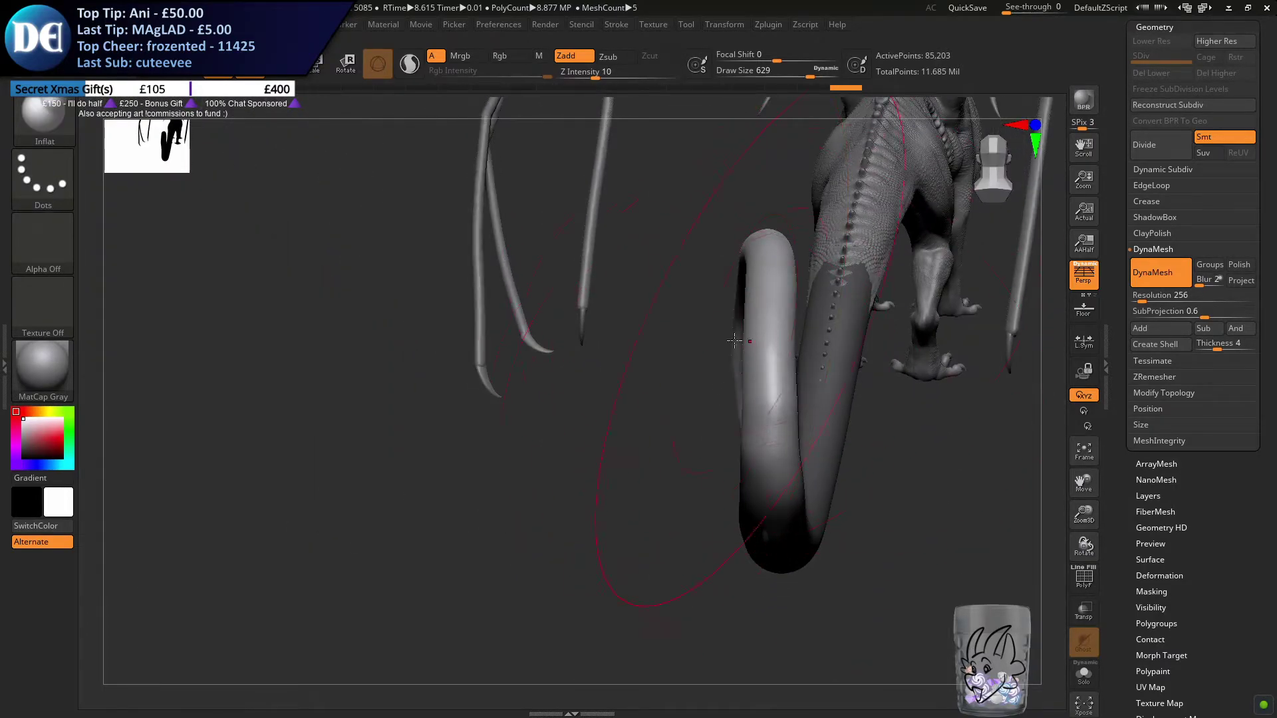
left_click(60, 131)
left_click(444, 409)
key("s")
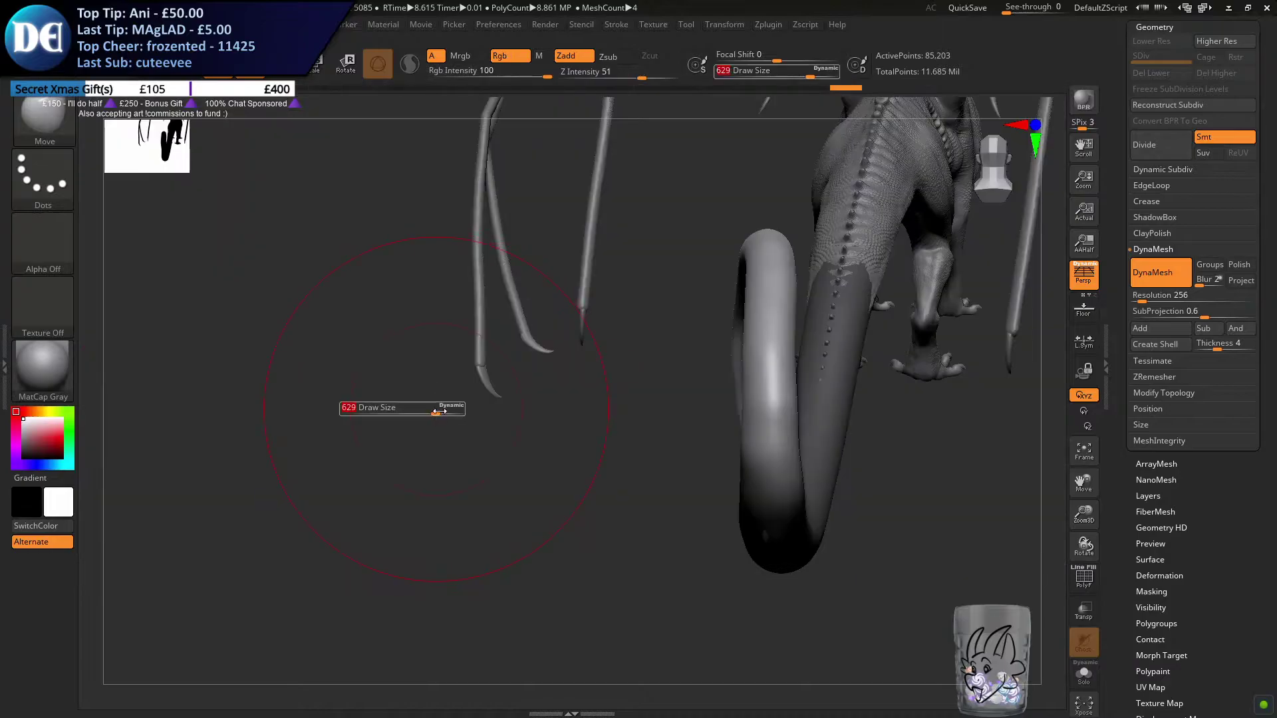
left_click_drag(431, 409, 434, 410)
right_click_drag(596, 387, 600, 410)
right_click_drag(797, 331, 776, 363)
key("s")
mouse_move(774, 367)
left_mouse_down()
mouse_move(764, 400)
mouse_move(768, 376)
left_mouse_up()
key("s")
right_click_drag(805, 353, 765, 352)
Clear the mask and remesh the tail with DynaMesh at resolution 256
right_click_drag(764, 352, 918, 521)
left_click_drag(937, 531, 924, 584, "ctrl")
right_click_drag(911, 565, 887, 508, "alt")
left_click_drag(608, 582, 632, 594, "ctrl")
left_click_drag(613, 540, 608, 532)
right_click_drag(561, 539, 608, 565, "alt")
Smooth the tail's hanging tip section with the draw size at 280
key("s")
left_click(518, 500)
left_click_drag(520, 505, 515, 451, "shift")
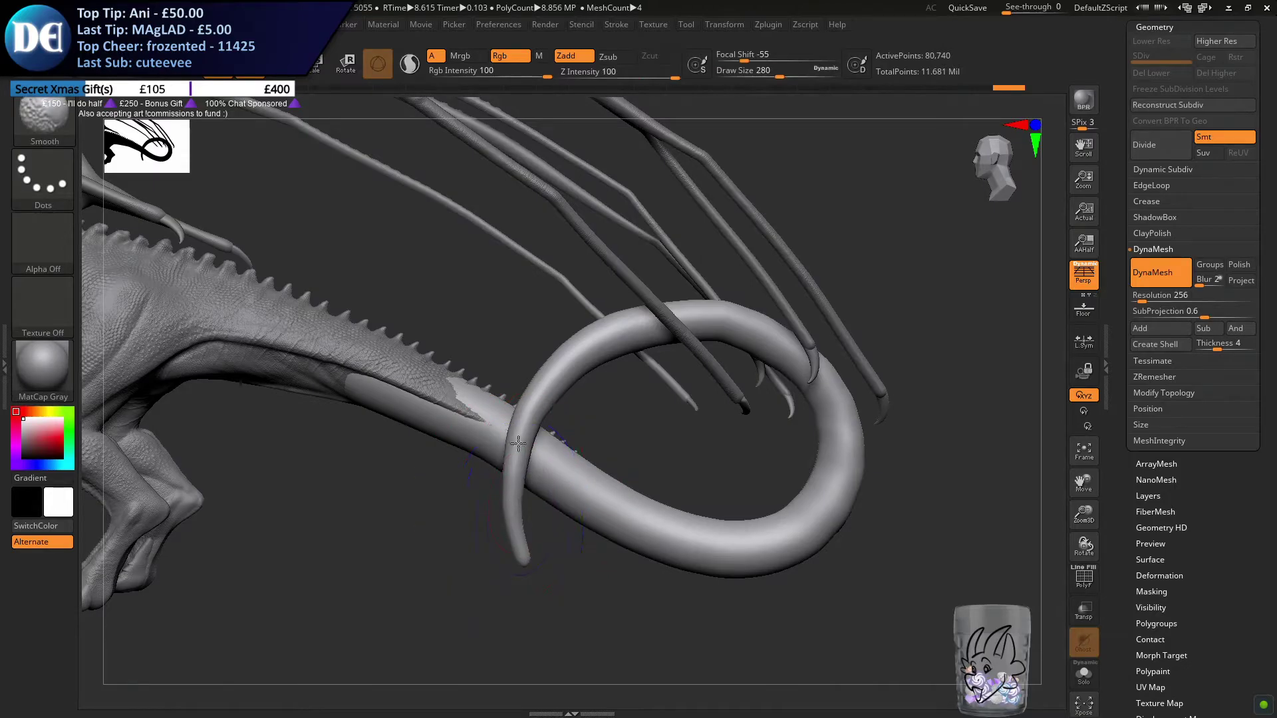
Return to the Move brush and adjust the curve of the hanging tail tip with the draw size at 212
key("b")
key("m")
key("v")
right_click_drag(672, 505, 586, 507)
right_click_drag(613, 457, 488, 501)
key("s")
left_click_drag(488, 502, 480, 500)
mouse_move(518, 503)
right_mouse_down()
mouse_move(635, 527)
mouse_move(570, 522)
right_mouse_up()
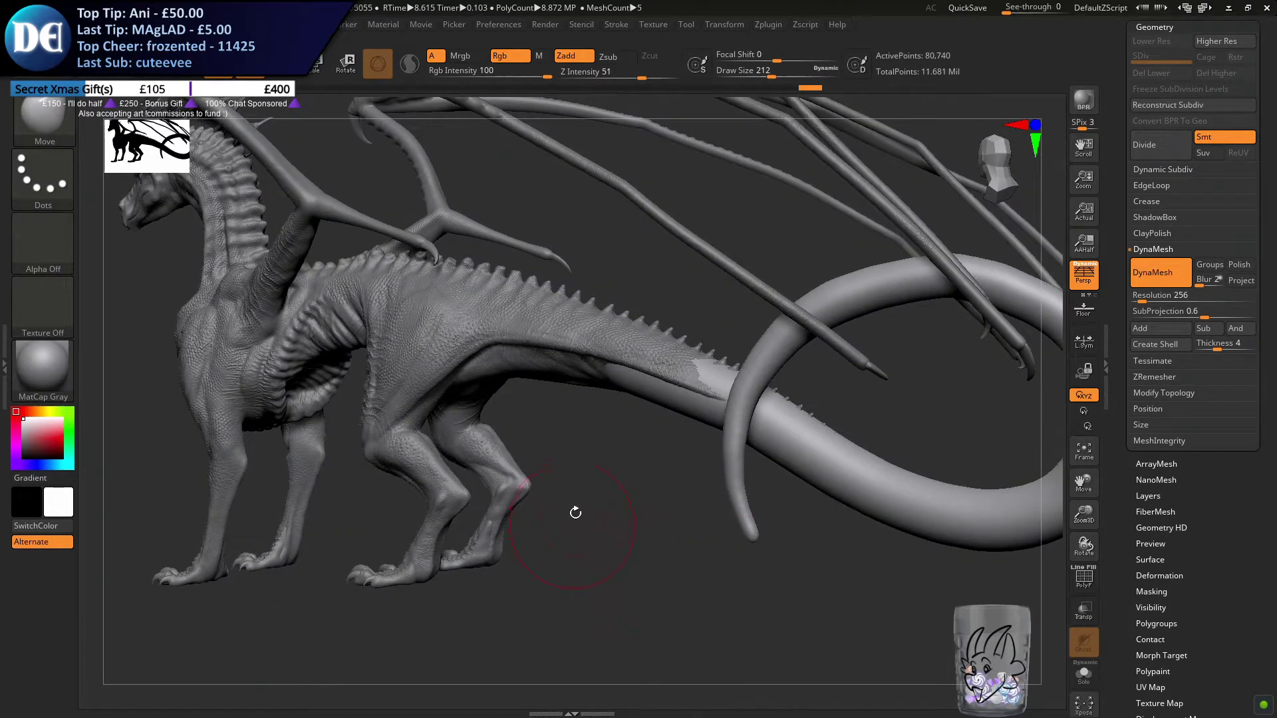
right_click_drag(465, 480, 436, 488)
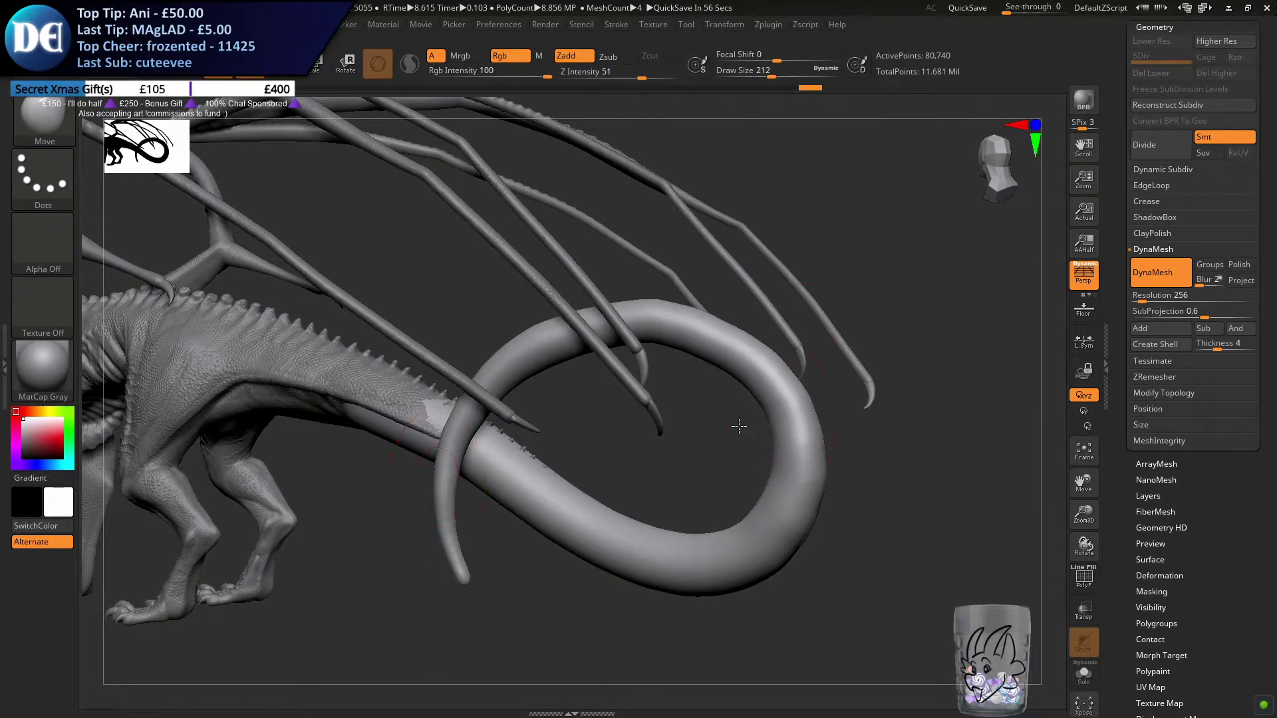
Even out the contour of the loop's lower outer bend using the Move brush at draw size 112
right_click_drag(739, 426, 581, 390, "alt")
key("s")
left_click_drag(606, 431, 596, 431)
right_click_drag(575, 424, 632, 492, "ctrl")
key("s")
left_click_drag(673, 522, 667, 522)
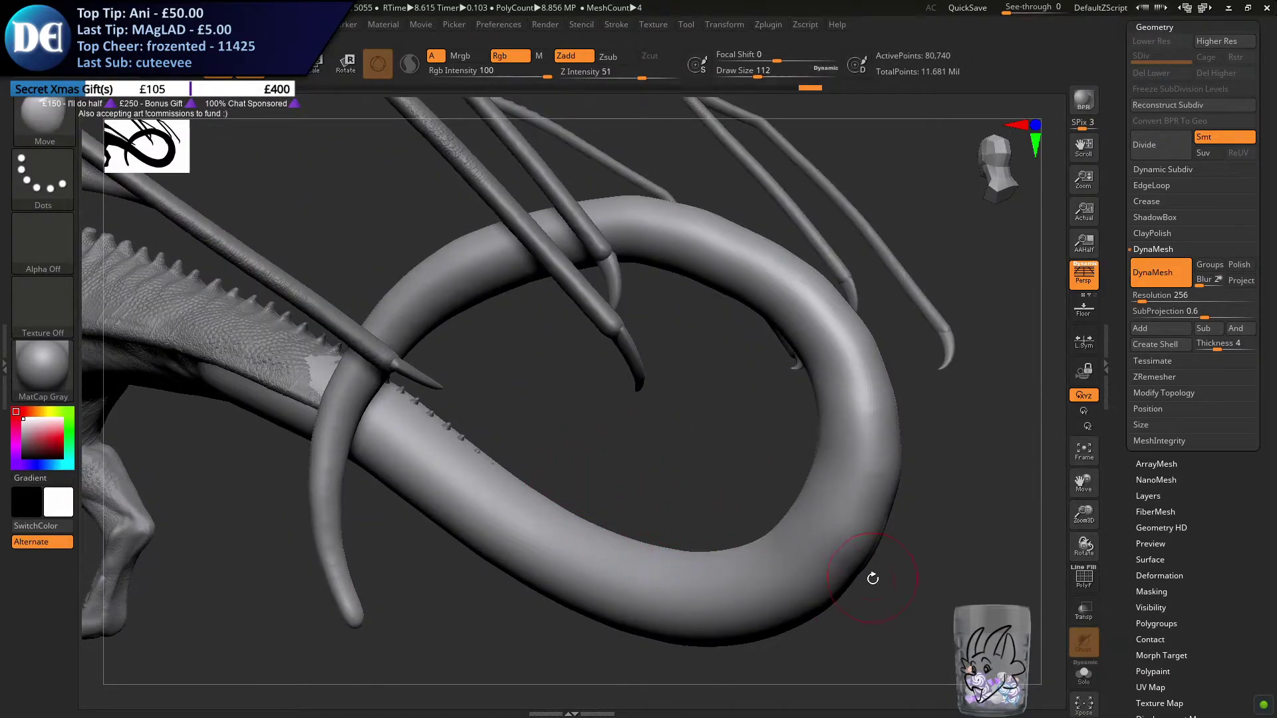
left_click_drag(851, 577, 845, 571)
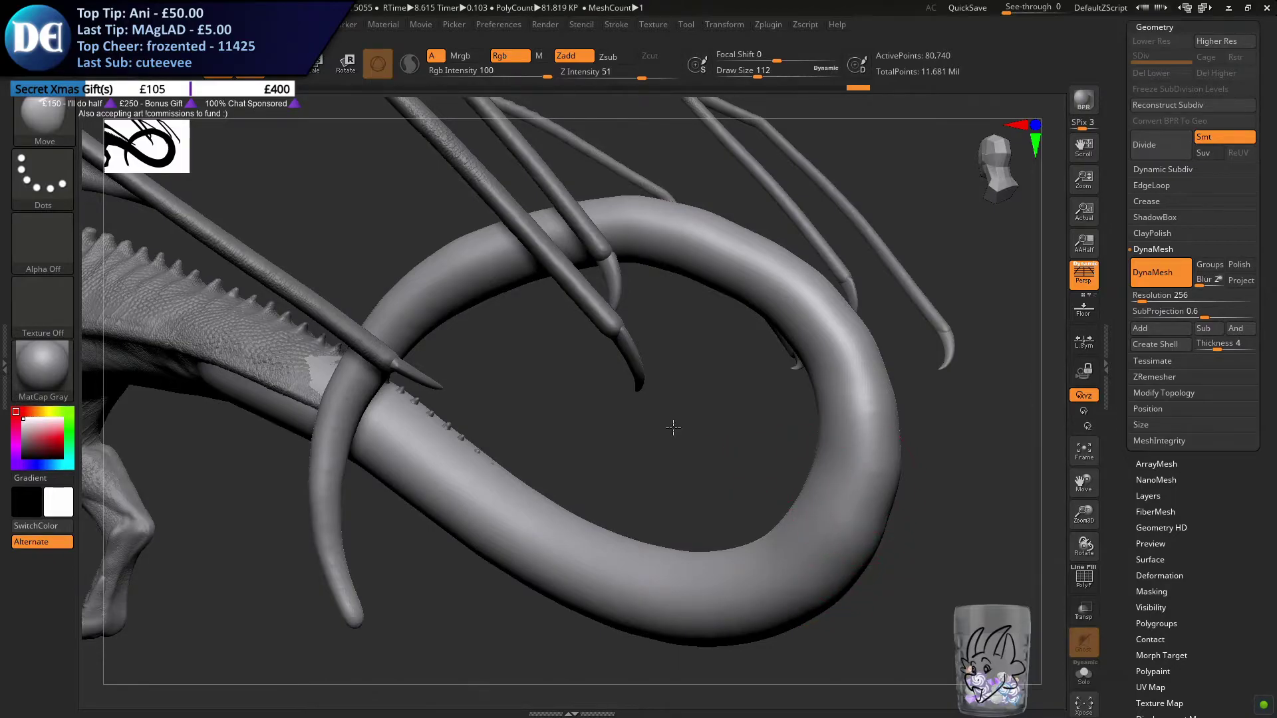
Refine the underside and outer edge of the loop's lower bend with the draw size at 71
right_click_drag(675, 430, 620, 395, "alt")
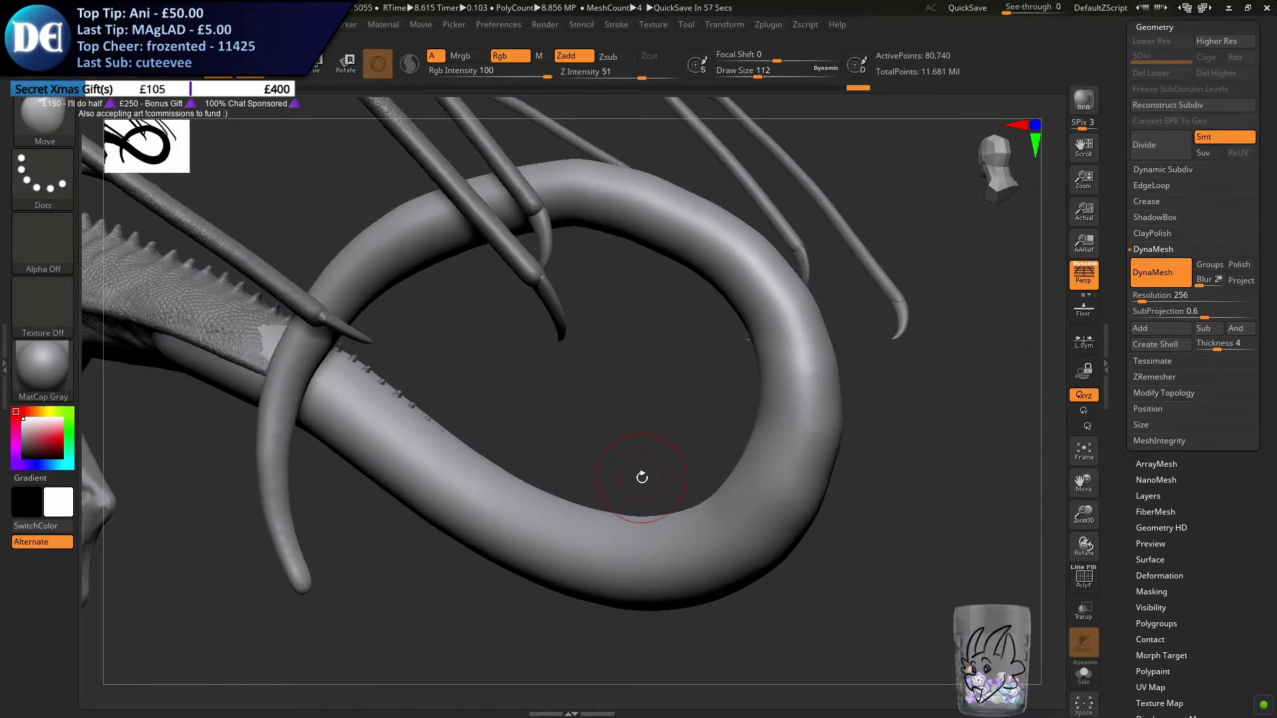
key("s")
left_click_drag(827, 478, 830, 510)
mouse_move(711, 521)
right_mouse_down("alt")
mouse_move(621, 422)
mouse_move(678, 387)
right_mouse_up("alt")
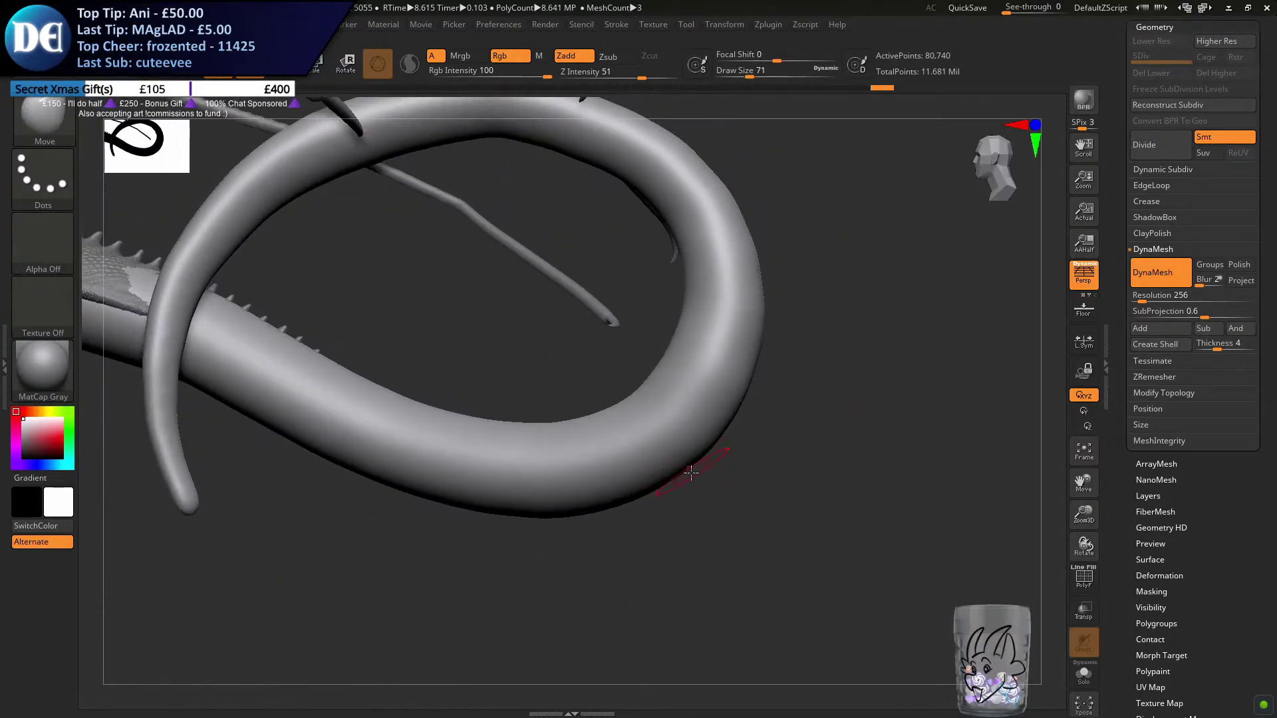
left_click_drag(674, 481, 652, 493)
mouse_move(687, 340)
right_mouse_down()
mouse_move(705, 492)
mouse_move(744, 565)
right_mouse_up()
left_click_drag(689, 359, 679, 373)
mouse_move(679, 373)
right_mouse_down()
mouse_move(698, 376)
mouse_move(607, 408)
mouse_move(615, 399)
right_mouse_up()
Set the draw size to 112 and, viewed from behind, shape the sides of the loop's lower bend
key("s")
left_click_drag(664, 444, 671, 447)
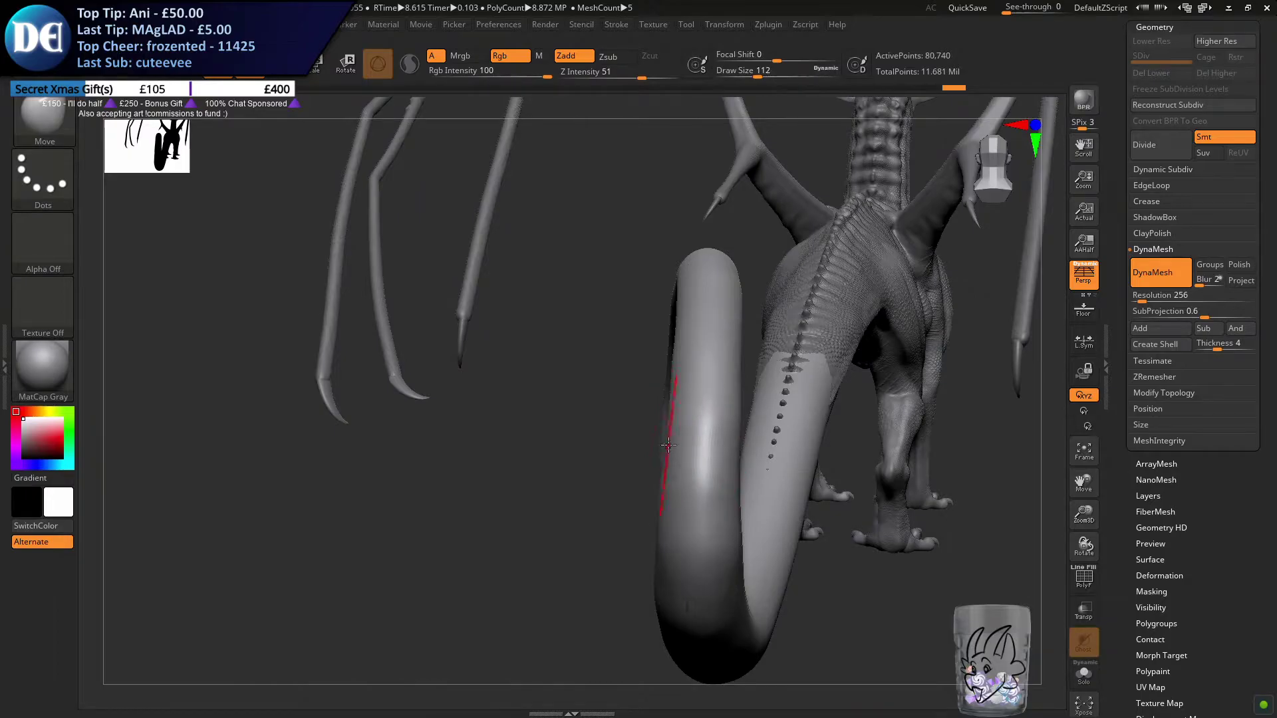
mouse_move(667, 445)
right_mouse_down()
mouse_move(727, 522)
mouse_move(638, 422)
right_mouse_up()
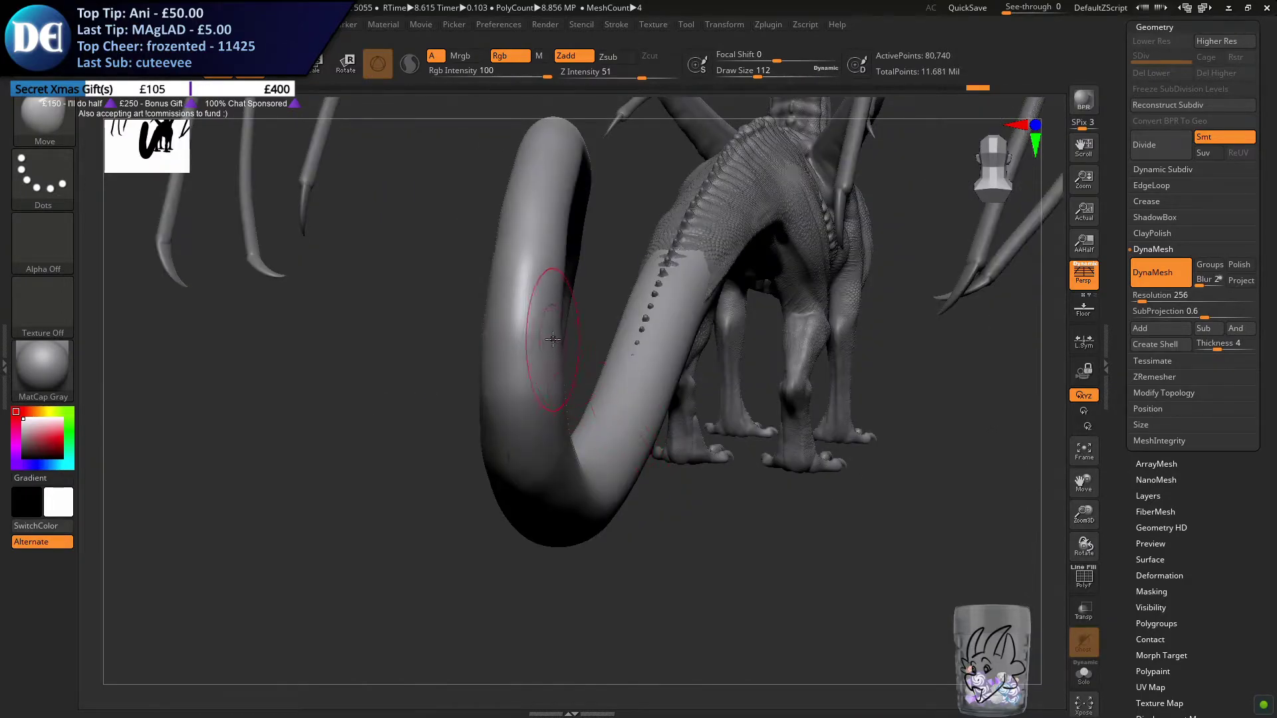
right_click_drag(520, 472, 498, 461)
left_click_drag(504, 459, 510, 463)
right_click_drag(528, 466, 715, 502)
right_click_drag(426, 475, 714, 502, "alt")
Set the Move brush's draw size to 167, isolate the tail, and even out the bend at the top of the loop
key("s")
left_click_drag(638, 282, 613, 262)
key("s")
left_click_drag(717, 286, 712, 288)
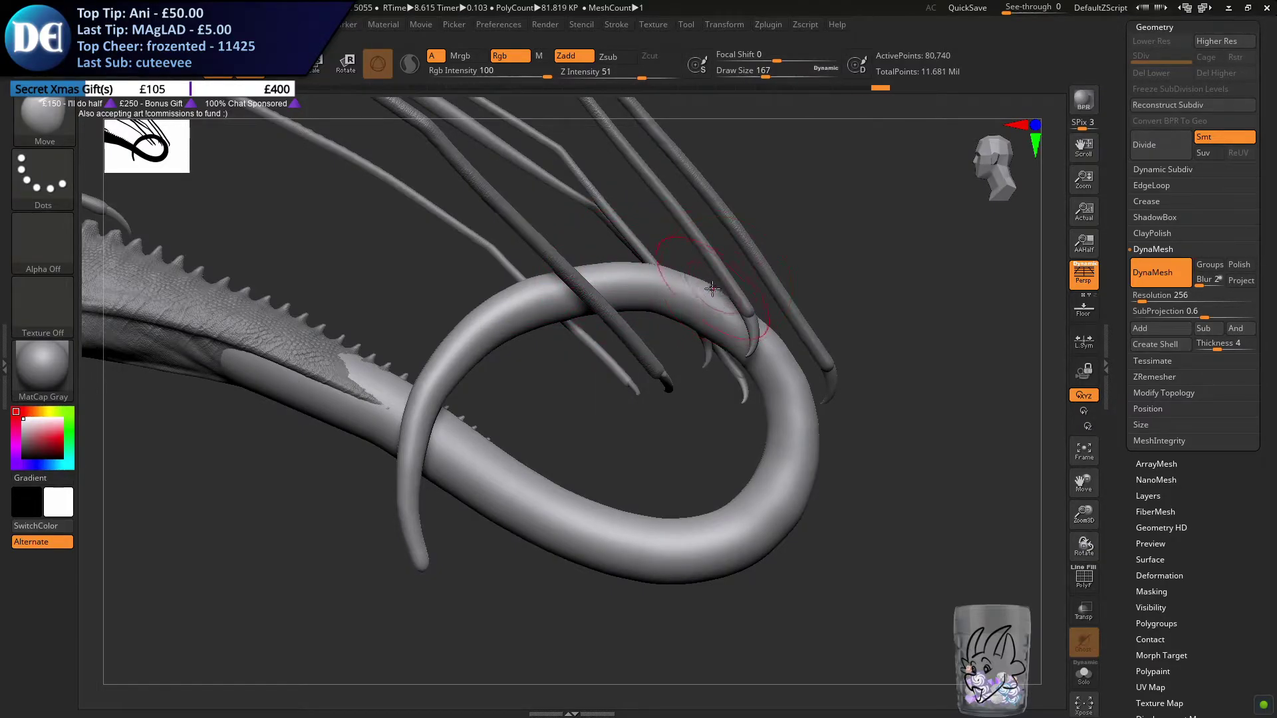
left_click(1085, 663)
right_click_drag(699, 357, 667, 428, "alt")
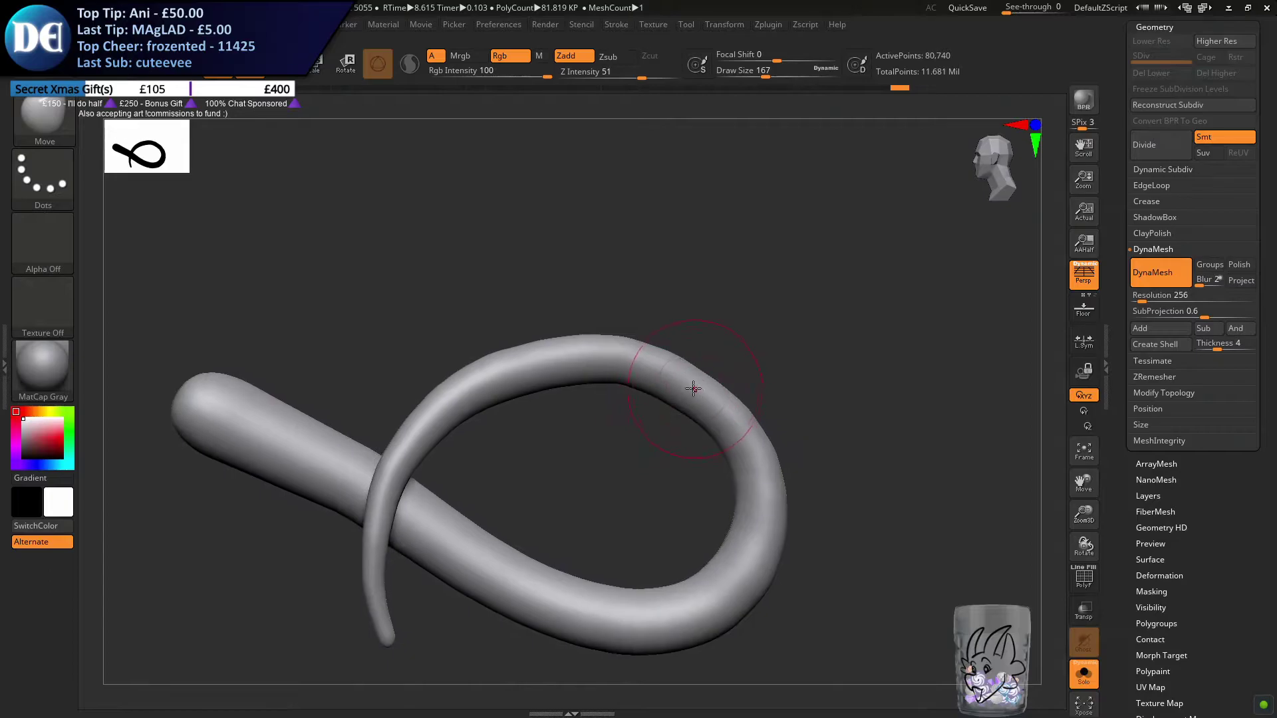
left_click_drag(700, 370, 707, 379)
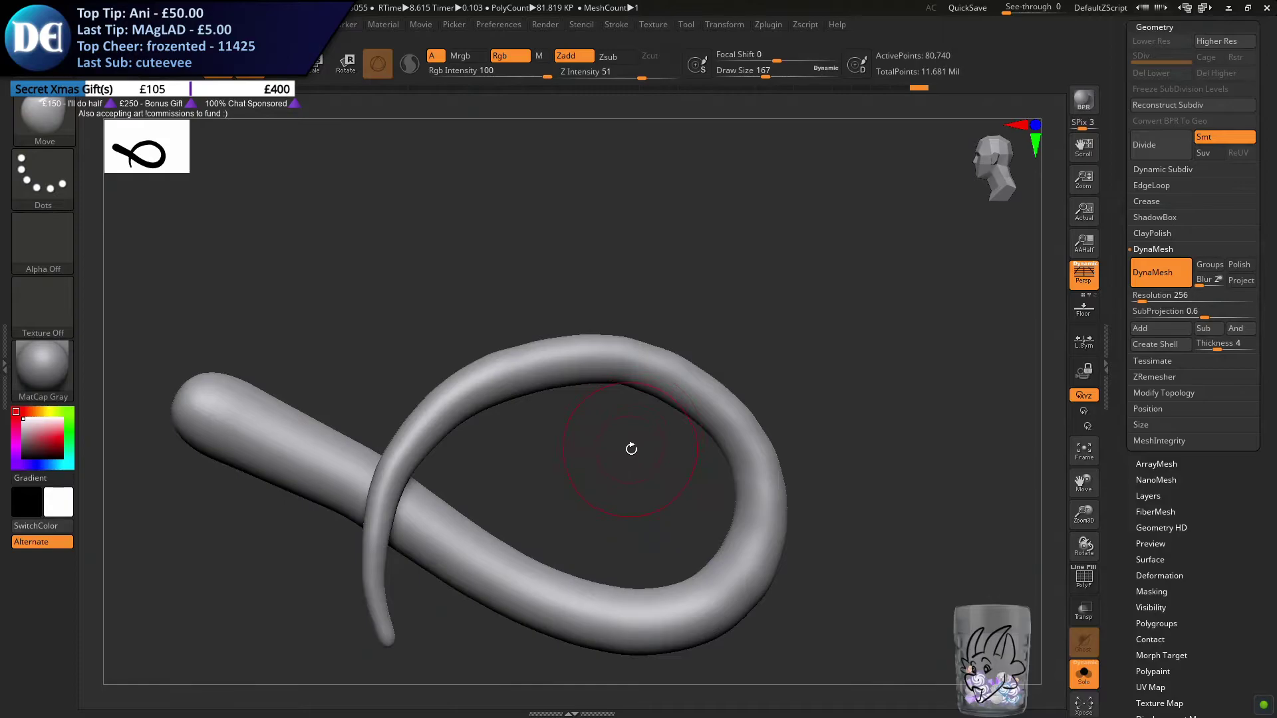
Refine the inner and outer contour of the loop's upper arc with the Move brush at draw size 136
left_click_drag(519, 435, 721, 357, "alt")
key("s")
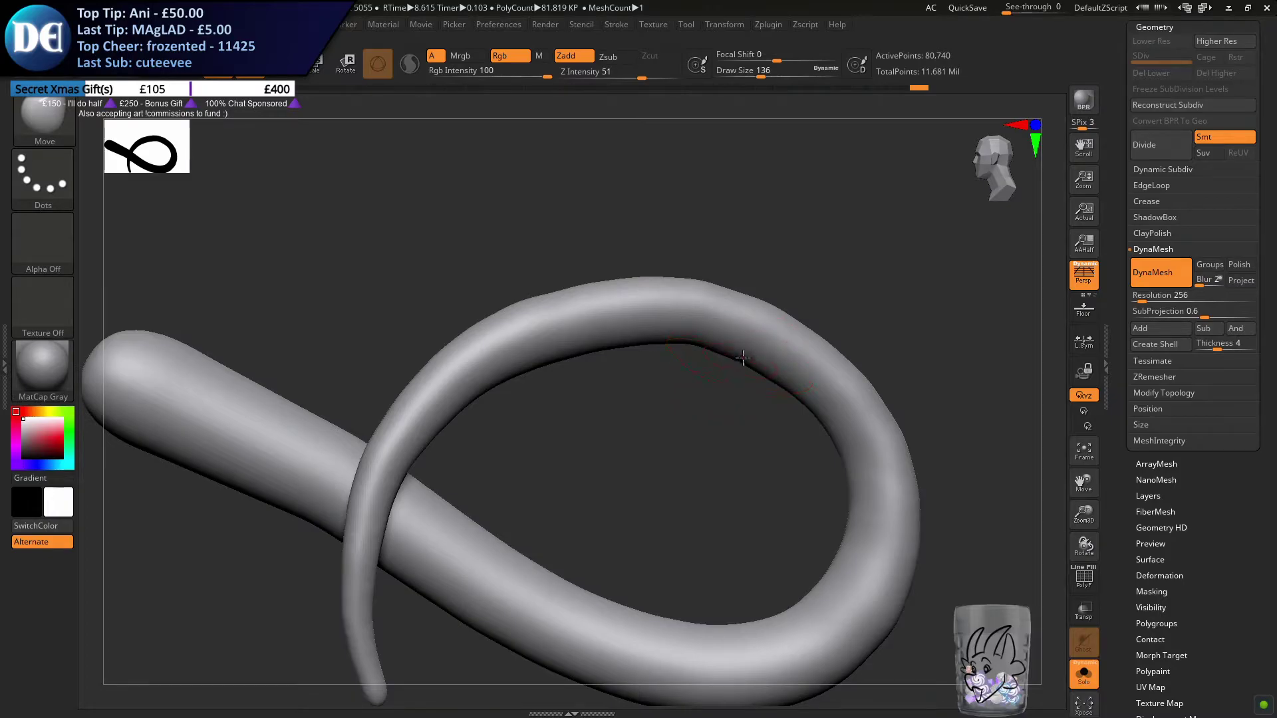
right_click_drag(746, 297, 735, 286)
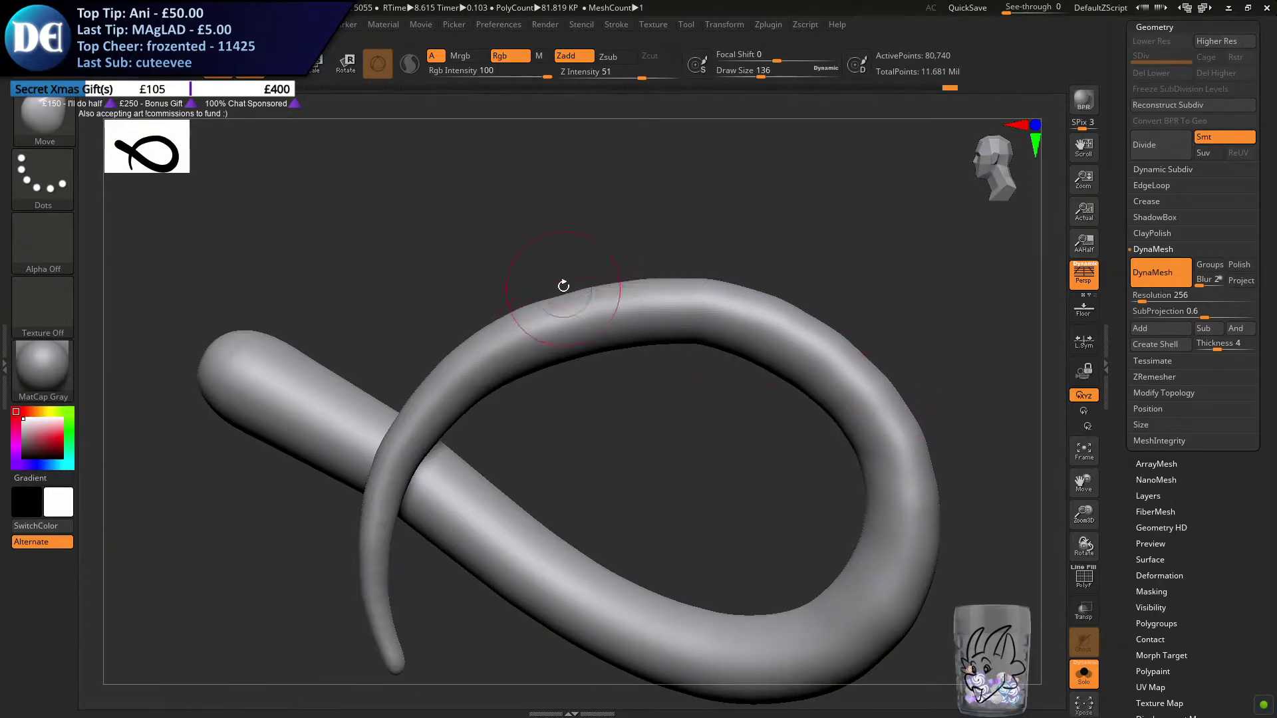
right_click_drag(563, 289, 578, 270)
left_click_drag(565, 298, 557, 304)
right_click_drag(508, 374, 522, 275, "alt")
Viewed from the front, straighten the sides of the hanging tail tip with the draw size at 132
mouse_move(433, 450)
right_mouse_down()
mouse_move(585, 460)
mouse_move(570, 460)
right_mouse_up()
key("s")
left_click_drag(575, 469, 584, 470)
key("s")
left_click_drag(560, 512, 540, 511)
mouse_move(532, 526)
left_mouse_down()
mouse_move(532, 428)
mouse_move(558, 479)
left_mouse_up()
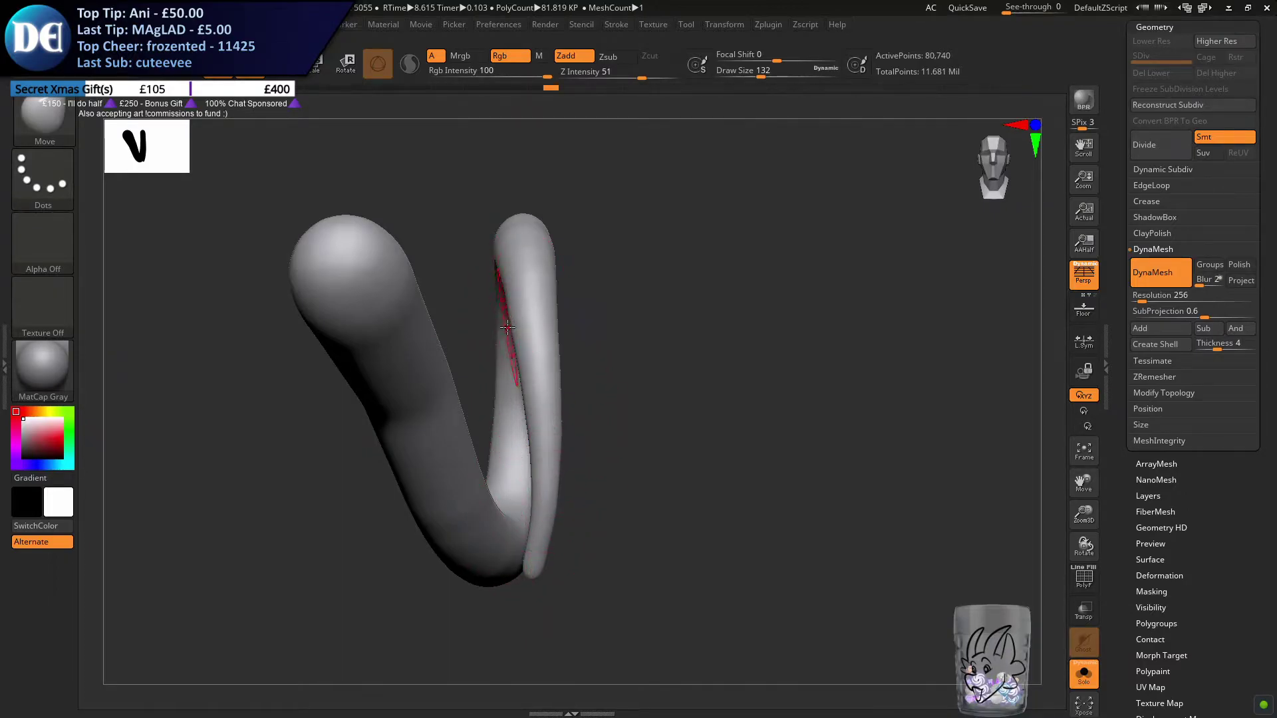
left_click_drag(514, 324, 512, 323)
Viewed from the side, smooth the curve of the tail's hanging end with the Move brush at draw size 262
mouse_move(578, 328)
right_mouse_down()
mouse_move(470, 337)
mouse_move(552, 425)
mouse_move(883, 348)
right_mouse_up()
key("s")
left_click_drag(582, 355, 586, 355)
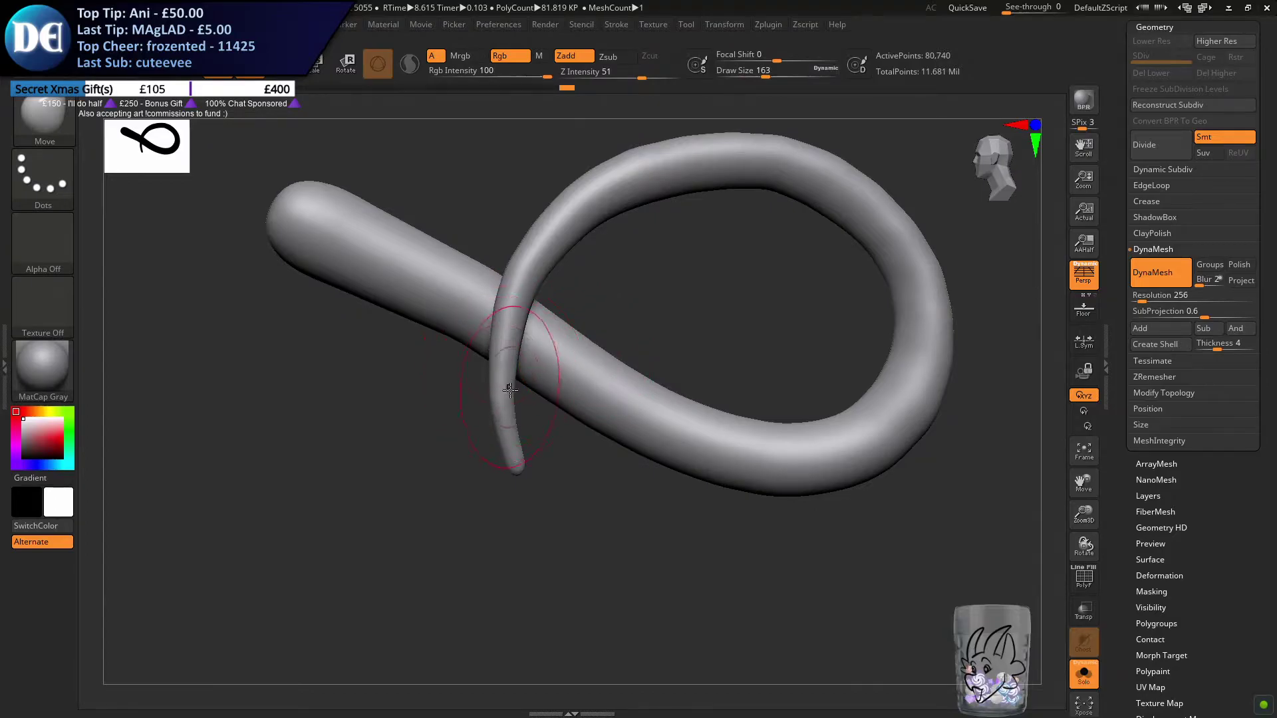
key("s")
left_click_drag(509, 426, 525, 425)
left_click_drag(504, 338, 494, 339)
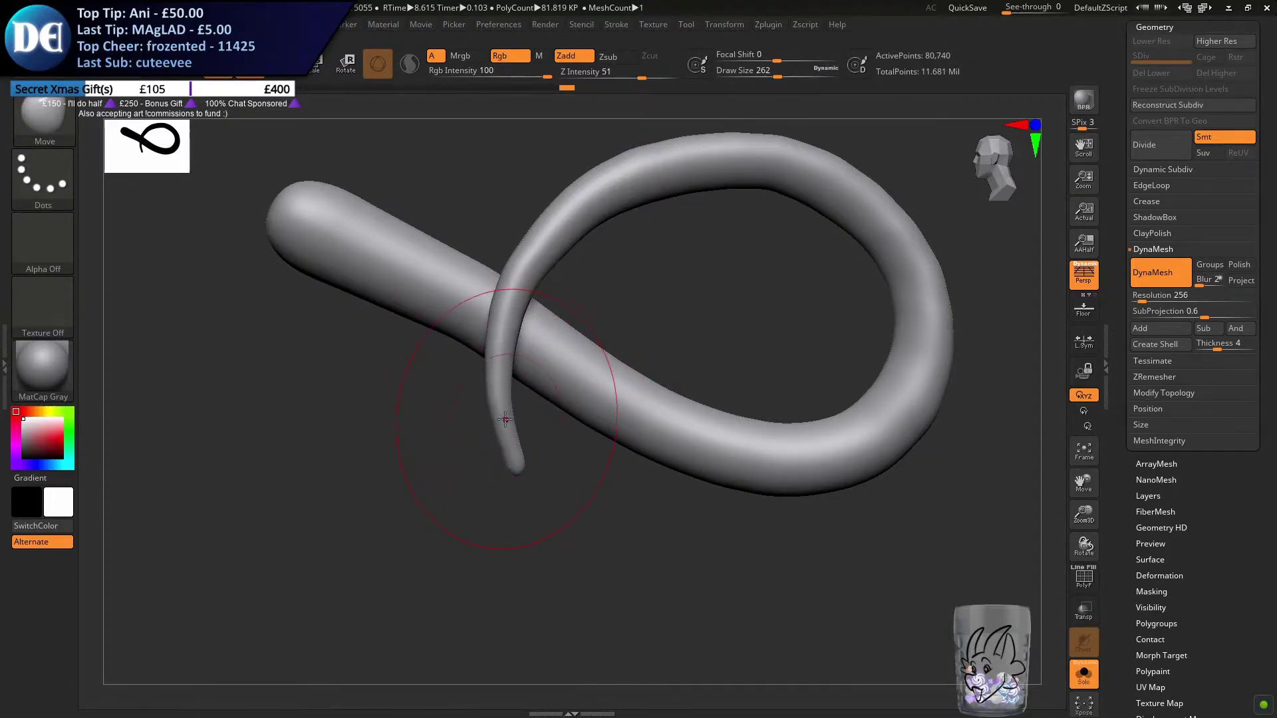
left_click_drag(548, 238, 552, 249)
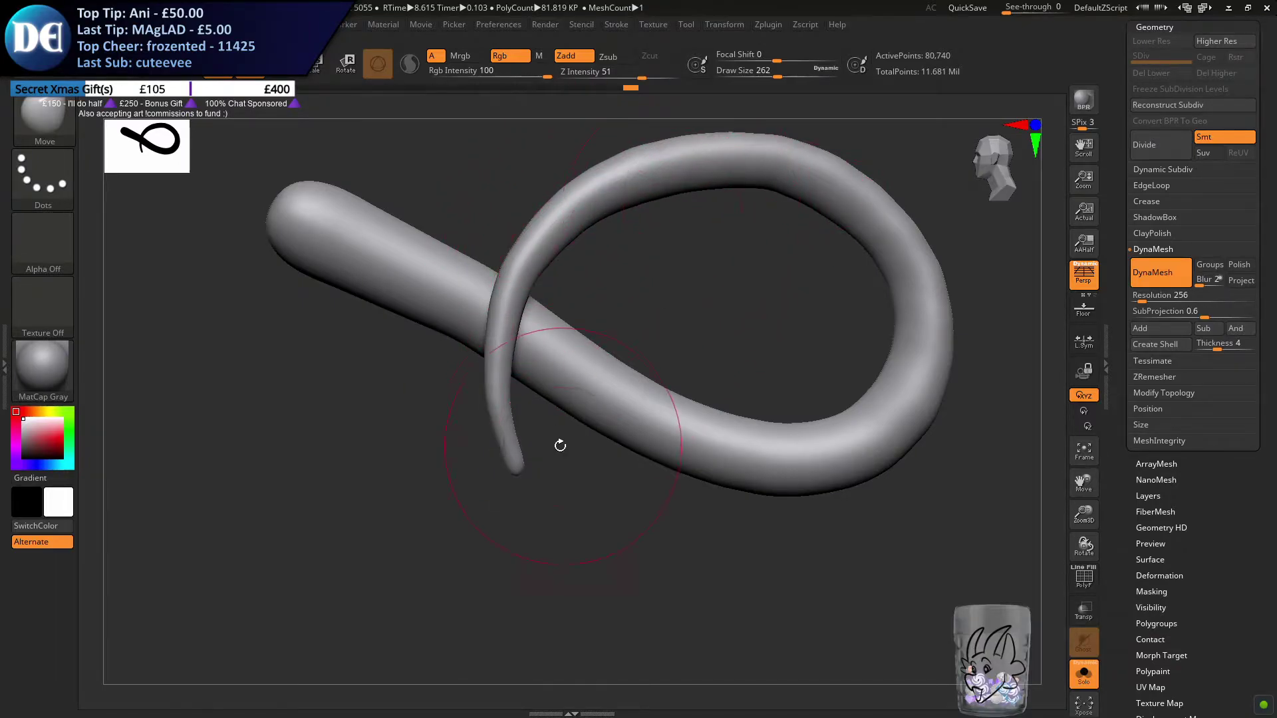
Adjust the very end of the tail tip at draw size 80, and show the rest of the dragon again
key("s")
left_click_drag(511, 442, 484, 452)
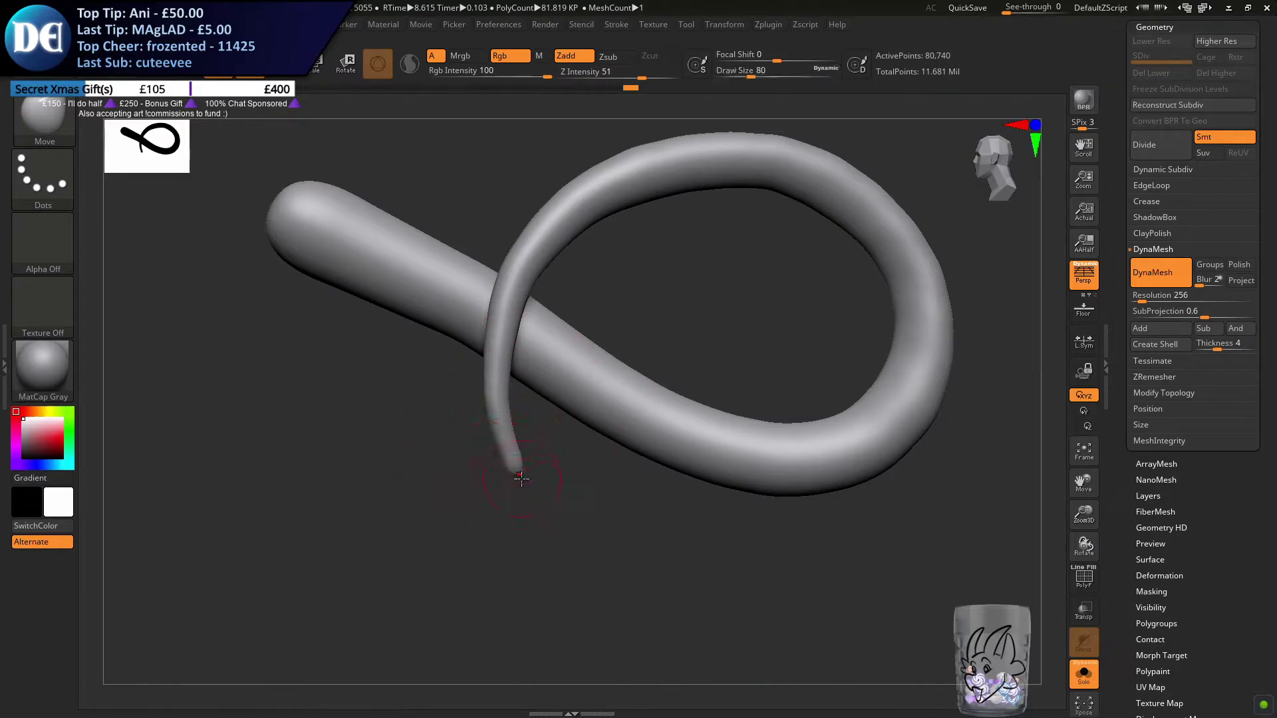
right_click_drag(528, 469, 535, 412)
left_click(1083, 673)
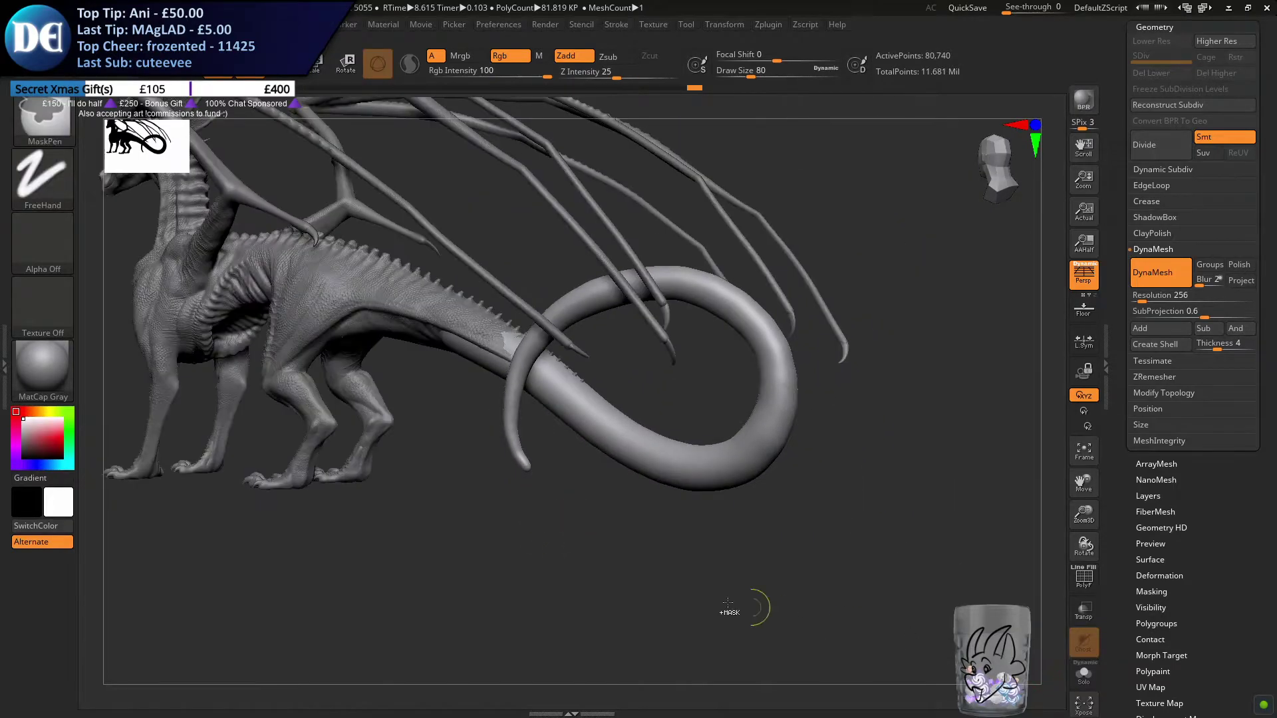
right_click_drag(658, 531, 740, 560)
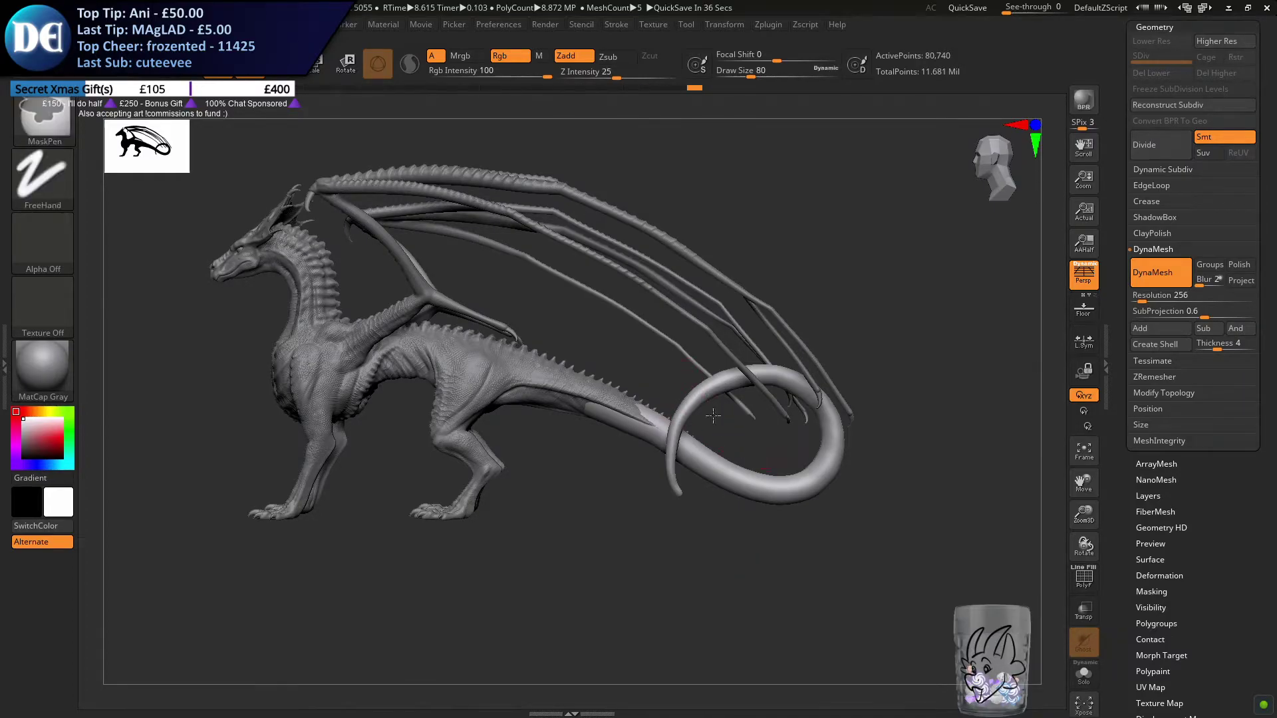
Reselect the Move brush and work on the tail's junction with the body from below, undoing the last stroke
right_click_drag(744, 436, 684, 507, "ctrl")
mouse_move(499, 439)
right_mouse_down("alt")
mouse_move(585, 446)
mouse_move(568, 527)
mouse_move(430, 490)
mouse_move(543, 495)
right_mouse_up("alt")
left_click(55, 125)
left_click(444, 408)
mouse_move(450, 544)
right_mouse_down()
mouse_move(465, 532)
mouse_move(452, 498)
right_mouse_up()
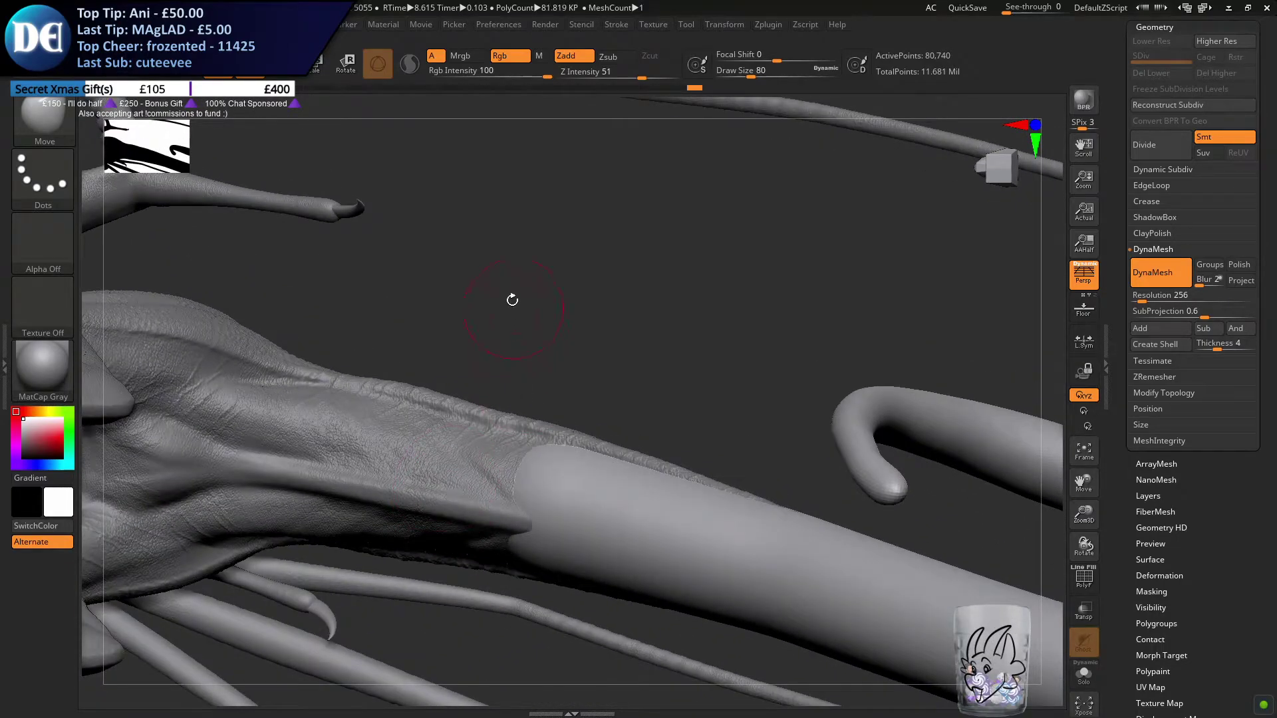
key("s")
left_click_drag(597, 339, 591, 339)
right_click_drag(593, 339, 610, 278)
left_click_drag(514, 467, 437, 464)
right_click_drag(459, 426, 515, 525)
left_click_drag(548, 517, 548, 508)
key("ctrl+z")
With the draw size at 202, shape the tail's underside so its contour flows from the body into the loop
key("s")
left_click_drag(539, 573, 552, 571)
right_click_drag(570, 533, 521, 422)
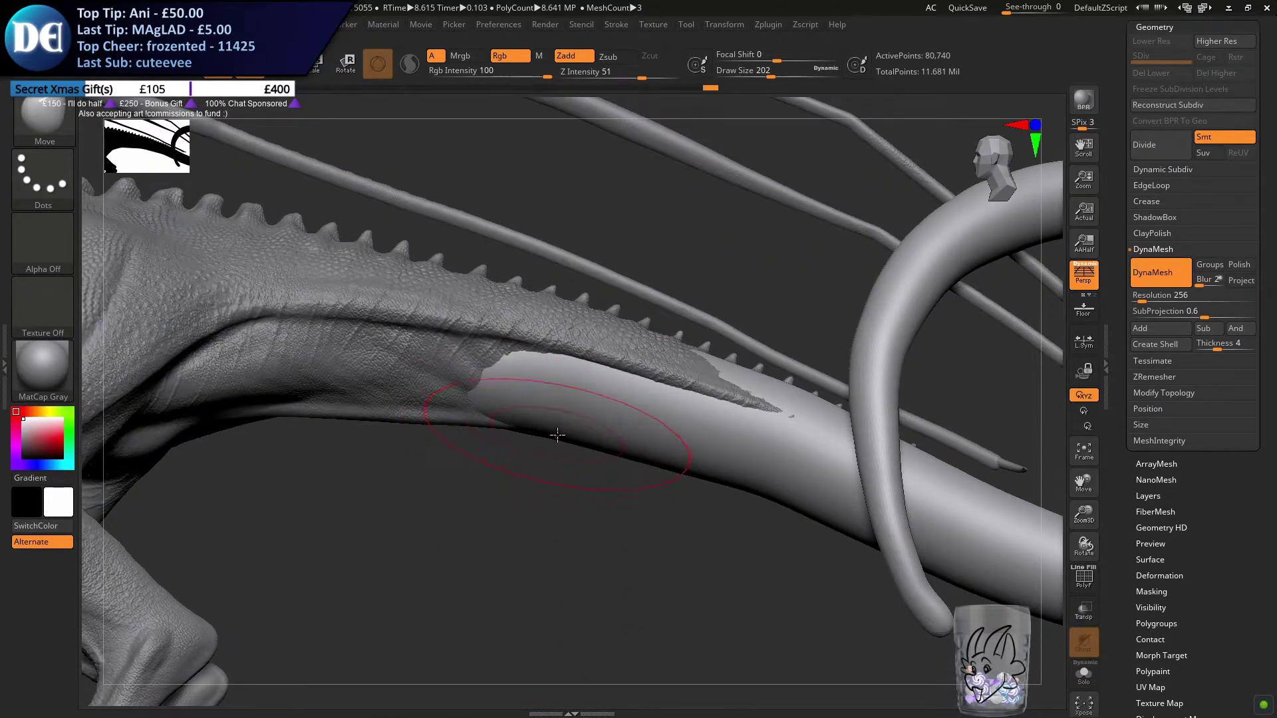
left_click_drag(556, 436, 677, 466)
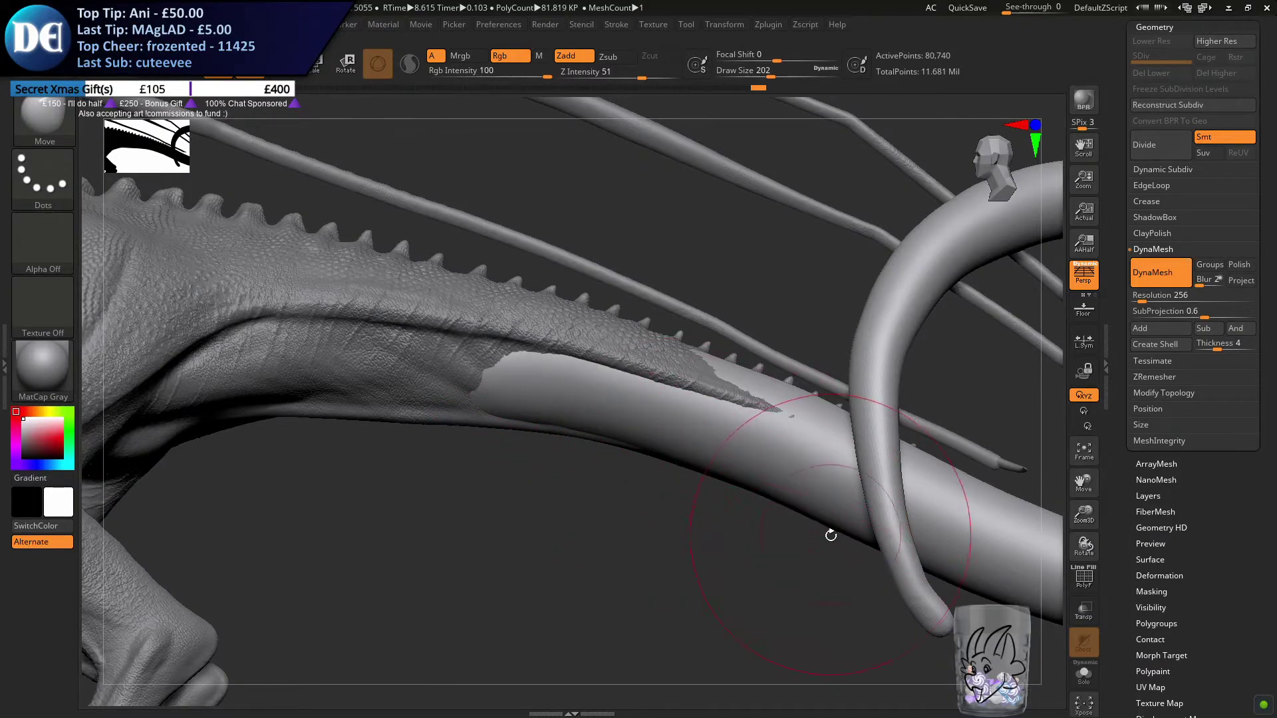
right_click_drag(829, 534, 838, 532)
left_click_drag(842, 528, 842, 532)
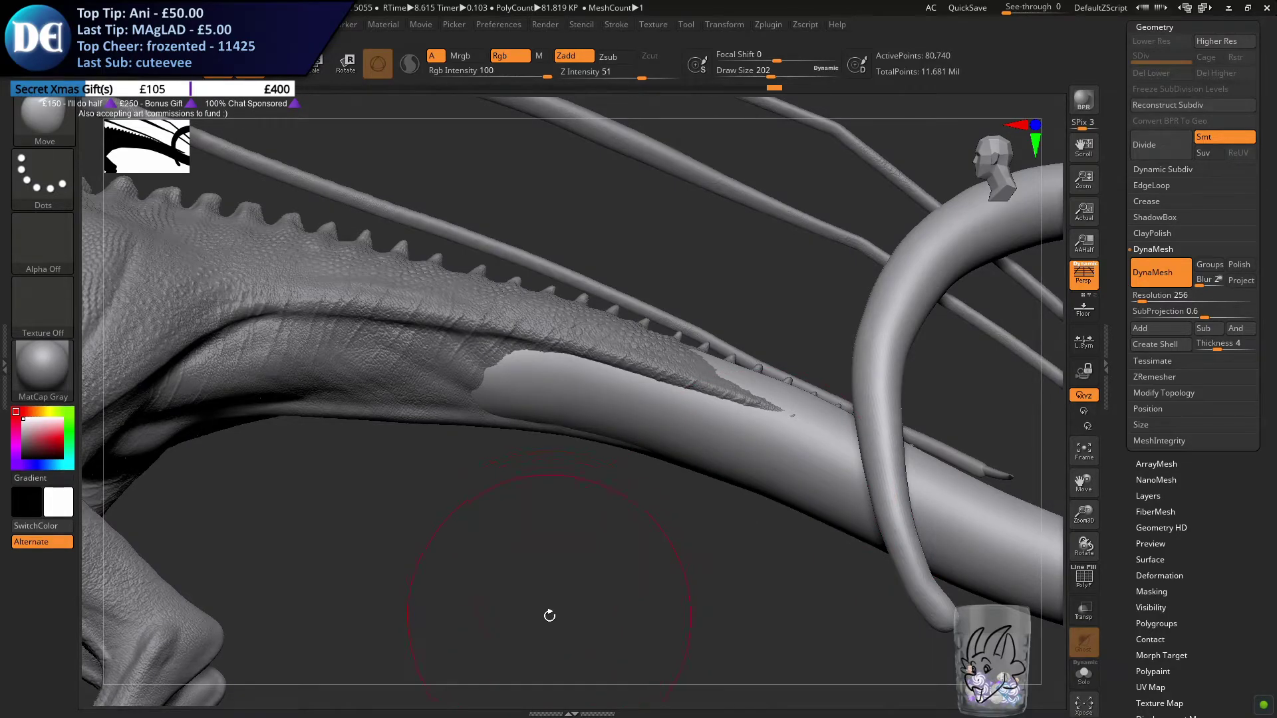
Viewed from below, fit the tail's start into the body with draw size 140, and update the tail's DynaMesh at resolution 256
mouse_move(560, 384)
right_mouse_down()
mouse_move(541, 307)
mouse_move(385, 467)
mouse_move(479, 399)
mouse_move(485, 382)
mouse_move(470, 385)
mouse_move(562, 326)
right_mouse_up()
key("s")
key("s")
mouse_move(532, 442)
left_mouse_down()
mouse_move(567, 432)
mouse_move(556, 441)
left_mouse_up()
key("ctrl+z")
right_click_drag(555, 441, 531, 468)
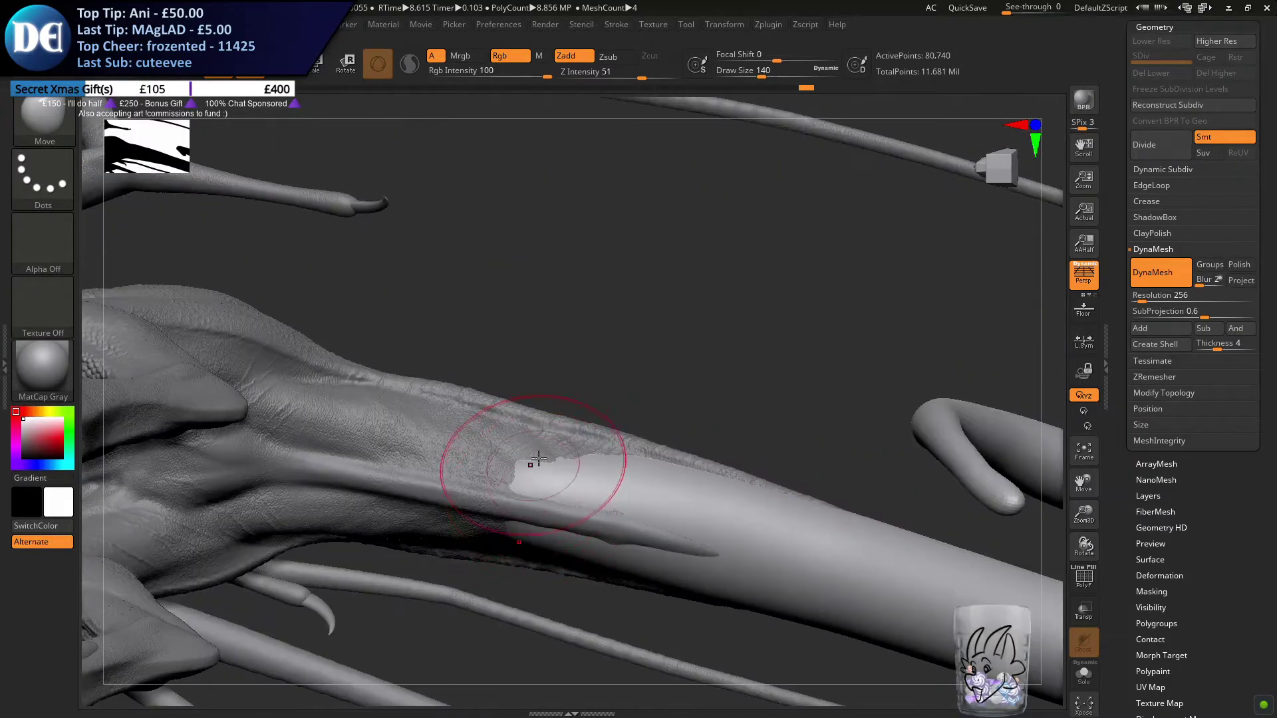
left_click_drag(623, 331, 637, 360, "ctrl")
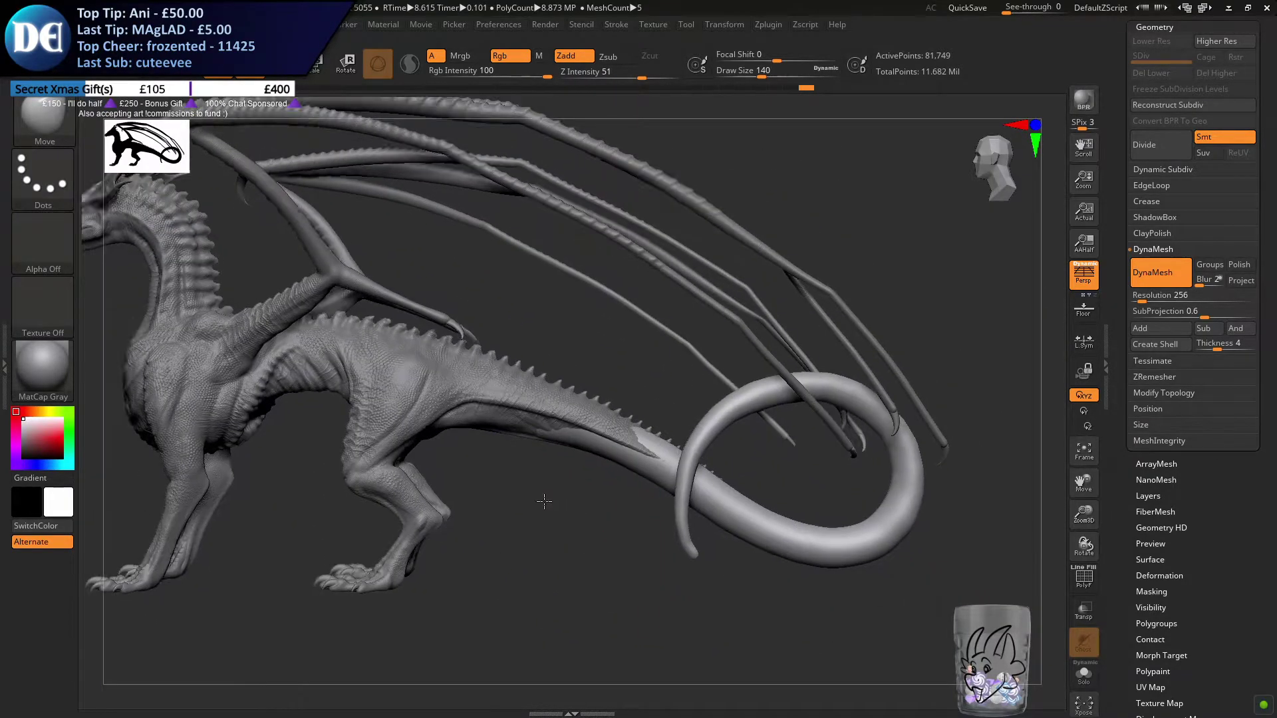
Choose the ClayBuildup brush with a draw size of 23 and view the tail from directly below
right_click_drag(544, 501, 618, 618)
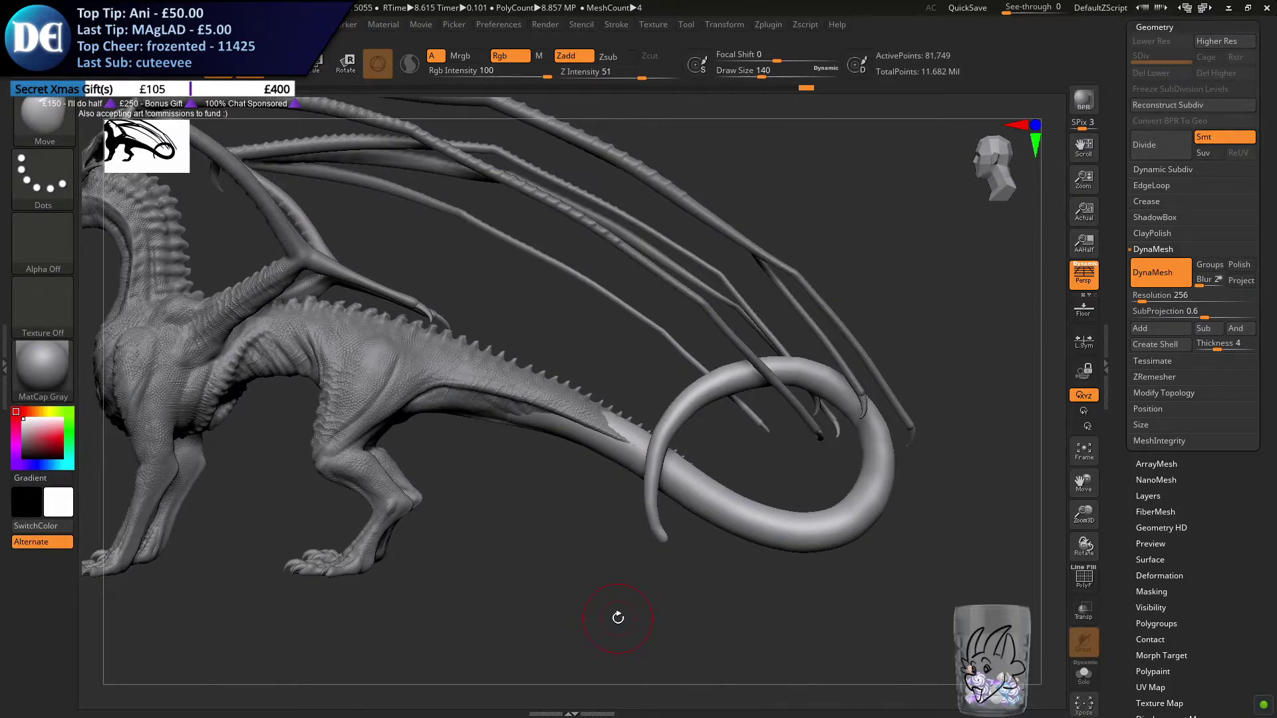
right_click_drag(540, 402, 533, 461, "ctrl")
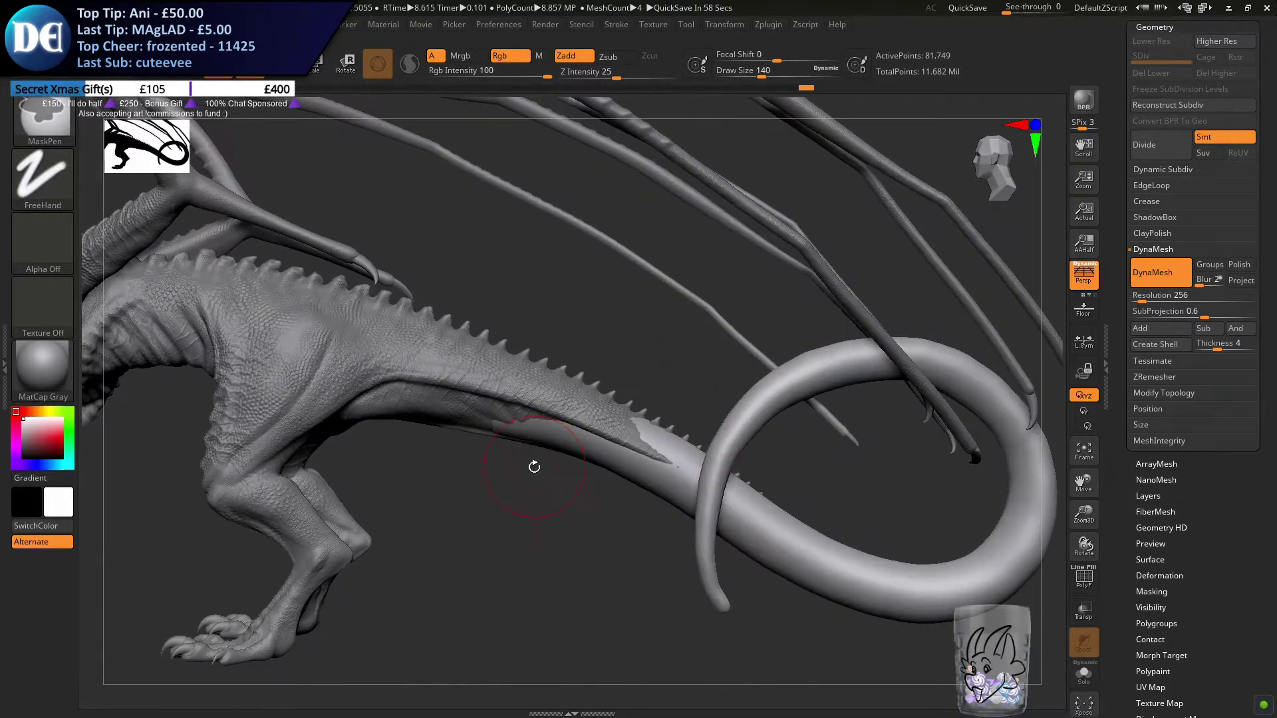
left_click(44, 120)
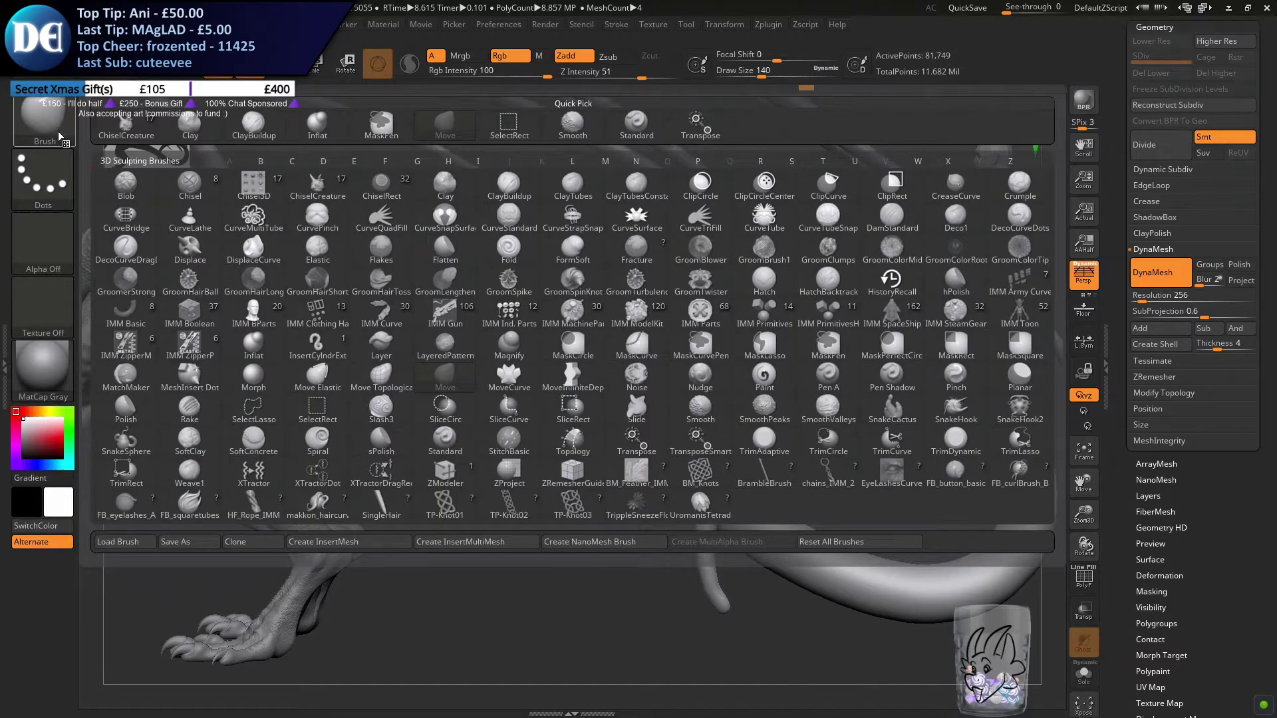
left_click(508, 216)
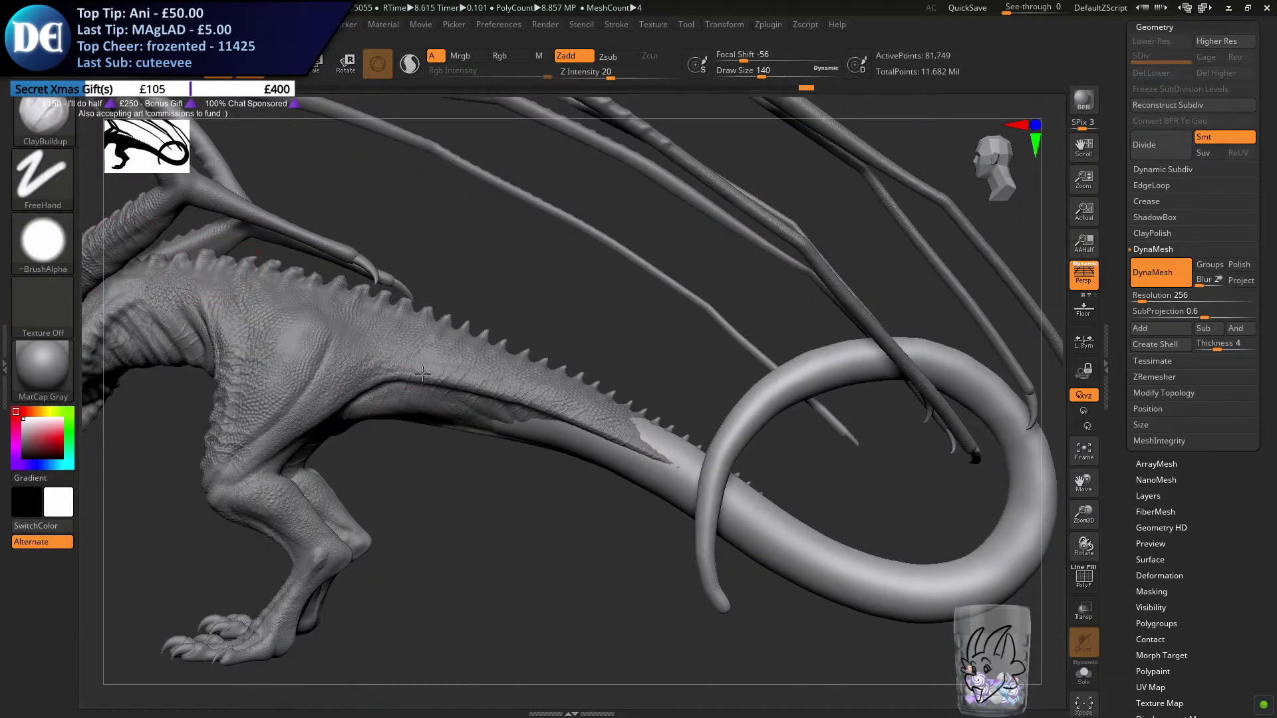
right_click_drag(455, 396, 369, 315, "alt")
key("s")
left_click_drag(425, 412, 407, 414)
mouse_move(414, 420)
right_mouse_down()
mouse_move(466, 302)
mouse_move(450, 319)
right_mouse_up()
key("s")
left_click_drag(461, 323, 453, 324)
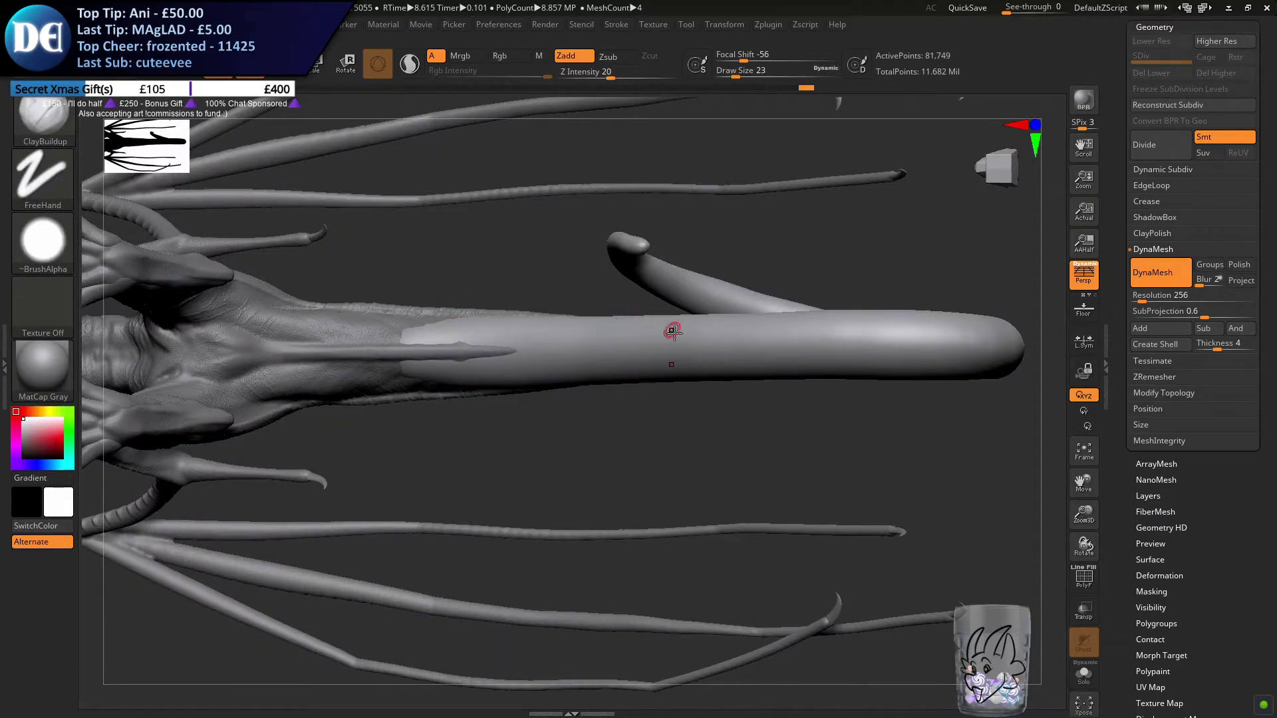
mouse_move(653, 347)
left_mouse_down()
mouse_move(688, 342)
mouse_move(513, 351)
left_mouse_up()
key("ctrl+z")
key("ctrl+z")
Build up a narrow ridge along the centreline of the tail's underside, continuing the body's ridge with ClayBuildup at draw size 23
right_click_drag(557, 367, 556, 375, "ctrl")
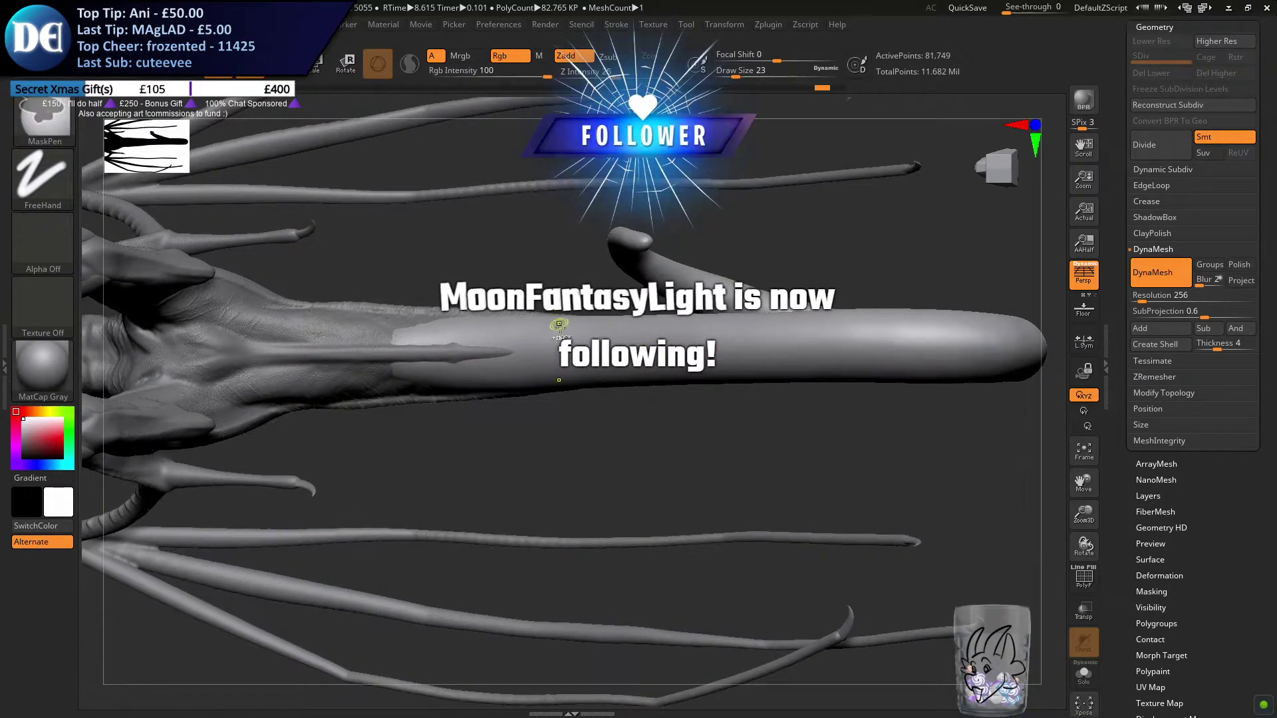
right_click_drag(557, 325, 597, 377, "ctrl")
left_click_drag(689, 345, 489, 353)
left_click_drag(775, 359, 651, 344)
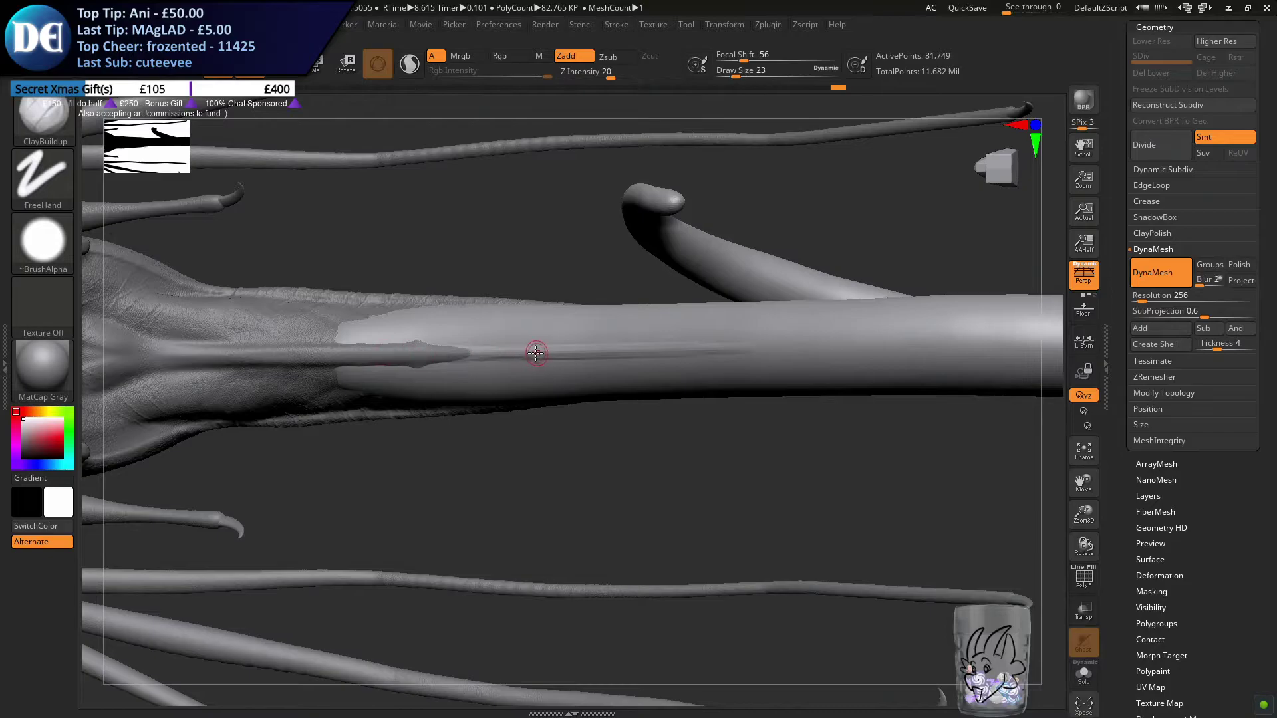
right_click_drag(508, 356, 421, 363)
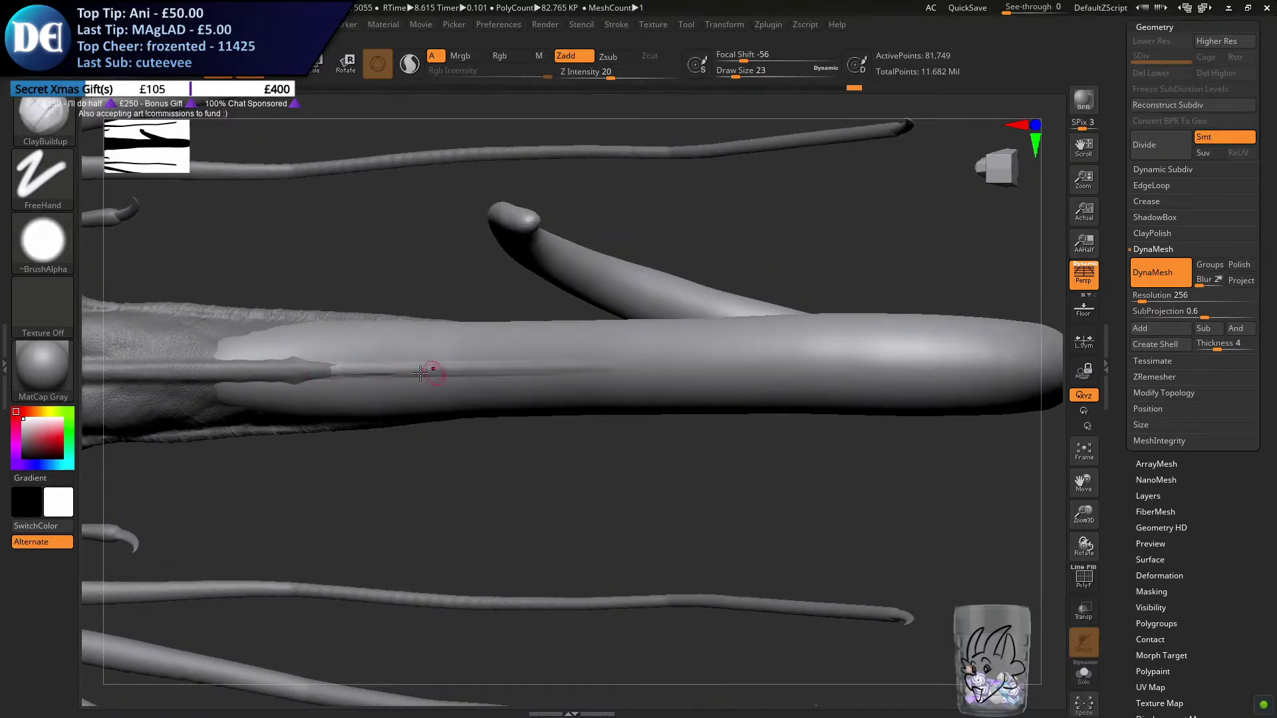
Try to extend the underside ridge farther towards the loop's bend, and undo those strokes
right_click_drag(570, 364, 645, 362)
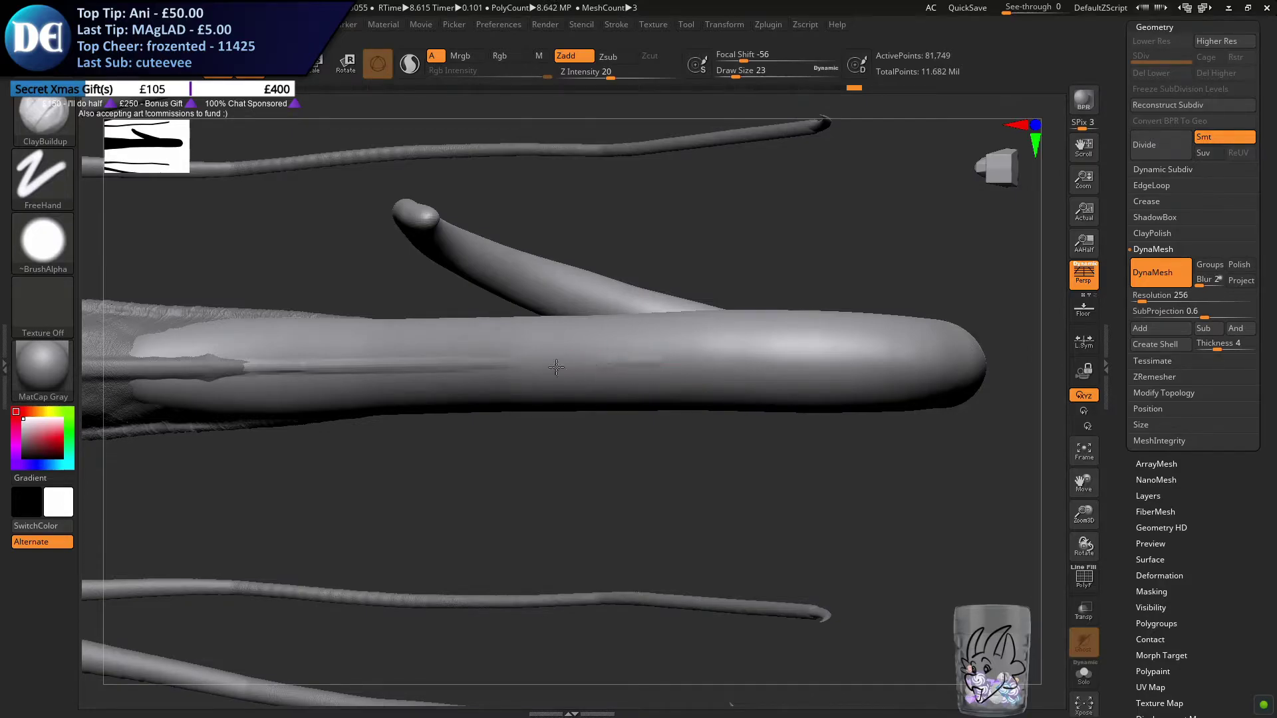
key("ctrl")
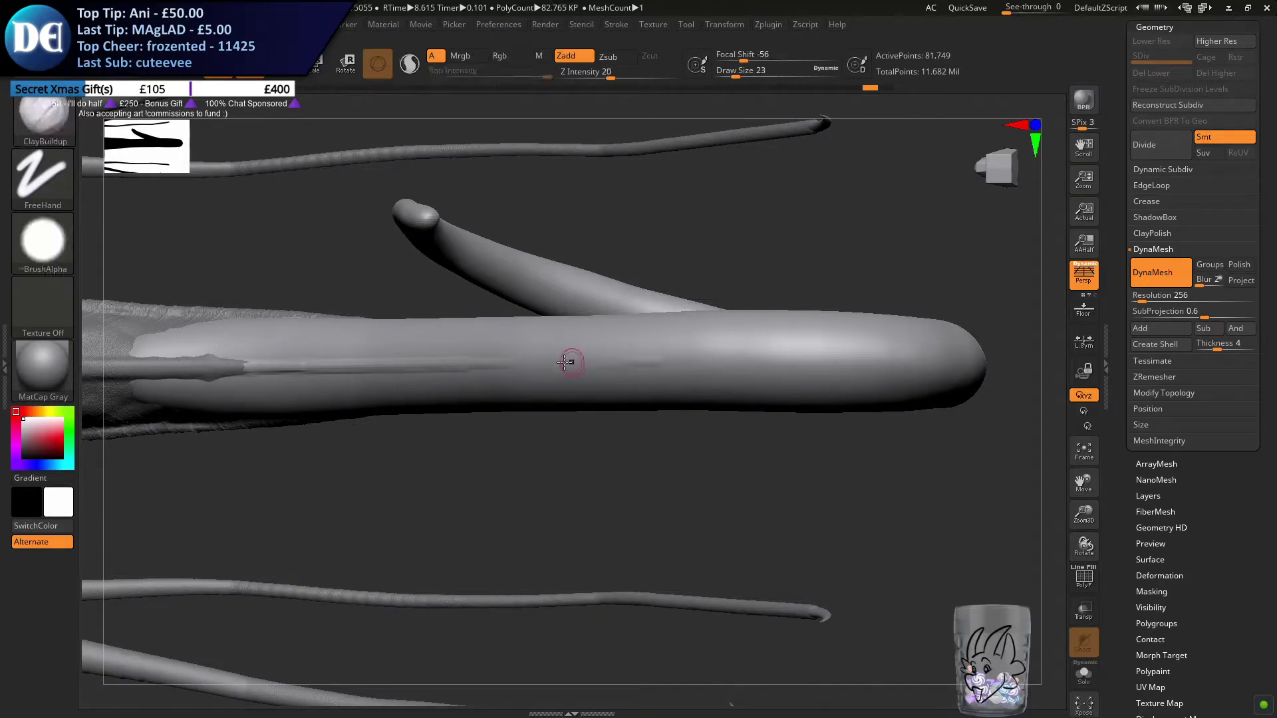
key("ctrl")
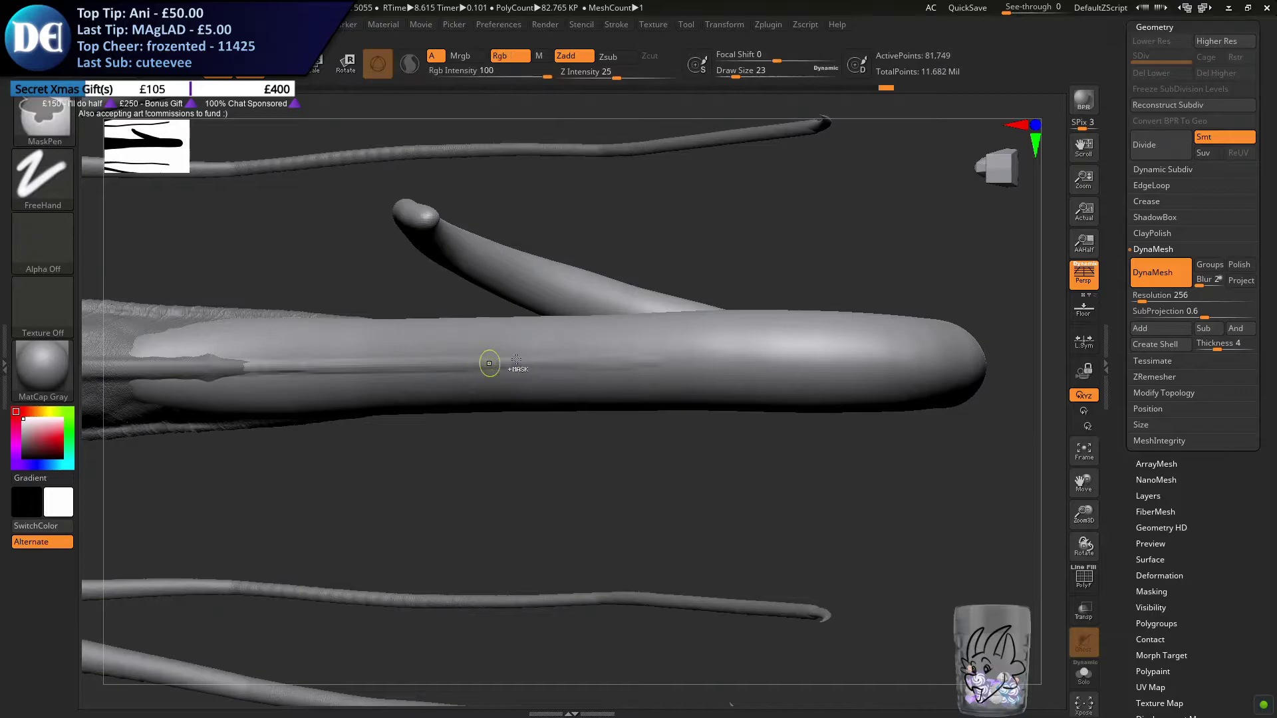
key("ctrl")
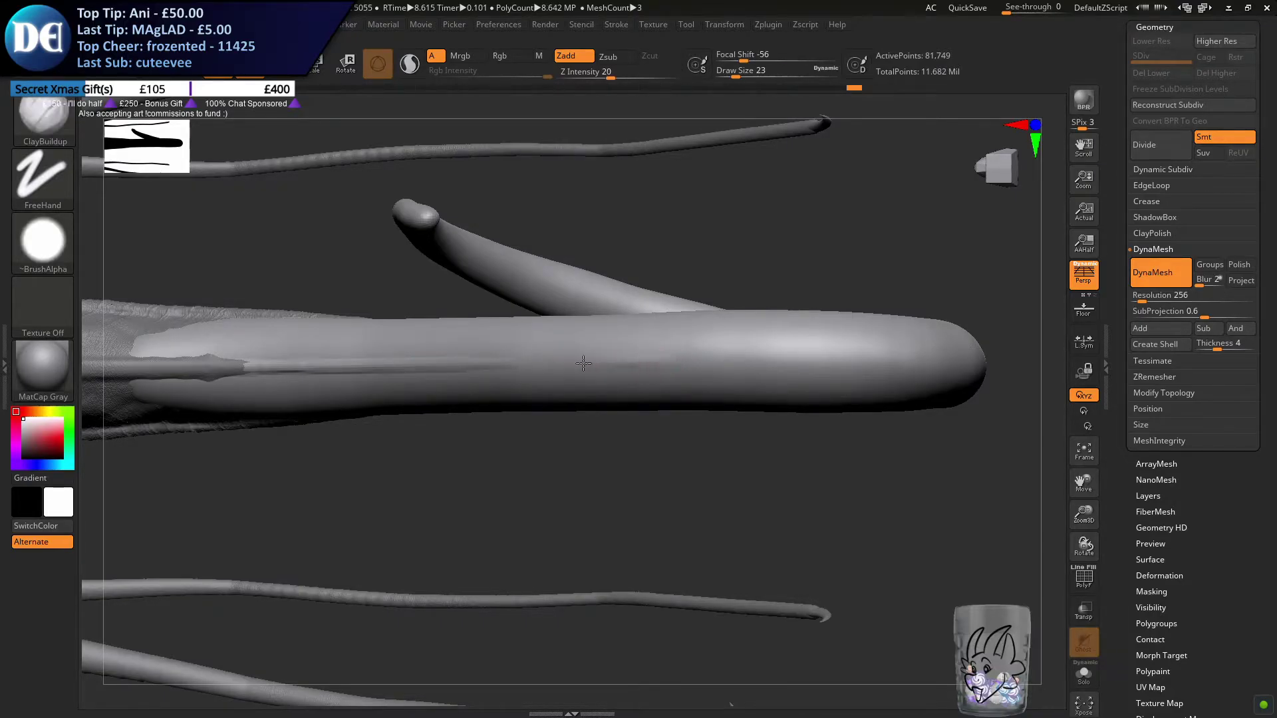
key("ctrl+z")
key("ctrl+z")
key("ctrl+z")
key("ctrl+z")
Extend and strengthen the raised centre ridge along the tail's underside towards the loop's outer bend using ClayBuildup
mouse_move(516, 360)
left_mouse_down()
mouse_move(559, 367)
mouse_move(424, 365)
left_mouse_up()
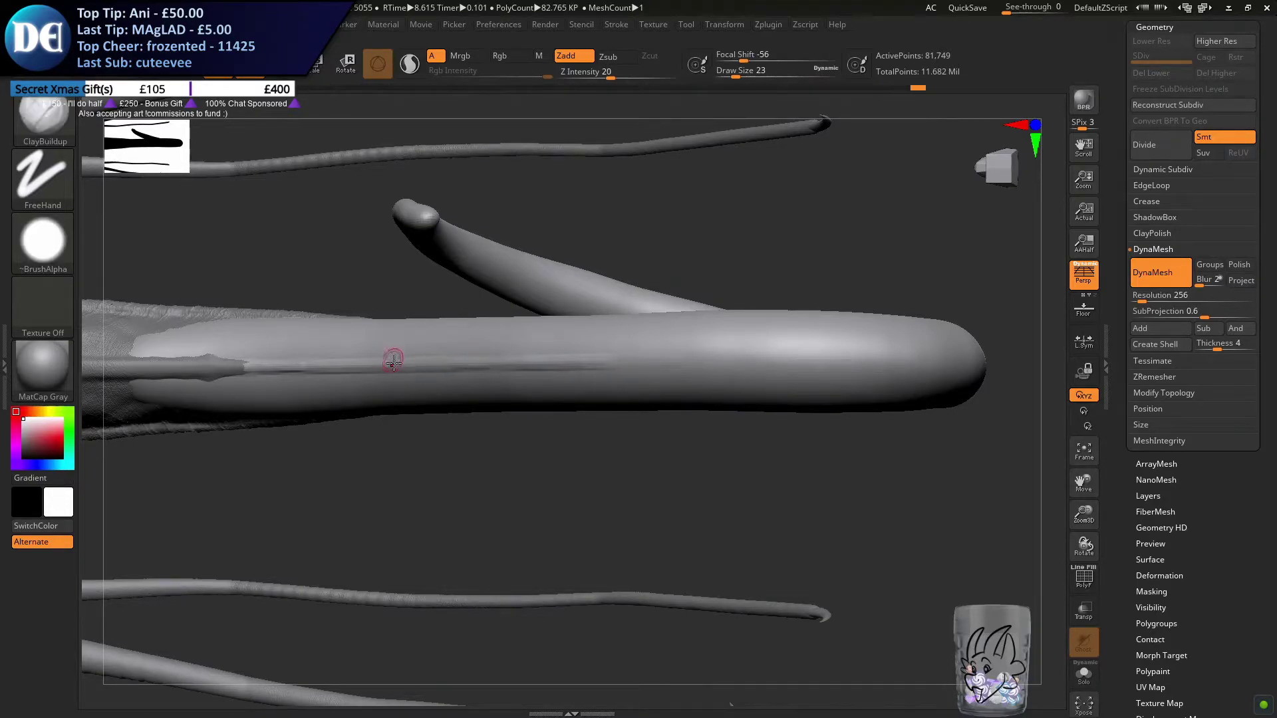
mouse_move(543, 437)
right_mouse_down("alt")
mouse_move(400, 438)
mouse_move(435, 468)
right_mouse_up("alt")
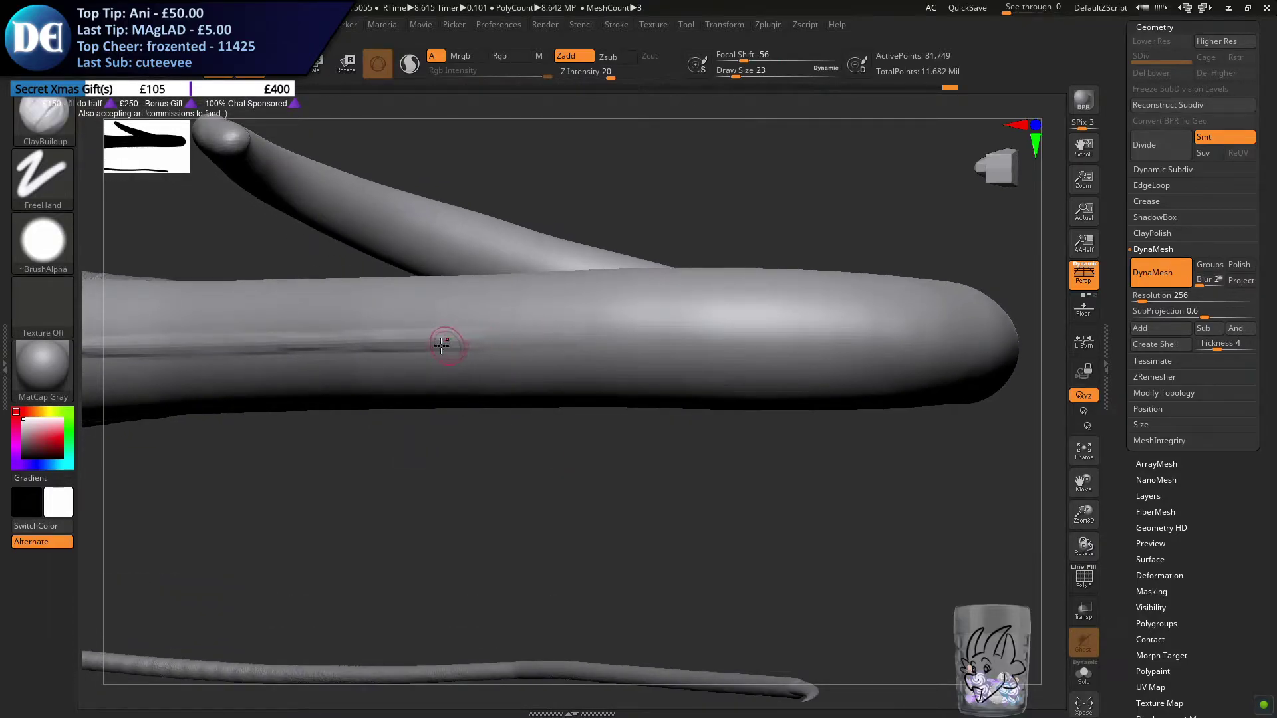
left_click_drag(461, 343, 530, 343)
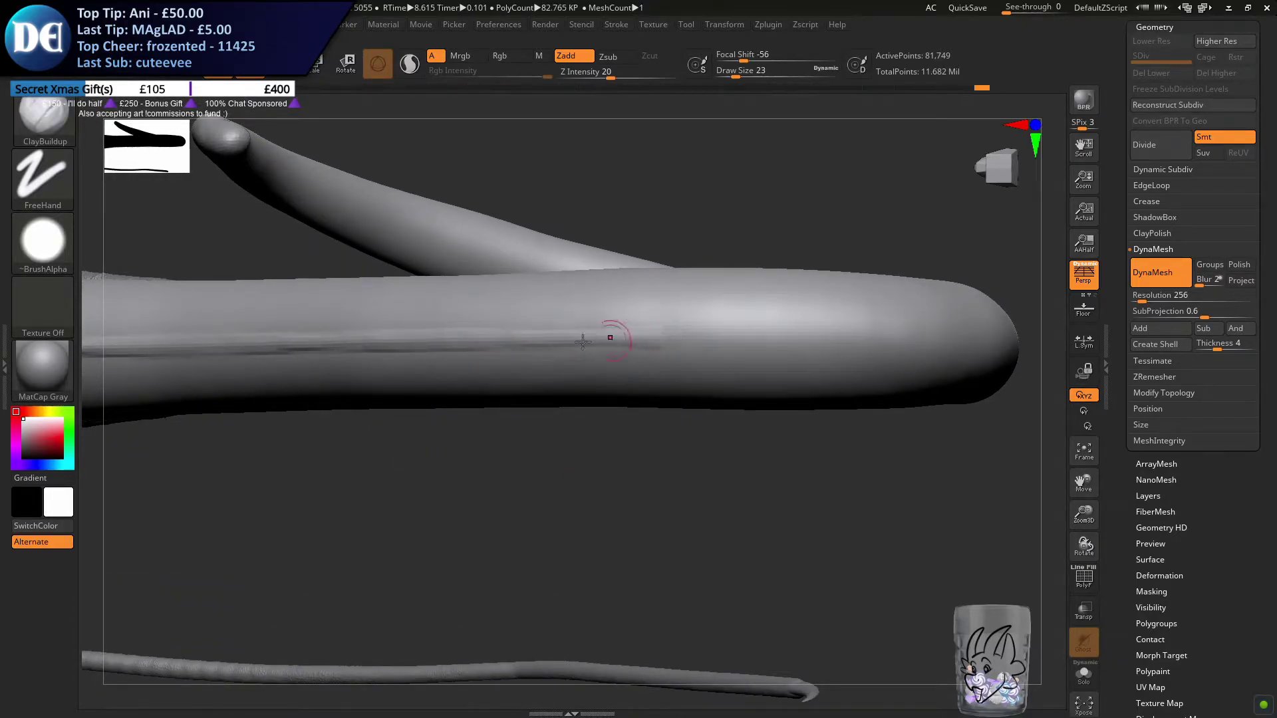
left_click_drag(702, 341, 625, 344)
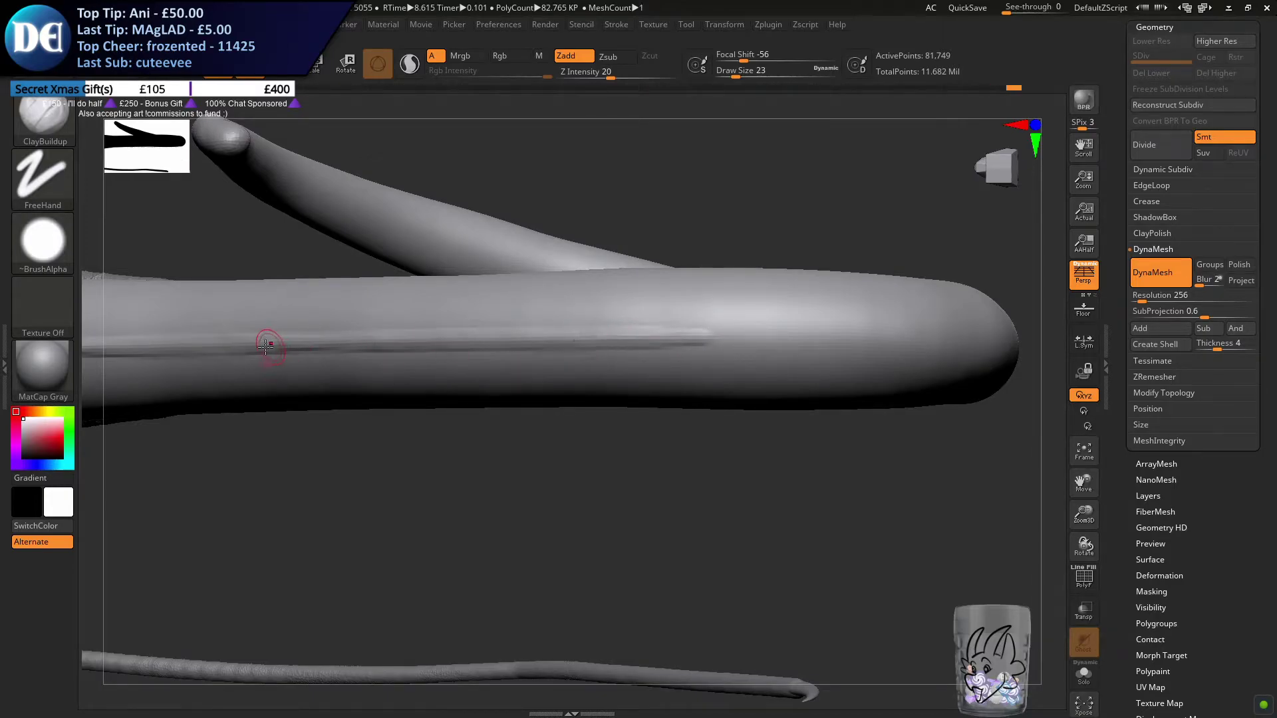
left_click_drag(299, 348, 695, 336)
left_click_drag(513, 338, 728, 336)
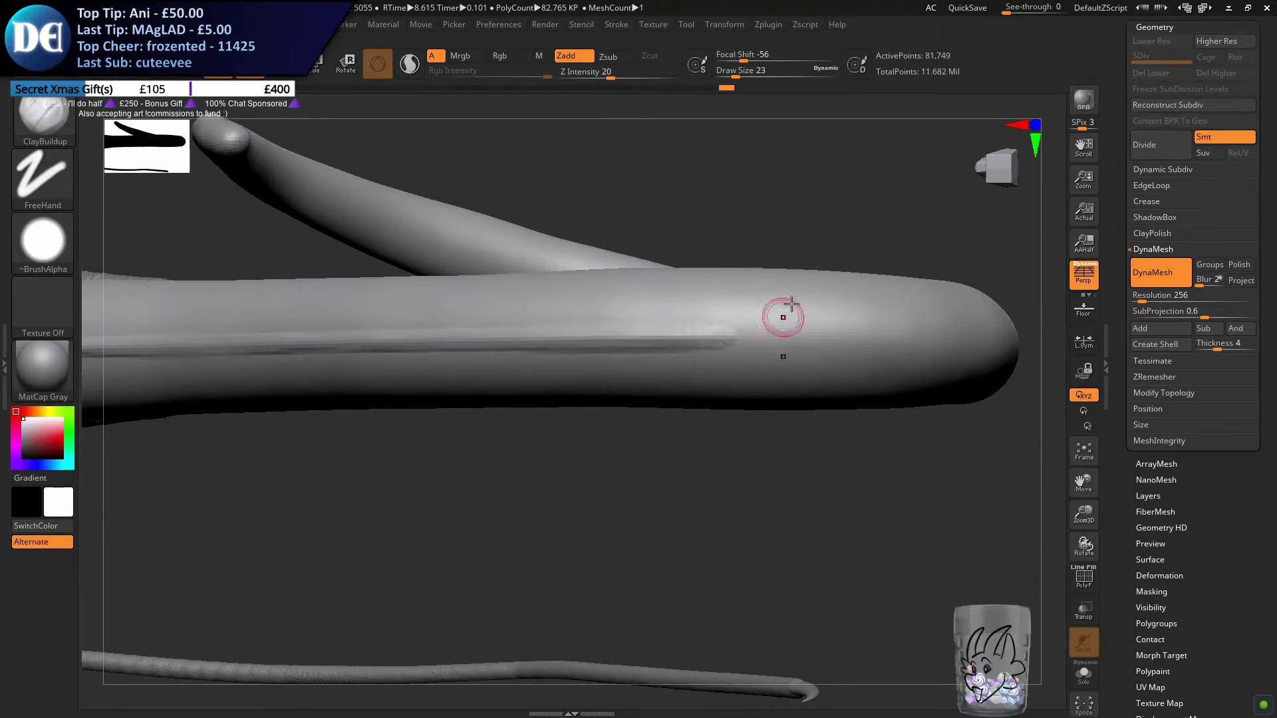
Try to lengthen the raised ridge along the tail's underside towards the loop's bend with ClayBuildup at draw size 23
left_click(736, 25)
left_click(740, 404)
left_click_drag(1002, 274, 983, 271)
left_click_drag(692, 336, 925, 338)
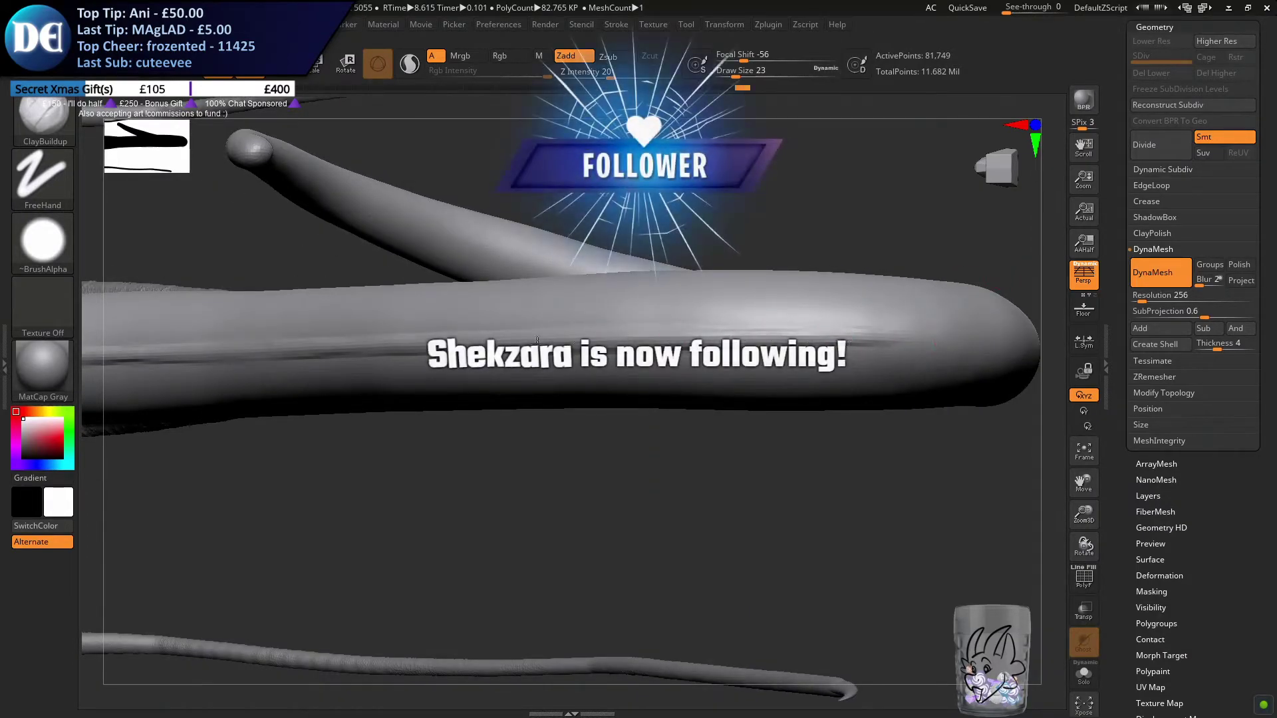
mouse_move(928, 334)
right_mouse_down("alt")
mouse_move(685, 348)
mouse_move(709, 338)
right_mouse_up("alt")
left_click_drag(549, 358, 740, 350)
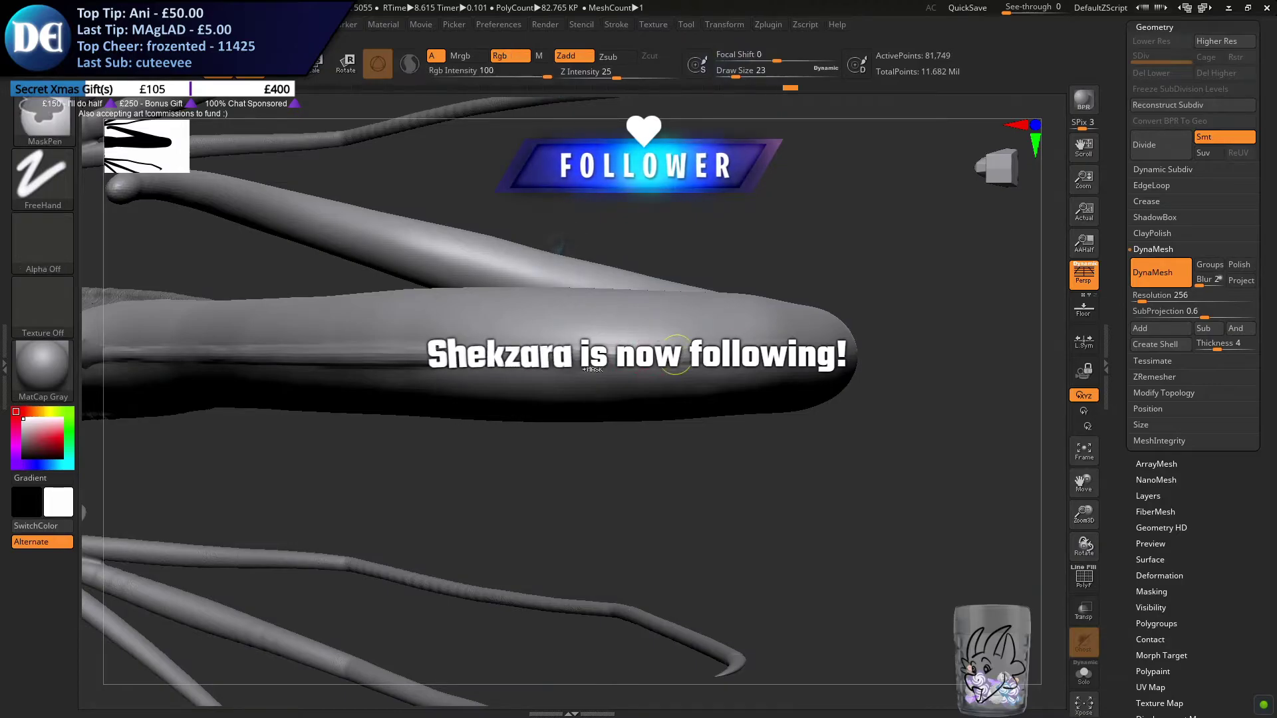
right_click_drag(739, 337, 791, 342)
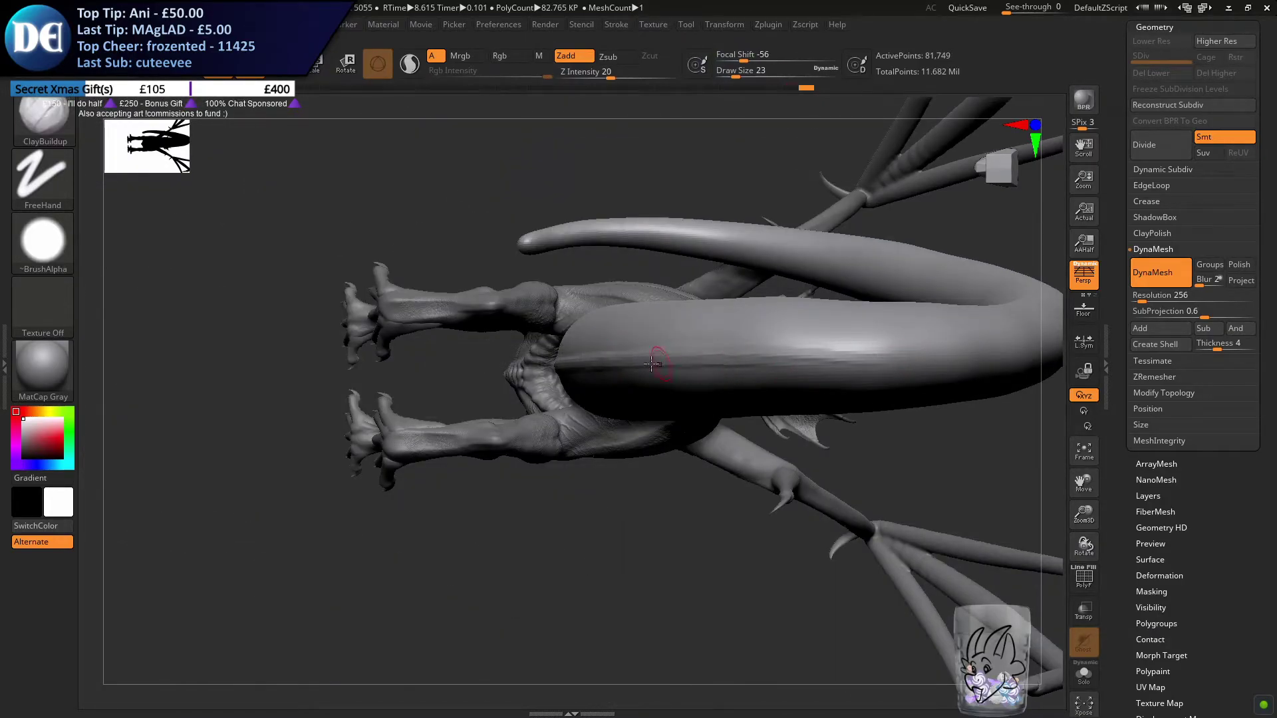
mouse_move(951, 365)
right_mouse_down()
mouse_move(768, 347)
mouse_move(752, 330)
right_mouse_up()
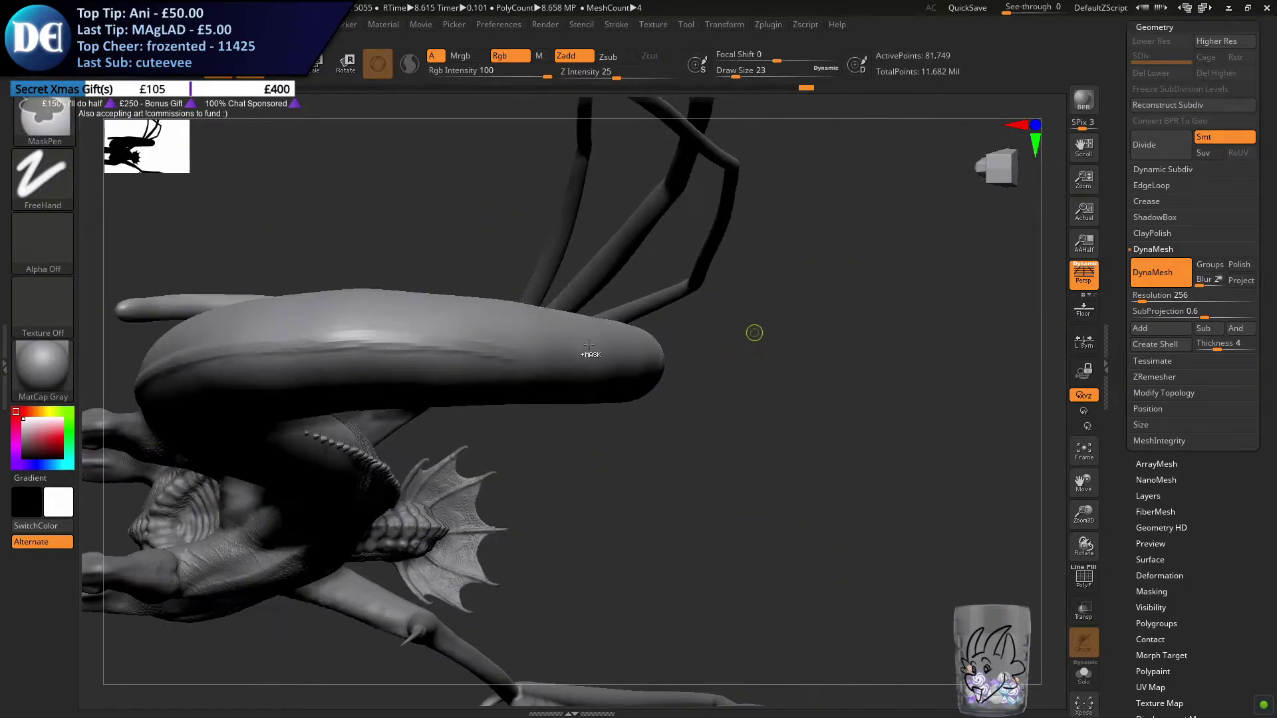
right_click_drag(444, 337, 766, 383)
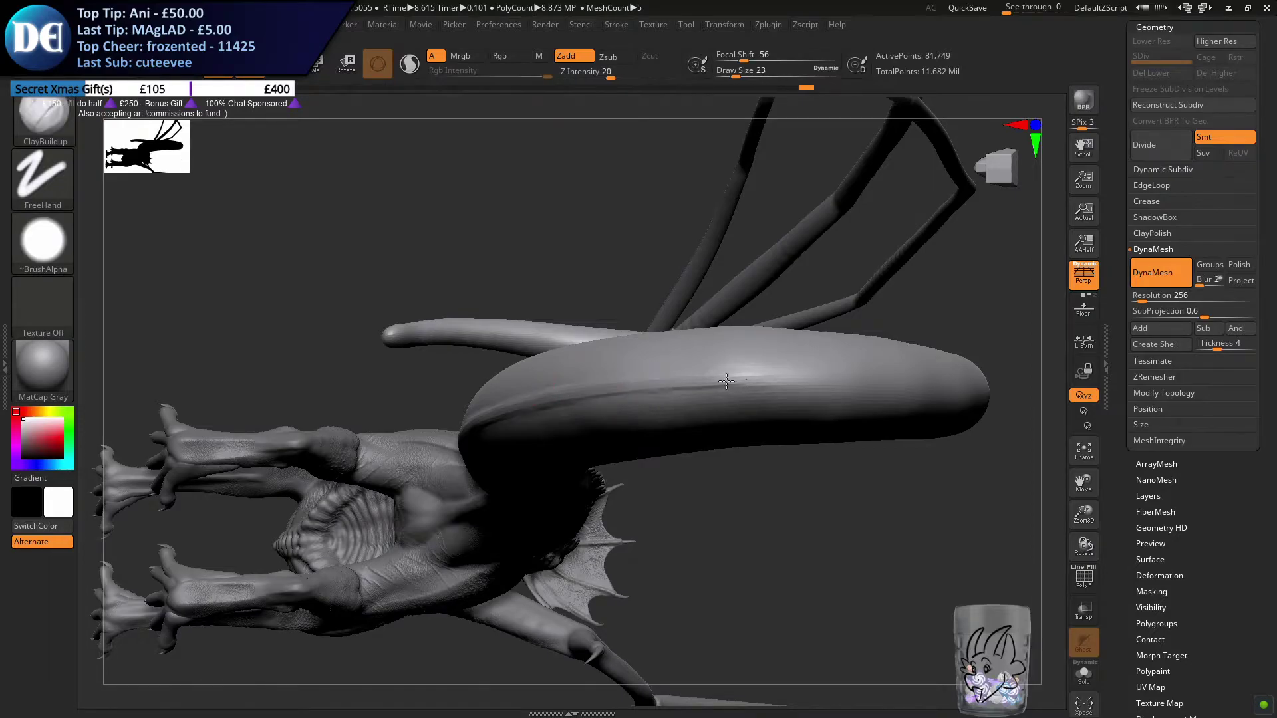
Enable Sculptris Pro and isolate the tail with Solo mode
key("ctrl")
key("ctrl")
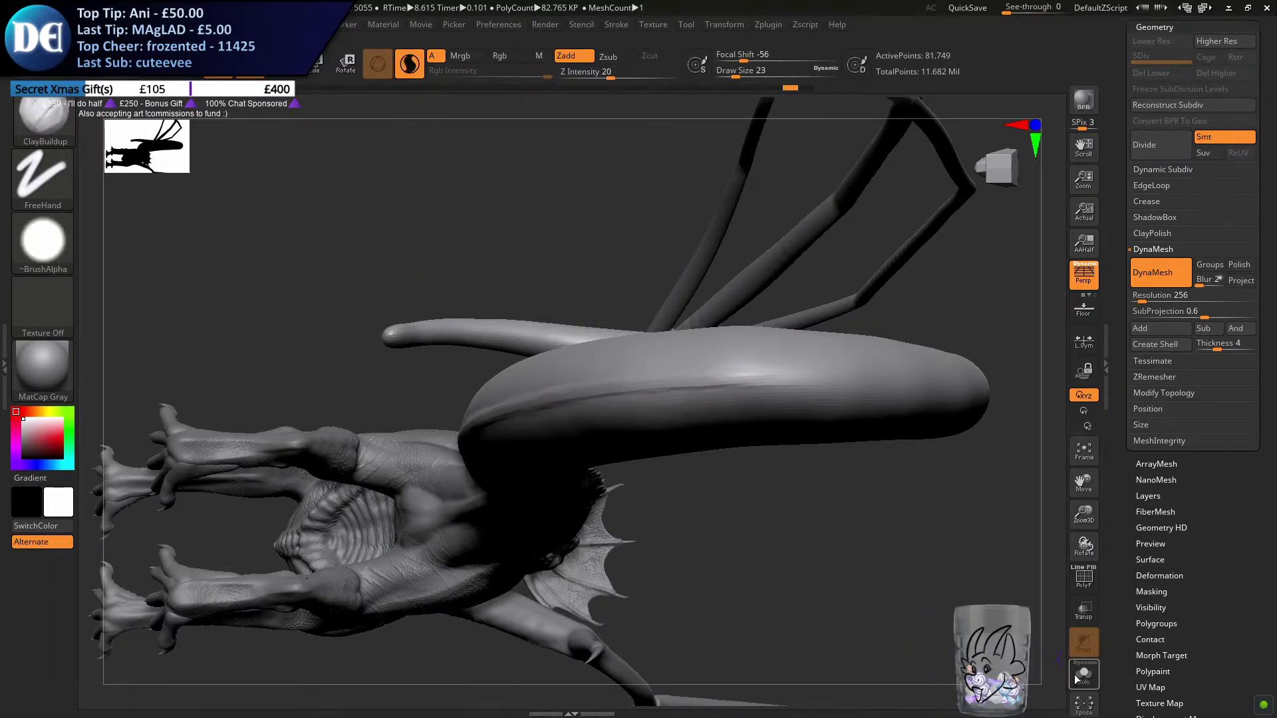
left_click(1078, 676)
Try to build a sharper centre ridge along the isolated tail's underside with repeated ClayBuildup strokes, undoing the stray ones
left_click_drag(565, 386, 764, 383)
key("ctrl+z")
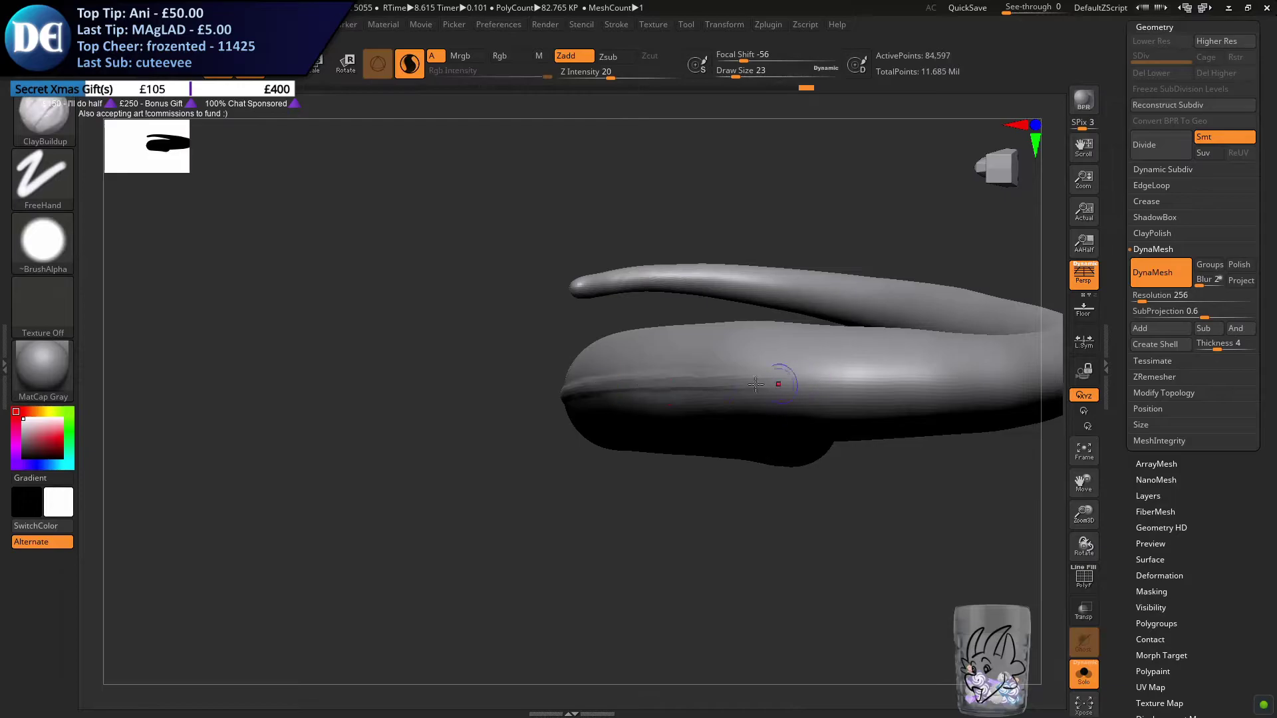
left_click_drag(672, 381, 888, 387)
left_click_drag(718, 379, 989, 384)
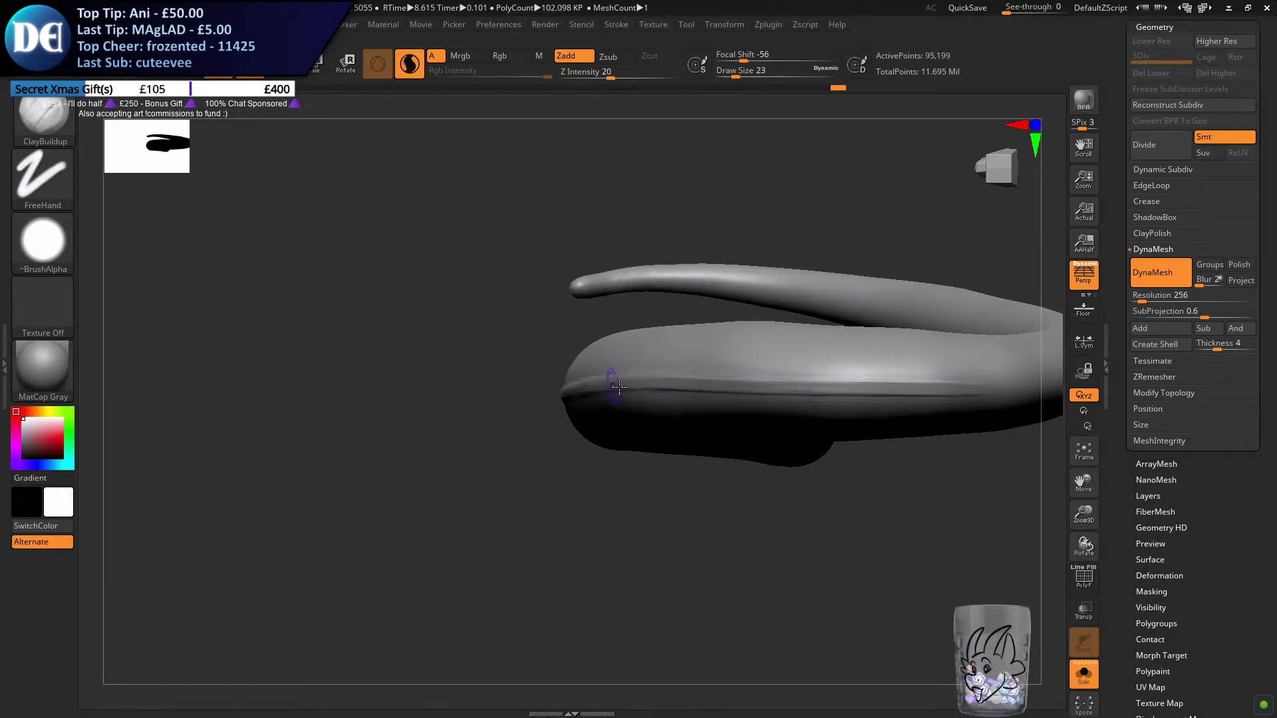
right_click_drag(613, 386, 189, 326, "alt")
left_click_drag(451, 383, 624, 382)
left_click_drag(508, 384, 598, 387)
left_click_drag(447, 377, 684, 377)
key("ctrl+z")
left_click_drag(435, 380, 632, 384)
key("ctrl+z")
left_click_drag(448, 377, 698, 382)
left_click_drag(539, 376, 748, 379)
Try to carry the underside ridge farther along the thick part of the tail towards the loop's bend
mouse_move(202, 352)
right_mouse_down("alt")
mouse_move(602, 391)
mouse_move(370, 422)
mouse_move(200, 492)
right_mouse_up("alt")
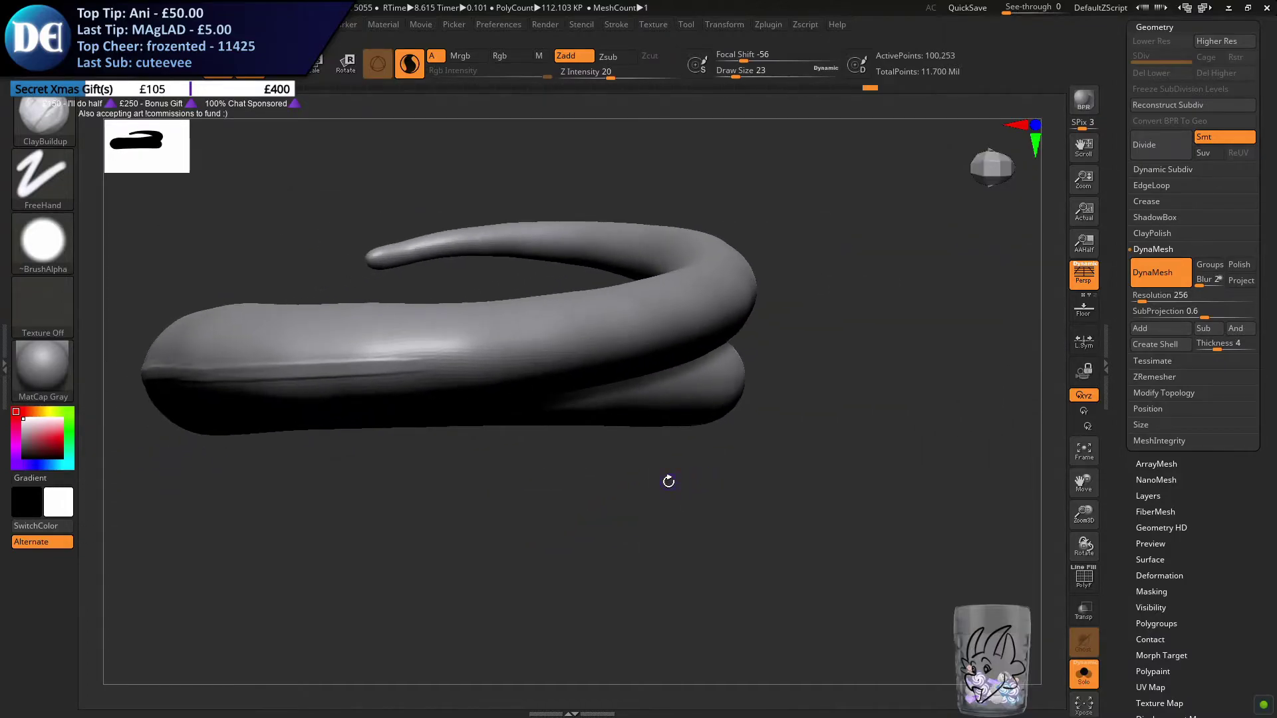
mouse_move(560, 435)
left_mouse_down()
mouse_move(648, 311)
mouse_move(505, 320)
left_mouse_up()
key("ctrl+z")
left_click_drag(702, 302, 629, 304)
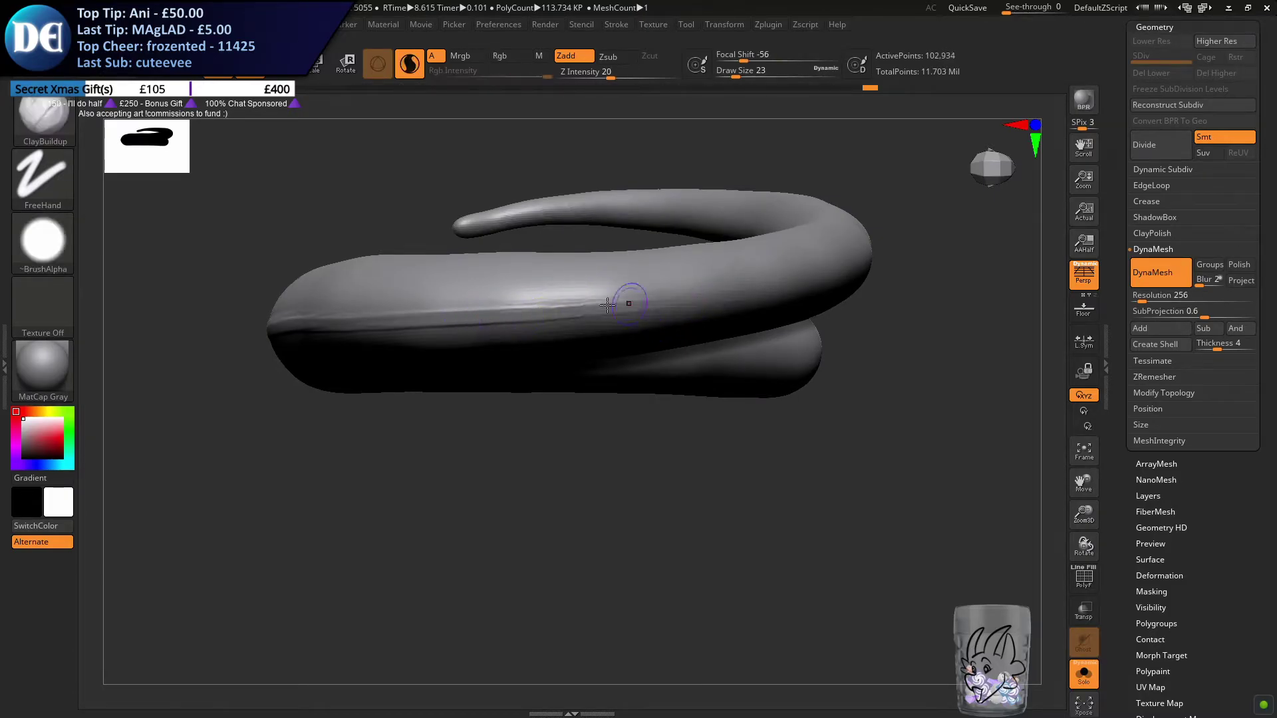
mouse_move(494, 317)
left_mouse_down()
mouse_move(785, 284)
mouse_move(720, 296)
left_mouse_up()
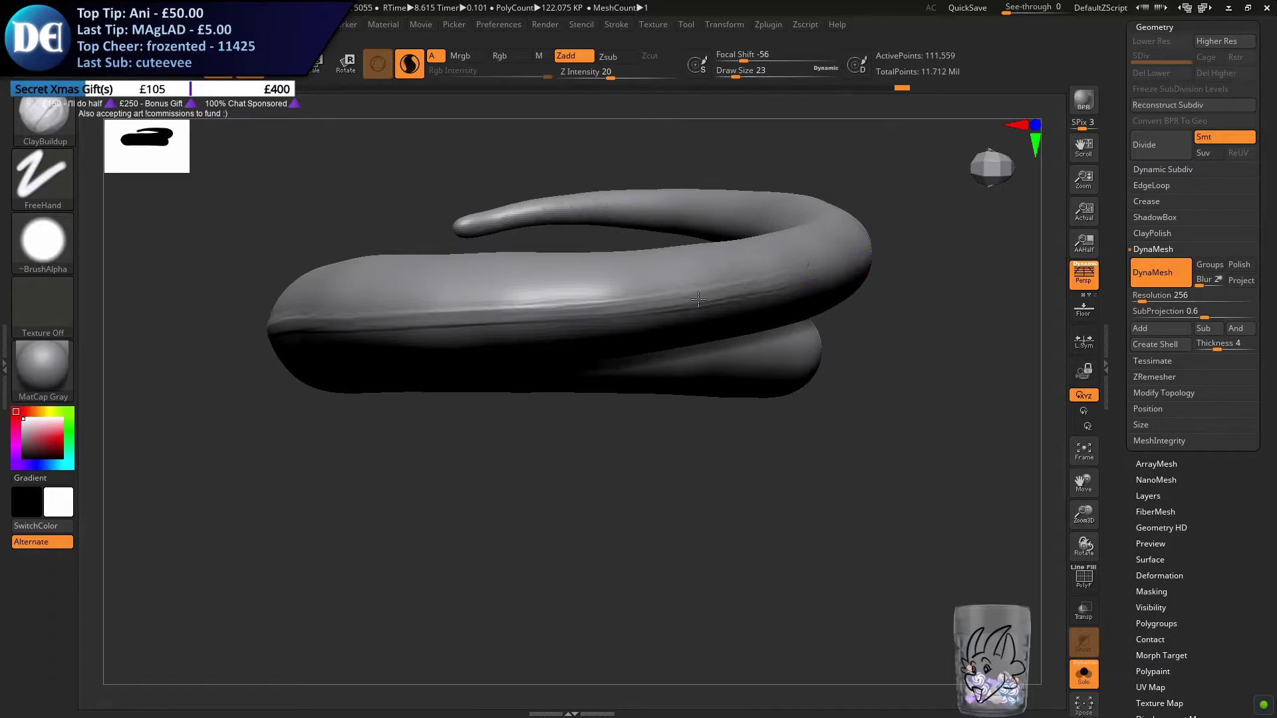
left_click_drag(592, 306, 649, 288)
mouse_move(834, 336)
left_mouse_down()
mouse_move(698, 325)
mouse_move(655, 342)
left_mouse_up()
Reduce the ClayBuildup draw size to 16 and try to redraw the ridge's far end as a narrower line
key("s")
mouse_move(454, 377)
left_mouse_down()
mouse_move(370, 387)
mouse_move(419, 375)
mouse_move(492, 381)
left_mouse_up()
key("s")
key("ctrl+z")
key("ctrl+z")
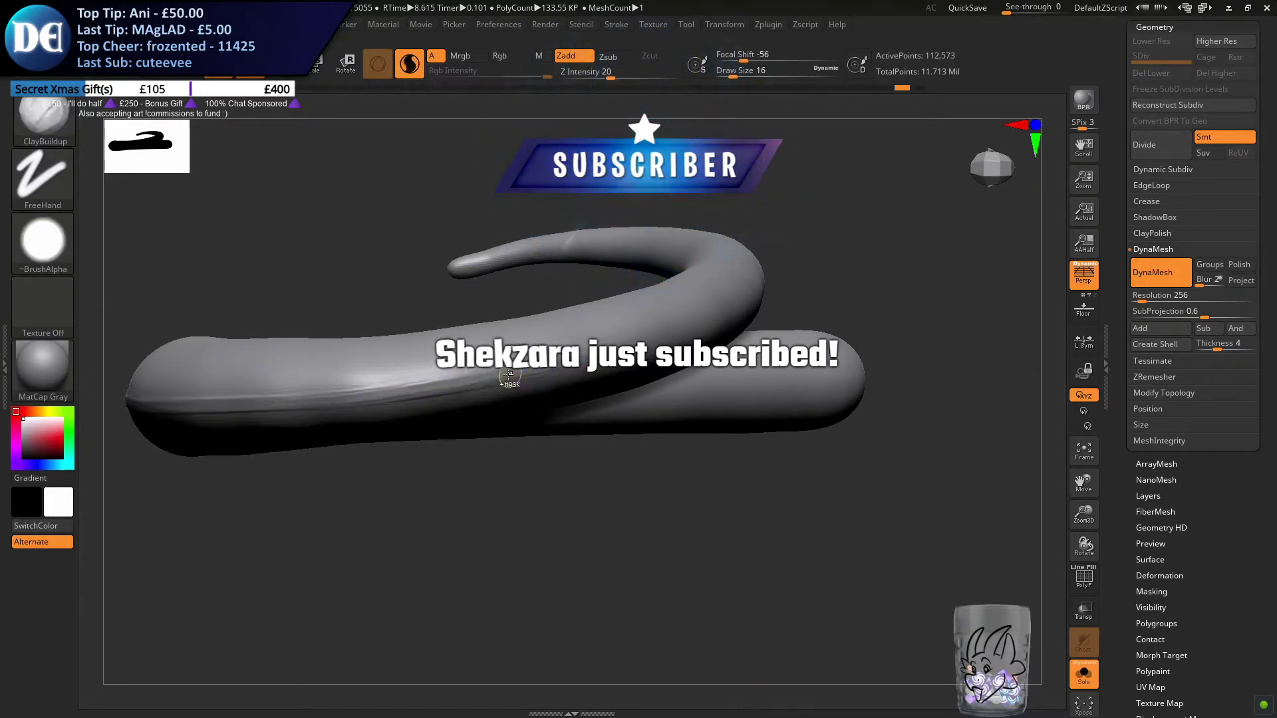
mouse_move(326, 399)
left_mouse_down()
mouse_move(452, 388)
mouse_move(685, 336)
left_mouse_up()
left_click_drag(431, 393, 609, 352)
left_click_drag(495, 366, 667, 336)
key("ctrl+z")
left_click_drag(301, 404, 551, 368)
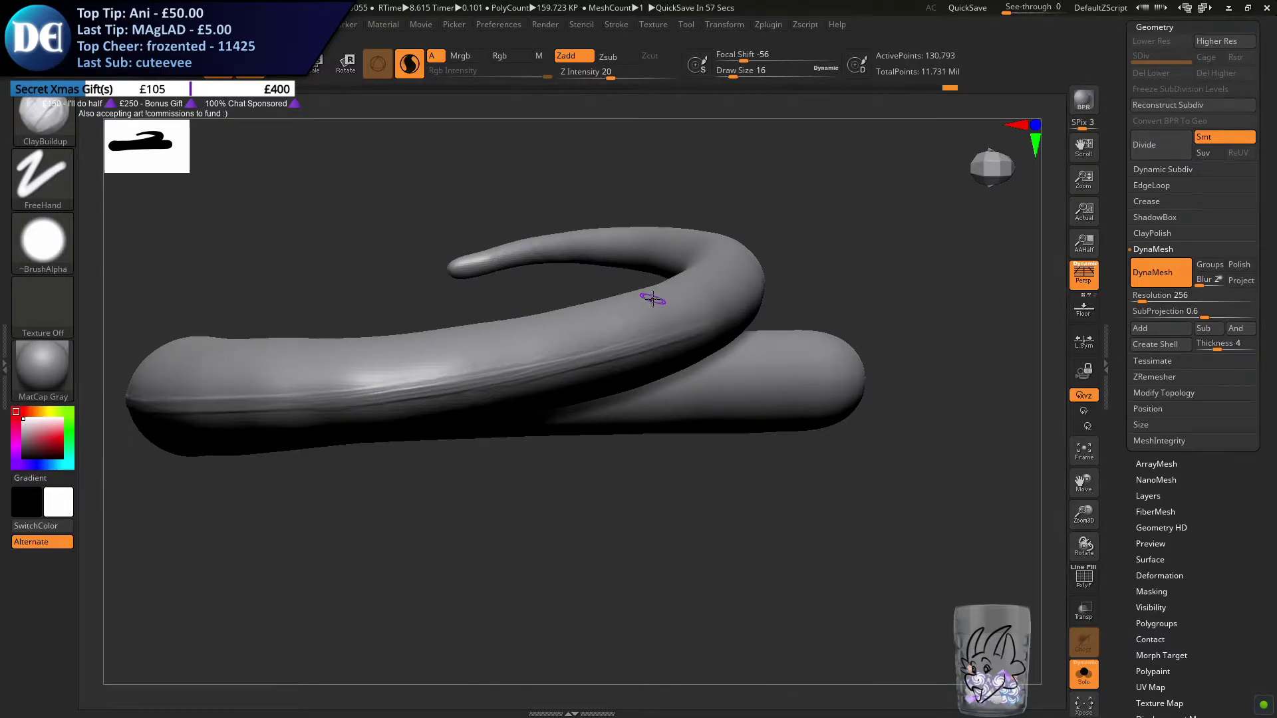
Try to extend the narrow ridge up to the loop's outer bend and reinforce it with overlapping ClayBuildup strokes
left_click_drag(625, 424, 682, 323)
mouse_move(546, 365)
left_mouse_down()
mouse_move(747, 310)
mouse_move(645, 333)
left_mouse_up()
right_click_drag(644, 333, 603, 367)
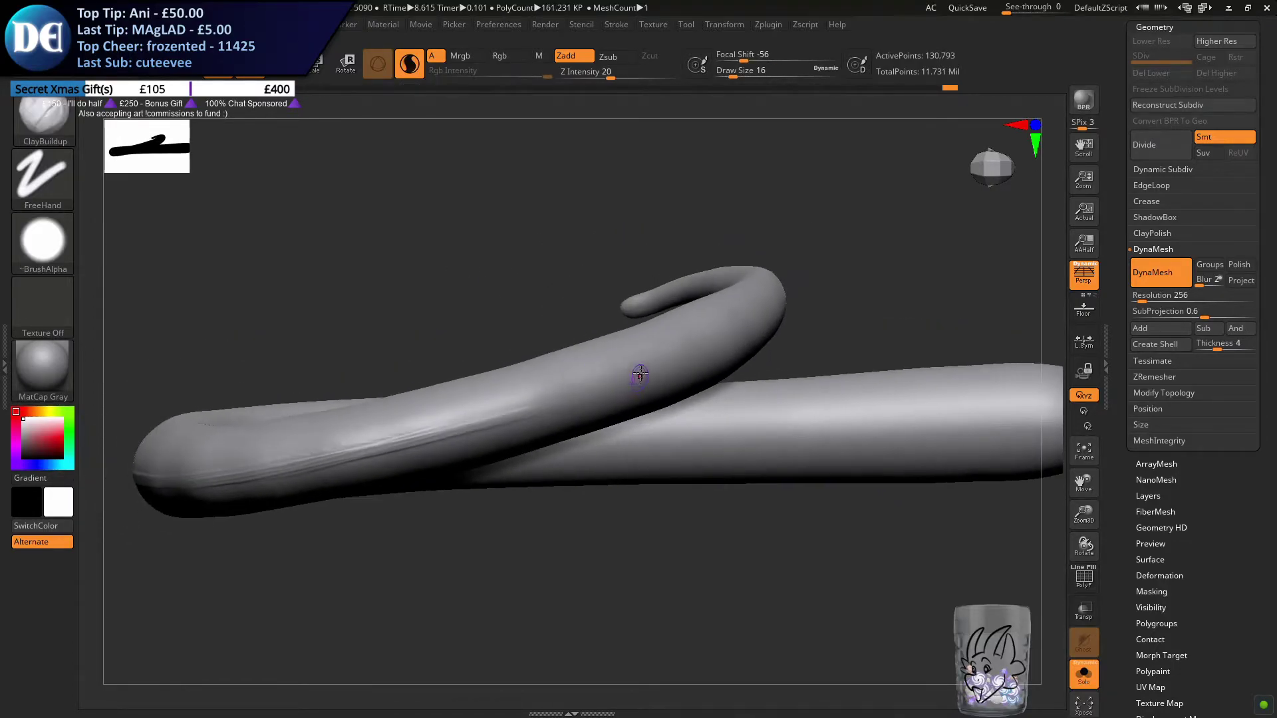
left_click_drag(431, 433, 562, 401)
left_click_drag(470, 426, 704, 351)
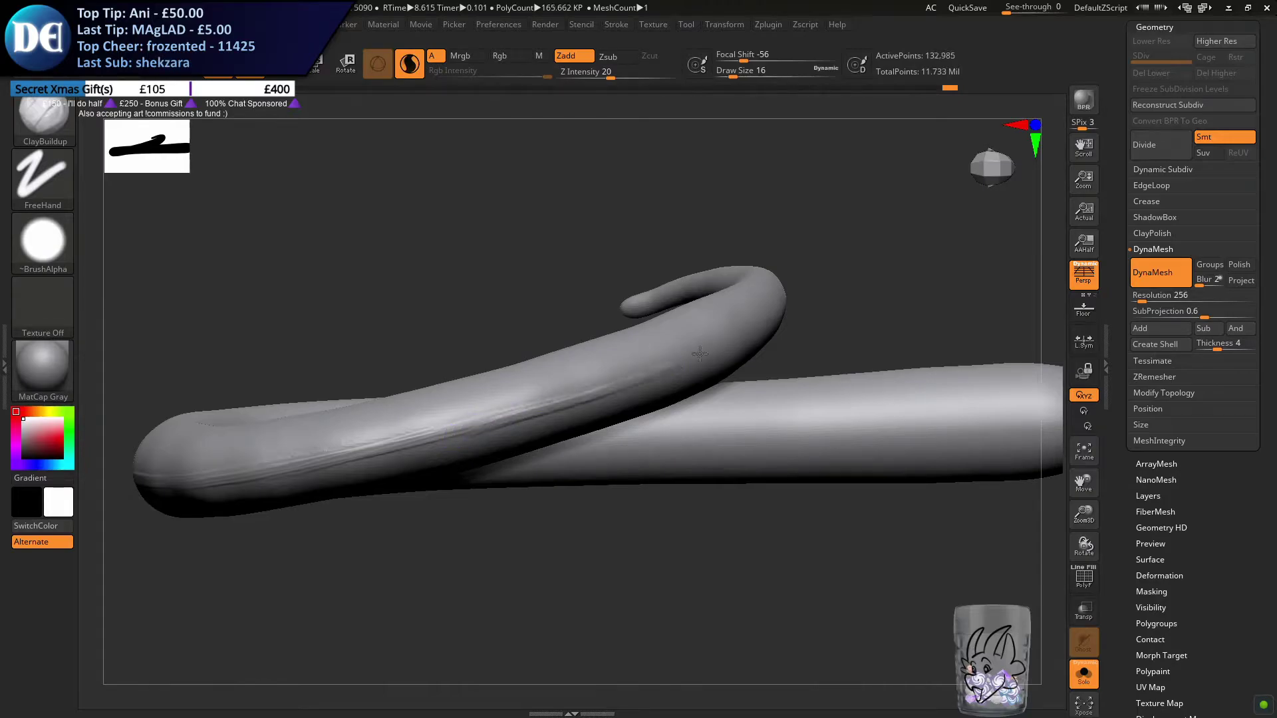
left_click_drag(575, 397, 765, 316)
mouse_move(765, 316)
left_mouse_down("shift")
mouse_move(743, 333)
mouse_move(770, 309)
left_mouse_up("shift")
left_click_drag(655, 372, 772, 306)
mouse_move(587, 402)
left_mouse_down()
mouse_move(725, 348)
mouse_move(781, 305)
left_mouse_up()
left_click_drag(517, 420, 659, 369)
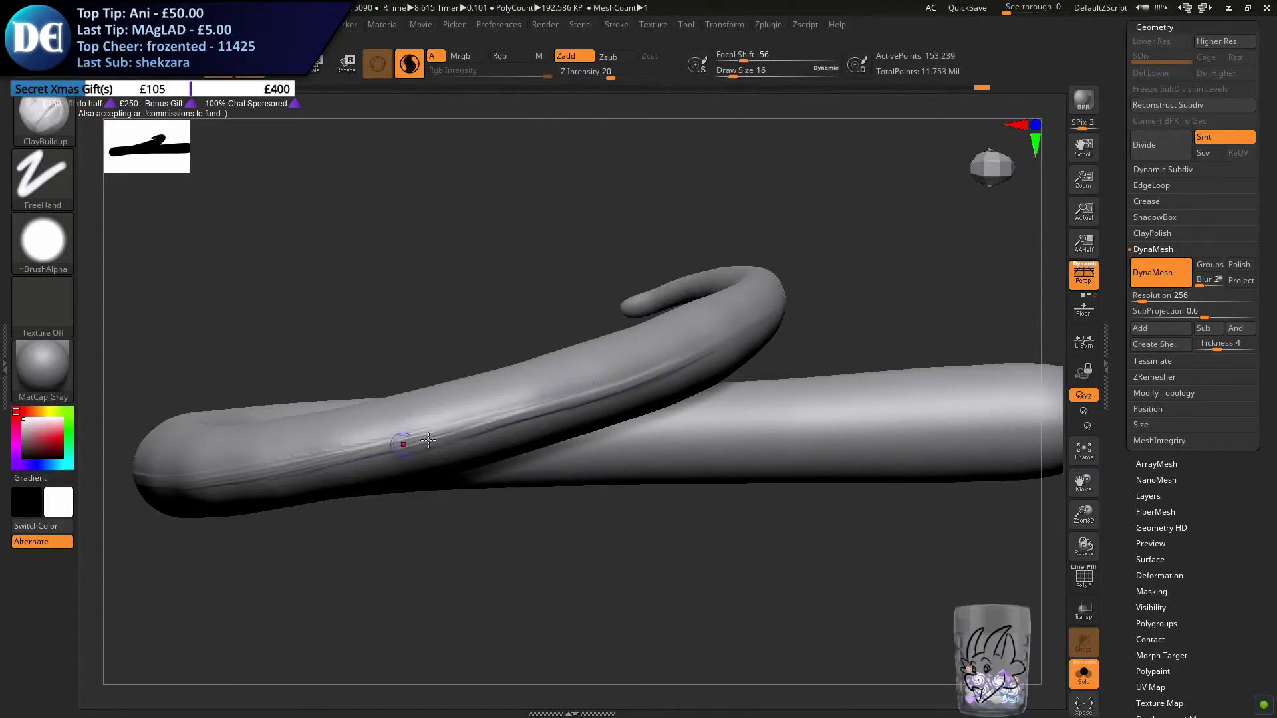
Try to continue the narrow ridge around the outer curve of the loop, undoing the strokes that stray
left_click_drag(313, 467, 266, 471)
right_click_drag(319, 447, 145, 489, "alt")
mouse_move(416, 428)
right_mouse_down()
mouse_move(576, 356)
mouse_move(234, 480)
right_mouse_up()
left_click_drag(242, 479, 577, 366)
key("ctrl+z")
left_click_drag(211, 487, 601, 357)
left_click_drag(275, 467, 676, 317)
key("ctrl+z")
left_click_drag(336, 442, 718, 307)
left_click_drag(432, 408, 675, 323)
left_click_drag(285, 461, 534, 375)
left_click_drag(258, 472, 734, 298)
Try to strengthen the ridge around the outer bend with additional overlapping ClayBuildup strokes
right_click_drag(734, 298, 496, 385)
left_click_drag(363, 417, 705, 337)
left_click_drag(525, 381, 891, 293)
mouse_move(891, 292)
right_mouse_down()
mouse_move(725, 335)
mouse_move(726, 354)
right_mouse_up()
left_click_drag(873, 320, 755, 338)
left_click_drag(909, 313, 771, 339)
Undo all of the ridge strokes on the tail, going back to the smooth mesh
mouse_move(586, 370)
right_mouse_down()
mouse_move(621, 373)
mouse_move(550, 293)
mouse_move(660, 431)
mouse_move(632, 488)
mouse_move(698, 390)
mouse_move(667, 399)
mouse_move(640, 365)
mouse_move(649, 413)
mouse_move(624, 397)
mouse_move(655, 402)
mouse_move(621, 444)
mouse_move(653, 447)
right_mouse_up()
key("shift")
right_click_drag(819, 428, 765, 385, "alt")
key("ctrl+z")
key("ctrl+z")
right_click_drag(684, 393, 641, 459, "ctrl")
right_click_drag(641, 459, 653, 379)
key("ctrl+z")
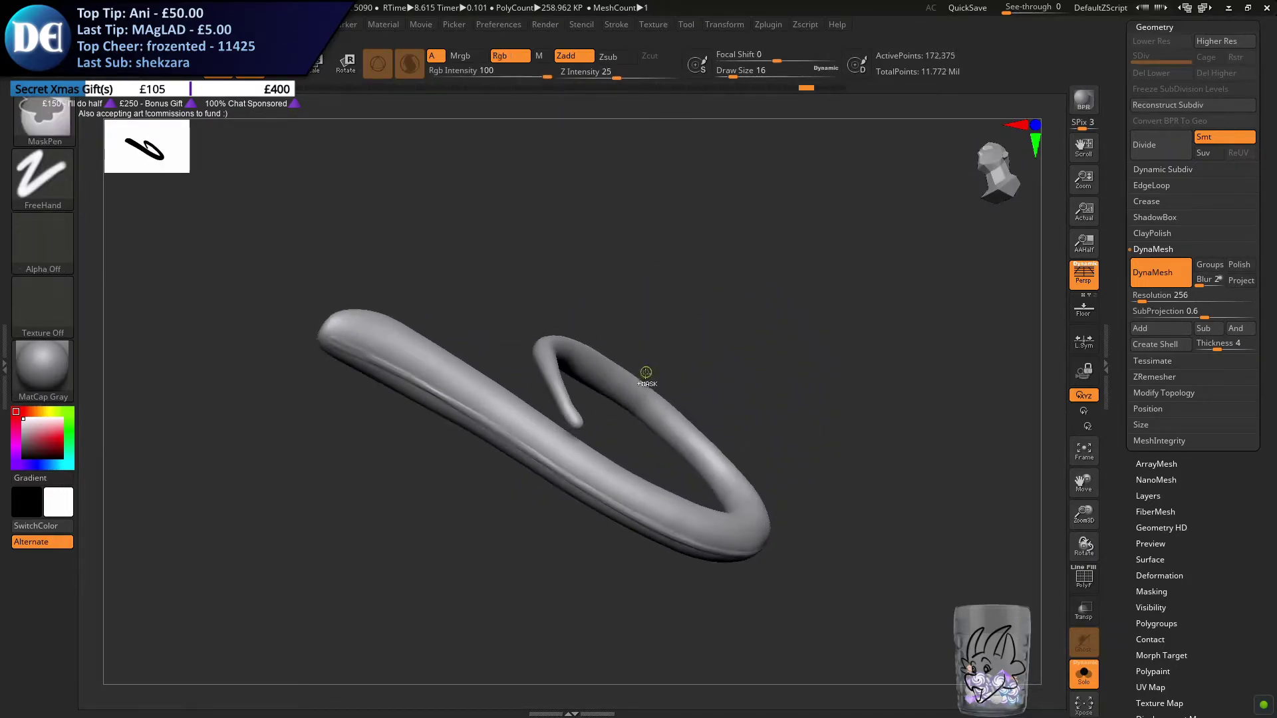
key("ctrl+z")
key("ctrl+z")
key("ctrl+z")
key("ctrl+z")
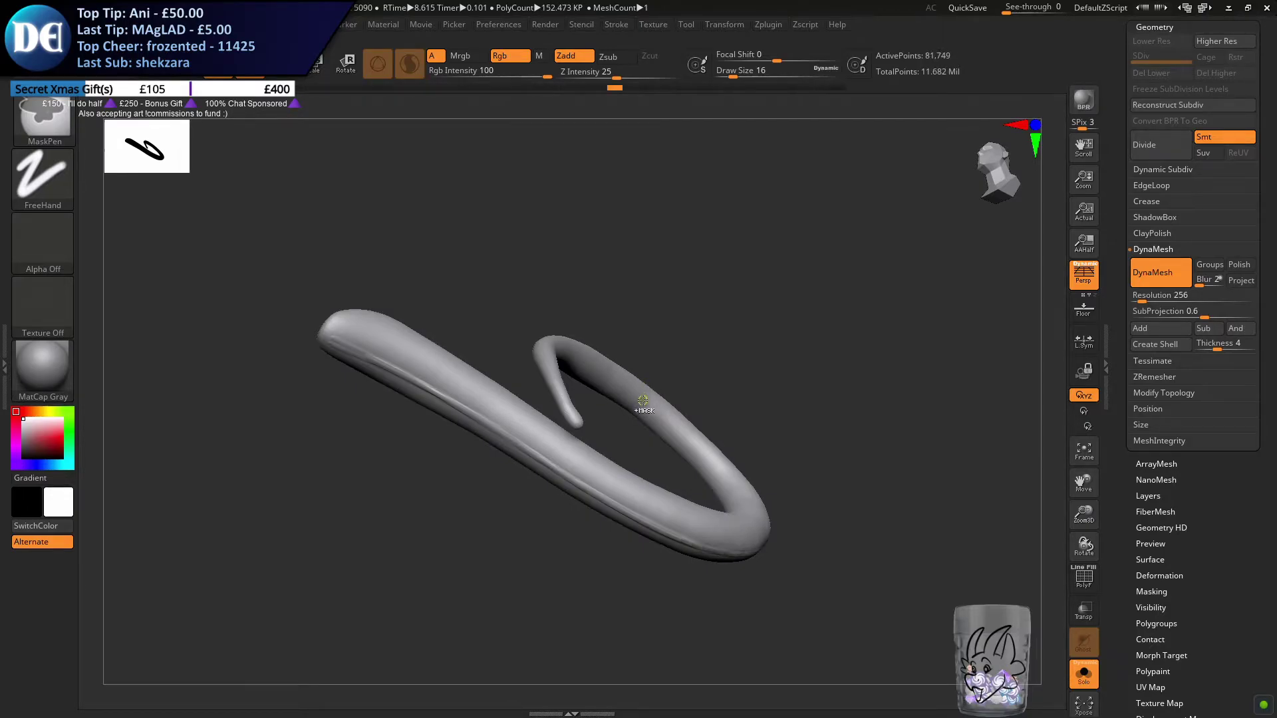
Start a new raised ridge near the tail's thin tip with ClayBuildup at draw size 16
left_click_drag(652, 462, 480, 458)
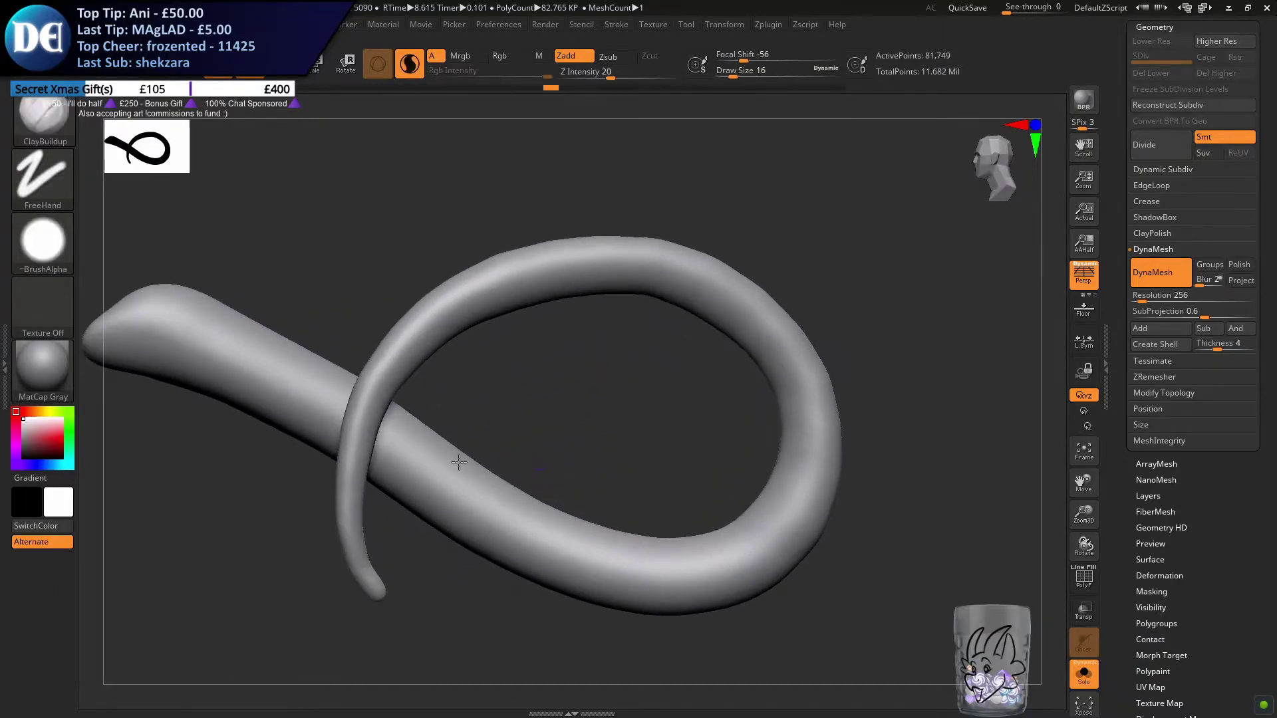
left_click_drag(329, 504, 285, 526)
left_click_drag(391, 526, 407, 553)
left_click(392, 561)
mouse_move(422, 544)
right_mouse_down()
mouse_move(397, 521)
mouse_move(426, 589)
right_mouse_up()
left_click_drag(420, 577, 395, 462)
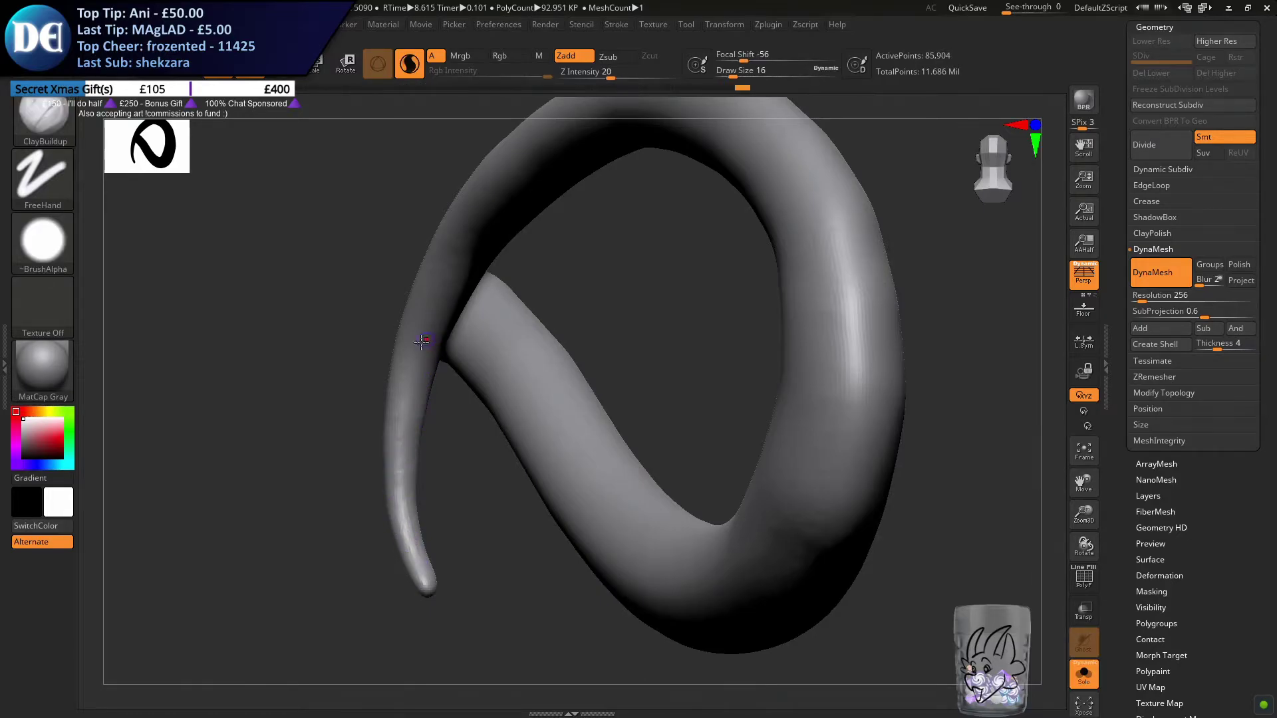
Raise the ClayBuildup draw size to 31 and build the ridge along the tail's thin end, undoing the test strokes
key("s")
mouse_move(399, 384)
left_mouse_down()
mouse_move(418, 350)
mouse_move(400, 401)
left_mouse_up()
key("ctrl+z")
key("s")
key("ctrl+z")
key("s")
key("ctrl+z")
mouse_move(424, 323)
left_mouse_down()
mouse_move(389, 440)
mouse_move(424, 327)
mouse_move(418, 338)
left_mouse_up()
mouse_move(398, 436)
left_mouse_down()
mouse_move(419, 569)
mouse_move(396, 507)
mouse_move(402, 429)
left_mouse_up()
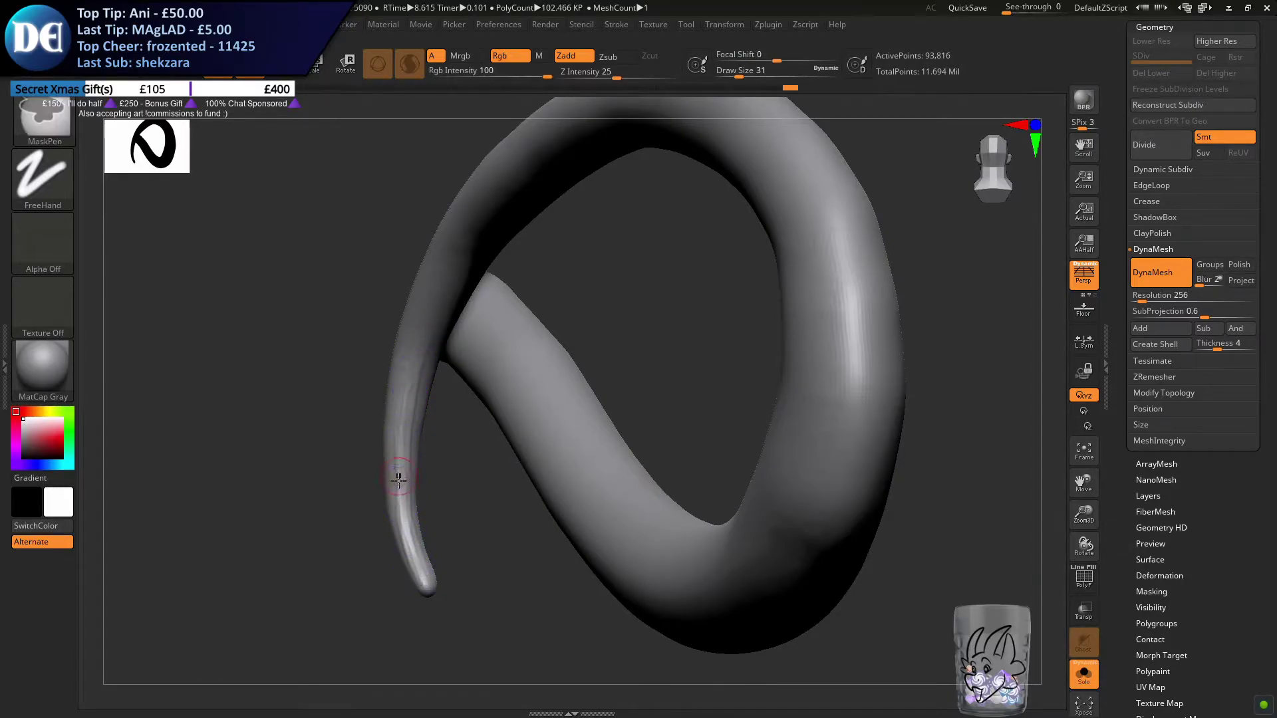
Extend the ridge from the tail's tip up past the point where the thin end crosses the thick base
left_click_drag(408, 382, 367, 438)
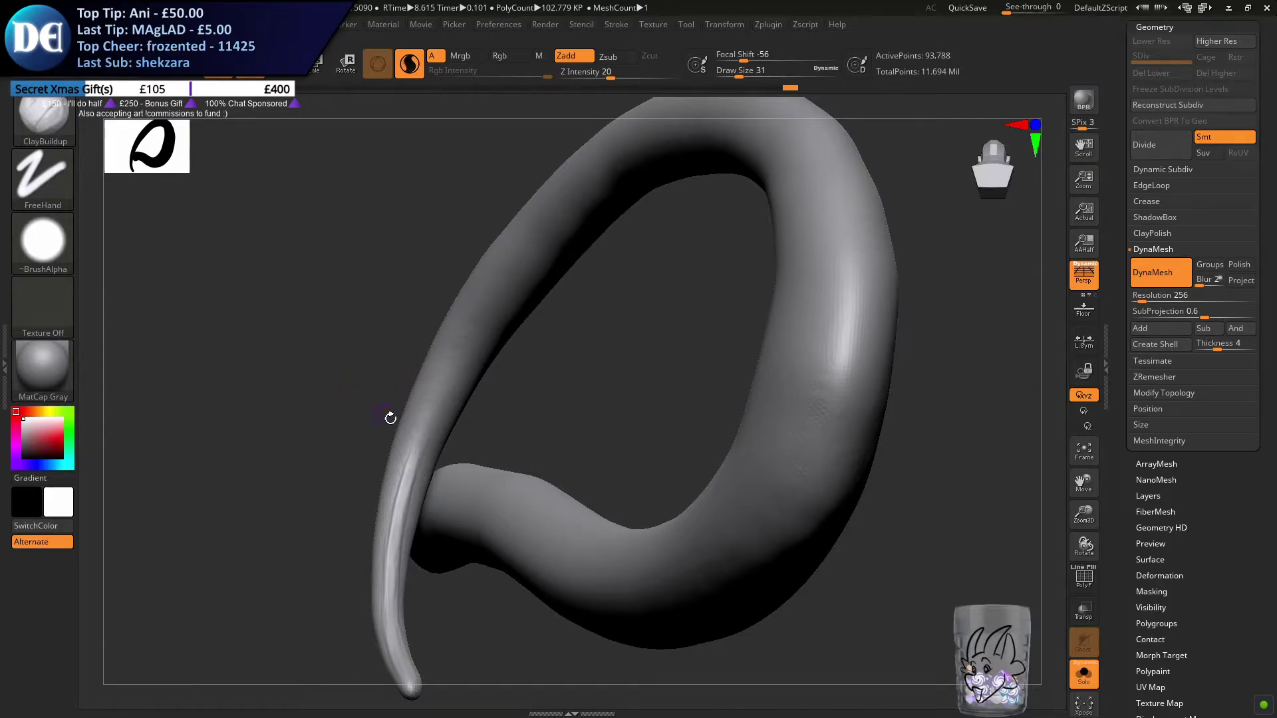
left_click_drag(468, 429, 356, 433)
mouse_move(327, 535)
left_mouse_down()
mouse_move(375, 432)
mouse_move(357, 451)
mouse_move(359, 435)
left_mouse_up()
left_click_drag(330, 512, 371, 426)
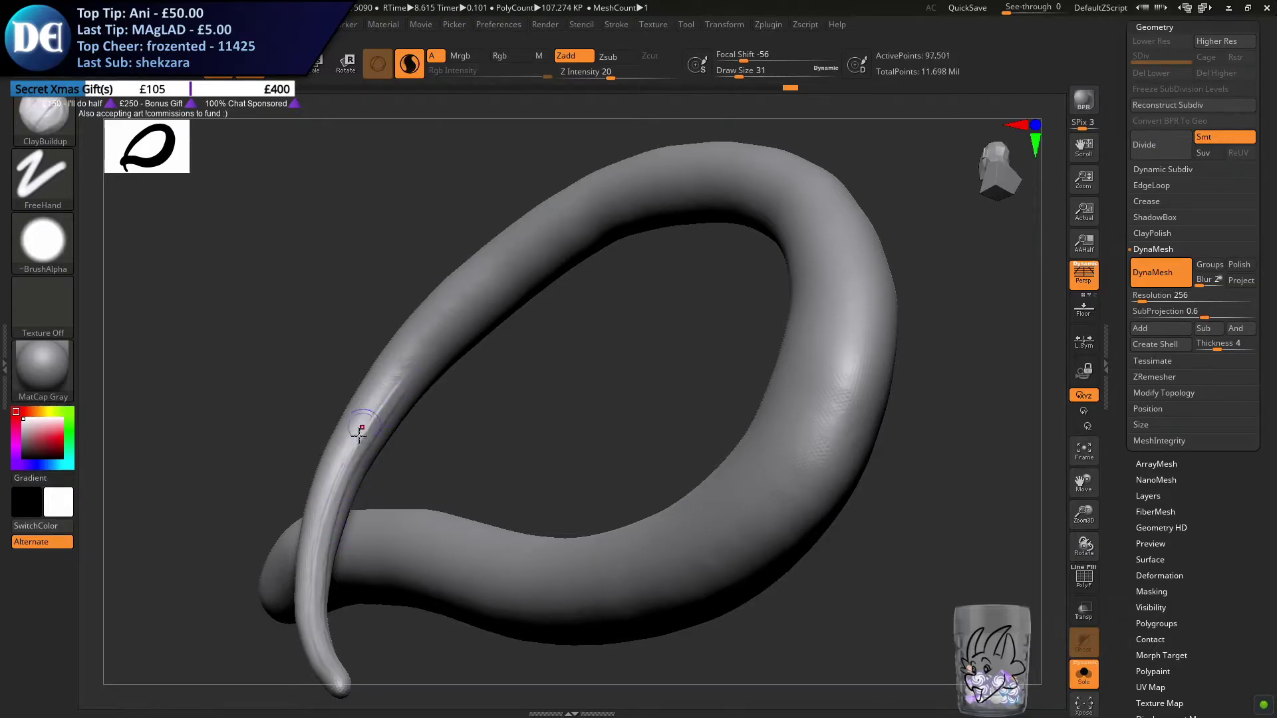
mouse_move(337, 501)
left_mouse_down()
mouse_move(390, 379)
mouse_move(440, 333)
left_mouse_up()
mouse_move(392, 398)
left_mouse_down("shift")
mouse_move(332, 508)
mouse_move(423, 353)
left_mouse_up("shift")
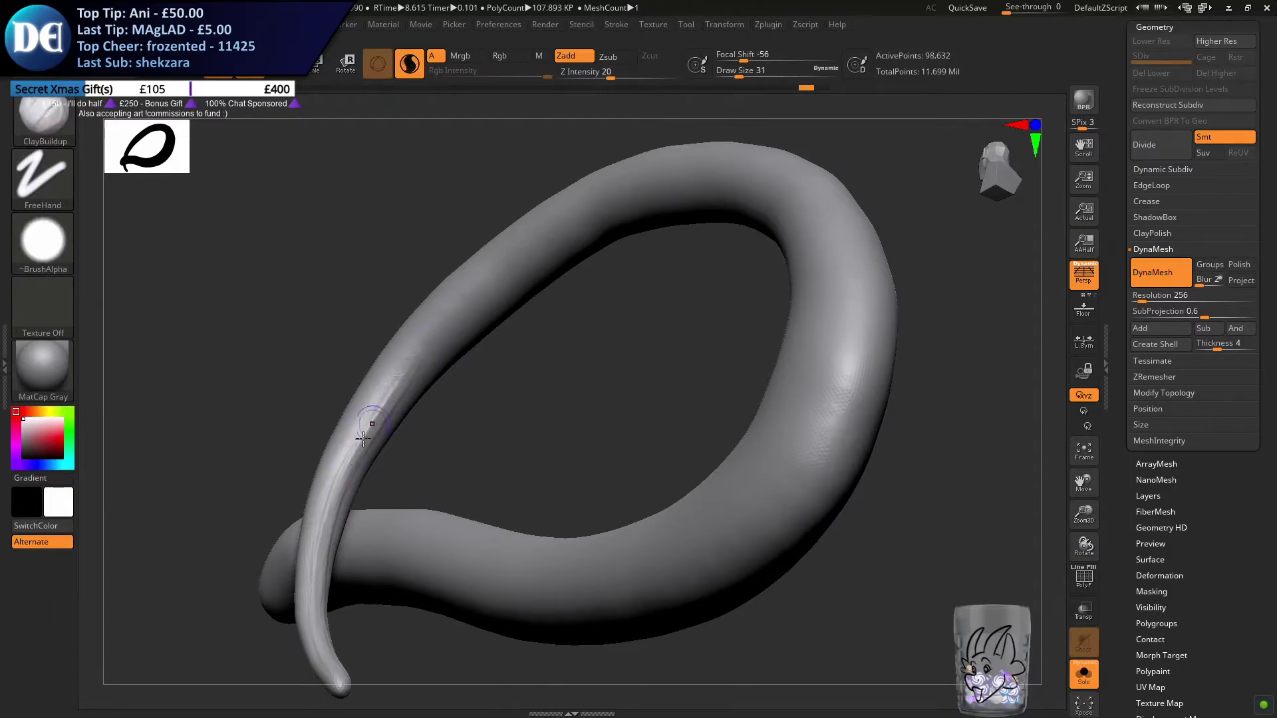
Rework the ridge above the crossing with ClayBuildup, undoing the last strokes and restoring one of them
left_click_drag(337, 481, 435, 342)
left_click_drag(385, 403, 335, 510, "shift")
mouse_move(401, 389)
left_mouse_down("shift")
mouse_move(342, 501)
mouse_move(365, 433)
mouse_move(407, 380)
left_mouse_up("shift")
left_click_drag(330, 496, 409, 379)
right_click_drag(367, 427, 332, 389)
key("ctrl+z")
key("ctrl+z")
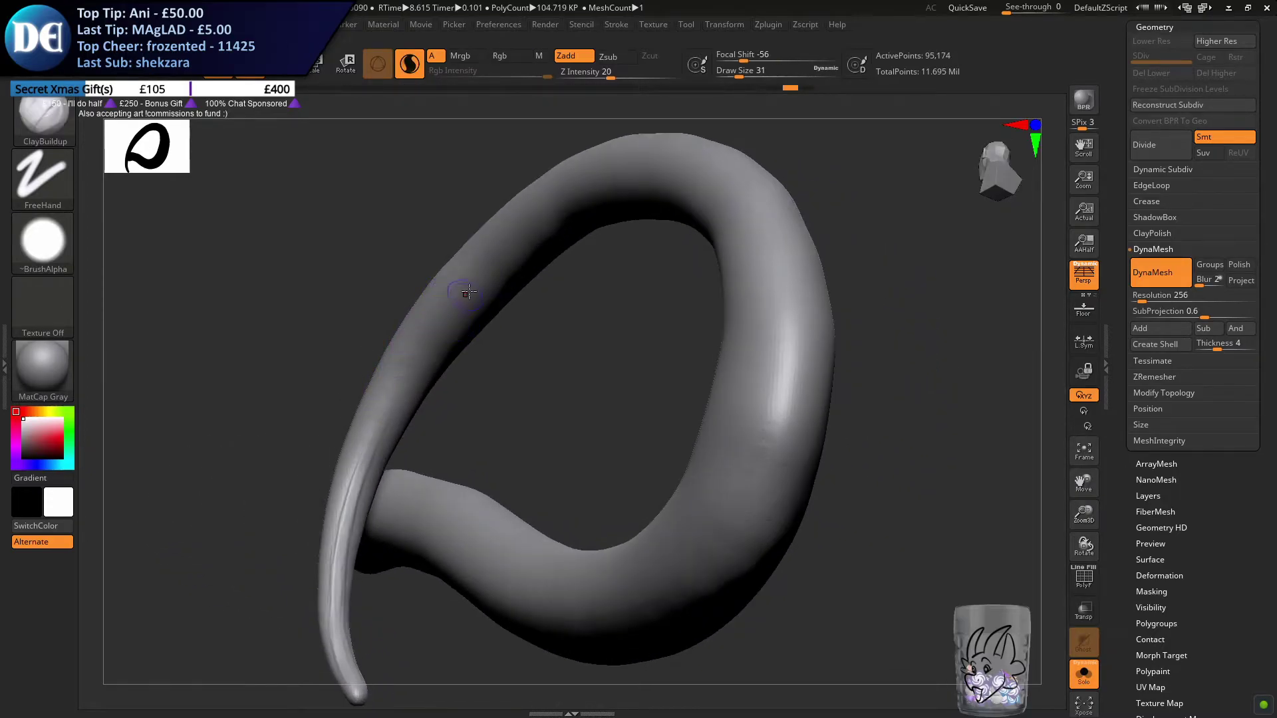
key("ctrl+shift+z")
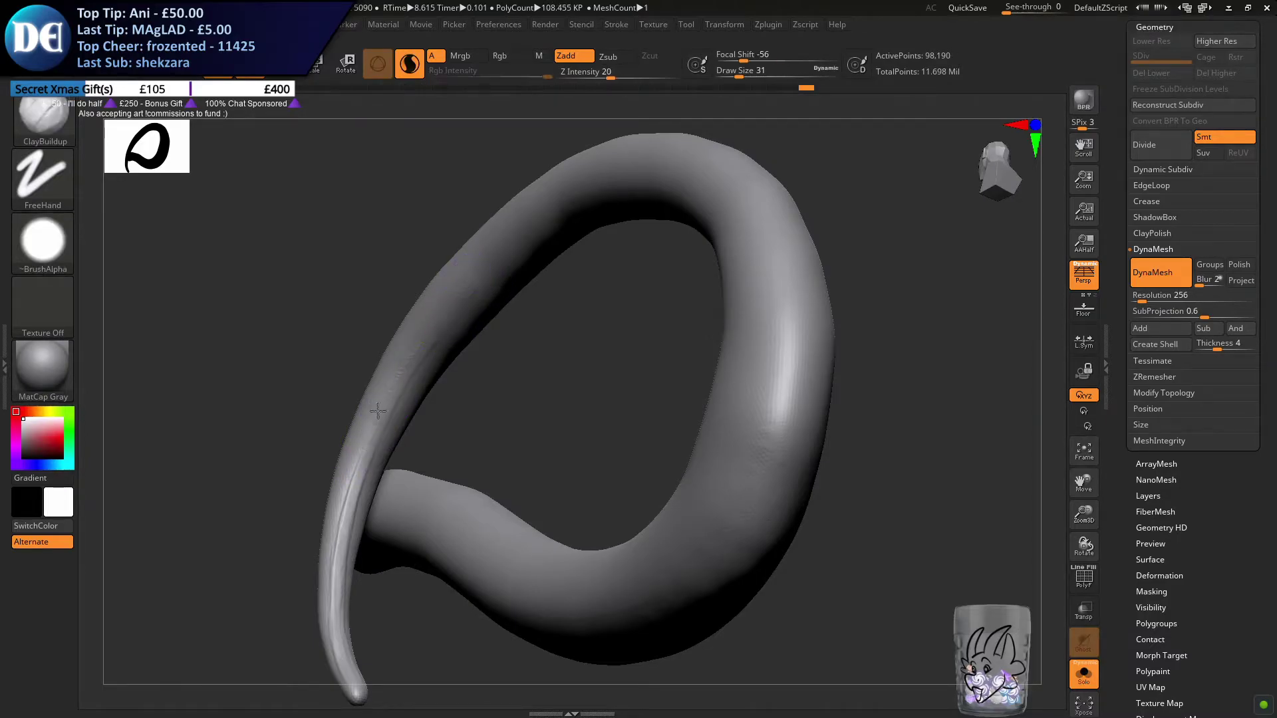
Lengthen the ridge up the thin side of the loop, undoing the misplaced stroke
left_click_drag(395, 392, 476, 279, "shift")
left_click_drag(391, 379, 359, 452)
right_click_drag(375, 399, 405, 385)
key("ctrl+z")
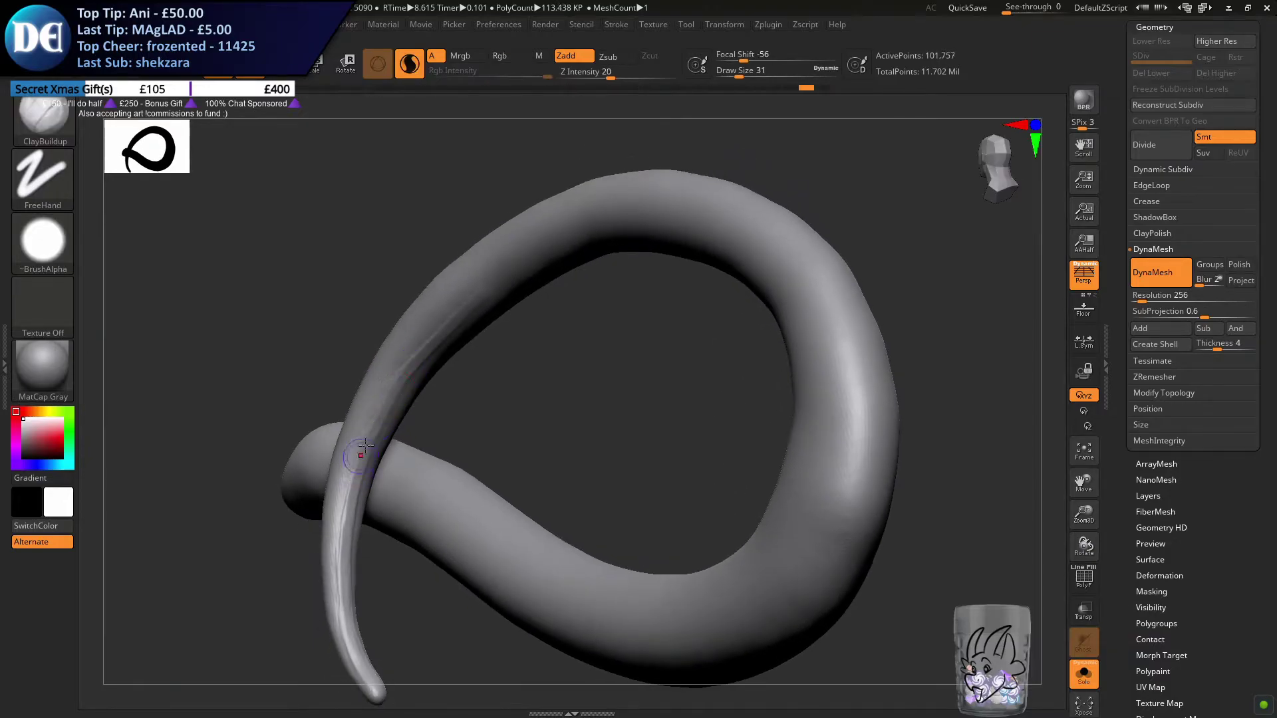
left_click_drag(381, 415, 376, 433, "shift")
right_click_drag(376, 433, 379, 405)
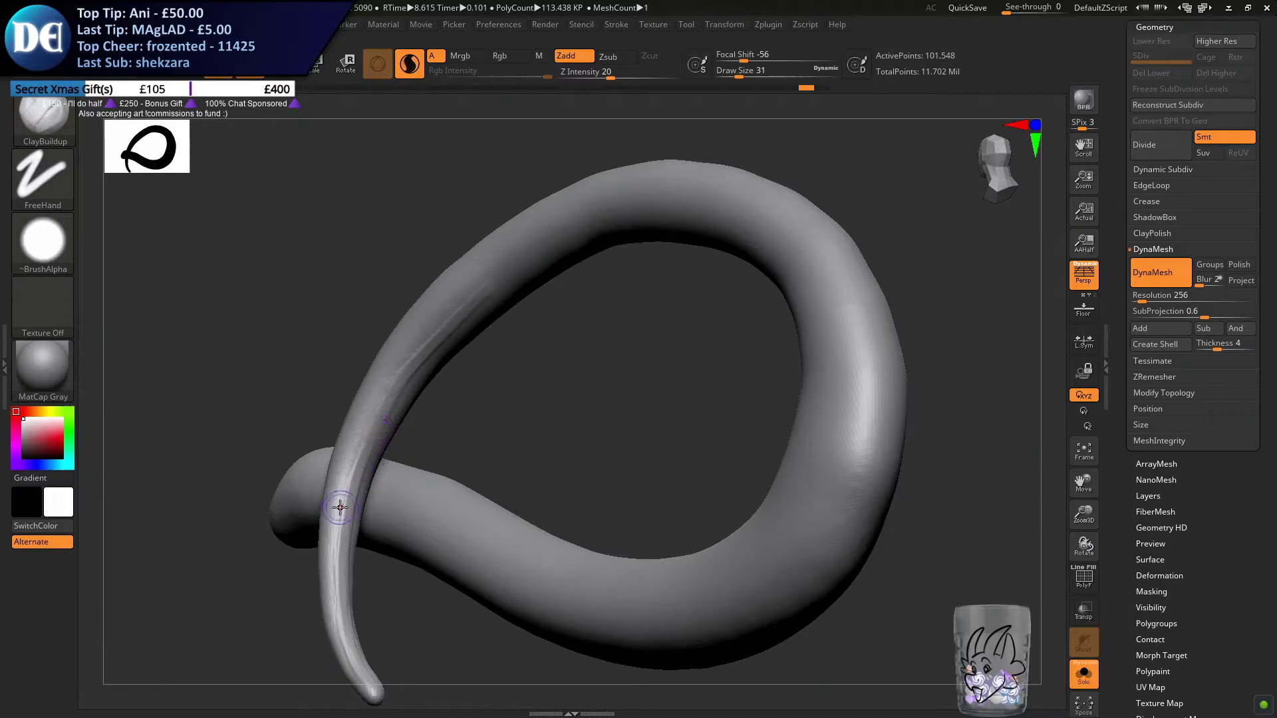
Strengthen the ridge around the crossing with overlapping ClayBuildup strokes so it joins the ridge near the tip
left_click_drag(391, 393, 364, 458)
mouse_move(365, 453)
left_mouse_down("shift")
mouse_move(348, 490)
mouse_move(373, 432)
left_mouse_up("shift")
mouse_move(399, 379)
left_mouse_down()
mouse_move(350, 472)
mouse_move(354, 494)
mouse_move(352, 467)
left_mouse_up()
left_click_drag(419, 354, 351, 504)
left_click_drag(409, 368, 356, 473)
left_click_drag(356, 473, 361, 450, "shift")
left_click_drag(403, 382, 373, 433)
right_click_drag(390, 357, 333, 425, "alt")
left_click_drag(356, 381, 322, 468)
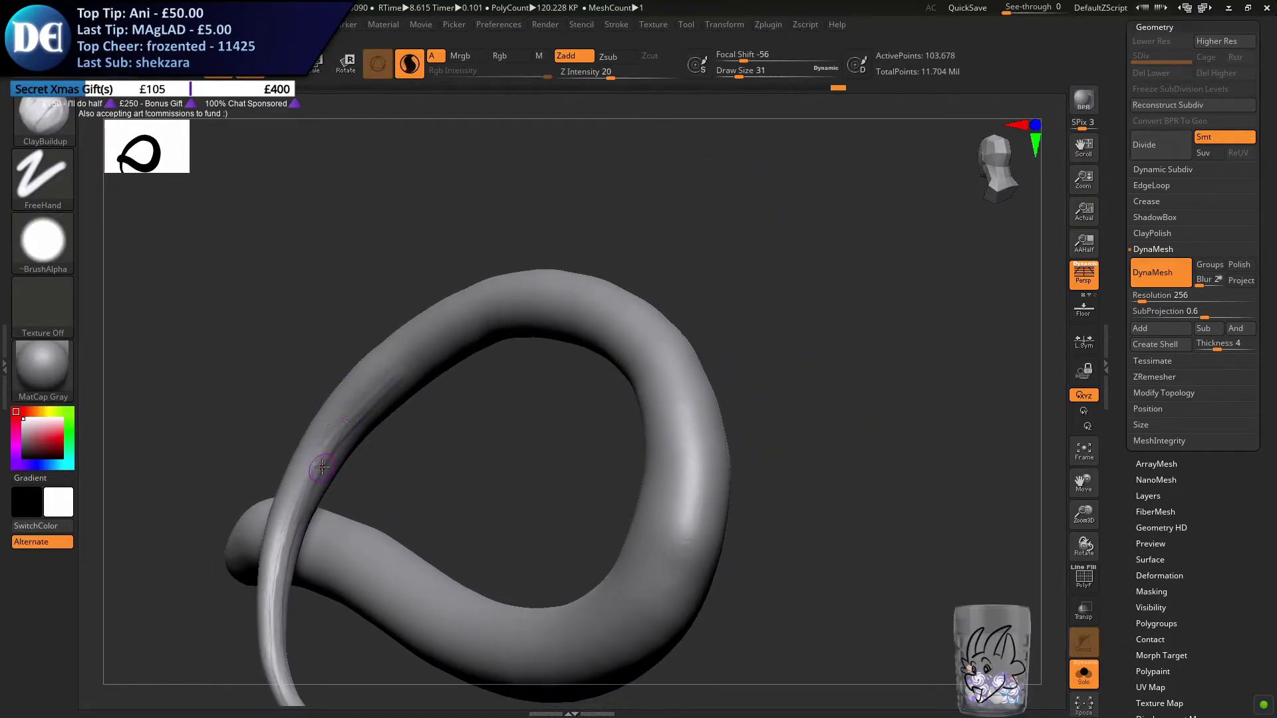
Build up the ridge along the loop's inner side, from above the crossing towards the top of the loop
left_click_drag(427, 354, 333, 452)
left_click_drag(392, 397, 323, 451, "shift")
left_click_drag(405, 369, 357, 407)
left_click_drag(452, 340, 372, 392)
left_click_drag(490, 321, 355, 420)
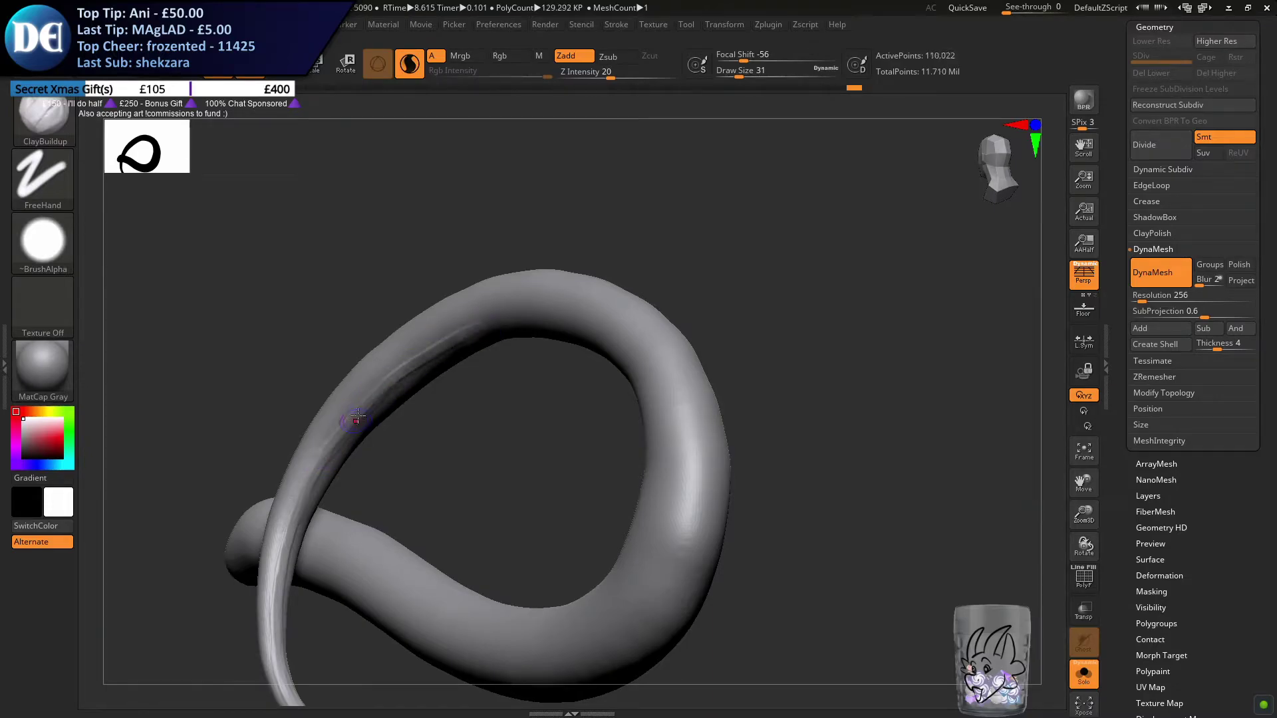
right_click_drag(418, 364, 442, 353)
left_click_drag(439, 355, 345, 435)
left_click_drag(423, 357, 318, 447)
Continue the inner ridge to the top of the loop with overlapping ClayBuildup strokes and undo the last one
left_click_drag(488, 324, 399, 376)
left_click_drag(526, 316, 432, 351)
mouse_move(565, 307)
left_mouse_down()
mouse_move(492, 330)
mouse_move(516, 317)
left_mouse_up()
left_click_drag(606, 309, 525, 314)
right_click_drag(624, 282, 479, 320, "alt")
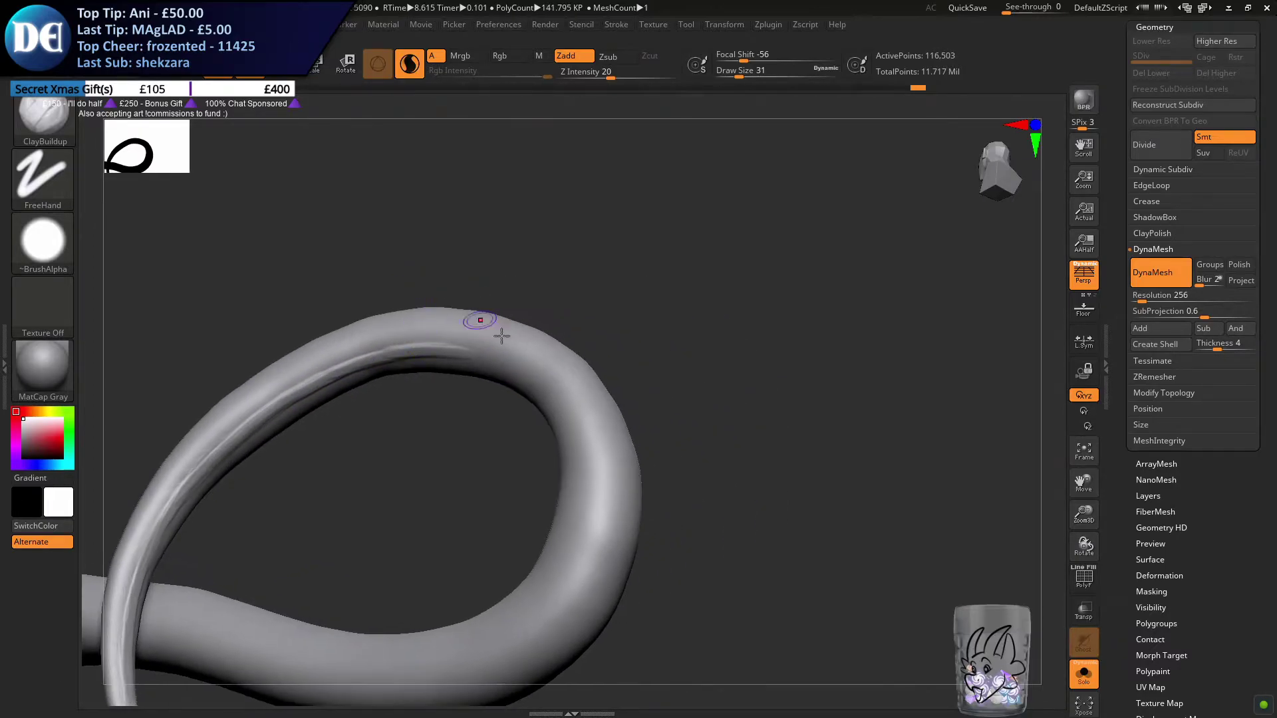
key("ctrl+z")
Carry the inner ridge over the top of the loop and down the start of its thick outer bend
mouse_move(406, 357)
left_mouse_down()
mouse_move(503, 358)
mouse_move(547, 379)
left_mouse_up()
key("ctrl+z")
left_click_drag(456, 353, 570, 400)
mouse_move(501, 355)
left_mouse_down()
mouse_move(582, 418)
mouse_move(569, 318)
left_mouse_up()
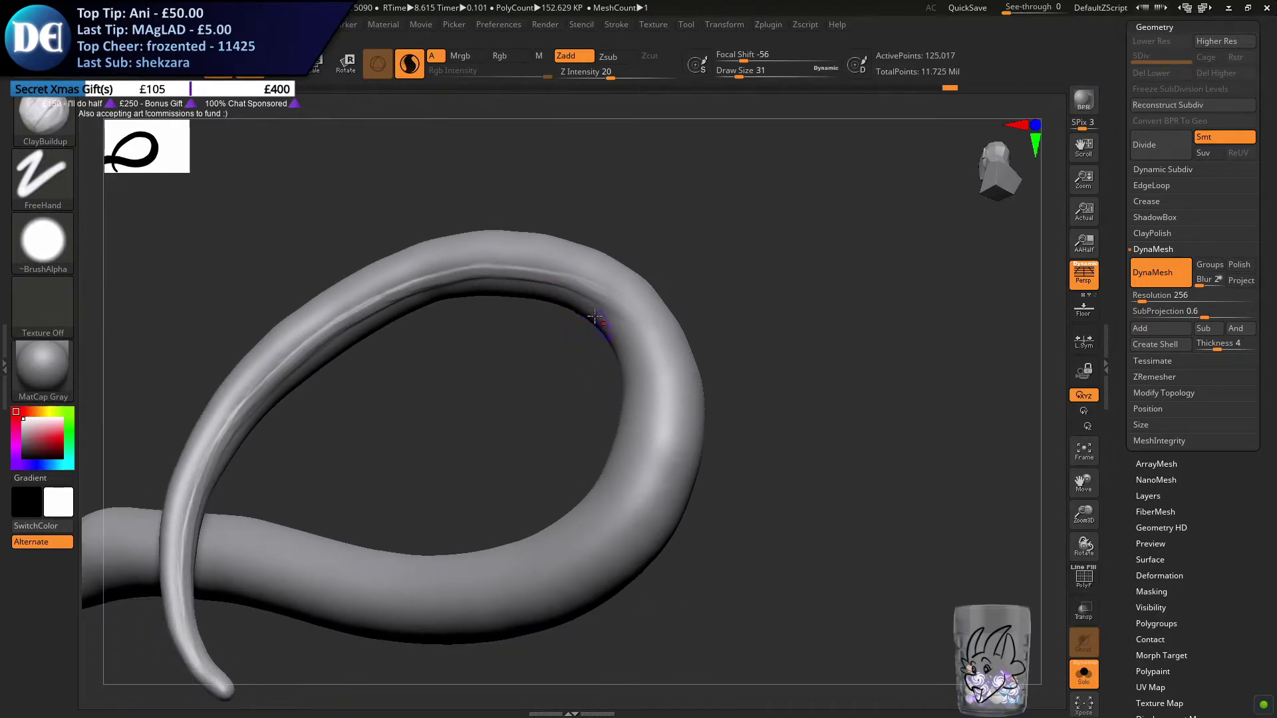
mouse_move(562, 275)
left_mouse_down()
mouse_move(625, 310)
mouse_move(658, 357)
left_mouse_up()
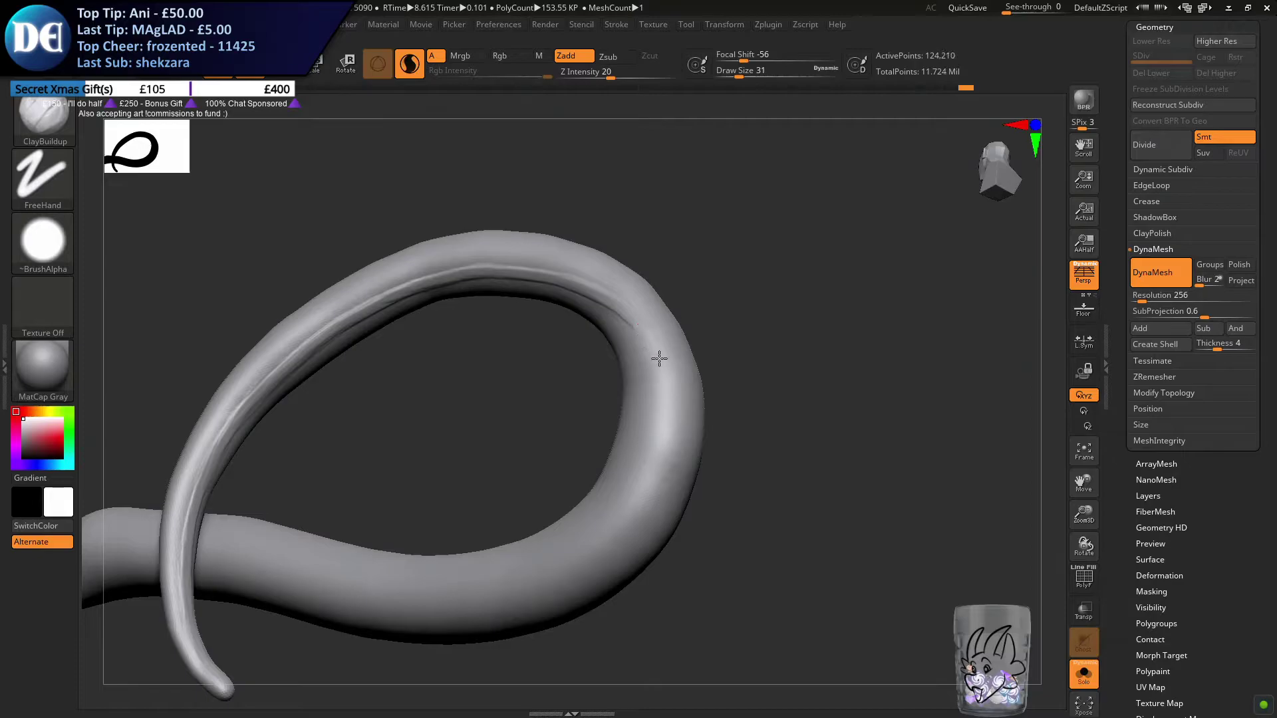
left_click_drag(599, 293, 667, 391)
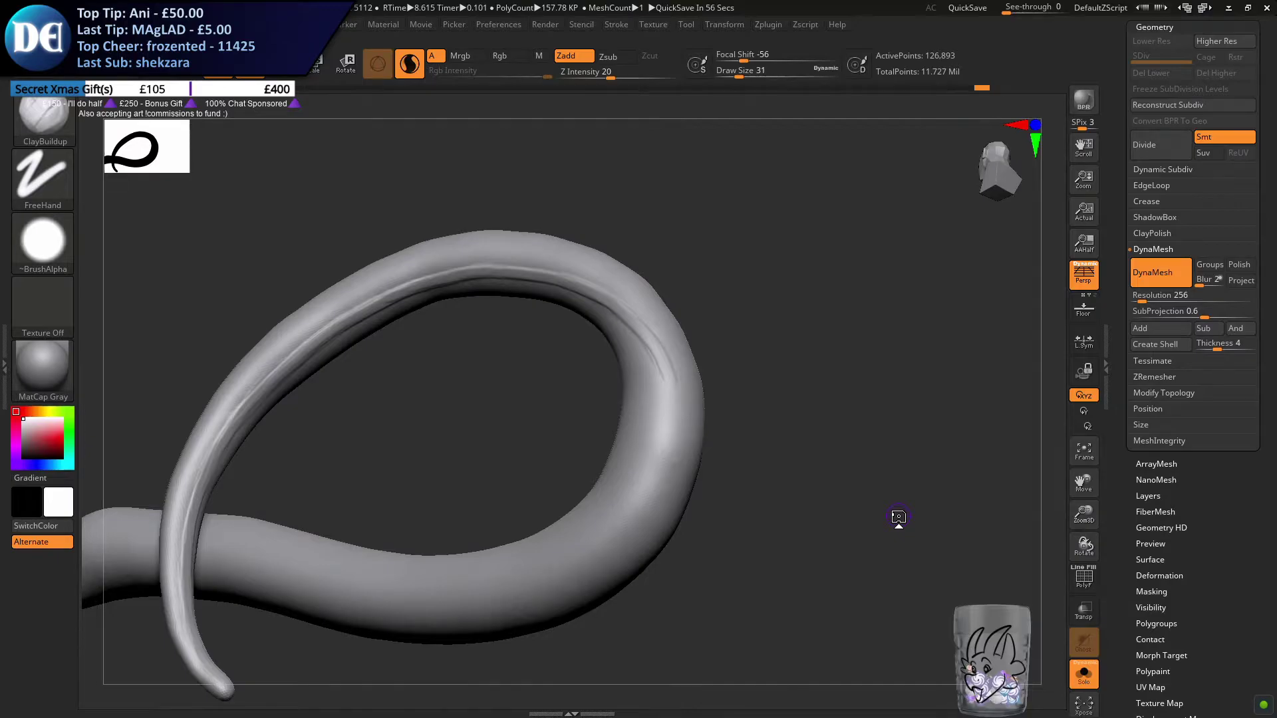
mouse_move(691, 436)
right_mouse_down()
mouse_move(731, 425)
mouse_move(718, 356)
right_mouse_up()
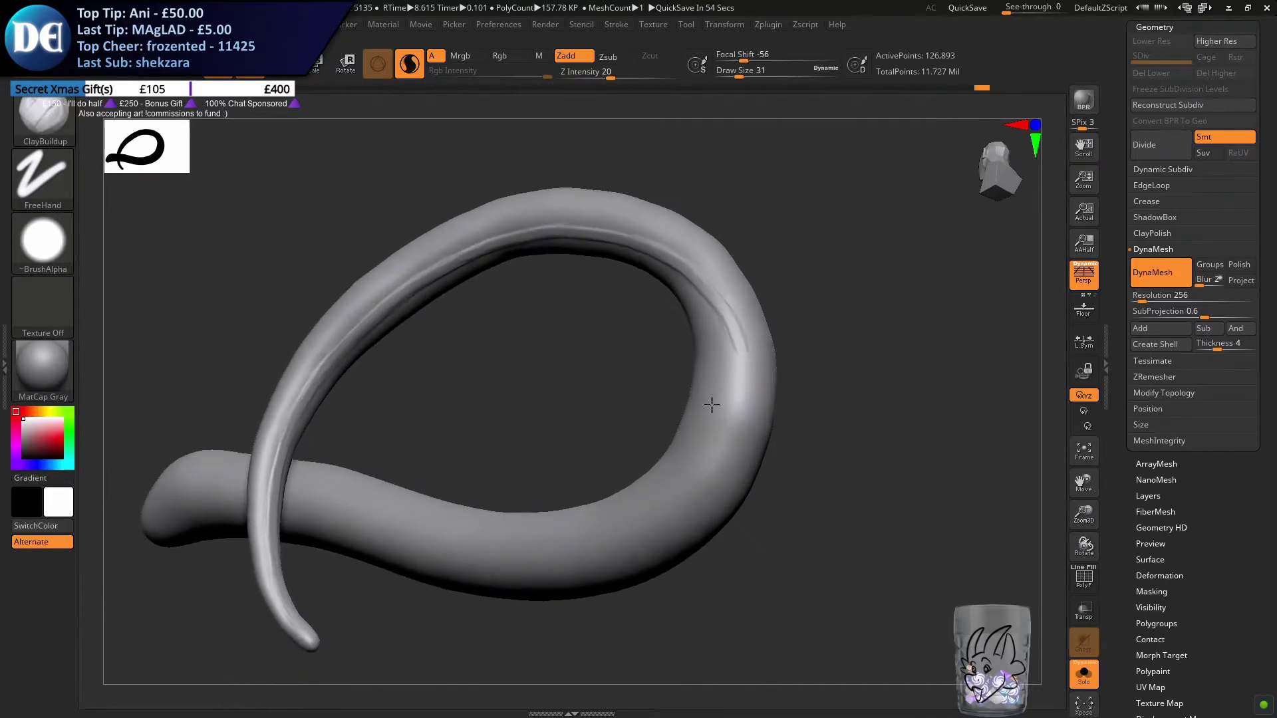
Redo the last ridge strokes and extend the raised ridge down the inner face of the loop's thick bend with overlapping ClayBuildup strokes
key("ctrl+z")
left_click_drag(691, 277, 726, 331)
key("ctrl+z")
key("ctrl+z")
mouse_move(690, 273)
left_mouse_down()
mouse_move(726, 326)
mouse_move(724, 316)
mouse_move(732, 364)
left_mouse_up()
left_click_drag(715, 306, 728, 379)
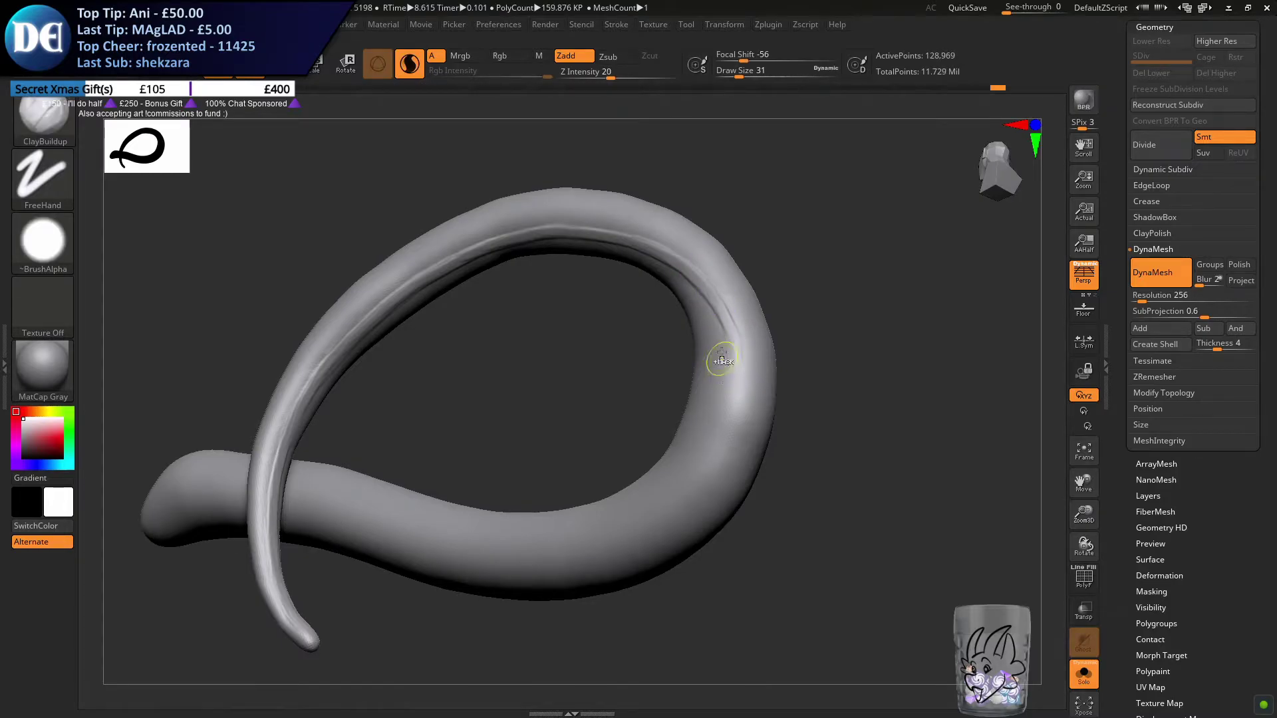
mouse_move(695, 275)
left_mouse_down()
mouse_move(732, 355)
mouse_move(725, 366)
left_mouse_up()
left_click_drag(712, 299, 736, 405)
mouse_move(725, 330)
left_mouse_down()
mouse_move(716, 449)
mouse_move(641, 479)
mouse_move(640, 540)
left_mouse_up()
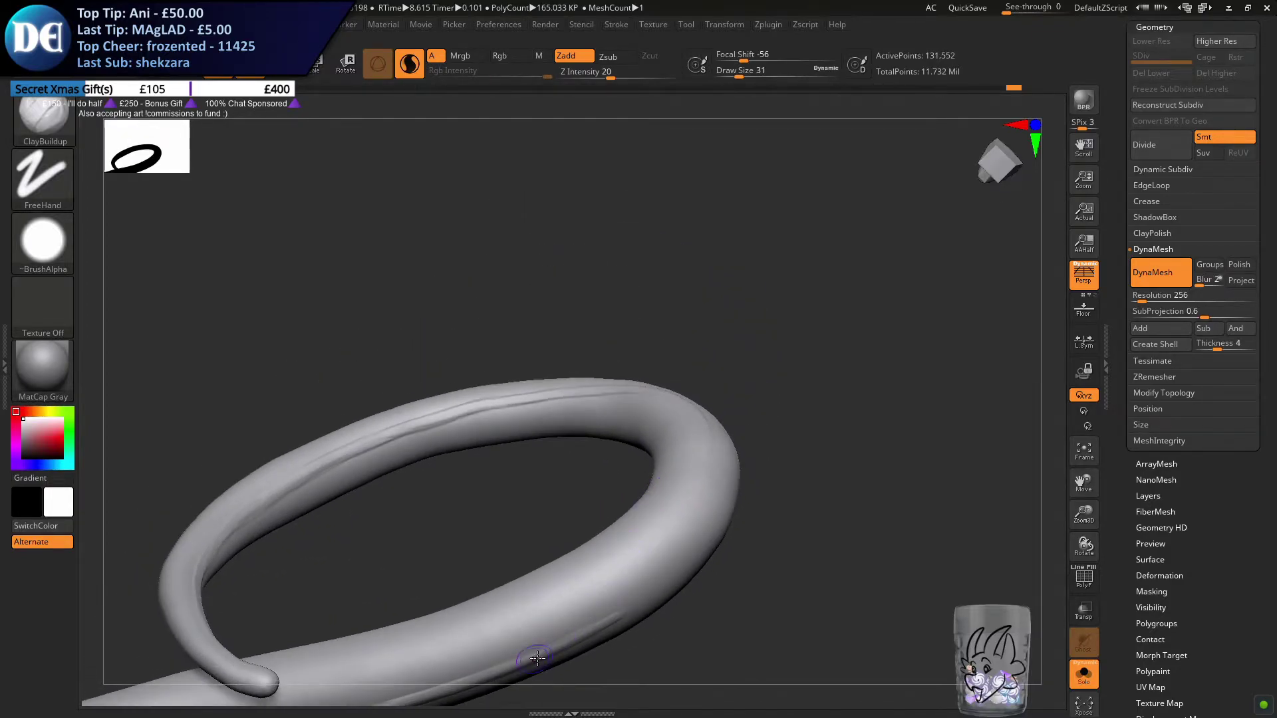
Try to carry the ridge up from the underside into the loop's thick bend, then undo those strokes
left_click_drag(584, 637, 674, 536)
right_click_drag(674, 497, 664, 544)
left_click_drag(663, 544, 664, 580)
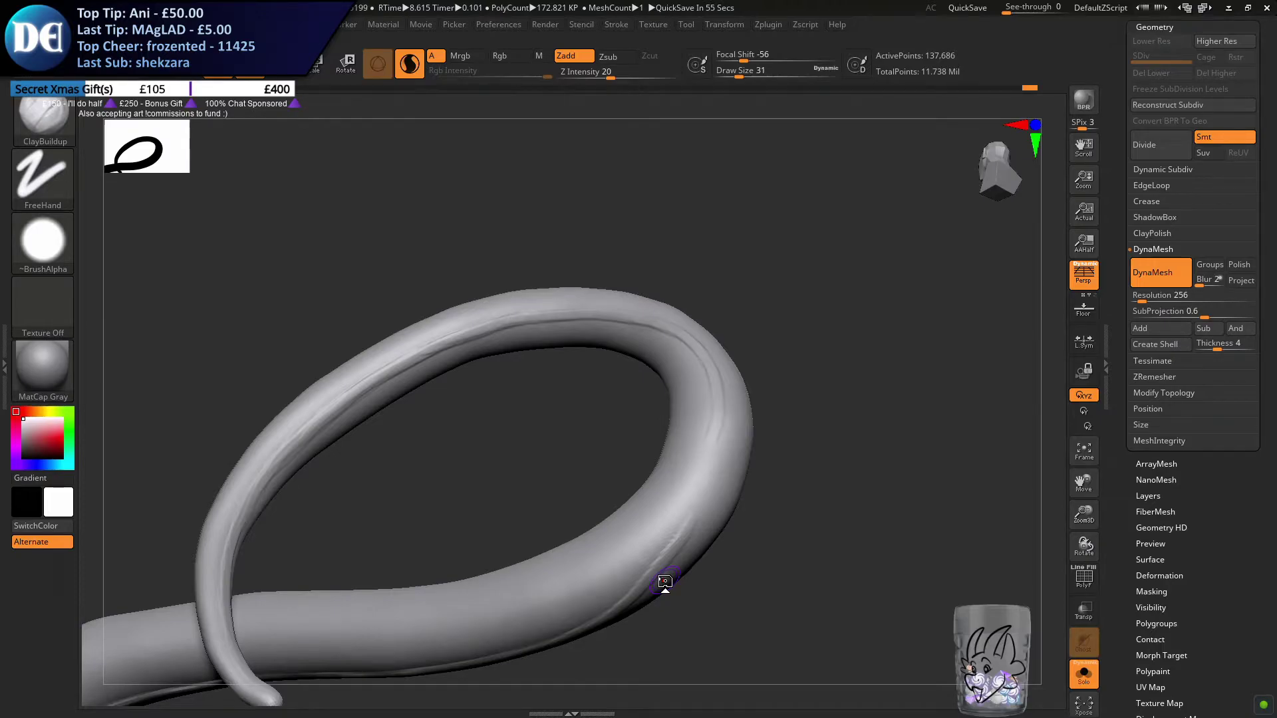
left_click_drag(655, 433, 620, 455, "alt")
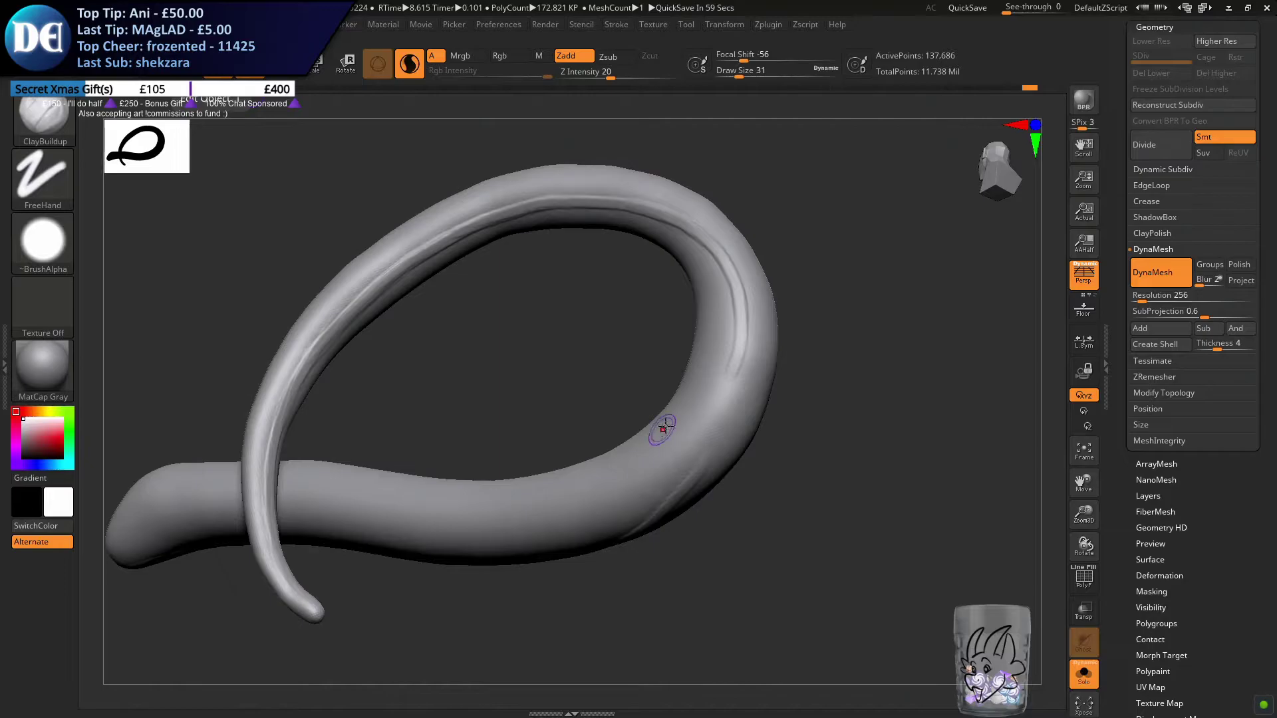
key("ctrl+z")
key("ctrl+z")
key("ctrl+z")
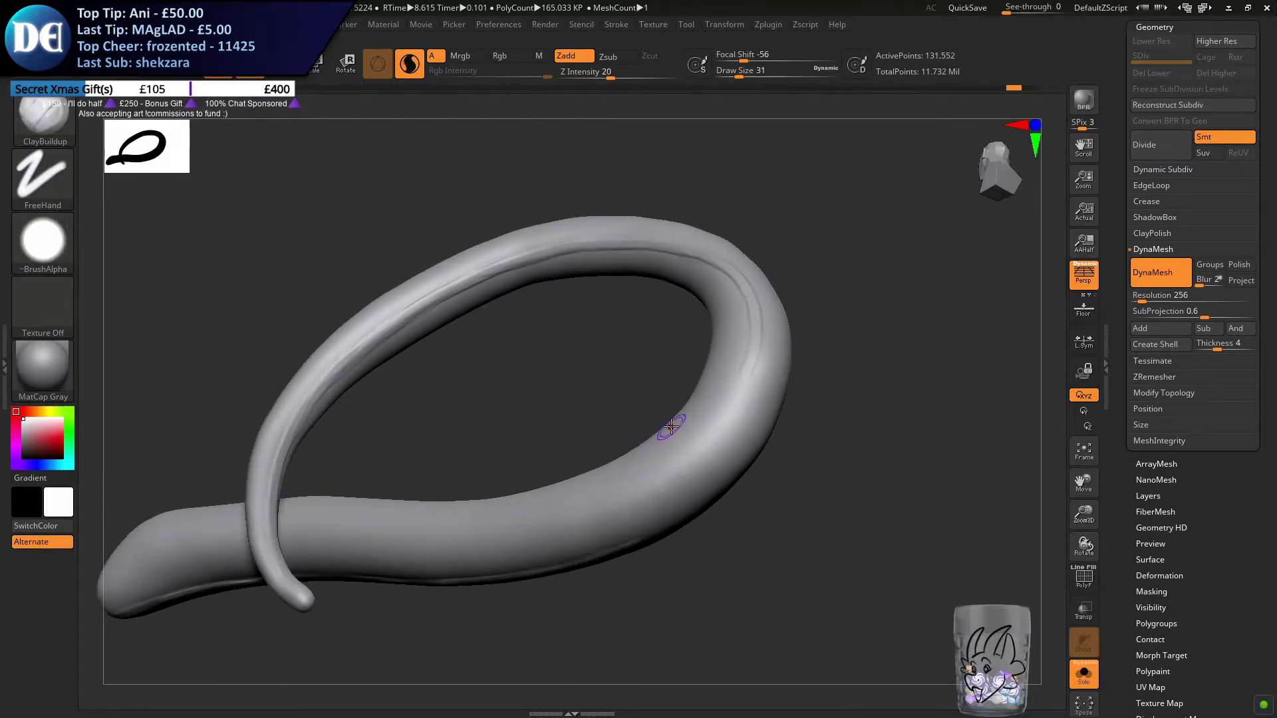
Connect the bend's ridge to the lower part of the loop with overlapping ClayBuildup strokes around the thick outer curve
left_click_drag(649, 522, 667, 502)
left_click_drag(589, 560, 709, 444)
left_click_drag(645, 526, 728, 394)
left_click_drag(684, 475, 748, 339, "shift")
left_click_drag(720, 430, 749, 337)
left_click_drag(703, 467, 743, 388)
mouse_move(662, 507)
left_mouse_down()
mouse_move(734, 401)
mouse_move(714, 432)
left_mouse_up()
left_click_drag(632, 543, 667, 502)
Extend the ridge from the thick bend along the tail's lower side towards the crossing and undo the last stroke
right_click_drag(581, 565, 604, 493)
left_click_drag(604, 493, 625, 476, "shift")
right_click_drag(625, 475, 544, 480, "alt")
mouse_move(499, 563)
left_mouse_down()
mouse_move(572, 504)
mouse_move(618, 429)
mouse_move(588, 478)
left_mouse_up()
mouse_move(471, 569)
left_mouse_down()
mouse_move(542, 525)
mouse_move(529, 537)
left_mouse_up()
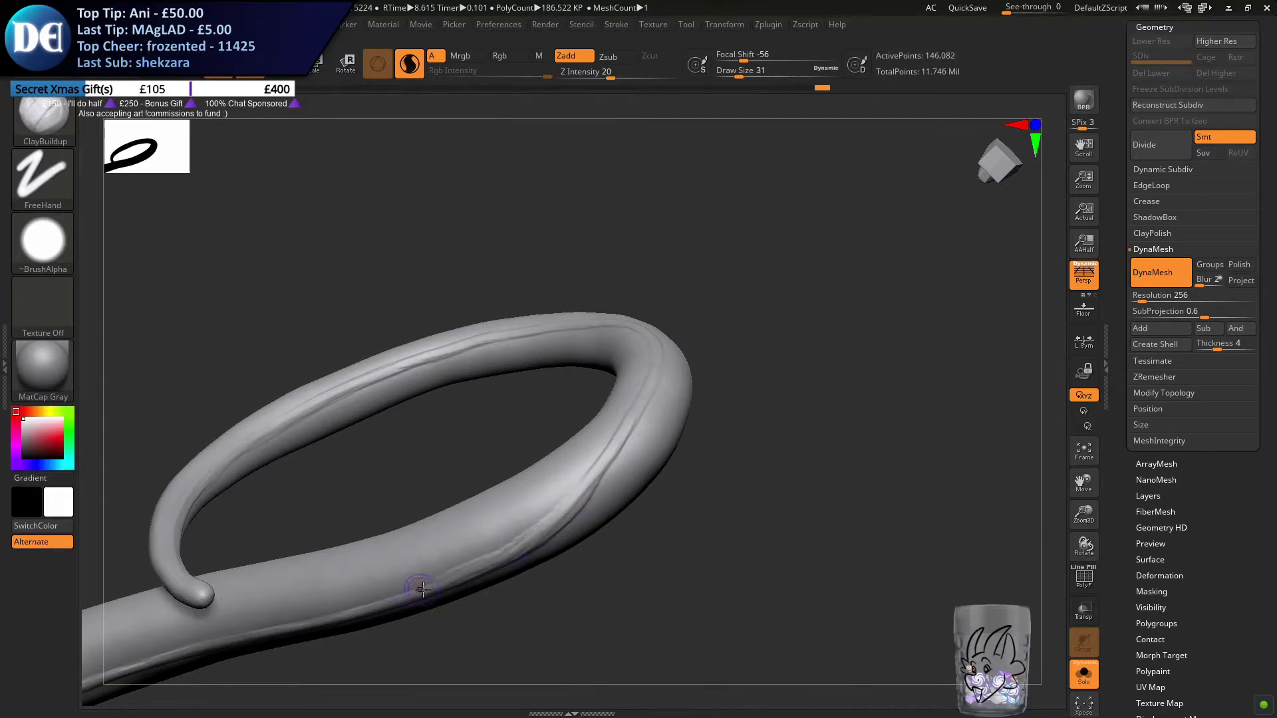
right_click_drag(395, 561, 604, 461, "alt")
left_click_drag(724, 454, 685, 478, "shift")
mouse_move(600, 496)
left_mouse_down()
mouse_move(584, 500)
mouse_move(739, 436)
mouse_move(788, 392)
left_mouse_up()
right_click_drag(789, 386, 617, 471, "alt")
key("ctrl+z")
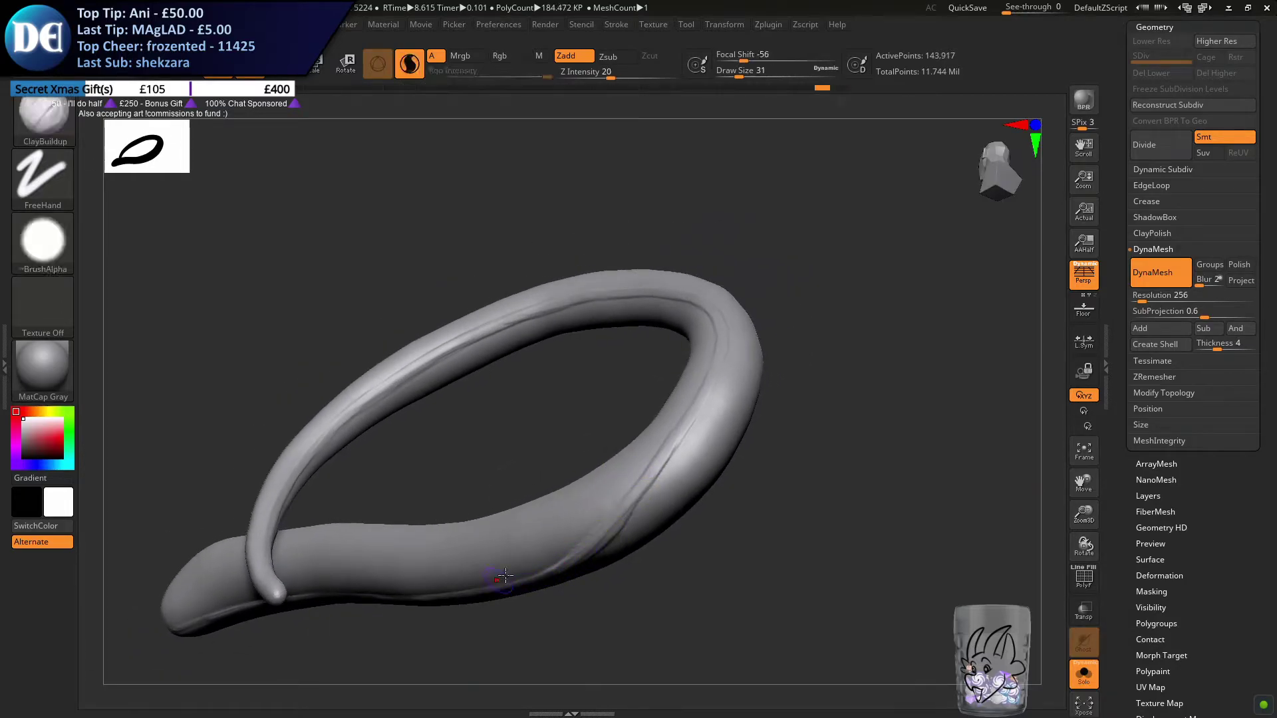
Strengthen the ridge along the loop's lower curve with repeated overlapping ClayBuildup strokes
right_click_drag(500, 579, 549, 549)
left_click_drag(596, 537, 670, 448)
mouse_move(692, 401)
right_mouse_down()
mouse_move(649, 504)
mouse_move(683, 426)
mouse_move(617, 436)
right_mouse_up()
mouse_move(532, 505)
left_mouse_down()
mouse_move(593, 471)
mouse_move(674, 387)
left_mouse_up()
left_click_drag(602, 461, 672, 362)
left_click_drag(628, 441, 684, 355)
mouse_move(645, 468)
right_mouse_down("ctrl")
mouse_move(668, 430)
mouse_move(578, 450)
mouse_move(609, 432)
mouse_move(641, 459)
mouse_move(629, 481)
mouse_move(600, 485)
mouse_move(616, 484)
right_mouse_up("ctrl")
Turn off solo display to show the whole dragon, then save the project over Xeno Dragon TAIL.ZPR
key("ctrl")
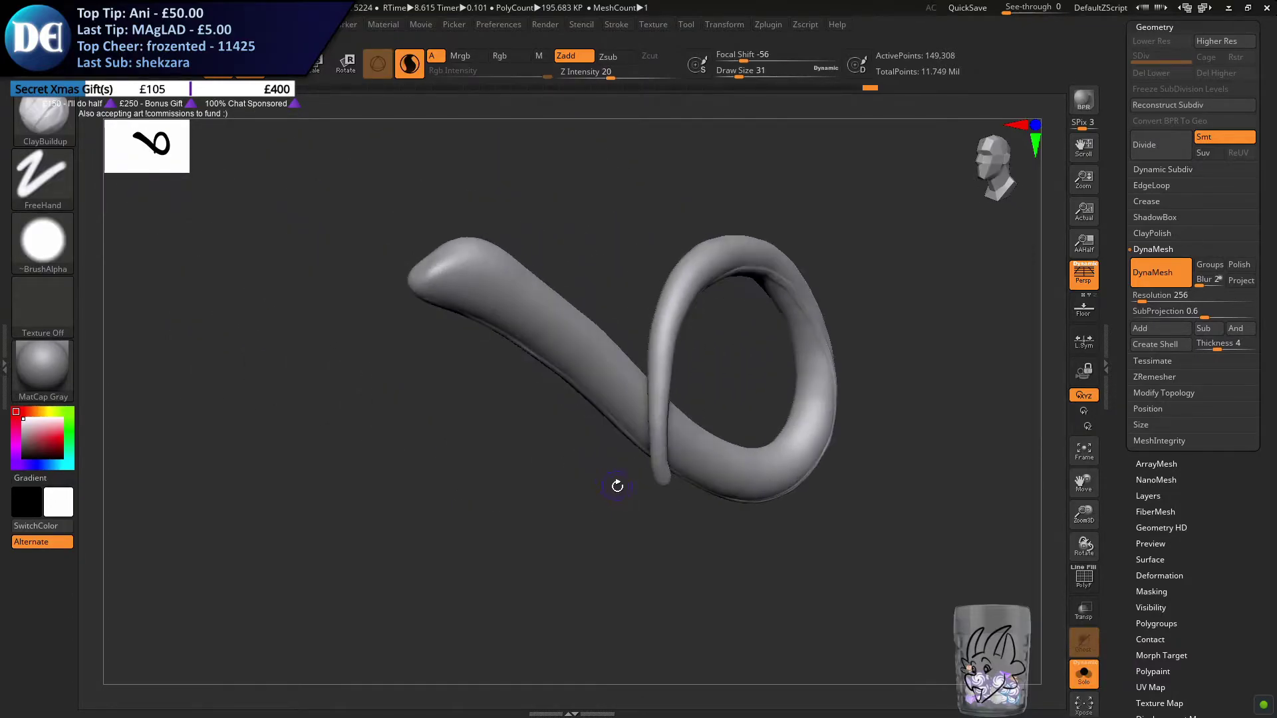
left_click(1084, 673)
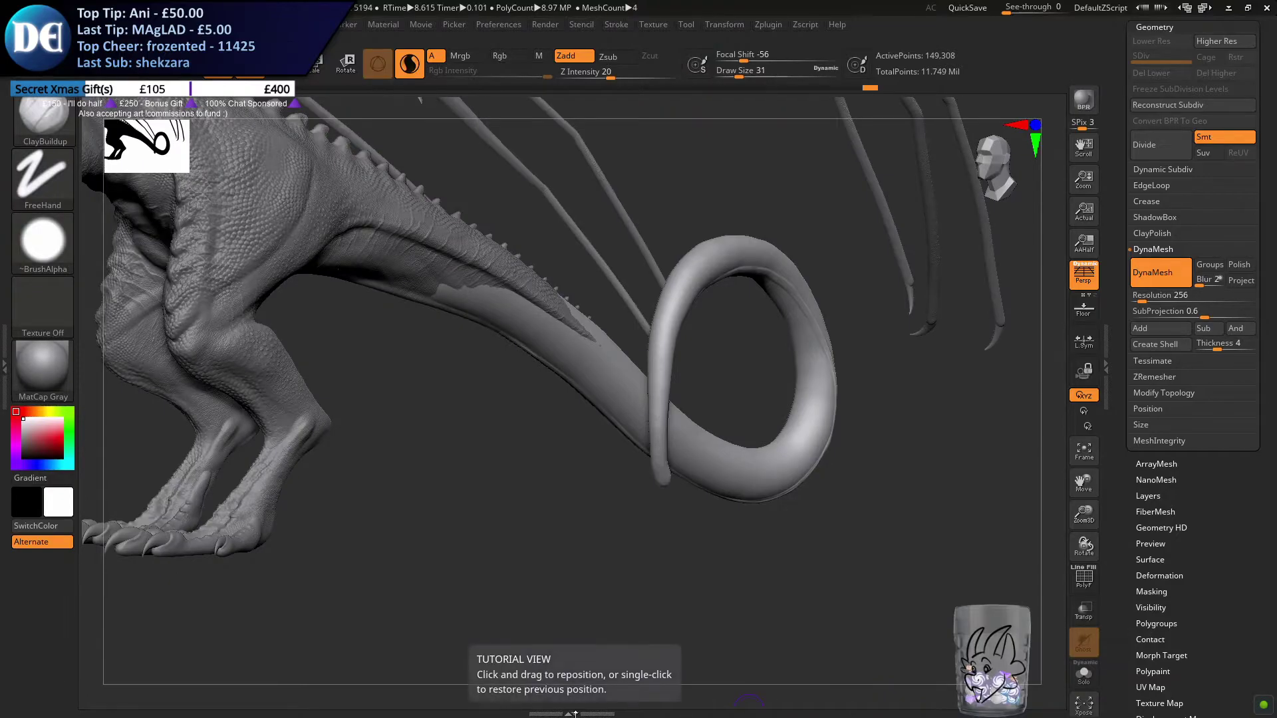
key("ctrl")
right_click_drag(687, 455, 595, 581)
key("ctrl+s")
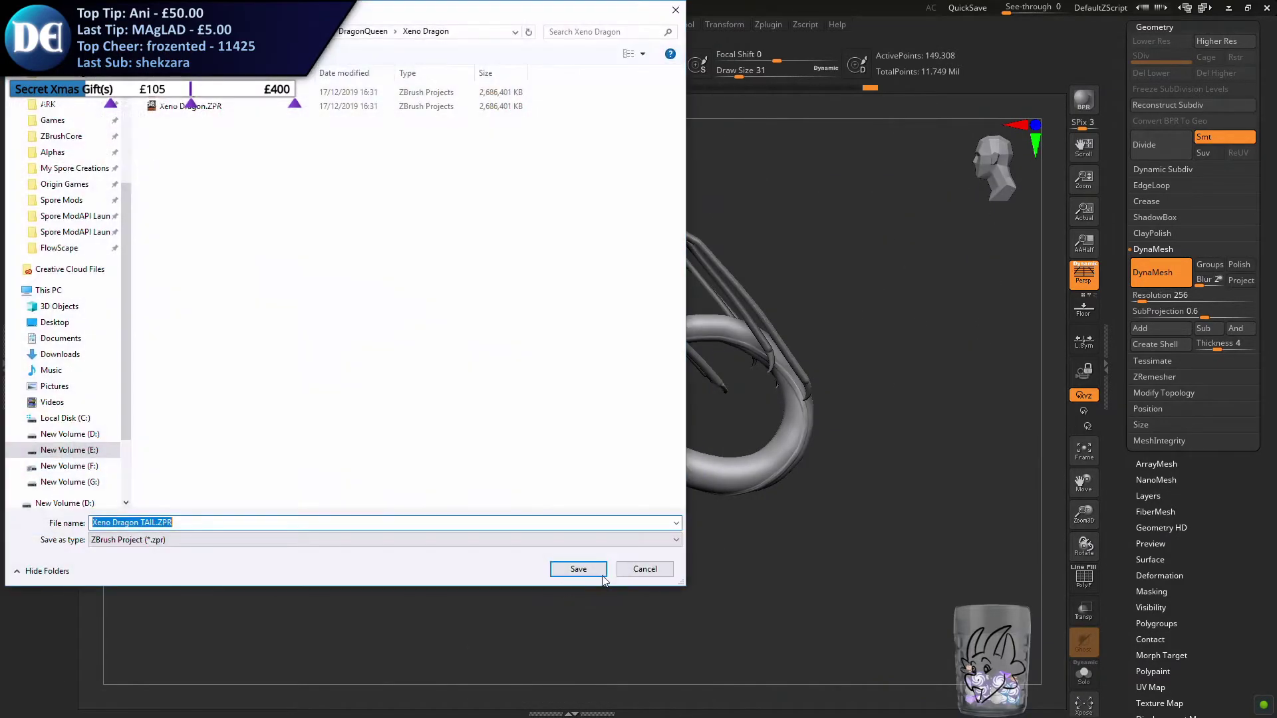
key("Return")
key("Left")
key("Return")
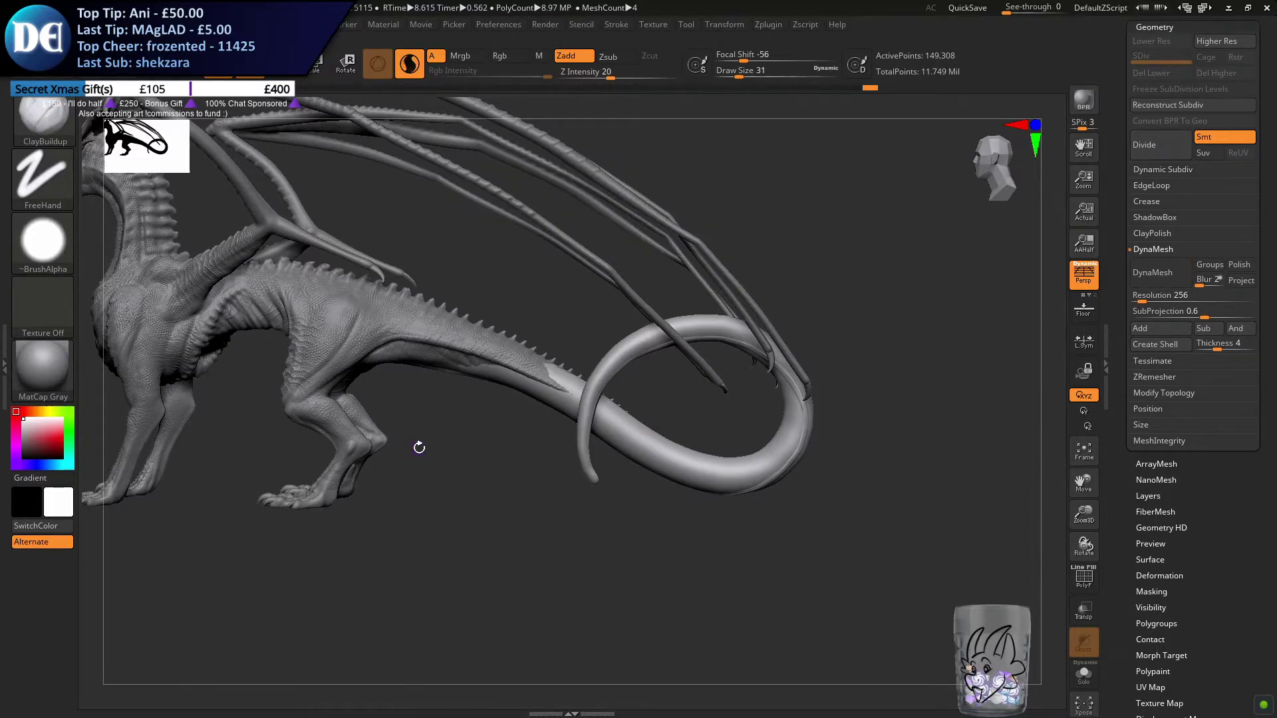
Select the dragon's body and delete its undo history
left_click_drag(411, 443, 544, 500, "alt")
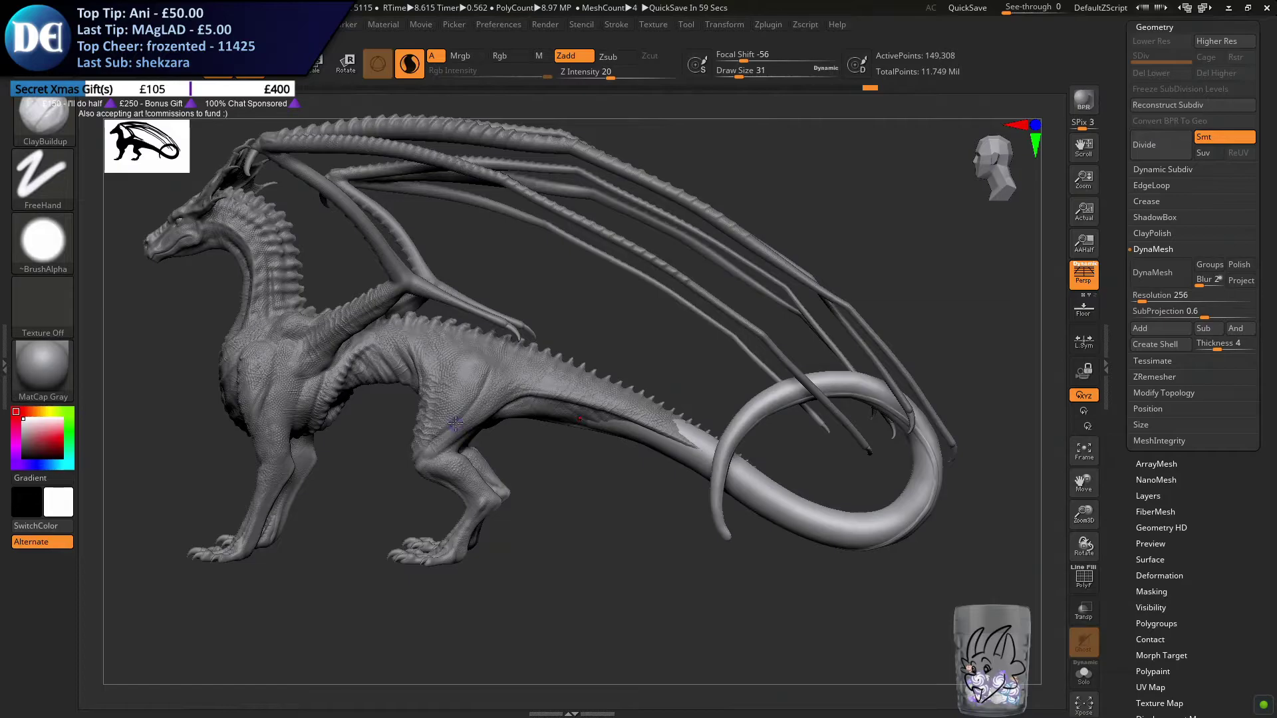
left_click(455, 425, "alt")
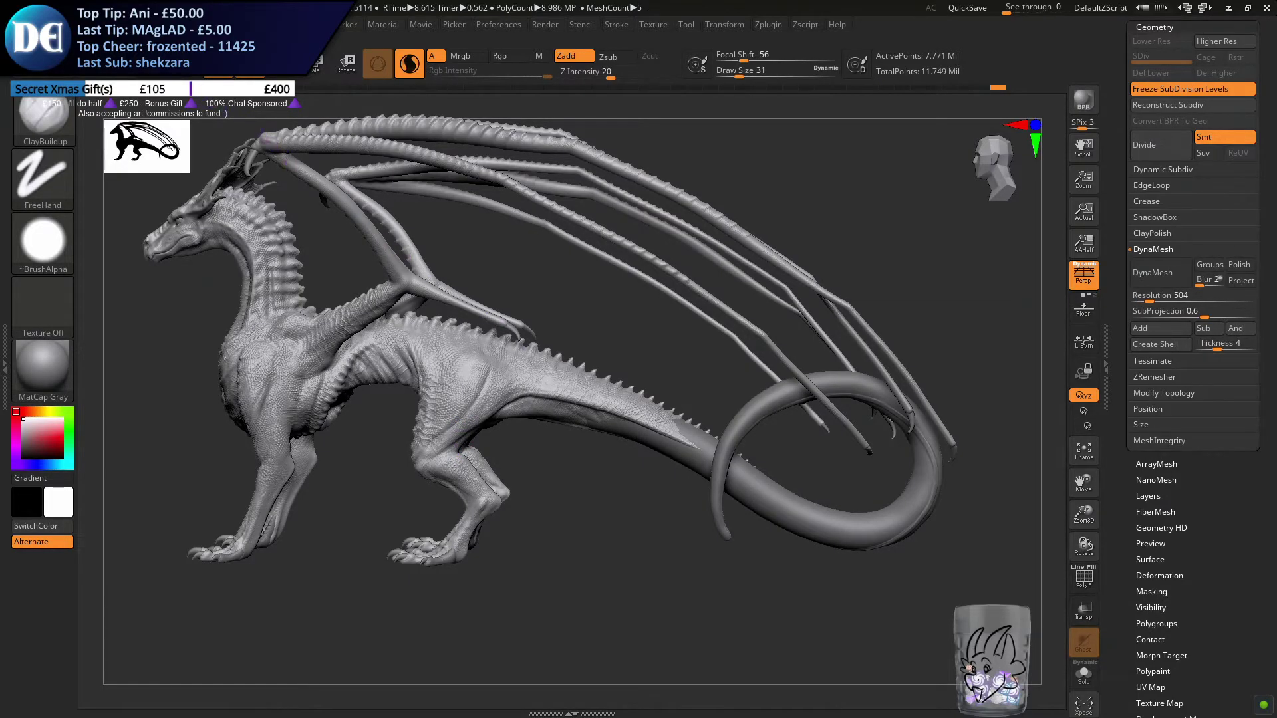
left_click(131, 24)
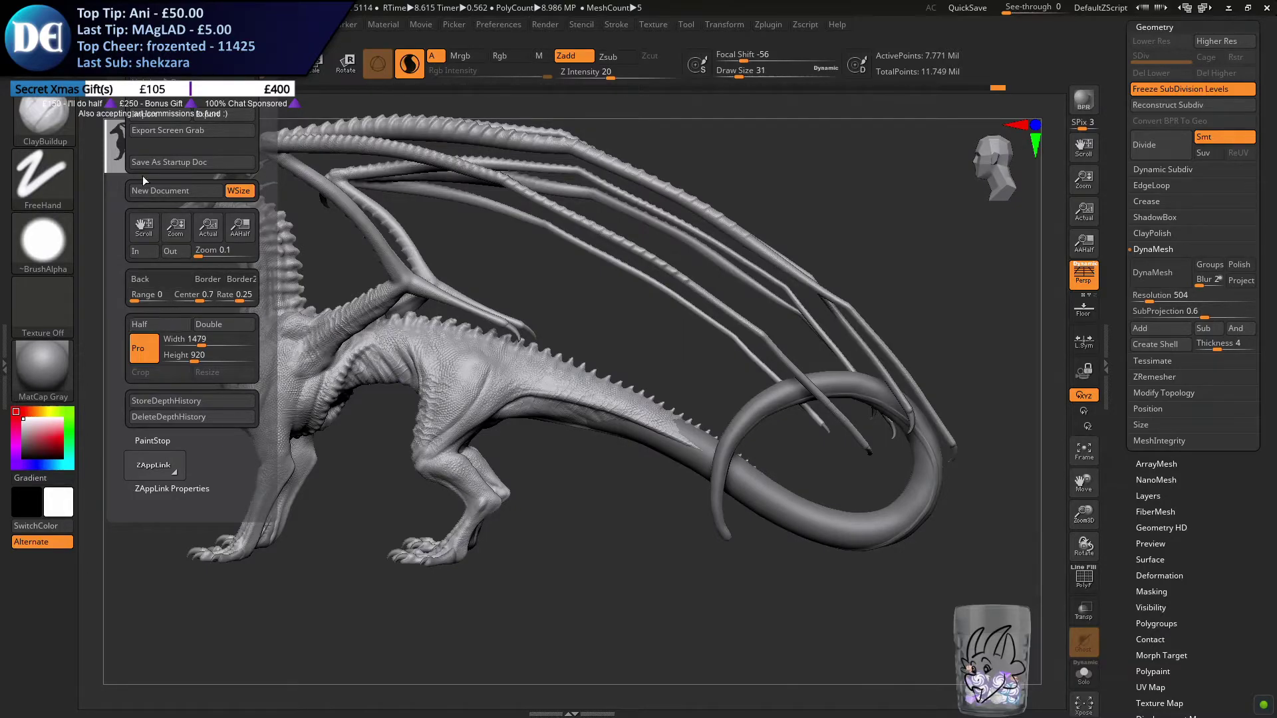
mouse_move(91, 25)
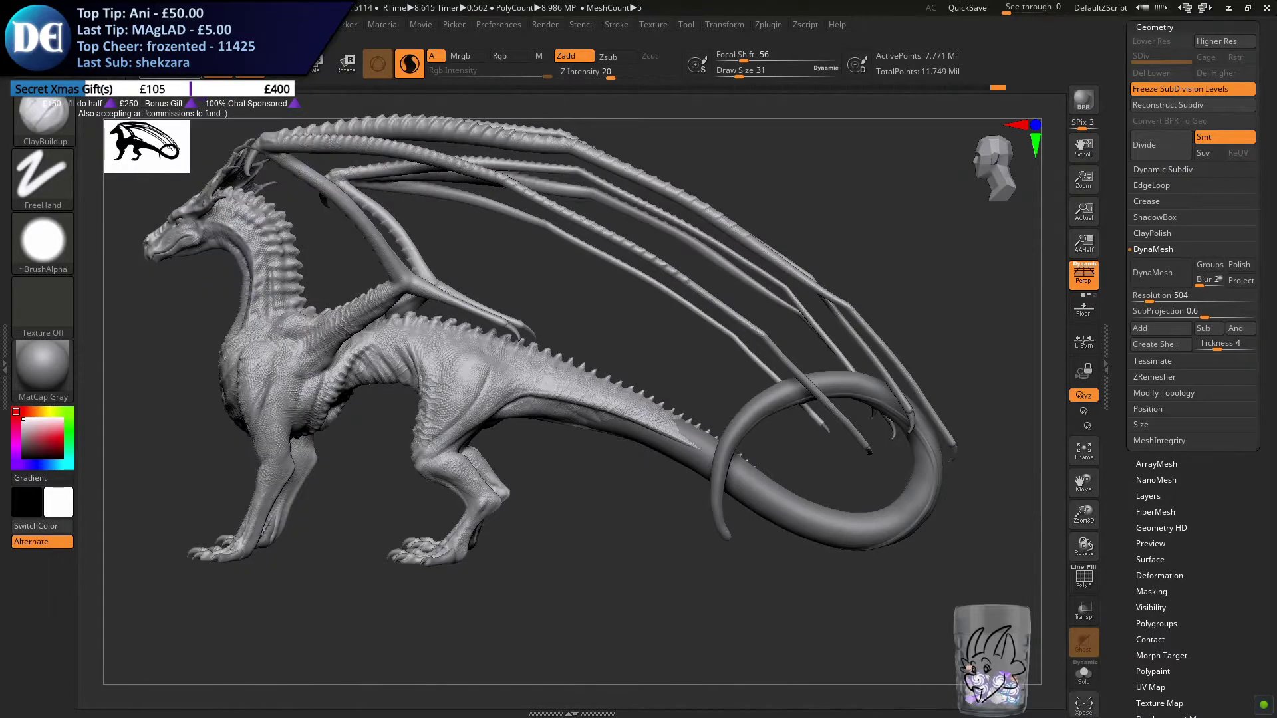
mouse_move(195, 25)
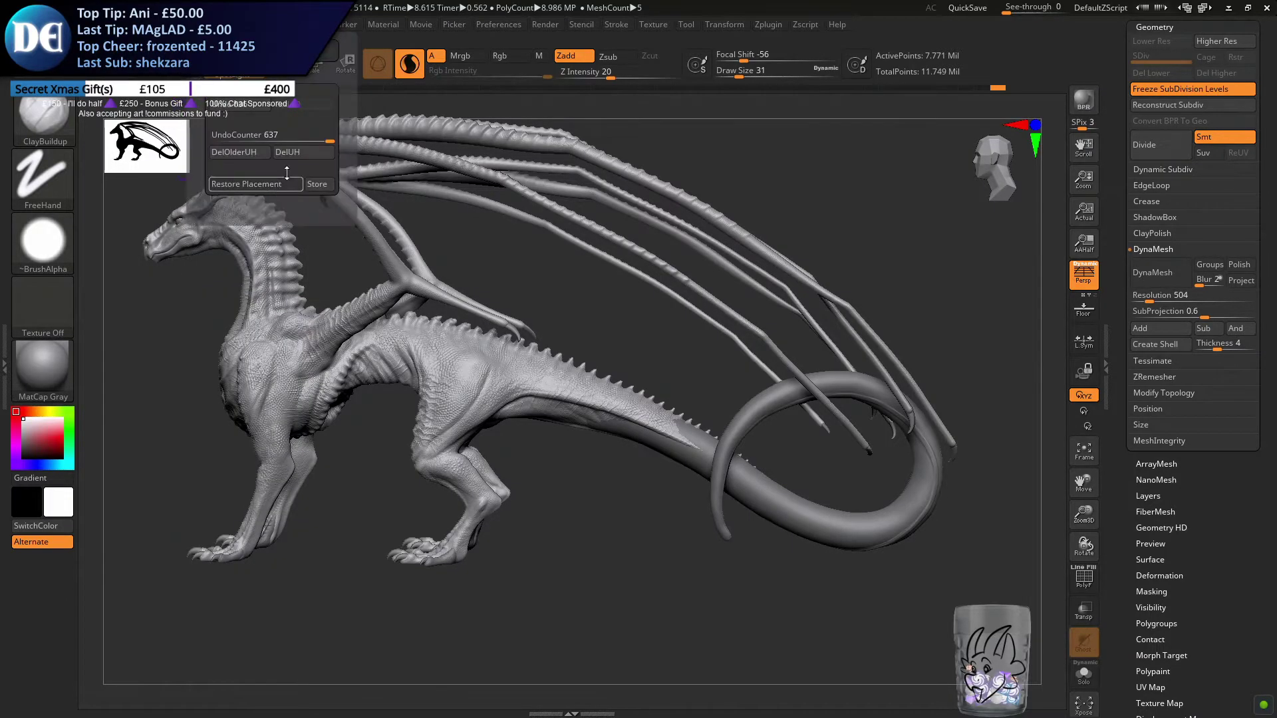
left_click(290, 155)
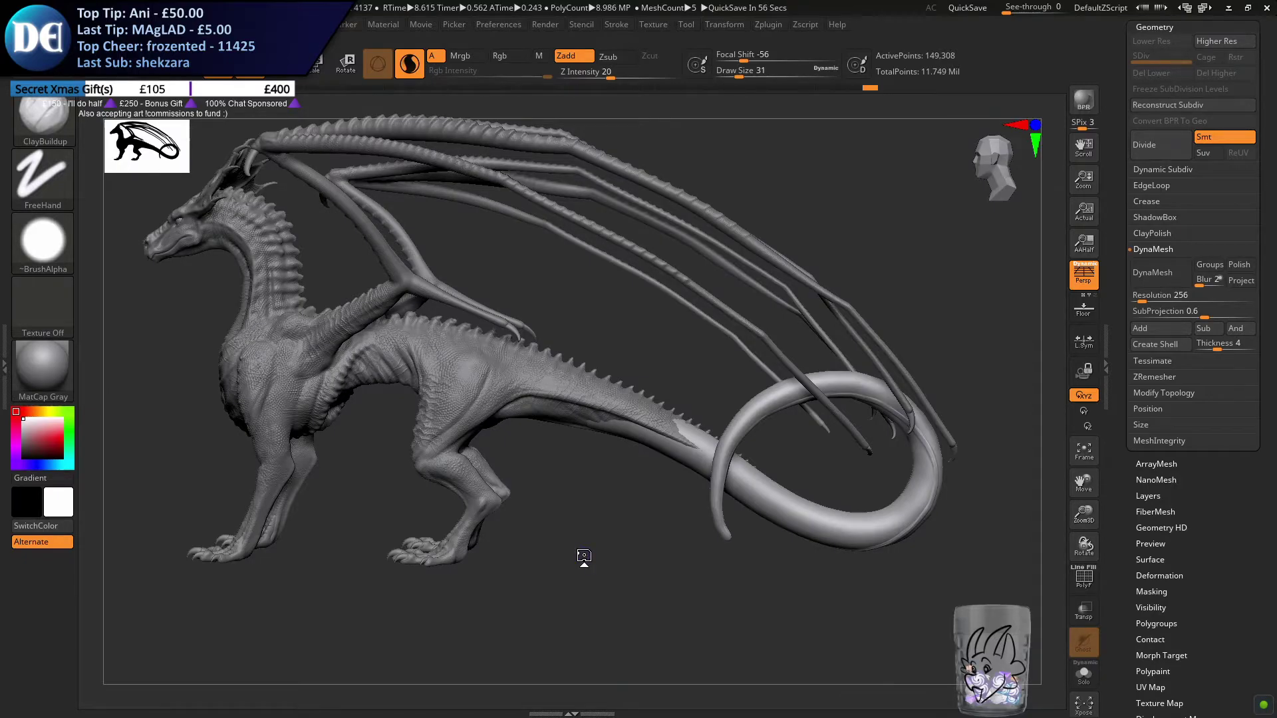
Return to the tail and activate X symmetry for it
right_click_drag(665, 436, 571, 402, "alt")
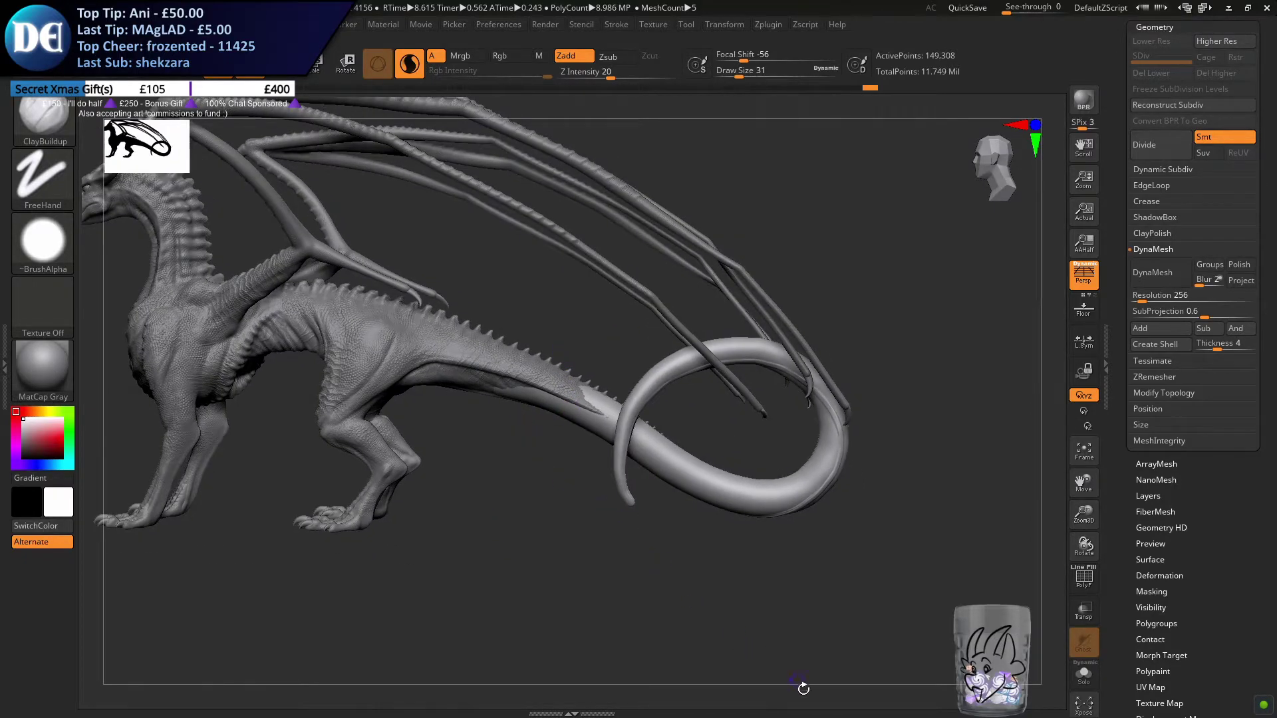
right_click_drag(576, 473, 712, 274, "ctrl")
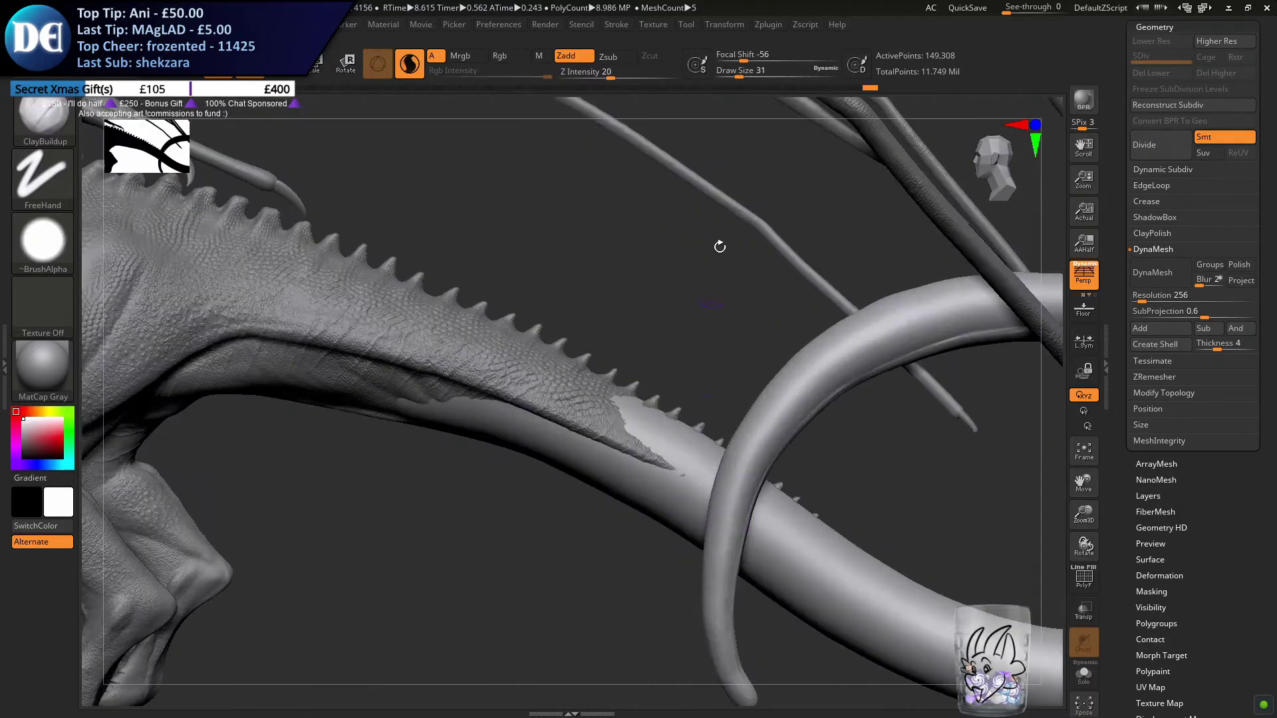
left_click(761, 25)
mouse_move(726, 25)
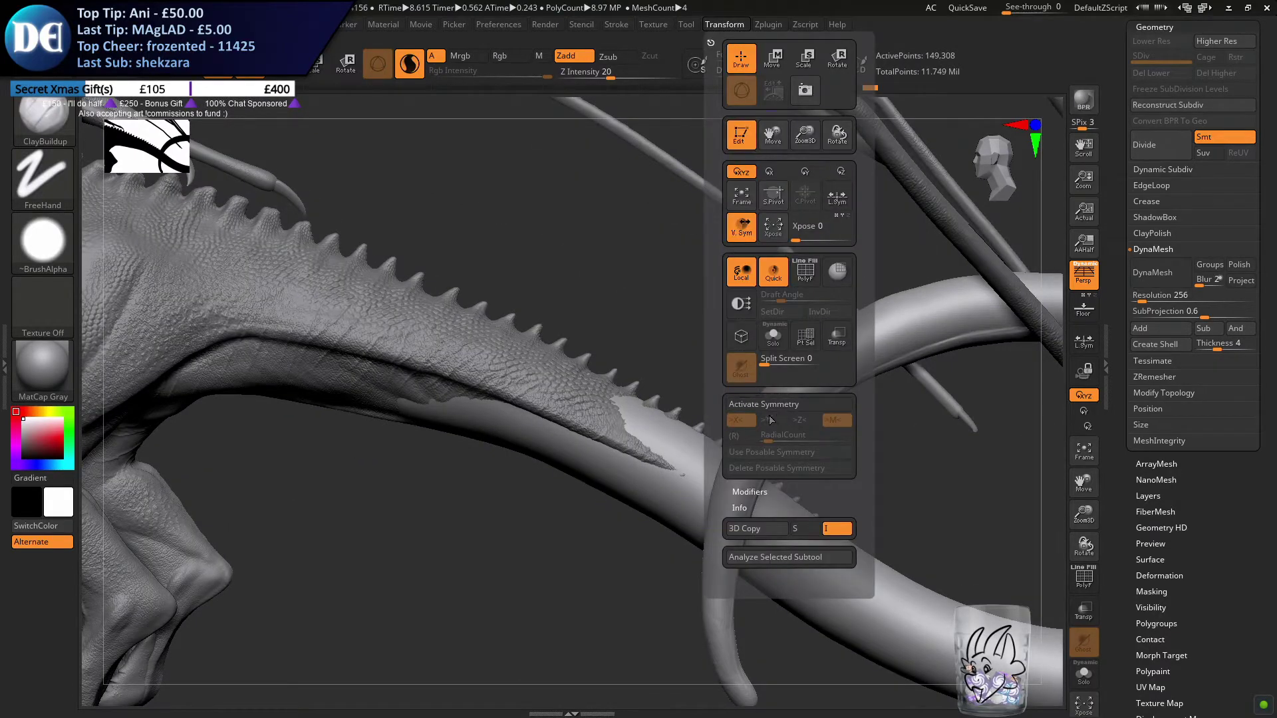
left_click_drag(573, 559, 451, 483)
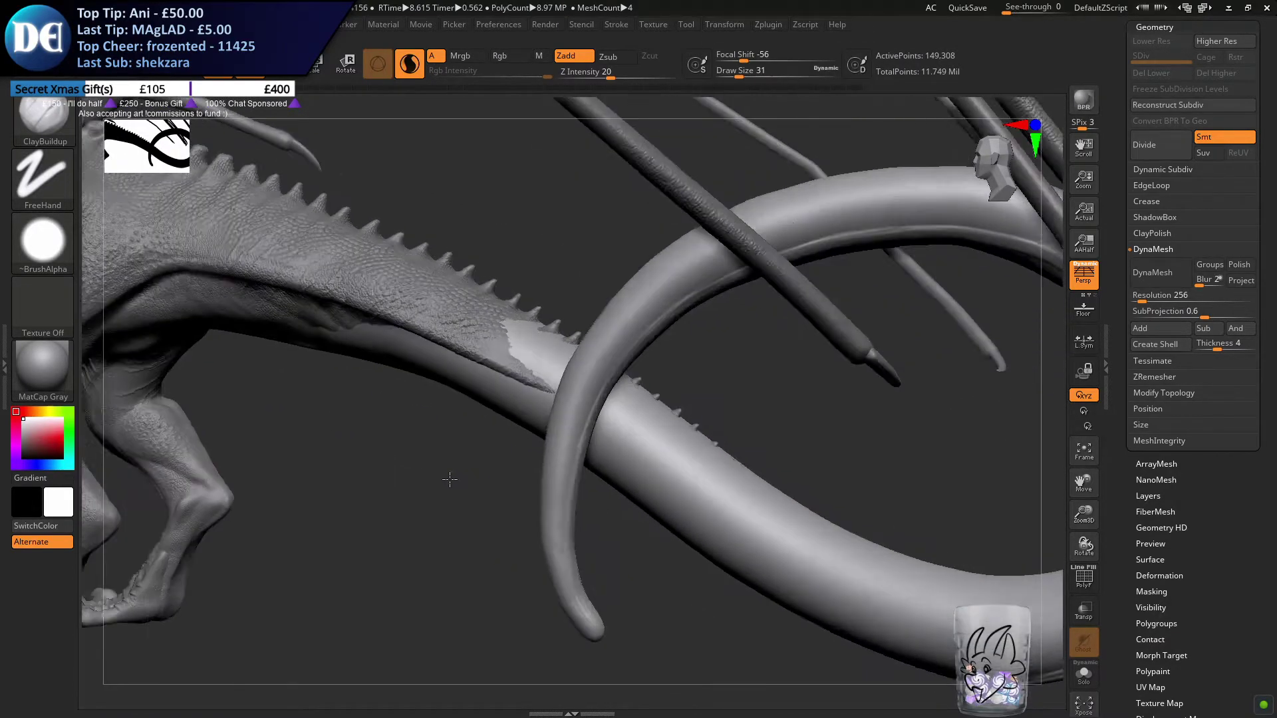
right_click_drag(450, 482, 469, 478)
Start a ridge along the tail's side near the crossing and lengthen it towards the loop with ClayBuildup strokes
mouse_move(560, 372)
right_mouse_down()
mouse_move(610, 424)
mouse_move(532, 359)
mouse_move(532, 380)
right_mouse_up()
left_click_drag(401, 247, 471, 303, "shift")
left_click_drag(406, 256, 485, 315)
key("ctrl+z")
right_click_drag(427, 265, 402, 251)
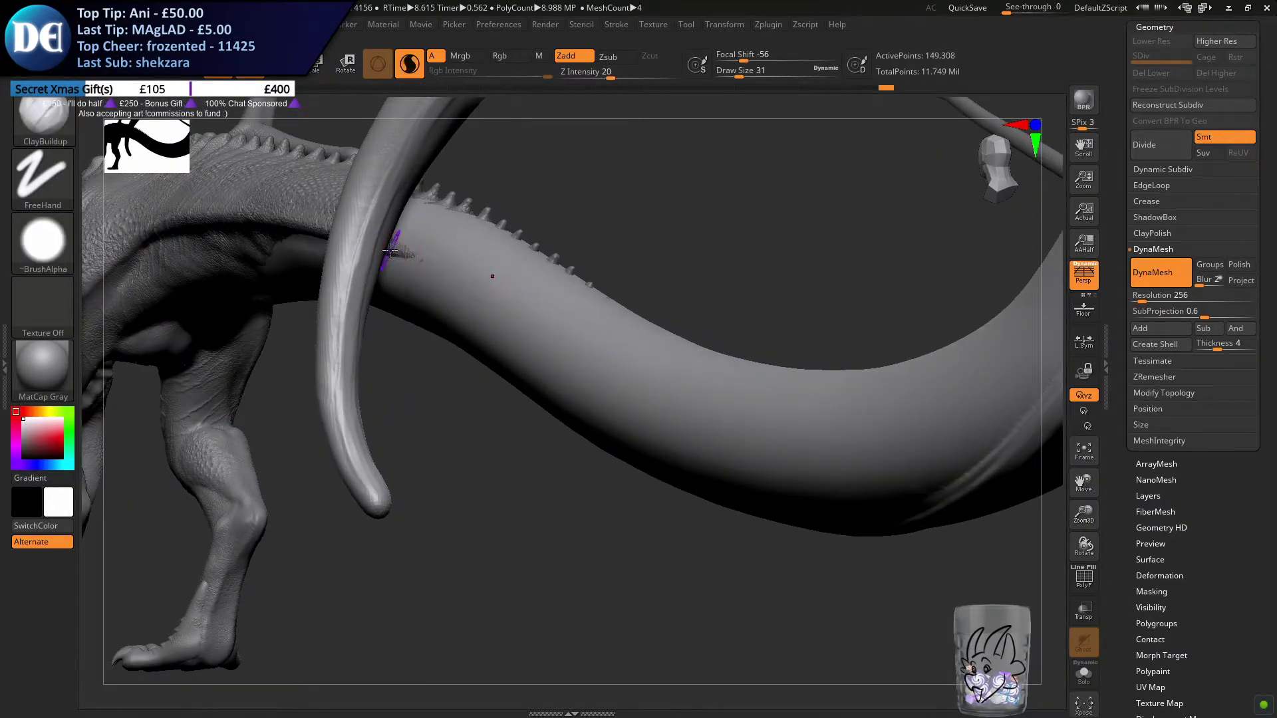
left_click_drag(433, 279, 619, 403)
mouse_move(498, 318)
left_mouse_down()
mouse_move(588, 393)
mouse_move(647, 417)
left_mouse_up()
left_click_drag(559, 369, 638, 412, "shift")
right_click_drag(533, 382, 565, 388)
Join the side ridge to the pointed end of the body's scaled area, undoing and redrawing the connecting stroke
right_click_drag(277, 190, 428, 270)
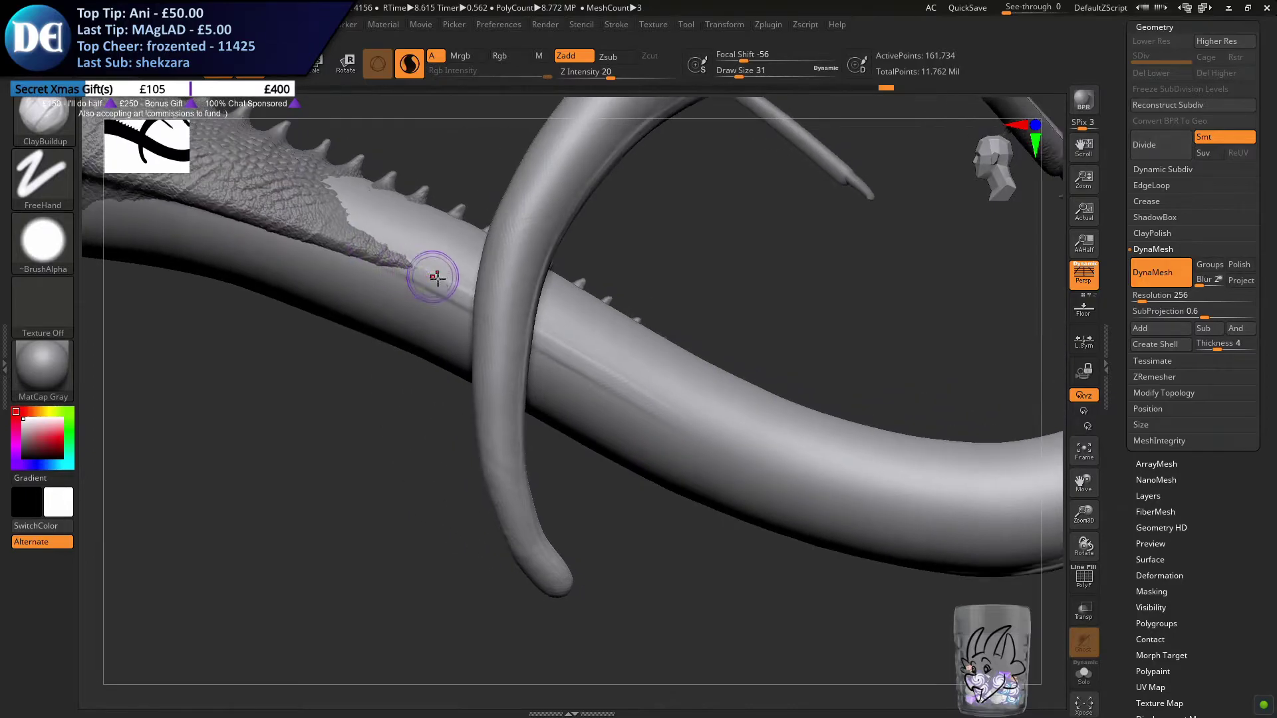
key("ctrl+z")
left_click_drag(372, 264, 426, 280)
key("ctrl+z")
mouse_move(358, 259)
left_mouse_down()
mouse_move(413, 270)
mouse_move(376, 250)
left_mouse_up()
left_click_drag(269, 218, 447, 288, "shift")
Build up the ridge on the tail's opposite side from the scaled area towards the loop with long strokes
mouse_move(407, 264)
right_mouse_down()
mouse_move(589, 319)
mouse_move(535, 287)
mouse_move(465, 333)
mouse_move(386, 346)
mouse_move(624, 322)
right_mouse_up()
left_click_drag(455, 386, 795, 230)
key("ctrl+z")
mouse_move(448, 393)
left_mouse_down()
mouse_move(614, 307)
mouse_move(824, 231)
left_mouse_up()
left_click_drag(557, 326, 675, 259)
mouse_move(676, 259)
right_mouse_down()
mouse_move(701, 291)
mouse_move(677, 300)
right_mouse_up()
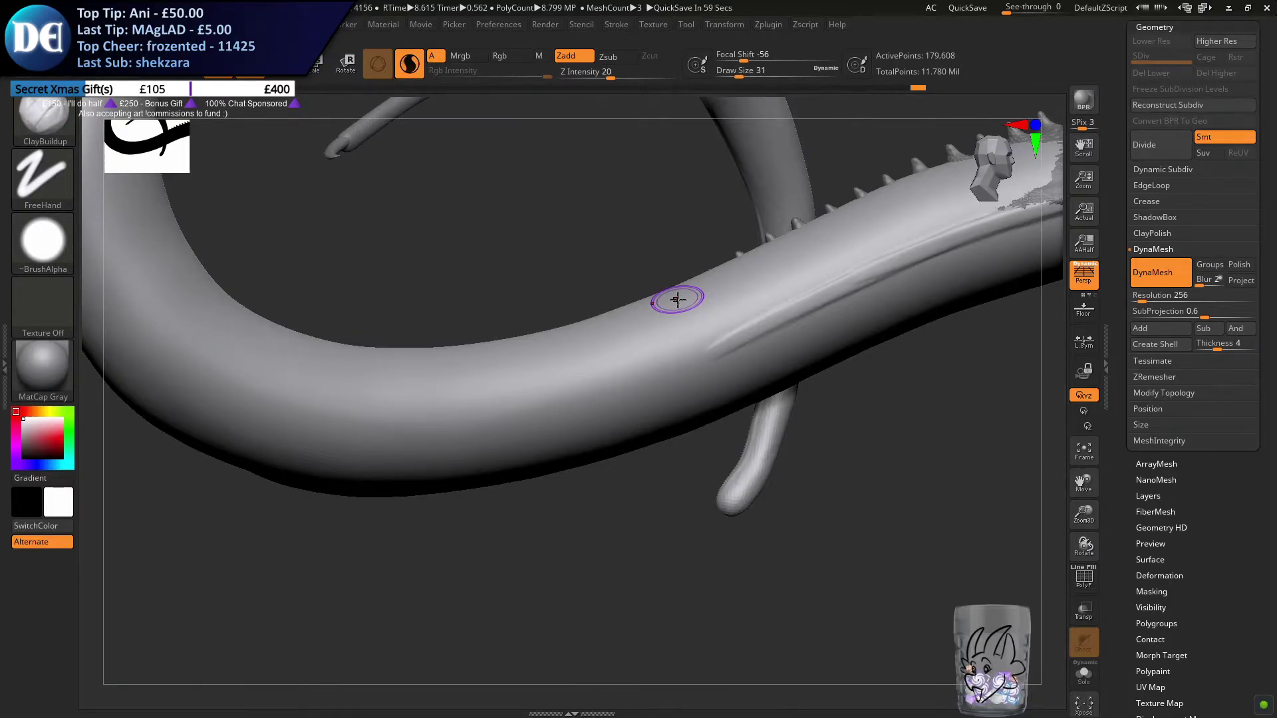
Check the symmetry settings and raise a ridge around the opposite side of the loop's thick lower bend, redrawing strokes as needed
left_click(765, 25)
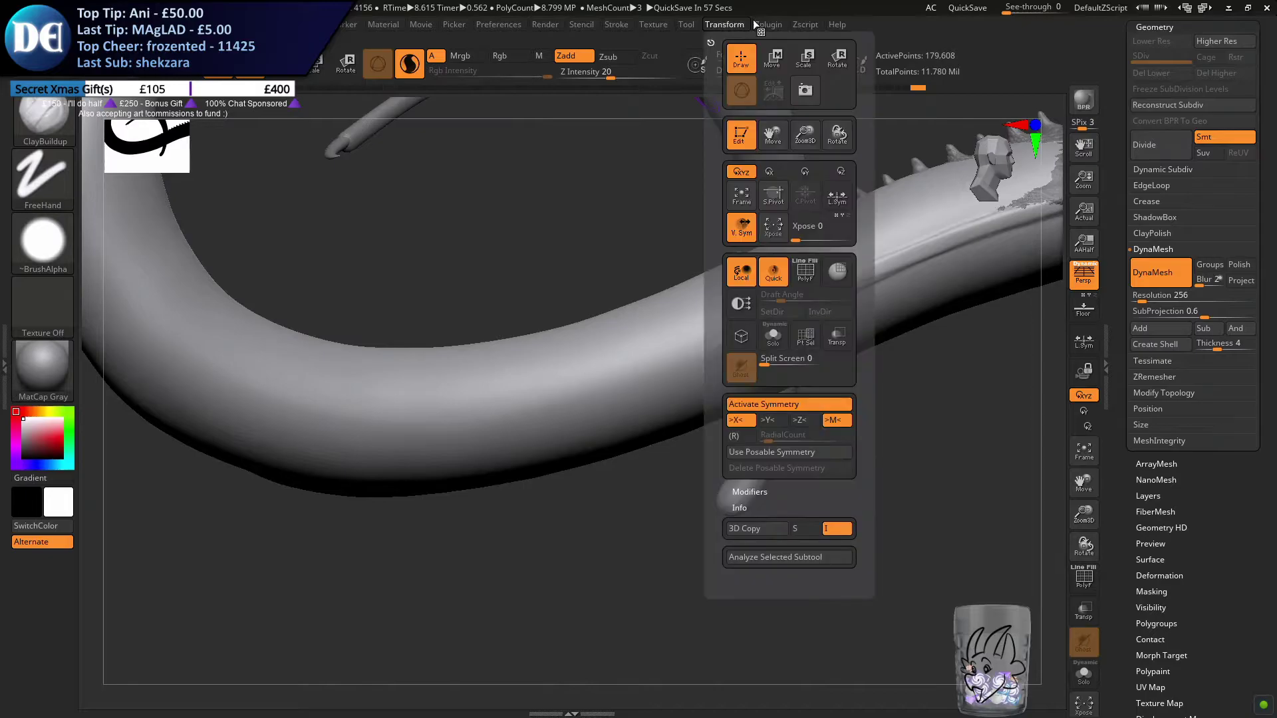
left_click(729, 27)
mouse_move(685, 585)
left_mouse_down()
mouse_move(633, 556)
mouse_move(603, 447)
mouse_move(496, 373)
mouse_move(601, 365)
mouse_move(539, 365)
mouse_move(681, 408)
left_mouse_up()
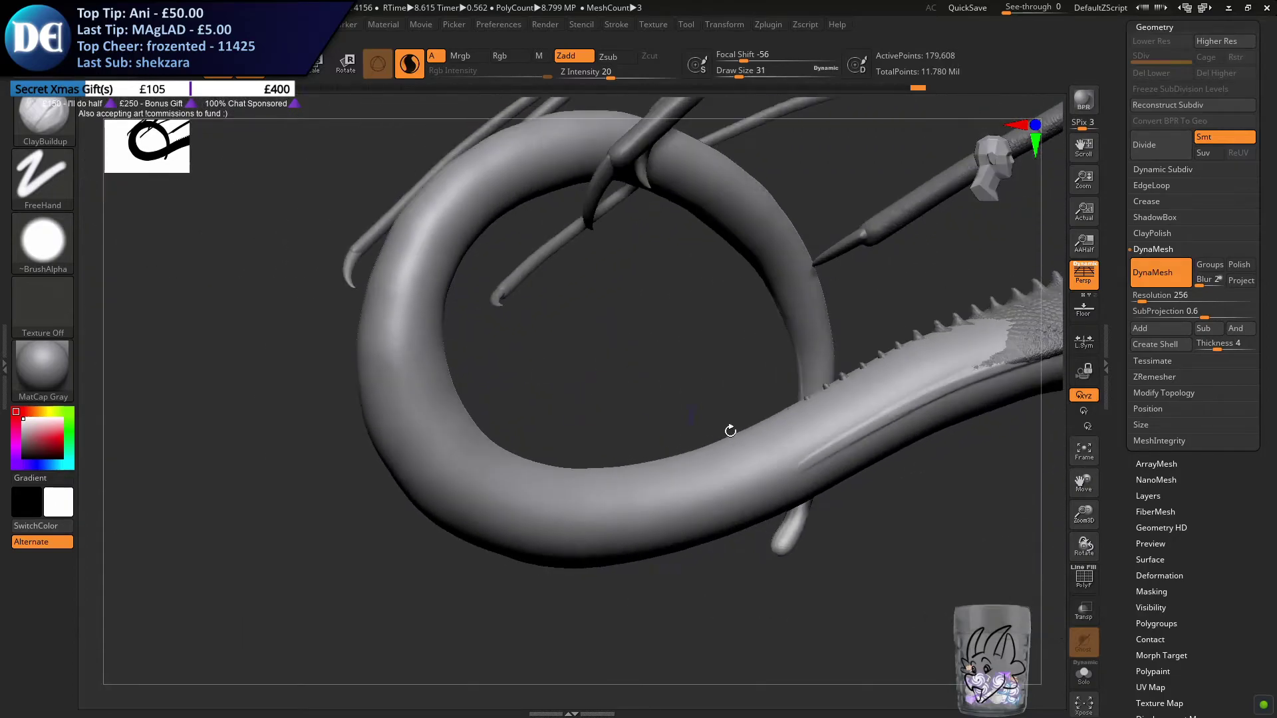
mouse_move(477, 391)
left_mouse_down()
mouse_move(536, 372)
mouse_move(486, 356)
mouse_move(442, 412)
mouse_move(390, 383)
mouse_move(408, 436)
mouse_move(391, 370)
mouse_move(411, 452)
mouse_move(396, 416)
mouse_move(501, 542)
left_mouse_up()
key("ctrl+z")
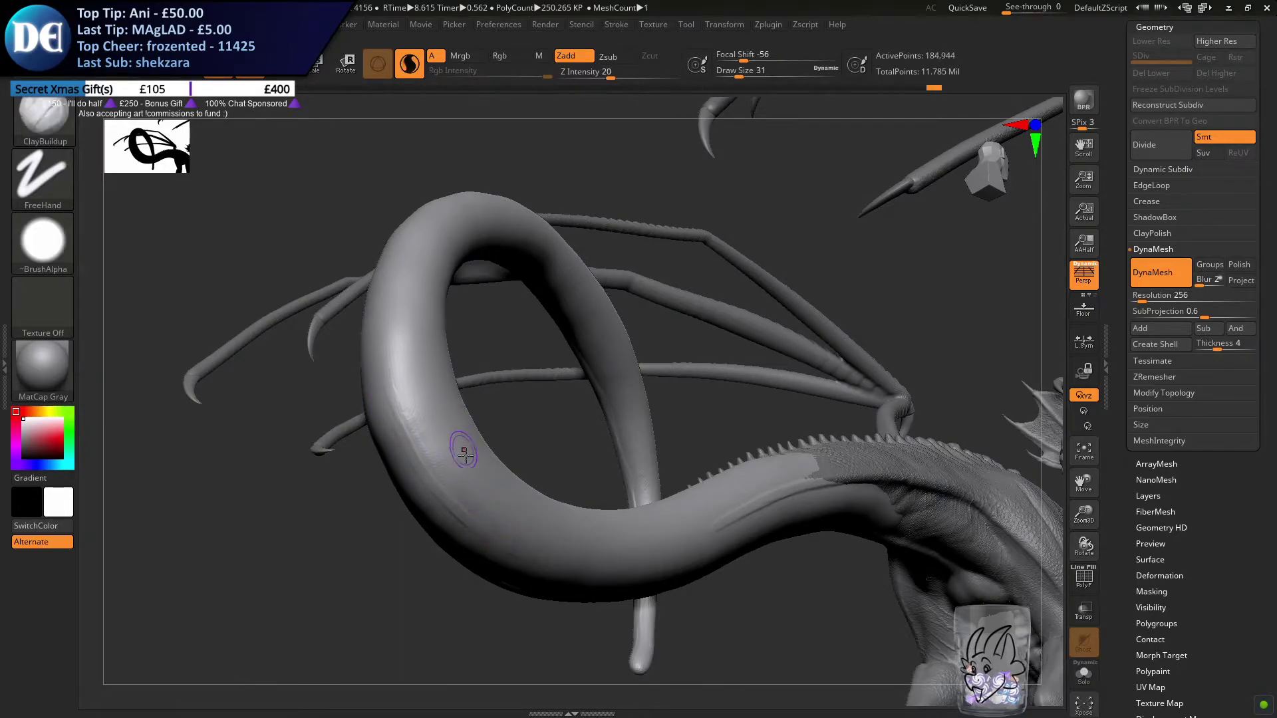
key("ctrl+z")
mouse_move(385, 410)
left_mouse_down()
mouse_move(387, 381)
mouse_move(419, 469)
mouse_move(509, 546)
mouse_move(585, 575)
left_mouse_up()
key("ctrl+z")
mouse_move(470, 419)
right_mouse_down()
mouse_move(456, 436)
mouse_move(485, 498)
mouse_move(475, 450)
right_mouse_up()
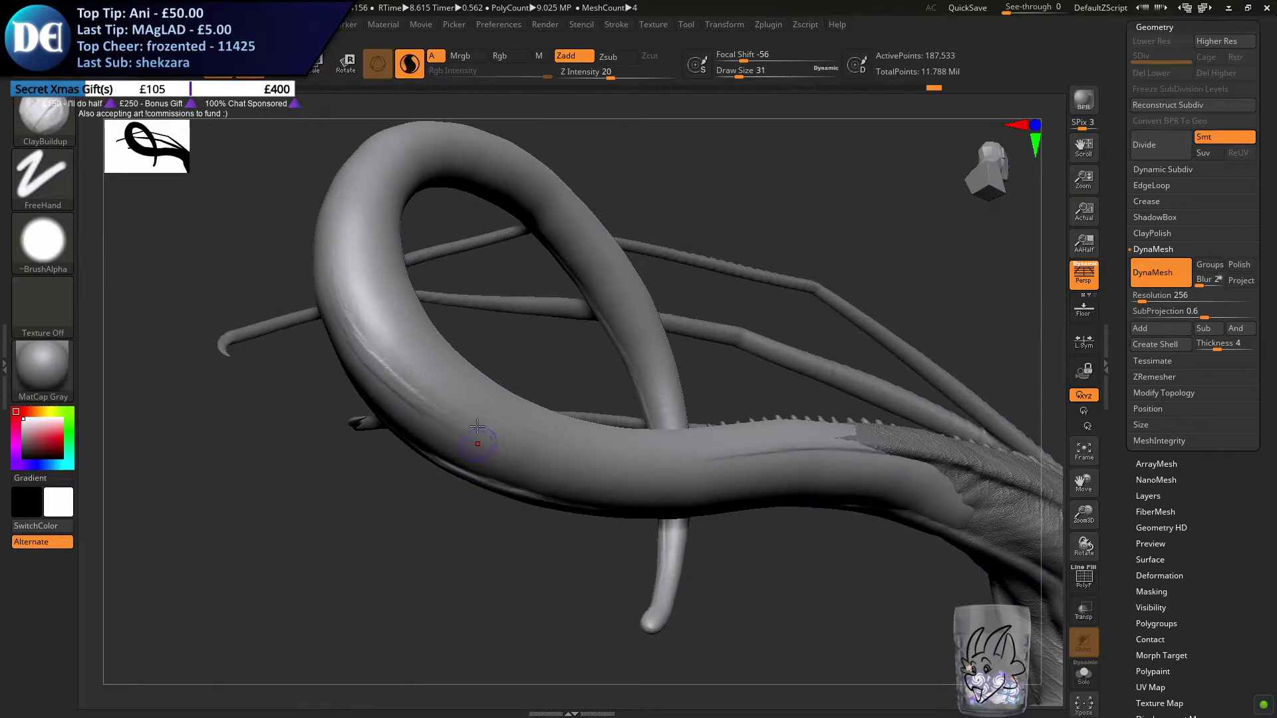
left_click_drag(409, 398, 401, 365, "shift")
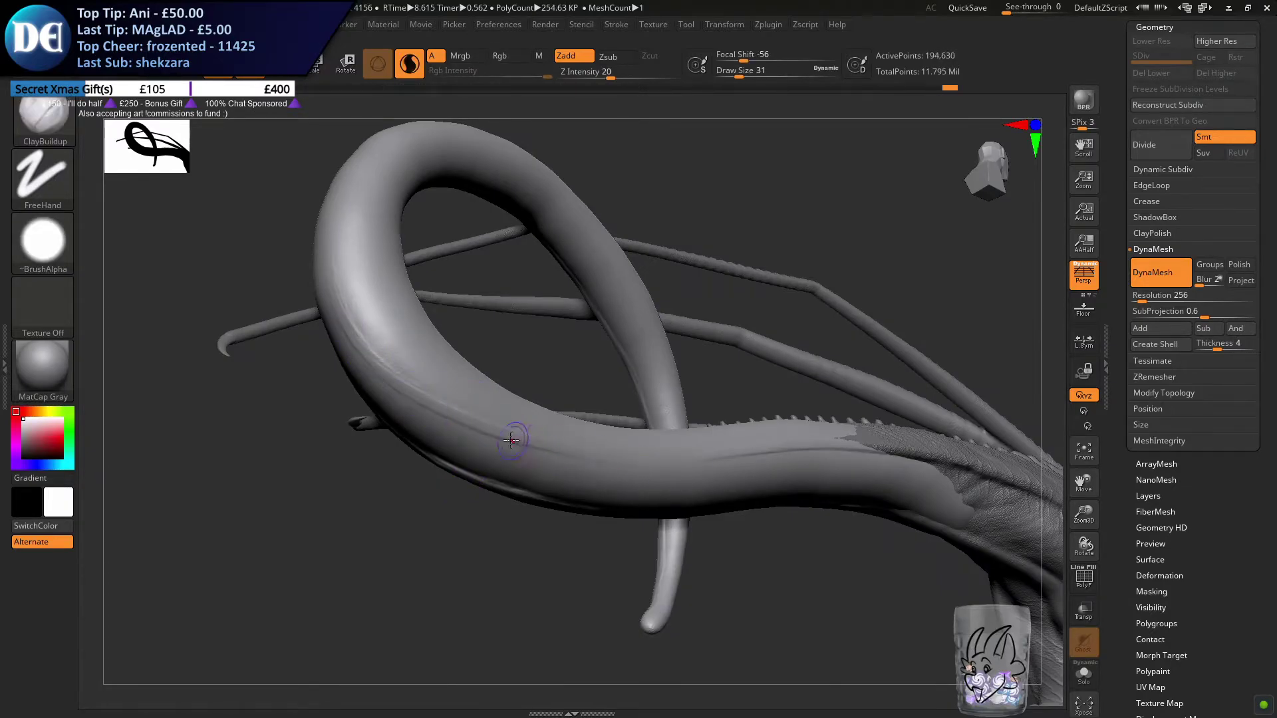
right_click_drag(665, 462, 553, 455)
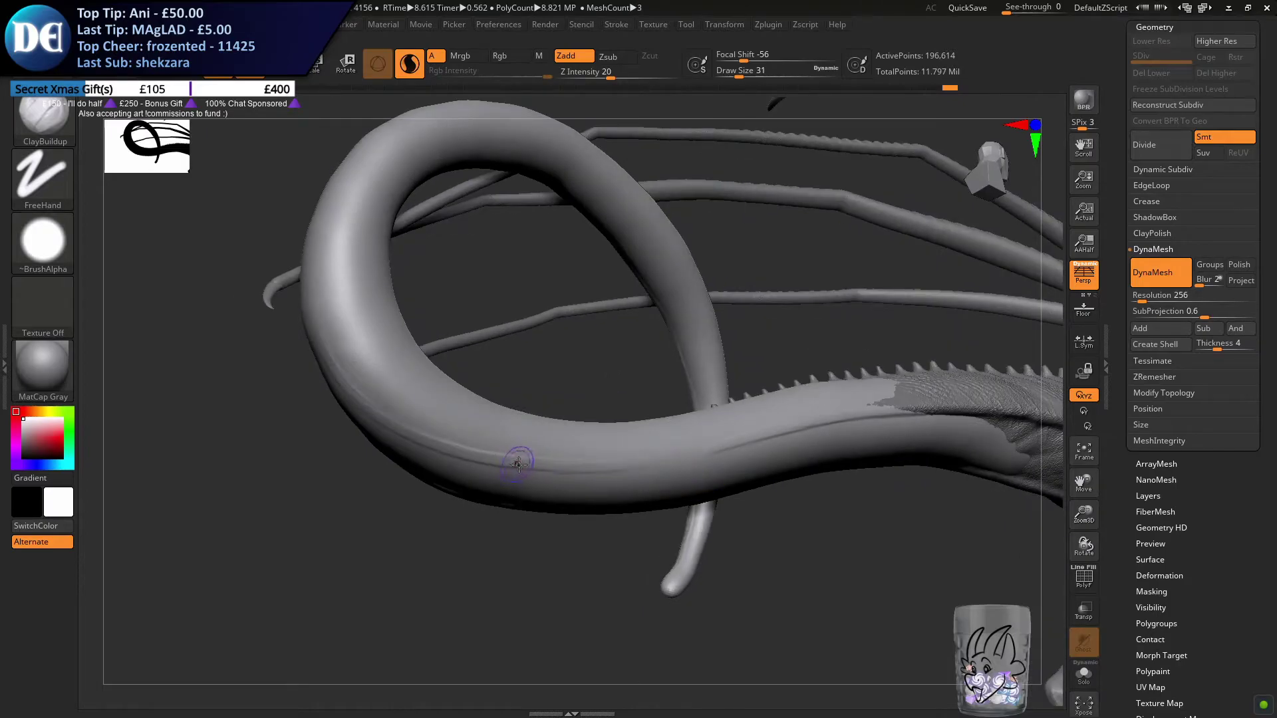
Try to bridge the gap between the loop's ridge and the ridge near the body, then undo the strokes
left_click_drag(601, 467, 784, 426)
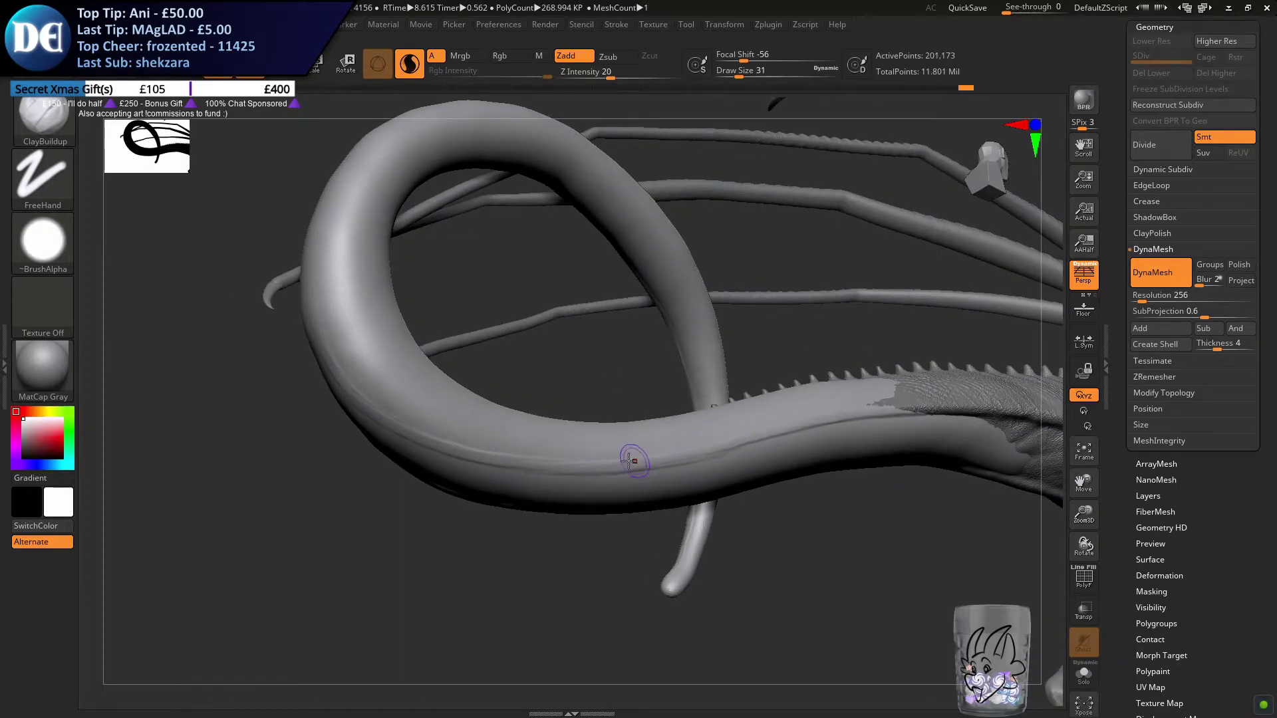
left_click_drag(515, 457, 730, 439)
left_click_drag(612, 466, 798, 424)
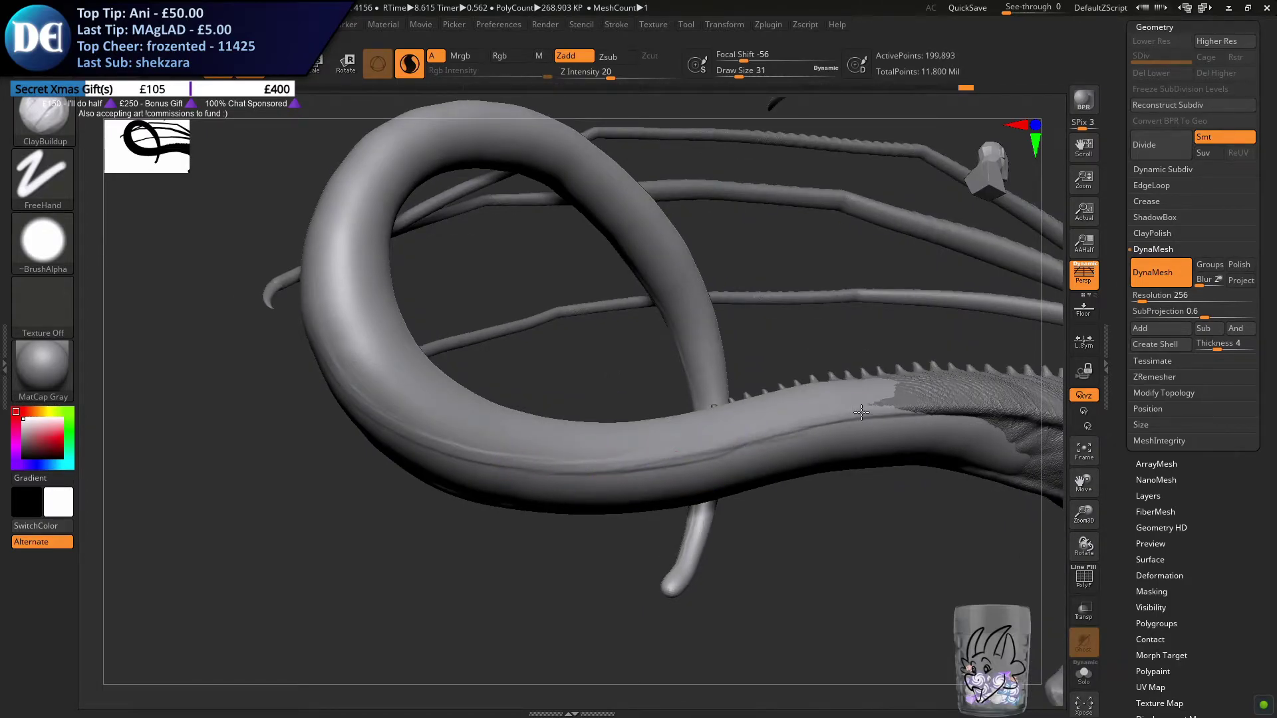
key("ctrl+z")
key("ctrl+z")
key("ctrl+z")
key("ctrl+z")
mouse_move(500, 458)
left_mouse_down()
mouse_move(743, 430)
mouse_move(576, 456)
mouse_move(706, 451)
left_mouse_up()
key("ctrl+z")
key("ctrl+z")
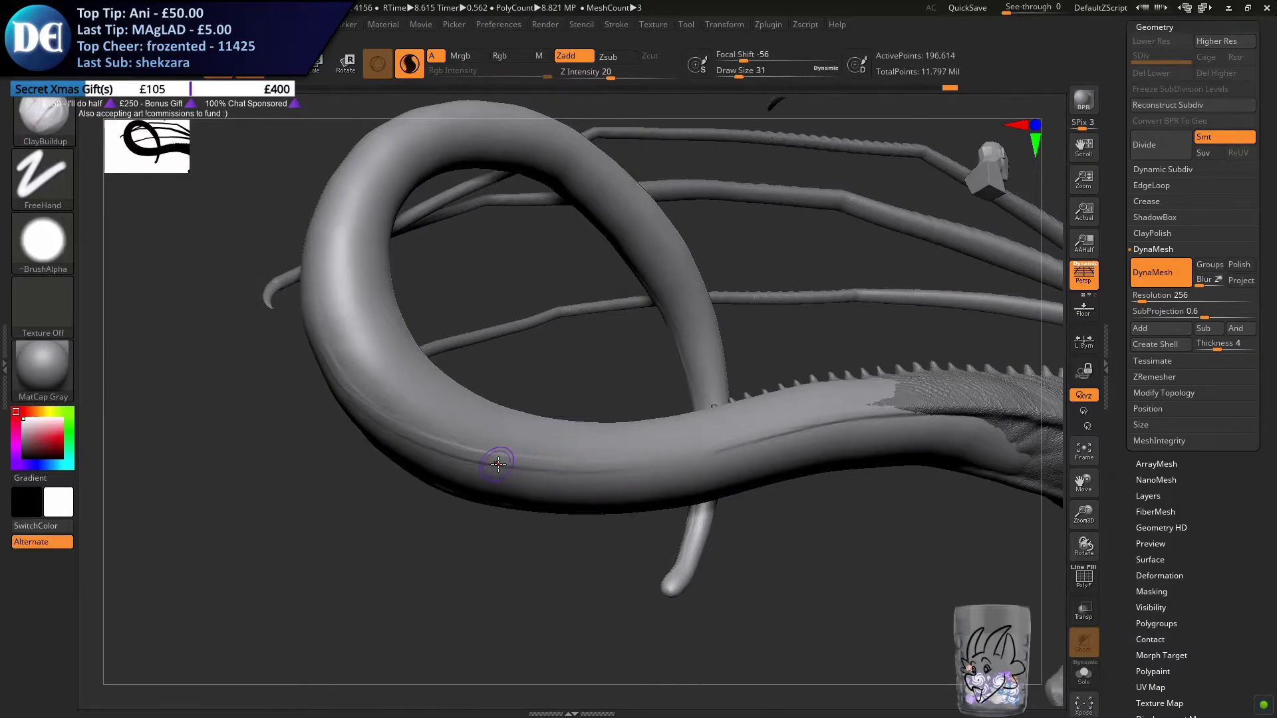
left_click_drag(620, 468, 734, 435)
key("ctrl+z")
Bridge the gap between the loop's ridge and the ridge near the body with overlapping ClayBuildup strokes
left_click_drag(575, 469, 778, 428)
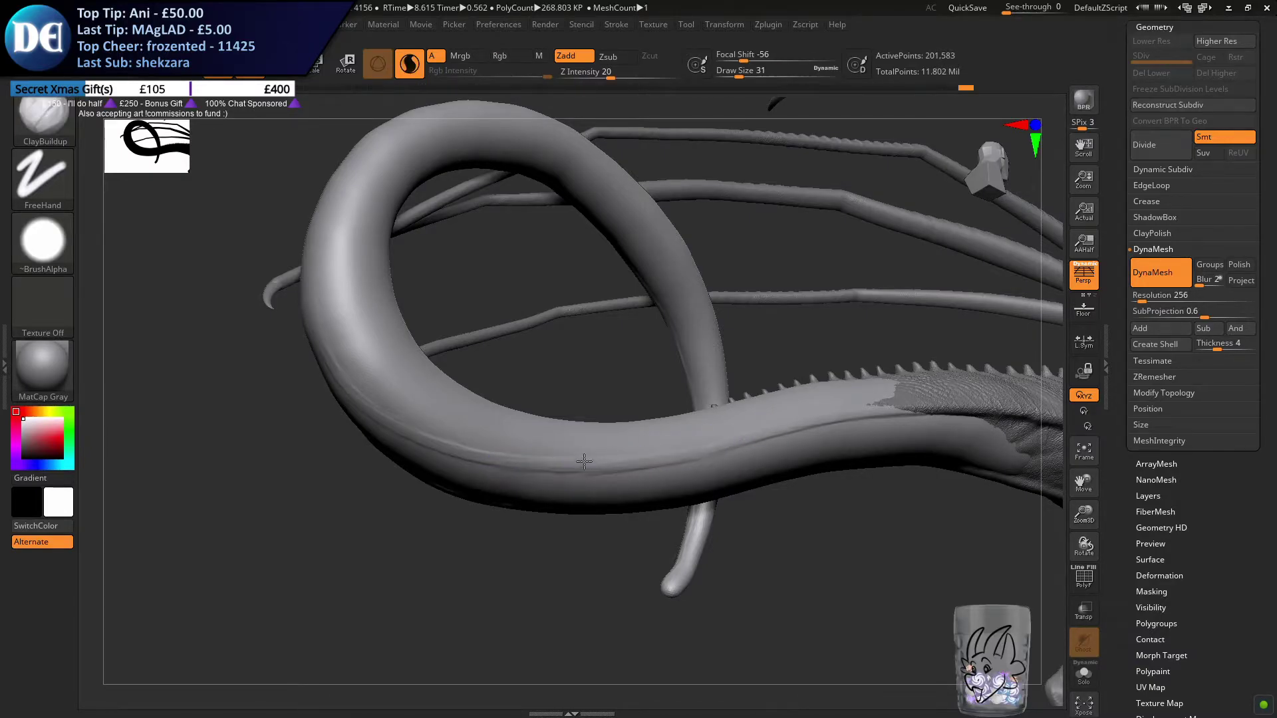
left_click_drag(576, 468, 670, 455)
right_click_drag(397, 371, 393, 330)
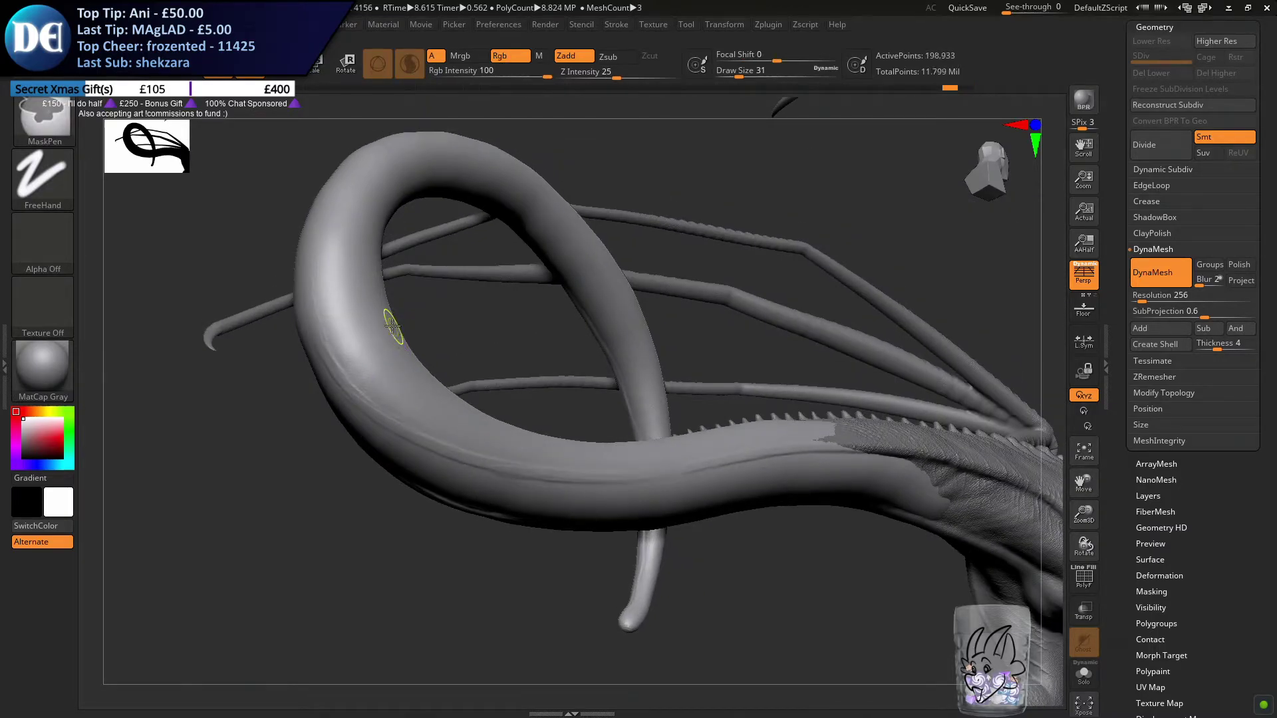
Try to raise a ridge up the loop's outer curve with ClayBuildup strokes, then undo the strokes
right_click_drag(393, 330, 536, 479)
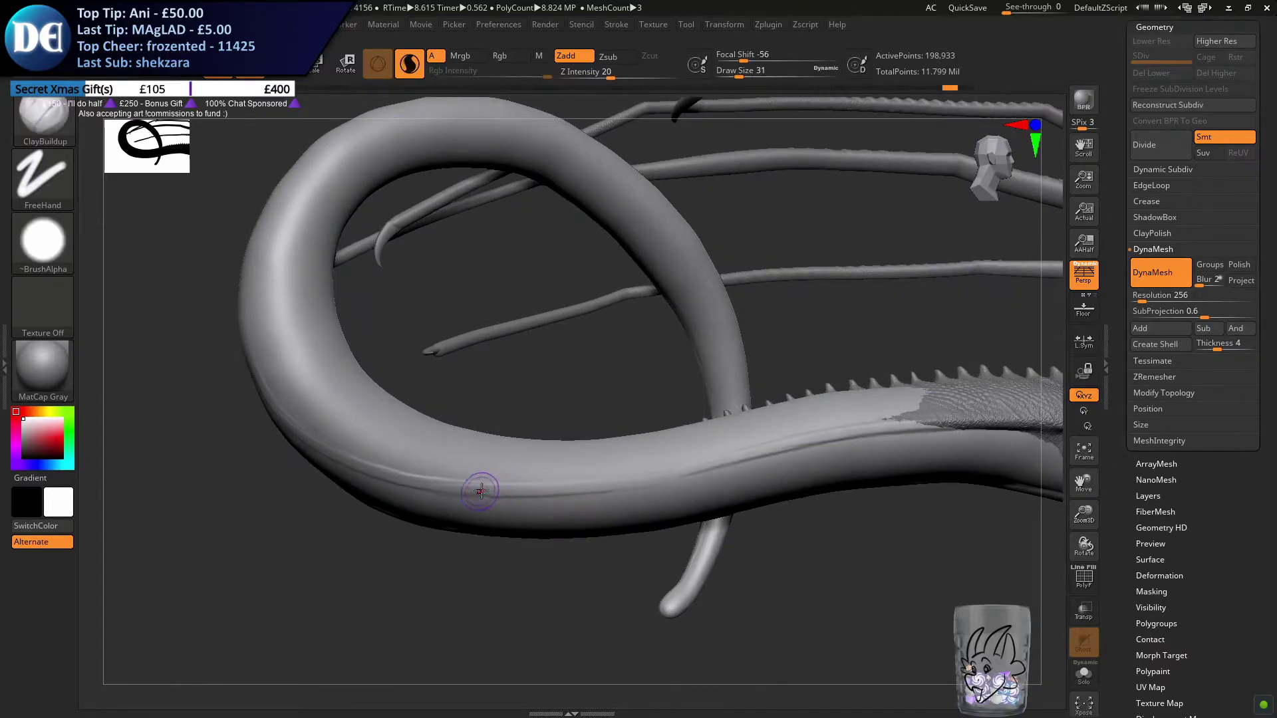
mouse_move(674, 475)
left_mouse_down()
mouse_move(586, 485)
mouse_move(746, 456)
left_mouse_up()
mouse_move(487, 451)
right_mouse_down()
mouse_move(496, 385)
mouse_move(386, 335)
right_mouse_up()
mouse_move(394, 411)
right_mouse_down()
mouse_move(575, 330)
mouse_move(588, 331)
mouse_move(590, 376)
right_mouse_up()
left_click_drag(566, 287, 592, 436)
key("ctrl+z")
mouse_move(573, 241)
left_mouse_down()
mouse_move(592, 442)
mouse_move(616, 492)
left_mouse_up()
left_click_drag(565, 304, 585, 399)
key("ctrl+z")
key("ctrl+z")
key("ctrl+z")
Raise a ridge down the loop's outer curve towards the lower bend with overlapping ClayBuildup strokes
left_click_drag(556, 205, 576, 379)
left_click_drag(559, 213, 581, 399)
left_click_drag(552, 236, 592, 429)
left_click_drag(549, 266, 602, 469)
left_click_drag(563, 313, 593, 452)
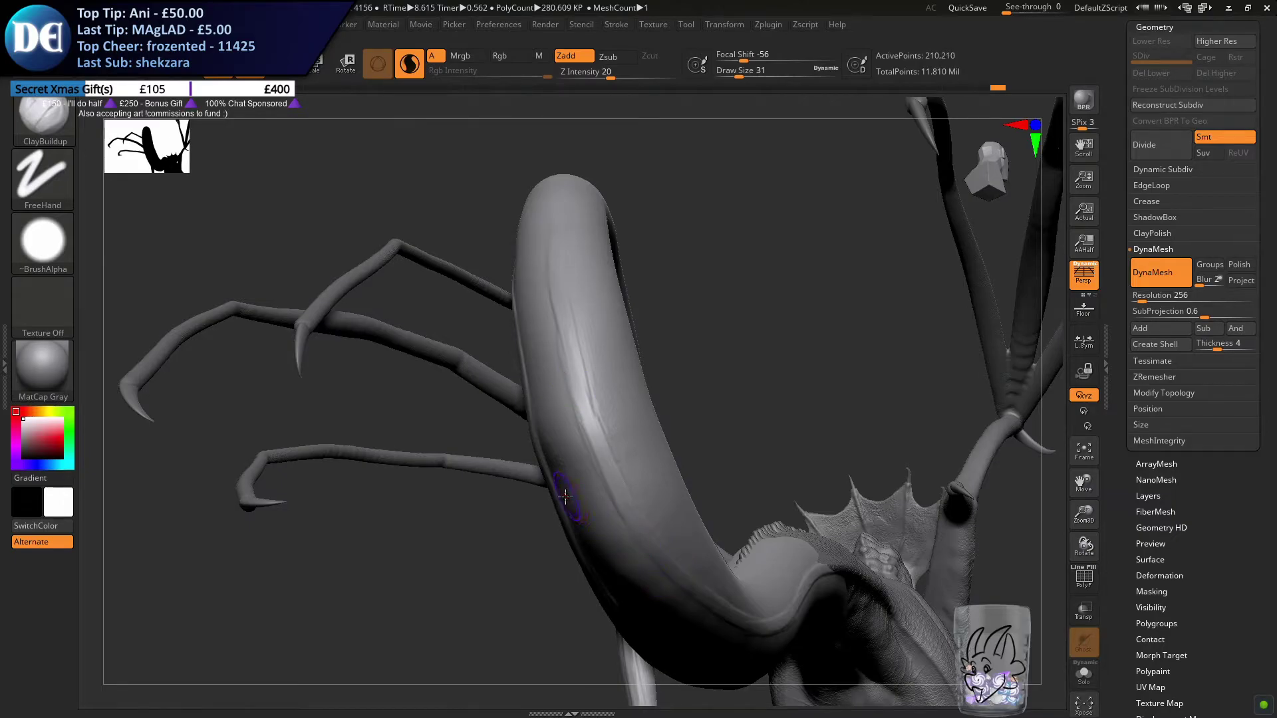
left_click_drag(490, 493, 462, 482)
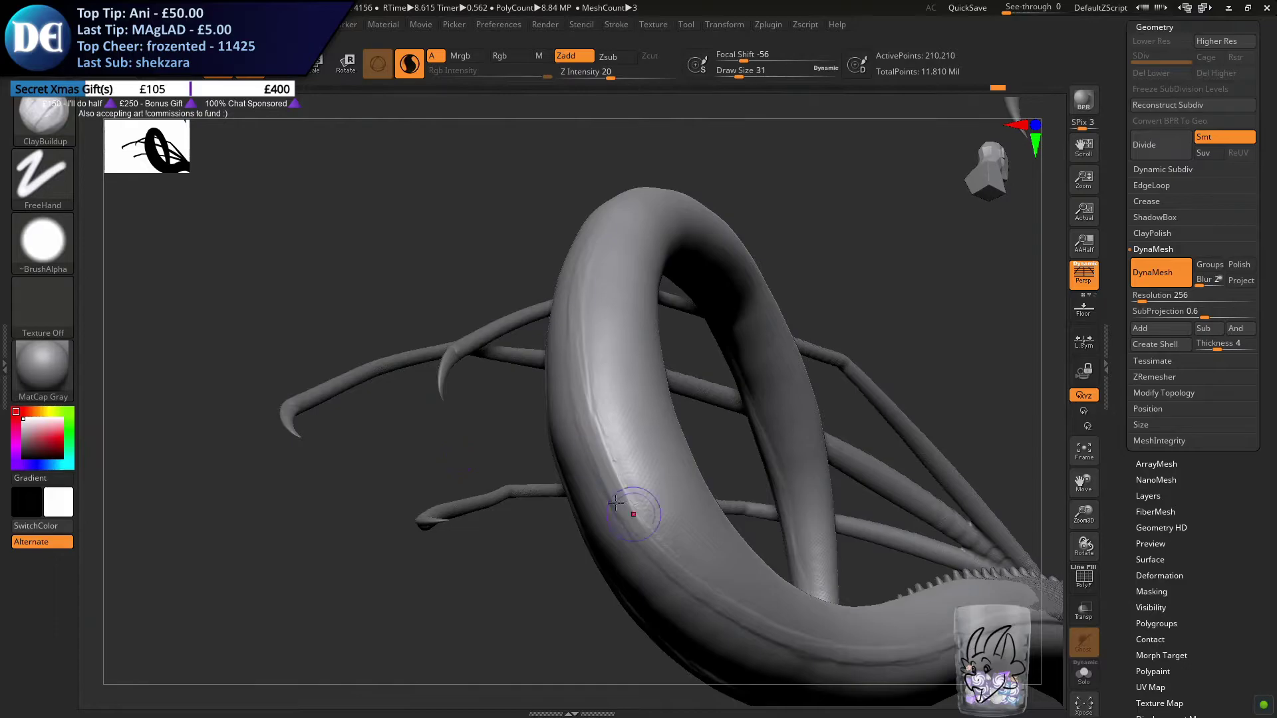
Thicken and sharpen the ridge where the loop's outer curve meets the lower bend
right_click_drag(633, 514, 533, 389, "alt")
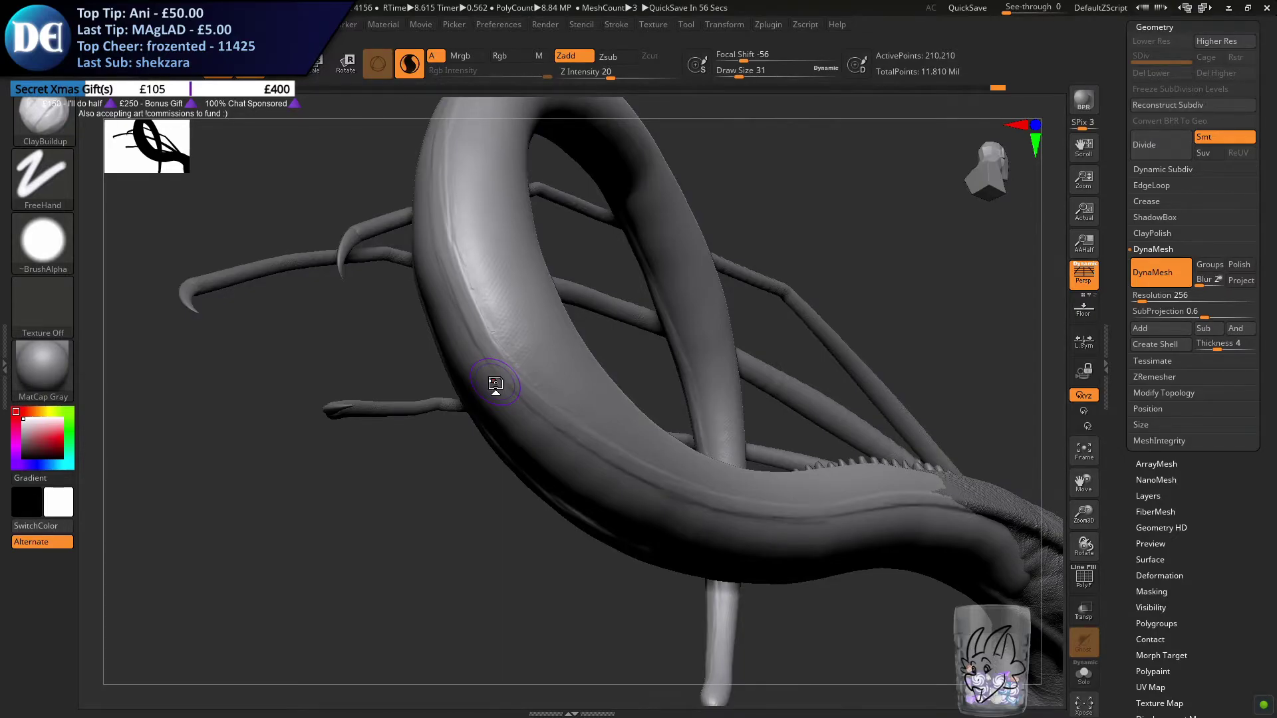
right_click_drag(492, 363, 442, 342)
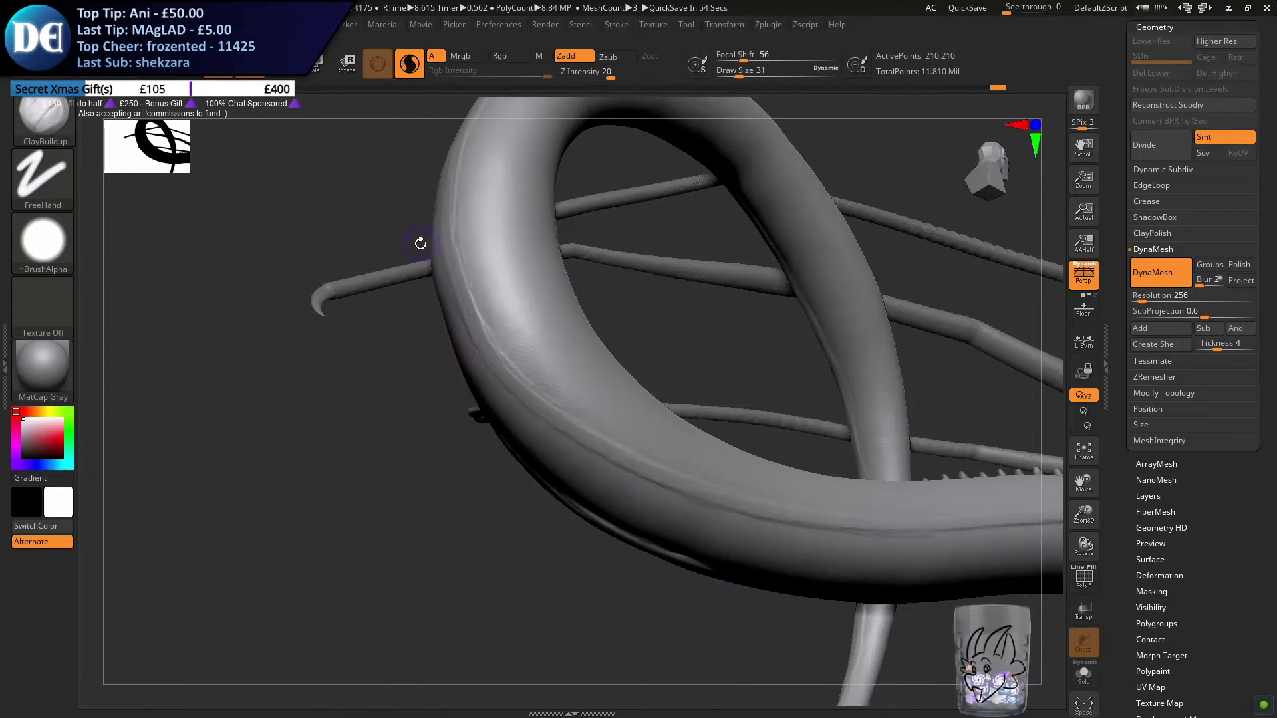
right_click_drag(441, 270, 470, 259)
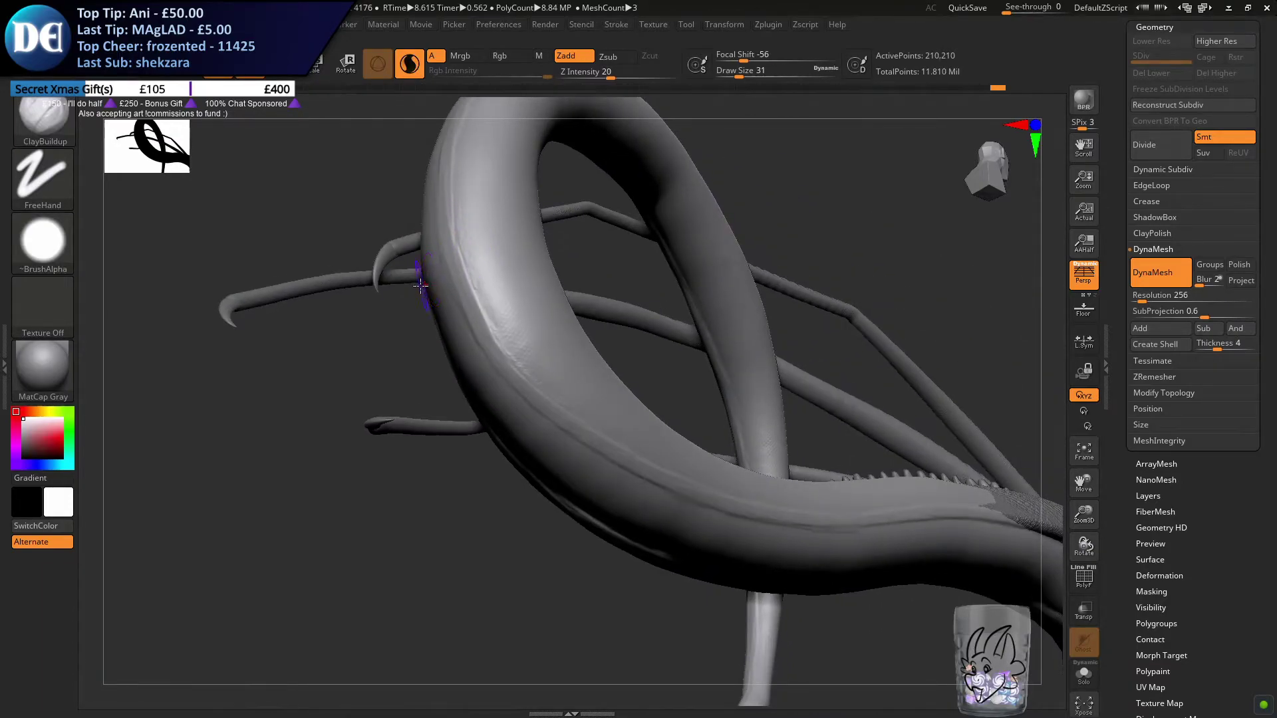
mouse_move(480, 301)
left_mouse_down()
mouse_move(440, 238)
mouse_move(437, 200)
left_mouse_up()
mouse_move(473, 327)
left_mouse_down()
mouse_move(444, 209)
mouse_move(457, 271)
left_mouse_up()
mouse_move(496, 366)
left_mouse_down()
mouse_move(461, 295)
mouse_move(499, 342)
mouse_move(459, 280)
left_mouse_up()
left_click_drag(510, 387, 460, 286)
mouse_move(592, 440)
left_mouse_down()
mouse_move(471, 348)
mouse_move(443, 246)
left_mouse_up()
left_click_drag(488, 338, 475, 340)
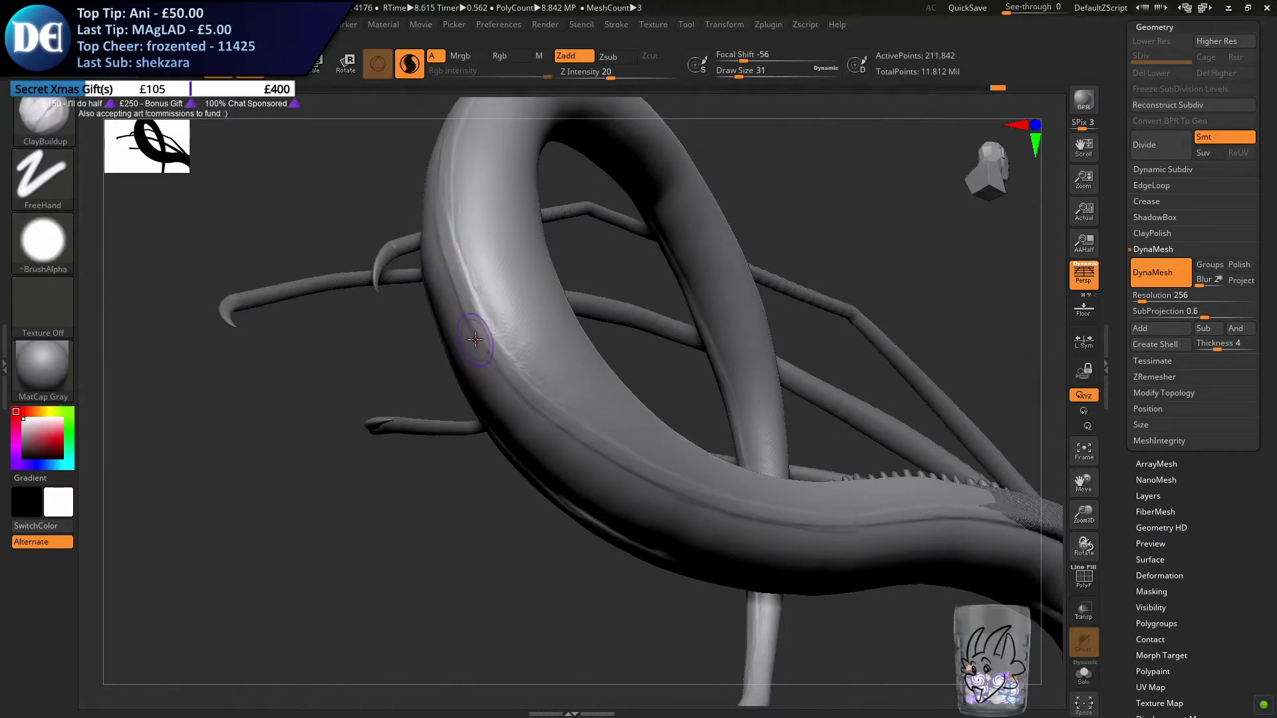
Build up the ridge around the loop's thick lower bend with long overlapping strokes
left_click_drag(633, 461, 542, 413)
right_click_drag(692, 478, 503, 420, "alt")
left_click_drag(366, 399, 529, 448)
mouse_move(325, 387)
left_mouse_down("shift")
mouse_move(513, 441)
mouse_move(732, 472)
left_mouse_up("shift")
left_click_drag(546, 451, 758, 455)
left_click_drag(621, 468, 789, 466)
Reinforce the ridge from the lower bend along the straight section to the scaled area
mouse_move(792, 436)
right_mouse_down()
mouse_move(669, 377)
mouse_move(658, 436)
mouse_move(702, 425)
mouse_move(330, 422)
right_mouse_up()
left_click_drag(516, 447, 530, 448)
left_click_drag(432, 439, 681, 445)
left_click_drag(529, 456, 716, 449)
left_click_drag(591, 447, 951, 448)
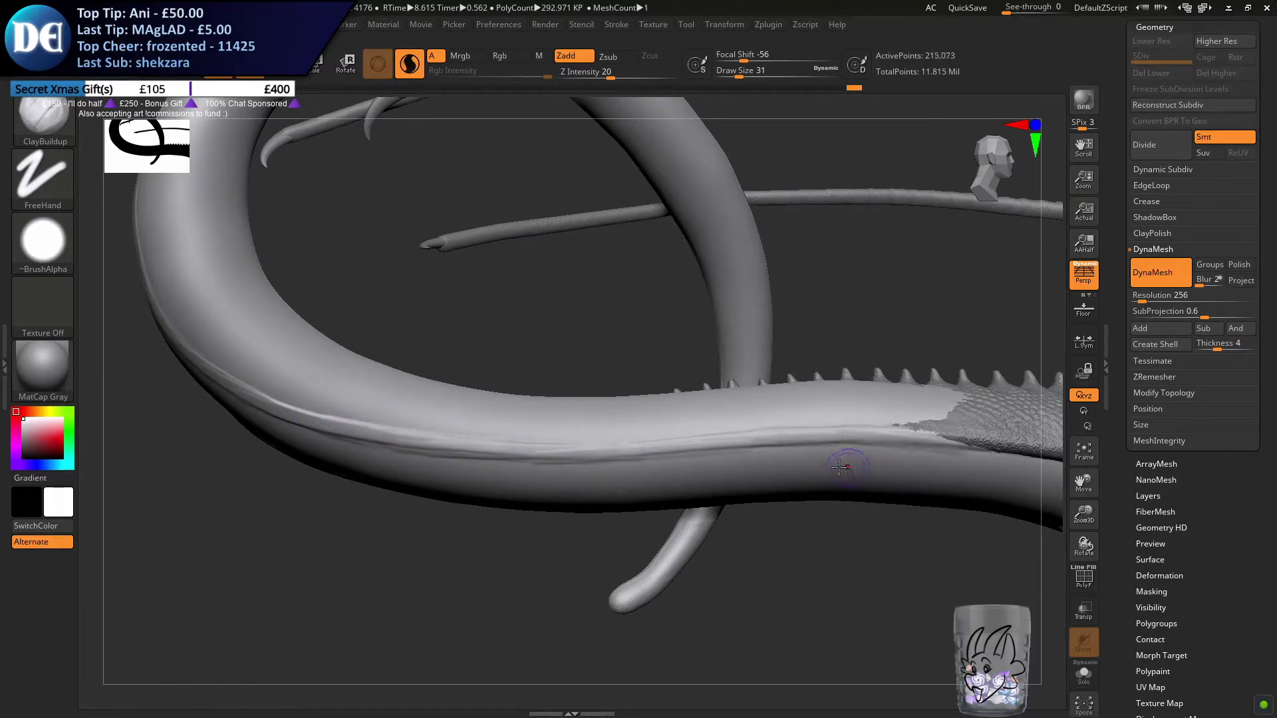
Try to run the opposite side's ridge around the loop's lower bend, then undo the strokes
right_click_drag(798, 469, 692, 389)
right_click_drag(809, 361, 741, 356)
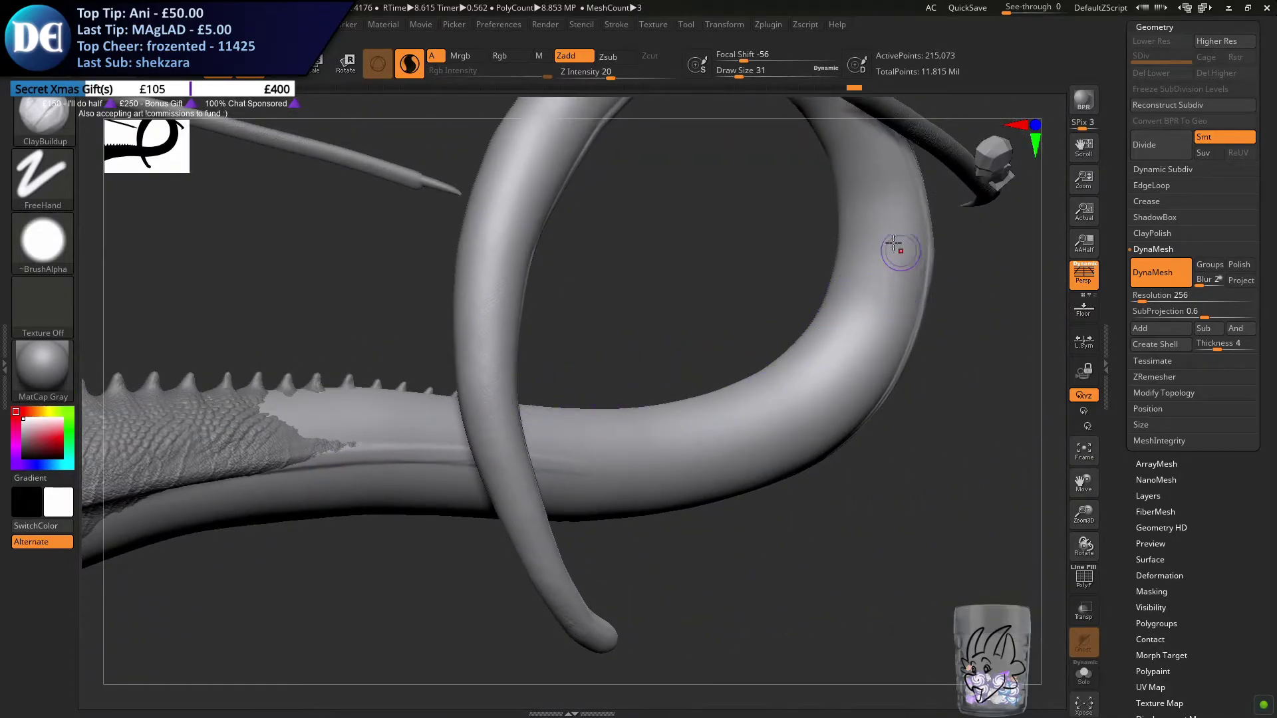
key("ctrl")
left_click_drag(887, 251, 790, 358)
key("ctrl+z")
mouse_move(887, 223)
left_mouse_down()
mouse_move(863, 306)
mouse_move(746, 439)
left_mouse_up()
right_click_drag(632, 467, 556, 440)
mouse_move(495, 459)
left_mouse_down()
mouse_move(694, 472)
mouse_move(797, 439)
left_mouse_up()
key("ctrl+z")
key("ctrl+z")
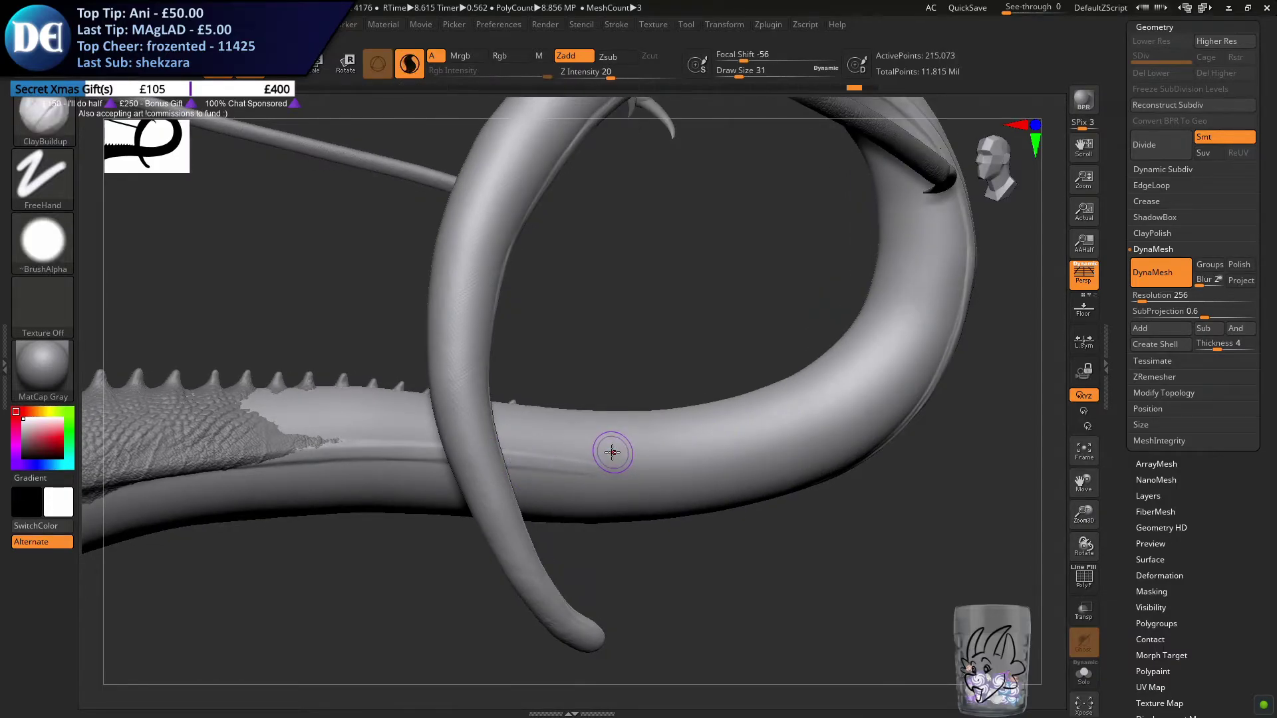
Extend the opposite side's ridge from the tail crossing along the loop's lower bend
right_click_drag(621, 448, 592, 436)
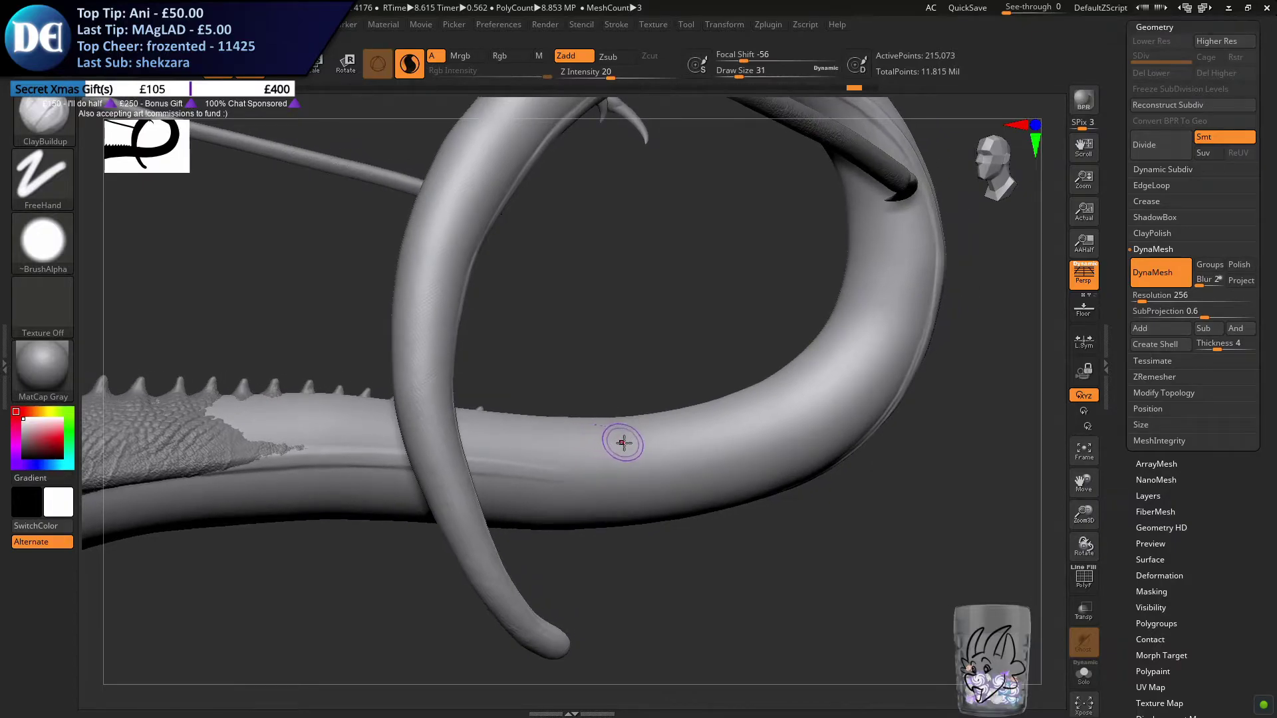
left_click_drag(474, 460, 718, 452)
mouse_move(622, 459)
left_mouse_down()
mouse_move(678, 464)
mouse_move(864, 366)
left_mouse_up()
mouse_move(731, 380)
left_mouse_down("alt")
mouse_move(635, 444)
mouse_move(777, 326)
left_mouse_up("alt")
Raise the opposite ridge where the lower bend curves upward, redrawing strokes until the line flows
left_click_drag(776, 262, 747, 395)
key("ctrl+z")
mouse_move(762, 274)
left_mouse_down()
mouse_move(772, 412)
mouse_move(756, 424)
left_mouse_up()
key("ctrl+z")
left_click_drag(786, 329, 715, 456)
key("ctrl+z")
left_click_drag(786, 356, 745, 447)
mouse_move(791, 387)
left_mouse_down()
mouse_move(762, 424)
mouse_move(646, 463)
left_mouse_up()
Carry the opposite ridge from the lower bend up onto the rising part of the loop
mouse_move(710, 370)
left_mouse_down("alt")
mouse_move(656, 427)
mouse_move(681, 439)
mouse_move(692, 405)
left_mouse_up("alt")
mouse_move(692, 405)
right_mouse_down()
mouse_move(659, 365)
mouse_move(675, 365)
mouse_move(693, 333)
mouse_move(624, 417)
mouse_move(619, 385)
mouse_move(640, 374)
right_mouse_up()
left_click_drag(633, 320, 682, 224)
left_click_drag(656, 382, 675, 256)
left_click_drag(672, 416, 646, 326)
right_click_drag(665, 441, 644, 404)
key("ctrl+z")
mouse_move(636, 470)
right_mouse_down("ctrl")
mouse_move(616, 396)
mouse_move(635, 363)
mouse_move(644, 546)
right_mouse_up("ctrl")
Lengthen and blend the ridge up the loop's rising section with long strokes, undoing and redrawing uneven ones
left_click_drag(694, 322, 661, 552)
mouse_move(650, 393)
left_mouse_down()
mouse_move(646, 572)
mouse_move(652, 405)
left_mouse_up()
left_click_drag(672, 339, 657, 550)
left_click_drag(662, 505, 657, 553)
right_click_drag(634, 455, 646, 420)
key("ctrl+z")
left_click_drag(672, 349, 637, 500)
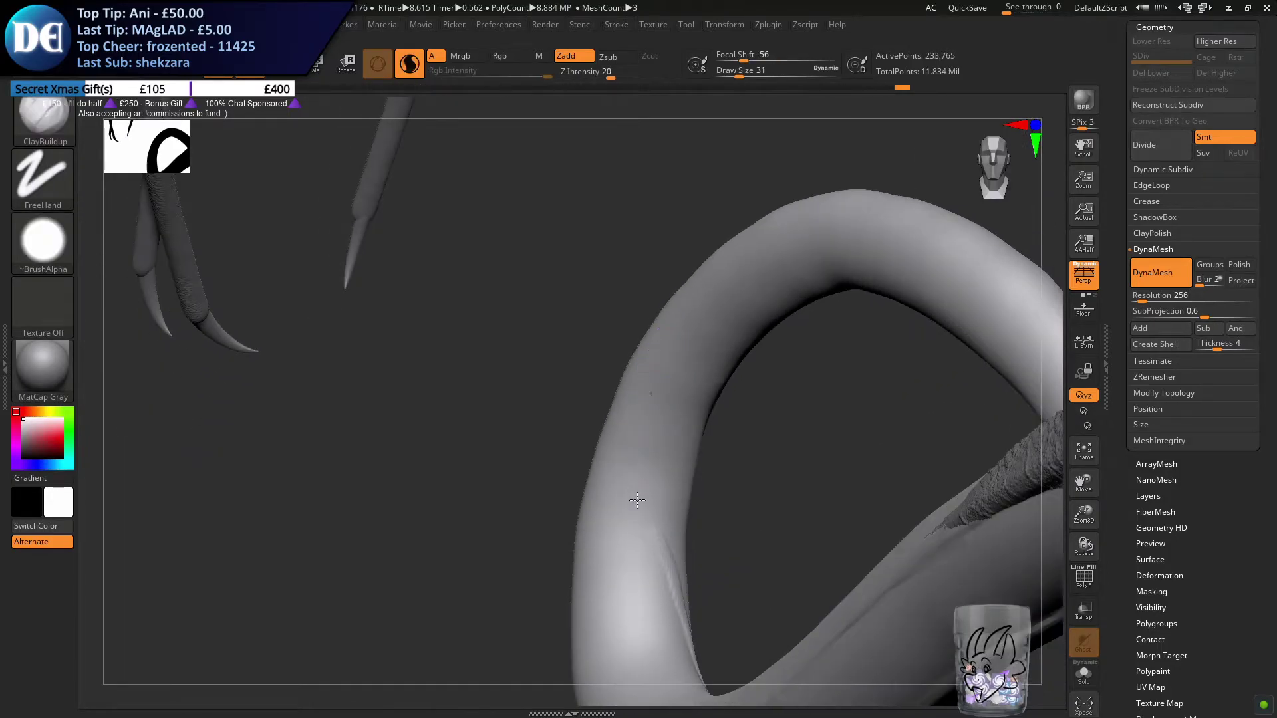
key("ctrl+z")
mouse_move(666, 351)
left_mouse_down()
mouse_move(641, 493)
mouse_move(655, 561)
mouse_move(640, 502)
mouse_move(675, 583)
left_mouse_up()
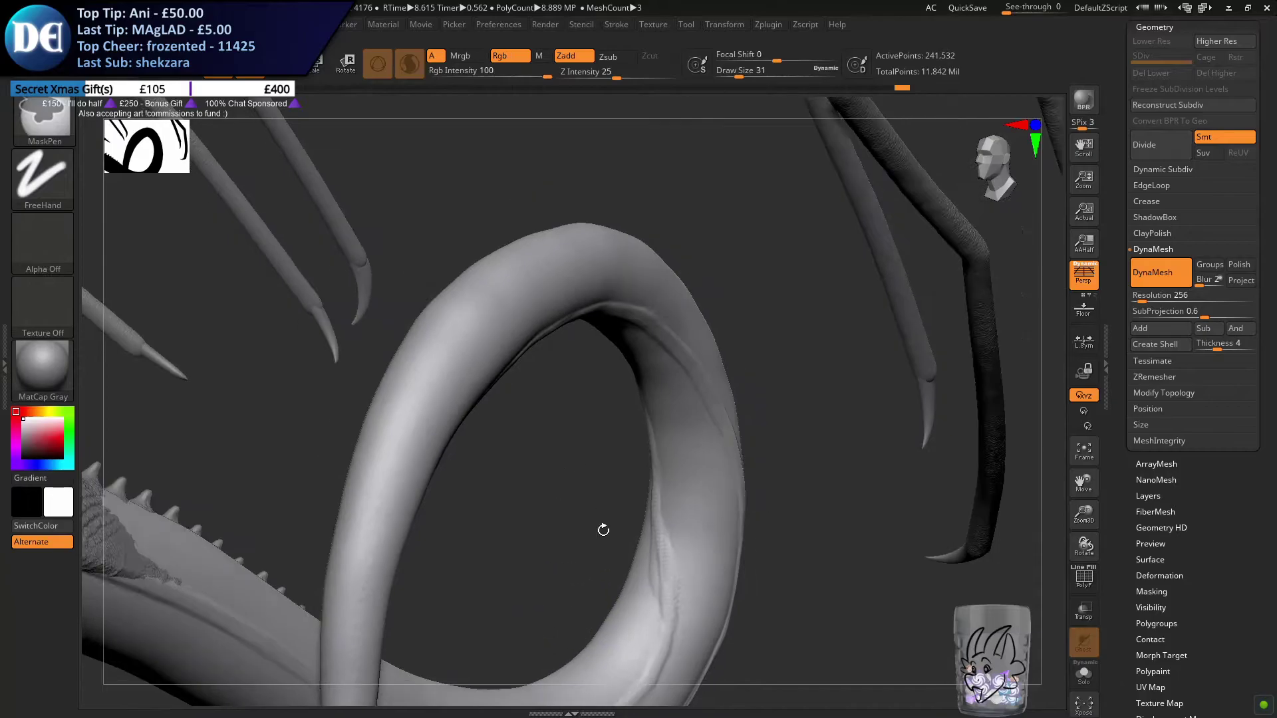
Turn off Sculptris Pro and remesh the tail with DynaMesh at resolution 256
mouse_move(603, 530)
left_mouse_down()
mouse_move(536, 562)
mouse_move(470, 518)
mouse_move(427, 592)
mouse_move(491, 620)
left_mouse_up()
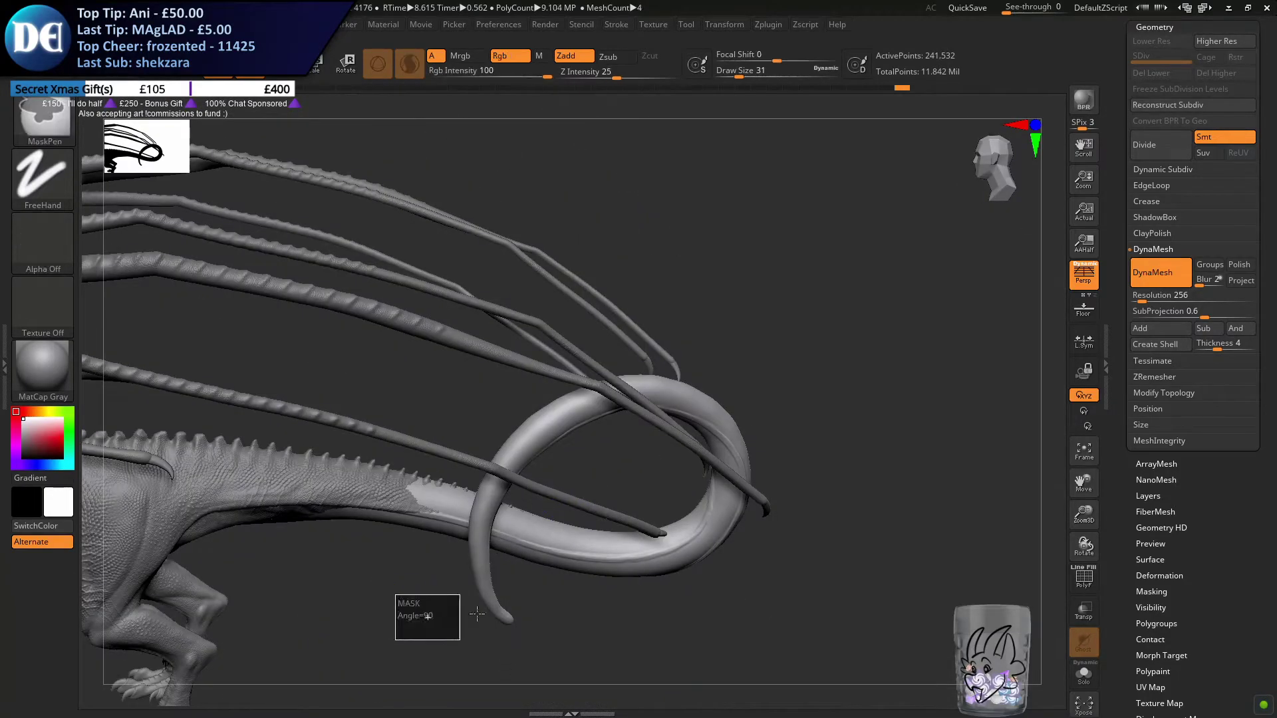
left_click(408, 77)
left_click_drag(252, 552, 489, 434, "alt")
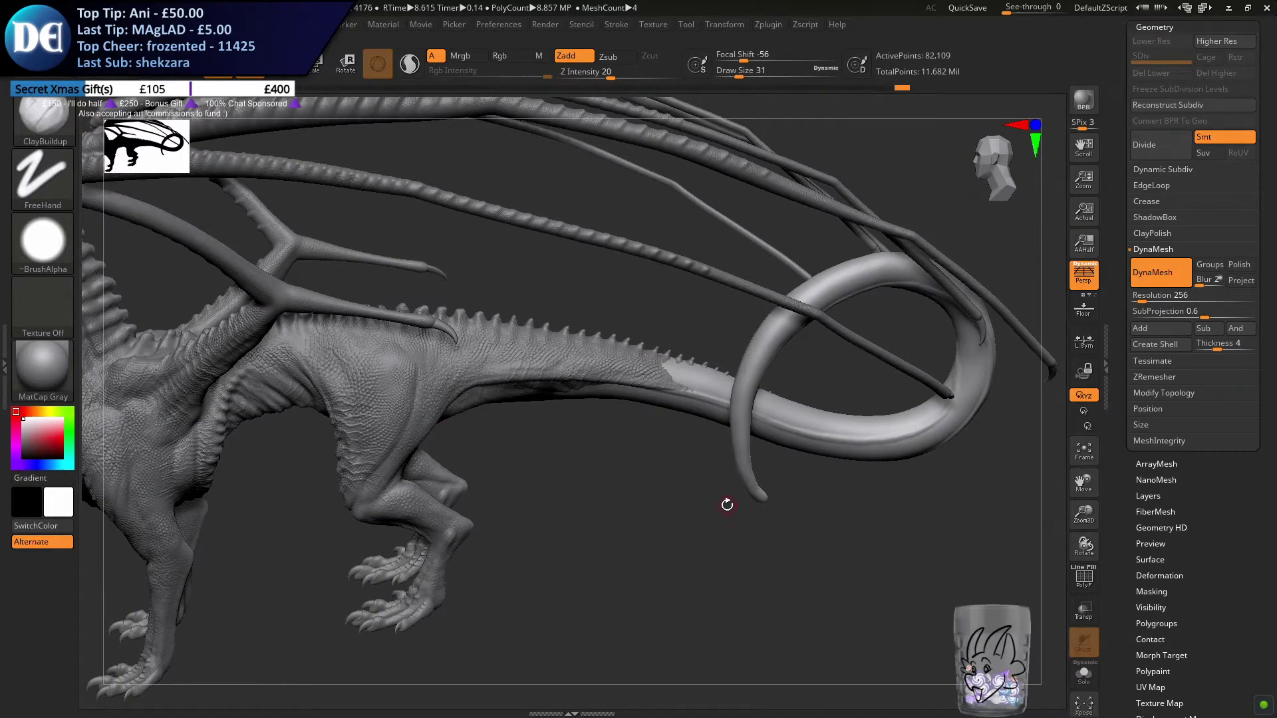
left_click_drag(665, 480, 513, 456, "alt")
left_click_drag(495, 366, 665, 303, "alt")
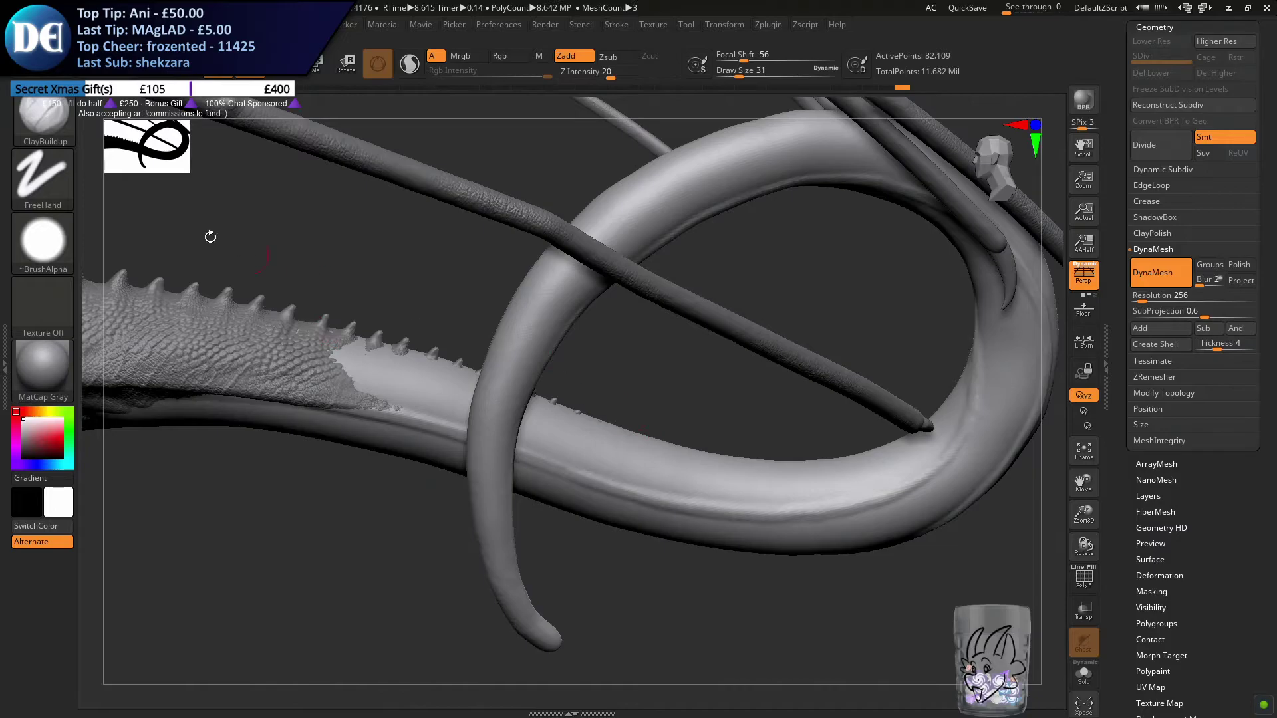
Toggle Activate Symmetry with the Move brush selected, and return to ClayBuildup with a draw size of 17
left_click(46, 121)
key("m")
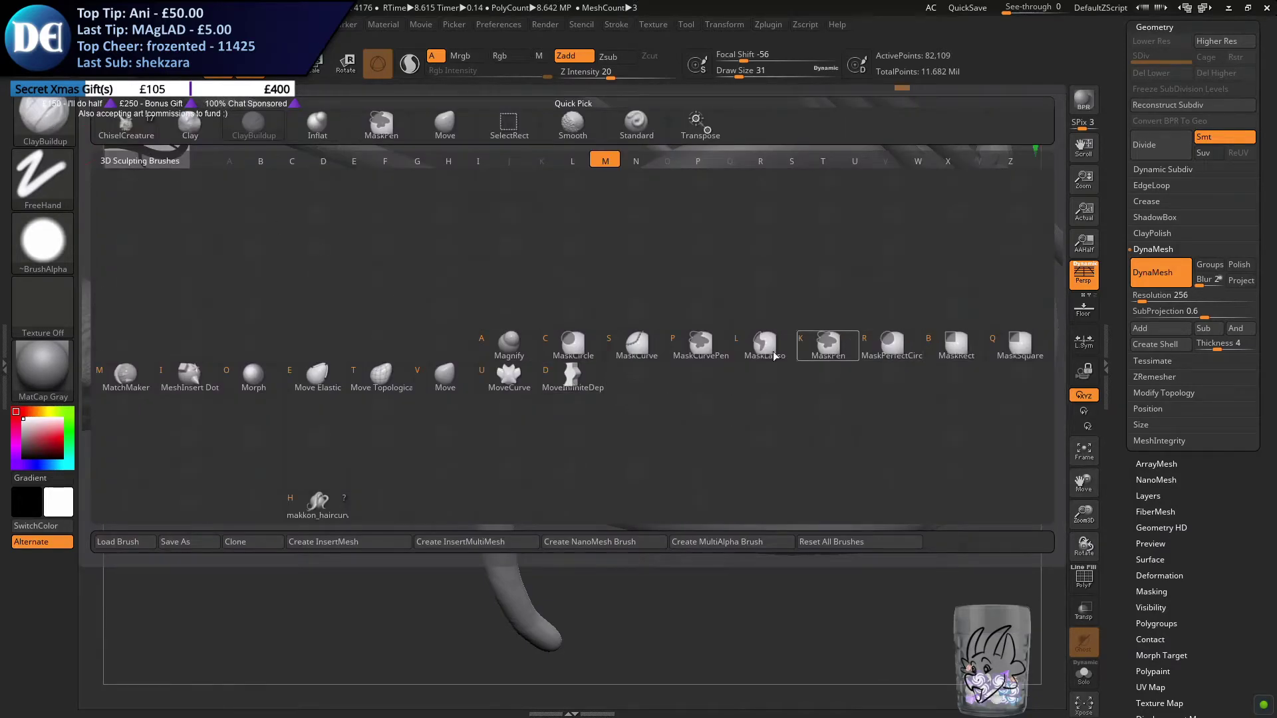
key("v")
mouse_move(724, 25)
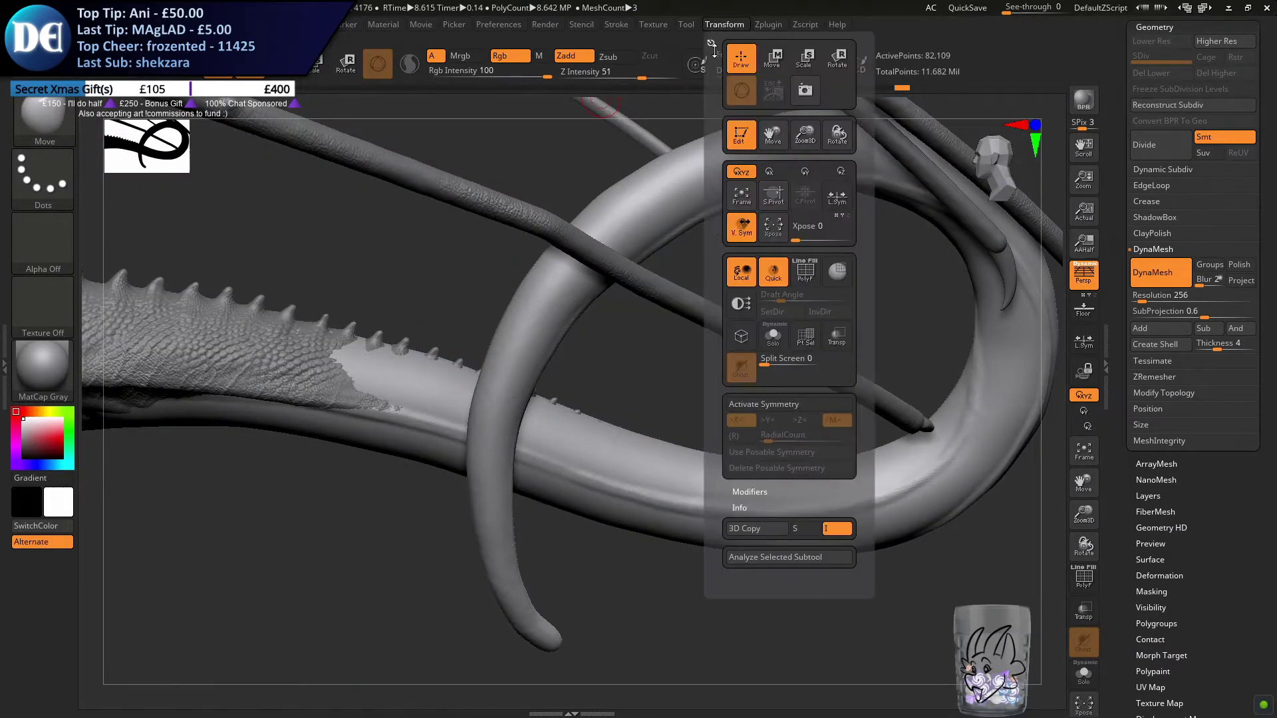
left_click(765, 407)
left_click(36, 113)
key("c")
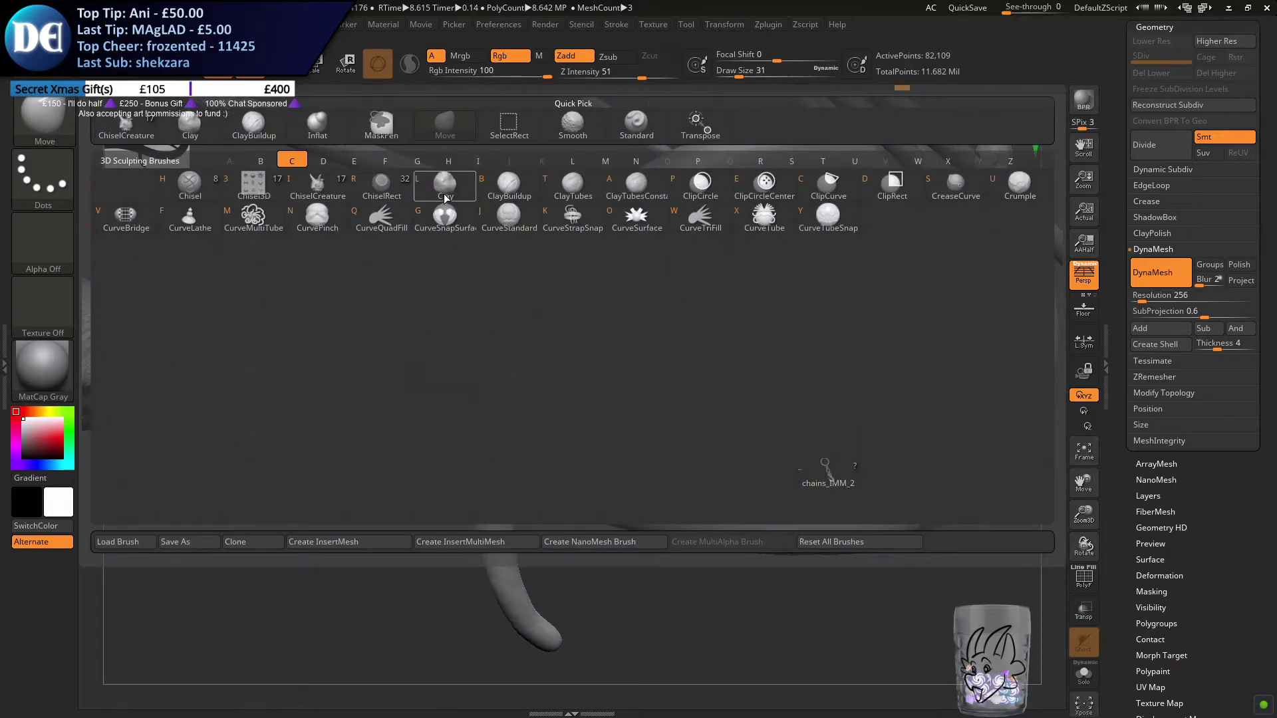
left_click(509, 190)
key("s")
mouse_move(581, 374)
left_mouse_down()
mouse_move(522, 391)
mouse_move(562, 409)
mouse_move(508, 424)
mouse_move(528, 432)
mouse_move(535, 459)
mouse_move(516, 456)
left_mouse_up()
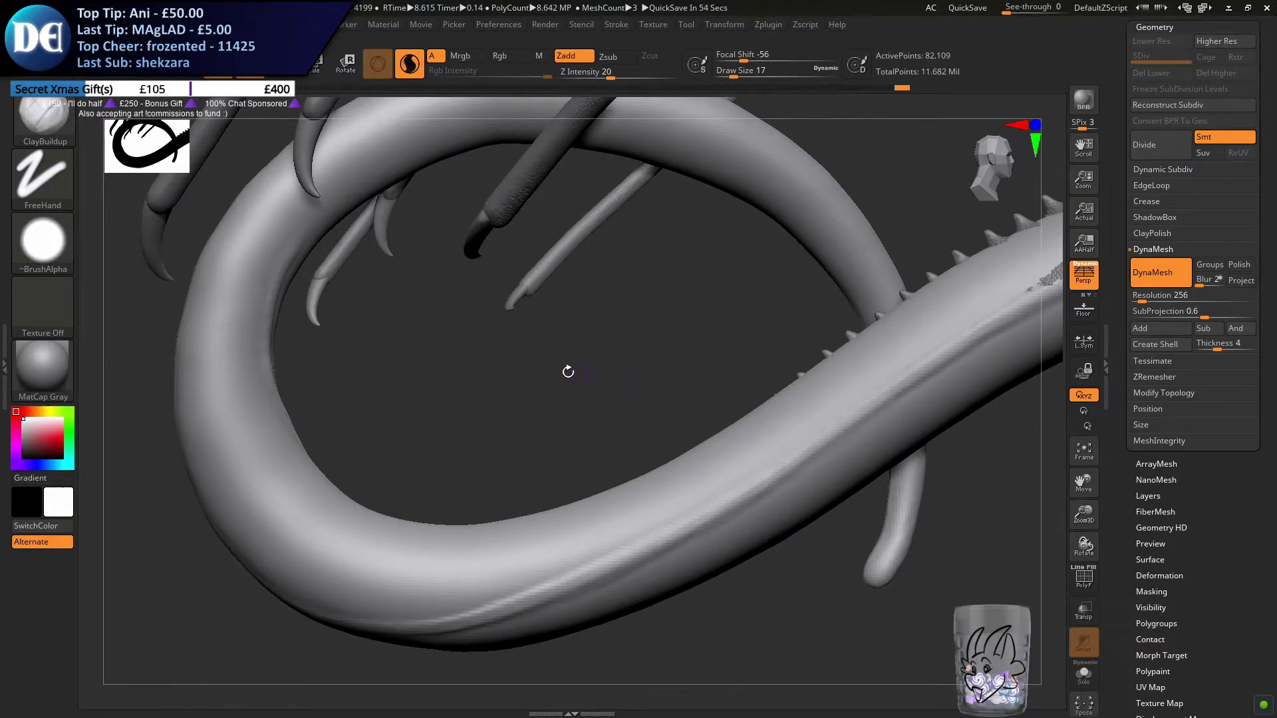
left_click_drag(576, 377, 578, 404)
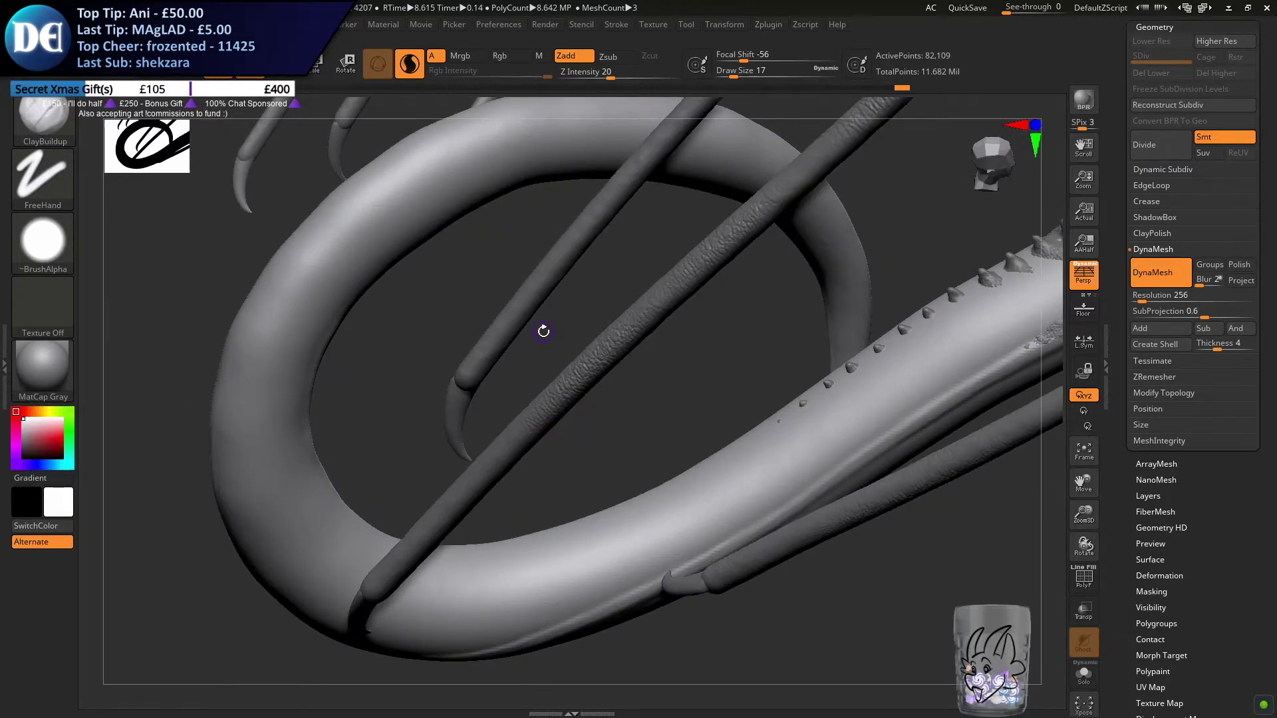
mouse_move(655, 456)
left_mouse_down()
mouse_move(501, 404)
mouse_move(656, 476)
mouse_move(585, 353)
mouse_move(598, 399)
mouse_move(613, 402)
mouse_move(633, 371)
left_mouse_up()
key("ctrl+z")
Set the draw size to 13 and dab small bumps that continue the row of spikes along the tail's spine
key("s")
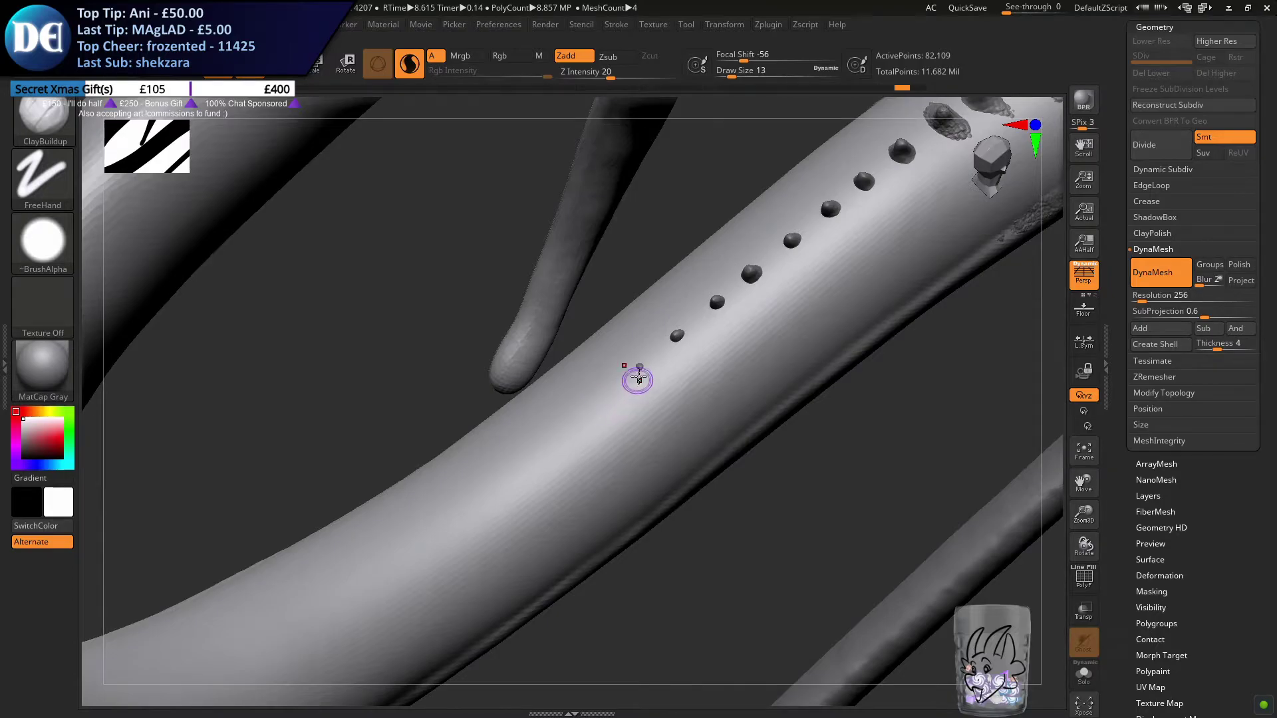
left_click_drag(637, 366, 644, 371)
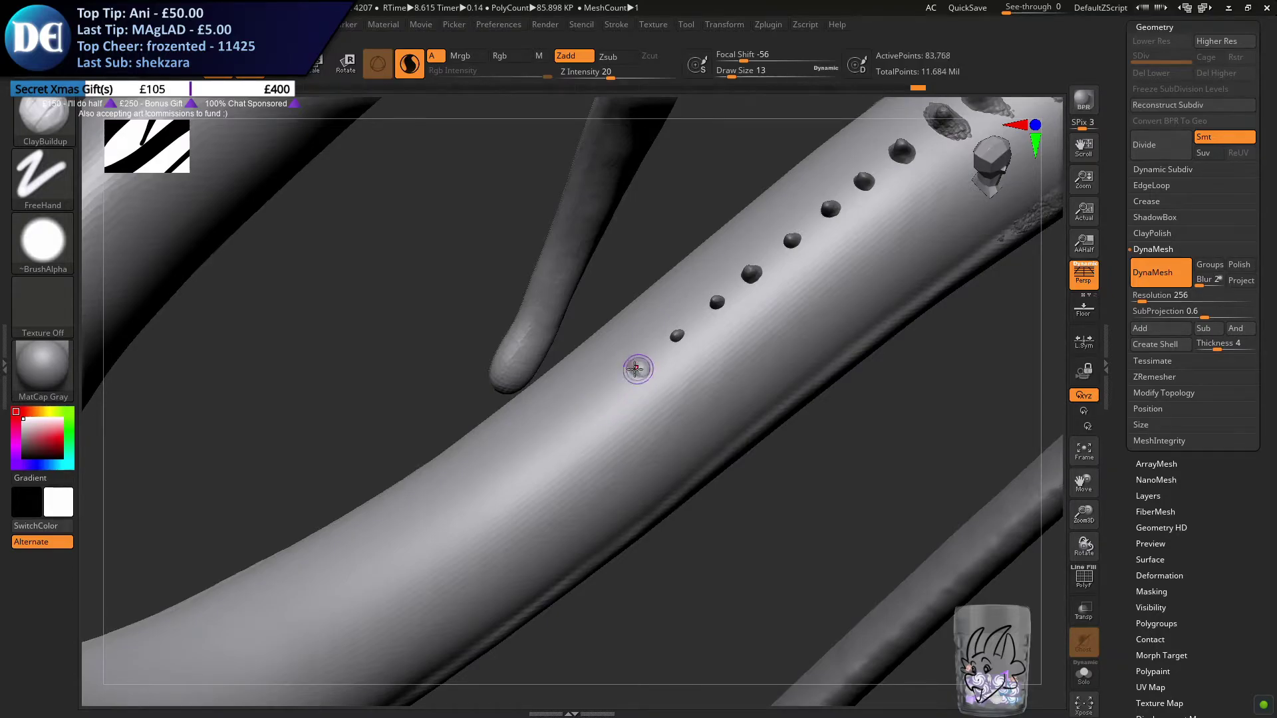
key("ctrl+z")
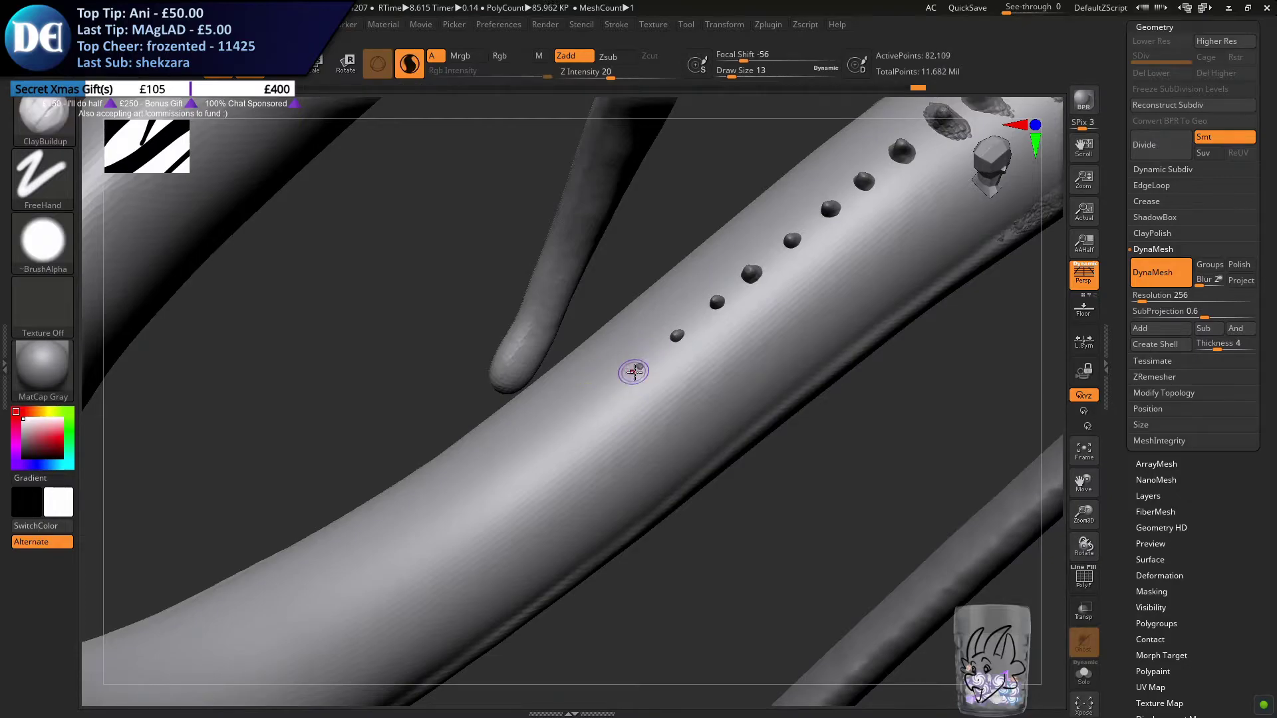
key("ctrl+z")
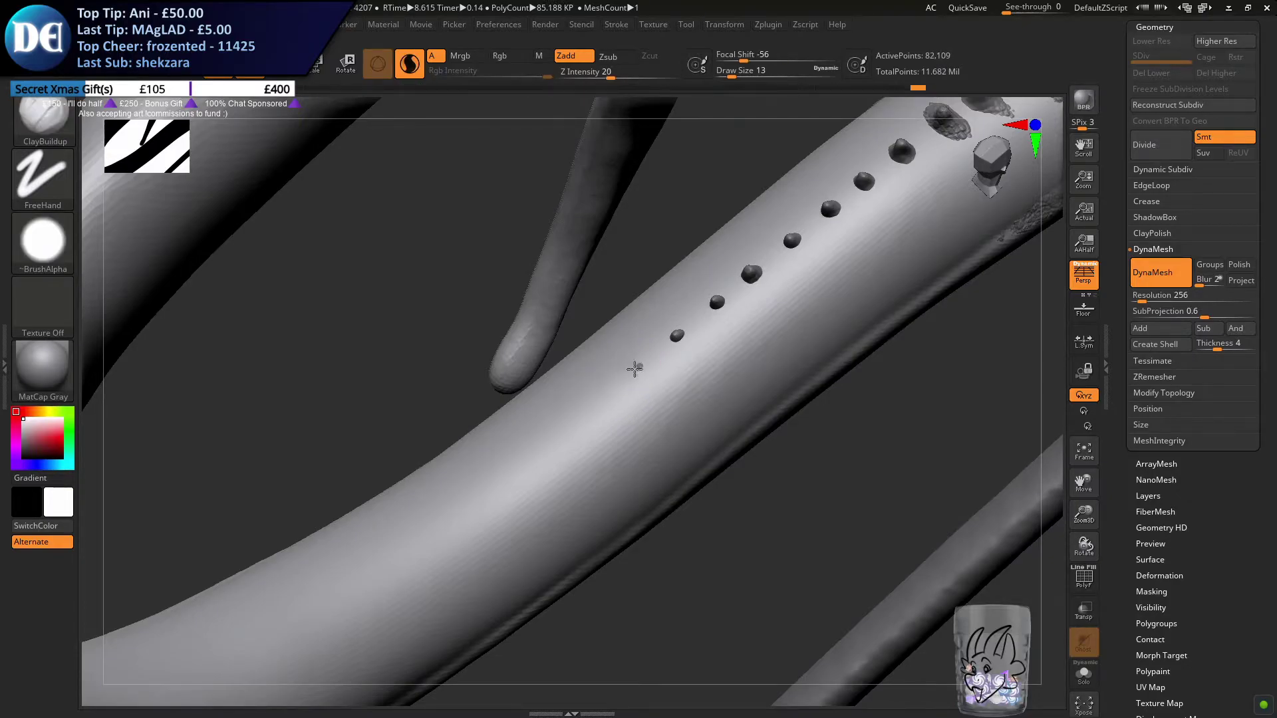
left_click(632, 368)
left_click(716, 304)
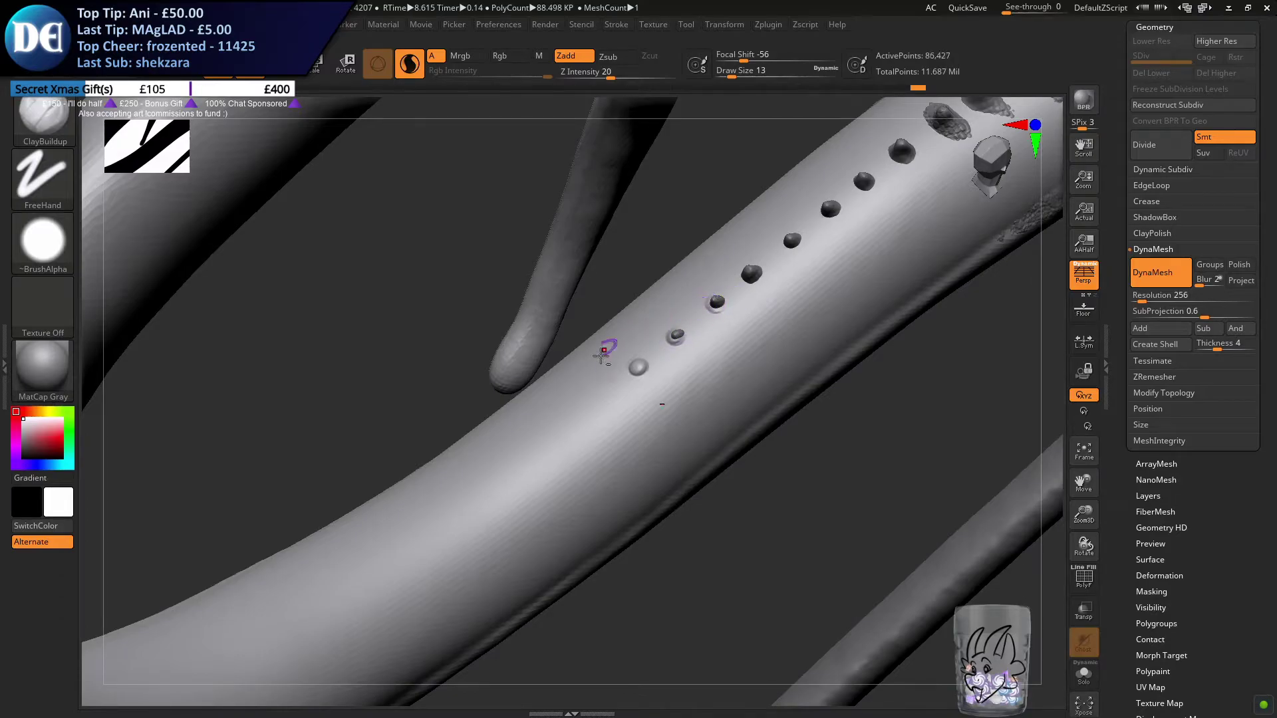
left_click_drag(598, 353, 655, 365)
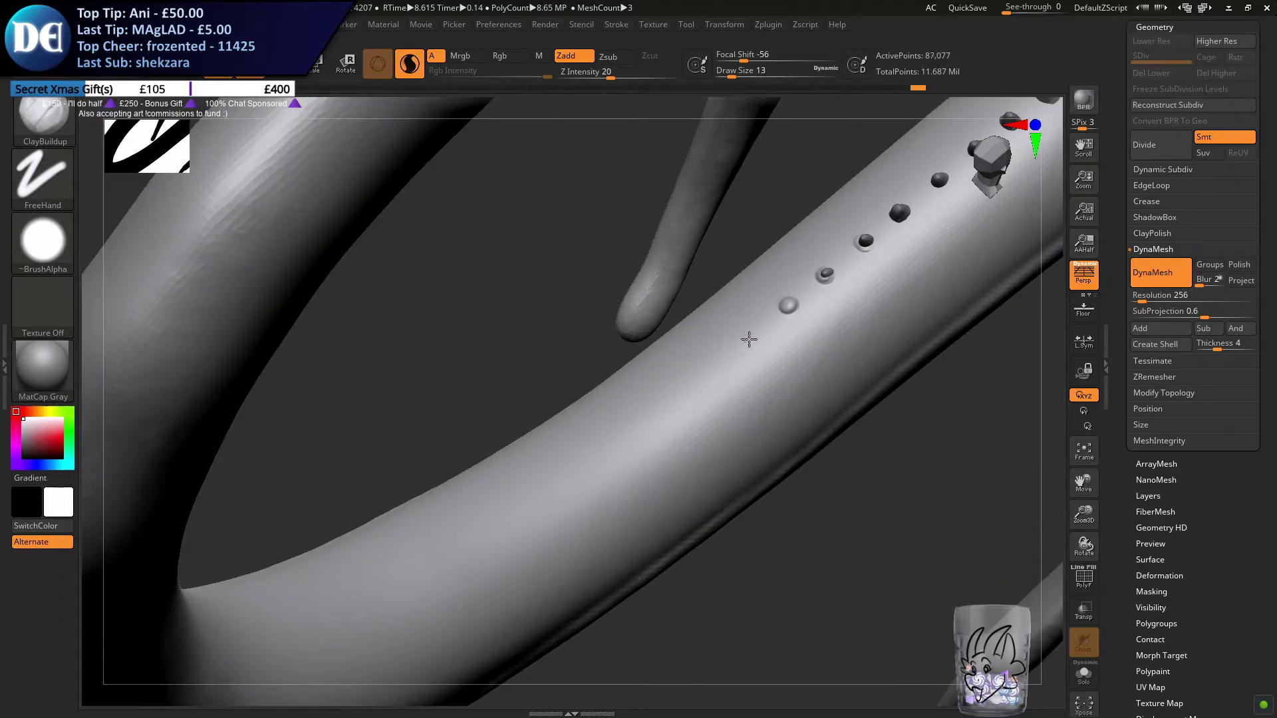
left_click(744, 341)
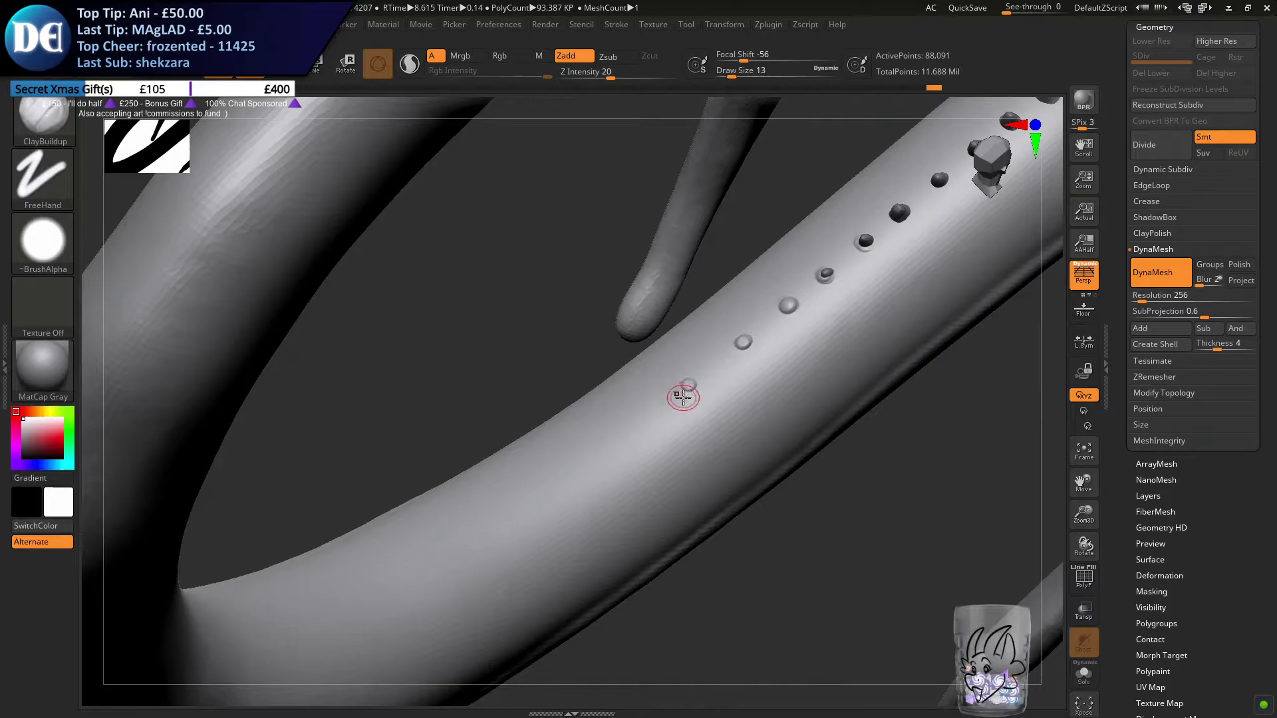
Add short strokes running sideways across the newly added bumps at the end of the spike row
right_click_drag(689, 409, 667, 402)
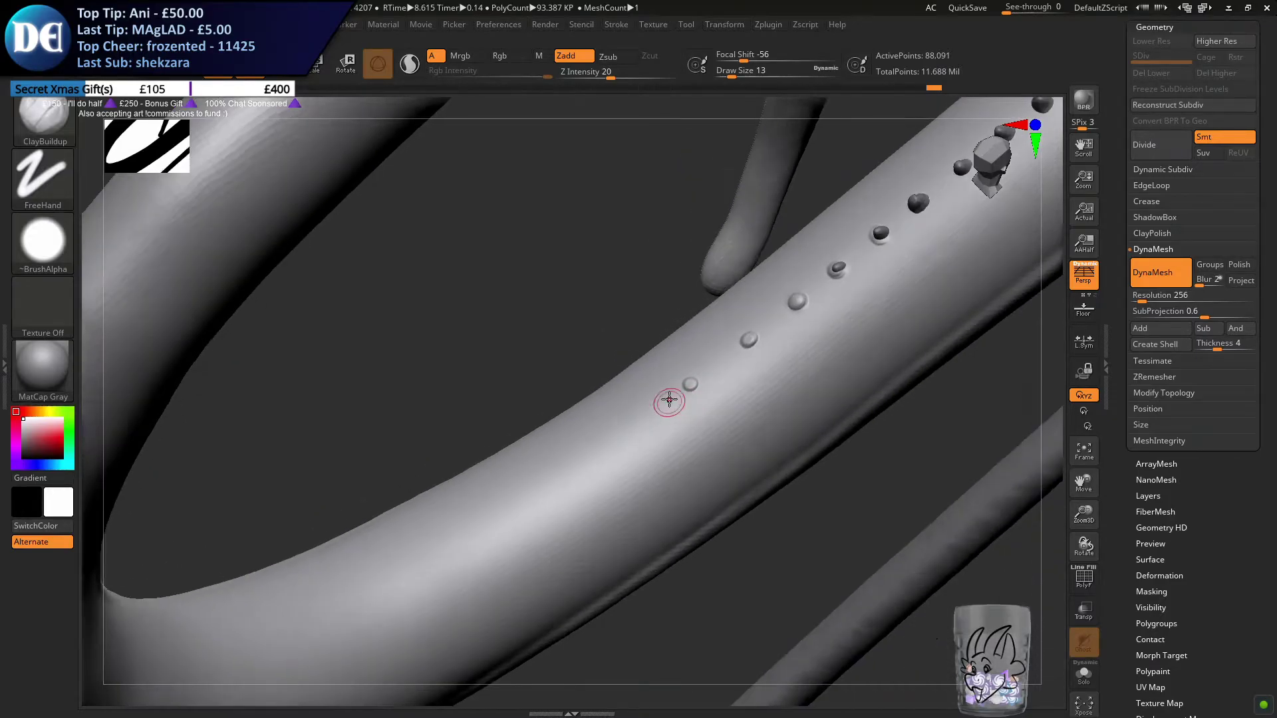
left_click_drag(689, 380, 698, 413)
left_click(698, 380)
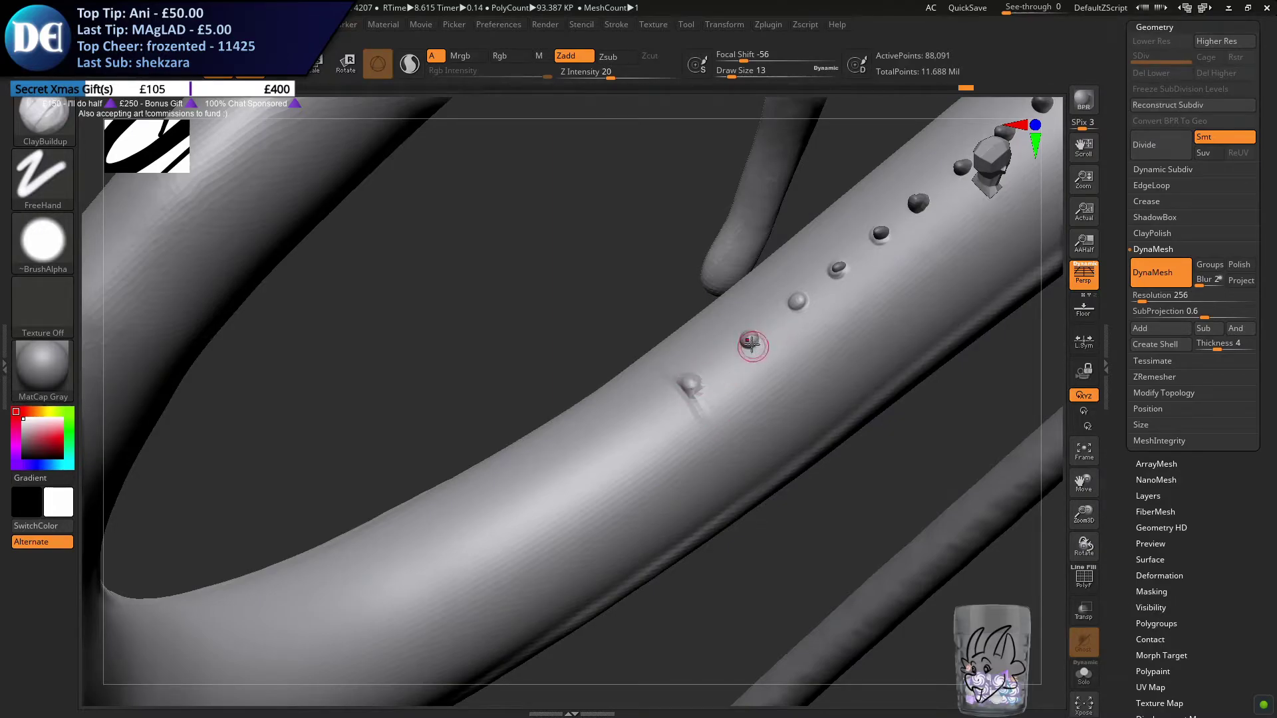
left_click_drag(749, 338, 768, 369)
mouse_move(796, 308)
left_mouse_down()
mouse_move(809, 300)
mouse_move(812, 333)
left_mouse_up()
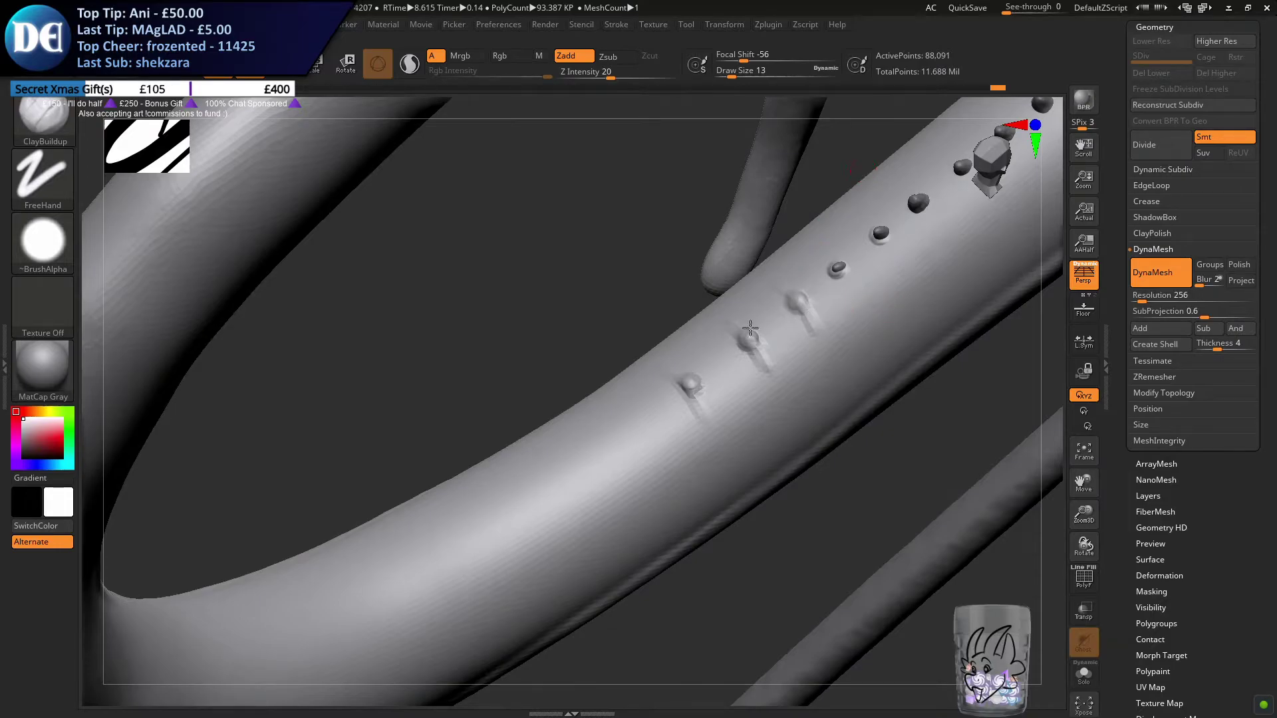
left_click_drag(863, 170, 650, 304)
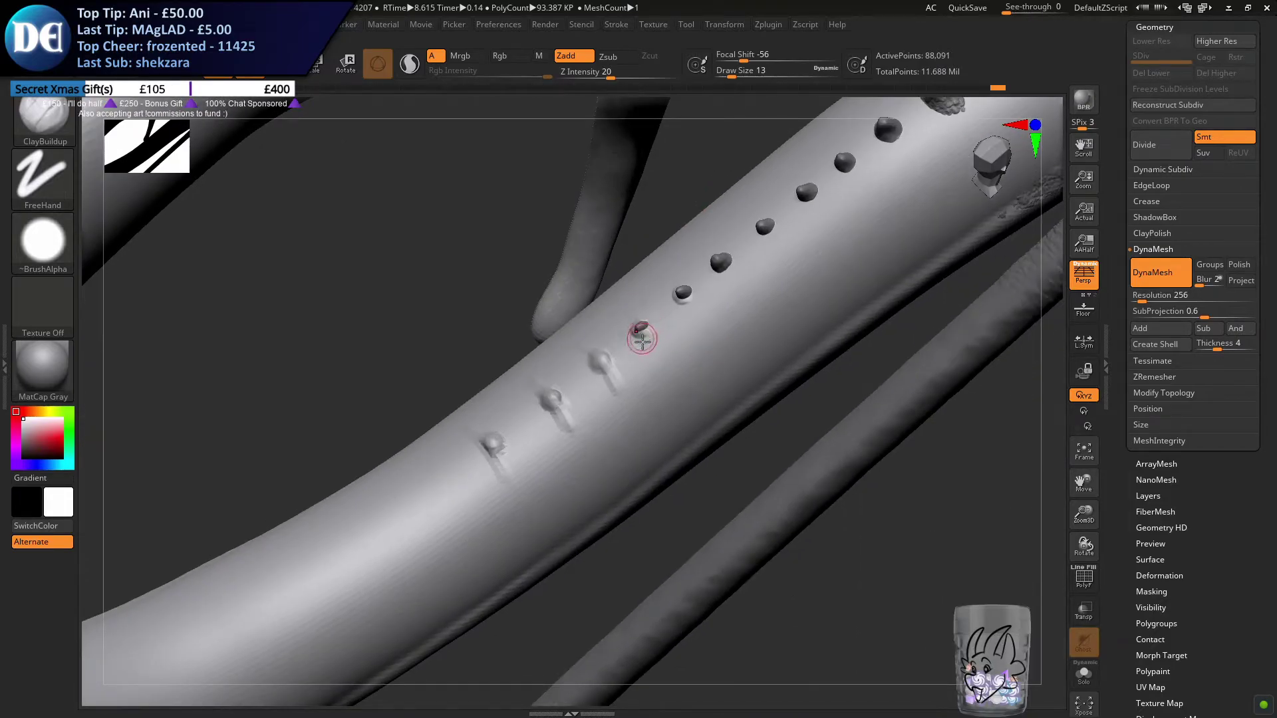
left_click_drag(642, 324, 660, 319)
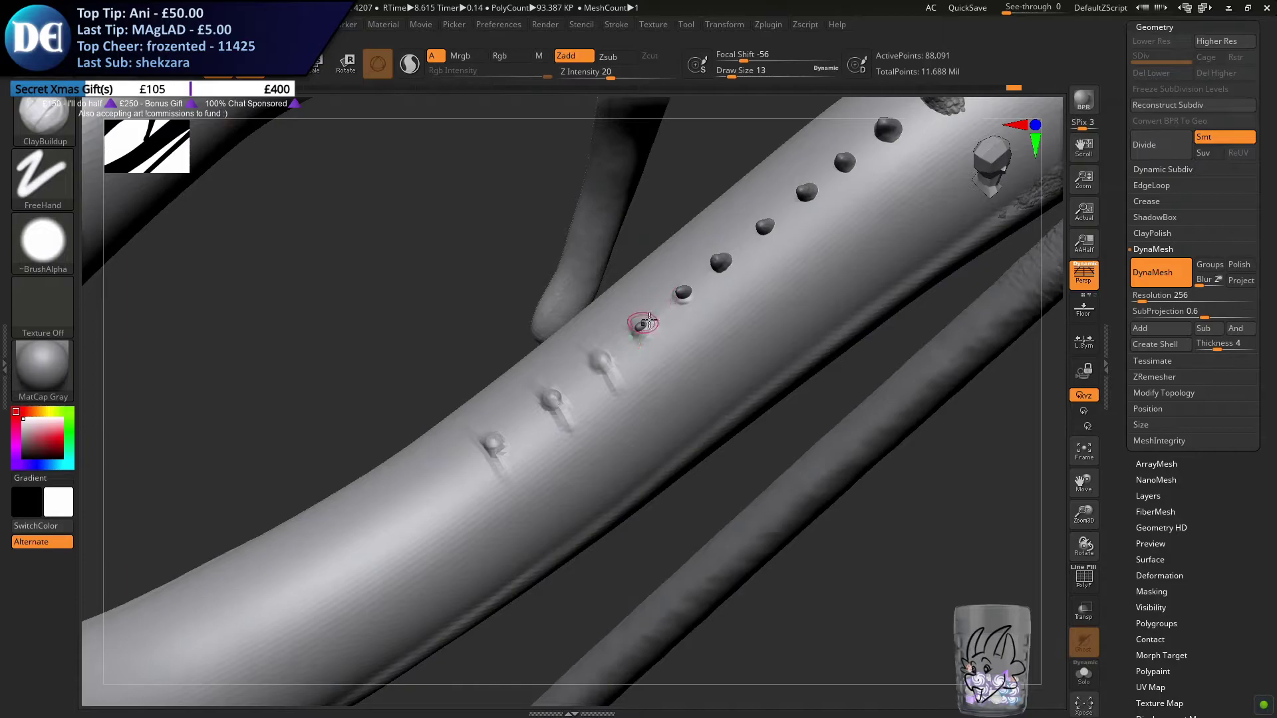
left_click_drag(794, 202, 605, 345)
Draw a thin raised line along the tail's spine through the new bumps
left_click_drag(487, 439, 589, 373)
mouse_move(528, 397)
right_mouse_down("alt")
mouse_move(629, 376)
mouse_move(627, 416)
right_mouse_up("alt")
mouse_move(652, 426)
left_mouse_down()
mouse_move(552, 479)
mouse_move(715, 391)
left_mouse_up()
left_click_drag(594, 457, 722, 382)
left_click_drag(632, 436, 731, 372)
left_click_drag(653, 413, 748, 359)
Draw a thin raised ridge along the tail's spine, running from the new bumps up through the small spikes
right_click_drag(798, 328, 694, 374, "alt")
mouse_move(641, 412)
left_mouse_down("shift")
mouse_move(519, 479)
mouse_move(619, 418)
left_mouse_up("shift")
left_click_drag(533, 465, 738, 337)
left_click_drag(620, 410, 883, 242)
right_click_drag(772, 289, 648, 383, "alt")
left_click_drag(639, 402, 677, 373, "shift")
left_click_drag(599, 425, 782, 299)
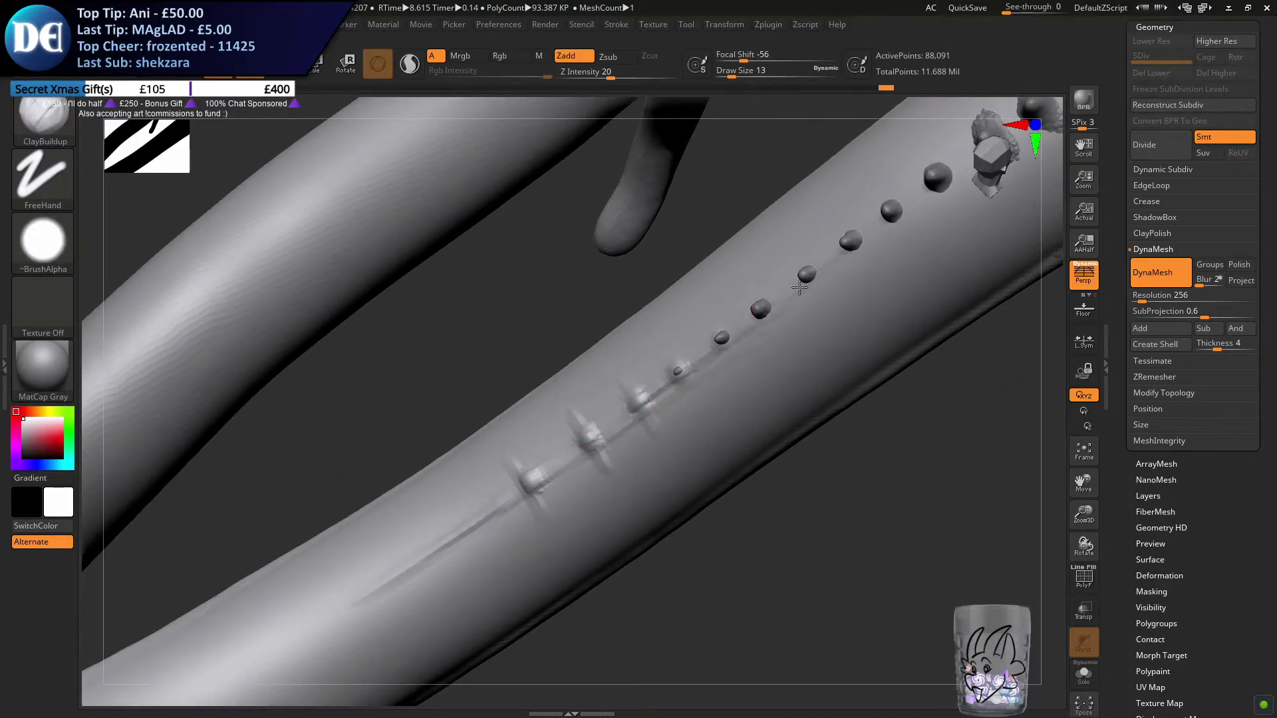
Continue the thin spine ridge up the tail through the larger spikes to the edge of the scaled body
right_click_drag(750, 312, 635, 367, "alt")
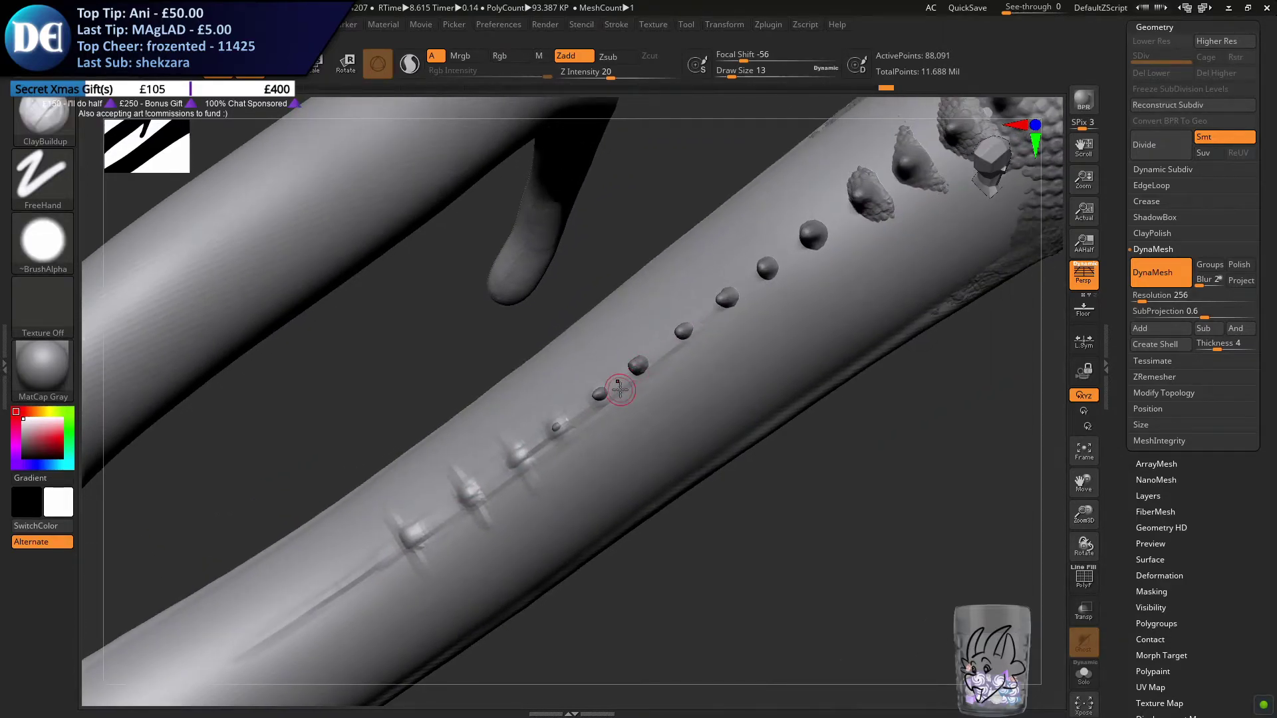
right_click_drag(771, 330, 624, 378, "alt")
left_click_drag(544, 372, 758, 218)
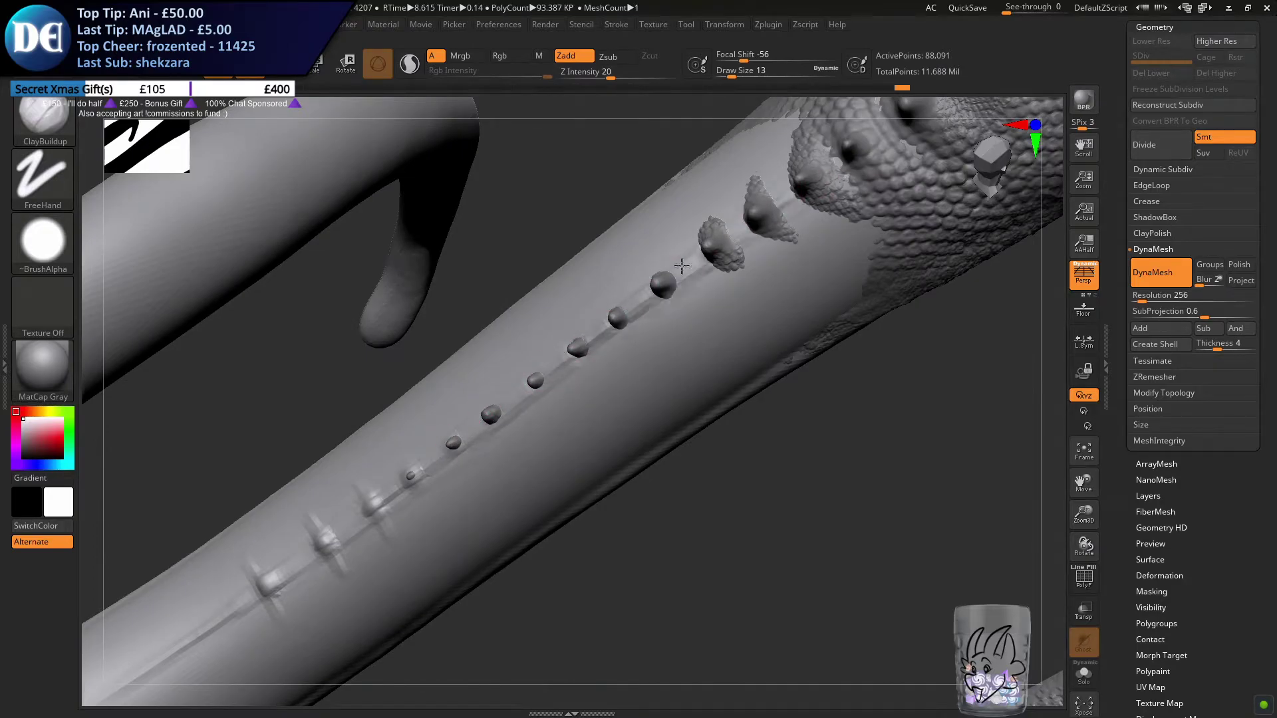
mouse_move(407, 479)
right_mouse_down()
mouse_move(559, 422)
mouse_move(510, 359)
mouse_move(547, 356)
mouse_move(525, 348)
right_mouse_up()
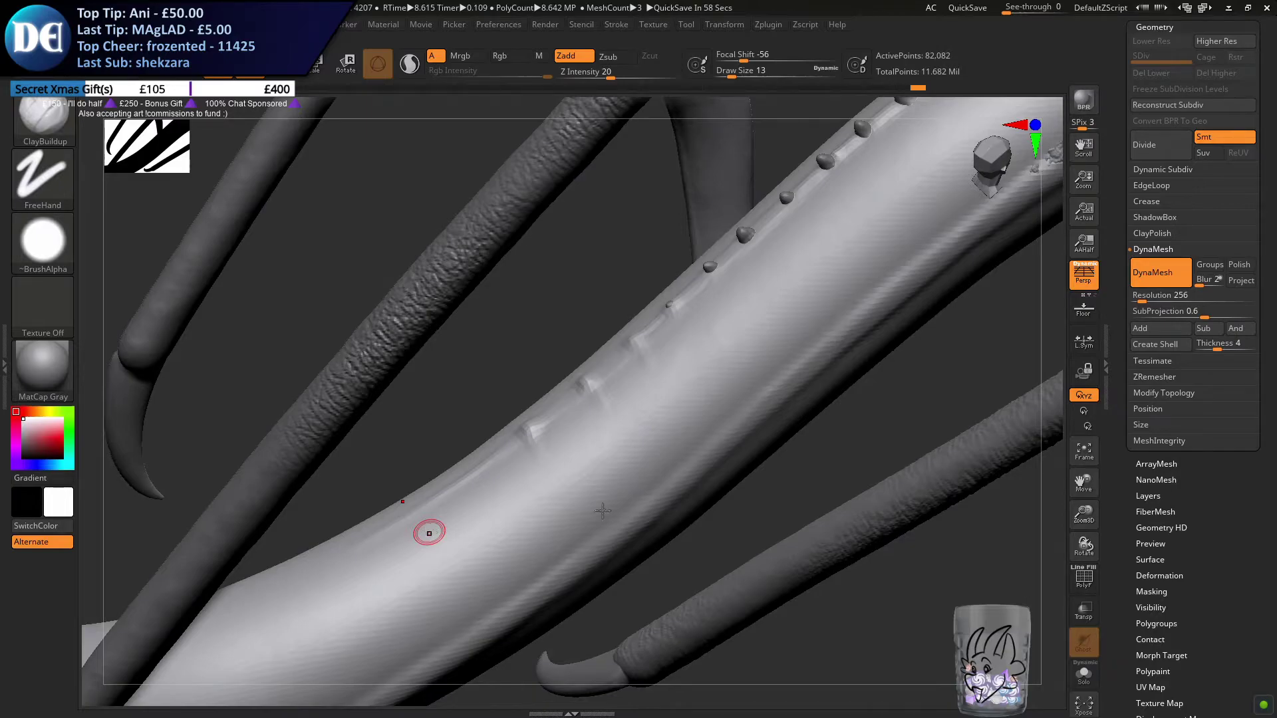
Isolate the tail in Solo mode and toggle Activate Symmetry
mouse_move(441, 499)
right_mouse_down()
mouse_move(735, 421)
mouse_move(665, 463)
mouse_move(665, 439)
mouse_move(638, 433)
mouse_move(628, 388)
right_mouse_up()
right_click_drag(615, 450, 590, 448)
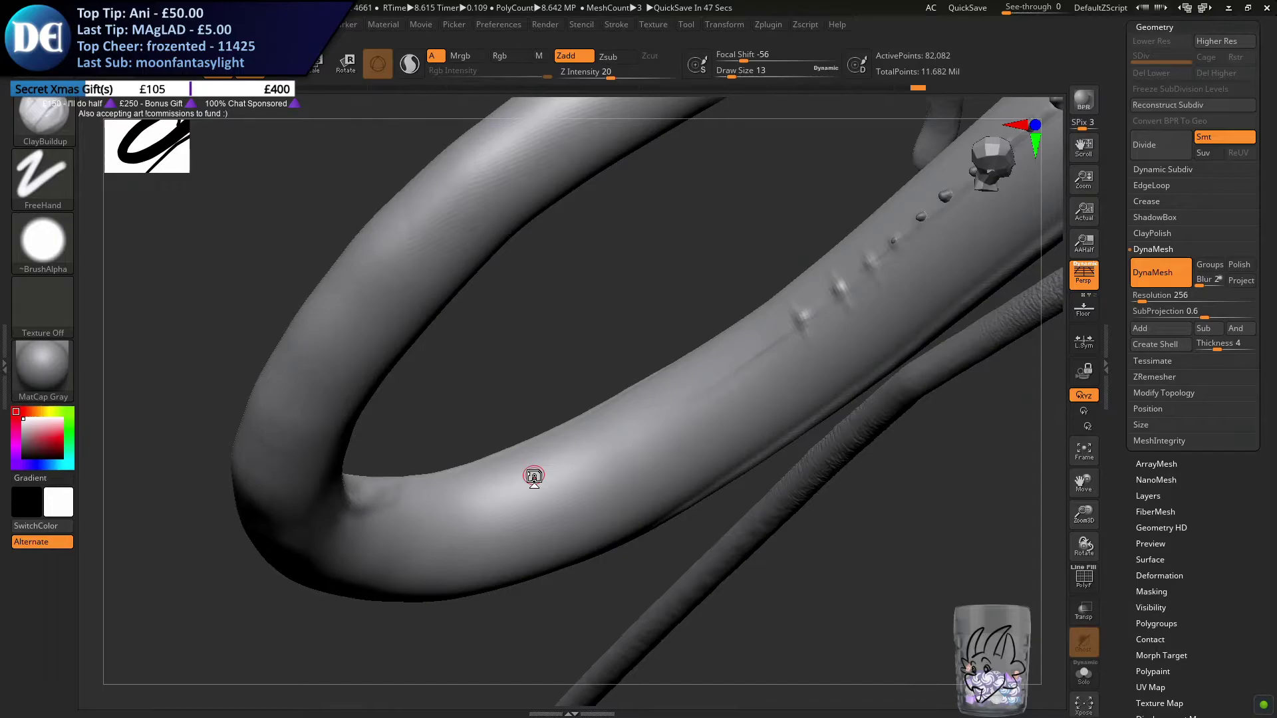
mouse_move(500, 464)
right_mouse_down("alt")
mouse_move(559, 425)
mouse_move(625, 445)
mouse_move(584, 489)
mouse_move(527, 516)
mouse_move(487, 509)
mouse_move(536, 456)
mouse_move(1022, 610)
right_mouse_up("alt")
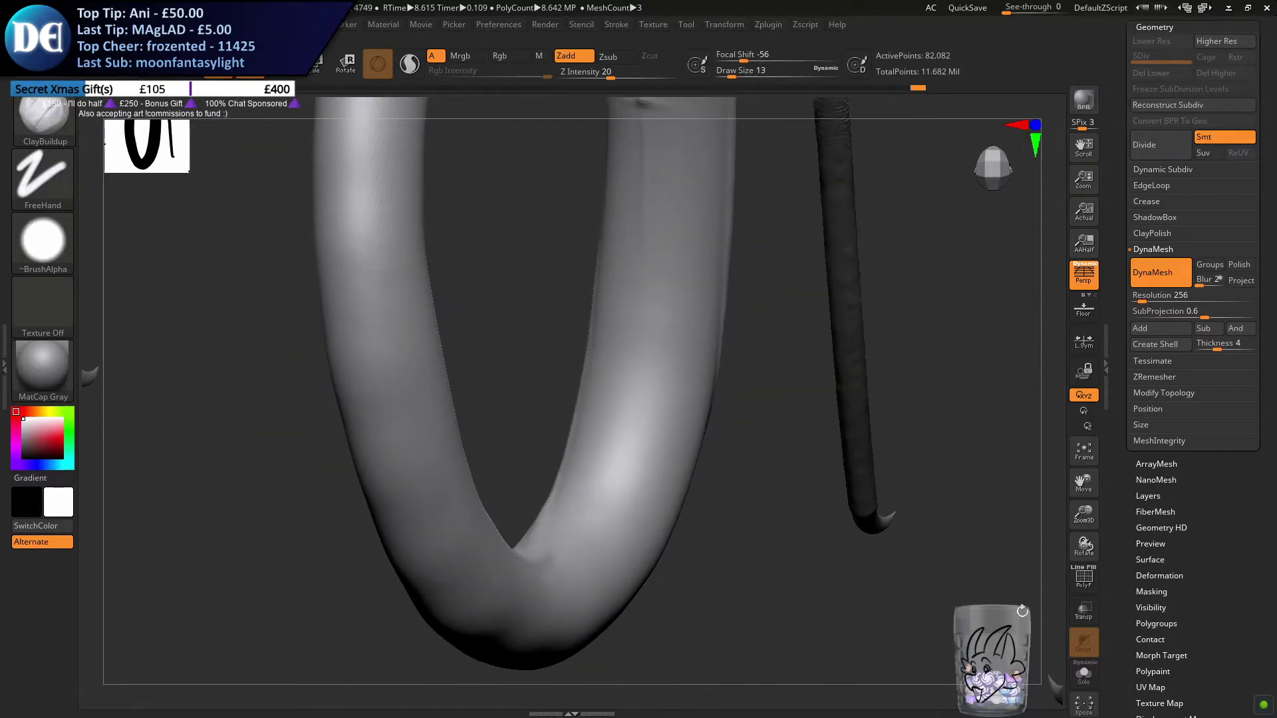
left_click(1083, 683)
right_click_drag(624, 391, 526, 456)
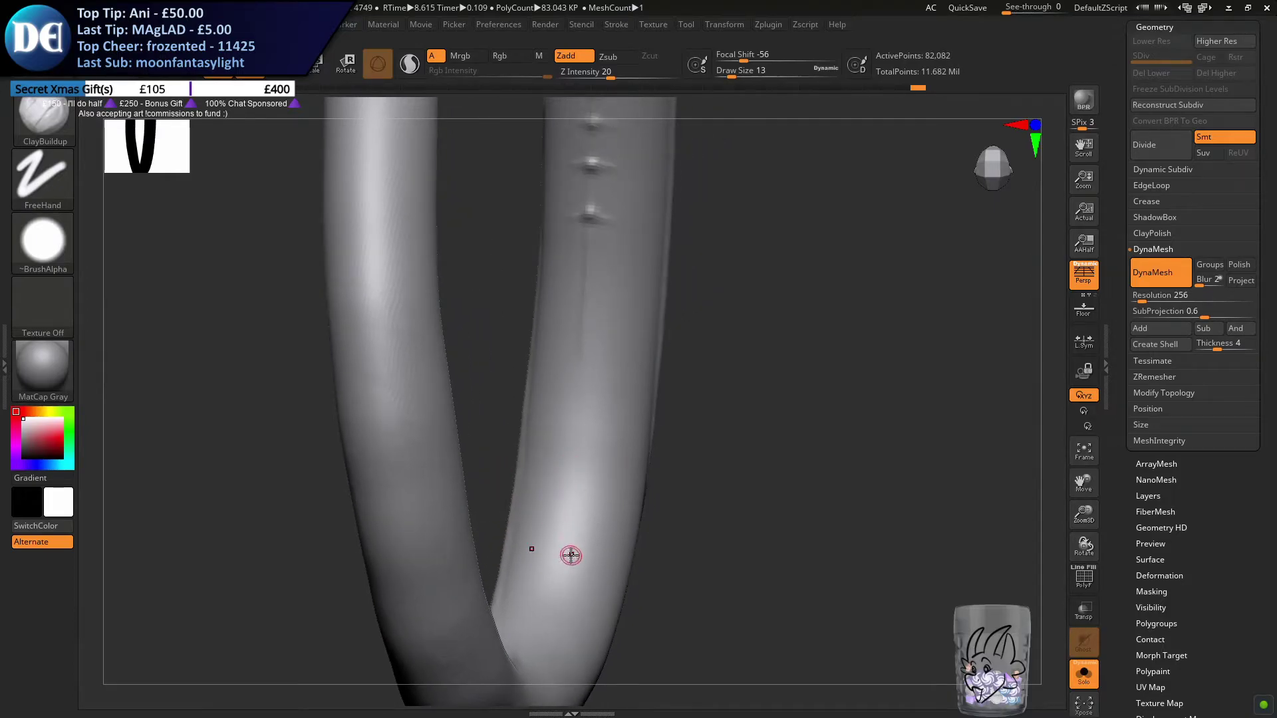
left_click(768, 24)
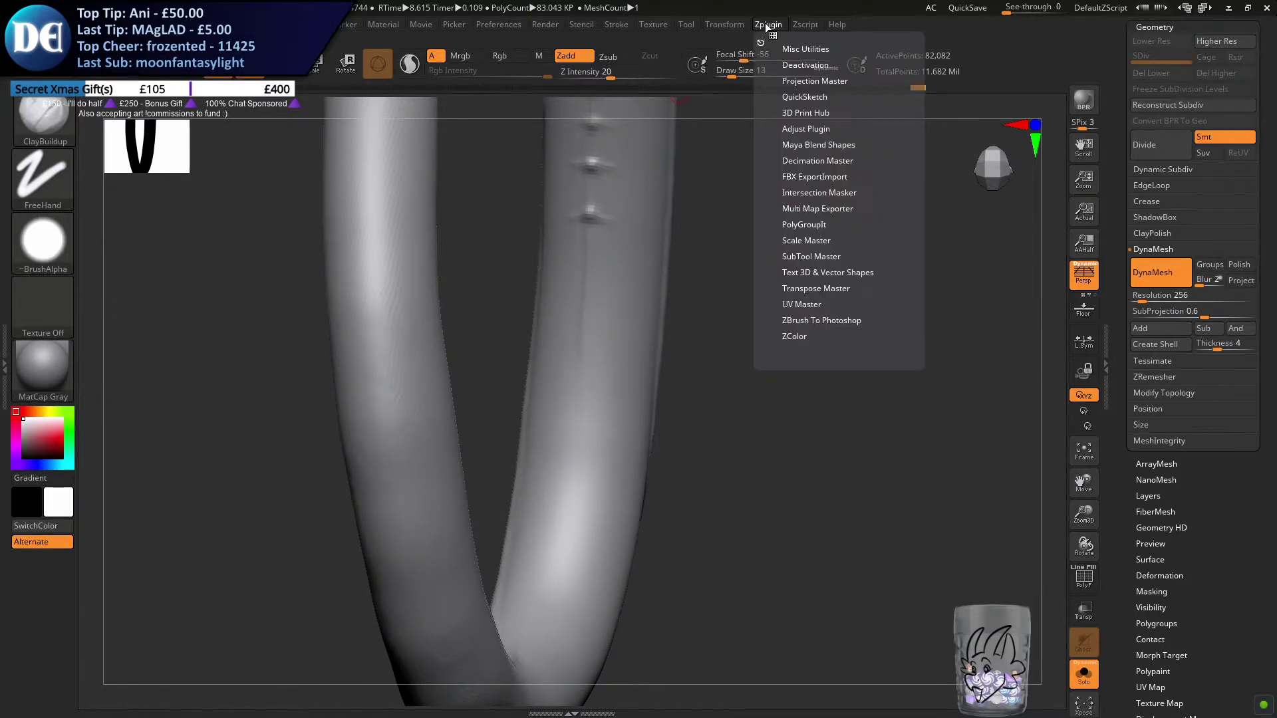
left_click(724, 24)
left_click(748, 406)
Set the draw size to 23 and start extending the spine ridge from the last bump toward the tail's bend
right_click_drag(639, 432, 493, 452)
key("s")
left_click_drag(495, 452, 518, 452)
mouse_move(459, 433)
right_mouse_down("alt")
mouse_move(336, 393)
mouse_move(569, 431)
mouse_move(545, 445)
right_mouse_up("alt")
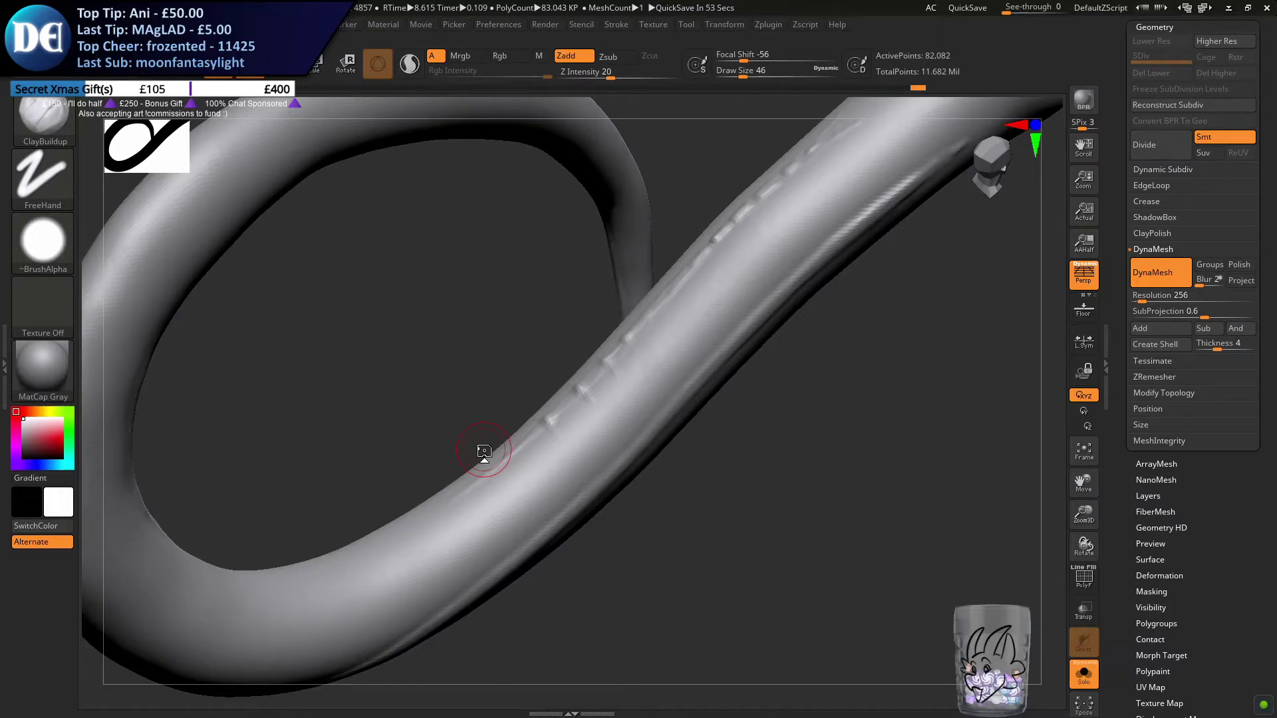
mouse_move(661, 380)
right_mouse_down()
mouse_move(707, 353)
mouse_move(642, 393)
right_mouse_up()
key("s")
left_click_drag(641, 398, 628, 401)
right_click_drag(627, 405, 604, 432, "shift")
key("s")
left_click_drag(499, 456, 506, 460)
mouse_move(590, 453)
right_mouse_down()
mouse_move(597, 467)
mouse_move(566, 419)
mouse_move(600, 417)
mouse_move(541, 368)
right_mouse_up()
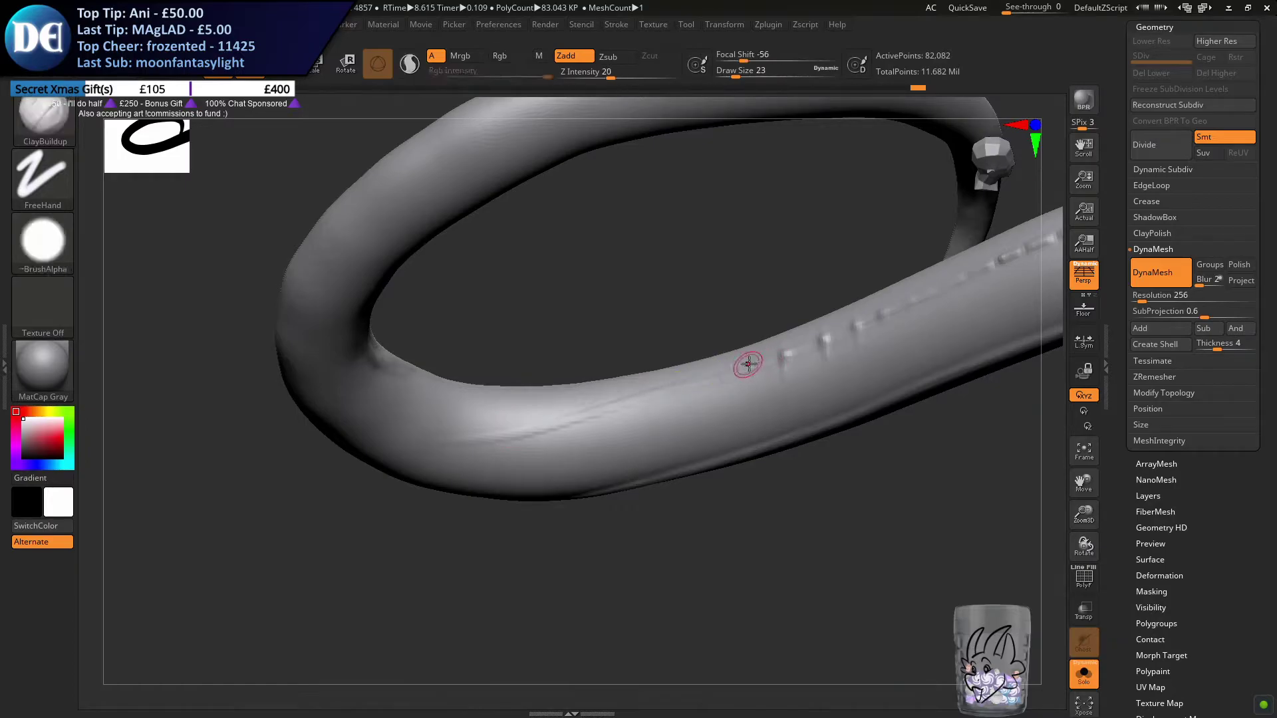
Build up the spine ridge with long strokes from the tail's bend back through the row of bumps
left_click_drag(721, 375, 410, 441)
right_click_drag(807, 336, 512, 422)
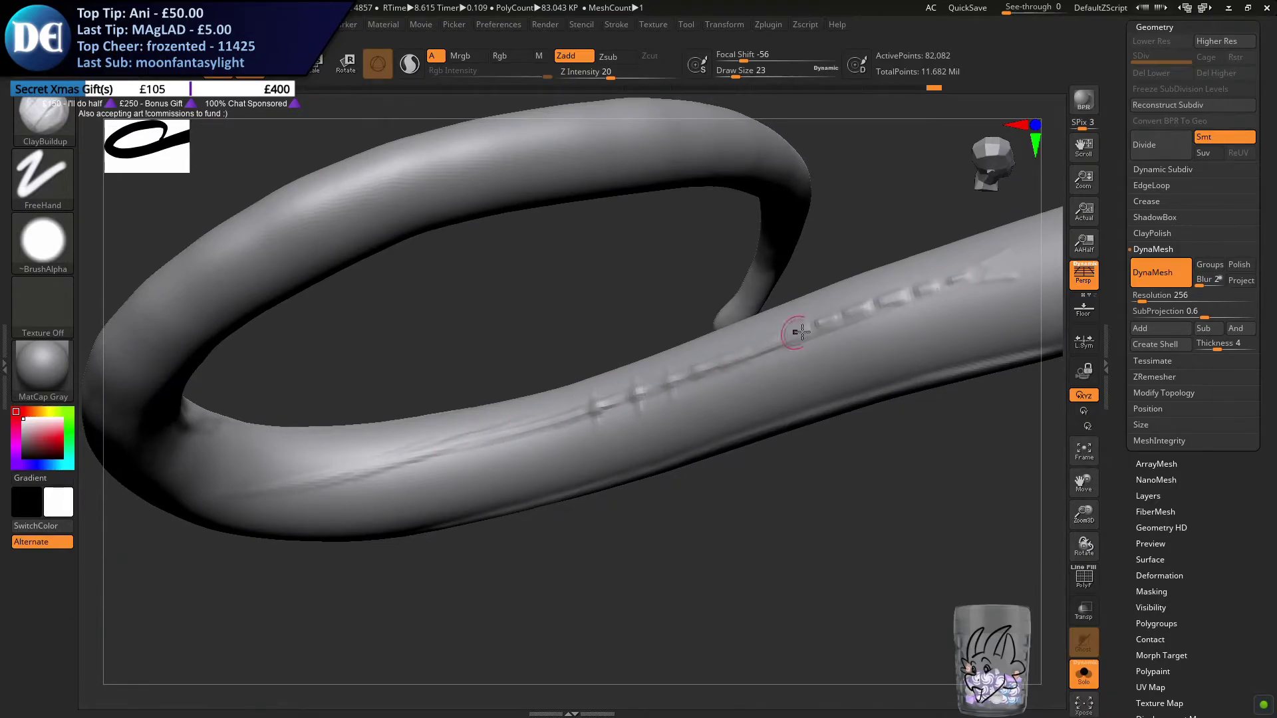
left_click_drag(536, 416, 968, 289)
left_click_drag(724, 353, 996, 273)
mouse_move(741, 346)
right_mouse_down()
mouse_move(587, 381)
mouse_move(507, 336)
mouse_move(418, 253)
right_mouse_up()
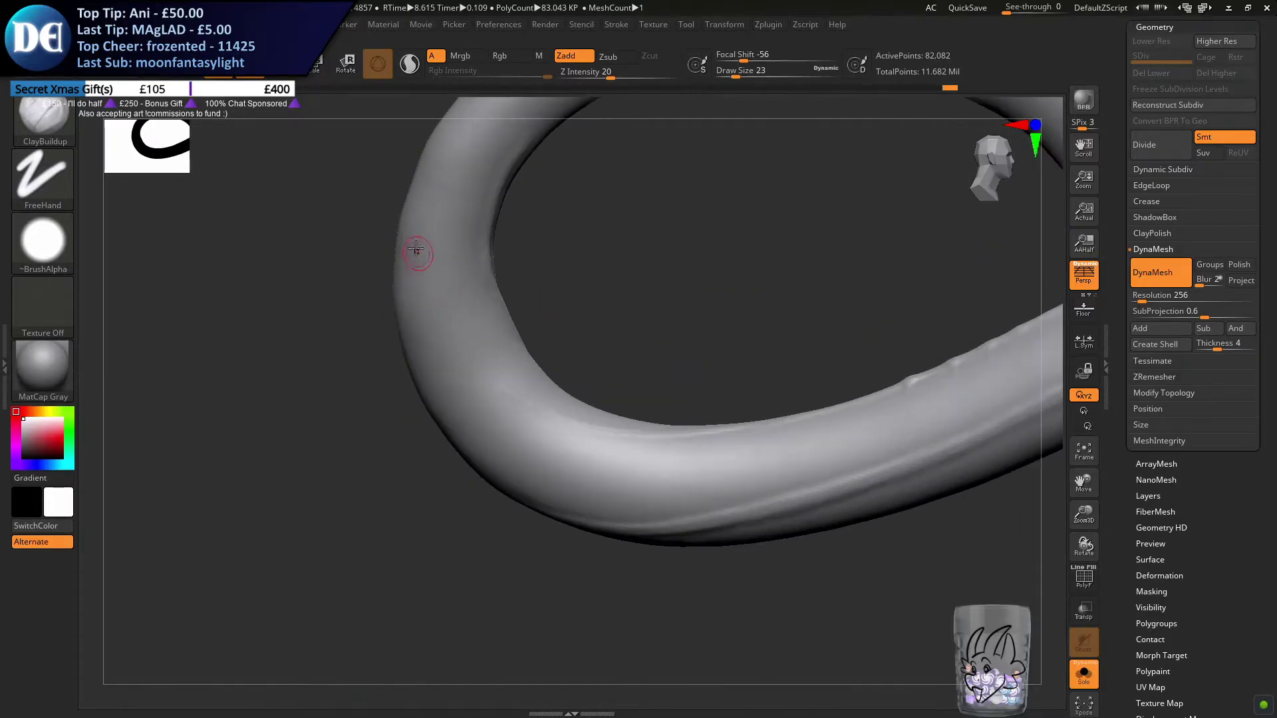
Carry the raised spine ridge around the tail's bend and up the side of the loop
left_click_drag(436, 359, 553, 424)
mouse_move(458, 381)
left_mouse_down()
mouse_move(681, 436)
mouse_move(722, 432)
left_mouse_up()
mouse_move(680, 419)
right_mouse_down()
mouse_move(527, 319)
mouse_move(462, 393)
mouse_move(499, 447)
right_mouse_up()
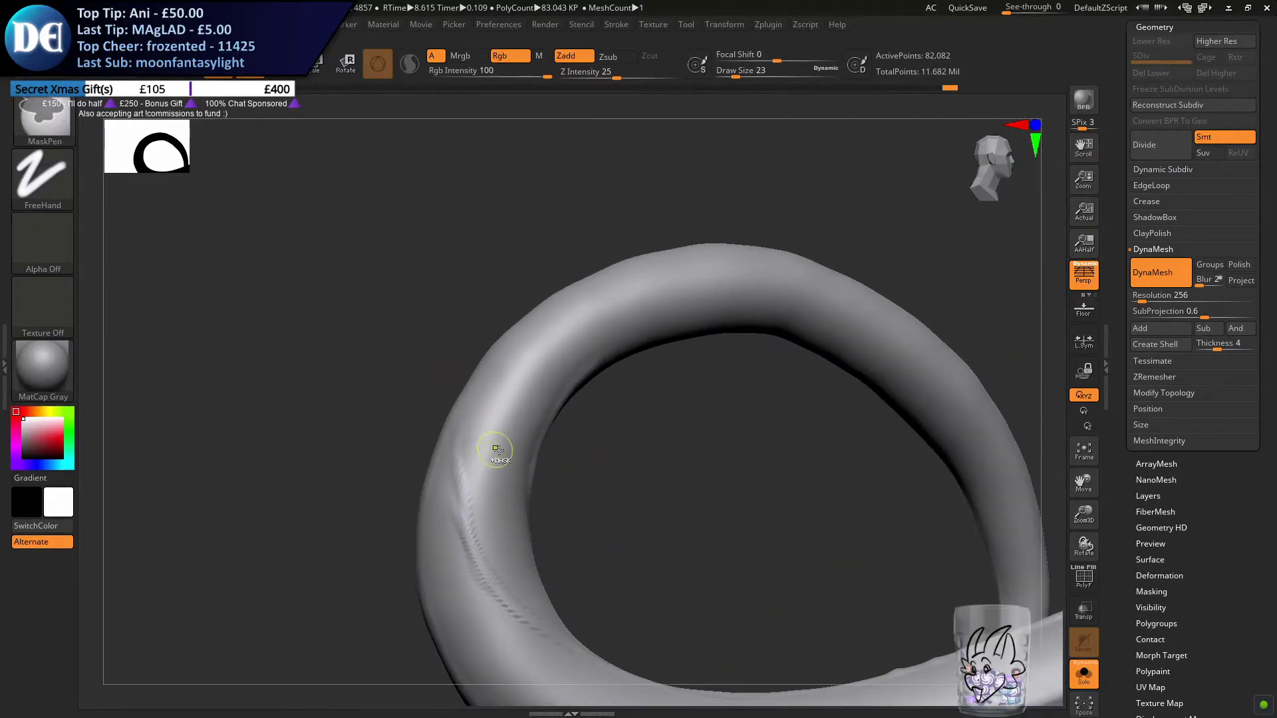
key("ctrl")
right_click_drag(487, 463, 422, 365)
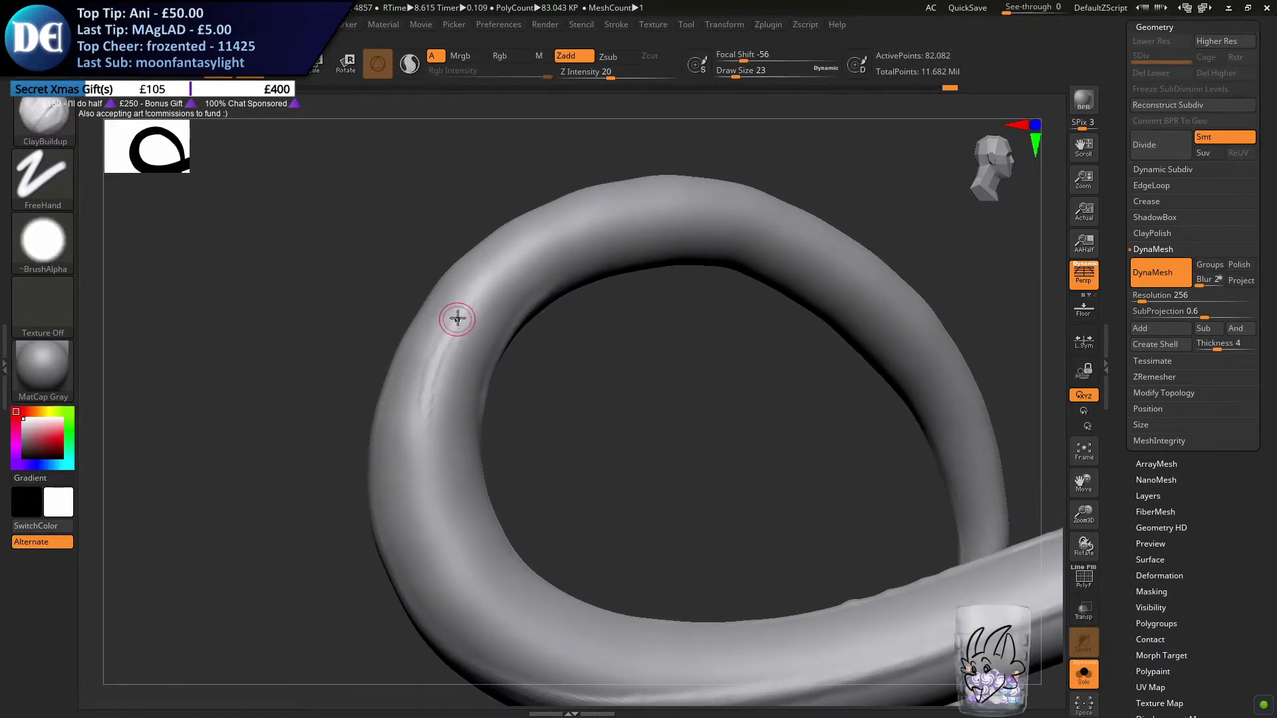
mouse_move(430, 373)
left_mouse_down()
mouse_move(425, 461)
mouse_move(421, 379)
mouse_move(439, 470)
mouse_move(514, 570)
left_mouse_up()
right_click_drag(514, 570, 476, 555)
left_click_drag(444, 553, 565, 591)
mouse_move(477, 551)
left_mouse_down()
mouse_move(507, 561)
mouse_move(420, 506)
left_mouse_up()
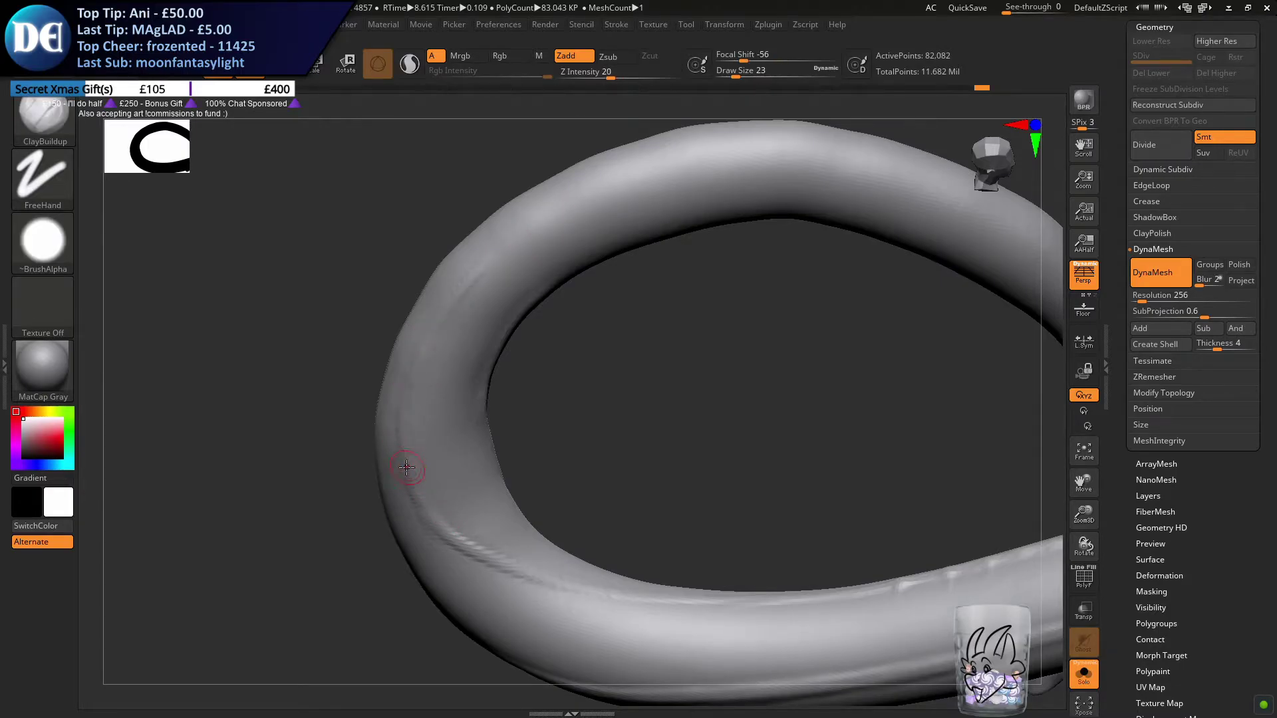
right_click_drag(480, 531, 895, 591, "ctrl")
Turn off Solo mode and show the hidden wing membrane (Recovered_Tool), PM3D_Cone3D2_1 and PM3D_Cone3D2 subtools
left_click(1086, 685)
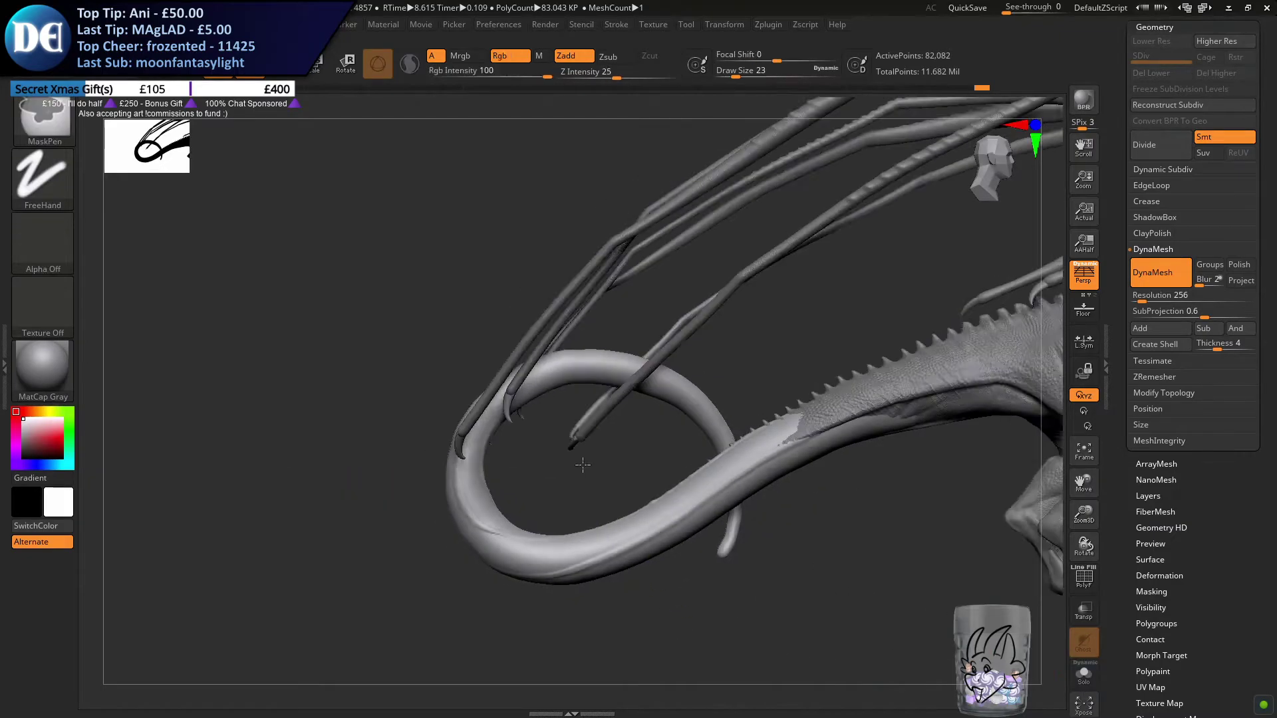
right_click_drag(752, 494, 807, 414)
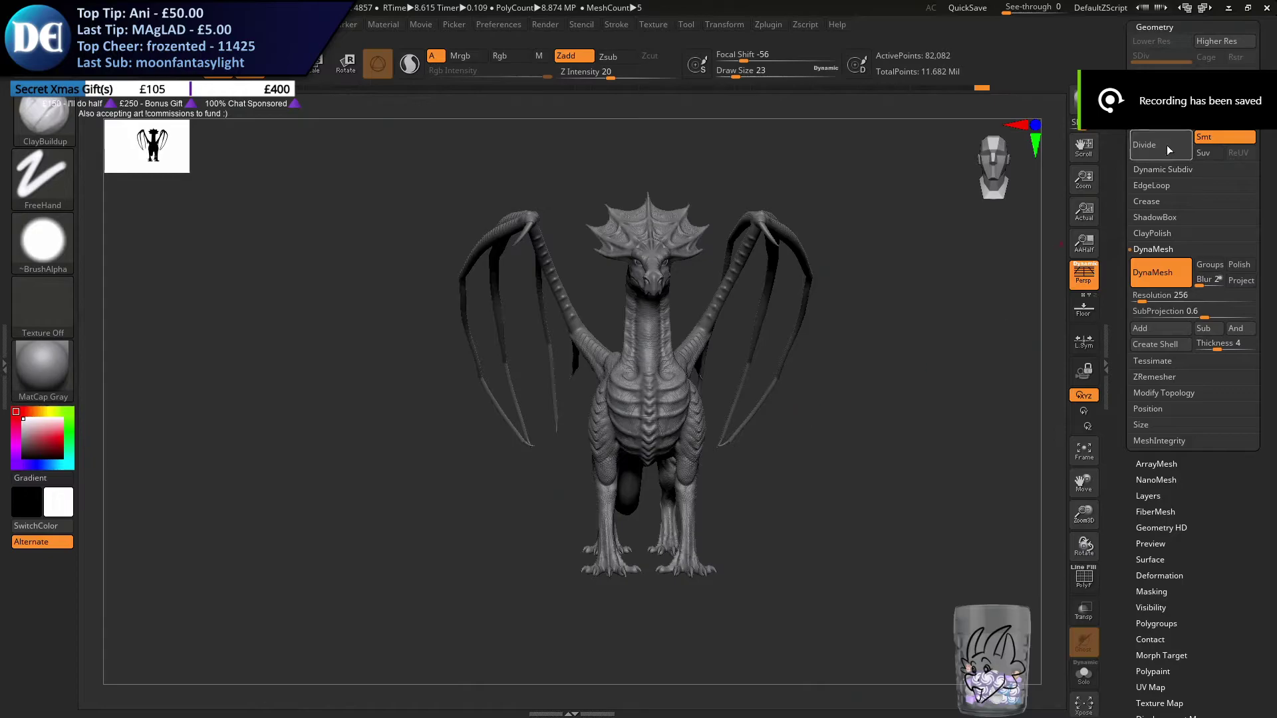
scroll(1144, 140, "up", 4)
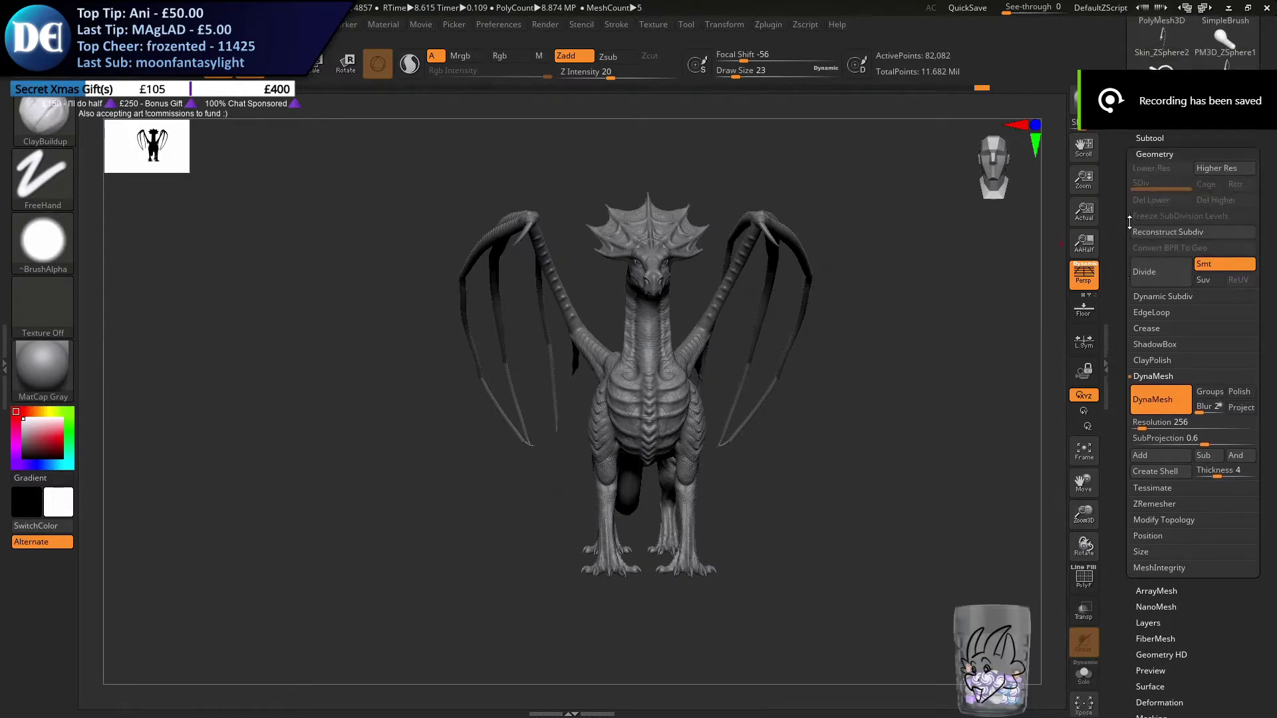
left_click(1155, 136)
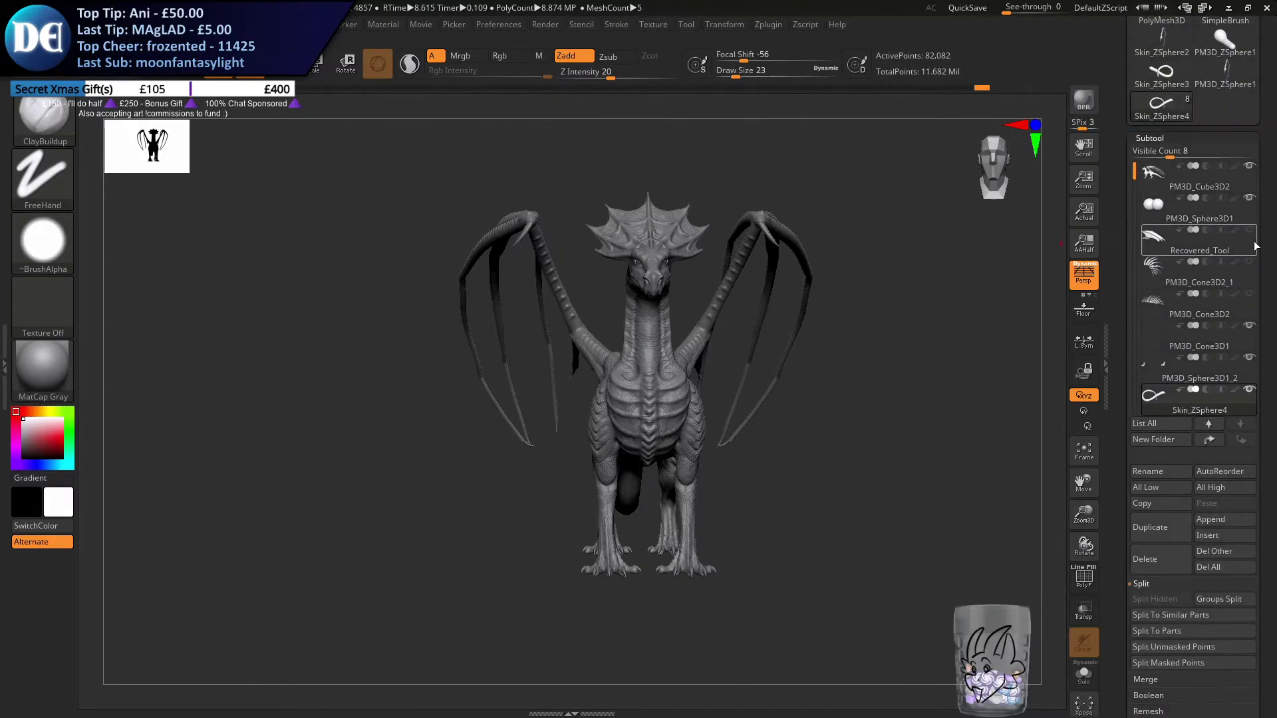
left_click(1249, 230)
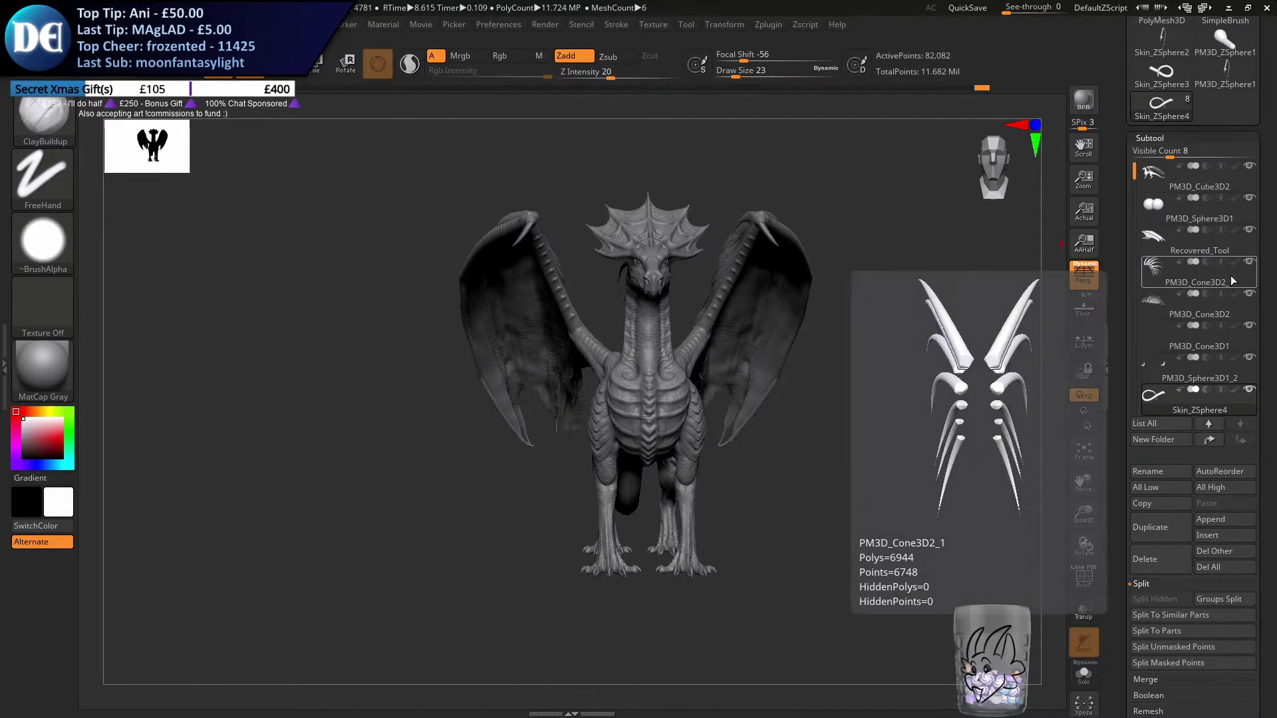
Select the dragon's body subtool, PM3D_Cube3D2, and frame it in a three-quarter view
left_click_drag(579, 450, 512, 454)
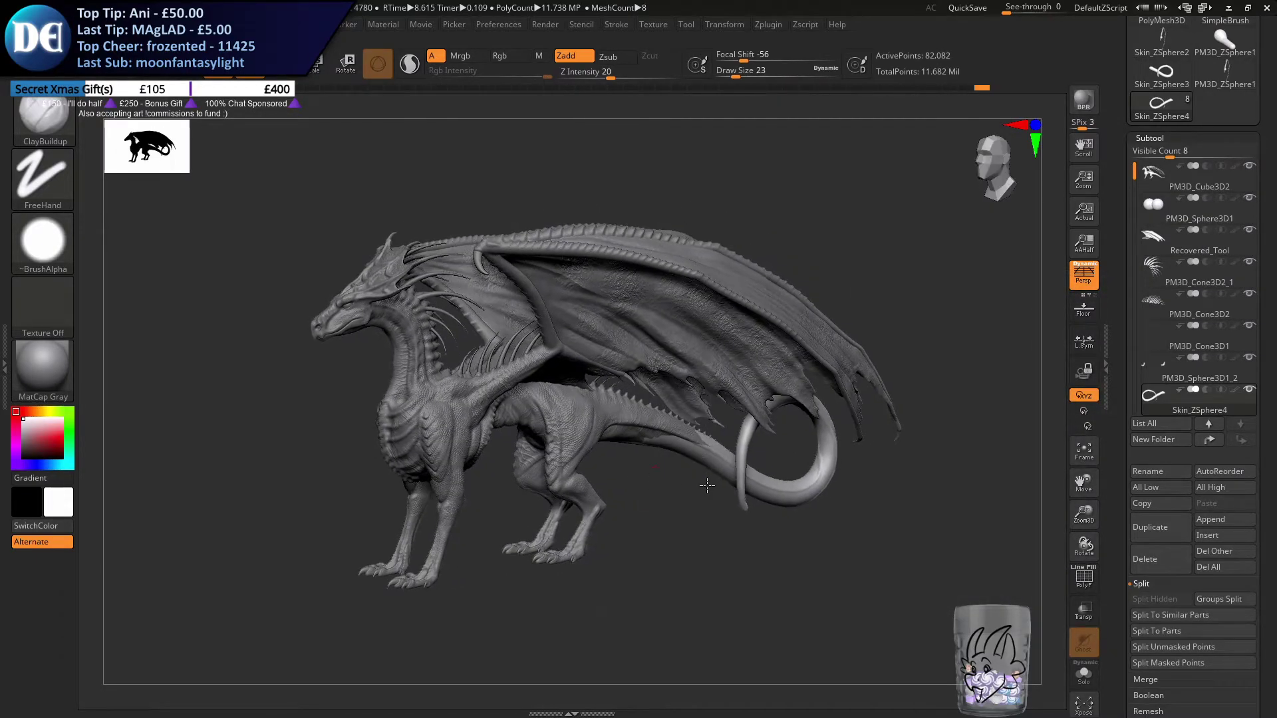
left_click(706, 453, "alt")
key("f")
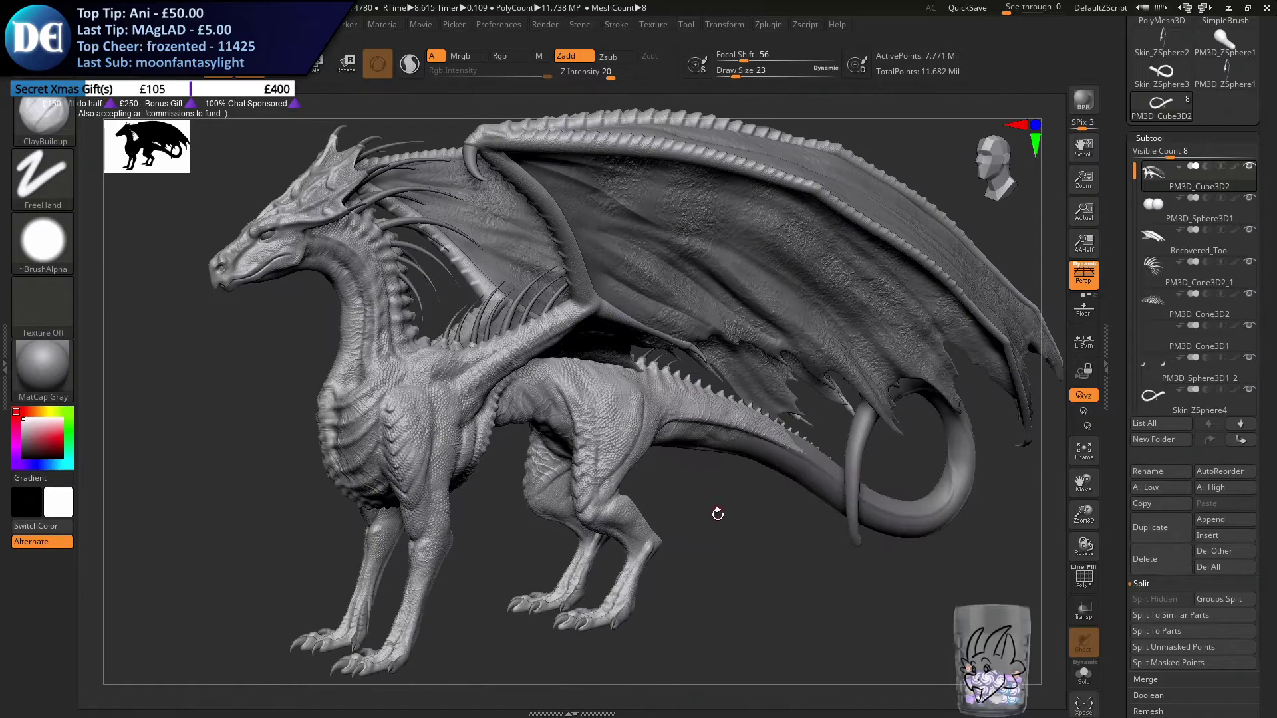
left_click_drag(708, 493, 1057, 316)
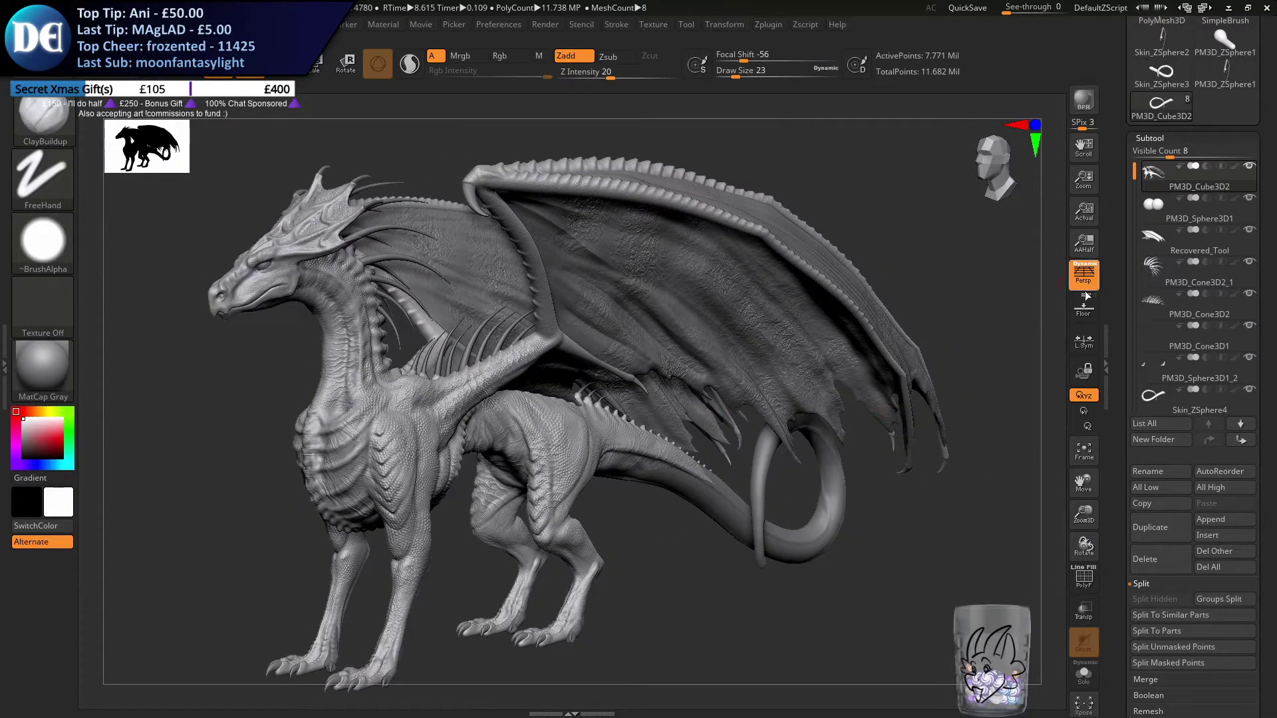
Turn on the floor grid as a horizontal plane under the feet and render the dragon in a three-quarter view
left_click(1083, 307)
left_click_drag(280, 589, 1016, 346)
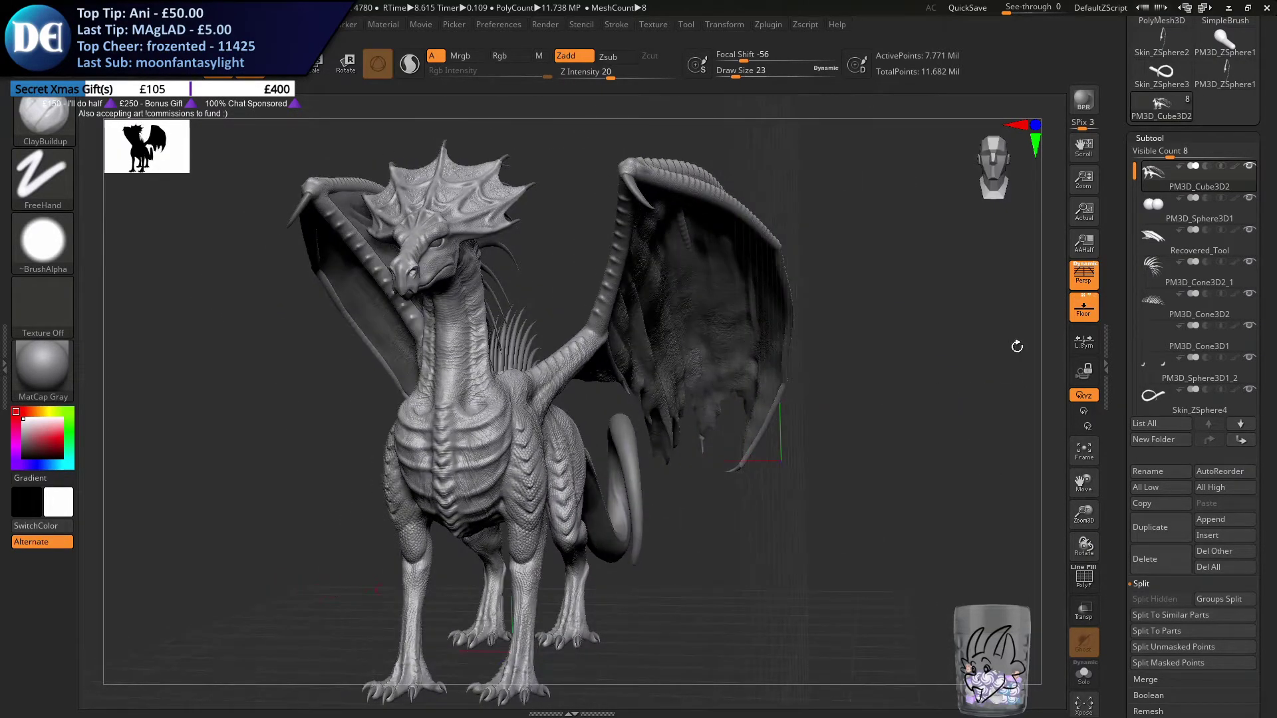
left_click(1089, 295)
mouse_move(456, 592)
left_mouse_down()
mouse_move(479, 590)
mouse_move(441, 587)
left_mouse_up()
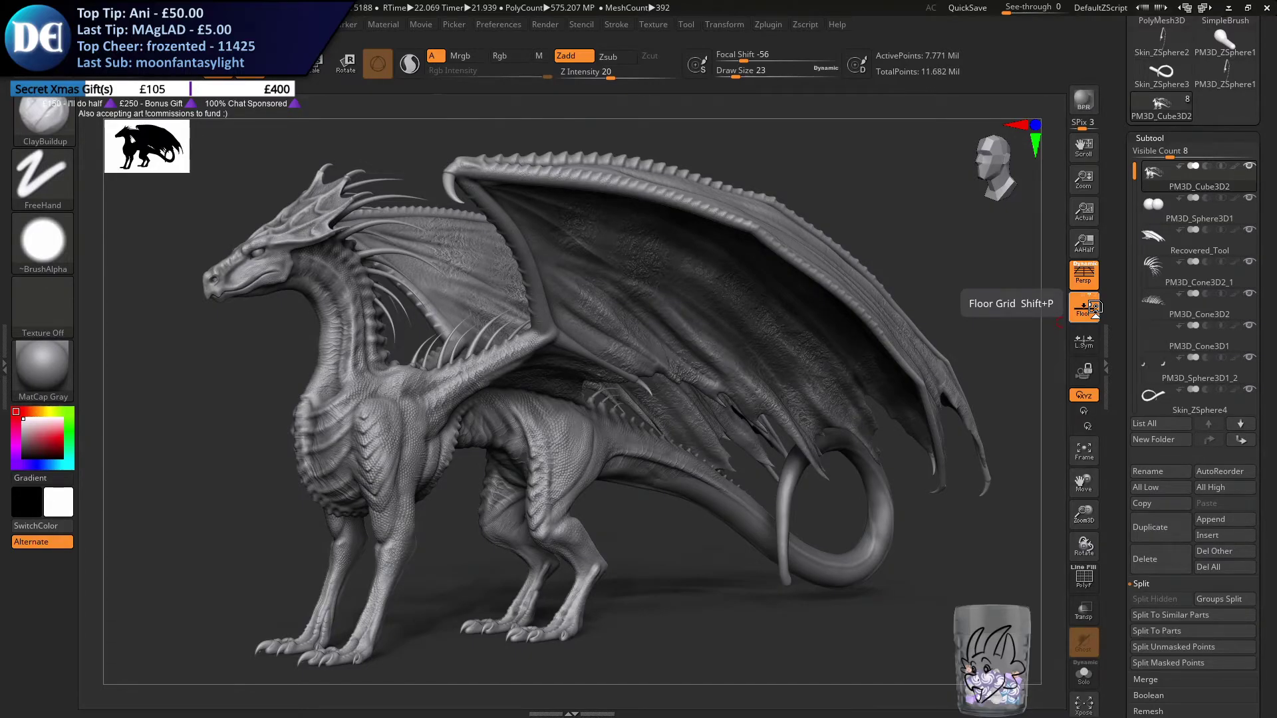
left_click(1093, 307)
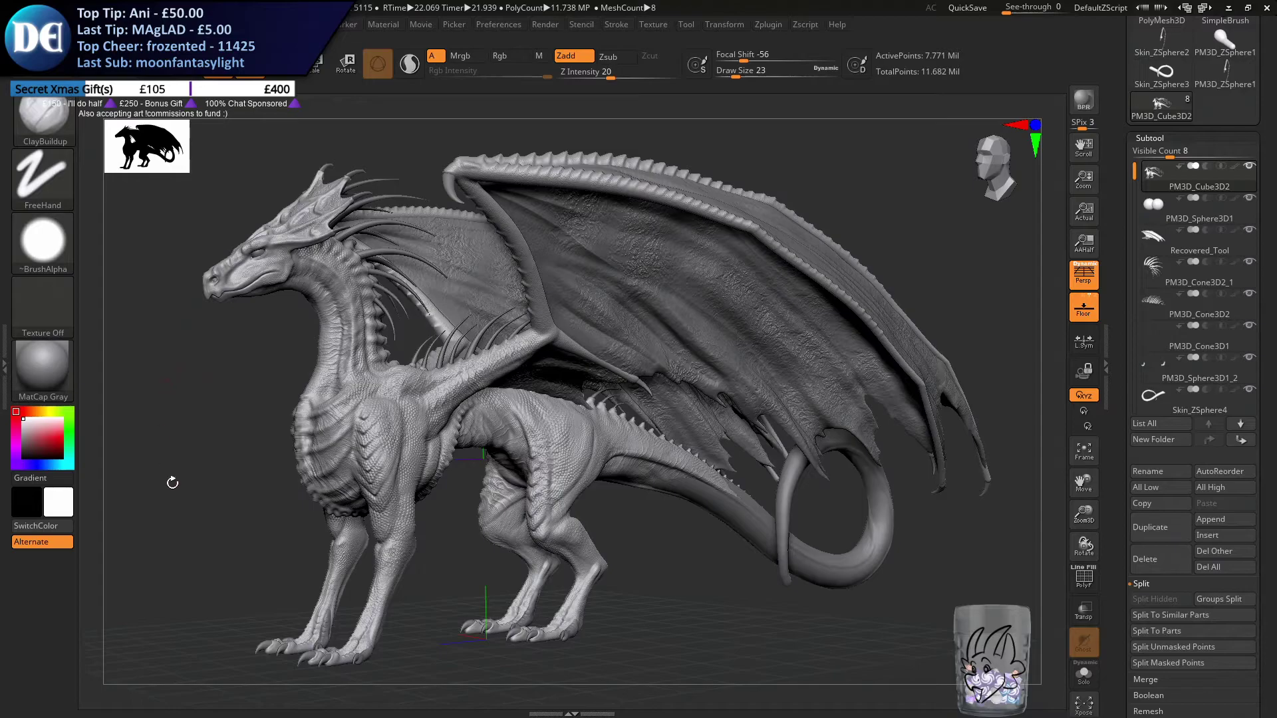
Save the project, overwriting the existing file
key("ctrl+s")
key("Return")
key("y")
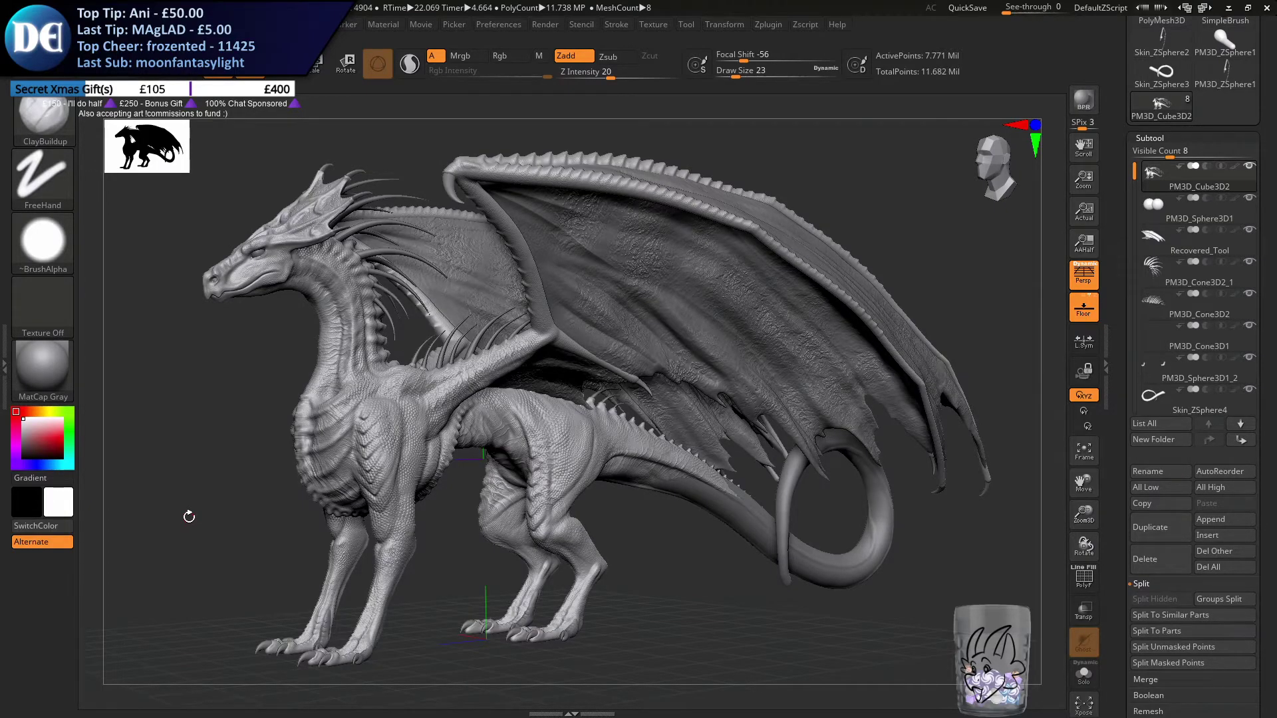
key("alt+F9")
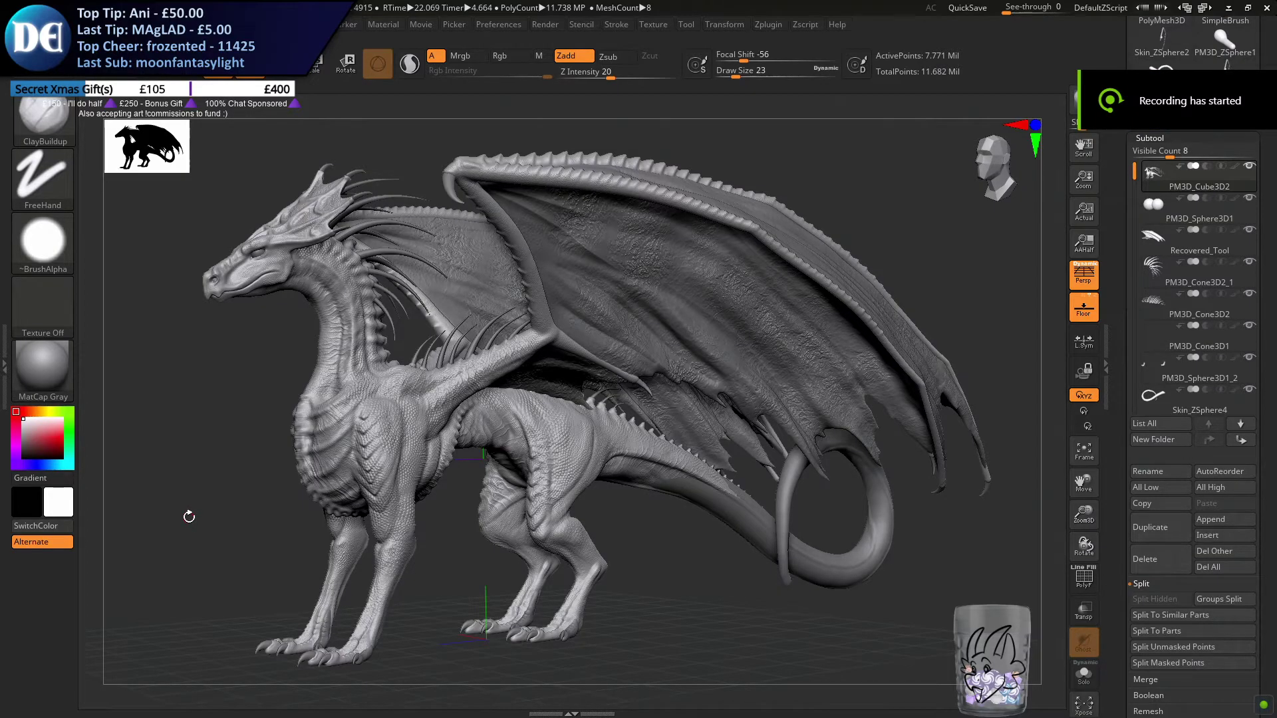
Hide the wing membrane (Recovered_Tool), PM3D_Cone3D2_1 and PM3D_Cone3D2 subtools
left_click_drag(188, 516, 974, 457)
left_click(1250, 229)
left_click(1249, 261)
left_click(1249, 293)
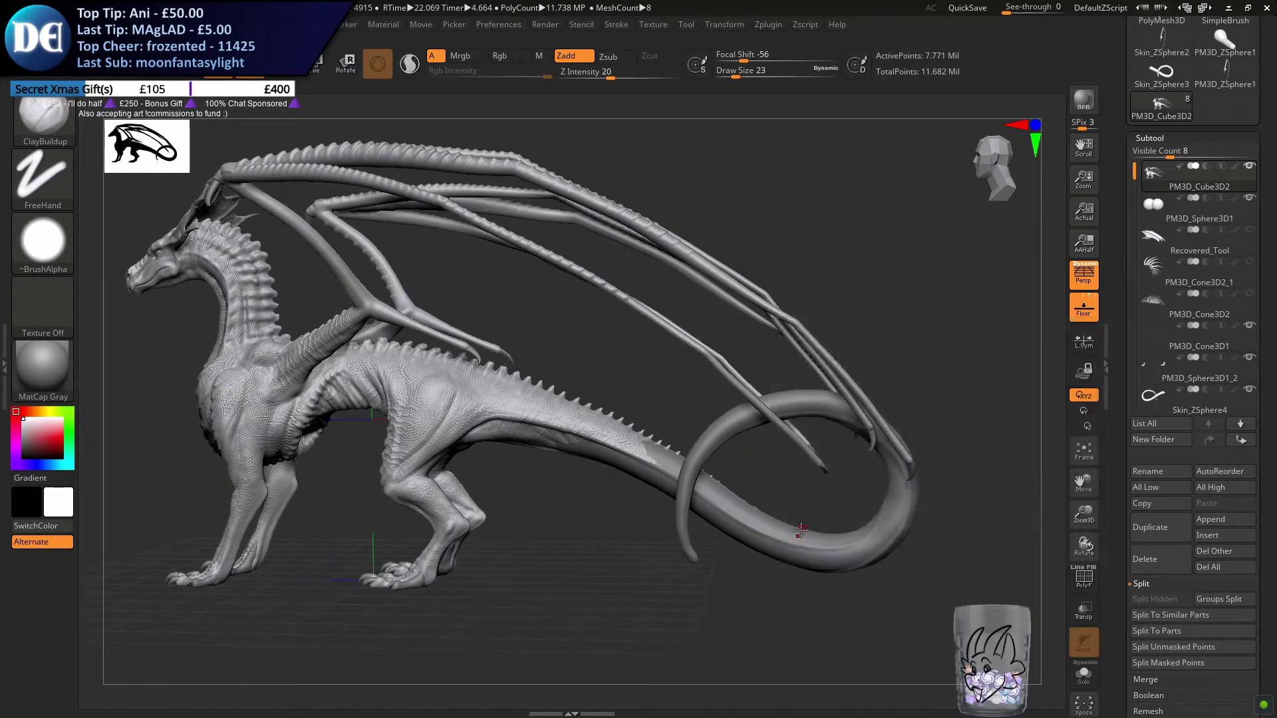
Select the tail subtool, Skin_ZSphere4, and isolate it in Solo mode
left_click(792, 542, "alt")
mouse_move(594, 480)
right_mouse_down("ctrl")
mouse_move(741, 618)
mouse_move(575, 489)
mouse_move(545, 485)
mouse_move(616, 383)
right_mouse_up("ctrl")
key("s")
left_click(1084, 674)
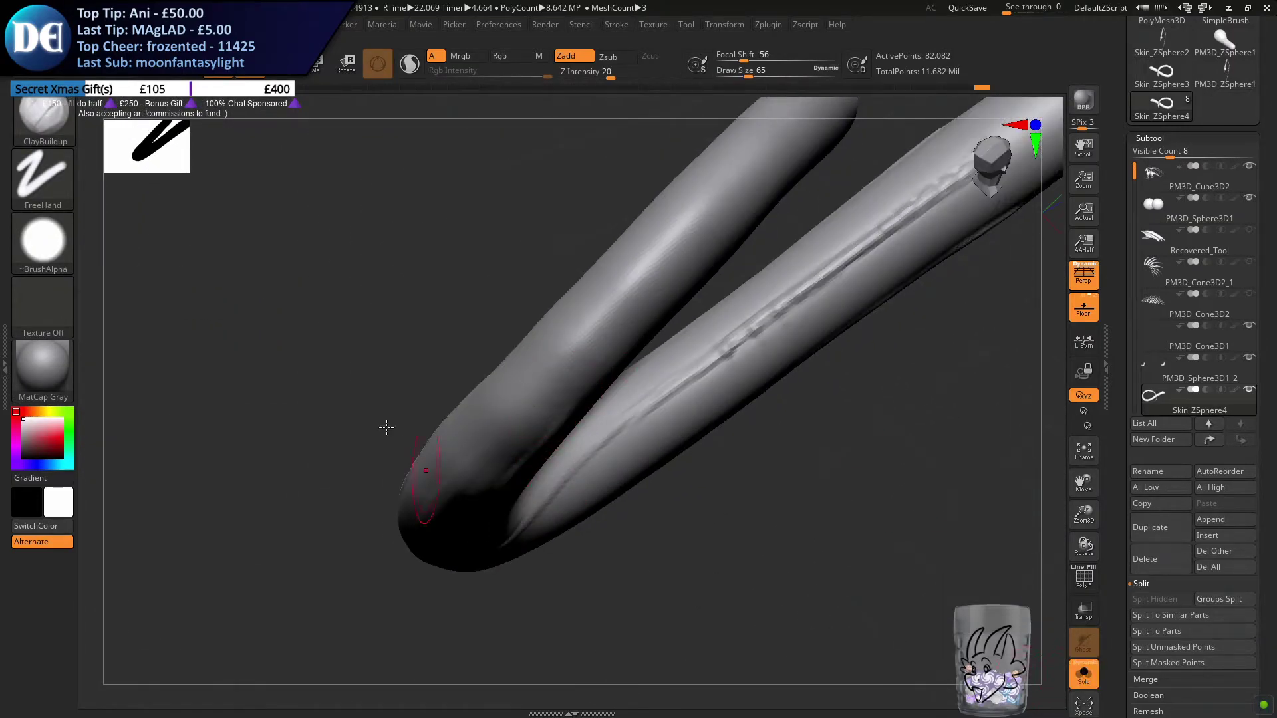
Build up the ridge along the inner side of the tail past the loop's bend with ClayBuildup at draw size 46
right_click_drag(496, 276, 441, 317)
key("s")
left_click_drag(457, 323, 419, 337)
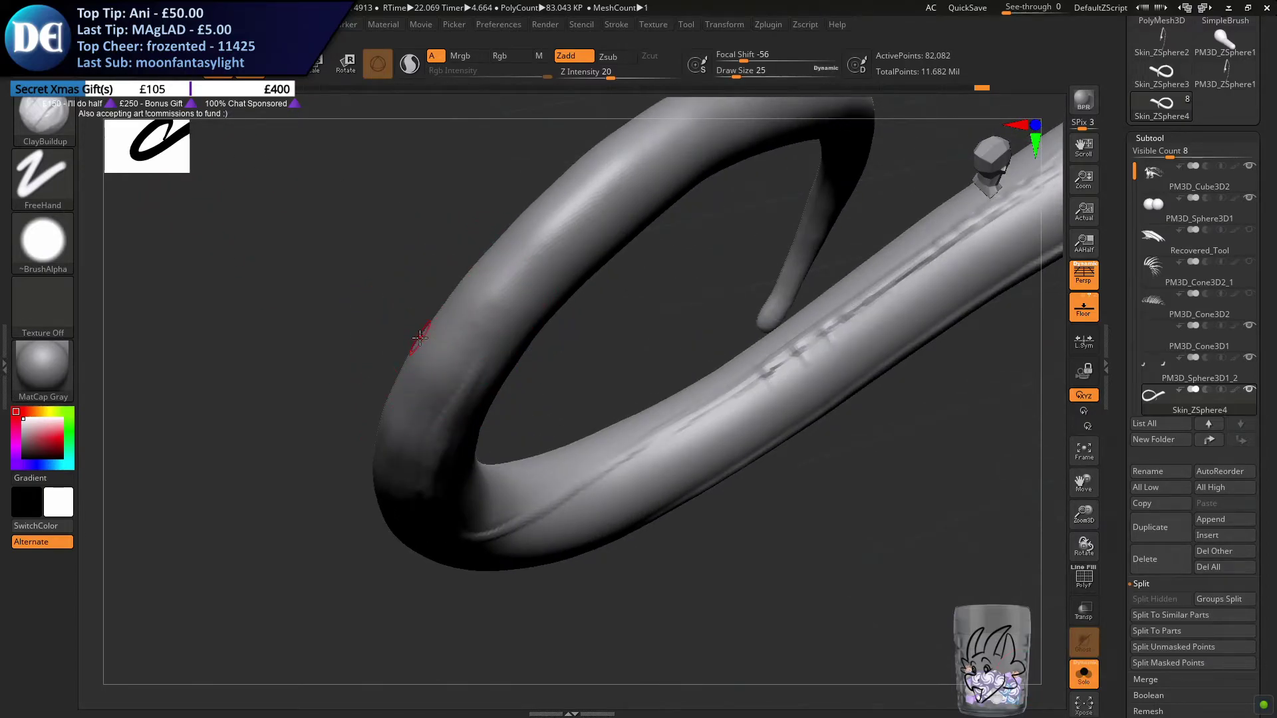
right_click_drag(652, 458, 536, 429)
key("s")
mouse_move(537, 428)
left_mouse_down()
mouse_move(524, 428)
mouse_move(543, 429)
left_mouse_up()
right_click_drag(548, 432, 490, 489)
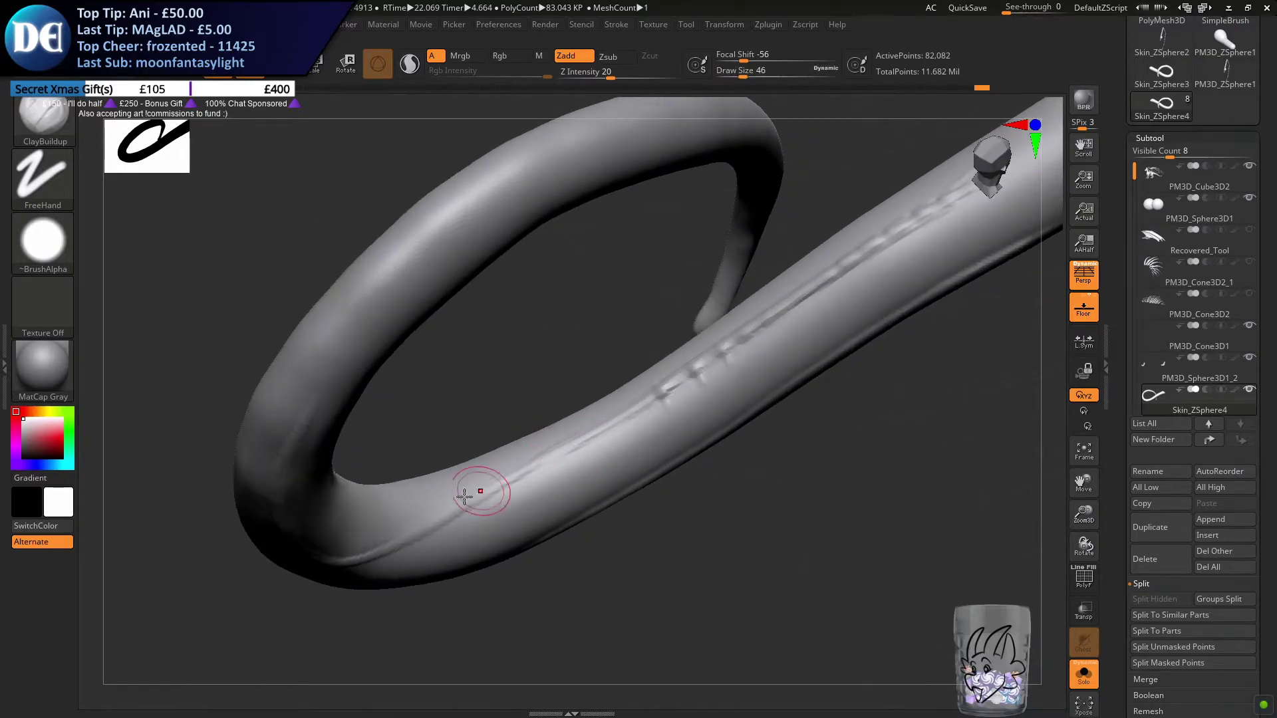
mouse_move(479, 501)
left_mouse_down()
mouse_move(661, 371)
mouse_move(790, 308)
left_mouse_up()
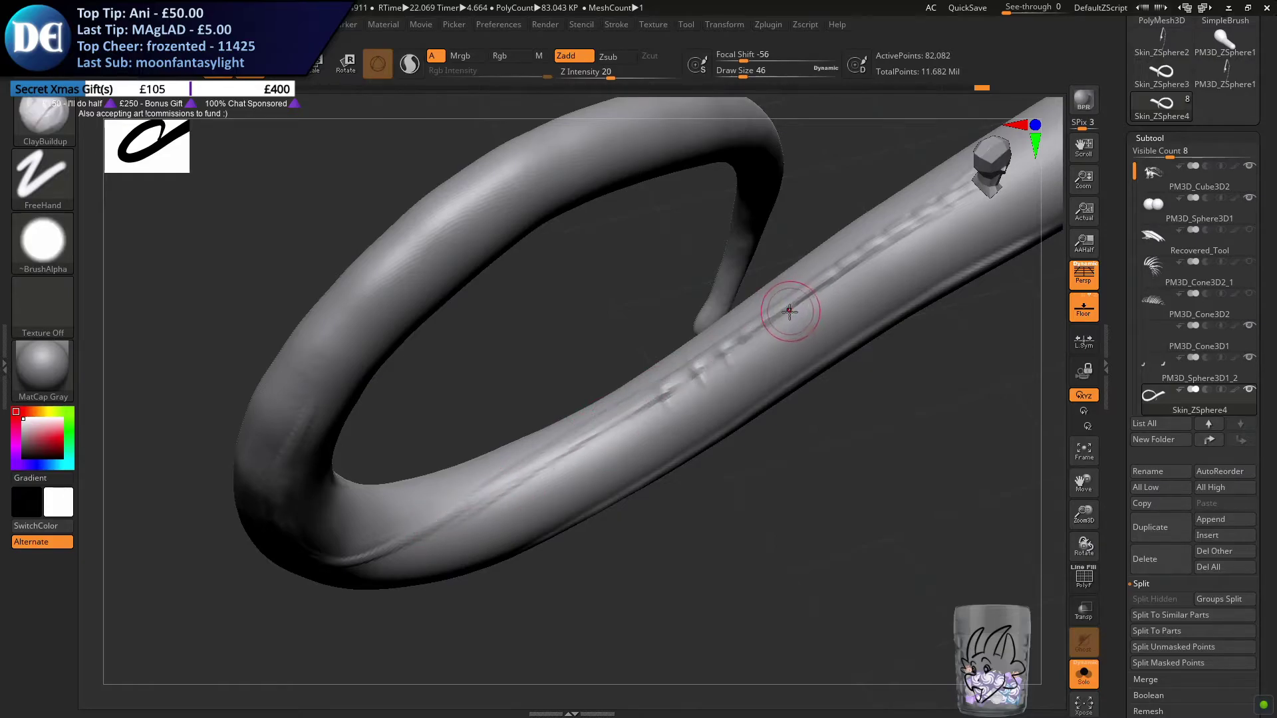
Blend the broken bumps towards the tail base into a more continuous ridge with ClayBuildup strokes at draw size 46
right_click_drag(719, 361, 526, 444, "alt")
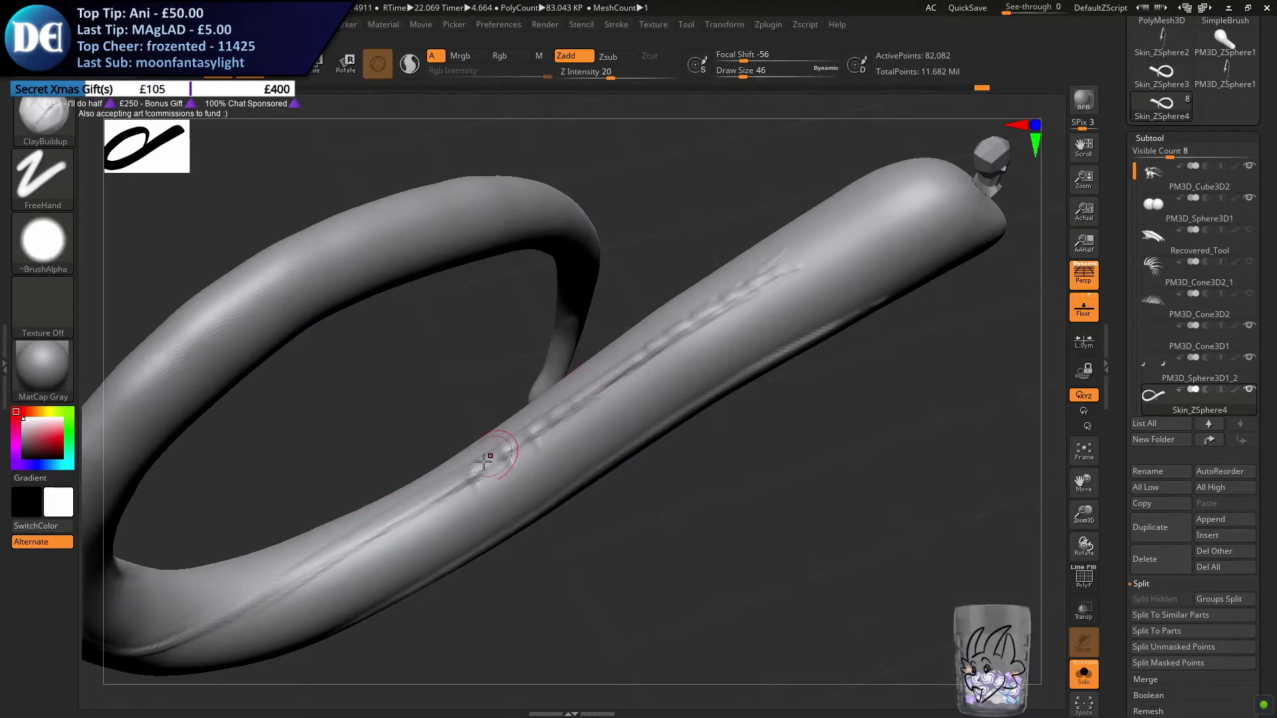
mouse_move(650, 370)
left_mouse_down("shift")
mouse_move(453, 494)
mouse_move(730, 310)
left_mouse_up("shift")
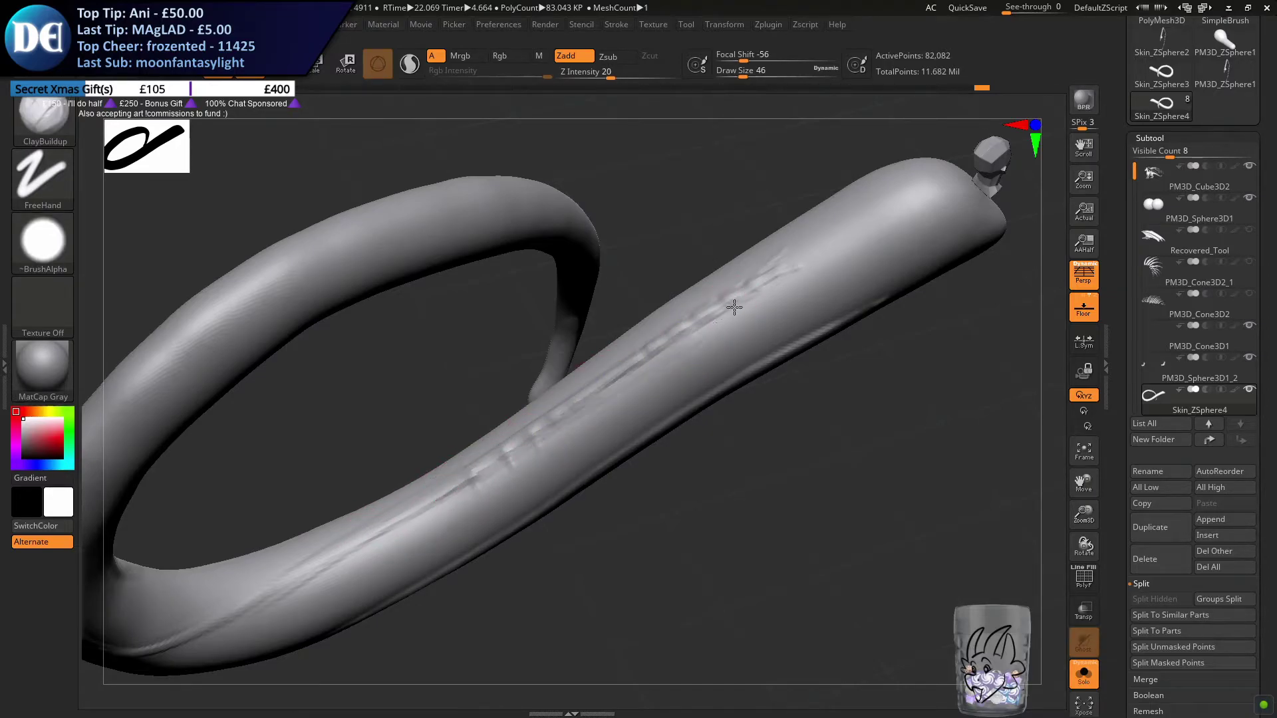
key("ctrl+z")
left_click_drag(432, 507, 691, 329)
key("ctrl+z")
left_click_drag(440, 494, 676, 325)
left_click_drag(528, 441, 736, 306)
left_click_drag(718, 318, 512, 454, "shift")
left_click_drag(512, 454, 781, 269)
left_click_drag(608, 391, 764, 276)
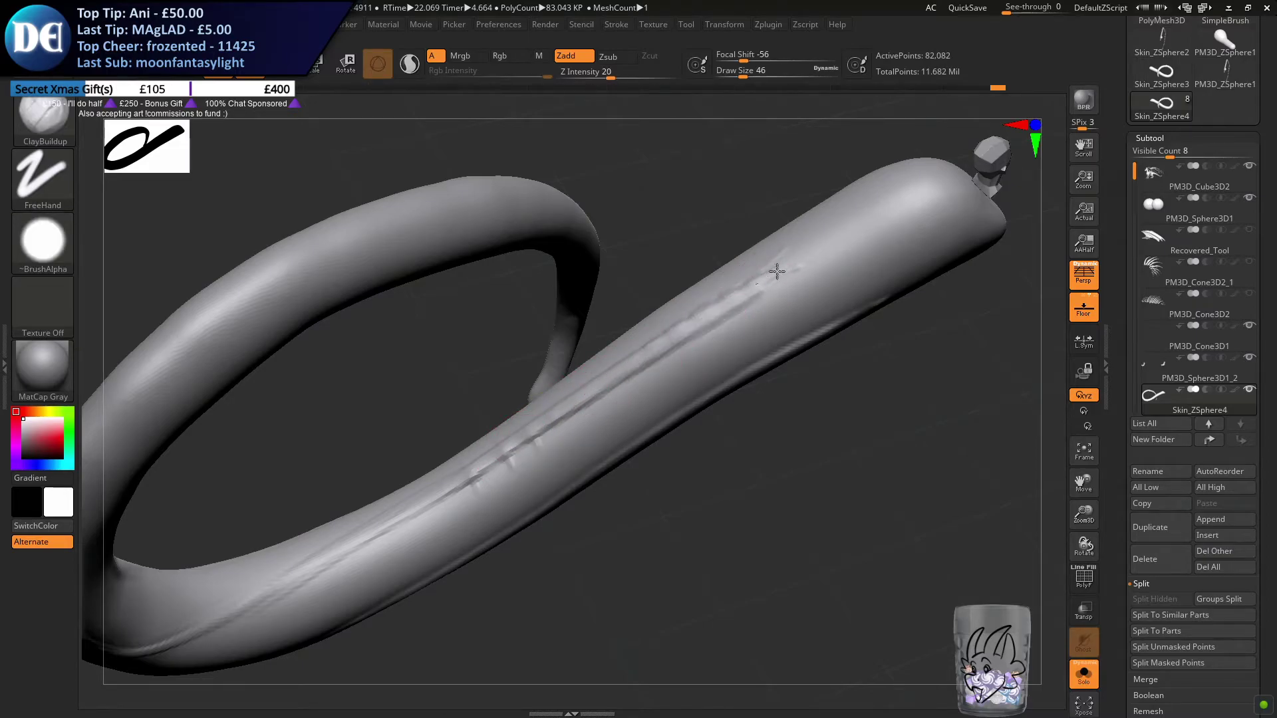
Carry the ridge around the lower bend of the tail loop with ClayBuildup strokes at draw size 31
left_click_drag(433, 448, 682, 391, "alt")
mouse_move(682, 391)
left_mouse_down()
mouse_move(539, 411)
mouse_move(536, 378)
left_mouse_up()
mouse_move(448, 398)
left_mouse_down()
mouse_move(399, 356)
mouse_move(397, 385)
left_mouse_up()
key("s")
left_click_drag(427, 287, 397, 418)
left_click_drag(407, 325, 398, 376)
left_click_drag(414, 326, 409, 445)
mouse_move(407, 372)
left_mouse_down("shift")
mouse_move(410, 325)
mouse_move(422, 472)
left_mouse_up("shift")
left_click_drag(408, 329, 410, 461)
mouse_move(402, 361)
left_mouse_down()
mouse_move(448, 504)
mouse_move(490, 532)
left_mouse_up()
mouse_move(460, 506)
right_mouse_down()
mouse_move(570, 473)
mouse_move(527, 459)
right_mouse_up()
left_click_drag(436, 507, 590, 433)
left_click_drag(768, 531, 849, 636, "ctrl")
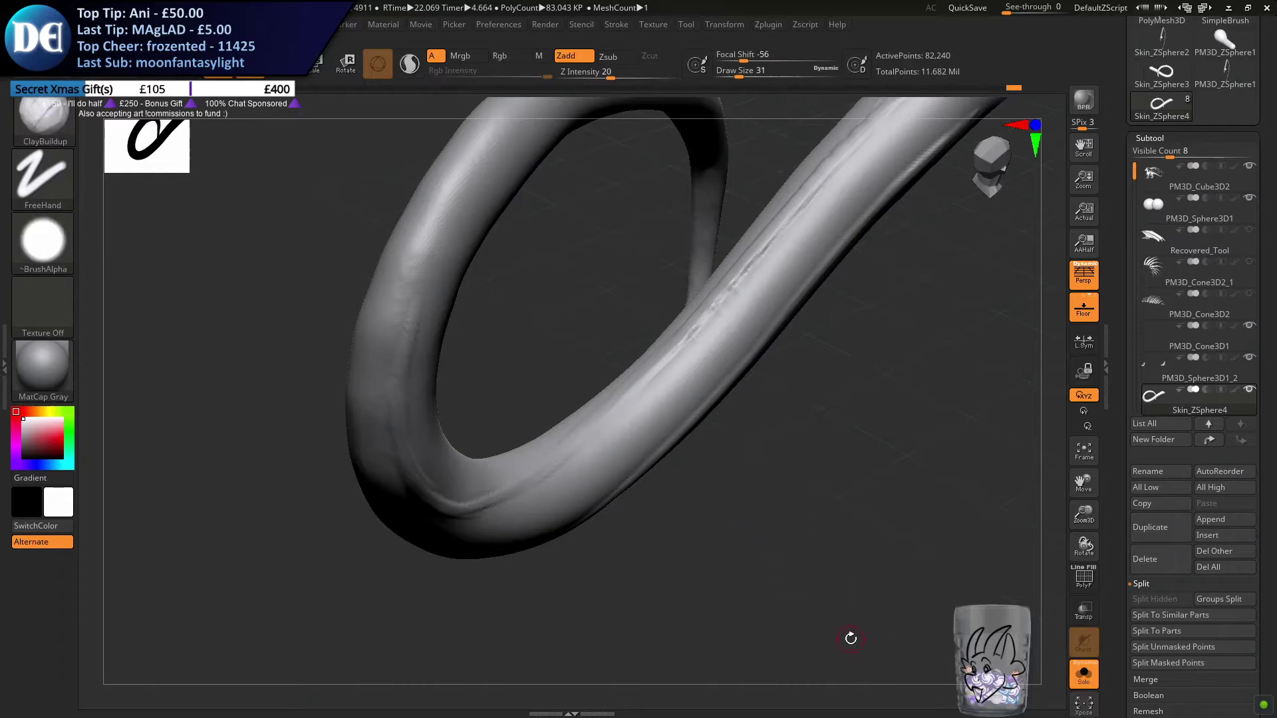
Turn off Solo mode and frame the tail together with the detailed body
right_click_drag(686, 457, 508, 485)
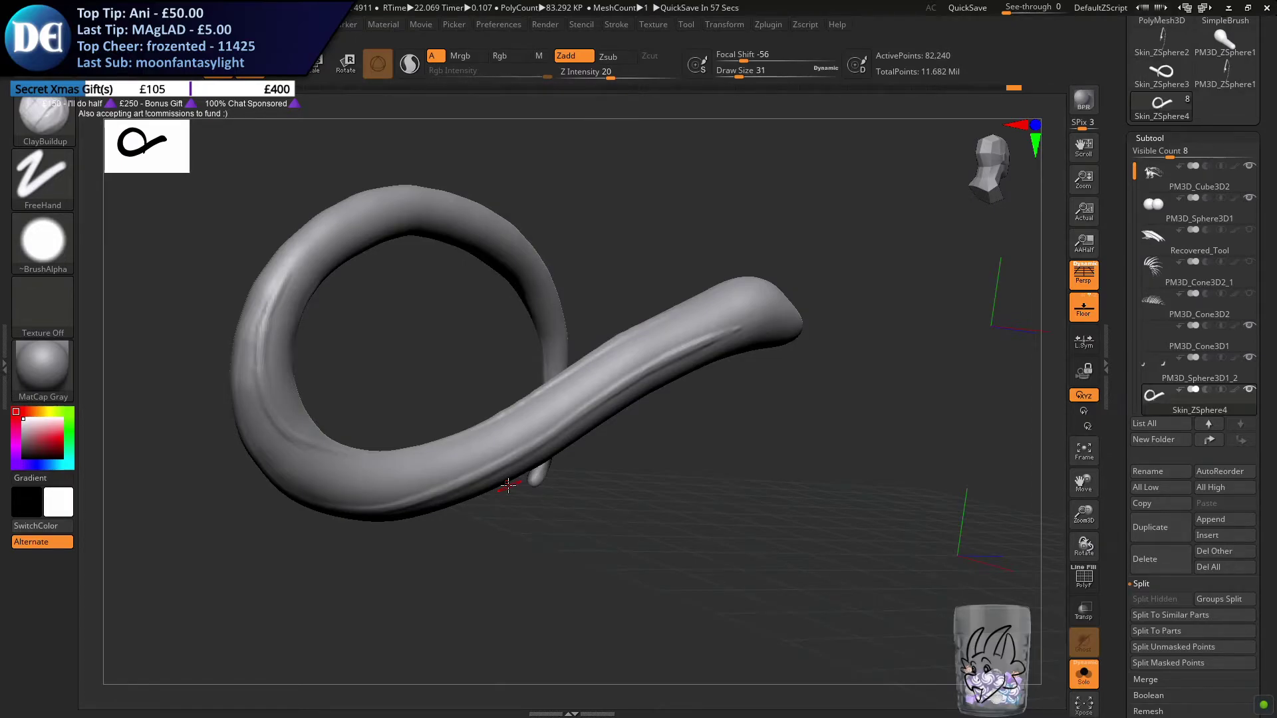
left_click(1083, 677)
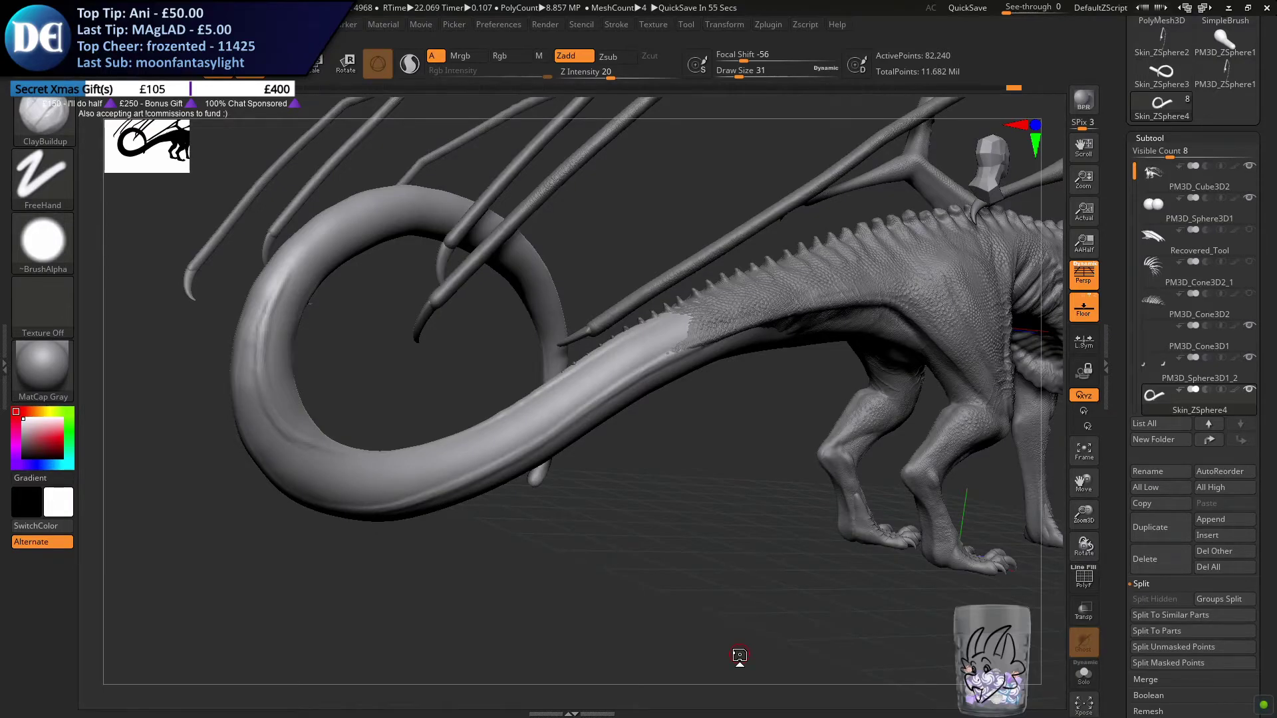
right_click_drag(421, 451, 632, 406, "alt")
right_click_drag(561, 445, 406, 559, "ctrl")
key("m")
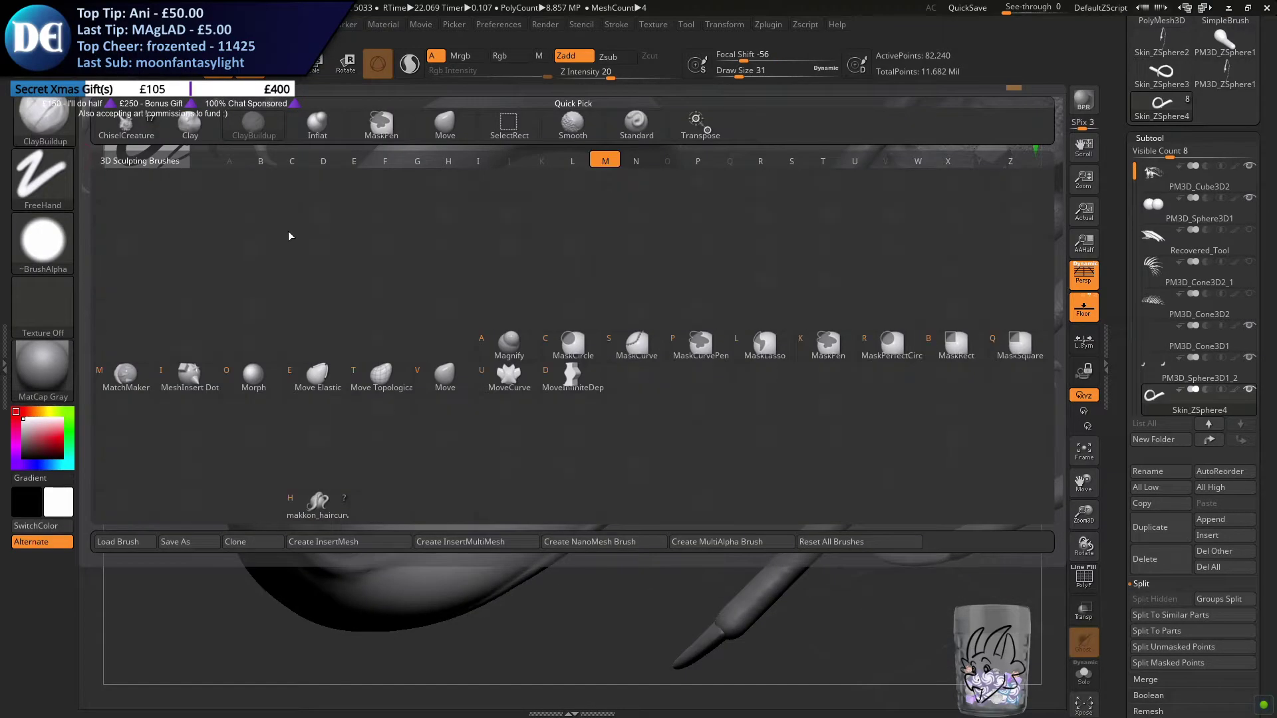
key("p")
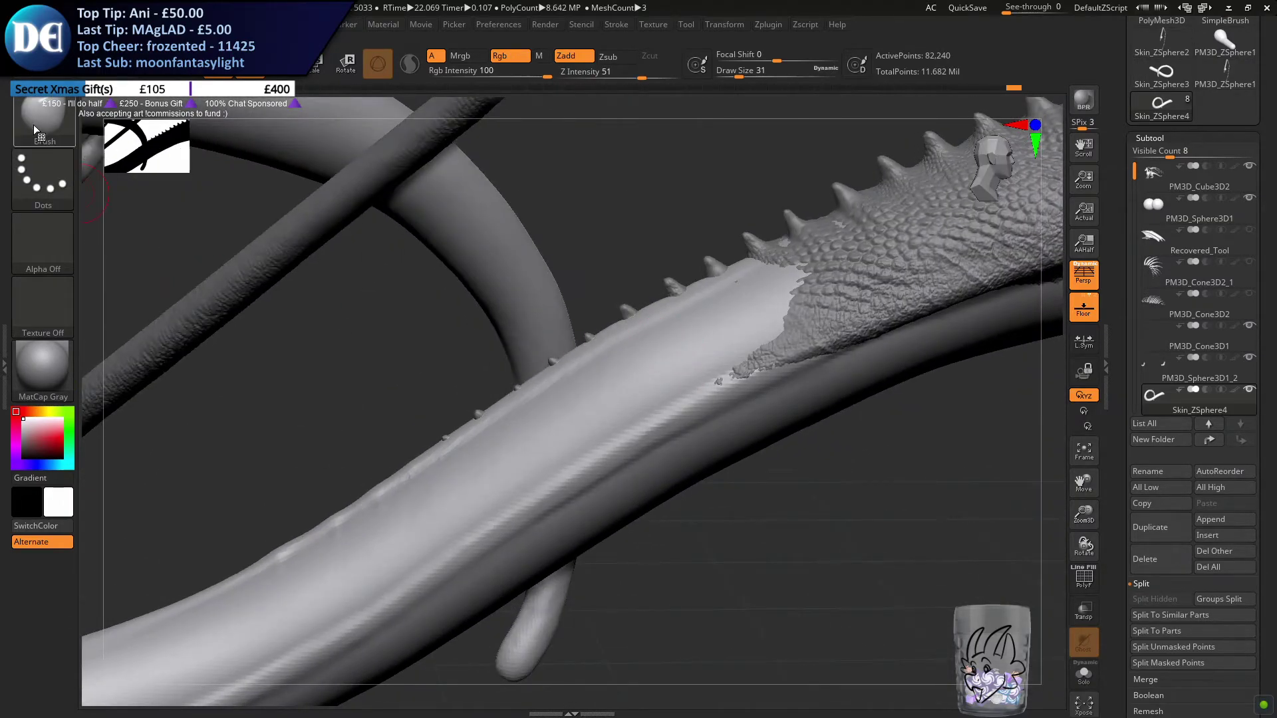
left_click(36, 121)
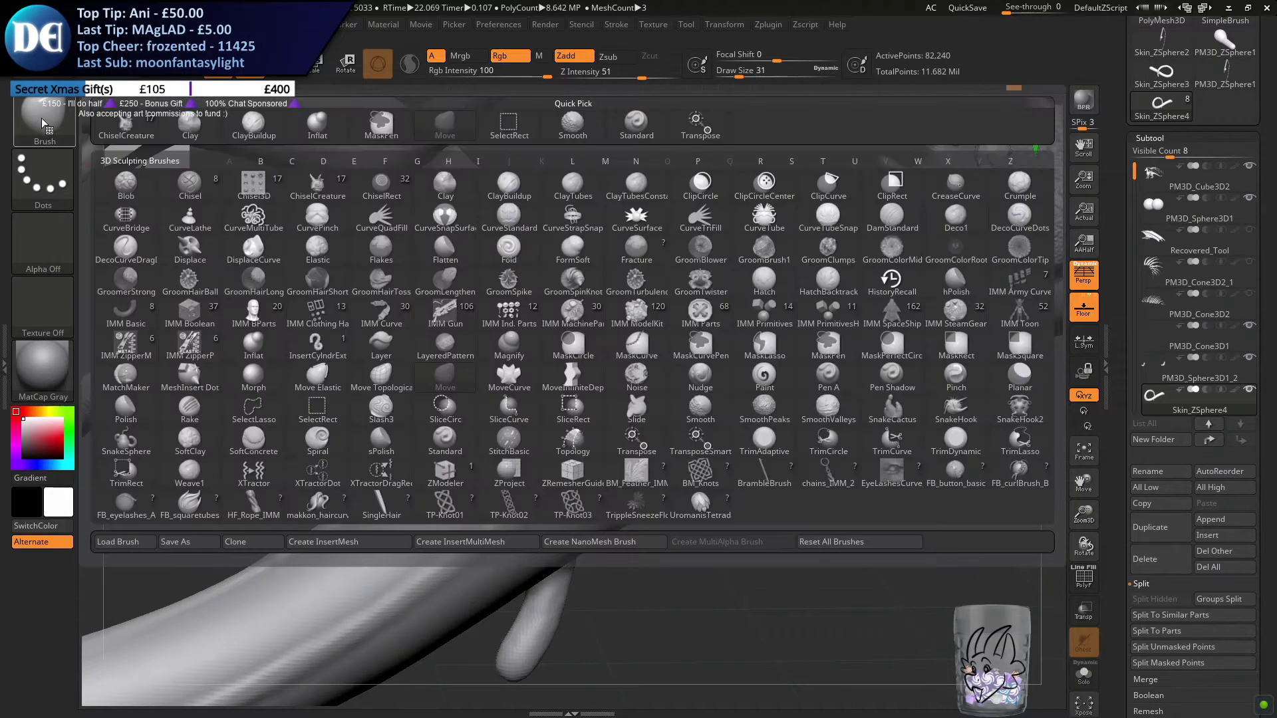
key("c")
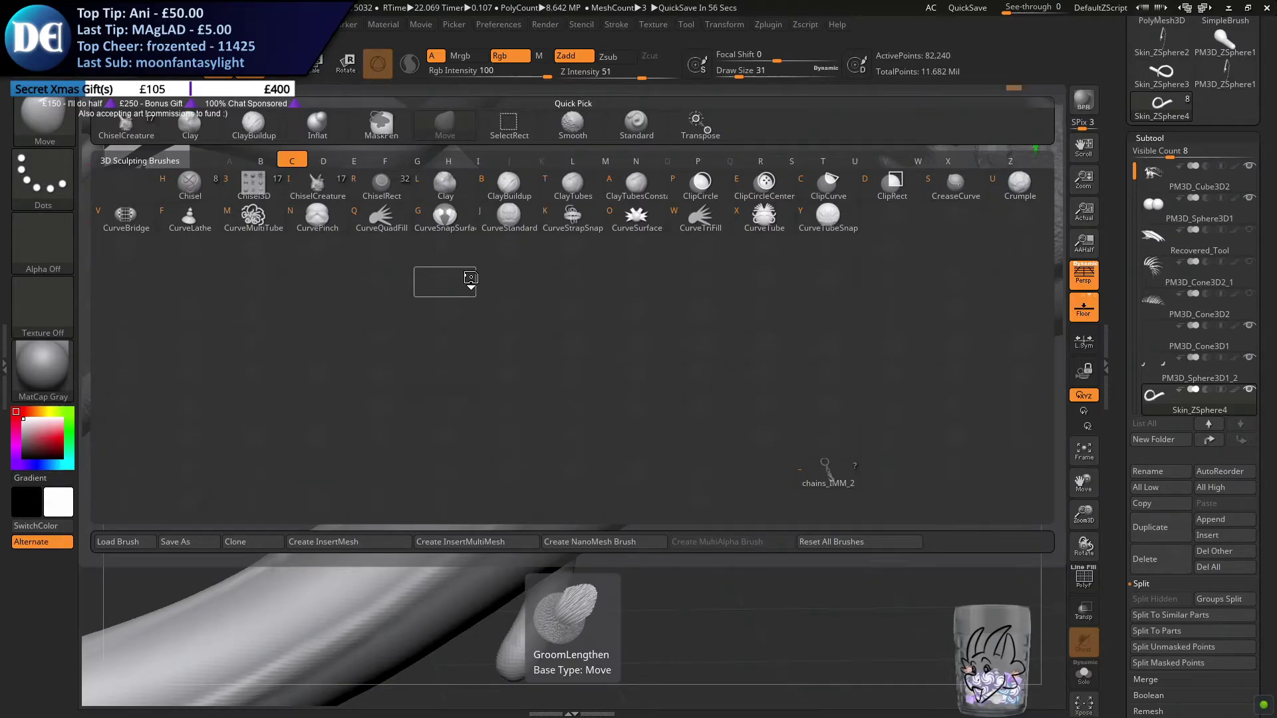
left_click(508, 188)
Try ClayBuildup strokes beside the row of small spikes near the tail base with smaller draw sizes
left_click_drag(611, 341, 771, 38)
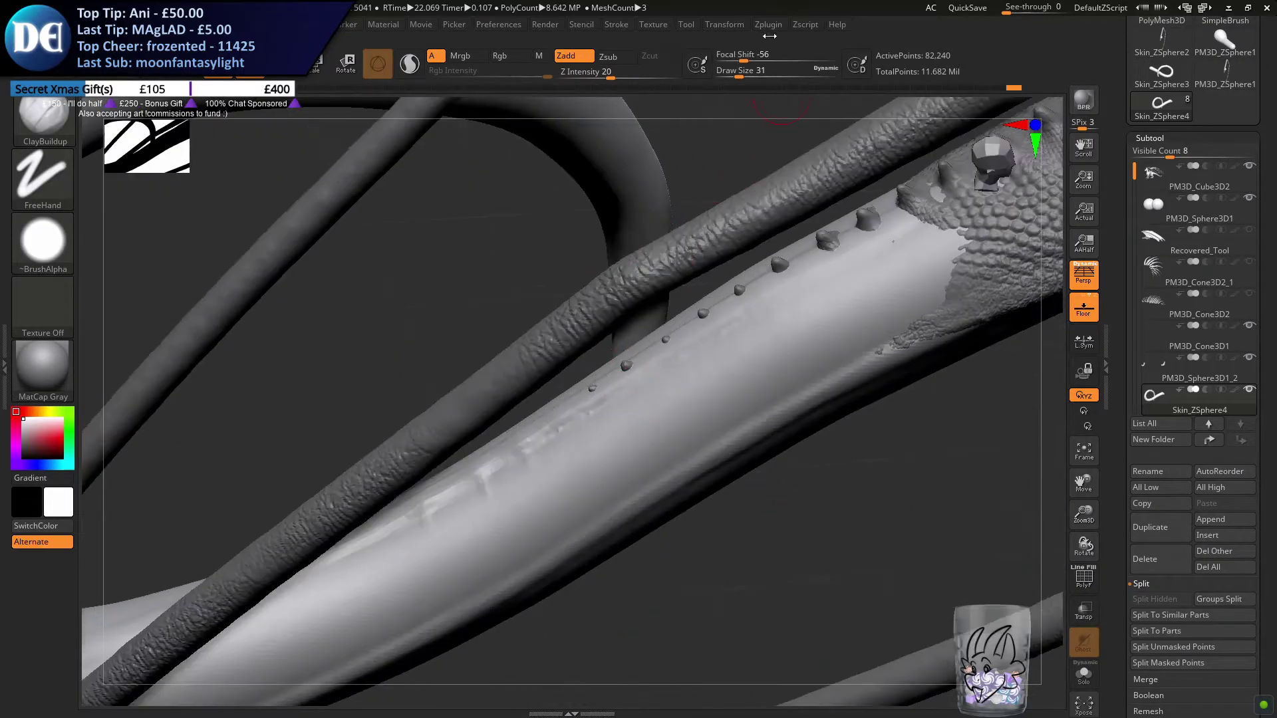
left_click(727, 25)
key("s")
left_click_drag(538, 481, 530, 481)
mouse_move(539, 441)
right_mouse_down("ctrl")
mouse_move(538, 460)
mouse_move(536, 437)
right_mouse_up("ctrl")
key("s")
left_click_drag(535, 452, 532, 451)
mouse_move(824, 259)
right_mouse_down("alt")
mouse_move(731, 326)
mouse_move(752, 327)
right_mouse_up("alt")
key("s")
left_click_drag(753, 331, 758, 330)
right_click_drag(758, 330, 672, 365)
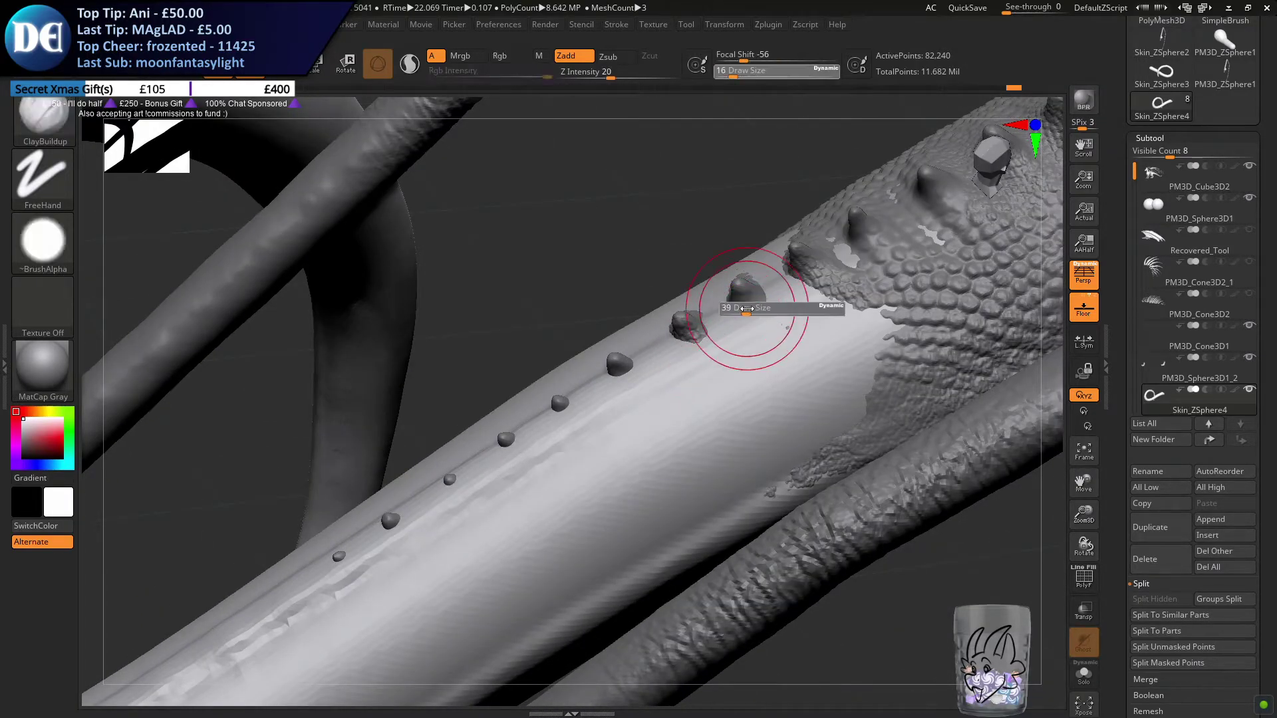
key("ctrl")
key("ctrl+z")
Sculpt short raised folds running down from the five spikes nearest the scaled body with ClayBuildup at draw size 14
key("s")
left_click_drag(758, 324, 755, 324)
mouse_move(755, 323)
left_mouse_down()
mouse_move(766, 304)
mouse_move(757, 312)
mouse_move(776, 320)
mouse_move(760, 292)
left_mouse_up()
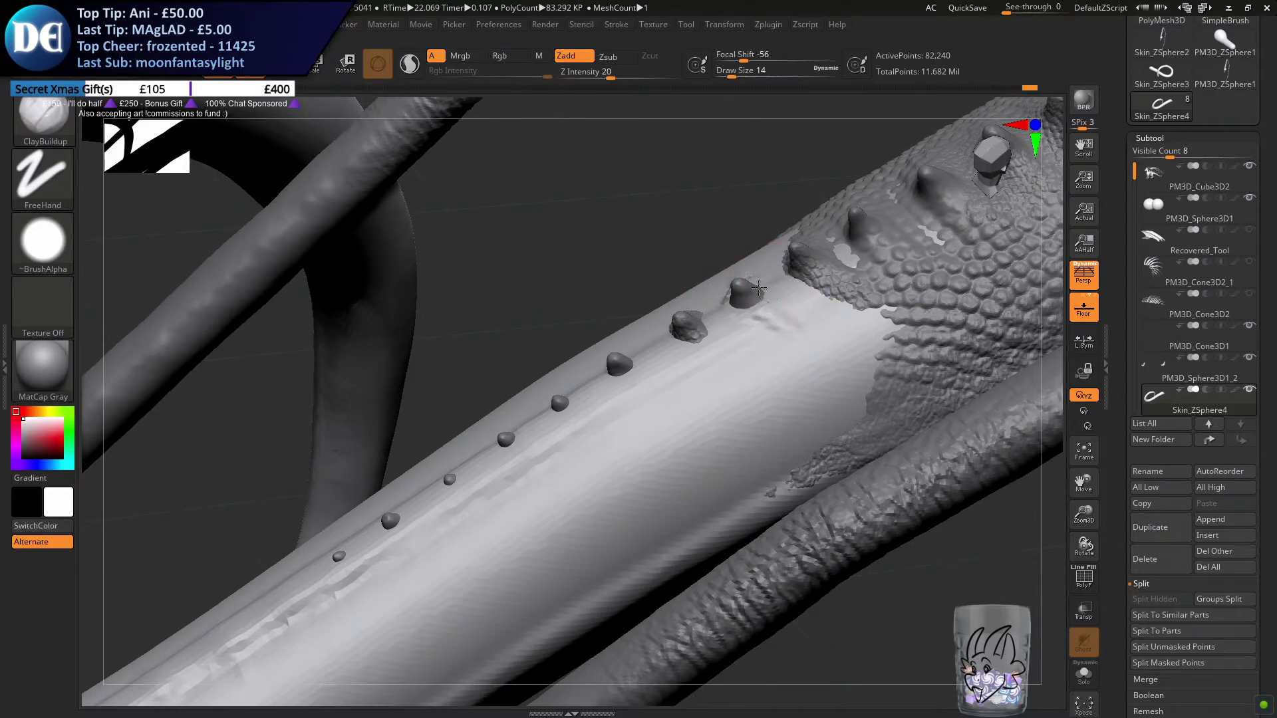
mouse_move(702, 339)
left_mouse_down()
mouse_move(720, 349)
mouse_move(692, 350)
mouse_move(667, 393)
mouse_move(627, 365)
left_mouse_up()
left_click_drag(600, 436, 557, 404)
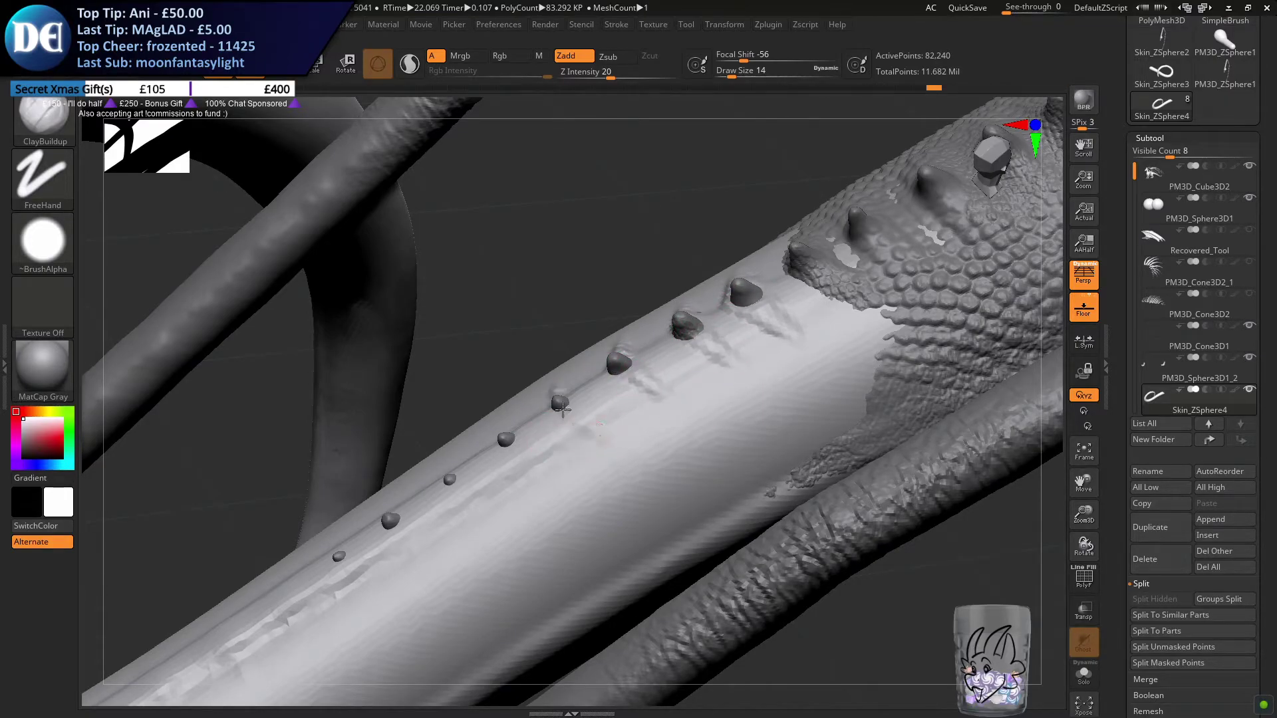
left_click_drag(556, 475, 505, 429)
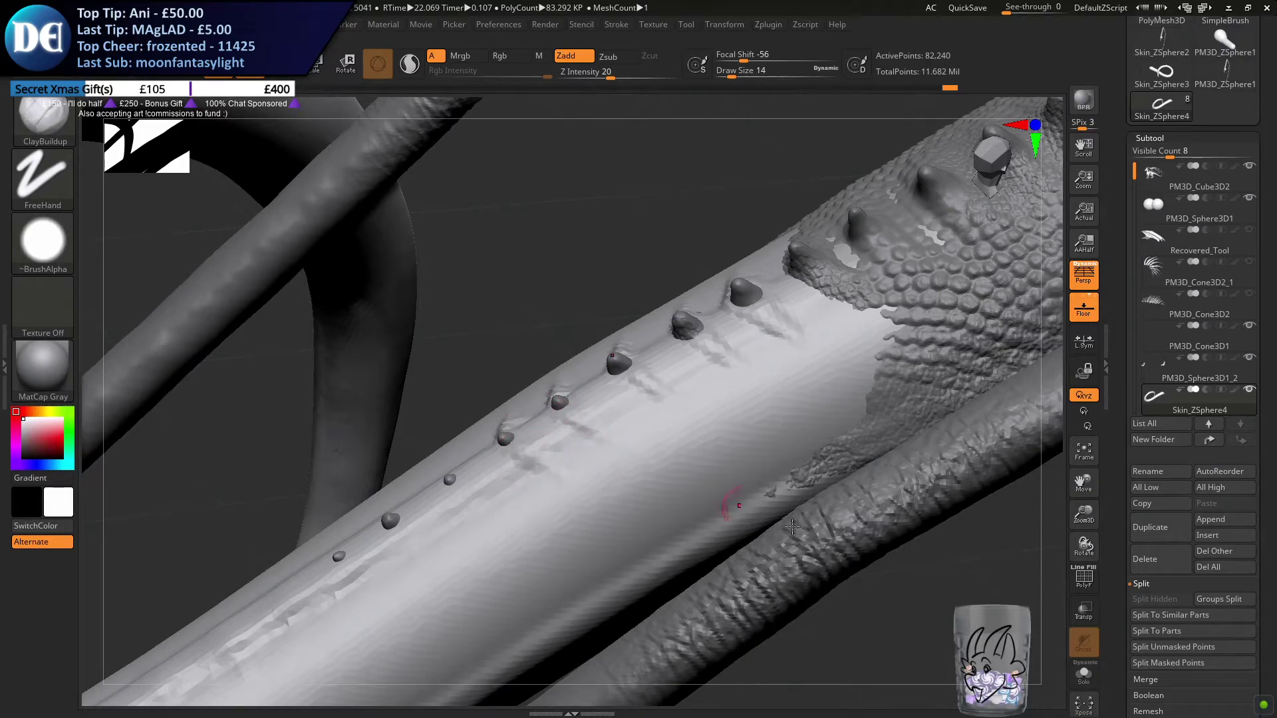
left_click(1088, 682)
left_click(1088, 682)
right_click_drag(758, 427, 825, 498)
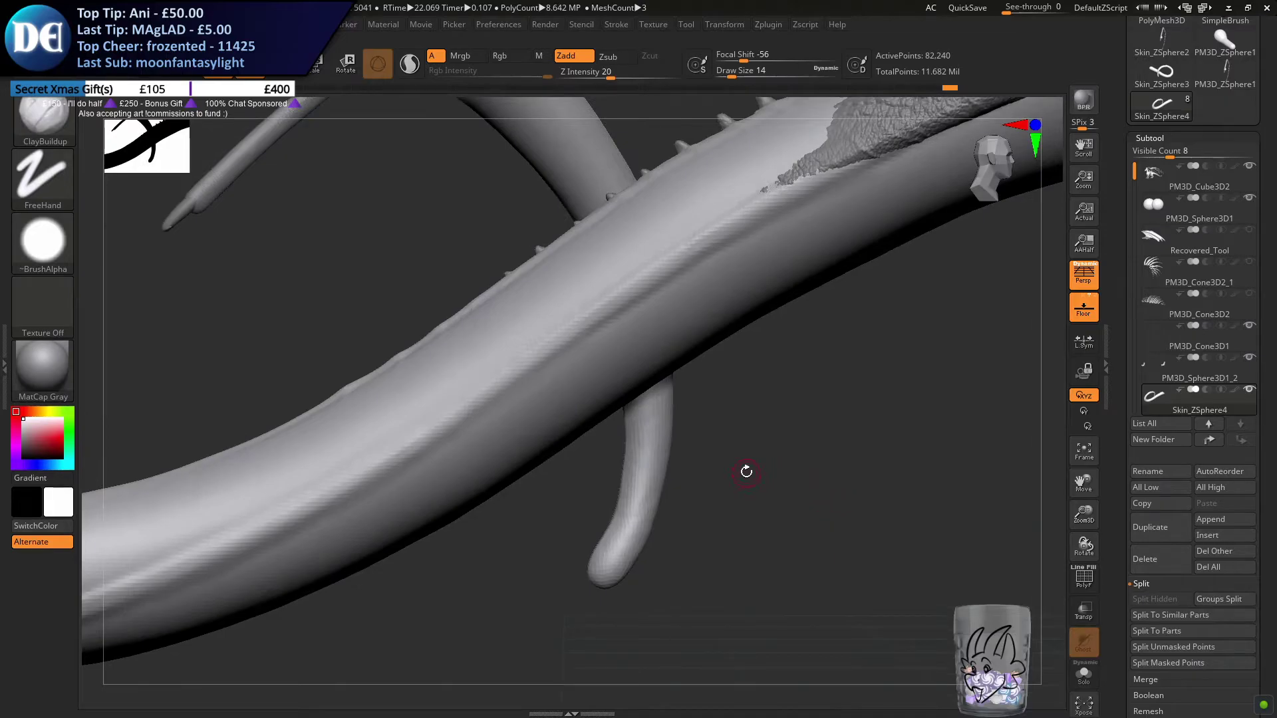
right_click_drag(559, 379, 573, 438)
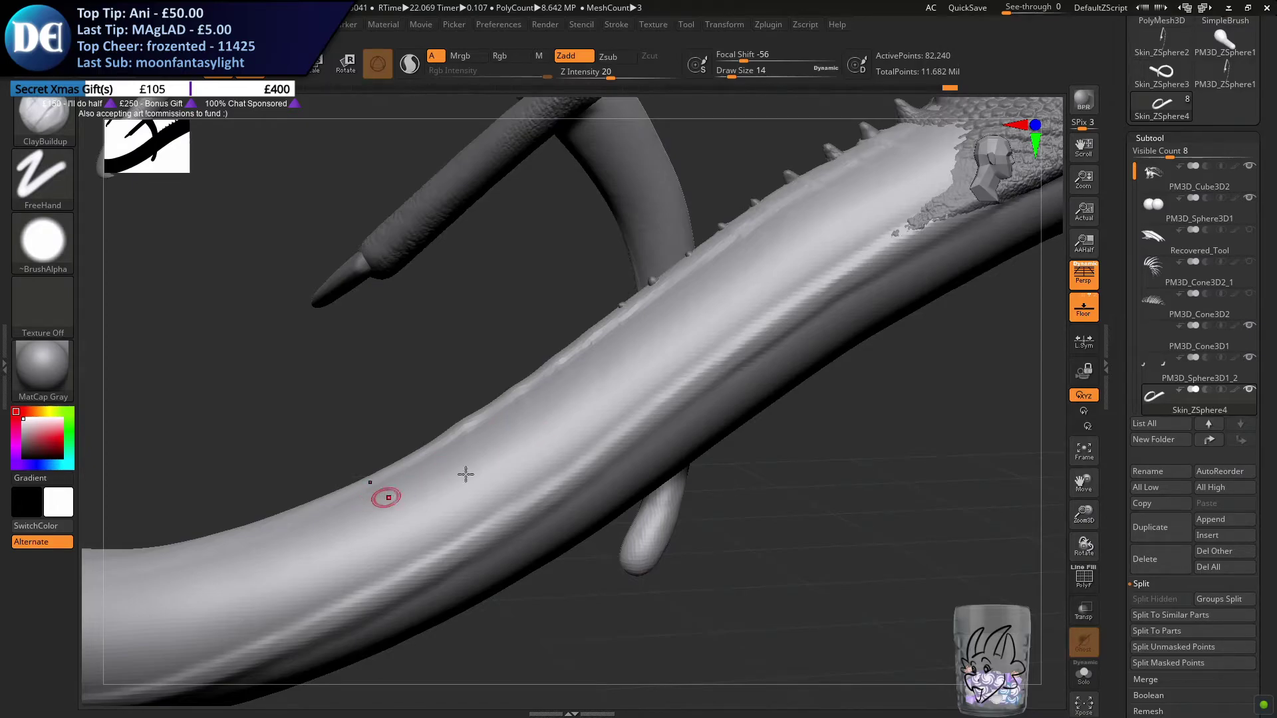
right_click_drag(417, 488, 551, 430)
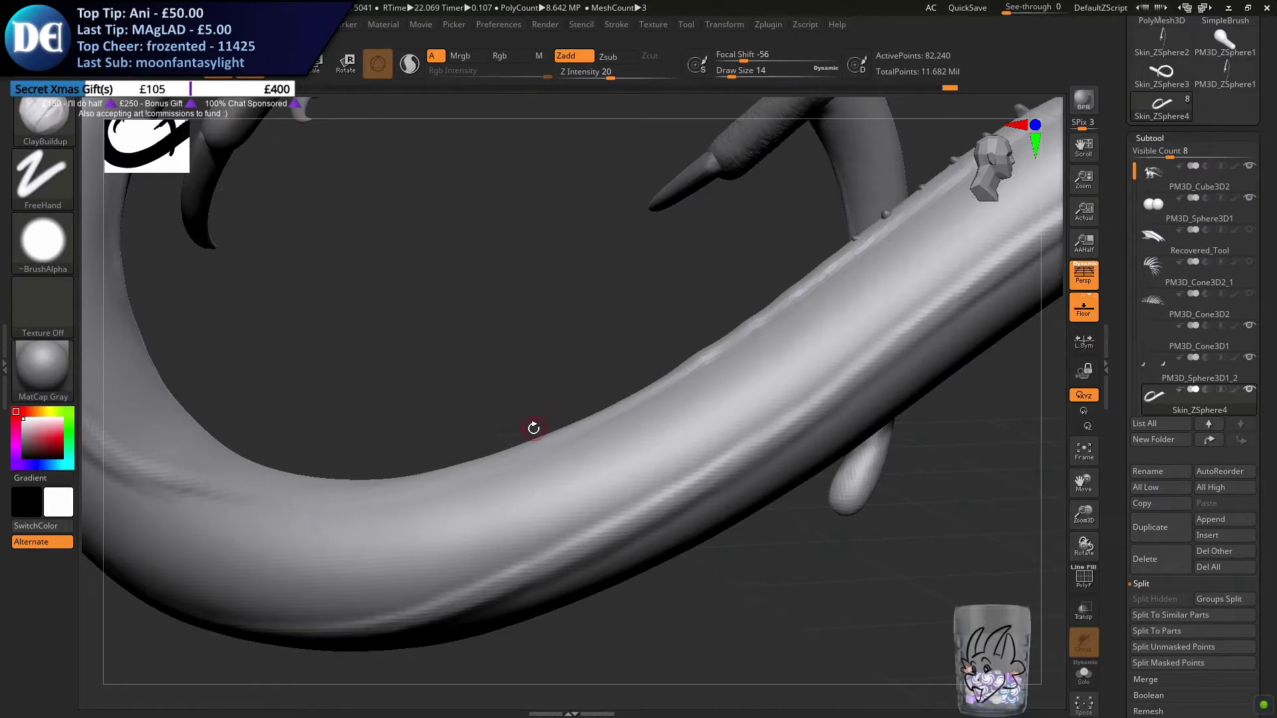
Enlarge the ClayBuildup brush to draw size 16 and build up a small creased spine bump on the smooth tail ridge near the bend
left_click_drag(531, 428, 525, 381)
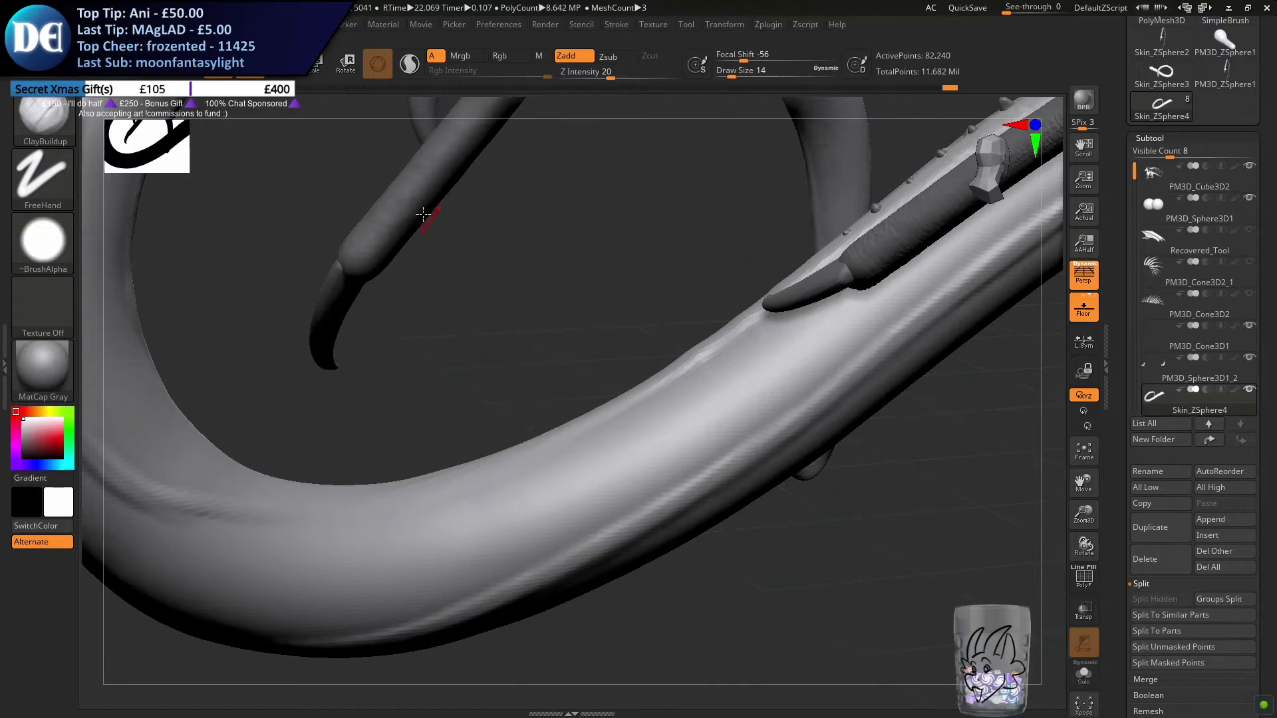
mouse_move(646, 365)
left_mouse_down()
mouse_move(599, 406)
mouse_move(600, 446)
mouse_move(556, 361)
left_mouse_up()
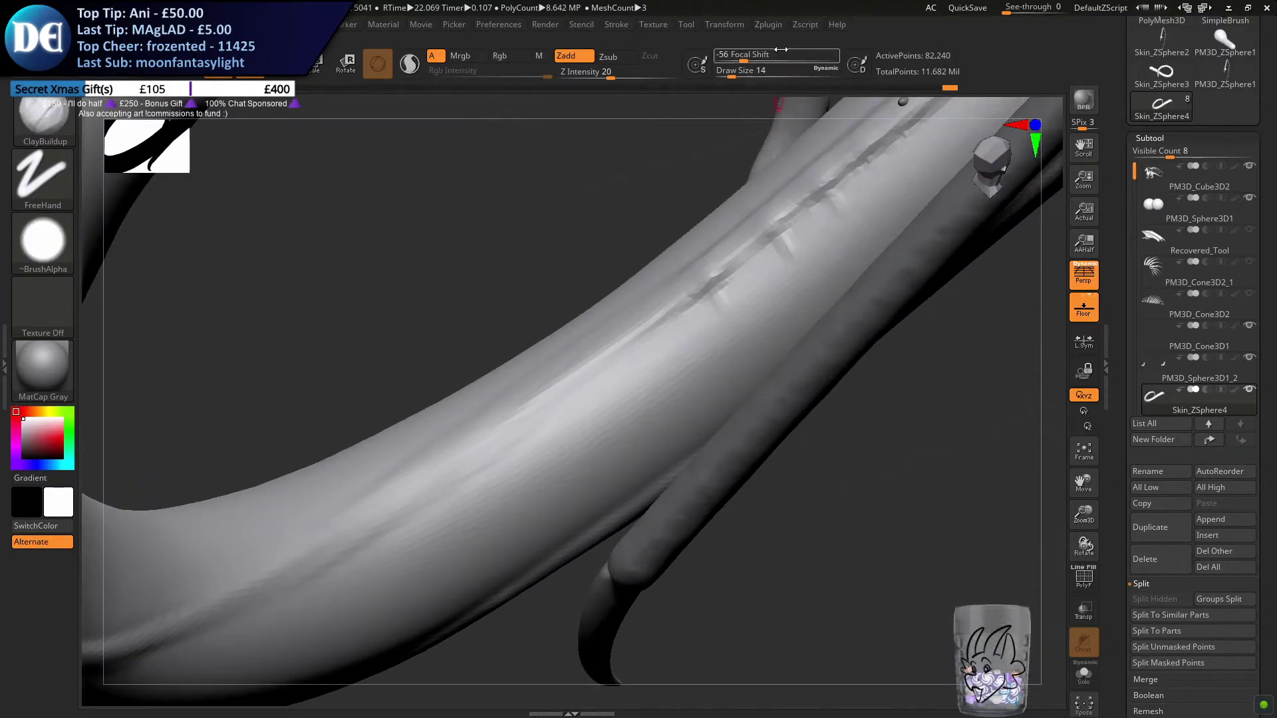
left_click(728, 25)
left_click(783, 405)
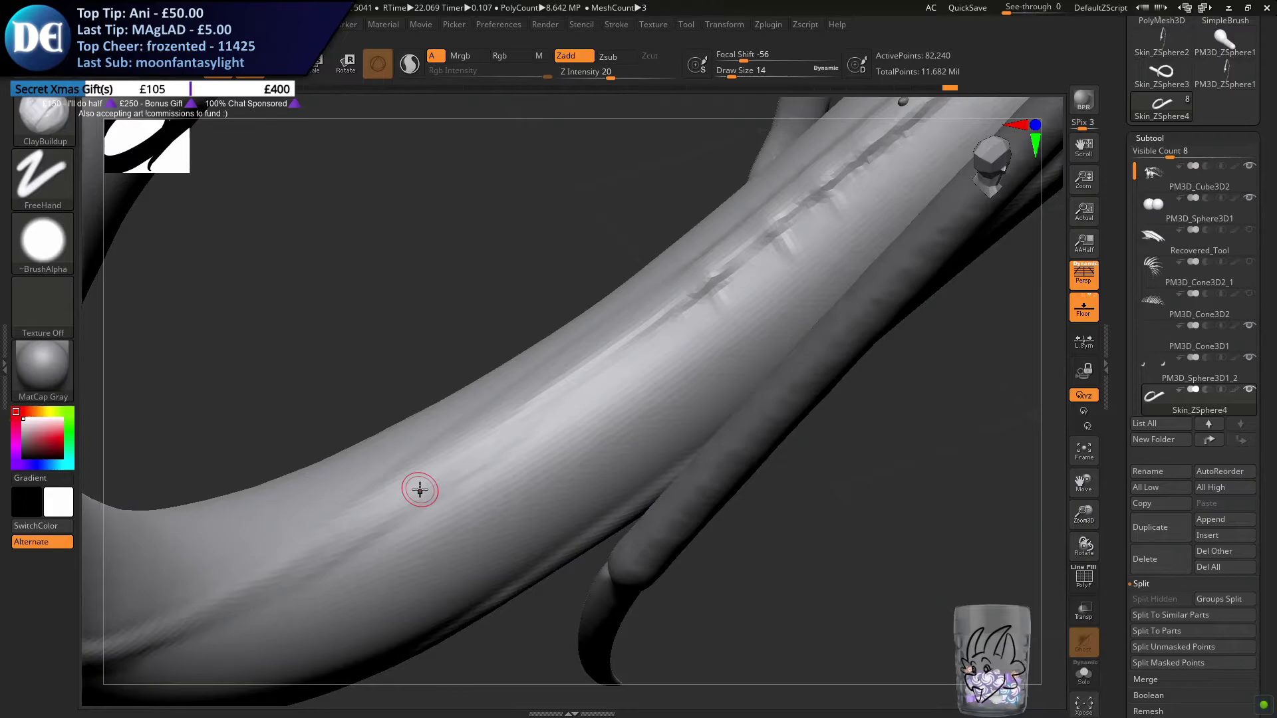
left_click_drag(679, 420, 537, 448)
left_click_drag(668, 593, 631, 583)
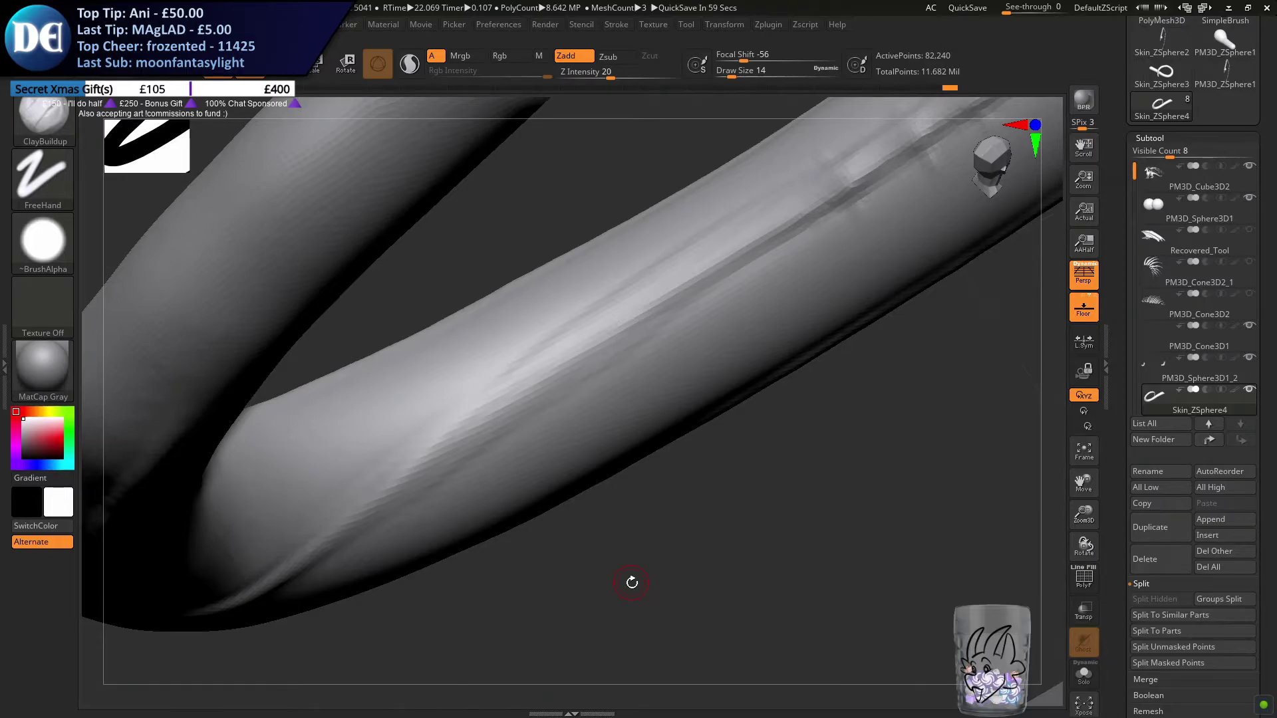
mouse_move(631, 582)
left_mouse_down()
mouse_move(461, 397)
mouse_move(489, 402)
left_mouse_up()
mouse_move(489, 402)
right_mouse_down()
mouse_move(476, 385)
mouse_move(489, 417)
right_mouse_up()
left_click_drag(491, 396, 493, 407)
right_click_drag(493, 367, 490, 388)
key("s")
left_click_drag(489, 388, 450, 365)
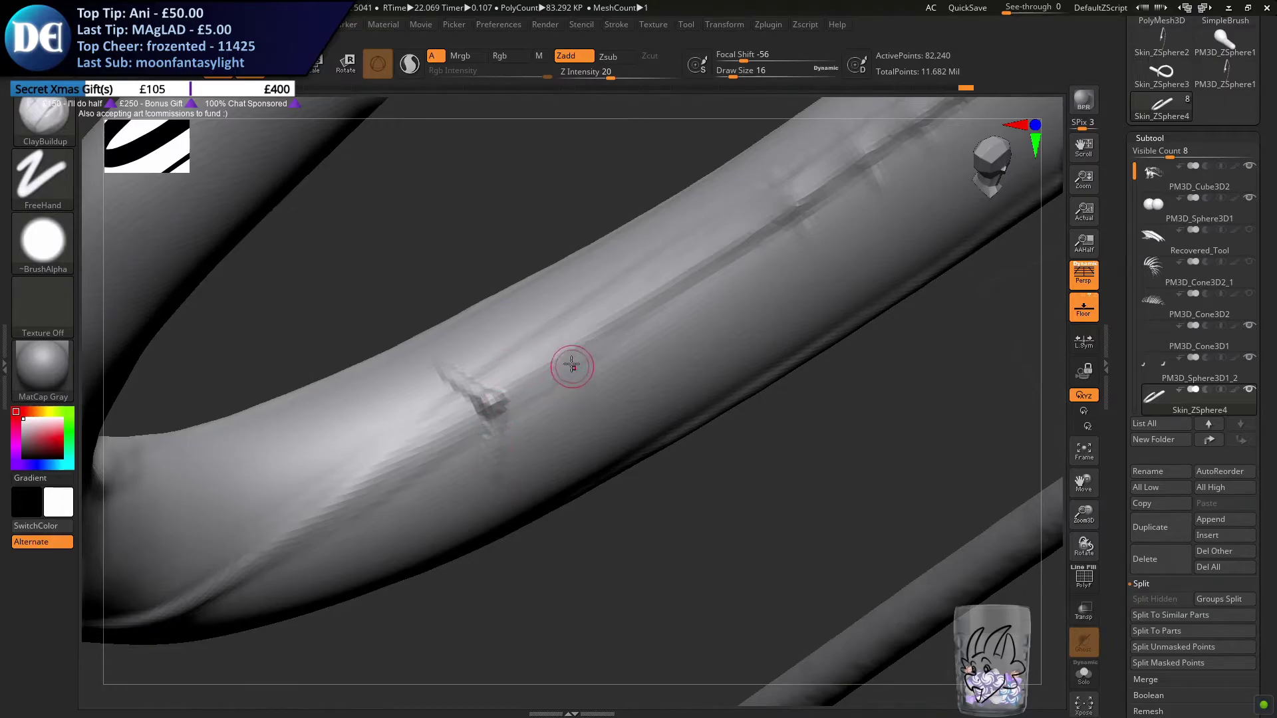
Add more evenly spaced spine bumps along the tail ridge, working from the first bump toward the scaled section
mouse_move(516, 329)
left_mouse_down()
mouse_move(565, 357)
mouse_move(561, 373)
mouse_move(557, 342)
left_mouse_up()
right_click_drag(623, 313, 567, 353, "alt")
left_click_drag(569, 353, 571, 345)
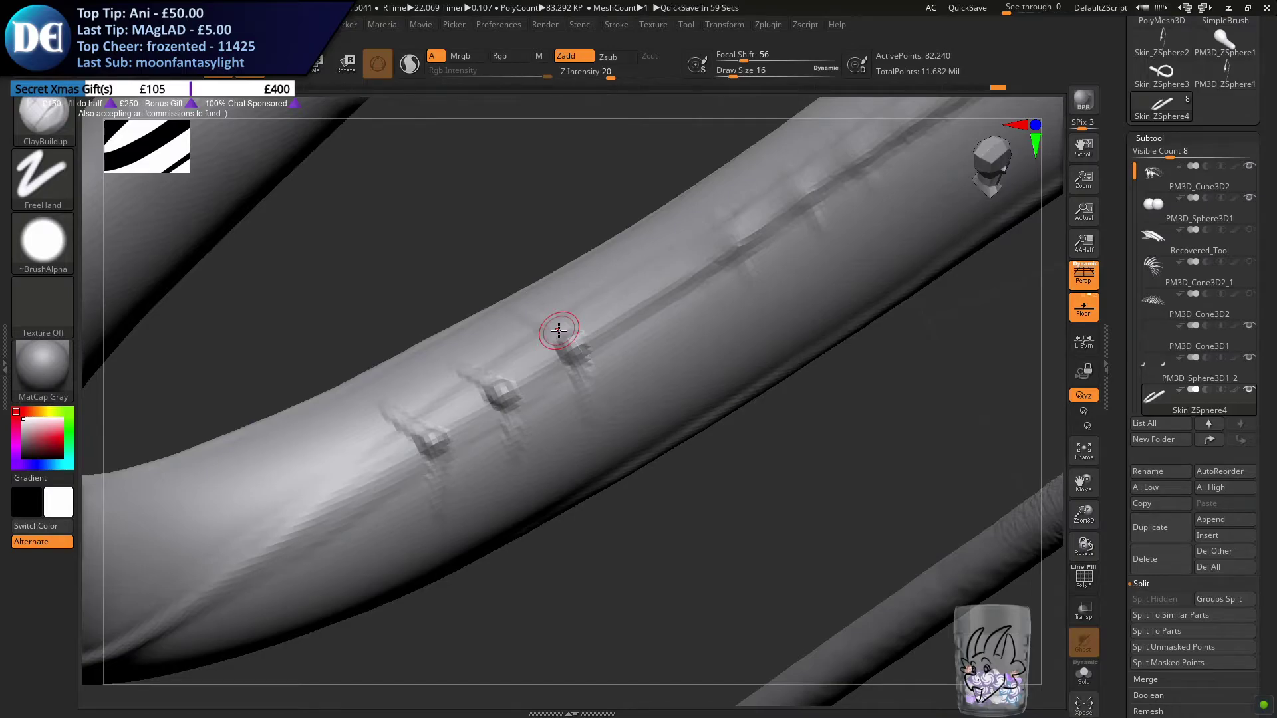
mouse_move(689, 335)
right_mouse_down("alt")
mouse_move(555, 391)
mouse_move(540, 383)
mouse_move(490, 413)
mouse_move(484, 433)
right_mouse_up("alt")
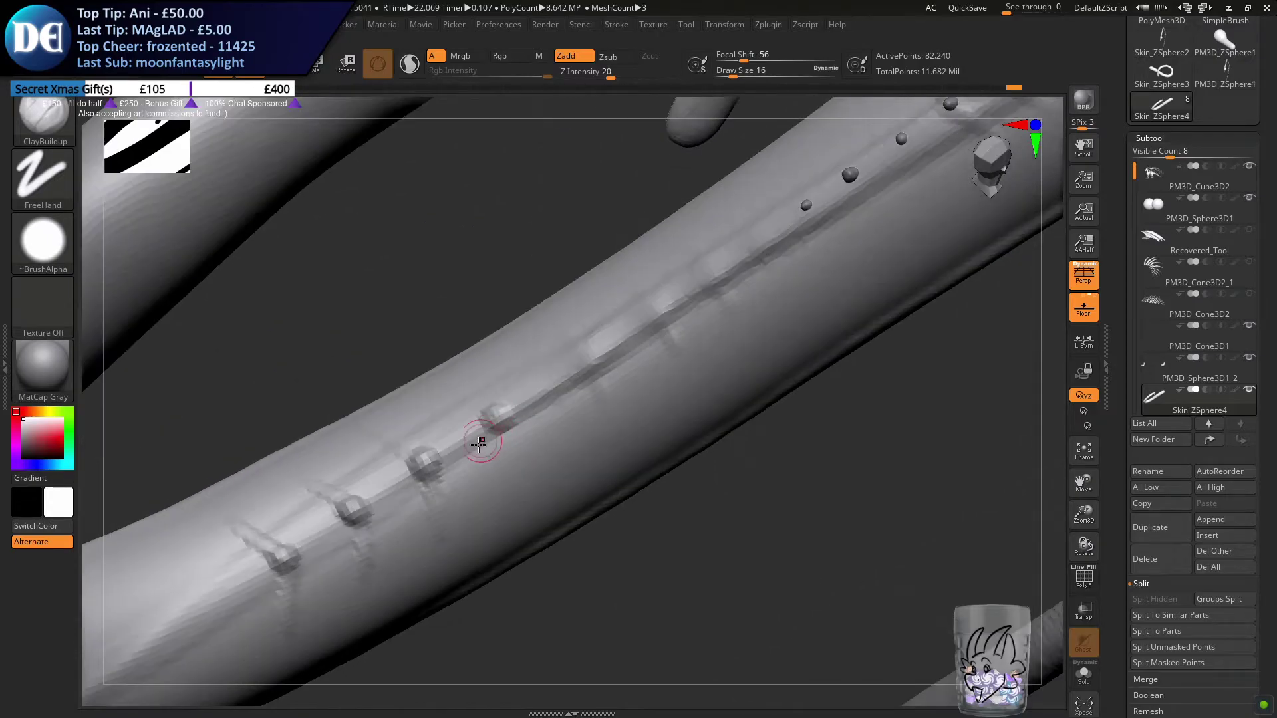
Strengthen the creases beside the new bumps and build up the next bump along the tail ridge
left_click_drag(507, 480, 490, 423)
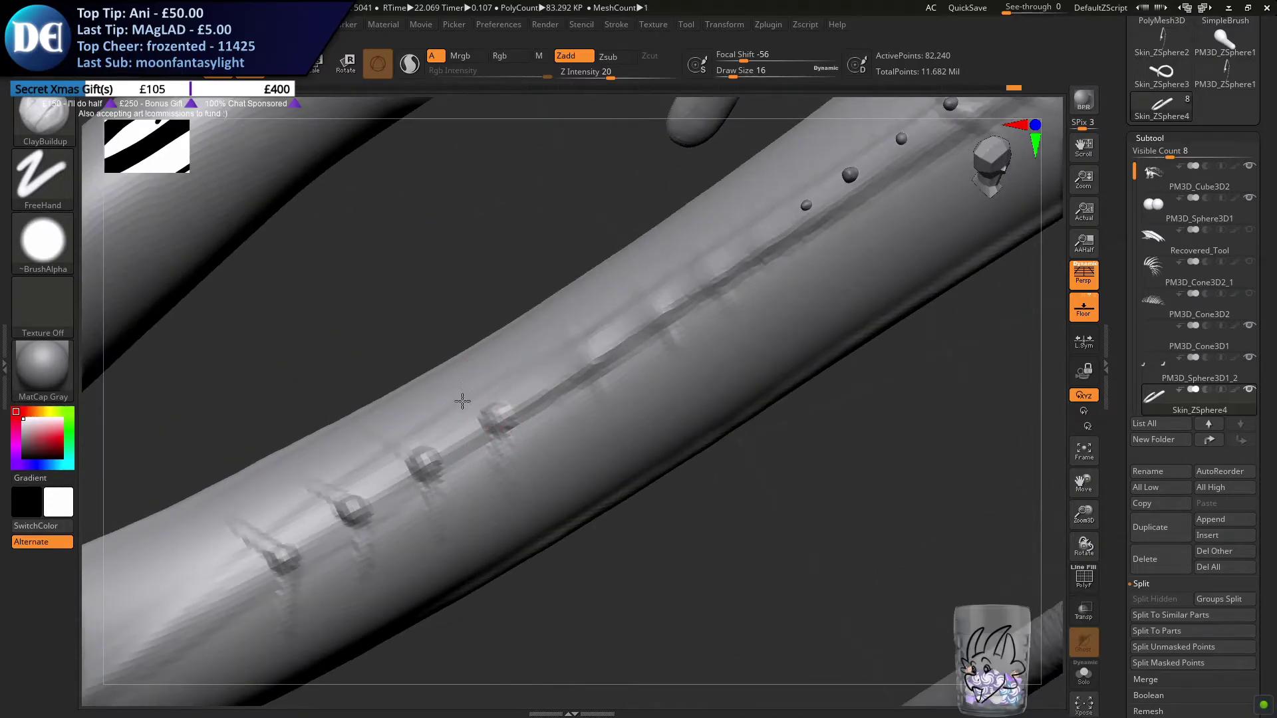
right_click_drag(461, 396, 454, 398)
left_click_drag(445, 382, 508, 430)
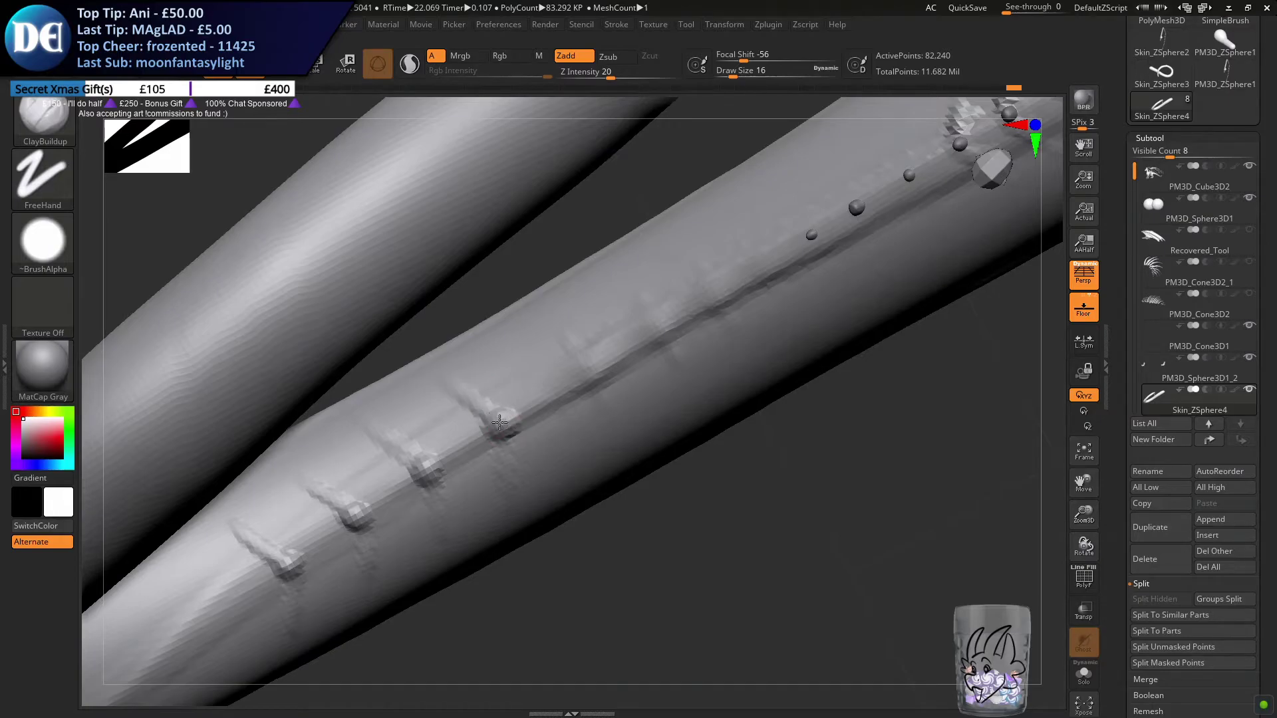
mouse_move(503, 423)
right_mouse_down()
mouse_move(512, 362)
mouse_move(492, 379)
mouse_move(500, 421)
mouse_move(508, 365)
mouse_move(532, 355)
right_mouse_up()
left_click_drag(555, 350, 559, 371)
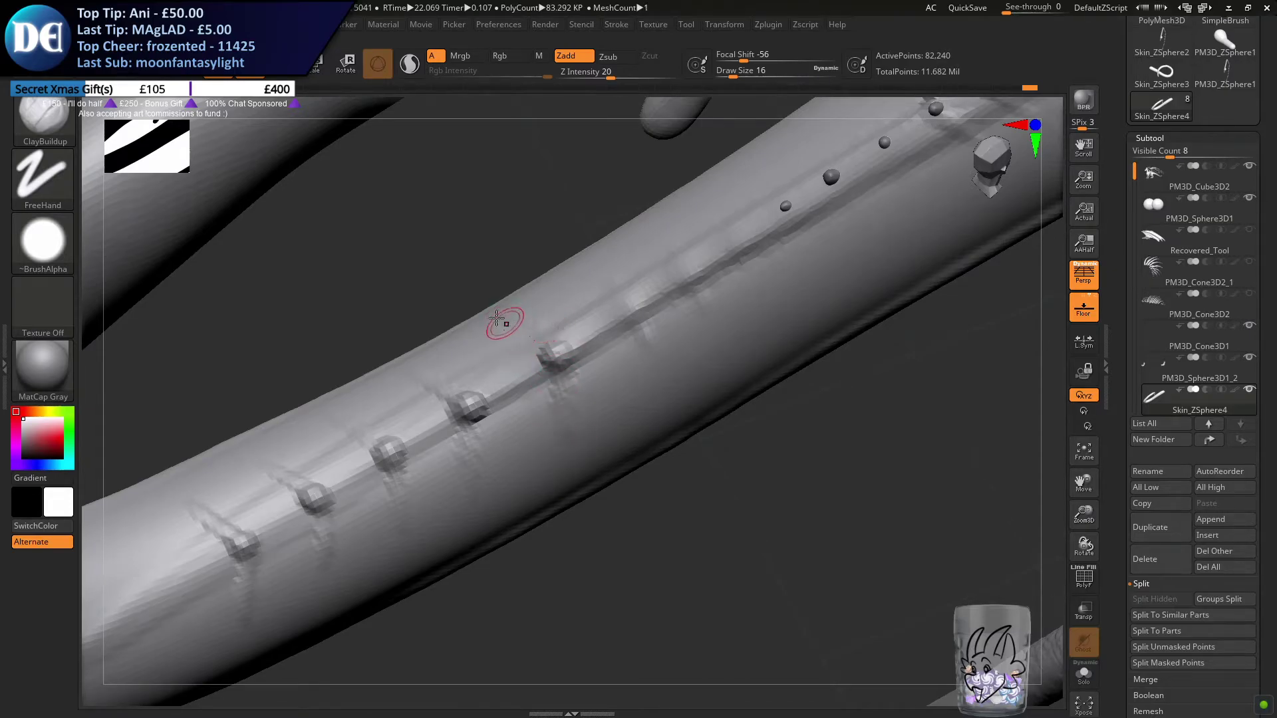
Sculpt the following ridge bump with its side creases, undoing the unwanted trial strokes
mouse_move(519, 320)
right_mouse_down()
mouse_move(542, 373)
mouse_move(542, 356)
right_mouse_up()
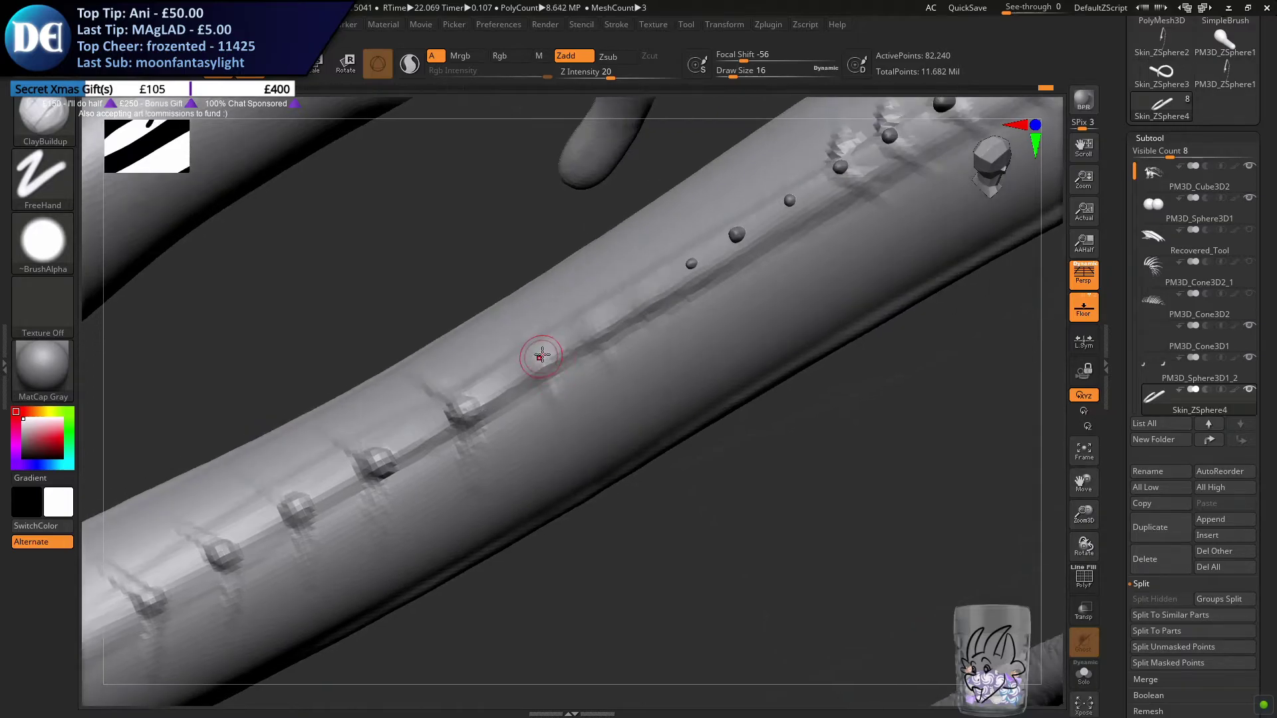
key("ctrl+z")
left_click_drag(548, 348, 536, 361)
key("ctrl+z")
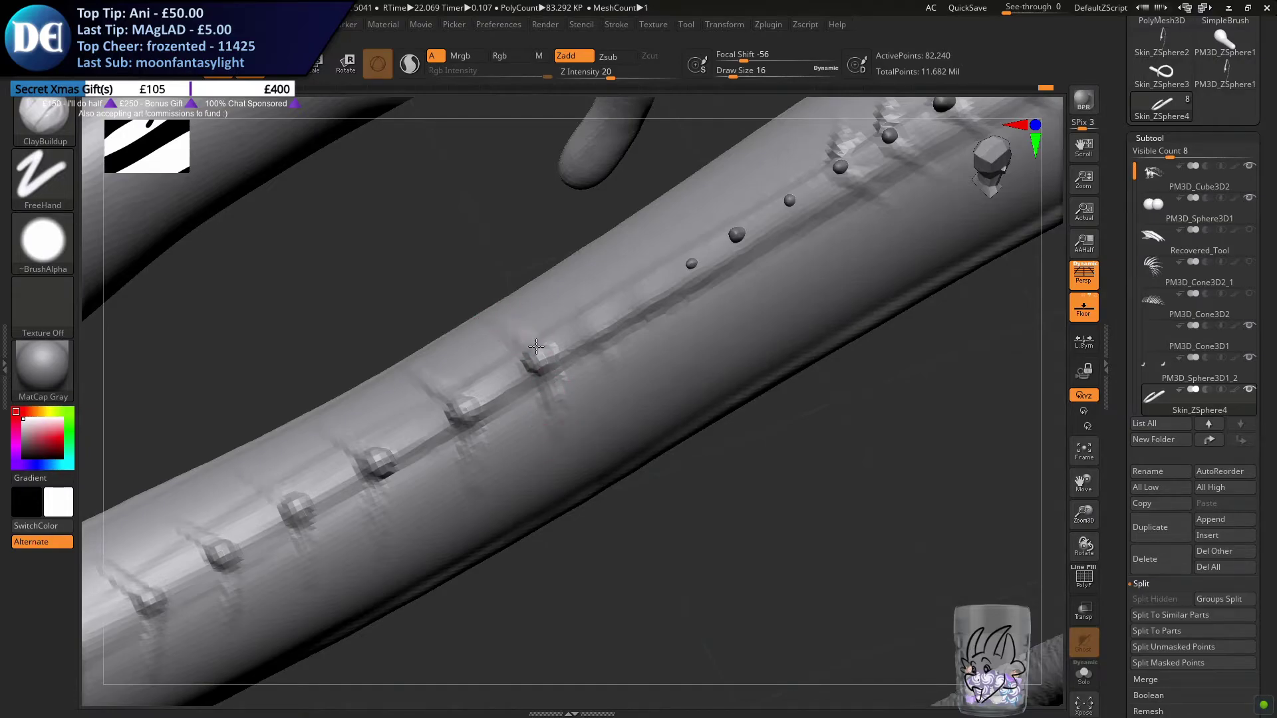
key("ctrl+z")
Continue the row of creased bumps along the ridge up to the existing small spikes near the scaled section
left_click_drag(622, 305, 615, 308)
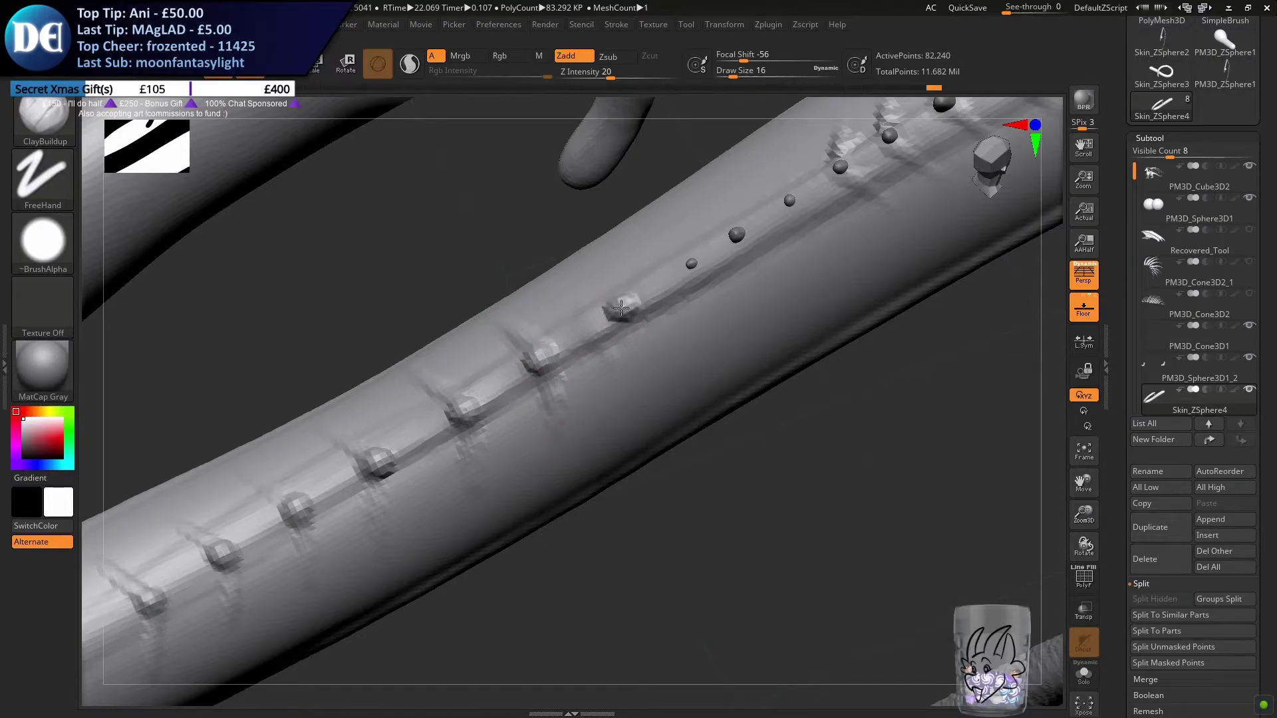
left_click_drag(622, 364, 625, 379)
left_click_drag(571, 277, 609, 297)
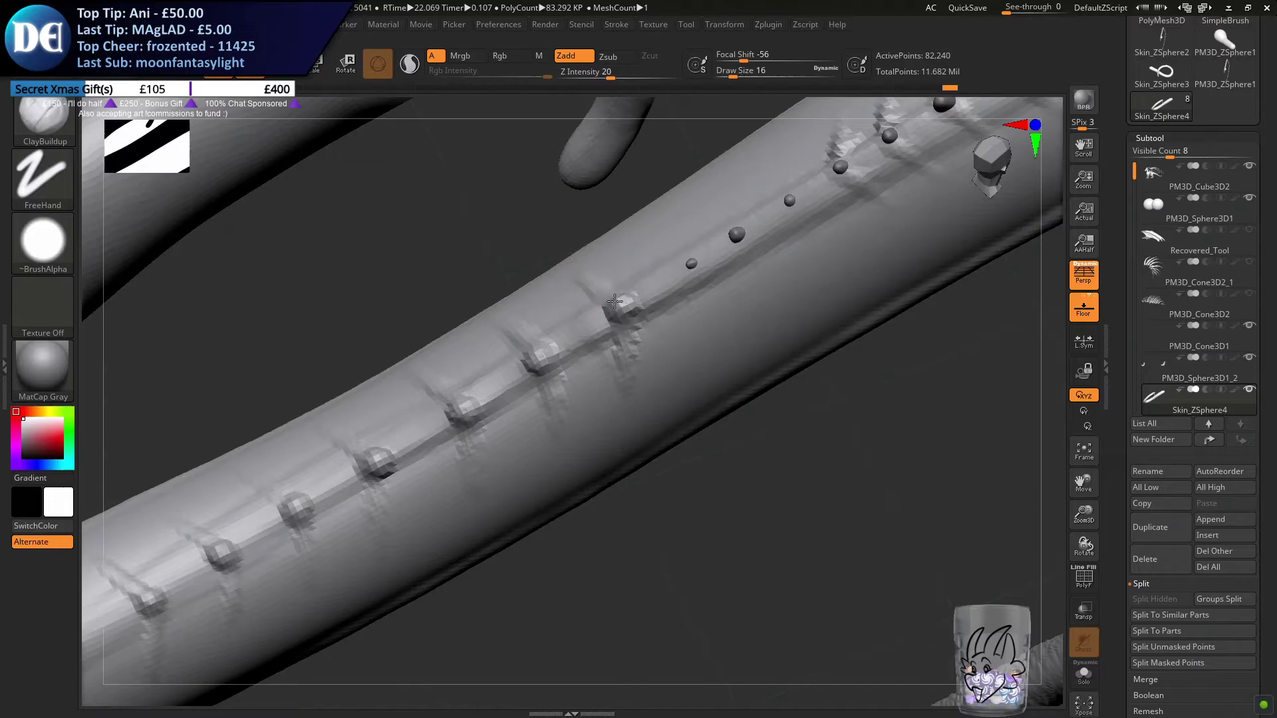
right_click_drag(653, 265, 561, 336, "alt")
left_click_drag(594, 341, 601, 341)
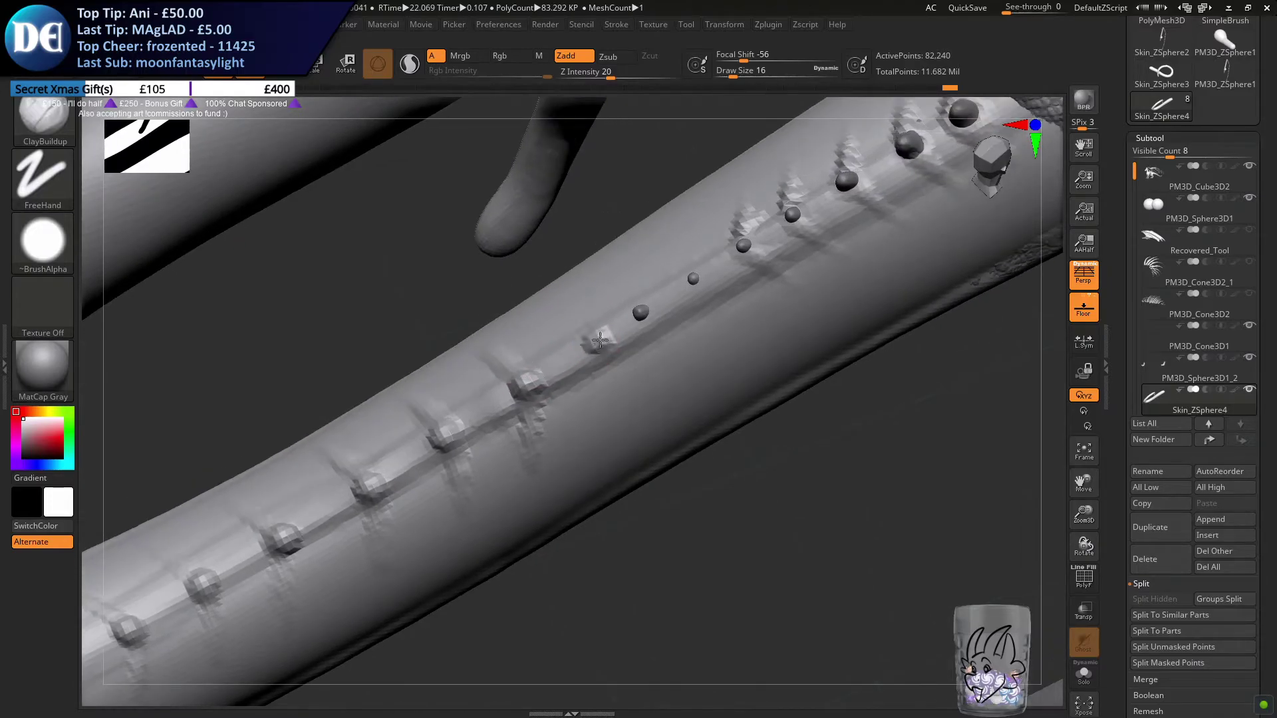
left_click_drag(560, 303, 585, 325)
key("s")
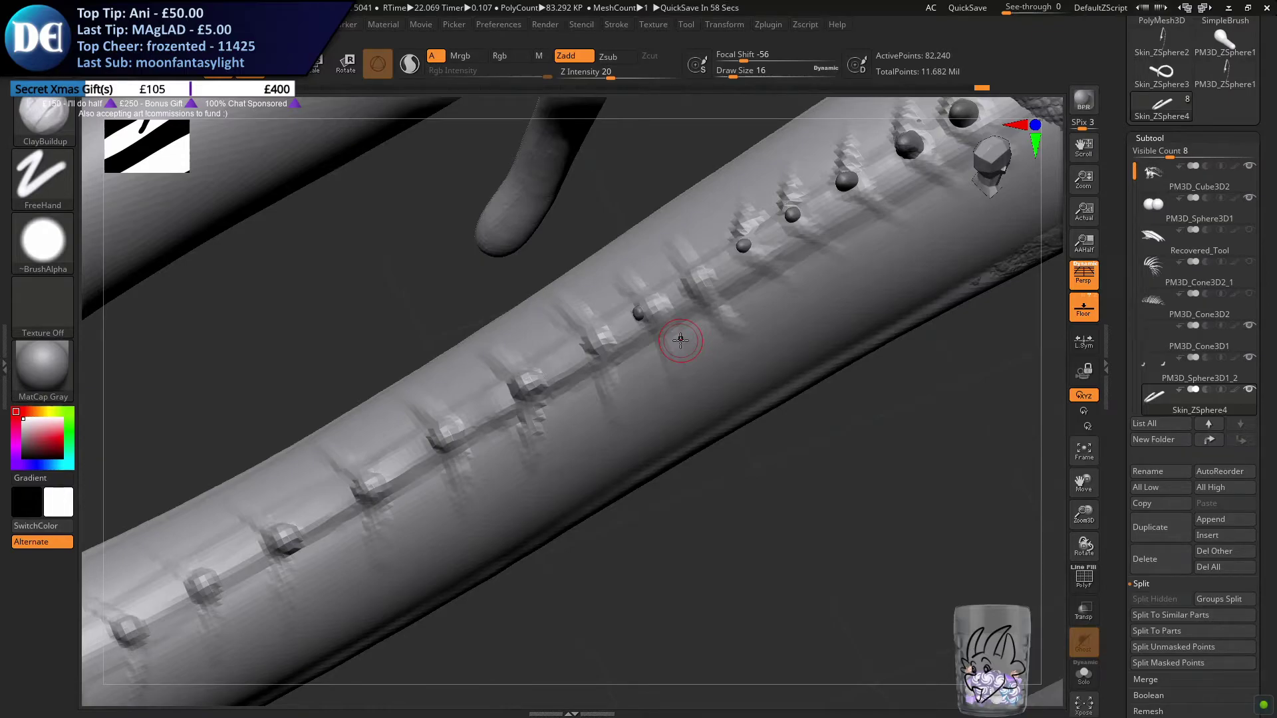
Remesh the tail with DynaMesh to even out the geometry under the new ridge bumps
right_click_drag(560, 447, 442, 462)
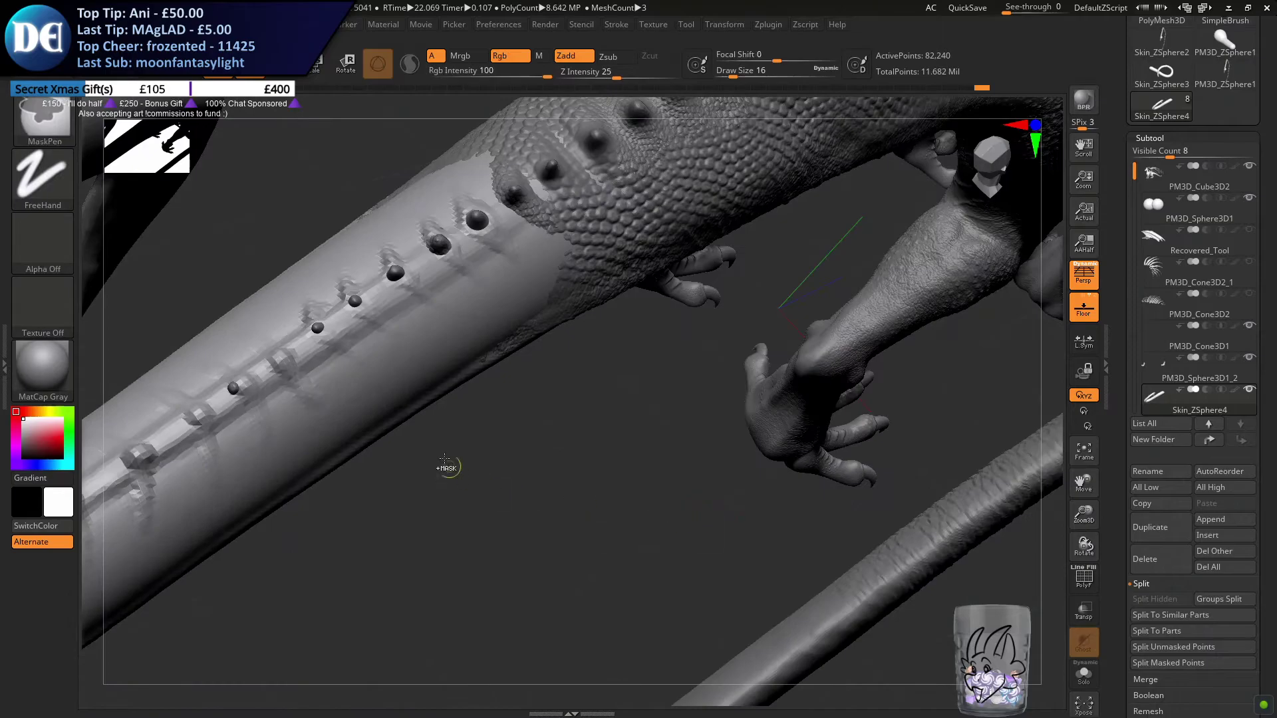
right_click_drag(416, 412, 507, 456)
mouse_move(405, 413)
right_mouse_down("ctrl")
mouse_move(611, 338)
mouse_move(789, 226)
right_mouse_up("ctrl")
right_click_drag(459, 508, 527, 433)
key("s")
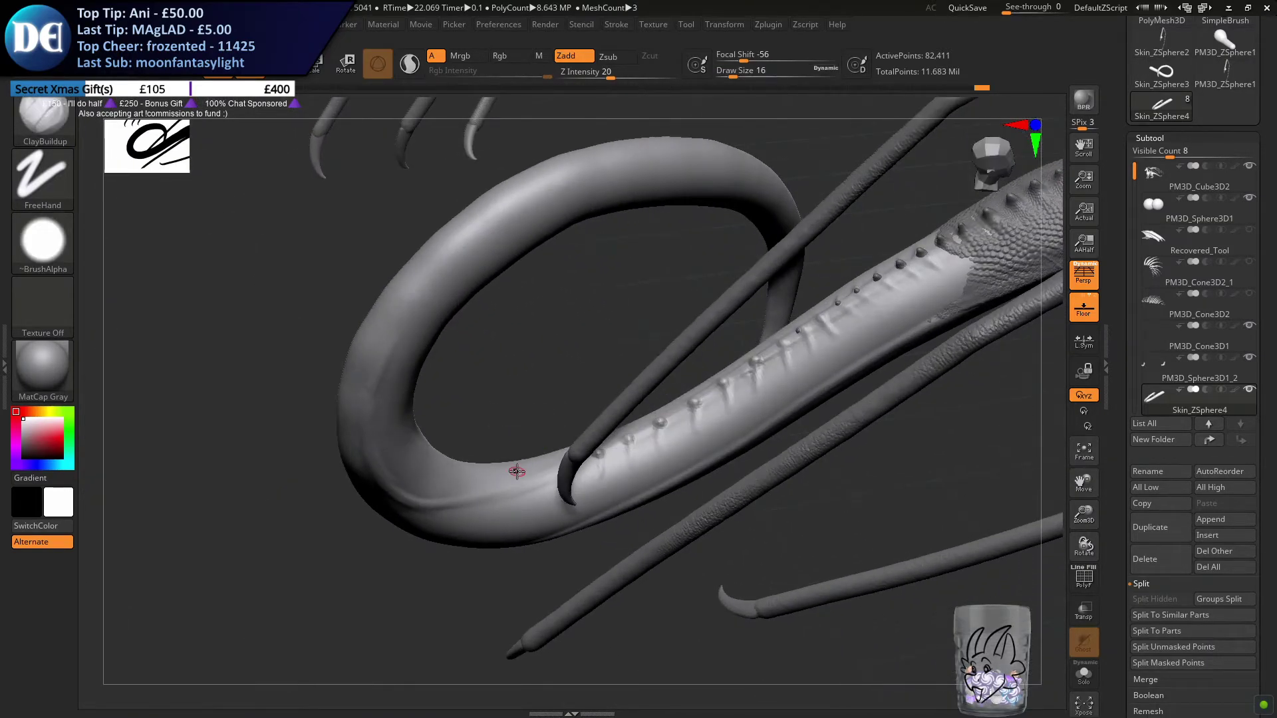
Set the ClayBuildup draw size to 22 and start another spine bump at the bend end of the row
right_click_drag(619, 369, 732, 314, "alt")
mouse_move(732, 314)
right_mouse_down("ctrl")
mouse_move(708, 353)
mouse_move(638, 409)
right_mouse_up("ctrl")
key("s")
left_click_drag(590, 426, 595, 429)
mouse_move(595, 419)
right_mouse_down("ctrl")
mouse_move(592, 439)
mouse_move(557, 423)
right_mouse_up("ctrl")
key("b")
key("c")
key("b")
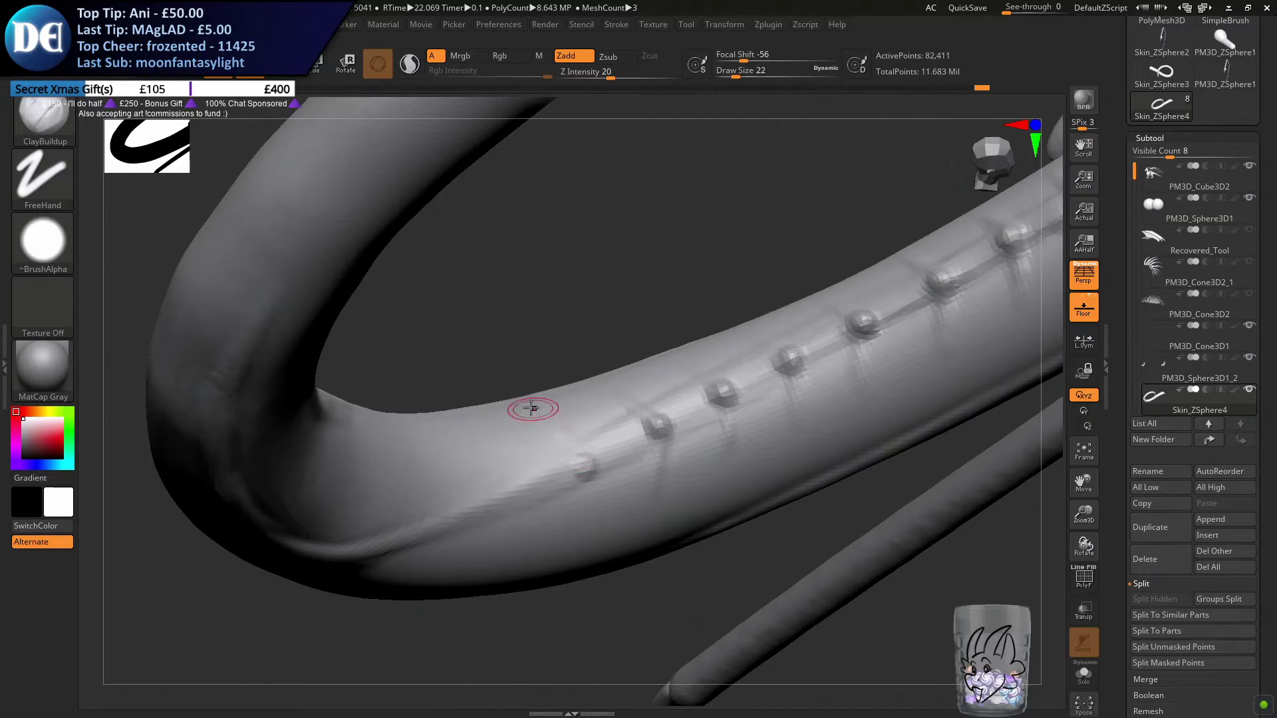
Thicken the bumps one by one along the tail ridge from the bend up to the small spikes by the scales
right_click_drag(579, 516, 652, 485)
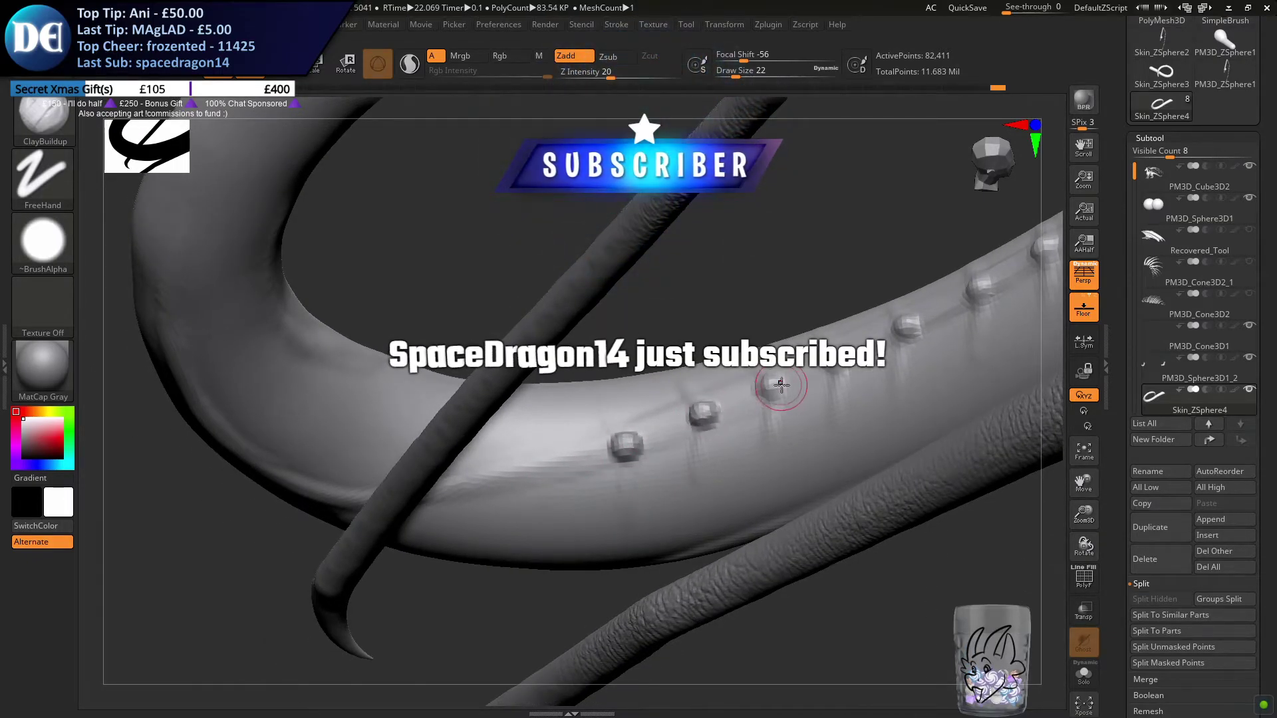
right_click_drag(697, 412, 654, 404)
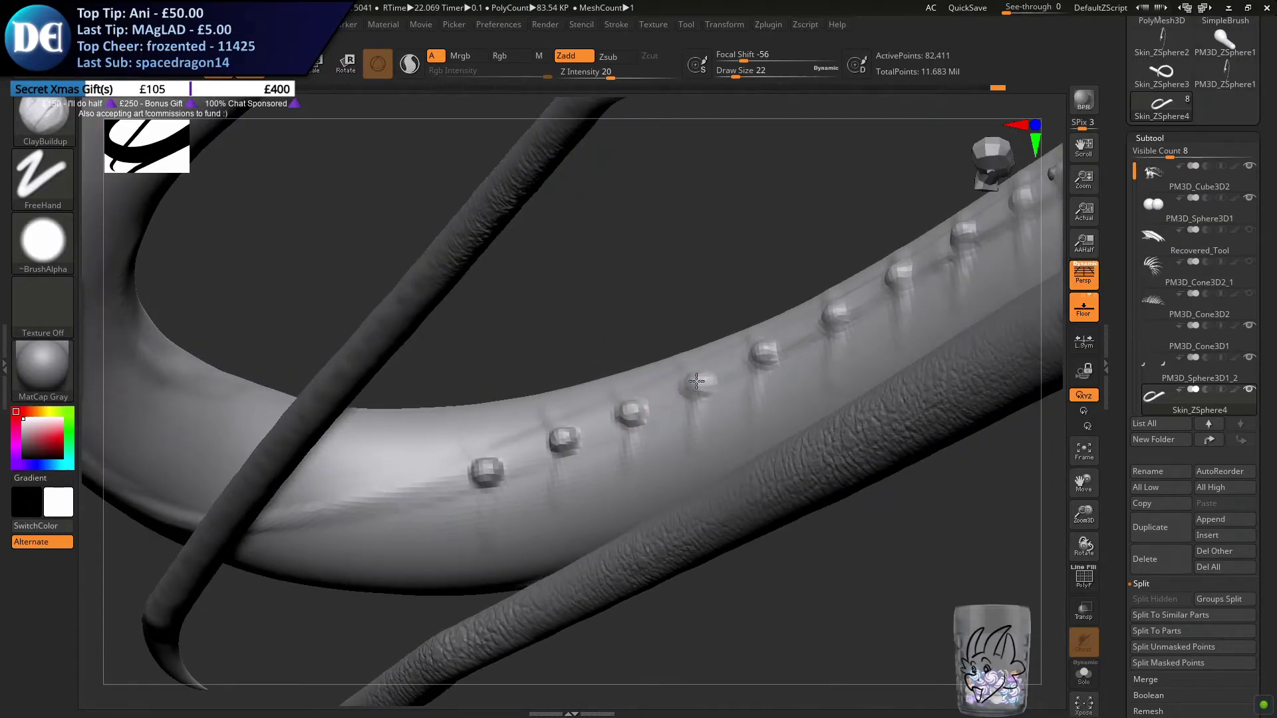
right_click_drag(698, 365, 607, 384)
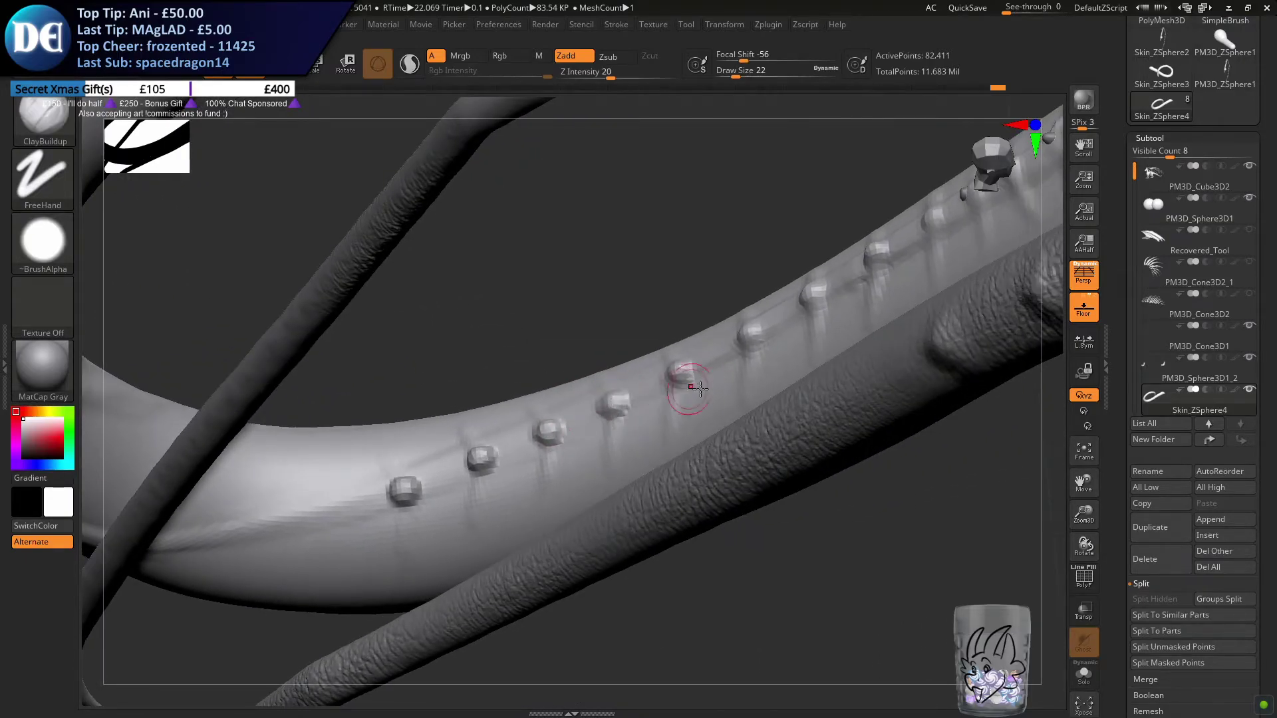
right_click_drag(746, 340, 628, 387)
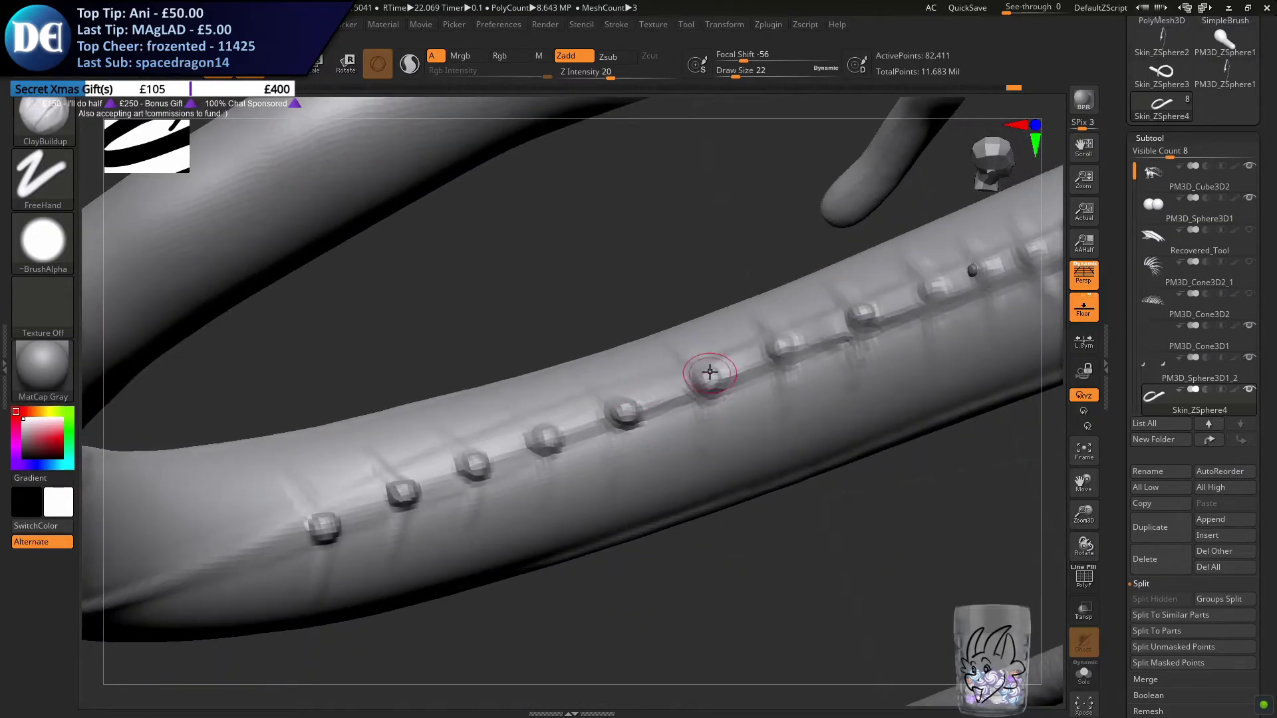
right_click_drag(732, 356, 513, 385)
left_click_drag(550, 377, 557, 374)
left_click_drag(624, 349, 793, 277)
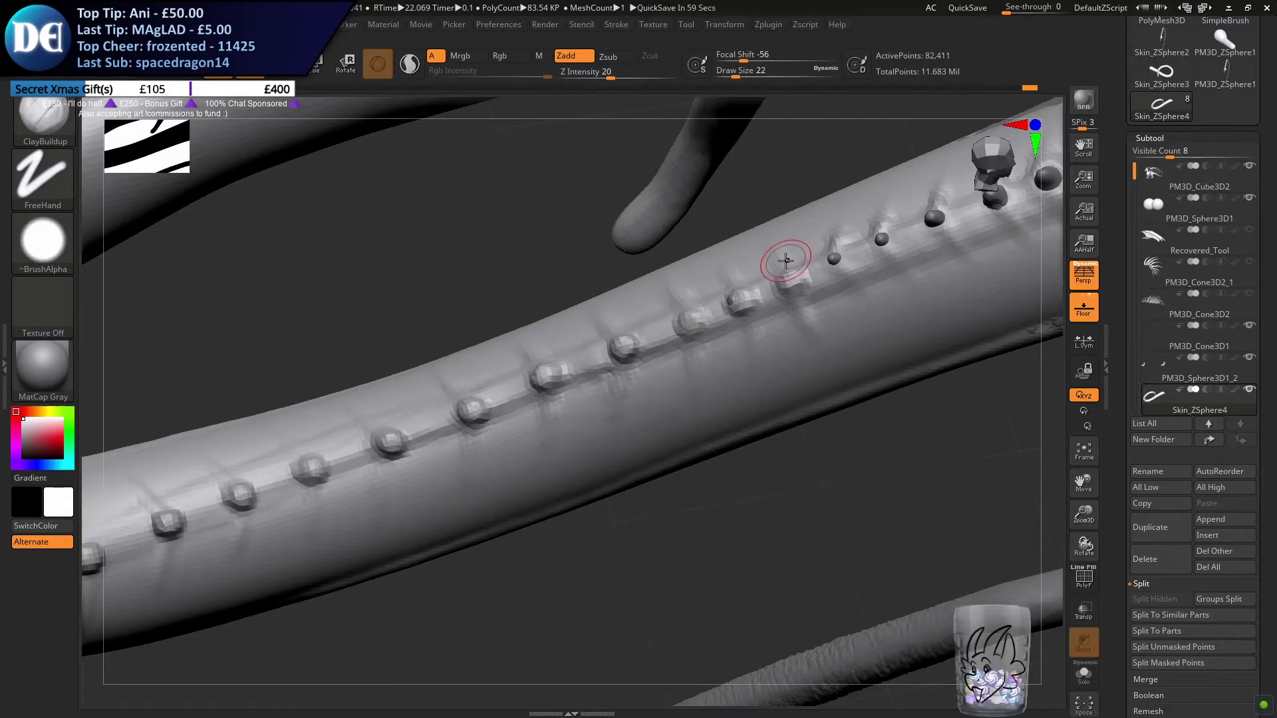
right_click_drag(706, 354, 646, 384, "alt")
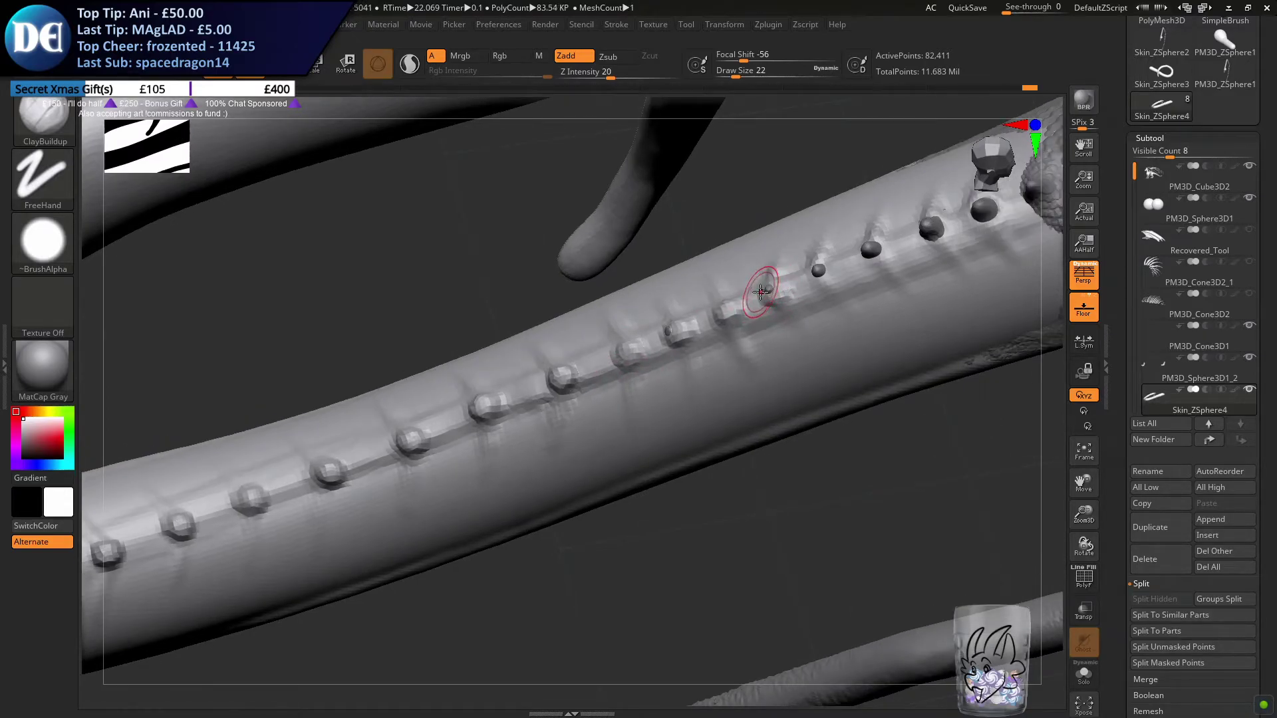
right_click_drag(764, 286, 698, 309, "alt")
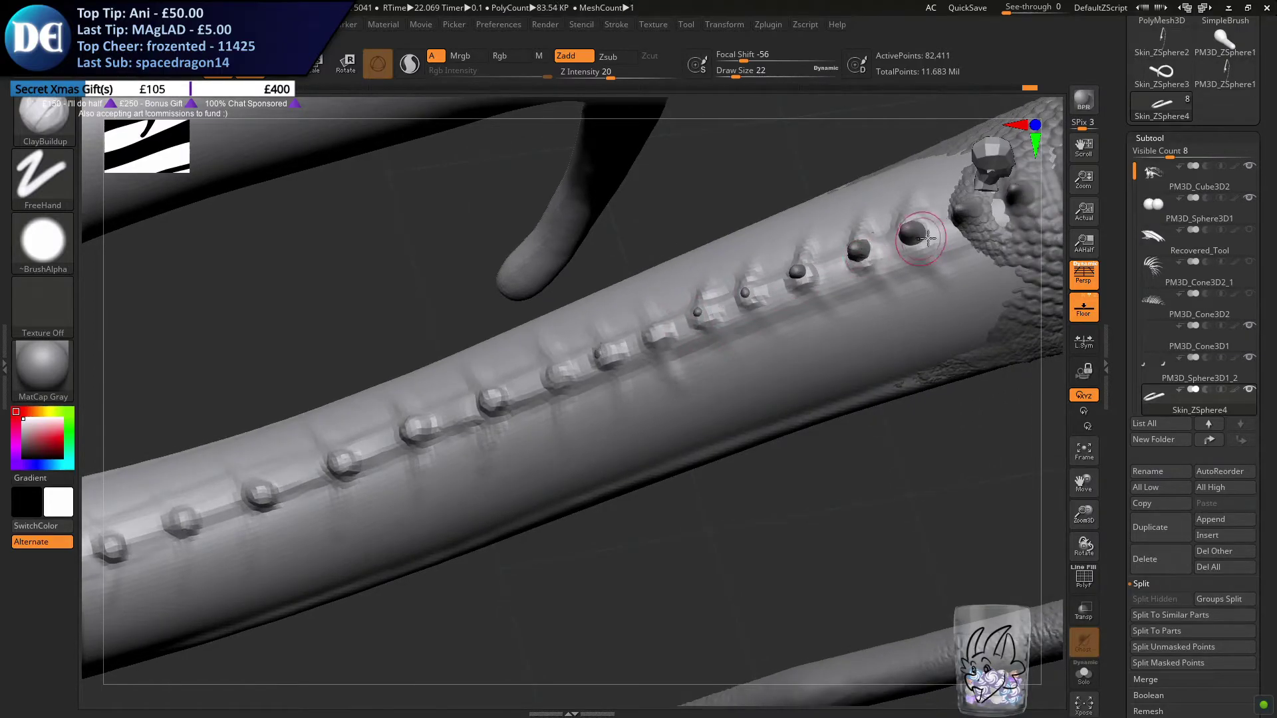
Return to the tail bend and add a bump with side creases just before the first one in the row
right_click_drag(289, 473, 872, 295, "alt")
right_click_drag(316, 433, 570, 350)
mouse_move(598, 400)
right_mouse_down()
mouse_move(532, 401)
mouse_move(517, 441)
right_mouse_up()
left_click_drag(521, 440, 519, 438)
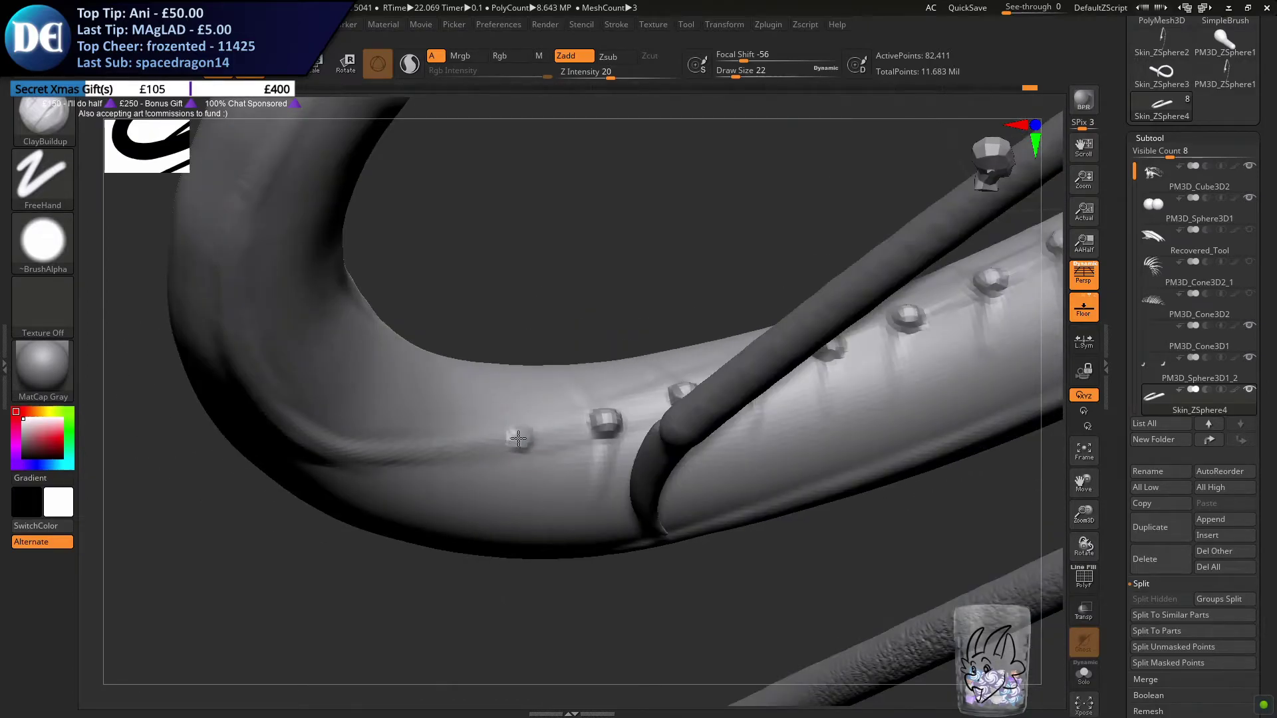
right_click_drag(508, 433, 442, 427)
mouse_move(575, 423)
right_mouse_down()
mouse_move(604, 379)
mouse_move(619, 399)
right_mouse_up()
mouse_move(625, 423)
right_mouse_down()
mouse_move(635, 403)
mouse_move(628, 428)
mouse_move(606, 425)
right_mouse_up()
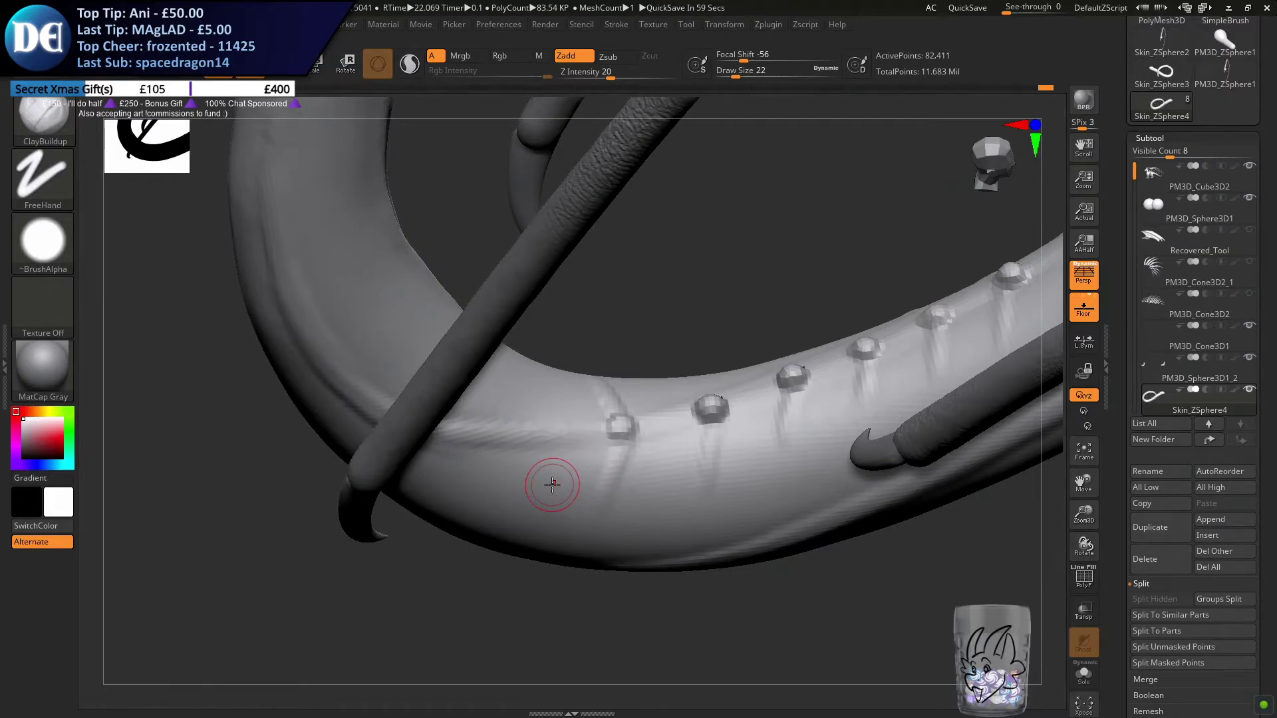
Extend the row of spine bumps around the tail bend with further bumps and side creases along the ridge line
right_click_drag(513, 427, 528, 443)
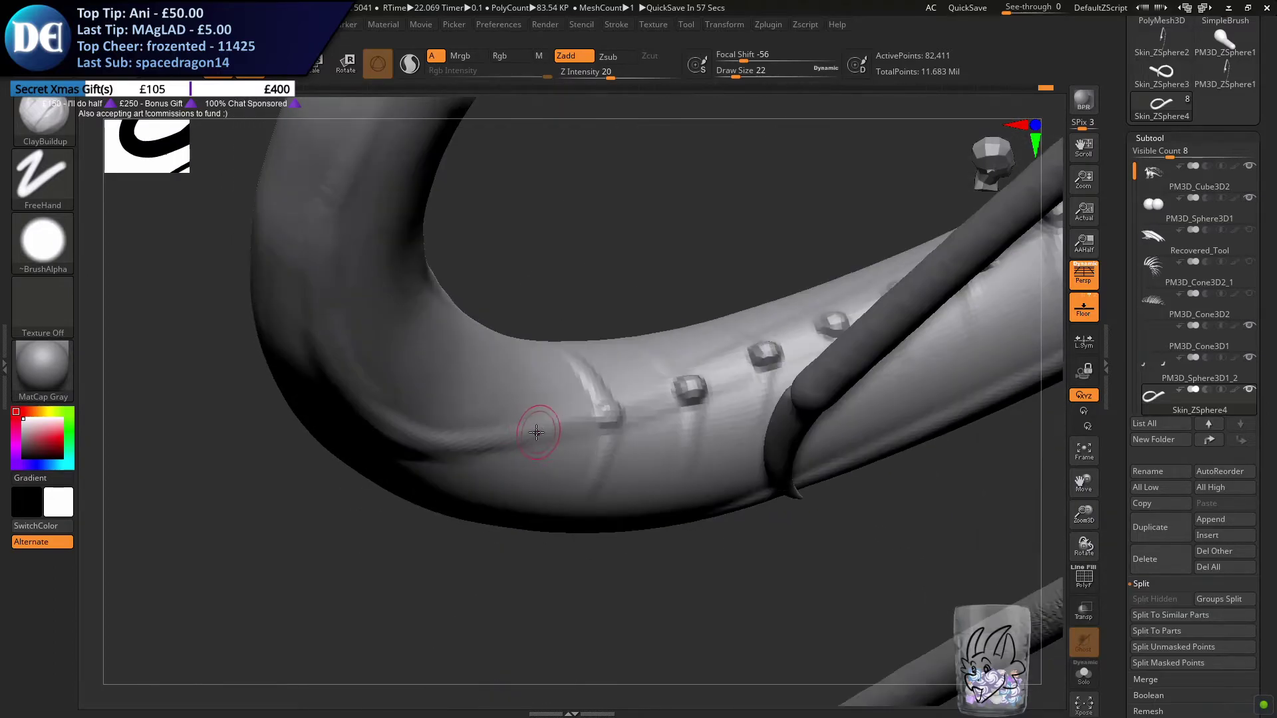
right_click_drag(532, 438, 495, 512)
right_click_drag(465, 442, 506, 461)
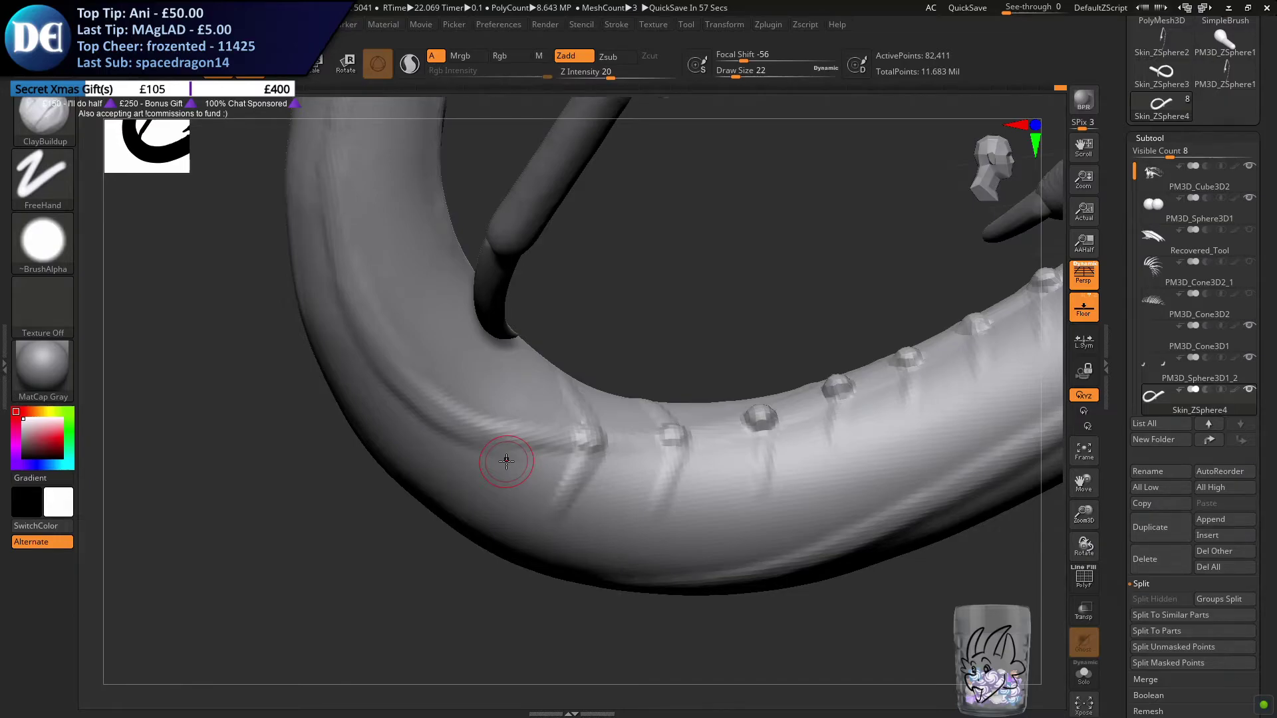
mouse_move(437, 417)
right_mouse_down()
mouse_move(485, 407)
mouse_move(605, 427)
right_mouse_up()
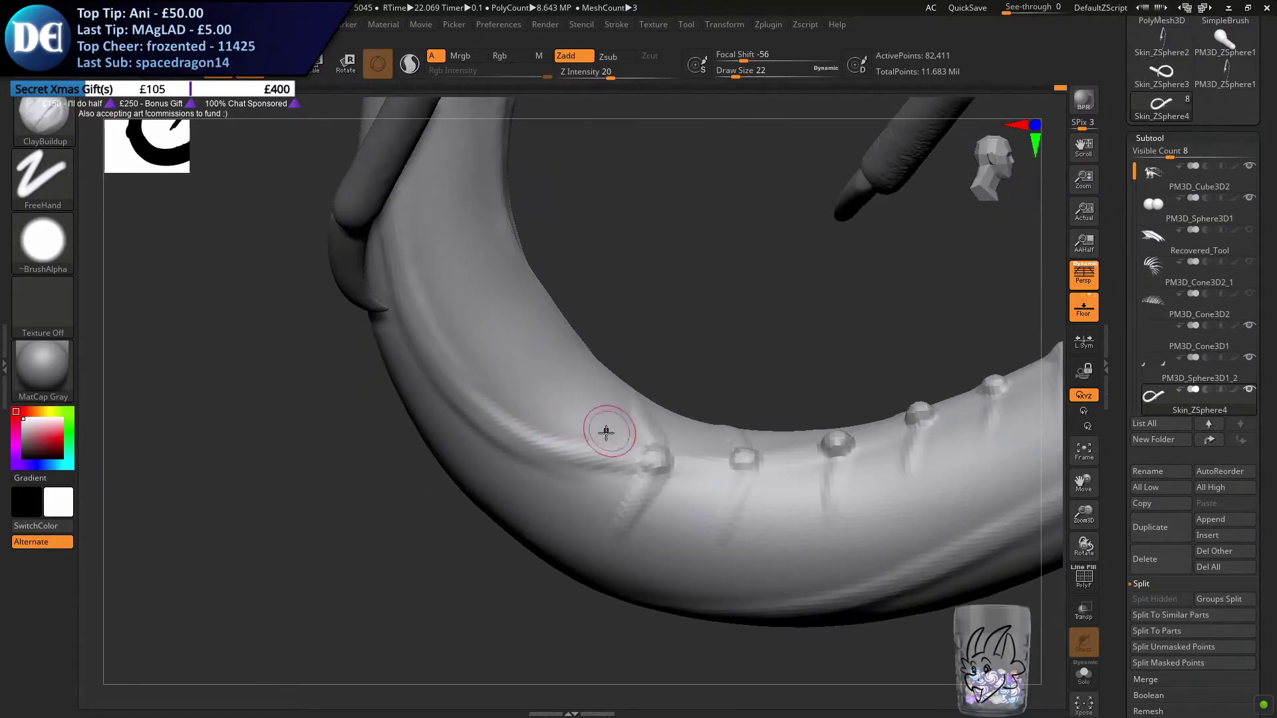
left_click(559, 453)
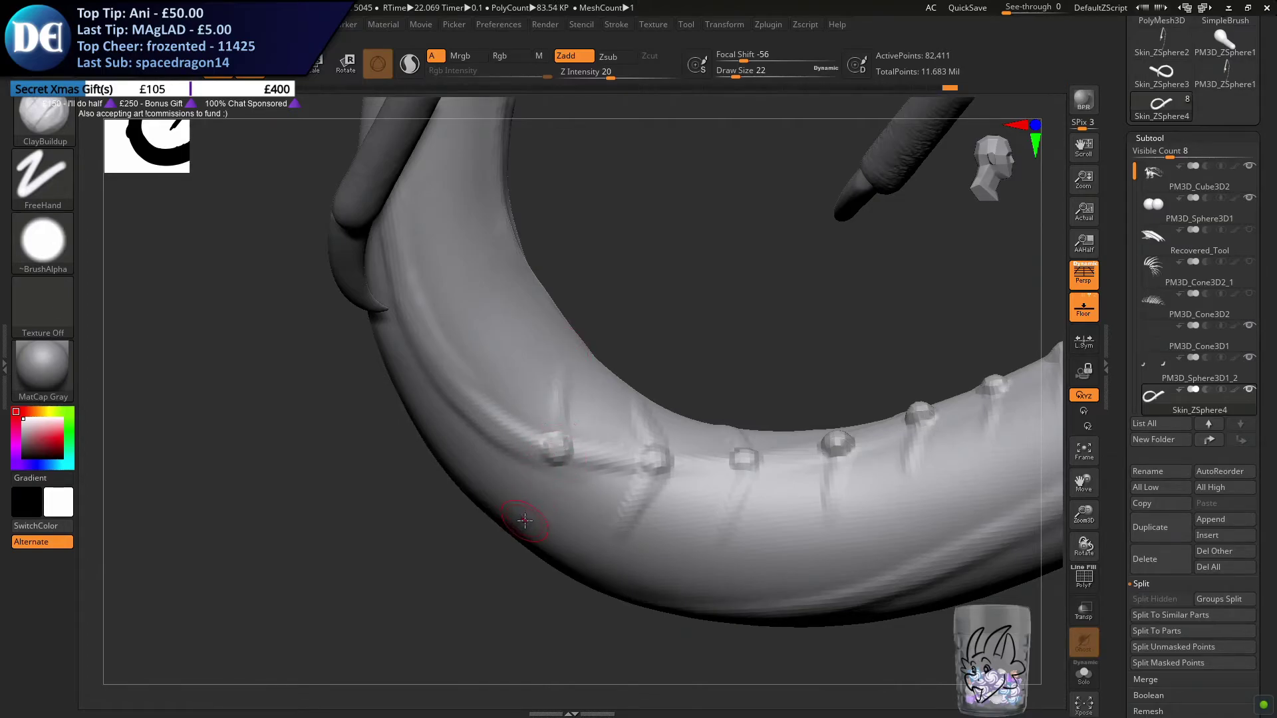
mouse_move(593, 447)
right_mouse_down()
mouse_move(578, 436)
mouse_move(525, 464)
mouse_move(473, 450)
mouse_move(521, 482)
mouse_move(565, 542)
right_mouse_up()
Try to remesh the tail with DynaMesh after extending the bumps around the bend
key("ctrl")
right_click_drag(588, 591, 669, 602)
right_click_drag(506, 525, 187, 331)
Undo the latest bumps added around the tail bend and remesh the tail with DynaMesh
left_click(64, 122)
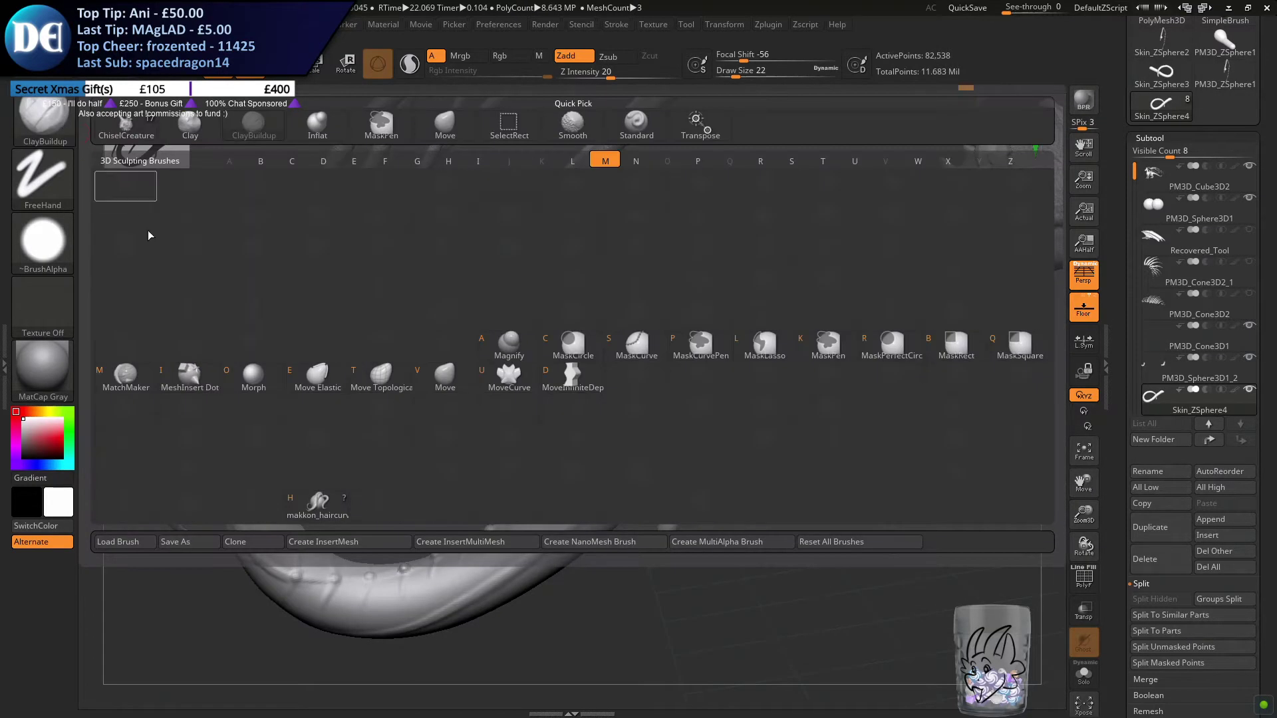
left_click(439, 387)
mouse_move(525, 312)
right_mouse_down("ctrl")
mouse_move(651, 343)
mouse_move(589, 377)
right_mouse_up("ctrl")
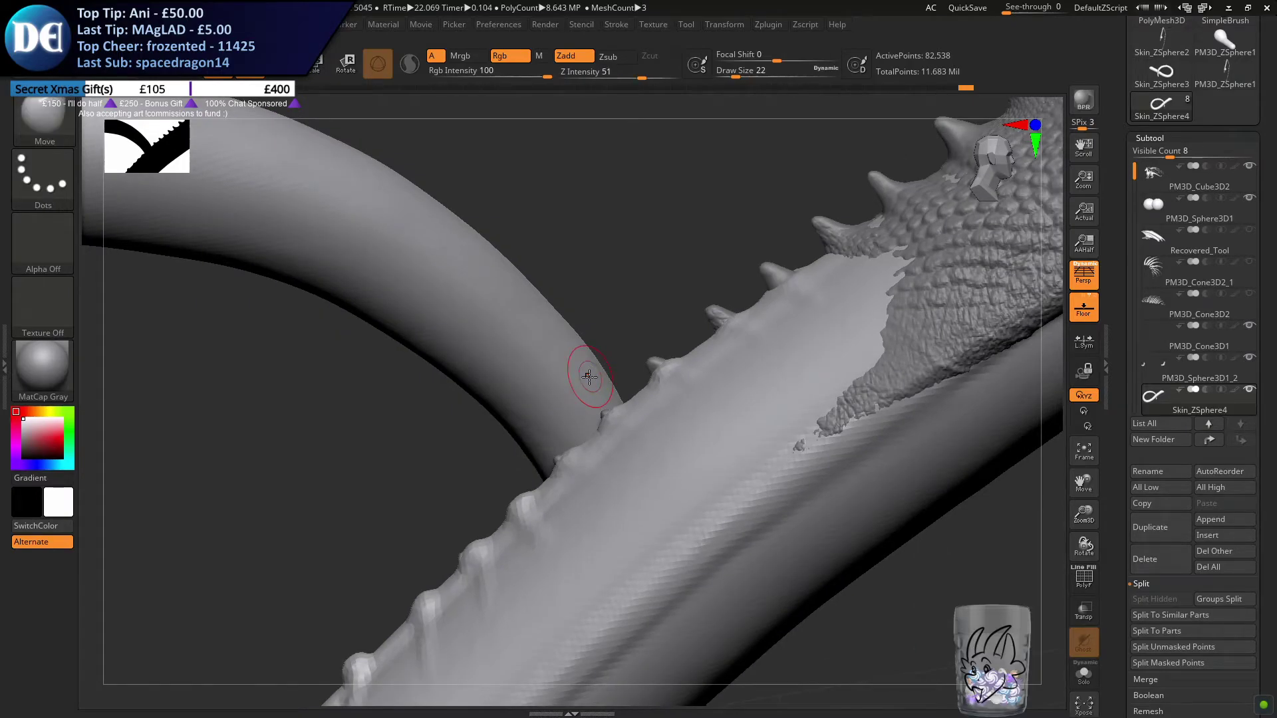
right_click_drag(465, 552, 530, 472, "ctrl")
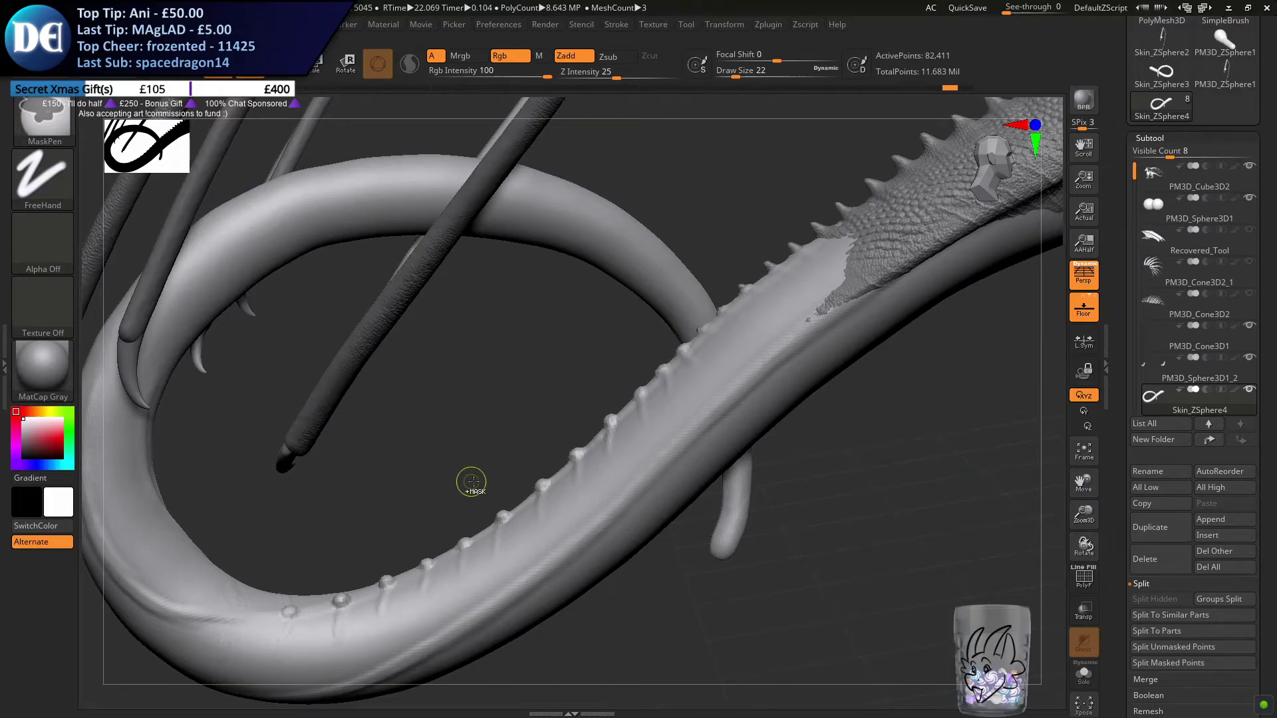
key("ctrl+shift")
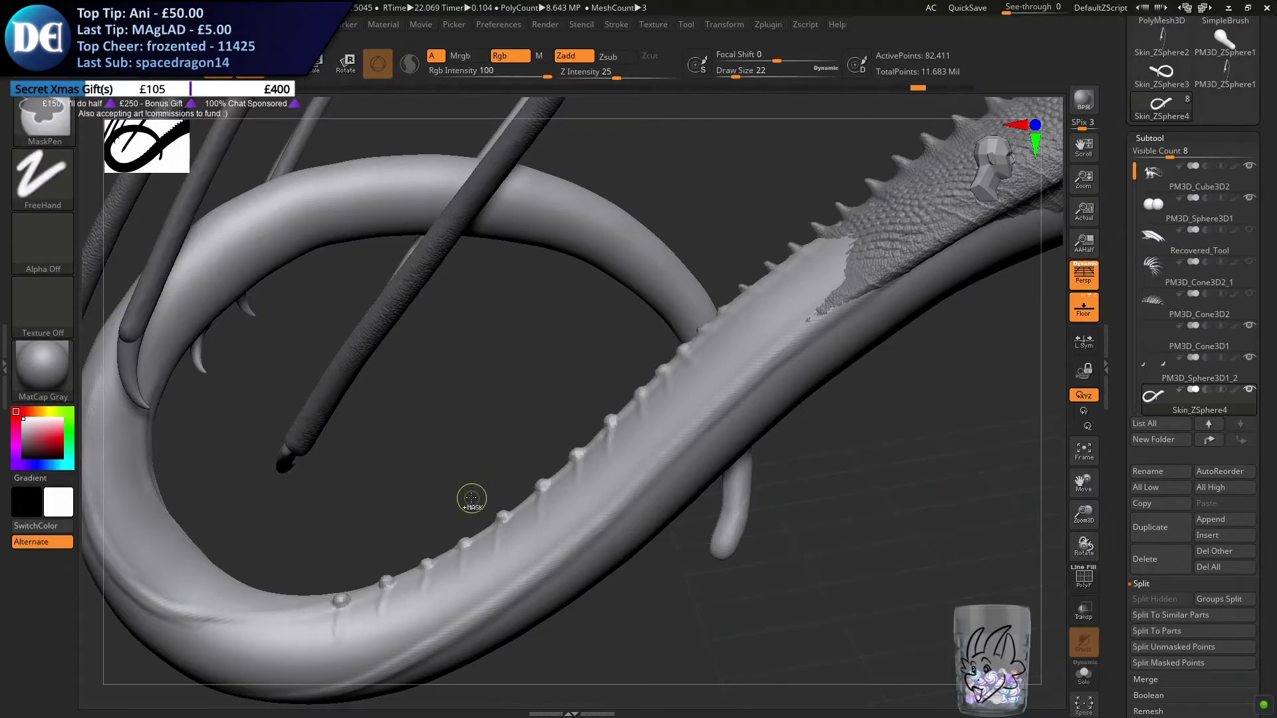
right_click_drag(475, 504, 462, 448)
Isolate the tail subtool and smooth the skin around its bumps with a draw size of 120
mouse_move(459, 356)
left_mouse_down("ctrl")
mouse_move(491, 415)
mouse_move(501, 401)
left_mouse_up("ctrl")
key("s")
right_click_drag(510, 391, 525, 466, "ctrl")
mouse_move(791, 286)
right_mouse_down()
mouse_move(670, 395)
mouse_move(735, 276)
mouse_move(845, 399)
mouse_move(918, 528)
right_mouse_up()
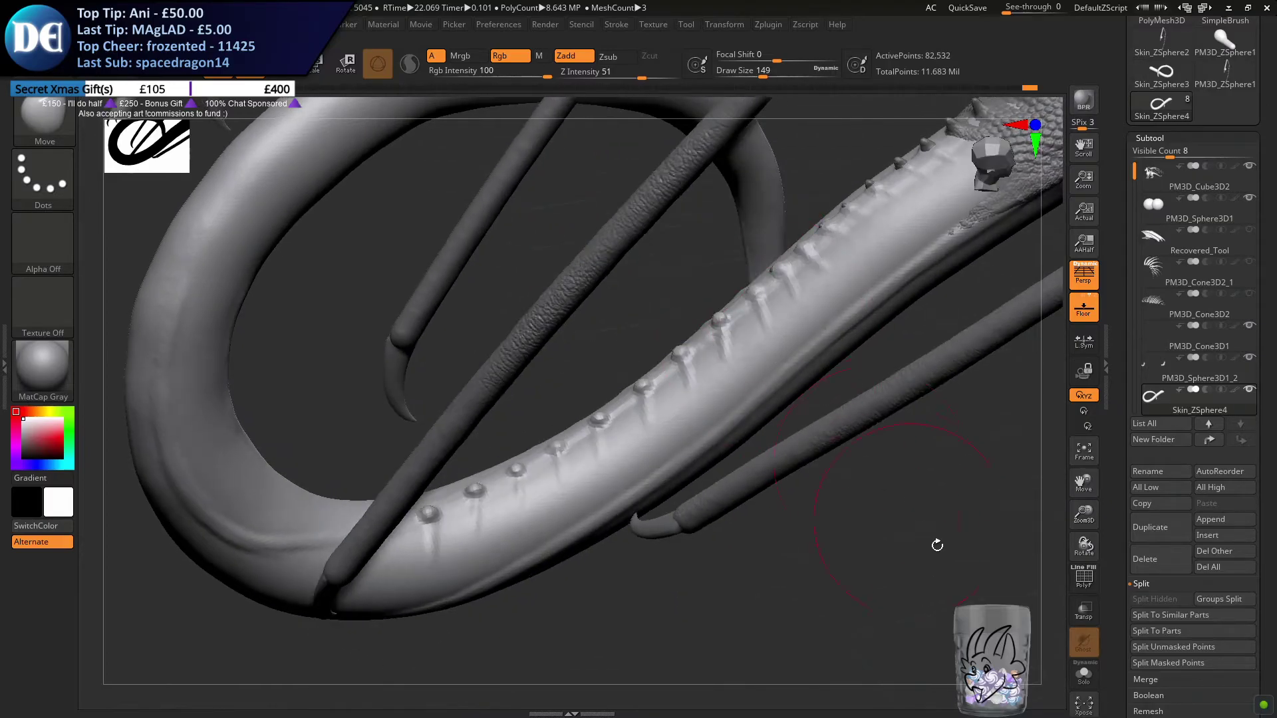
left_click(1083, 675)
key("s")
left_click_drag(501, 478, 465, 478)
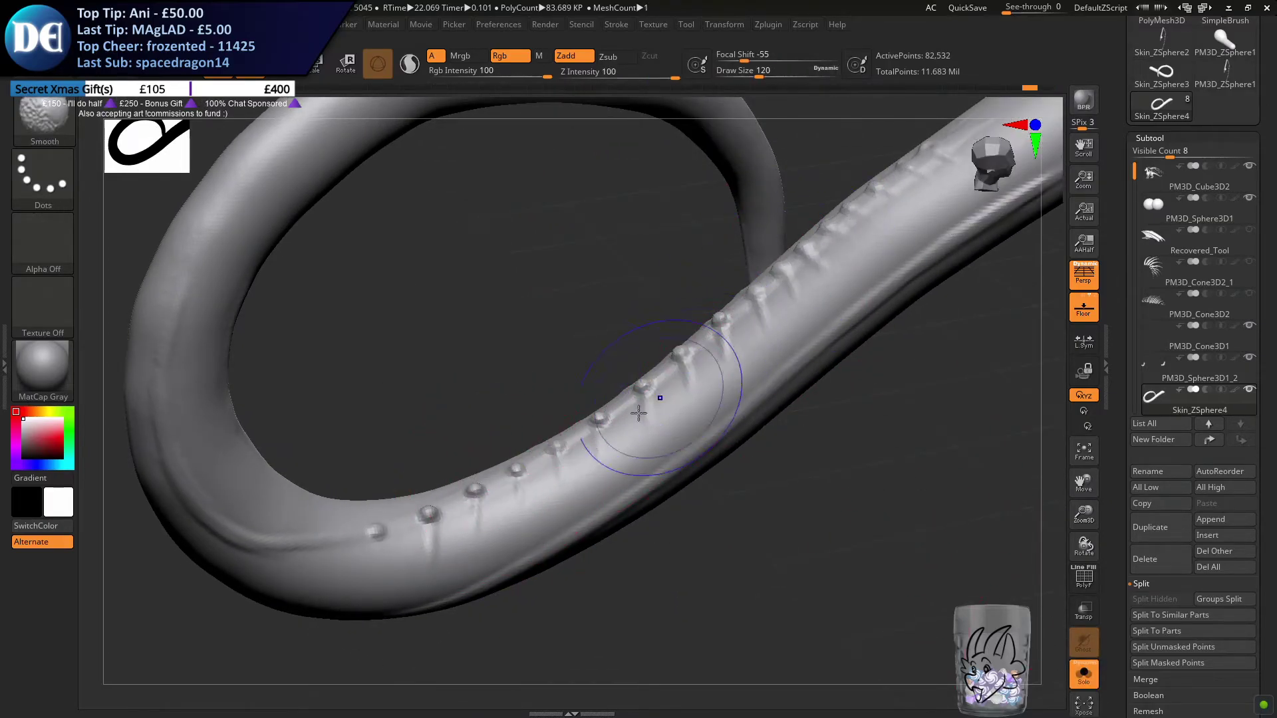
Reduce the draw size to 49 and smooth down the bumps nearest the tail bend
key("s")
left_click_drag(428, 472, 337, 472)
left_click_drag(403, 443, 381, 447)
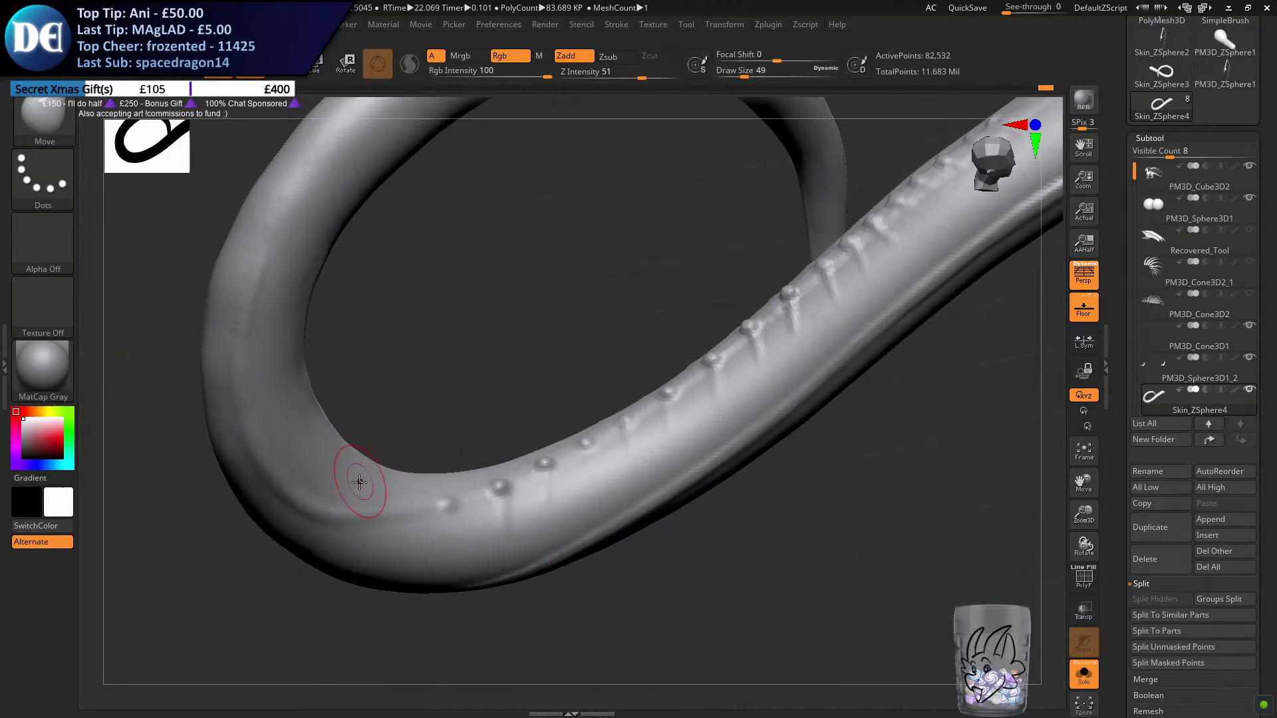
left_click_drag(342, 441, 385, 507)
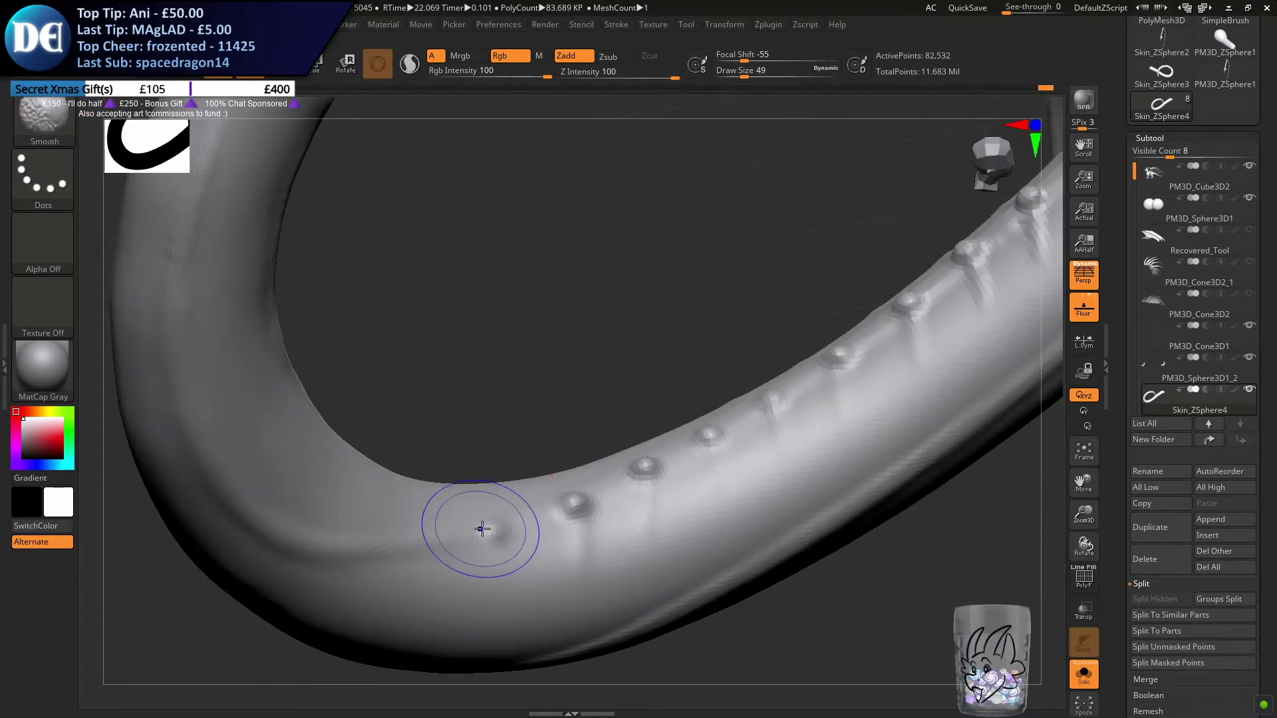
left_click_drag(478, 528, 578, 509, "shift")
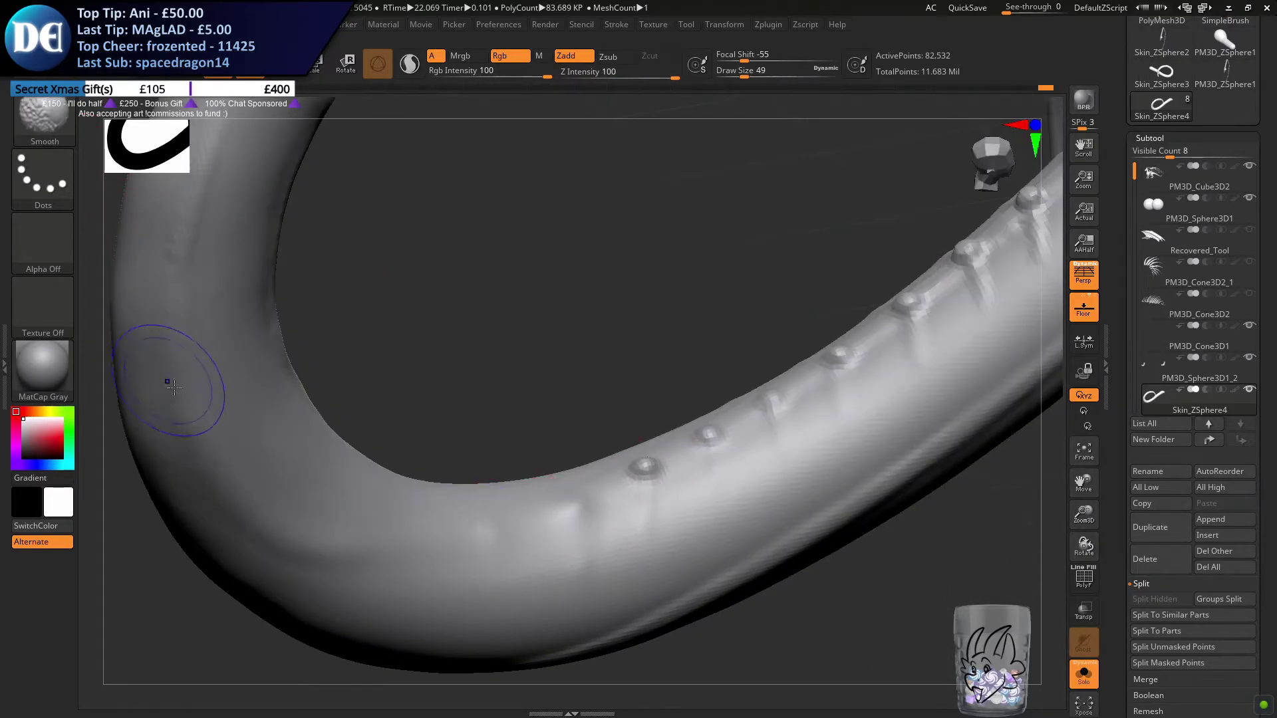
Smooth down the next few bumps up the ridge so the row fades out towards the bend
left_click_drag(636, 469, 627, 479, "shift")
mouse_move(627, 479)
right_mouse_down()
mouse_move(584, 436)
mouse_move(577, 459)
right_mouse_up()
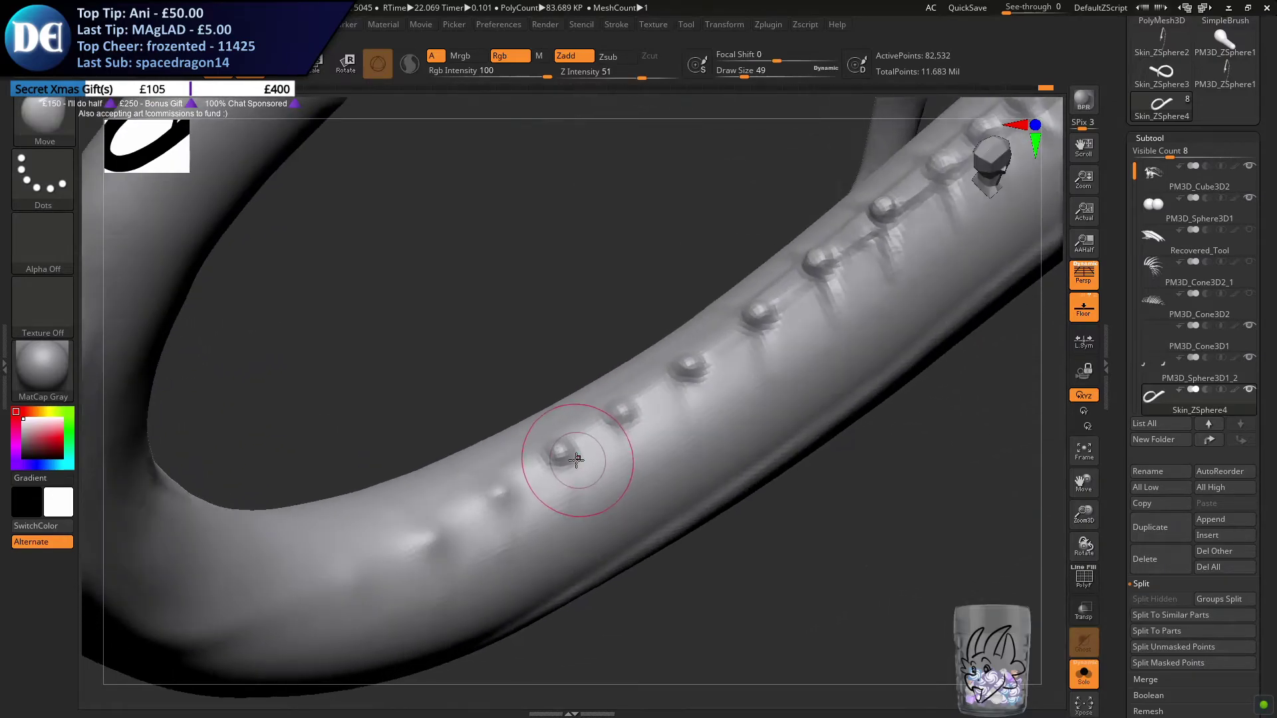
mouse_move(576, 460)
left_mouse_down("shift")
mouse_move(562, 456)
mouse_move(612, 424)
left_mouse_up("shift")
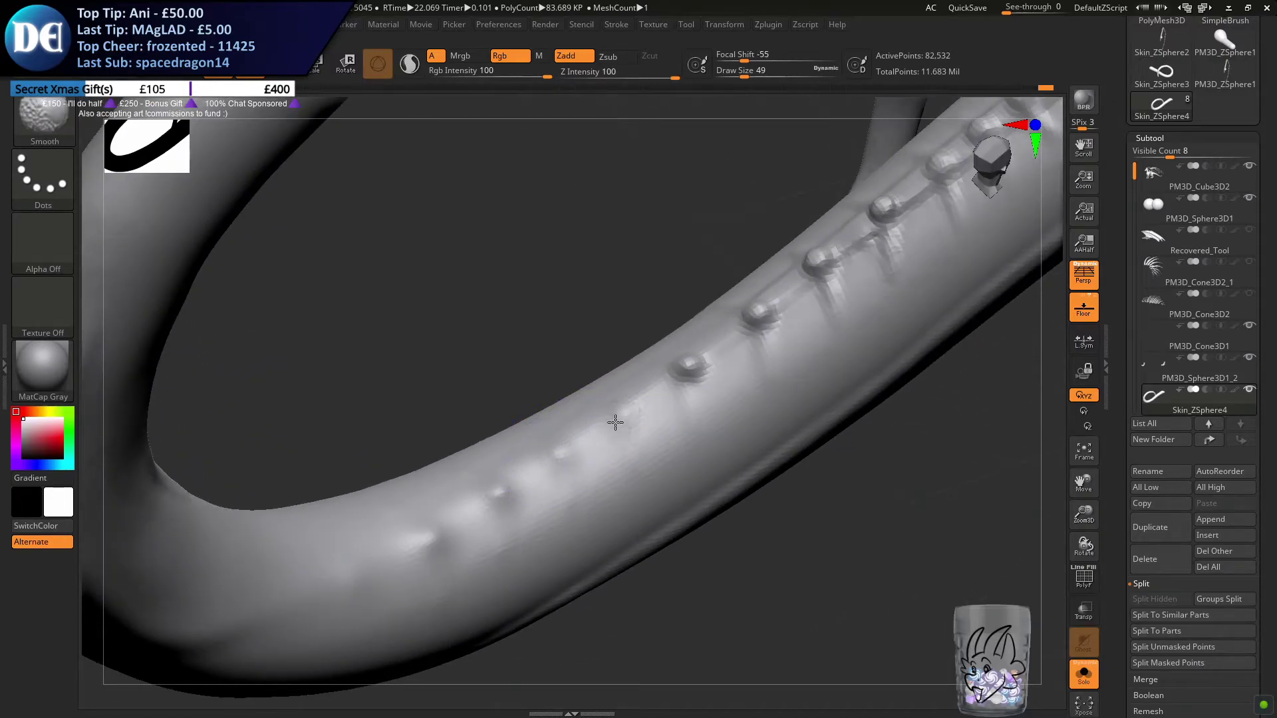
left_click_drag(691, 372, 672, 380, "shift")
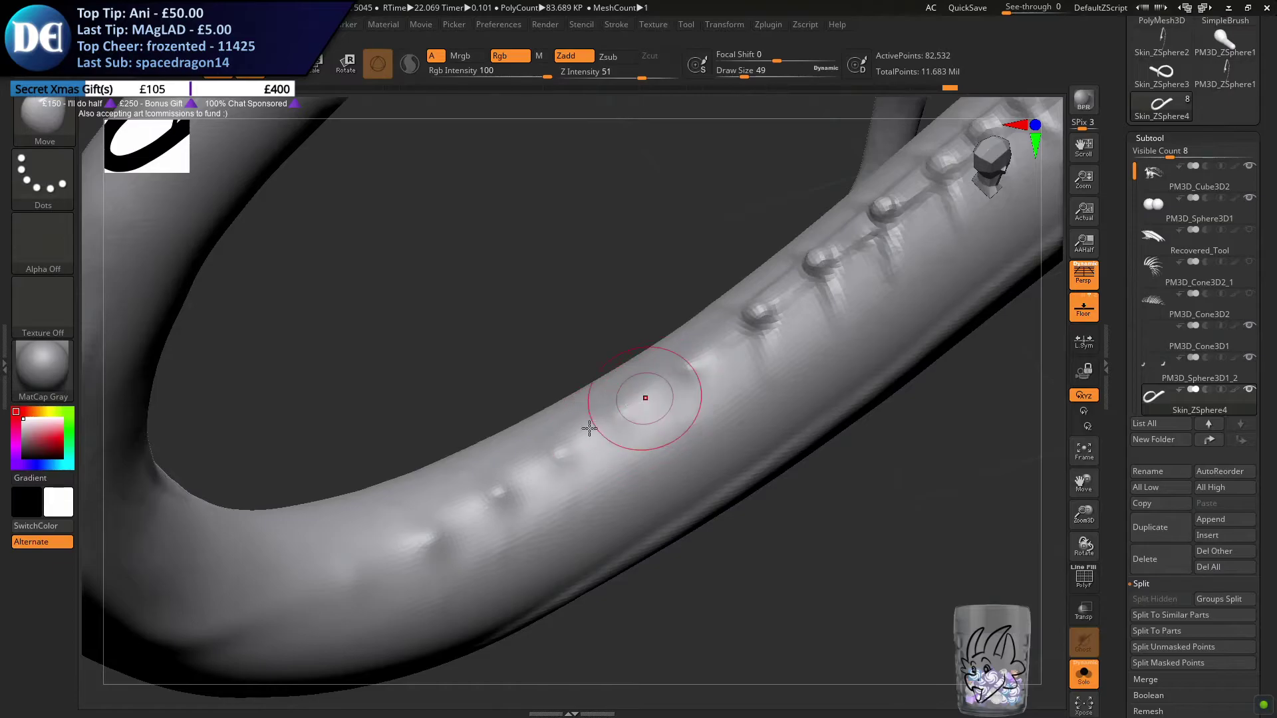
right_click_drag(602, 420, 598, 428)
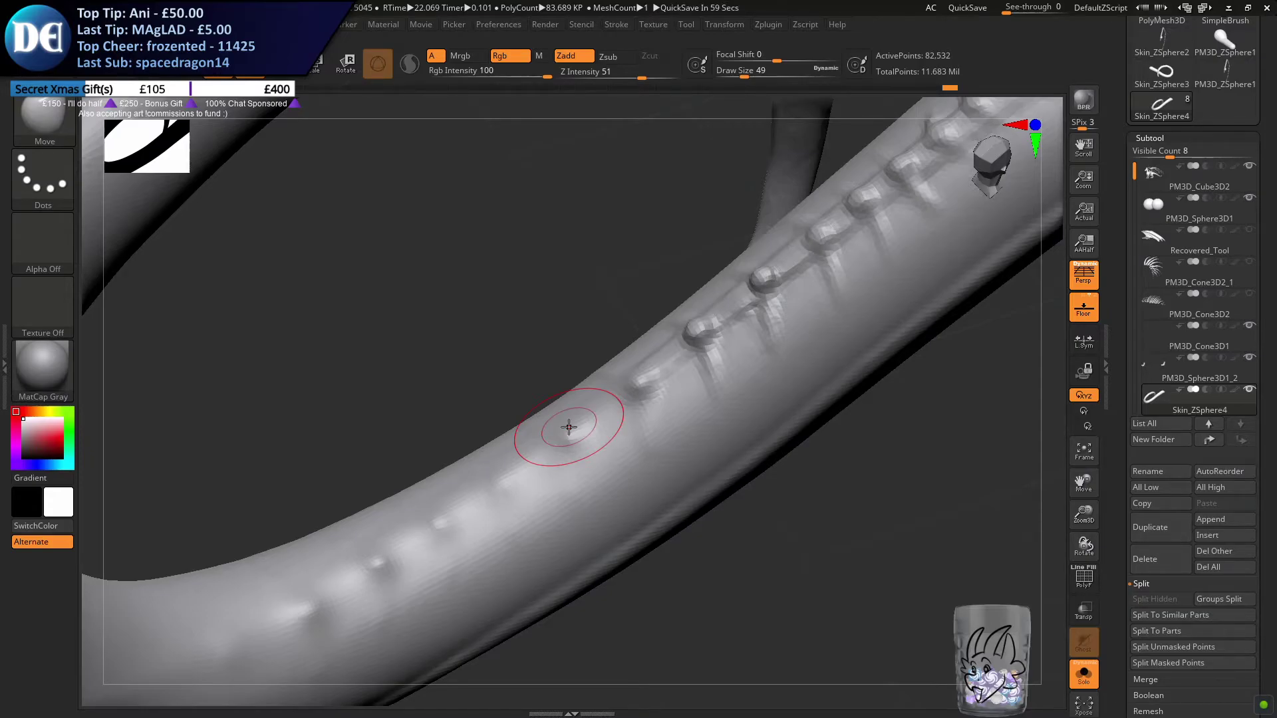
Try to build up the bump where the row starts to fade with ClayBuildup at a draw size of 25
left_click(65, 129)
left_click(509, 187)
type("s25")
left_click_drag(497, 432, 495, 433)
right_click_drag(495, 433, 510, 450)
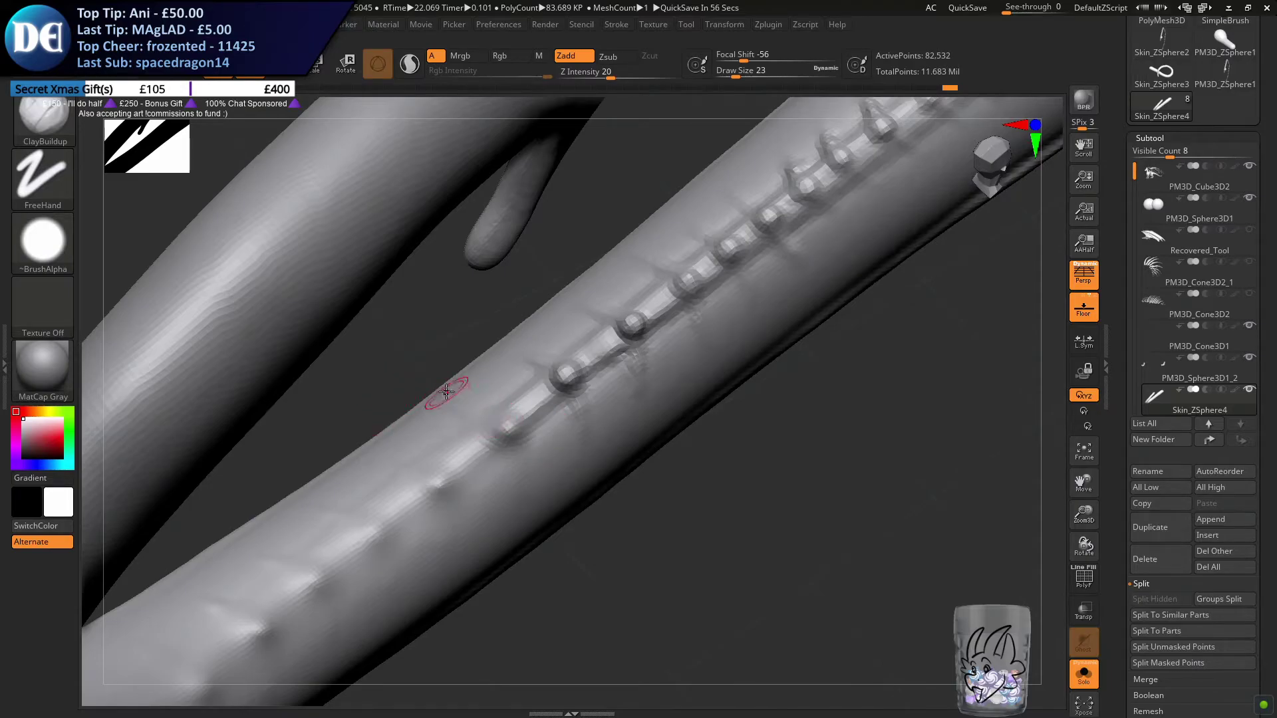
key("ctrl")
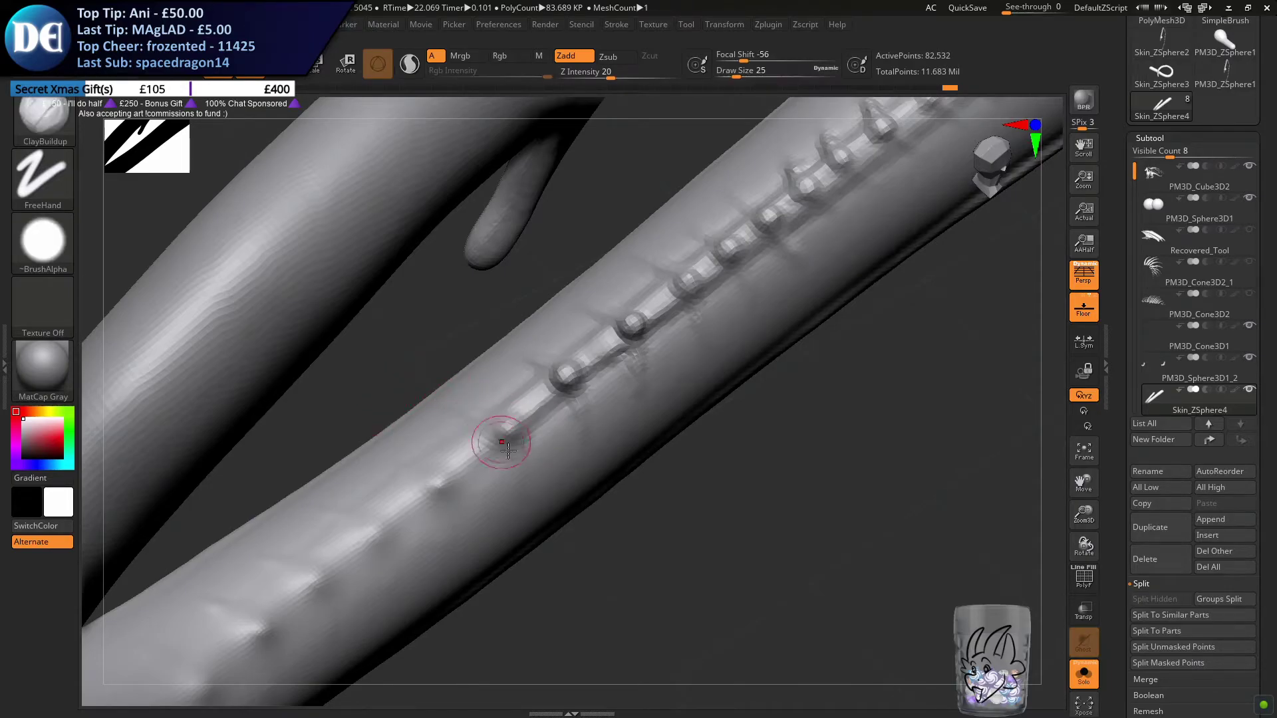
right_click_drag(480, 466, 451, 427)
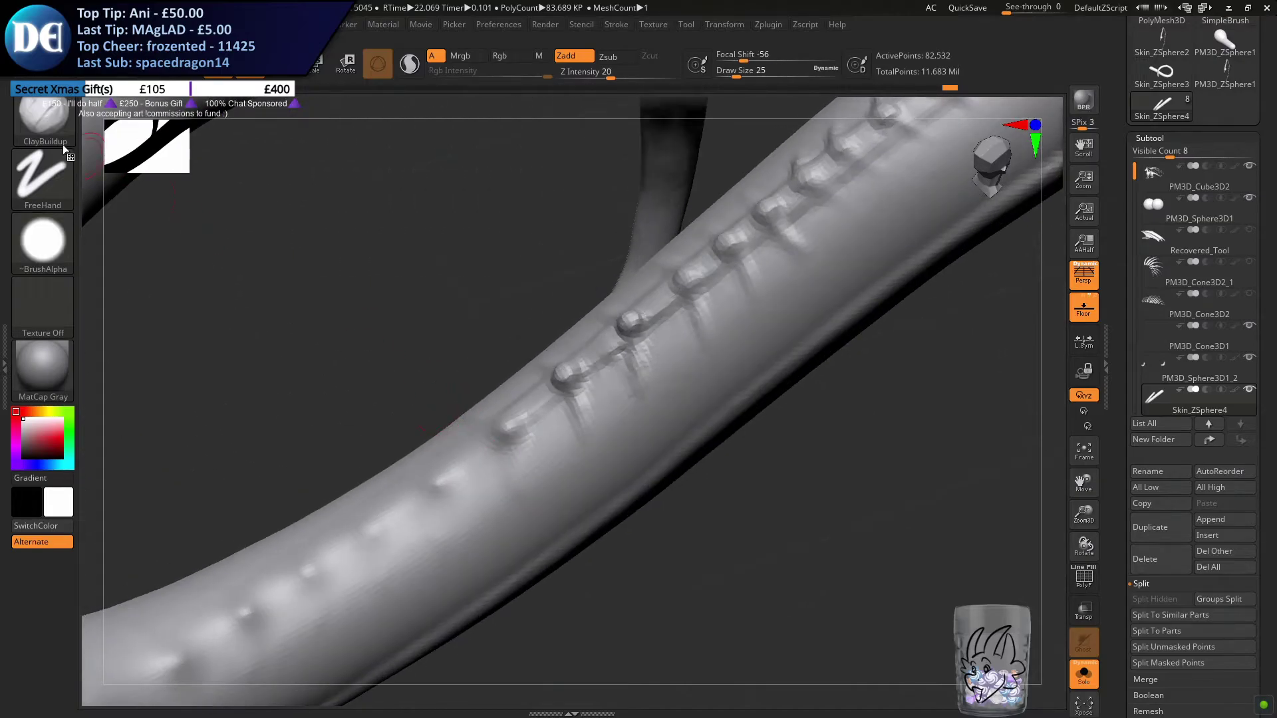
Use the Move brush to pull the lower full-sized bumps up into pointed spikes along the tail's silhouette
left_click(46, 117)
key("m")
left_click(578, 390)
right_click_drag(447, 379, 445, 366)
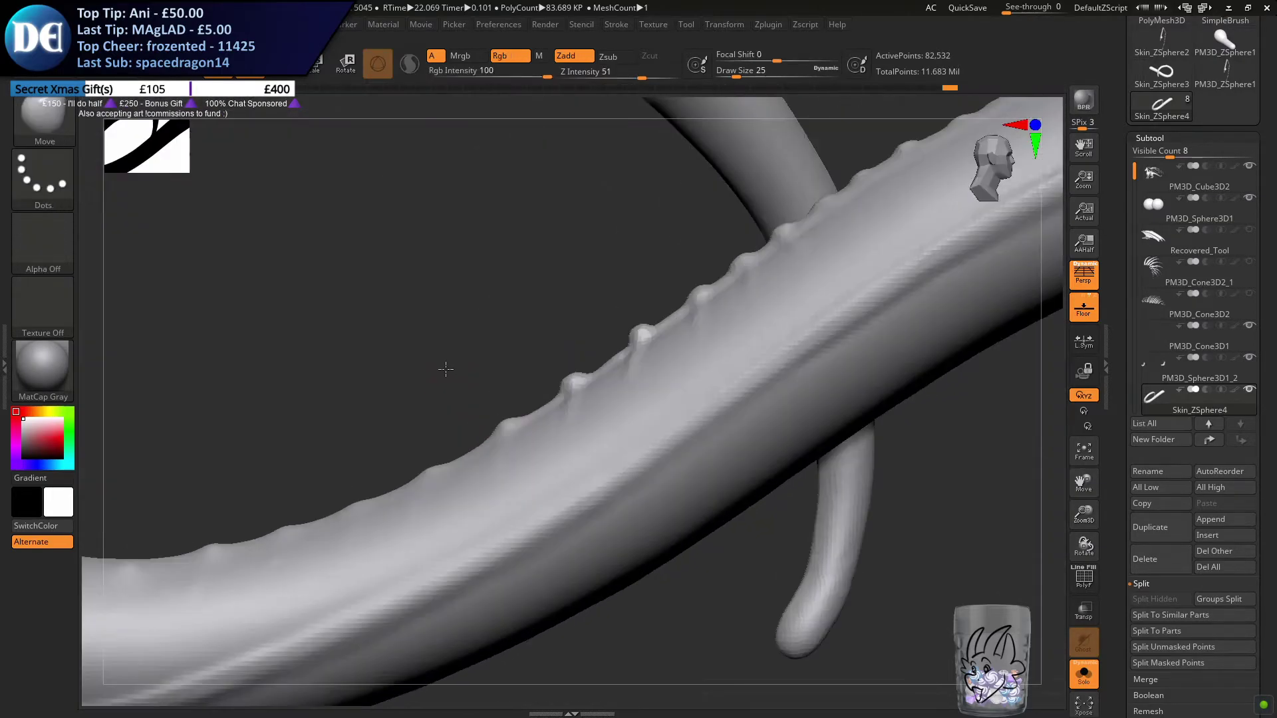
mouse_move(495, 412)
right_mouse_down()
mouse_move(547, 390)
mouse_move(527, 388)
mouse_move(532, 362)
right_mouse_up()
left_click_drag(557, 360, 553, 356)
right_click_drag(625, 339, 653, 335)
left_click_drag(639, 336, 620, 312)
Pull the remaining bumps further up the ridge into matching pointed spikes, undoing a stray pull
left_click_drag(707, 298, 690, 280)
right_click_drag(681, 273, 702, 288)
left_click_drag(695, 292, 684, 281)
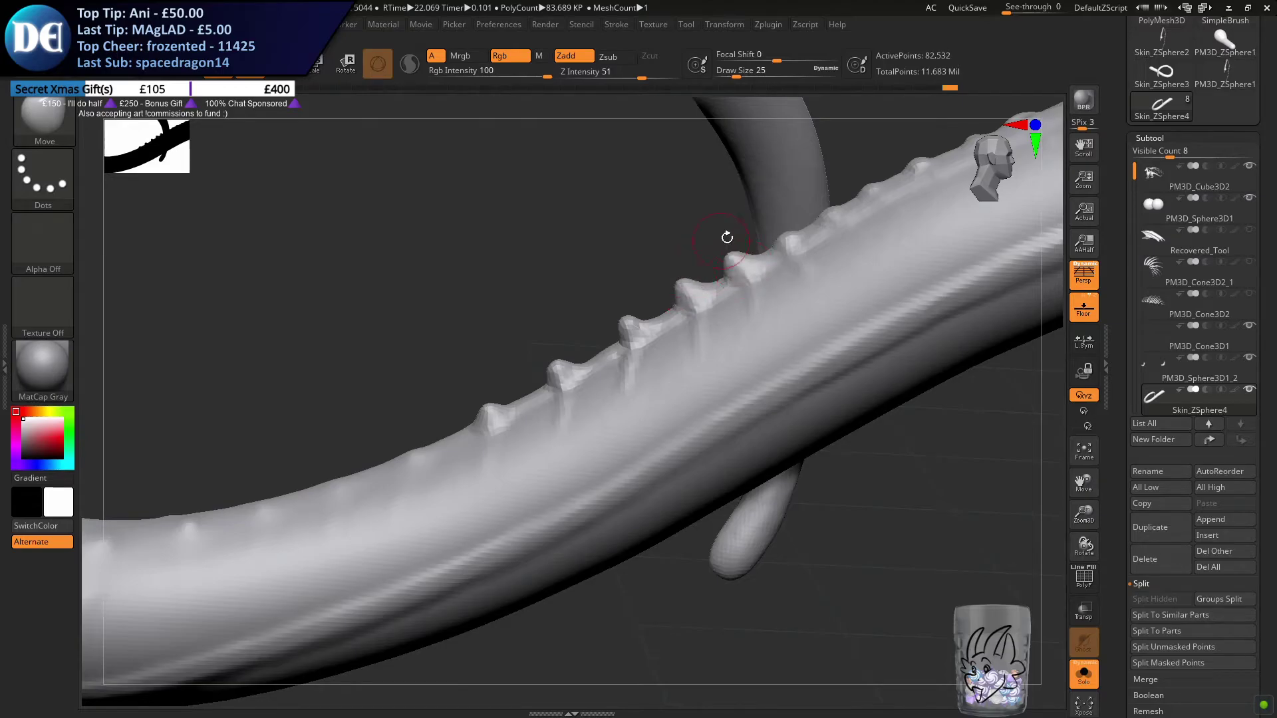
right_click_drag(721, 239, 619, 330)
key("ctrl+z")
mouse_move(635, 318)
left_mouse_down()
mouse_move(622, 308)
mouse_move(797, 208)
left_mouse_up()
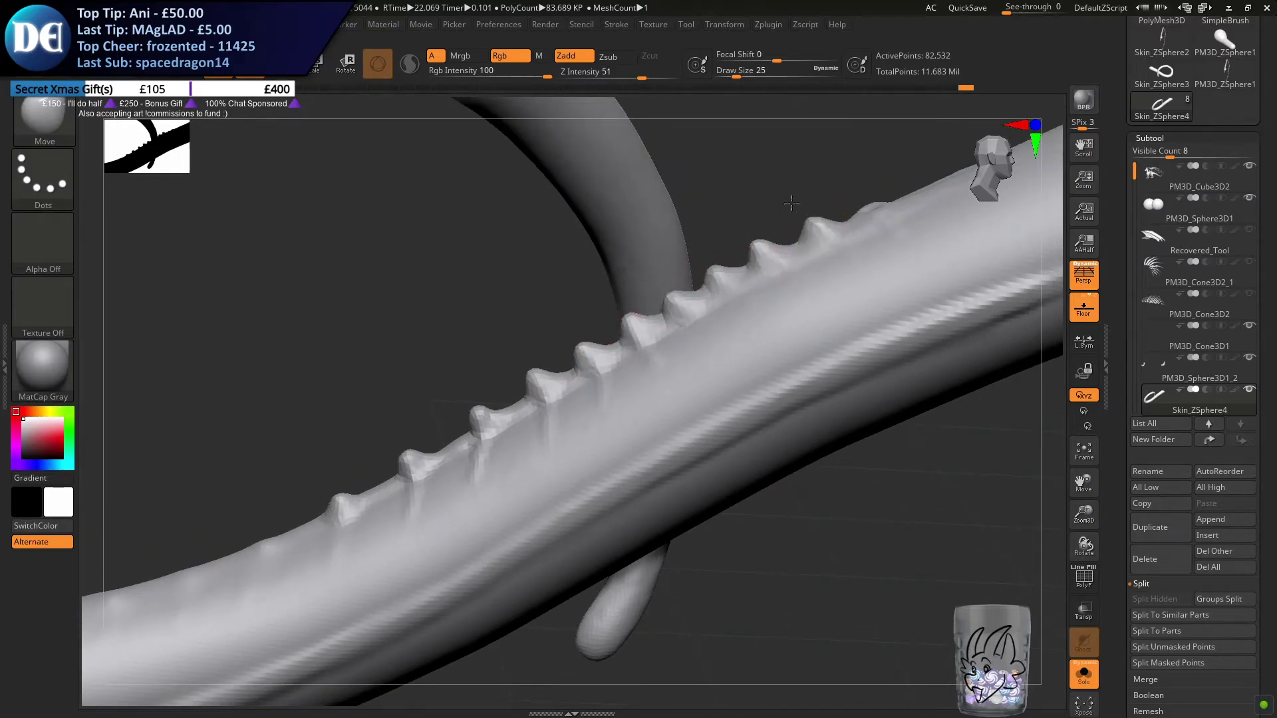
Show all subtools again, adjust the tail's last spike beside the scales with the Move brush, and remesh the tail
left_click(1082, 674)
right_click_drag(806, 280, 645, 348, "alt")
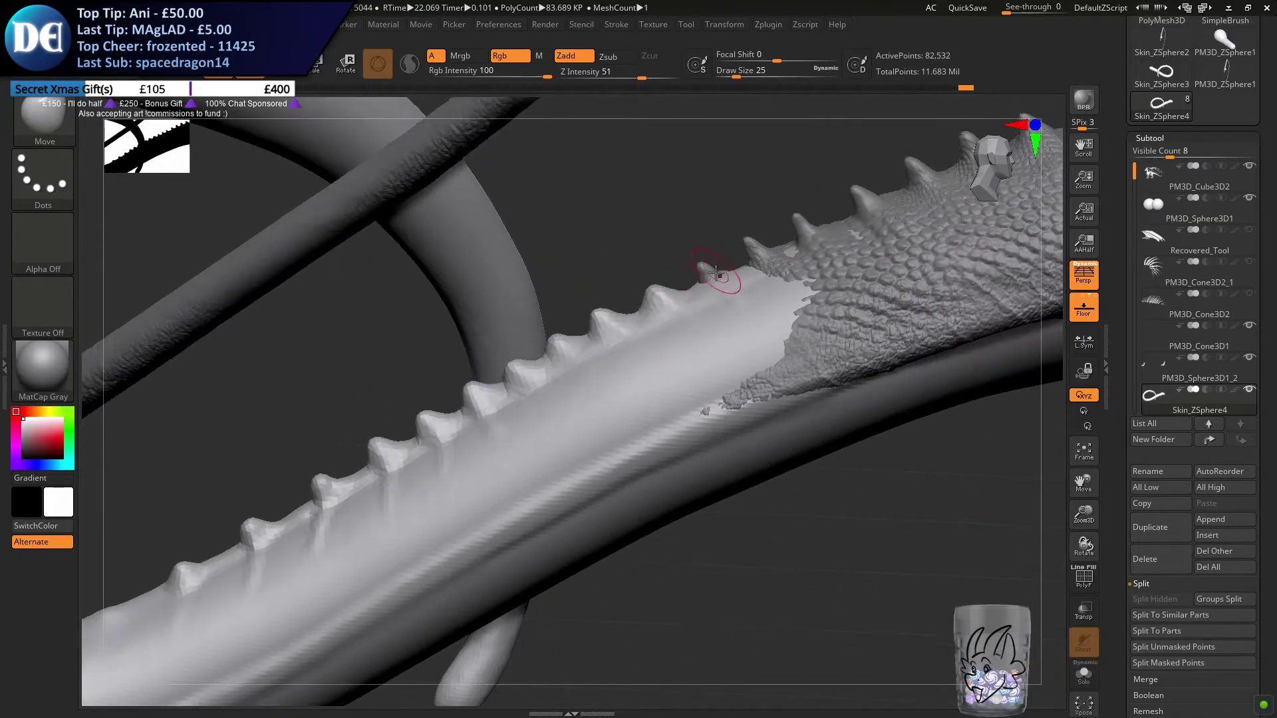
mouse_move(708, 278)
right_mouse_down()
mouse_move(692, 405)
mouse_move(695, 362)
right_mouse_up()
left_click_drag(711, 278, 704, 274)
left_click_drag(925, 641, 946, 663, "ctrl")
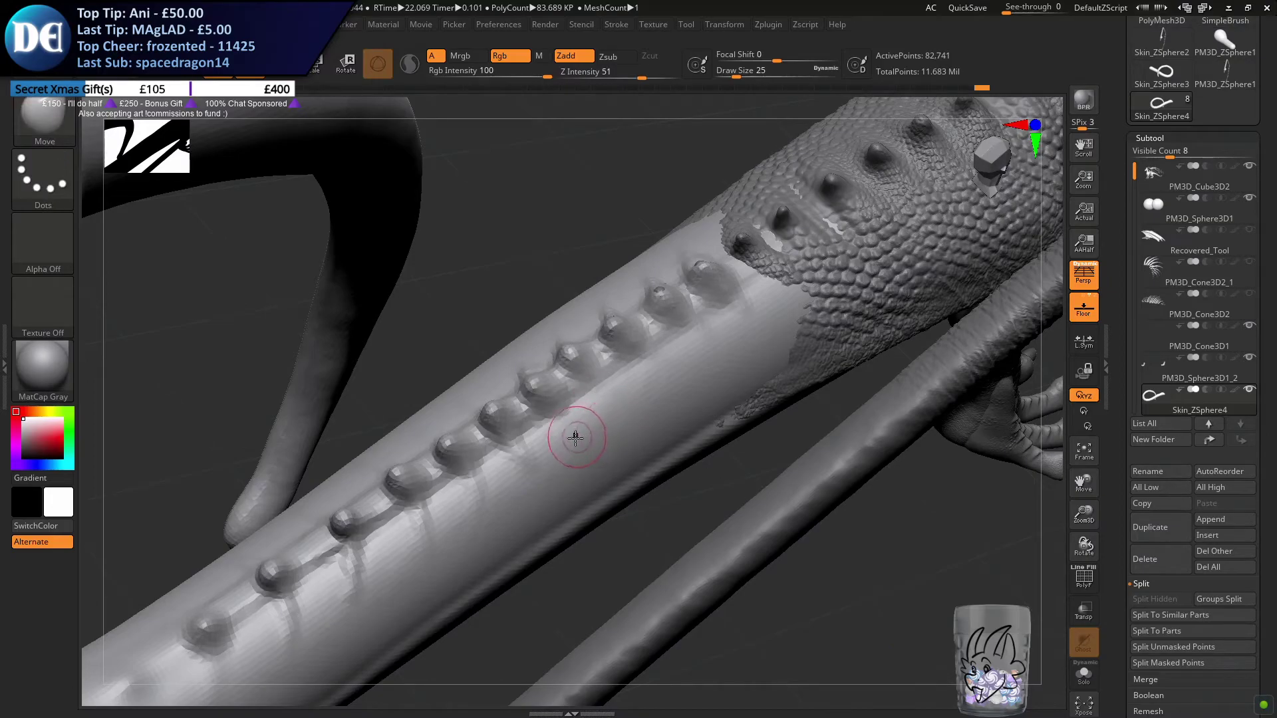
Nudge the sides of the spikes nearest the scales with the Move brush at a draw size of 31
key("s")
left_click_drag(578, 436, 581, 436)
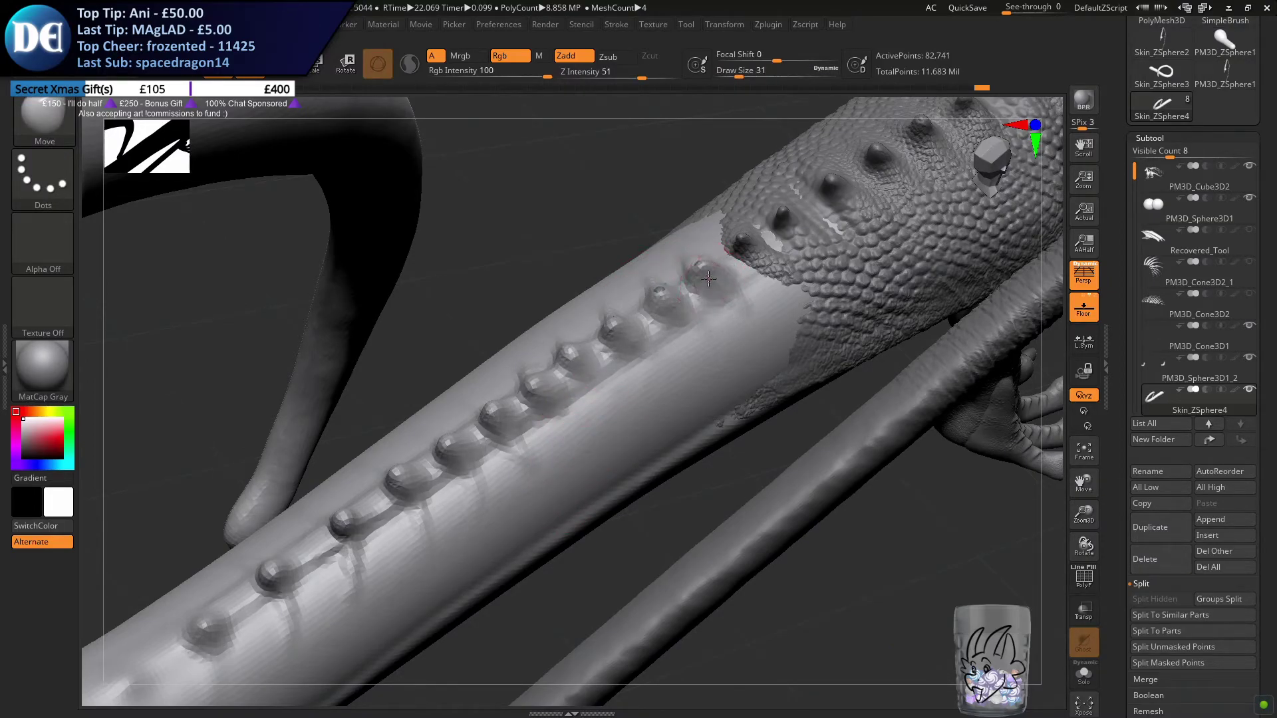
mouse_move(676, 322)
right_mouse_down()
mouse_move(673, 336)
mouse_move(682, 318)
right_mouse_up()
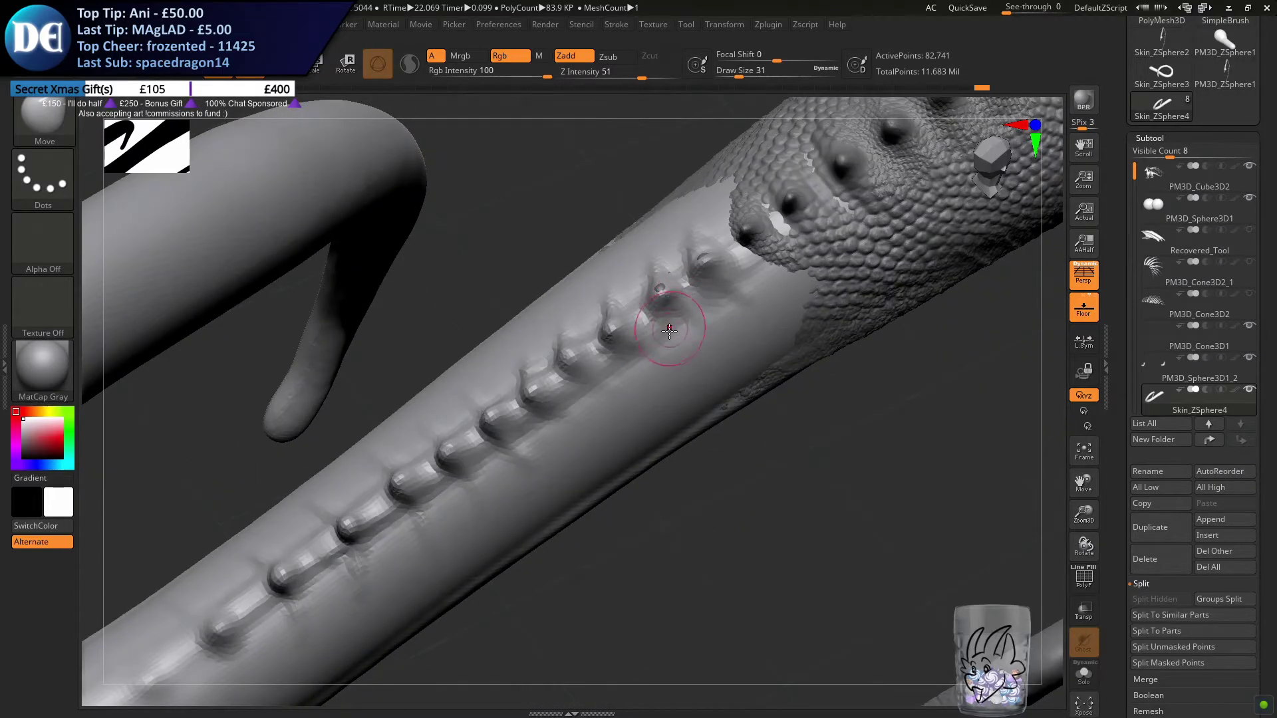
Reshape the skin on both sides of the spike row with the Move brush at a draw size of 49
key("s")
left_click_drag(619, 341, 607, 330)
right_click_drag(680, 306, 647, 291)
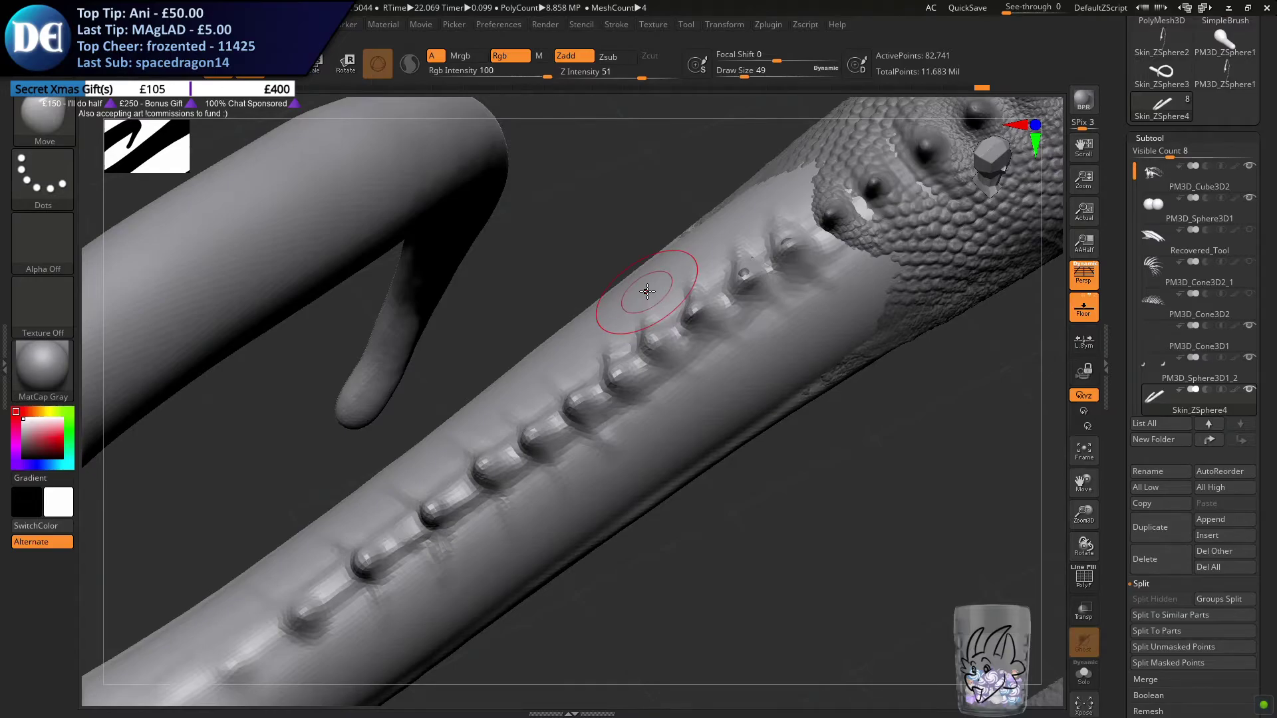
right_click_drag(647, 291, 563, 362)
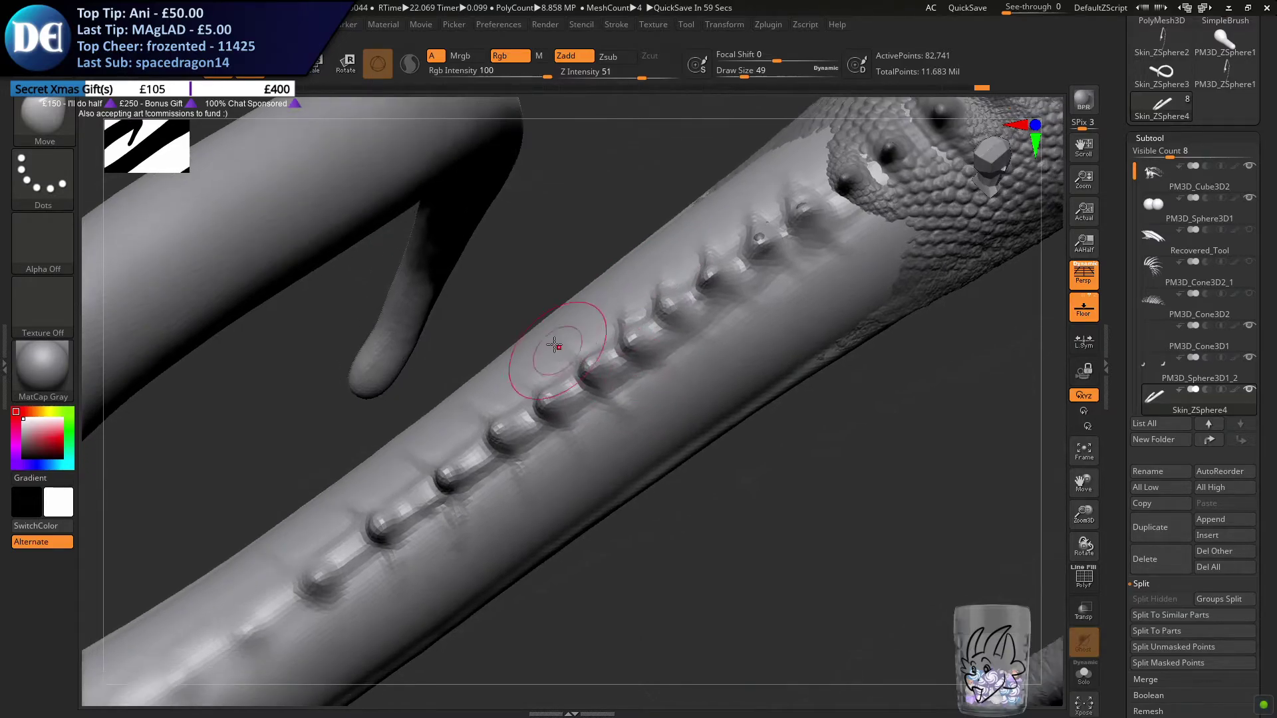
left_click_drag(652, 360, 660, 349)
left_click_drag(628, 396, 508, 456)
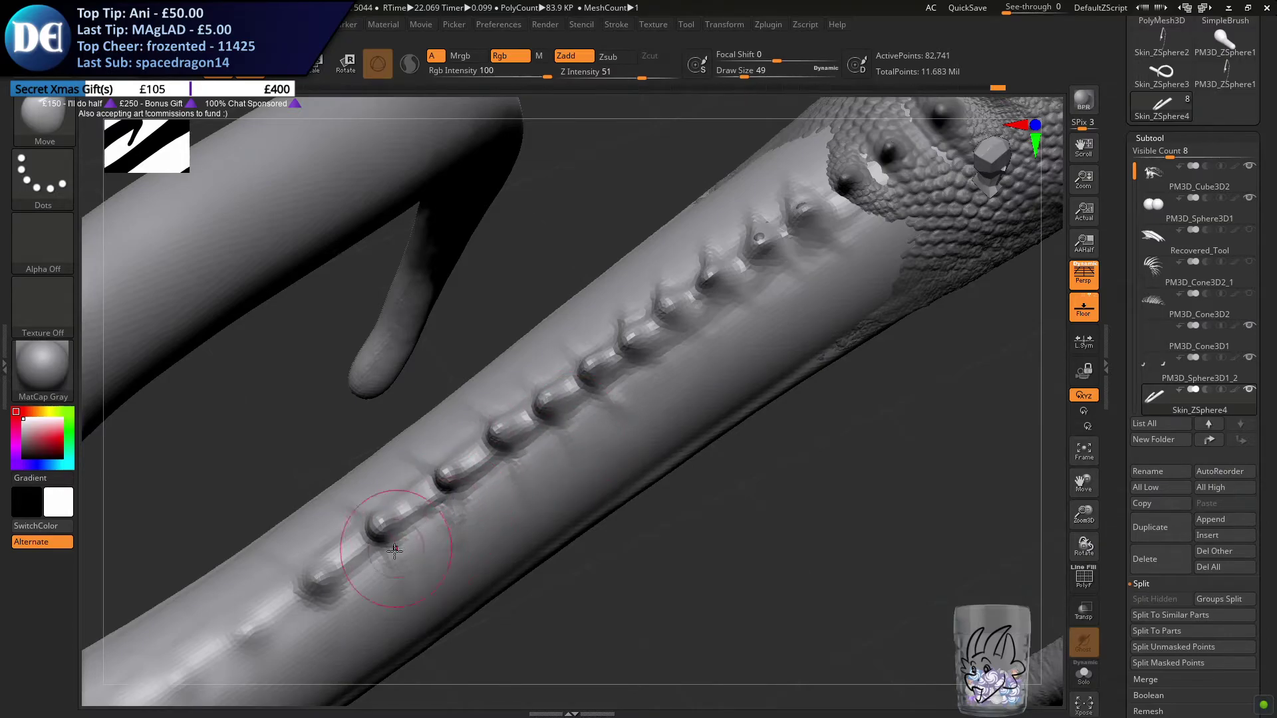
right_click_drag(374, 581, 617, 353, "alt")
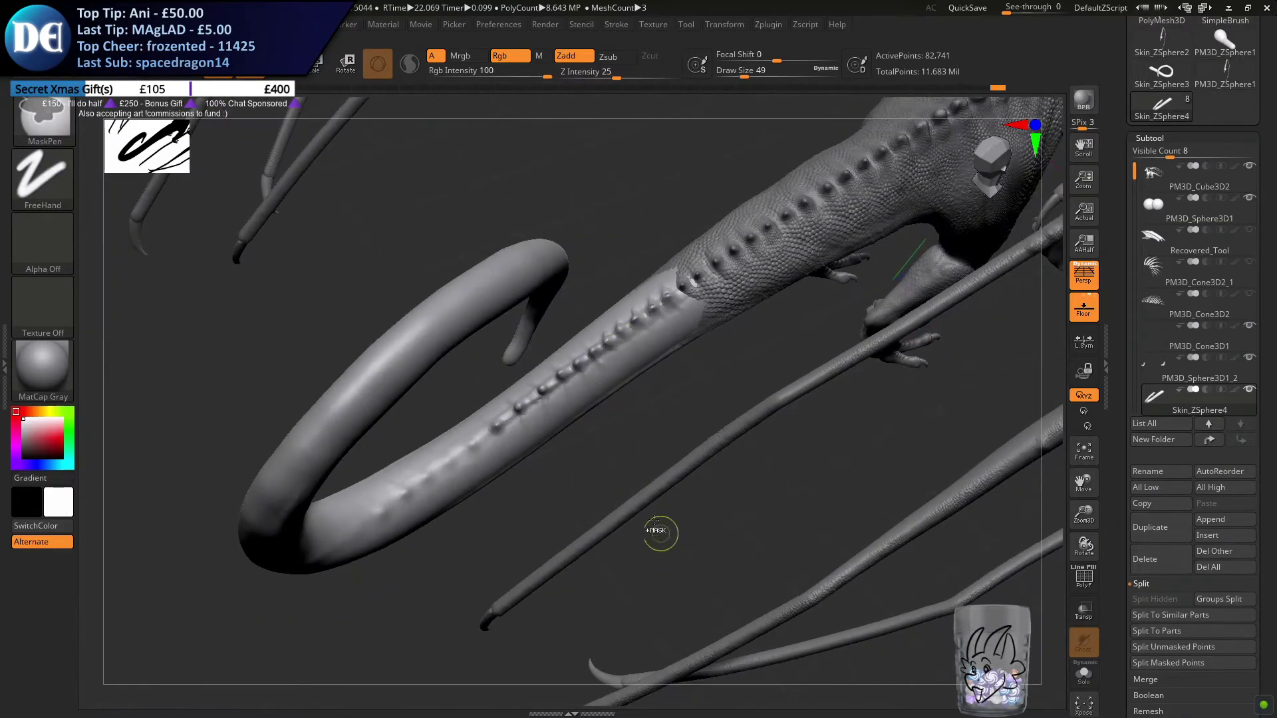
Remesh the tail with DynaMesh and set the Move brush's draw size to 74
left_click_drag(663, 539, 610, 434, "ctrl")
key("s")
left_click_drag(503, 443, 509, 443)
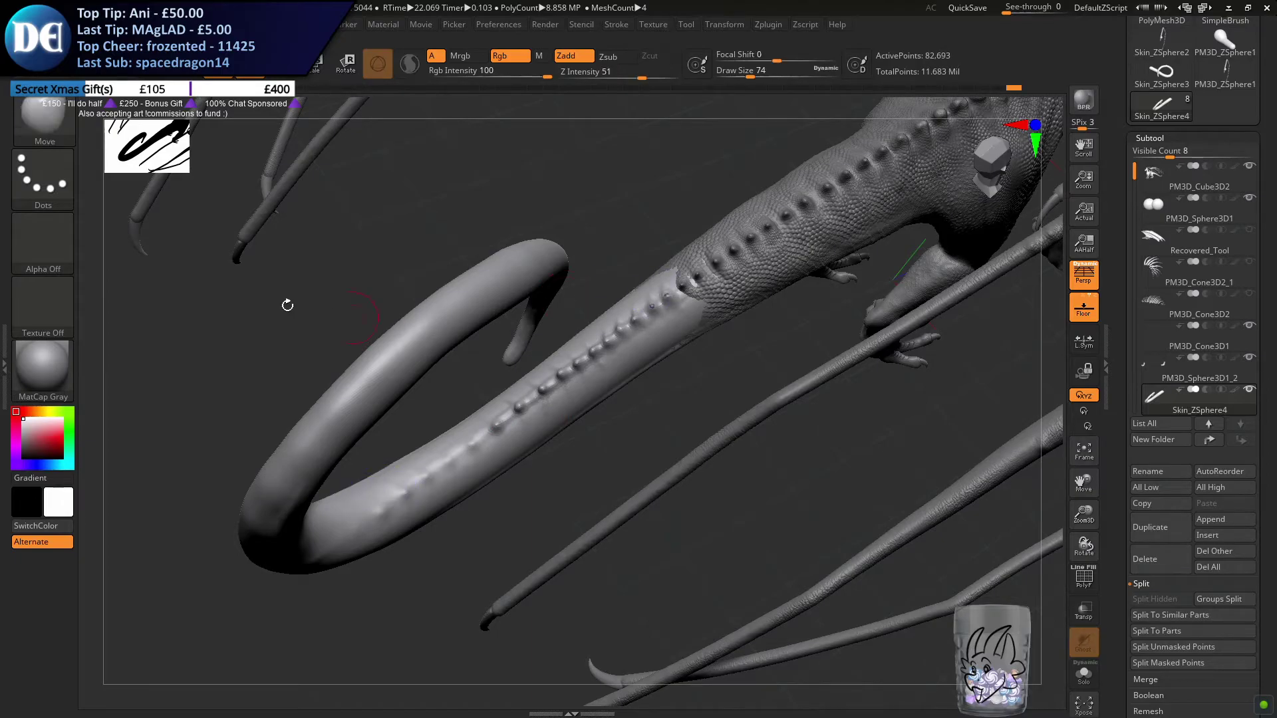
right_click_drag(480, 369, 457, 492)
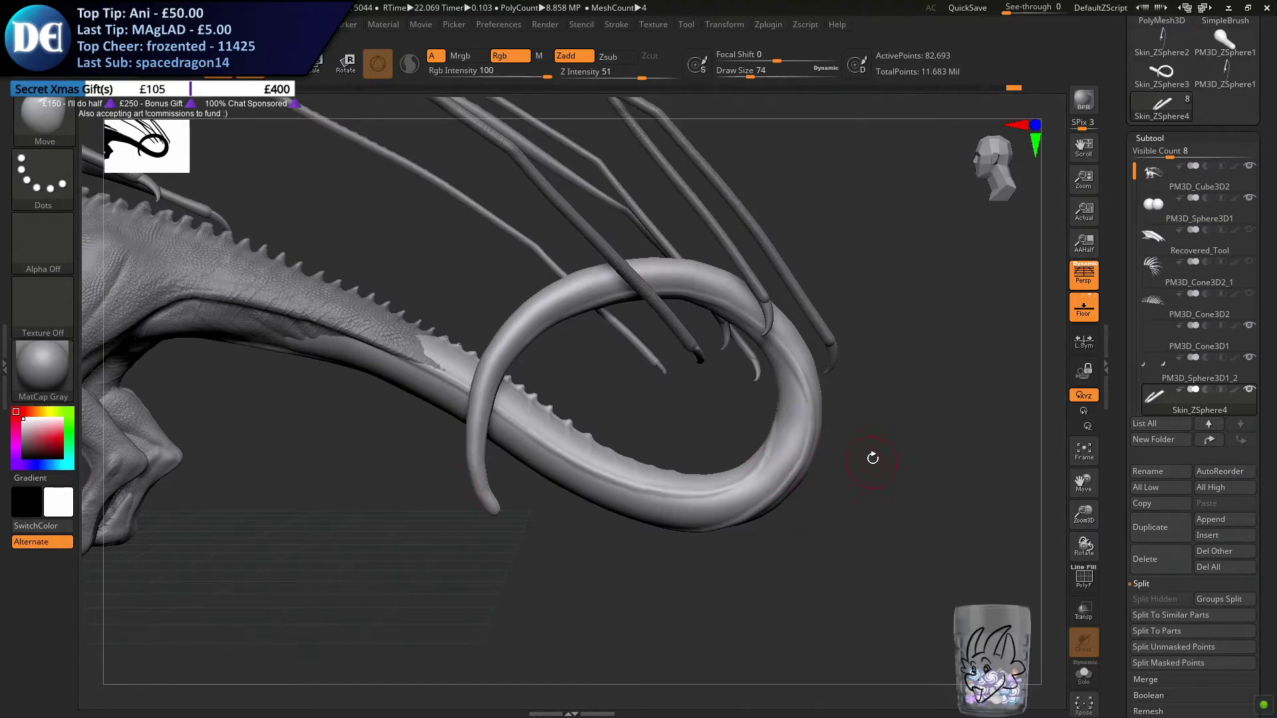
Append a Sphere3D as a new subtool to the creature
left_click(1210, 519)
left_click(1020, 499)
left_click(1144, 561)
left_click(967, 596)
left_click(1184, 519)
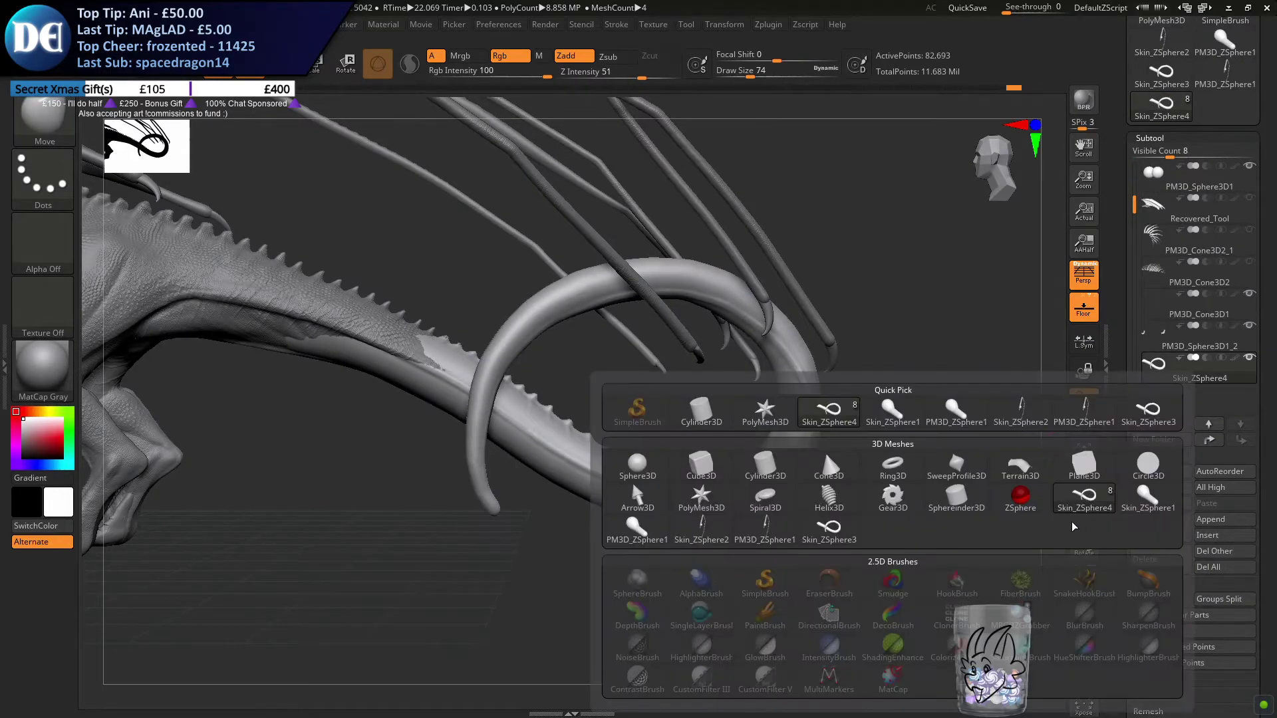
left_click(694, 461)
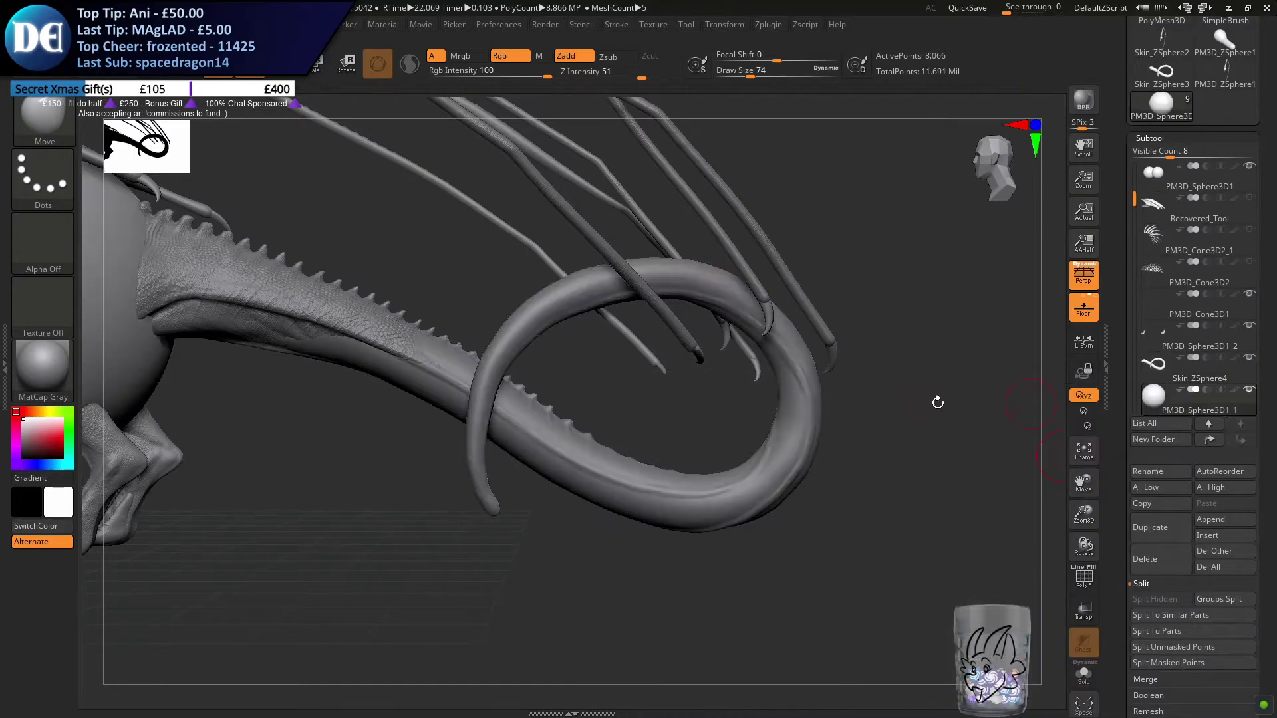
Move the new sphere out of the creature's body to just behind the tail bend
left_click(738, 24)
left_click(728, 25)
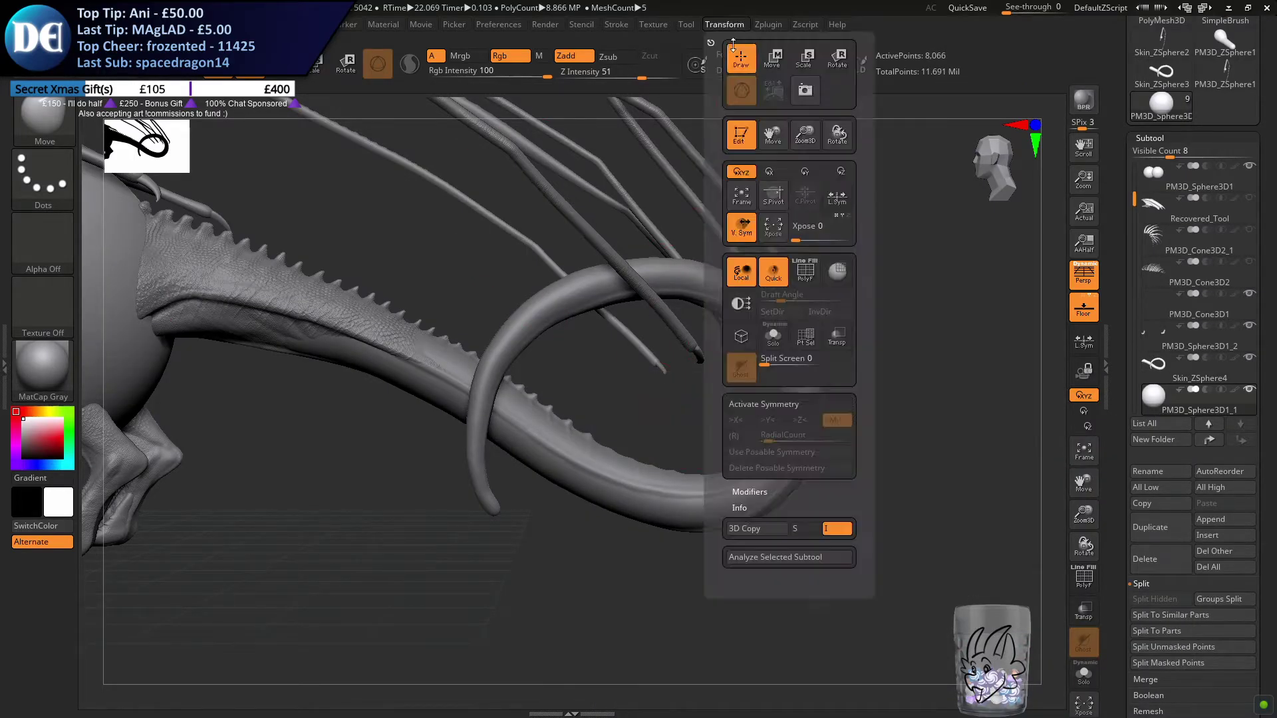
key("w")
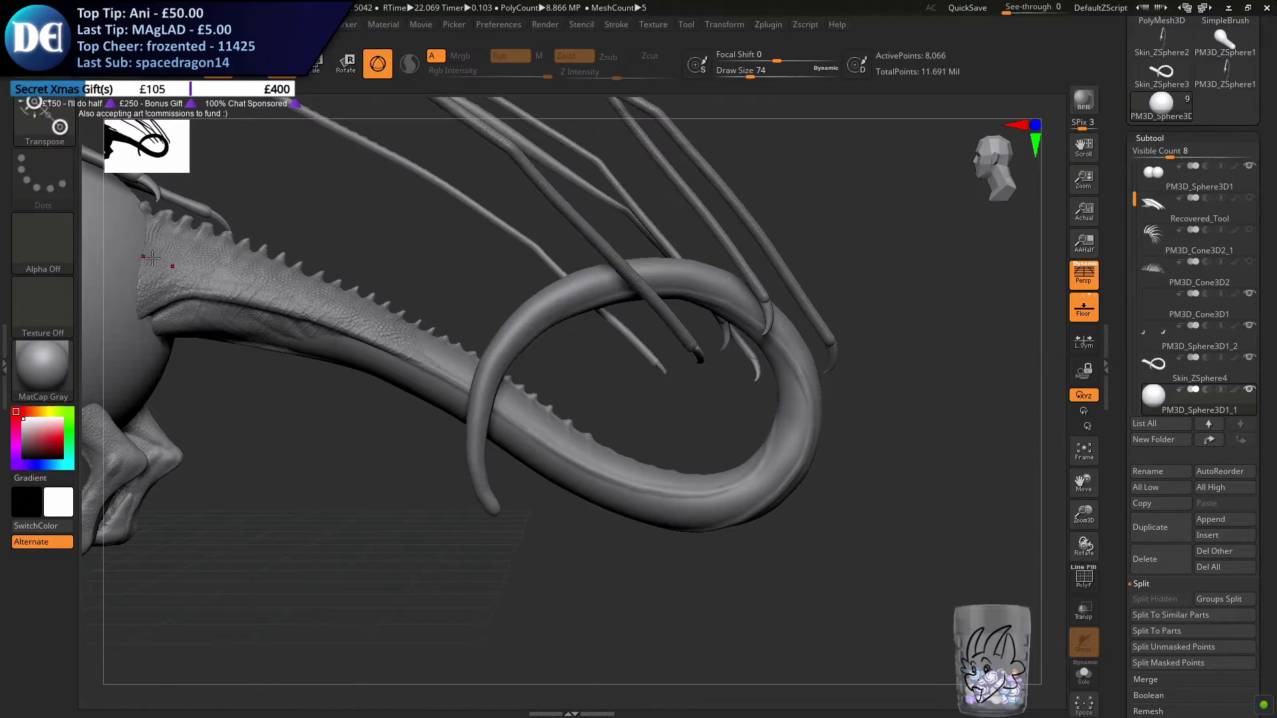
right_click_drag(319, 377, 177, 264, "ctrl")
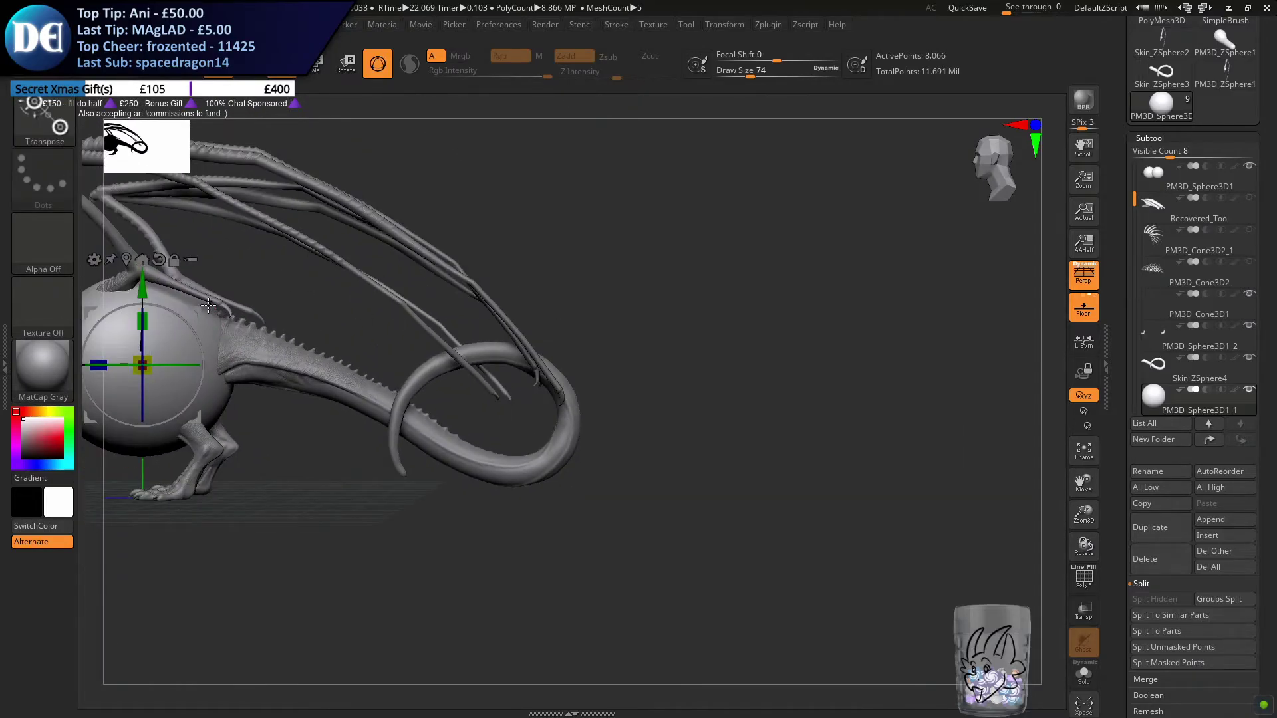
left_click_drag(199, 311, 702, 297)
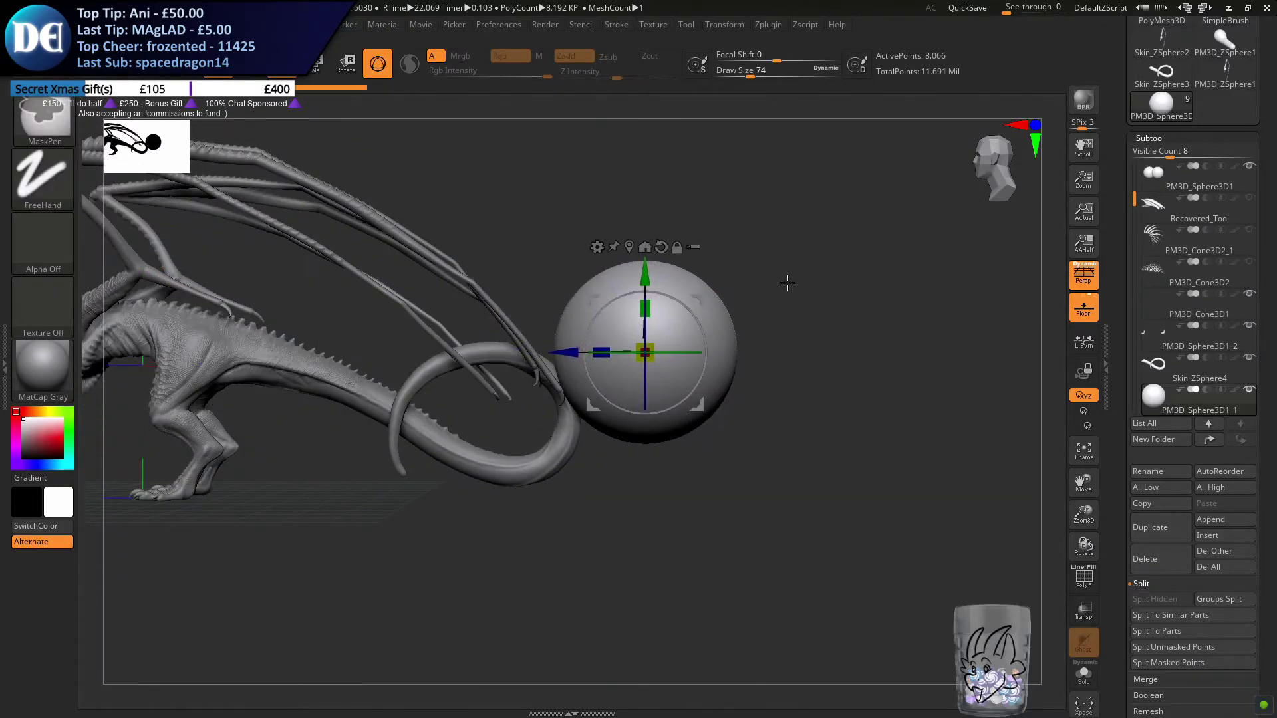
Scale the new sphere down and stretch it vertically into a small egg shape
right_click_drag(787, 268, 735, 379, "ctrl")
left_click_drag(631, 359, 595, 204)
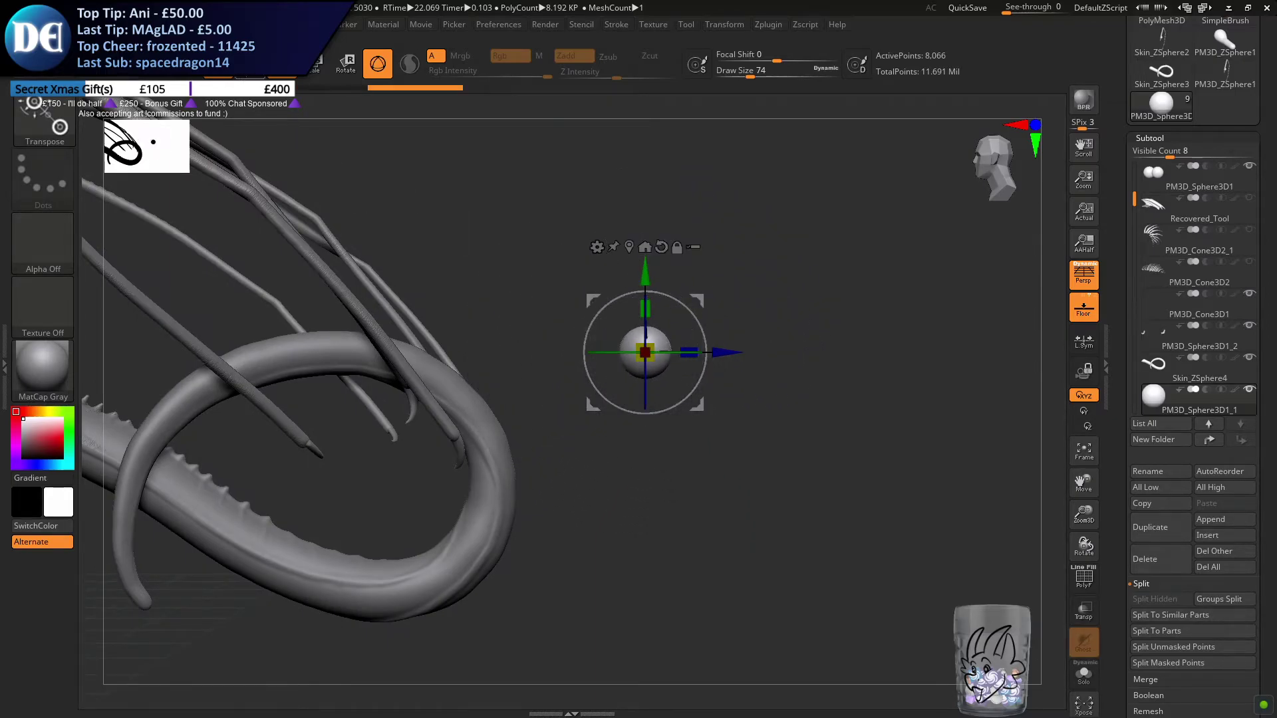
left_click_drag(656, 302, 655, 282)
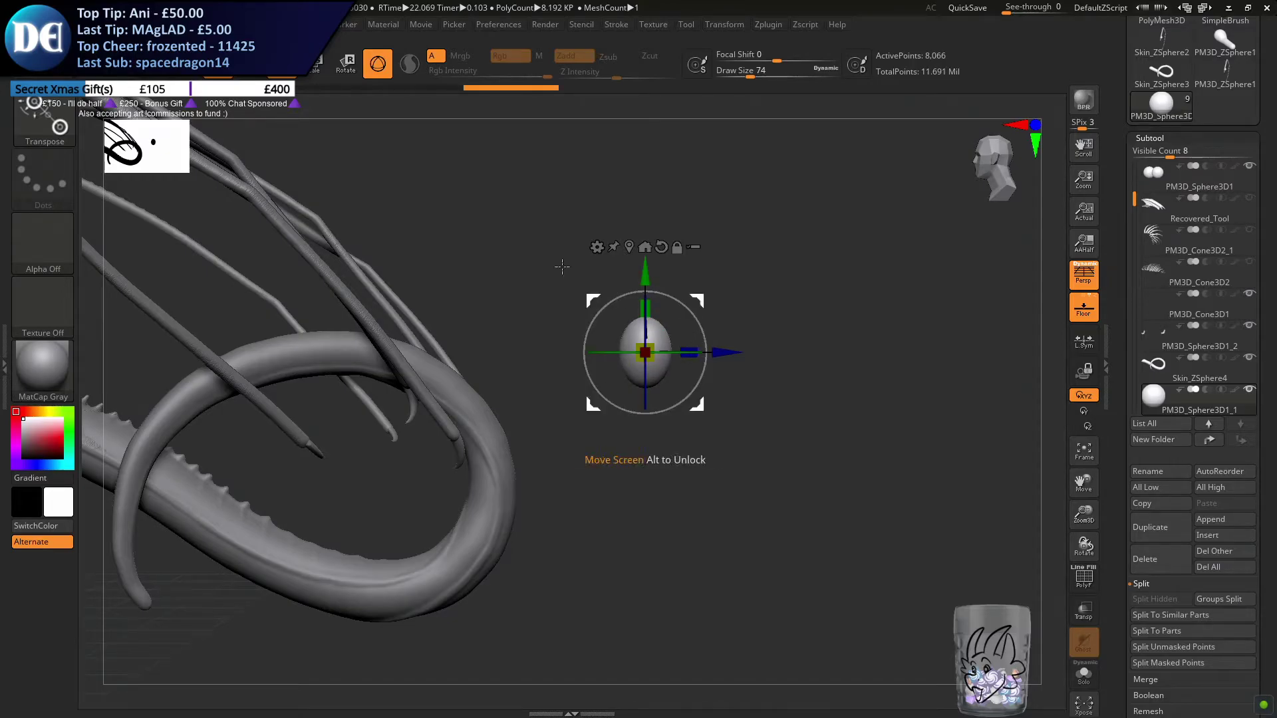
left_click_drag(651, 356, 654, 360)
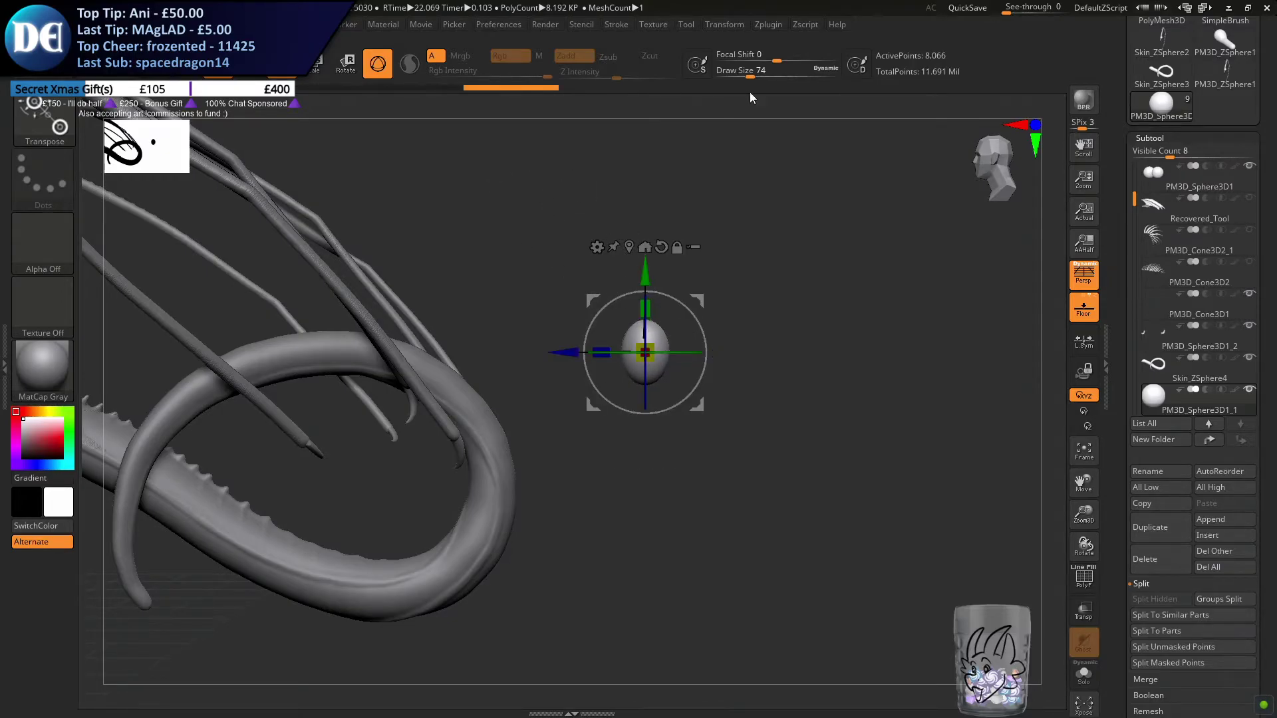
Convert the egg to a DynaMesh at resolution 128
key("q")
scroll(1156, 500, "down", 5)
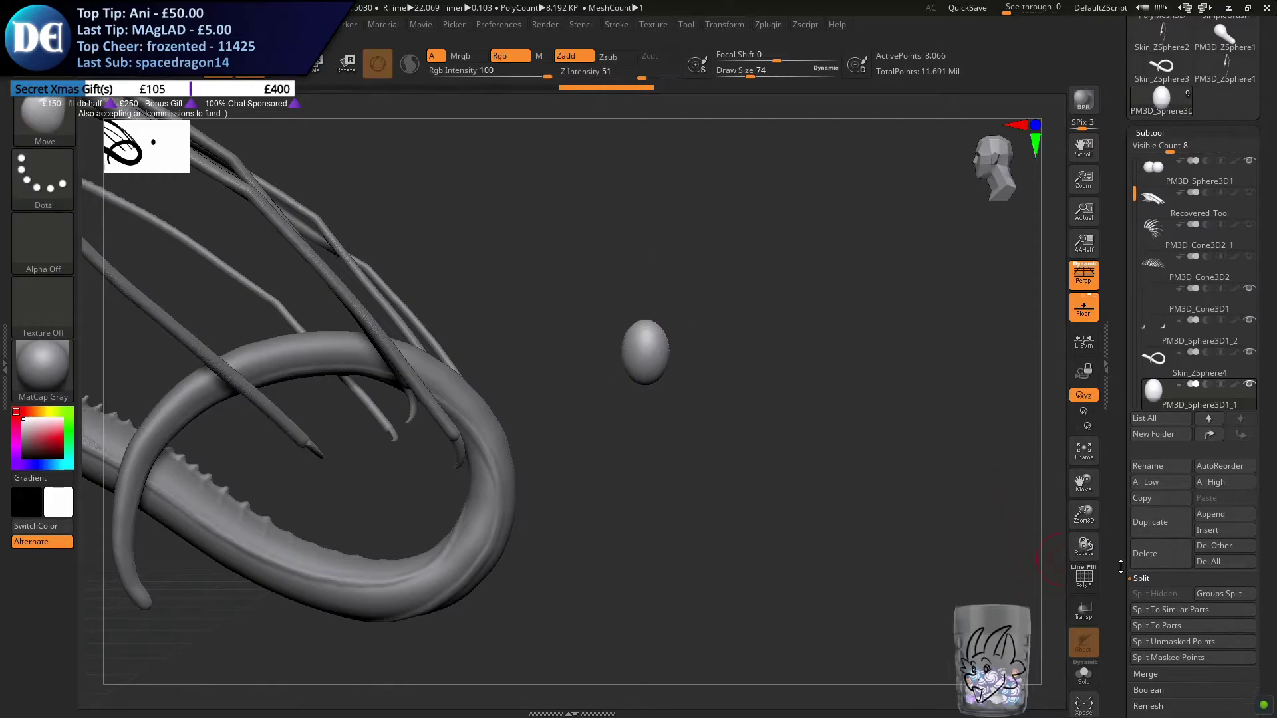
left_click(1147, 542)
scroll(1124, 579, "down", 5)
left_click(1150, 261)
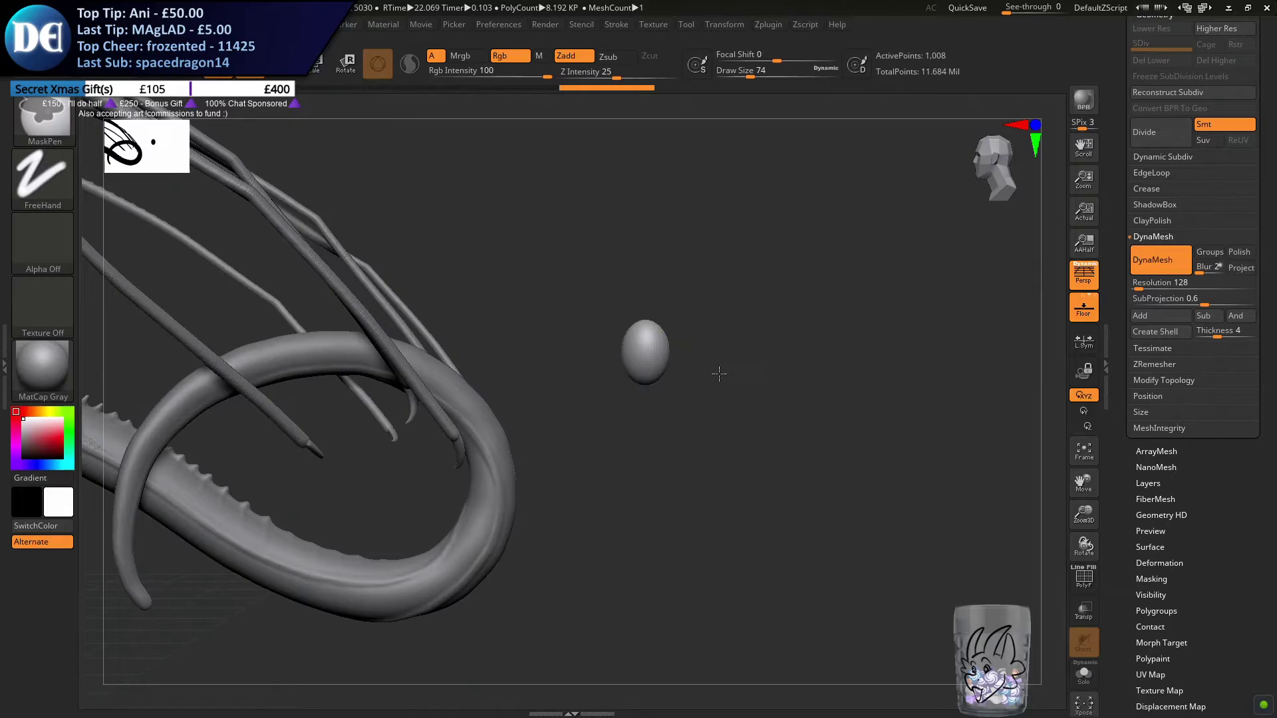
Switch to the SnakeHook brush and set its draw size to 44
right_click_drag(707, 340, 721, 432, "ctrl")
left_click(40, 116)
key("s")
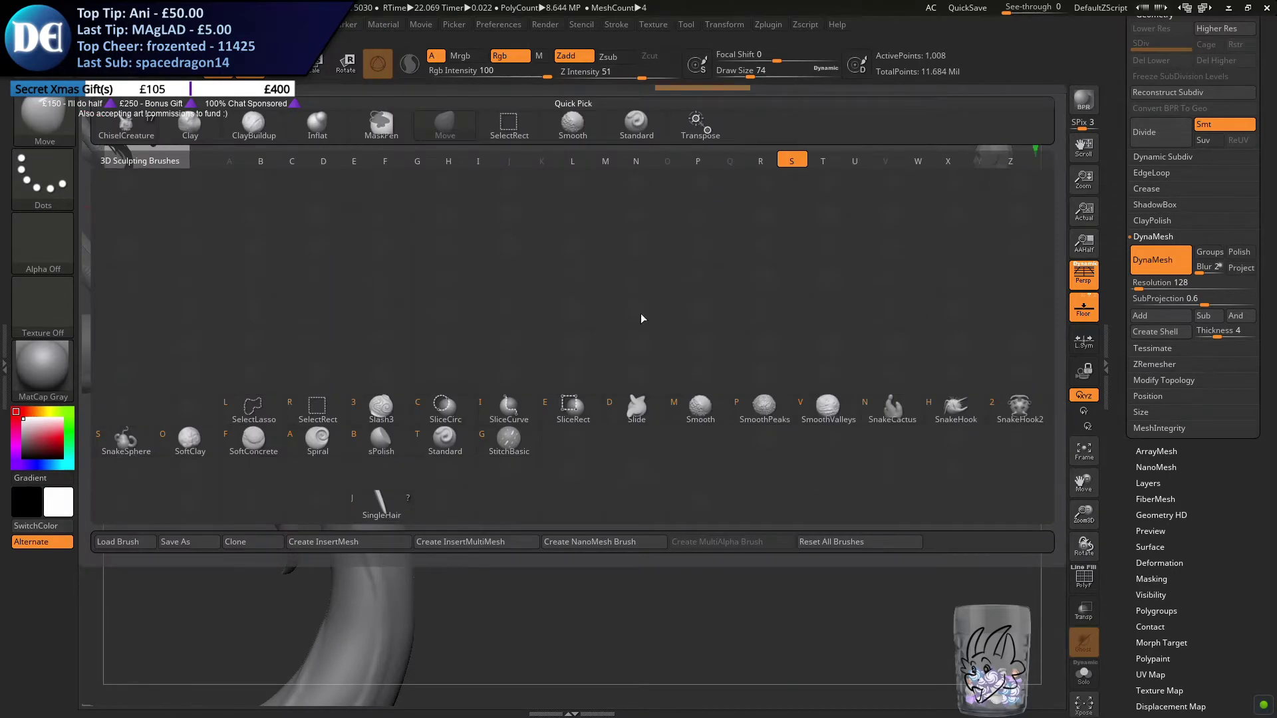
left_click(955, 407)
key("s")
left_click(444, 330)
Try pulling a tip from the egg's upper end and set the SnakeHook draw size to 49
left_click_drag(635, 395, 684, 243)
key("ctrl+z")
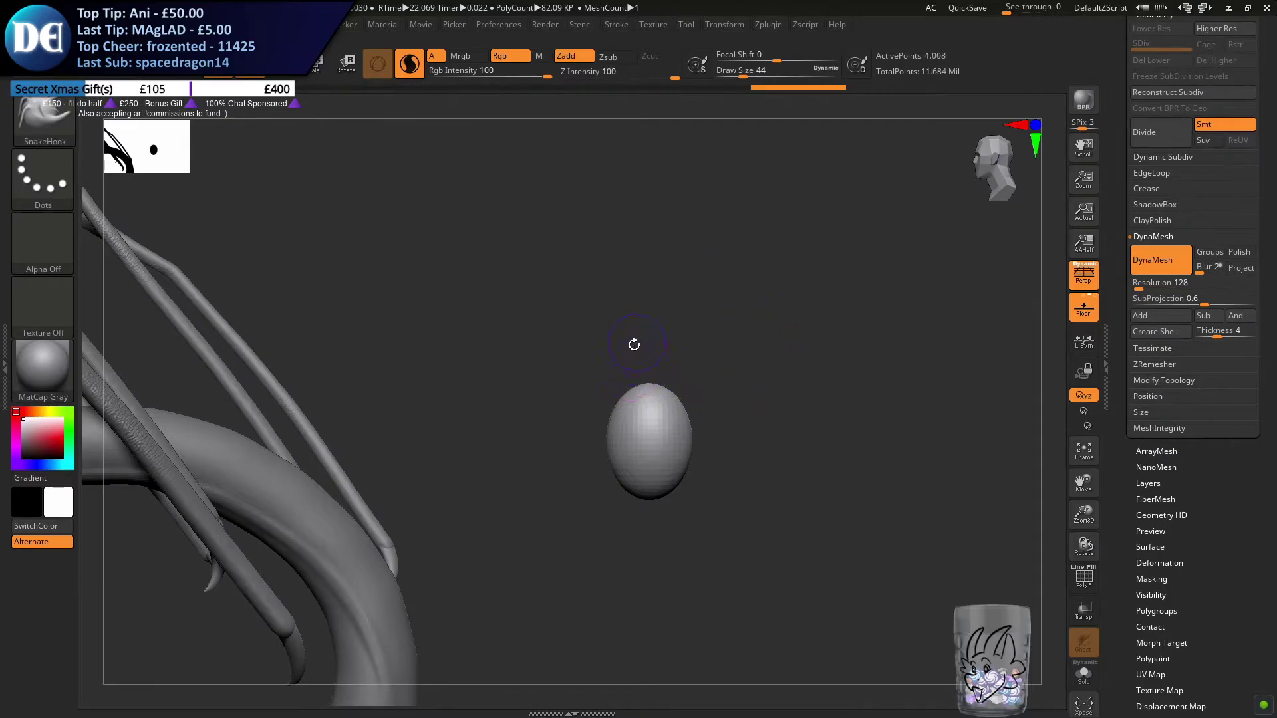
left_click_drag(580, 353, 541, 379, "alt")
key("s")
left_click(553, 383)
mouse_move(602, 413)
left_mouse_down()
mouse_move(591, 347)
mouse_move(627, 337)
left_mouse_up()
key("ctrl+z")
key("s")
left_click(608, 356)
Try to pull a long curved stinger upward from the egg with SnakeHook, undoing each stroke
left_click_drag(589, 428, 671, 308)
key("ctrl+z")
left_click_drag(601, 330, 655, 268)
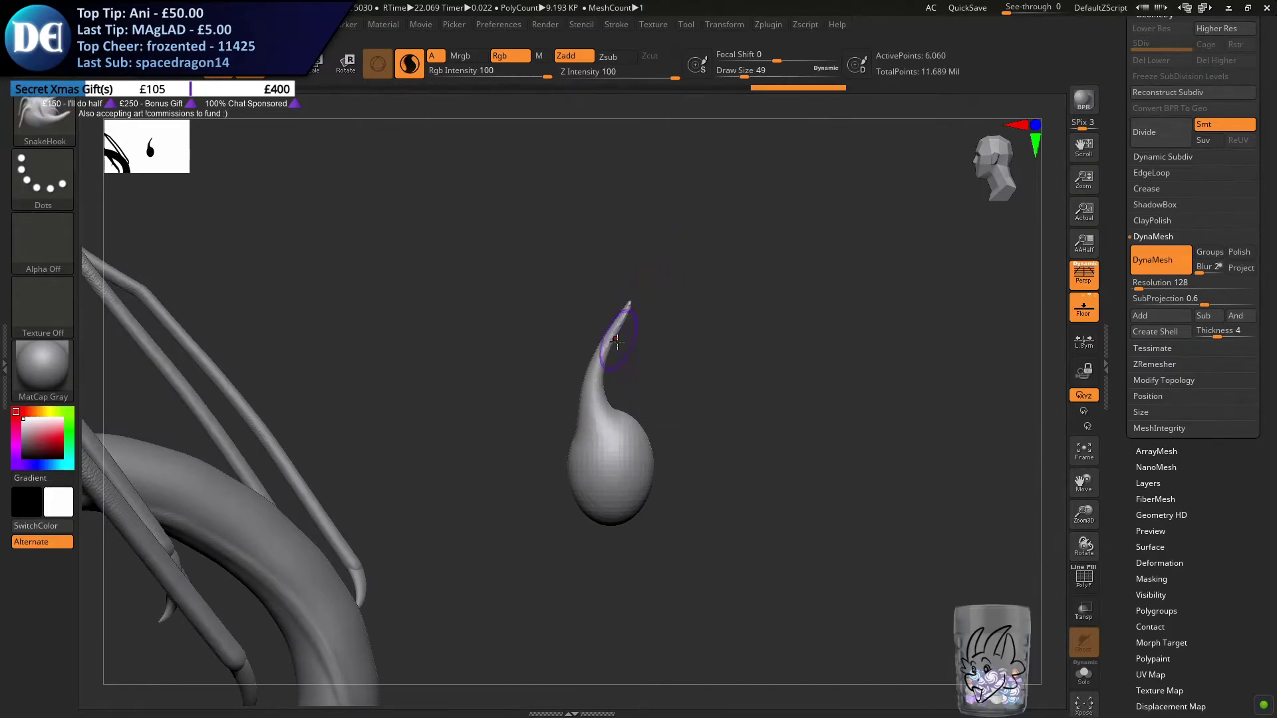
key("ctrl+z")
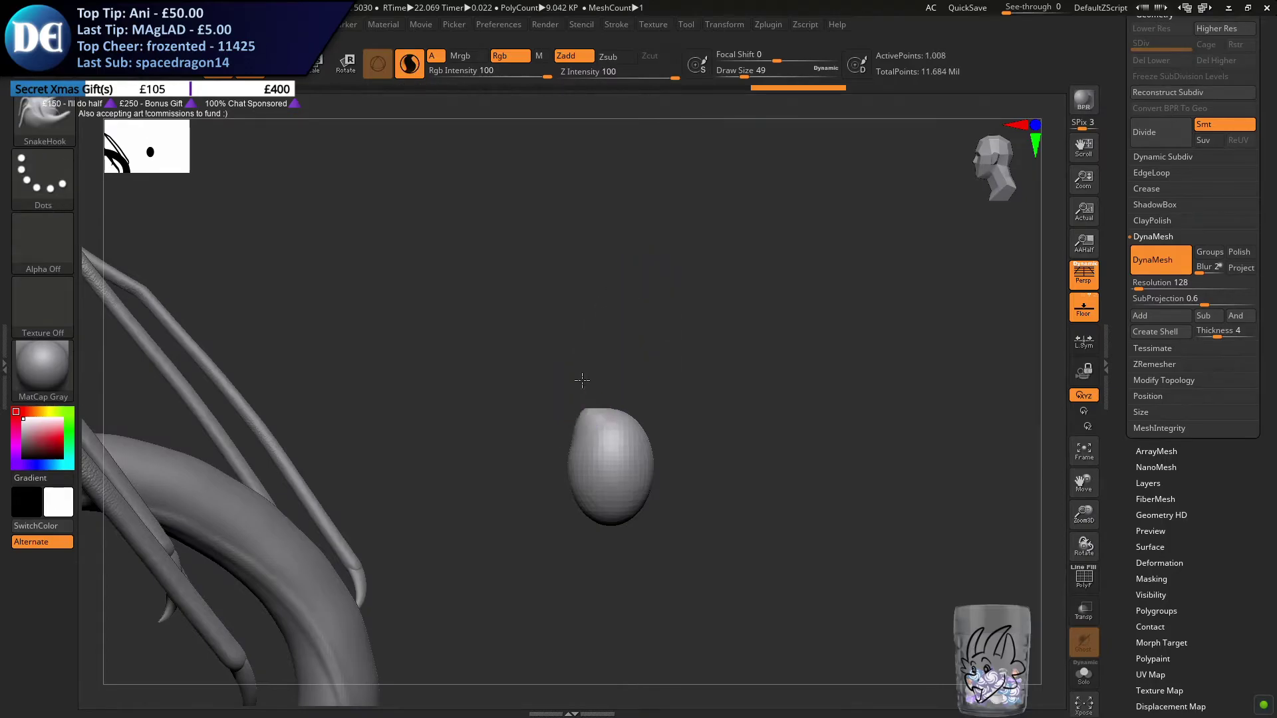
key("ctrl+z")
mouse_move(602, 392)
left_mouse_down()
mouse_move(632, 285)
mouse_move(678, 280)
mouse_move(641, 299)
mouse_move(667, 307)
mouse_move(578, 342)
mouse_move(489, 339)
mouse_move(670, 325)
left_mouse_up()
key("ctrl+z")
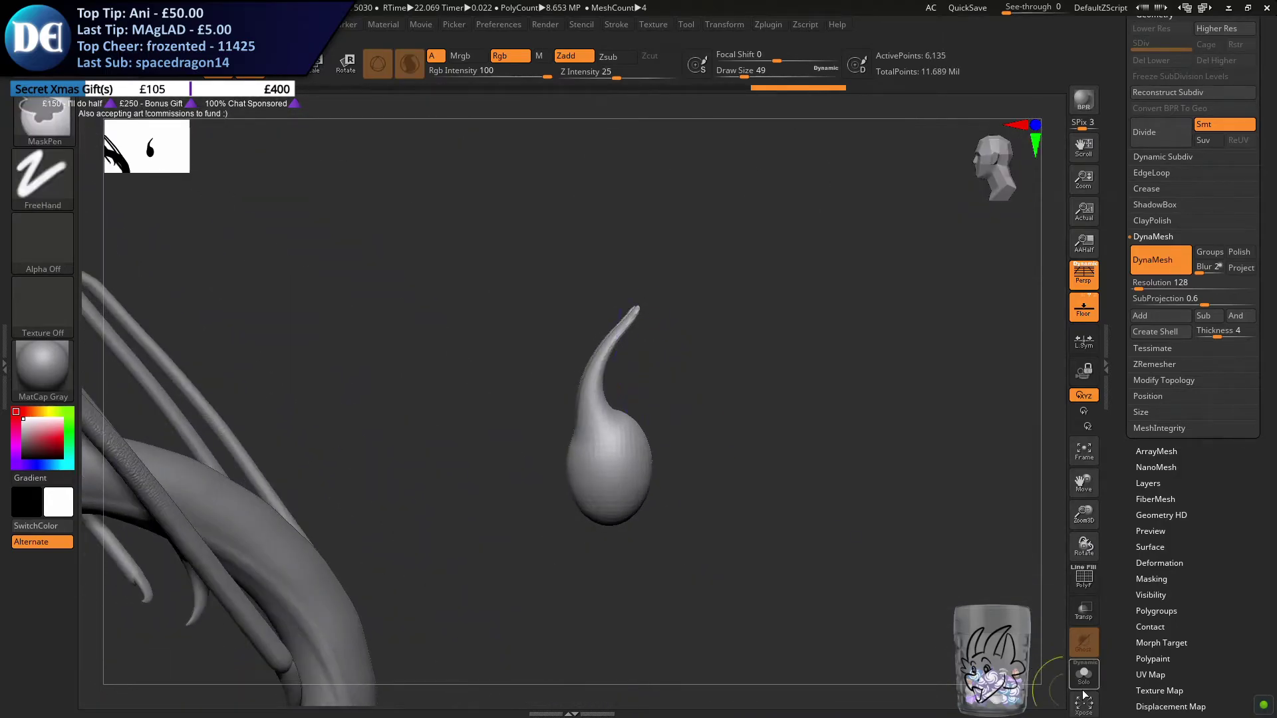
key("ctrl+z")
Isolate the egg with Solo and try another SnakeHook pull from its upper end
left_click(1083, 678)
left_click_drag(613, 414, 568, 416, "shift")
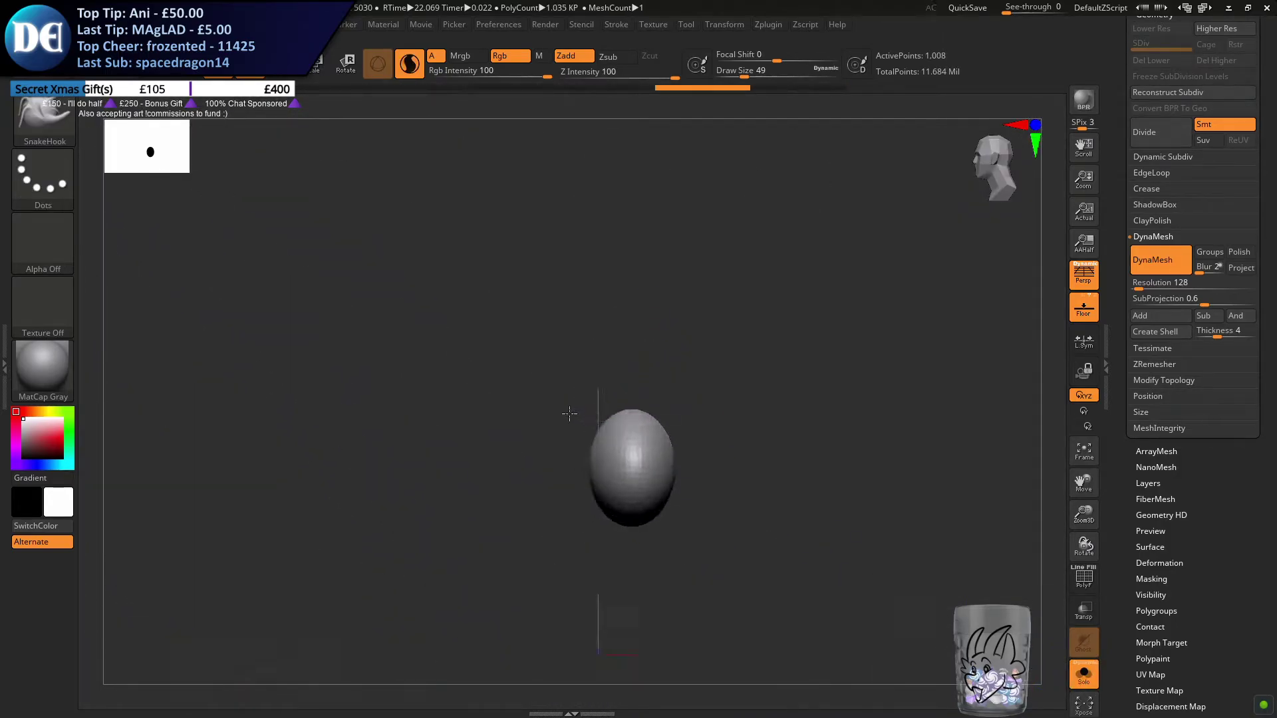
left_click_drag(697, 308, 699, 305)
key("ctrl+z")
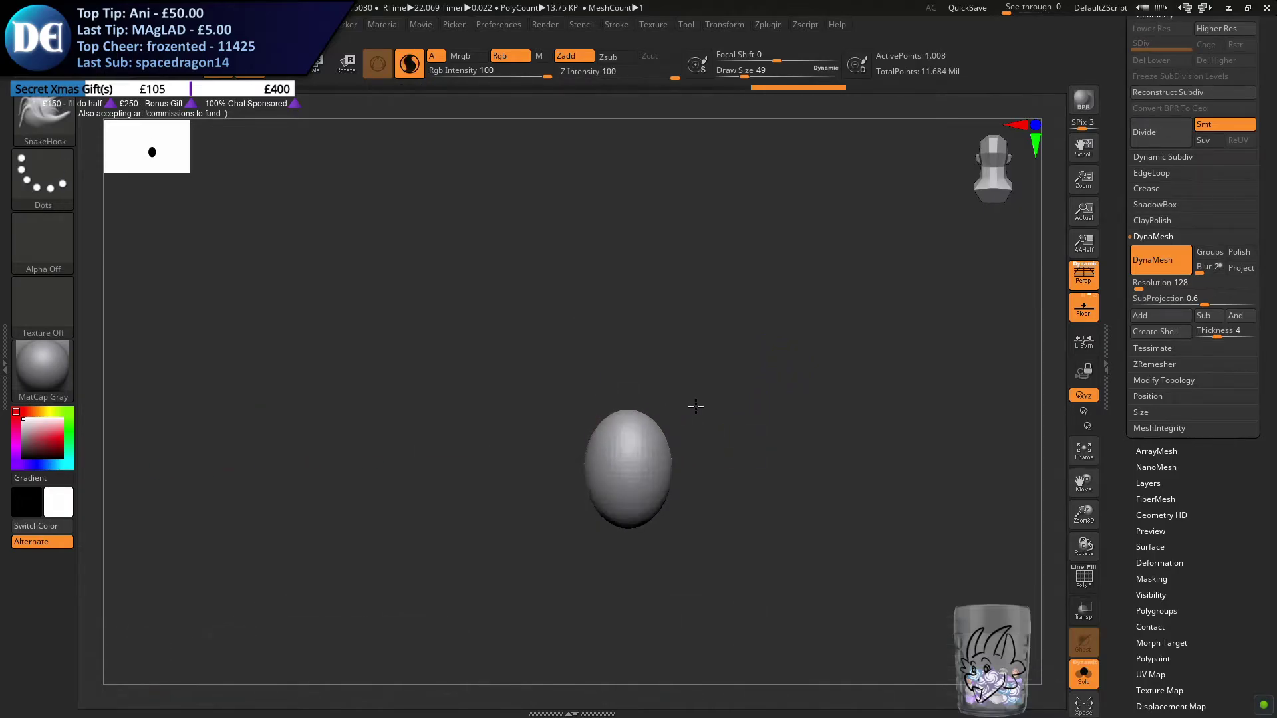
left_click_drag(695, 406, 622, 407, "shift")
Try a different starting point for the stinger pull on the isolated egg and undo the strokes
mouse_move(661, 367)
left_mouse_down()
mouse_move(730, 353)
mouse_move(618, 363)
left_mouse_up()
key("ctrl+z")
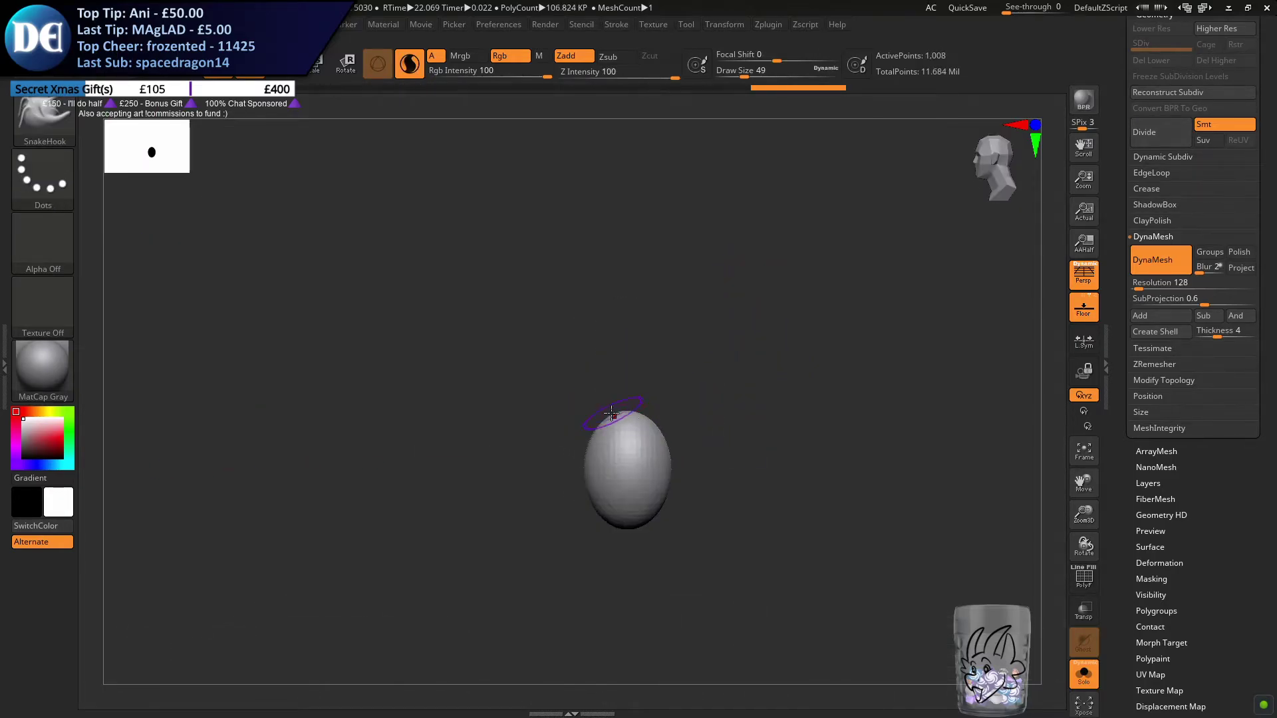
left_click_drag(613, 417, 710, 274)
key("ctrl+z")
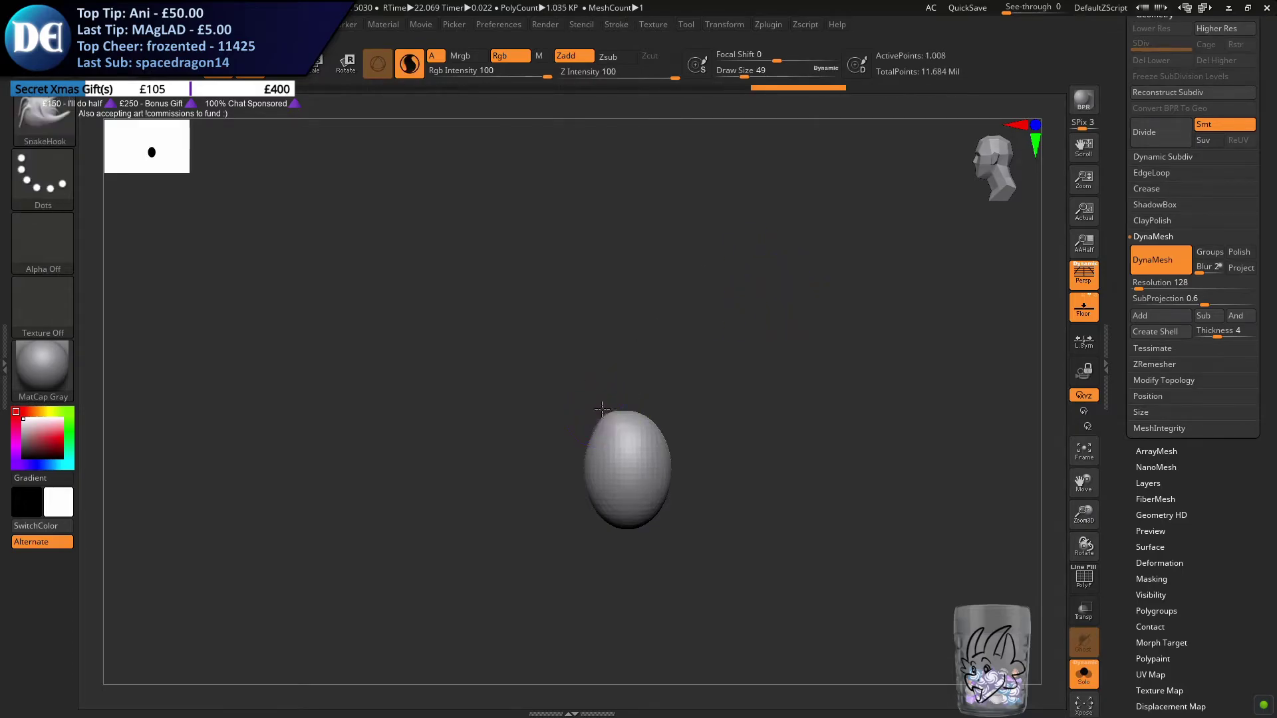
key("ctrl+z")
Pull a curved stinger with a hooked tip out of the egg's upper end with SnakeHook
left_click_drag(618, 417, 685, 304)
mouse_move(658, 352)
left_mouse_down()
mouse_move(698, 352)
mouse_move(658, 353)
left_mouse_up()
left_click_drag(677, 316, 654, 308)
mouse_move(585, 363)
left_mouse_down()
mouse_move(550, 388)
mouse_move(578, 366)
left_mouse_up()
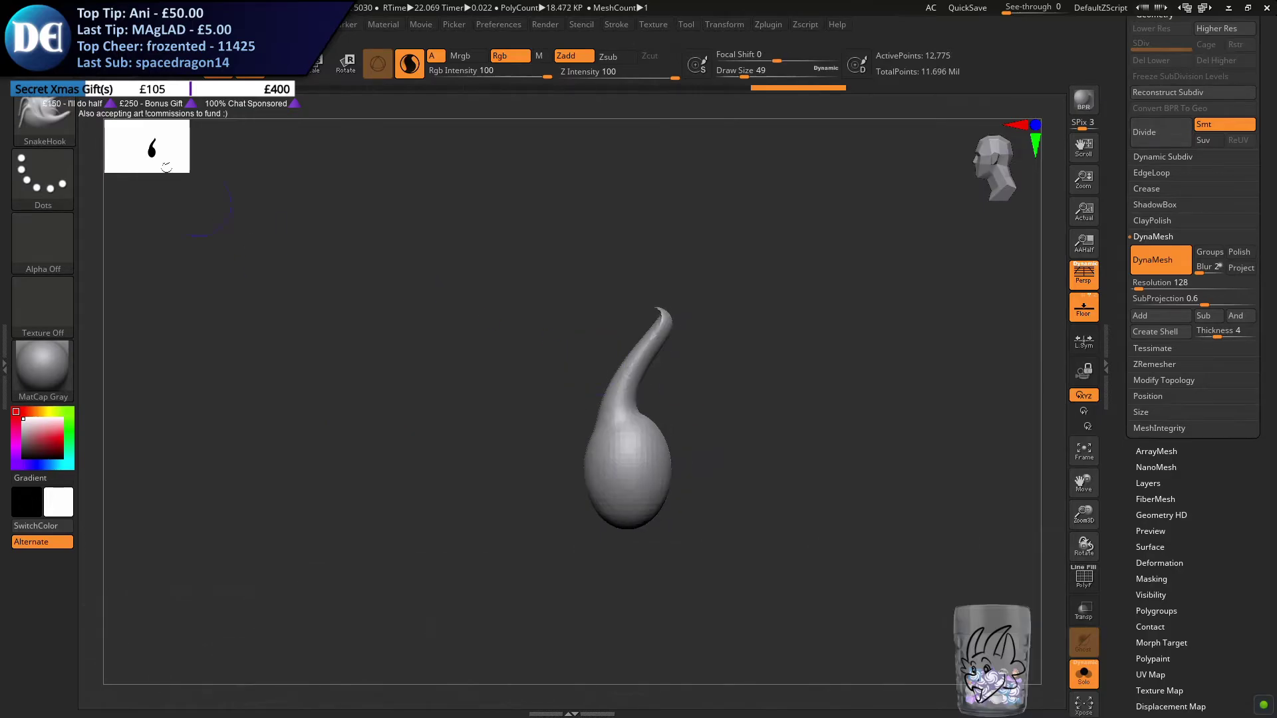
Remesh the stinger bulb with DynaMesh and switch to the Move brush
left_click(65, 118)
key("m")
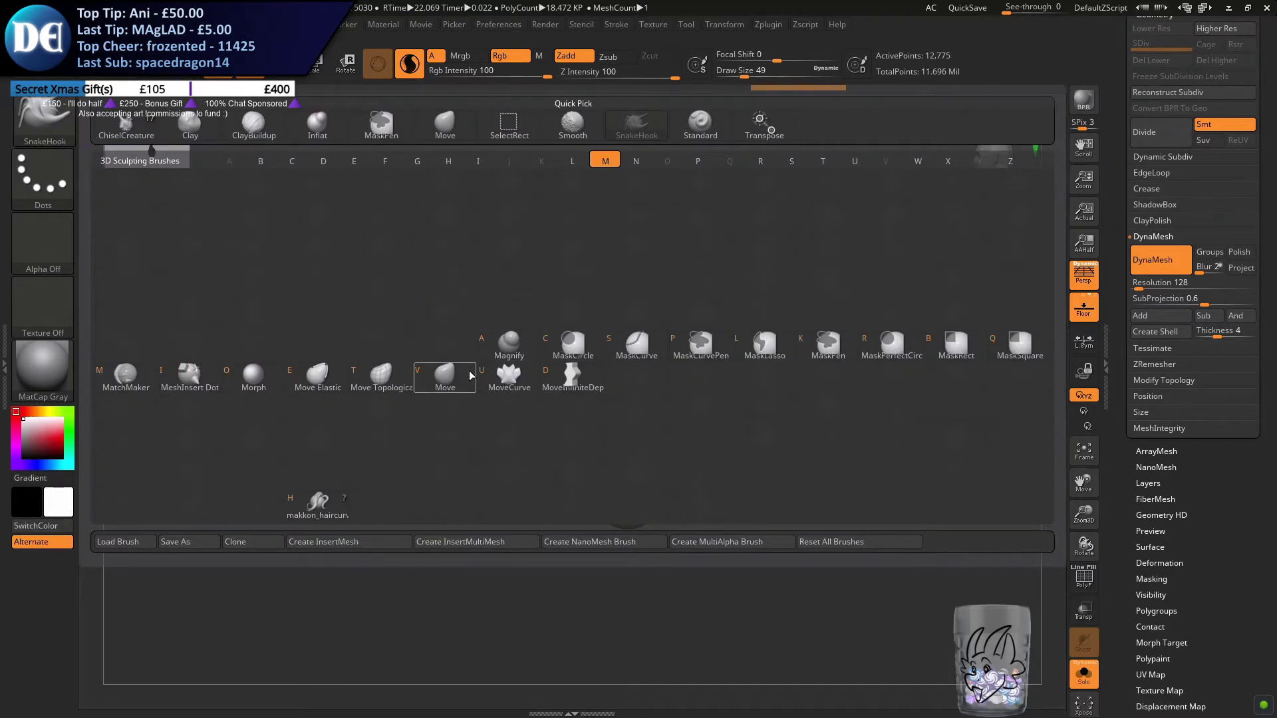
left_click(449, 373)
key("s")
mouse_move(421, 294)
left_mouse_down()
mouse_move(373, 297)
mouse_move(391, 317)
left_mouse_up()
key("s")
Reshape the stinger's neck and tip with the Move brush at a draw size of 77
key("s")
key("s")
mouse_move(673, 310)
left_mouse_down()
mouse_move(698, 305)
mouse_move(665, 319)
mouse_move(654, 306)
mouse_move(735, 299)
mouse_move(656, 286)
mouse_move(720, 339)
left_mouse_up()
key("s")
key("s")
key("s")
mouse_move(615, 365)
left_mouse_down()
mouse_move(647, 385)
mouse_move(620, 383)
left_mouse_up()
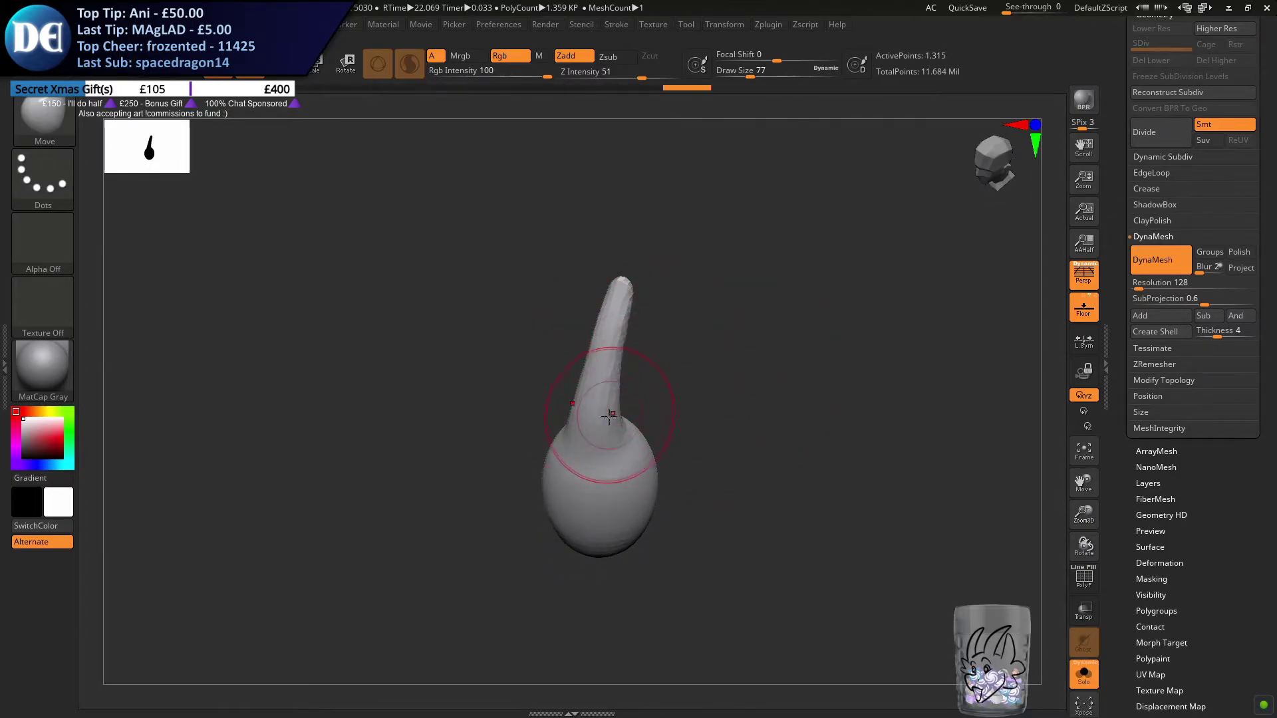
left_click_drag(632, 409, 629, 319)
mouse_move(699, 374)
left_mouse_down("ctrl")
mouse_move(741, 416)
mouse_move(641, 379)
mouse_move(643, 359)
mouse_move(624, 359)
mouse_move(612, 385)
mouse_move(625, 328)
mouse_move(630, 368)
left_mouse_up("ctrl")
Bend the stinger into a smoother curve with the Move brush at a draw size of 97, and exit Solo
key("s")
left_click_drag(619, 425, 593, 412)
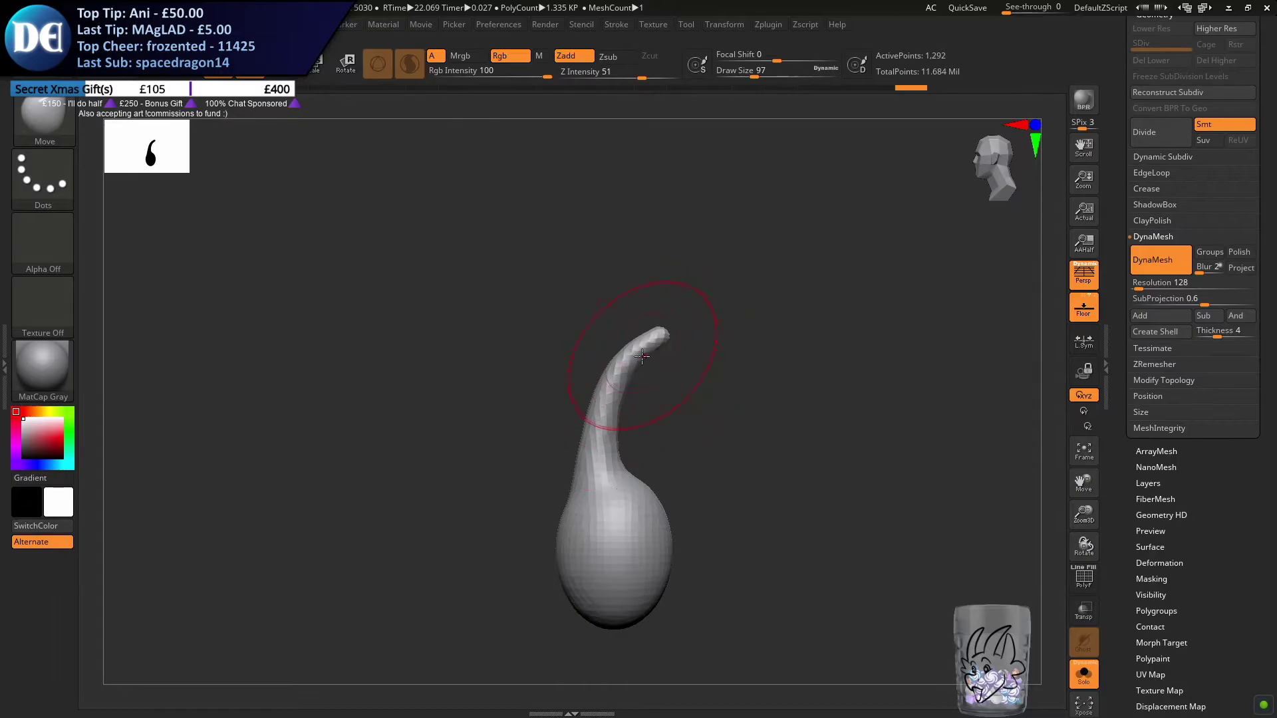
left_click_drag(641, 356, 638, 353)
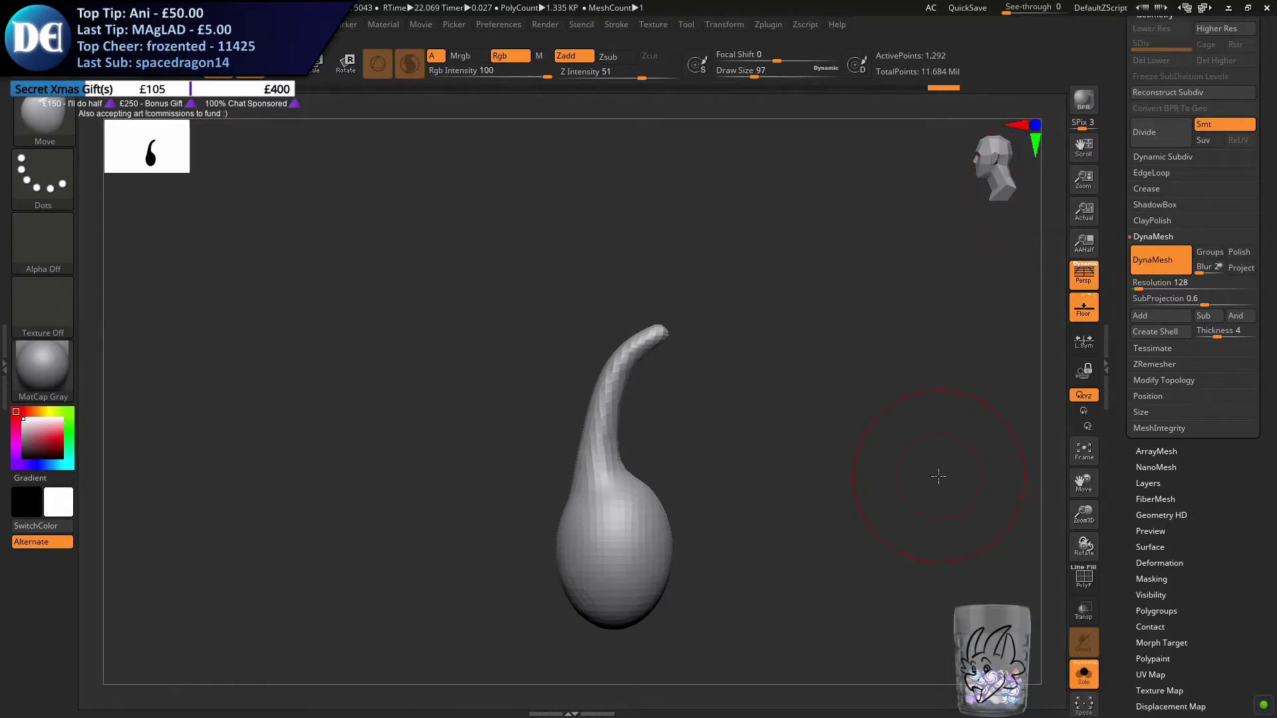
left_click_drag(612, 421, 603, 420)
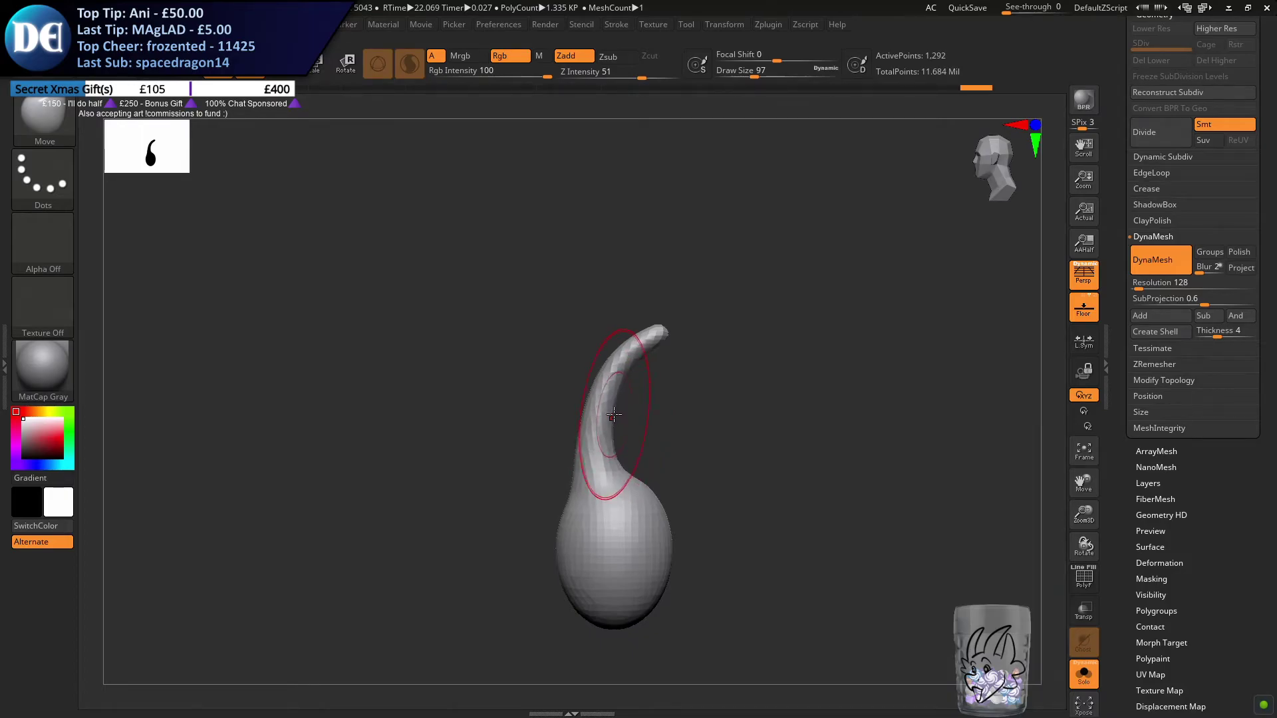
left_click(1083, 673)
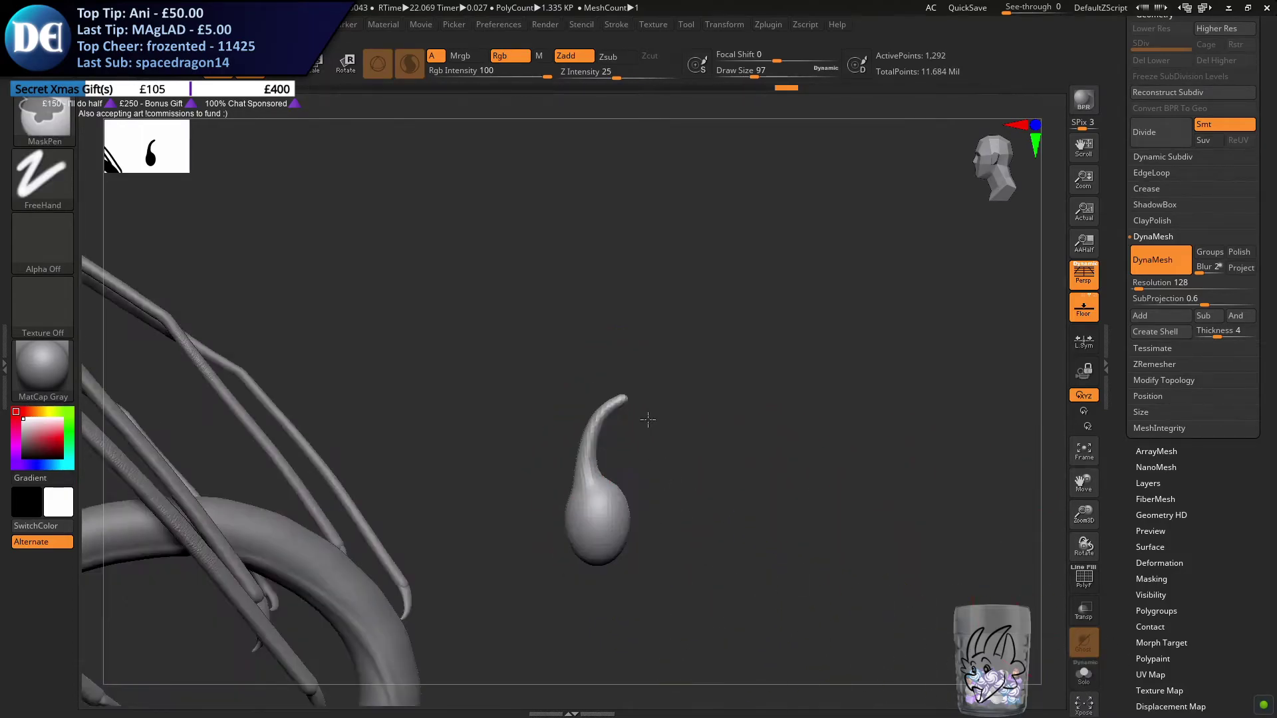
Set the stinger's DynaMesh resolution to 456
key("w")
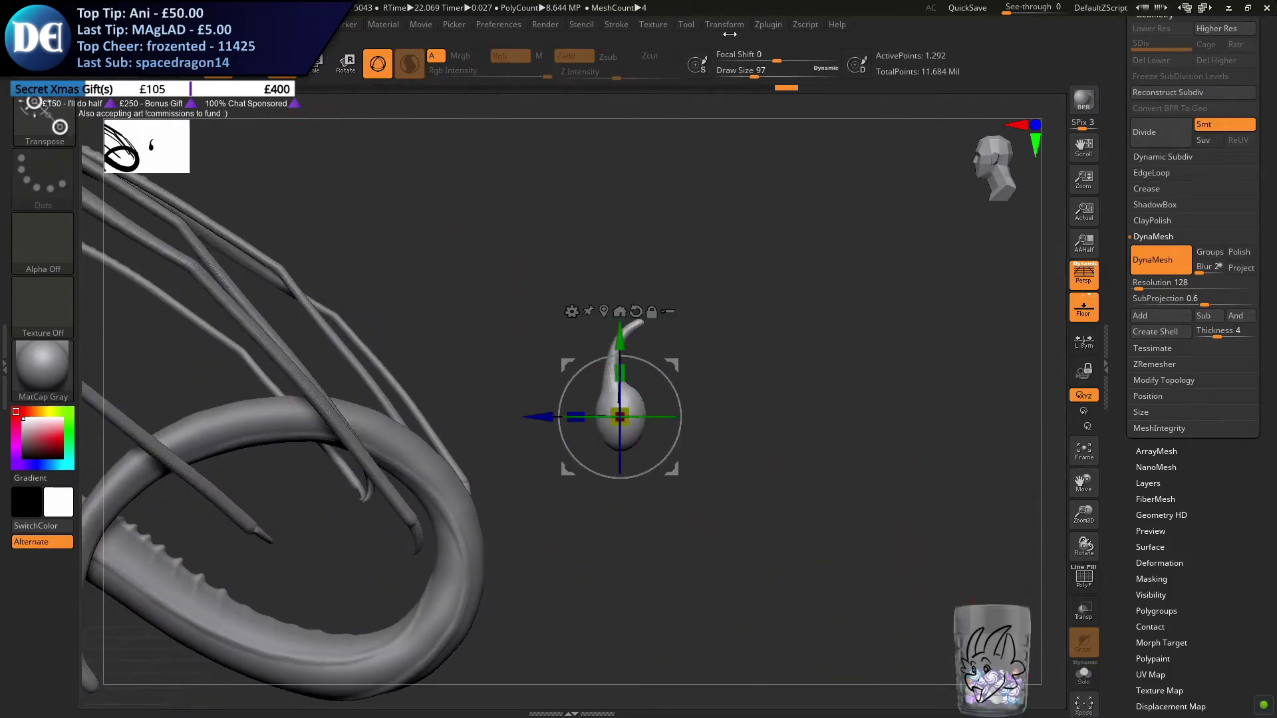
left_click(724, 24)
left_click(766, 408)
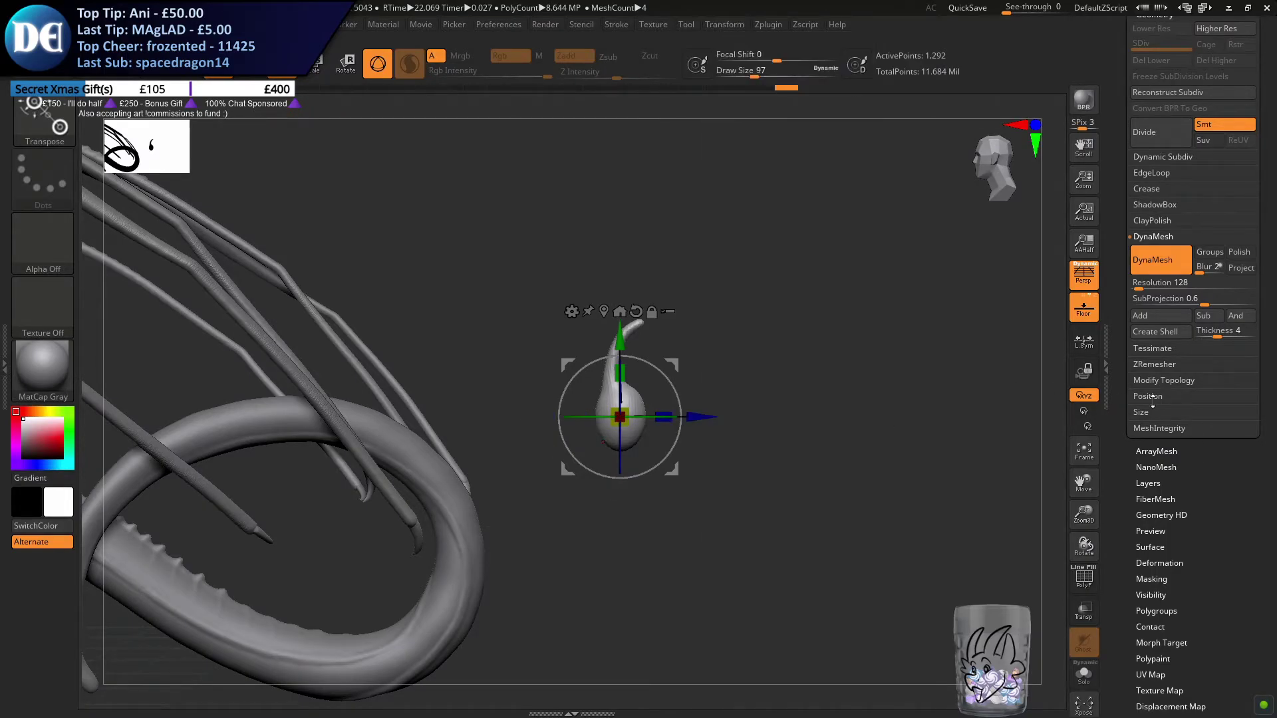
left_click(1160, 282)
type("384")
key("Return")
key("q")
left_click(1160, 283)
type("456")
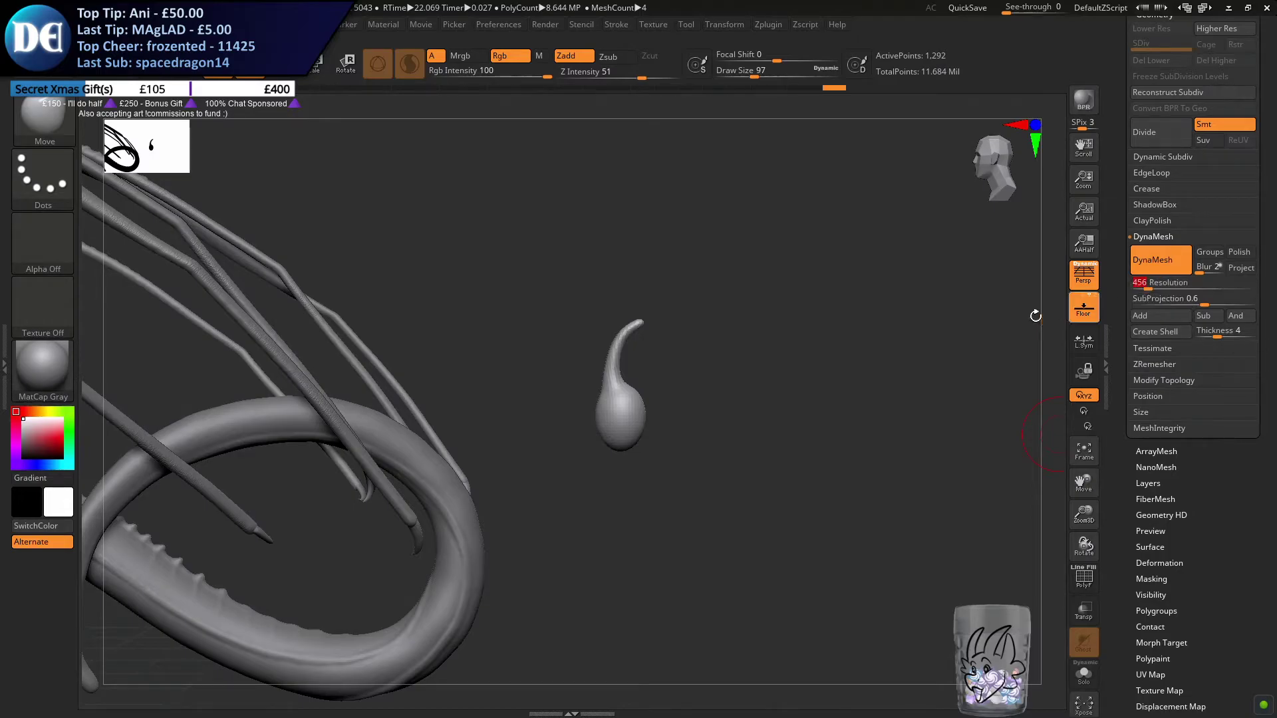
key("Return")
Move the stinger bulb from behind the tail bend to the tip of the coiled tail
key("w")
left_click_drag(661, 263, 740, 184, "alt")
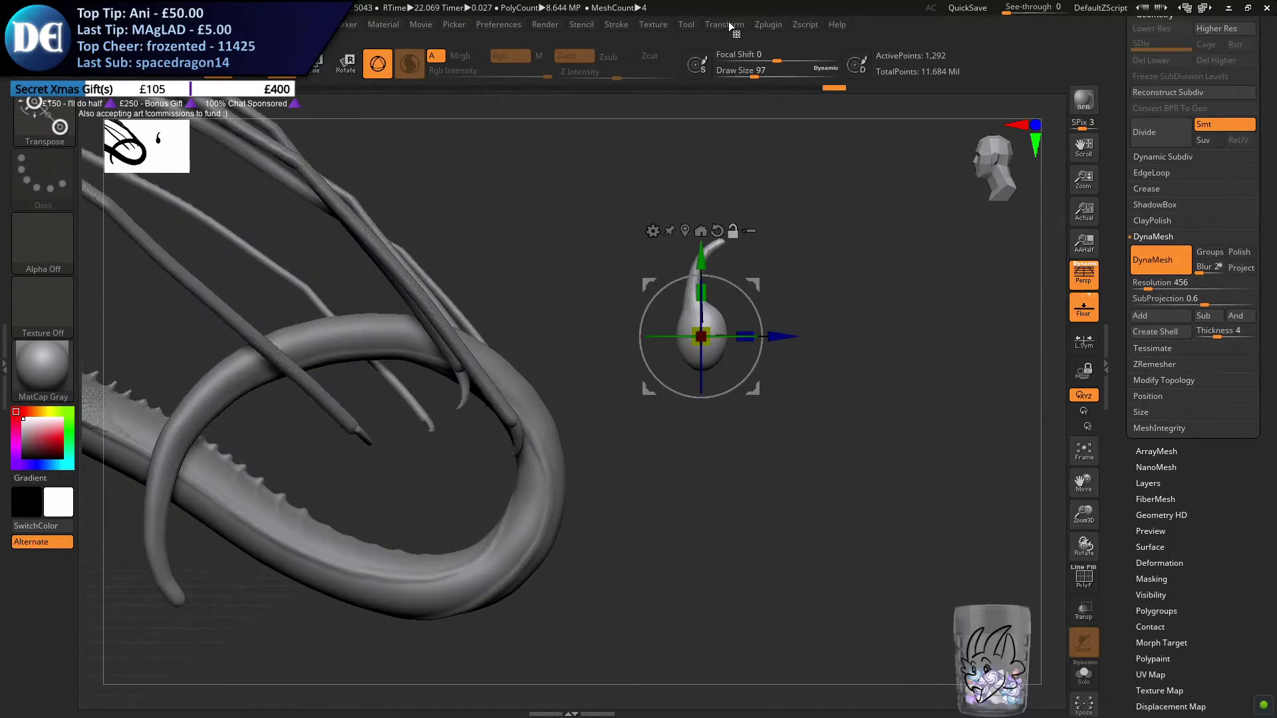
left_click(724, 24)
left_click_drag(594, 479, 592, 412, "alt")
left_click_drag(591, 412, 552, 414)
left_click_drag(753, 388, 416, 612)
left_click_drag(669, 385, 728, 425, "alt")
left_click_drag(858, 416, 928, 356)
left_click_drag(599, 418, 665, 555)
left_click_drag(983, 437, 512, 473)
key("ctrl+z")
left_click_drag(1010, 436, 491, 482)
left_click_drag(498, 475, 571, 490, "alt")
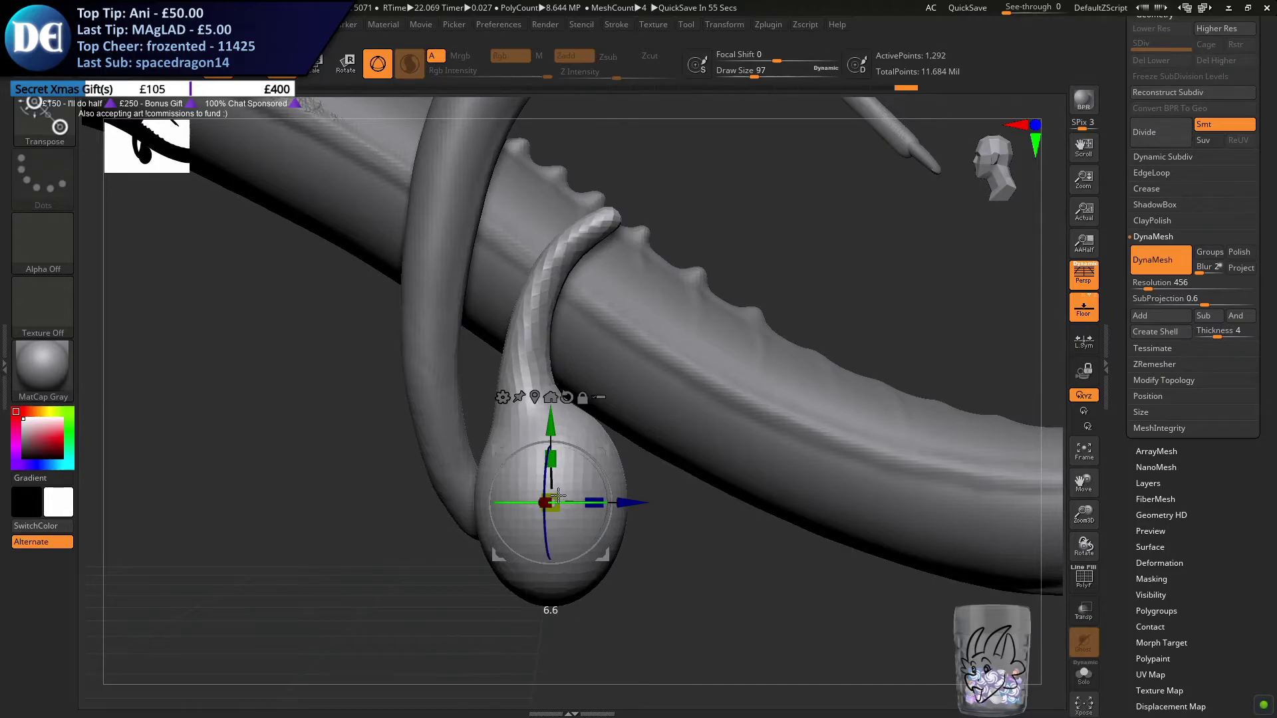
Align the stinger bulb with the tail tip from the side and rear, and scale it down slightly
left_click_drag(553, 504, 540, 511)
left_click_drag(672, 464, 715, 414)
left_click_drag(718, 485, 693, 463)
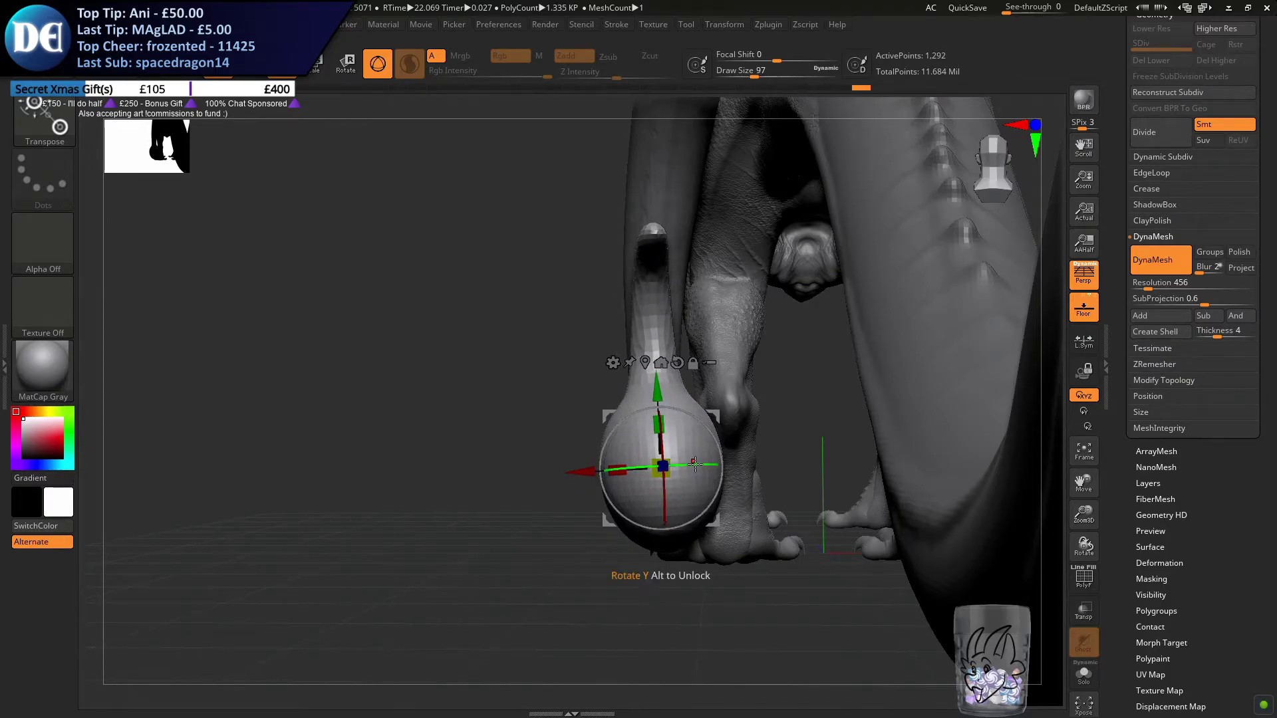
left_click_drag(723, 422, 727, 419)
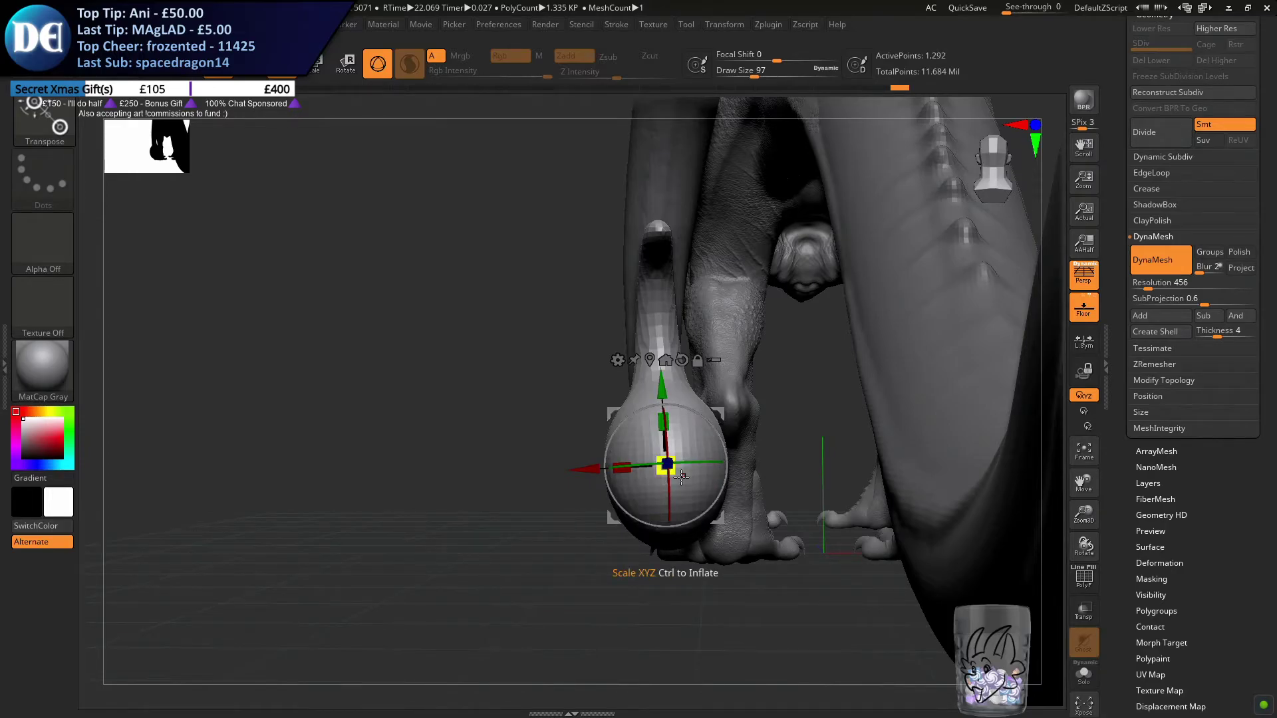
left_click_drag(669, 507, 679, 522)
left_click_drag(598, 565, 756, 507)
left_click_drag(693, 412, 677, 461)
right_click_drag(677, 461, 651, 388, "ctrl")
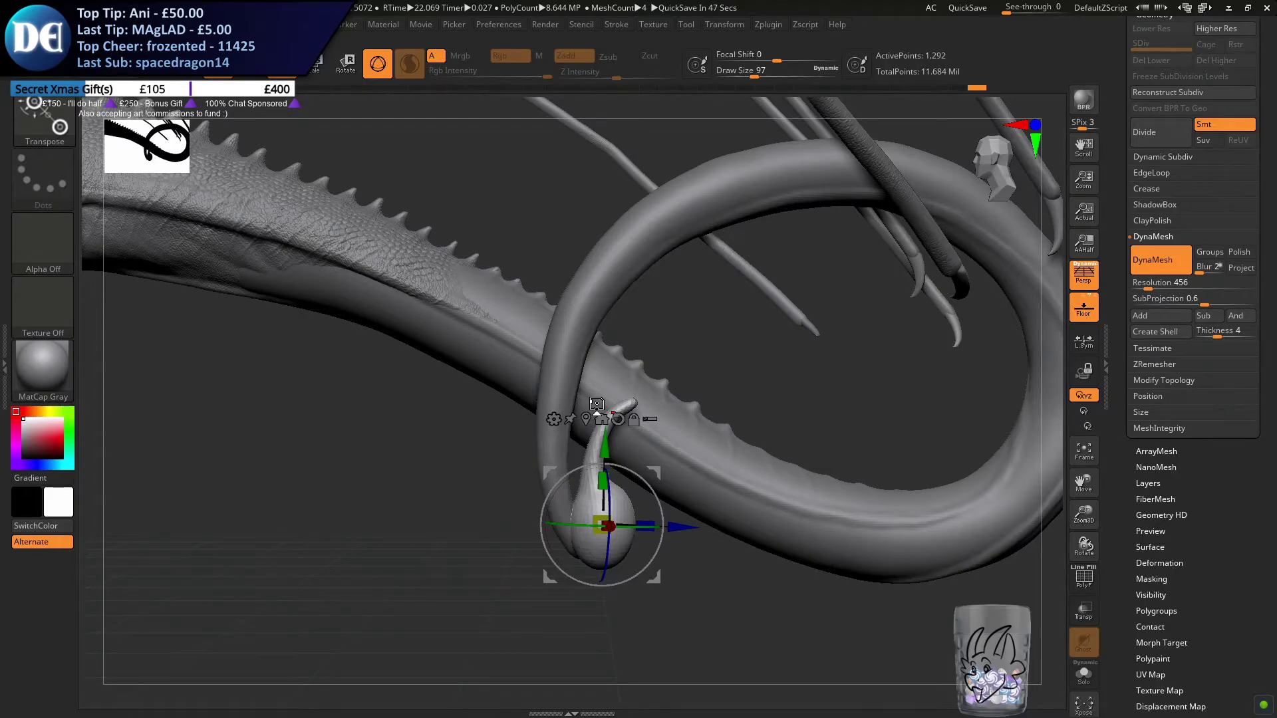
Rotate and nudge the stinger bulb so it continues the direction of the tail tip
left_click_drag(480, 434, 429, 425, "alt")
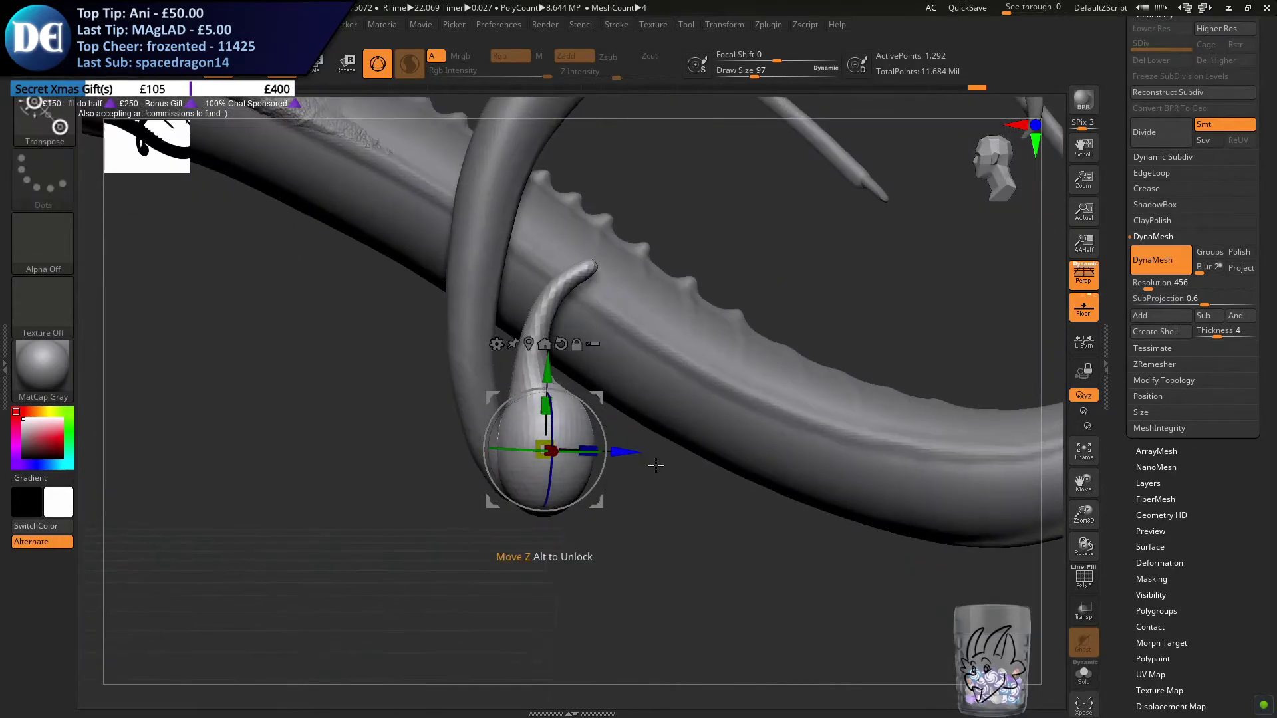
left_click_drag(597, 417, 601, 424)
right_click_drag(601, 424, 658, 453)
mouse_move(577, 446)
left_mouse_down()
mouse_move(586, 472)
mouse_move(577, 446)
mouse_move(583, 454)
left_mouse_up()
right_click_drag(625, 455, 515, 449)
left_click_drag(567, 452, 572, 450)
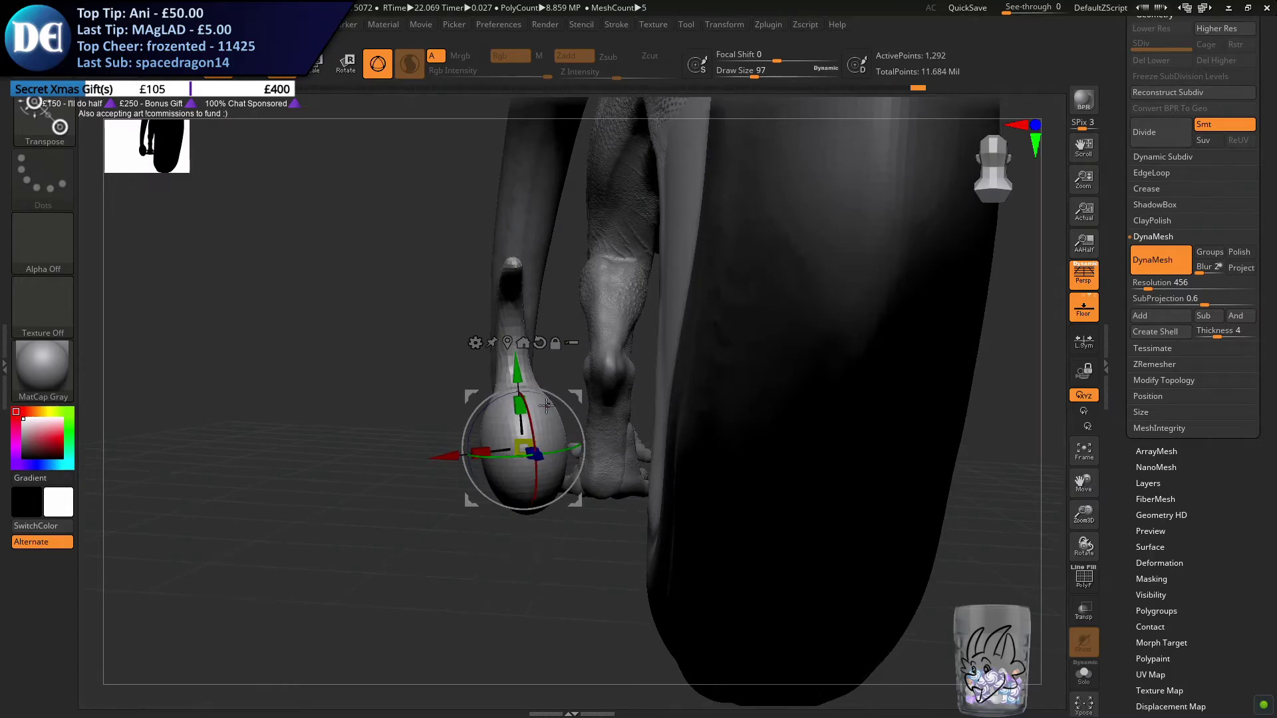
left_click_drag(502, 397, 509, 395)
right_click_drag(536, 404, 310, 244)
Return to the Move brush and make the tail the active subtool
key("q")
right_click_drag(373, 351, 466, 477, "ctrl")
left_click(313, 253, "alt")
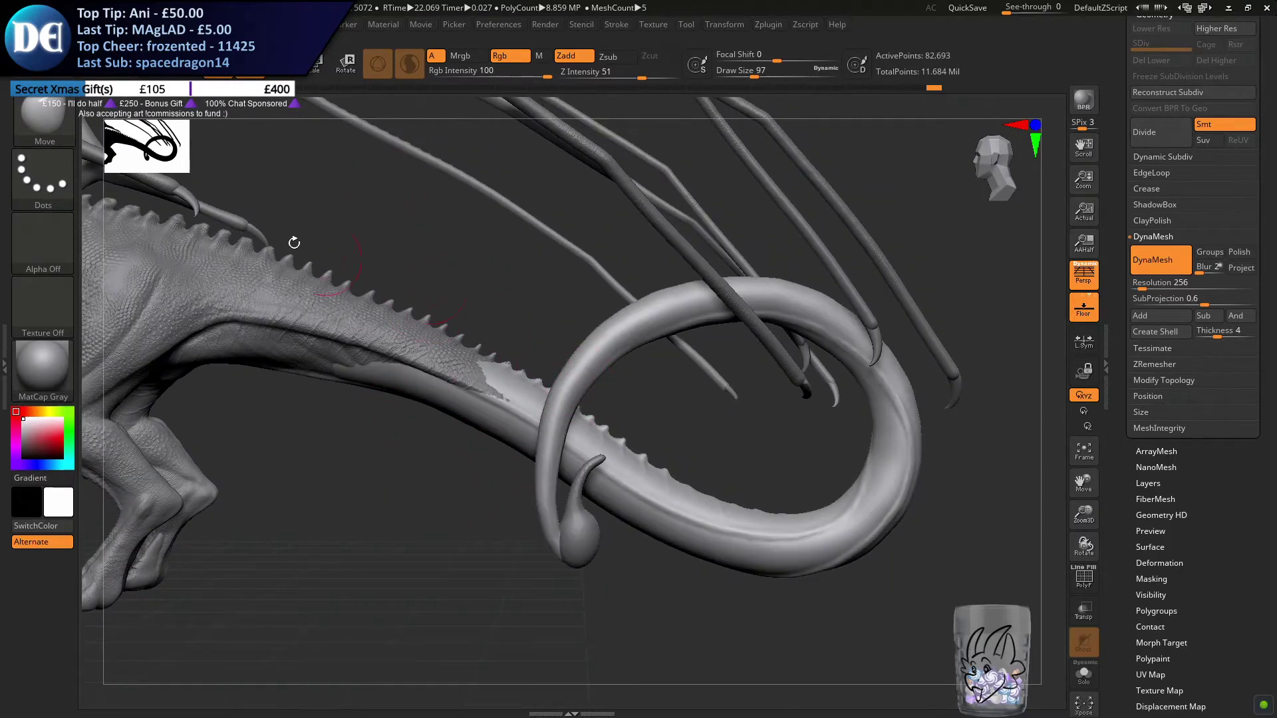
key("s")
left_click_drag(295, 444, 314, 444)
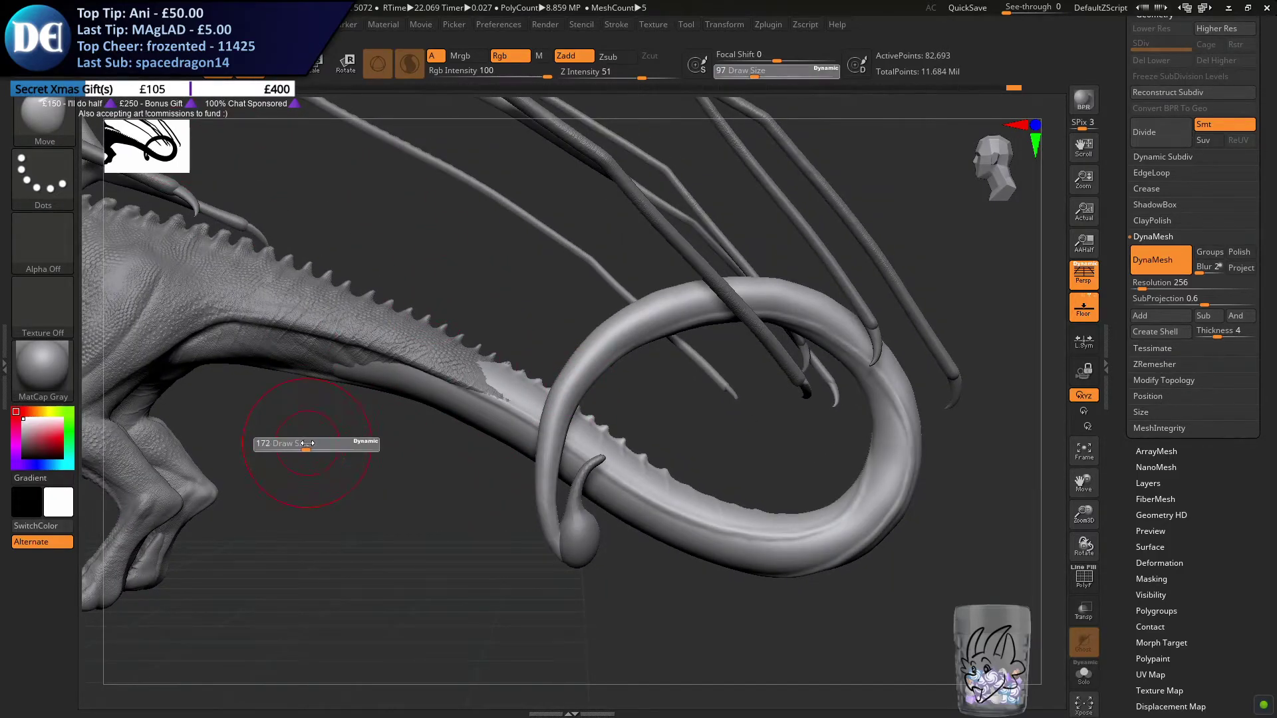
Pull the tail tip towards the stinger bulb from the side and rear, using the Move brush at draw size 251
right_click_drag(490, 416, 496, 461, "ctrl")
key("s")
left_click_drag(496, 461, 503, 461)
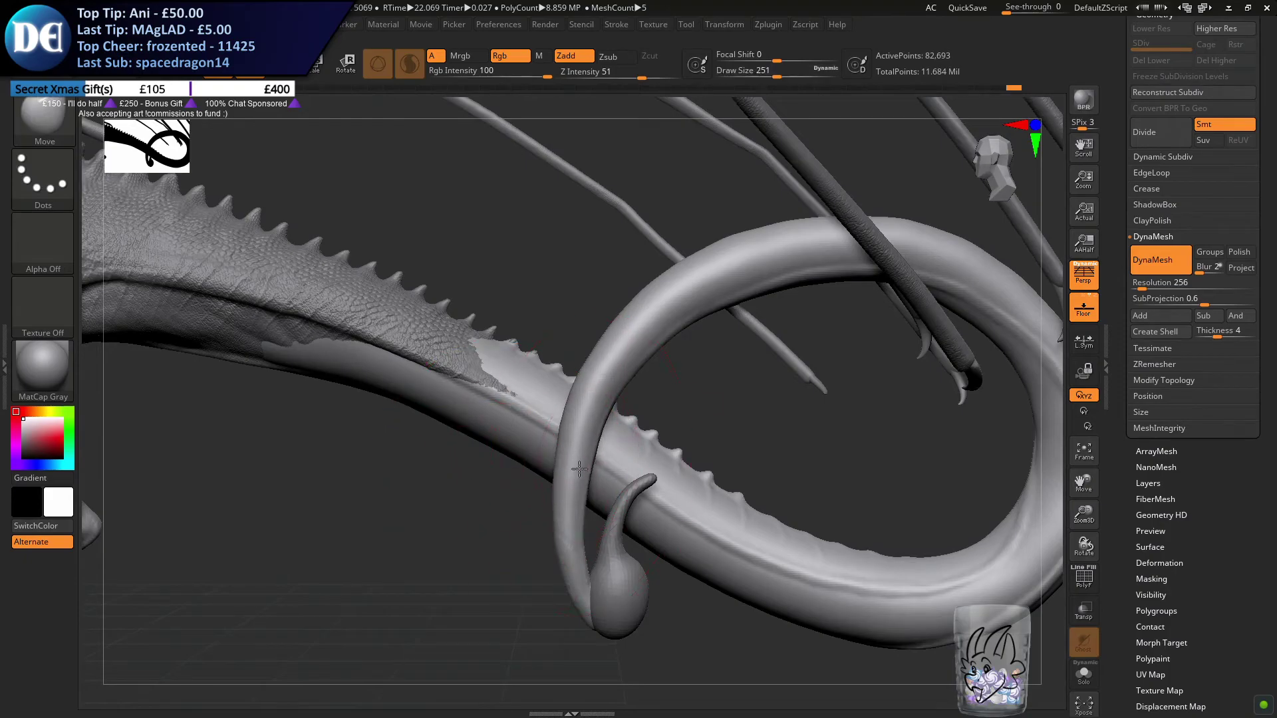
left_click_drag(577, 508, 564, 470)
mouse_move(532, 468)
right_mouse_down()
mouse_move(622, 468)
mouse_move(581, 468)
right_mouse_up()
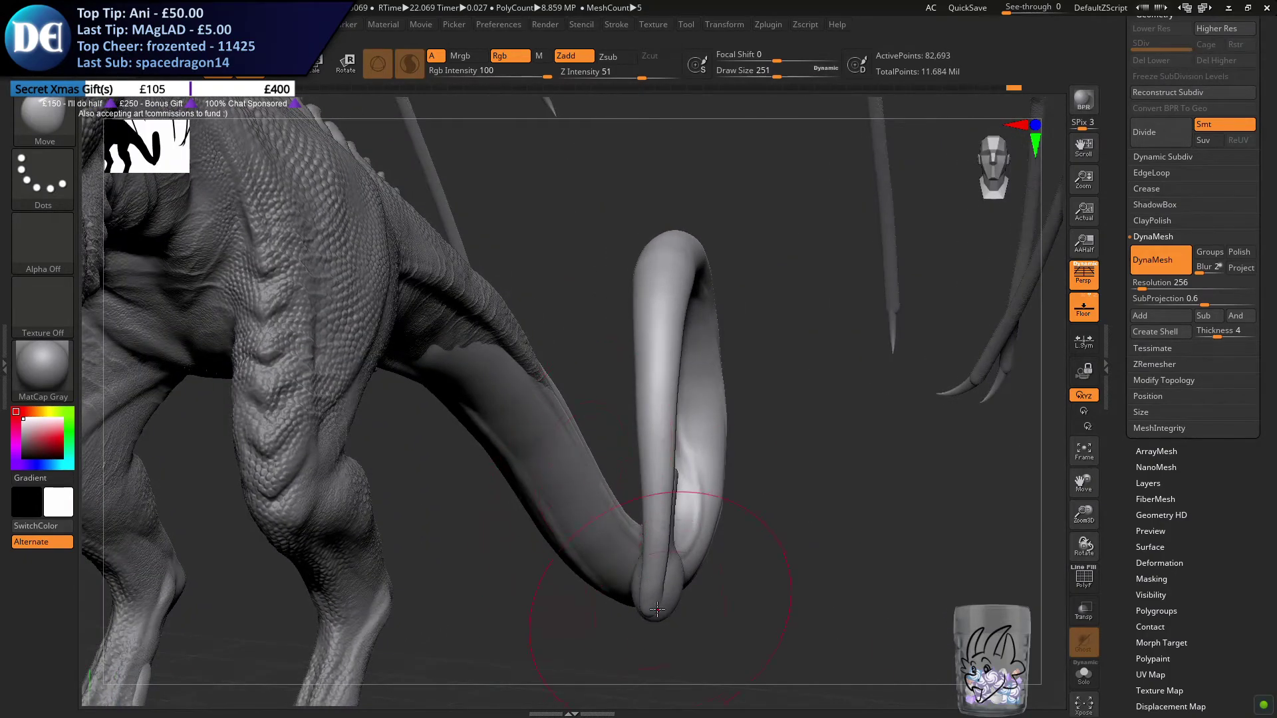
right_click_drag(645, 599, 592, 588)
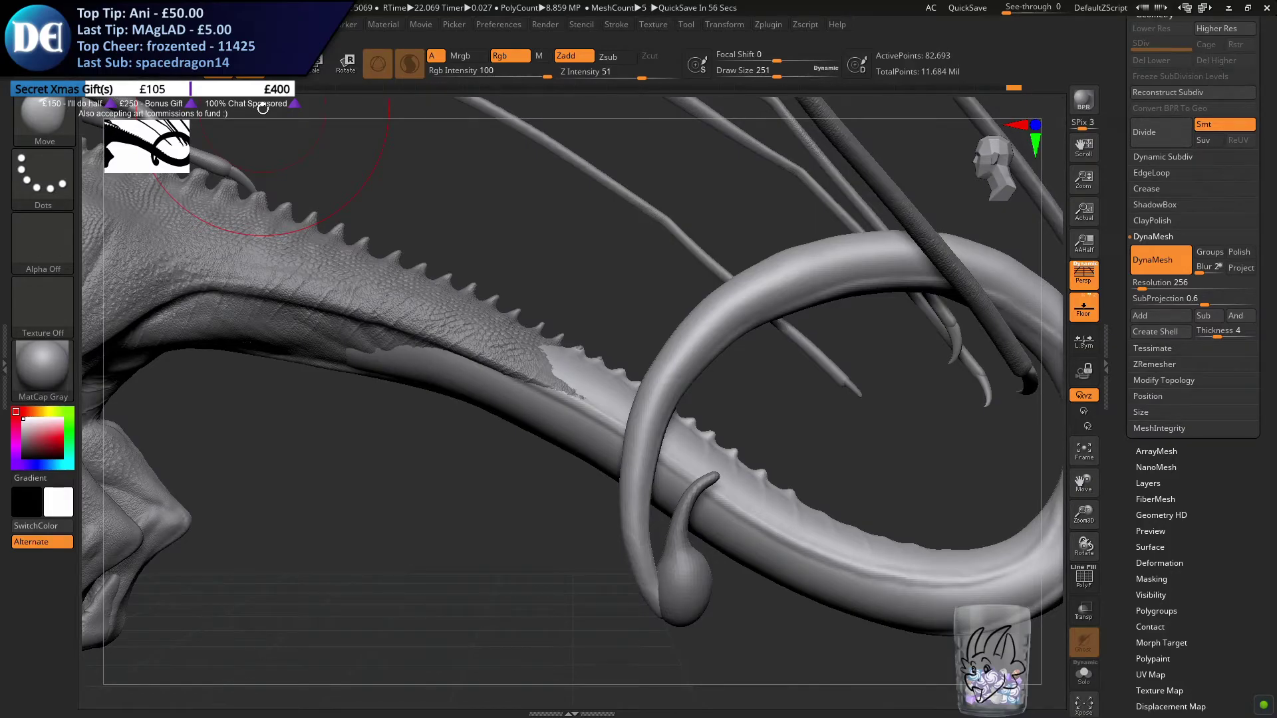
Refine the curve of the coiled tail end around the stinger bulb with the Move brush at draw size 177
left_click_drag(457, 475, 349, 386, "alt")
right_click_drag(571, 502, 615, 522)
key("s")
left_click_drag(526, 484, 518, 484)
mouse_move(521, 480)
right_mouse_down()
mouse_move(551, 505)
mouse_move(529, 469)
mouse_move(501, 541)
mouse_move(529, 515)
right_mouse_up()
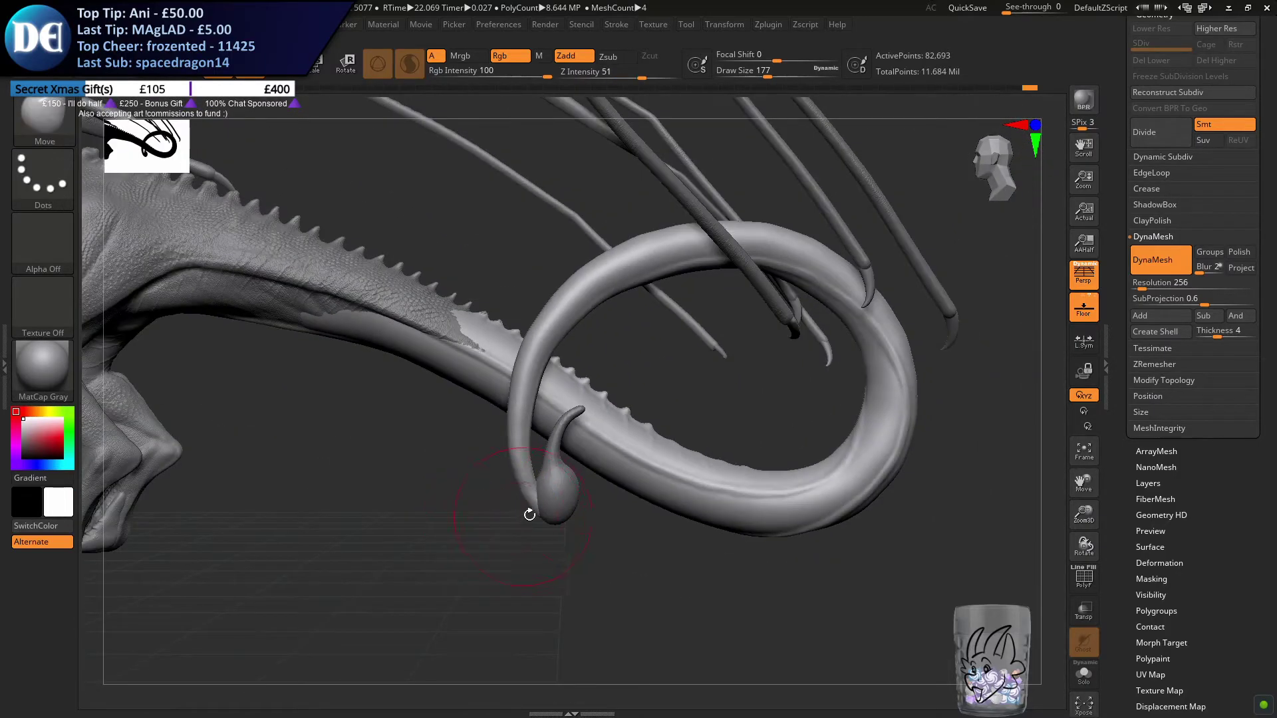
Make the stinger bulb the active subtool, reposition it at the tail tip, and return to the Move brush
left_click(564, 486, "alt")
right_click_drag(377, 519, 438, 492, "alt")
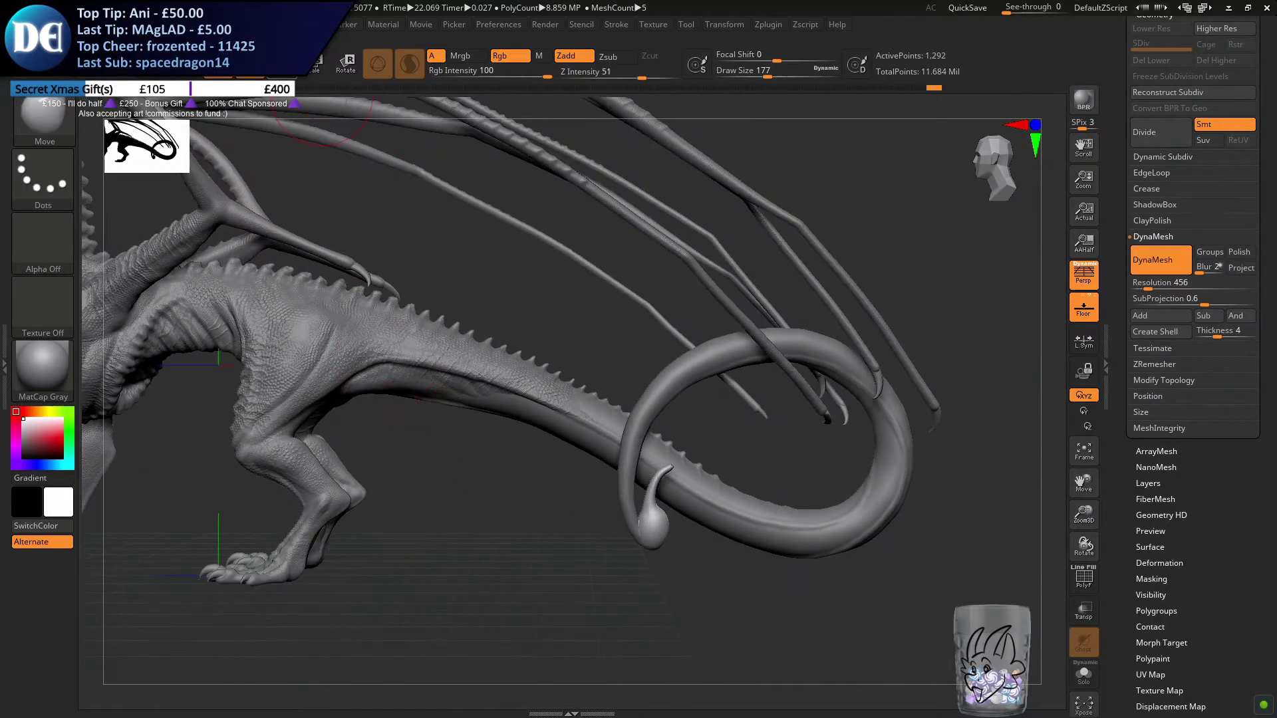
key("w")
left_click_drag(650, 525, 653, 543)
left_click_drag(709, 474, 707, 475)
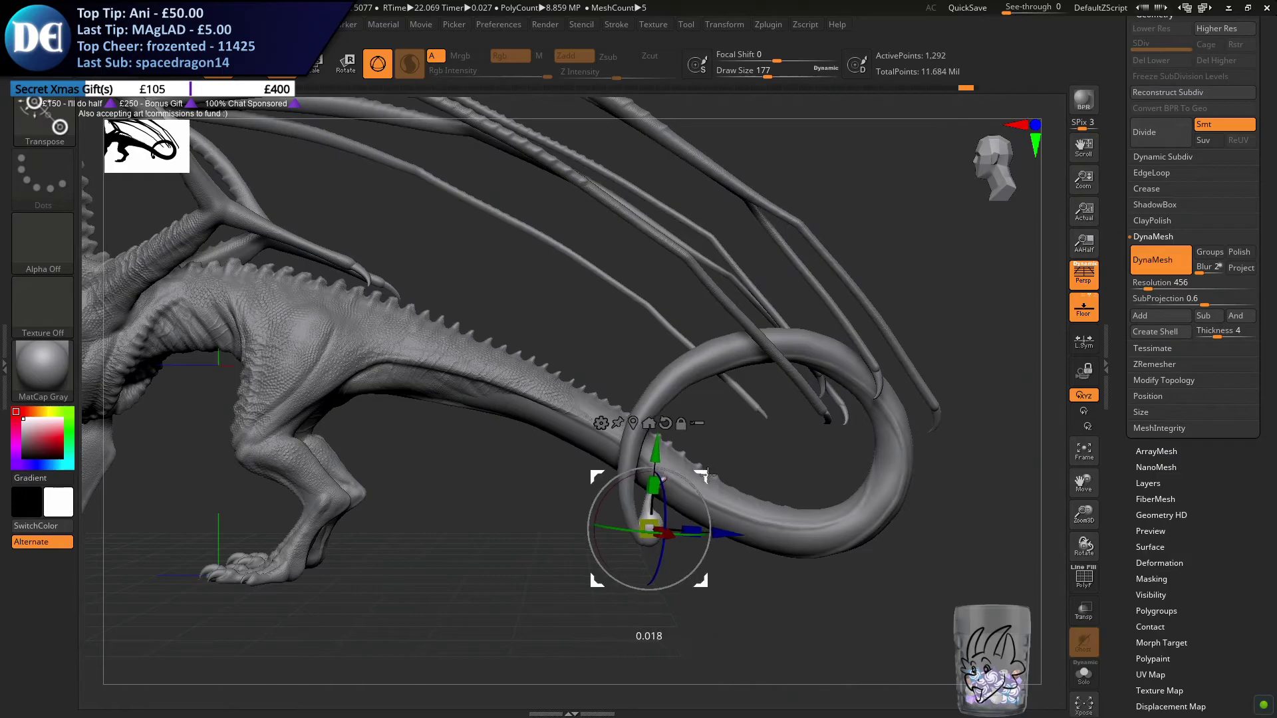
key("q")
left_click_drag(523, 594, 527, 562, "alt")
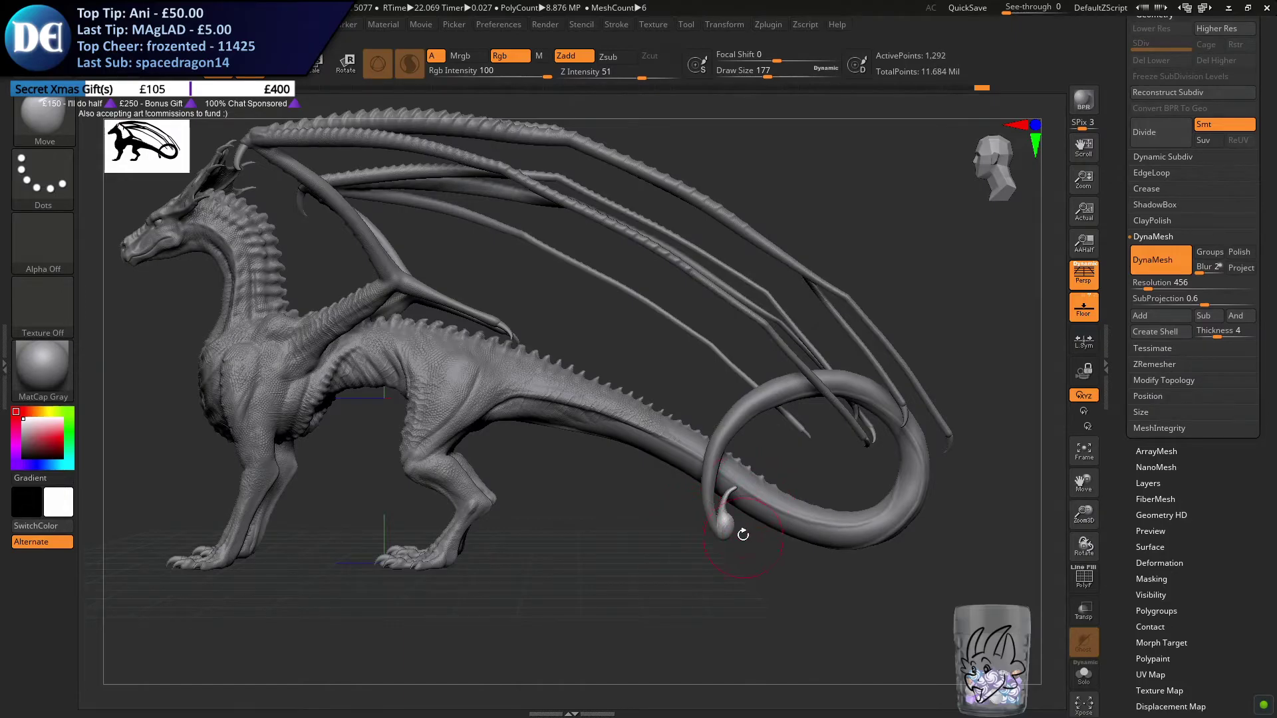
Nudge the stinger bulb upward against the tail tip and reduce the brush's draw size to 112
key("w")
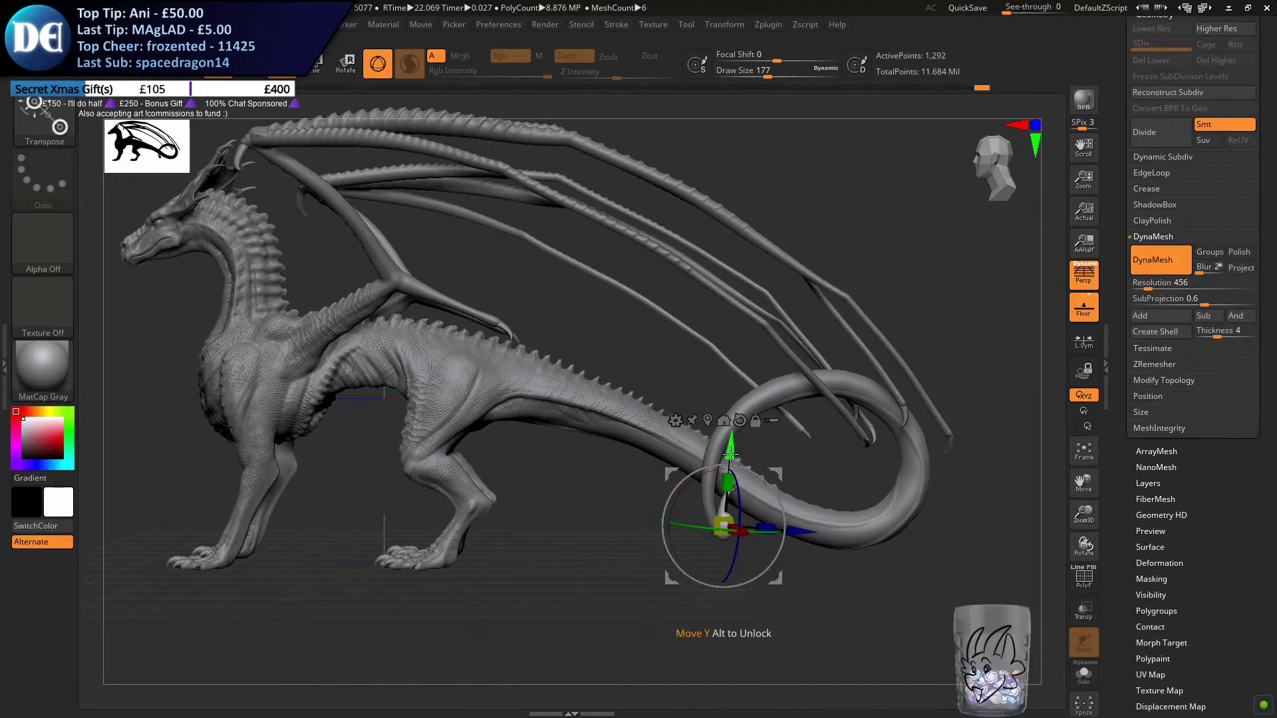
key("q")
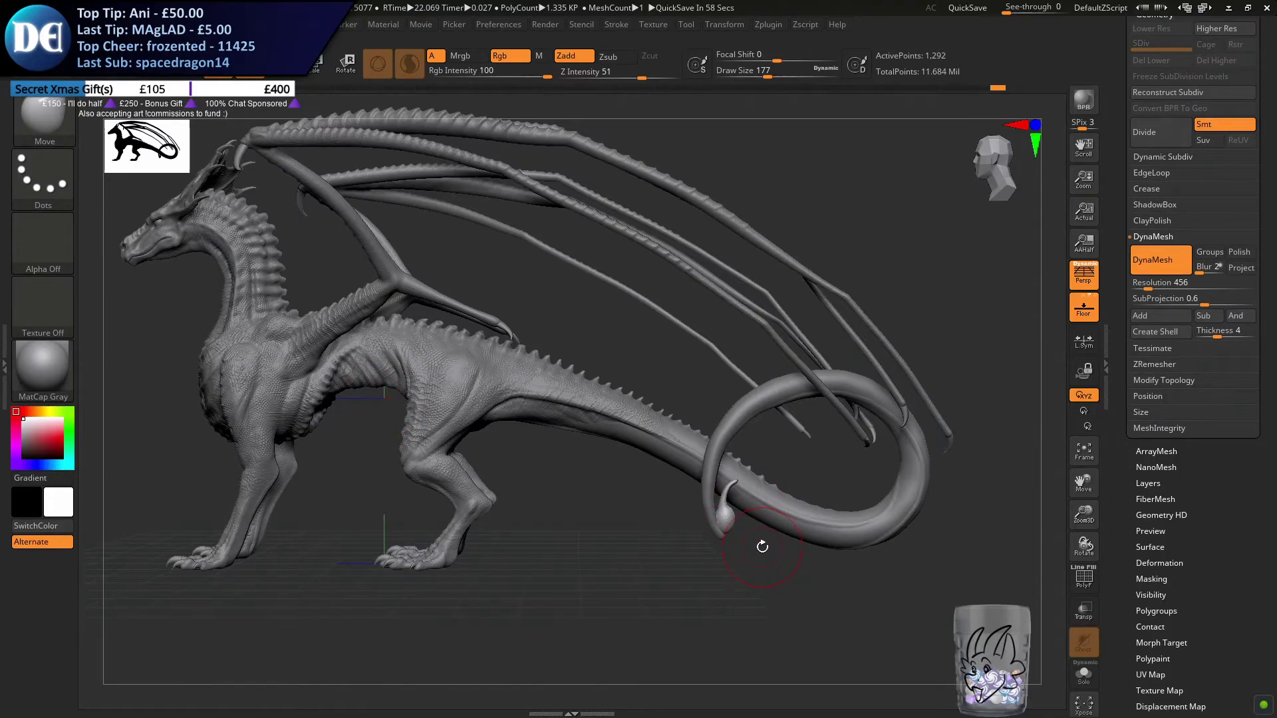
left_click_drag(624, 489, 578, 464)
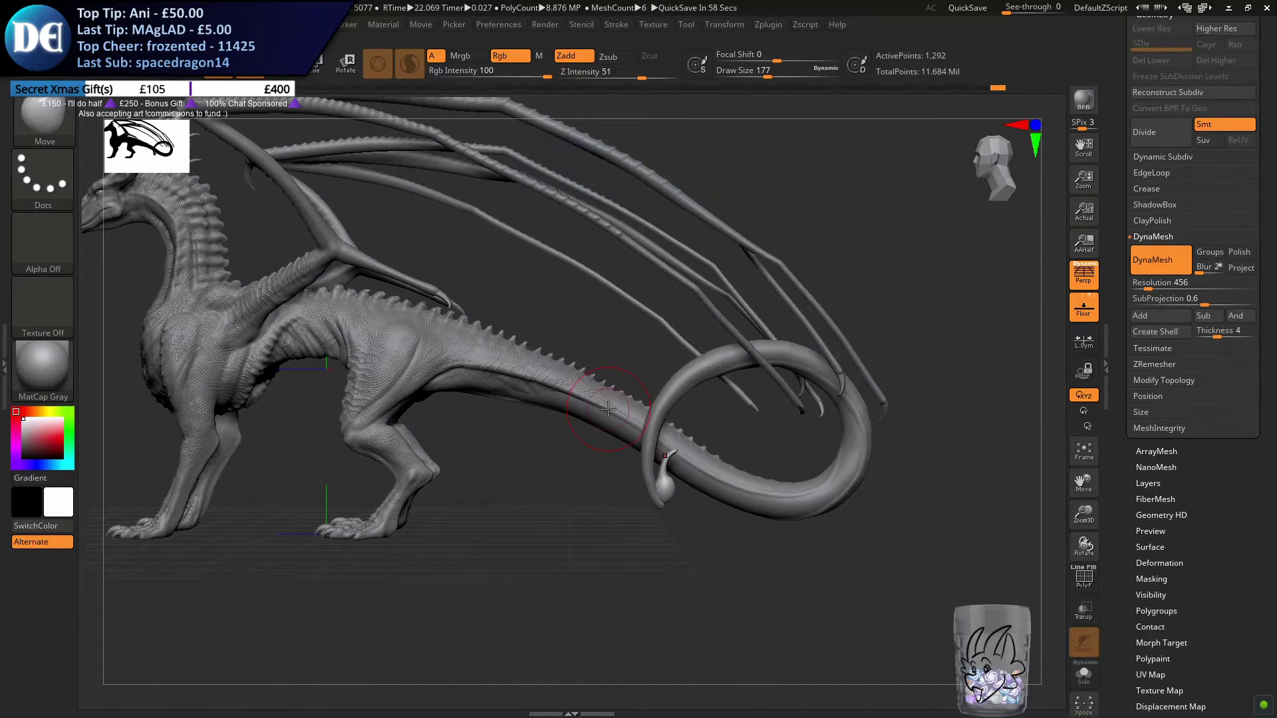
key("s")
left_click_drag(611, 524, 602, 524)
scroll(667, 489, "up", 5)
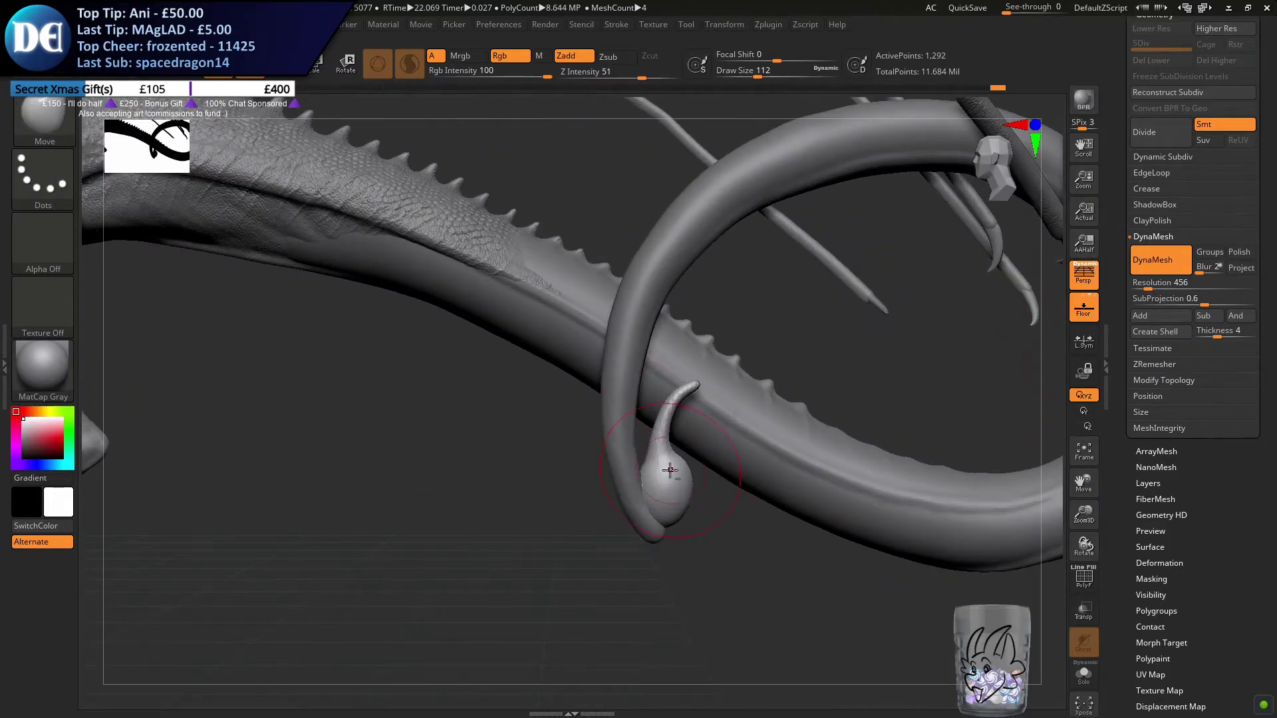
Merge the Skin_ZSphere4 tail subtool down with the stinger bulb subtool beneath it
left_click_drag(1118, 63, 1119, 142)
left_click(1151, 78)
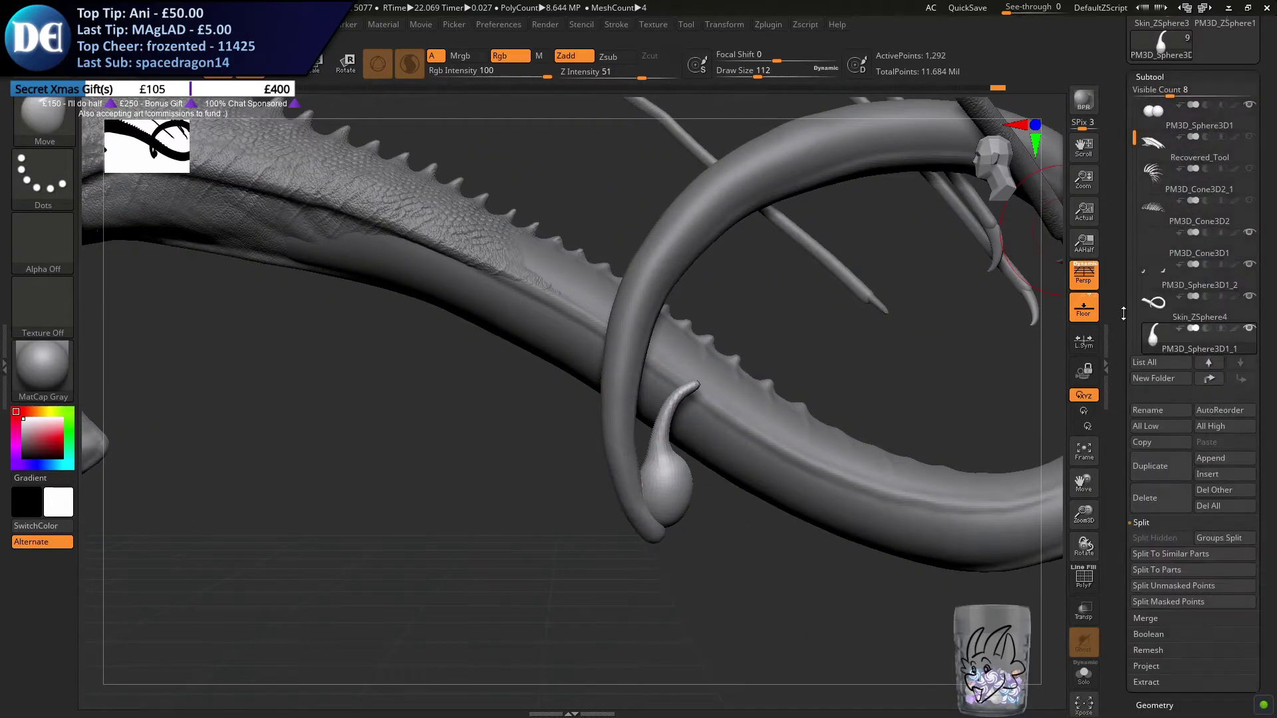
left_click(1148, 311)
left_click(1140, 618)
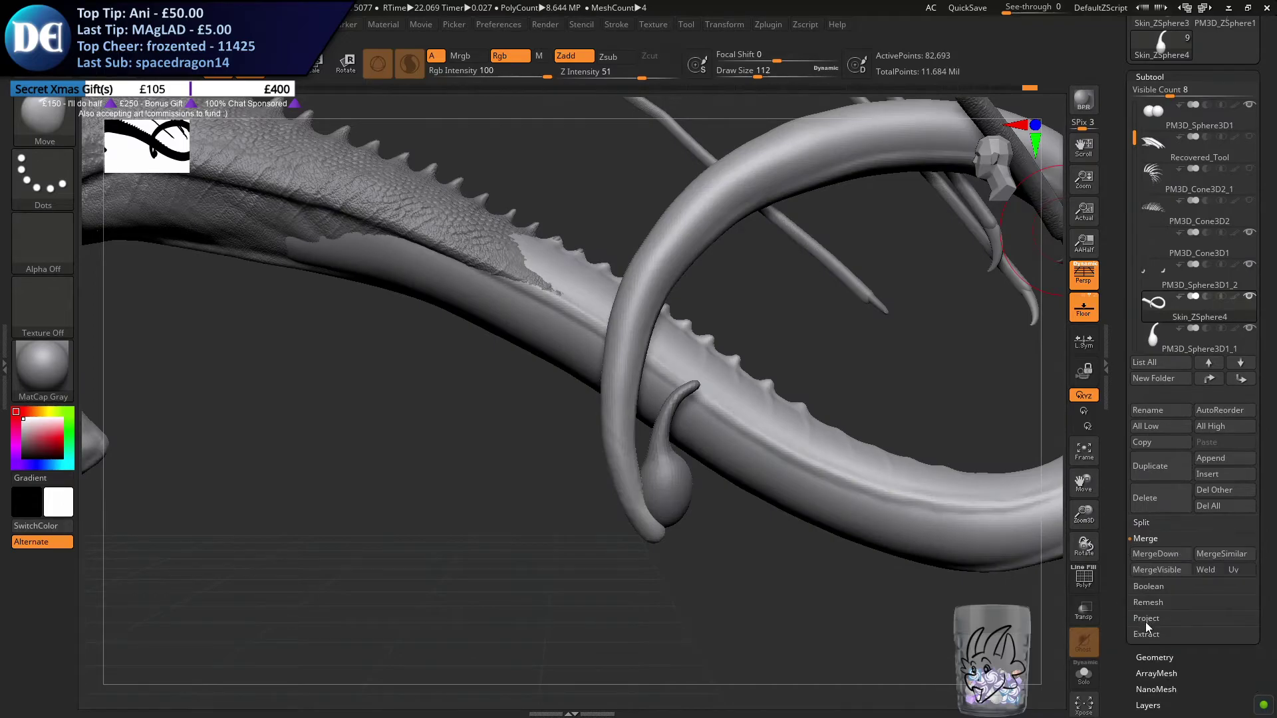
left_click(1155, 554)
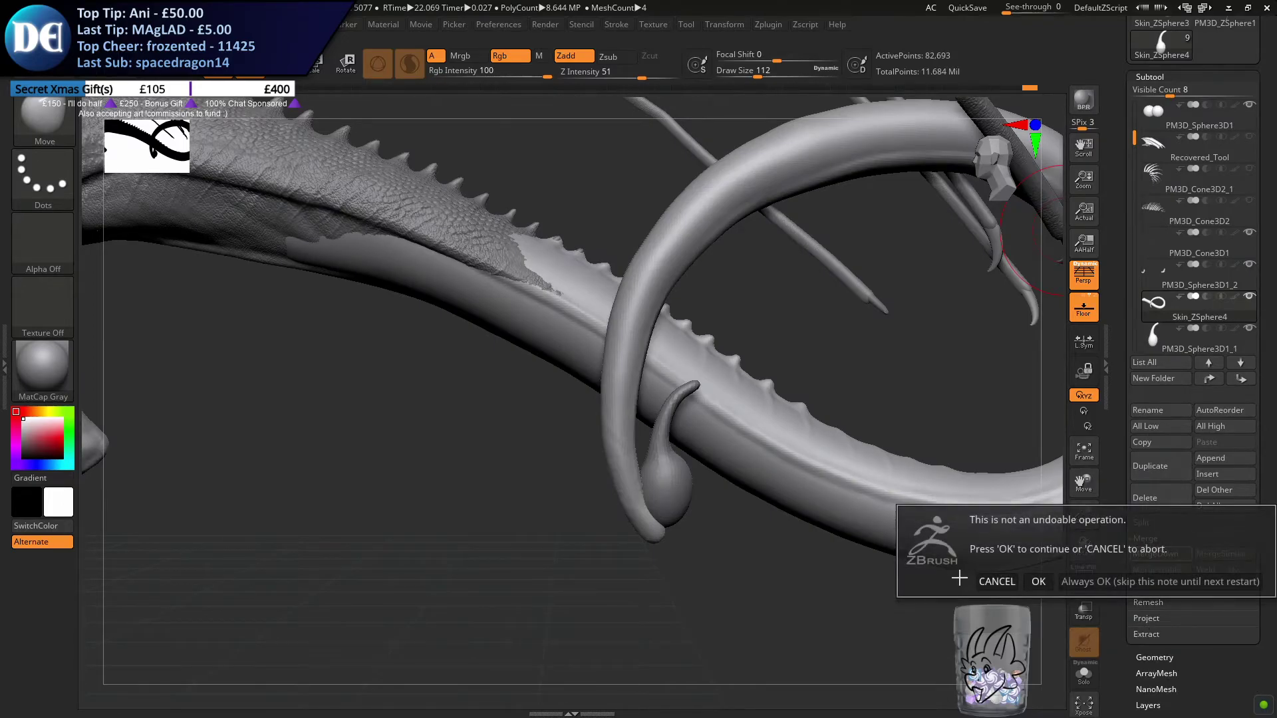
left_click(1038, 582)
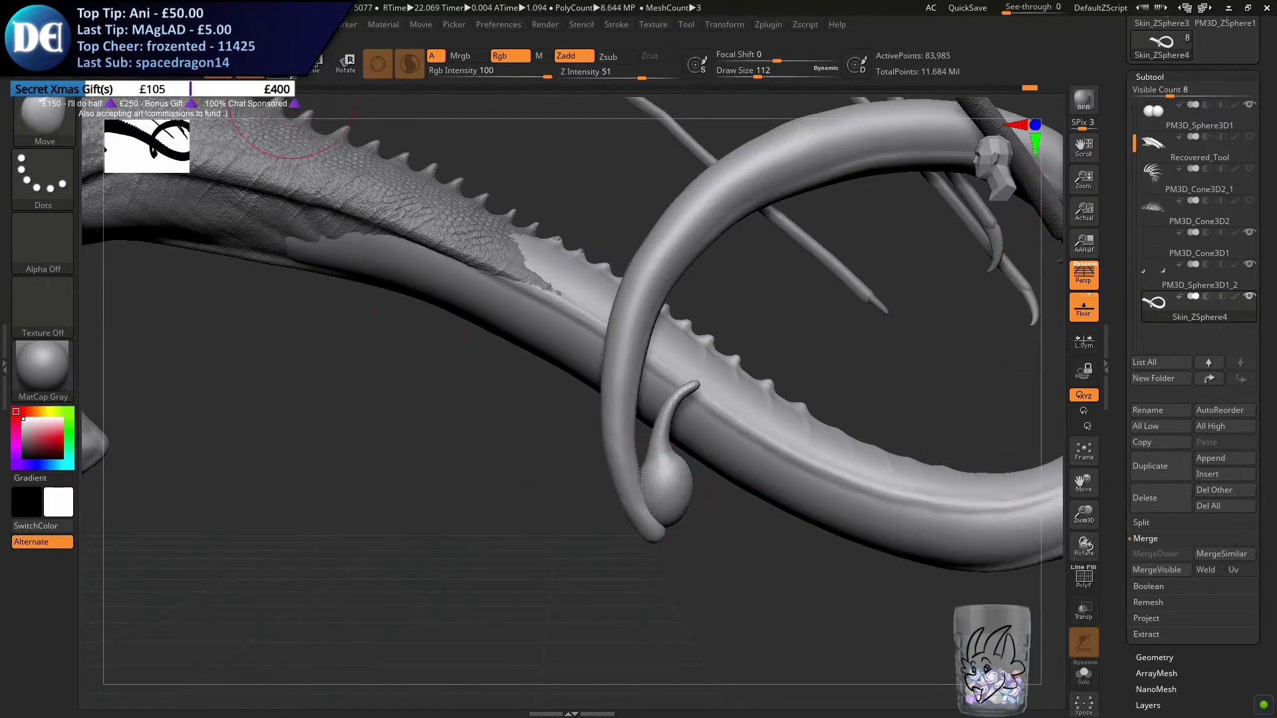
Switch to the ClayBuildup brush and set its draw size to 65
left_click(61, 113)
left_click(509, 192)
key("s")
left_click_drag(486, 522, 474, 524)
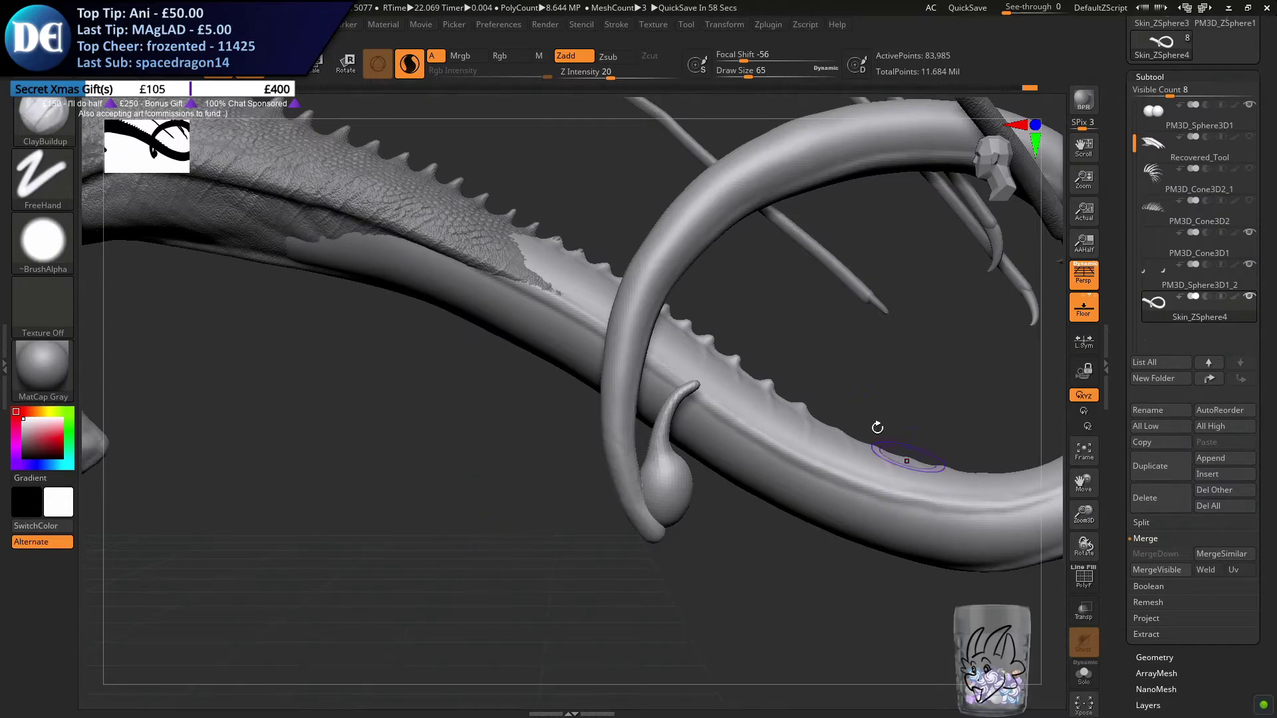
Remesh the merged tail and stinger bulb with DynaMesh at resolution 256
scroll(1132, 488, "down", 1)
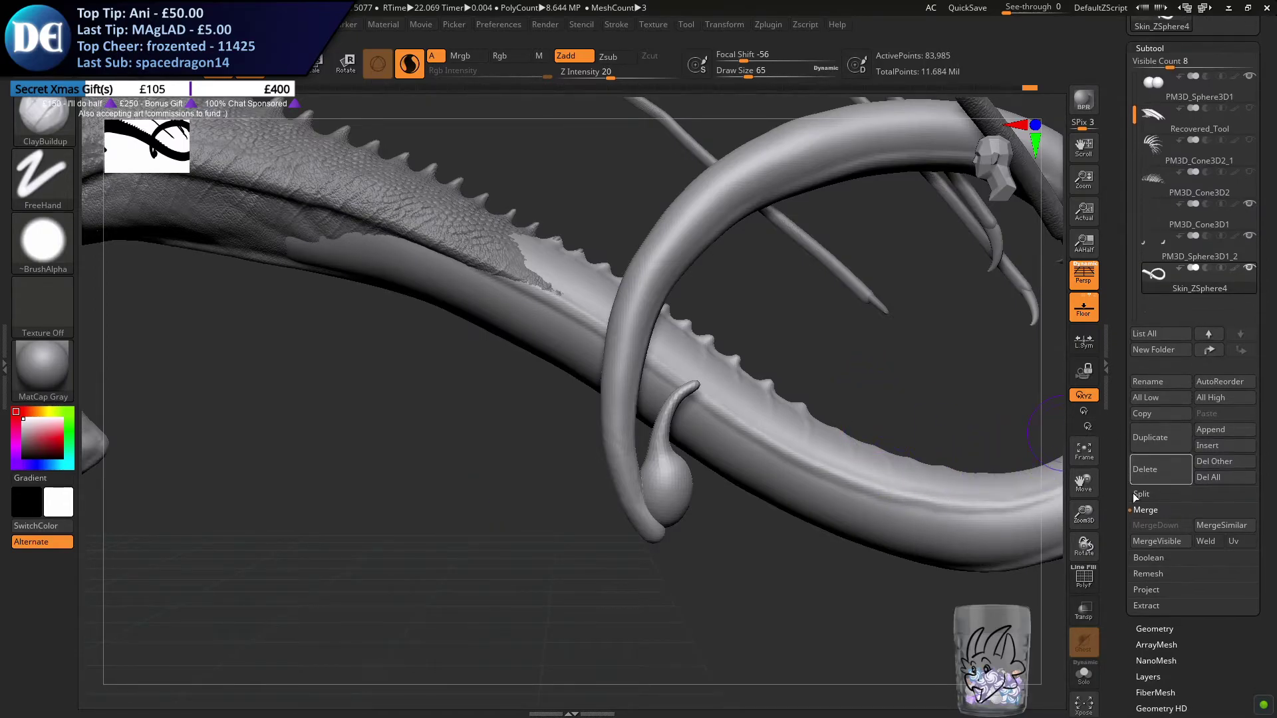
scroll(1123, 599, "down", 1)
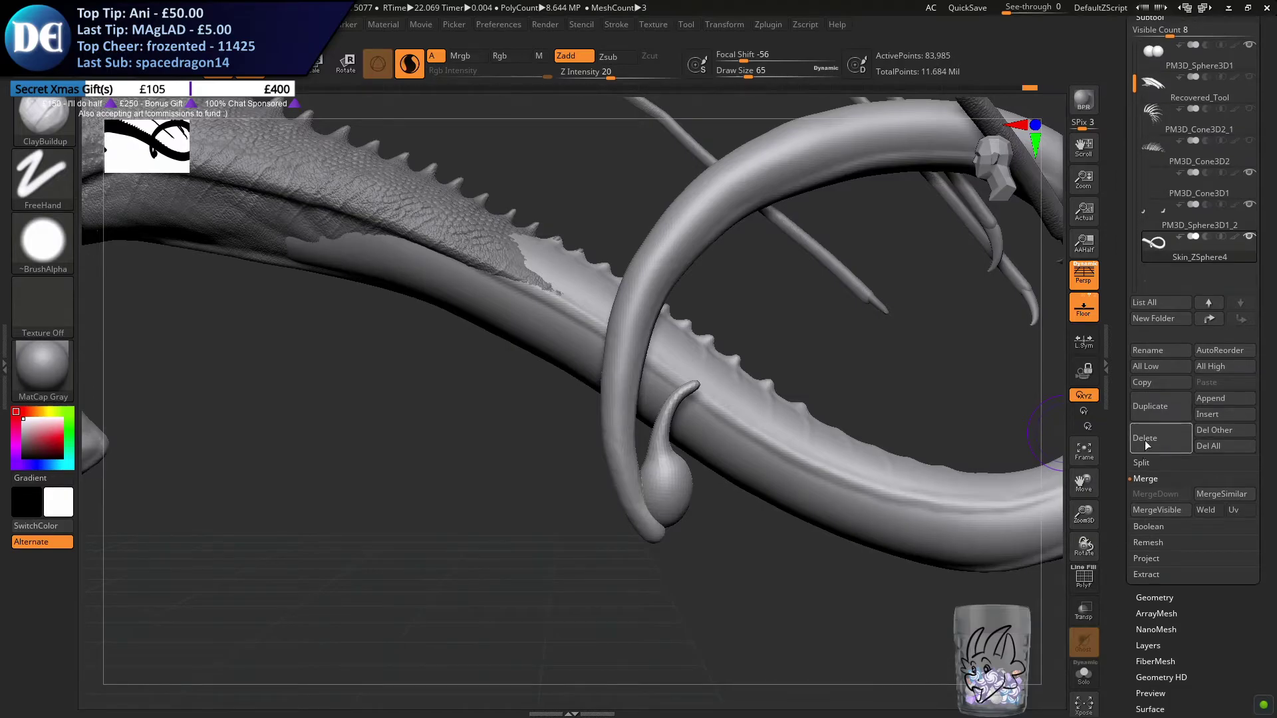
scroll(1117, 429, "down", 1)
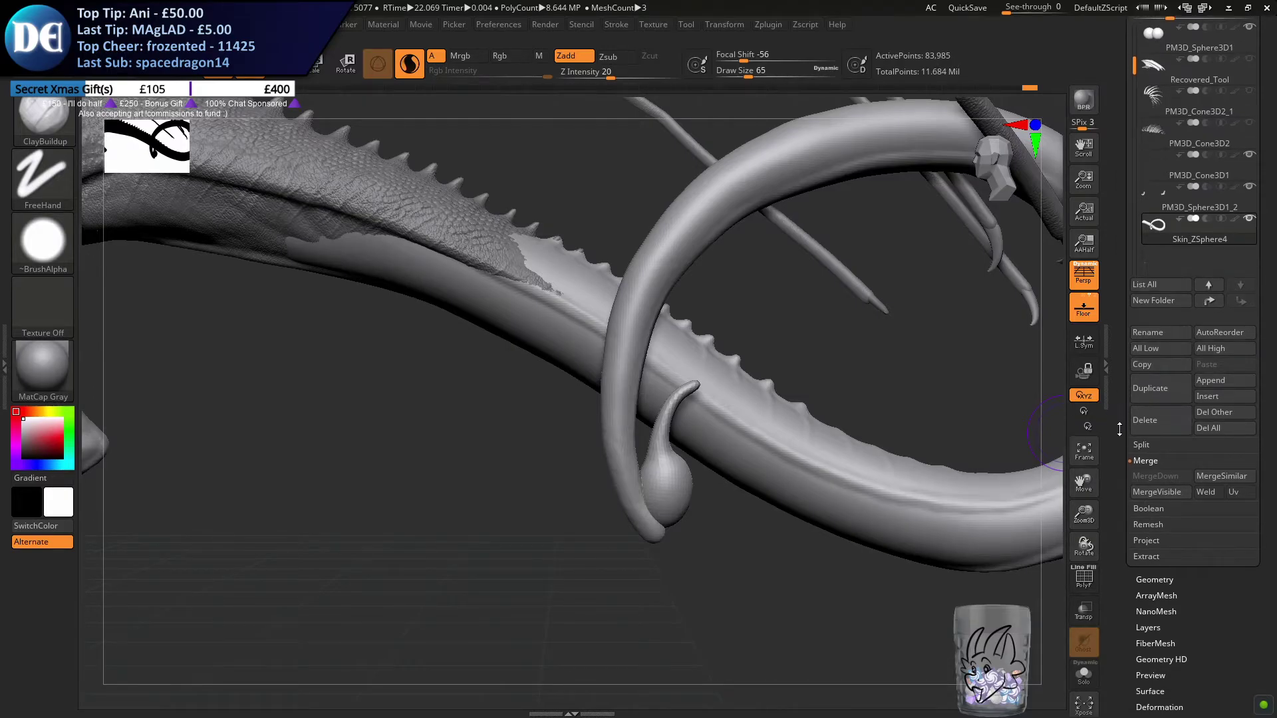
left_click(1139, 581)
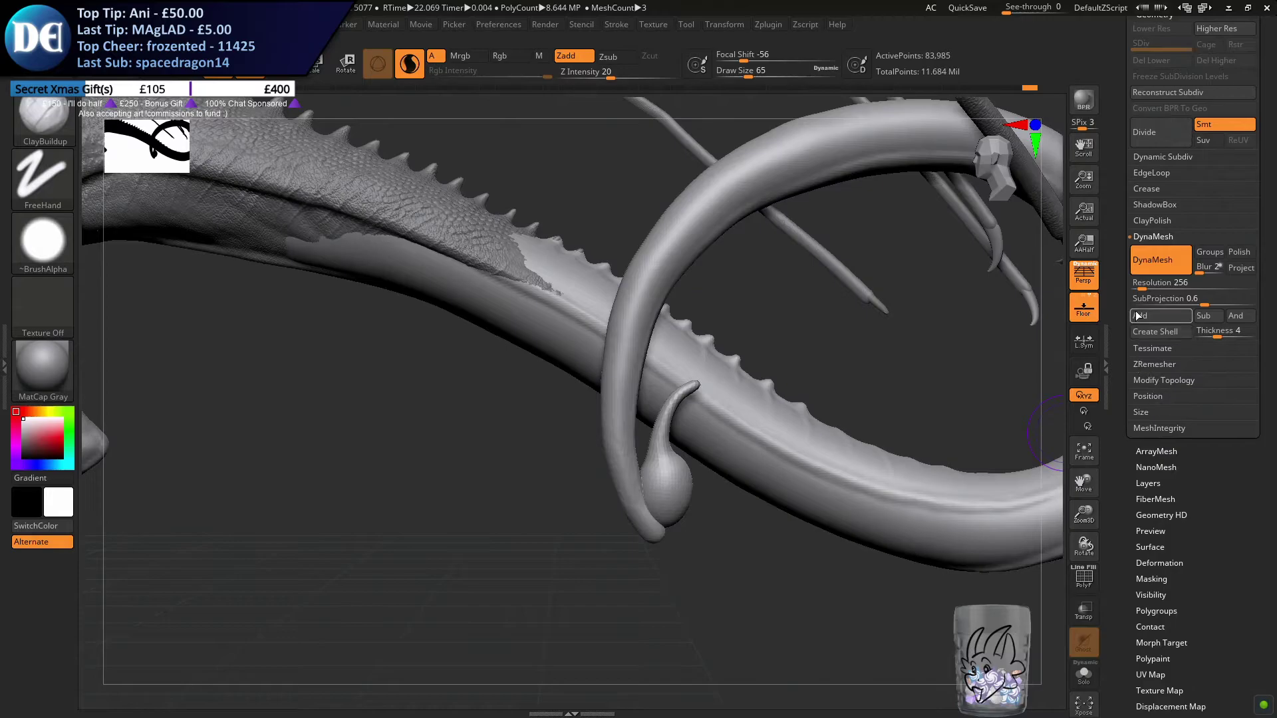
mouse_move(557, 551)
left_mouse_down("ctrl")
mouse_move(610, 587)
mouse_move(604, 544)
left_mouse_up("ctrl")
Build up and smooth clay across the joint between tail tip and bulb at draw size 33, undoing the last stroke
key("s")
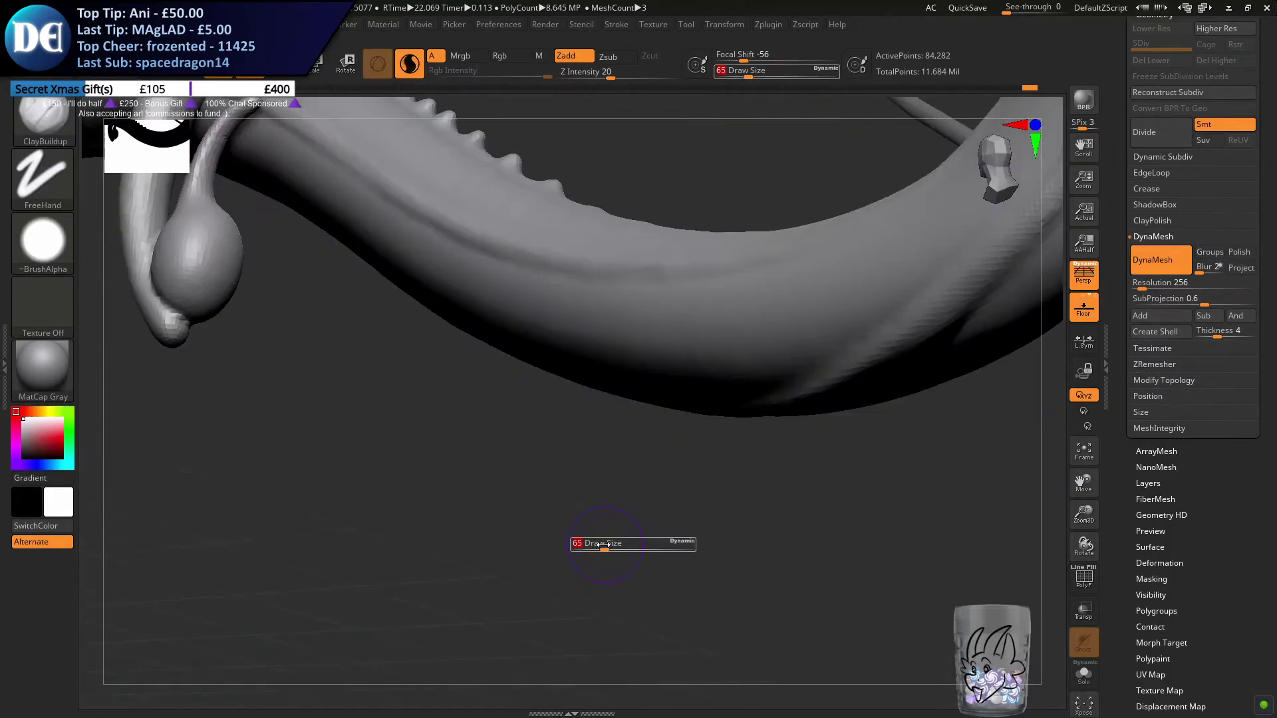
mouse_move(530, 496)
left_mouse_down()
mouse_move(542, 270)
mouse_move(584, 361)
left_mouse_up()
key("shift")
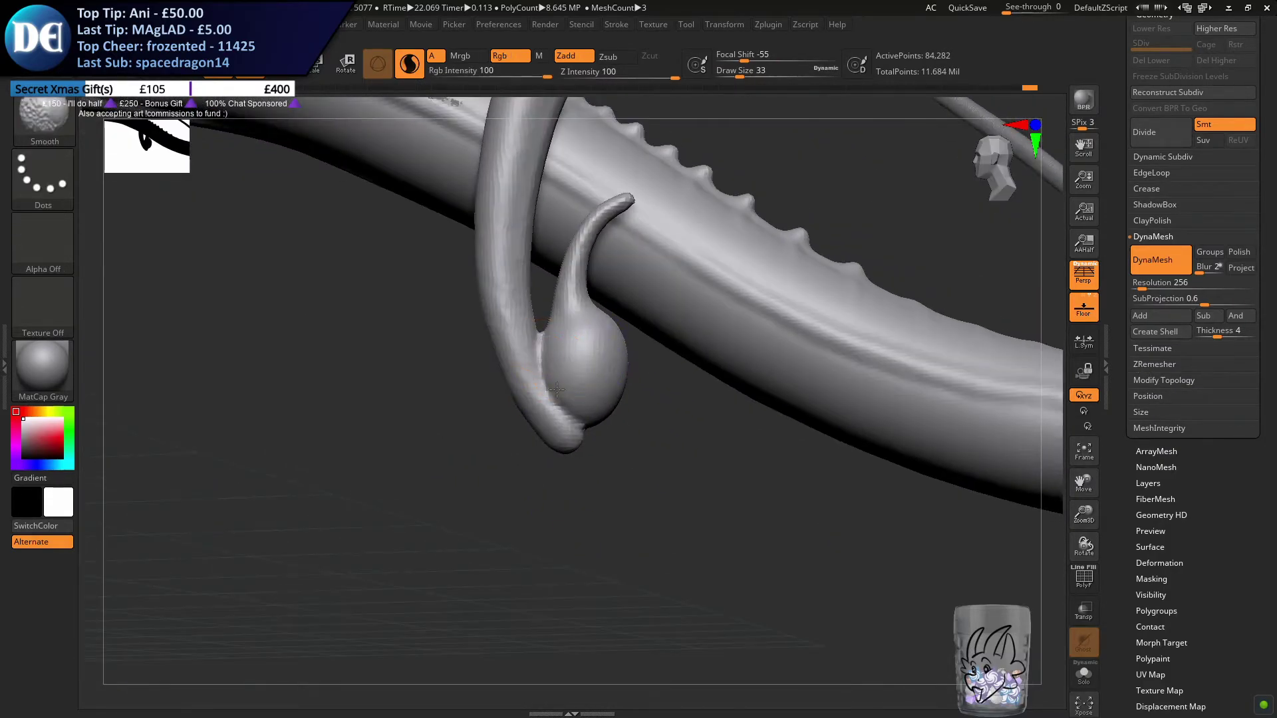
left_click_drag(615, 459, 610, 391)
right_click_drag(610, 390, 616, 395)
left_click_drag(665, 468, 629, 476, "shift")
mouse_move(625, 436)
right_mouse_down()
mouse_move(577, 379)
mouse_move(592, 408)
mouse_move(608, 392)
mouse_move(601, 415)
right_mouse_up()
mouse_move(599, 418)
left_mouse_down()
mouse_move(627, 372)
mouse_move(571, 440)
left_mouse_up()
mouse_move(571, 441)
right_mouse_down()
mouse_move(564, 456)
mouse_move(579, 433)
right_mouse_up()
key("ctrl+z")
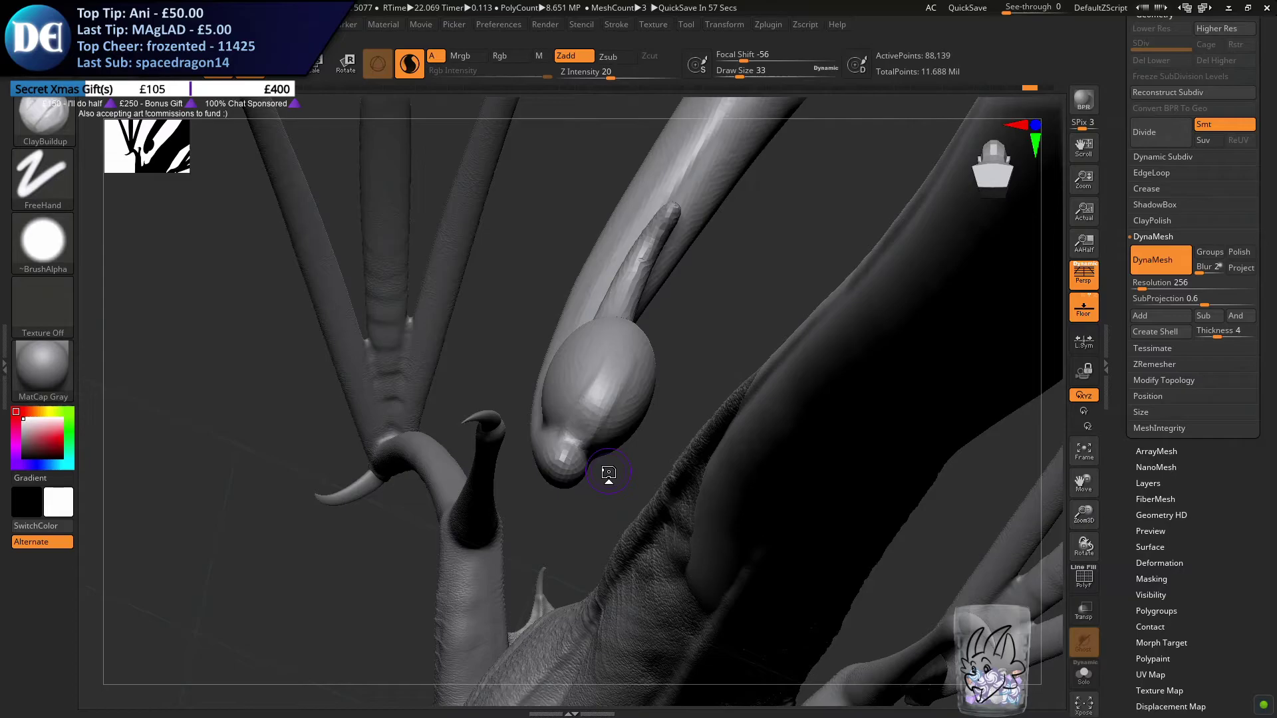
Fill the gap between the underside of the bulb and the tail tip with more ClayBuildup strokes
mouse_move(700, 417)
left_mouse_down()
mouse_move(613, 390)
mouse_move(648, 412)
left_mouse_up()
mouse_move(595, 372)
left_mouse_down()
mouse_move(564, 419)
mouse_move(570, 402)
mouse_move(541, 420)
mouse_move(531, 462)
left_mouse_up()
left_click_drag(434, 465, 480, 424)
mouse_move(539, 490)
left_mouse_down()
mouse_move(544, 443)
mouse_move(549, 466)
mouse_move(516, 471)
mouse_move(563, 417)
left_mouse_up()
mouse_move(642, 447)
left_mouse_down()
mouse_move(565, 468)
mouse_move(563, 436)
left_mouse_up()
Raise the DynaMesh resolution to 352 and remesh the merged tail and stinger
left_click_drag(373, 597, 342, 573, "ctrl")
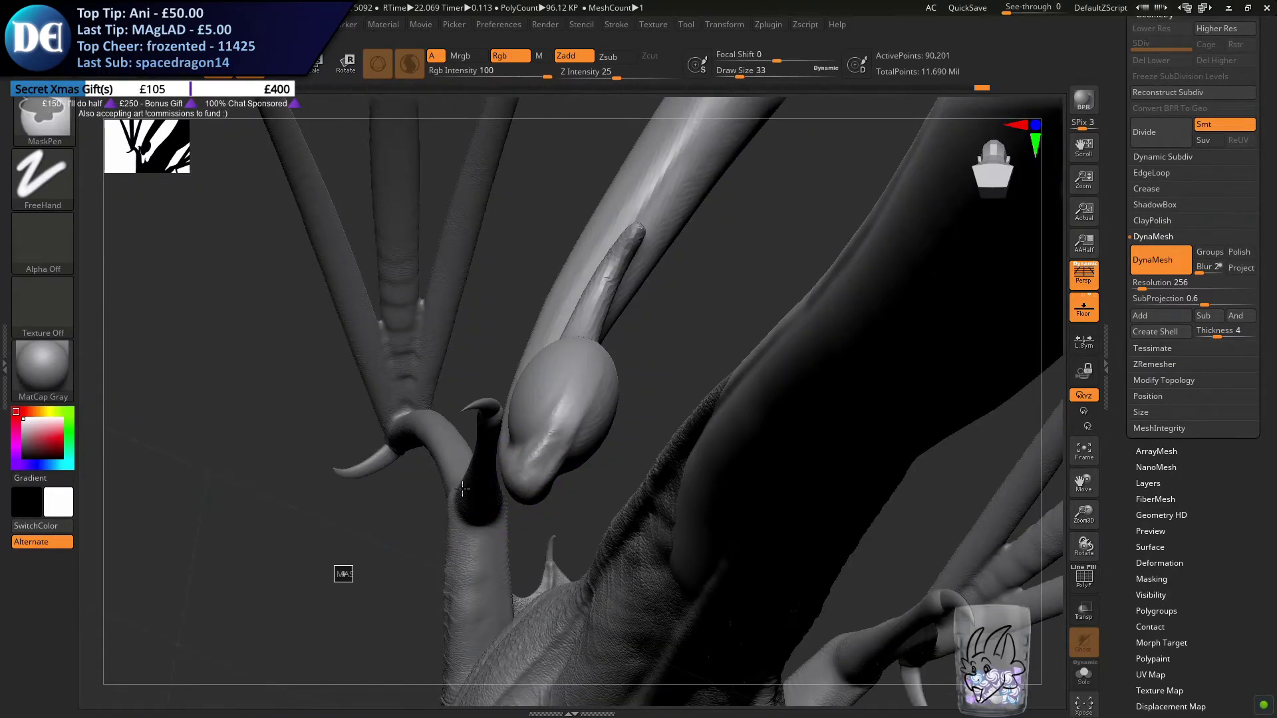
left_click_drag(522, 463, 510, 512, "shift")
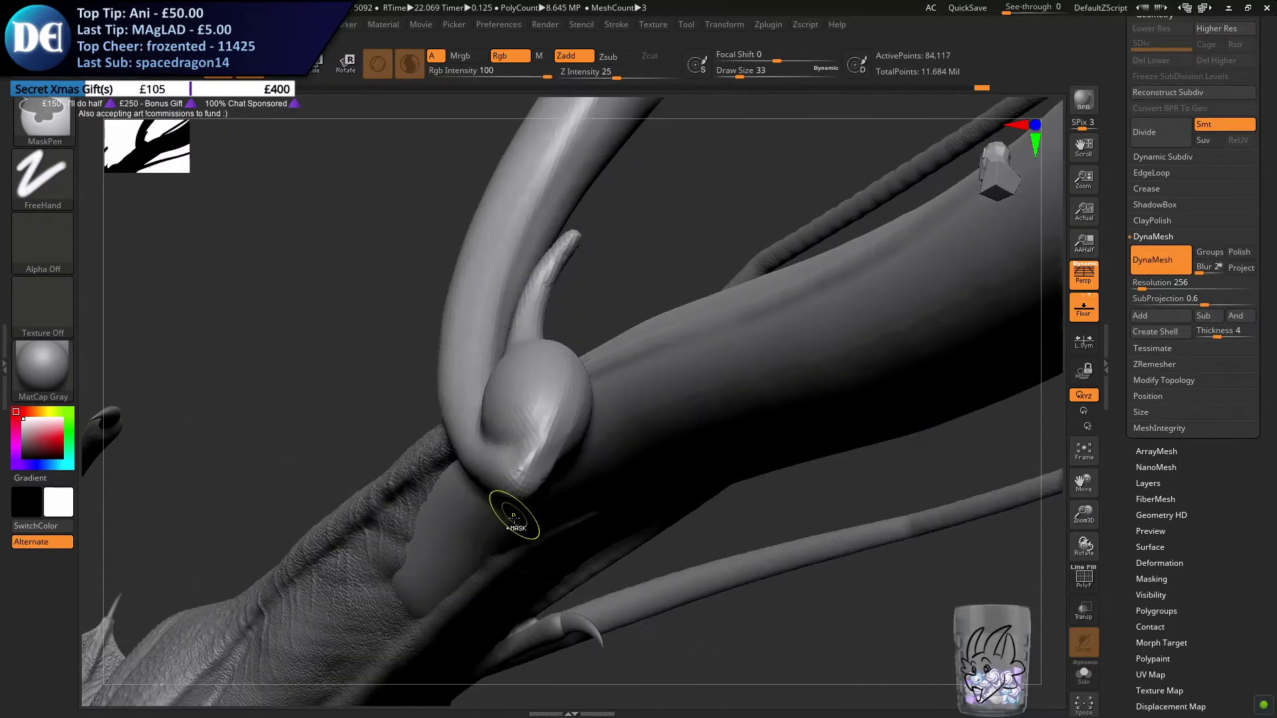
left_click_drag(565, 582, 596, 599, "ctrl")
left_click(1156, 282)
type("640")
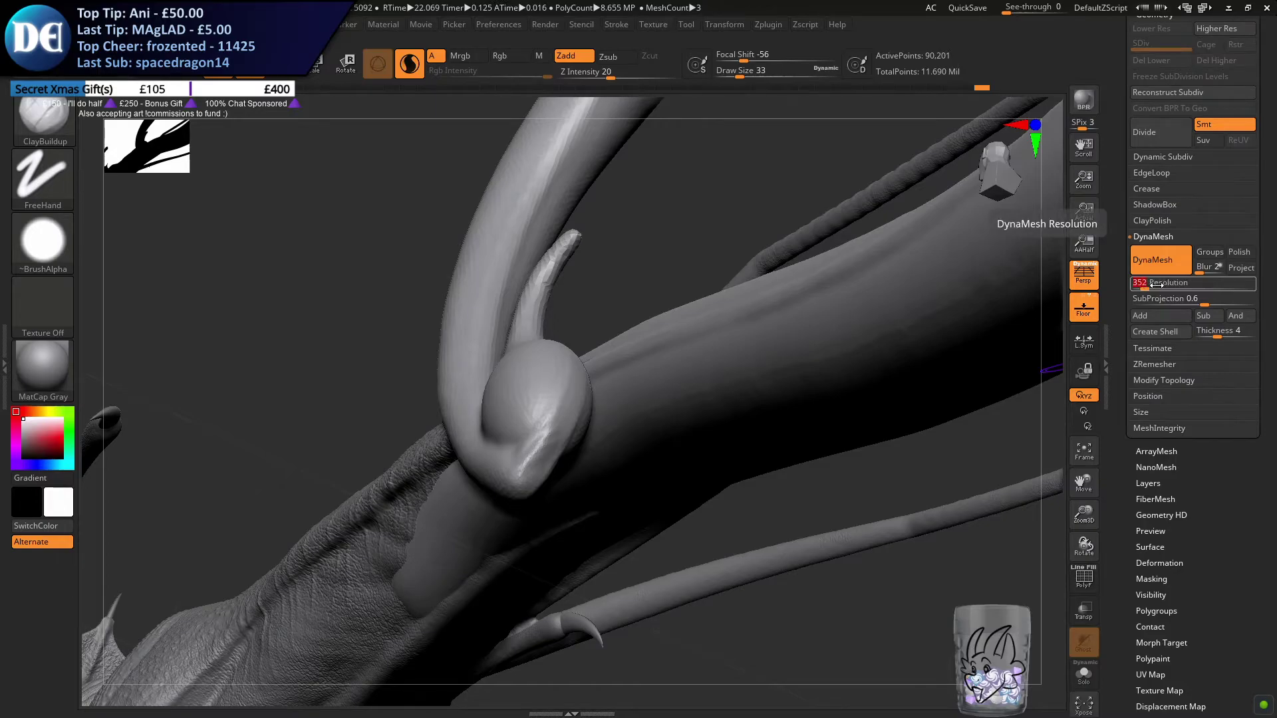
key("Return")
left_click_drag(294, 298, 330, 342, "ctrl")
Sculpt a ridge from the tail tip along the back of the bulb with ClayBuildup, reducing the draw size to 16
left_click_drag(530, 468, 561, 442, "shift")
right_click_drag(565, 444, 544, 439)
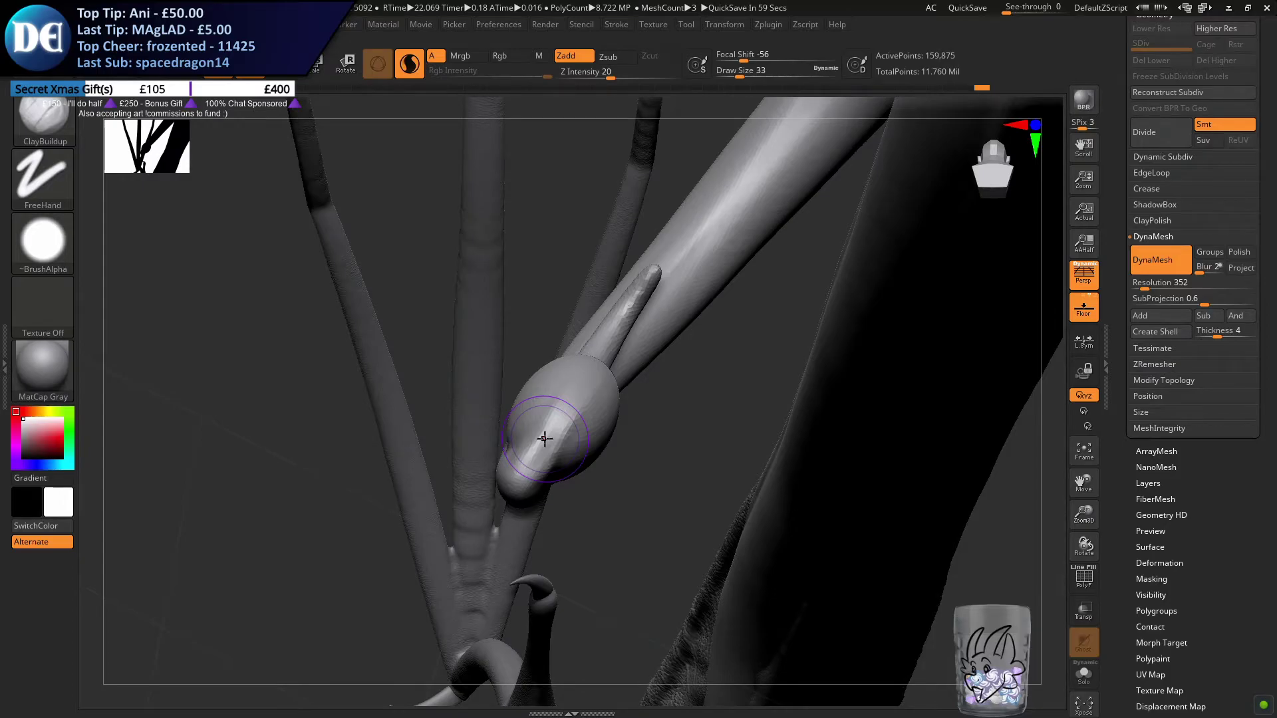
right_click_drag(599, 391, 611, 386)
key("s")
left_click_drag(611, 385, 603, 382)
right_click_drag(604, 382, 605, 379)
key("s")
left_click_drag(604, 379, 603, 379)
key("s")
left_click_drag(585, 439, 603, 443)
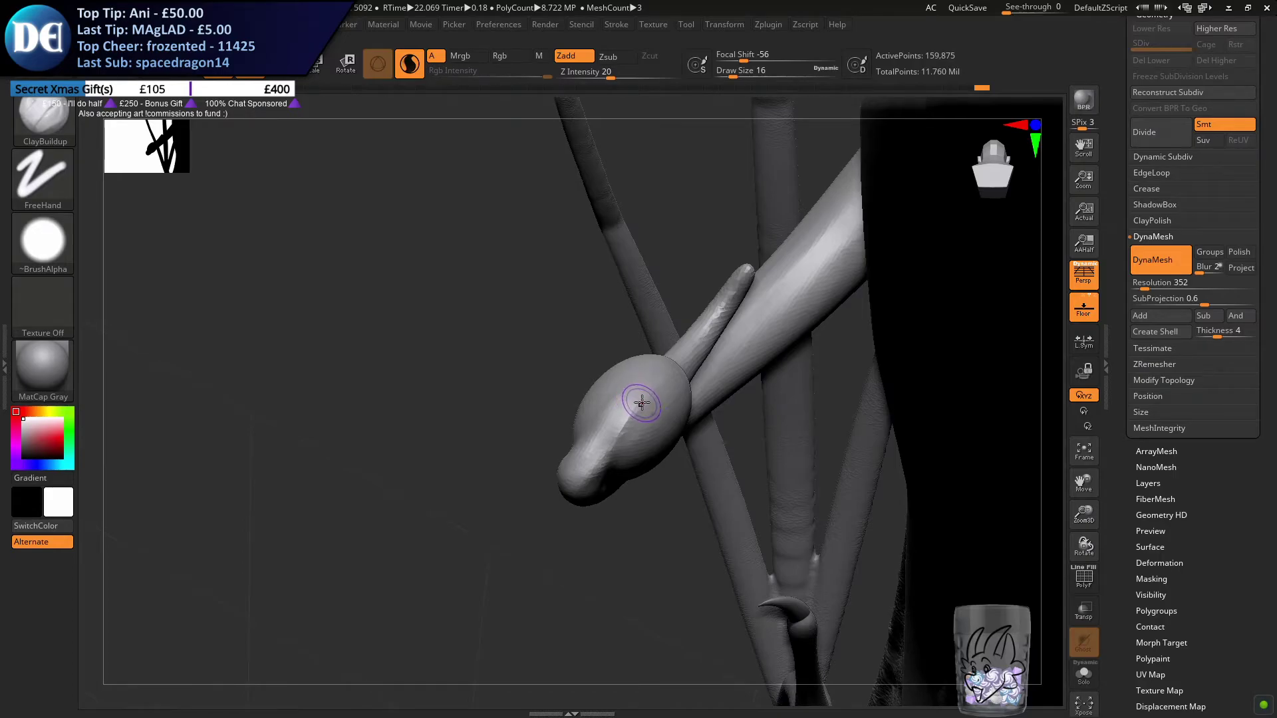
left_click_drag(580, 459, 664, 371)
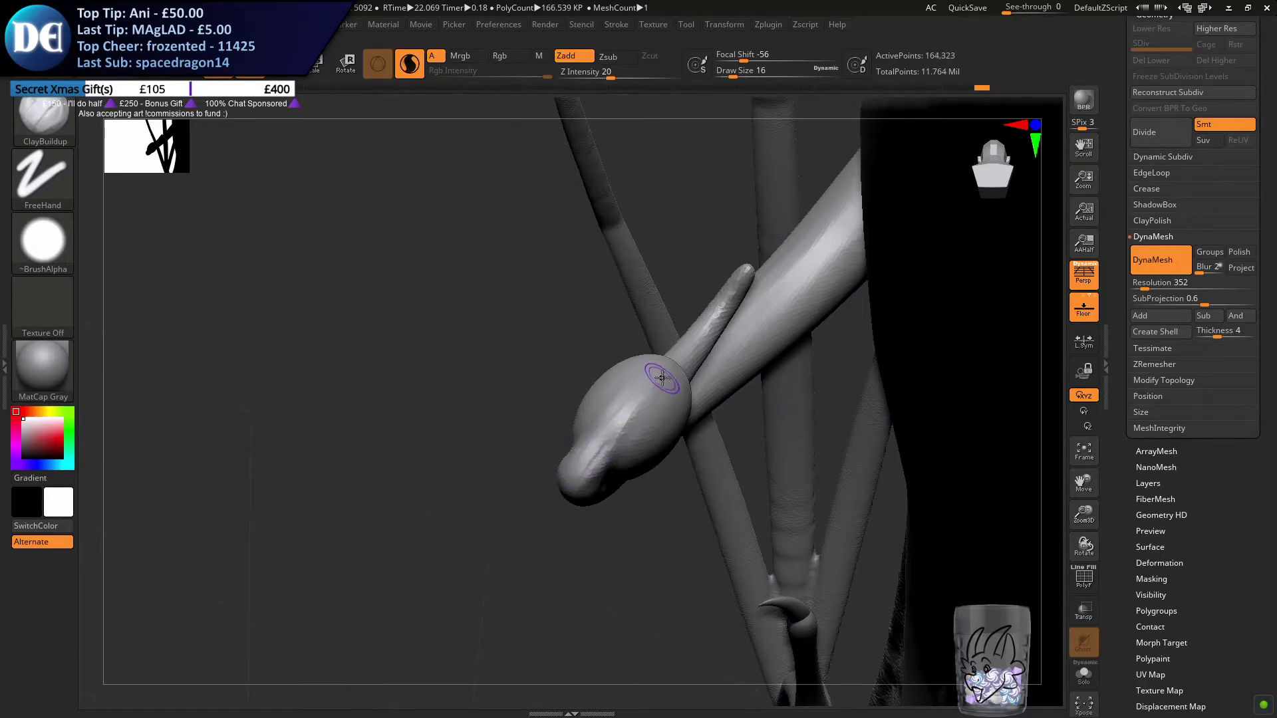
Blend the ridge and the tail-to-bulb joint with further clay strokes and remesh the tail
key("ctrl")
mouse_move(571, 463)
left_mouse_down()
mouse_move(649, 382)
mouse_move(623, 422)
mouse_move(631, 404)
left_mouse_up()
key("s")
right_click_drag(659, 397, 649, 414)
mouse_move(625, 432)
left_mouse_down("shift")
mouse_move(658, 374)
mouse_move(567, 483)
mouse_move(572, 456)
mouse_move(668, 366)
mouse_move(582, 464)
left_mouse_up("shift")
mouse_move(558, 509)
left_mouse_down()
mouse_move(599, 519)
mouse_move(640, 476)
mouse_move(604, 521)
mouse_move(565, 532)
left_mouse_up()
mouse_move(562, 539)
left_mouse_down("ctrl")
mouse_move(649, 596)
mouse_move(632, 496)
mouse_move(595, 489)
left_mouse_up("ctrl")
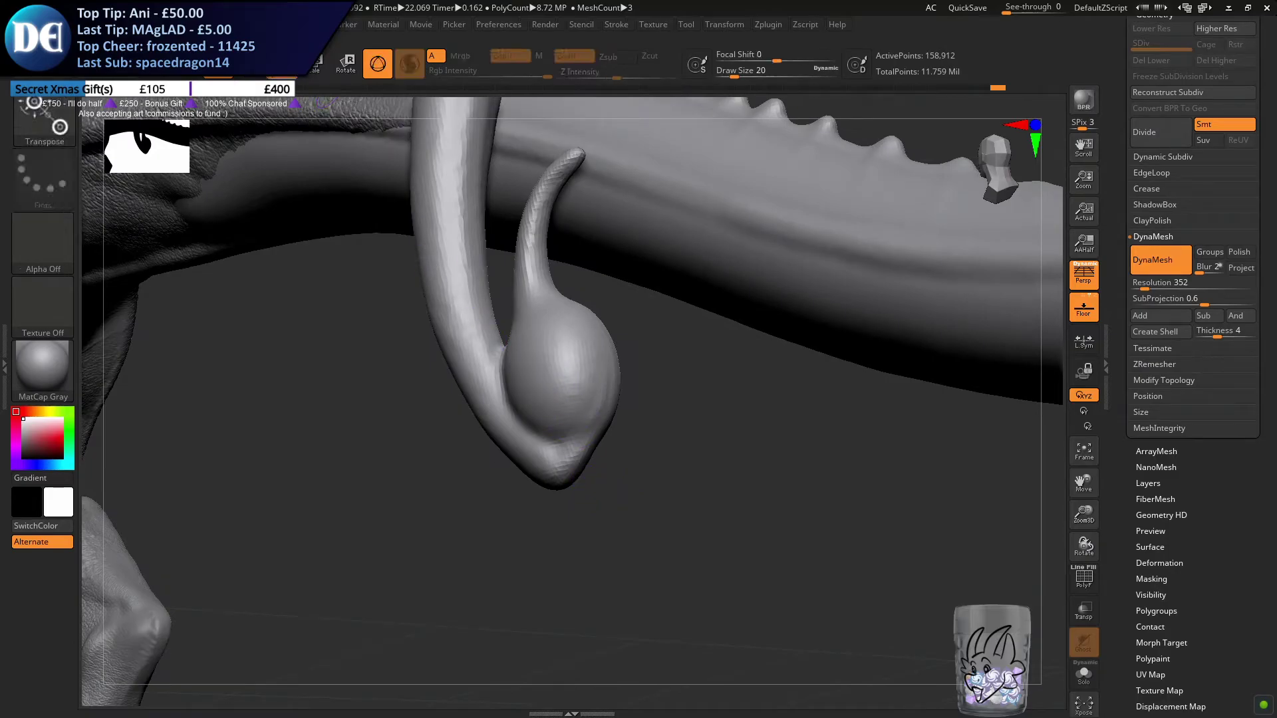
left_click(46, 121)
key("m")
left_click(382, 375)
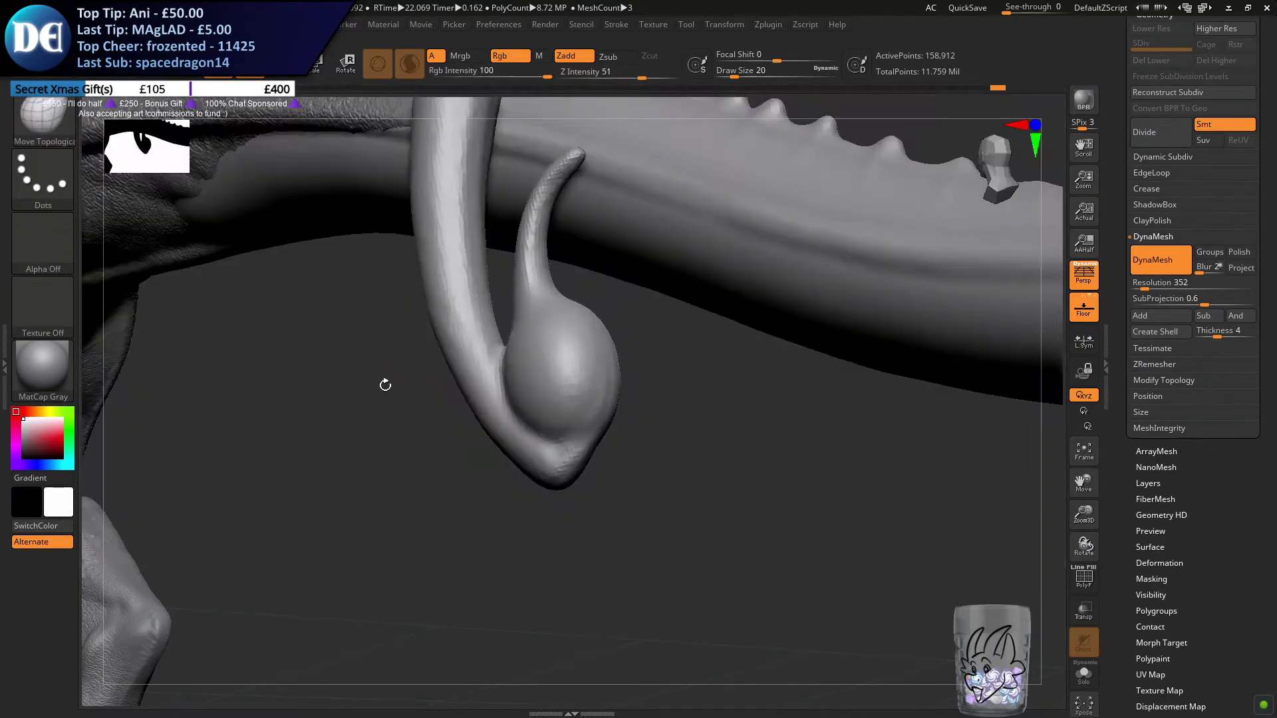
Round out the pointed tail end beneath the bulb with the Move brush, enlarging the draw size to 46
left_click(50, 118)
key("m")
left_click(433, 419)
key("s")
left_click_drag(458, 434, 453, 431)
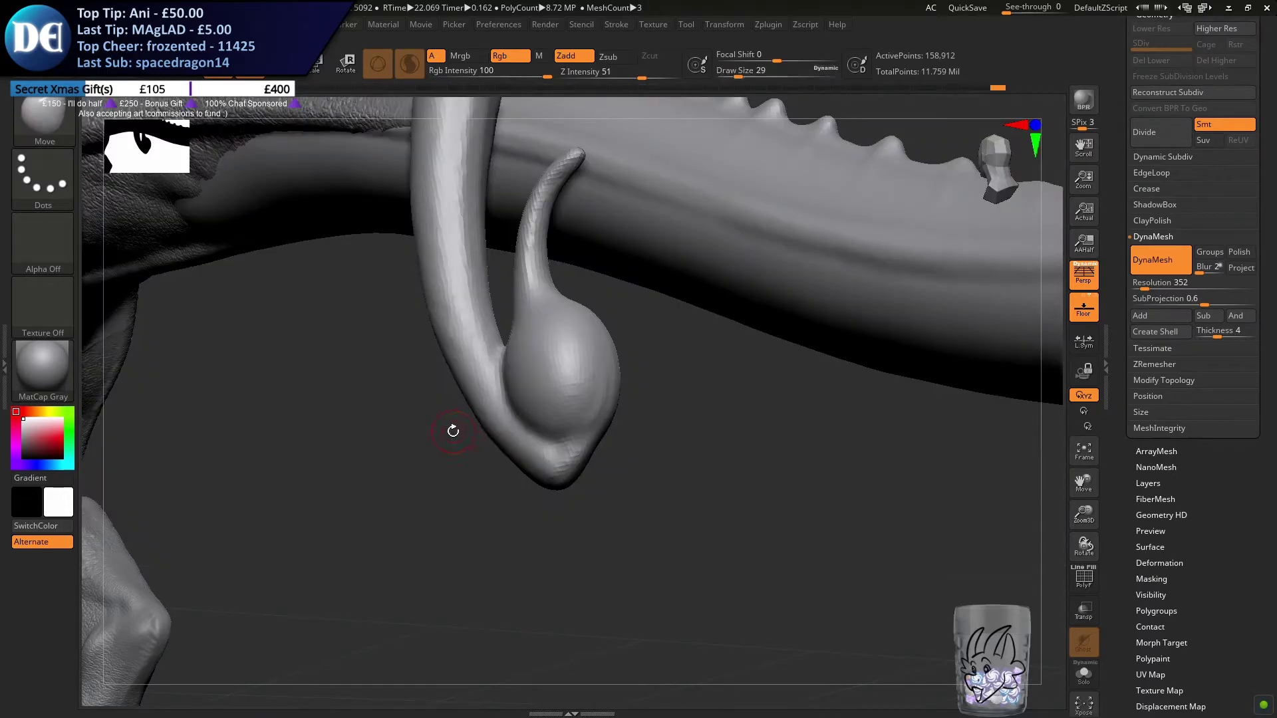
key("s")
mouse_move(589, 445)
left_mouse_down()
mouse_move(604, 458)
mouse_move(650, 441)
left_mouse_up()
key("s")
mouse_move(685, 479)
left_mouse_down("alt")
mouse_move(567, 433)
mouse_move(584, 395)
left_mouse_up("alt")
left_click_drag(470, 421, 465, 427)
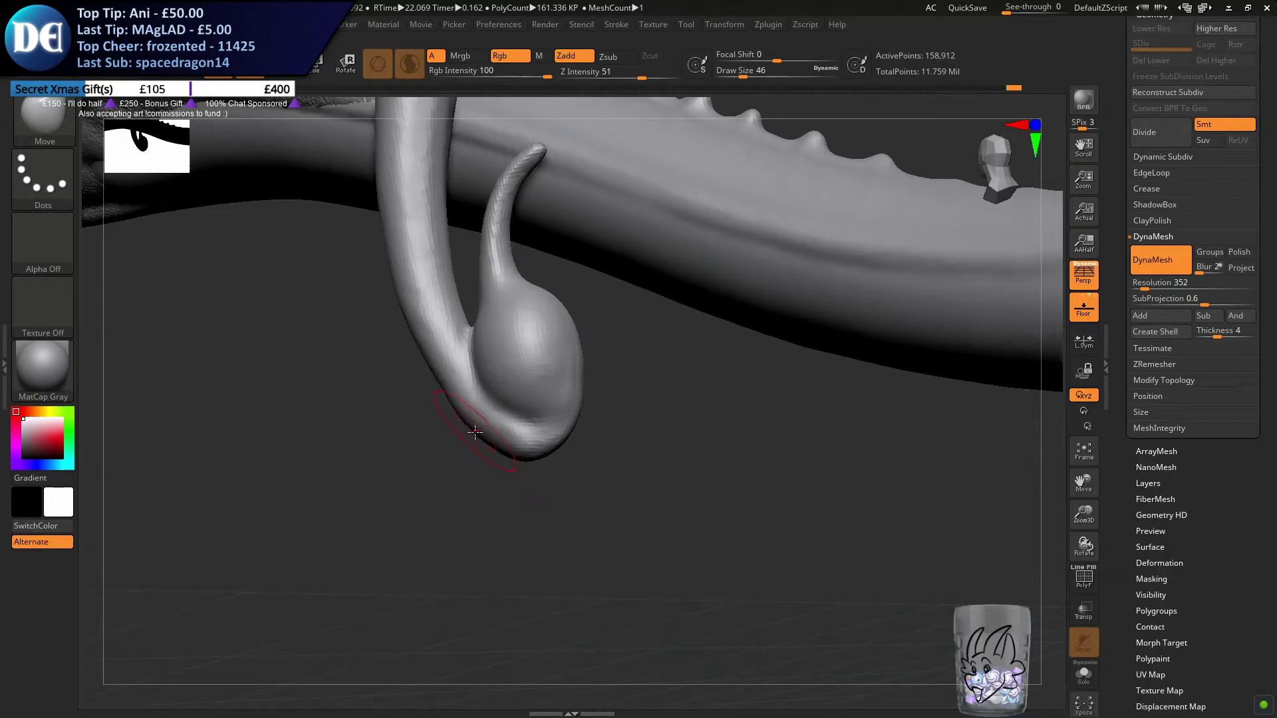
mouse_move(441, 376)
left_mouse_down()
mouse_move(389, 334)
mouse_move(399, 319)
mouse_move(441, 399)
mouse_move(492, 426)
mouse_move(487, 405)
mouse_move(439, 459)
left_mouse_up()
Shape the bulb and its tail joint from below and the side with the Move brush, increasing the draw size to 65
right_click(425, 483)
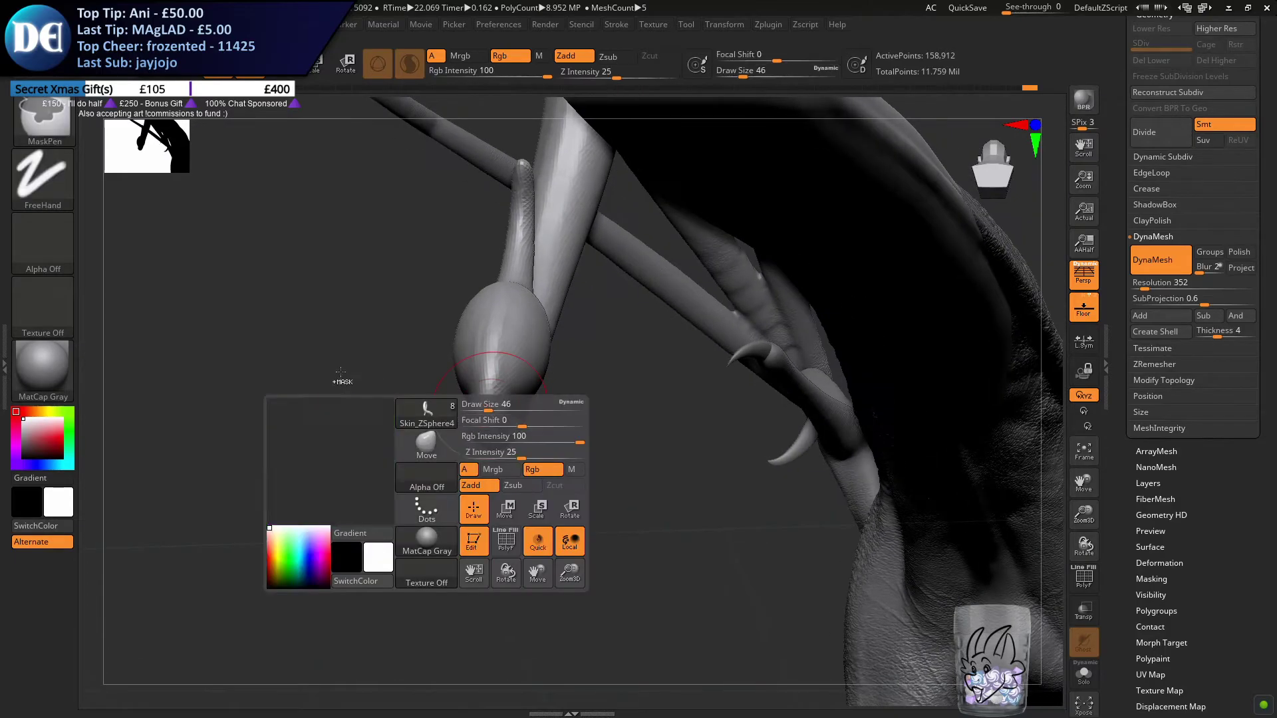
left_click_drag(414, 517, 429, 540, "ctrl")
mouse_move(404, 333)
left_mouse_down()
mouse_move(476, 299)
mouse_move(541, 418)
mouse_move(451, 384)
mouse_move(442, 399)
mouse_move(458, 380)
left_mouse_up()
right_click_drag(471, 362, 444, 364, "ctrl")
right_click_drag(444, 365, 546, 421, "alt")
mouse_move(495, 385)
right_mouse_down()
mouse_move(506, 407)
mouse_move(465, 385)
mouse_move(527, 516)
mouse_move(350, 299)
mouse_move(411, 382)
right_mouse_up()
key("s")
left_click_drag(399, 374, 405, 374)
right_click_drag(439, 347, 332, 386, "alt")
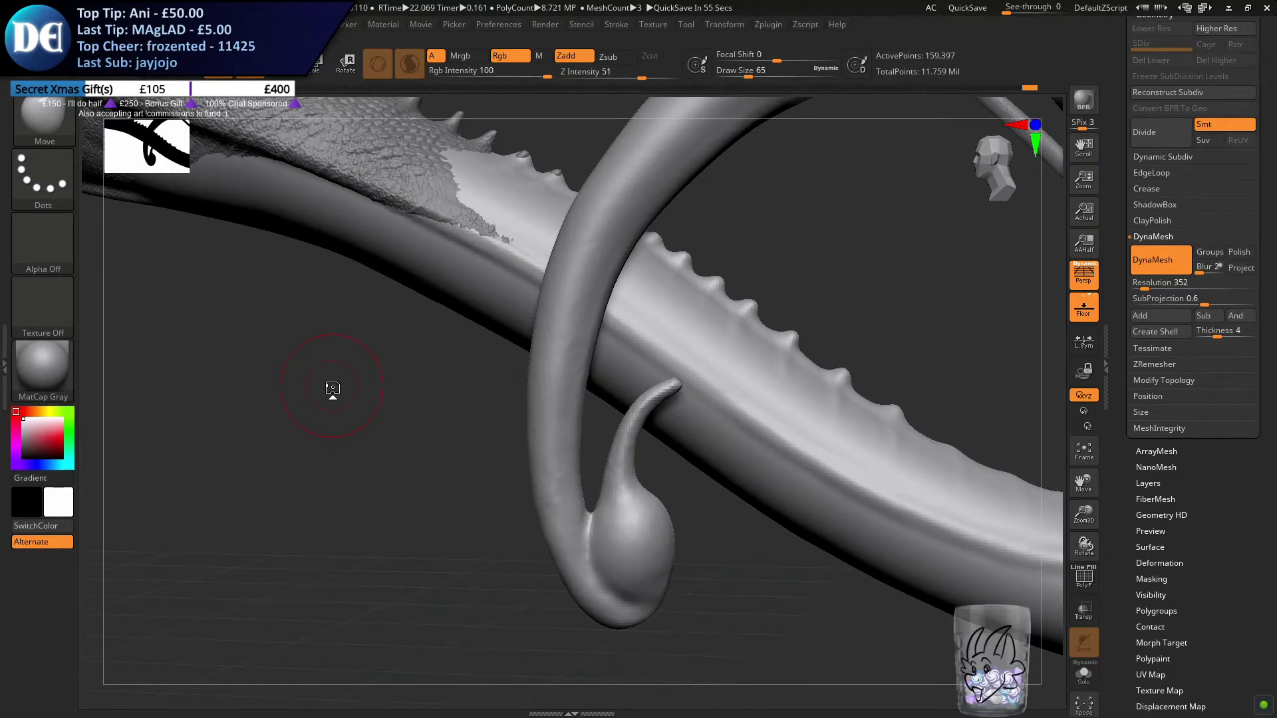
Bend the stinger's slender tip further over with the Move brush, increasing the draw size to 87
key("s")
mouse_move(607, 433)
left_mouse_down()
mouse_move(635, 431)
mouse_move(627, 416)
mouse_move(677, 383)
left_mouse_up()
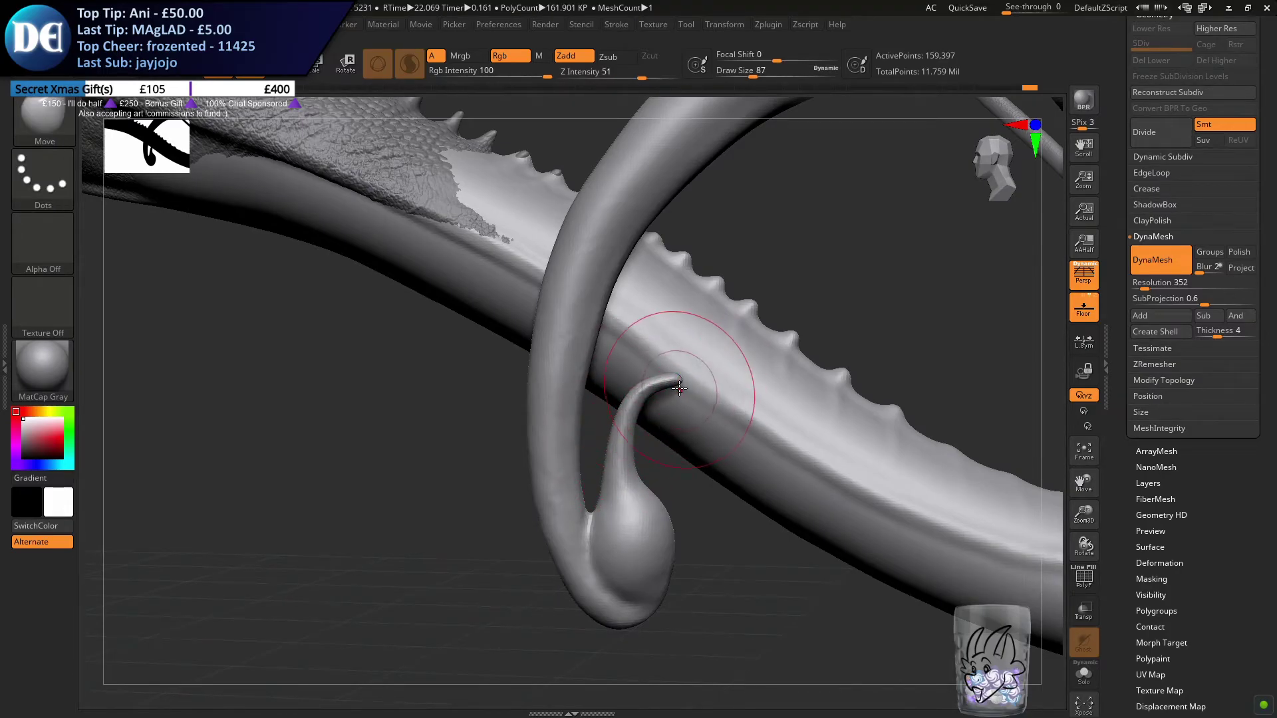
right_click_drag(679, 390, 643, 347, "alt")
right_click_drag(643, 347, 643, 383, "ctrl")
left_click_drag(589, 421, 577, 413)
right_click_drag(598, 392, 524, 299)
left_click_drag(590, 285, 581, 297)
mouse_move(565, 299)
right_mouse_down()
mouse_move(632, 368)
mouse_move(610, 337)
right_mouse_up()
Refine the stinger's hooked tip with the Move brush at draw size 31, undoing the unwanted strokes
key("s")
mouse_move(607, 303)
left_mouse_down()
mouse_move(592, 304)
mouse_move(625, 289)
left_mouse_up()
key("ctrl+z")
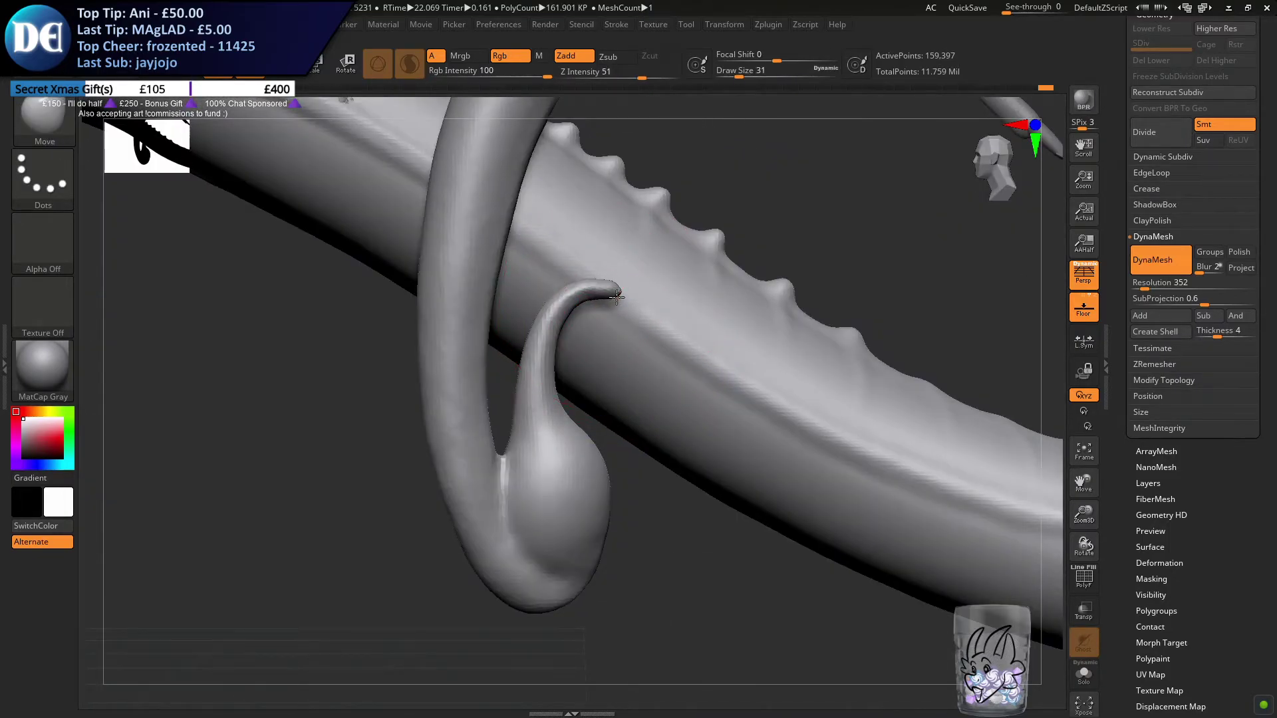
key("ctrl+z")
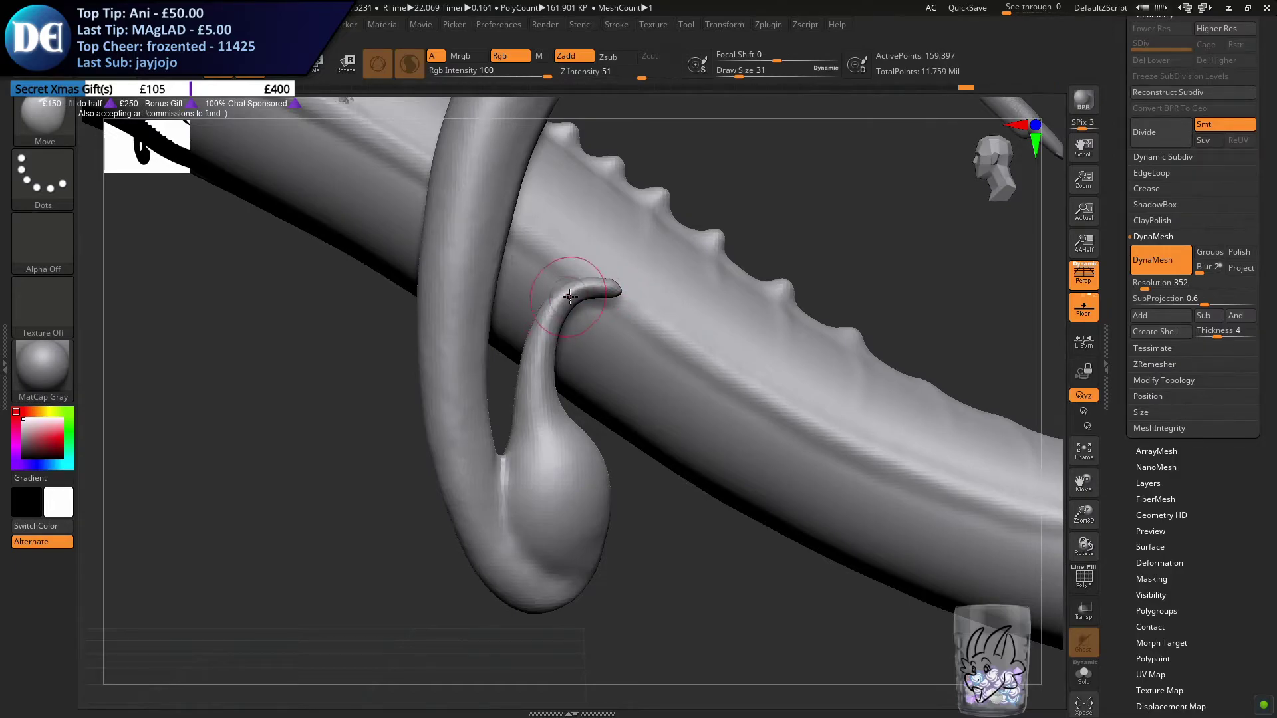
left_click_drag(538, 315, 540, 319)
Adjust the curve of the tail section leading down to the bulb with the Move brush at draw size 87
key("s")
left_click_drag(541, 462, 552, 462)
left_click_drag(256, 543, 294, 569, "ctrl")
key("s")
mouse_move(405, 514)
left_mouse_down()
mouse_move(441, 457)
mouse_move(496, 466)
left_mouse_up()
left_click_drag(446, 384, 492, 434, "alt")
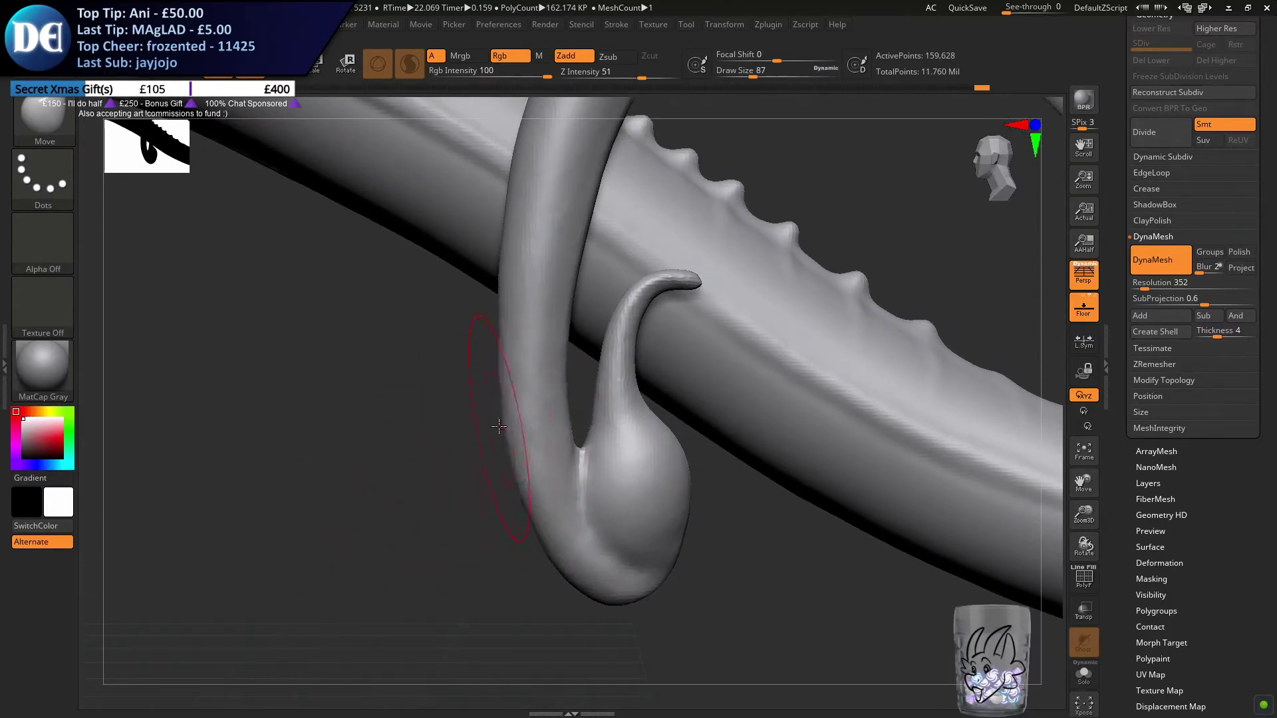
left_click_drag(523, 356, 510, 417)
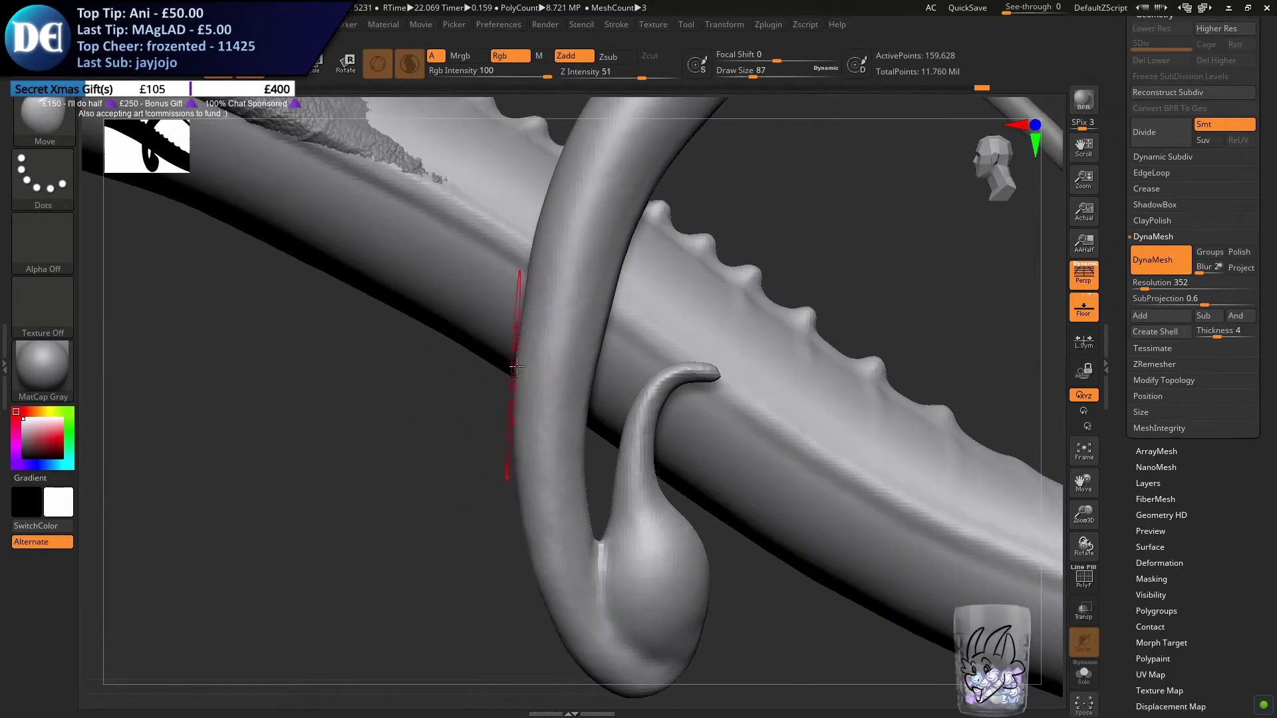
left_click_drag(444, 444, 479, 476, "ctrl")
mouse_move(439, 540)
right_mouse_down("ctrl")
mouse_move(396, 436)
mouse_move(442, 550)
mouse_move(501, 579)
mouse_move(333, 365)
right_mouse_up("ctrl")
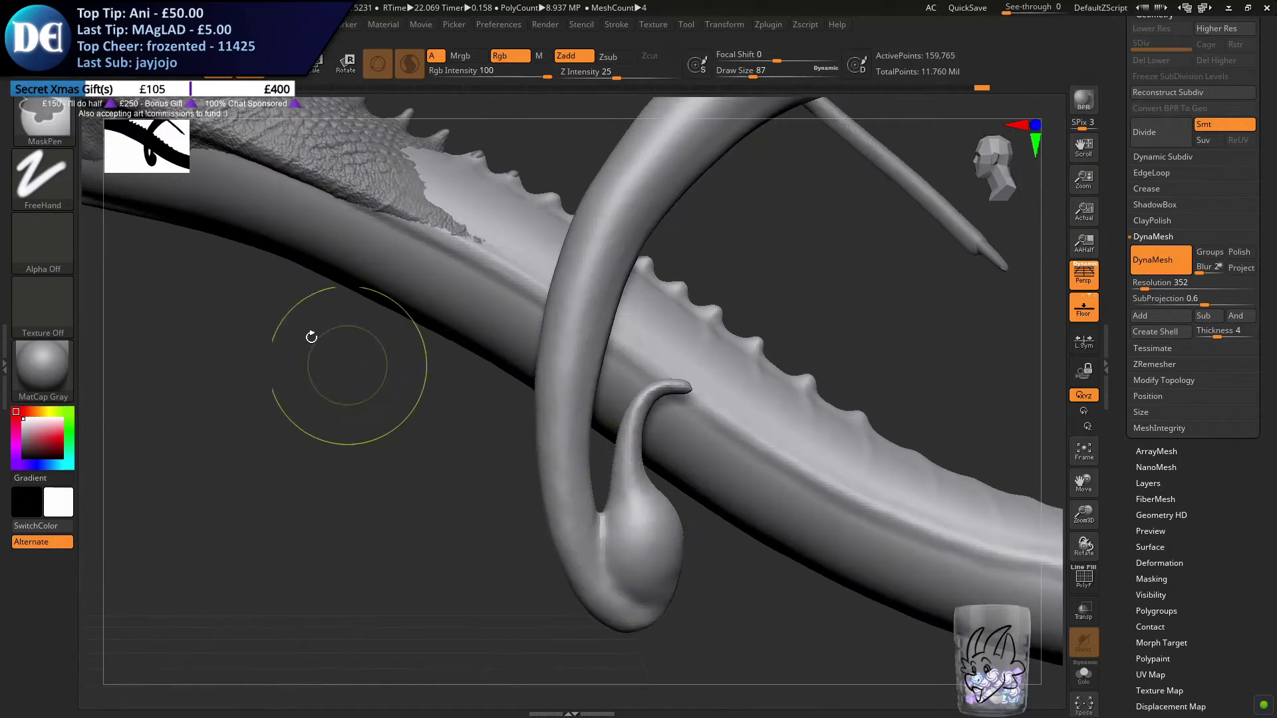
Select the Pinch brush, set its draw size to 59 and start pinching the stinger's back
left_click(45, 113)
key("p")
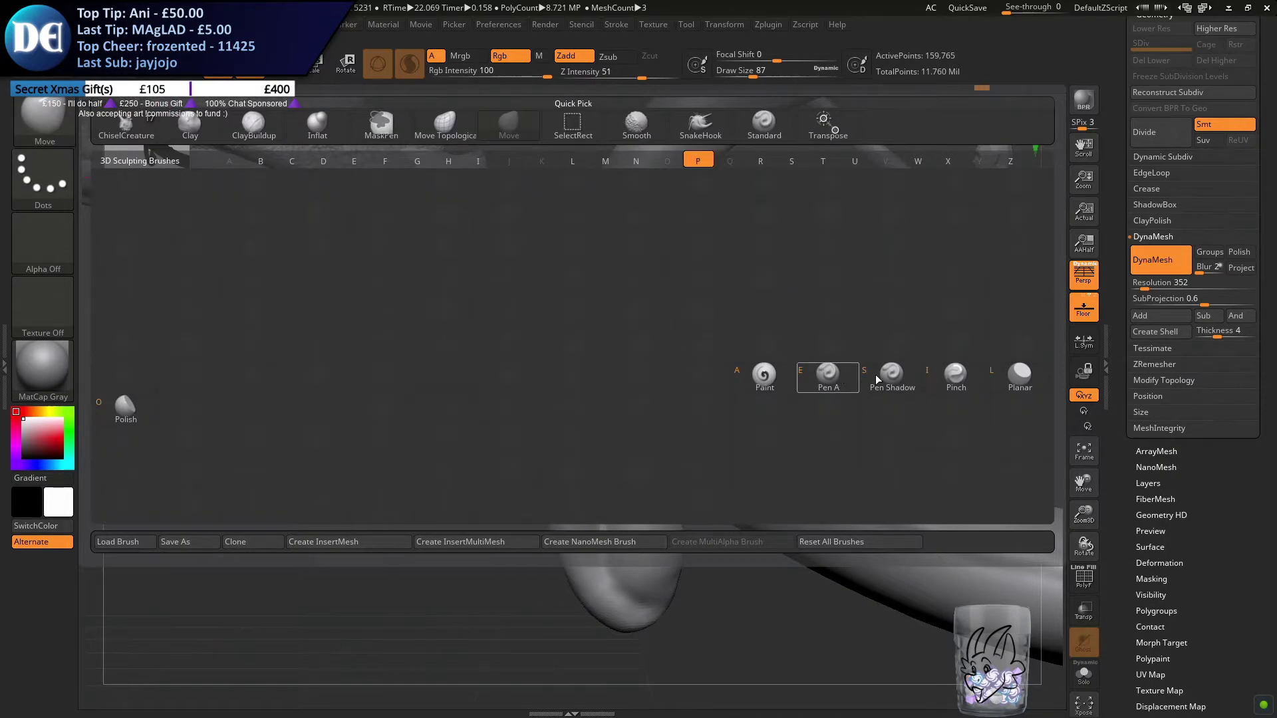
key("i")
mouse_move(575, 351)
right_mouse_down()
mouse_move(591, 333)
mouse_move(556, 365)
mouse_move(541, 341)
right_mouse_up()
key("s")
left_click_drag(542, 341, 533, 341)
right_click_drag(533, 372, 552, 327)
left_click_drag(600, 318, 590, 319, "shift")
key("s")
left_click_drag(507, 292, 592, 322, "ctrl")
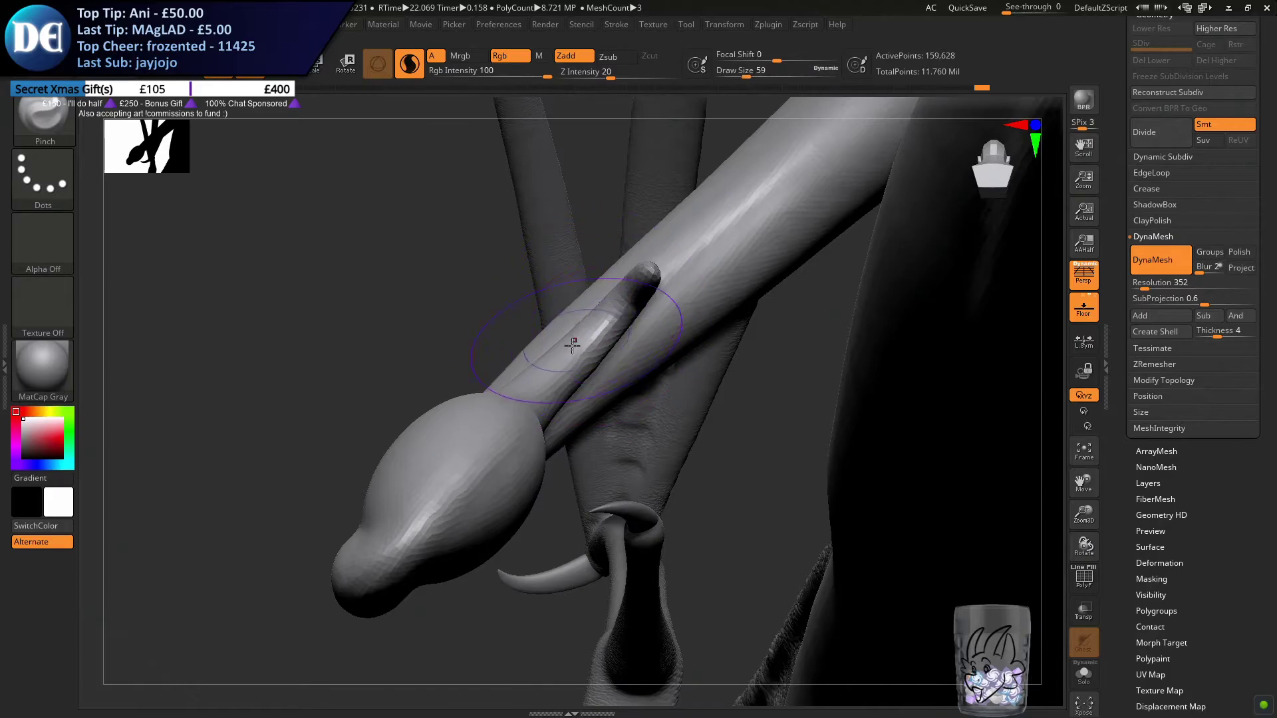
Pinch the stinger's tip and sides from below and behind to sharpen its edges
left_click_drag(499, 213, 459, 273, "ctrl")
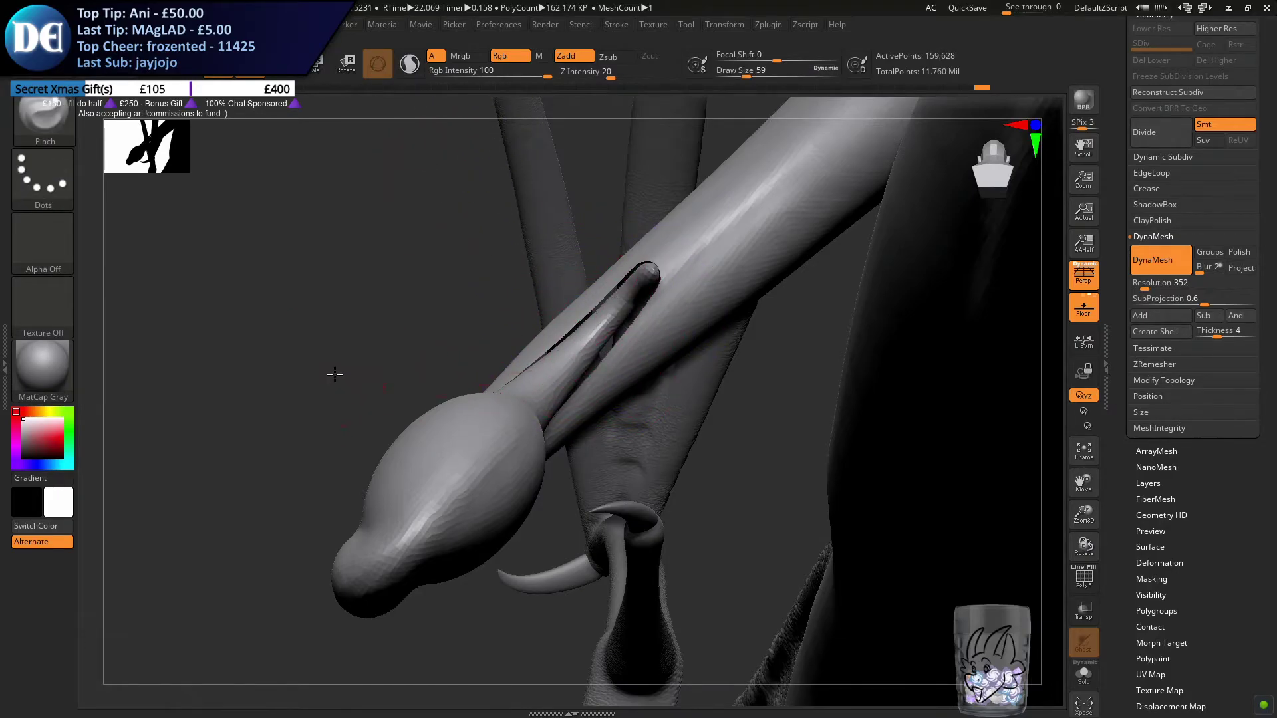
right_click_drag(334, 374, 222, 456)
left_click_drag(625, 302, 645, 282)
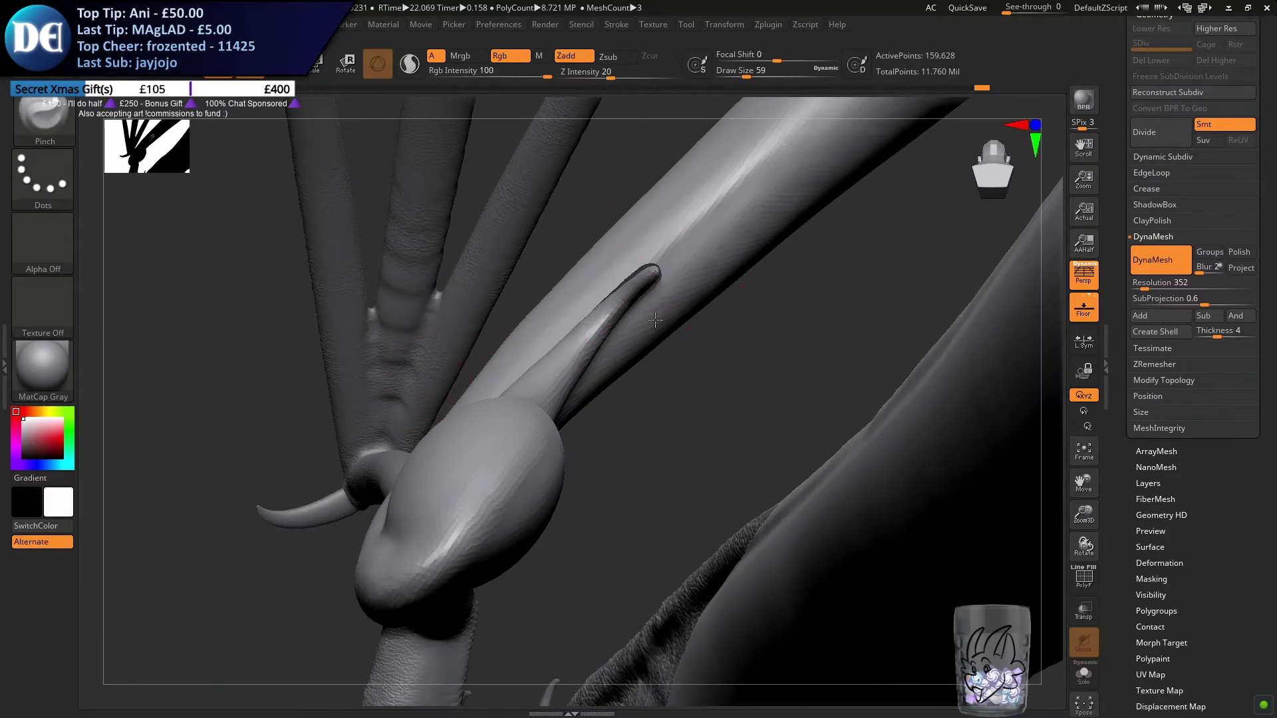
right_click_drag(655, 320, 639, 300)
left_click_drag(708, 455, 725, 490, "ctrl")
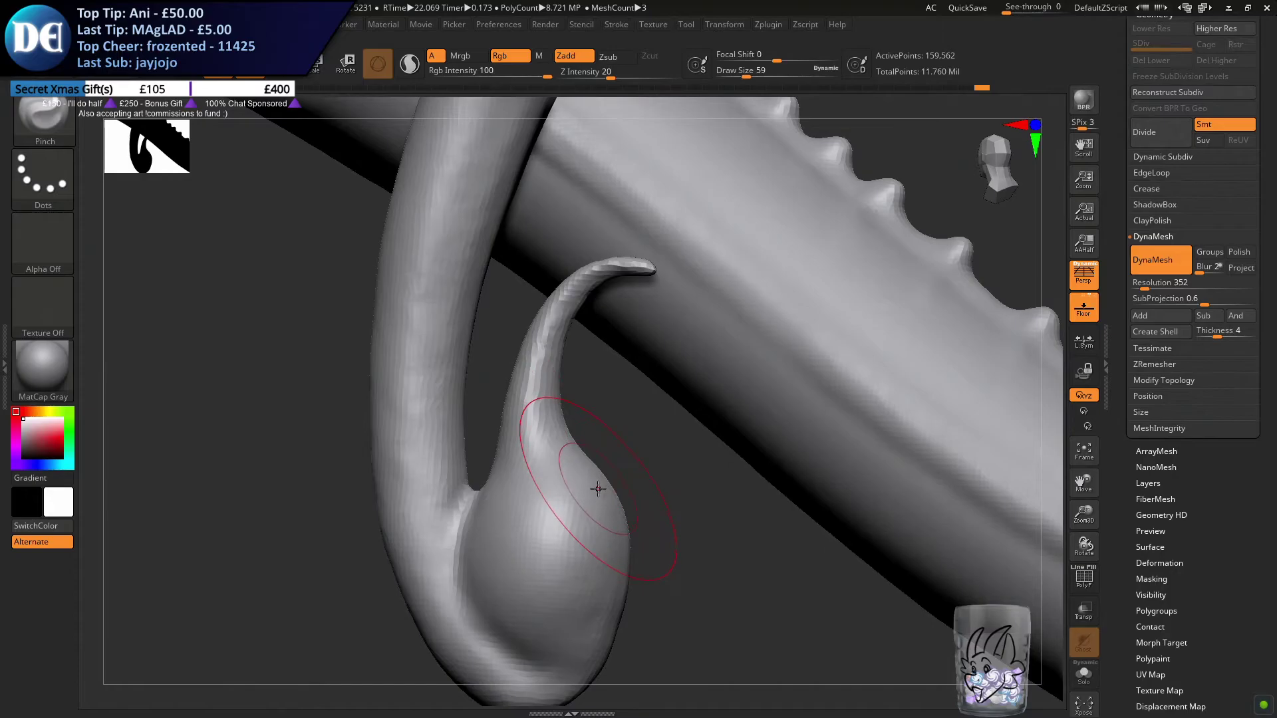
Save the project with the finished stinger tail
right_click_drag(519, 505, 514, 452, "ctrl")
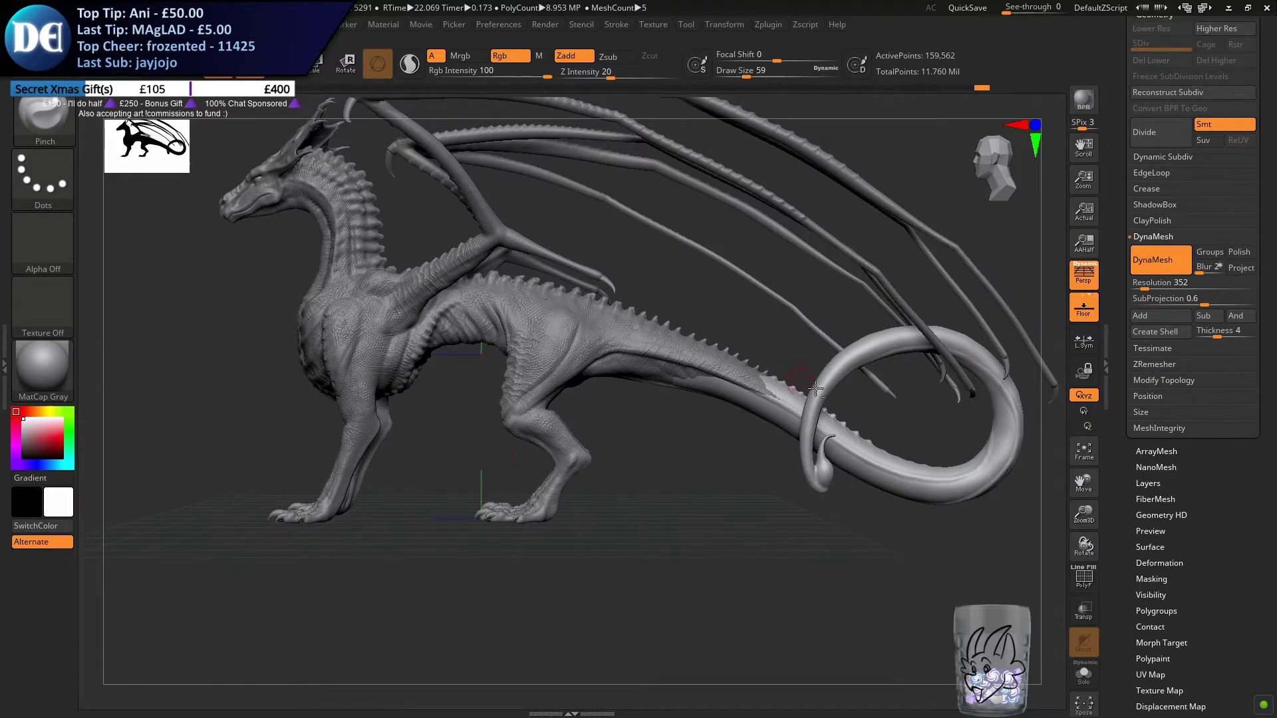
right_click_drag(828, 398, 633, 397, "alt")
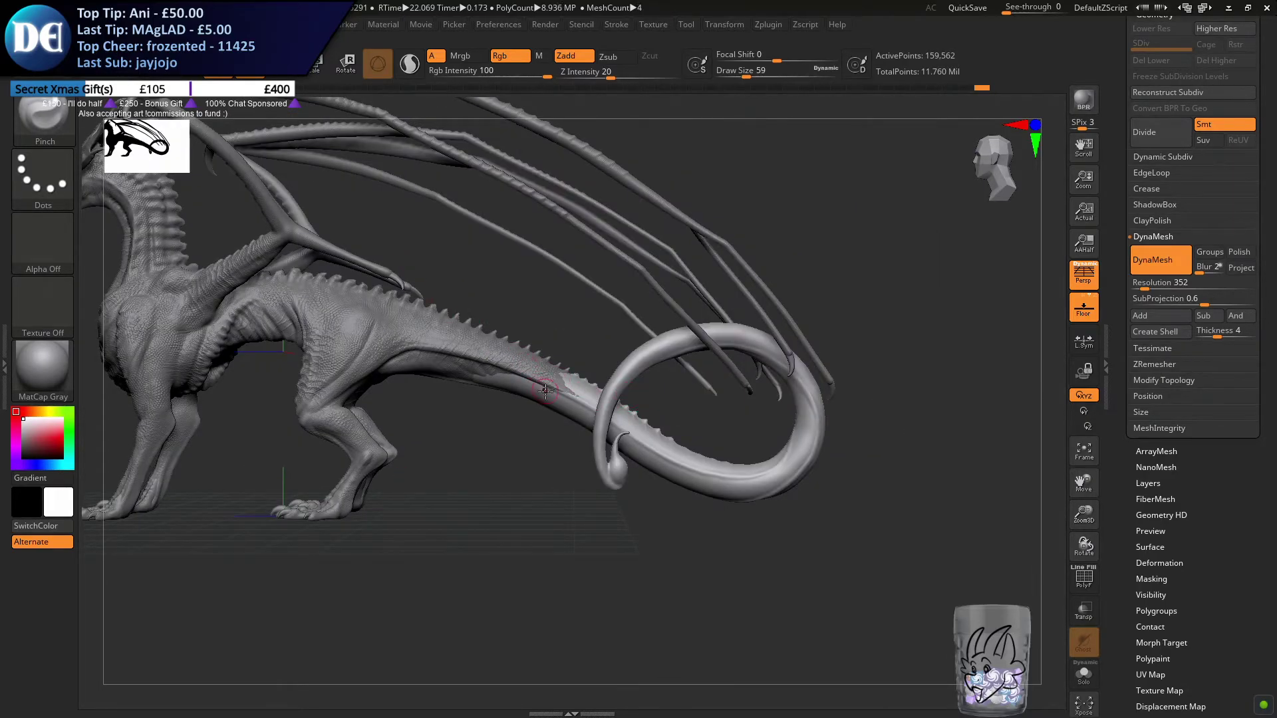
mouse_move(670, 452)
right_mouse_down("ctrl")
mouse_move(689, 515)
mouse_move(596, 514)
mouse_move(668, 520)
right_mouse_up("ctrl")
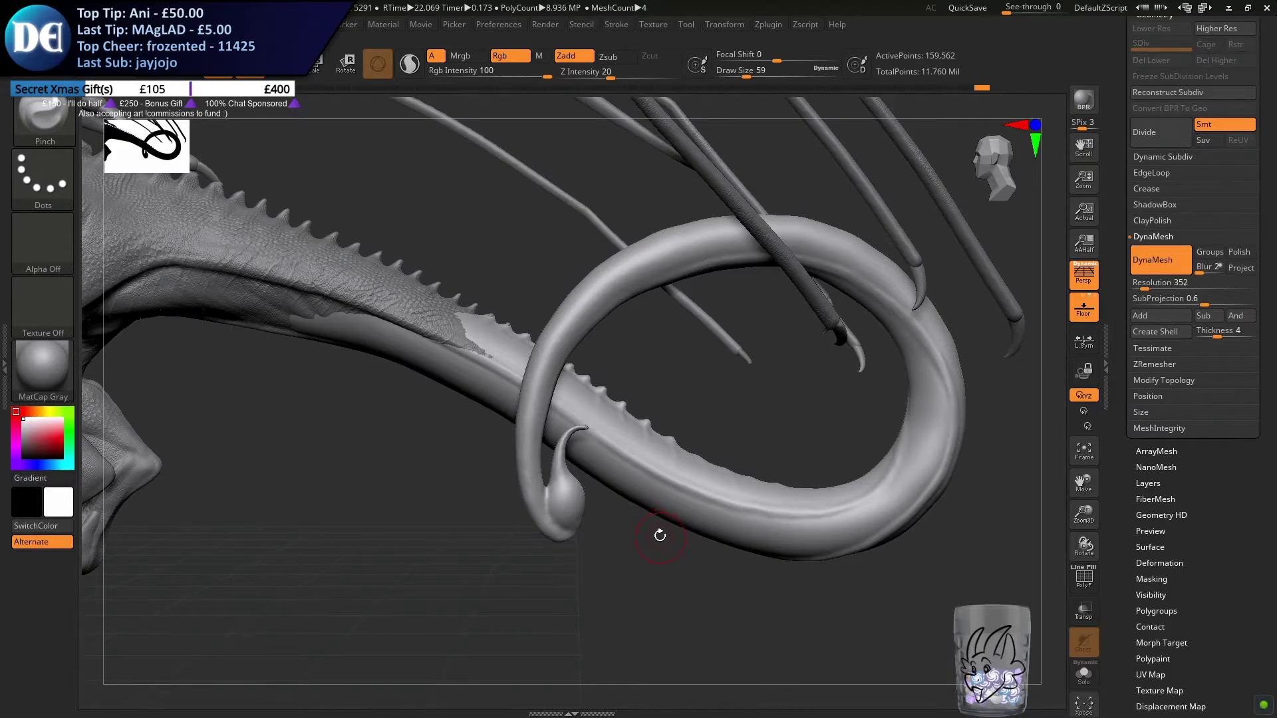
key("ctrl+s")
key("Return")
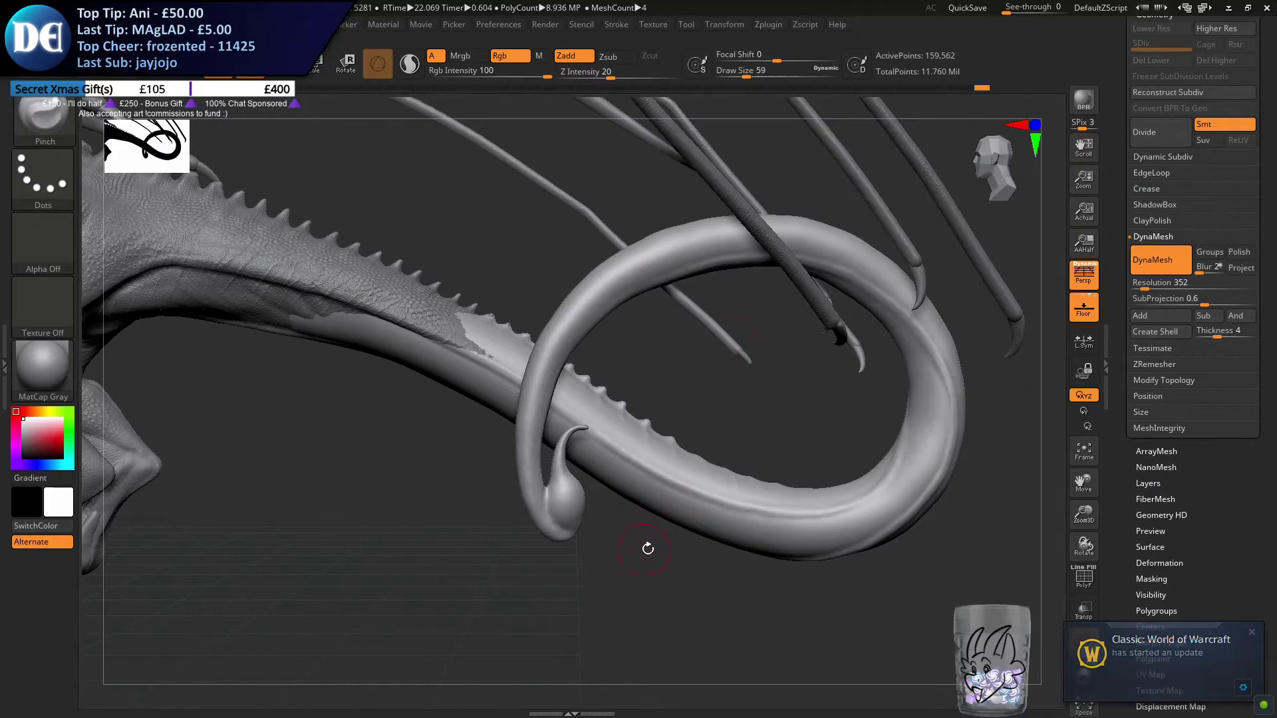
Remesh the whole tail with DynaMesh at resolution 504
left_click_drag(645, 547, 645, 560)
left_click(1157, 260)
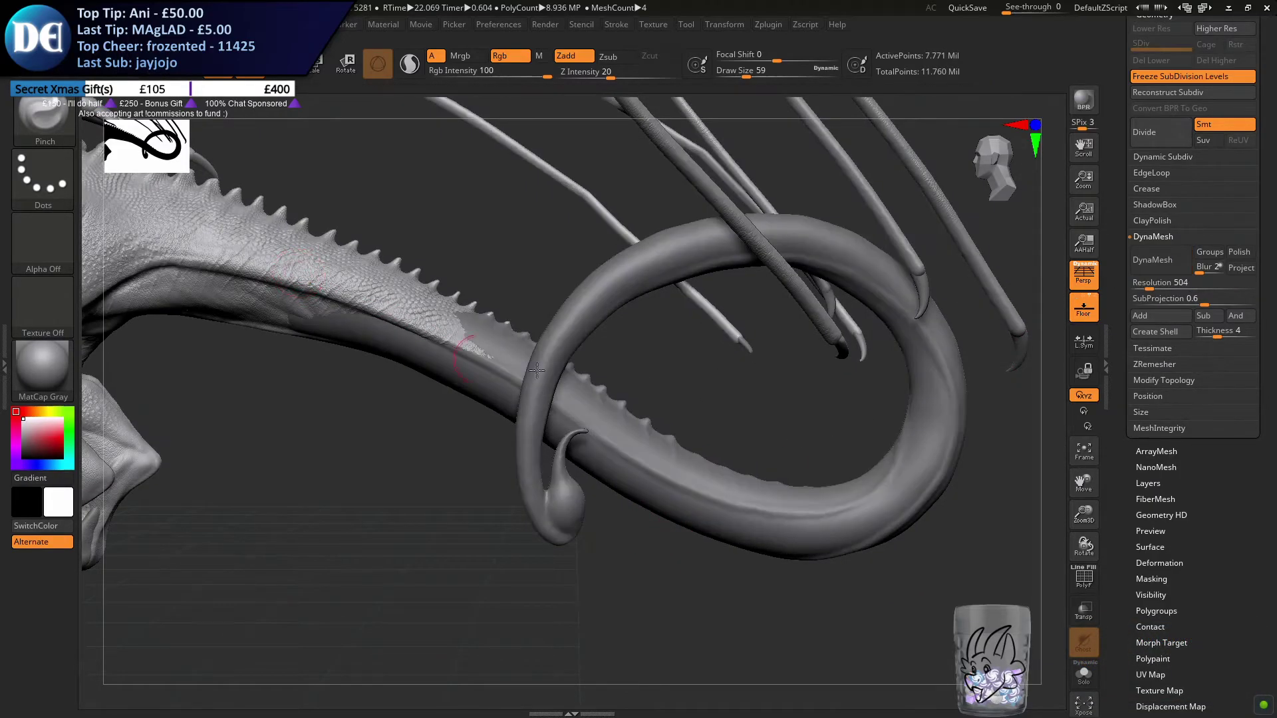
left_click(1172, 261)
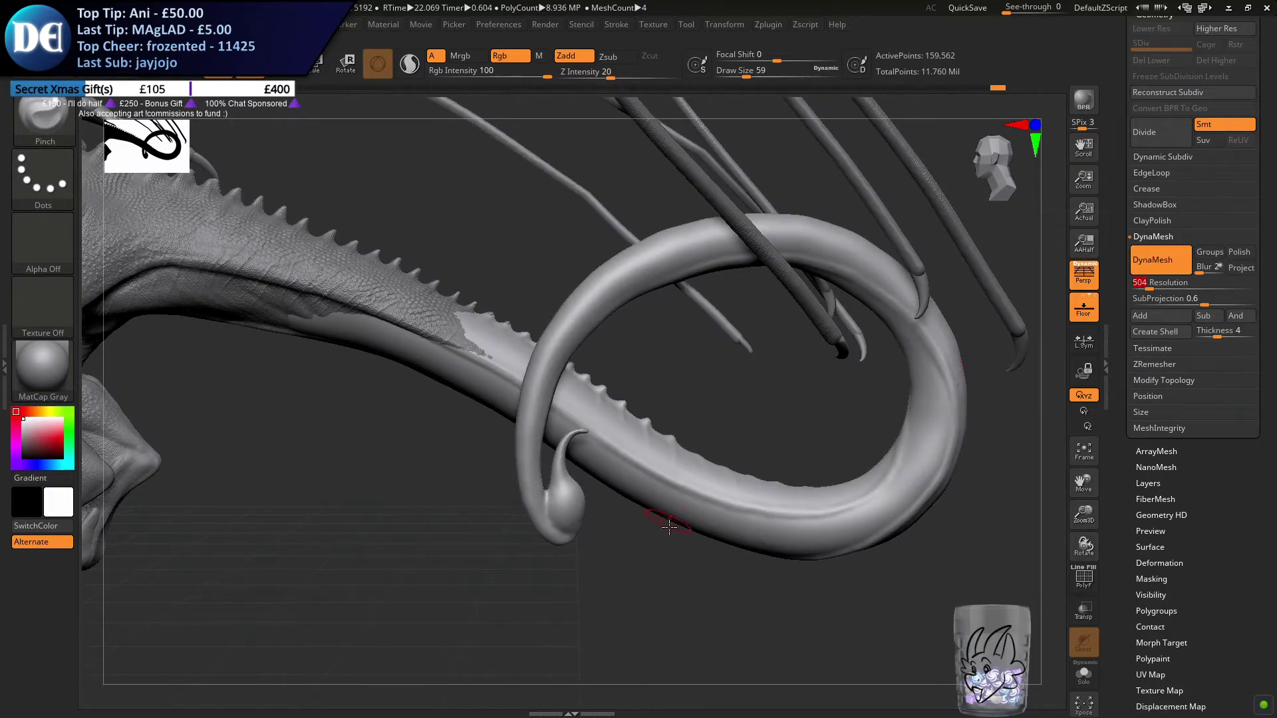
left_click_drag(585, 609, 631, 633, "ctrl")
Smooth the coiled tail from both sides with a draw size of 430
key("s")
left_click_drag(530, 553, 580, 552)
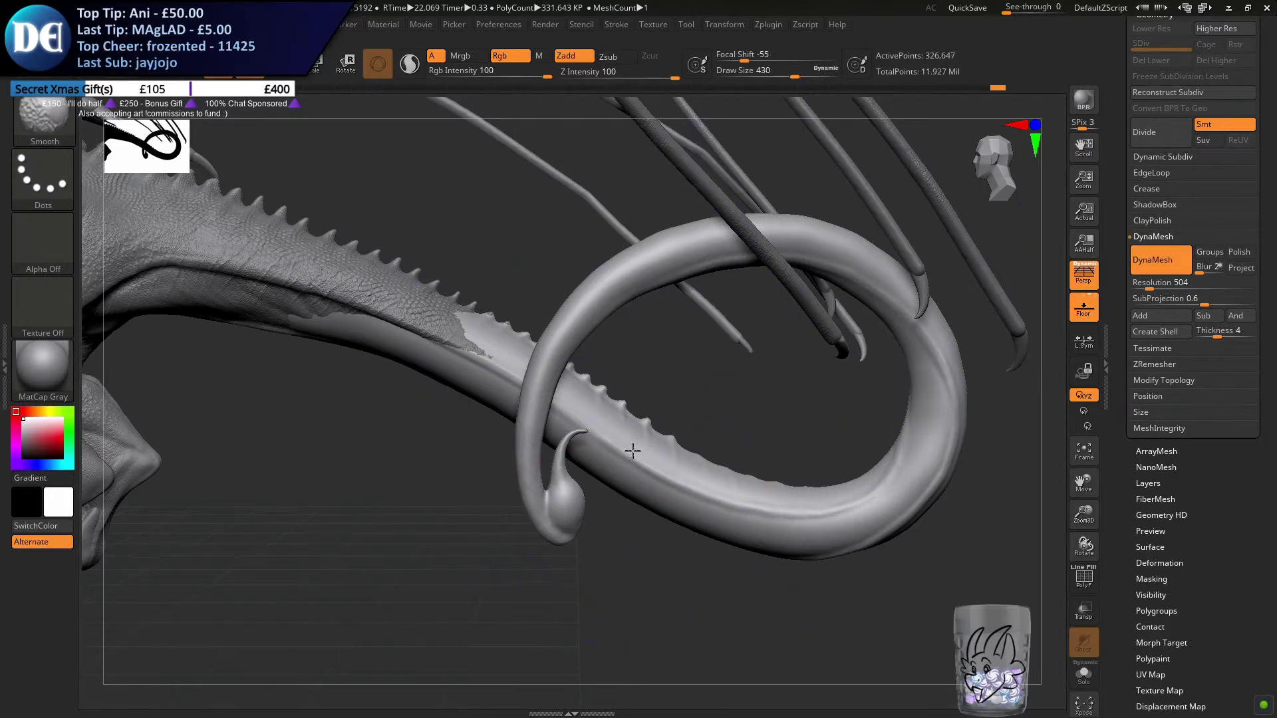
left_click_drag(598, 356, 426, 425)
left_click(289, 469, "ctrl")
left_click(265, 558, "ctrl")
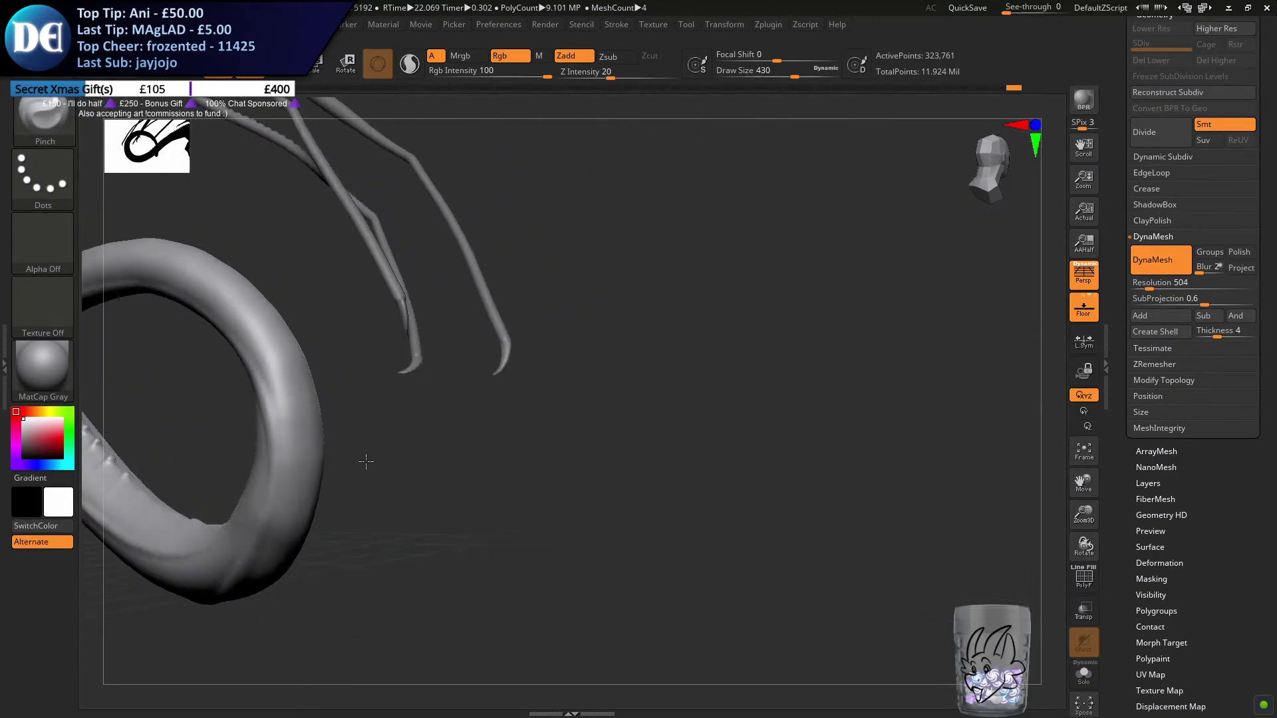
mouse_move(365, 459)
left_mouse_down()
mouse_move(897, 442)
mouse_move(298, 498)
left_mouse_up()
Set the draw size to 257 and choose the Standard brush with the alf10 skin alpha
key("s")
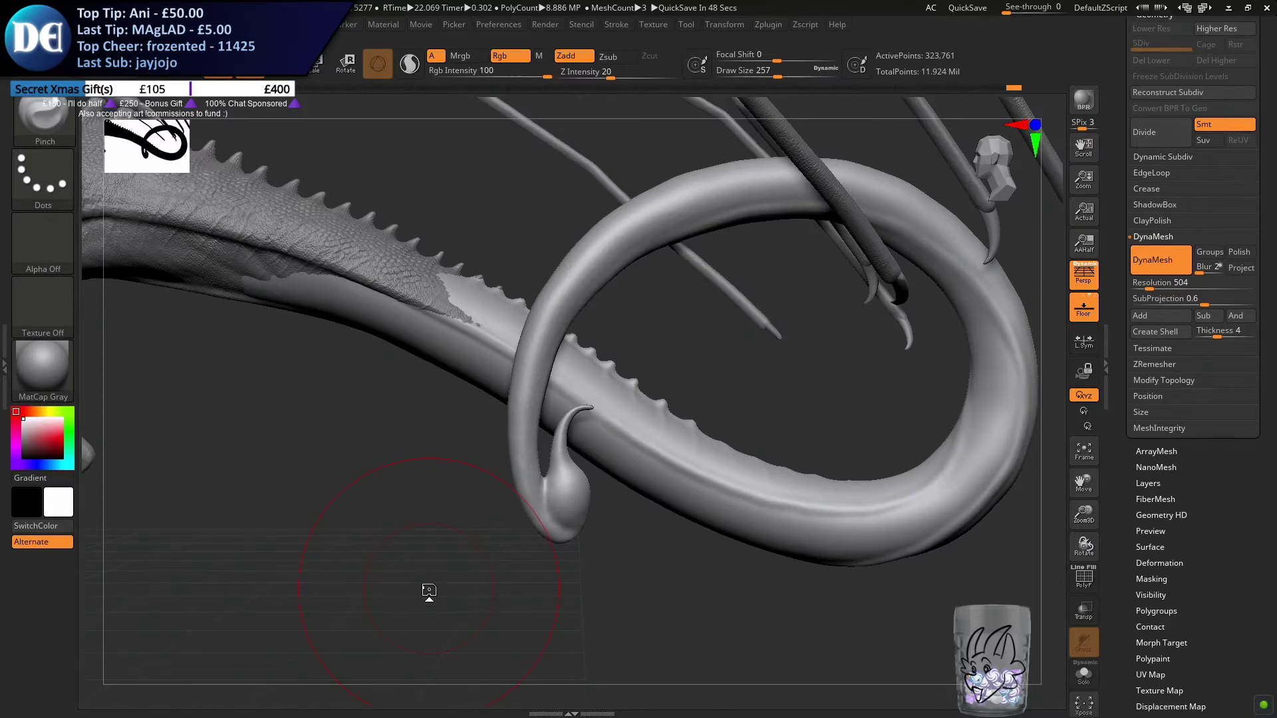
left_click(60, 131)
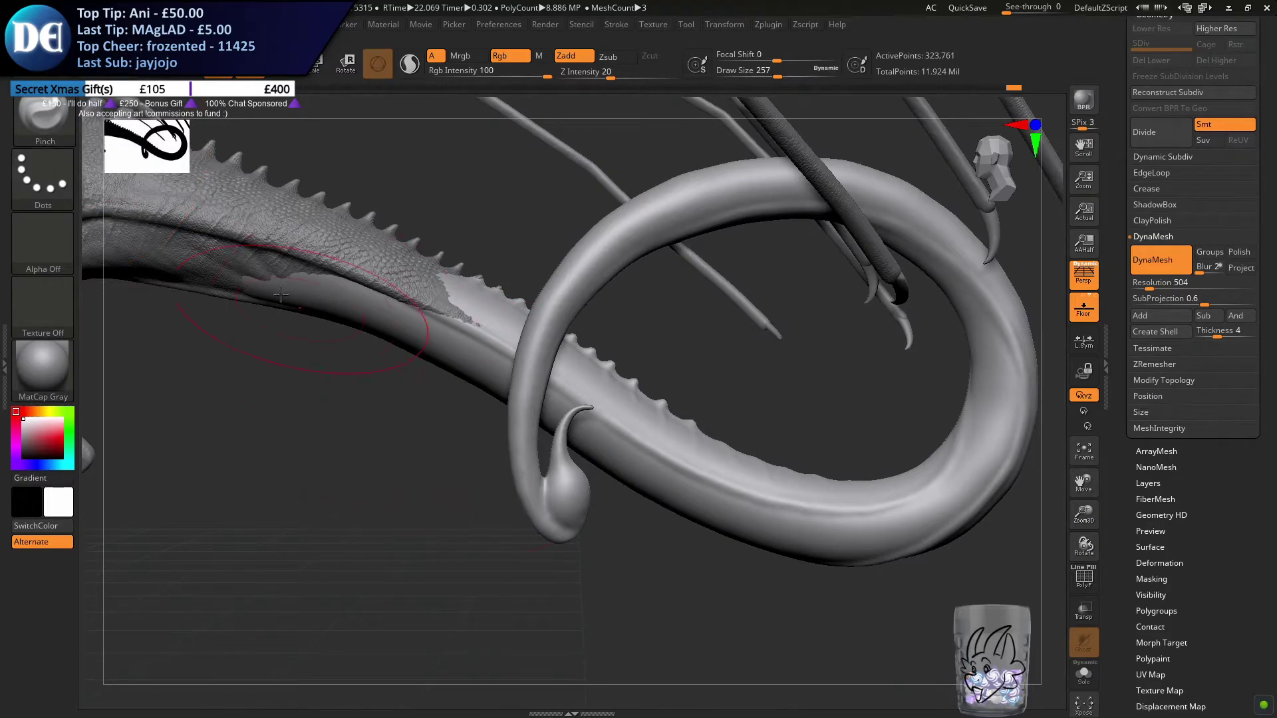
left_click(46, 133)
key("s")
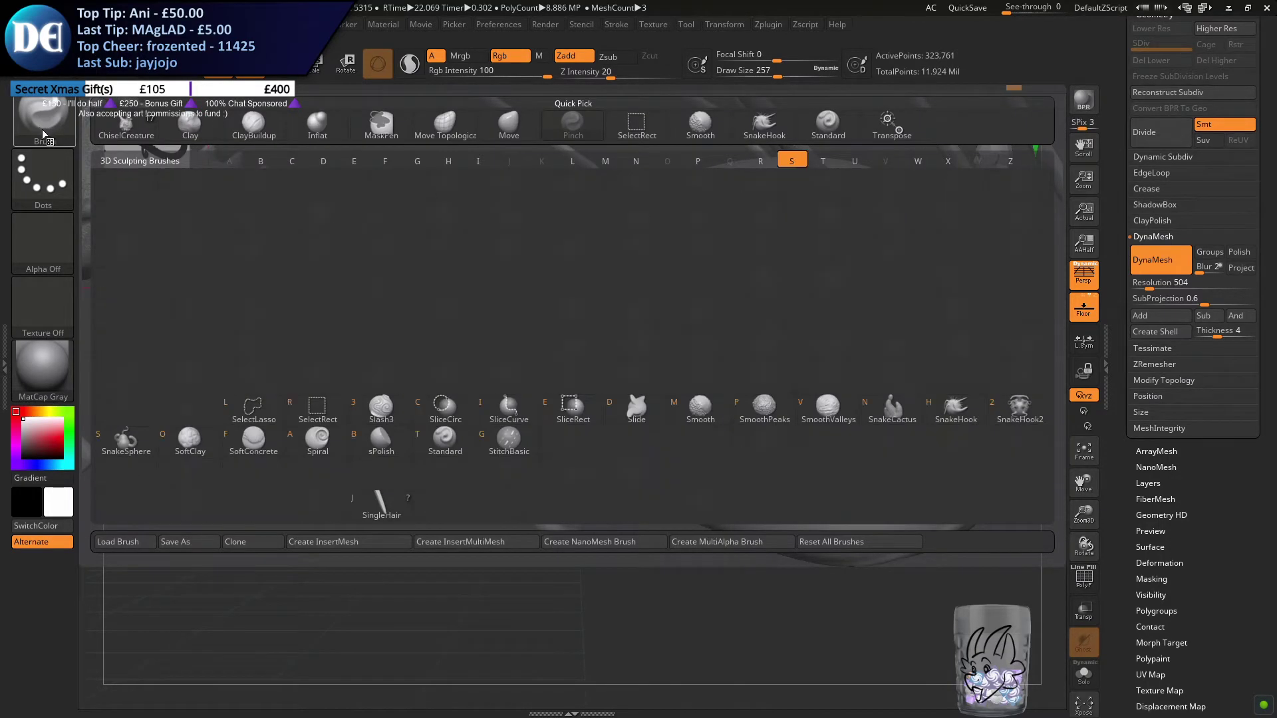
left_click(421, 446)
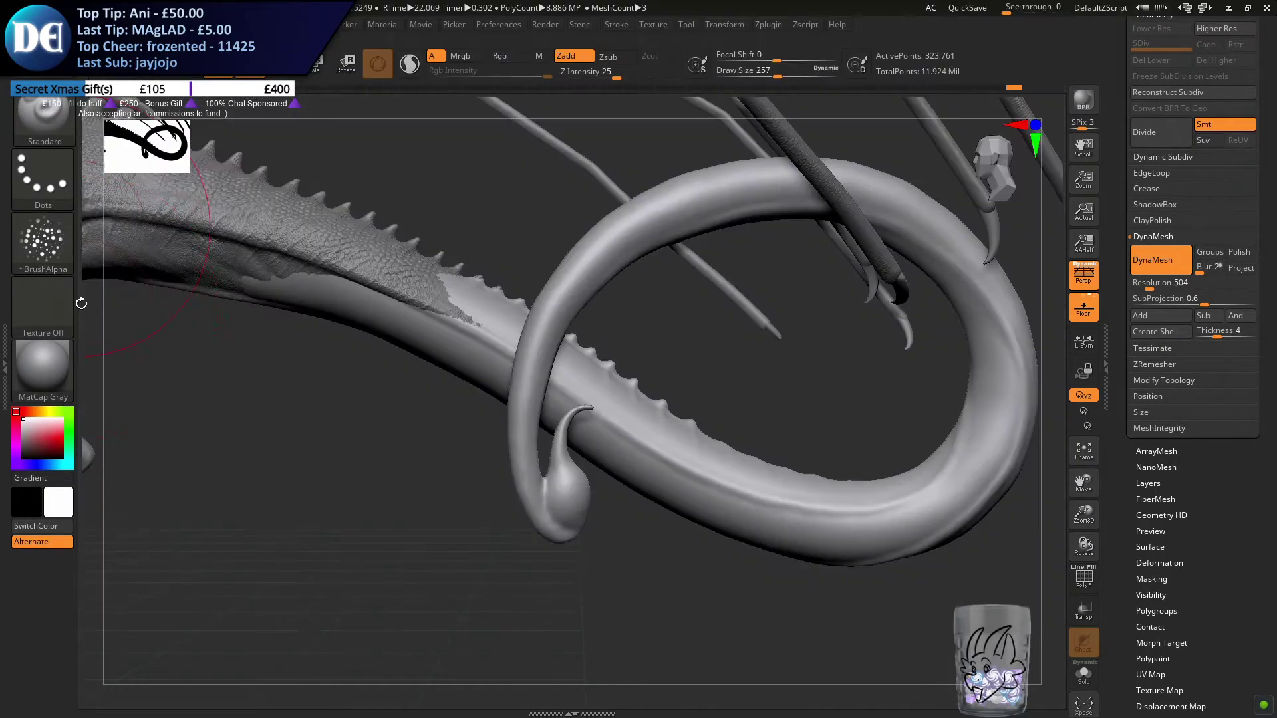
left_click(59, 236)
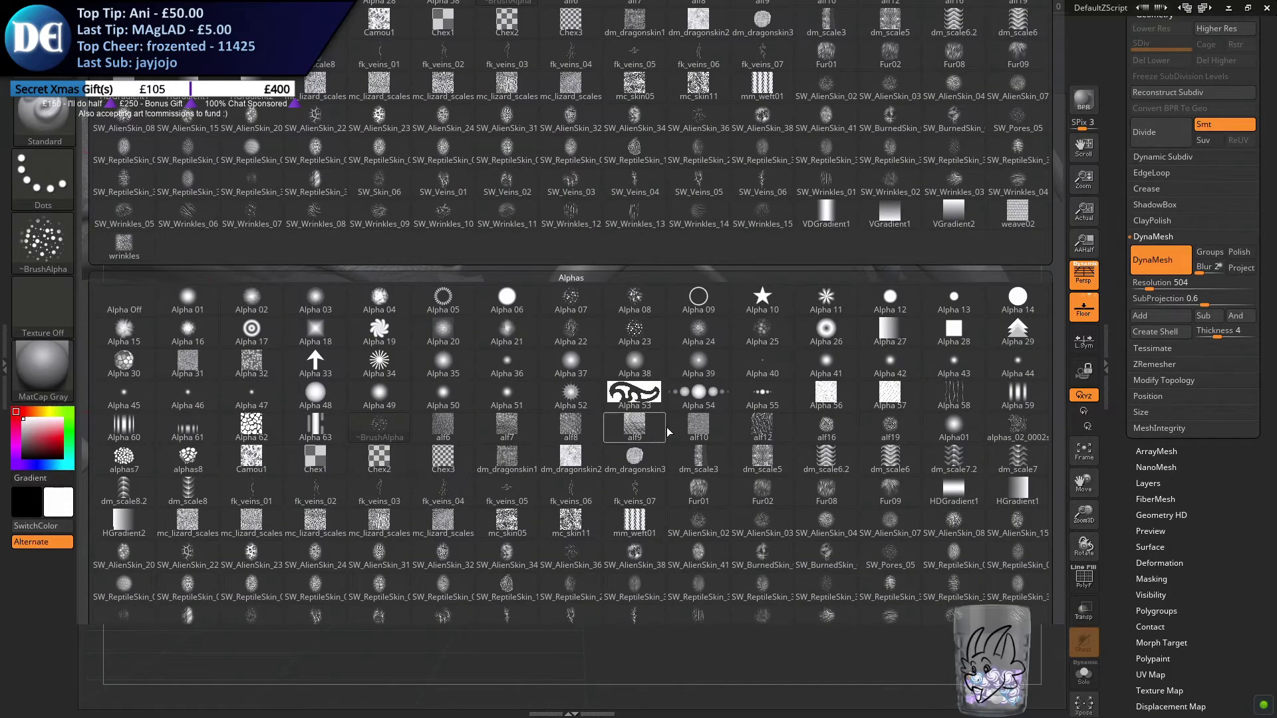
left_click(699, 426)
Divide the tail mesh once and brush the skin texture onto the smooth patch beside the existing scales
right_click_drag(516, 438, 416, 375)
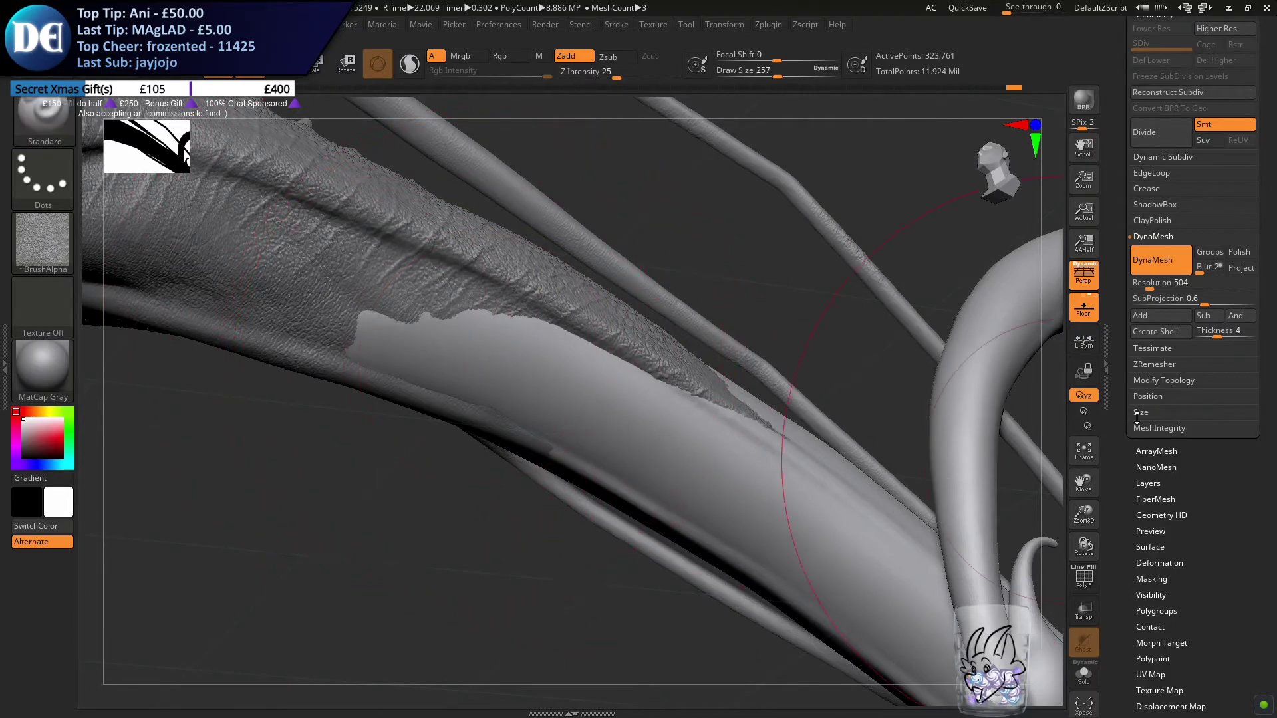
left_click(1147, 139)
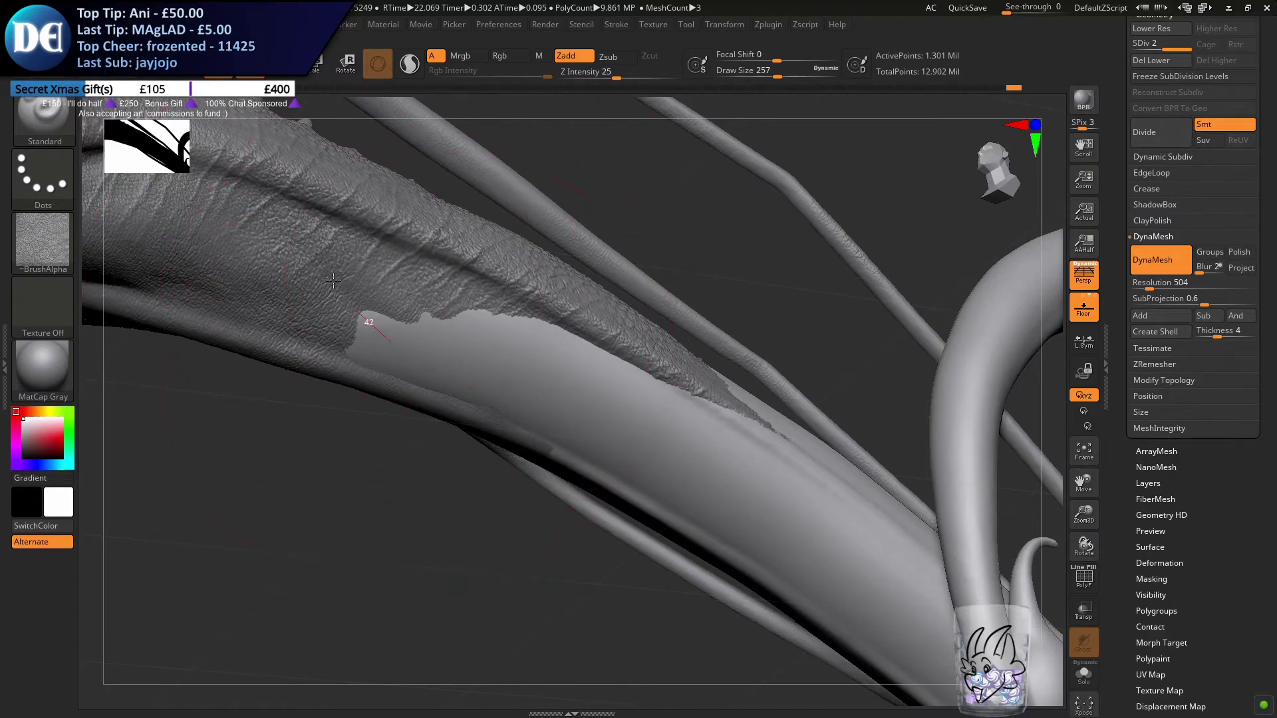
left_click(333, 257)
left_click_drag(489, 292, 500, 302)
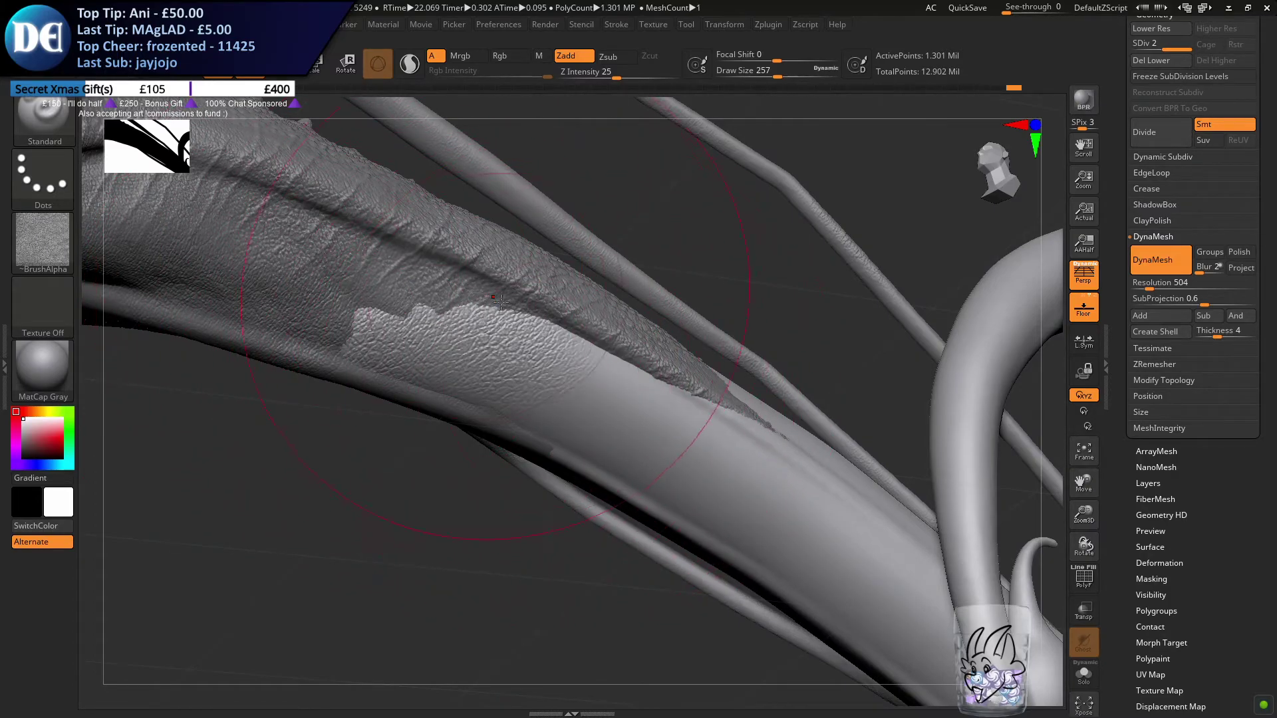
left_click(625, 436)
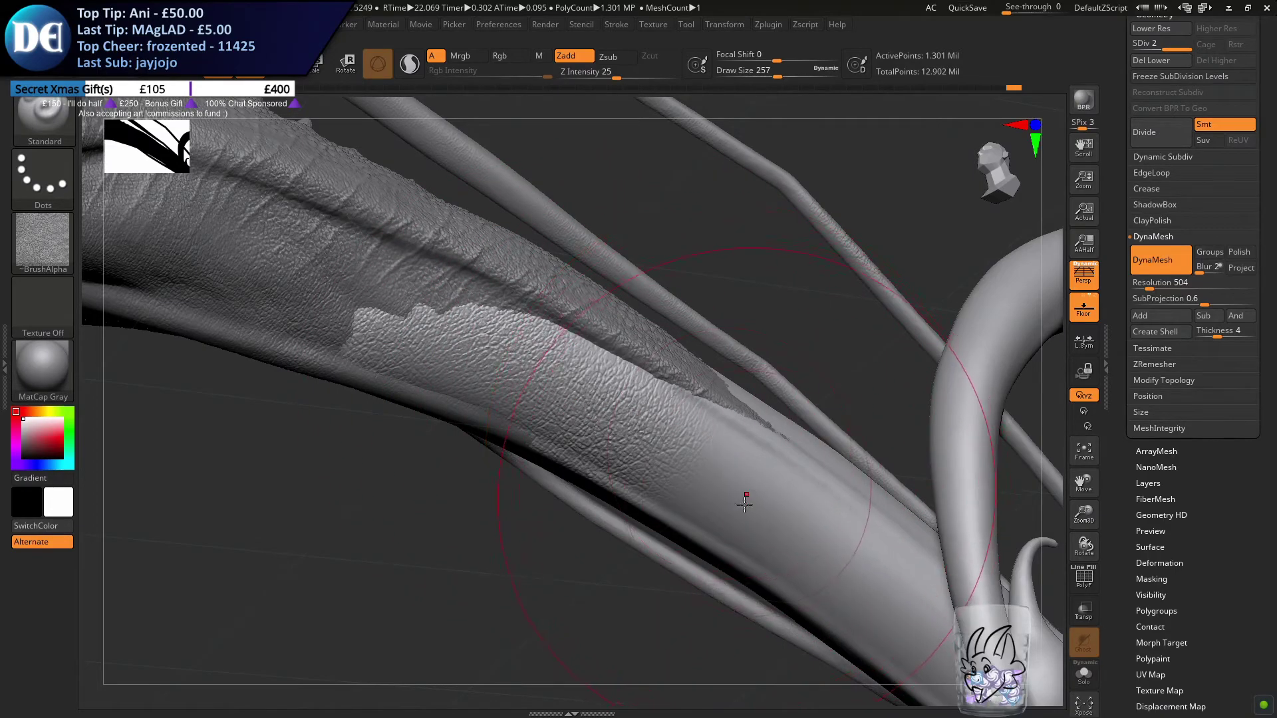
Undo the last texture stroke and rework the skin texture along the side of the tail toward its underside
key("ctrl+z")
left_click_drag(648, 415, 602, 385)
left_click_drag(748, 492, 705, 450)
mouse_move(738, 498)
right_mouse_down()
mouse_move(585, 368)
mouse_move(546, 218)
right_mouse_up()
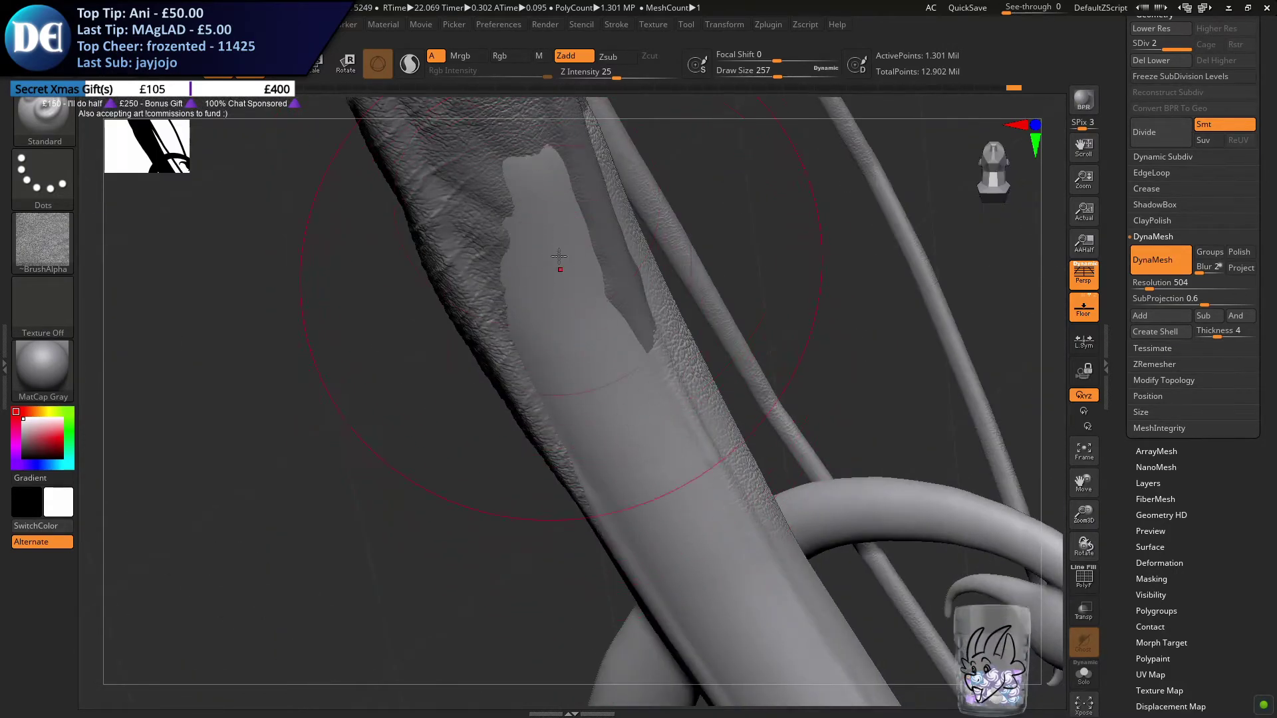
left_click_drag(562, 279, 561, 356)
key("ctrl+z")
Brush the skin texture down the underside of the tail, reducing the draw size to 158
key("s")
left_click_drag(521, 249, 515, 250)
mouse_move(532, 191)
left_mouse_down()
mouse_move(548, 305)
mouse_move(684, 542)
mouse_move(647, 504)
mouse_move(690, 457)
mouse_move(631, 523)
left_mouse_up()
mouse_move(519, 559)
right_mouse_down()
mouse_move(525, 575)
mouse_move(595, 592)
mouse_move(724, 570)
mouse_move(646, 544)
mouse_move(630, 502)
mouse_move(601, 499)
mouse_move(584, 345)
mouse_move(675, 456)
right_mouse_up()
left_click_drag(676, 457, 658, 420)
mouse_move(659, 420)
right_mouse_down()
mouse_move(578, 545)
mouse_move(637, 470)
mouse_move(667, 465)
mouse_move(589, 425)
mouse_move(564, 536)
mouse_move(578, 379)
mouse_move(605, 397)
right_mouse_up()
mouse_move(627, 342)
right_mouse_down()
mouse_move(555, 379)
mouse_move(585, 425)
mouse_move(641, 356)
right_mouse_up()
right_click_drag(608, 465, 521, 359)
key("s")
left_click_drag(579, 331, 561, 331)
right_click_drag(633, 334, 537, 443)
Lower the Z intensity to 16 and extend the skin texture along the tail toward the loop
left_click(605, 76)
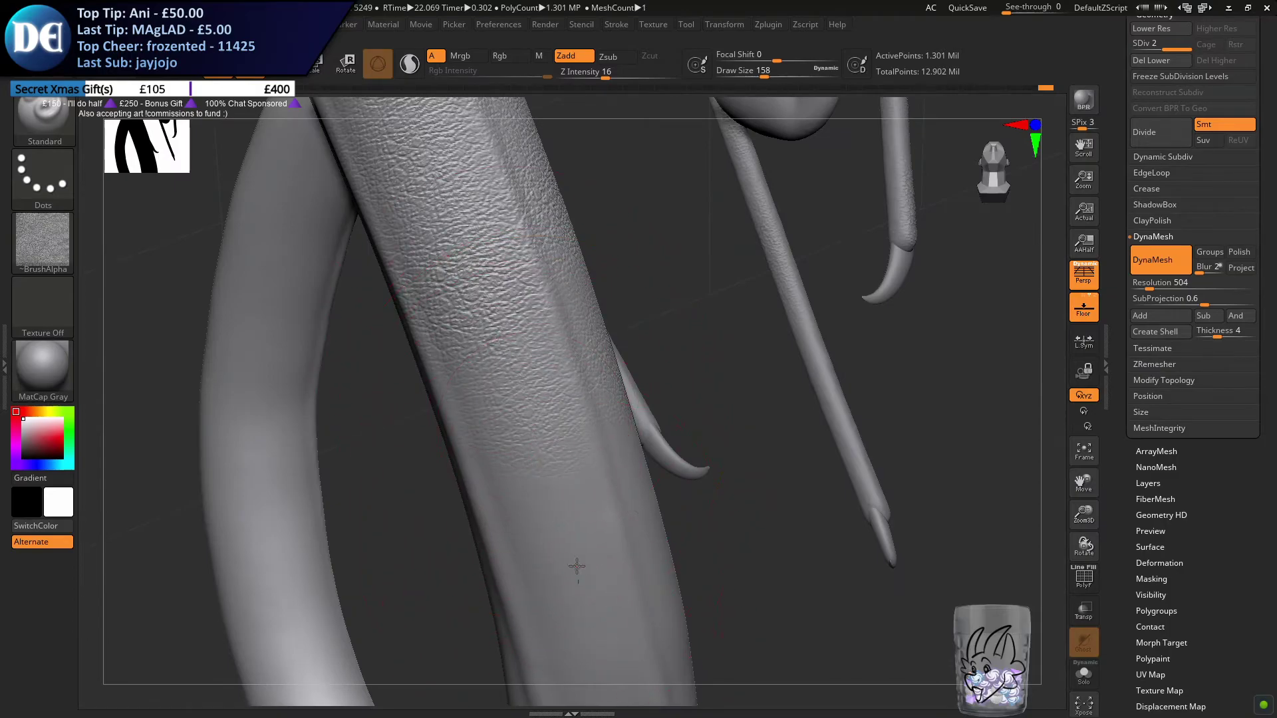
right_click_drag(578, 576, 676, 499)
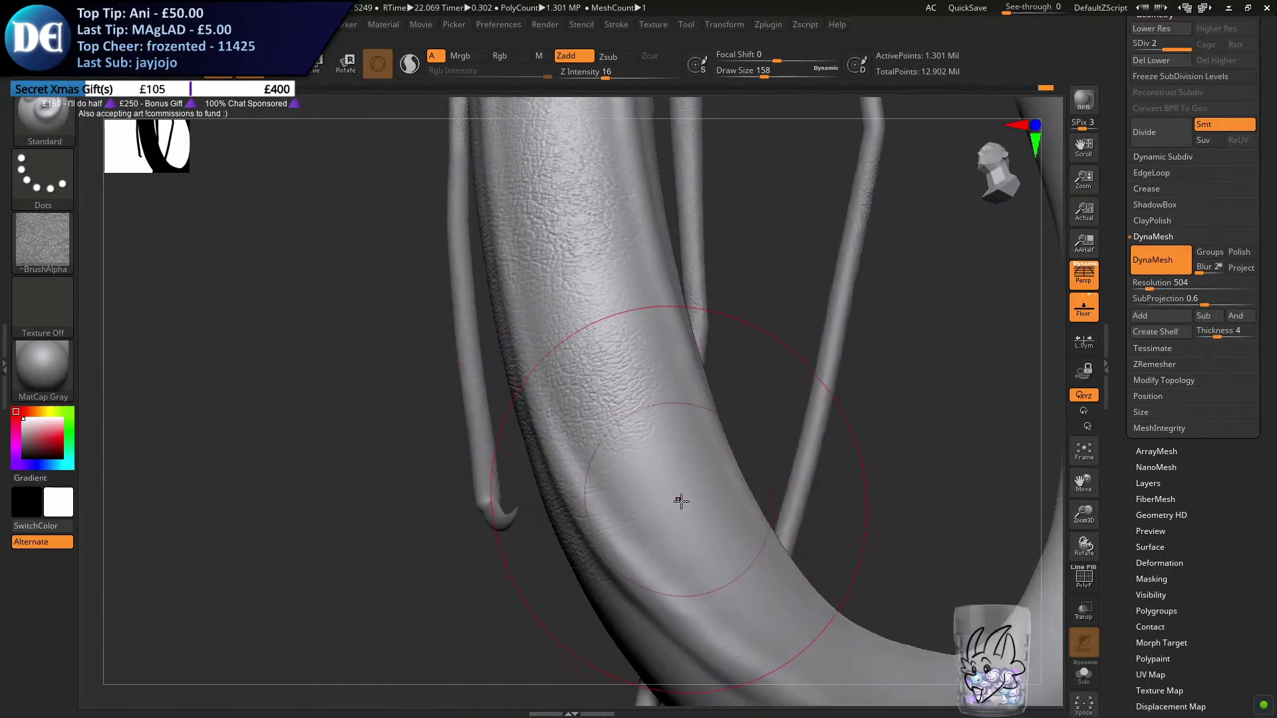
mouse_move(639, 456)
right_mouse_down()
mouse_move(628, 467)
mouse_move(635, 442)
mouse_move(598, 429)
right_mouse_up()
key("ctrl")
right_click_drag(610, 453, 639, 436)
mouse_move(638, 437)
left_mouse_down()
mouse_move(616, 399)
mouse_move(601, 422)
left_mouse_up()
mouse_move(599, 429)
right_mouse_down()
mouse_move(527, 481)
mouse_move(536, 508)
right_mouse_up()
left_click_drag(536, 508, 556, 465)
Fill the untextured areas across the tail's width with skin texture where it bends into the loop
mouse_move(556, 465)
right_mouse_down()
mouse_move(521, 426)
mouse_move(584, 407)
mouse_move(599, 372)
right_mouse_up()
left_click_drag(581, 331, 559, 331)
right_click_drag(572, 393, 616, 427)
mouse_move(713, 496)
left_mouse_down()
mouse_move(667, 502)
mouse_move(685, 499)
left_mouse_up()
left_click_drag(762, 490, 776, 484)
mouse_move(775, 484)
right_mouse_down()
mouse_move(678, 486)
mouse_move(596, 442)
right_mouse_up()
mouse_move(596, 442)
left_mouse_down()
mouse_move(552, 470)
mouse_move(547, 557)
left_mouse_up()
right_click_drag(547, 557, 559, 453)
Texture the outer side of the tail's bend at draw size 202, undoing the misplaced strokes
key("s")
left_click_drag(559, 453, 568, 454)
left_click_drag(502, 408, 573, 450)
right_click_drag(572, 451, 587, 530)
left_click_drag(588, 526, 667, 522)
right_click_drag(668, 538, 583, 451, "alt")
key("ctrl+z")
left_click_drag(475, 236, 561, 325)
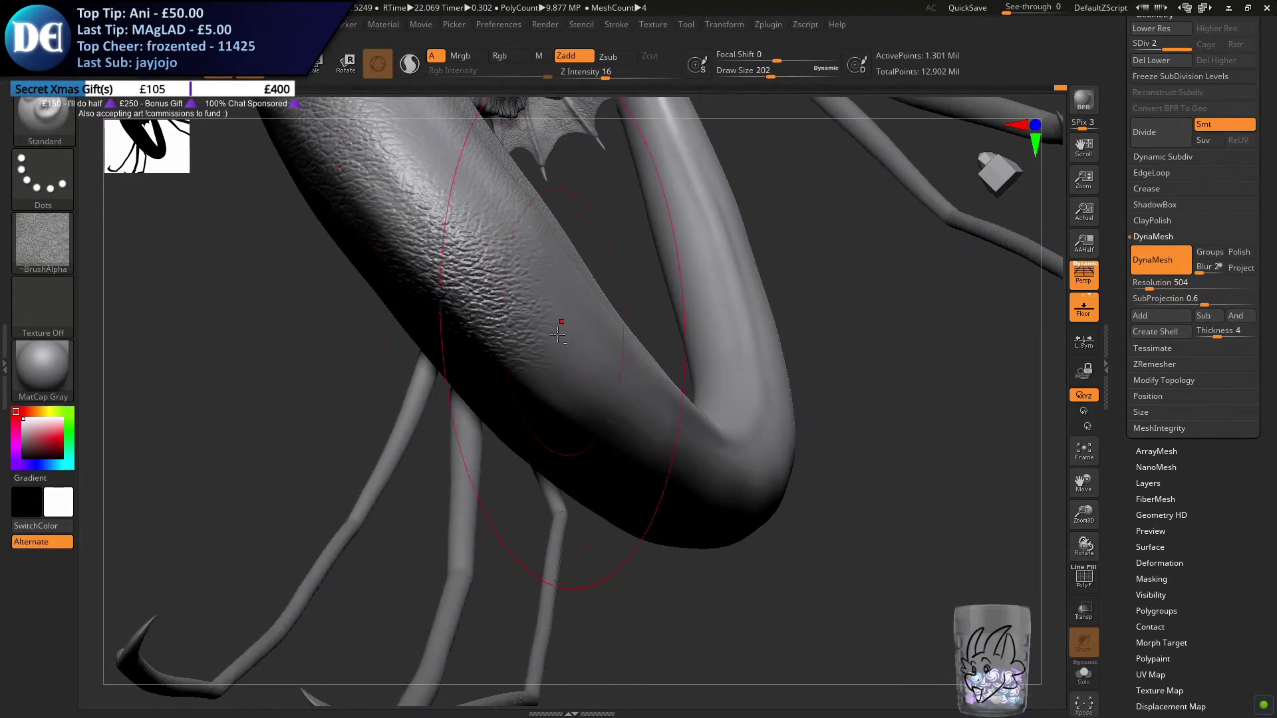
right_click_drag(561, 325, 507, 385)
key("ctrl+z")
Continue the skin texture around the start of the tail loop, changing the draw size to 192
left_click_drag(408, 436, 426, 447)
right_click_drag(426, 447, 515, 495)
left_click_drag(627, 573, 580, 532)
right_click_drag(710, 521, 655, 520)
key("s")
left_click_drag(658, 519, 651, 519)
right_click_drag(652, 518, 629, 387)
left_click_drag(630, 388, 644, 331)
mouse_move(644, 331)
right_mouse_down()
mouse_move(620, 331)
mouse_move(607, 303)
mouse_move(618, 345)
right_mouse_up()
key("s")
left_click_drag(619, 345, 621, 345)
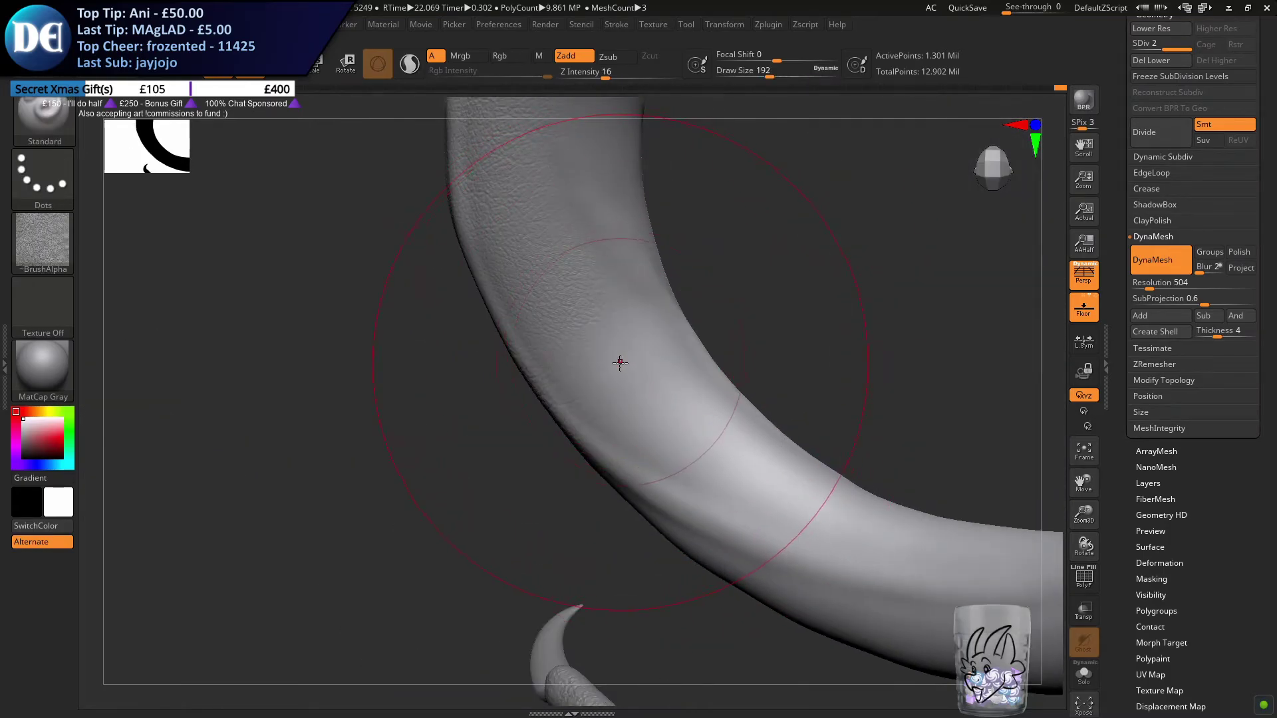
Texture the next stretch of the loop with the draw size reduced to 132, undoing the unwanted strokes
key("s")
left_click_drag(596, 376, 585, 380)
mouse_move(587, 380)
right_mouse_down()
mouse_move(637, 345)
mouse_move(598, 399)
mouse_move(621, 393)
mouse_move(584, 393)
mouse_move(558, 371)
mouse_move(593, 410)
right_mouse_up()
right_click_drag(544, 371, 556, 585)
key("ctrl")
key("ctrl+z")
left_click_drag(587, 579, 561, 556)
key("ctrl+z")
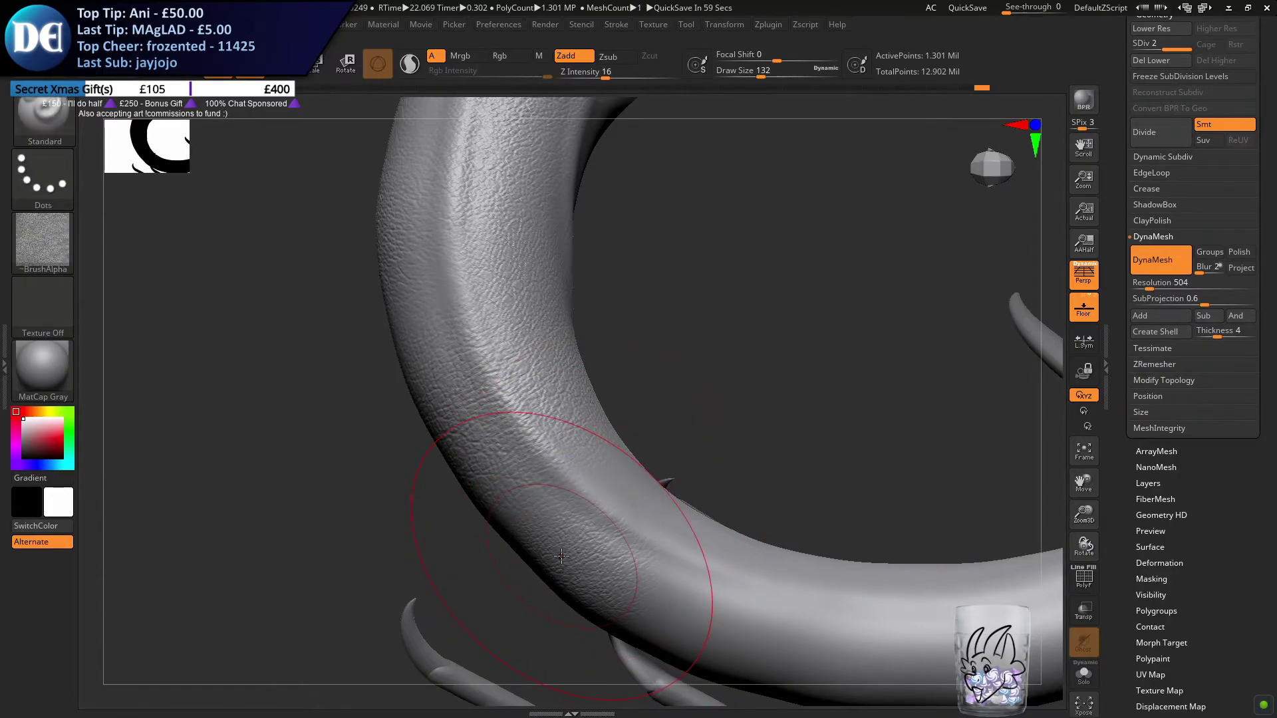
Isolate the tail with Solo mode and view the edge of the textured area on the loop
mouse_move(659, 445)
left_mouse_down()
mouse_move(641, 475)
mouse_move(601, 434)
left_mouse_up()
mouse_move(602, 433)
right_mouse_down()
mouse_move(607, 448)
mouse_move(488, 373)
mouse_move(585, 422)
right_mouse_up()
left_click(1085, 678)
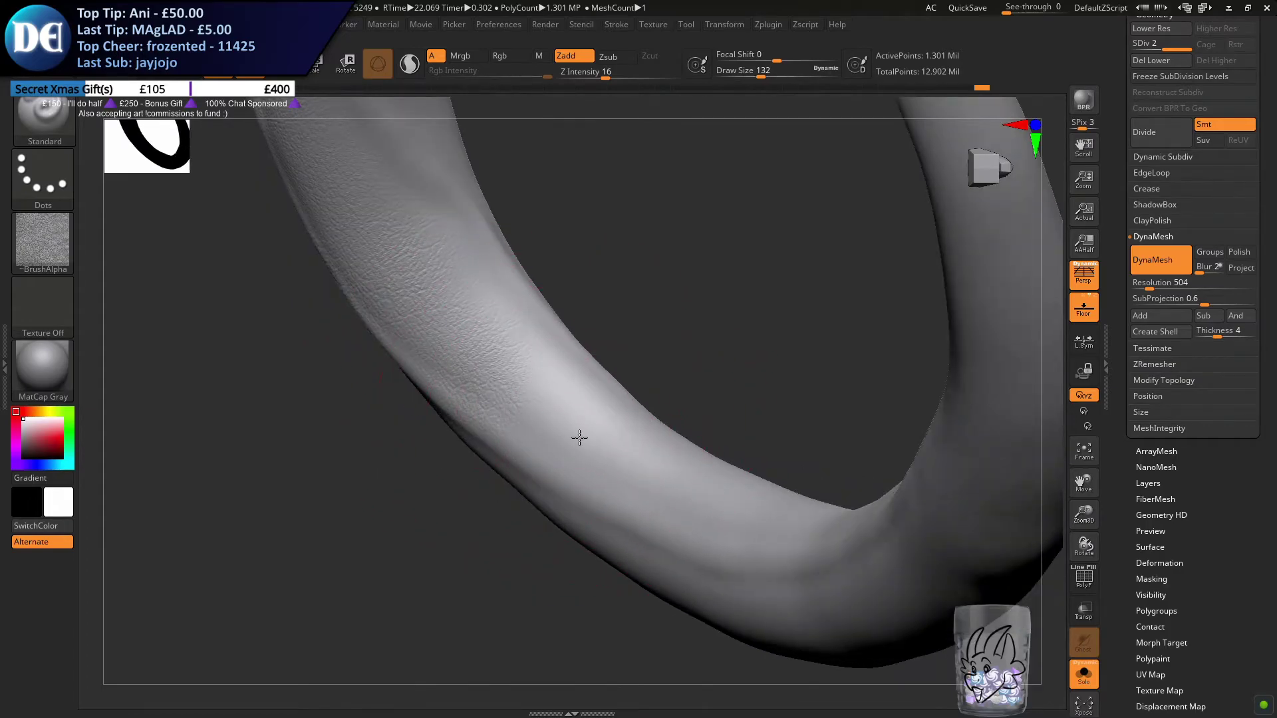
Texture the lower bend of the tail loop with the skin alpha at draw size 132
right_click_drag(541, 370, 538, 492)
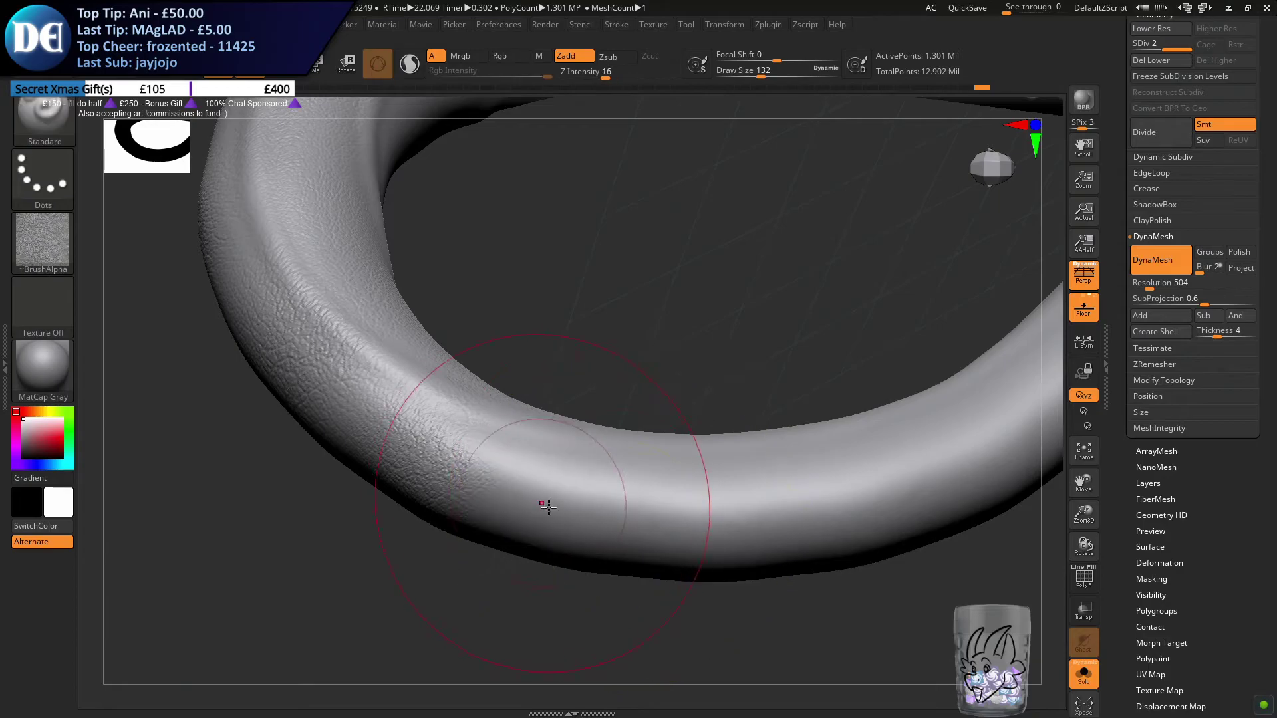
left_click_drag(516, 474, 499, 464)
left_click_drag(682, 519, 653, 506)
right_click_drag(654, 506, 641, 549)
right_click_drag(650, 393, 604, 433)
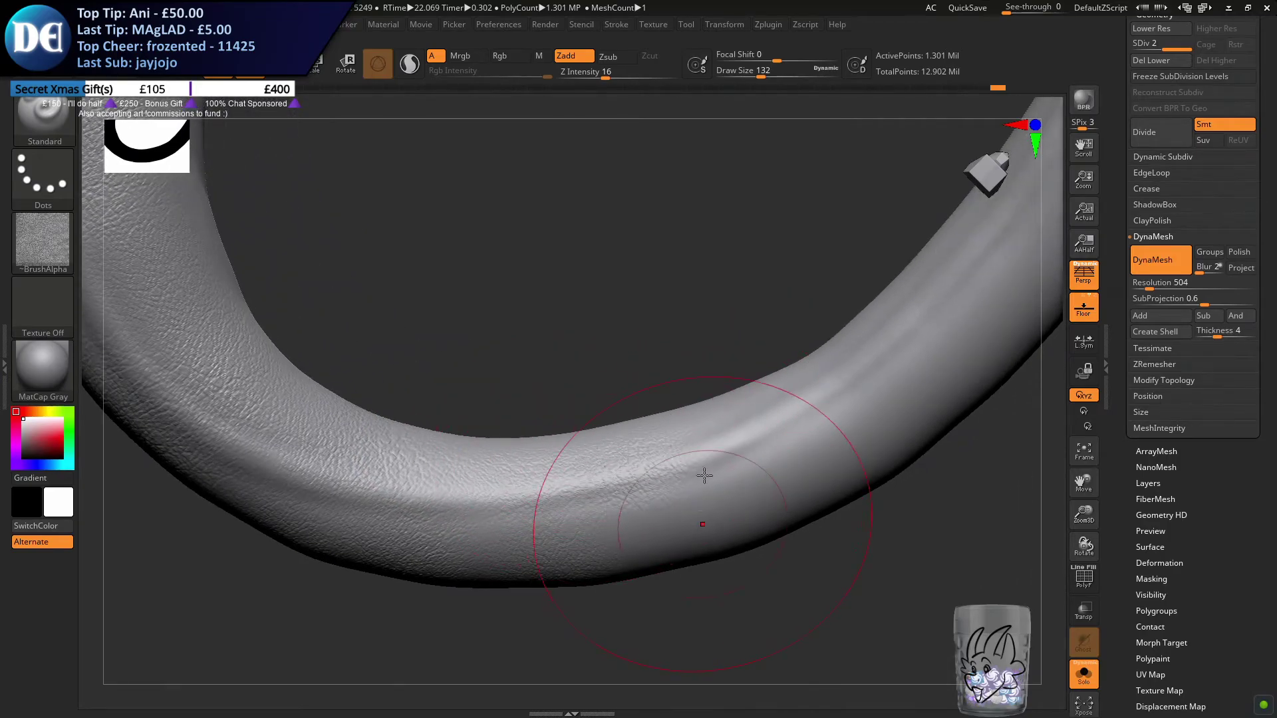
right_click_drag(701, 479, 654, 543)
right_click_drag(755, 450, 523, 498)
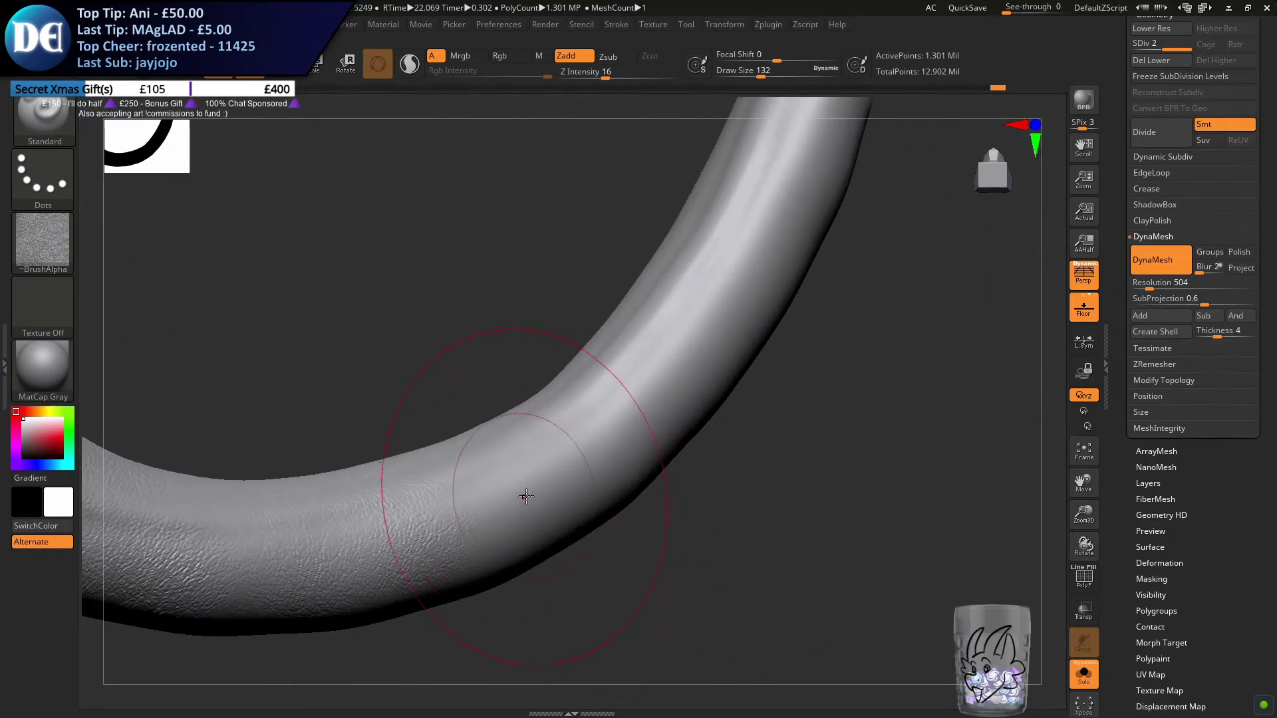
Continue the skin texture up the rising side of the loop, covering its inner edge and middle
right_click_drag(523, 385, 540, 361)
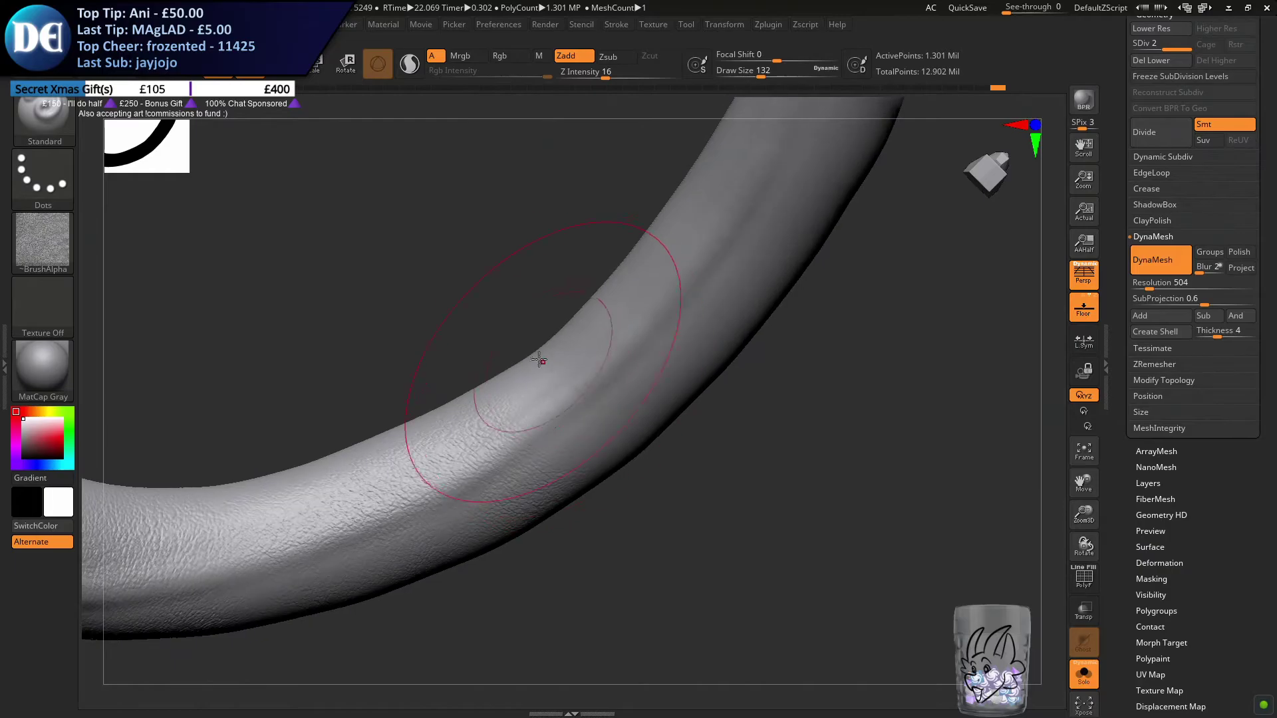
mouse_move(640, 377)
right_mouse_down()
mouse_move(607, 451)
mouse_move(619, 419)
mouse_move(541, 456)
right_mouse_up()
mouse_move(661, 416)
right_mouse_down()
mouse_move(609, 465)
mouse_move(515, 400)
right_mouse_up()
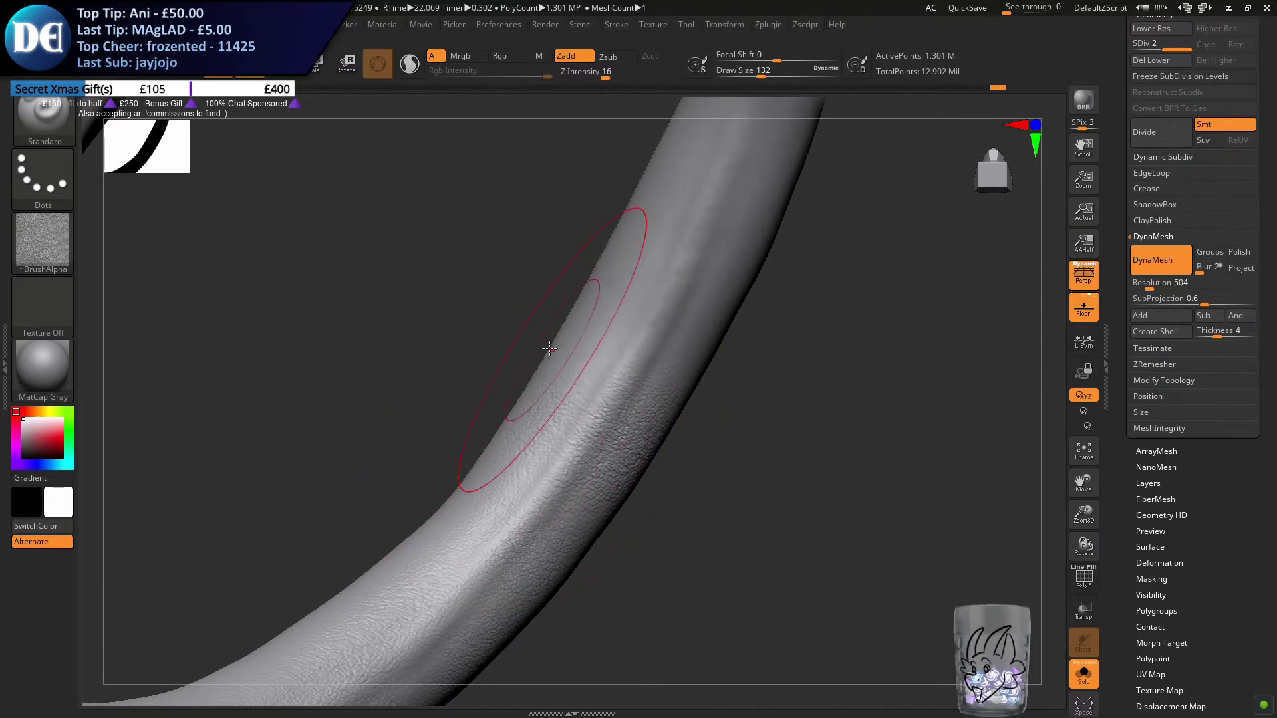
mouse_move(536, 374)
right_mouse_down()
mouse_move(540, 391)
mouse_move(563, 333)
mouse_move(661, 422)
mouse_move(636, 403)
right_mouse_up()
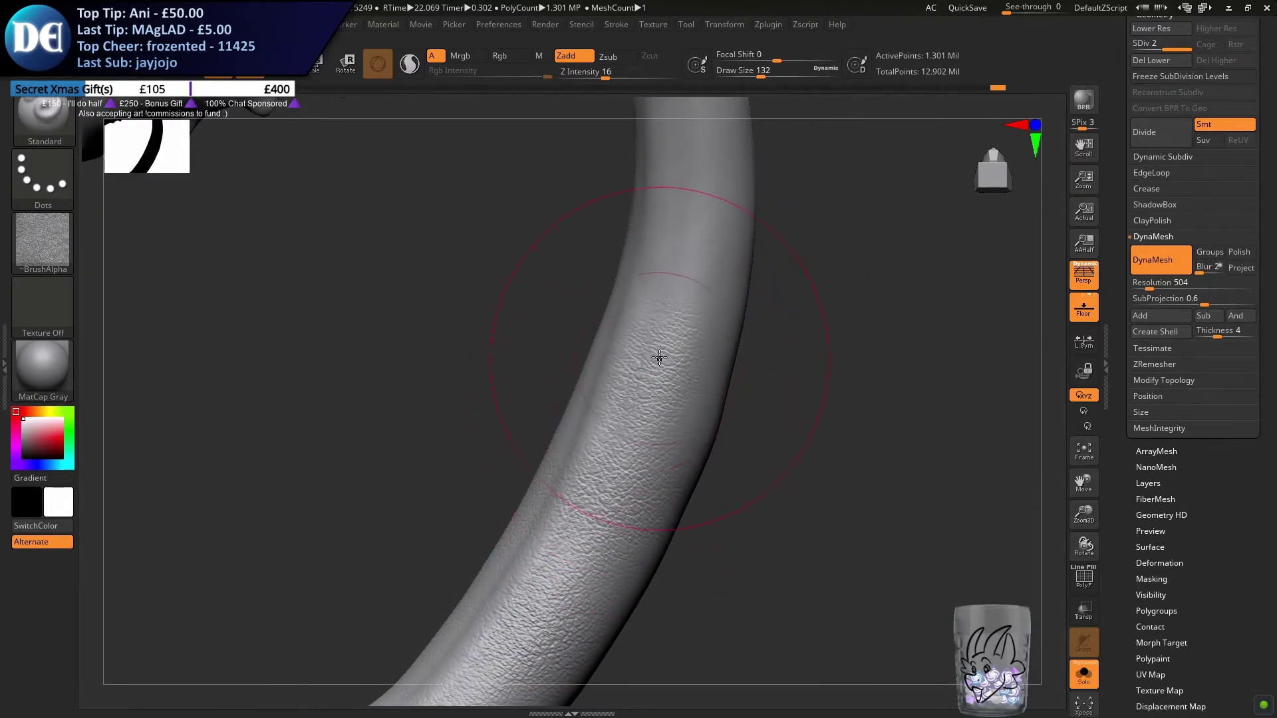
right_click_drag(625, 328, 623, 344)
mouse_move(623, 345)
left_mouse_down()
mouse_move(568, 422)
mouse_move(557, 379)
left_mouse_up()
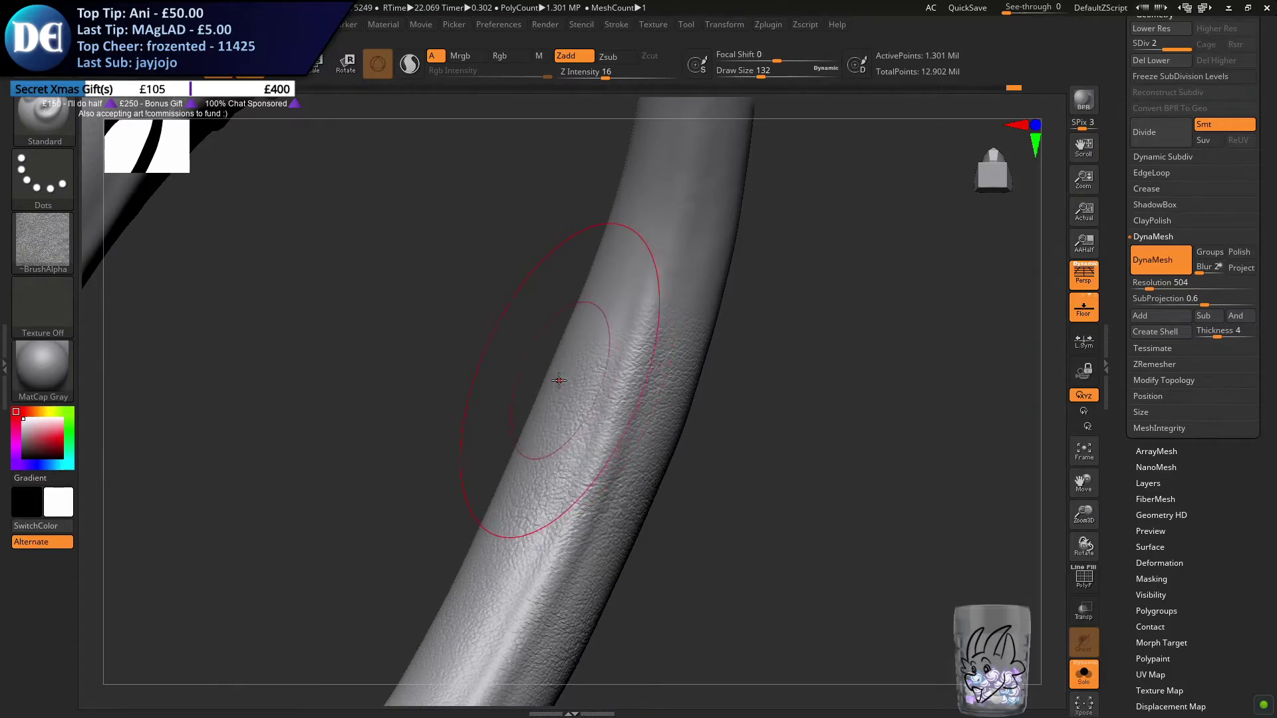
Extend the skin texture along the narrowing upper tail to just below the stinger bulb
right_click_drag(653, 333, 599, 432, "alt")
left_click_drag(563, 428, 604, 373)
right_click_drag(604, 373, 650, 413)
left_click_drag(650, 413, 658, 325)
right_click_drag(659, 326, 593, 421)
mouse_move(592, 422)
left_mouse_down()
mouse_move(590, 370)
mouse_move(598, 427)
mouse_move(600, 395)
left_mouse_up()
right_click_drag(601, 395, 570, 451)
right_click_drag(559, 395, 588, 446)
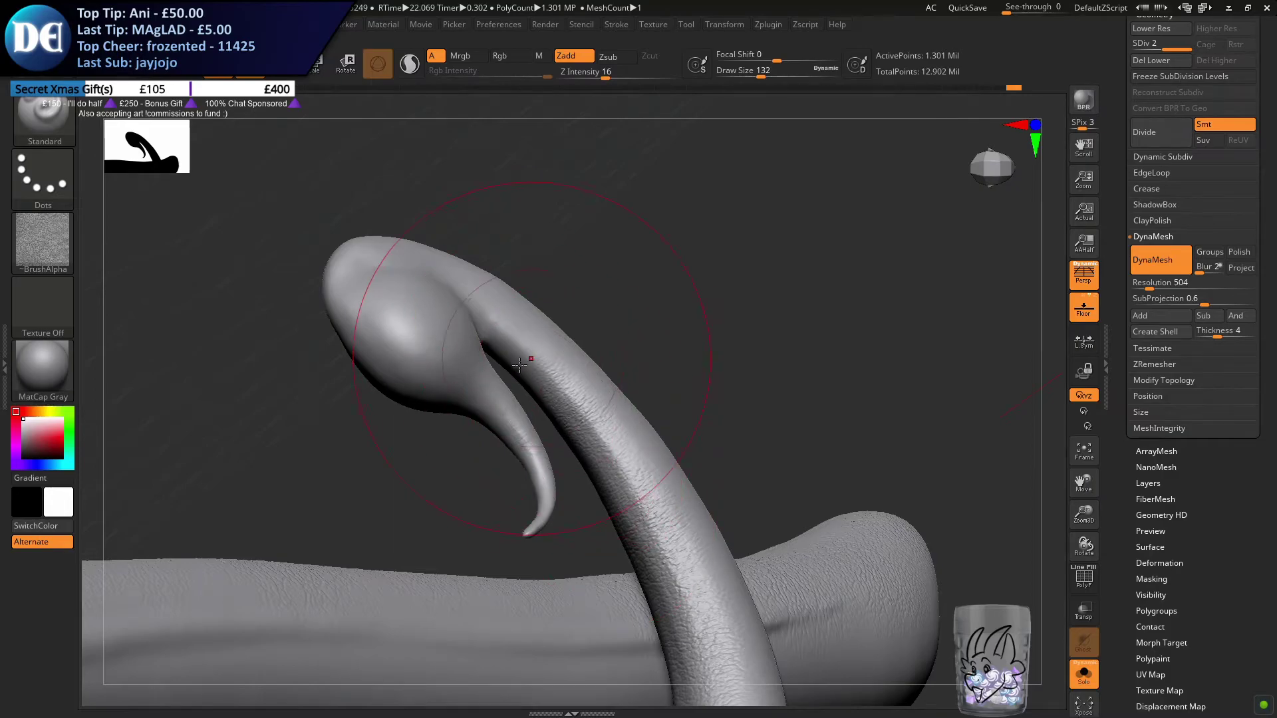
right_click_drag(452, 332, 508, 392)
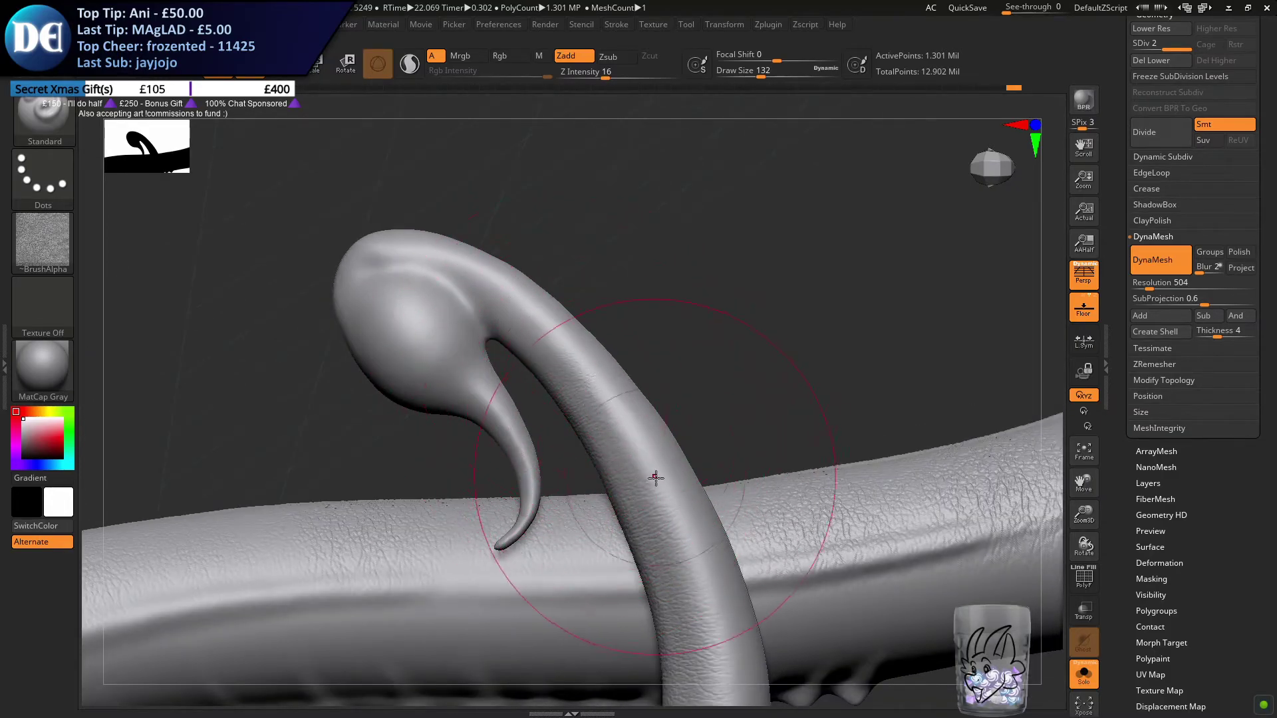
Set the draw size to 149 and texture the smooth patches back down the rising side of the loop
right_click_drag(693, 525, 570, 373)
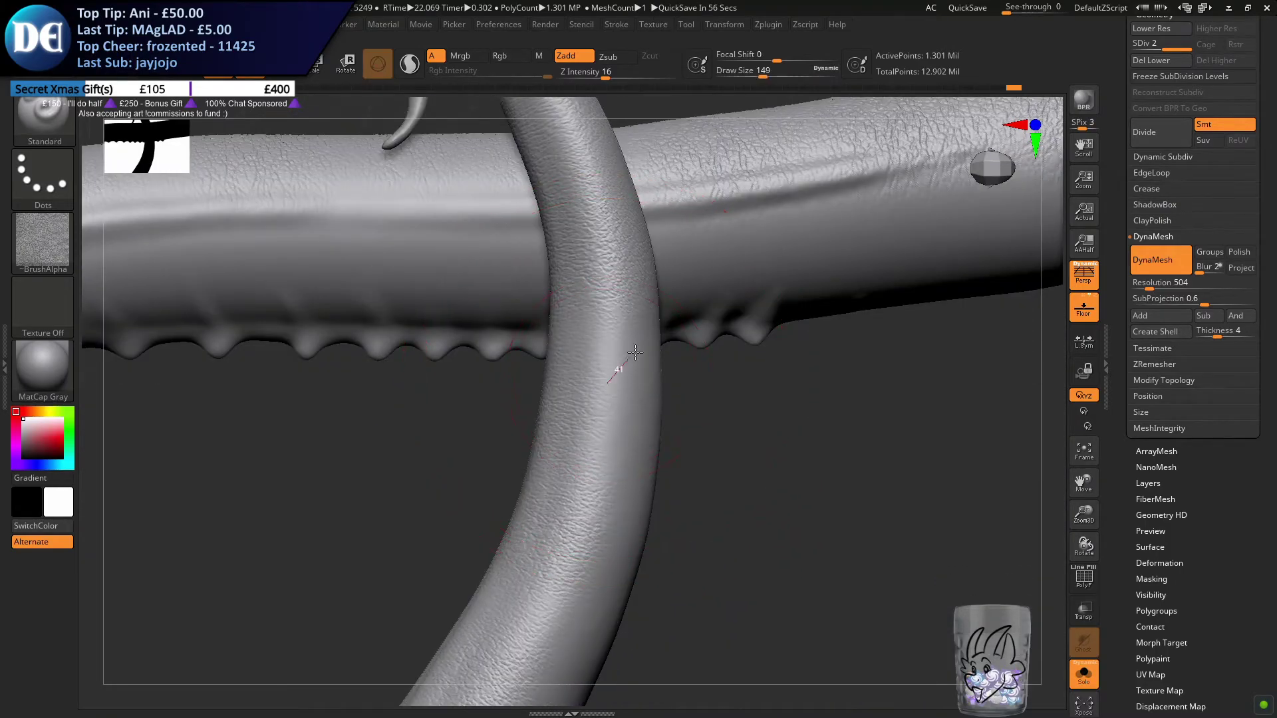
right_click_drag(596, 521, 567, 367, "alt")
left_click_drag(565, 361, 557, 489)
right_click_drag(552, 495, 617, 423, "alt")
left_click_drag(602, 457, 532, 532)
right_click_drag(496, 565, 575, 449, "alt")
left_click_drag(572, 459, 427, 519)
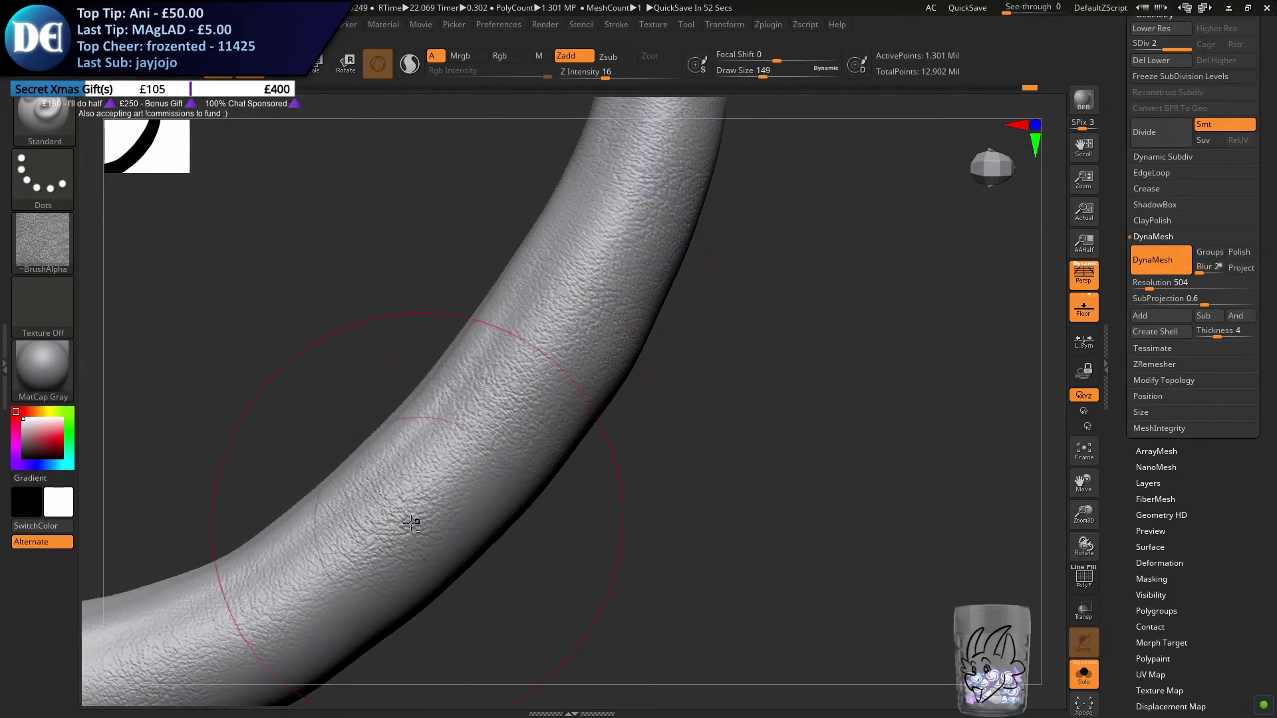
right_click_drag(426, 520, 585, 438, "alt")
left_click_drag(652, 430, 573, 475)
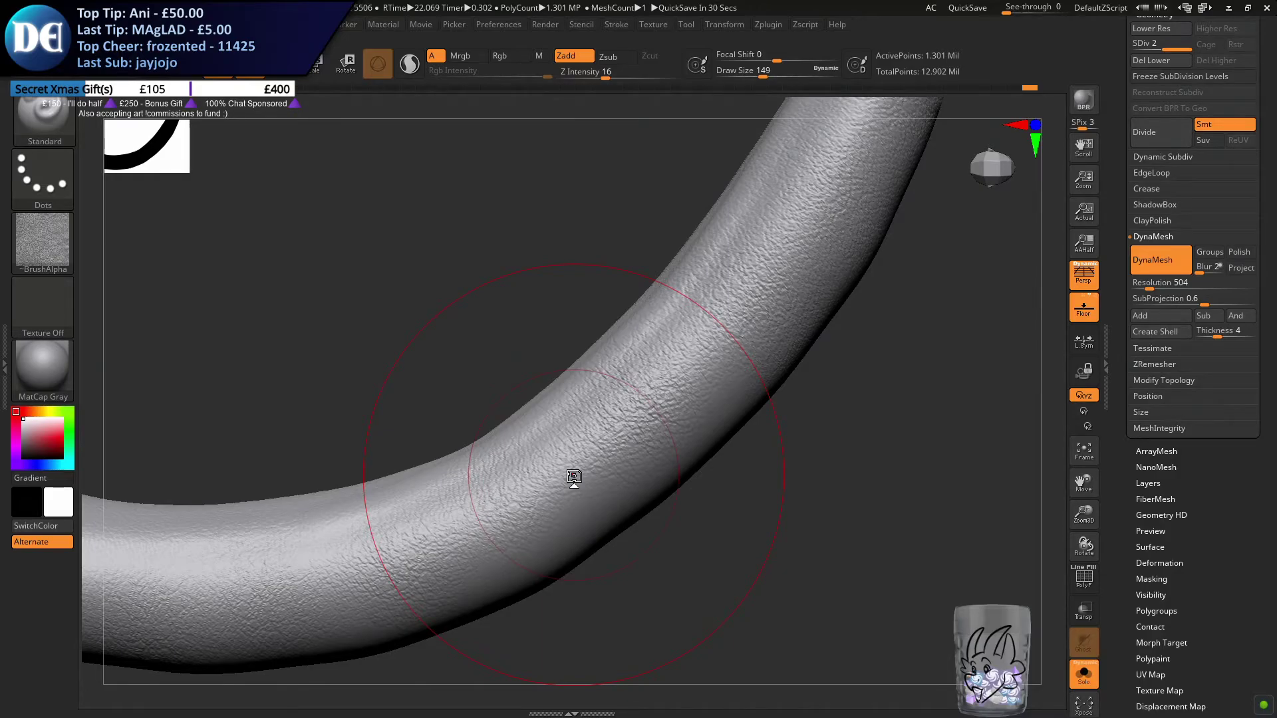
Fill in the remaining smooth areas along the outer edge of the loop's lower bend
left_click_drag(557, 338, 548, 252, "alt")
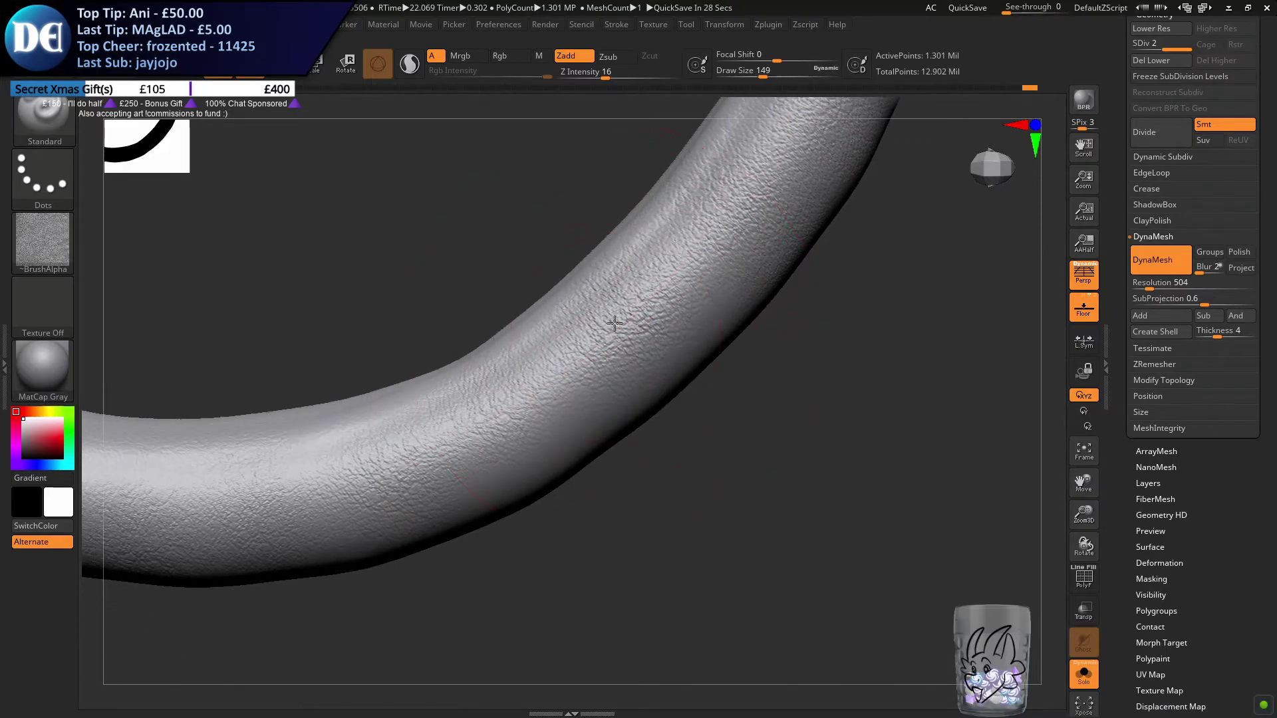
right_click_drag(614, 327, 622, 346)
right_click_drag(583, 391, 675, 402, "alt")
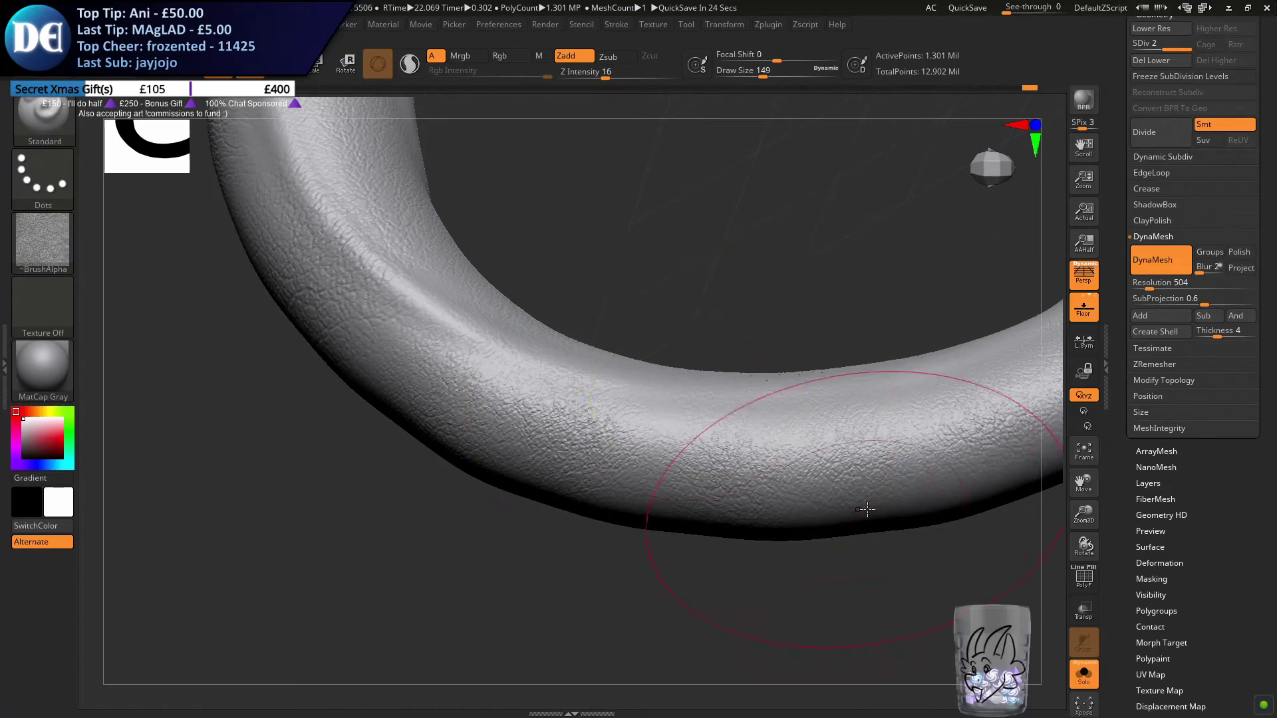
mouse_move(892, 450)
right_mouse_down()
mouse_move(798, 390)
mouse_move(818, 373)
mouse_move(522, 387)
mouse_move(536, 314)
mouse_move(515, 335)
mouse_move(567, 459)
mouse_move(550, 445)
mouse_move(533, 371)
mouse_move(538, 485)
mouse_move(513, 365)
mouse_move(461, 470)
right_mouse_up()
Reduce the draw size to 77 and texture the opposite side of the thin tail section below the stinger bulb
right_click_drag(634, 186, 532, 366, "alt")
key("s")
left_click_drag(613, 301, 600, 299)
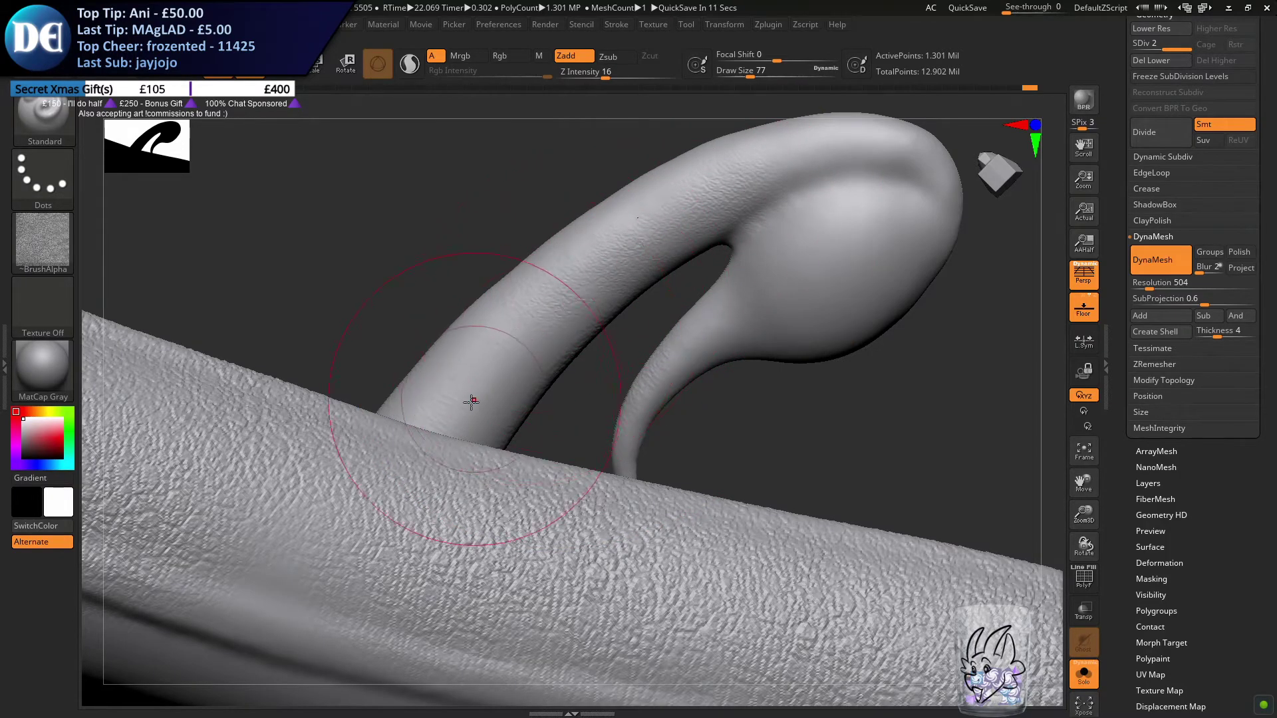
right_click_drag(514, 363, 476, 410)
key("s")
mouse_move(460, 444)
left_mouse_down()
mouse_move(477, 532)
mouse_move(473, 603)
mouse_move(459, 413)
left_mouse_up()
mouse_move(459, 413)
right_mouse_down("alt")
mouse_move(504, 217)
mouse_move(465, 373)
mouse_move(484, 293)
mouse_move(420, 390)
right_mouse_up("alt")
Set the draw size to 149 and texture the opposite side of the loop downward from beneath the spiked tail section
key("s")
left_click_drag(419, 390, 427, 391)
right_click_drag(233, 565, 415, 439, "alt")
left_click_drag(404, 494, 409, 504)
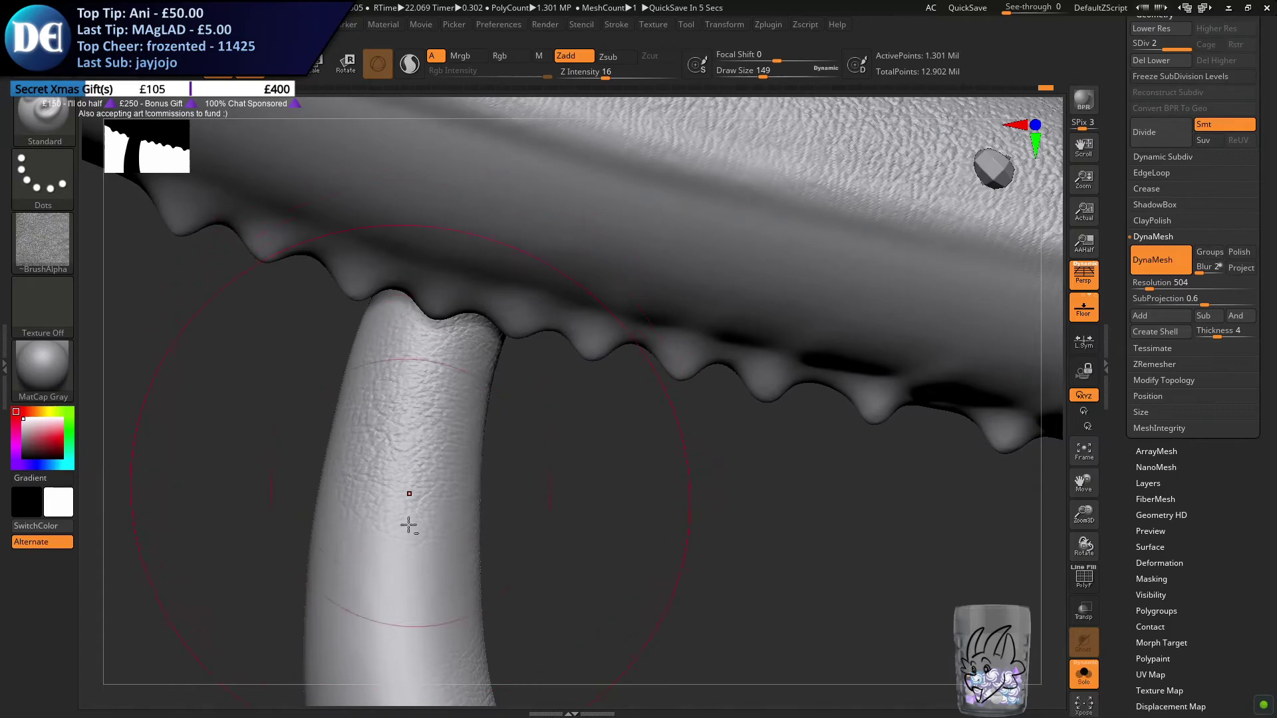
right_click_drag(410, 503, 411, 372, "alt")
right_click_drag(411, 373, 439, 427)
mouse_move(403, 535)
left_mouse_down()
mouse_move(410, 459)
mouse_move(408, 564)
left_mouse_up()
mouse_move(408, 564)
right_mouse_down("alt")
mouse_move(447, 413)
mouse_move(441, 371)
right_mouse_up("alt")
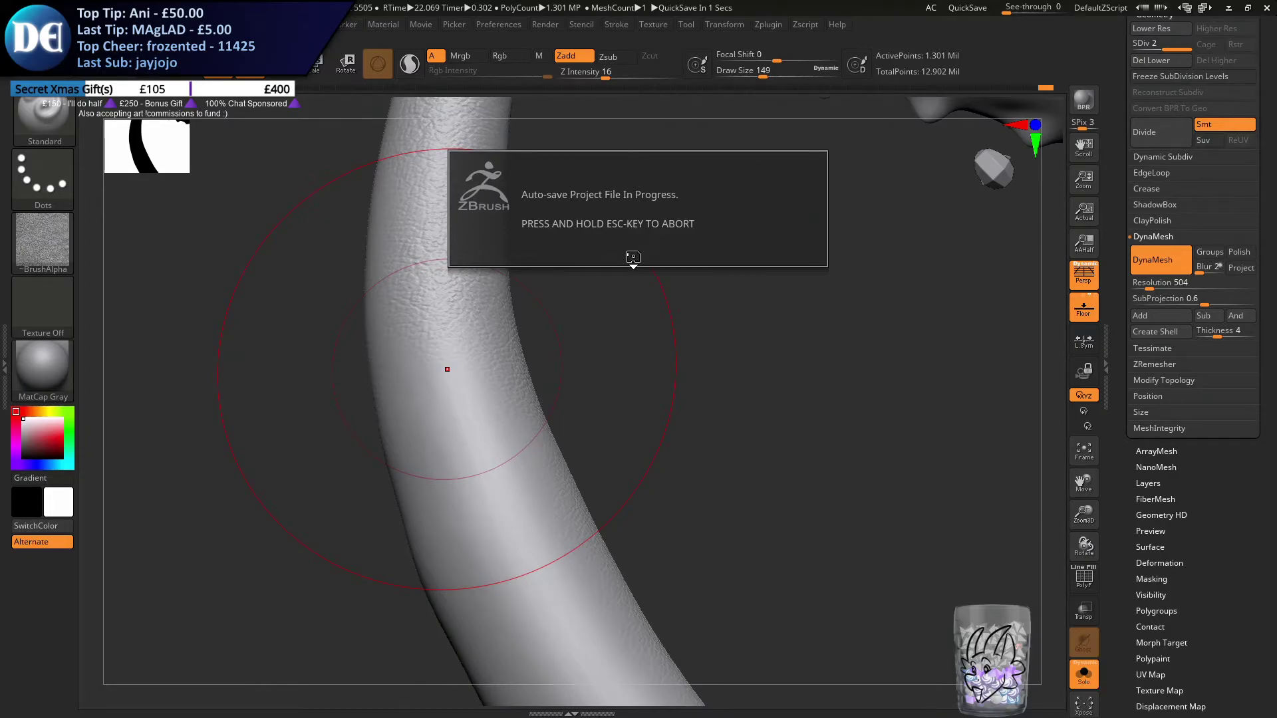
Switch to Paint with a blank canvas and place its window over the sculpting view
type("aint")
key("ctrl+a")
type("pain")
key("Return")
mouse_move(452, 8)
left_mouse_down()
mouse_move(513, 185)
mouse_move(994, 241)
left_mouse_up()
left_click(975, 226)
key("super")
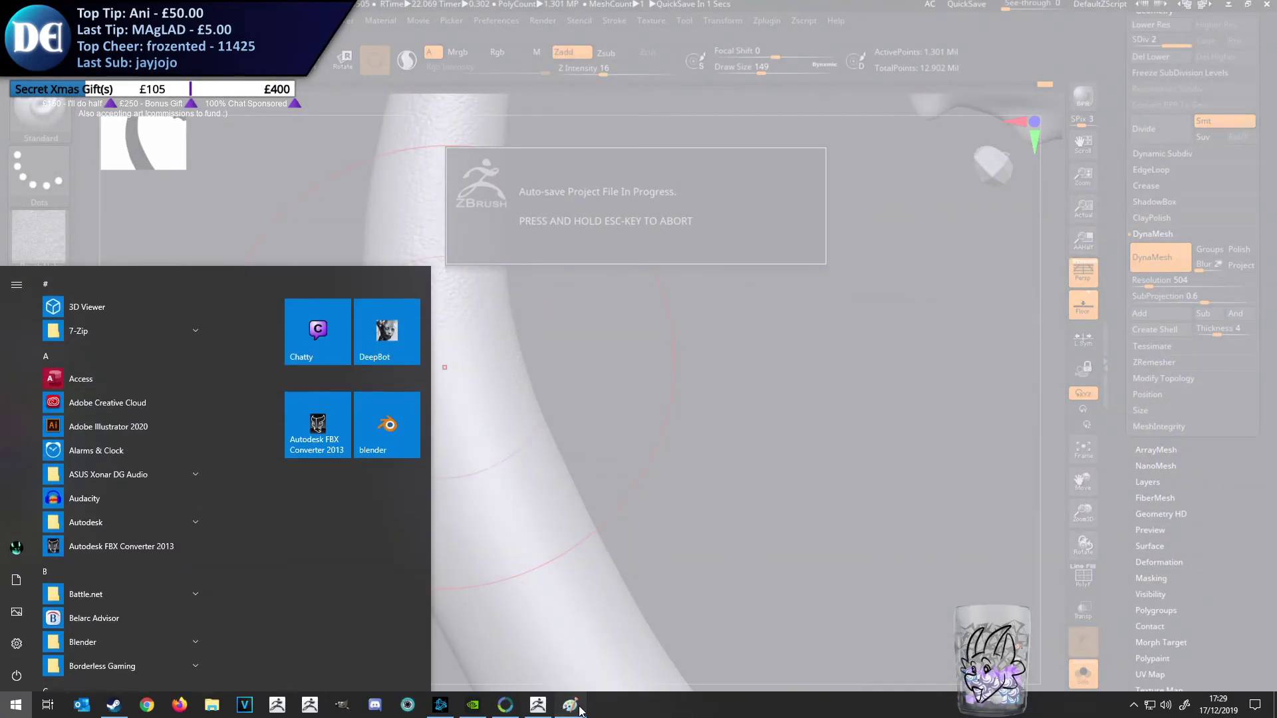
left_click(573, 706)
left_click_drag(1141, 240, 1125, 260)
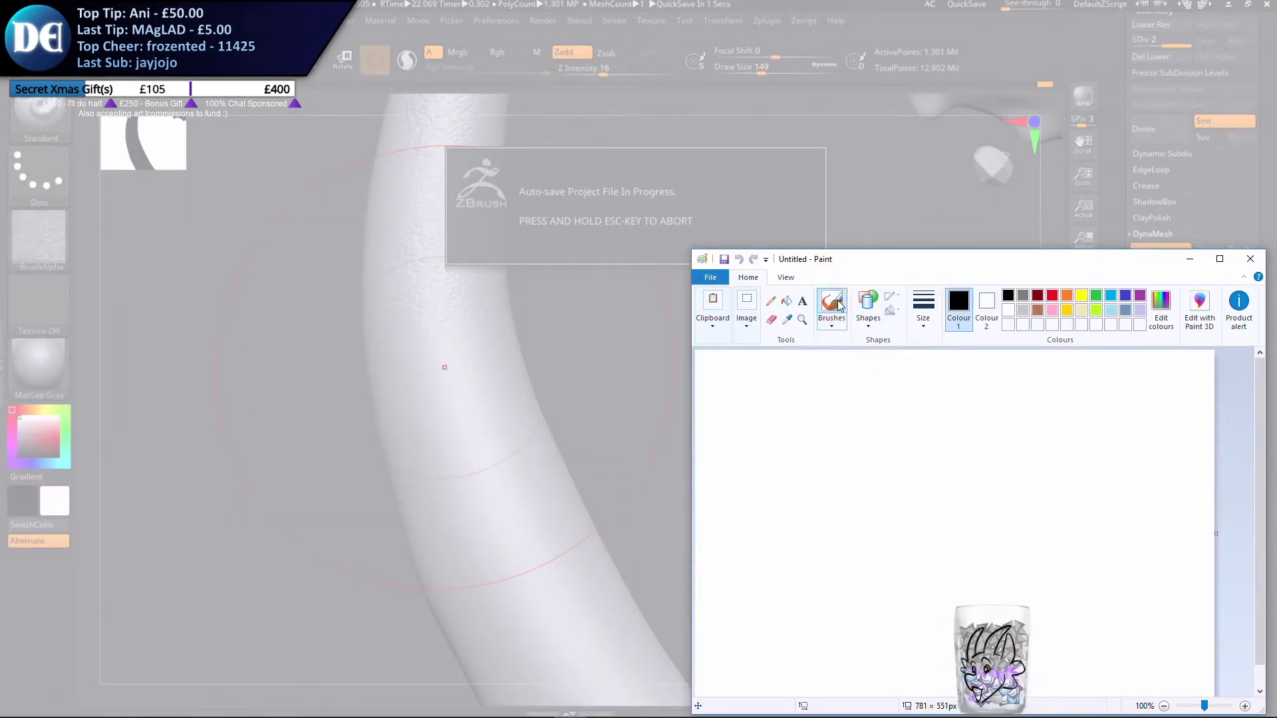
Write "QUICK BRB" by hand in black across the upper part of the canvas
mouse_move(753, 384)
left_mouse_down()
mouse_move(778, 381)
mouse_move(795, 420)
left_mouse_up()
mouse_move(806, 395)
left_mouse_down()
mouse_move(838, 392)
mouse_move(867, 411)
mouse_move(916, 399)
left_mouse_up()
mouse_move(907, 380)
left_mouse_down()
mouse_move(925, 407)
mouse_move(950, 403)
left_mouse_up()
left_click_drag(1027, 389, 1149, 420)
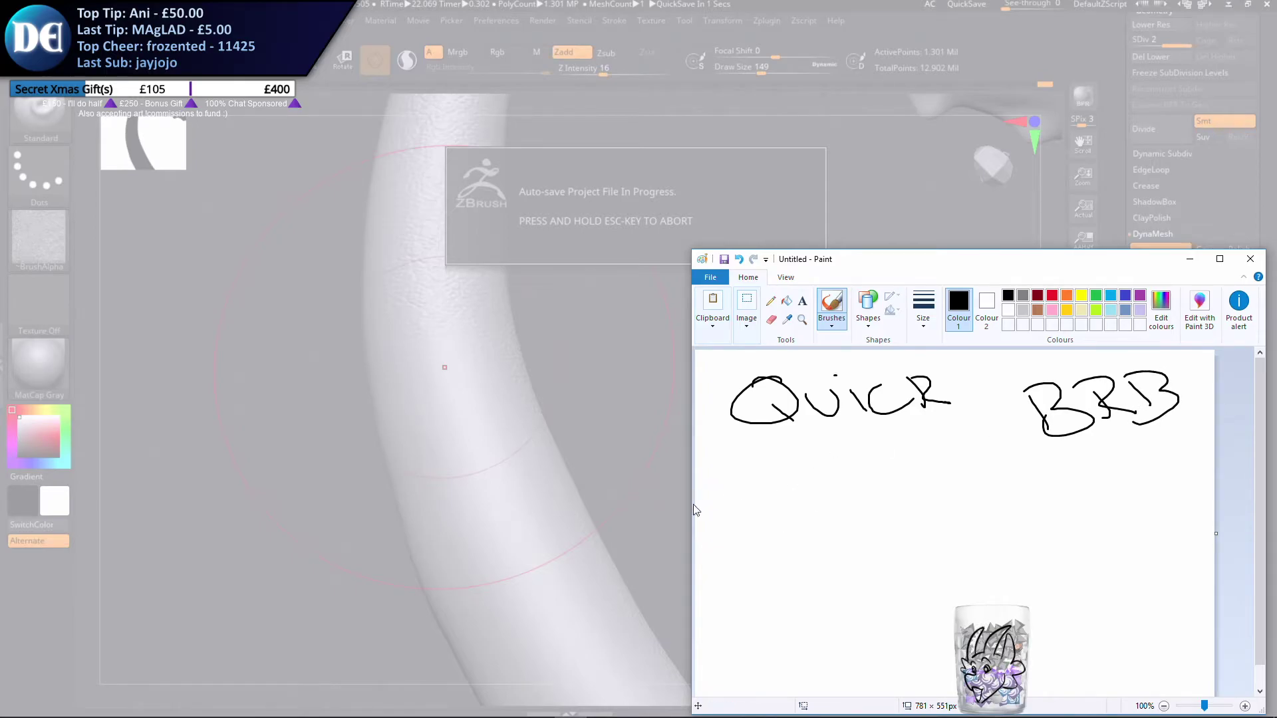
Write "NEED TEA" by hand in red below the black line
left_click(1051, 295)
mouse_move(714, 536)
left_mouse_down()
mouse_move(750, 487)
mouse_move(790, 517)
left_mouse_up()
mouse_move(760, 504)
left_mouse_down()
mouse_move(783, 500)
mouse_move(786, 486)
left_mouse_up()
left_click_drag(801, 488, 831, 498)
left_click_drag(847, 476, 857, 502)
left_click_drag(830, 476, 844, 500)
mouse_move(915, 467)
left_mouse_down()
mouse_move(967, 456)
mouse_move(961, 494)
left_mouse_up()
mouse_move(974, 471)
left_mouse_down()
mouse_move(1004, 487)
mouse_move(1017, 478)
left_mouse_up()
left_click_drag(970, 477, 999, 468)
mouse_move(968, 468)
left_mouse_down()
mouse_move(998, 459)
mouse_move(1063, 478)
left_mouse_up()
left_click_drag(1028, 468, 1049, 460)
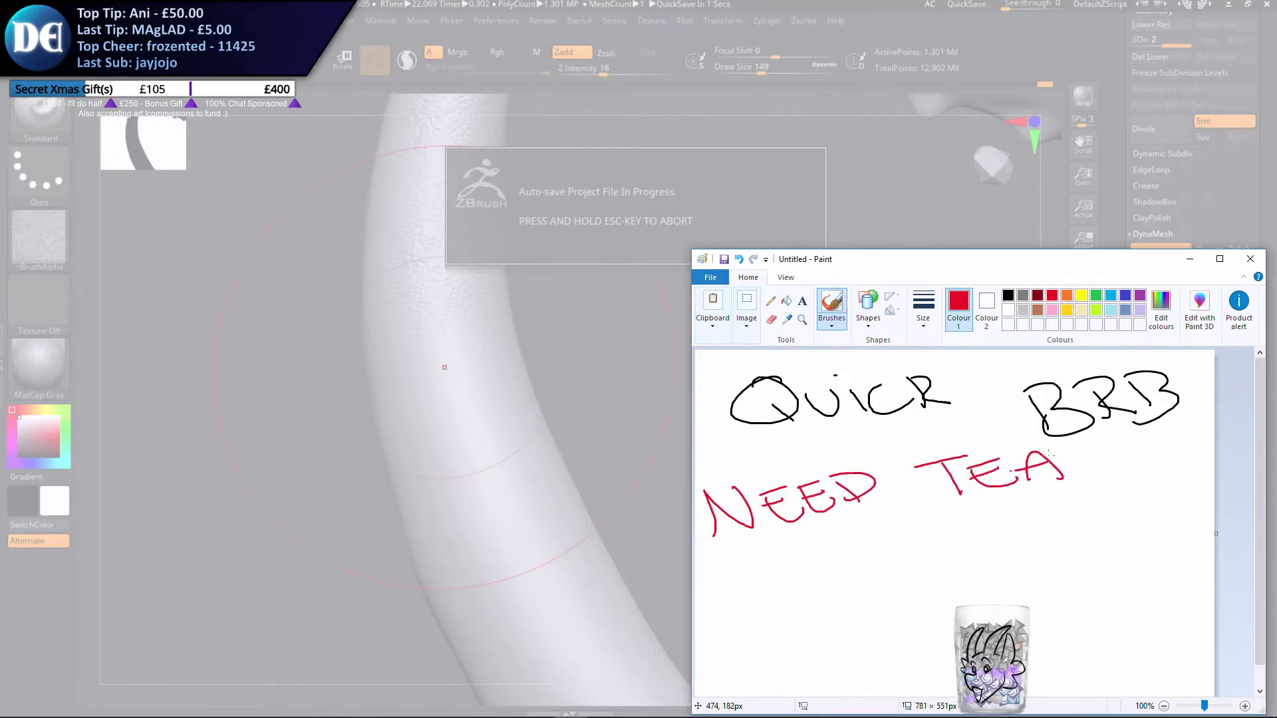
Write "AND Saving" by hand in light blue below the red line, undoing the misdrawn strokes
left_click(1110, 295)
left_click_drag(742, 639, 765, 621)
mouse_move(717, 611)
left_mouse_down()
mouse_move(802, 576)
mouse_move(832, 607)
left_mouse_up()
mouse_move(796, 577)
left_mouse_down()
mouse_move(858, 589)
mouse_move(842, 576)
mouse_move(825, 612)
left_mouse_up()
key("ctrl+z")
key("ctrl+z")
mouse_move(962, 565)
left_mouse_down()
mouse_move(944, 565)
mouse_move(937, 614)
left_mouse_up()
mouse_move(998, 584)
left_mouse_down()
mouse_move(987, 598)
mouse_move(1027, 602)
mouse_move(1096, 570)
mouse_move(1145, 588)
mouse_move(1033, 628)
left_mouse_up()
key("ctrl+z")
key("ctrl+z")
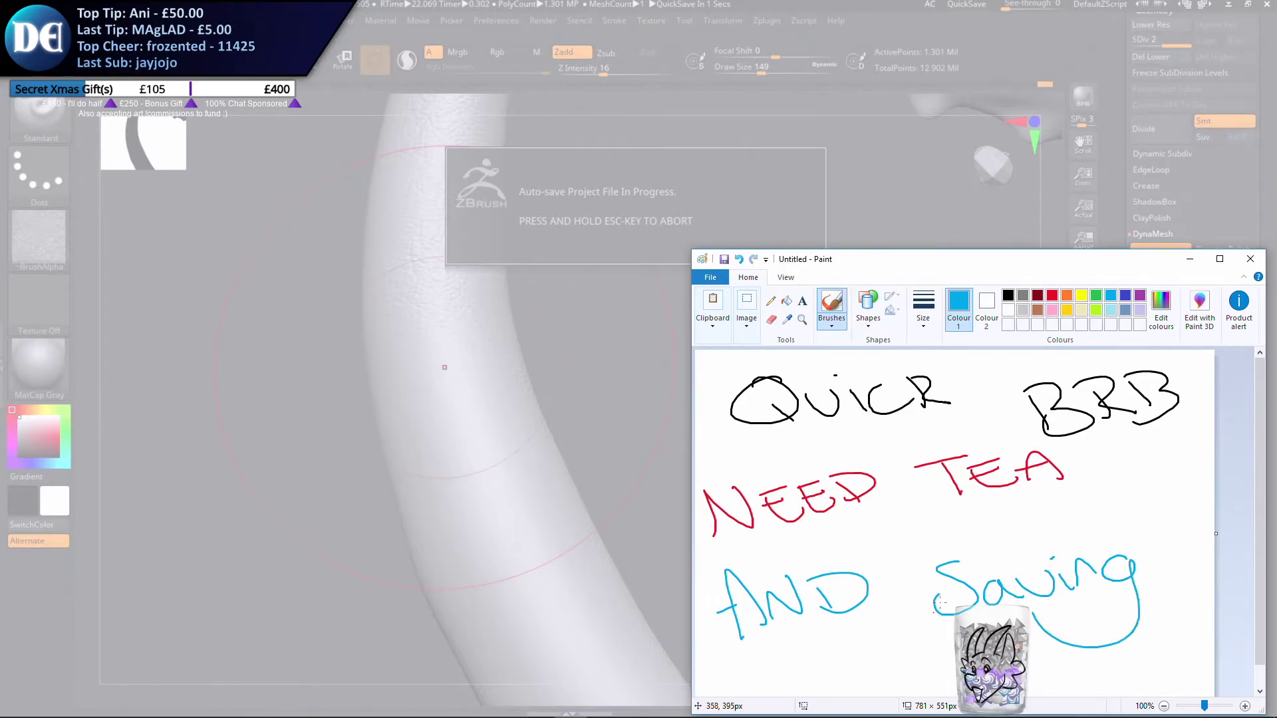
Write "5 minutes" by hand in green between the red and blue lines
left_click(1096, 295)
mouse_move(893, 525)
left_mouse_down()
mouse_move(864, 553)
mouse_move(933, 530)
mouse_move(949, 542)
left_mouse_up()
mouse_move(962, 525)
left_mouse_down()
mouse_move(1006, 532)
mouse_move(1084, 505)
mouse_move(1069, 524)
left_mouse_up()
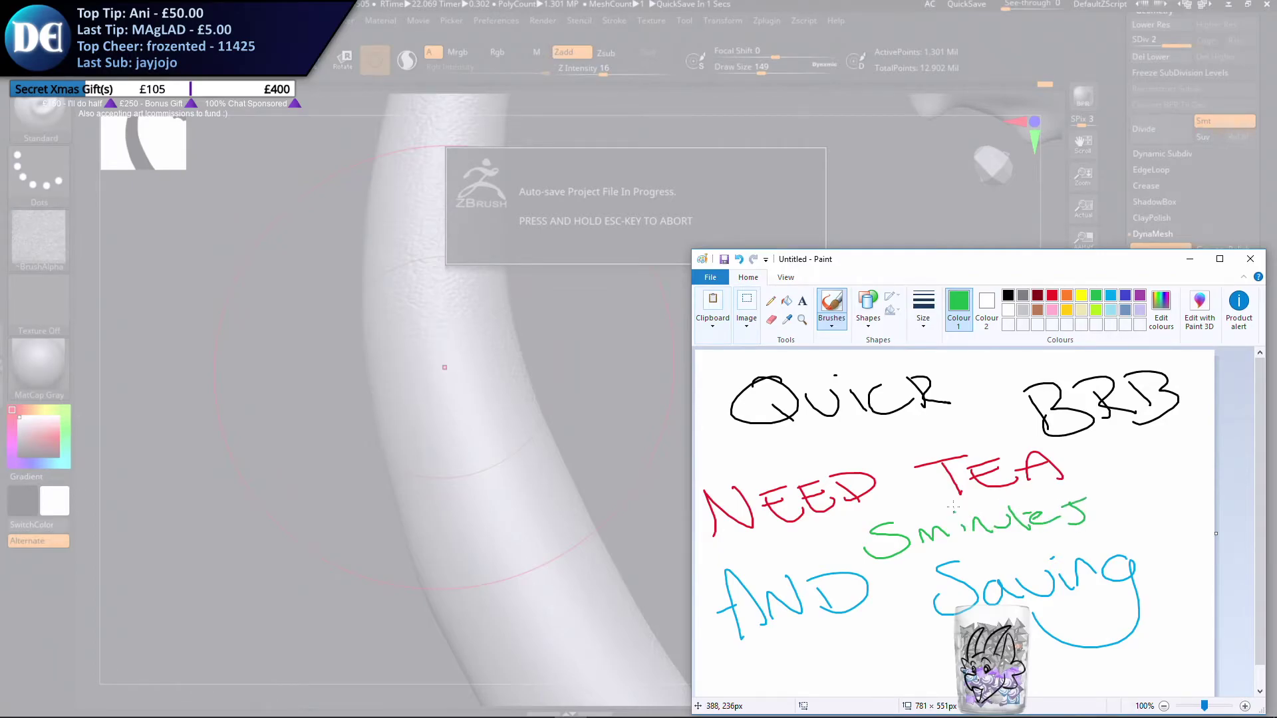
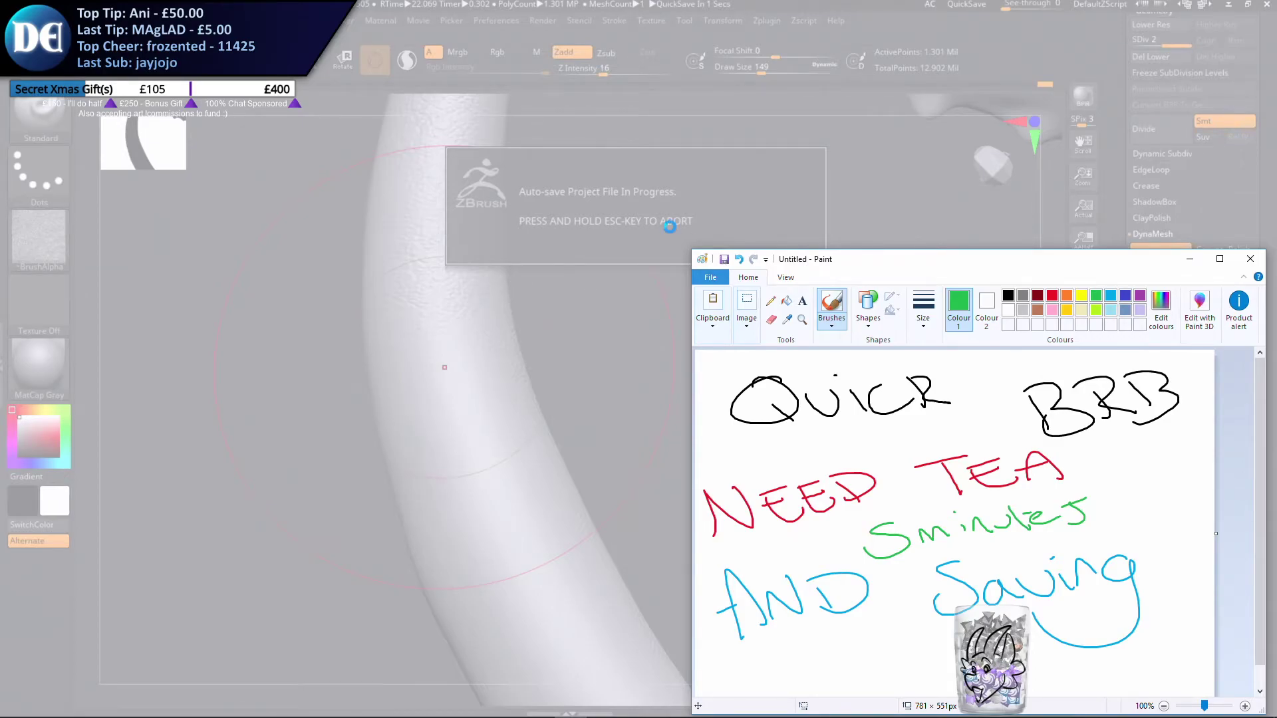
Discard the handwritten Paint notice without saving it and close the unresponsive ZBrush session
left_click(1250, 259)
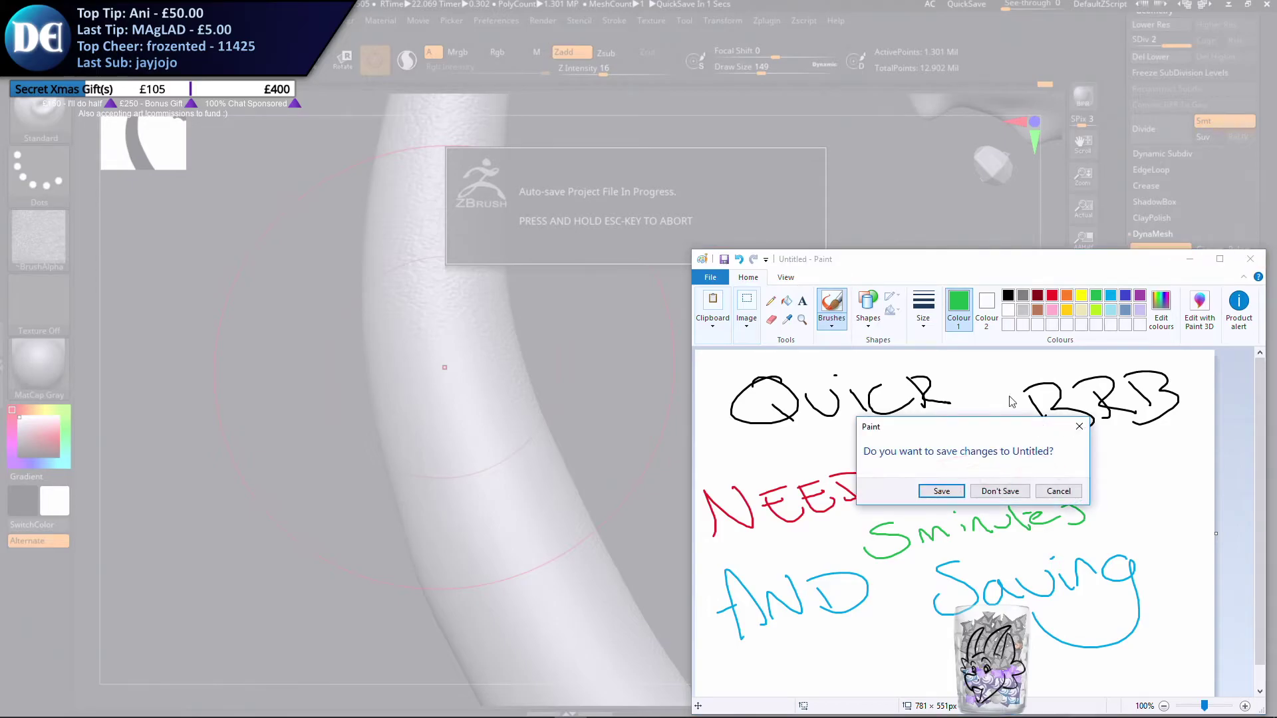
left_click(1004, 489)
left_click(625, 376)
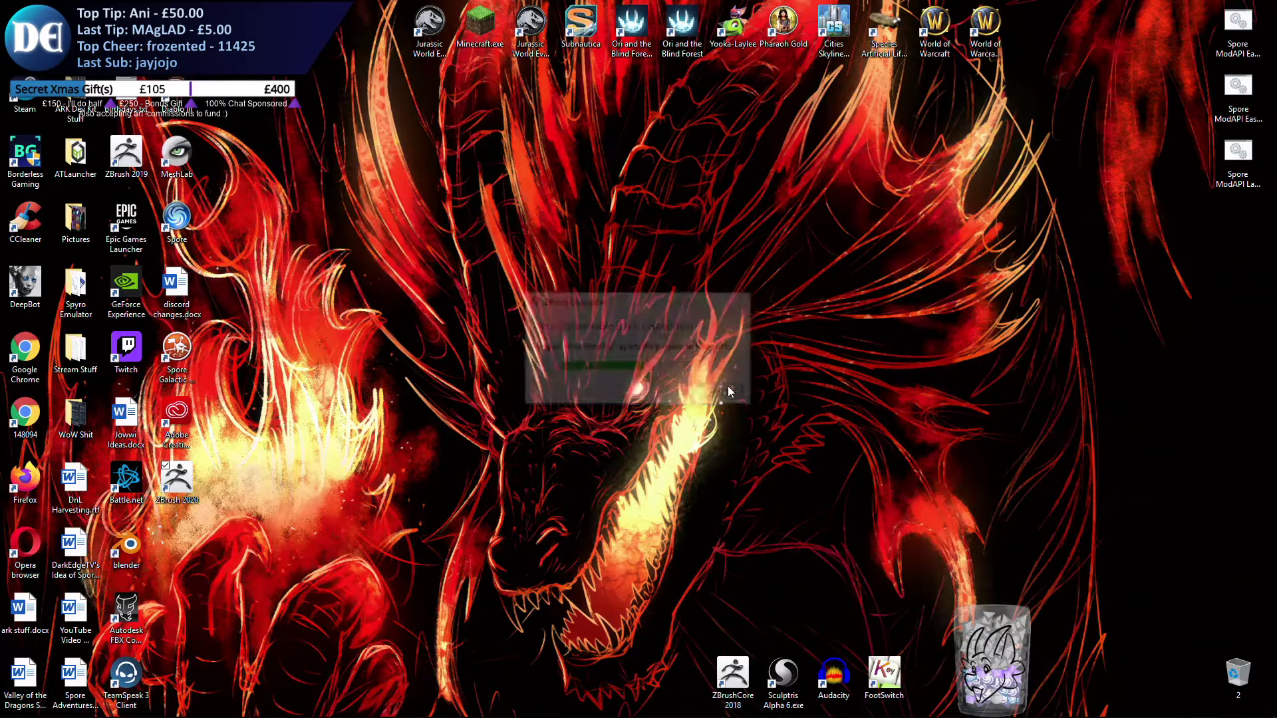
Relaunch ZBrush 2020 from the desktop and dismiss the notice about the abnormally terminated session
mouse_move(385, 716)
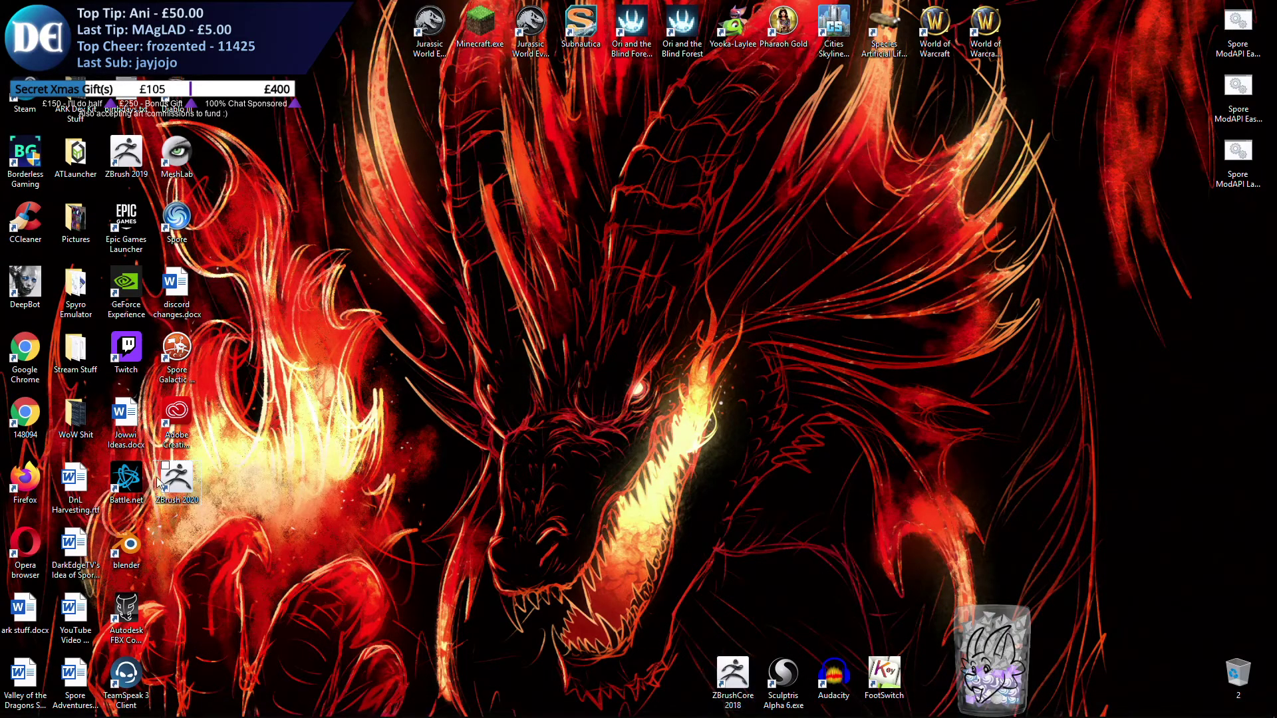
double_click(174, 478)
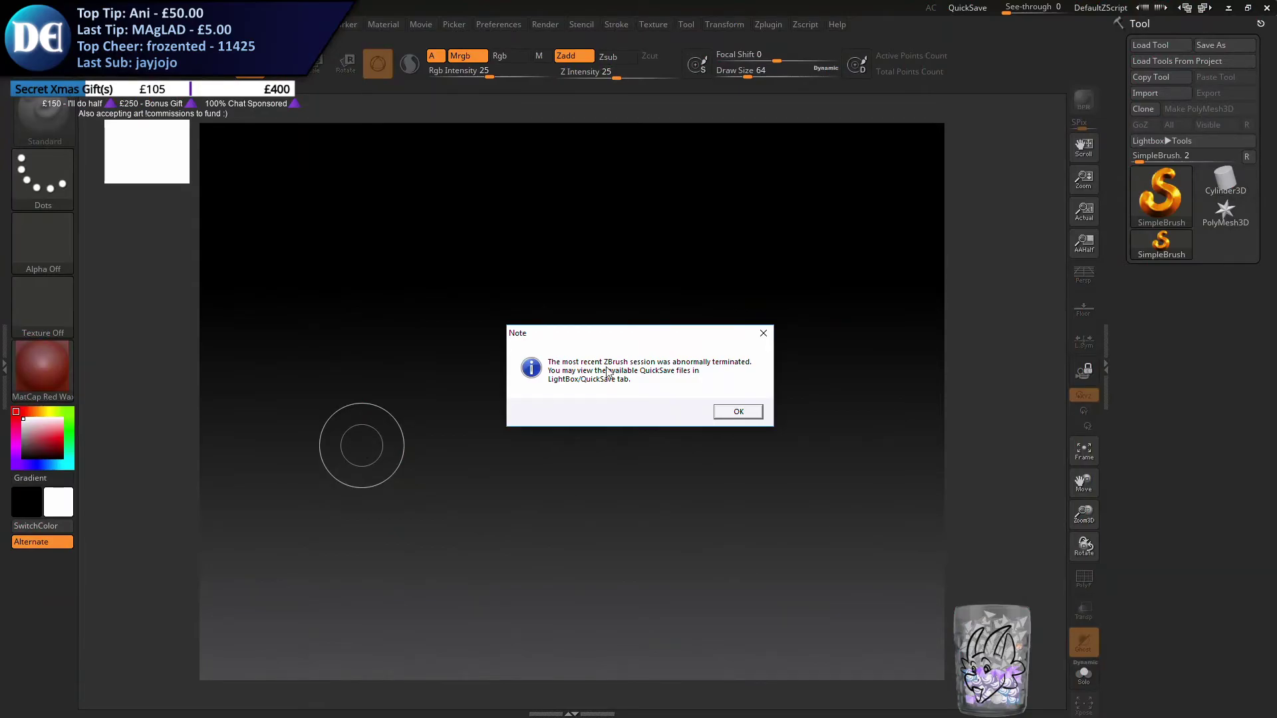
left_click(738, 411)
Look through the QuickSave and recovered files for a recent version of the dragon project
scroll(310, 180, "down", 5)
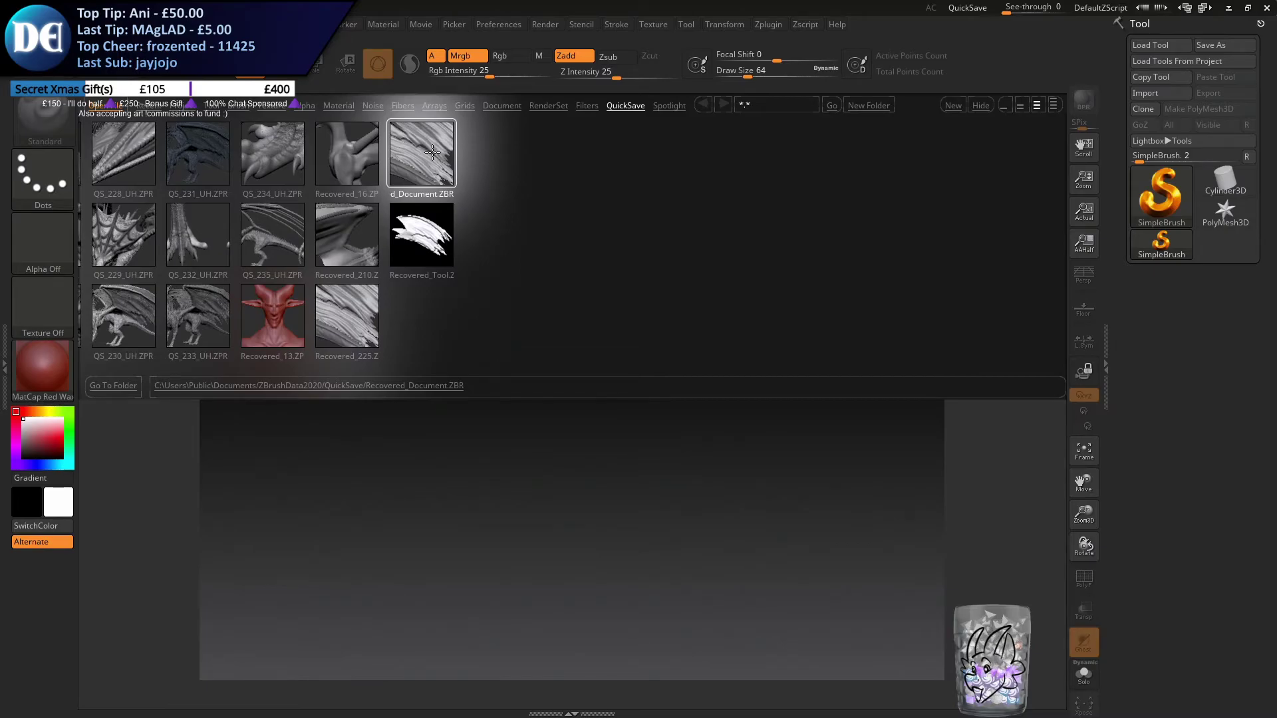
scroll(636, 259, "up", 5)
scroll(636, 259, "up", 2)
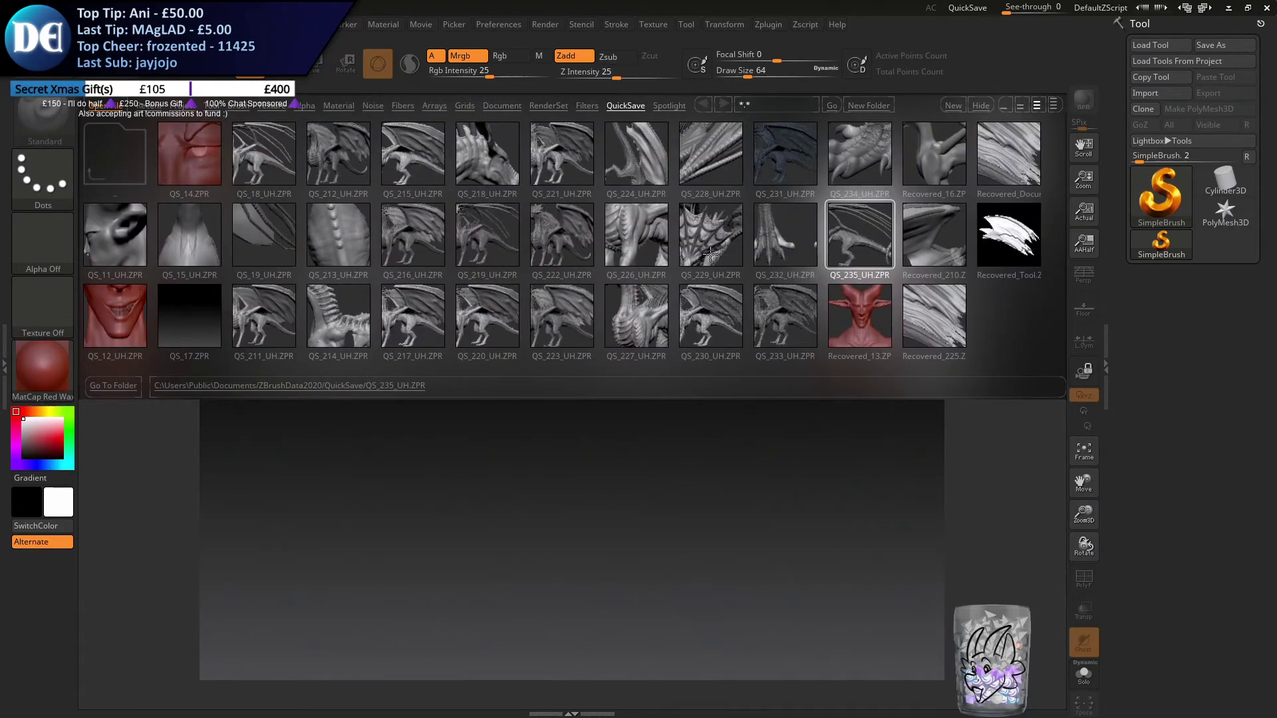
scroll(635, 253, "down", 4)
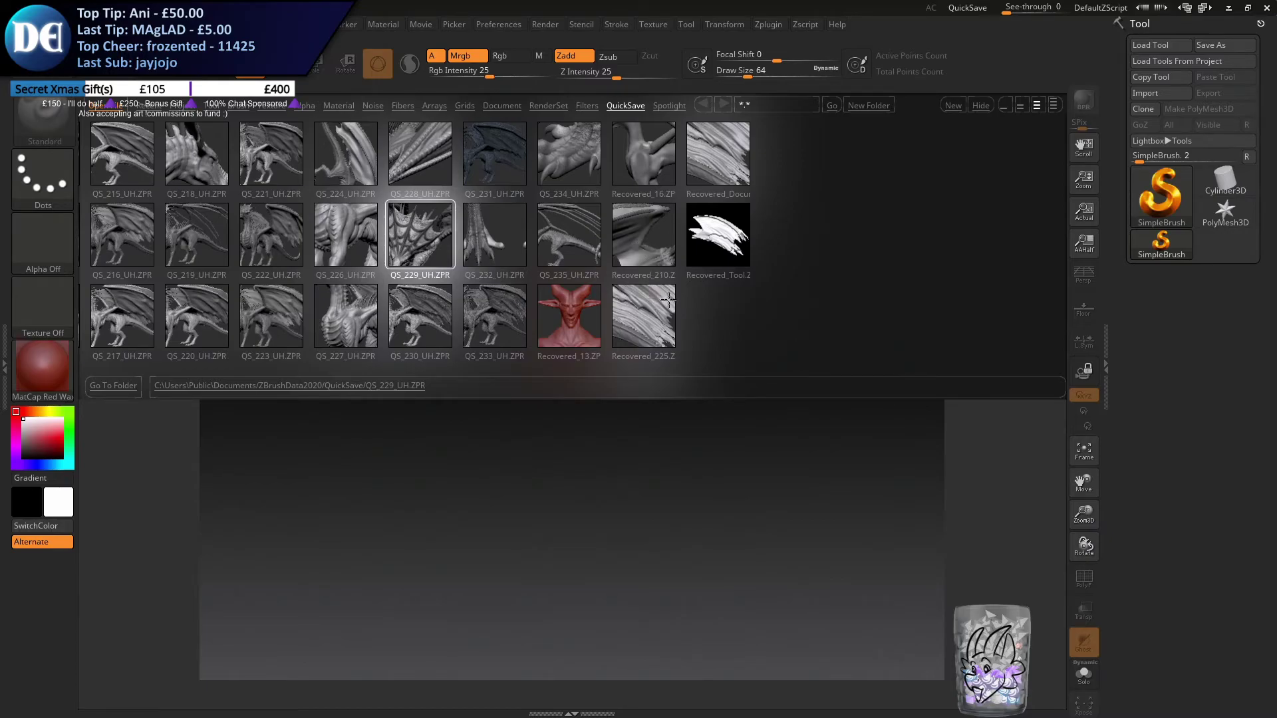
scroll(328, 265, "up", 3)
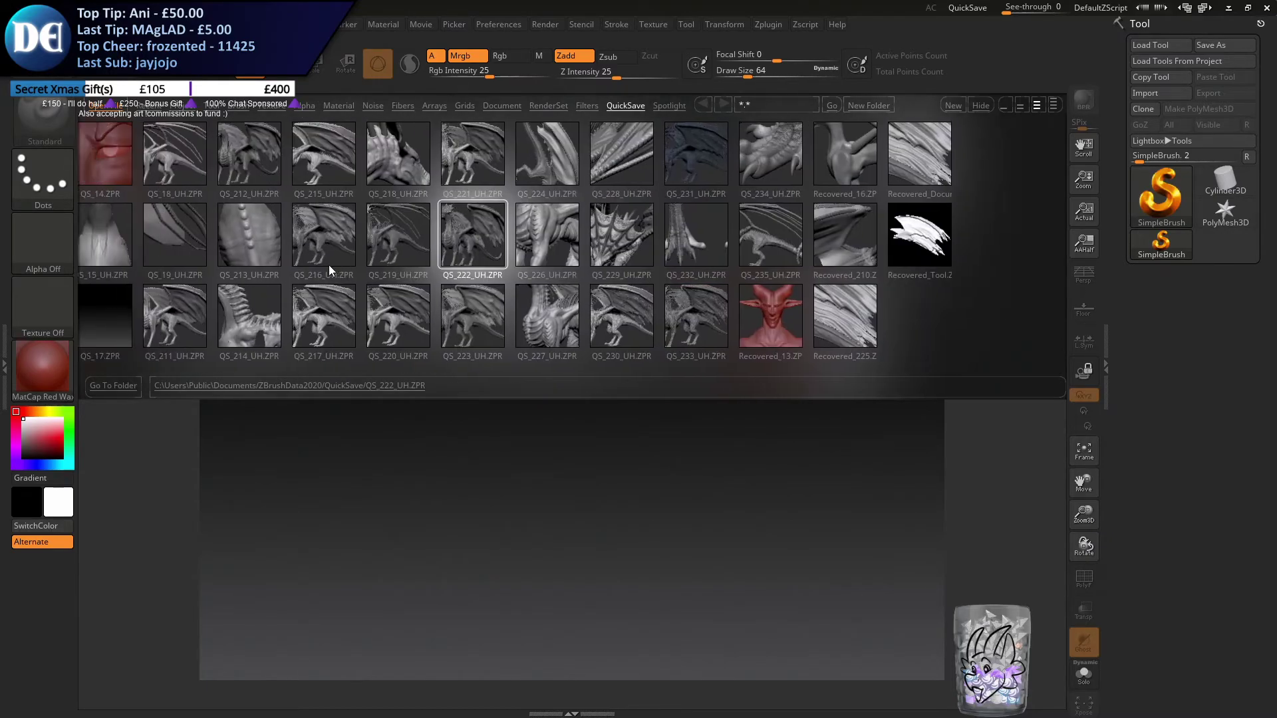
scroll(328, 265, "up", 1)
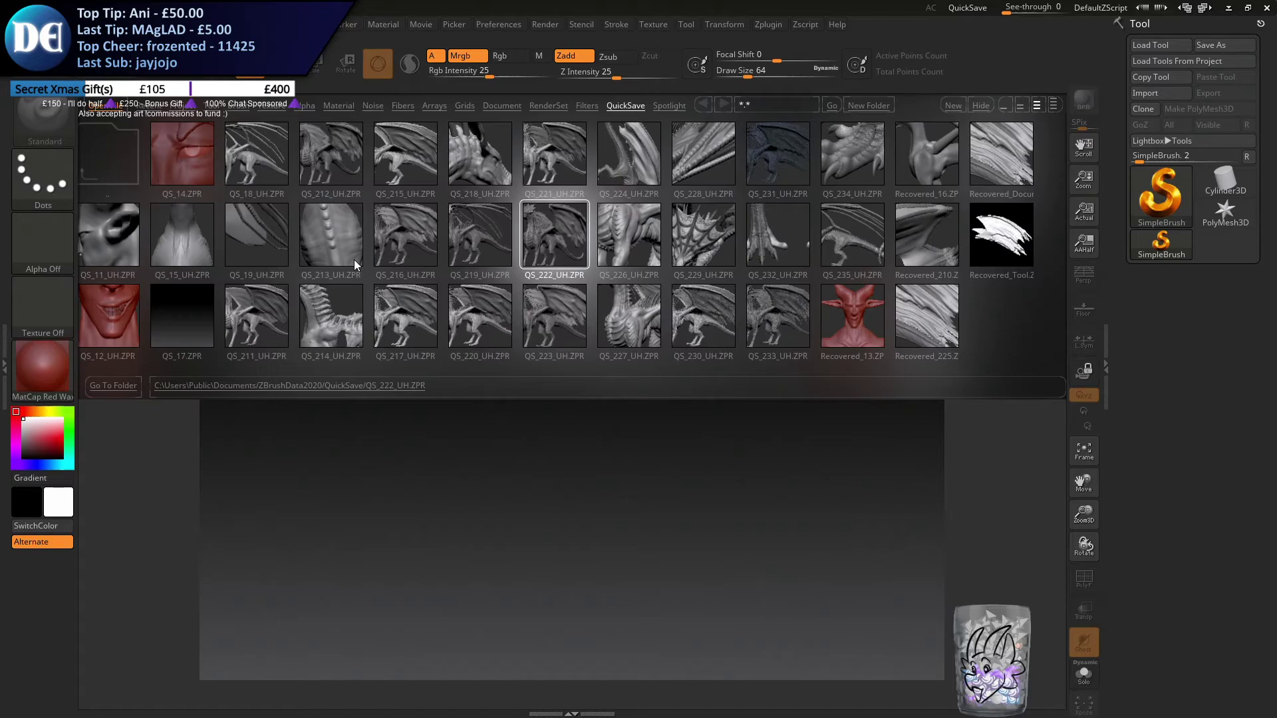
scroll(354, 265, "down", 1)
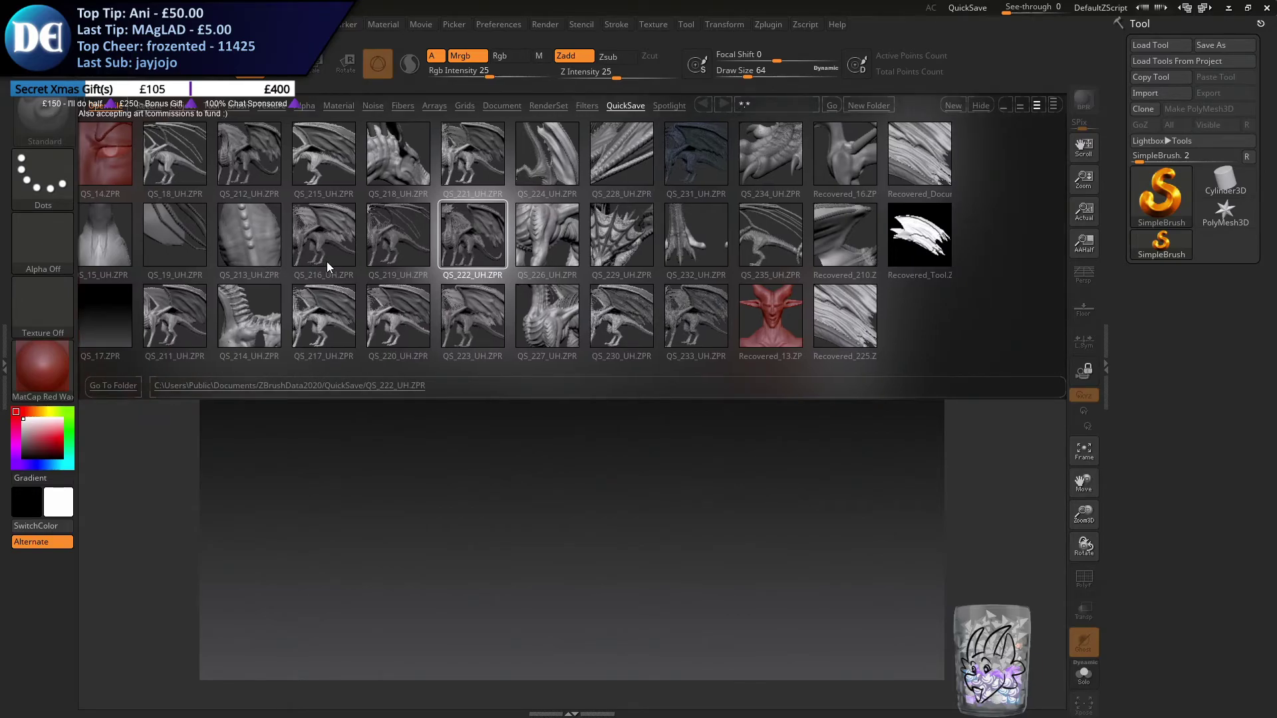
scroll(289, 265, "down", 2)
scroll(261, 265, "down", 1)
scroll(261, 264, "down", 2)
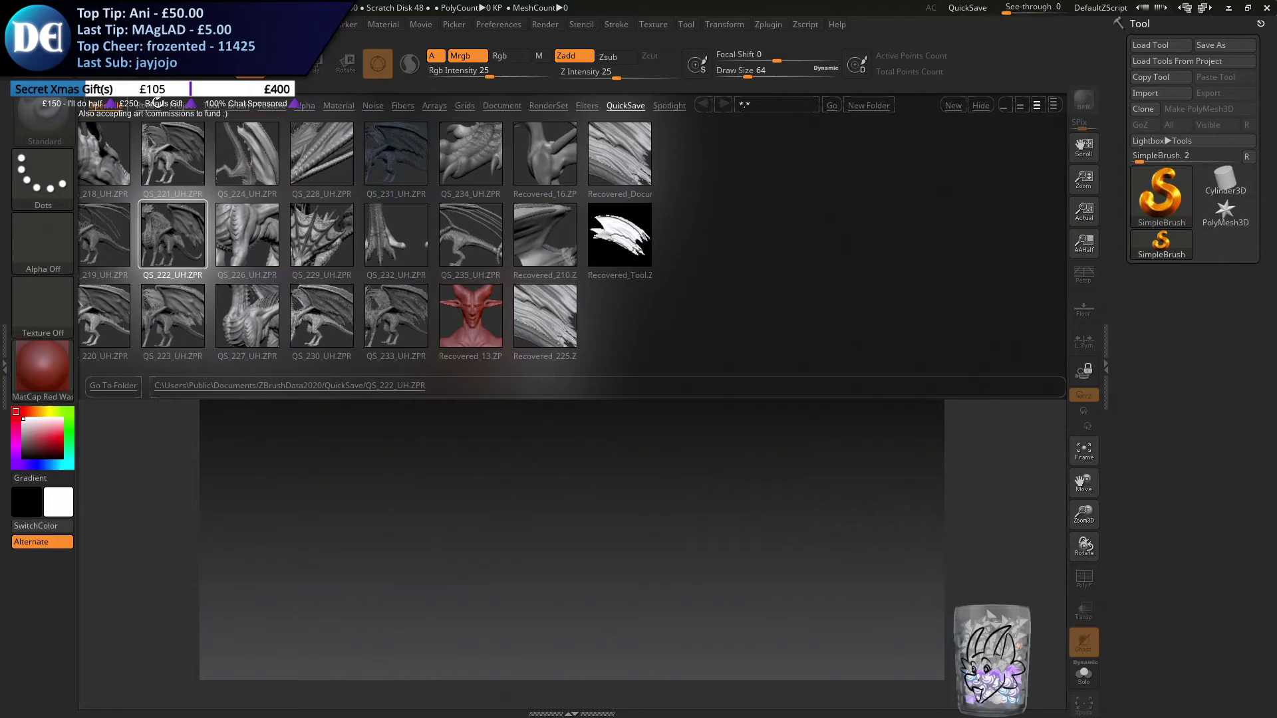
Load the dragon from the saved project files and inspect the coiled tail for its existing skin texture
left_click(150, 107)
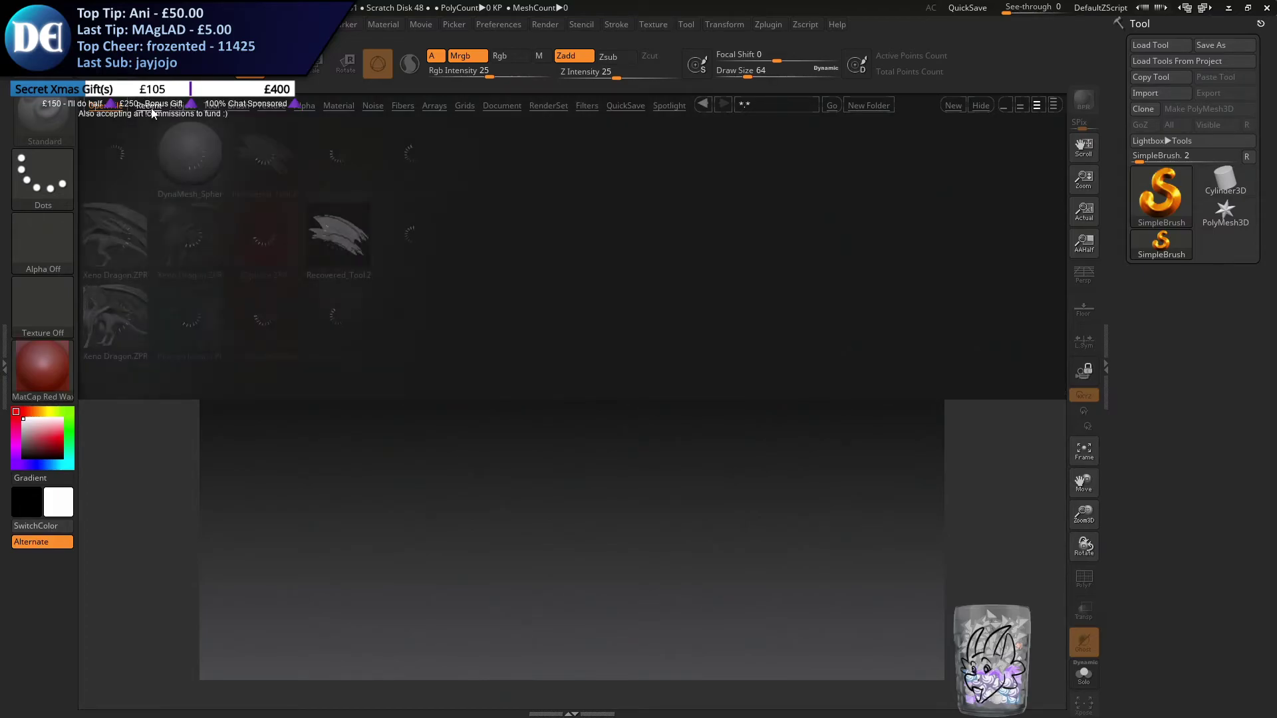
left_click(120, 149)
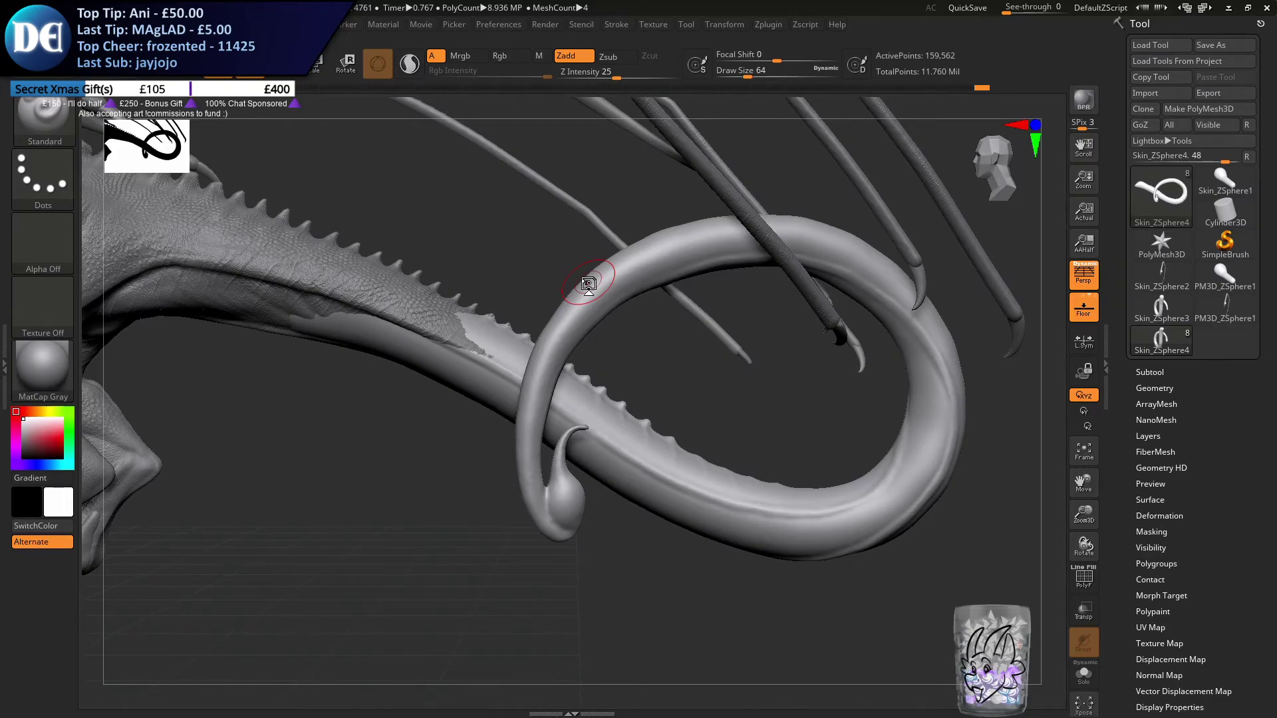
left_click_drag(752, 587, 650, 521)
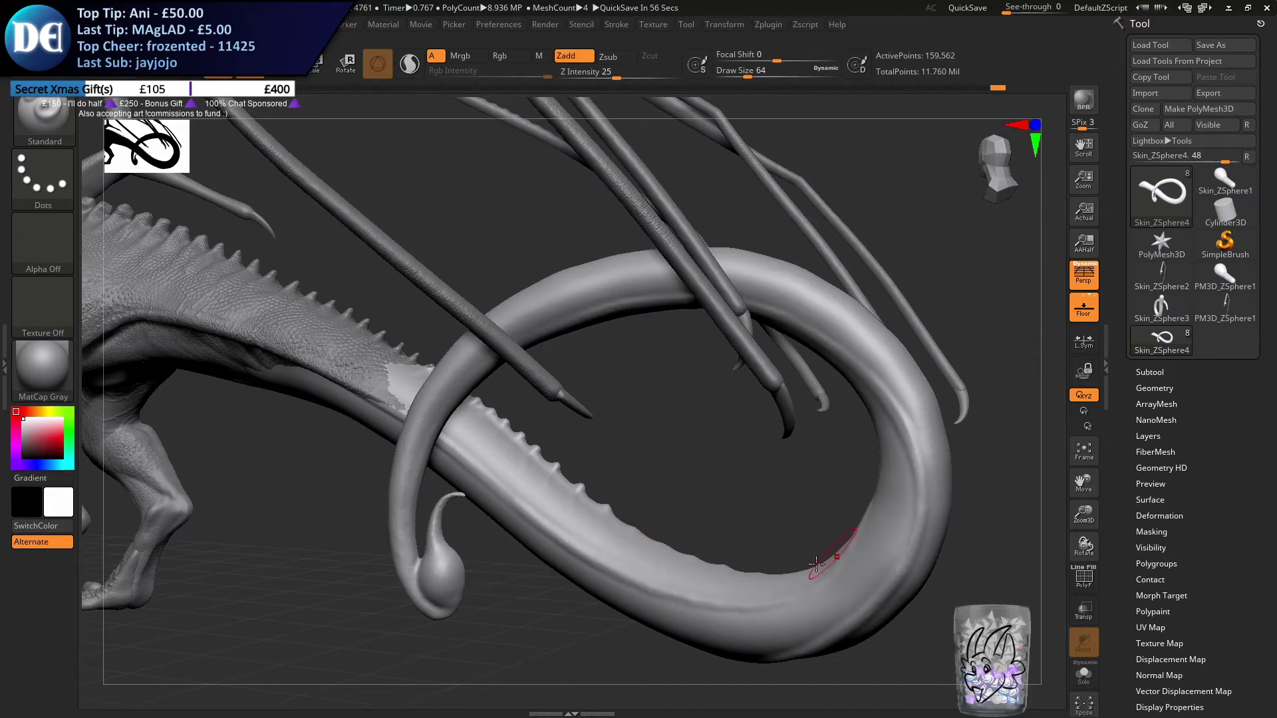
left_click_drag(605, 552, 583, 537)
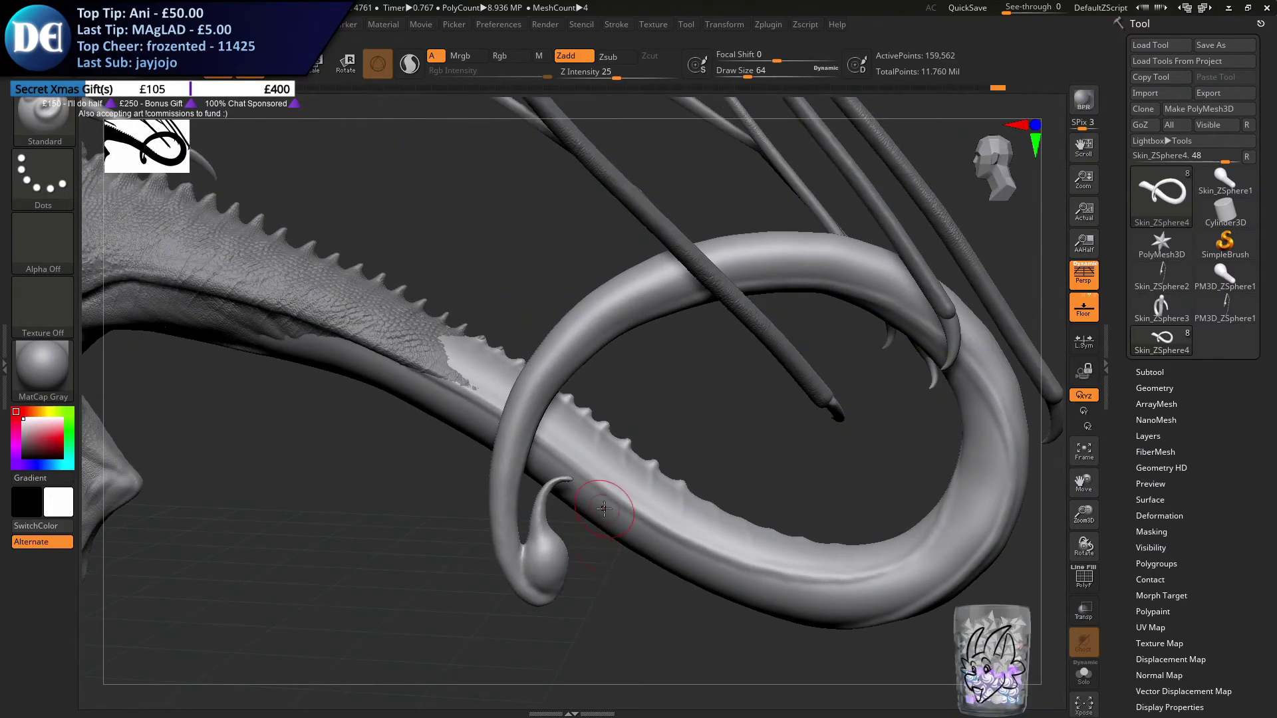
left_click_drag(639, 580, 665, 570)
mouse_move(665, 570)
right_mouse_down()
mouse_move(691, 547)
mouse_move(617, 519)
right_mouse_up()
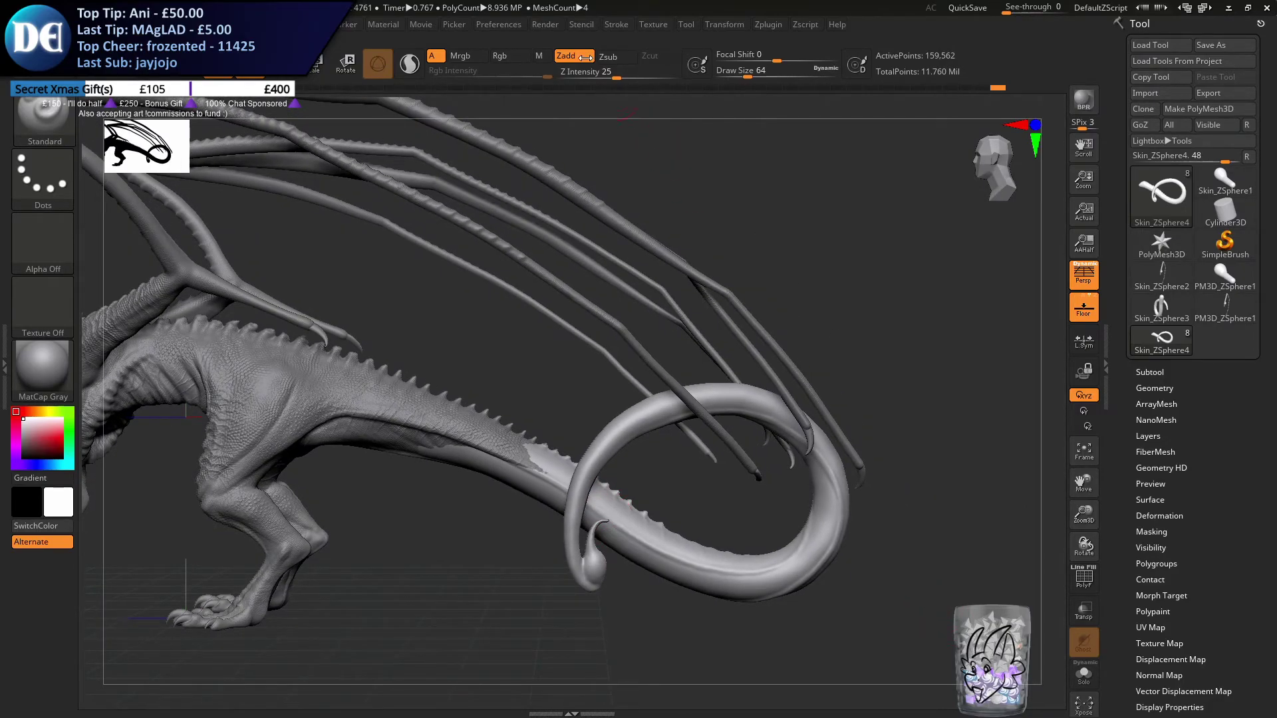
Set the maximum undo history to 500 in the preferences
left_click(518, 24)
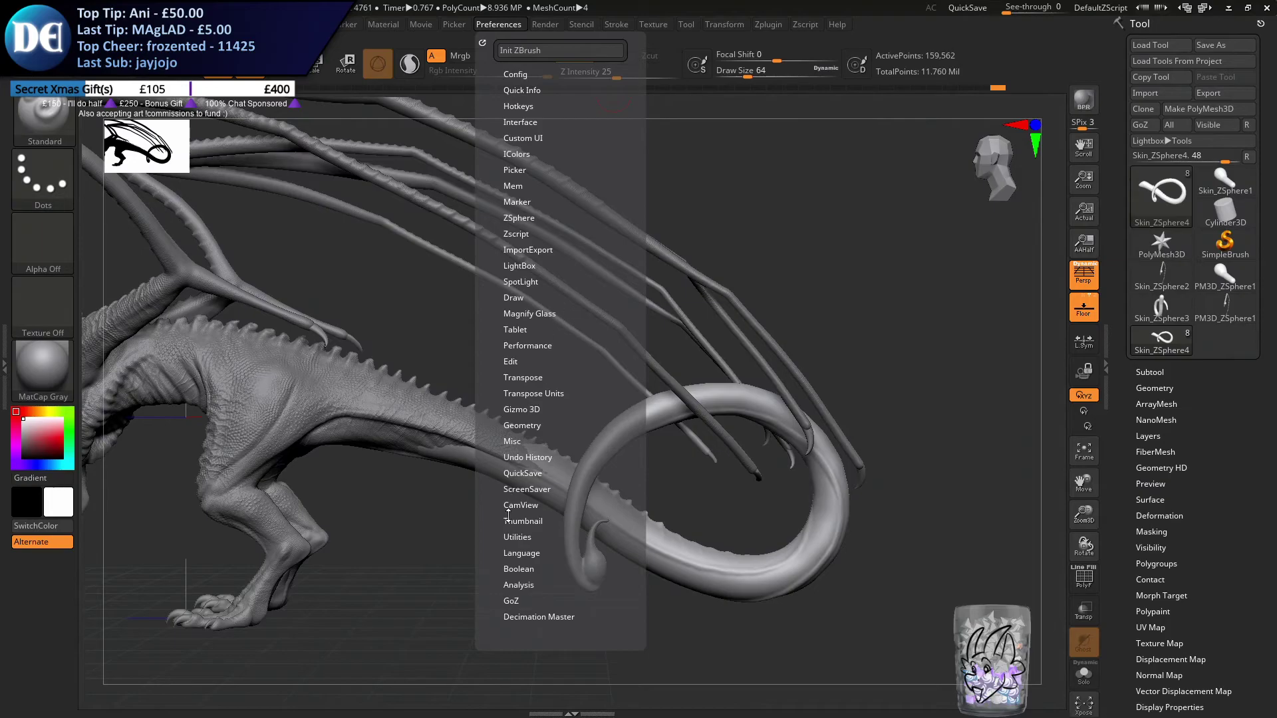
left_click(531, 457)
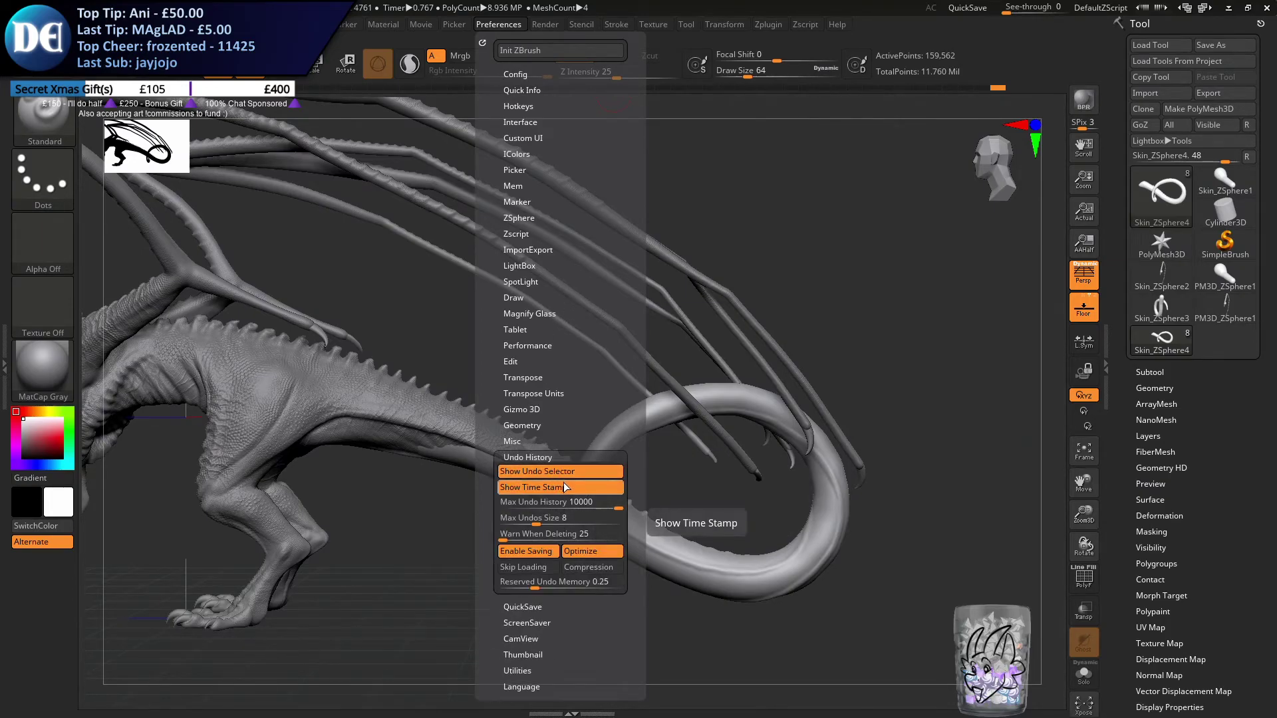
left_click(563, 503)
type("500")
key("Return")
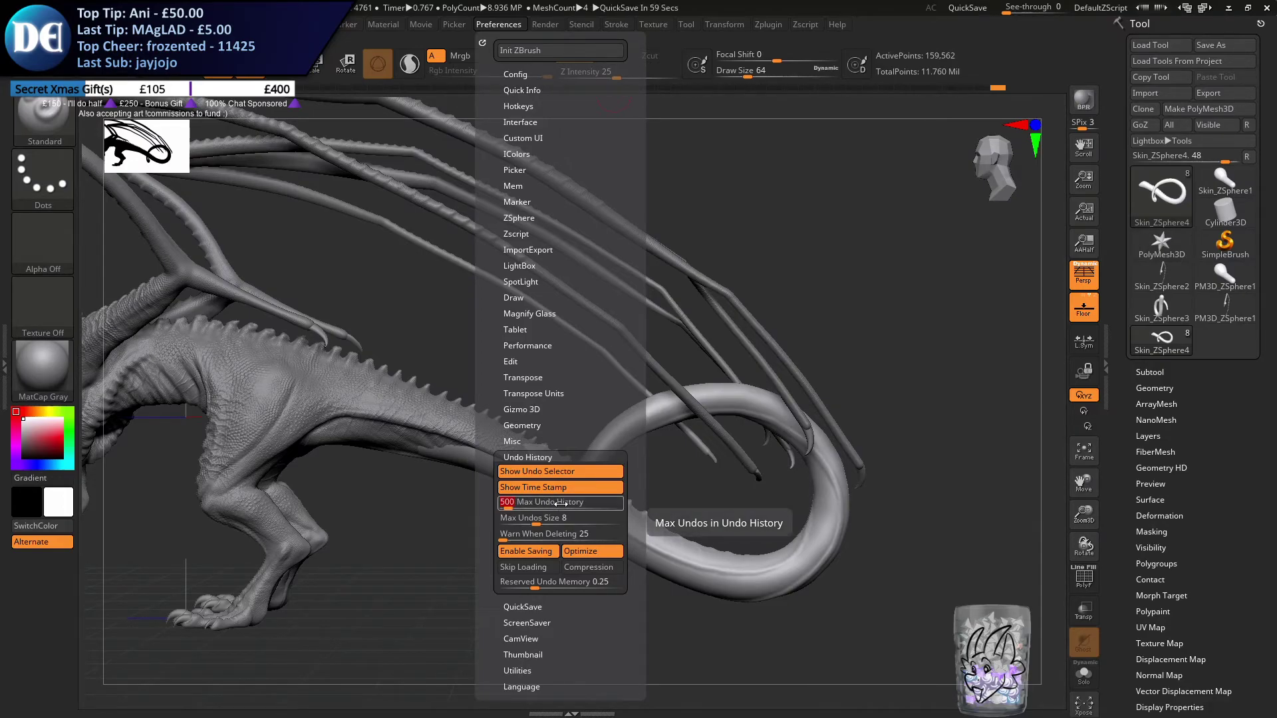
Check the undo history preference with the PM3D_Sphere3D1_2, PM3D_Cone3D1, PM3D_Sphere3D1 and PM3D_Cube3D2 subtools selected in turn
left_click(1159, 372)
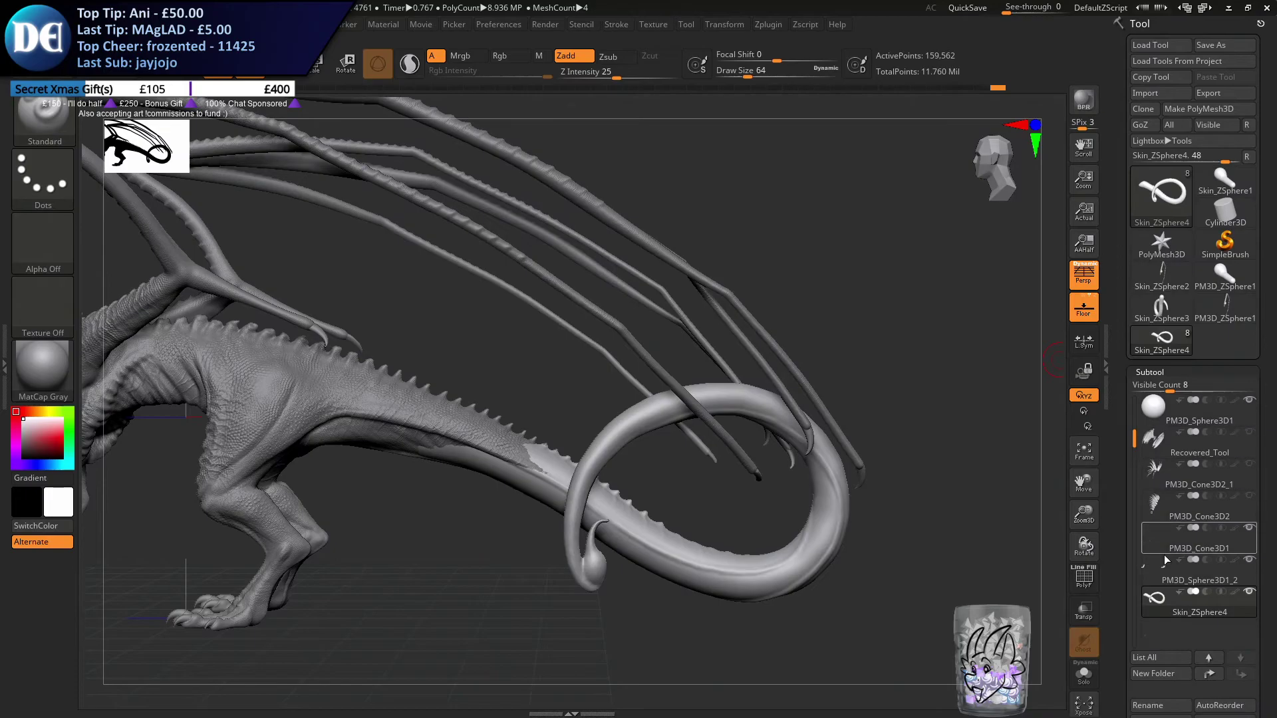
left_click(1176, 570)
left_click(505, 25)
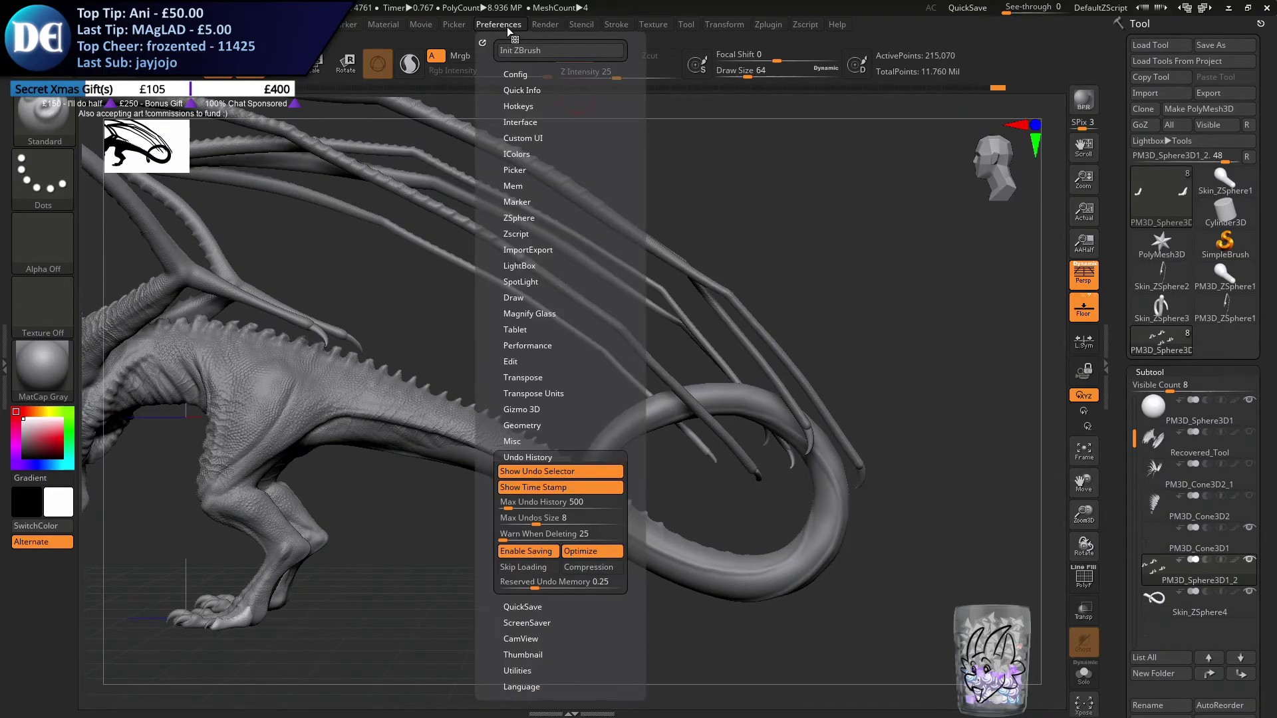
left_click(1171, 541)
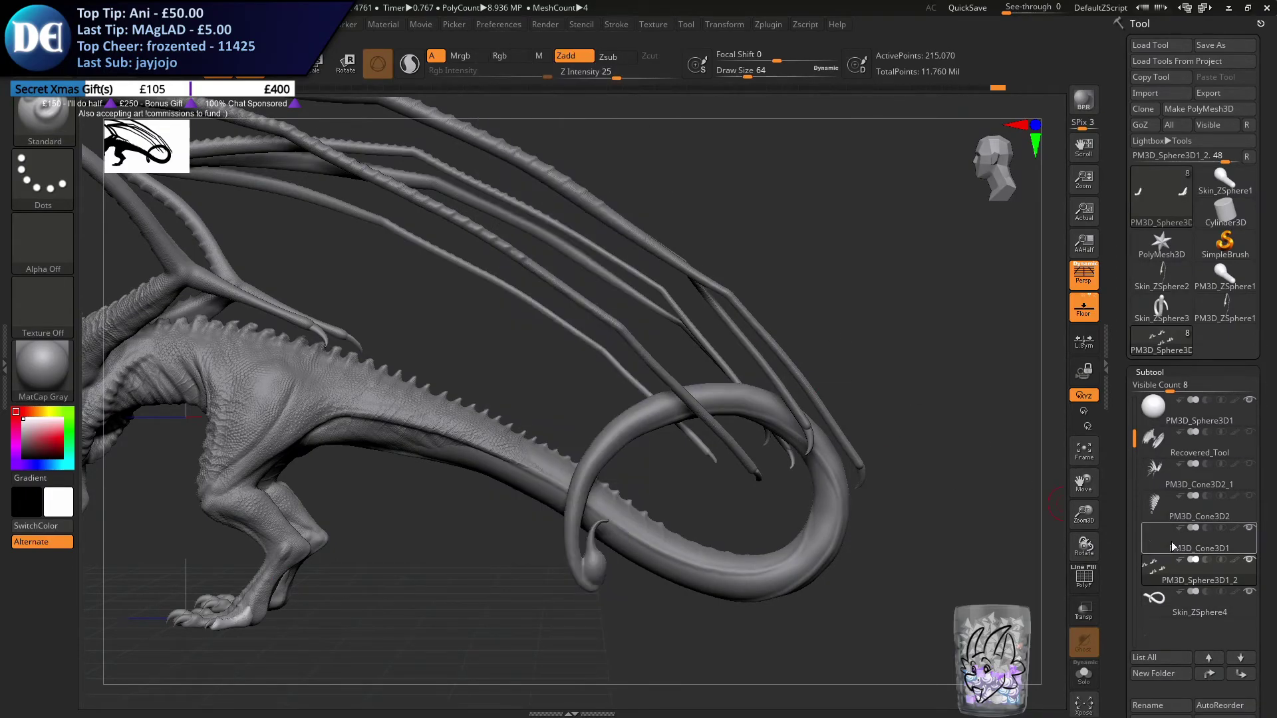
left_click(509, 26)
left_click(1152, 415)
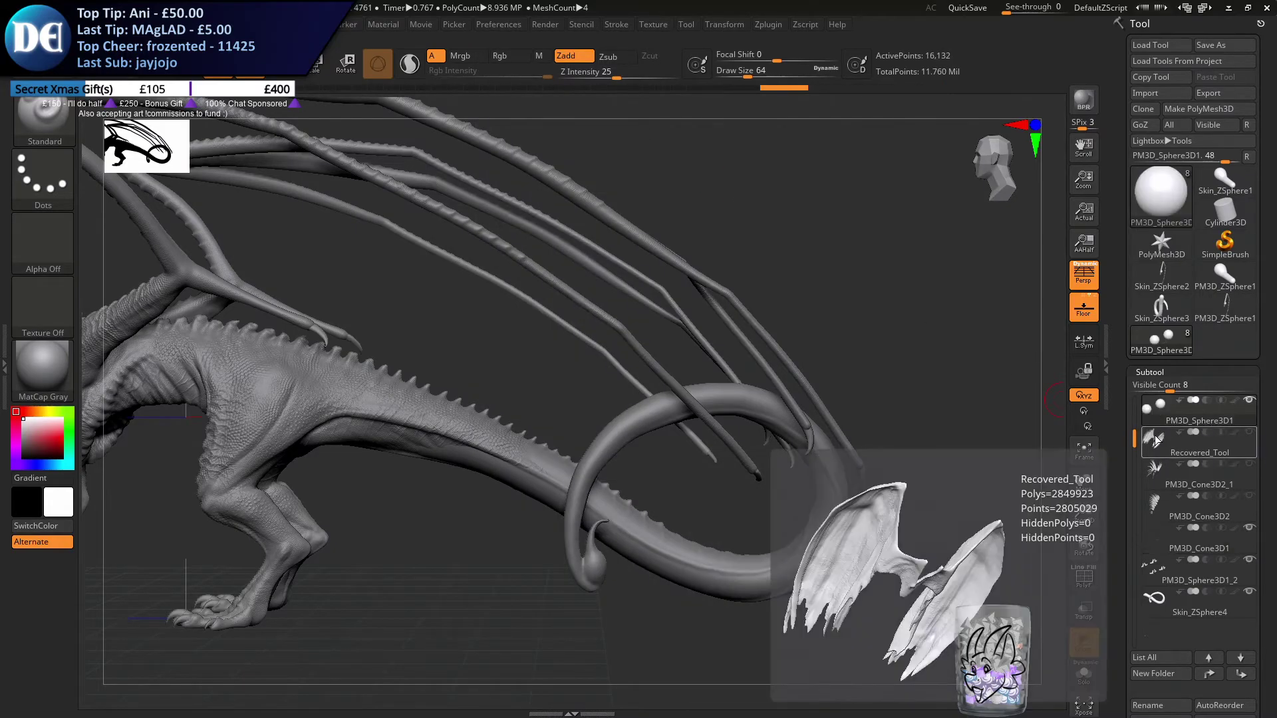
left_click_drag(1135, 436, 1135, 404)
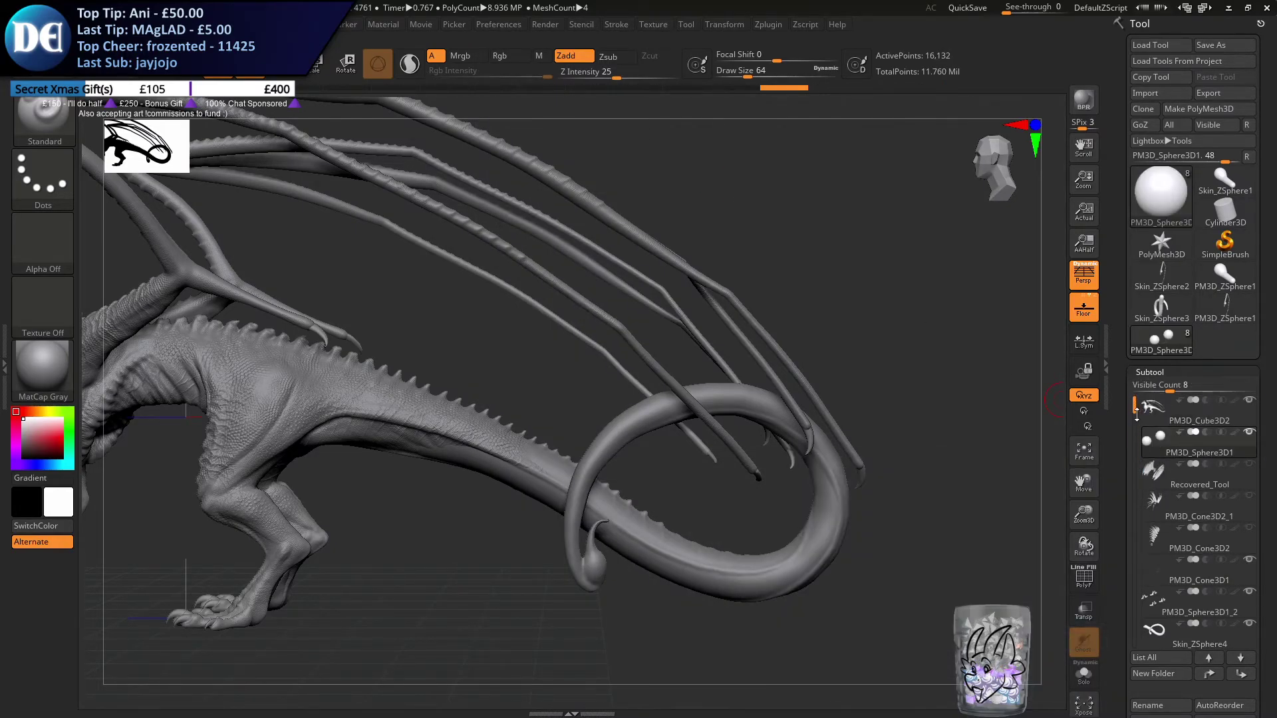
left_click(490, 25)
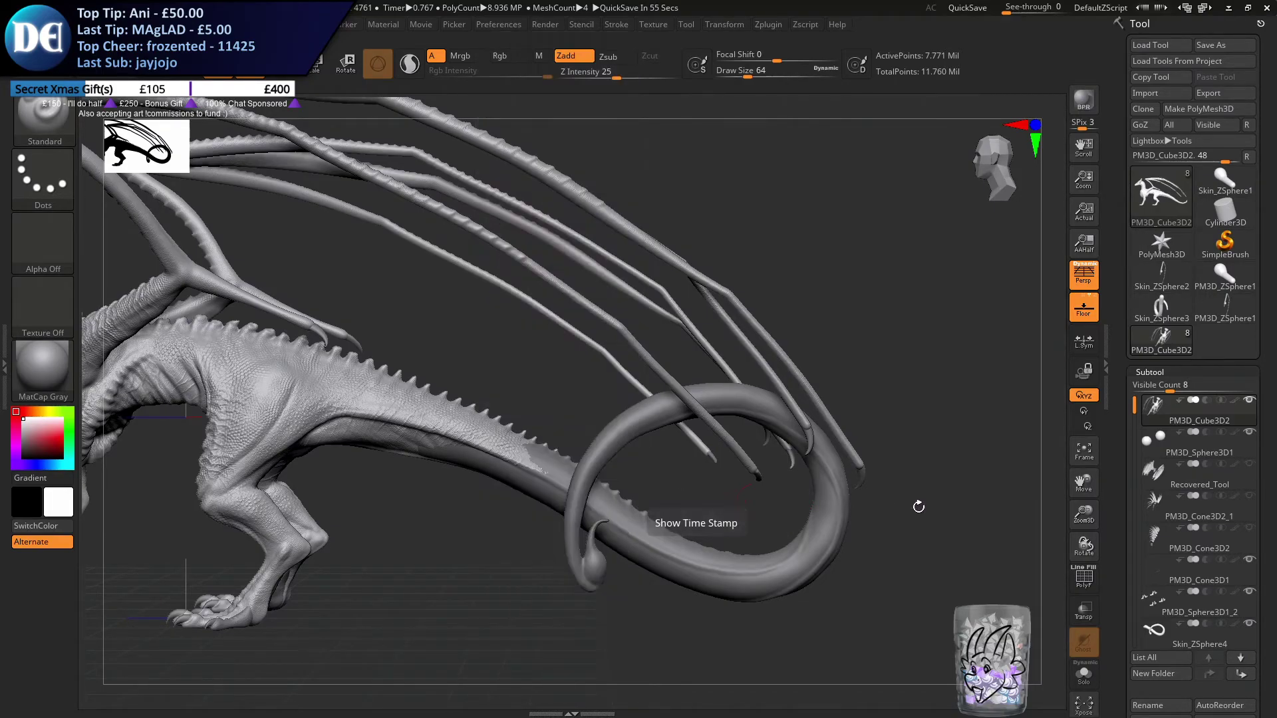
Select the tail subtool Skin_ZSphere4 and delete its undo history
left_click(1170, 630)
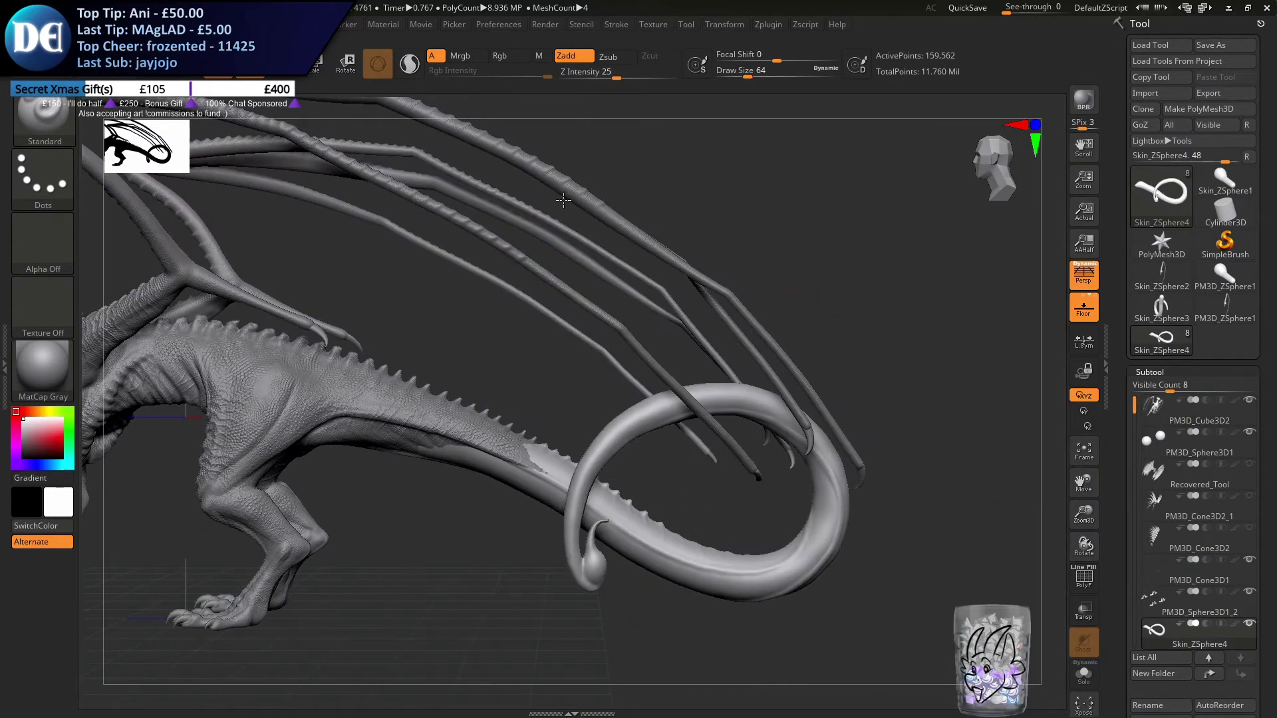
left_click(1160, 409)
left_click(1143, 636)
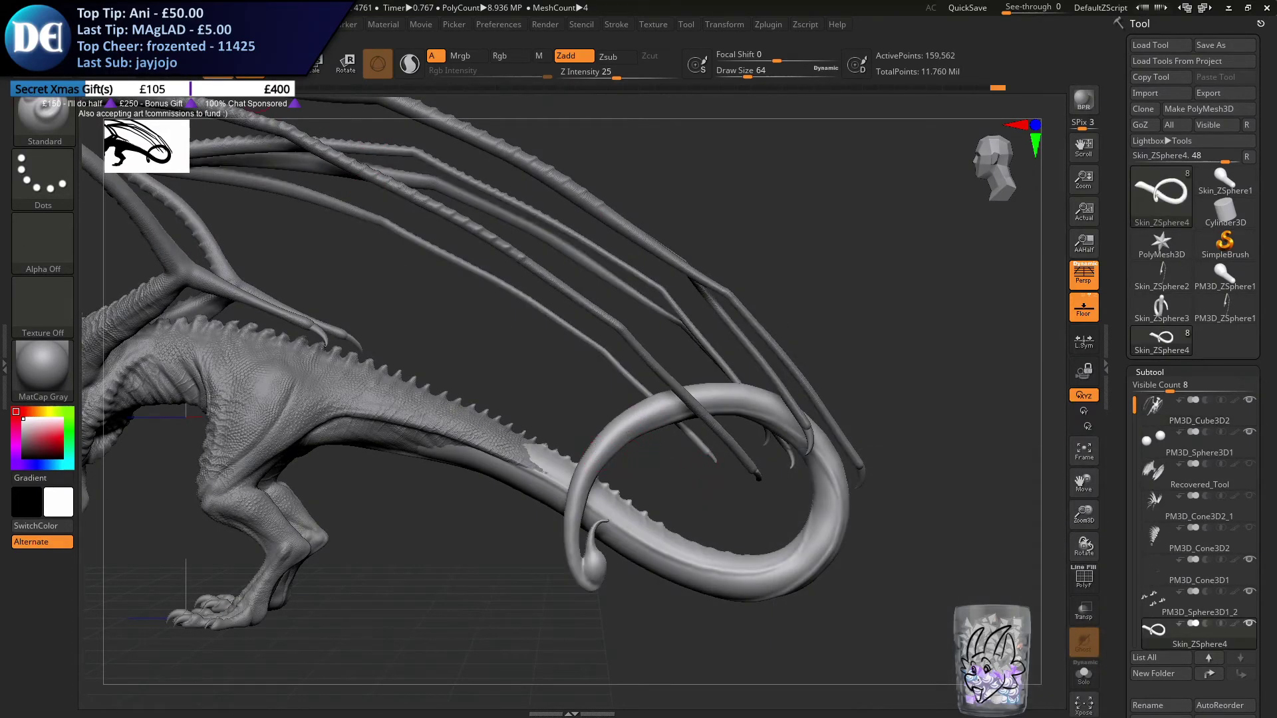
mouse_move(130, 25)
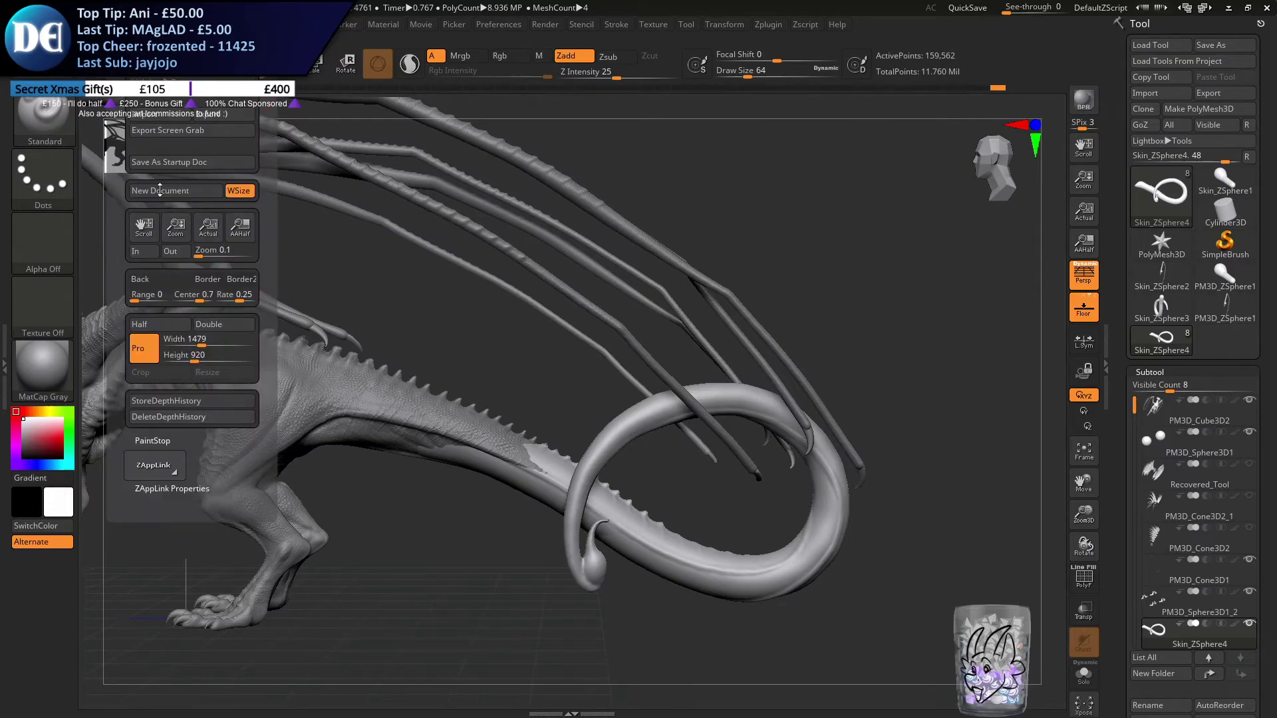
mouse_move(210, 25)
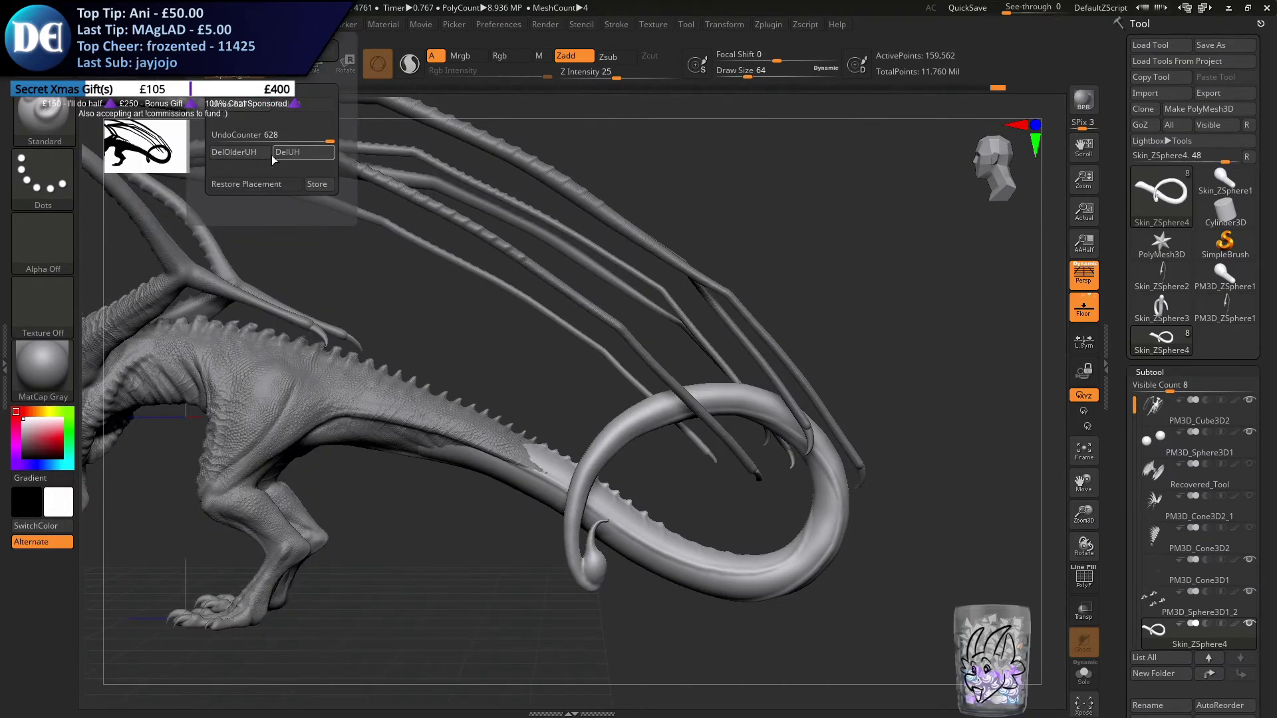
left_click(234, 103)
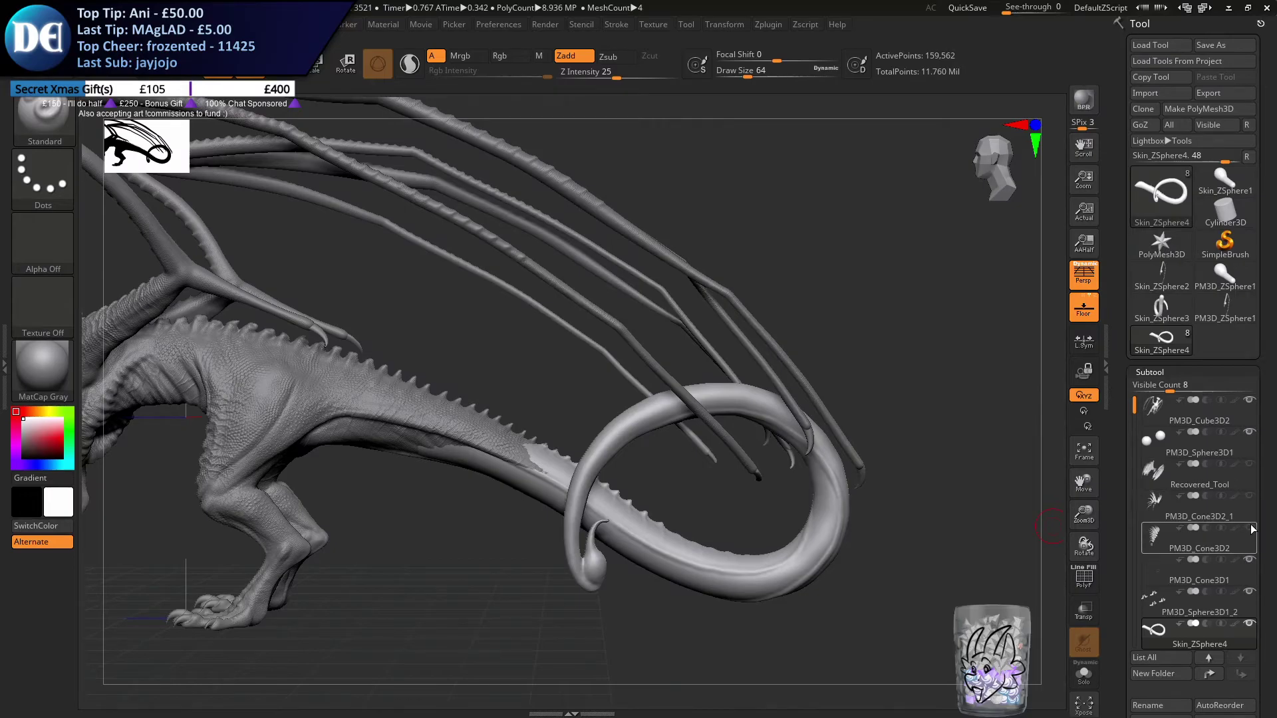
Show the Recovered_Tool, PM3D_Cone3D2_1 and PM3D_Cone3D2 subtools and set the draw size to 158 at the tail's stinger
left_click(1249, 465)
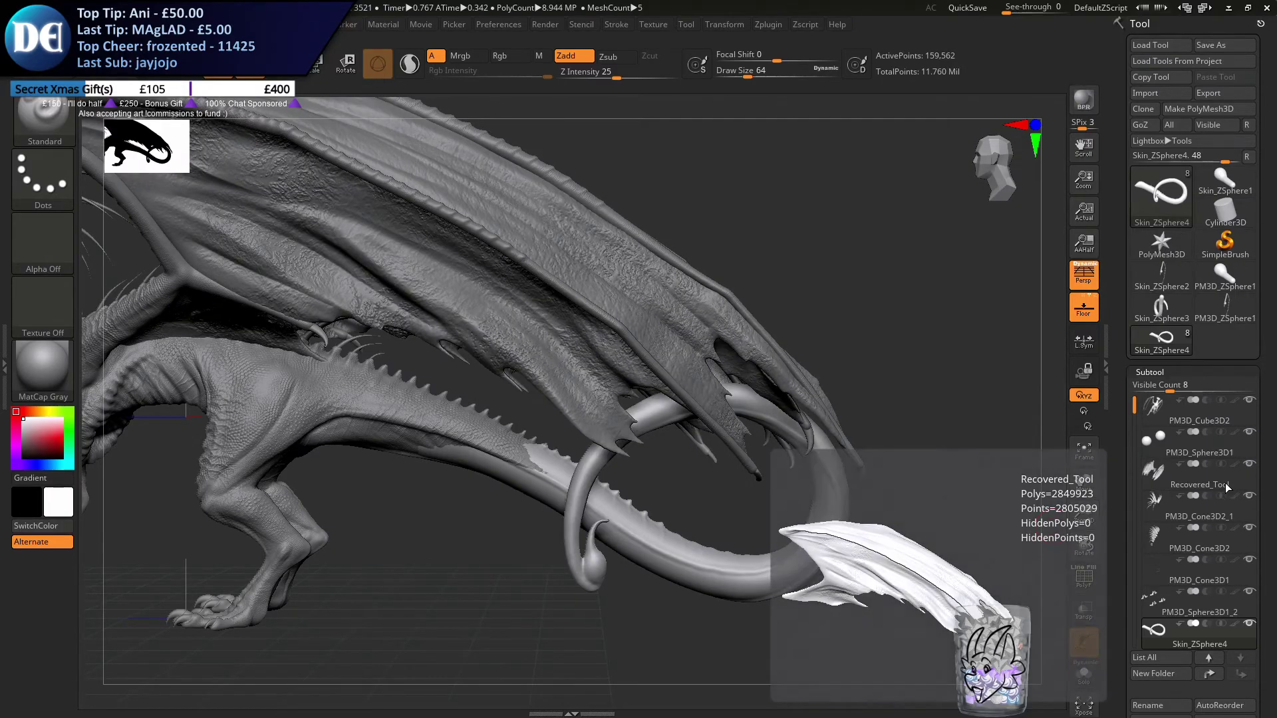
right_click_drag(652, 473, 666, 342, "alt")
right_click_drag(666, 342, 546, 552, "ctrl")
key("s")
left_click_drag(537, 563, 576, 564)
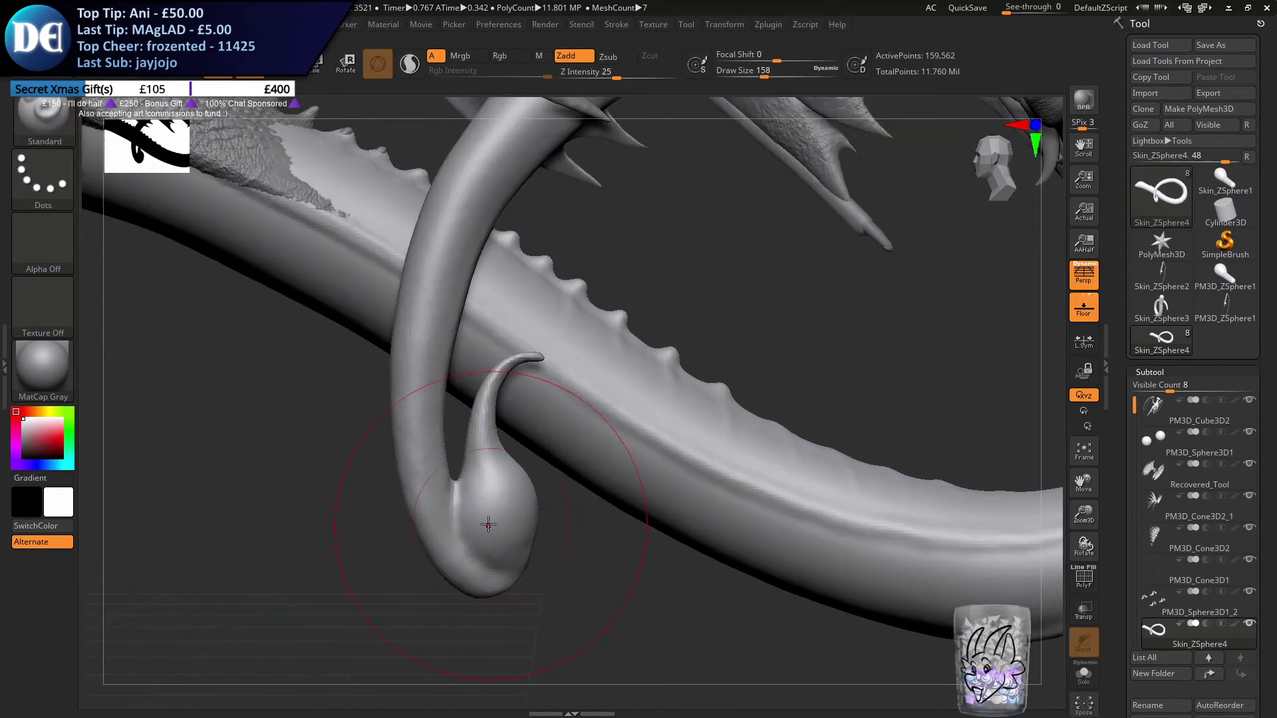
key("ctrl")
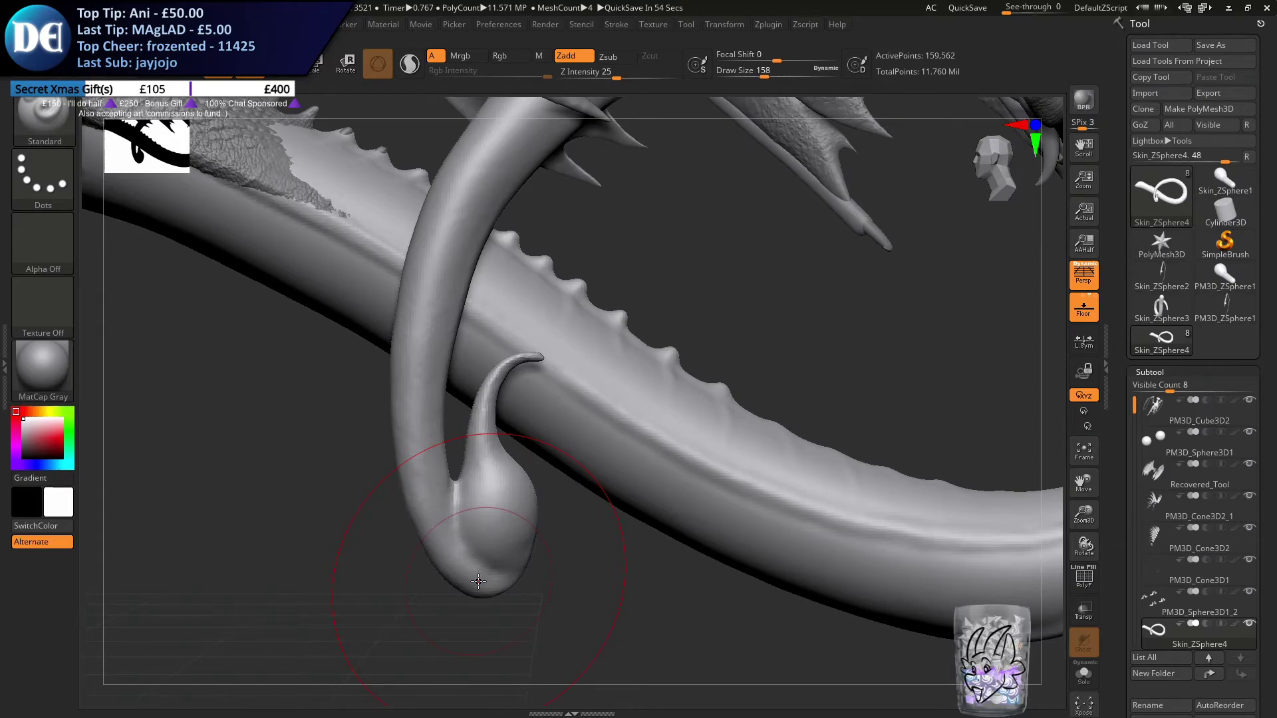
right_click_drag(624, 591, 598, 462, "ctrl")
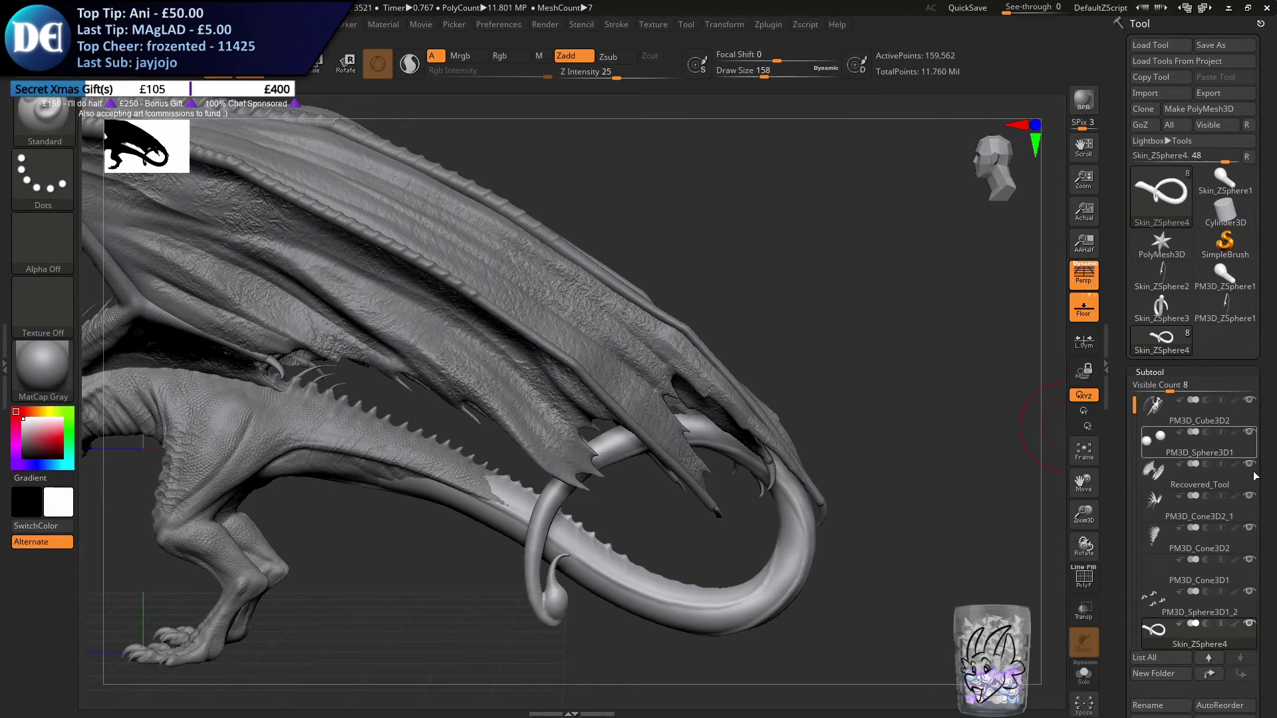
Hide the Recovered_Tool wing membranes and the PM3D_Cone3D2_1 and PM3D_Cone3D2 subtools
left_click(1249, 529)
left_click(1249, 464)
right_click_drag(736, 538, 877, 584, "alt")
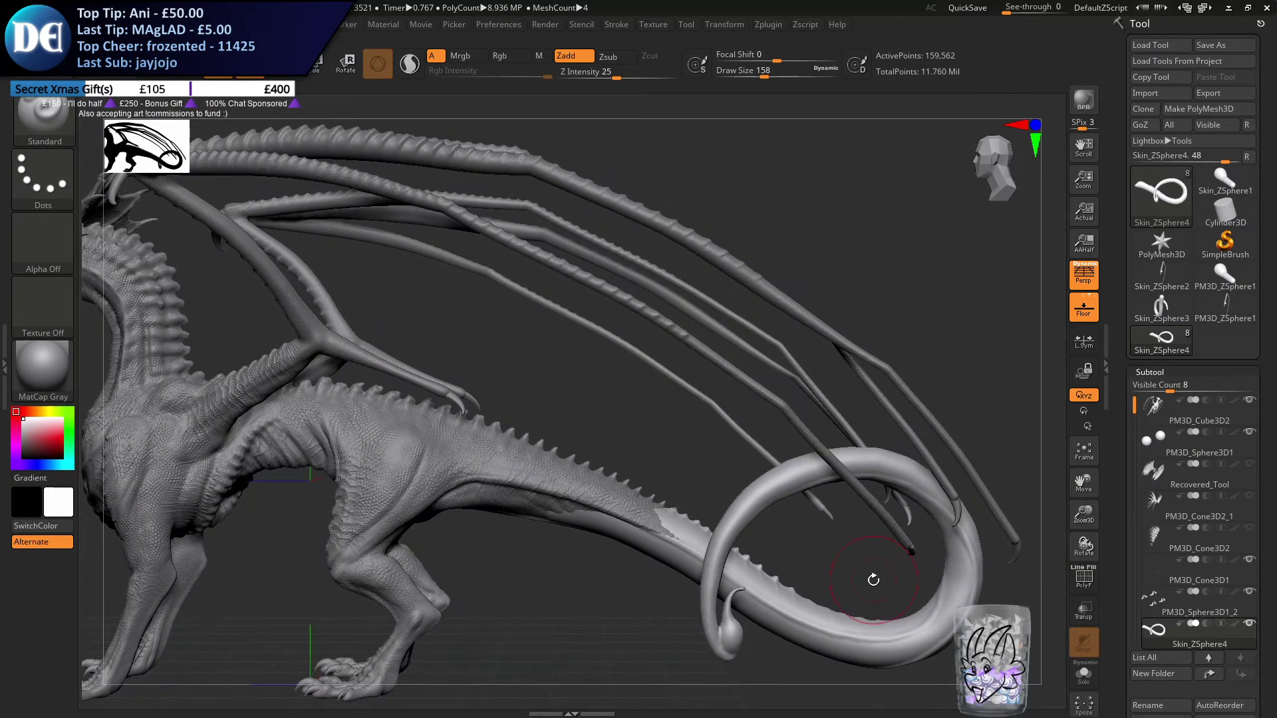
Bring the dragon reference drawing over the sculpt and shrink its window to compare the coiled tail and stinger
left_click_drag(1276, 40, 1275, 272)
left_click_drag(1276, 204, 419, 35)
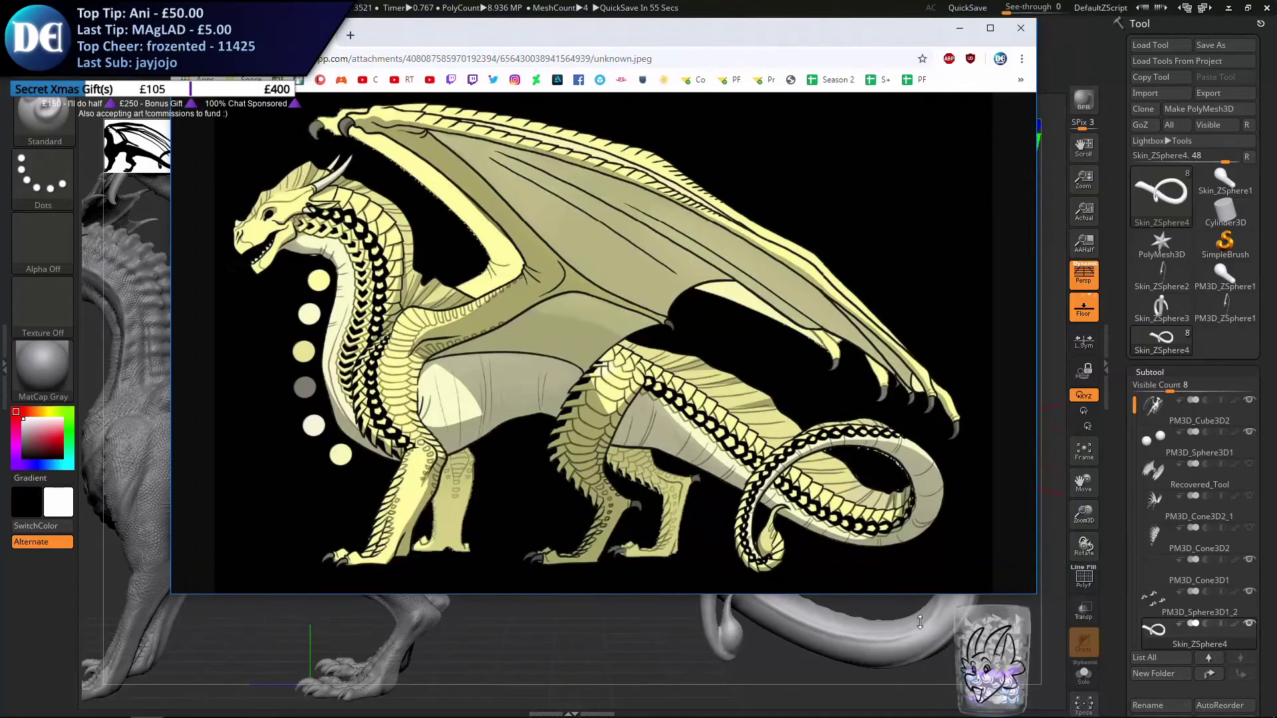
left_click_drag(1031, 597, 784, 473)
left_click_drag(598, 31, 545, 27)
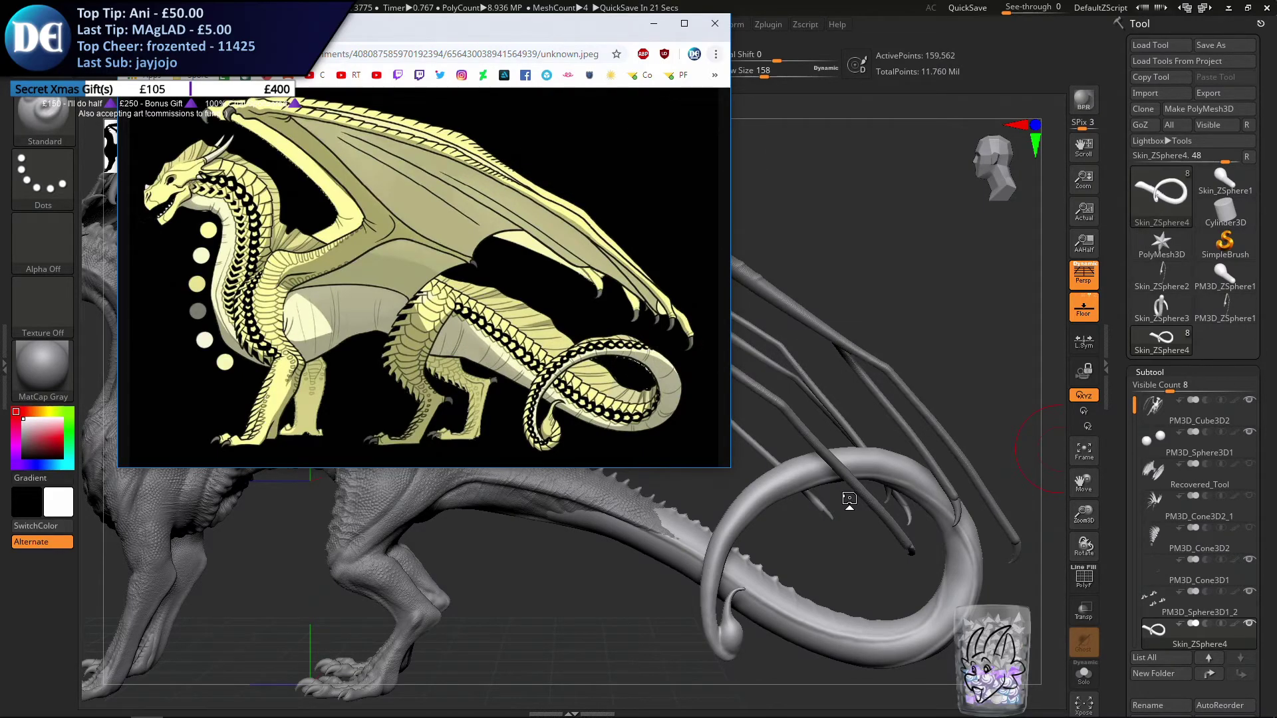
key("super")
type("paiu")
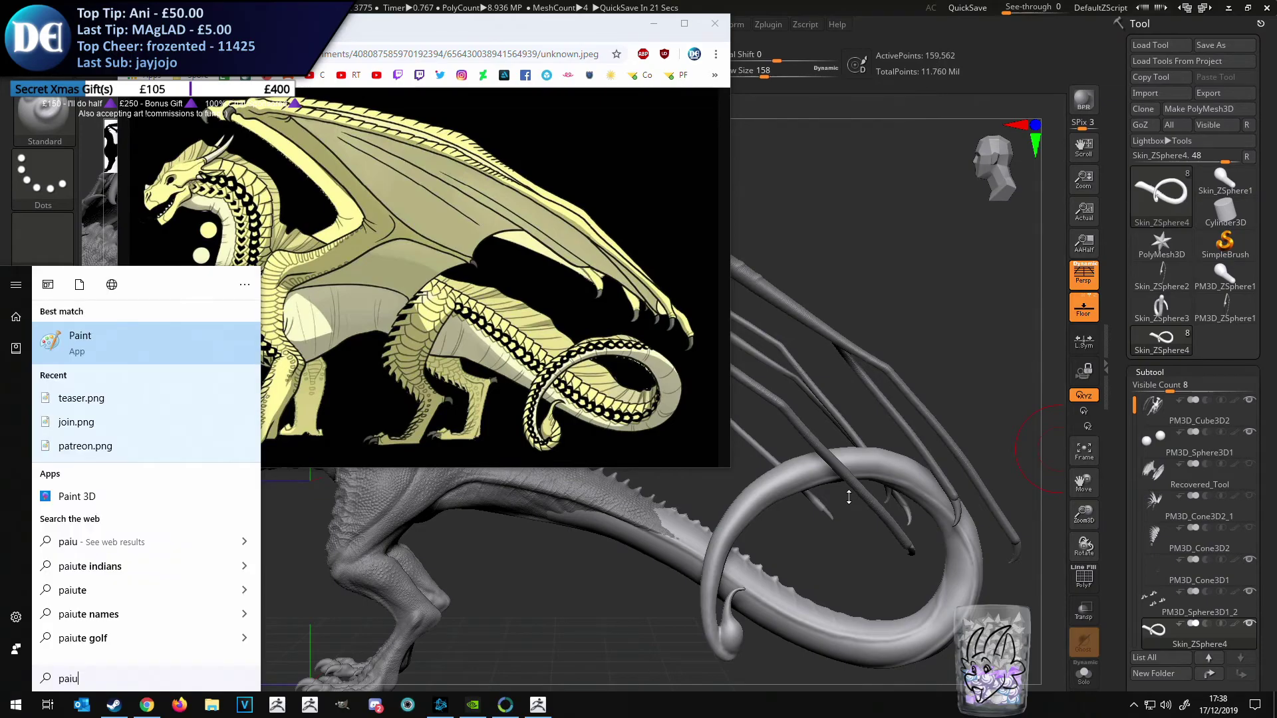
left_click(192, 352)
left_click_drag(887, 266, 806, 276)
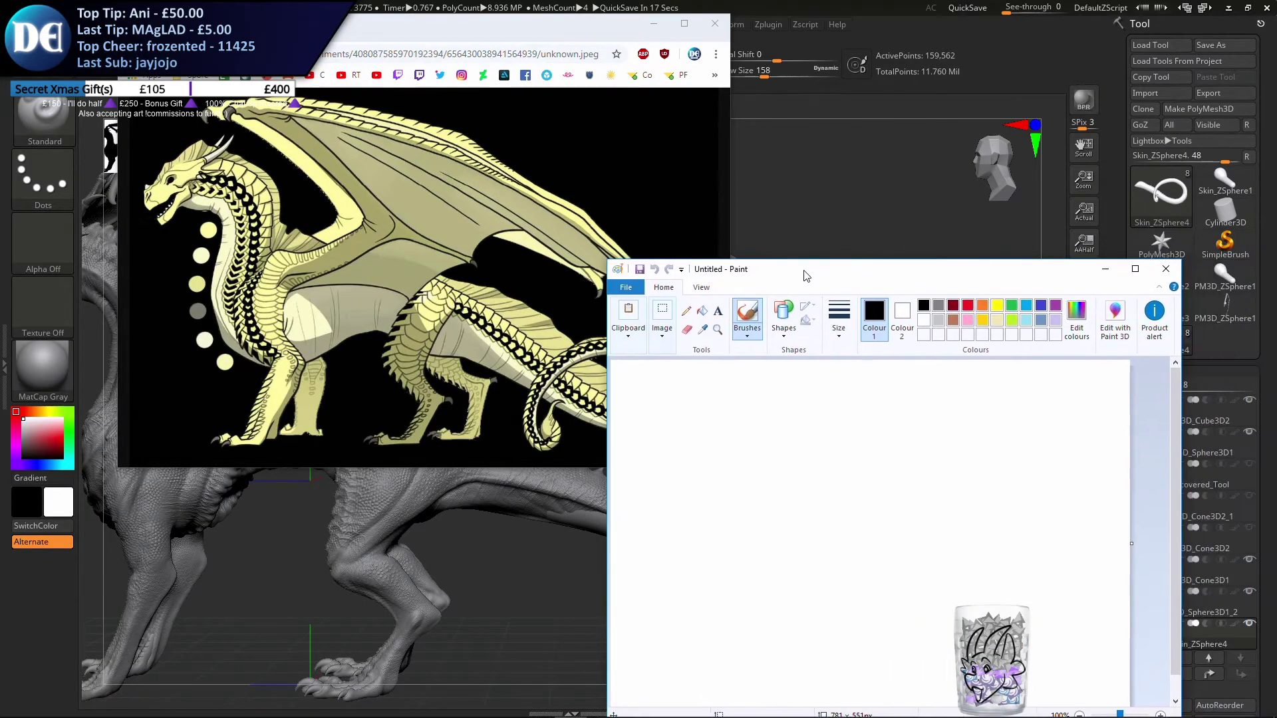
left_click(1165, 269)
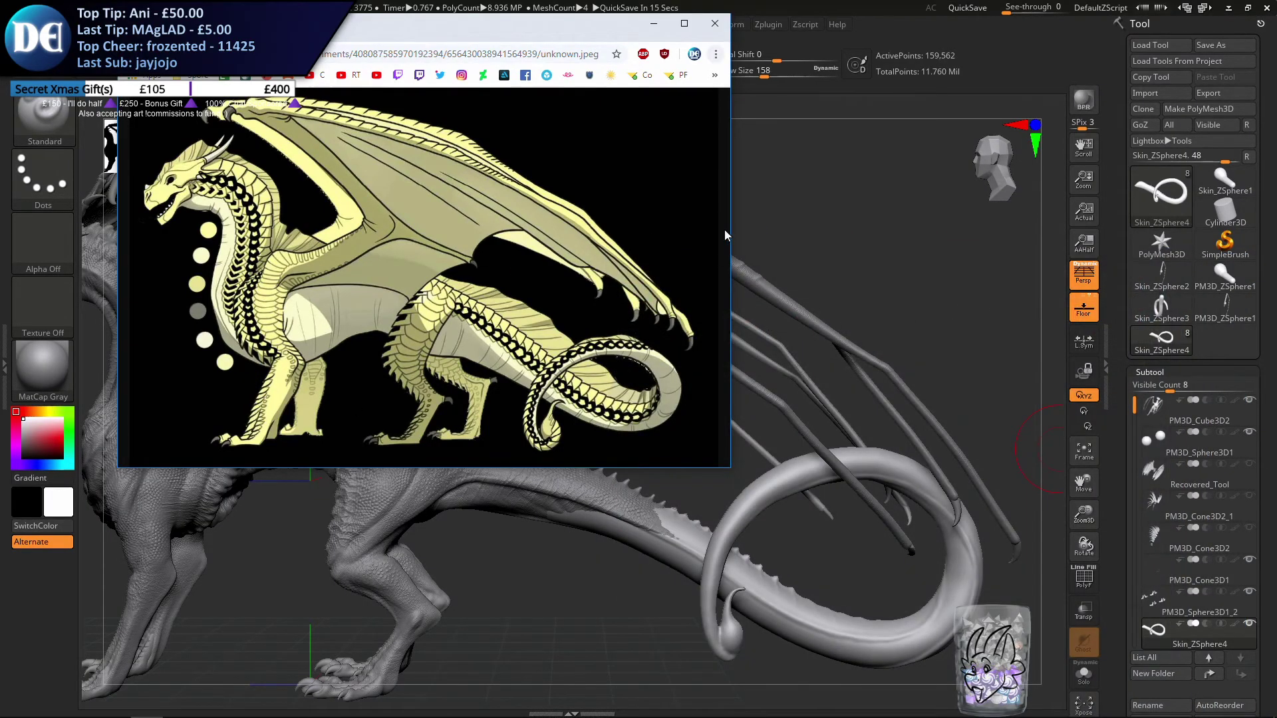
left_click_drag(567, 16, 1276, 199)
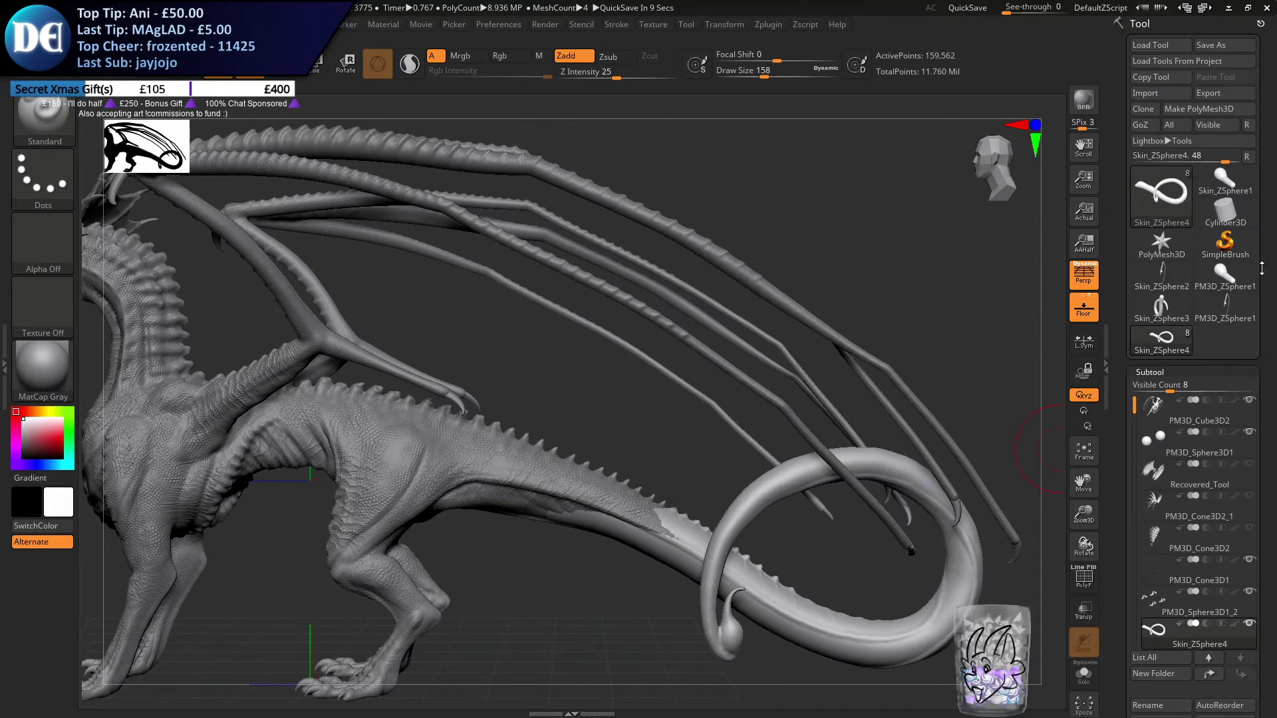
Show the Recovered_Tool, PM3D_Cone3D2_1 and PM3D_Cone3D2 subtools and render the whole dragon with BPR
left_click(1249, 495)
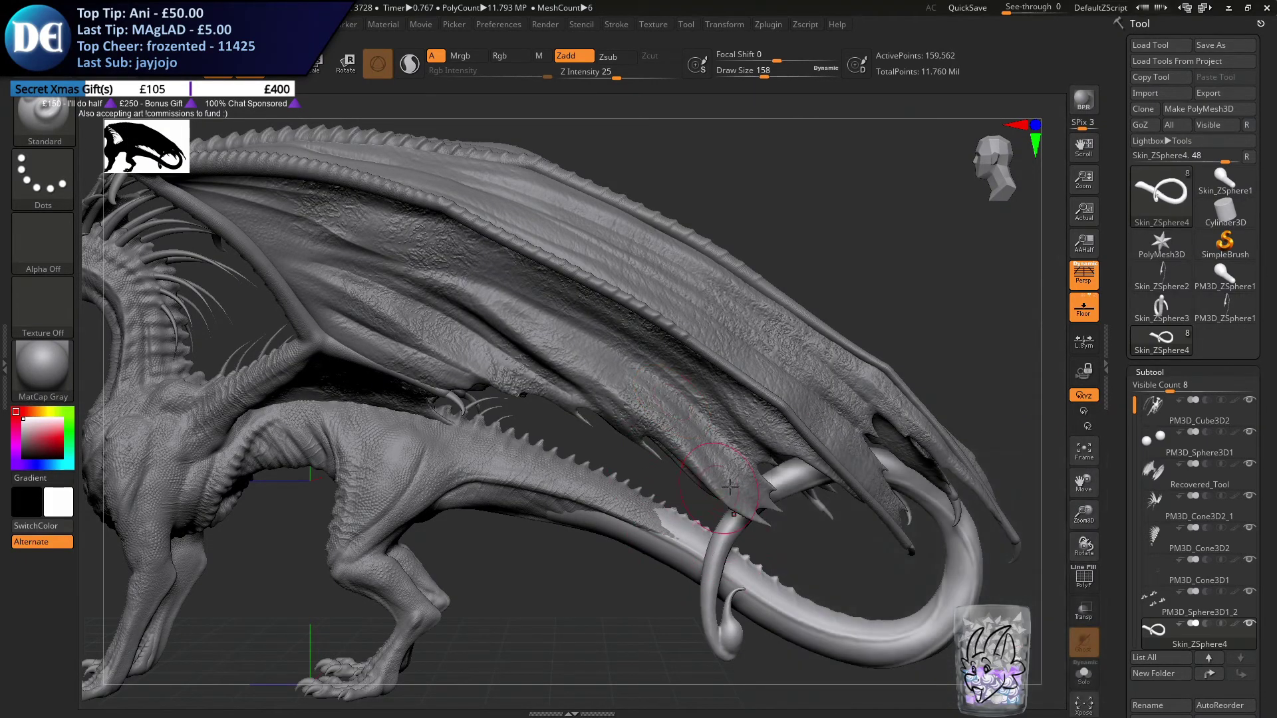
right_click_drag(708, 482, 847, 465, "alt")
mouse_move(776, 522)
right_mouse_down("ctrl")
mouse_move(672, 475)
mouse_move(750, 496)
mouse_move(649, 484)
right_mouse_up("ctrl")
right_click_drag(673, 420, 660, 424, "alt")
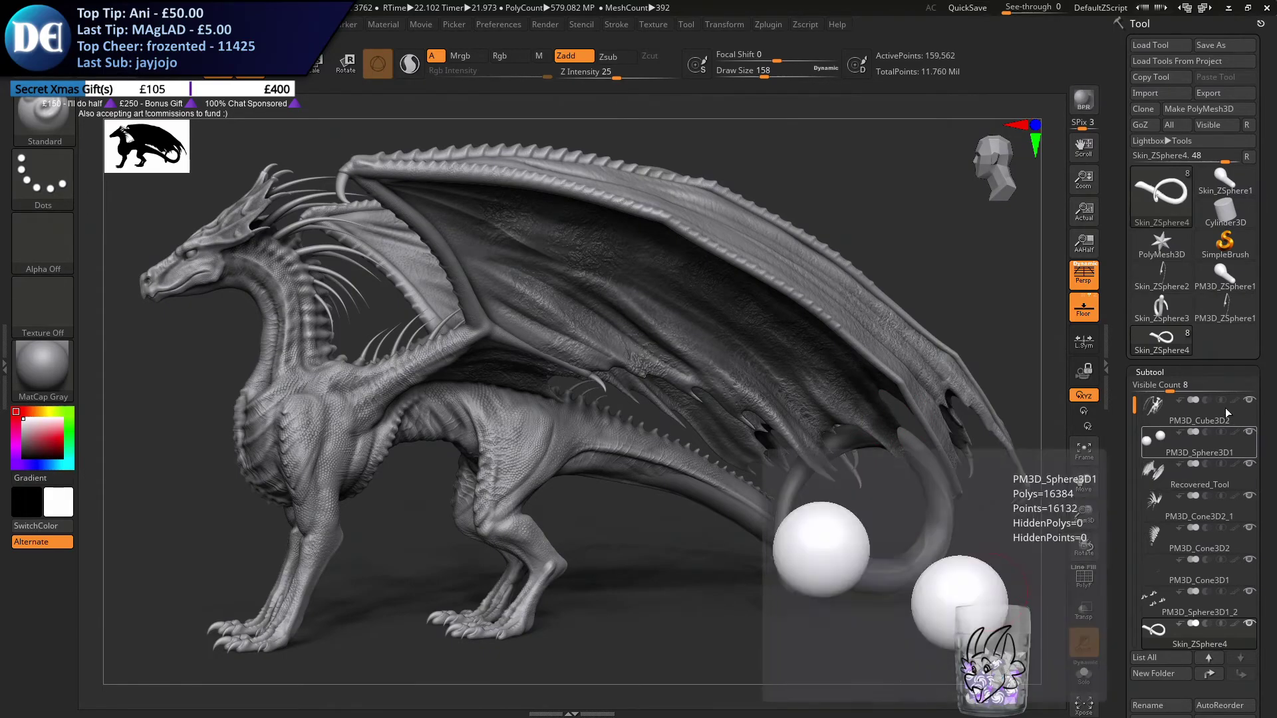
Hide the Recovered_Tool, PM3D_Cone3D2_1 and PM3D_Cone3D2 subtools again
left_click(1249, 464)
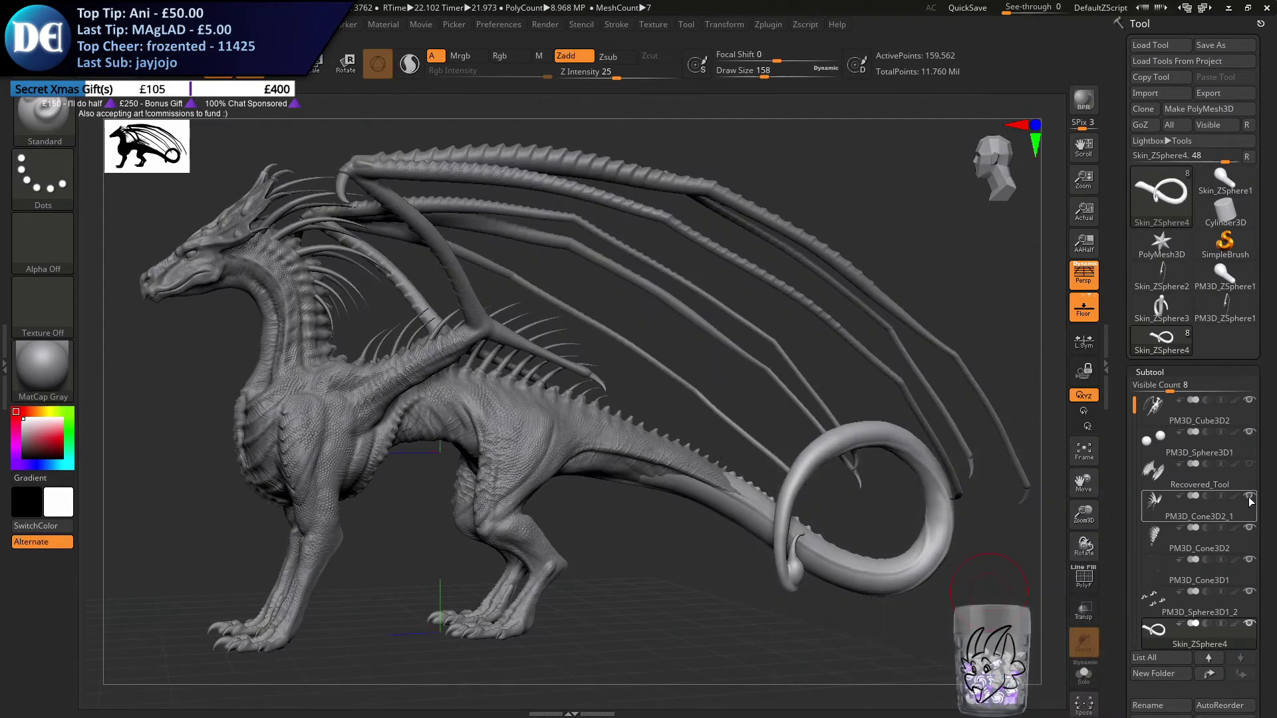
mouse_move(1128, 503)
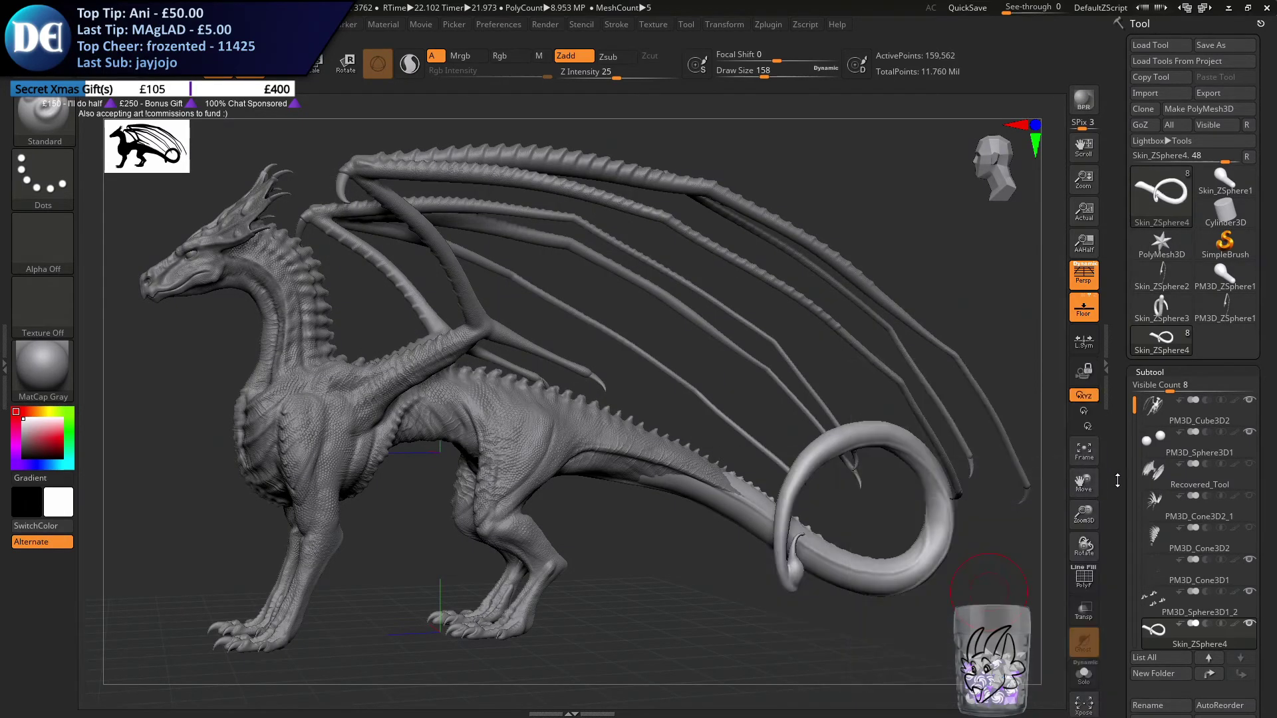
mouse_move(482, 479)
right_mouse_down("alt")
mouse_move(295, 406)
mouse_move(612, 527)
right_mouse_up("alt")
right_click_drag(814, 598, 594, 481, "alt")
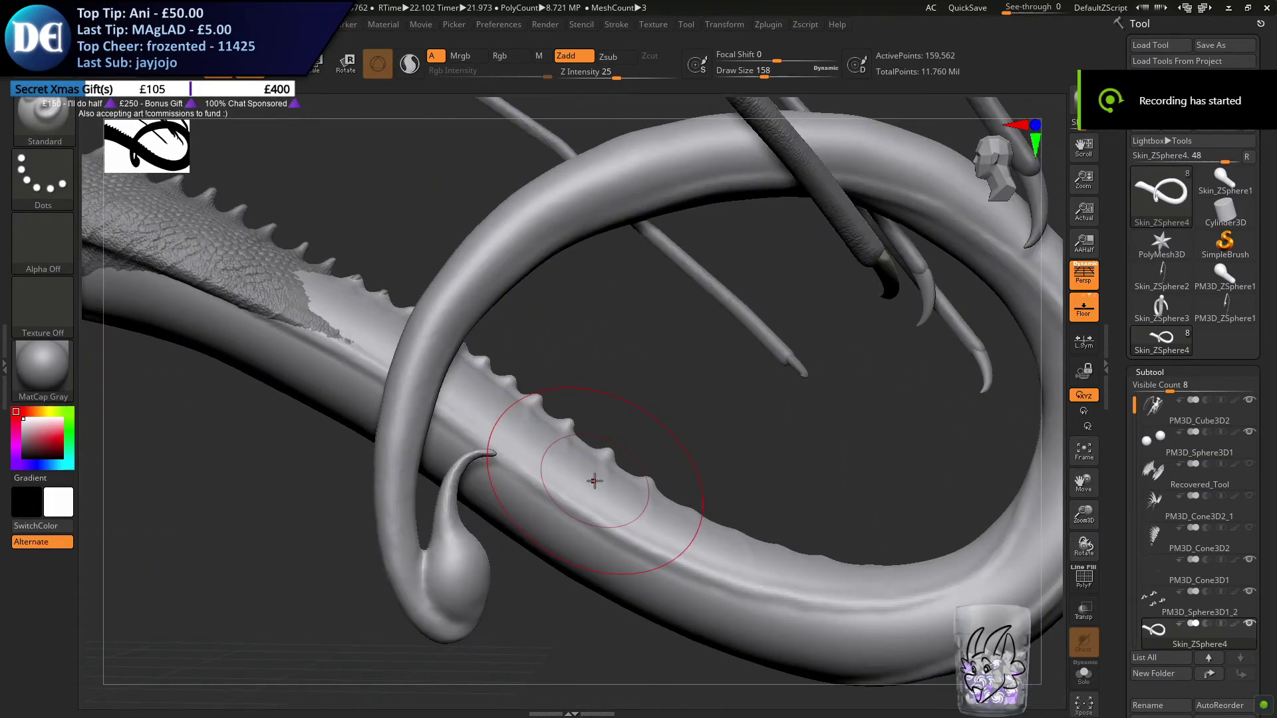
Set the draw size to 49 and mask the curved hook of the tail's stinger
key("s")
left_click_drag(287, 575, 279, 574)
mouse_move(449, 527)
right_mouse_down("alt")
mouse_move(466, 462)
mouse_move(472, 506)
right_mouse_up("alt")
key("s")
left_click_drag(454, 509, 442, 509)
mouse_move(435, 502)
right_mouse_down()
mouse_move(469, 452)
mouse_move(418, 426)
right_mouse_up()
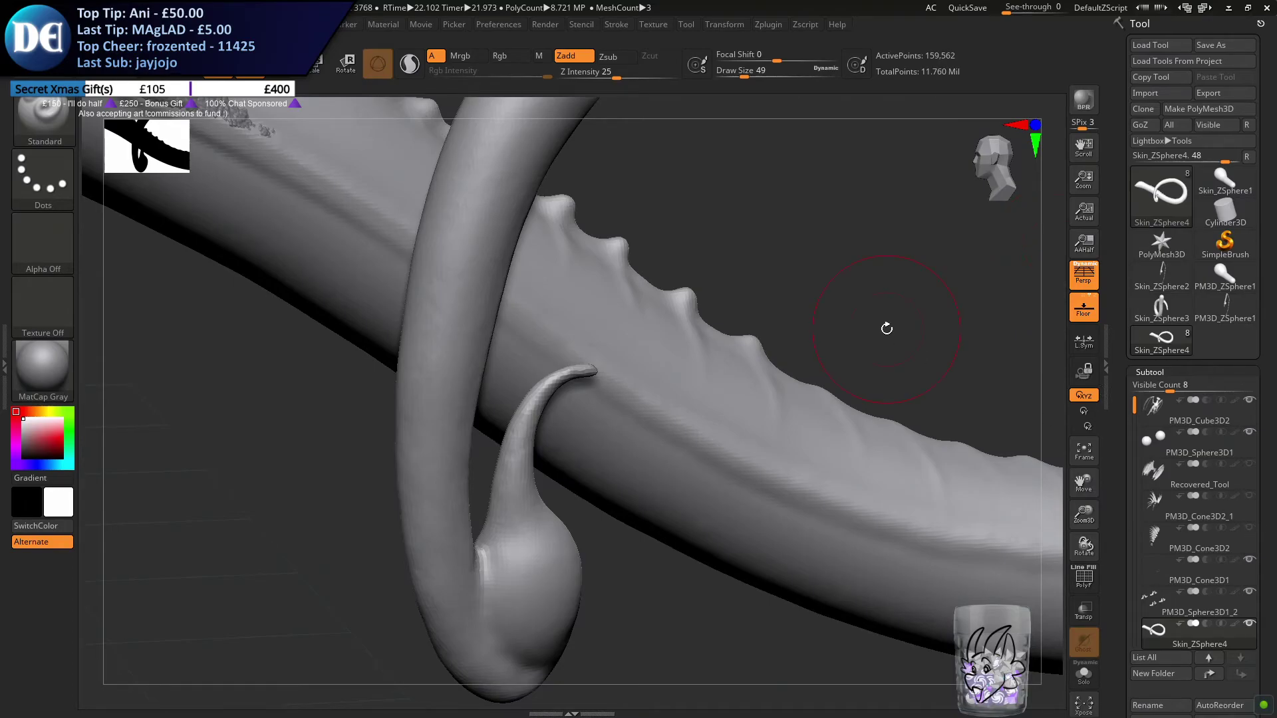
mouse_move(804, 541)
left_mouse_down()
mouse_move(738, 425)
mouse_move(613, 470)
mouse_move(723, 503)
mouse_move(741, 547)
left_mouse_up()
mouse_move(622, 432)
left_mouse_down("ctrl")
mouse_move(627, 352)
mouse_move(664, 346)
left_mouse_up("ctrl")
left_click_drag(706, 399, 626, 459)
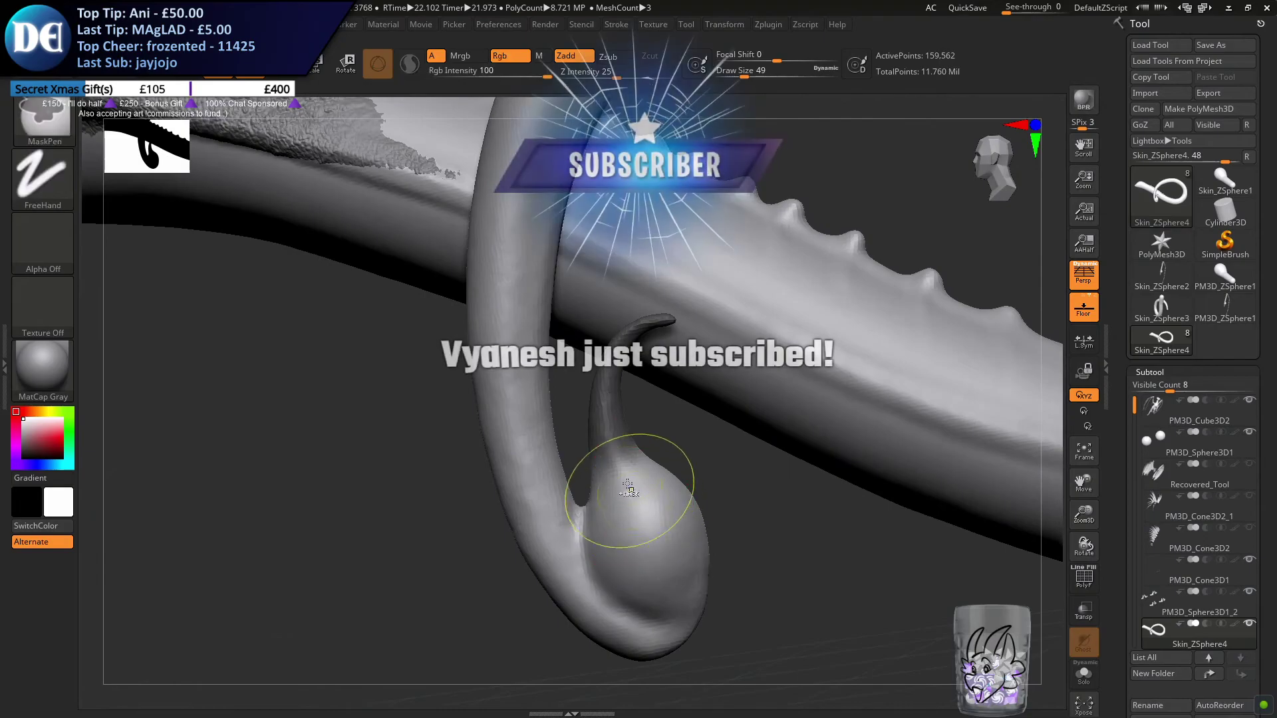
left_click_drag(705, 459, 632, 450)
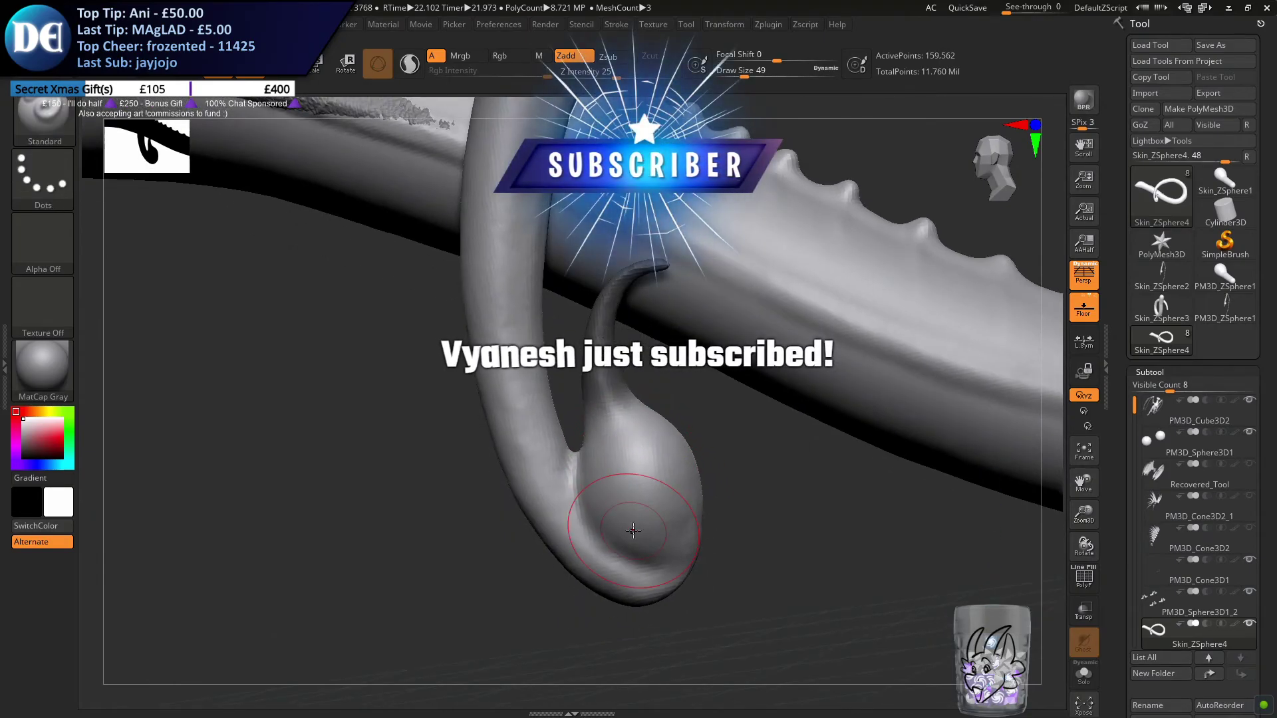
left_click_drag(711, 436, 718, 426)
Set the draw size to 16 and extend the mask over the stinger bulb towards its join with the tail
key("space")
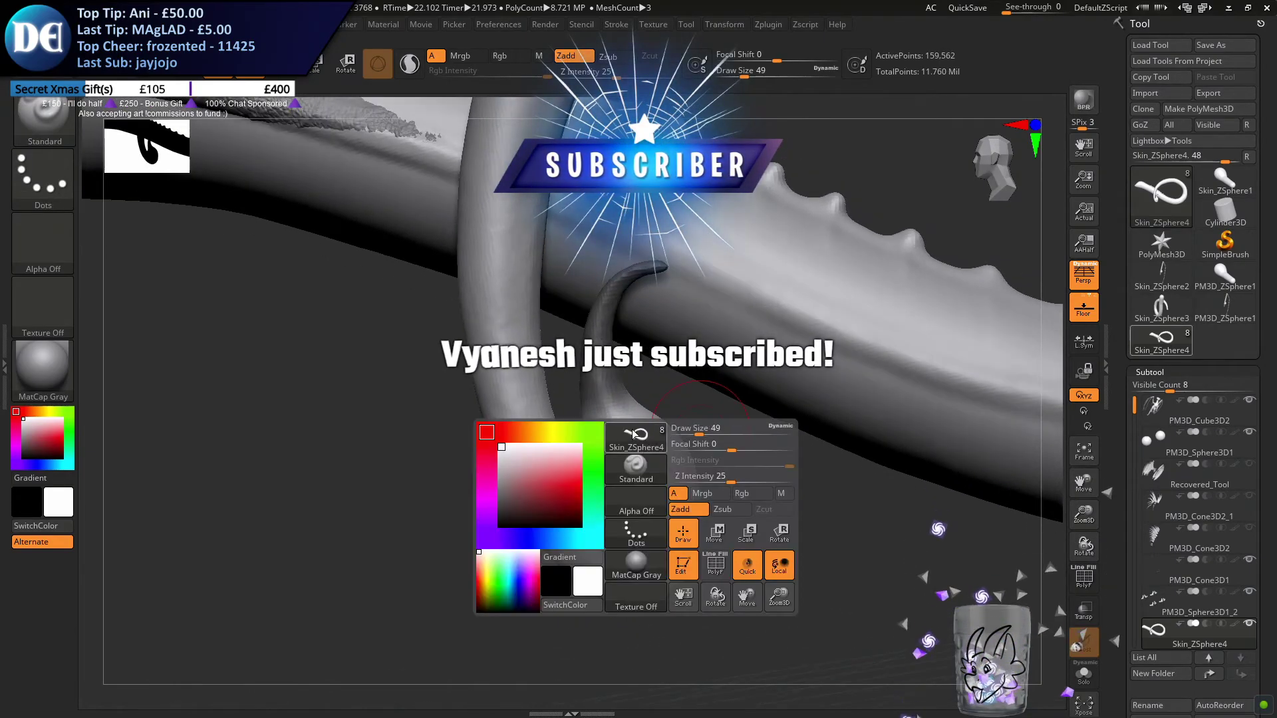
mouse_move(615, 457)
left_mouse_down("ctrl")
mouse_move(656, 461)
mouse_move(678, 492)
mouse_move(621, 510)
left_mouse_up("ctrl")
right_click_drag(585, 451, 600, 456)
key("s")
mouse_move(599, 455)
left_mouse_down()
mouse_move(588, 456)
mouse_move(625, 547)
left_mouse_up()
right_click_drag(567, 481, 592, 466)
left_click_drag(597, 500, 601, 515, "ctrl")
left_click_drag(578, 442, 599, 512, "ctrl")
left_click_drag(596, 467, 600, 506, "ctrl")
left_click_drag(578, 445, 599, 495, "ctrl")
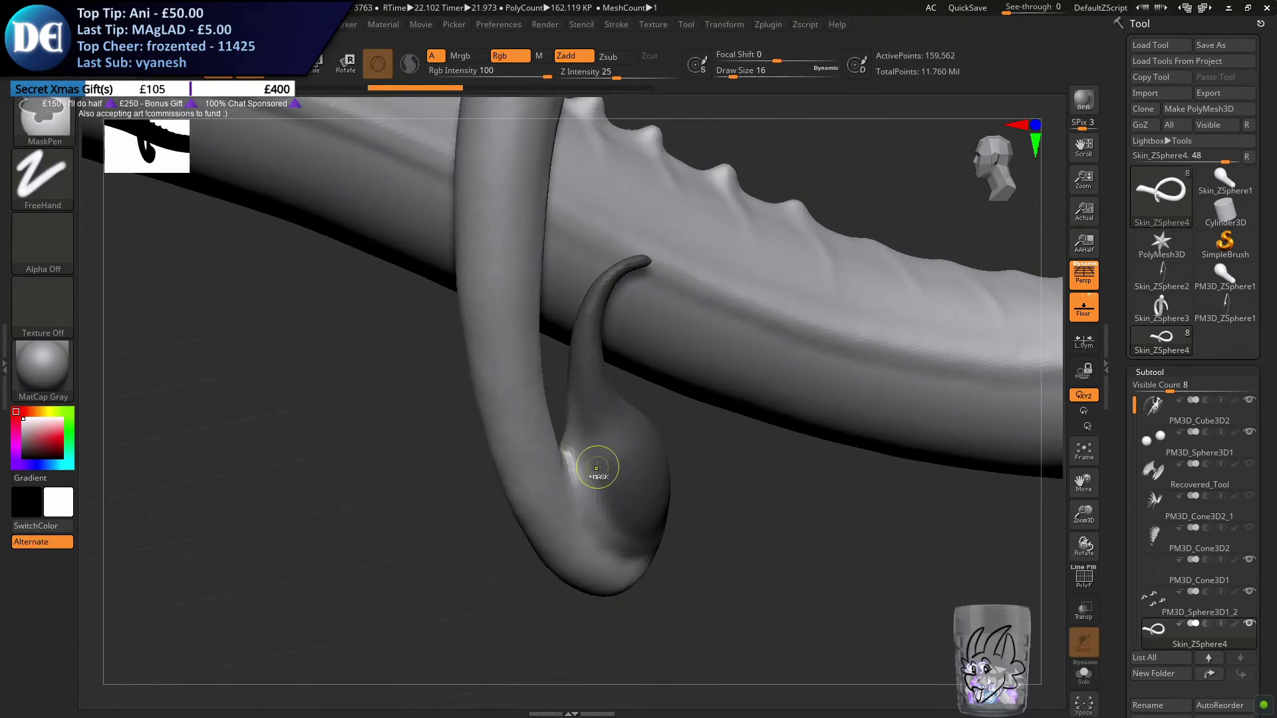
Refine the mask edge along the seam between the stinger bulb and the tail tip
mouse_move(573, 435)
left_mouse_down("ctrl")
mouse_move(599, 529)
mouse_move(627, 549)
left_mouse_up("ctrl")
right_click_drag(628, 533, 636, 548)
mouse_move(628, 546)
left_mouse_down("ctrl")
mouse_move(712, 567)
mouse_move(718, 551)
mouse_move(690, 532)
left_mouse_up("ctrl")
right_click_drag(690, 532, 642, 528)
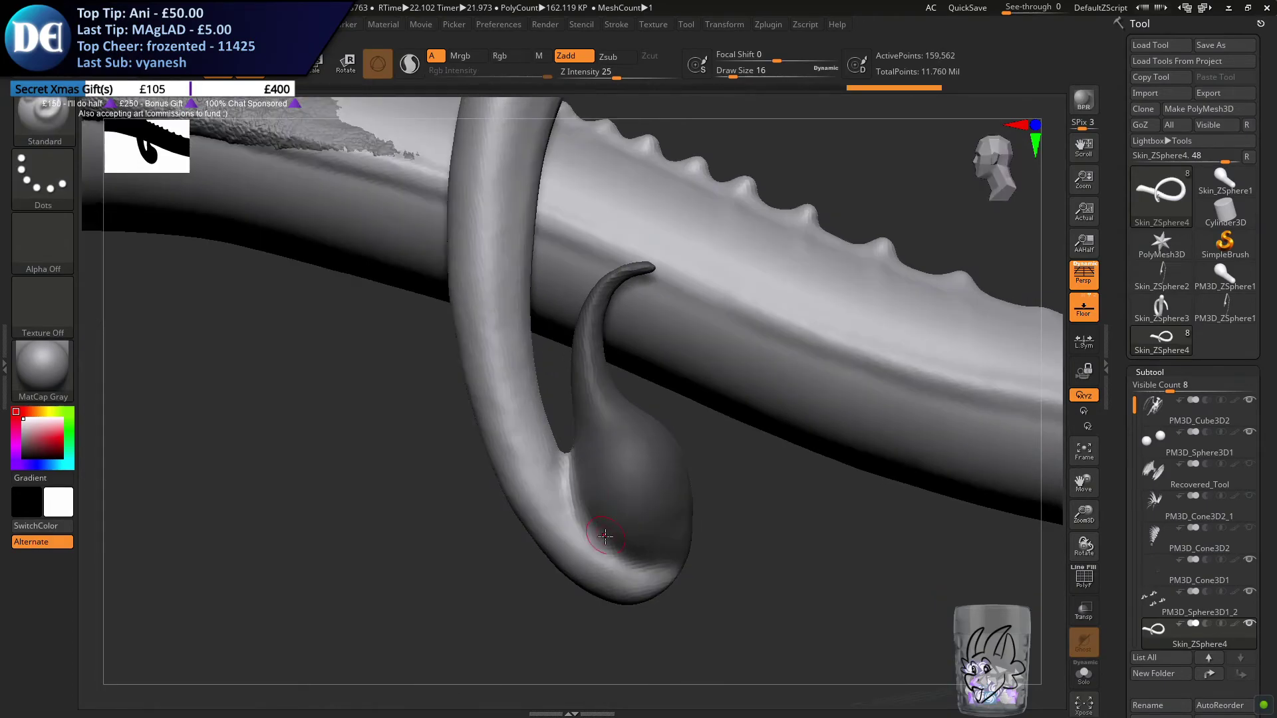
left_click_drag(613, 534, 627, 538, "ctrl")
left_click_drag(583, 450, 580, 473, "ctrl")
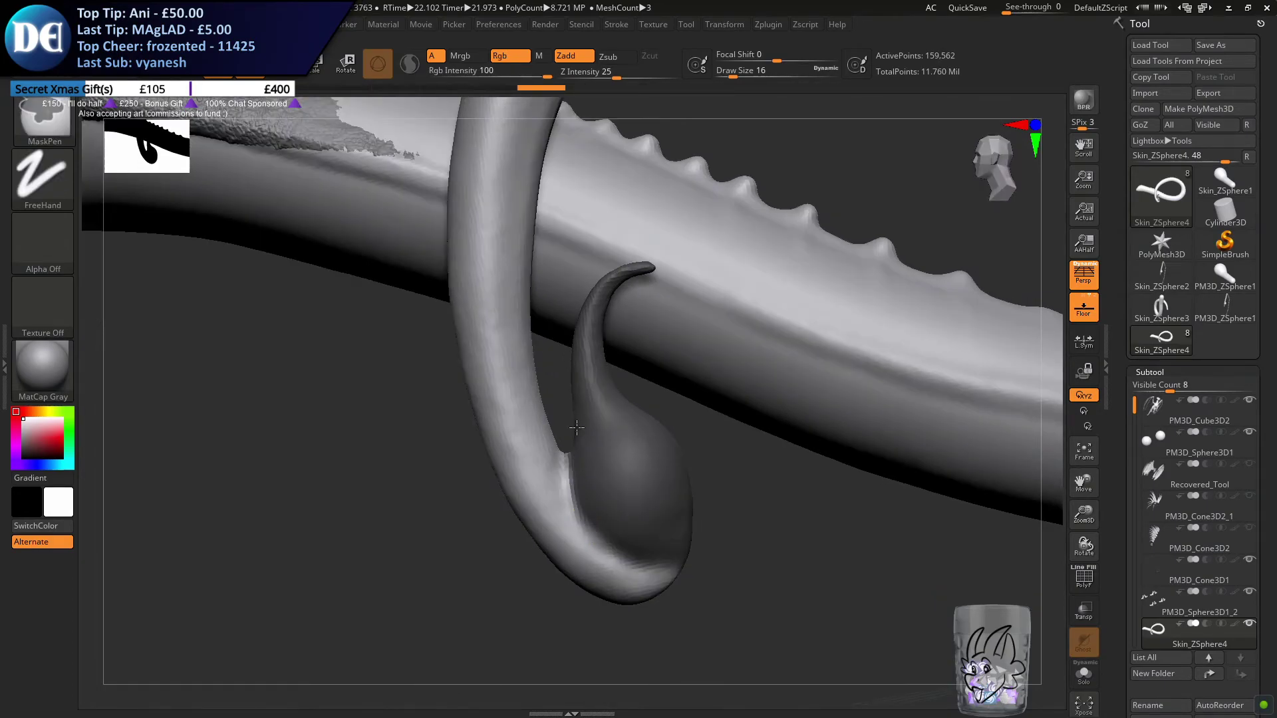
left_click_drag(576, 429, 579, 399, "ctrl")
Mask the opposite side of the stinger bulb down to the tail tip
mouse_move(612, 467)
right_mouse_down()
mouse_move(542, 456)
mouse_move(545, 393)
right_mouse_up()
mouse_move(592, 519)
left_mouse_down("ctrl")
mouse_move(618, 522)
mouse_move(692, 459)
left_mouse_up("ctrl")
mouse_move(692, 459)
right_mouse_down()
mouse_move(638, 399)
mouse_move(644, 419)
mouse_move(622, 456)
mouse_move(609, 444)
right_mouse_up()
mouse_move(569, 492)
left_mouse_down("ctrl")
mouse_move(645, 524)
mouse_move(747, 508)
mouse_move(727, 485)
mouse_move(672, 496)
mouse_move(701, 450)
left_mouse_up("ctrl")
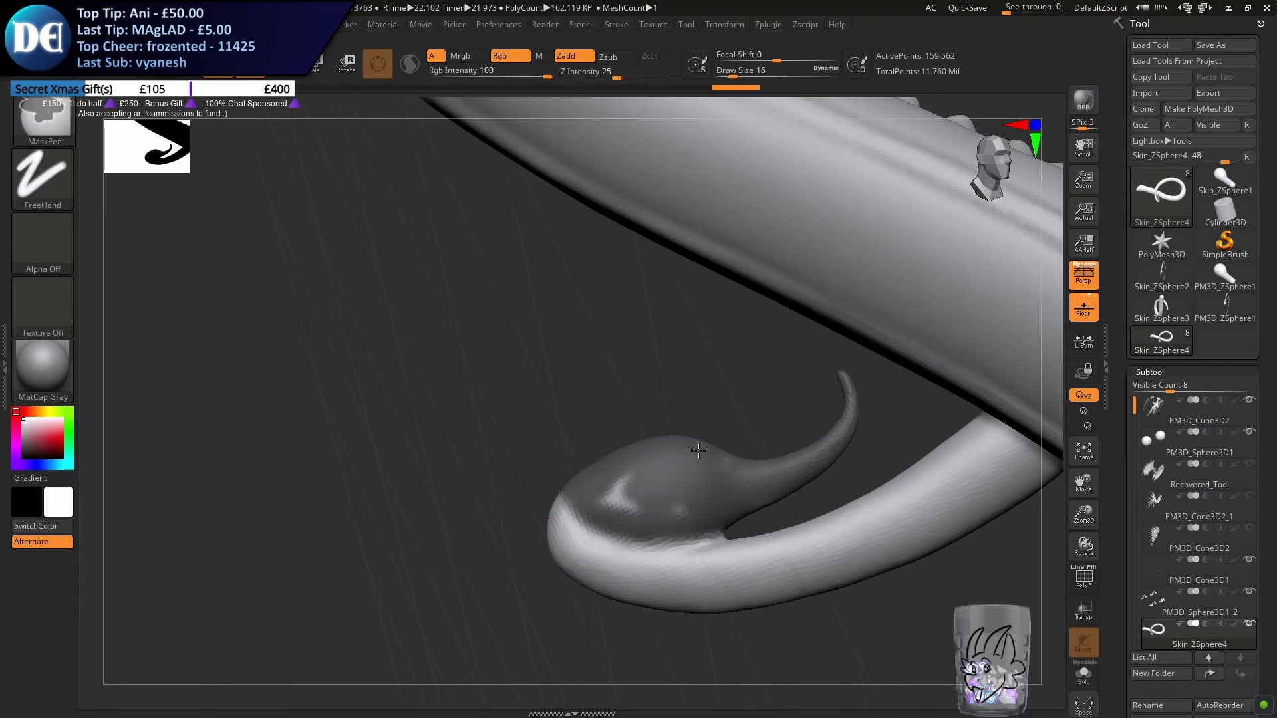
left_click_drag(635, 488, 619, 500, "ctrl")
mouse_move(618, 500)
right_mouse_down("ctrl")
mouse_move(607, 499)
mouse_move(622, 497)
right_mouse_up("ctrl")
left_click_drag(622, 498, 710, 458, "ctrl")
key("ctrl+z")
key("ctrl+shift+z")
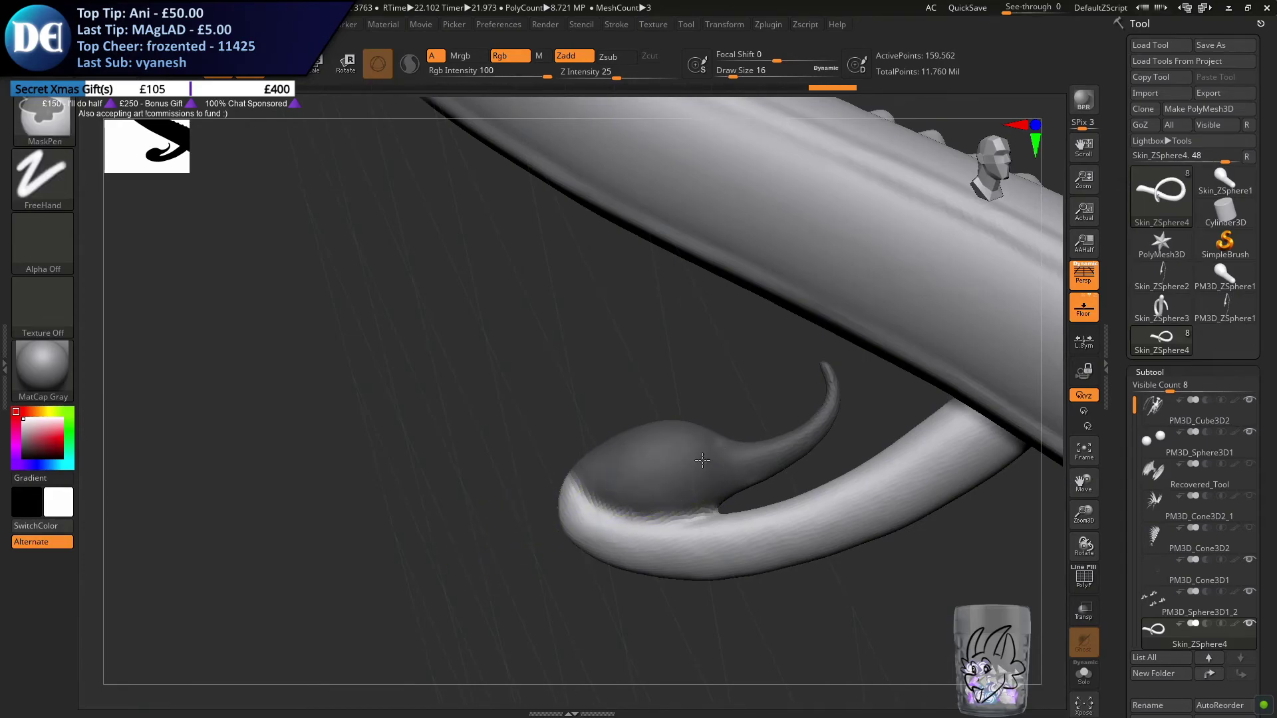
Invert the mask so only the stinger is editable and place the transform gizmo on the stinger
mouse_move(659, 458)
right_mouse_down()
mouse_move(590, 492)
mouse_move(748, 474)
right_mouse_up()
left_click(672, 485, "ctrl")
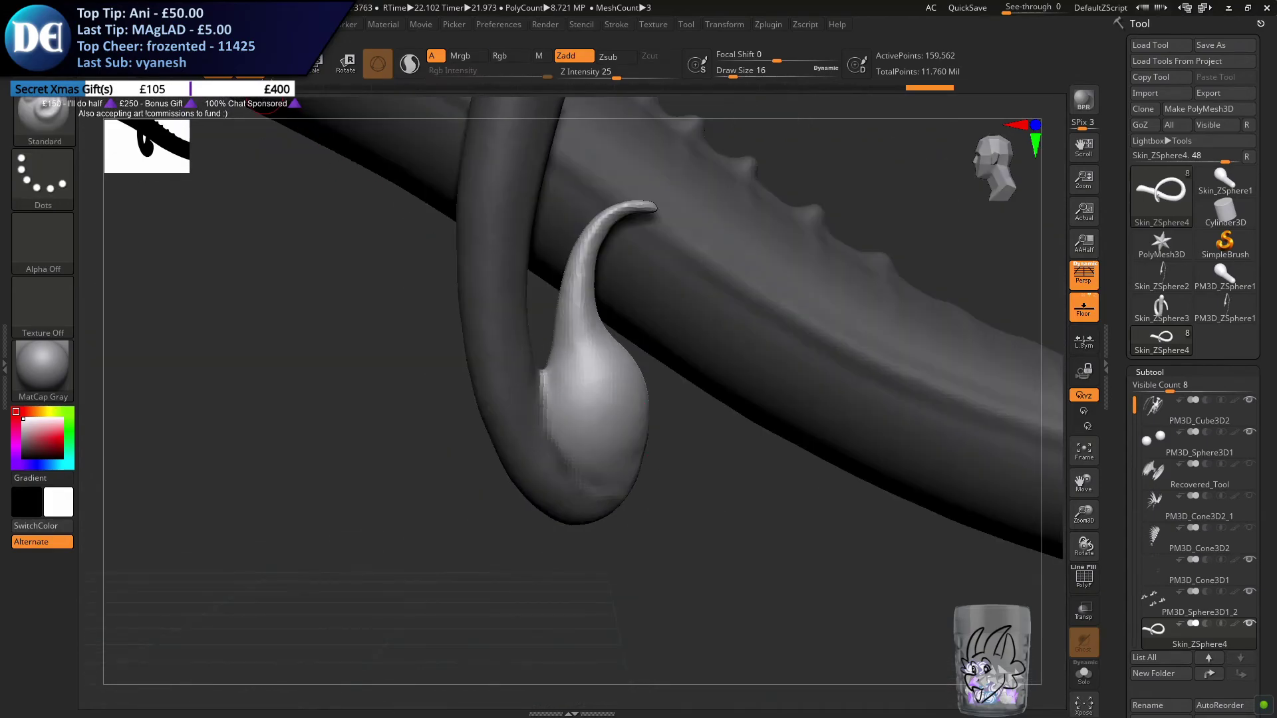
key("w")
mouse_move(562, 490)
right_mouse_down("ctrl")
mouse_move(513, 408)
mouse_move(638, 440)
mouse_move(292, 311)
right_mouse_up("ctrl")
left_click_drag(305, 288, 678, 410, "alt")
right_click_drag(742, 405, 755, 549, "ctrl")
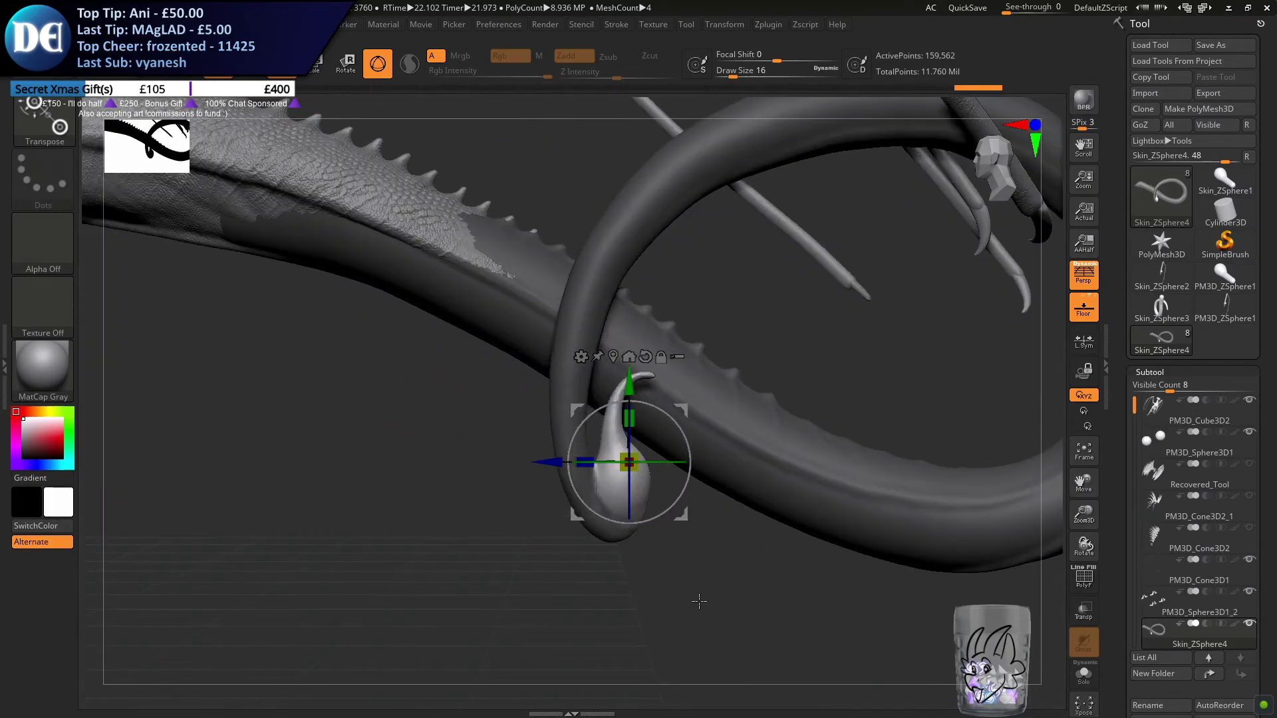
right_click_drag(659, 520, 604, 459)
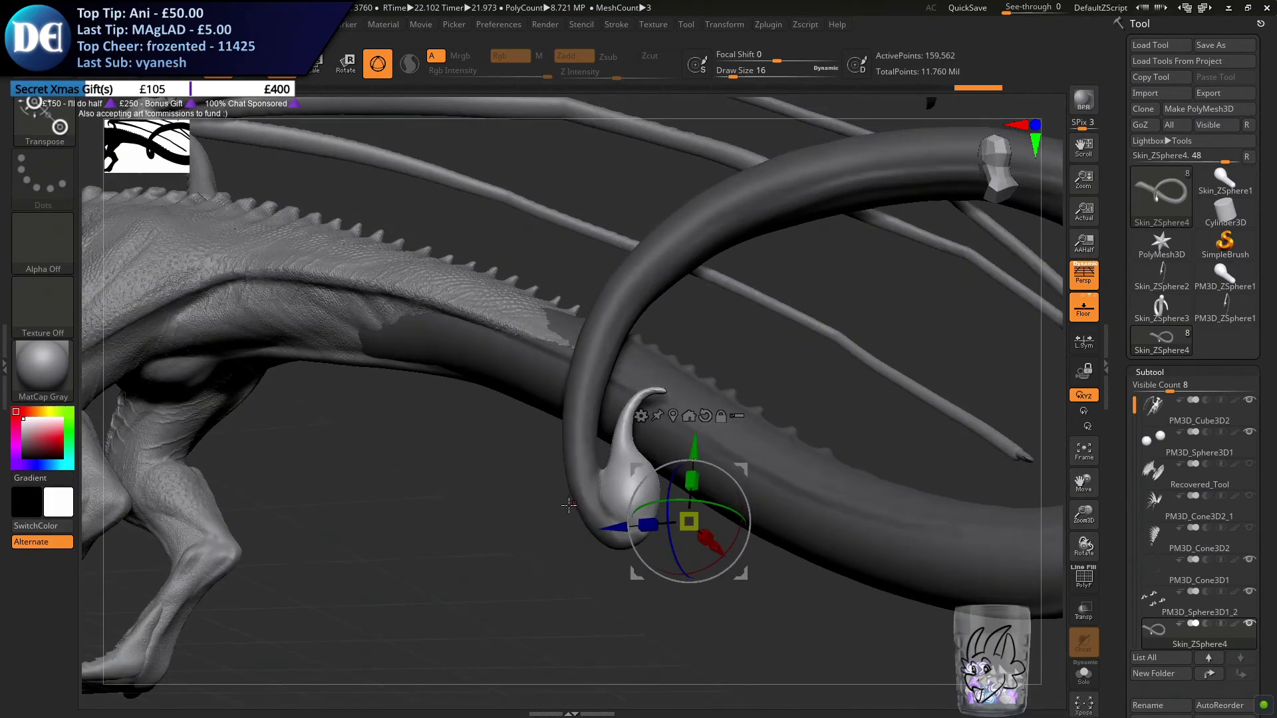
right_click_drag(572, 544, 777, 532)
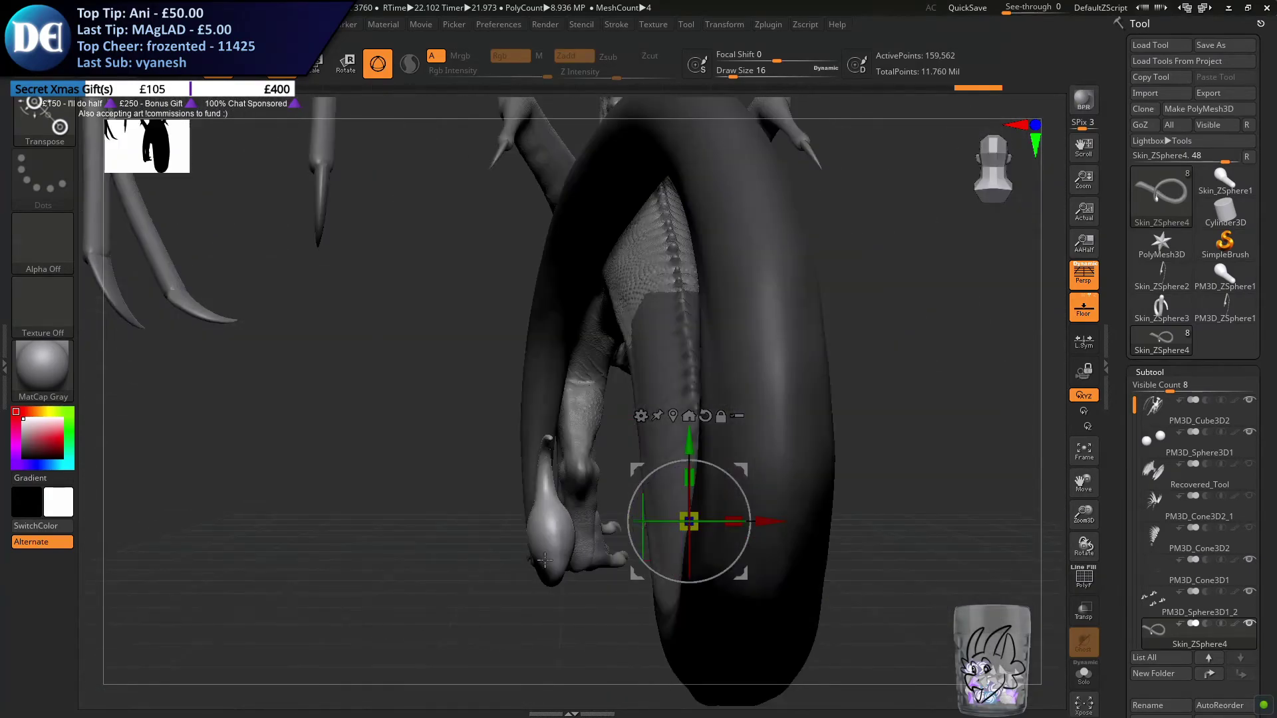
left_click_drag(772, 526, 639, 553, "alt")
right_click_drag(639, 552, 641, 427, "alt")
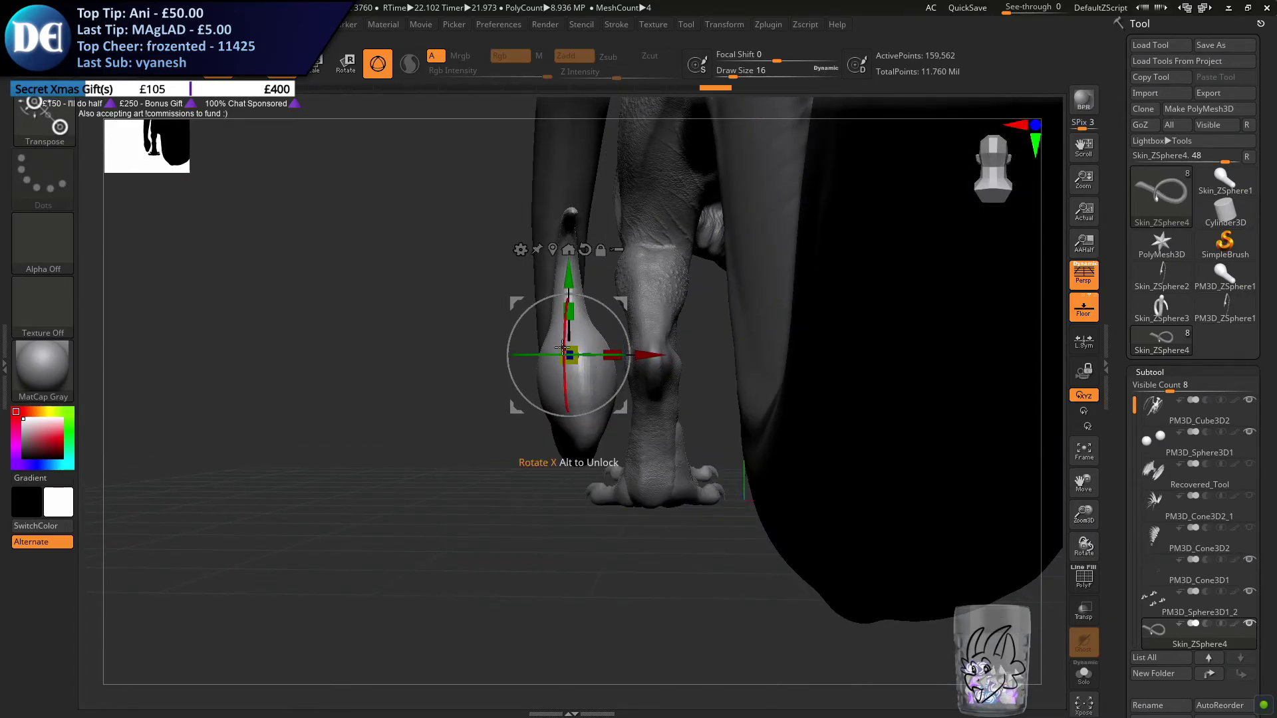
Reposition and rotate the unmasked stinger so it leans away from the tail tip
left_click_drag(564, 347, 657, 349)
right_click_drag(555, 433, 697, 435)
left_click_drag(615, 298, 651, 305)
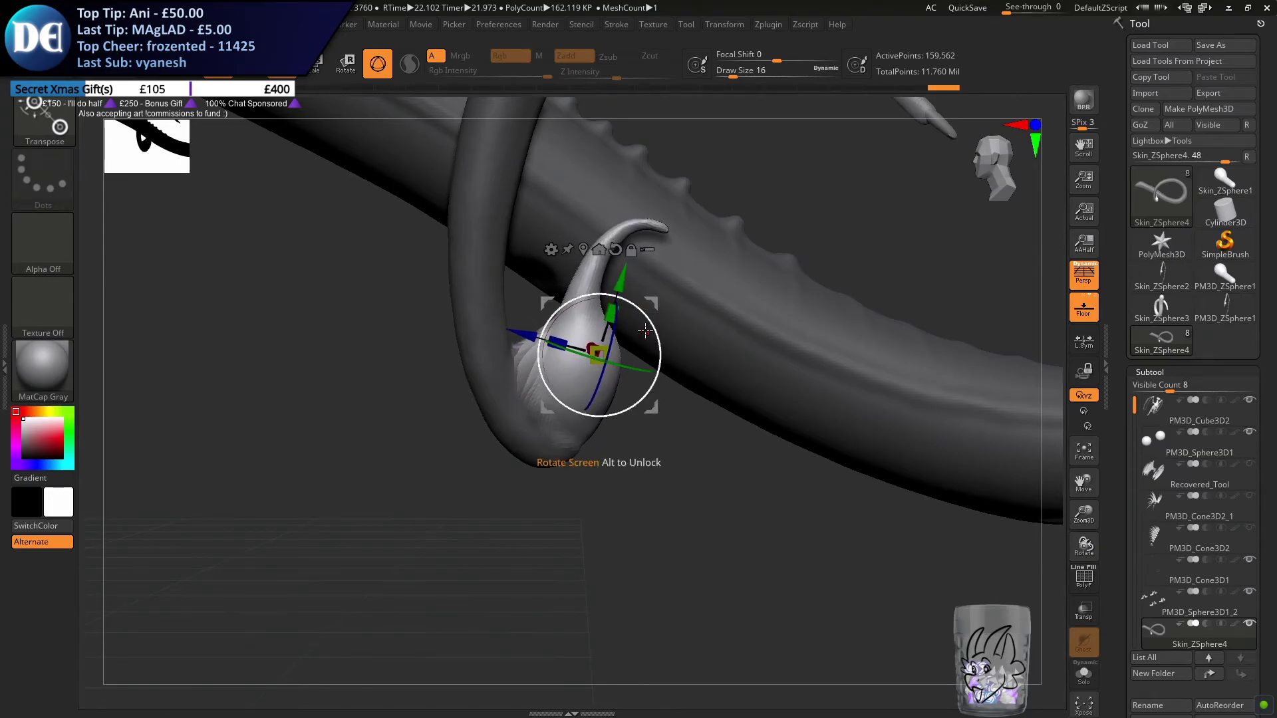
key("ctrl+z")
left_click_drag(651, 330, 640, 304)
right_click_drag(646, 320, 627, 299)
Clear the mask, remesh the tail with DynaMesh and return to Draw mode
mouse_move(658, 347)
right_mouse_down()
mouse_move(678, 365)
mouse_move(661, 376)
mouse_move(405, 419)
mouse_move(407, 488)
right_mouse_up()
mouse_move(408, 489)
left_mouse_down("ctrl")
mouse_move(324, 481)
mouse_move(387, 561)
left_mouse_up("ctrl")
key("q")
right_click_drag(469, 406, 480, 461, "ctrl")
key("s")
left_click_drag(482, 463, 484, 462)
left_click_drag(474, 409, 487, 396, "shift")
Select the ClayBuildup brush and set its draw size to 33
left_click(51, 134)
left_click(454, 193)
key("s")
left_click_drag(341, 502, 346, 502)
right_click_drag(405, 490, 490, 502, "alt")
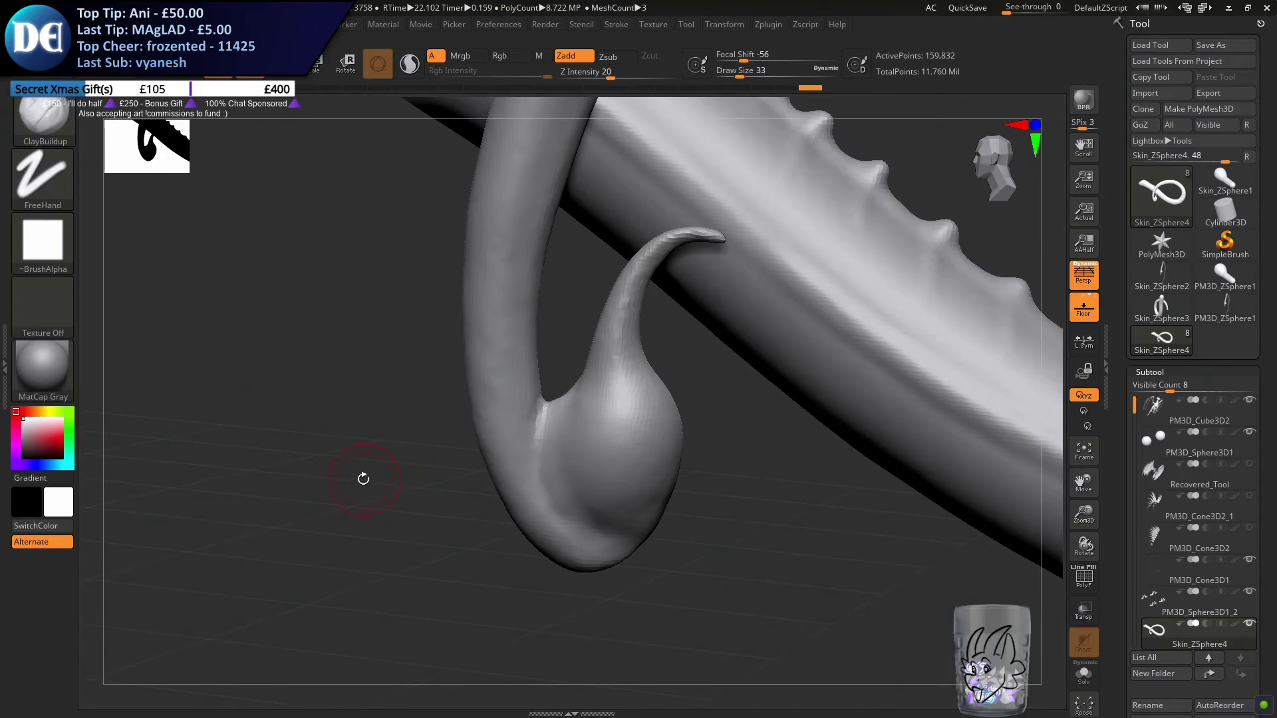
Build up clay strokes along the join between the stinger bulb and the tail tip
mouse_move(359, 468)
right_mouse_down()
mouse_move(373, 422)
mouse_move(605, 500)
right_mouse_up()
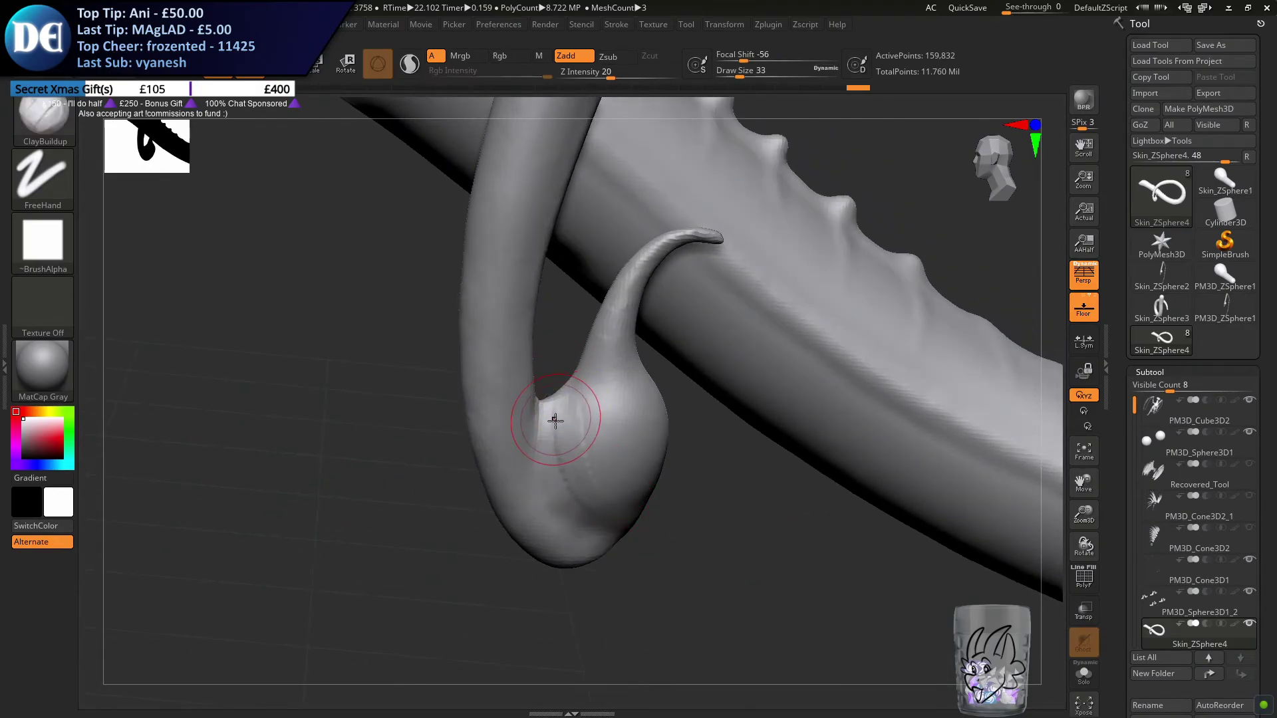
right_click_drag(548, 454, 553, 391)
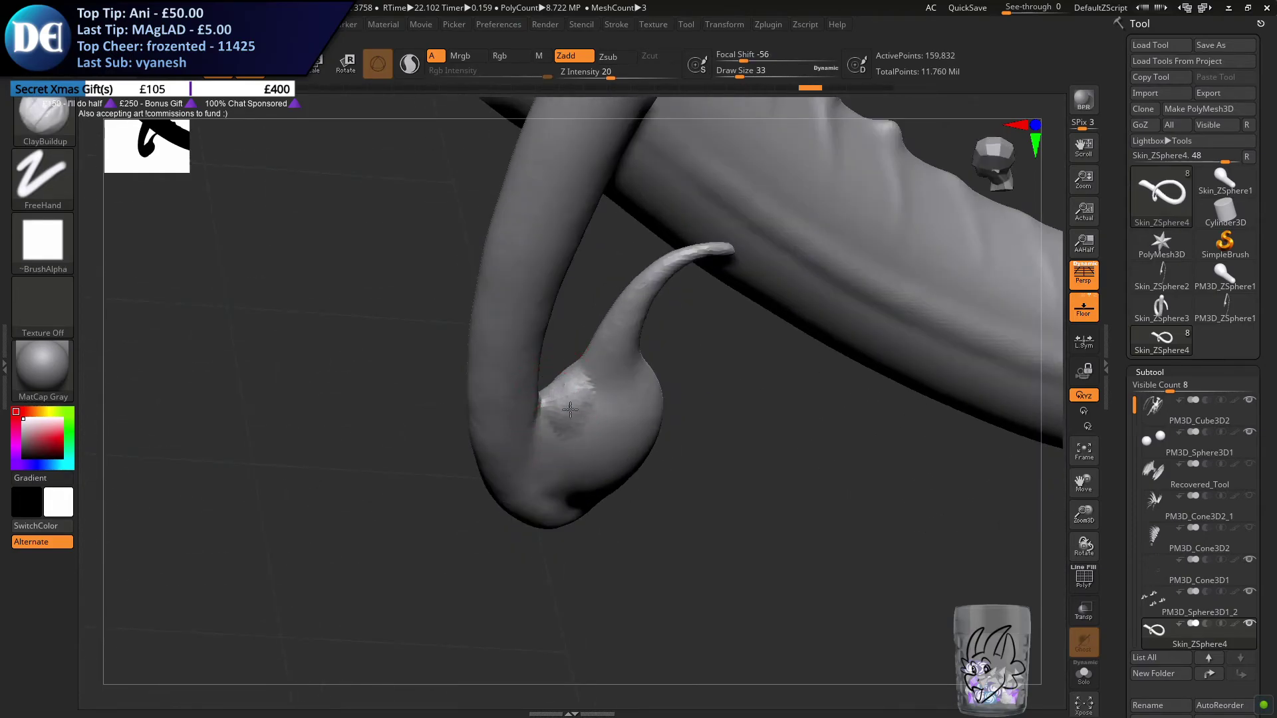
right_click_drag(553, 384, 569, 439)
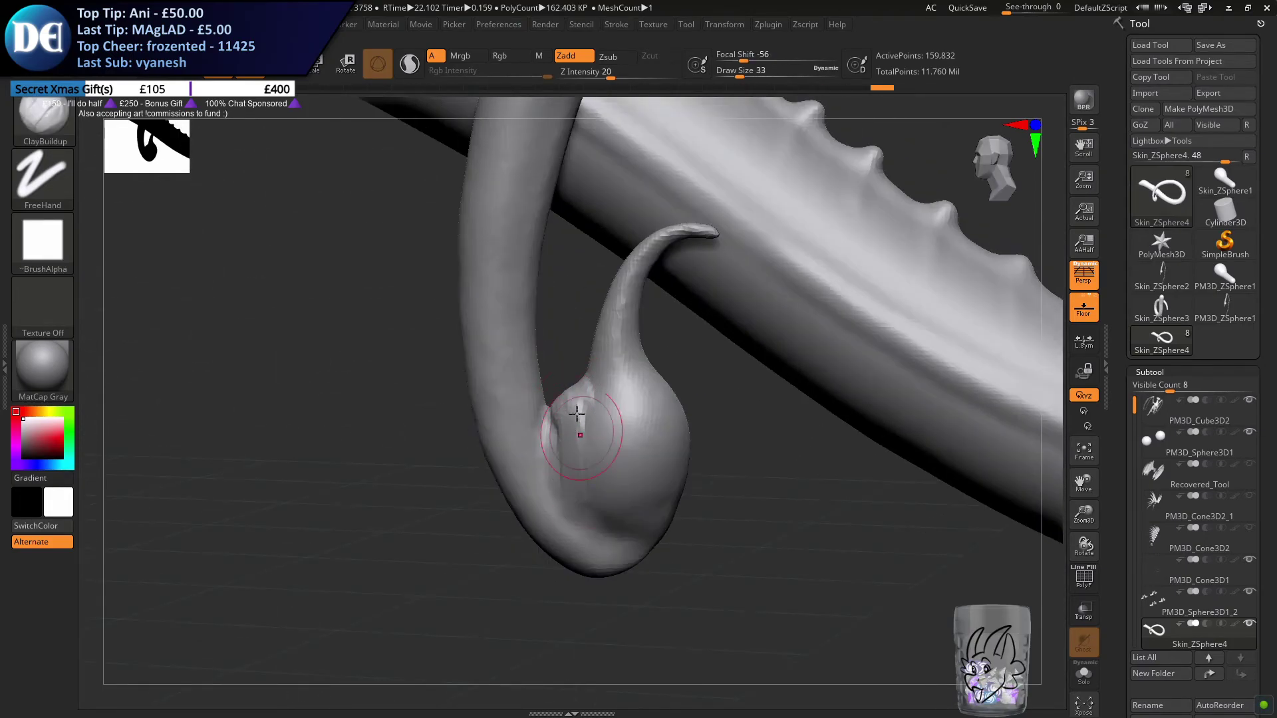
left_click_drag(619, 531, 572, 433, "shift")
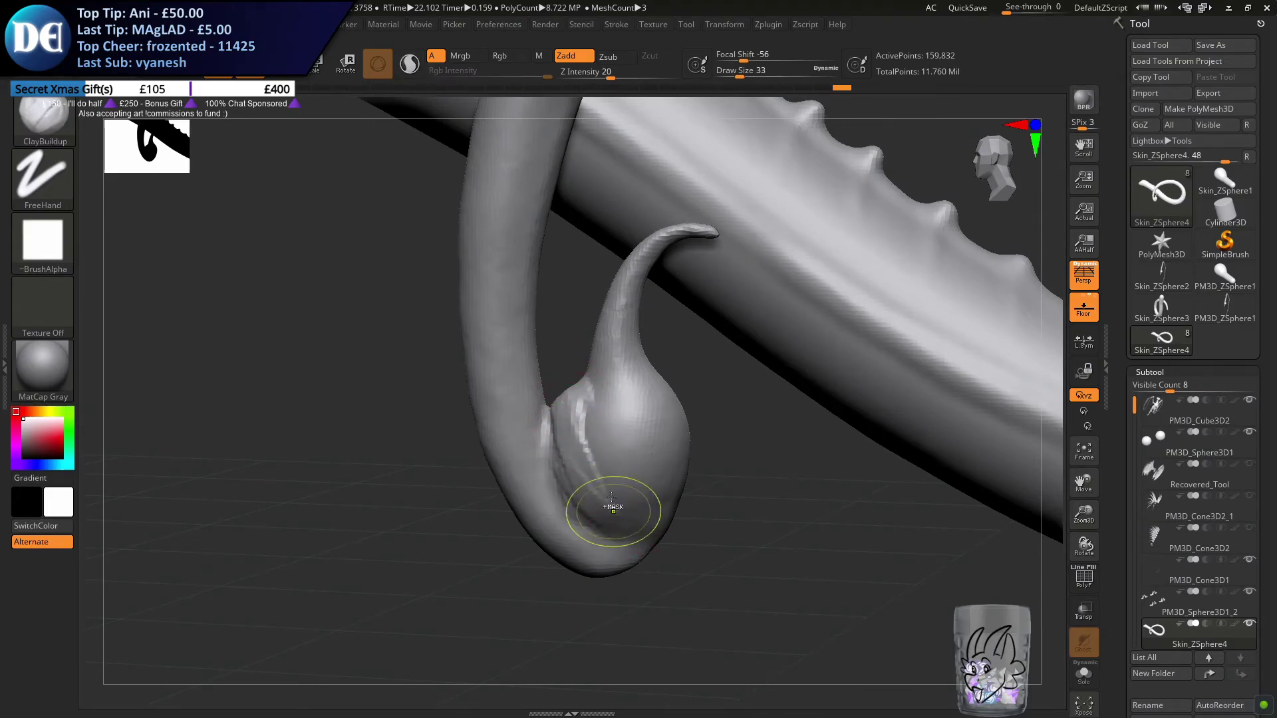
right_click_drag(566, 424, 558, 412)
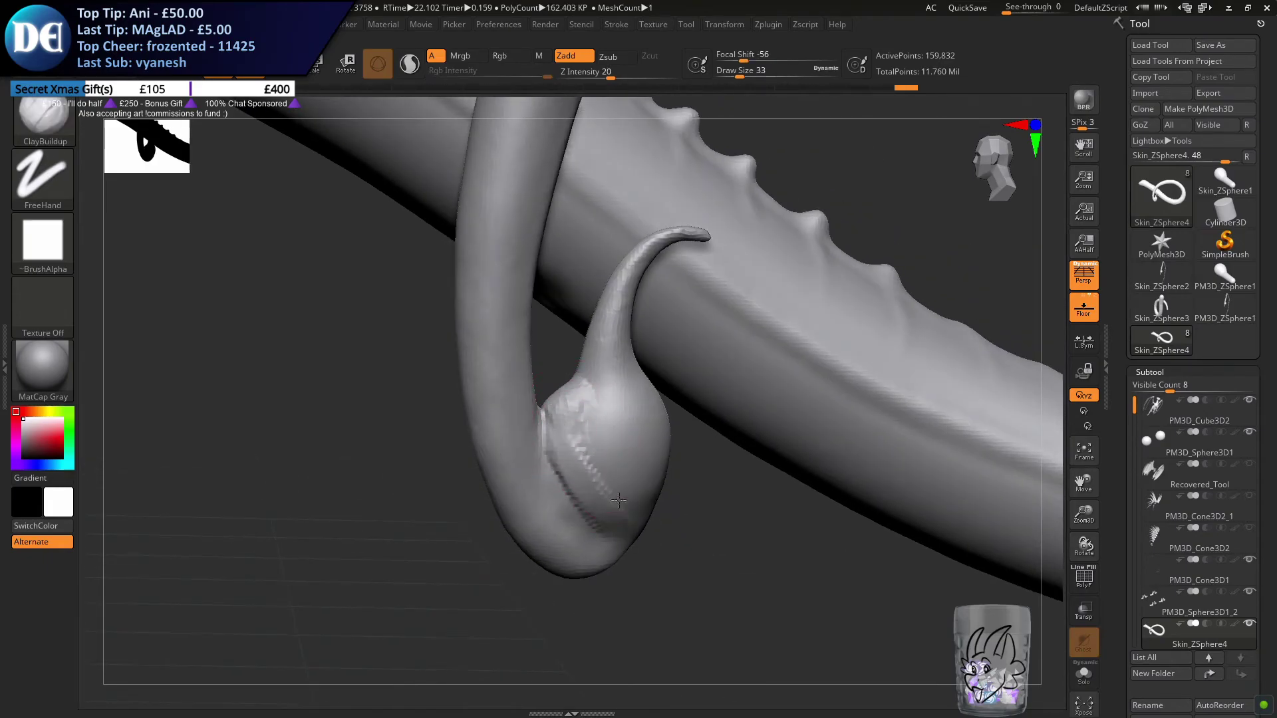
Build up the opposite side of the stinger bulb with ClayBuildup and remesh the tail with DynaMesh
right_click_drag(580, 430, 674, 435)
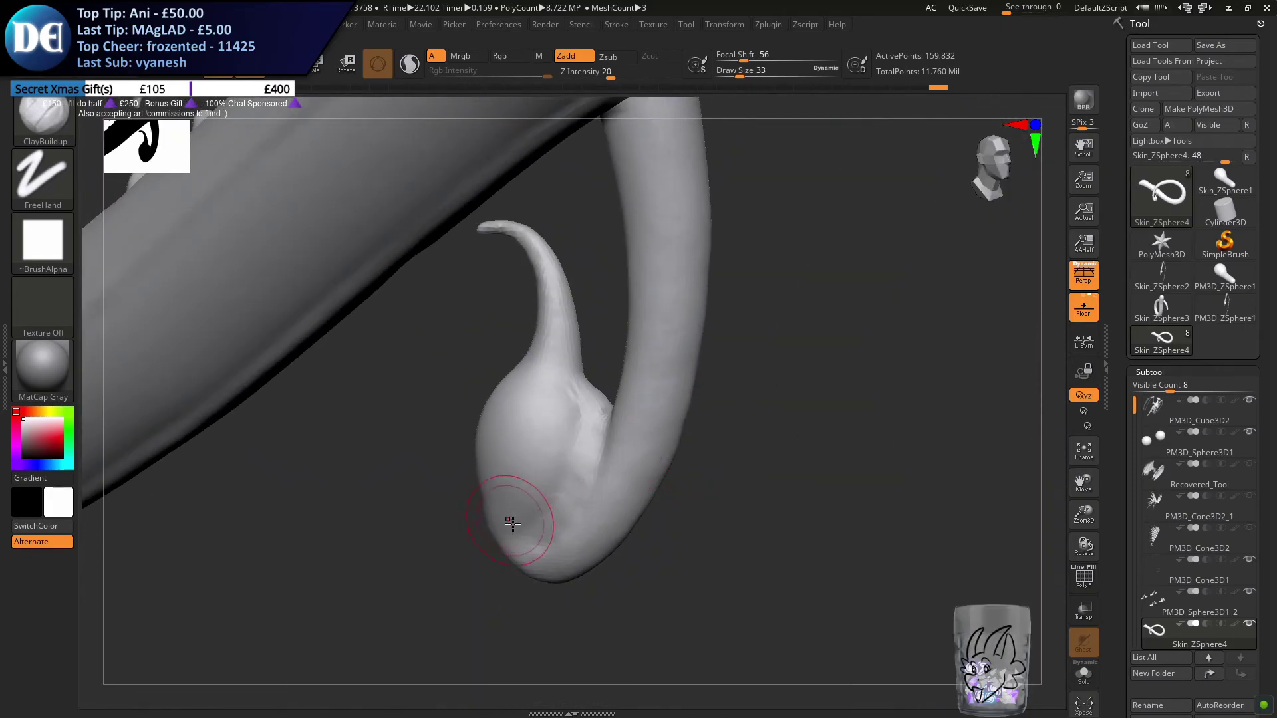
left_click_drag(564, 377, 552, 449)
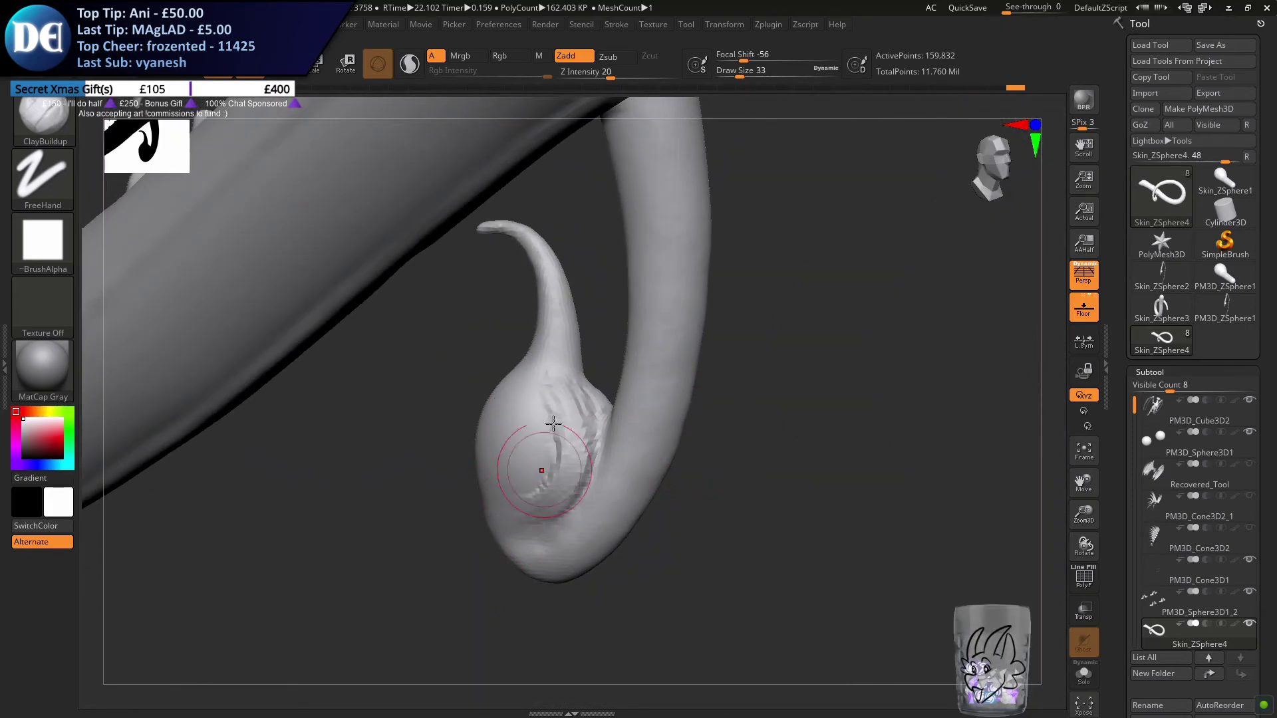
left_click_drag(329, 561, 353, 559, "ctrl")
mouse_move(513, 474)
left_mouse_down("shift")
mouse_move(546, 464)
mouse_move(547, 444)
left_mouse_up("shift")
mouse_move(536, 447)
right_mouse_down()
mouse_move(542, 432)
mouse_move(578, 430)
right_mouse_up()
left_click_drag(579, 413, 578, 442)
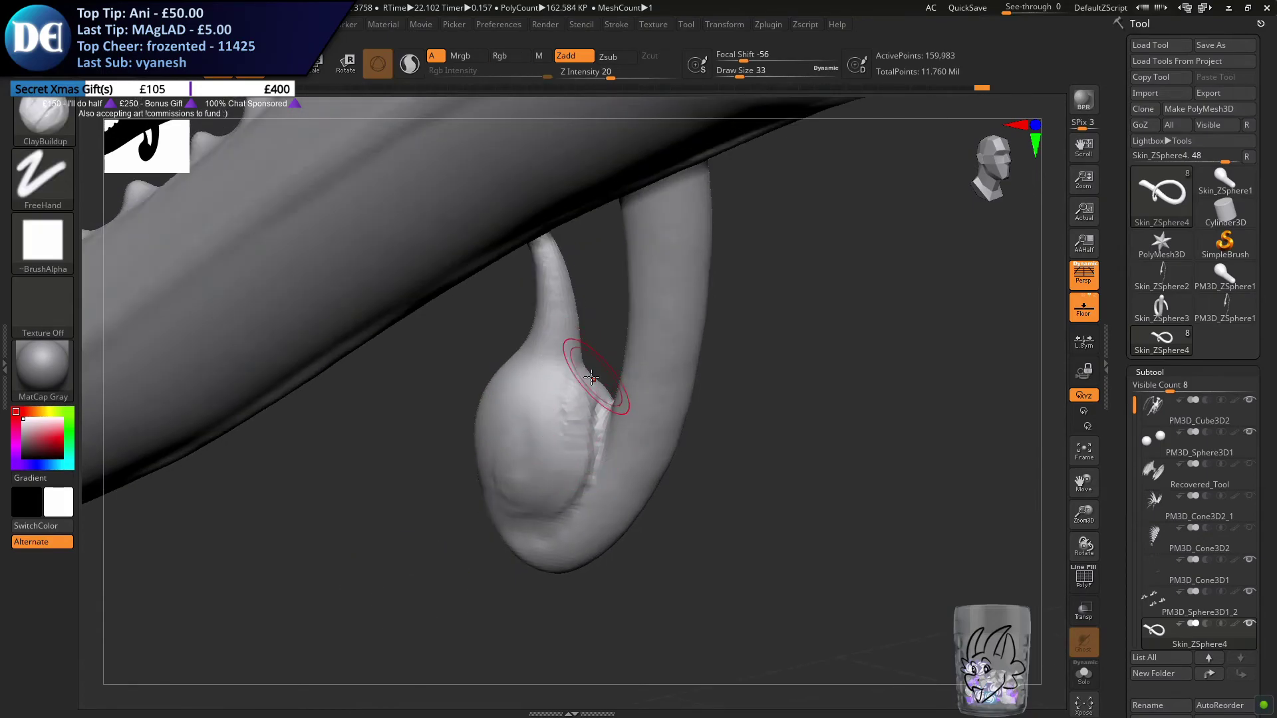
Build up clay where the stinger's neck meets the tail bend and remesh the tail with DynaMesh
left_click_drag(573, 337, 596, 400)
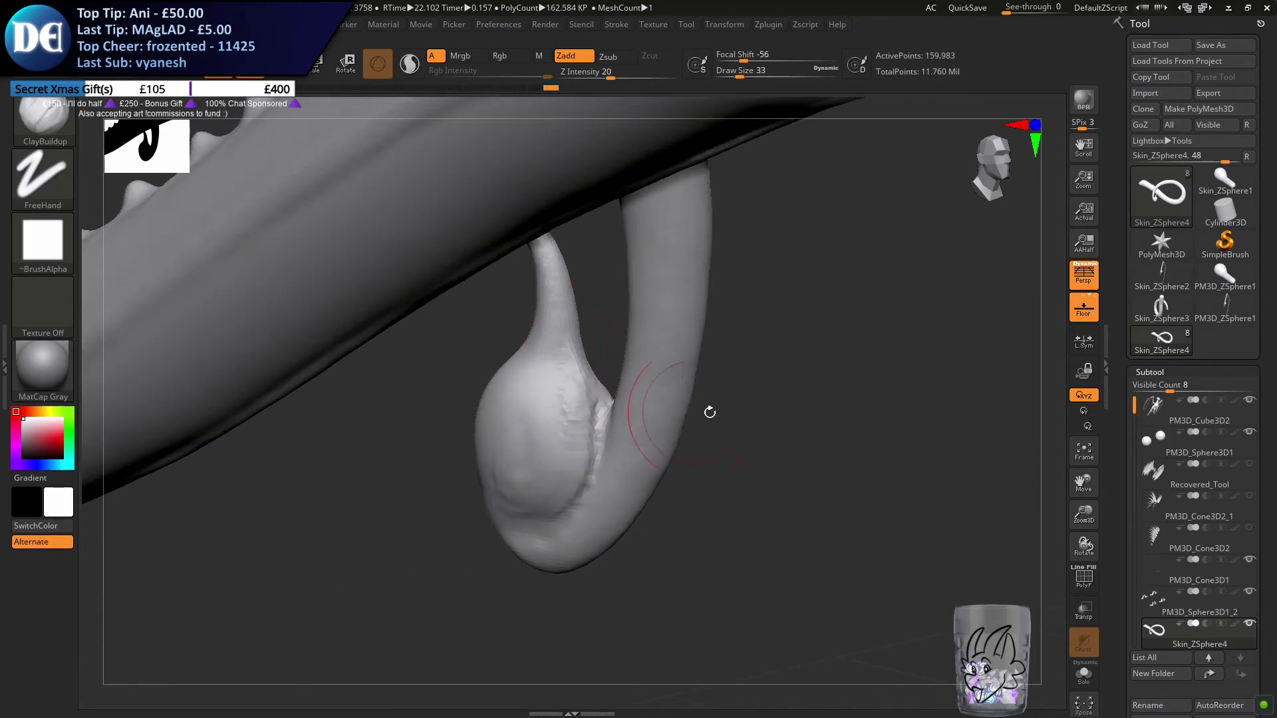
left_click_drag(772, 396, 608, 421)
mouse_move(598, 432)
left_mouse_down("shift")
mouse_move(584, 395)
mouse_move(592, 435)
mouse_move(578, 447)
left_mouse_up("shift")
mouse_move(573, 403)
left_mouse_down()
mouse_move(633, 434)
mouse_move(625, 475)
mouse_move(594, 491)
left_mouse_up()
mouse_move(601, 480)
right_mouse_down()
mouse_move(562, 450)
mouse_move(692, 483)
mouse_move(668, 495)
mouse_move(678, 512)
right_mouse_up()
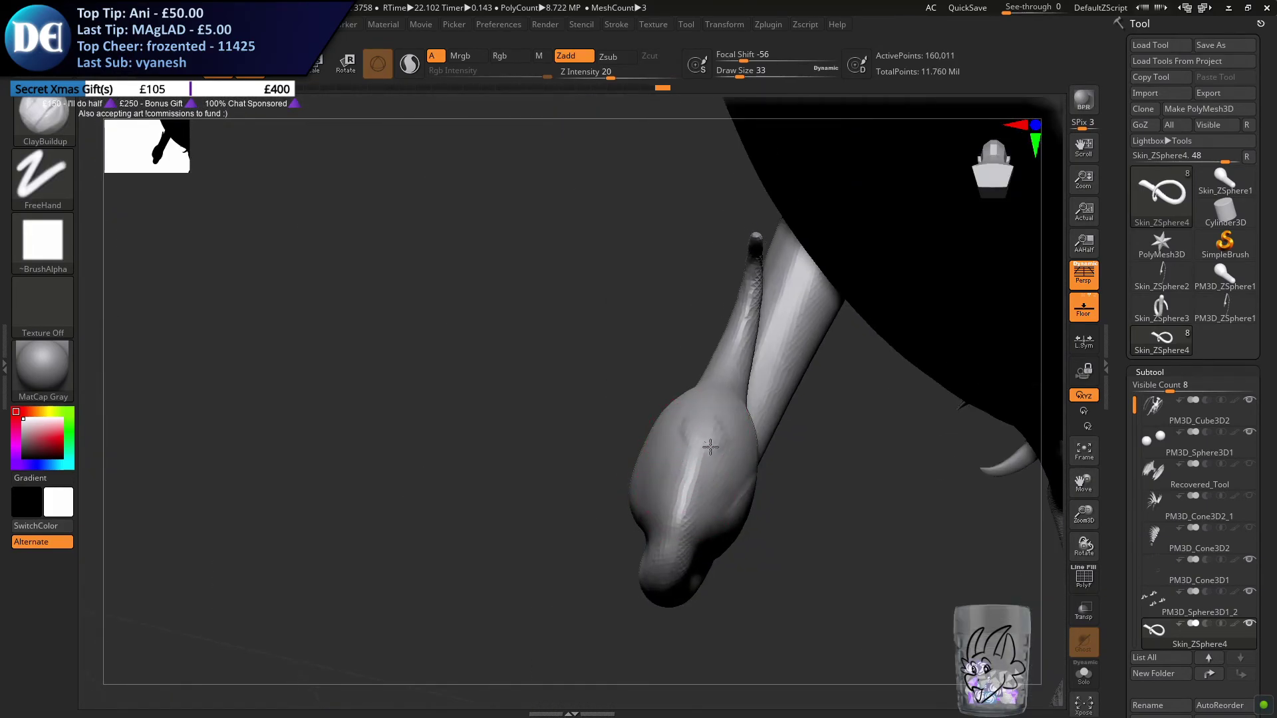
Add ClayBuildup strokes along the underside of the bulb and around the tight bend of the tail
mouse_move(696, 433)
left_mouse_down()
mouse_move(679, 515)
mouse_move(695, 554)
mouse_move(648, 537)
left_mouse_up()
mouse_move(633, 536)
right_mouse_down()
mouse_move(732, 561)
mouse_move(633, 428)
mouse_move(646, 418)
mouse_move(640, 431)
mouse_move(664, 432)
right_mouse_up()
left_click_drag(641, 431, 658, 489)
right_click_drag(562, 549, 591, 499)
left_click_drag(549, 527, 628, 492)
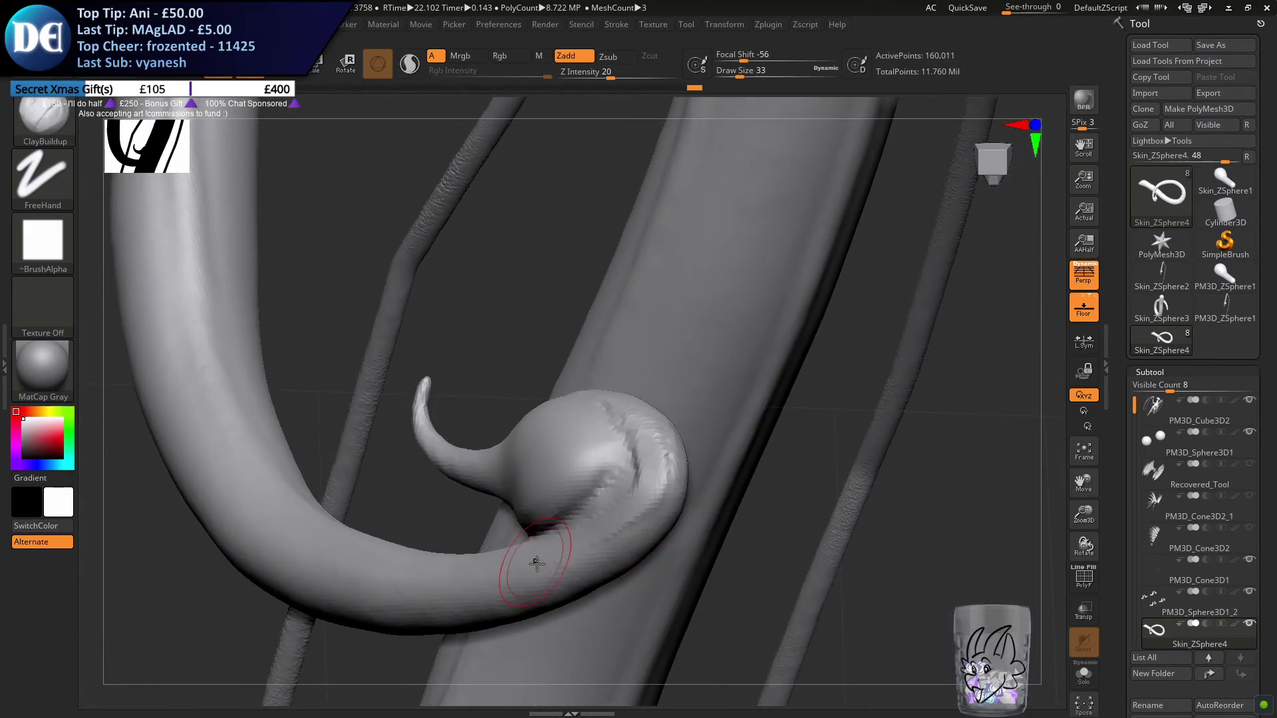
right_click_drag(606, 490, 604, 595)
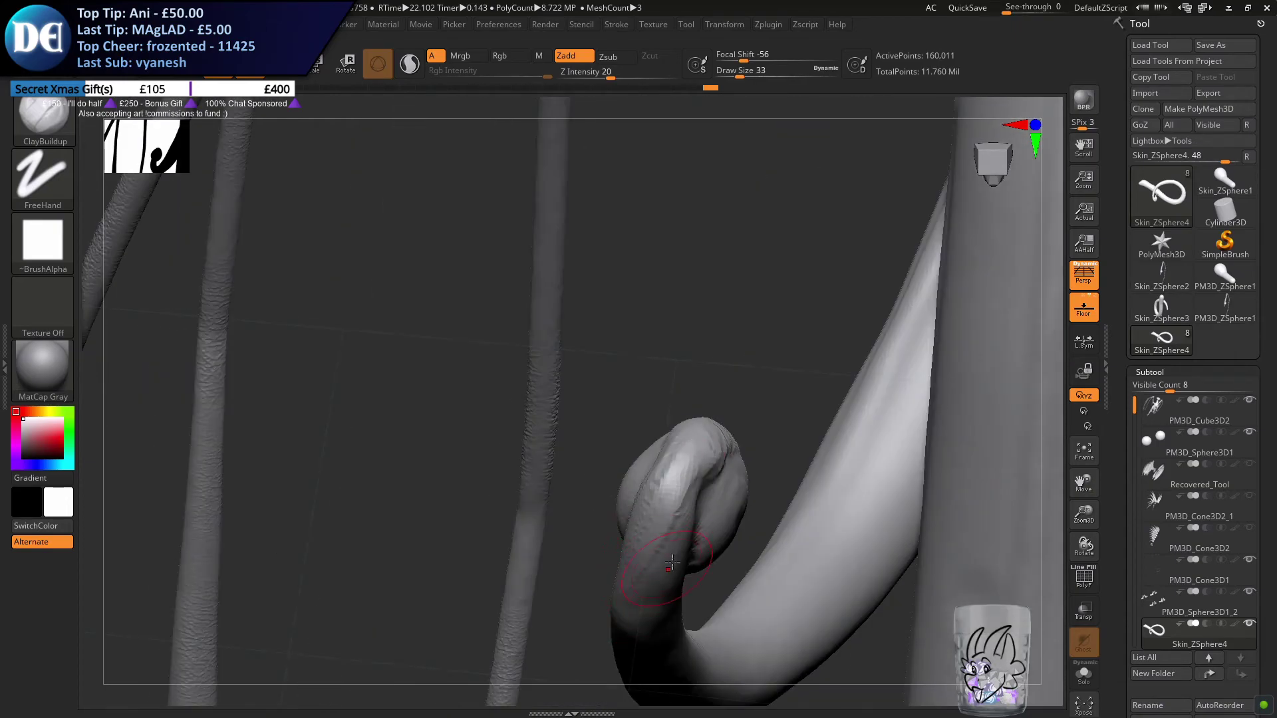
right_click_drag(659, 483, 713, 480)
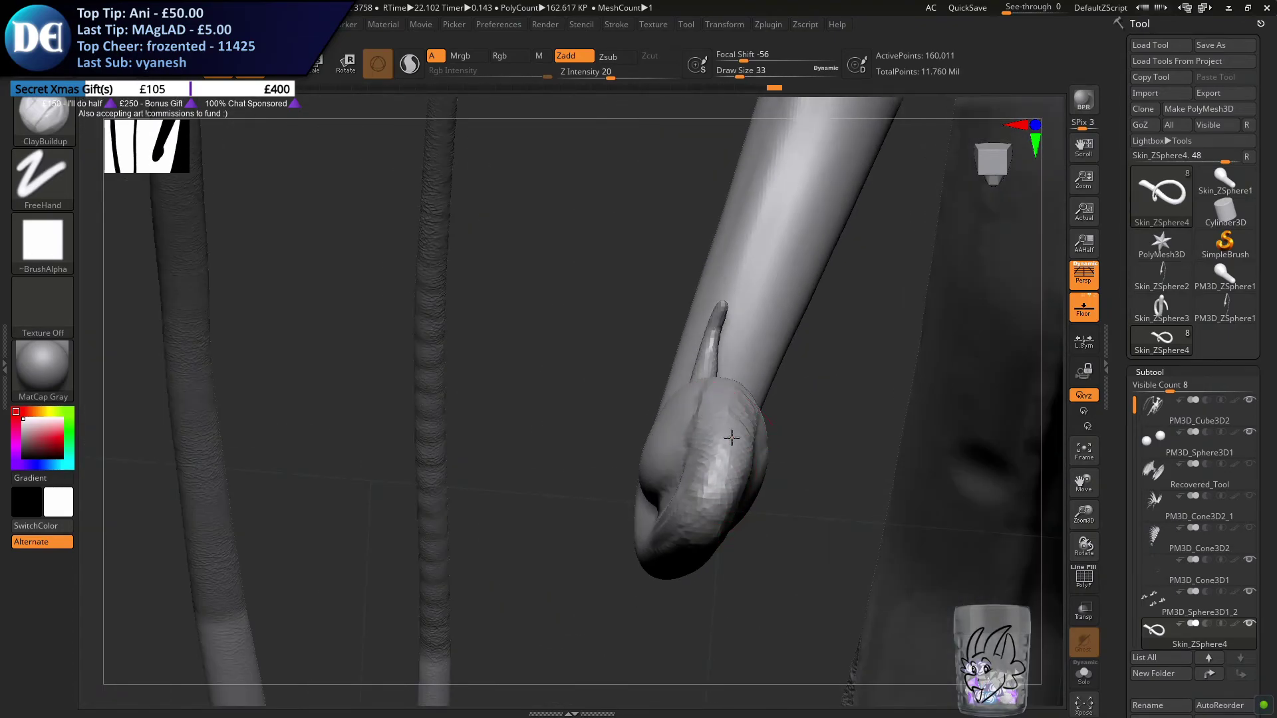
Thicken the back of the tail bend behind the bulb with ClayBuildup, remesh it and smooth the strokes
right_click_drag(731, 431, 731, 437)
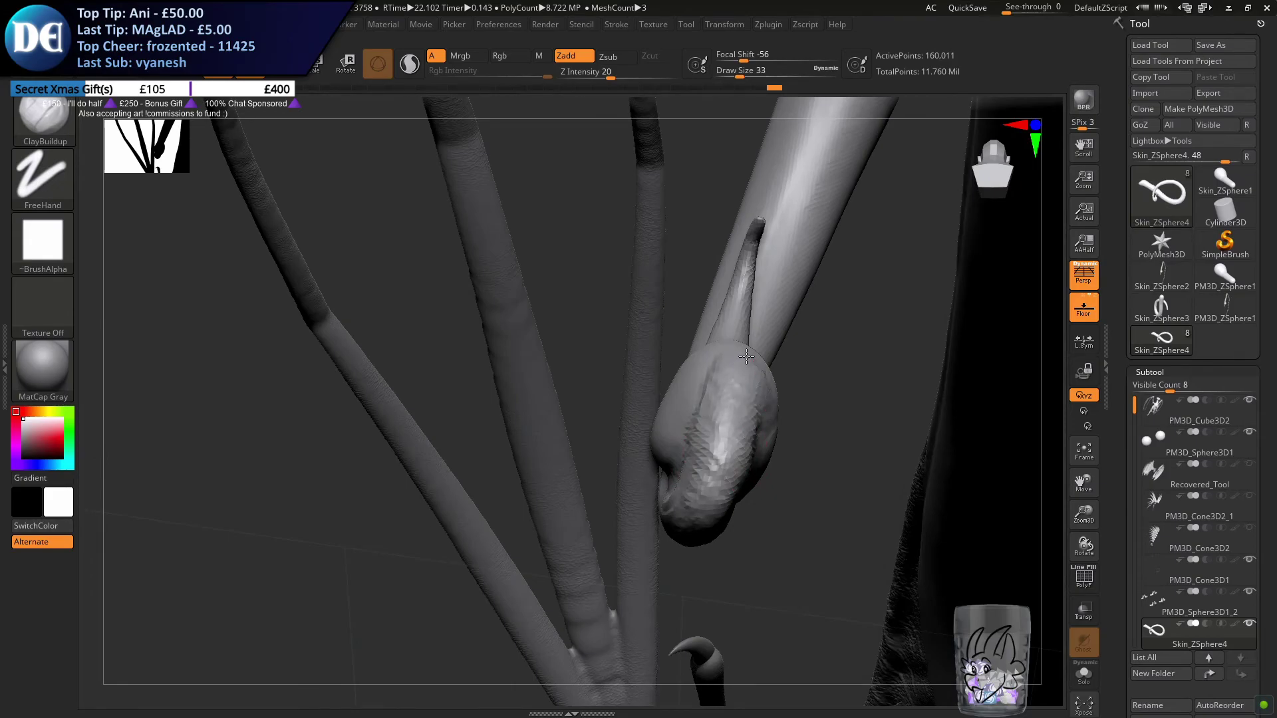
left_click_drag(732, 396, 740, 391)
right_click_drag(738, 362, 755, 425)
left_click_drag(751, 435, 742, 356)
right_click_drag(741, 345, 343, 605)
left_click_drag(630, 505, 709, 467, "shift")
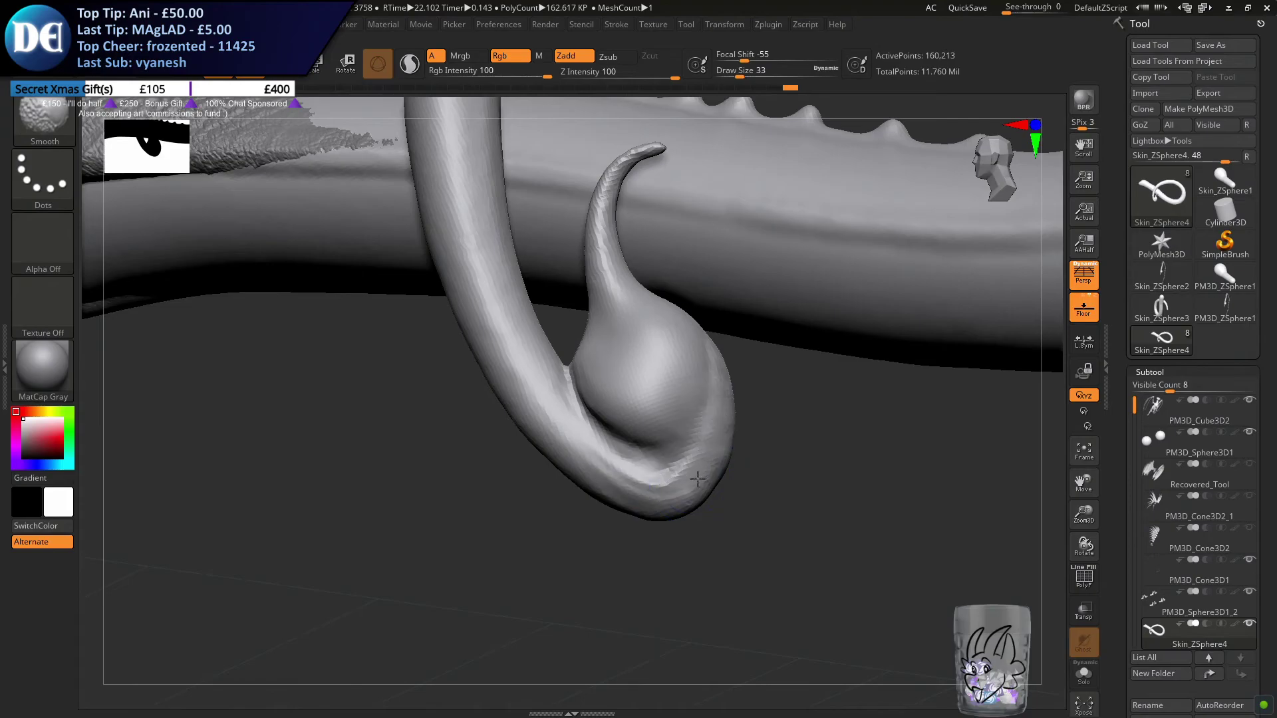
right_click_drag(601, 365, 601, 518)
left_click_drag(584, 525, 632, 536, "shift")
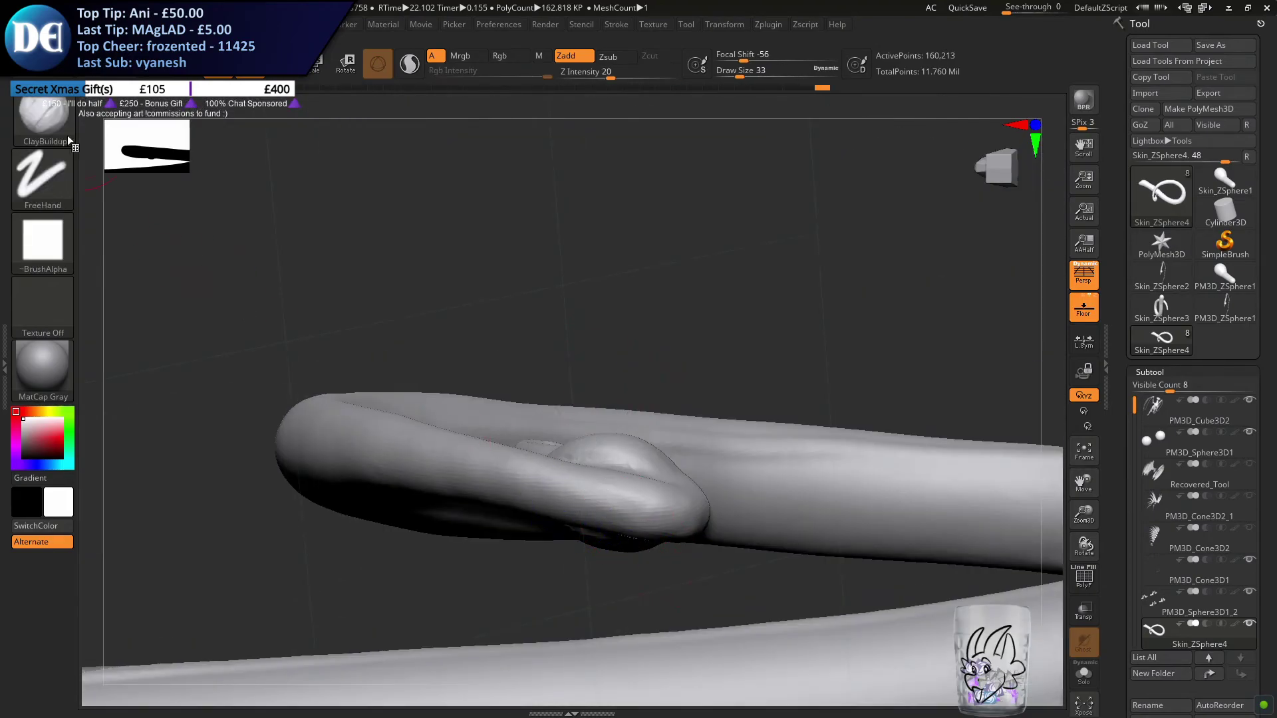
Select the Move brush and set its draw size to 35
left_click(37, 113)
key("m")
left_click(438, 379)
mouse_move(644, 335)
right_mouse_down()
mouse_move(609, 459)
mouse_move(570, 525)
right_mouse_up()
key("s")
left_click_drag(570, 526, 583, 527)
mouse_move(644, 441)
right_mouse_down("alt")
mouse_move(589, 352)
mouse_move(632, 379)
mouse_move(629, 445)
right_mouse_up("alt")
key("s")
left_click_drag(628, 446, 607, 442)
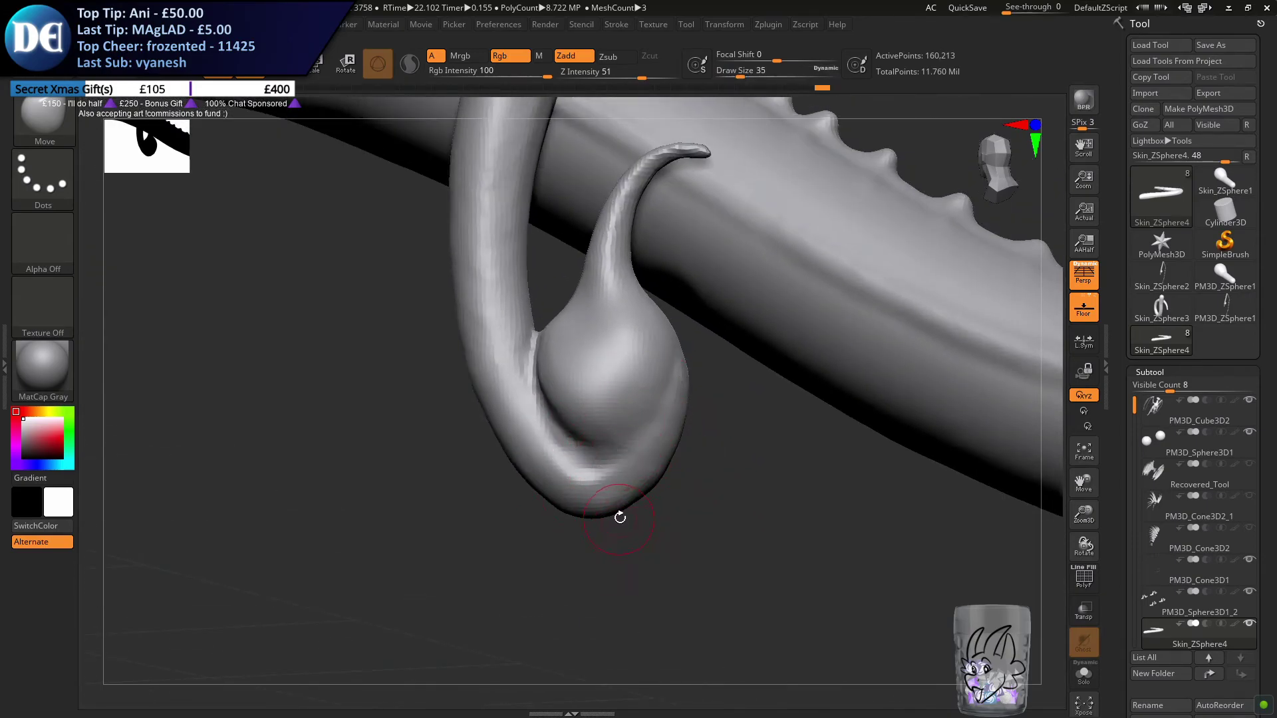
Set the draw size to 65 and reshape the outline of the tail bend around the bulb
key("s")
left_click_drag(645, 491, 661, 460)
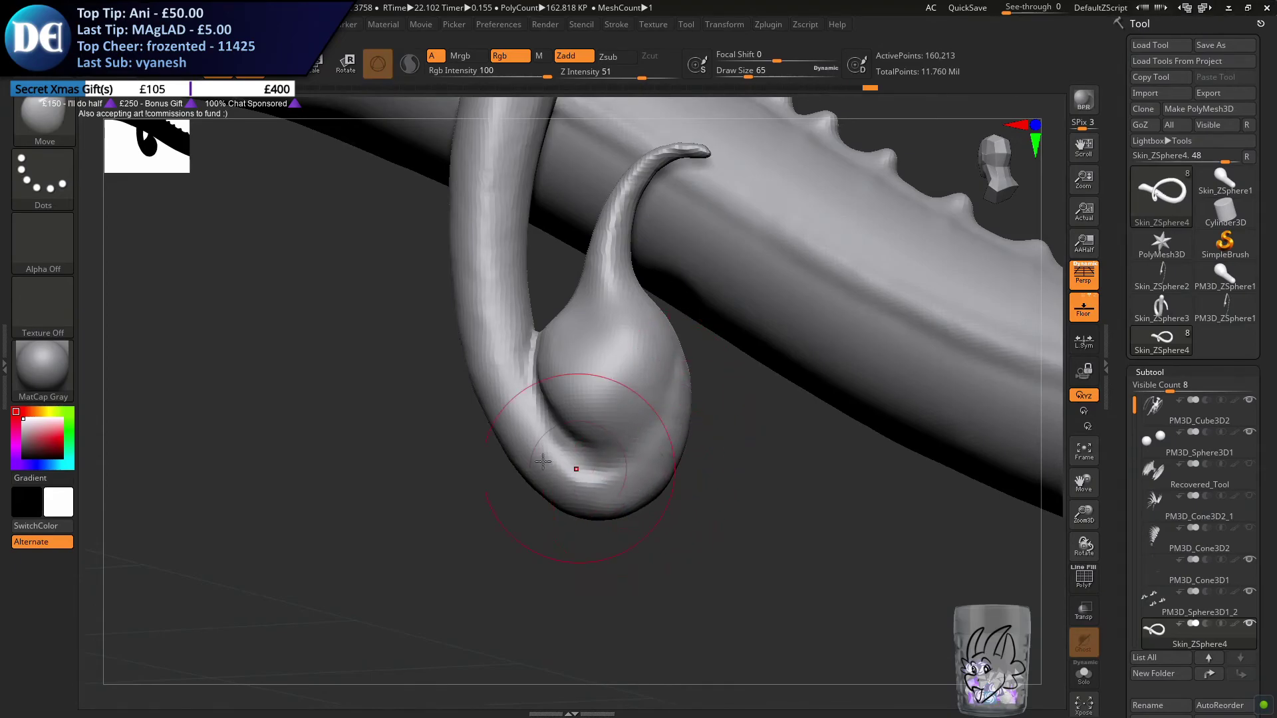
left_click_drag(510, 451, 500, 455)
right_click_drag(398, 350, 476, 468, "alt")
Set the draw size to 187, adjust the tail's curve beside the stinger and remesh the tail
key("s")
mouse_move(476, 468)
left_mouse_down()
mouse_move(493, 461)
mouse_move(513, 402)
left_mouse_up()
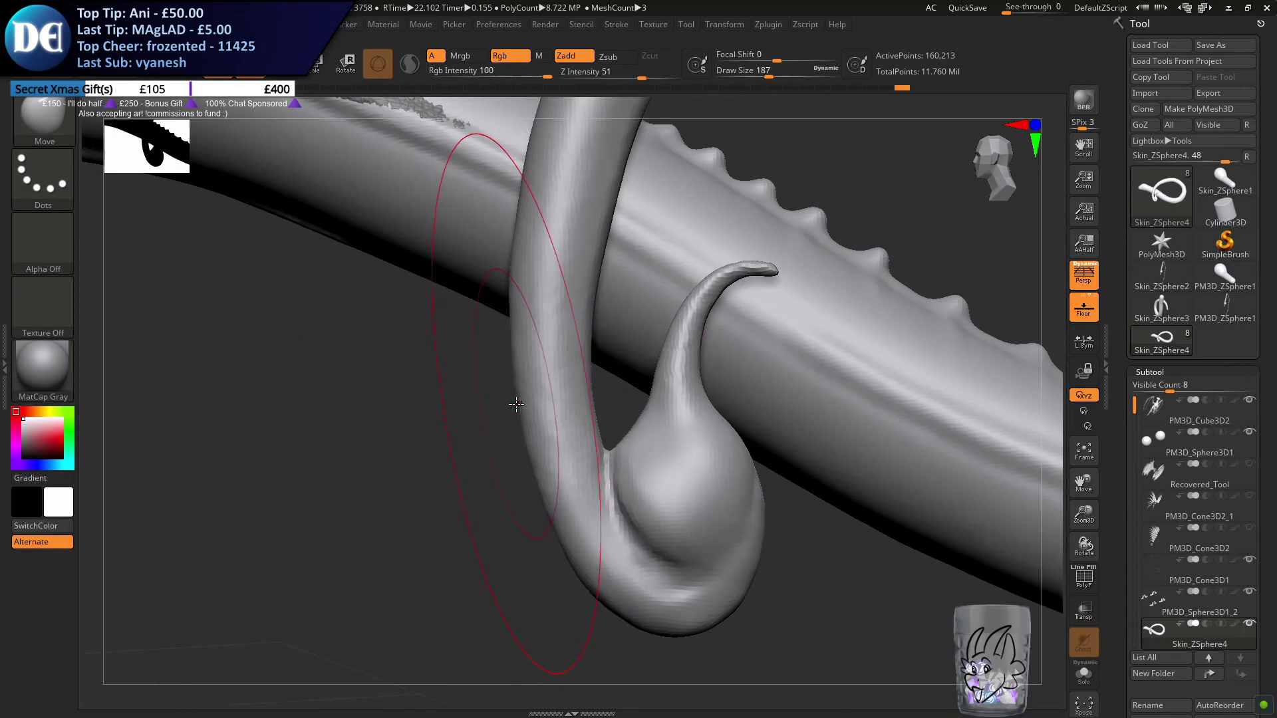
mouse_move(502, 470)
left_mouse_down()
mouse_move(482, 447)
mouse_move(523, 462)
left_mouse_up()
right_click_drag(523, 462, 478, 510)
left_click_drag(475, 514, 489, 525, "ctrl")
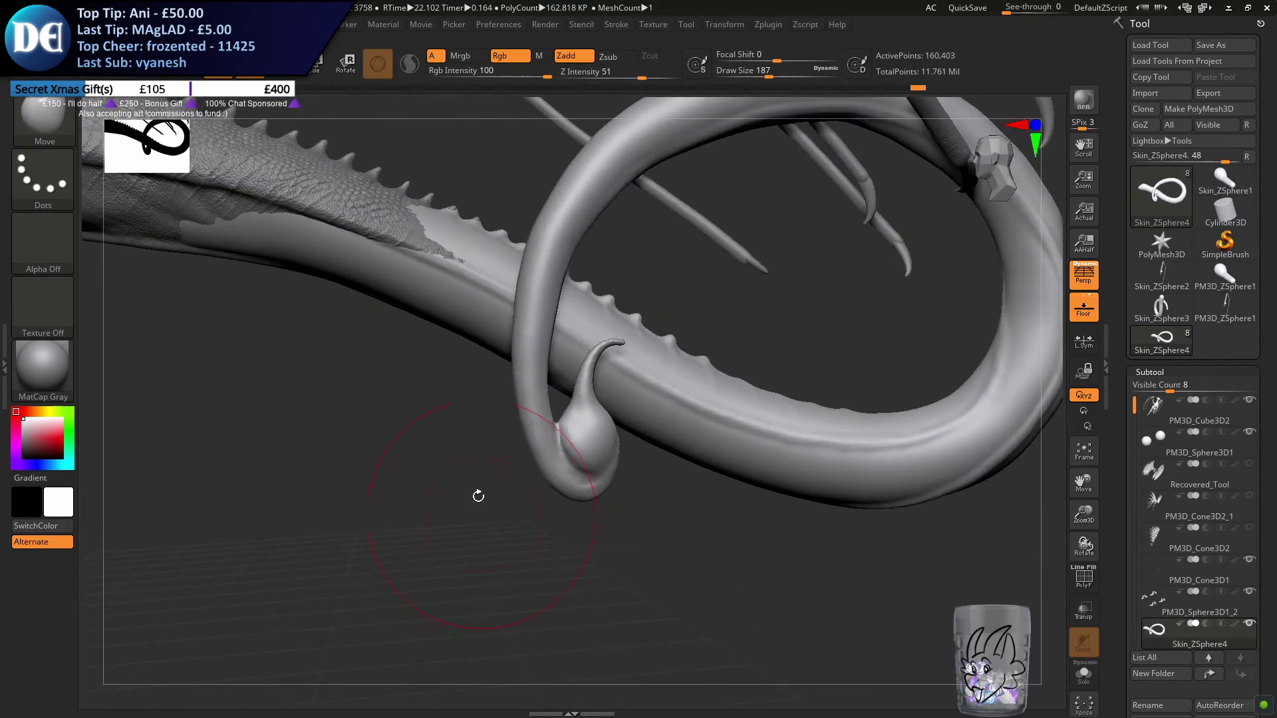
right_click_drag(479, 507, 471, 523, "ctrl")
Set the Move brush's draw size to 101 and adjust the profile of the stinger bulb
key("s")
left_click_drag(469, 523, 456, 519)
mouse_move(609, 437)
right_mouse_down("ctrl")
mouse_move(665, 486)
mouse_move(644, 492)
right_mouse_up("ctrl")
right_click_drag(684, 450, 659, 425)
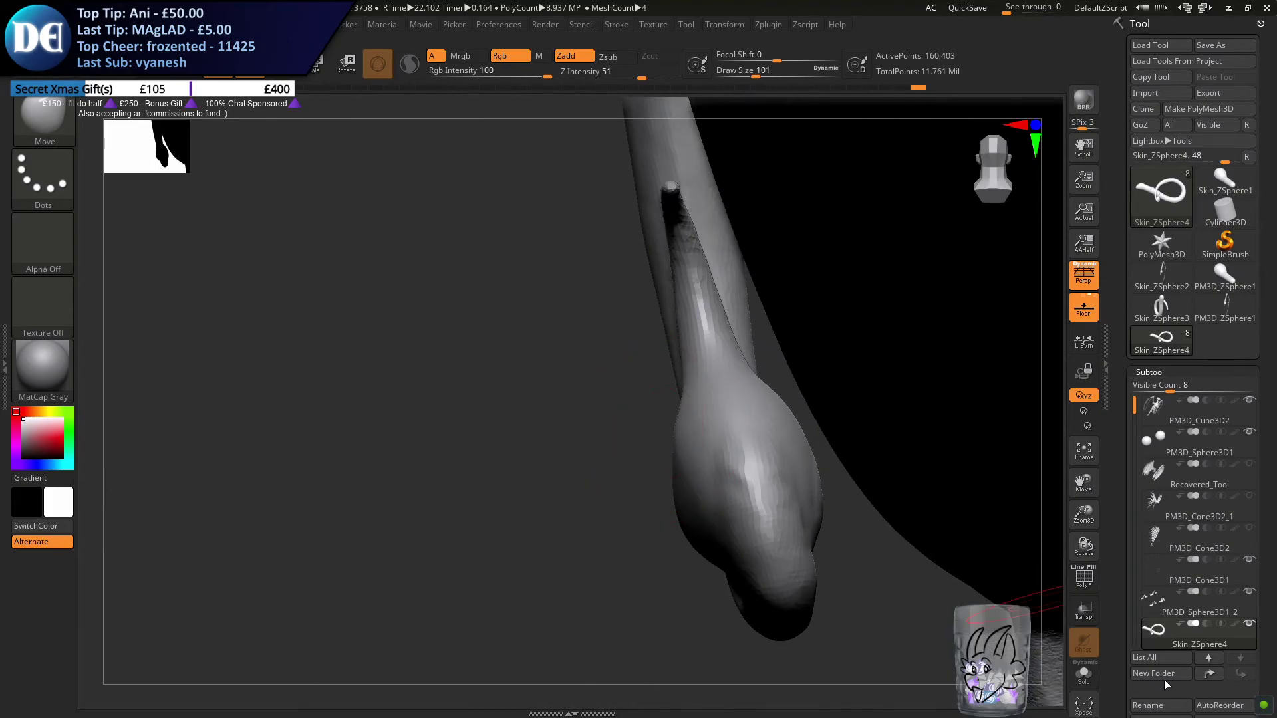
Turn on Solo mode and nudge the stinger's neck with the Move brush at draw size 62
left_click(1083, 674)
right_click_drag(604, 550, 736, 471)
key("s")
left_click_drag(574, 443, 565, 443)
mouse_move(556, 453)
right_mouse_down()
mouse_move(585, 463)
mouse_move(575, 382)
right_mouse_up()
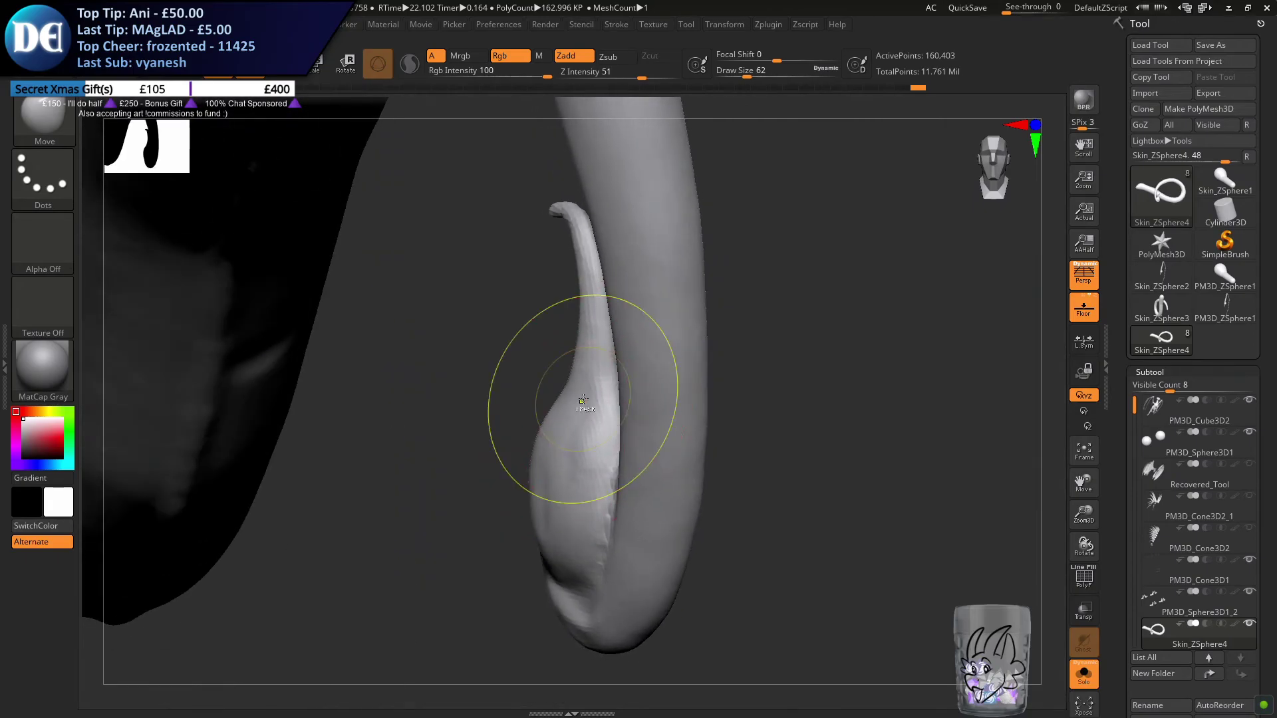
Switch to the ClayBuildup brush at draw size 29 and undo the trial strokes on the stinger's neck
key("b")
key("c")
key("b")
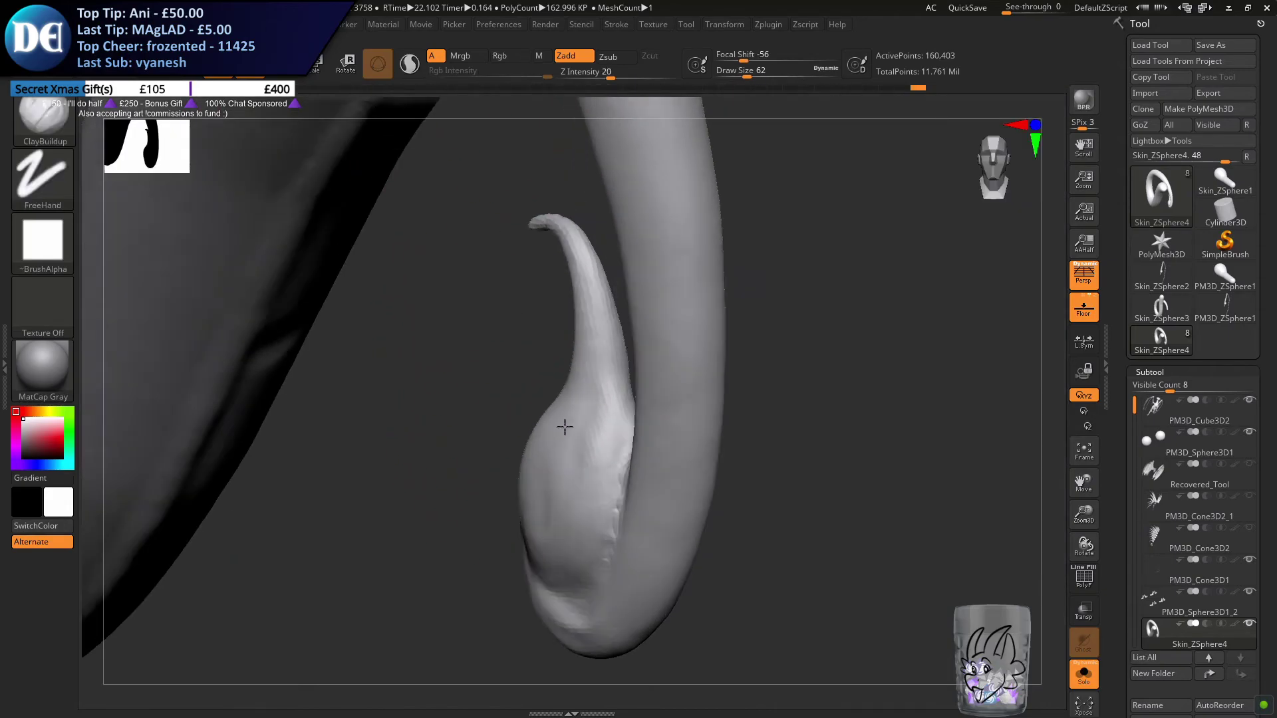
right_click_drag(553, 422, 571, 334)
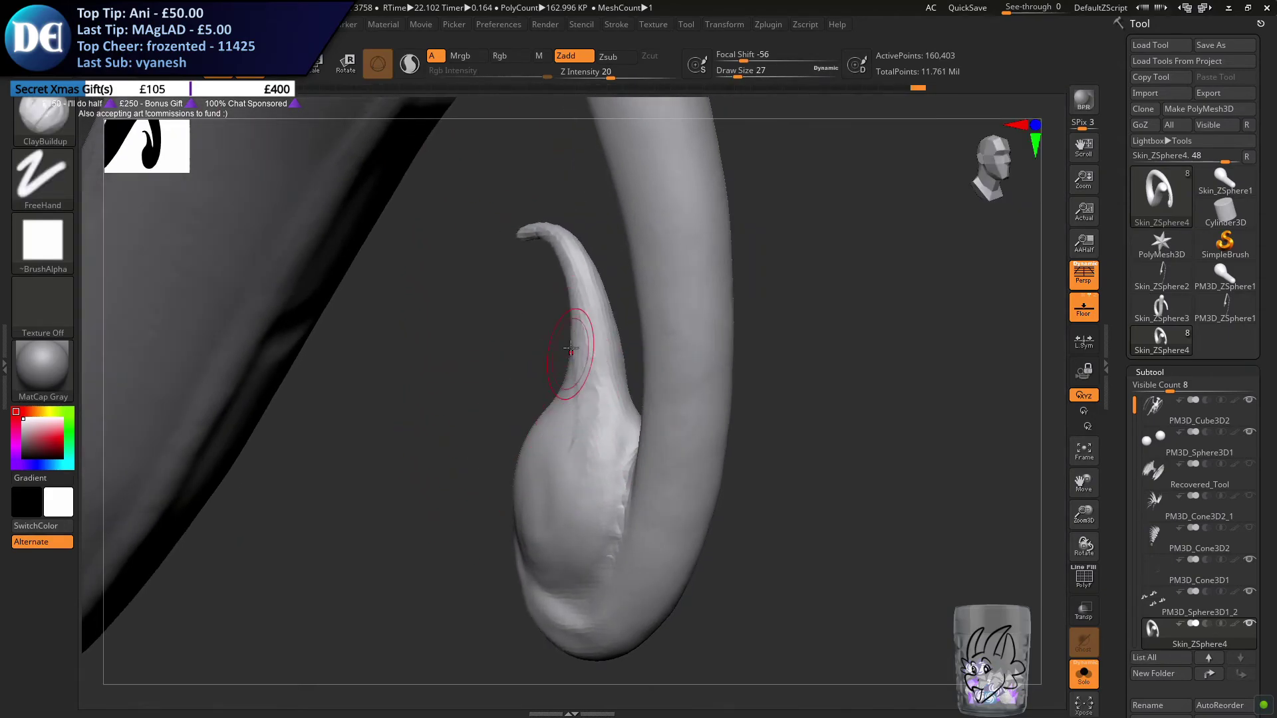
key("ctrl+z")
key("s")
left_click(591, 408)
key("ctrl+z")
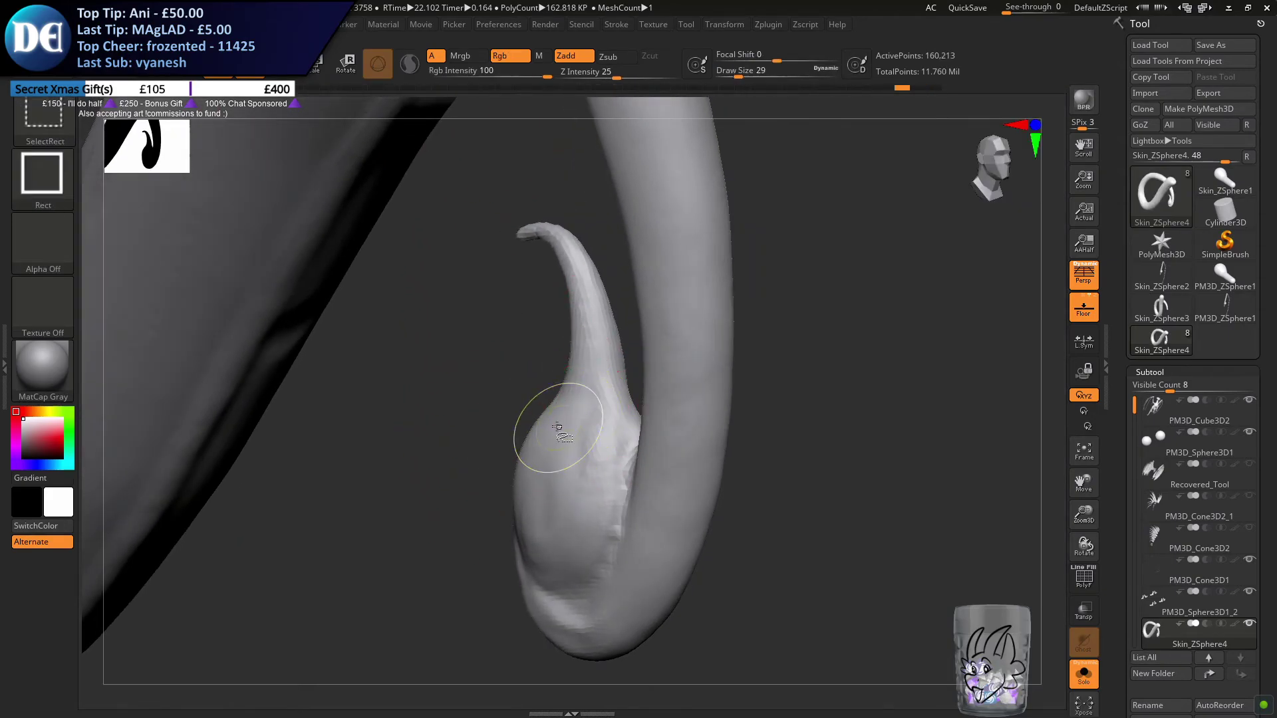
Blend the stinger's neck into the bulb with strokes along its side and remesh the tail with DynaMesh
mouse_move(581, 316)
left_mouse_down()
mouse_move(588, 465)
mouse_move(590, 447)
left_mouse_up()
left_click_drag(579, 359, 590, 519, "shift")
left_click_drag(378, 504, 417, 534, "ctrl")
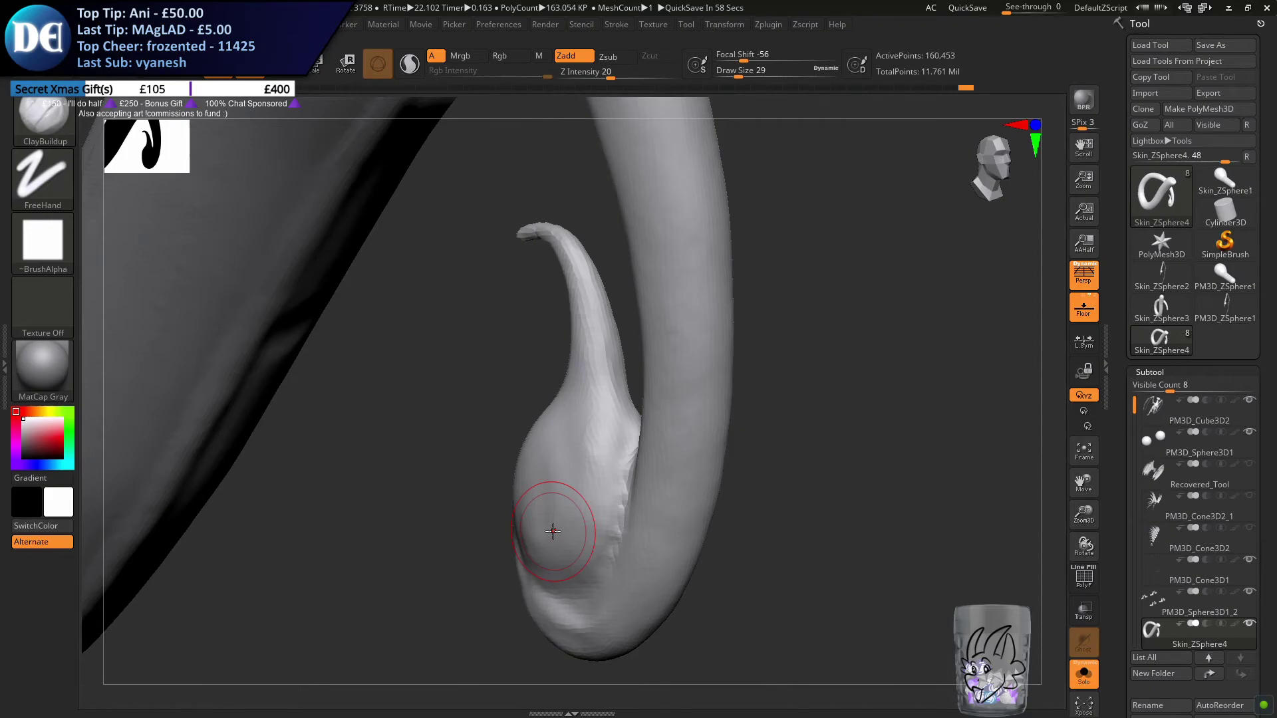
mouse_move(792, 484)
left_mouse_down()
mouse_move(804, 520)
mouse_move(704, 521)
mouse_move(876, 442)
mouse_move(829, 446)
mouse_move(969, 436)
mouse_move(944, 432)
mouse_move(960, 421)
mouse_move(877, 426)
mouse_move(787, 455)
left_mouse_up()
Select the Move brush, set its draw size to 33 and adjust the bulb's edge beside the tail
key("b")
key("m")
key("v")
key("s")
left_click_drag(776, 372, 779, 420)
key("s")
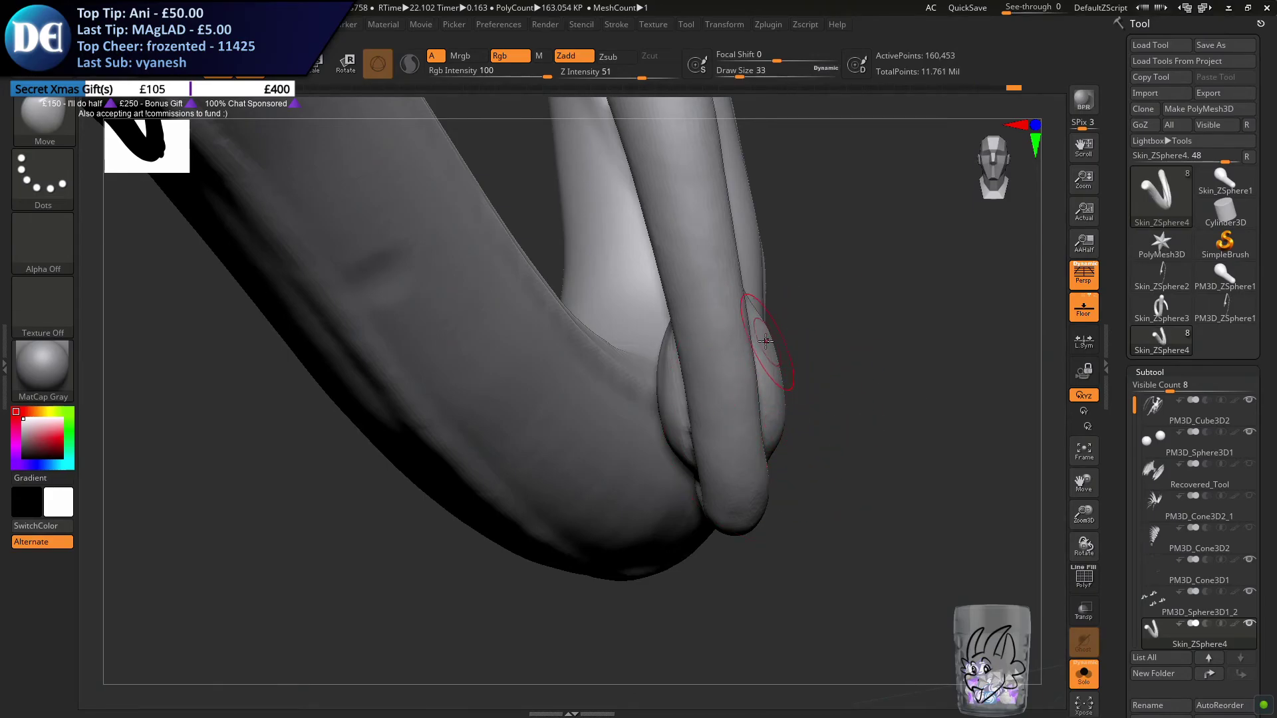
right_click_drag(690, 323, 698, 314)
right_click(699, 314)
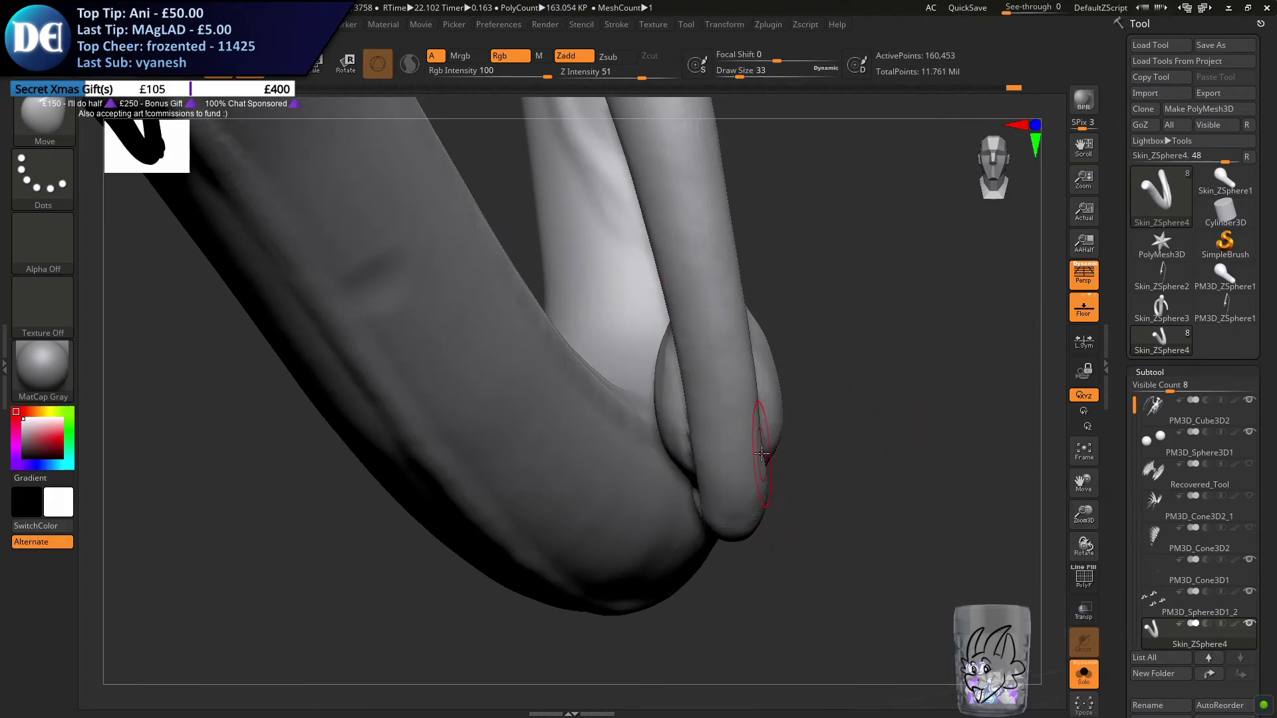
left_click_drag(765, 442, 764, 440)
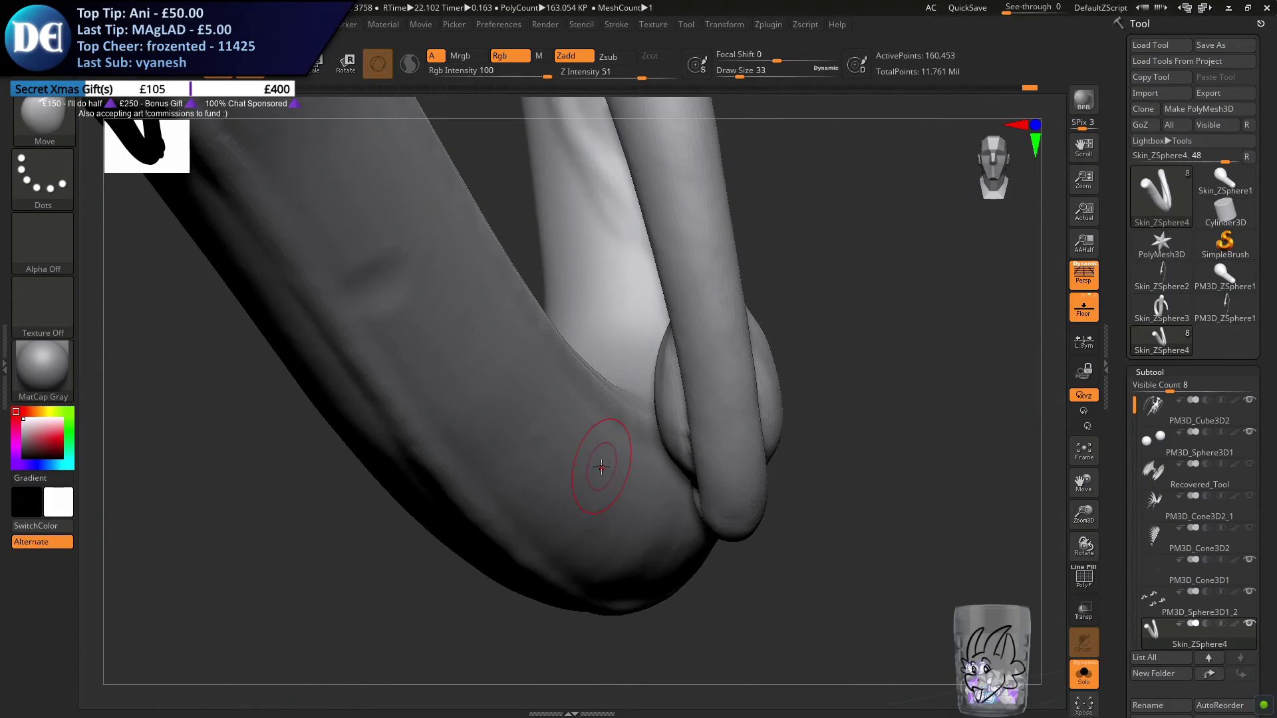
Nudge both sides of the stinger bulb with the Move brush to balance them around the tail
right_click_drag(637, 476, 585, 478)
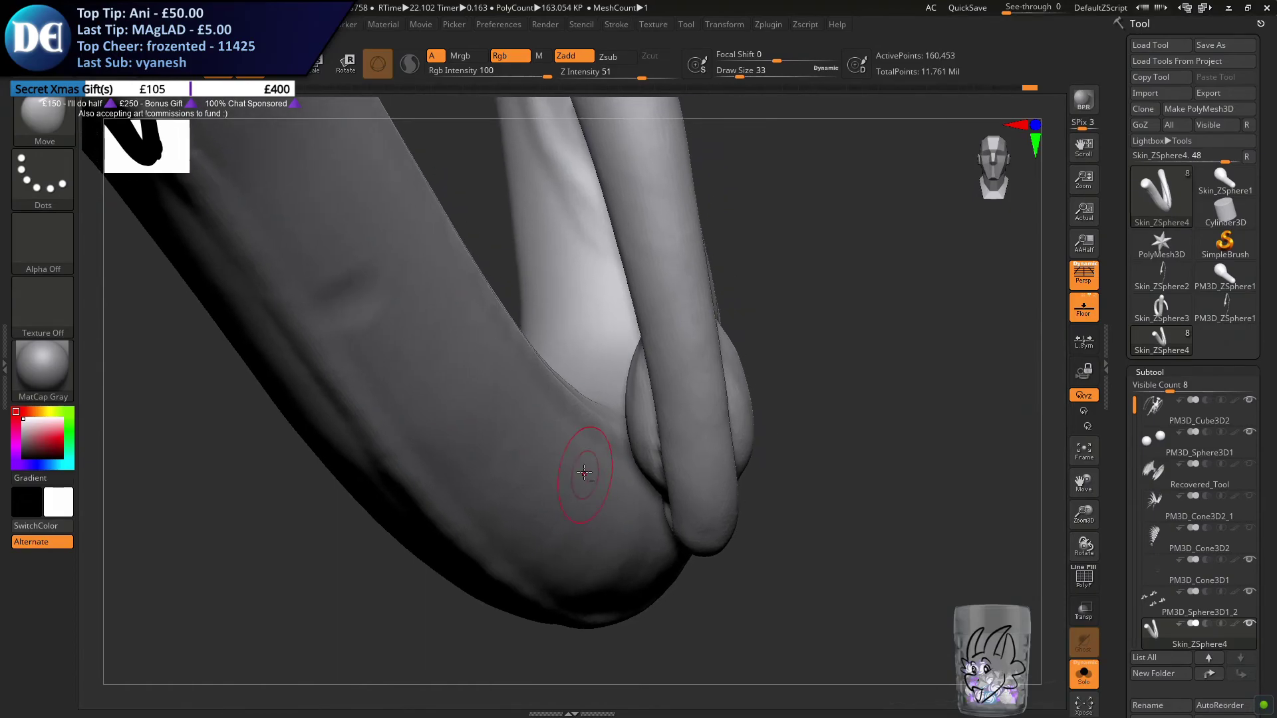
right_click_drag(573, 365, 574, 382, "ctrl")
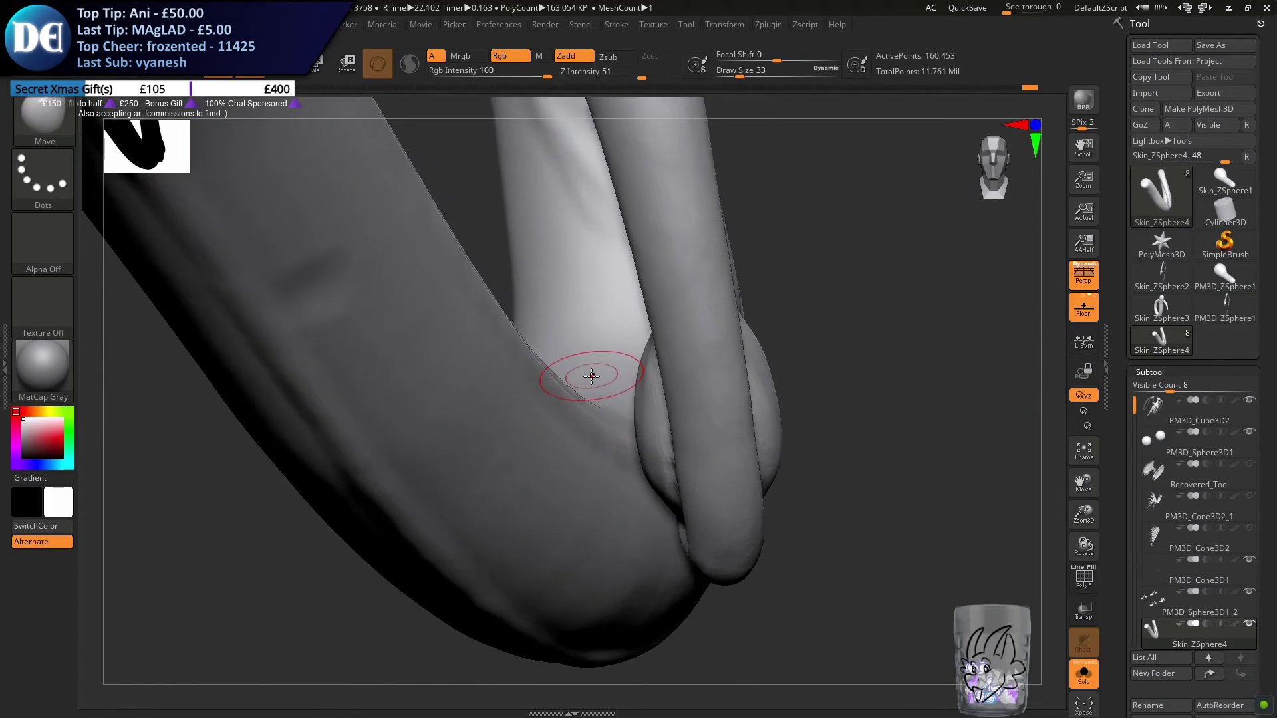
right_click_drag(636, 345, 432, 394)
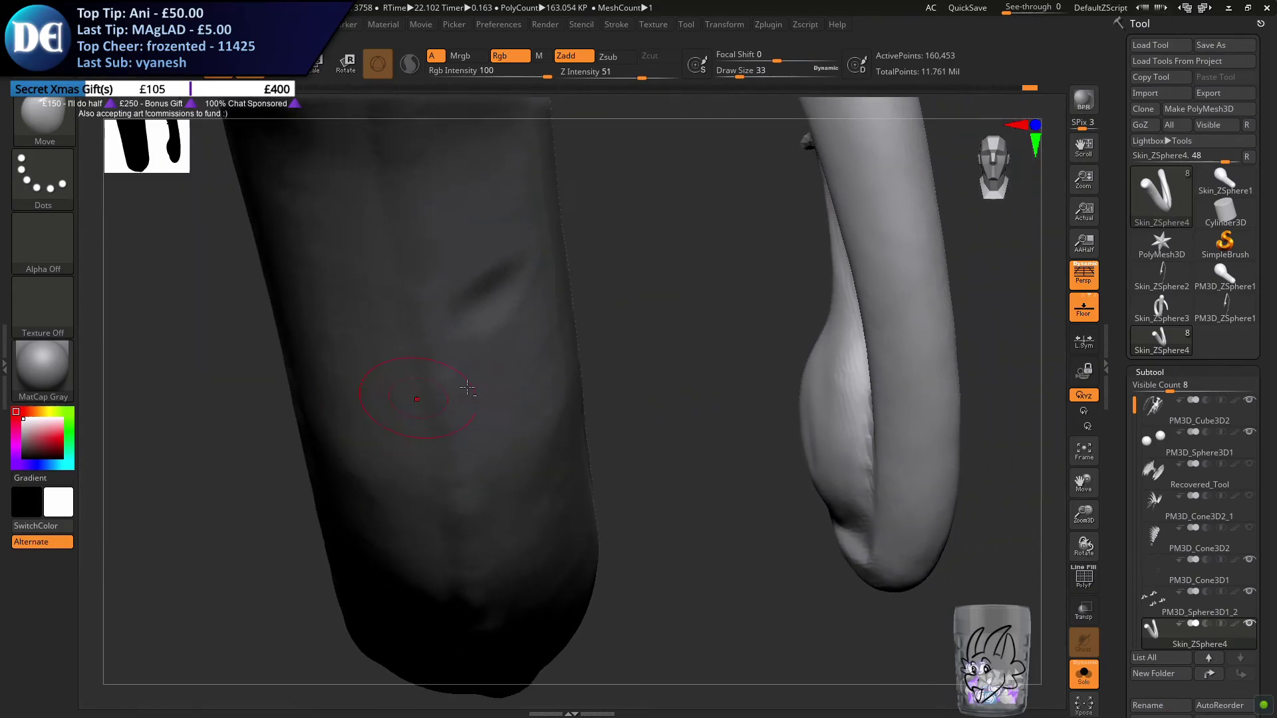
mouse_move(811, 403)
right_mouse_down()
mouse_move(698, 427)
mouse_move(684, 419)
right_mouse_up()
right_click_drag(801, 357, 804, 338)
right_click_drag(807, 245, 801, 400)
right_click_drag(782, 348, 839, 359)
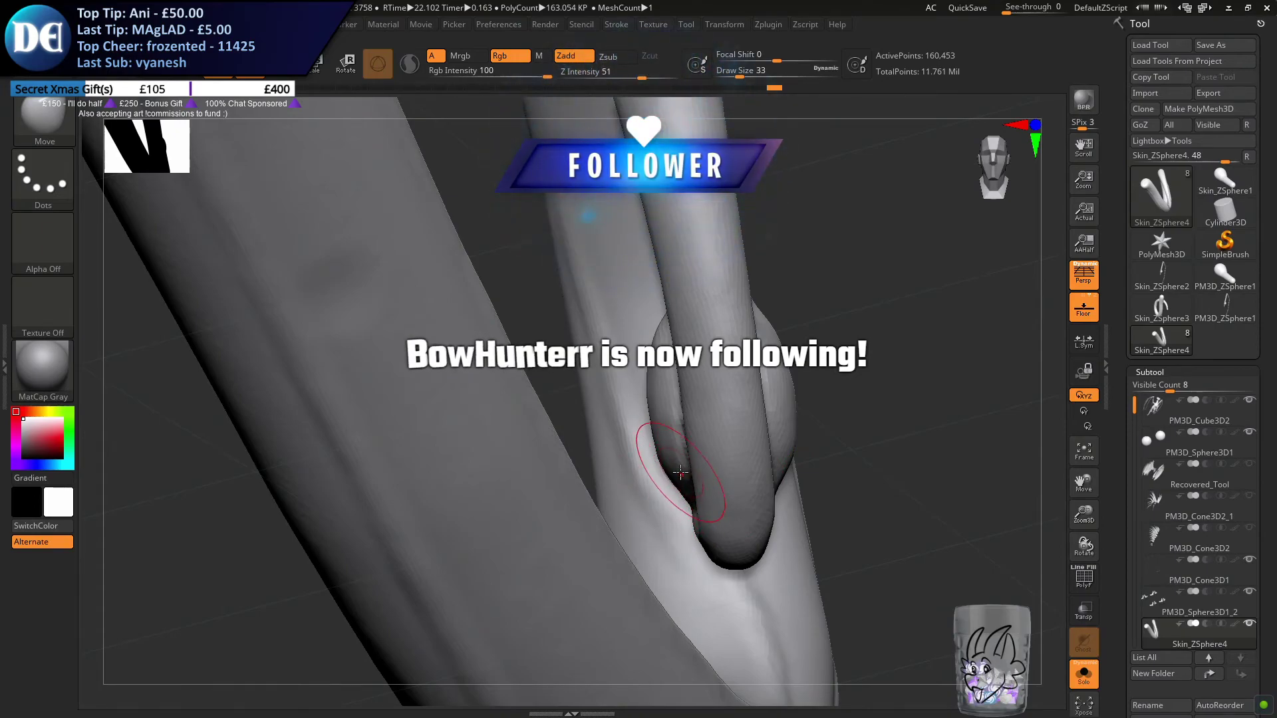
Smooth the sides of the bulb and remesh the tail with DynaMesh
key("shift")
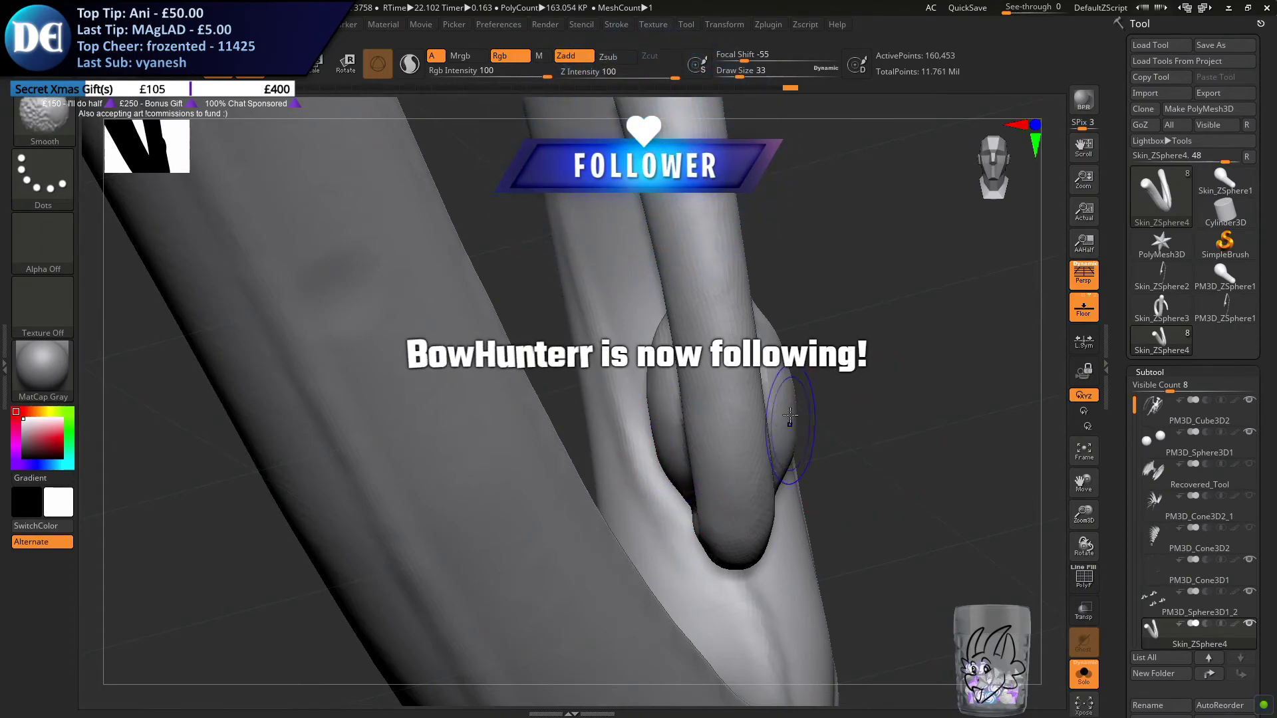
type("s8")
left_click_drag(770, 345, 776, 346)
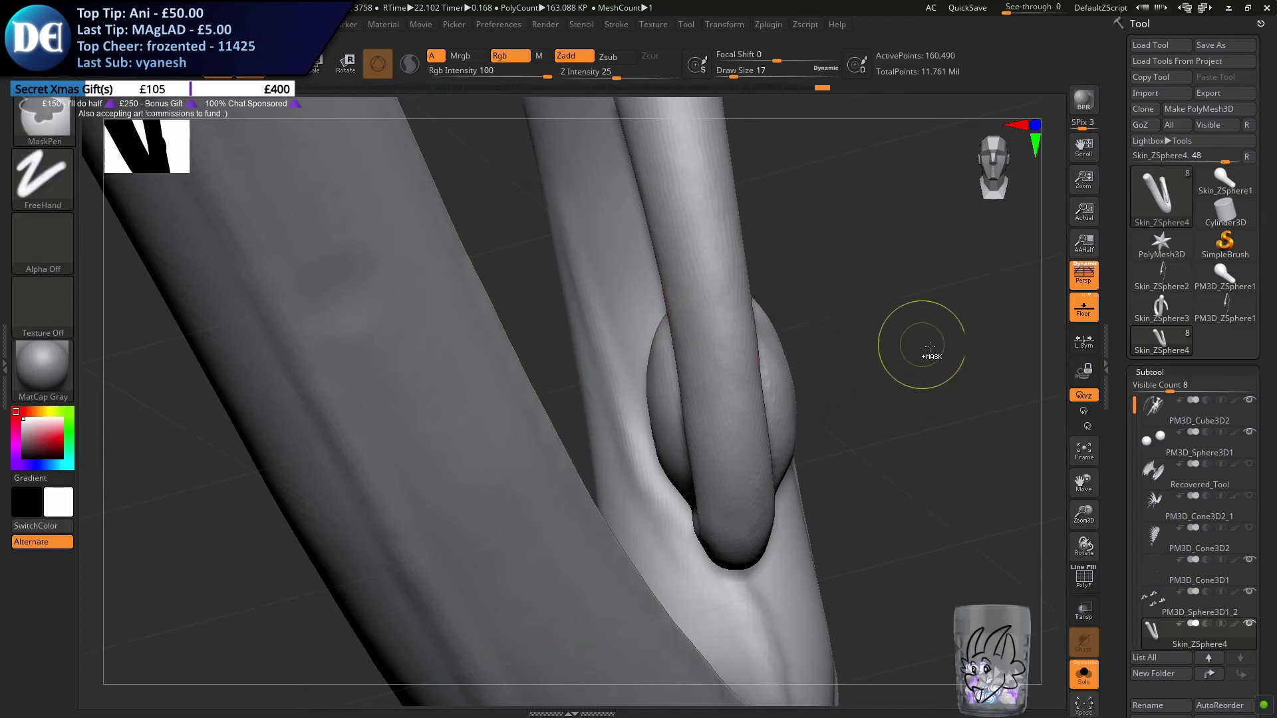
key("s")
left_click_drag(855, 375, 866, 375)
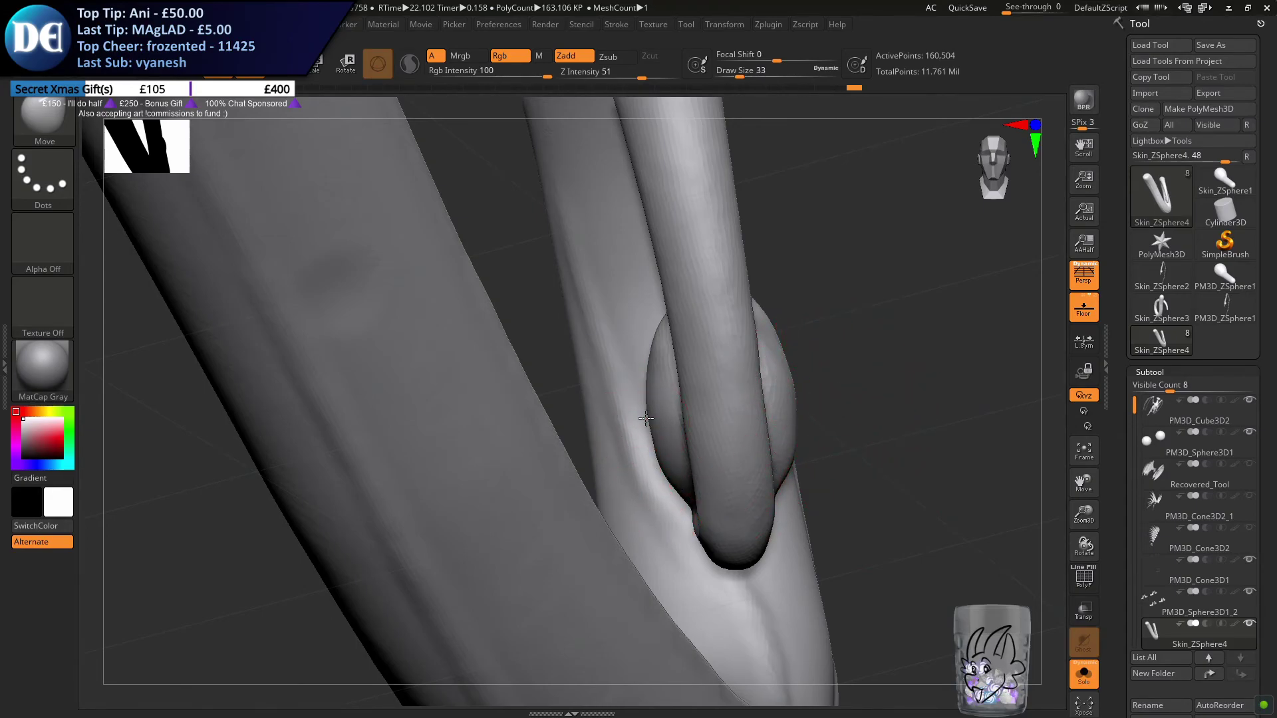
Set the Move brush's draw size to 59 and reshape the bulb's sides and lower outer edge
key("s")
mouse_move(817, 395)
left_mouse_down()
mouse_move(835, 395)
mouse_move(776, 374)
mouse_move(752, 408)
mouse_move(549, 465)
mouse_move(672, 416)
mouse_move(834, 466)
mouse_move(746, 393)
left_mouse_up()
key("s")
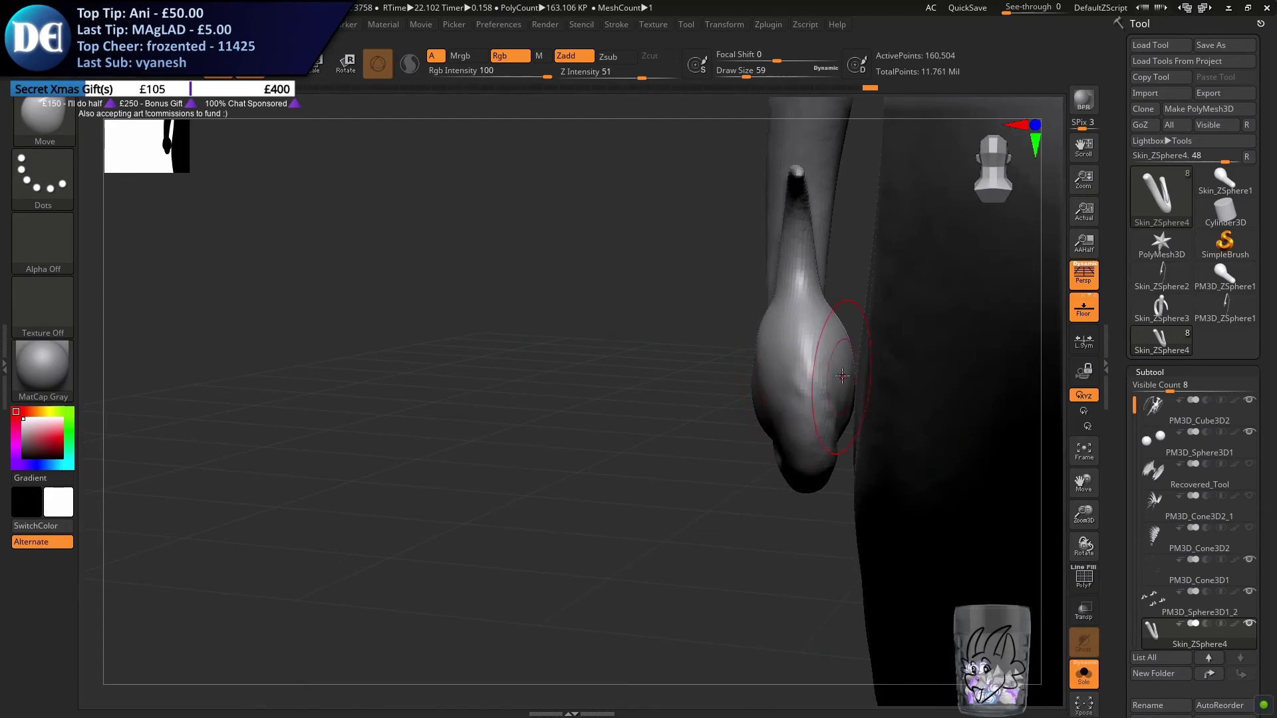
mouse_move(806, 319)
left_mouse_down()
mouse_move(815, 356)
mouse_move(768, 398)
mouse_move(789, 370)
mouse_move(803, 385)
mouse_move(770, 436)
mouse_move(798, 430)
left_mouse_up()
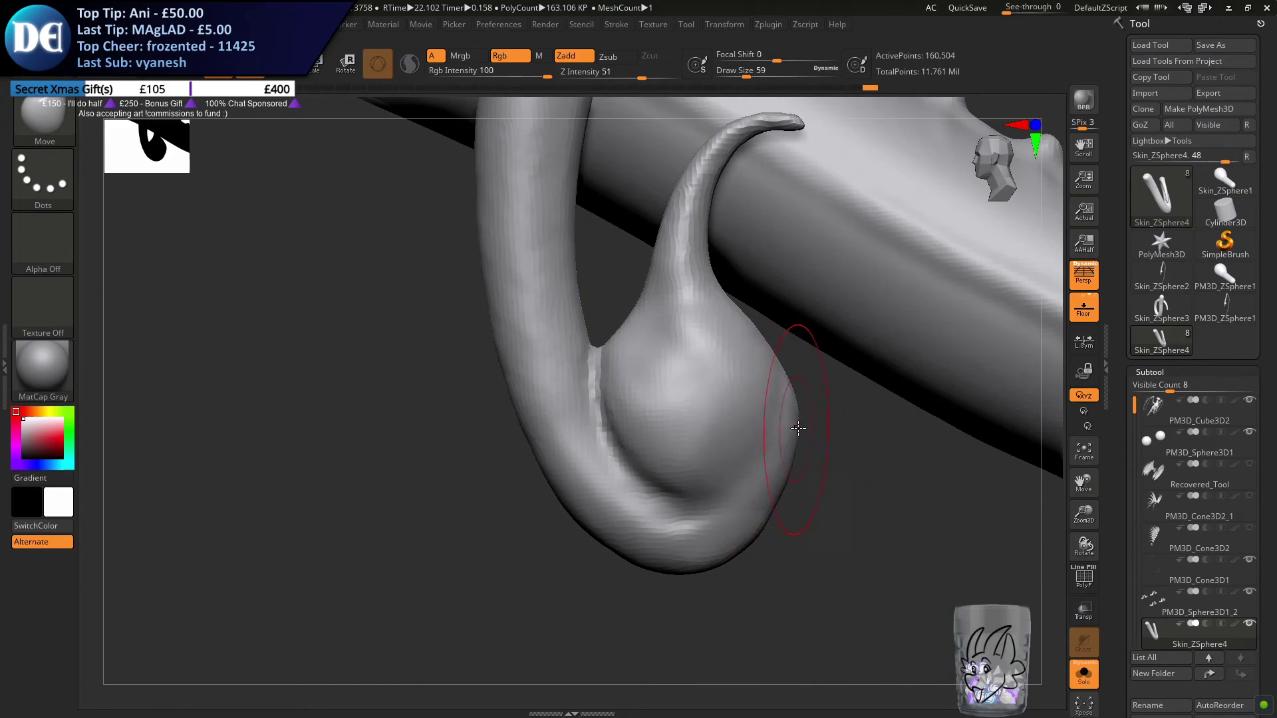
left_click_drag(780, 492, 787, 502)
left_click_drag(680, 564, 758, 549)
Set the draw size to 27, pull out the tail bend's outer edge around the bulb and remesh the tail
type("s27")
key("Return")
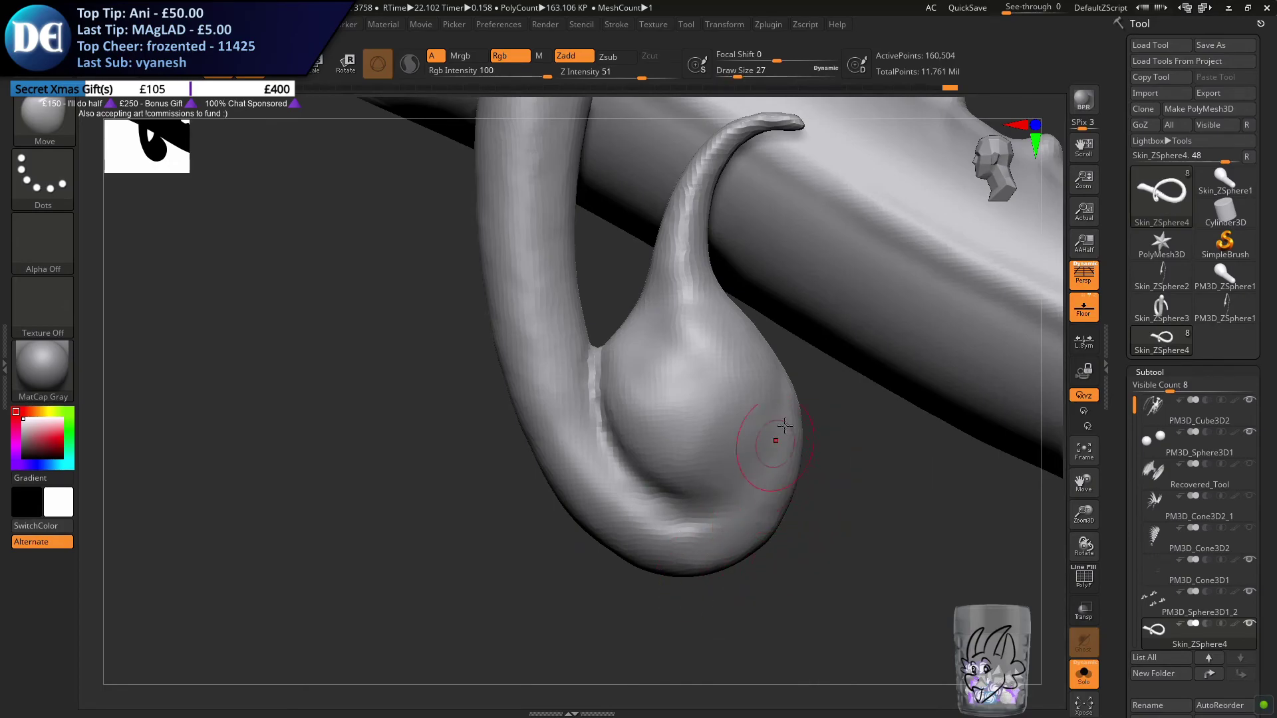
mouse_move(801, 396)
right_mouse_down()
mouse_move(804, 382)
mouse_move(865, 436)
right_mouse_up()
left_click_drag(793, 388, 802, 385)
left_click_drag(808, 456, 807, 470)
left_click_drag(798, 573, 811, 587, "ctrl")
right_click_drag(749, 540, 747, 556)
left_click_drag(748, 552, 724, 566)
mouse_move(548, 595)
left_mouse_down("ctrl")
mouse_move(527, 570)
mouse_move(529, 552)
mouse_move(545, 549)
left_mouse_up("ctrl")
Adjust the tail's curve beside the bulb at draw size 97, undo the last stroke and set the size to 56
key("s")
right_click_drag(522, 442, 624, 498, "alt")
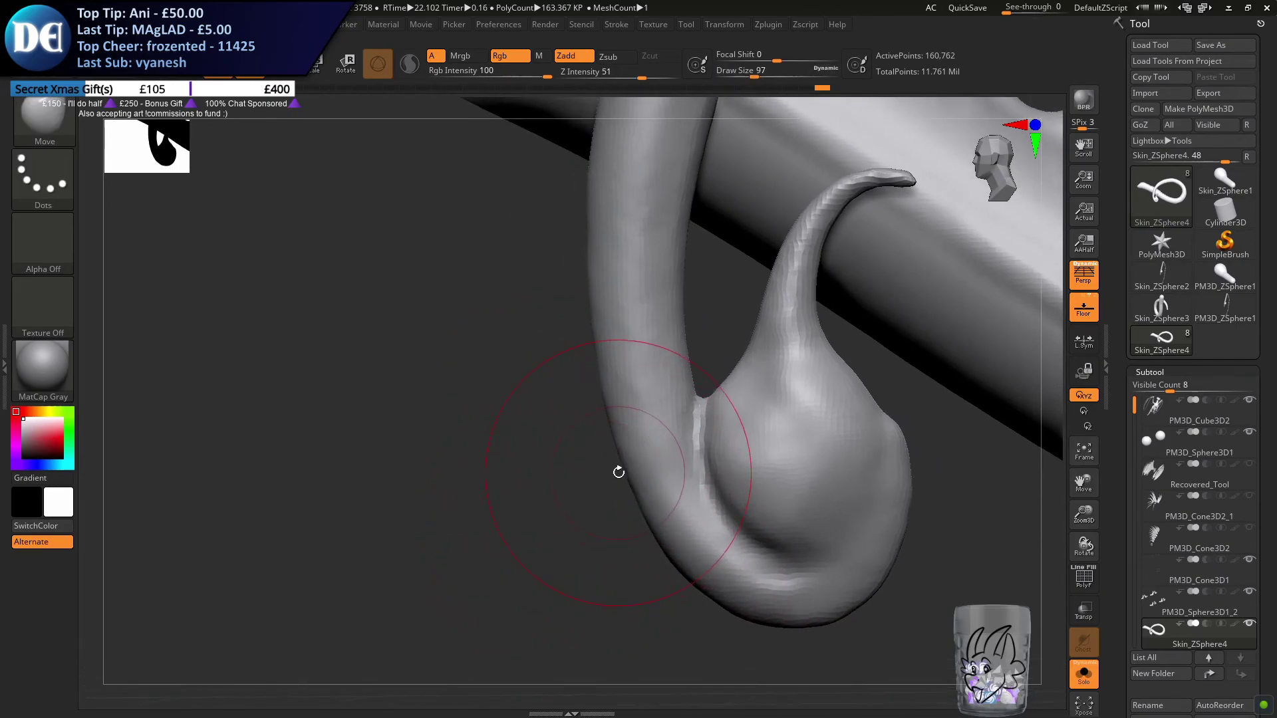
left_click_drag(619, 459, 584, 423)
key("ctrl+z")
key("s")
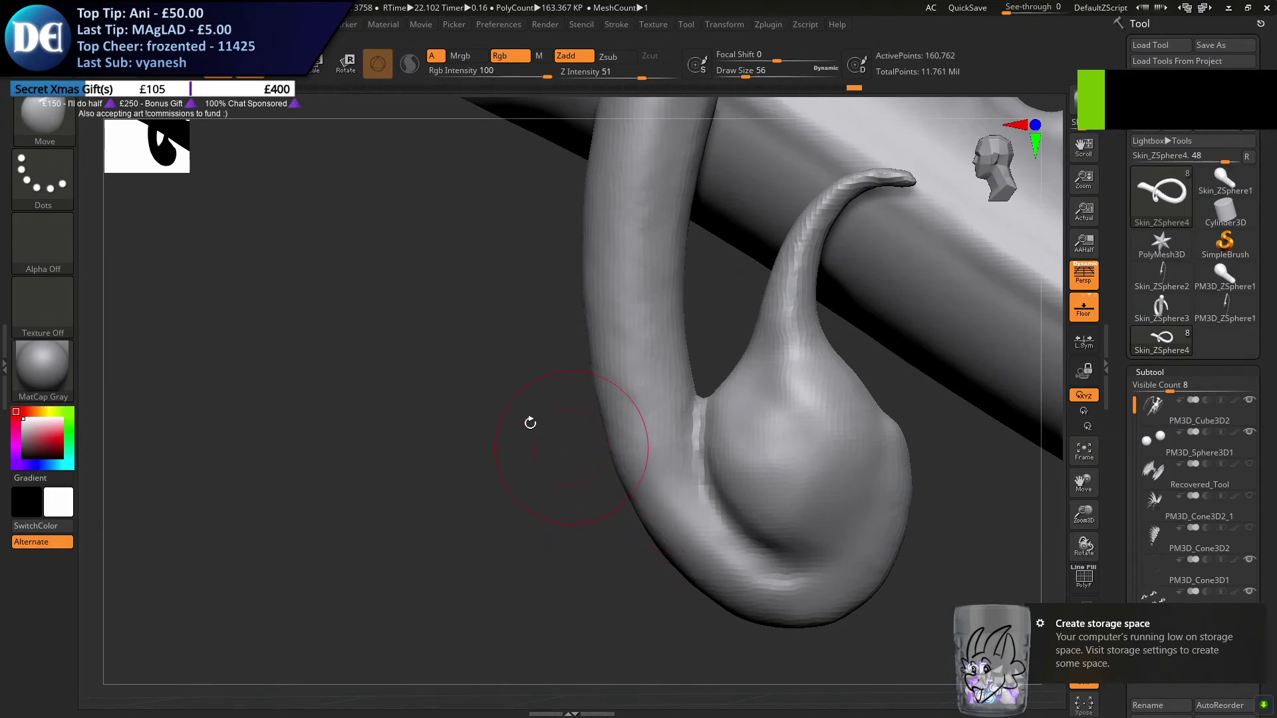
key("super")
left_click(212, 704)
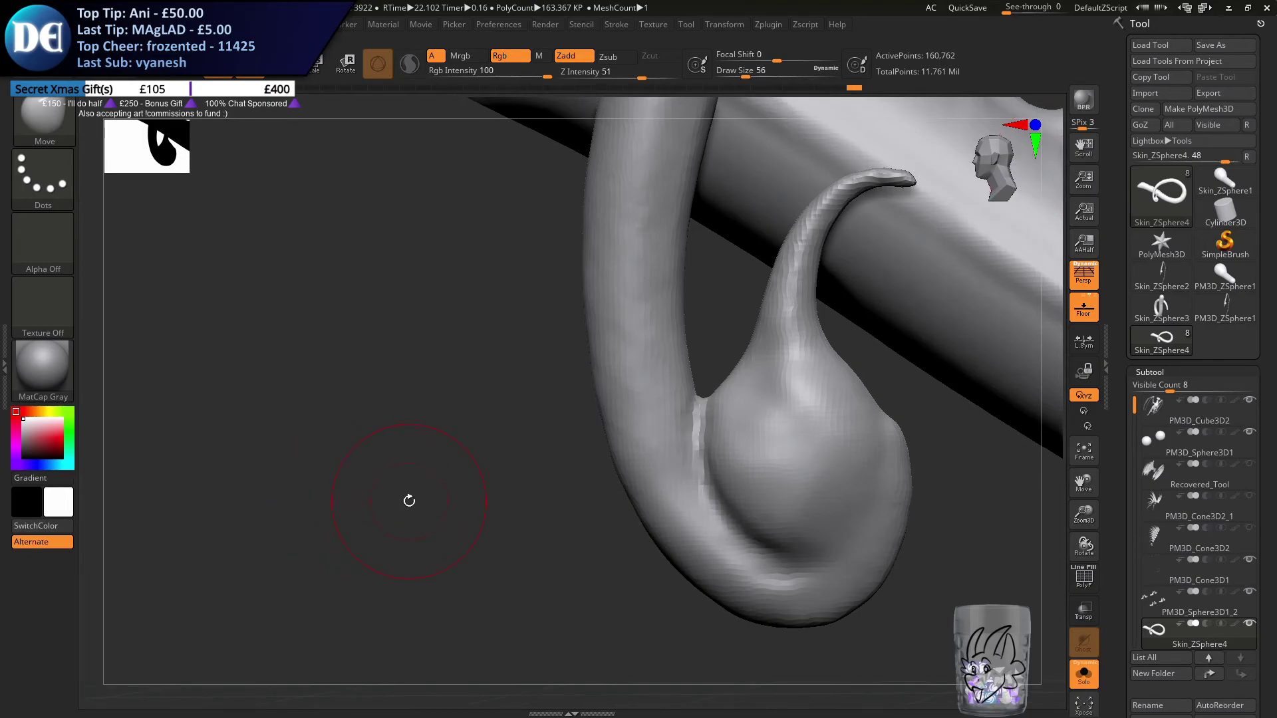
Refine the tail's curve beside the stinger bulb with the Move brush and set its draw size to 74
mouse_move(661, 431)
right_mouse_down("alt")
mouse_move(546, 426)
mouse_move(649, 598)
mouse_move(667, 389)
mouse_move(704, 393)
mouse_move(629, 413)
mouse_move(647, 442)
right_mouse_up("alt")
key("s")
left_click_drag(649, 444, 642, 443)
mouse_move(630, 428)
right_mouse_down()
mouse_move(590, 397)
mouse_move(616, 435)
mouse_move(569, 385)
mouse_move(703, 406)
mouse_move(713, 307)
mouse_move(755, 448)
mouse_move(726, 456)
mouse_move(747, 427)
mouse_move(733, 443)
right_mouse_up()
key("s")
left_click_drag(714, 456, 725, 456)
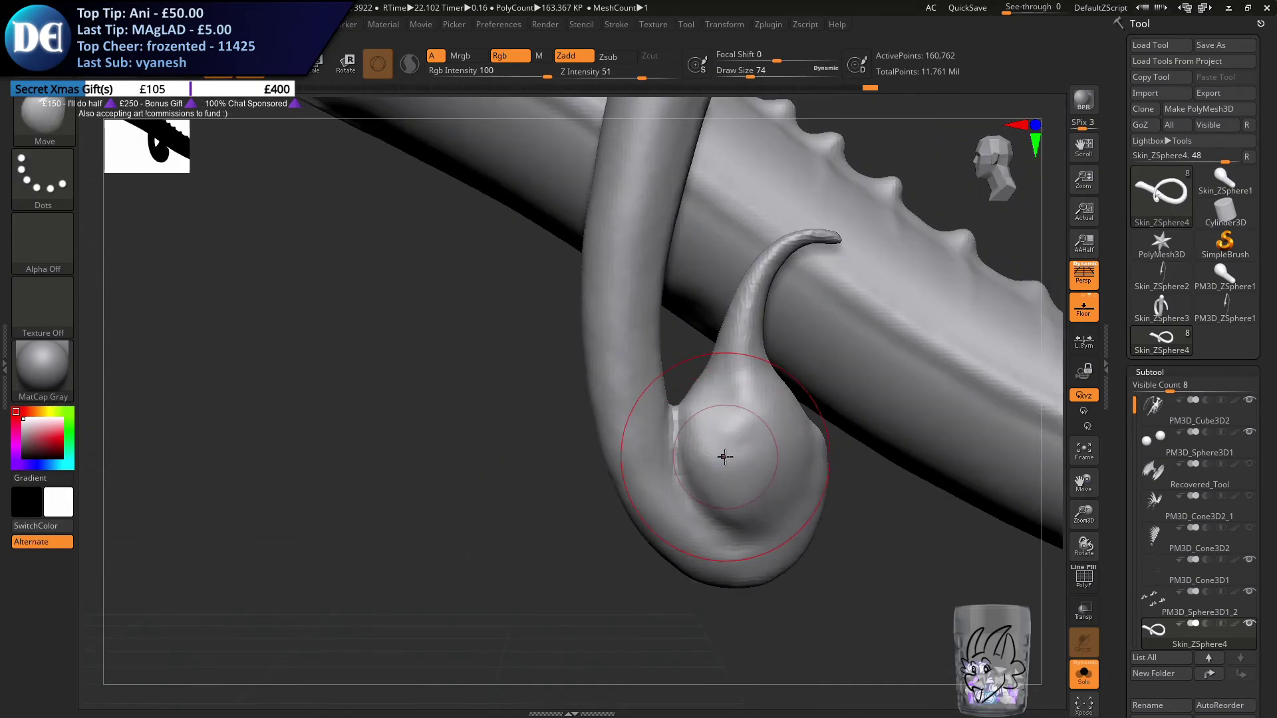
Build up the tail's inner edge beneath the stinger bulb with the ClayBuildup brush at draw size 33
left_click(49, 125)
key("c")
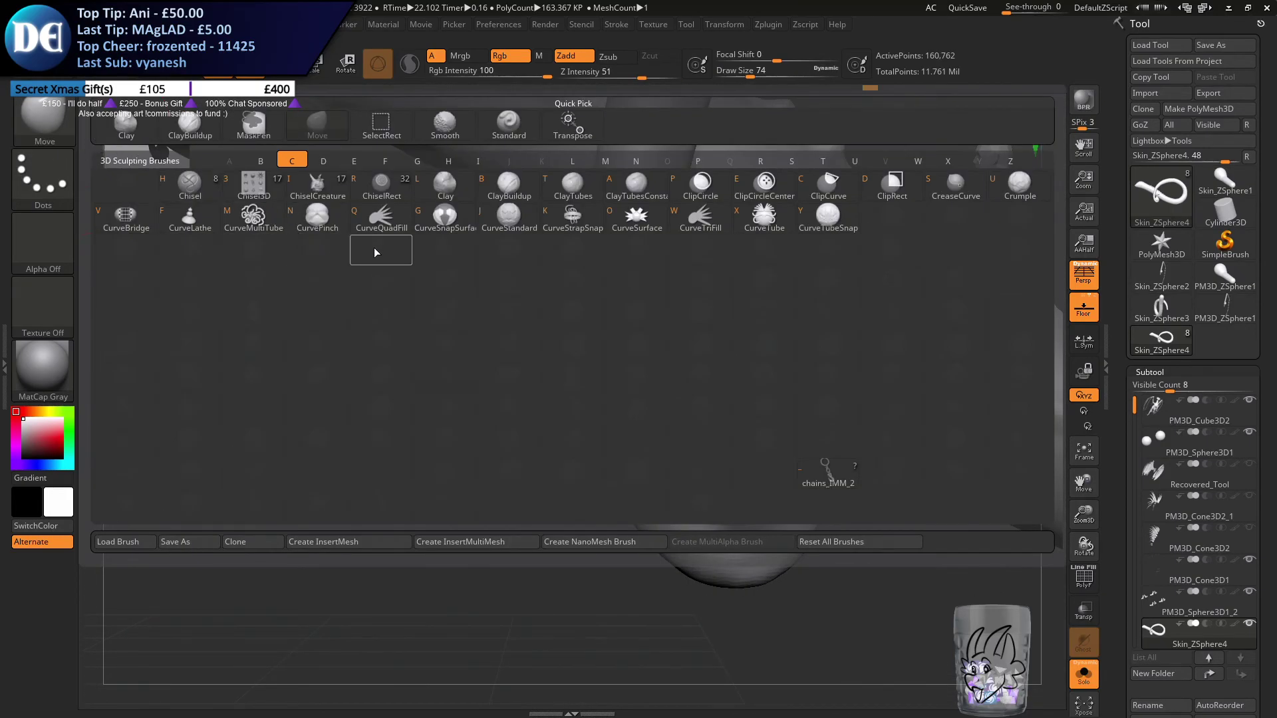
left_click(512, 194)
left_click_drag(601, 539, 504, 472)
key("s")
left_click_drag(645, 507, 573, 461, "shift")
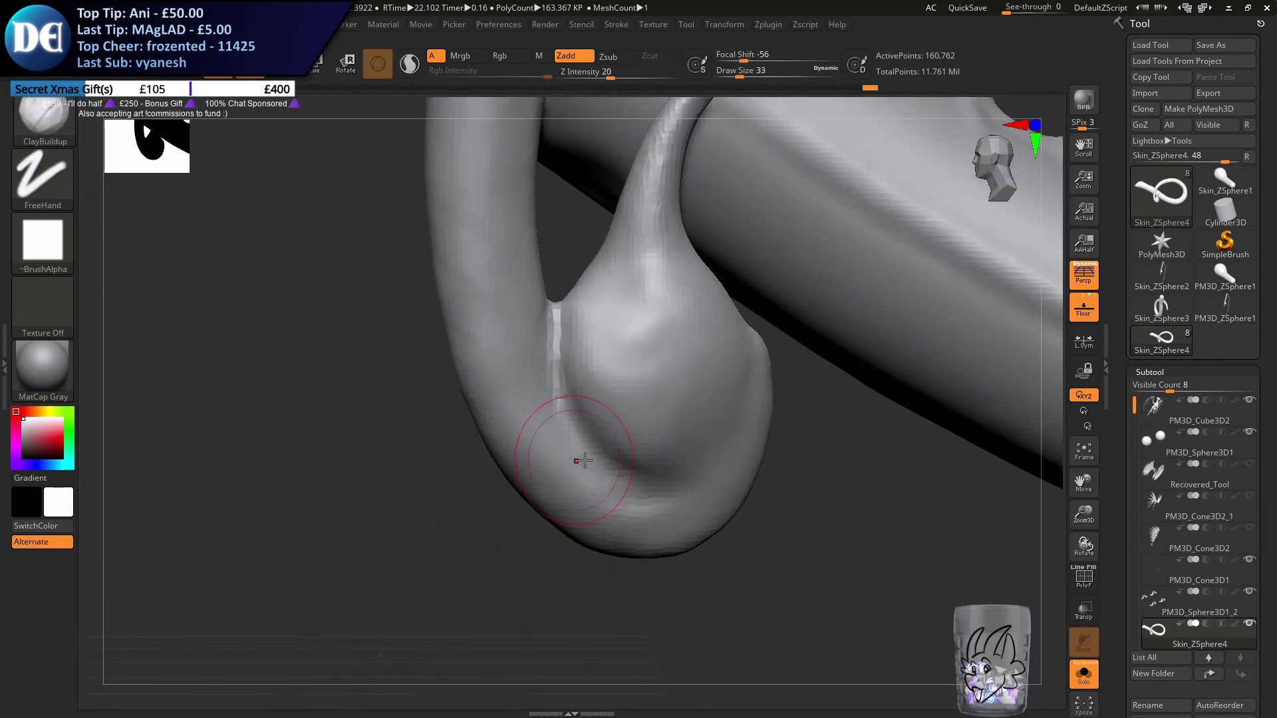
right_click_drag(573, 461, 542, 447)
mouse_move(532, 414)
left_mouse_down()
mouse_move(572, 476)
mouse_move(681, 522)
left_mouse_up()
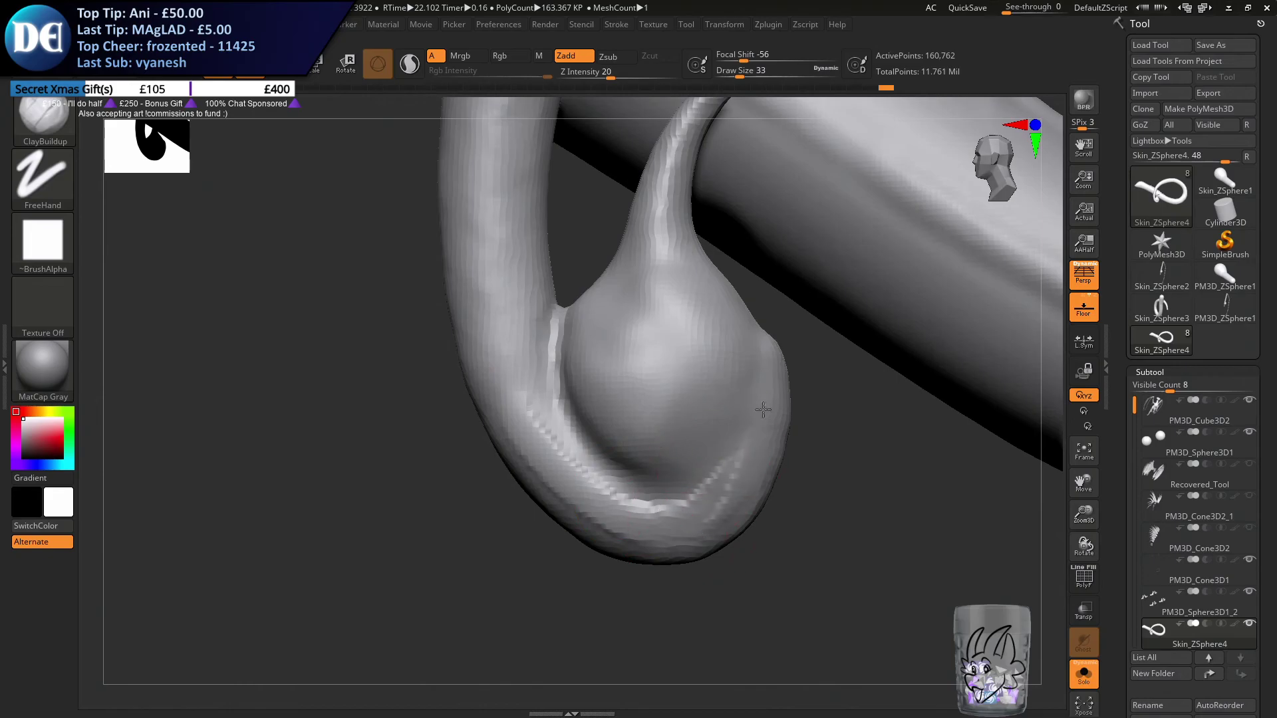
Set the draw size to 31, add clay along the tail bend around the bulb, smooth it and remesh
key("ctrl")
key("s")
left_click_drag(489, 391, 486, 391)
left_click_drag(487, 303, 579, 465)
mouse_move(489, 363)
left_mouse_down()
mouse_move(714, 536)
mouse_move(584, 490)
mouse_move(532, 425)
left_mouse_up()
mouse_move(509, 399)
left_mouse_down()
mouse_move(611, 502)
mouse_move(702, 518)
left_mouse_up()
mouse_move(565, 465)
left_mouse_down()
mouse_move(734, 502)
mouse_move(764, 399)
left_mouse_up()
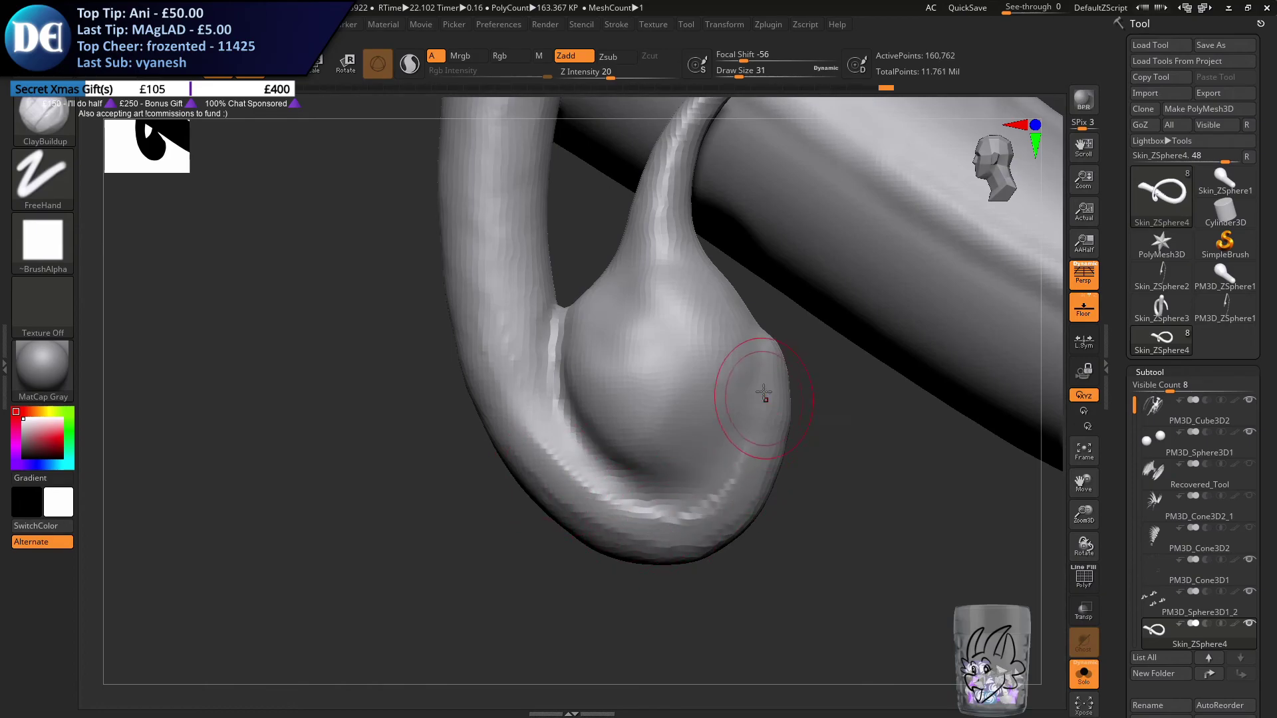
mouse_move(665, 518)
left_mouse_down()
mouse_move(758, 406)
mouse_move(761, 428)
mouse_move(695, 512)
left_mouse_up()
mouse_move(595, 489)
left_mouse_down("shift")
mouse_move(764, 436)
mouse_move(762, 398)
mouse_move(681, 533)
mouse_move(781, 370)
left_mouse_up("shift")
key("shift")
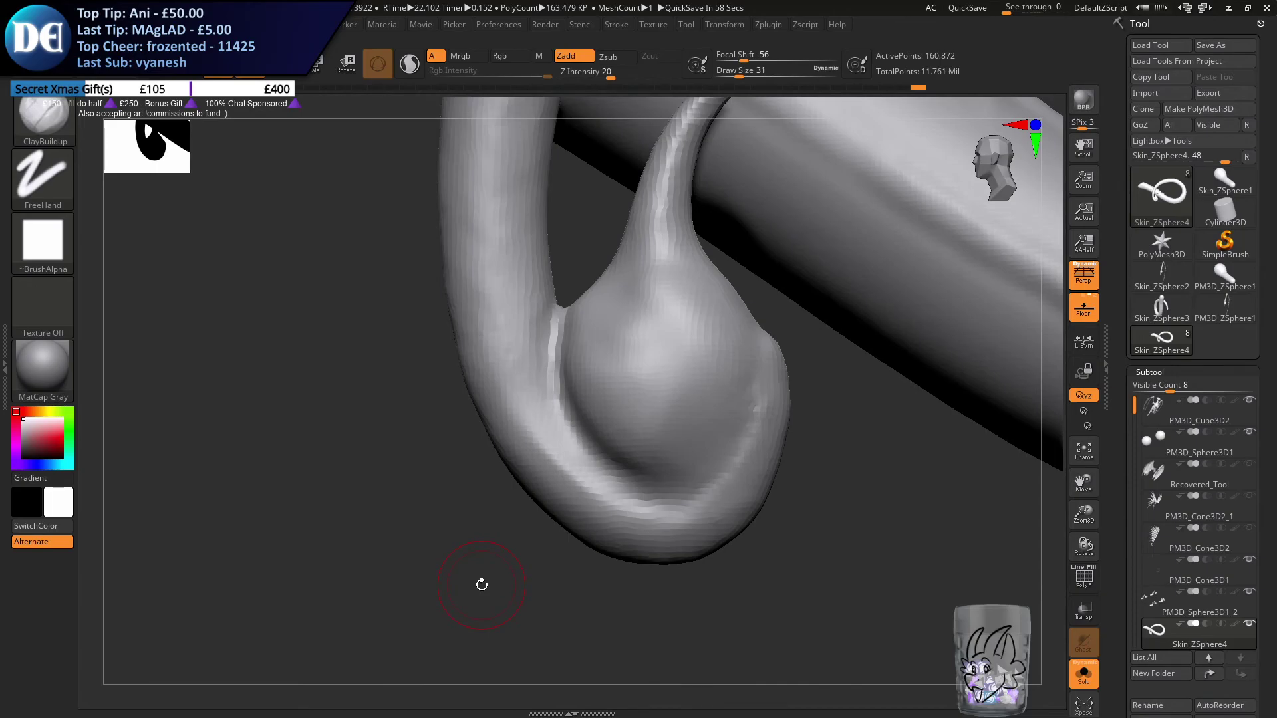
Build up the tail bend with ClayBuildup strokes on the opposite side of the bulb and remesh the tail
left_click_drag(482, 585, 554, 425)
mouse_move(285, 518)
left_mouse_down()
mouse_move(386, 558)
mouse_move(349, 555)
mouse_move(403, 557)
left_mouse_up()
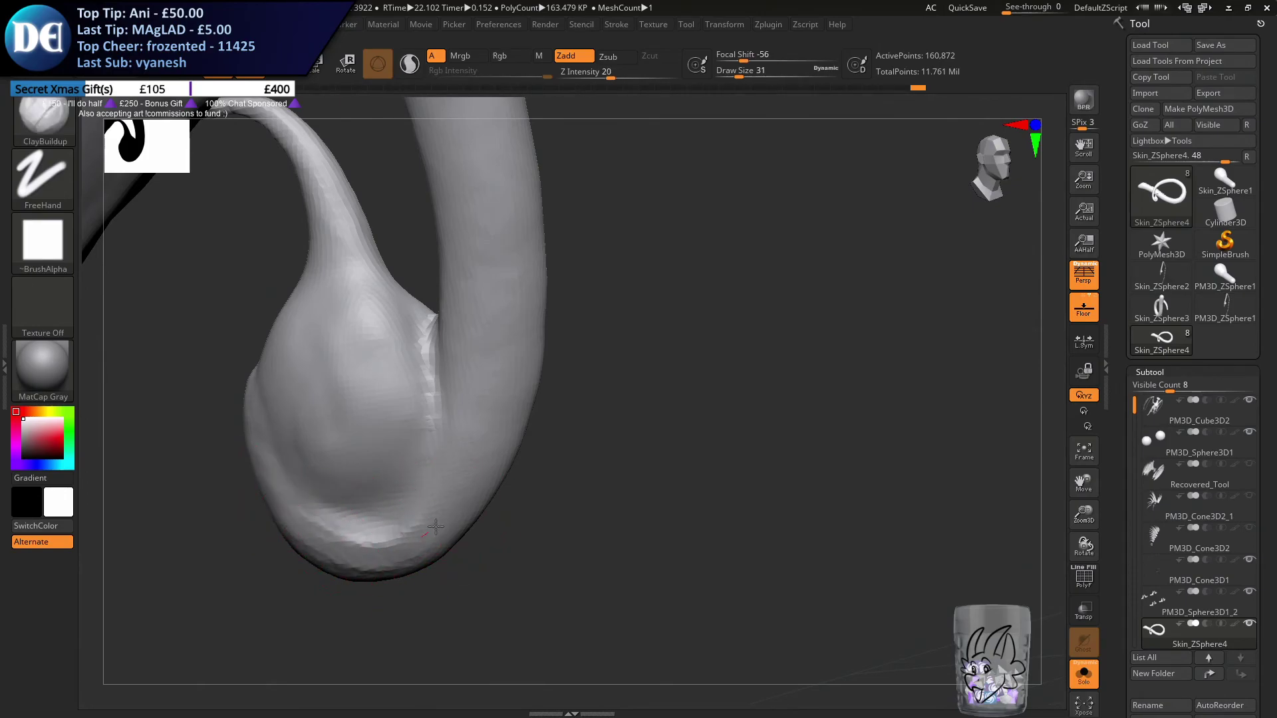
mouse_move(477, 487)
left_mouse_down()
mouse_move(485, 345)
mouse_move(488, 372)
left_mouse_up()
left_click_drag(494, 462, 509, 372)
left_click_drag(406, 522, 475, 425, "shift")
mouse_move(293, 535)
left_mouse_down("shift")
mouse_move(320, 561)
mouse_move(399, 565)
left_mouse_up("shift")
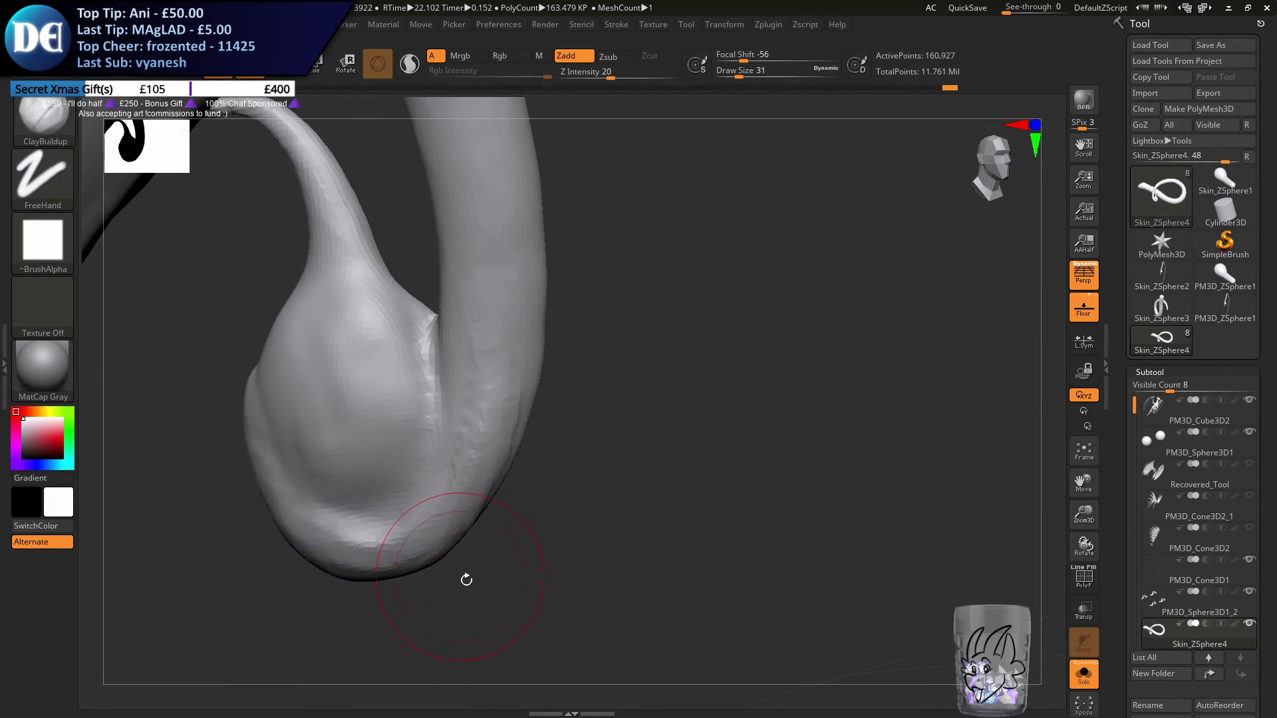
Fill and blend the crease between the bulb and the tail bend on that opposite side
left_click_drag(547, 602, 608, 558)
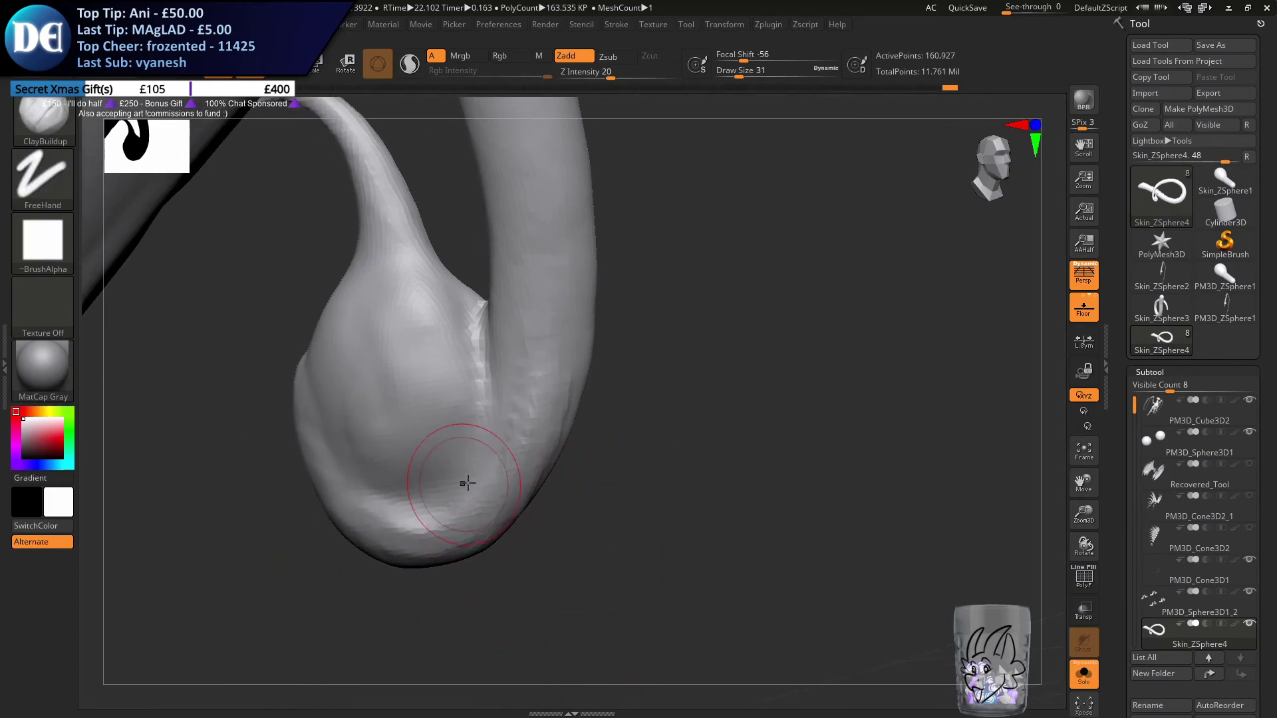
mouse_move(376, 540)
left_mouse_down("shift")
mouse_move(521, 485)
mouse_move(525, 366)
left_mouse_up("shift")
mouse_move(521, 430)
right_mouse_down()
mouse_move(493, 399)
mouse_move(527, 427)
right_mouse_up()
mouse_move(537, 503)
left_mouse_down()
mouse_move(675, 228)
mouse_move(542, 498)
left_mouse_up()
Sculpt and blend the outer surface of the tail bend behind the bulb and remesh the tail
mouse_move(621, 292)
left_mouse_down()
mouse_move(501, 596)
mouse_move(521, 464)
mouse_move(572, 406)
left_mouse_up()
right_click_drag(557, 491, 508, 545, "alt")
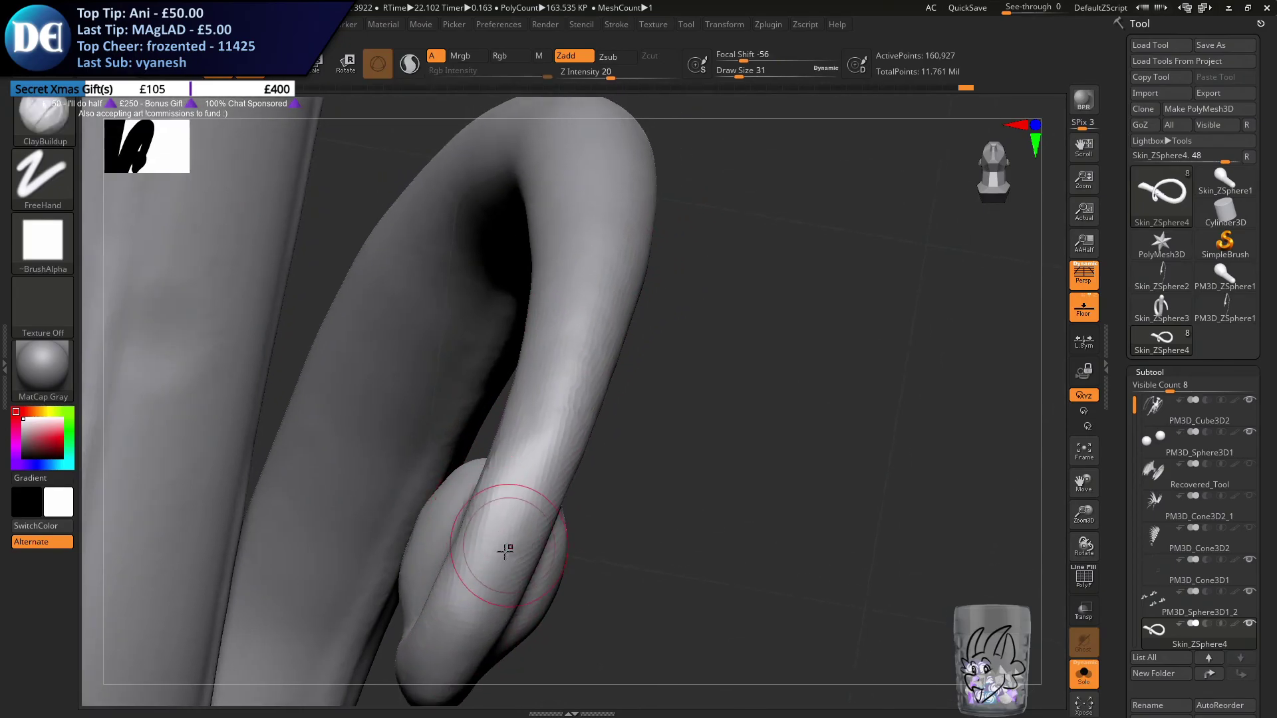
left_click_drag(544, 454, 573, 352)
left_click_drag(607, 185, 506, 499)
left_click_drag(745, 367, 791, 503, "ctrl")
left_click_drag(477, 581, 547, 413, "shift")
mouse_move(558, 393)
right_mouse_down()
mouse_move(590, 321)
mouse_move(594, 369)
mouse_move(533, 428)
mouse_move(519, 475)
right_mouse_up()
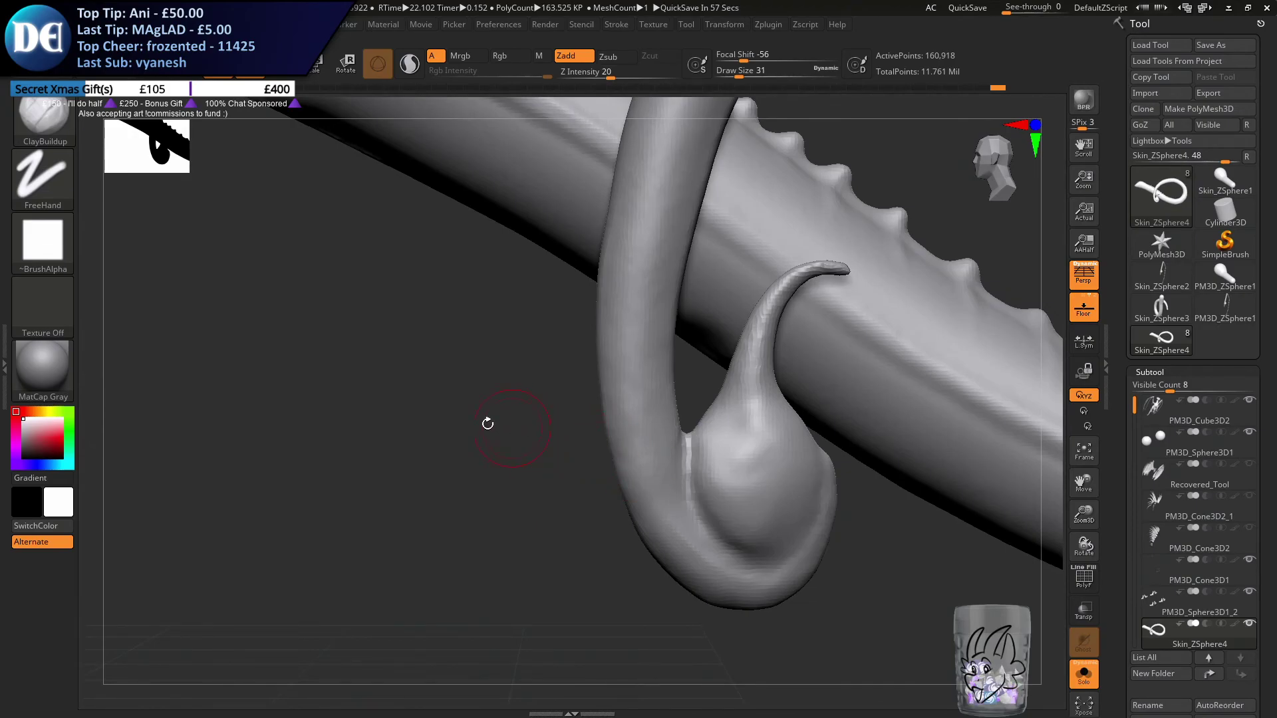
Switch to the Move brush at draw size 80 and adjust the stinger's neck above the bulb
right_click_drag(293, 283, 184, 275)
right_click_drag(573, 498, 470, 427)
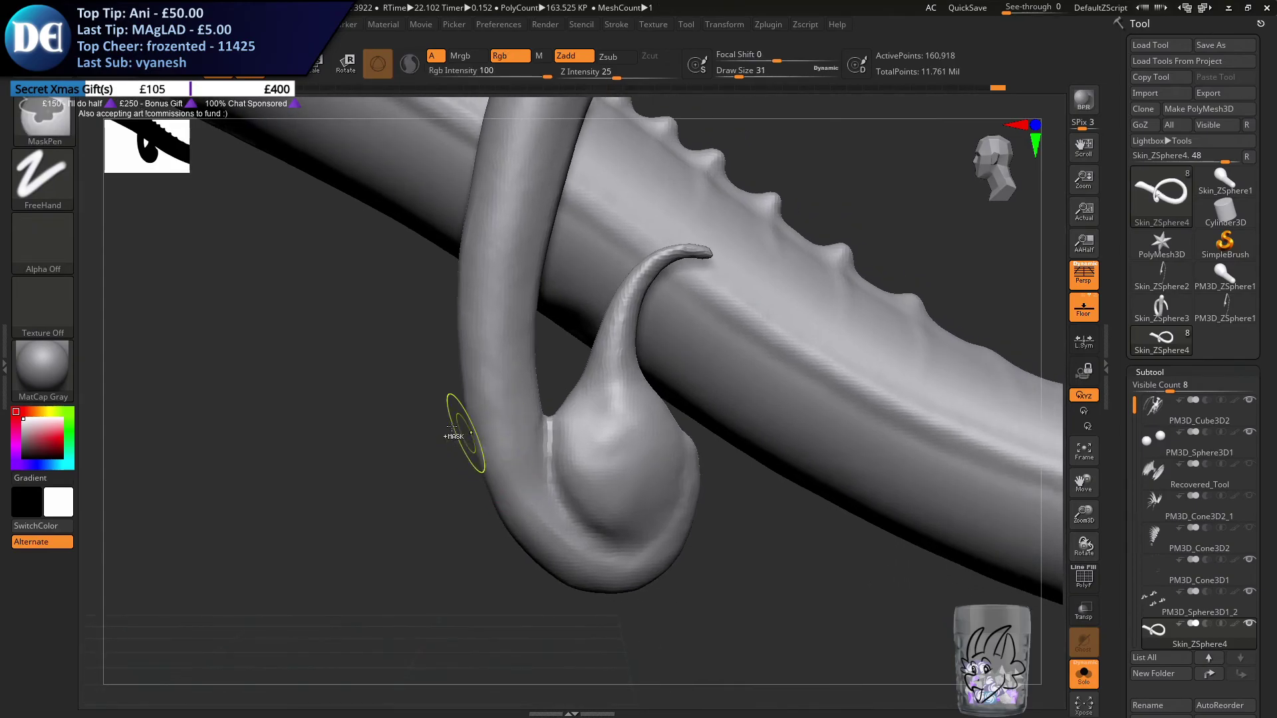
left_click(50, 121)
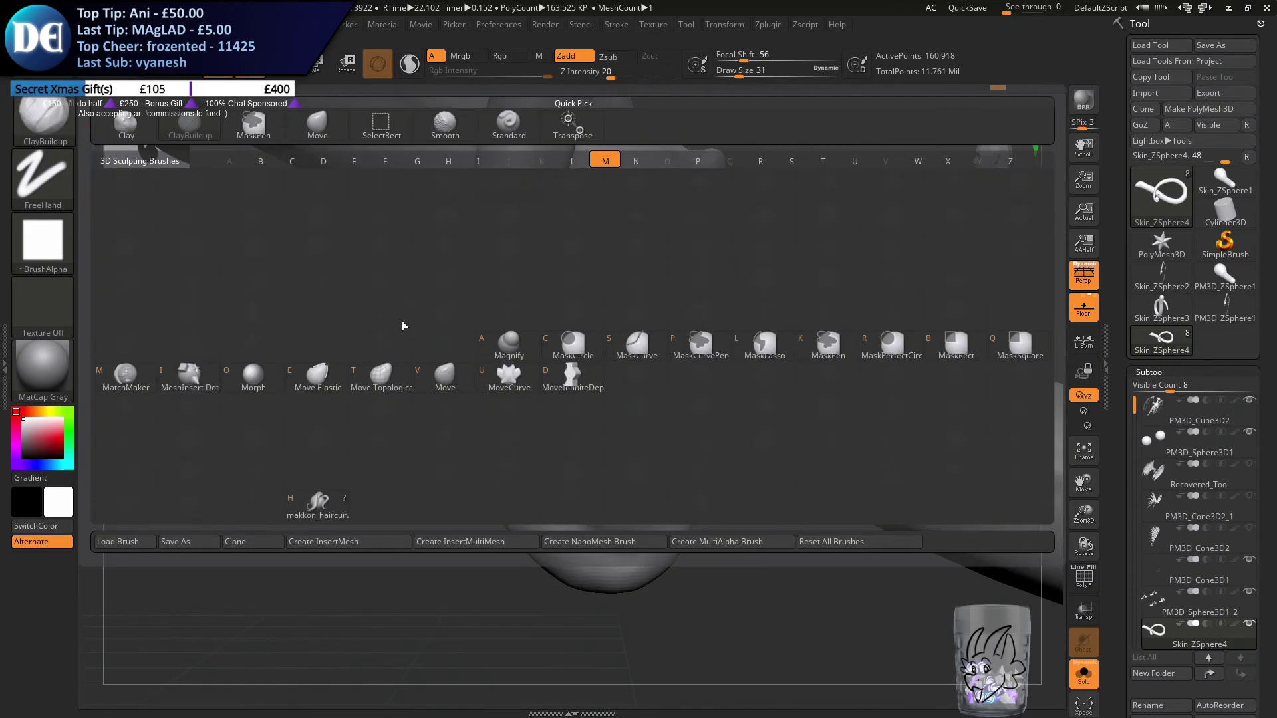
left_click(453, 383)
key("s")
left_click_drag(455, 399, 468, 402)
mouse_move(468, 403)
right_mouse_down()
mouse_move(471, 416)
mouse_move(572, 392)
right_mouse_up()
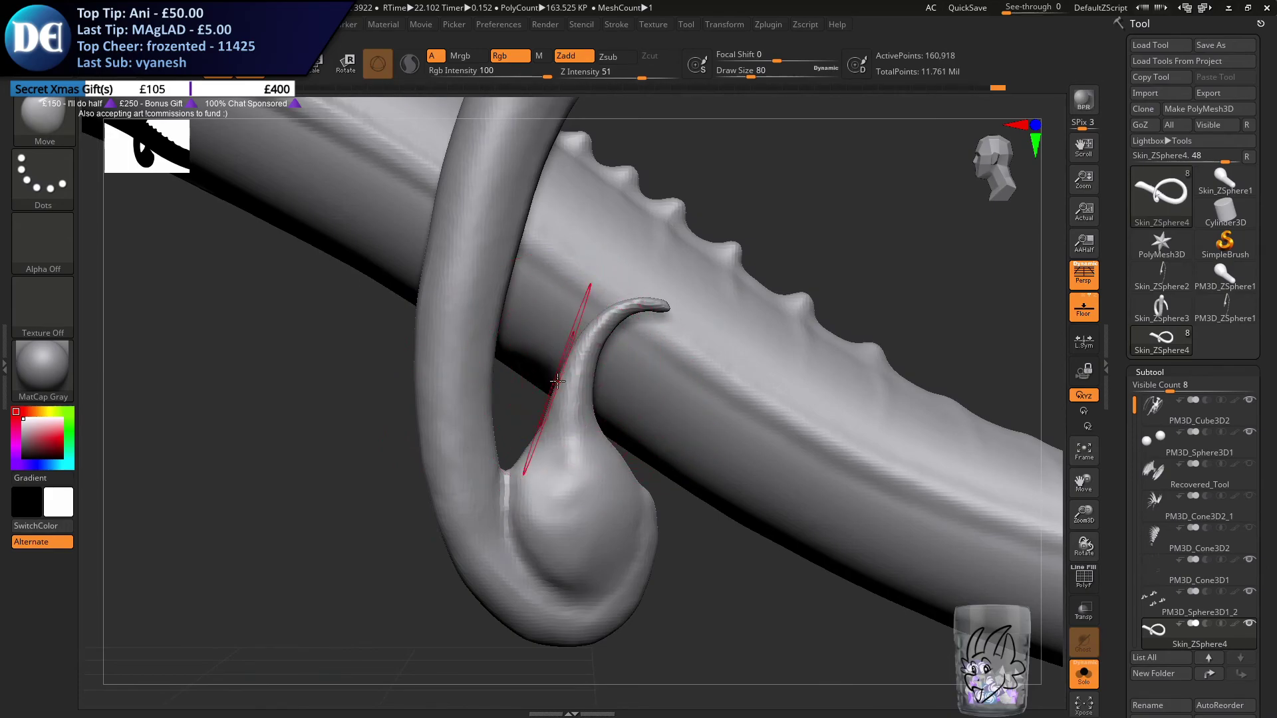
Reshape the stinger's hooked tip at draw size 35, then its base on the bulb at draw size 74
left_click_drag(598, 316, 594, 310)
key("s")
left_click_drag(603, 309, 595, 310)
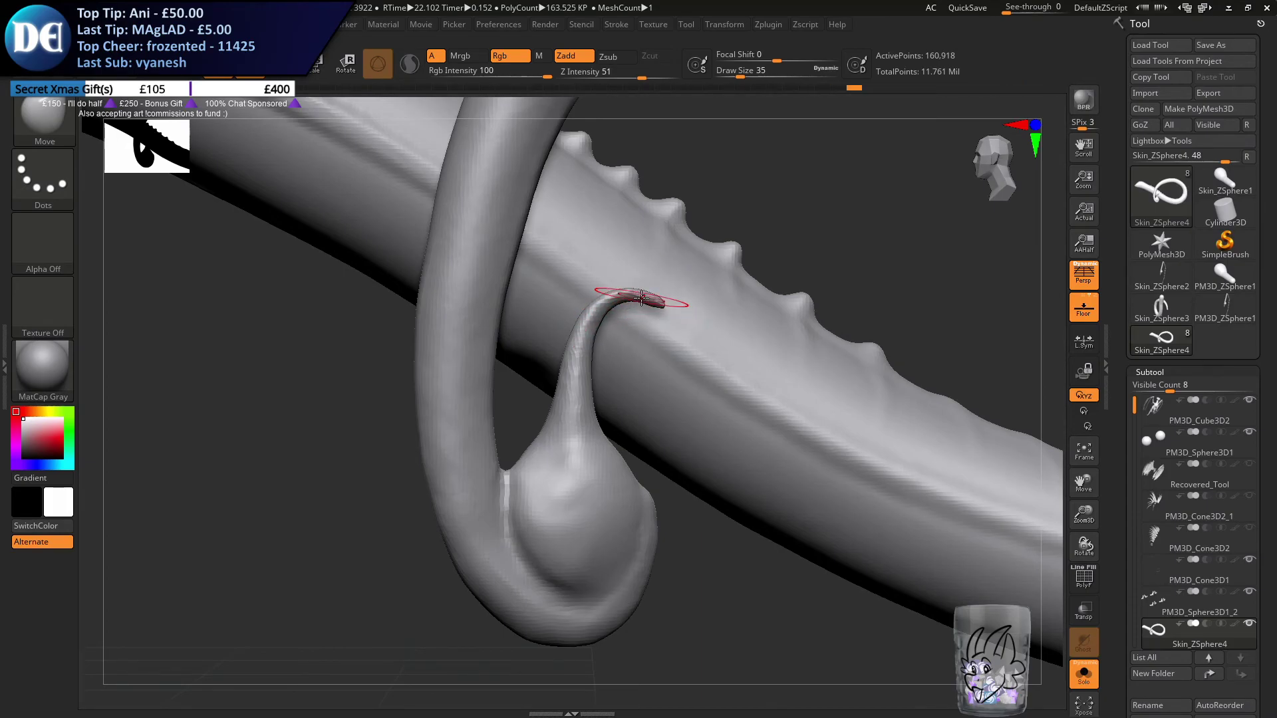
key("s")
left_click_drag(594, 367, 639, 367)
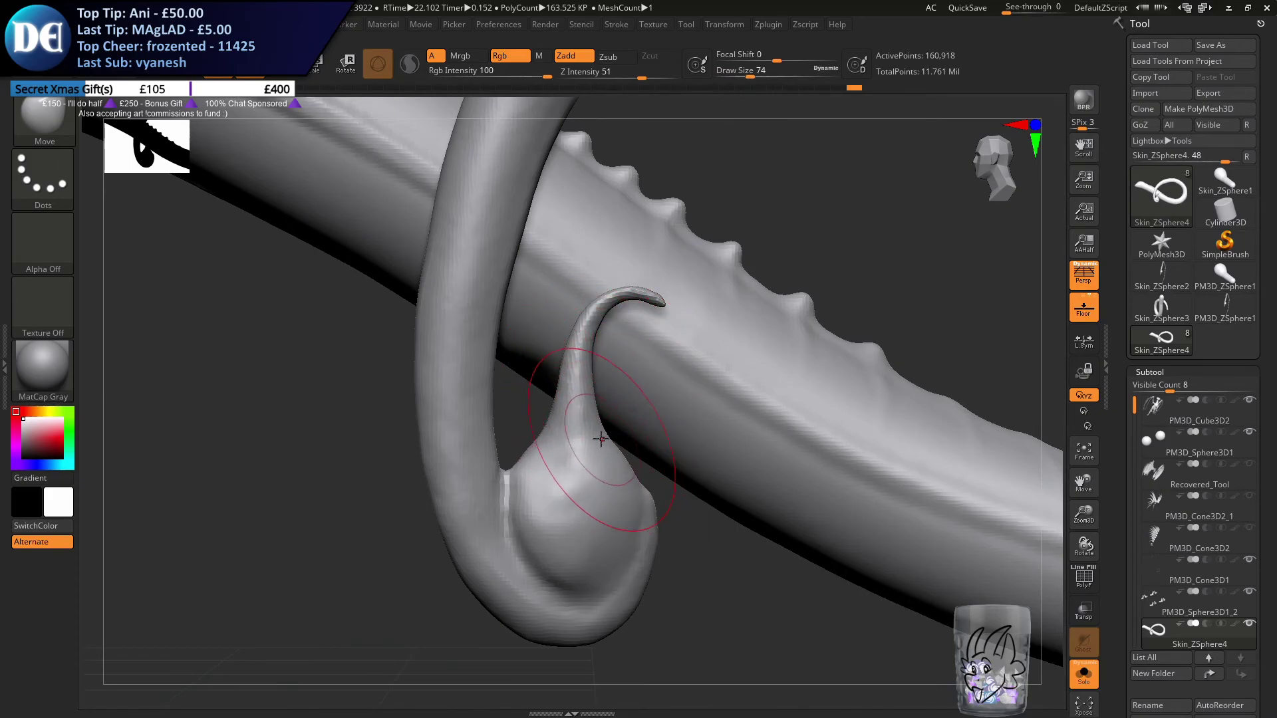
mouse_move(565, 463)
right_mouse_down()
mouse_move(458, 466)
mouse_move(584, 461)
right_mouse_up()
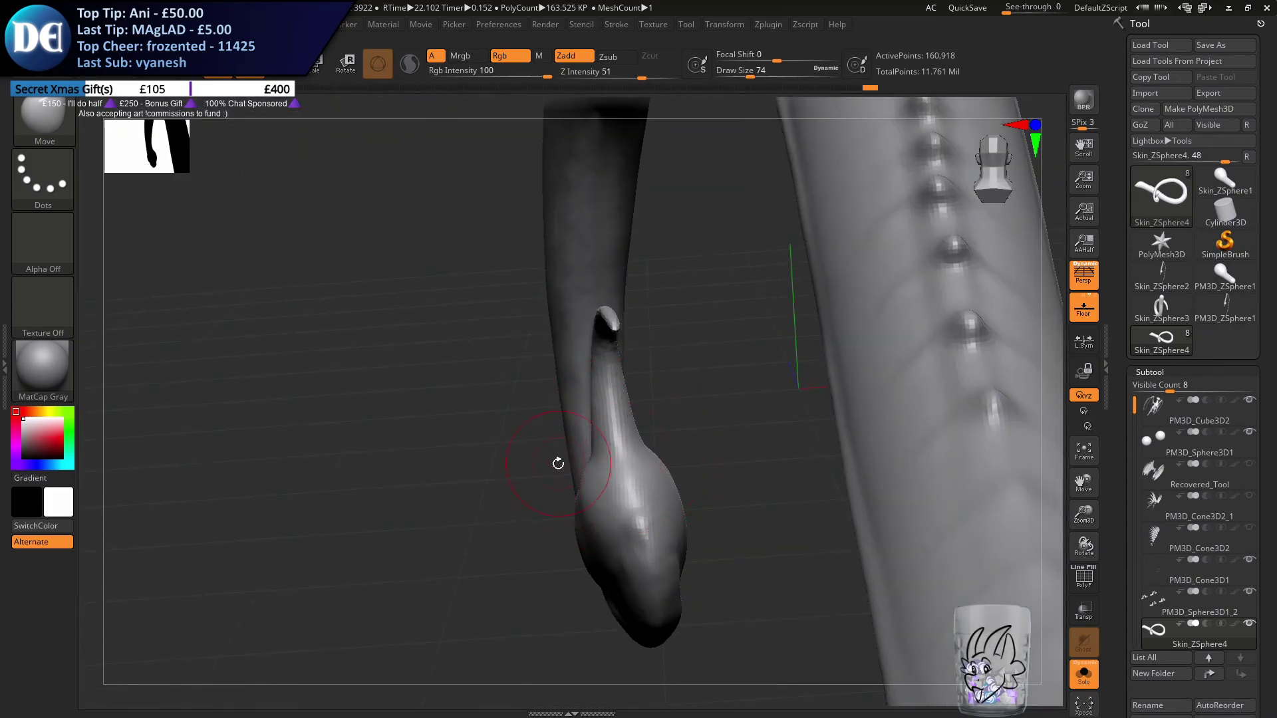
Adjust the stinger and bulb from behind and from the side, and remesh the tail
right_click_drag(539, 528, 722, 376, "alt")
right_click_drag(722, 376, 672, 285, "ctrl")
left_click_drag(378, 538, 407, 561, "ctrl")
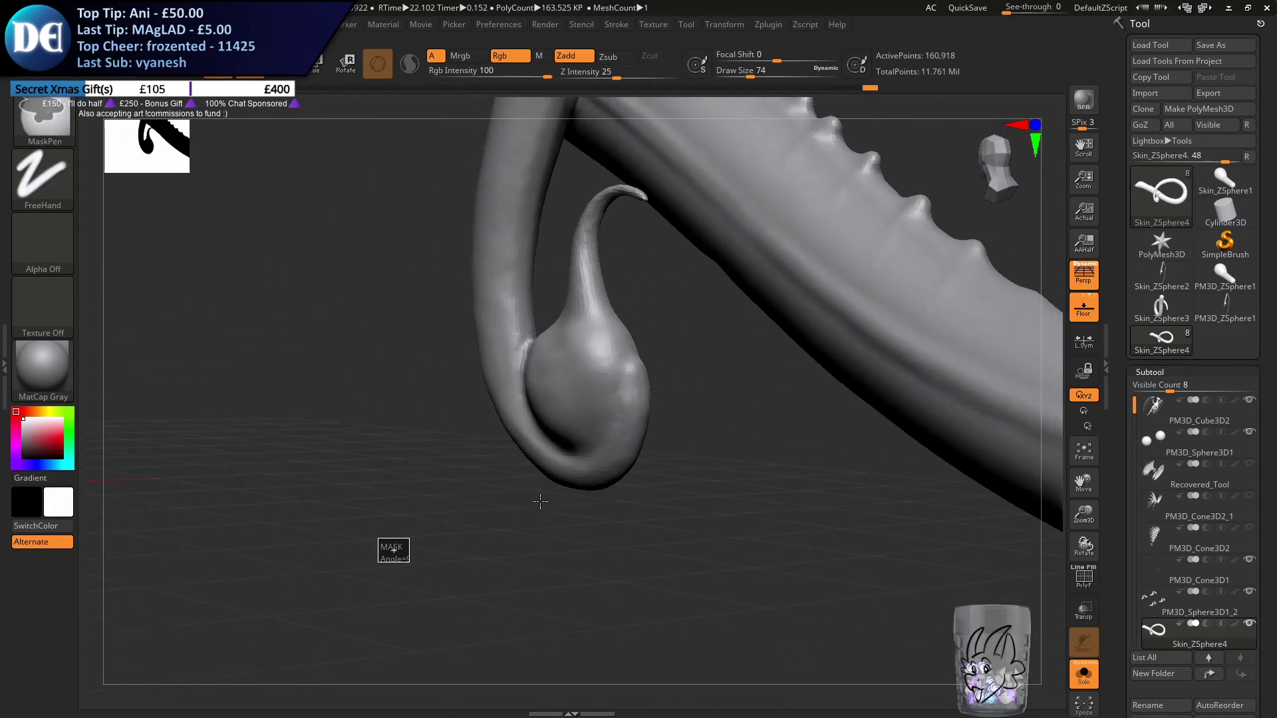
right_click_drag(537, 386, 566, 422)
mouse_move(565, 422)
right_mouse_down("ctrl")
mouse_move(533, 361)
mouse_move(574, 460)
mouse_move(547, 395)
right_mouse_up("ctrl")
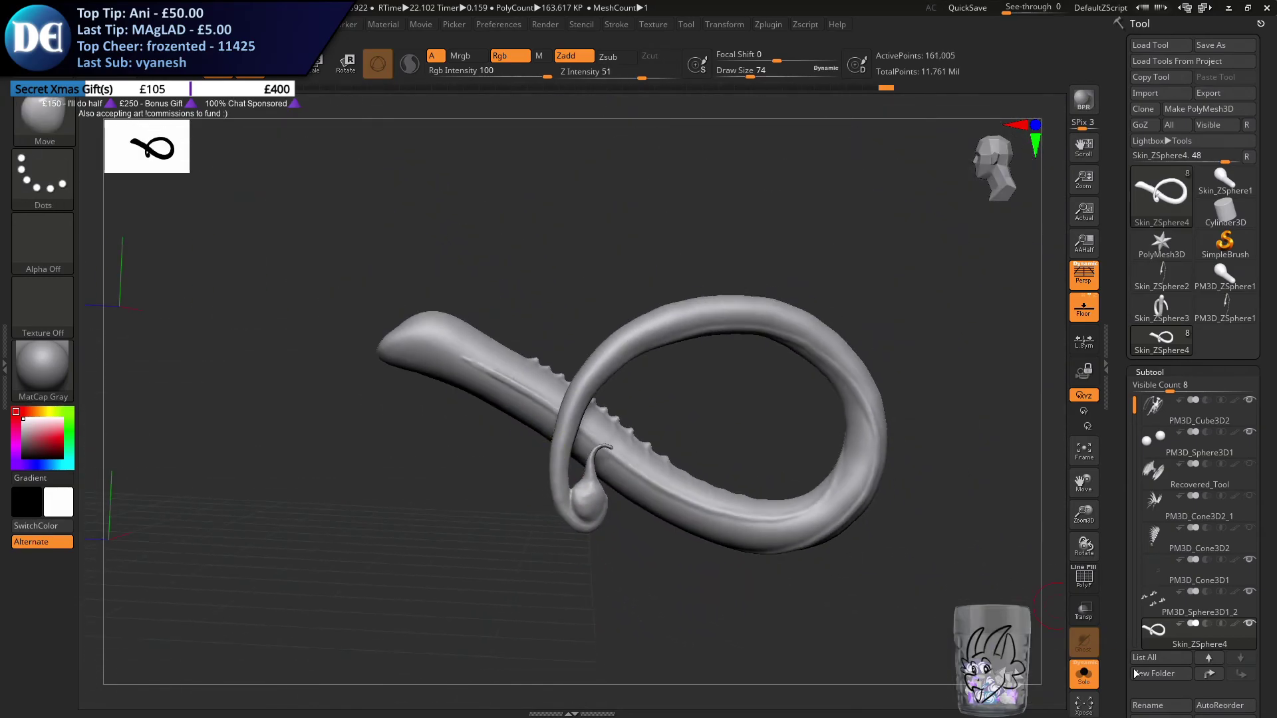
Turn off solo mode and refine the stinger's curve with the Move brush at draw size 94
left_click(1083, 676)
mouse_move(530, 592)
right_mouse_down("ctrl")
mouse_move(528, 541)
mouse_move(513, 592)
right_mouse_up("ctrl")
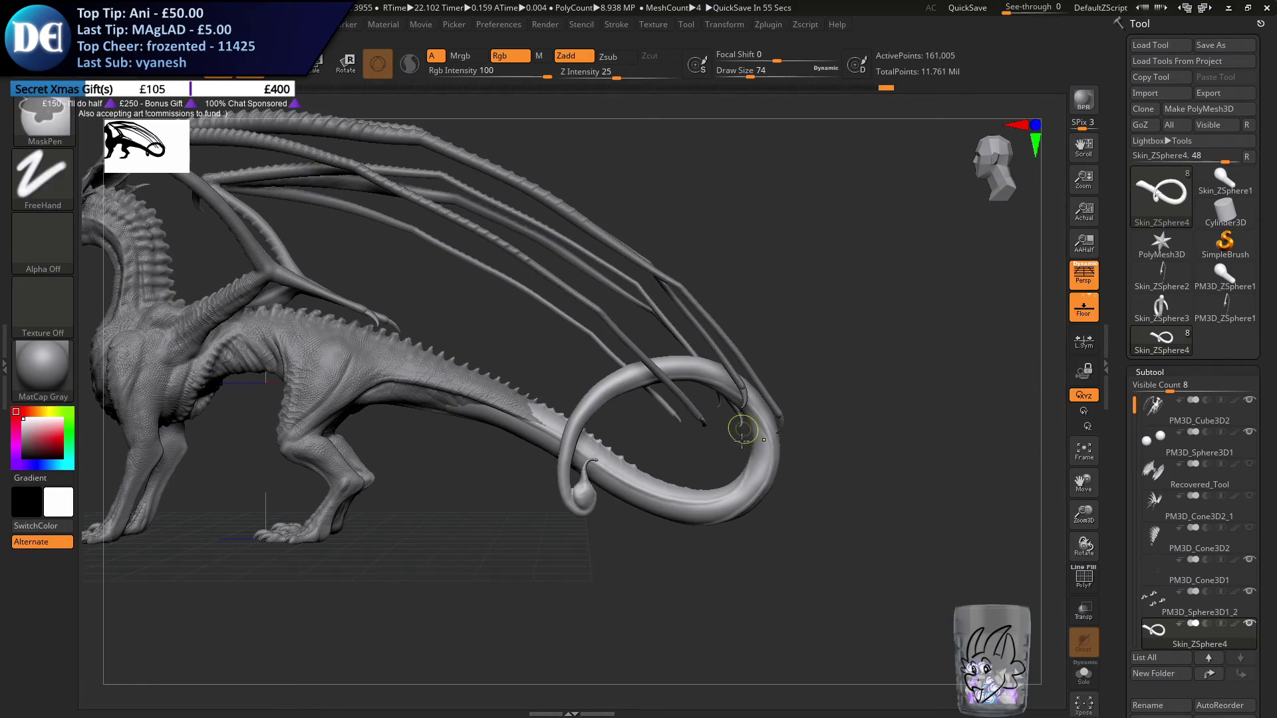
right_click_drag(586, 497, 613, 581, "ctrl")
right_click_drag(620, 496, 611, 557, "ctrl")
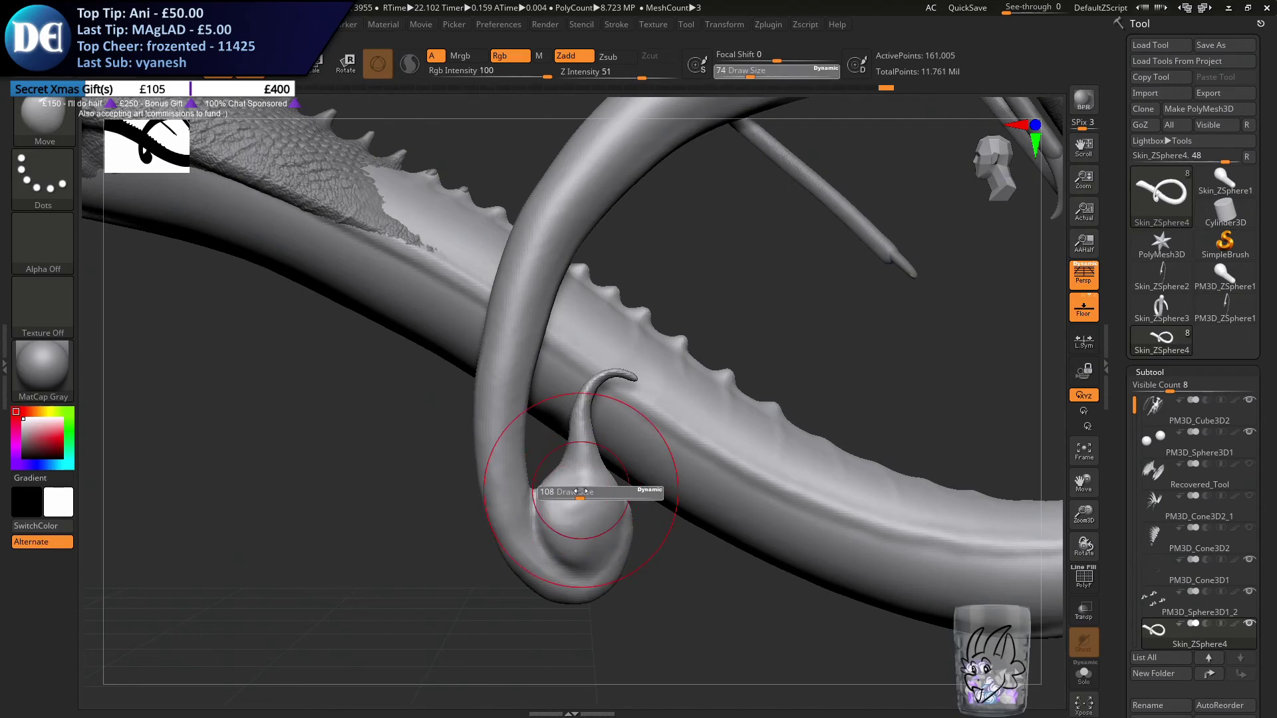
right_click_drag(597, 507, 602, 468, "ctrl")
left_click_drag(603, 467, 573, 460)
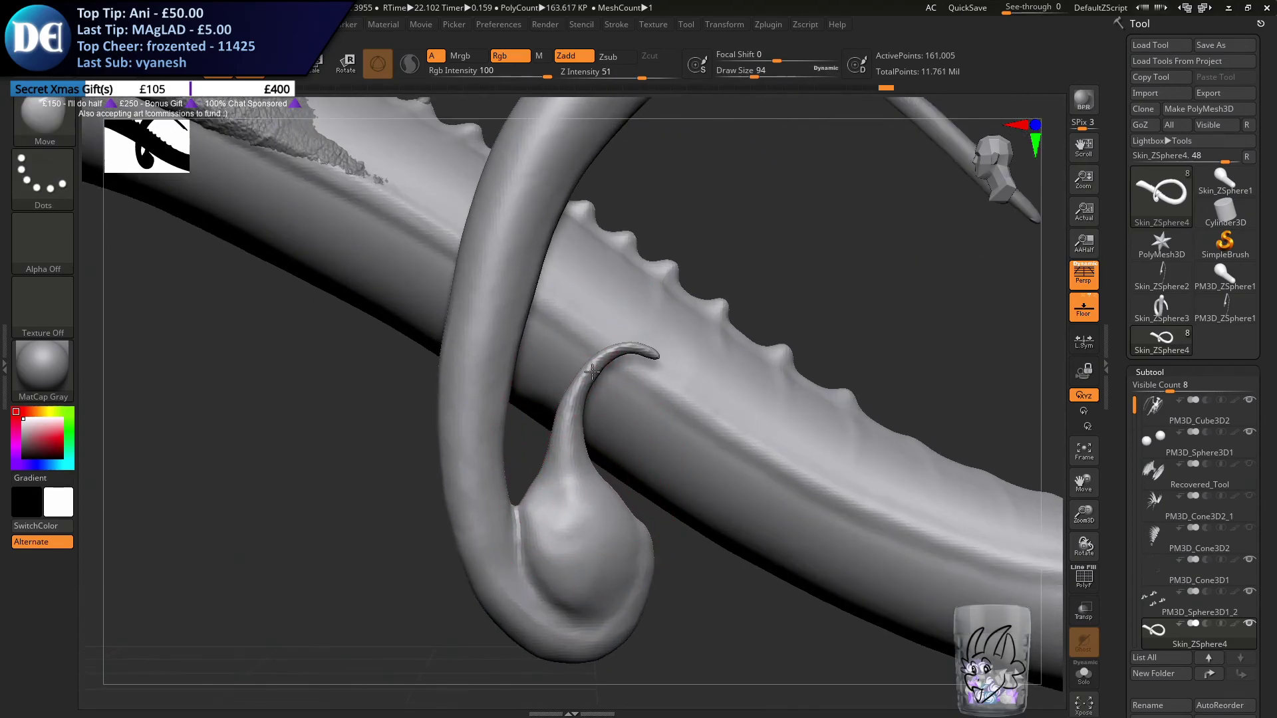
left_click_drag(640, 352, 633, 358)
right_click_drag(632, 358, 513, 285)
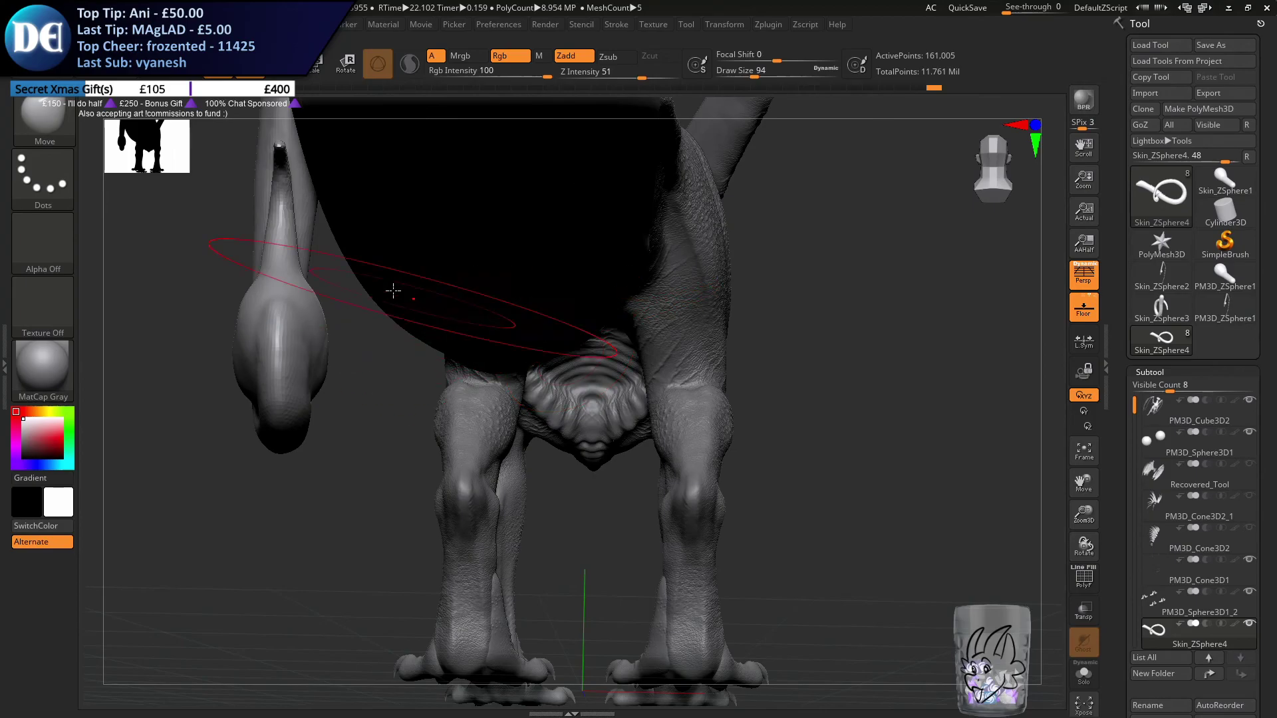
Adjust the stinger's tip from behind, refine the bulb's shape from the side and remesh the tail
left_click_drag(278, 158, 275, 144)
mouse_move(275, 143)
right_mouse_down()
mouse_move(342, 205)
mouse_move(354, 259)
mouse_move(607, 382)
mouse_move(584, 370)
right_mouse_up()
left_click_drag(508, 385, 542, 407, "shift")
right_click_drag(542, 407, 652, 394)
left_click_drag(572, 379, 546, 415, "shift")
mouse_move(546, 415)
right_mouse_down()
mouse_move(441, 447)
mouse_move(485, 561)
right_mouse_up()
left_click_drag(440, 579, 474, 587, "ctrl")
Set the draw size to 44 and reshape the bulb's outer side and the tail edge beside it
key("s")
left_click_drag(604, 431, 587, 424)
right_click_drag(585, 423, 597, 397)
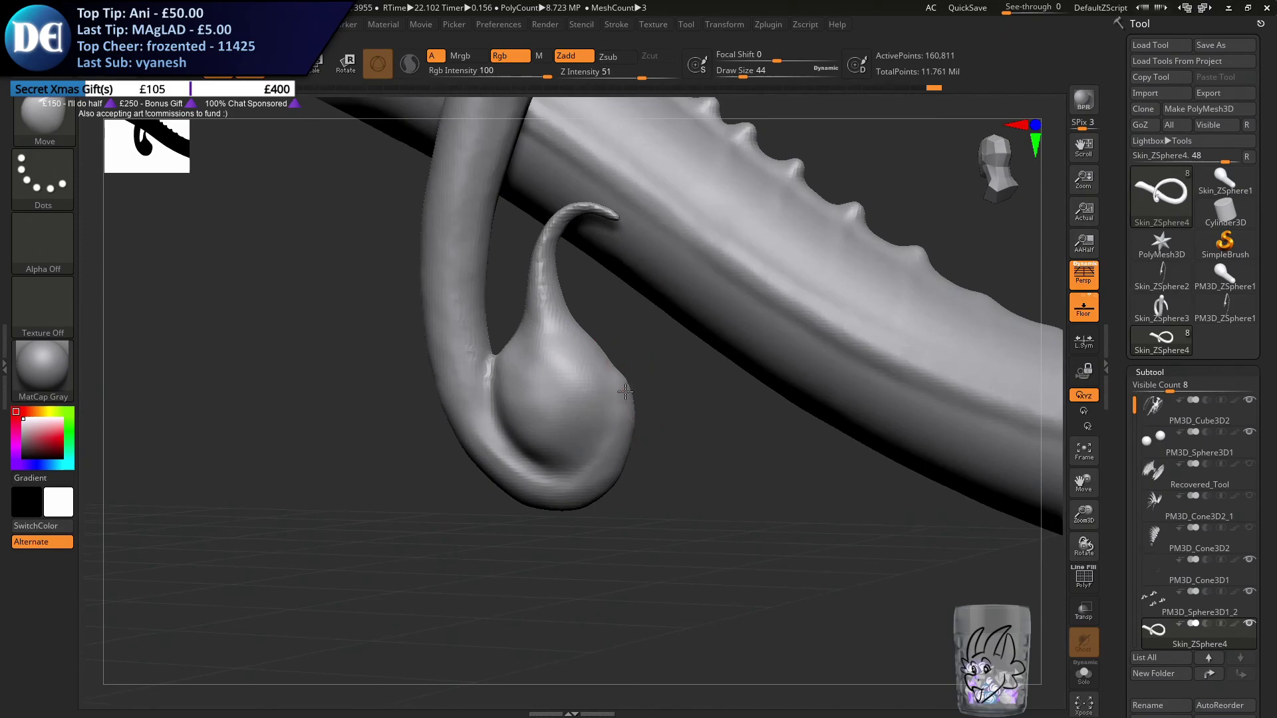
left_click_drag(610, 360, 628, 393, "shift")
mouse_move(637, 383)
right_mouse_down()
mouse_move(620, 371)
mouse_move(609, 476)
mouse_move(643, 456)
mouse_move(444, 533)
right_mouse_up()
left_click_drag(493, 476, 504, 450, "shift")
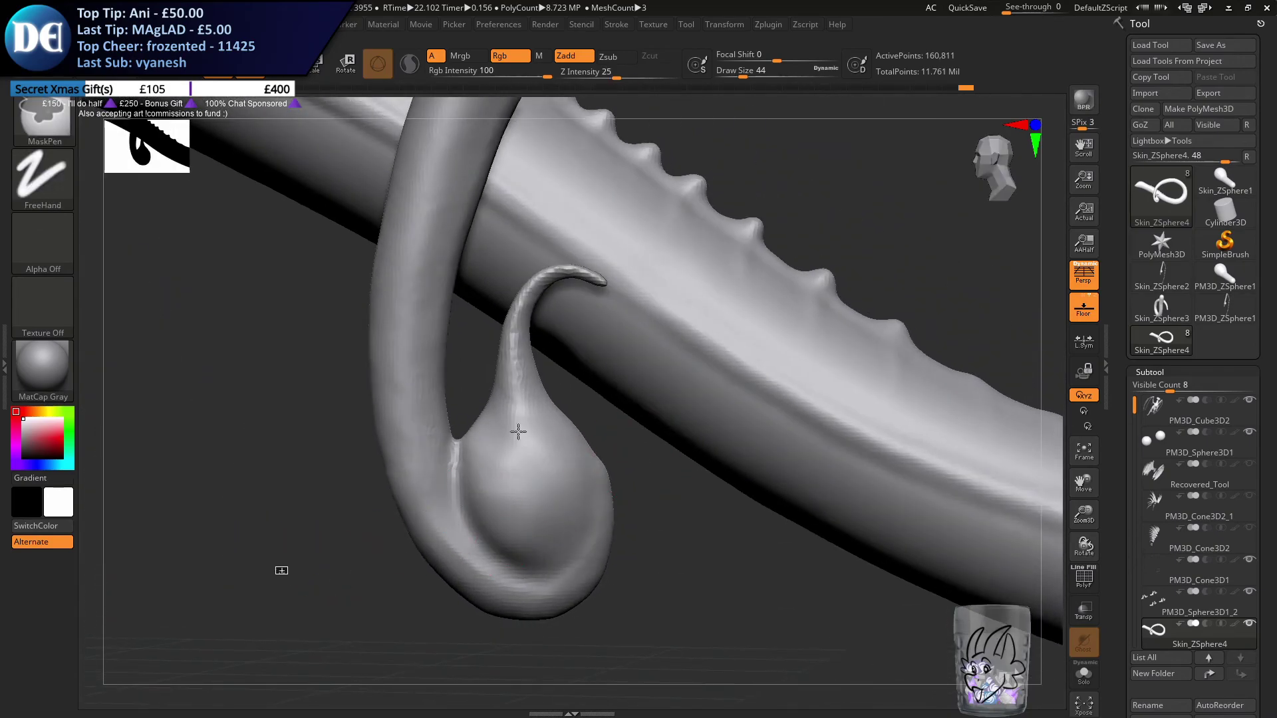
Refine the stinger's neck where it widens into the bulb and remesh the tail
right_click_drag(480, 412, 492, 406)
left_click_drag(486, 415, 478, 413)
mouse_move(477, 413)
right_mouse_down()
mouse_move(493, 399)
mouse_move(565, 413)
right_mouse_up()
left_click_drag(537, 459, 519, 466)
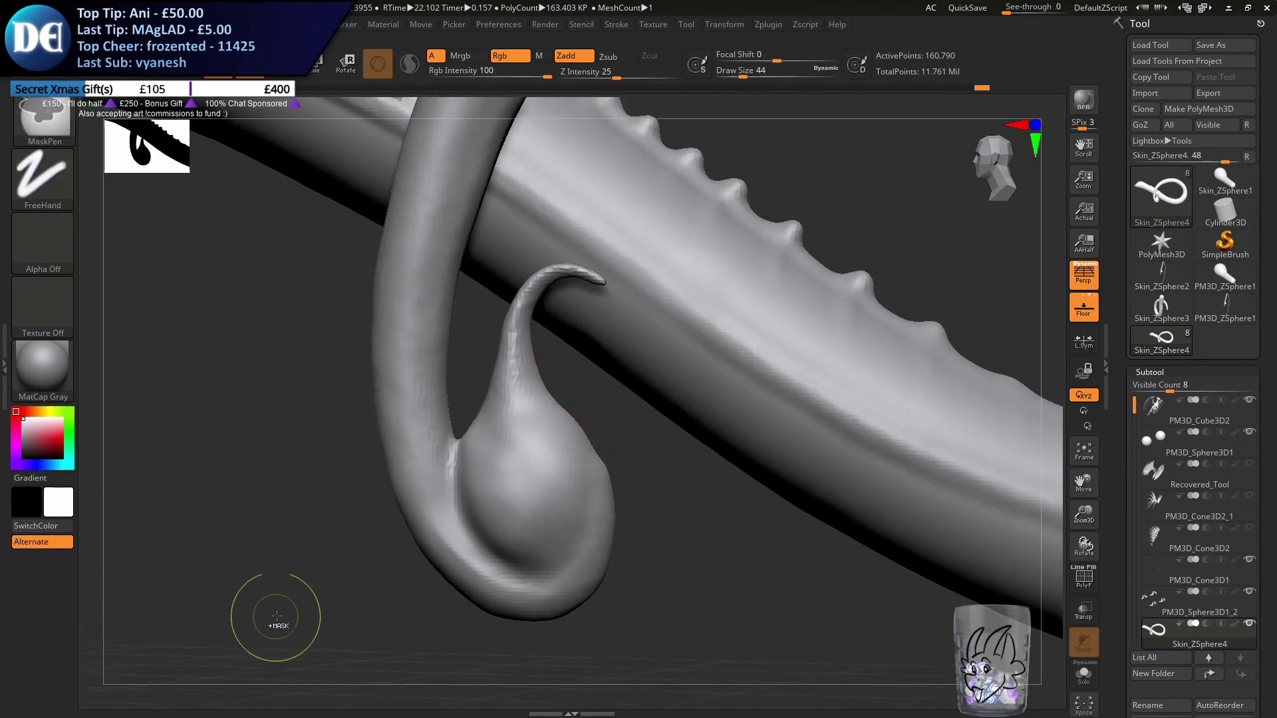
mouse_move(433, 536)
right_mouse_down("ctrl")
mouse_move(370, 445)
mouse_move(399, 506)
right_mouse_up("ctrl")
mouse_move(362, 450)
right_mouse_down("alt")
mouse_move(541, 510)
mouse_move(547, 442)
mouse_move(536, 466)
right_mouse_up("alt")
Set the draw size to 46 and adjust the stinger's neck and its transition into the bulb
key("s")
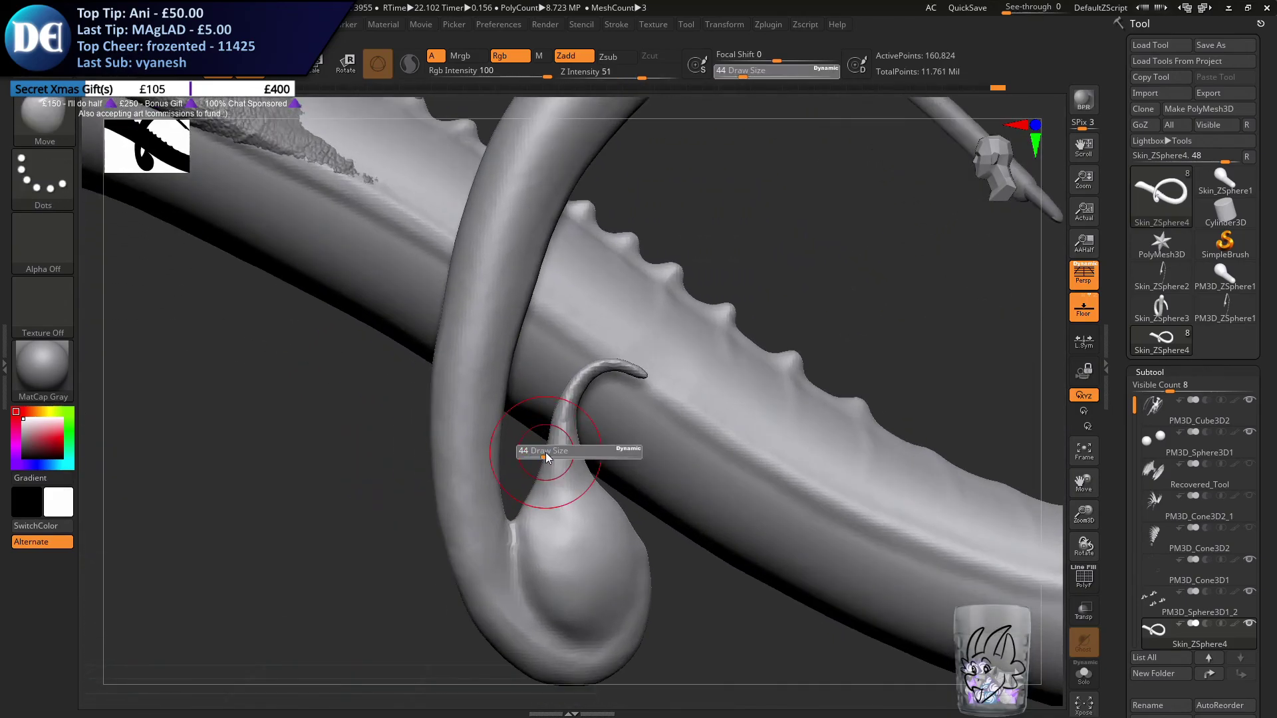
left_click_drag(546, 451, 544, 455)
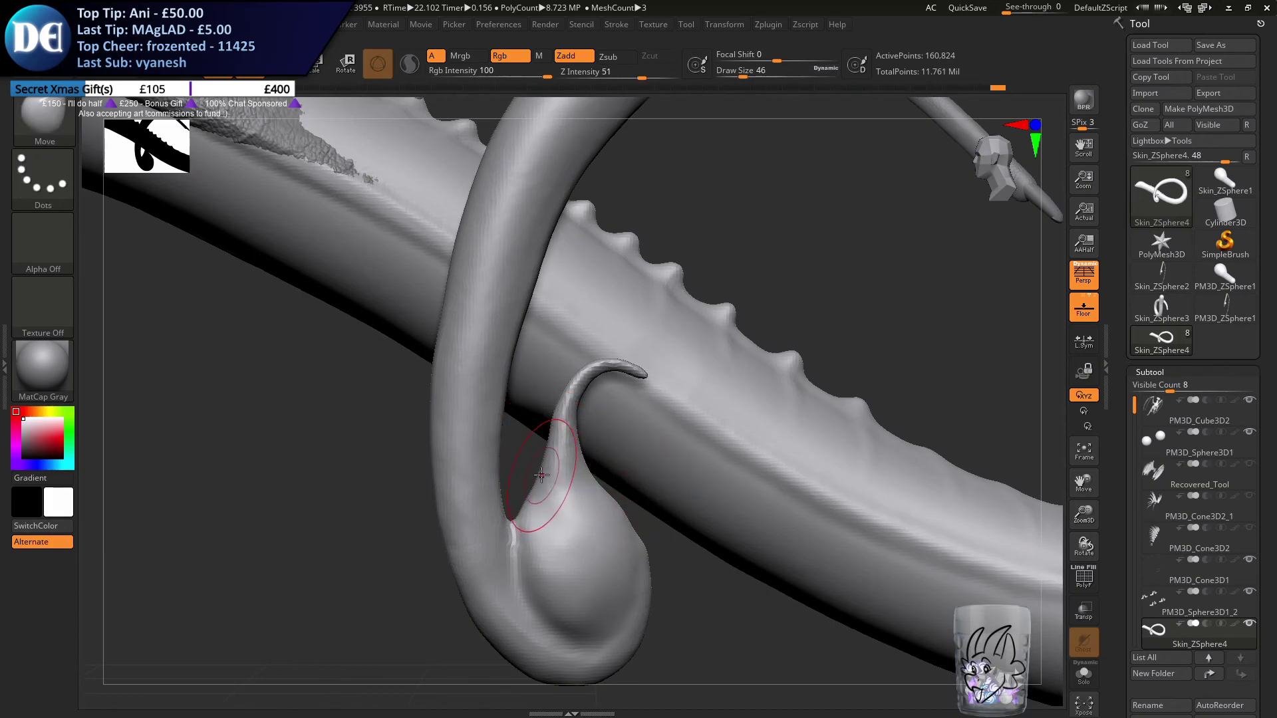
left_click_drag(565, 399, 581, 378)
mouse_move(560, 424)
right_mouse_down()
mouse_move(486, 430)
mouse_move(556, 421)
right_mouse_up()
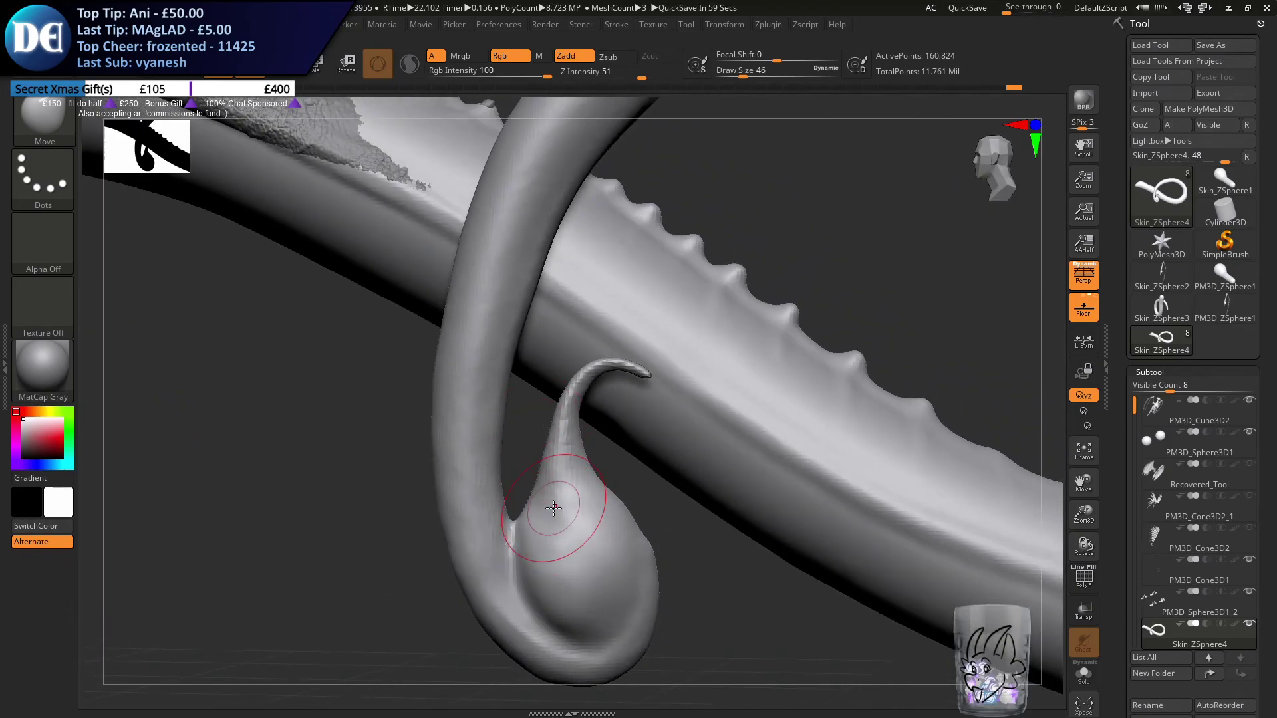
right_click_drag(576, 490, 621, 449)
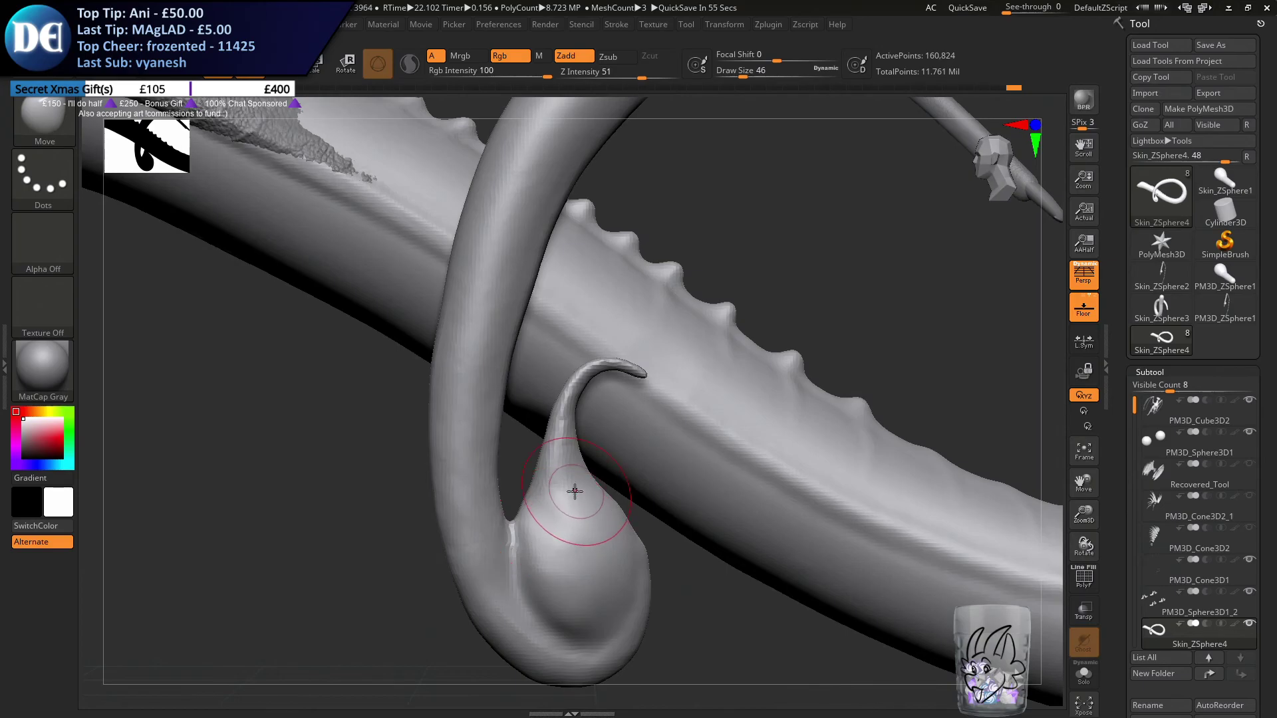
Refine the top of the bulb, set the draw size to 29 and touch up the bulb from behind
mouse_move(529, 508)
right_mouse_down()
mouse_move(658, 525)
mouse_move(625, 453)
mouse_move(641, 427)
mouse_move(612, 452)
right_mouse_up()
type("s29")
key("Return")
key("shift")
left_click_drag(735, 542, 757, 561, "ctrl")
right_click_drag(705, 525, 652, 520)
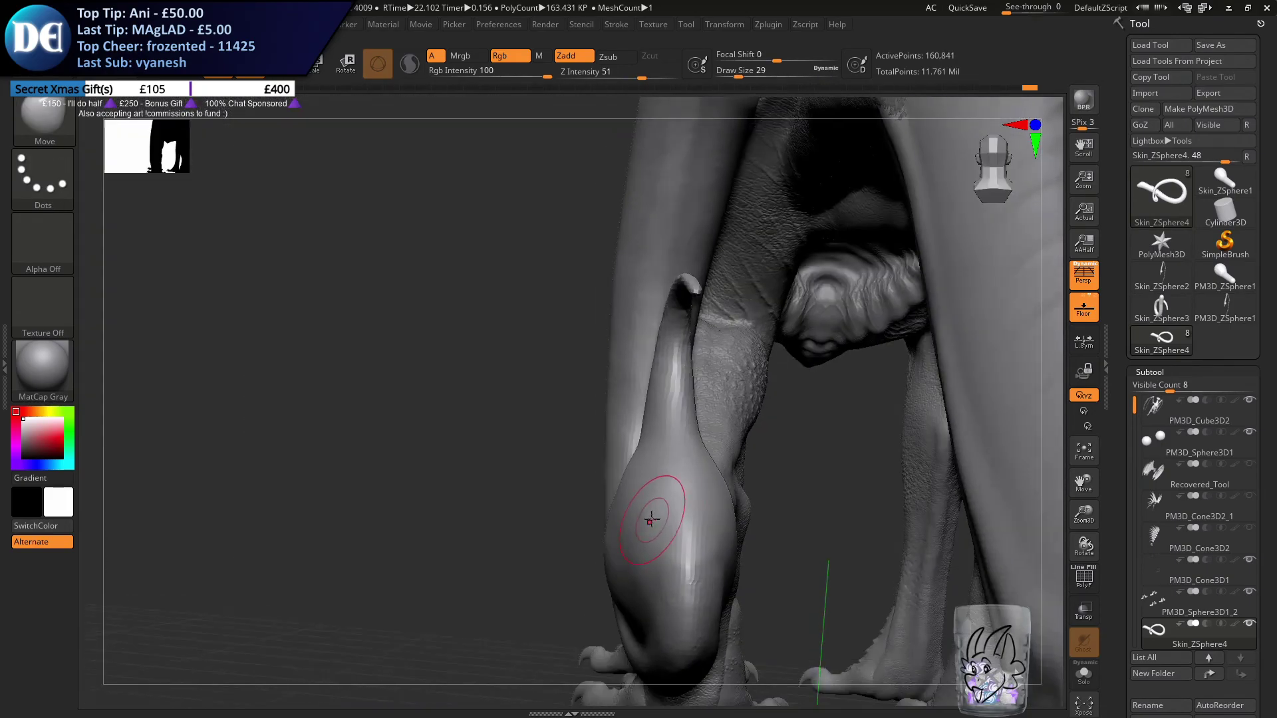
mouse_move(666, 604)
right_mouse_down("ctrl")
mouse_move(639, 509)
mouse_move(721, 568)
right_mouse_up("ctrl")
right_click_drag(678, 649, 593, 494, "ctrl")
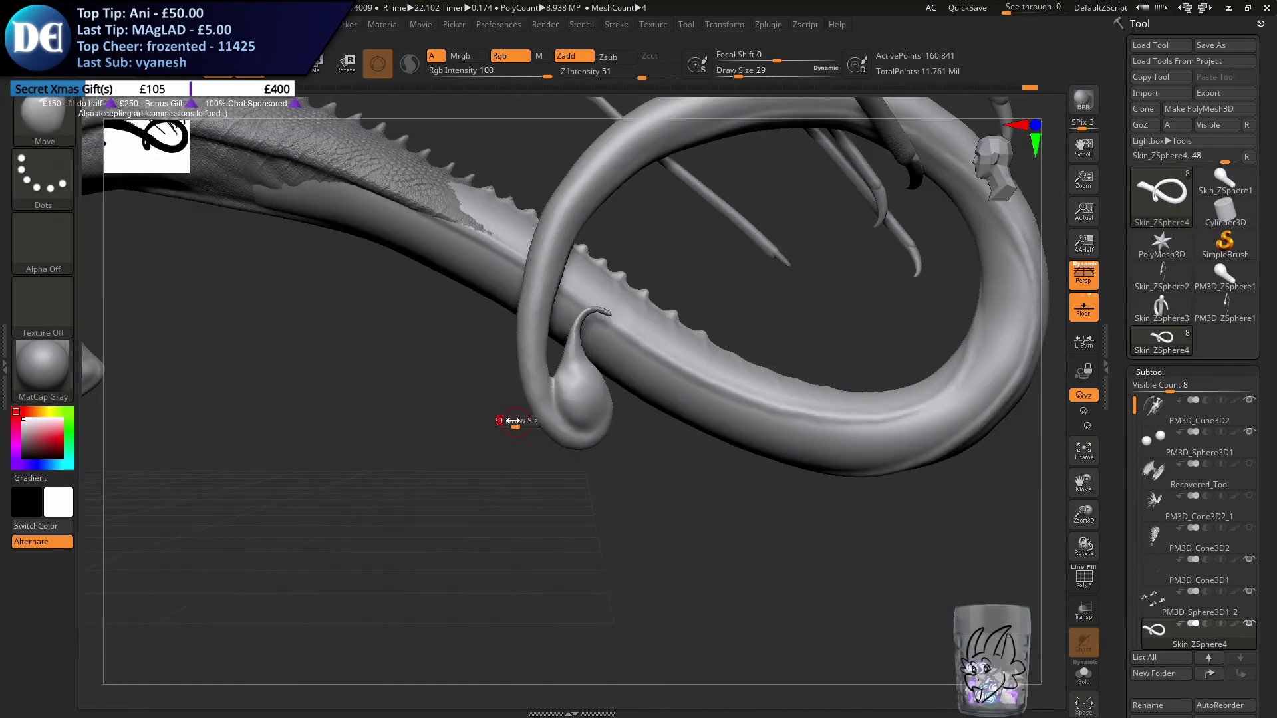
Set the draw size to 94 and adjust the tail's curve above the stinger
mouse_move(570, 552)
right_mouse_down("ctrl")
mouse_move(521, 413)
mouse_move(552, 487)
right_mouse_up("ctrl")
key("s")
left_click_drag(551, 487, 567, 487)
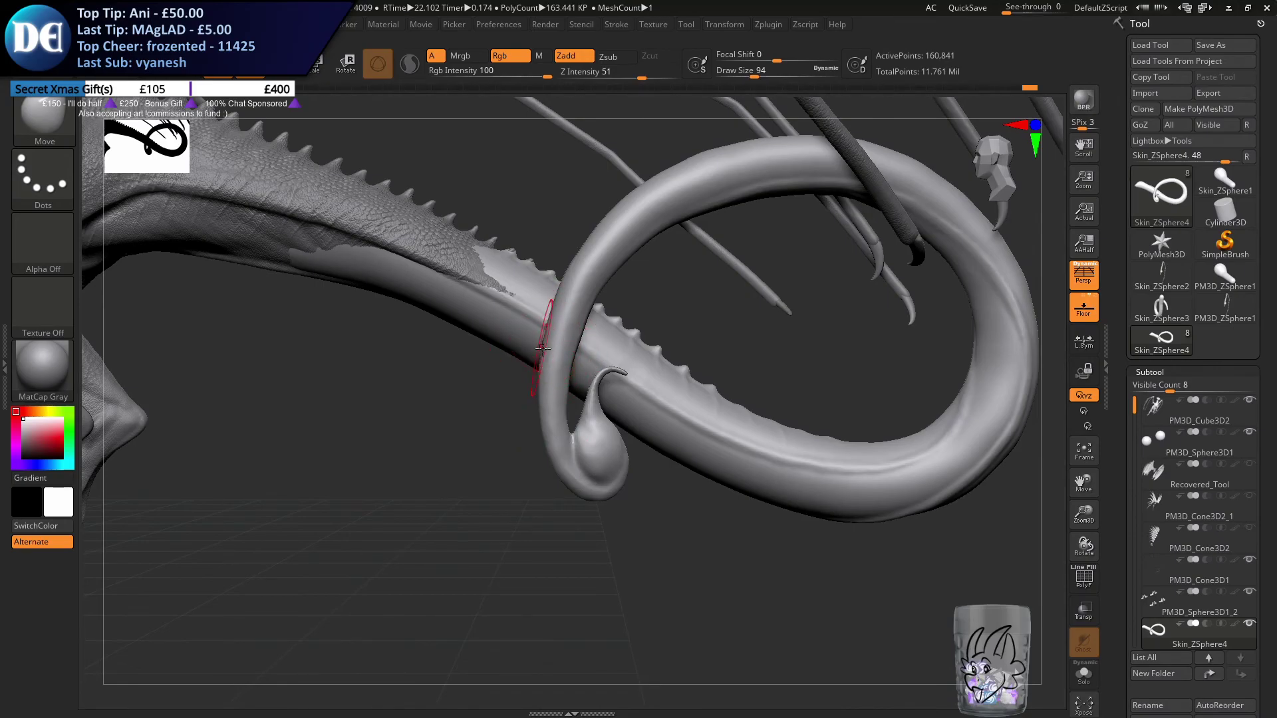
right_click_drag(428, 376, 417, 466, "ctrl")
mouse_move(417, 465)
right_mouse_down("alt")
mouse_move(627, 547)
mouse_move(521, 498)
right_mouse_up("alt")
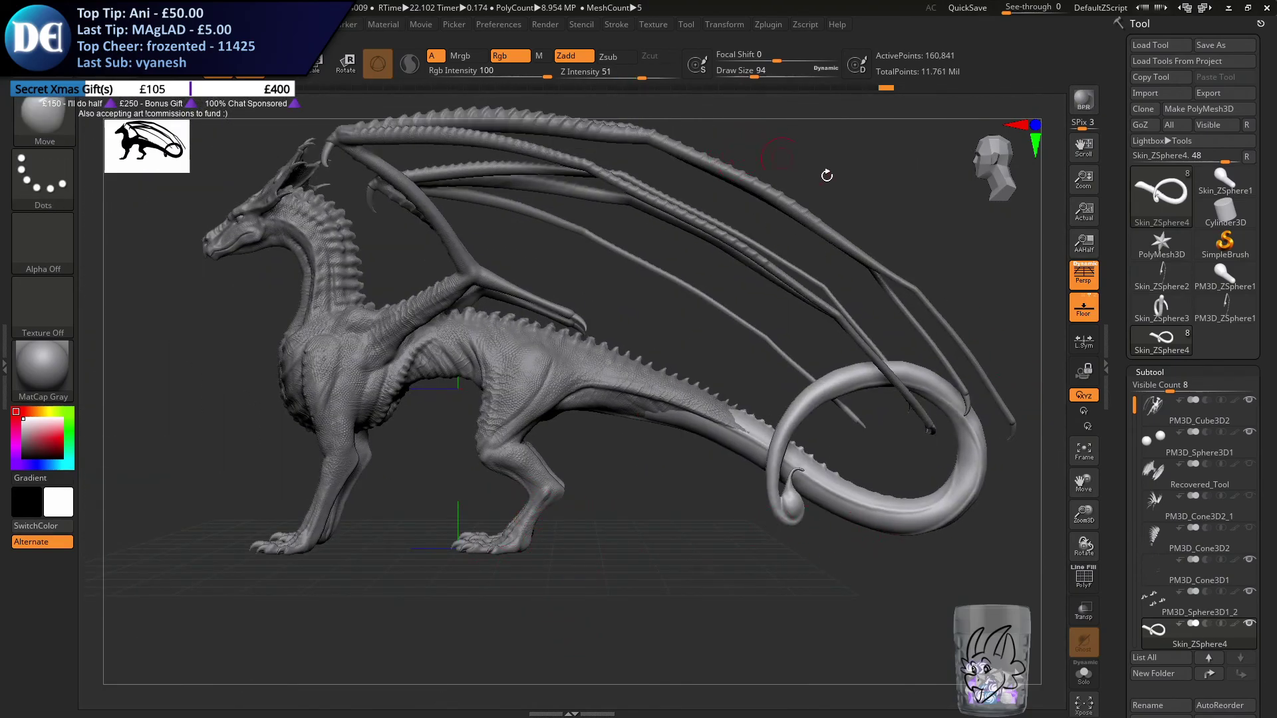
Show the wing membrane subtool Recovered_Tool and save the project, overwriting Xeno Dragon TAIL.ZPR
left_click(1250, 462)
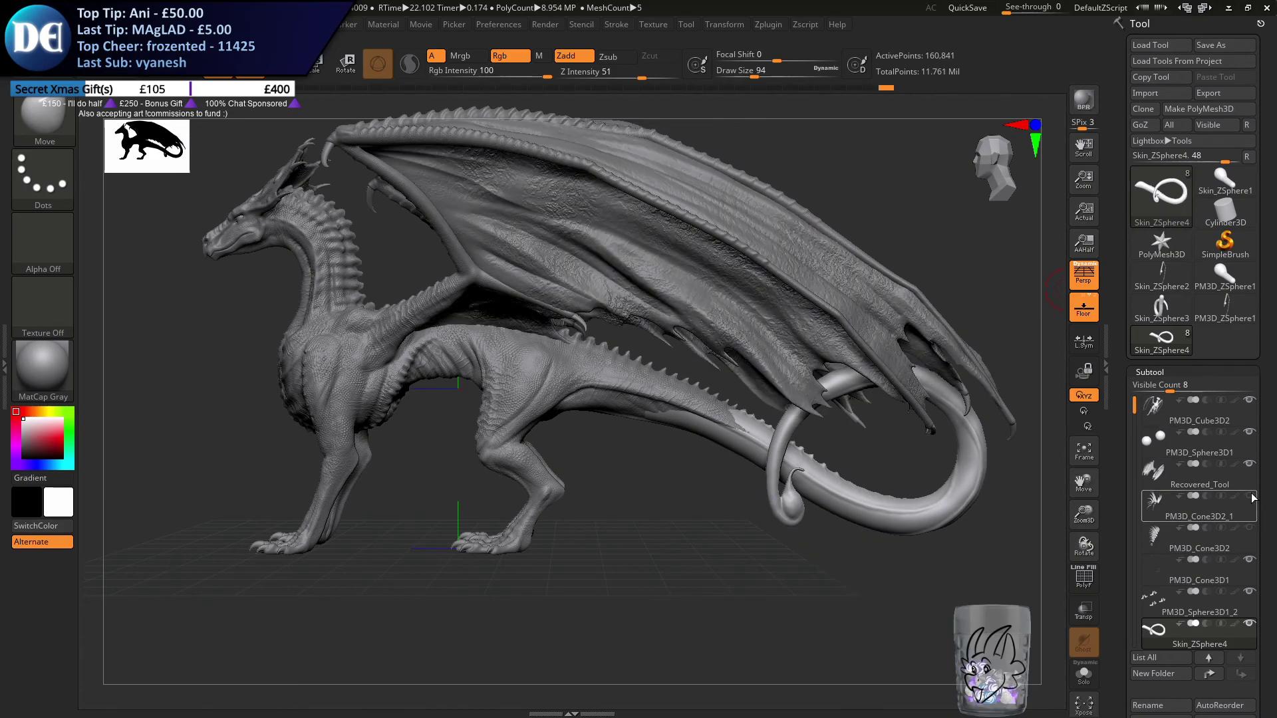
right_click_drag(414, 556, 453, 472)
mouse_move(438, 524)
right_mouse_down("alt")
mouse_move(429, 573)
mouse_move(437, 525)
mouse_move(398, 561)
mouse_move(421, 544)
mouse_move(384, 652)
right_mouse_up("alt")
key("ctrl+s")
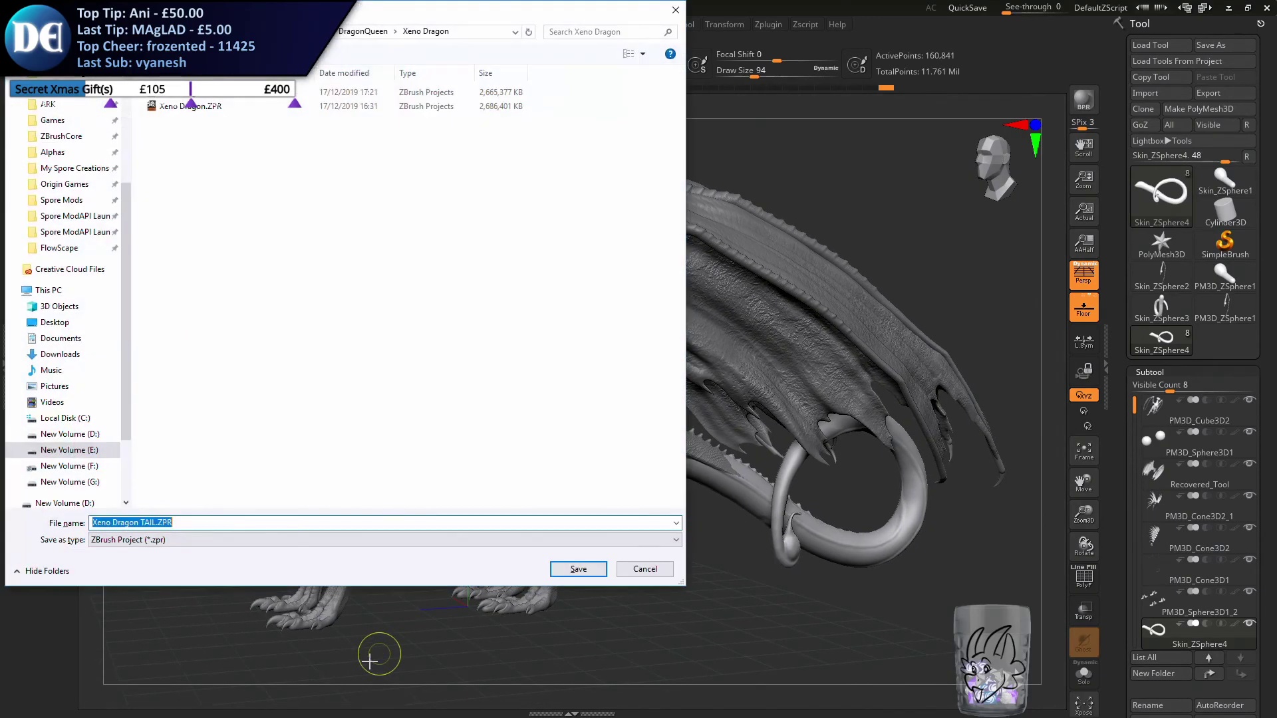
key("Return")
key("y")
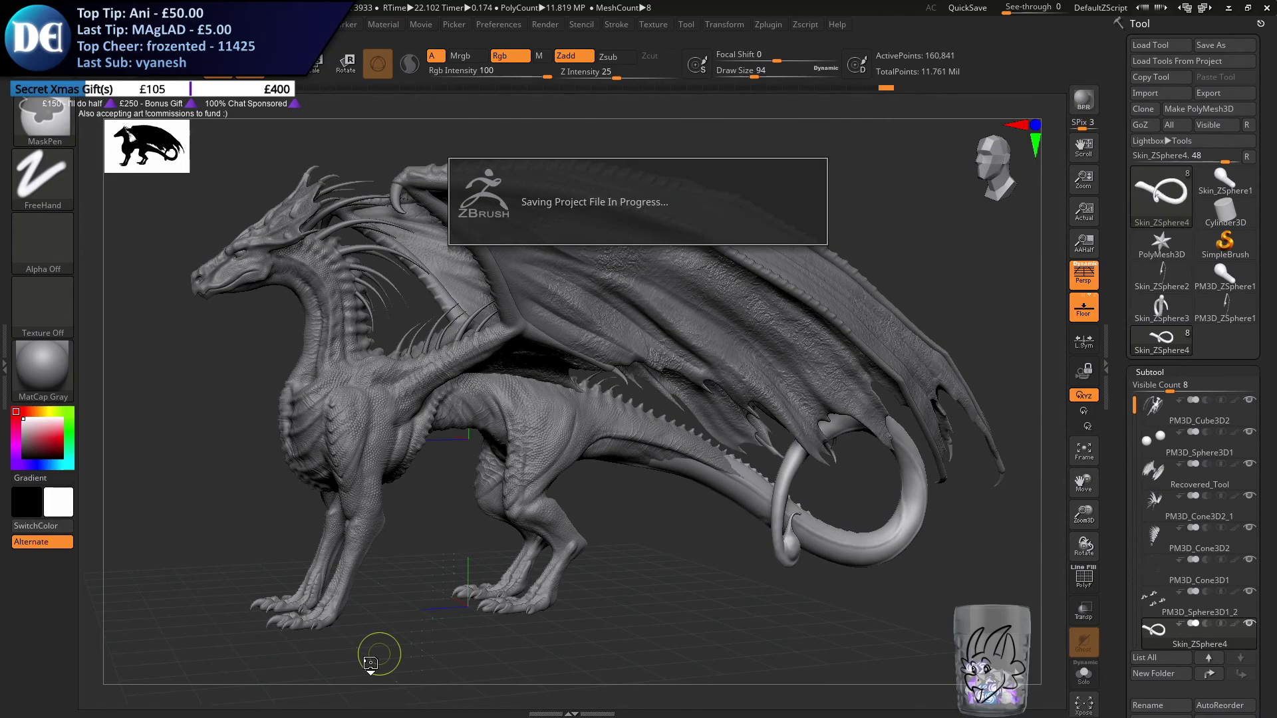
Open Task Manager from the Windows taskbar while the project is saving
key("super")
right_click(748, 707)
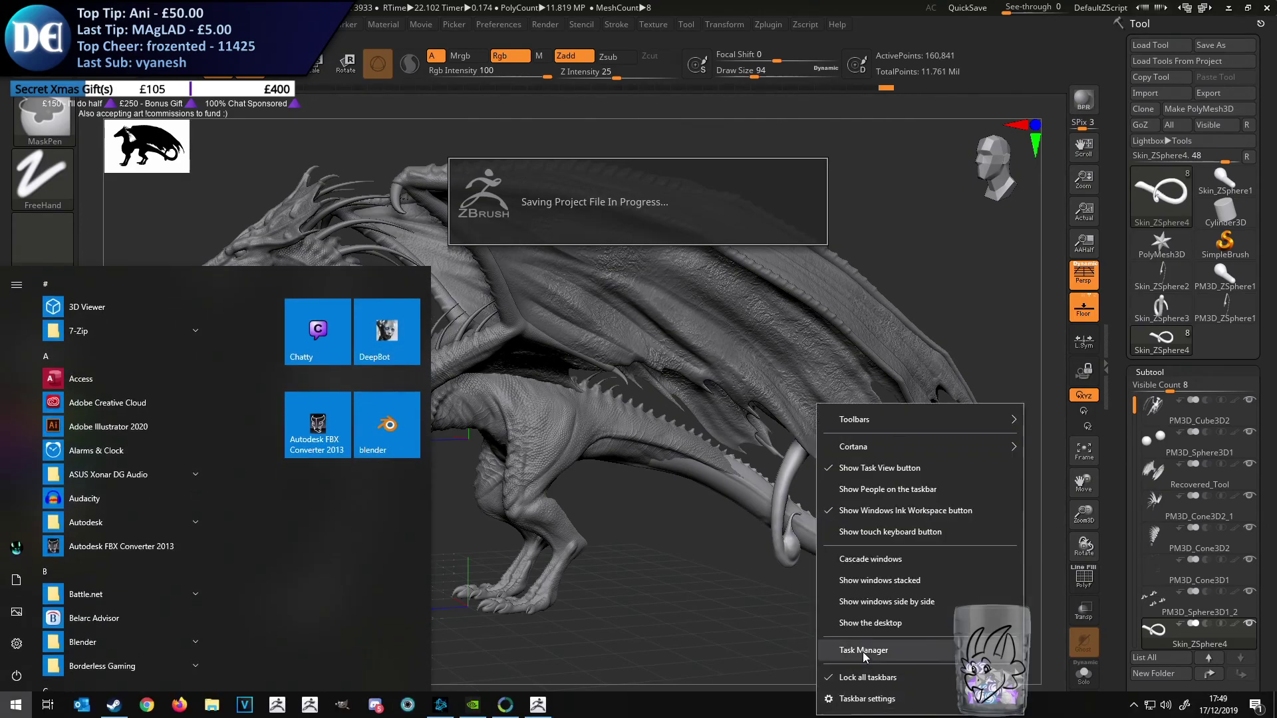
left_click(863, 652)
left_click(600, 175)
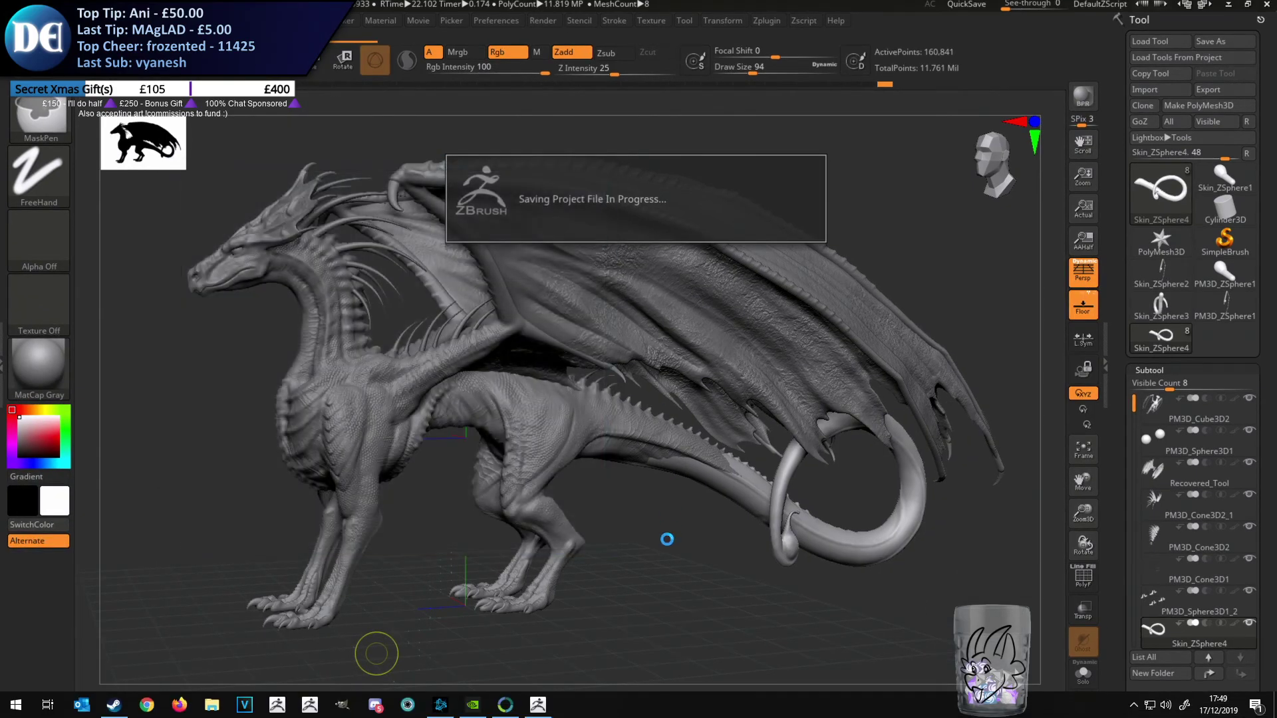
Switch to File Explorer, examine the free space on the drives under This PC, and move the window out of the way
key("super")
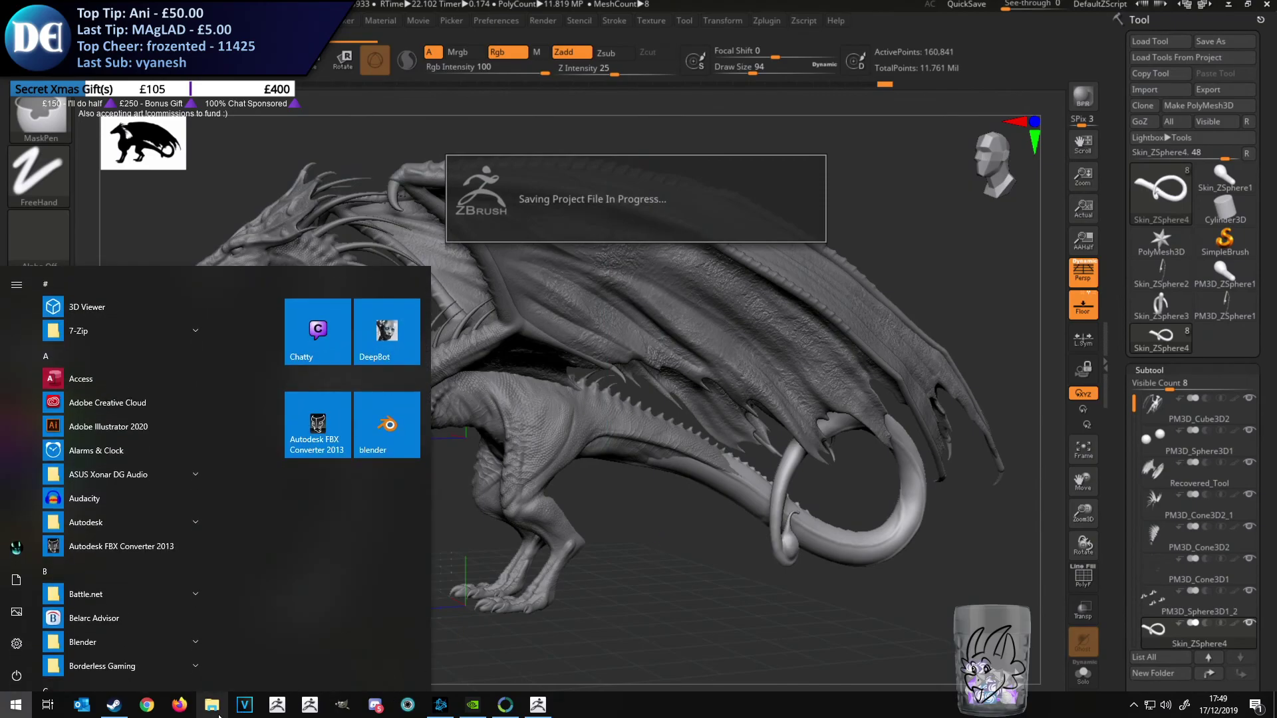
left_click(214, 702)
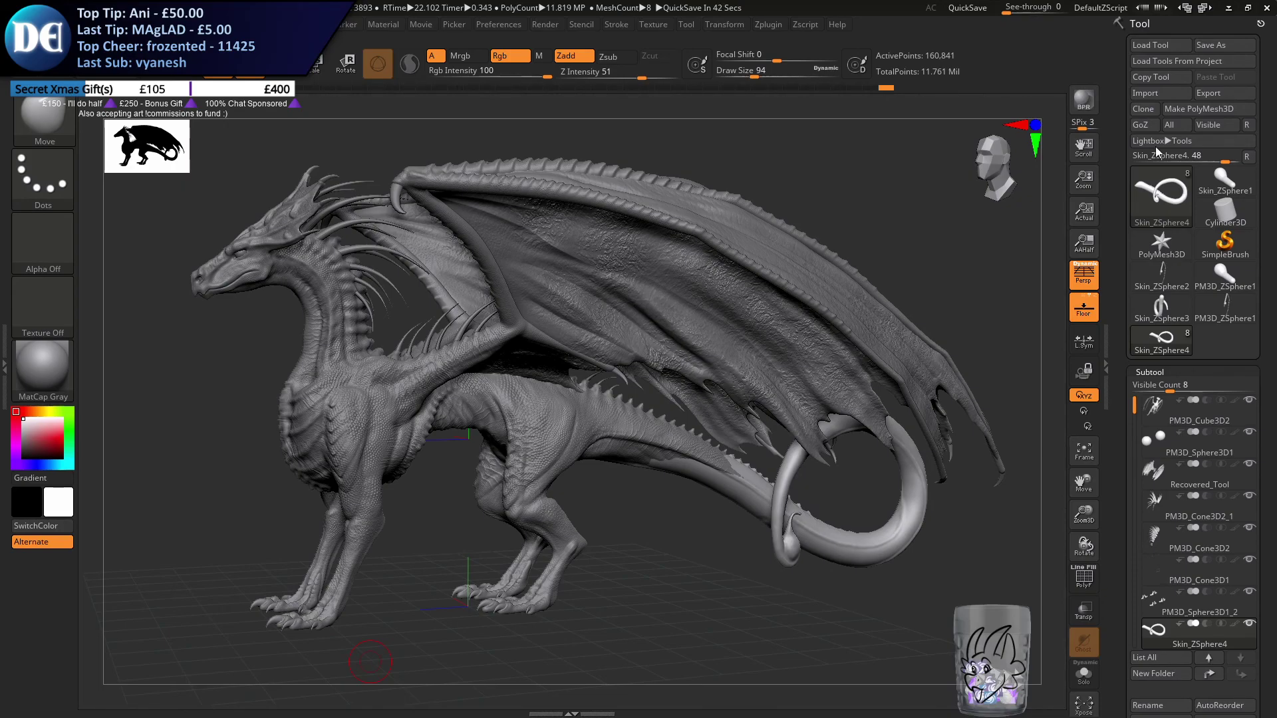
key("super+e")
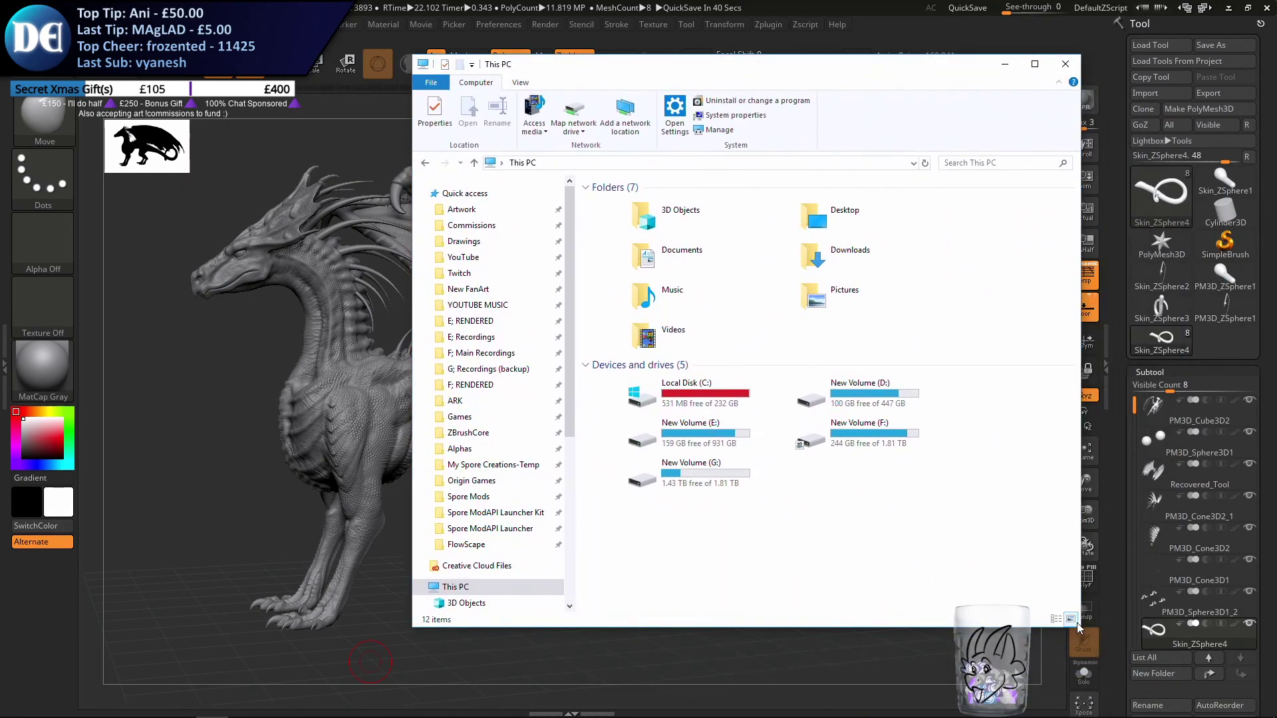
left_click_drag(1079, 625, 960, 601)
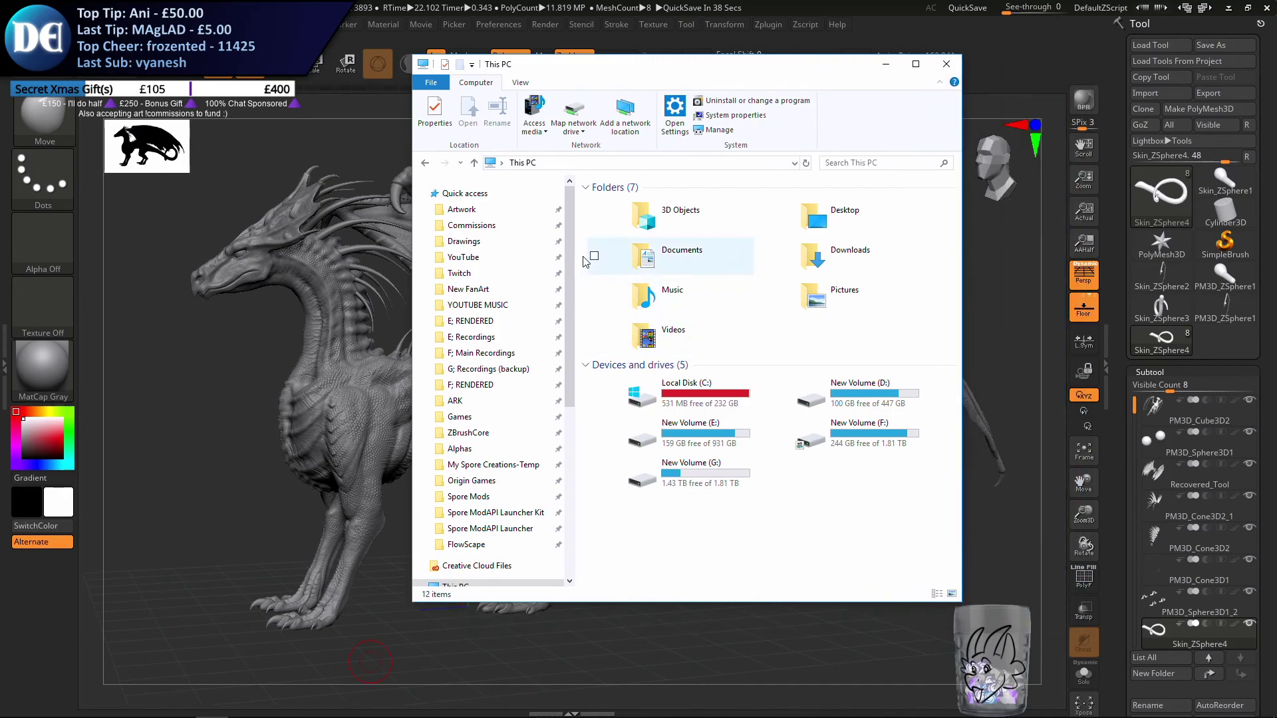
scroll(564, 247, "down", 5)
scroll(564, 247, "up", 5)
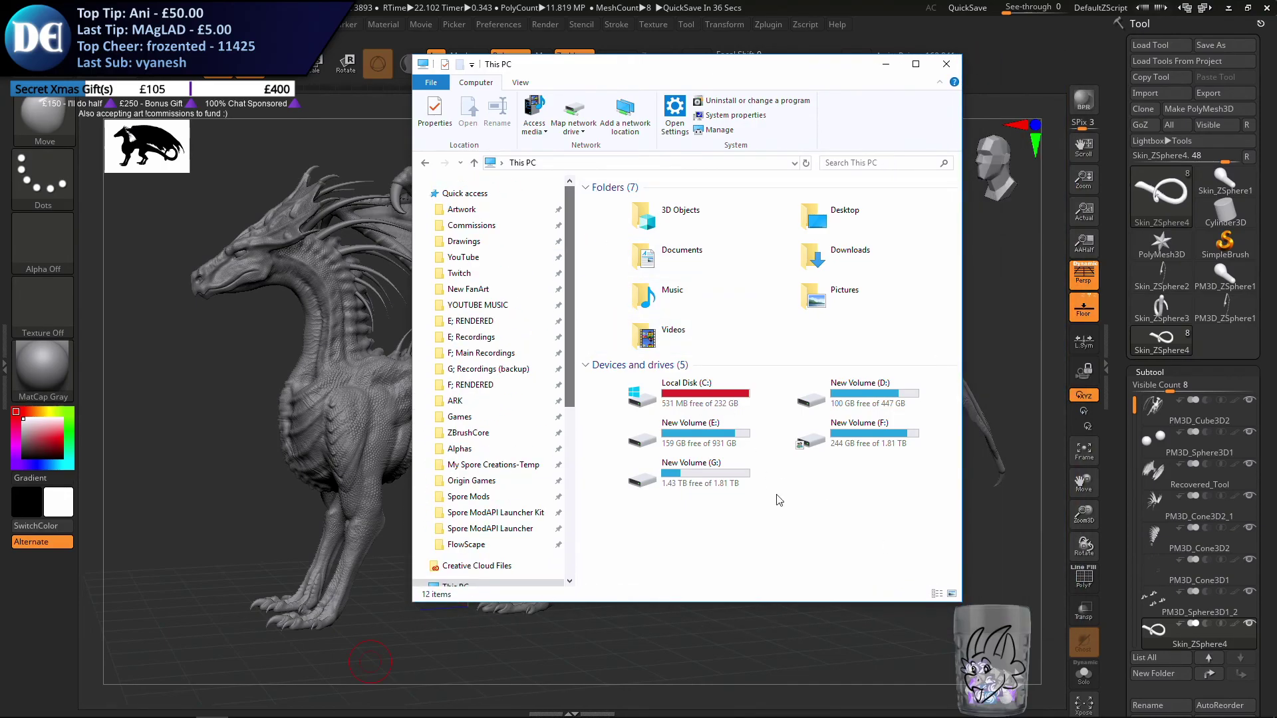
left_click_drag(717, 392, 688, 412)
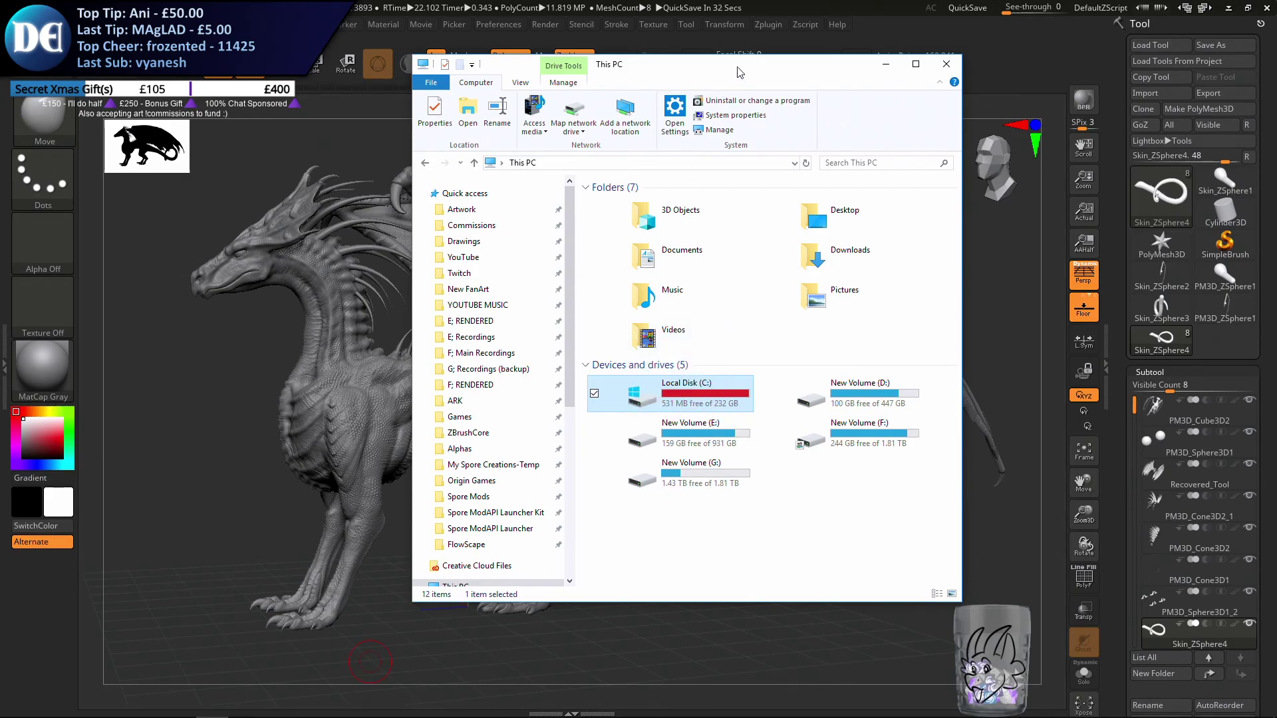
left_click_drag(744, 76, 1049, 80)
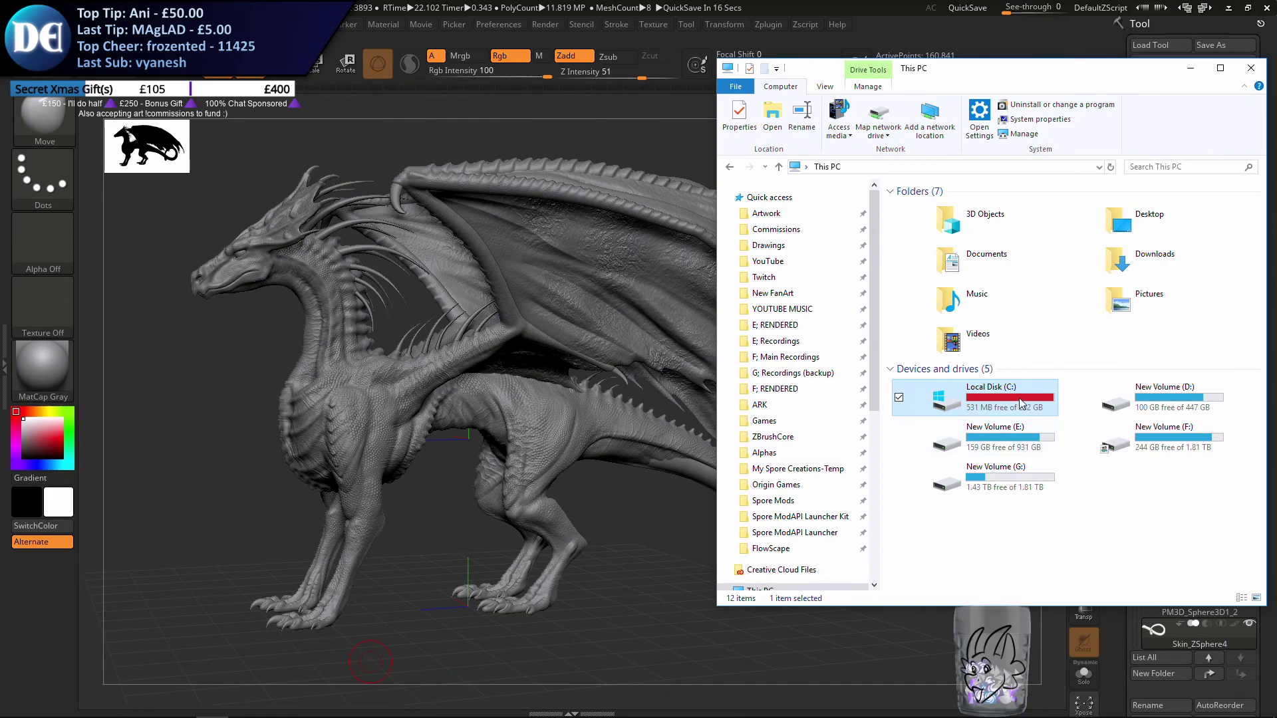
left_click_drag(1114, 72, 1276, 100)
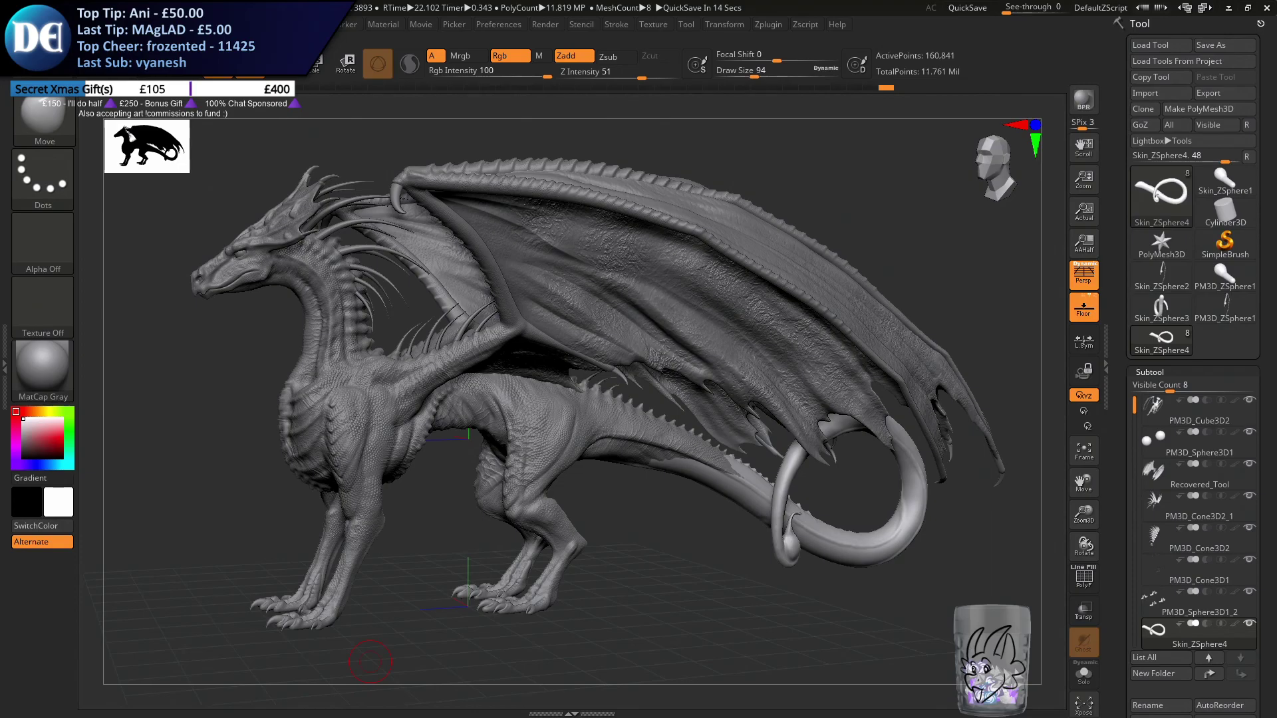
Apply the SketchShaded2 material to the dragon and reopen the material library
left_click_drag(889, 650, 895, 648)
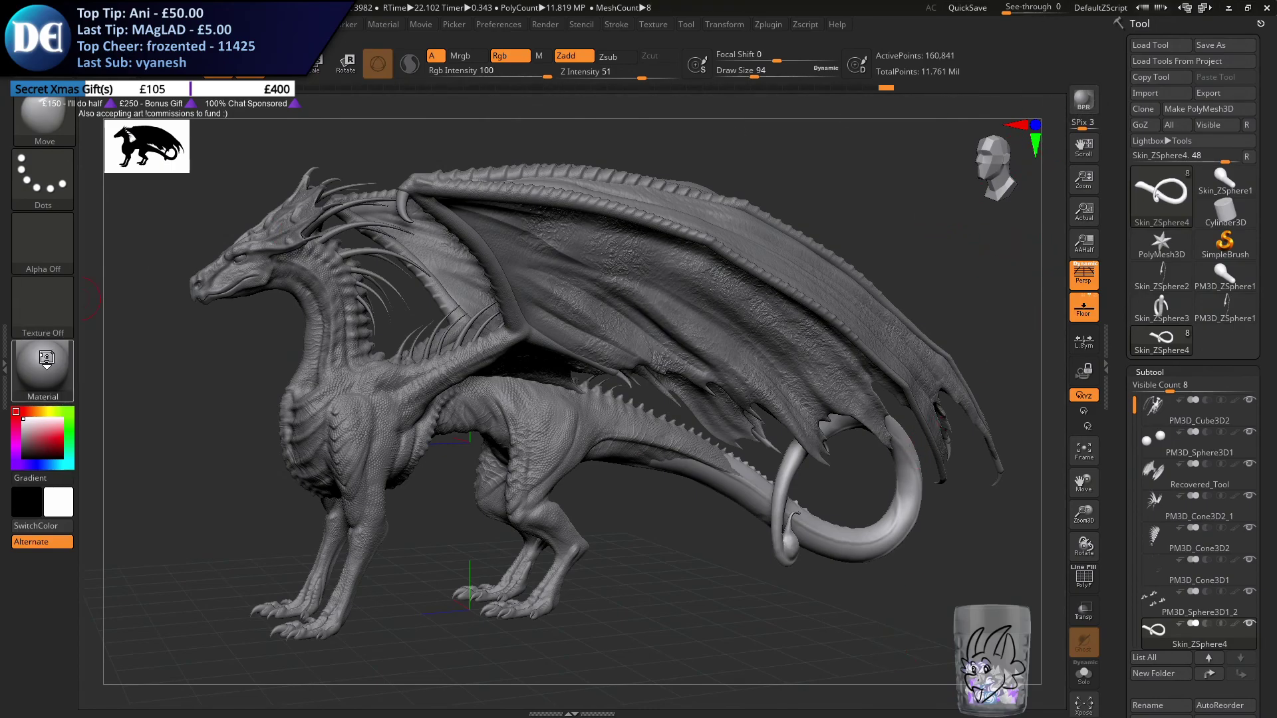
left_click(49, 361)
left_click(188, 470)
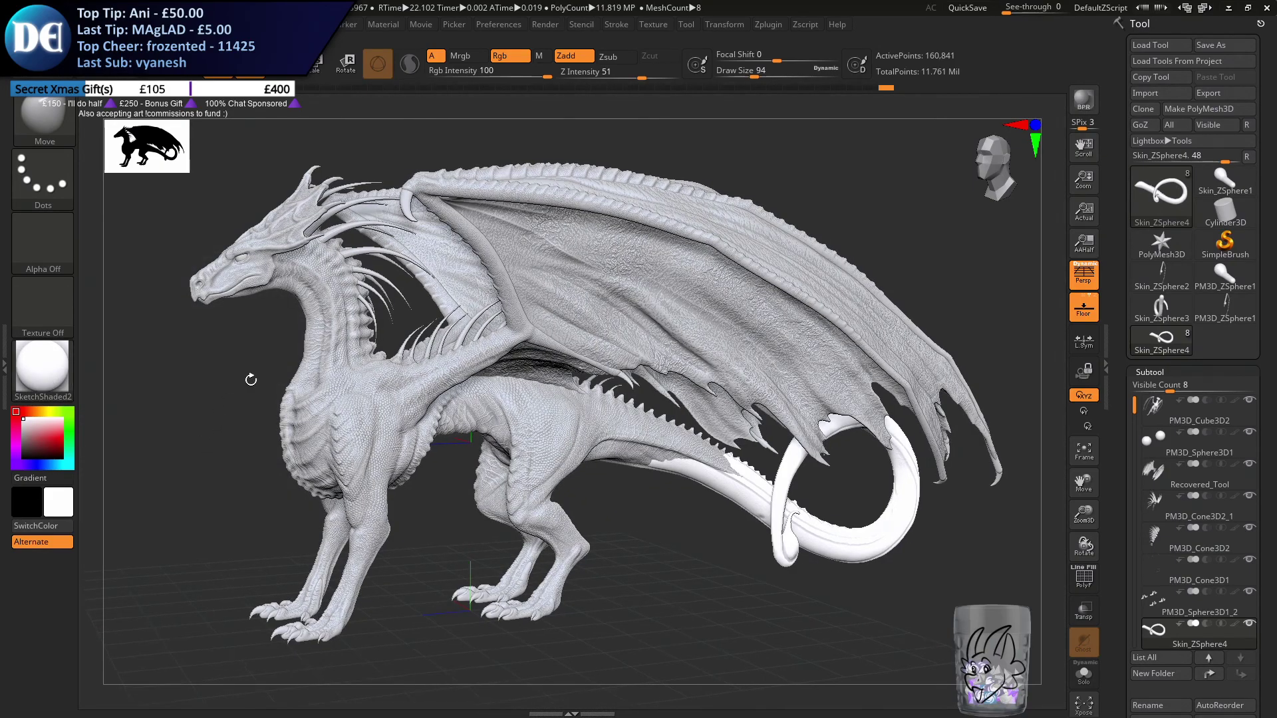
left_click(42, 366)
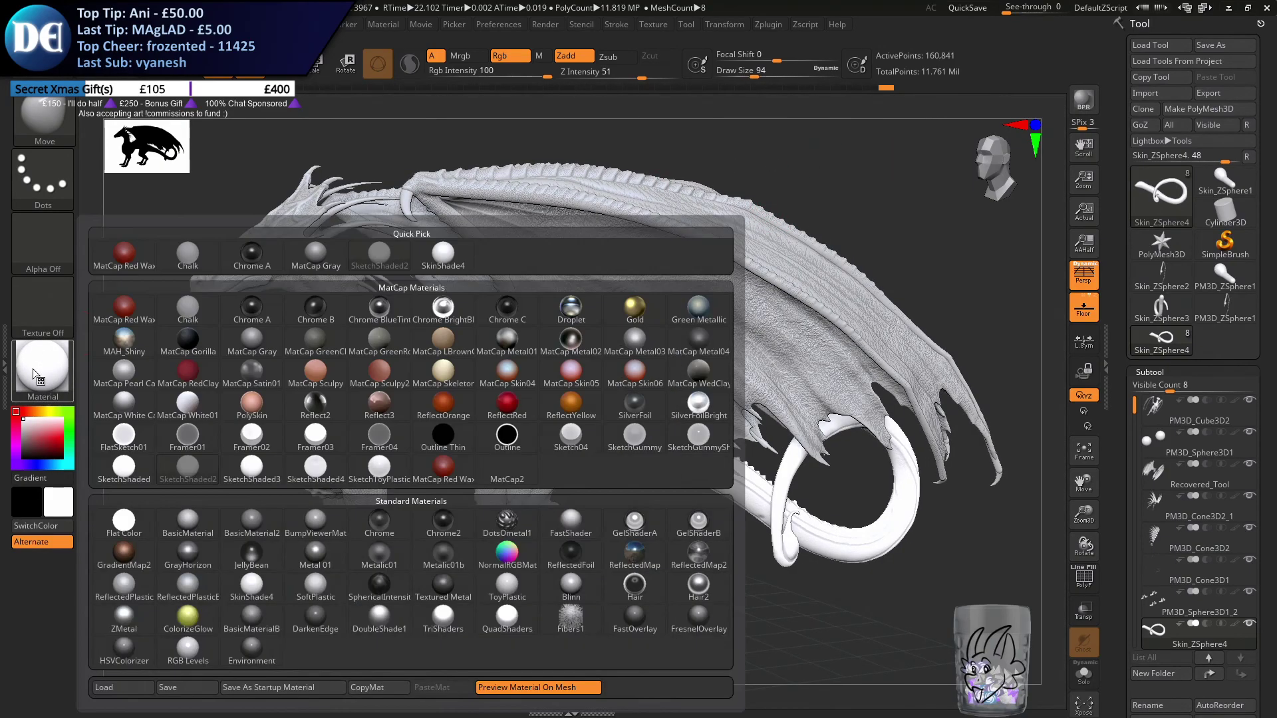